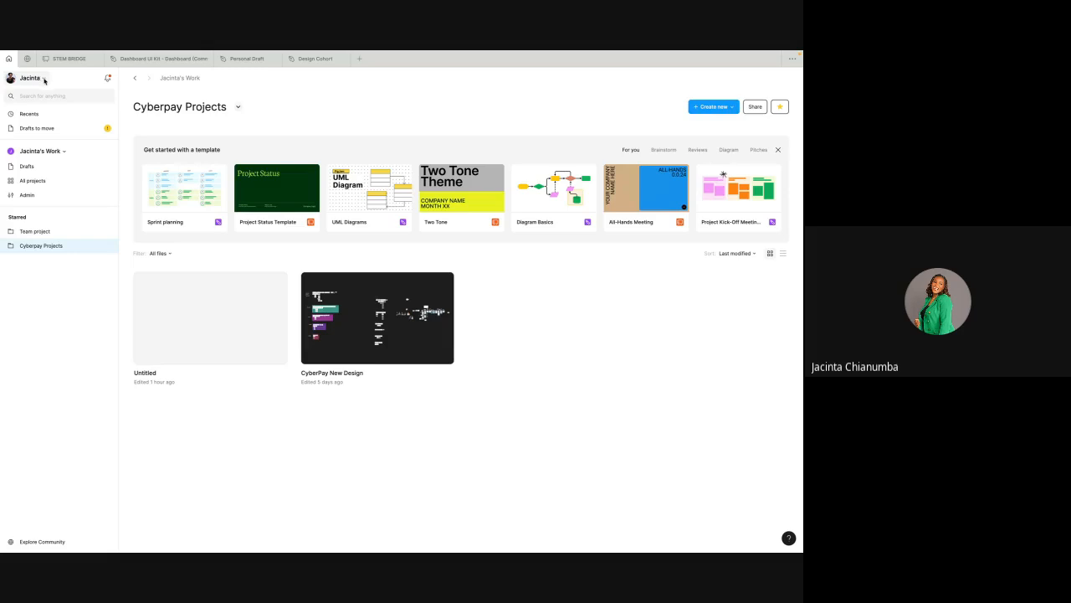
# Step: Switch the interface theme to Dark from the account menu
pyautogui.click(40, 81)
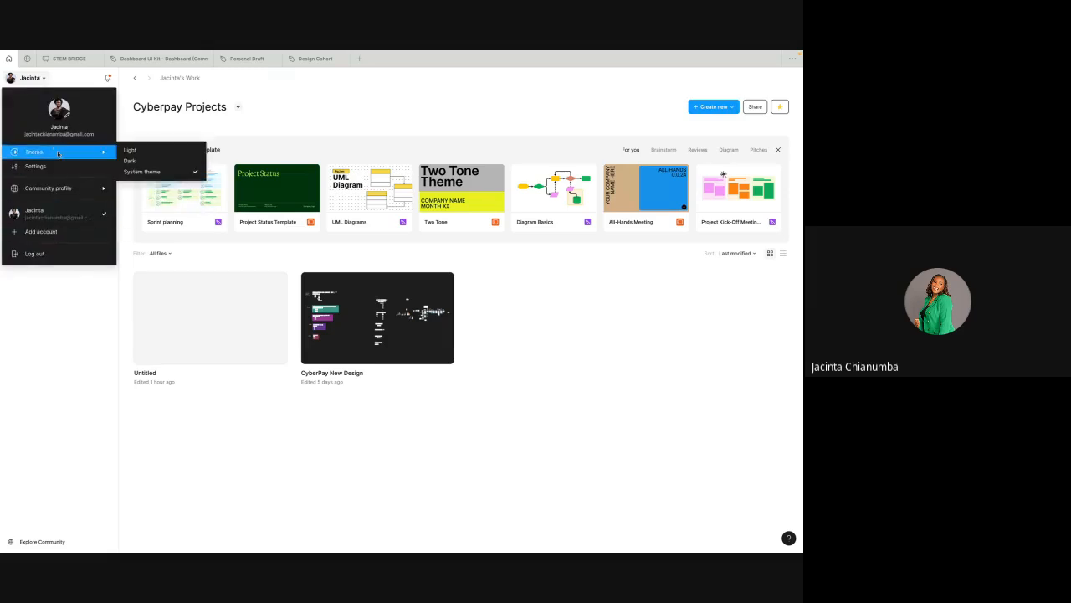
pyautogui.moveTo(62, 155)
pyautogui.click(149, 162)
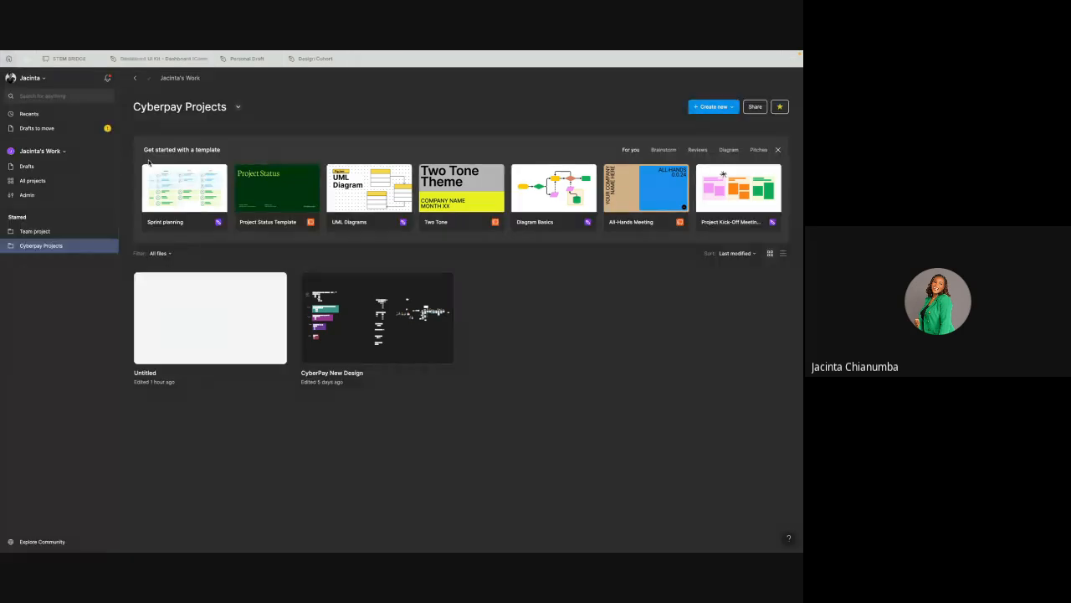
# Step: Switch the interface theme to Light from the account menu
pyautogui.click(38, 78)
pyautogui.moveTo(70, 152)
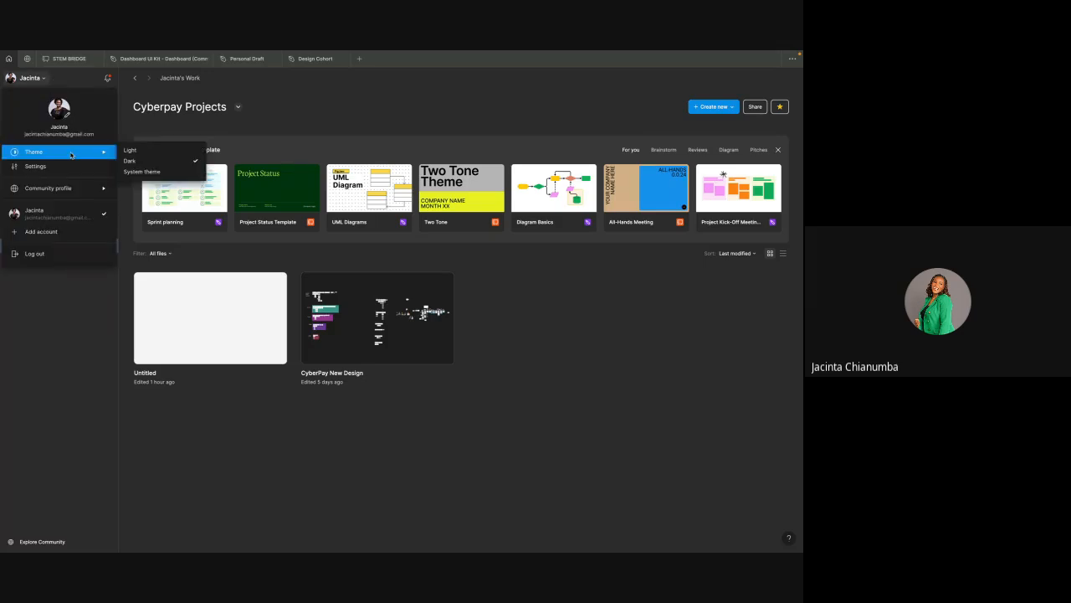
pyautogui.click(132, 150)
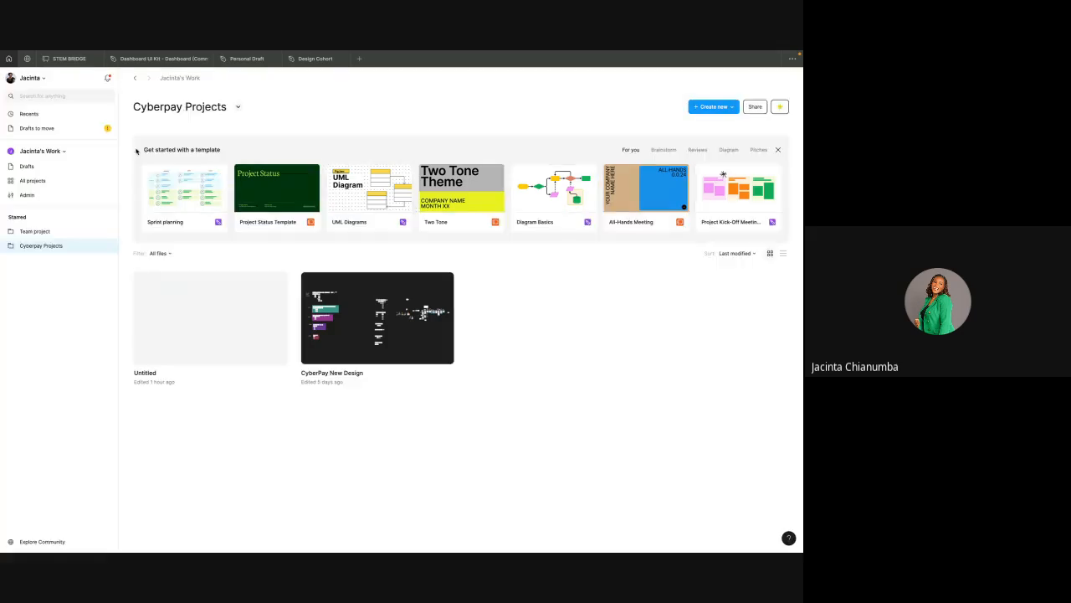
# Step: Open your community profile page
pyautogui.click(45, 77)
pyautogui.moveTo(52, 194)
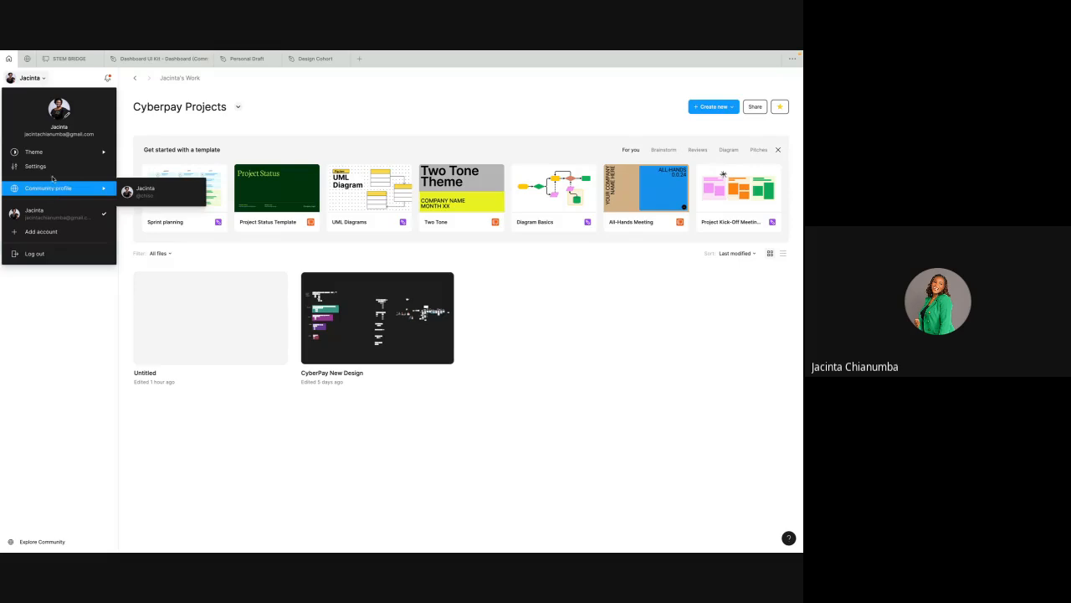
pyautogui.moveTo(61, 156)
pyautogui.click(125, 125)
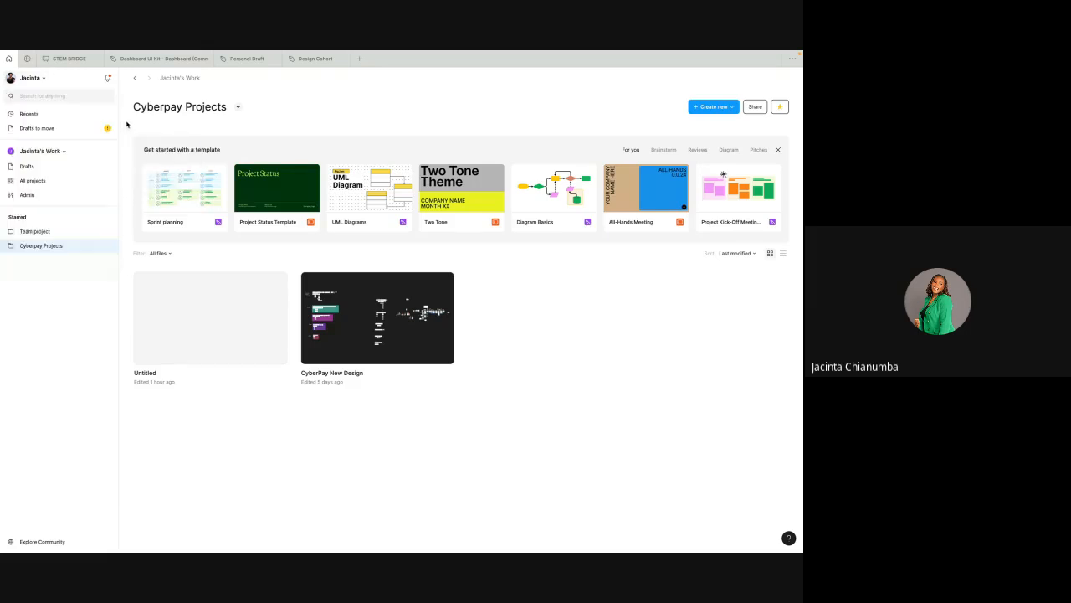
pyautogui.click(28, 60)
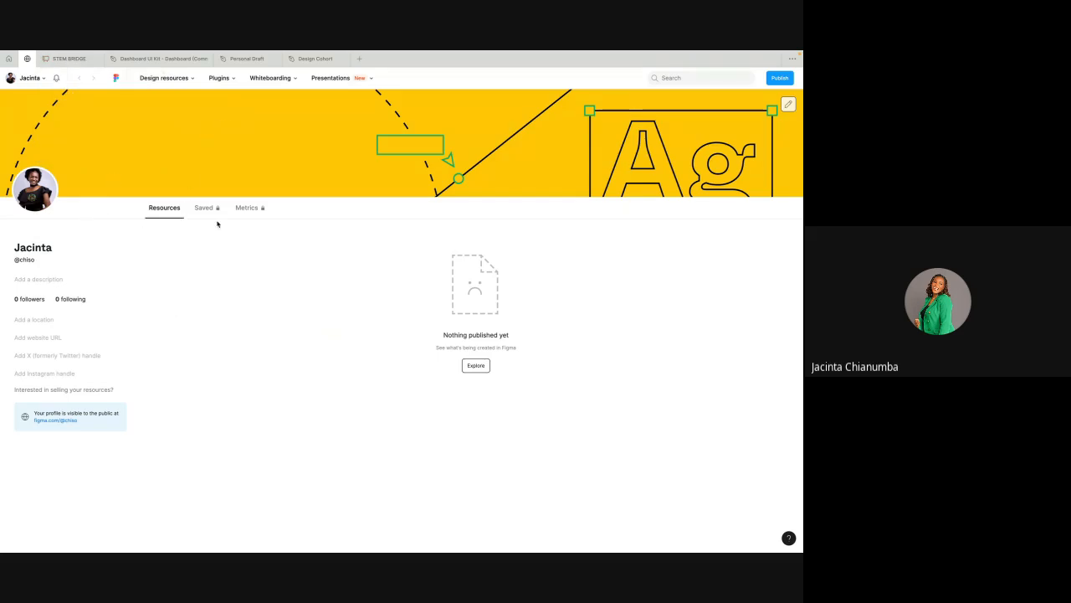
# Step: Open the UI kits section of the community design resources
pyautogui.click(190, 81)
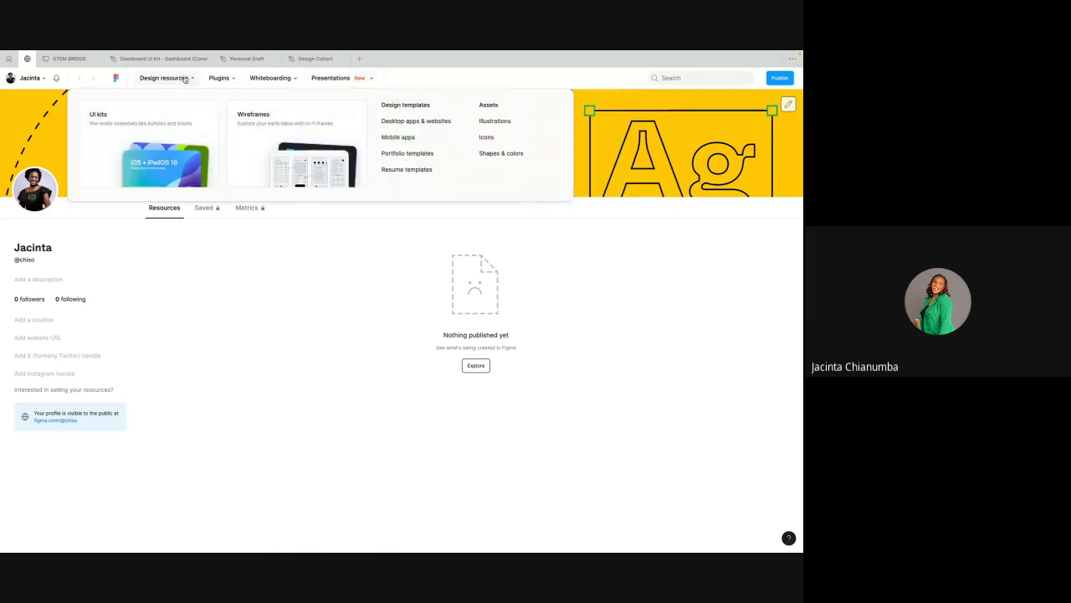
pyautogui.moveTo(160, 81)
pyautogui.click(147, 127)
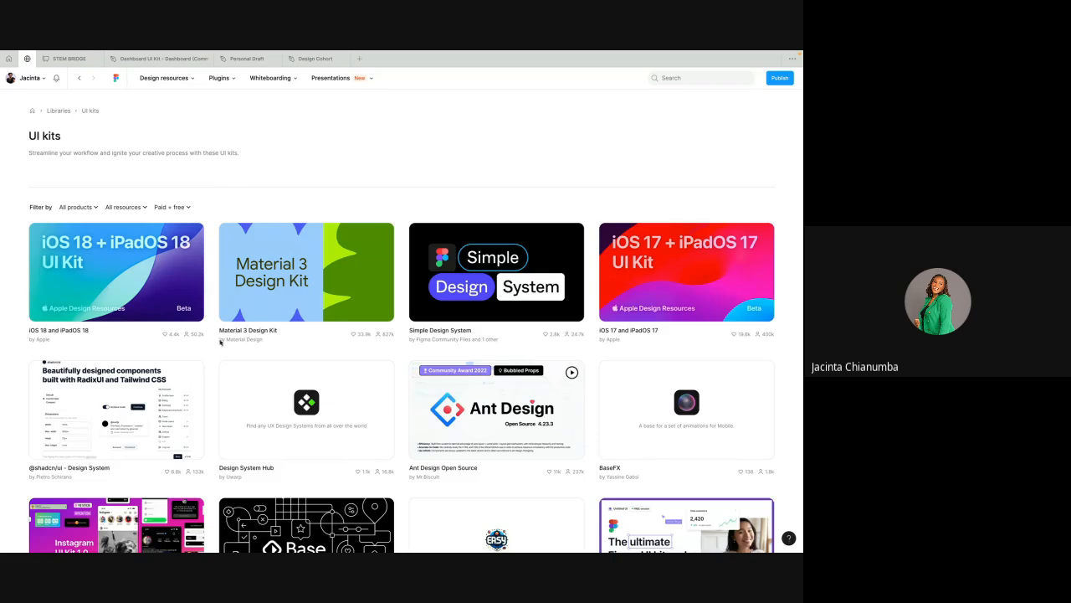
# Step: Browse the UI kits and open Material UI for Figma (and MUI X)
pyautogui.scroll(-4, 448, 387)
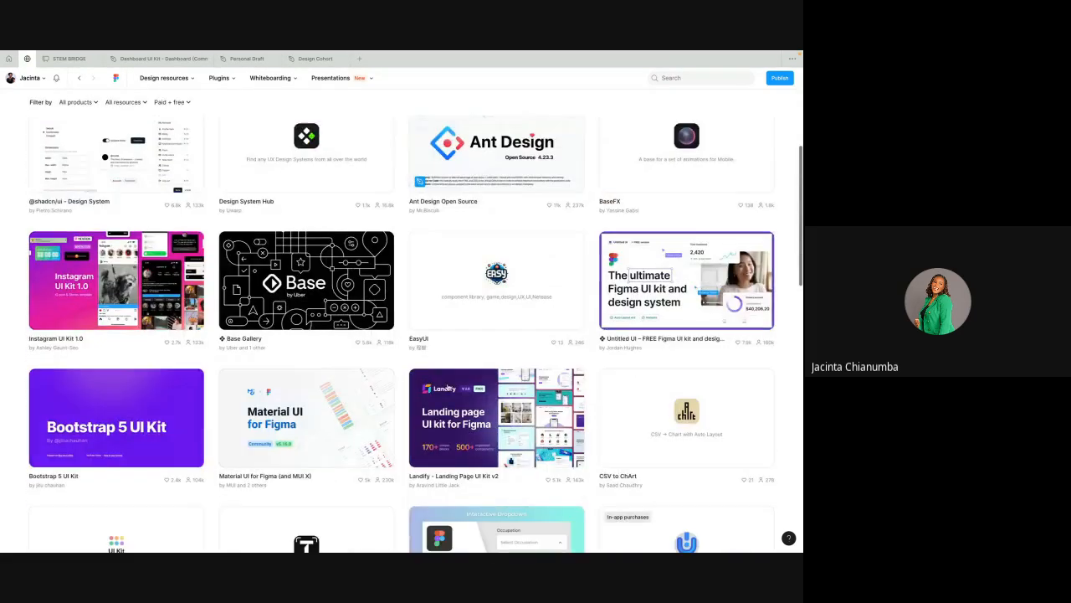
pyautogui.scroll(5, 427, 189)
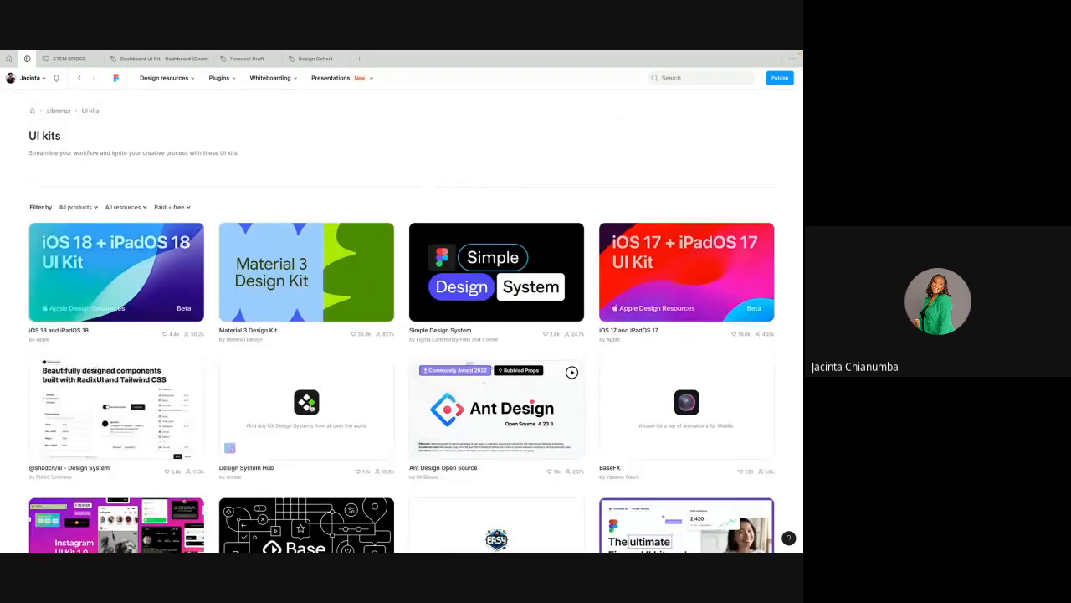
pyautogui.scroll(-4, 306, 361)
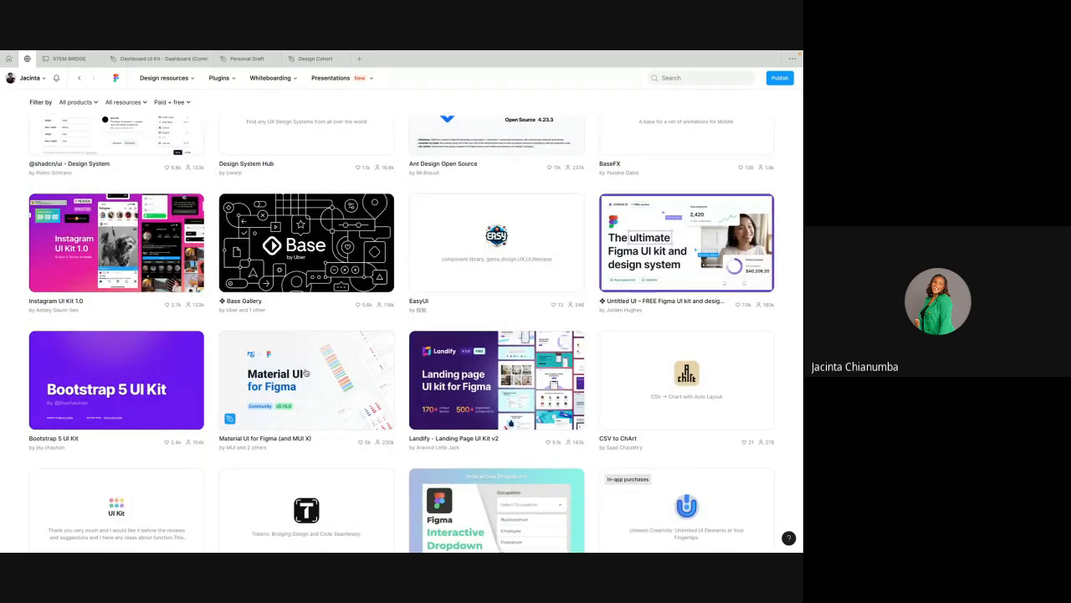
pyautogui.click(307, 372)
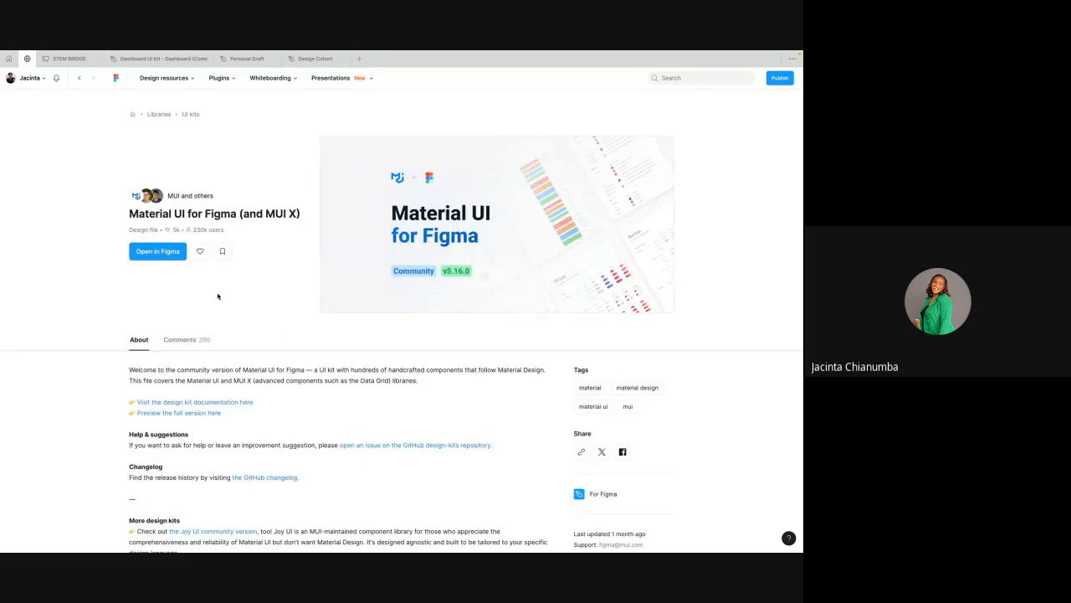
# Step: Open the Material UI for Figma kit as a new draft in the Cyberpay Design Team workspace
pyautogui.scroll(-4, 220, 324)
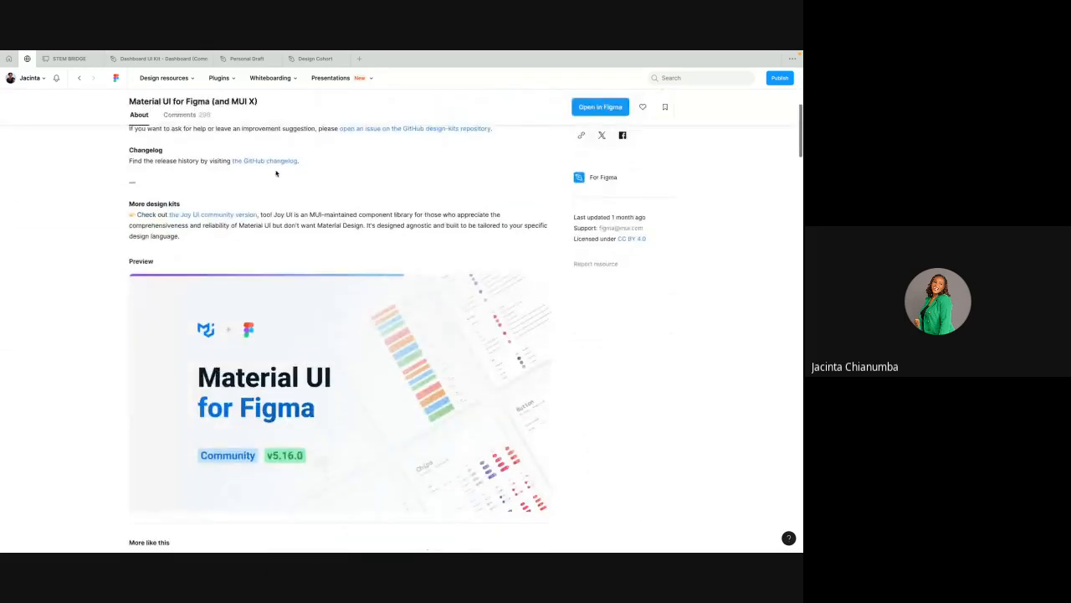
pyautogui.scroll(4, 276, 174)
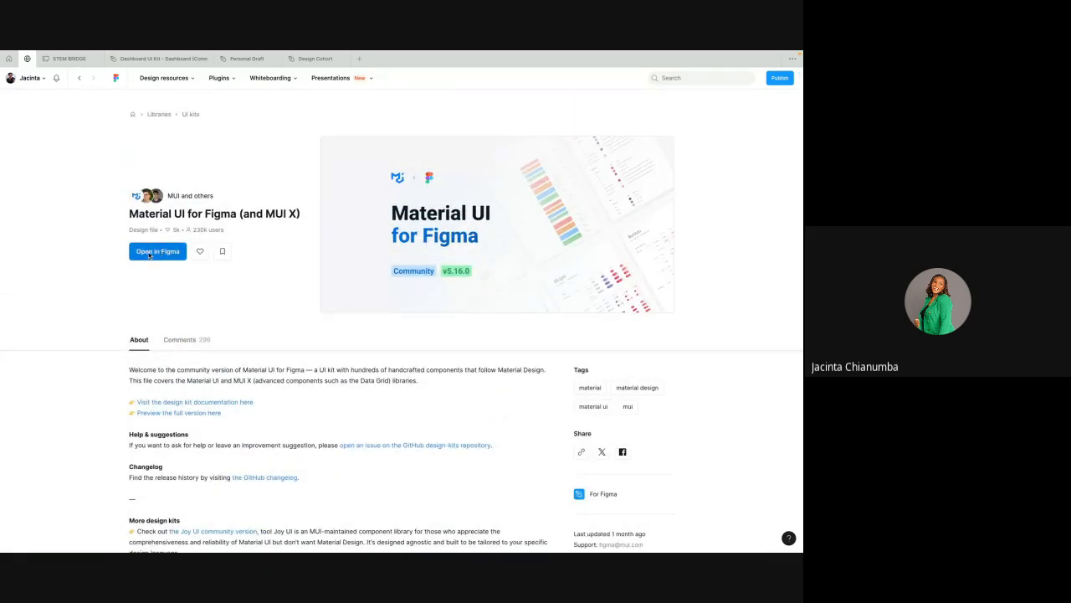
pyautogui.click(150, 254)
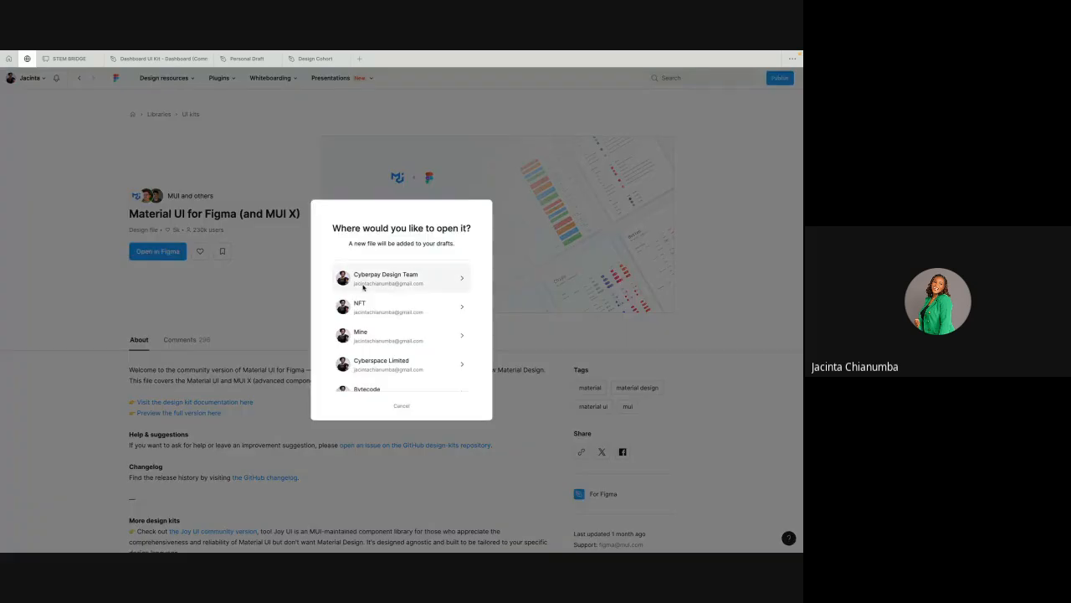
pyautogui.click(419, 274)
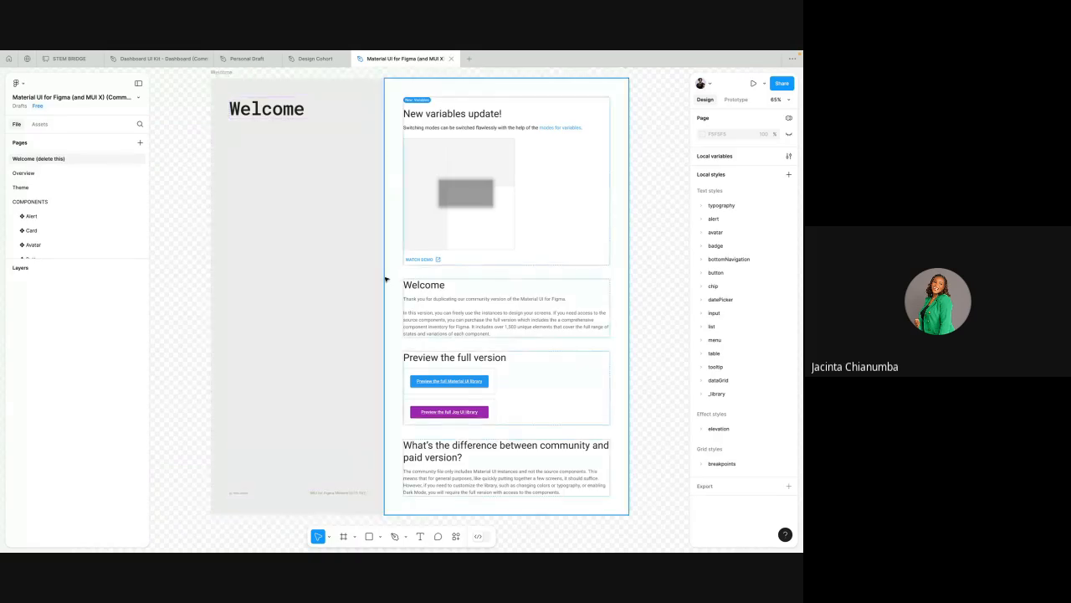
# Step: Open the Alert components page of the kit
pyautogui.scroll(-4, 386, 279)
pyautogui.scroll(1, 386, 280)
pyautogui.scroll(5, 389, 181)
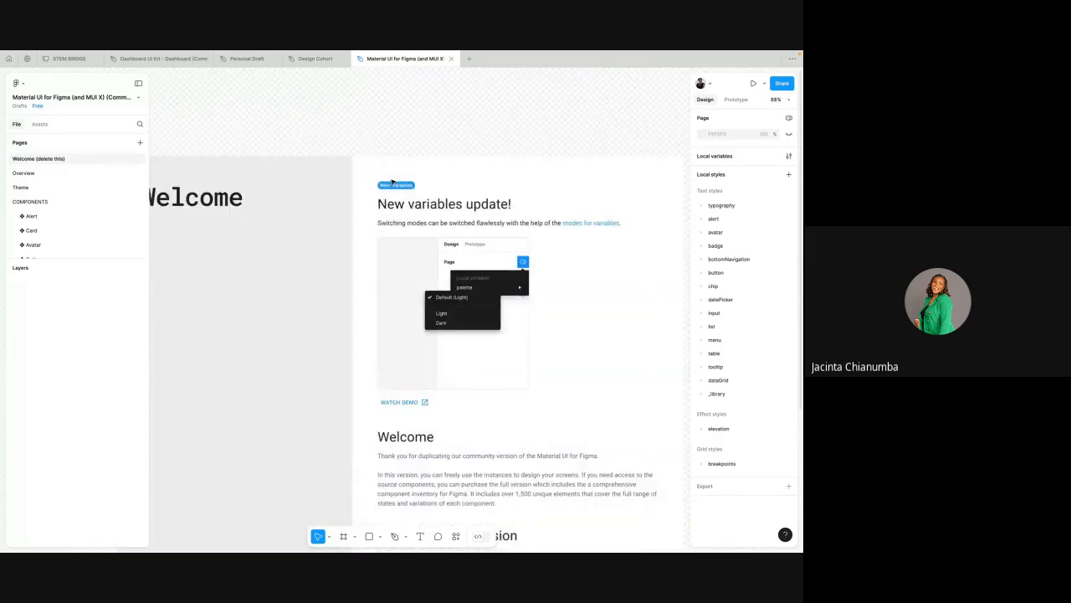
pyautogui.scroll(-2, 390, 182)
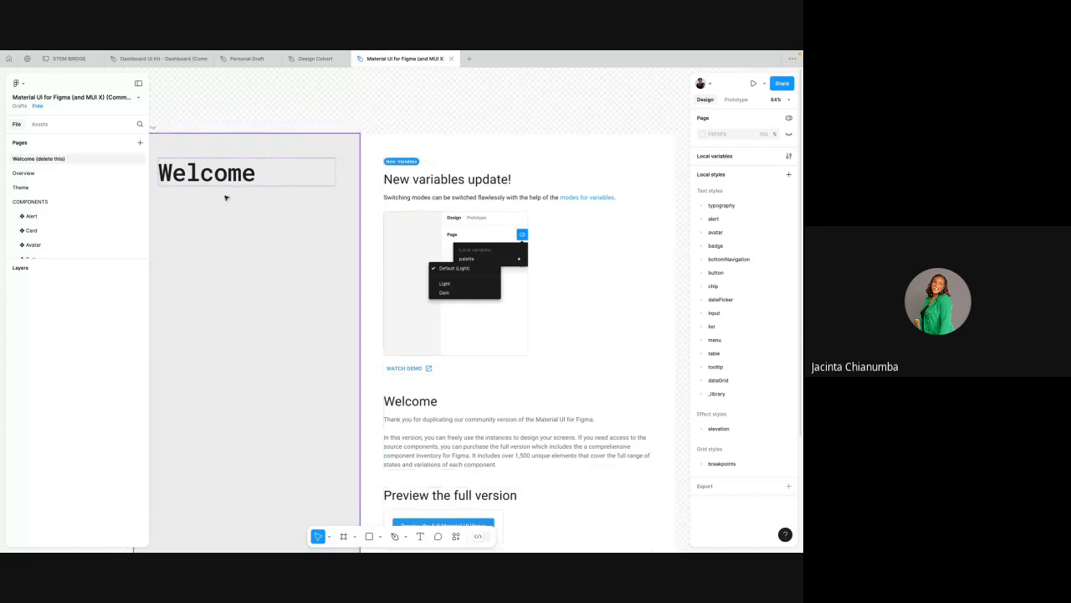
pyautogui.click(41, 216)
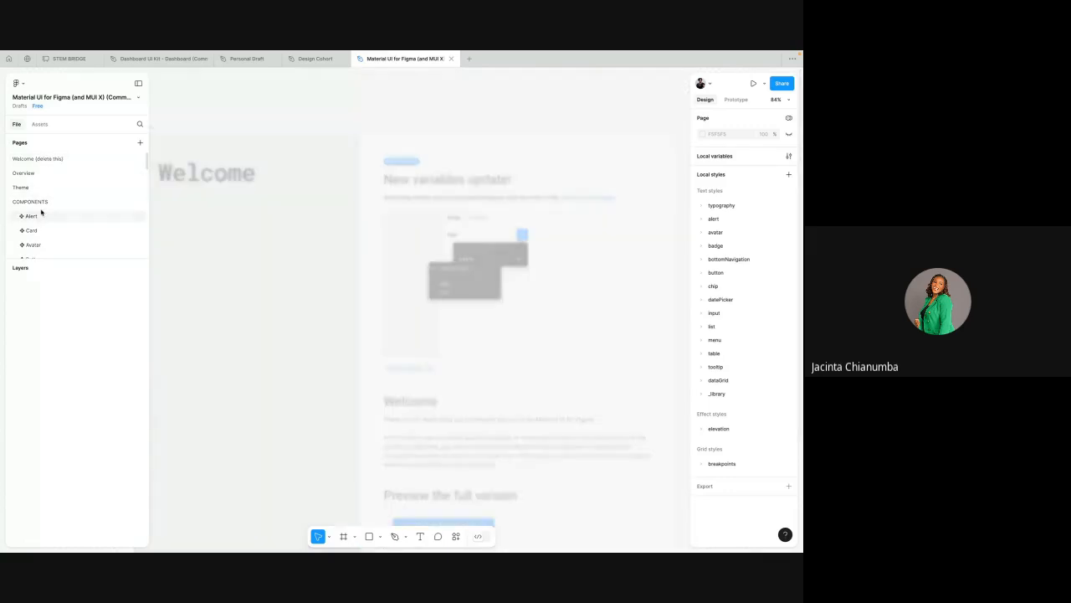
# Step: Examine the Alert component variants across the canvas and open the Card components page
pyautogui.scroll(8, 284, 231)
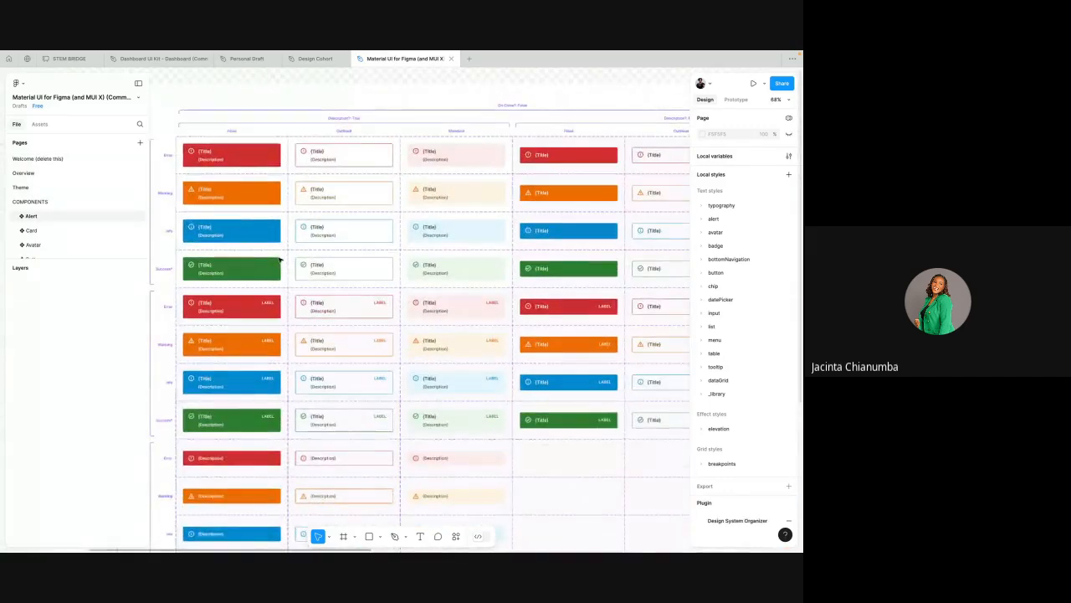
pyautogui.scroll(3, 343, 247)
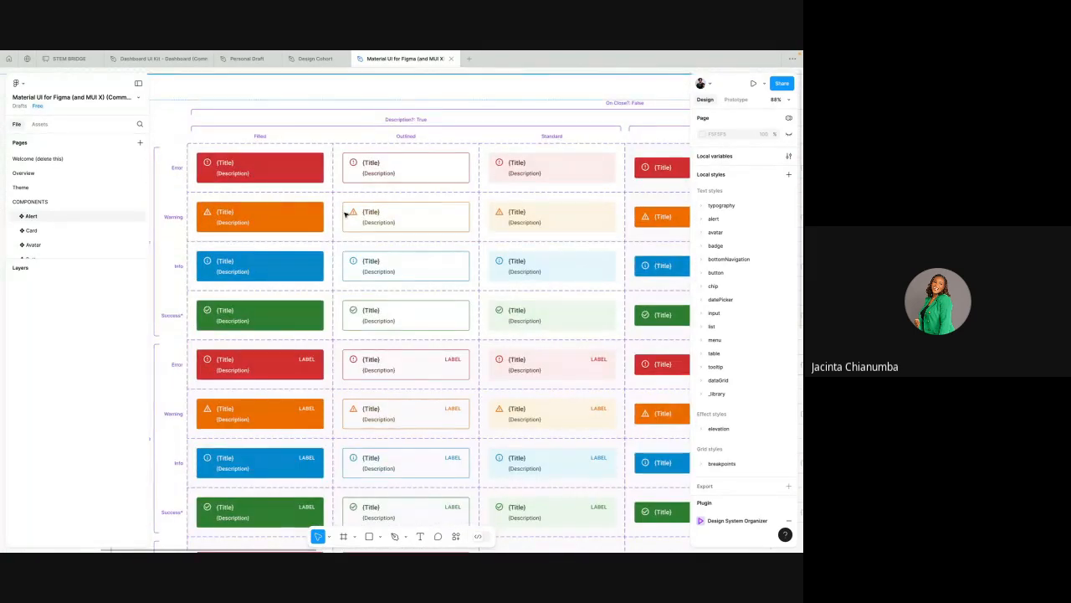
pyautogui.scroll(-2, 349, 210)
pyautogui.scroll(-2, 384, 267)
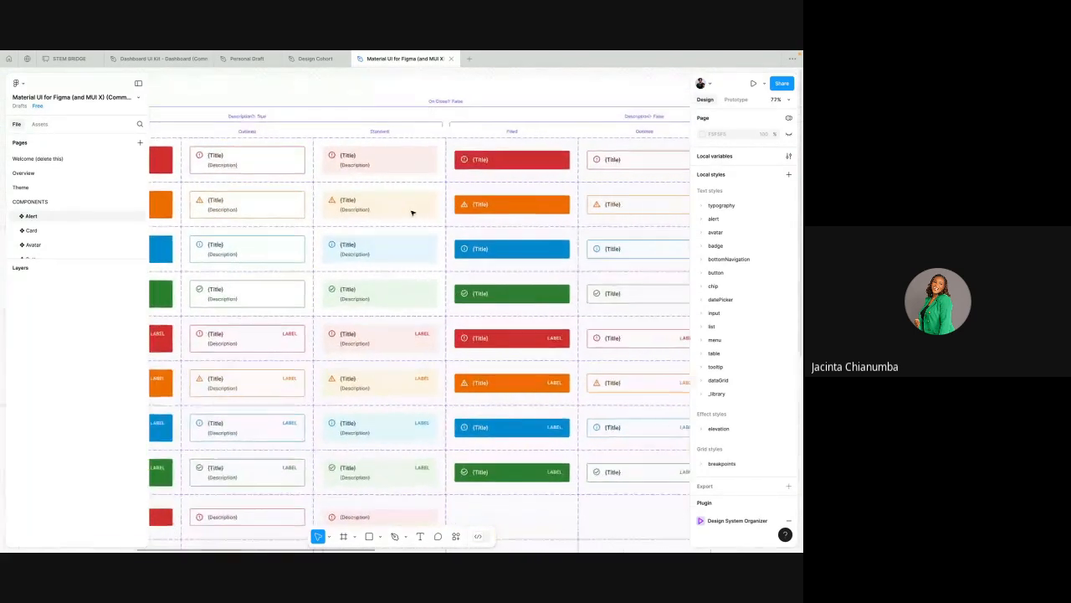
pyautogui.hscroll(3, 465, 211)
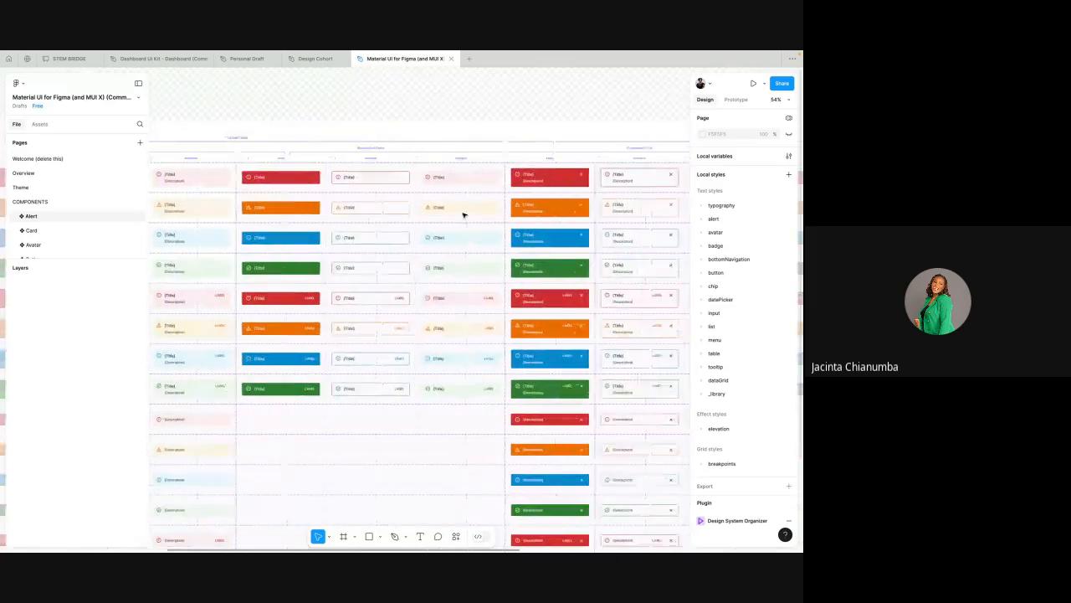
pyautogui.scroll(4, 468, 213)
pyautogui.scroll(-1, 497, 239)
pyautogui.hscroll(3, 468, 240)
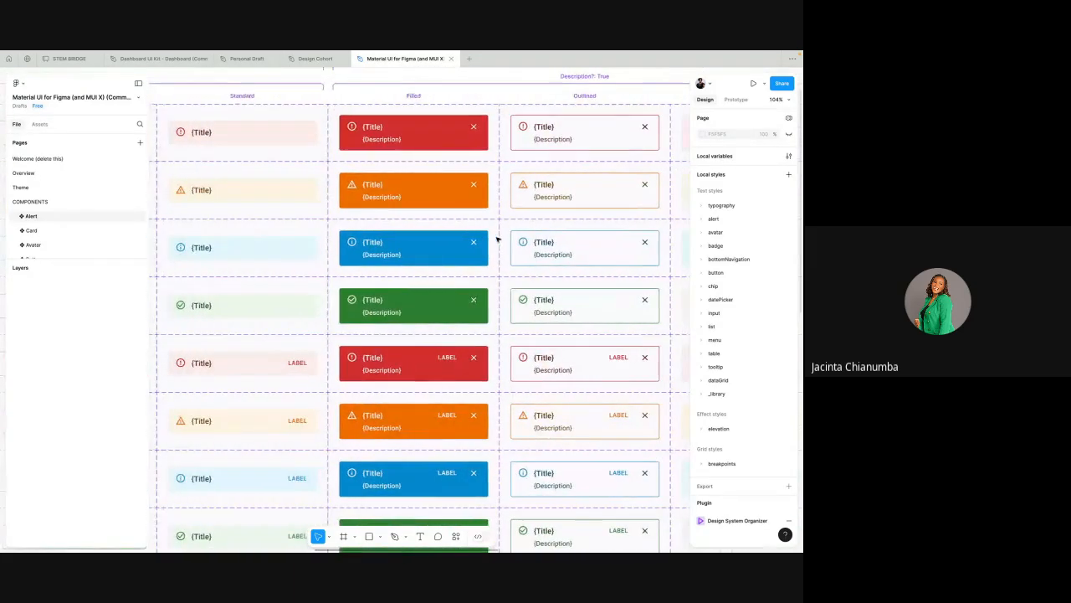
pyautogui.scroll(-5, 426, 240)
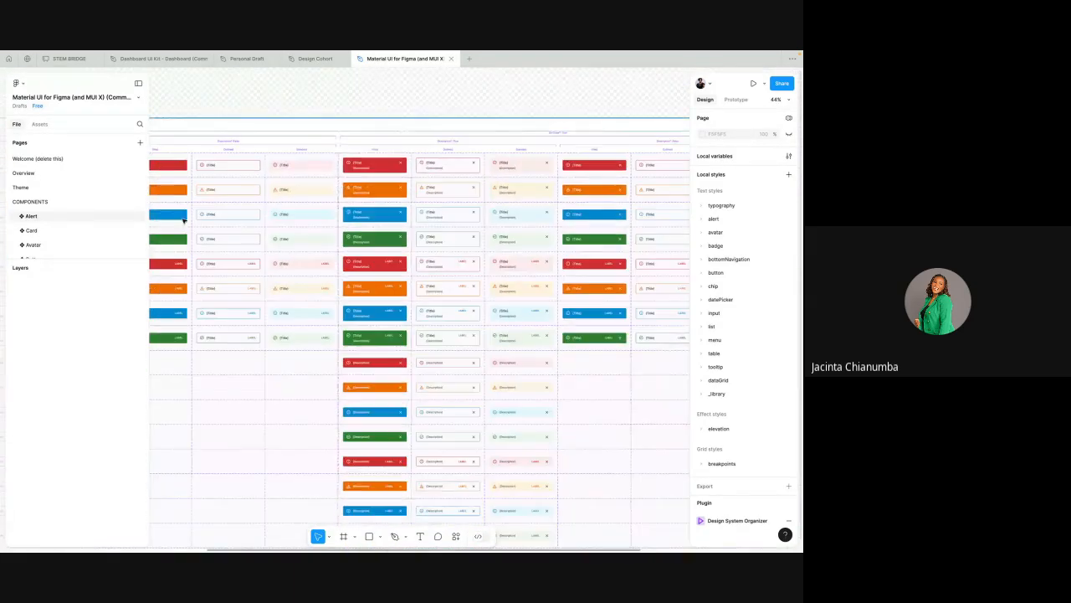
pyautogui.click(87, 231)
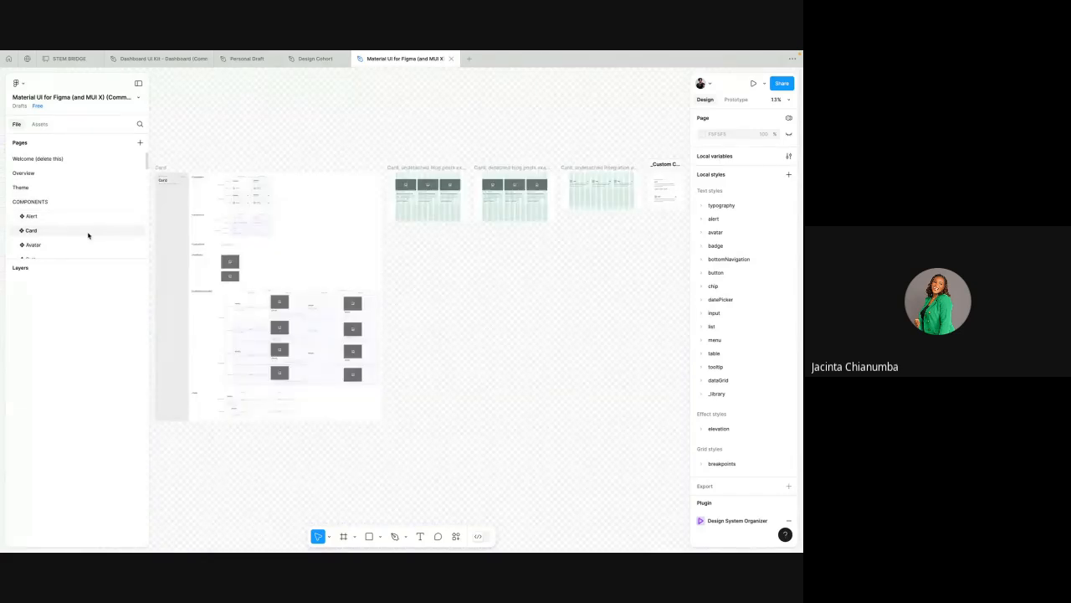
# Step: Return to the kit's community page and scroll through its preview
pyautogui.click(27, 59)
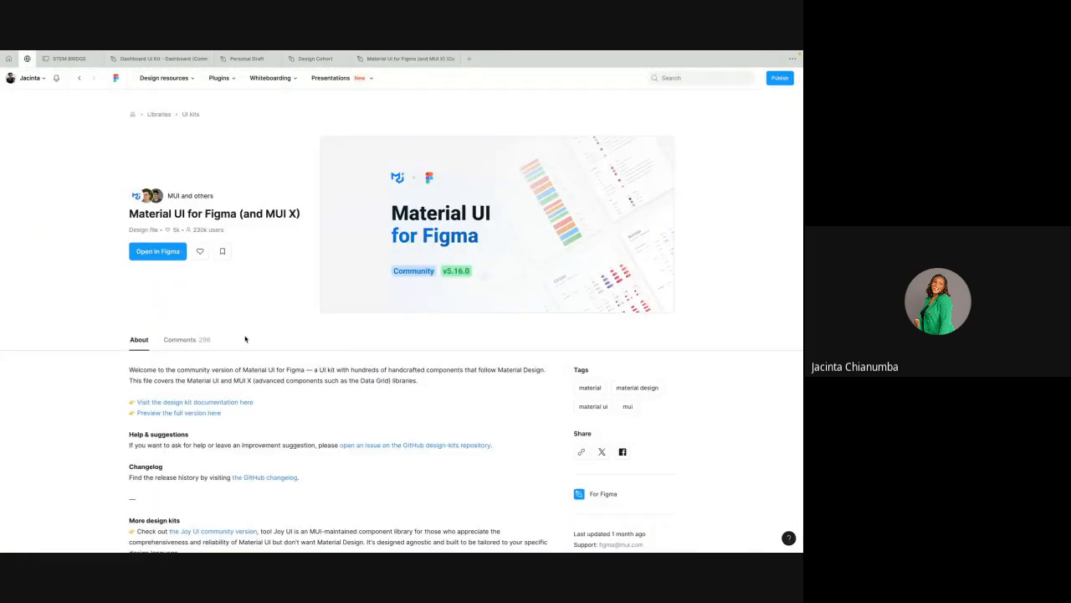
pyautogui.moveTo(142, 85)
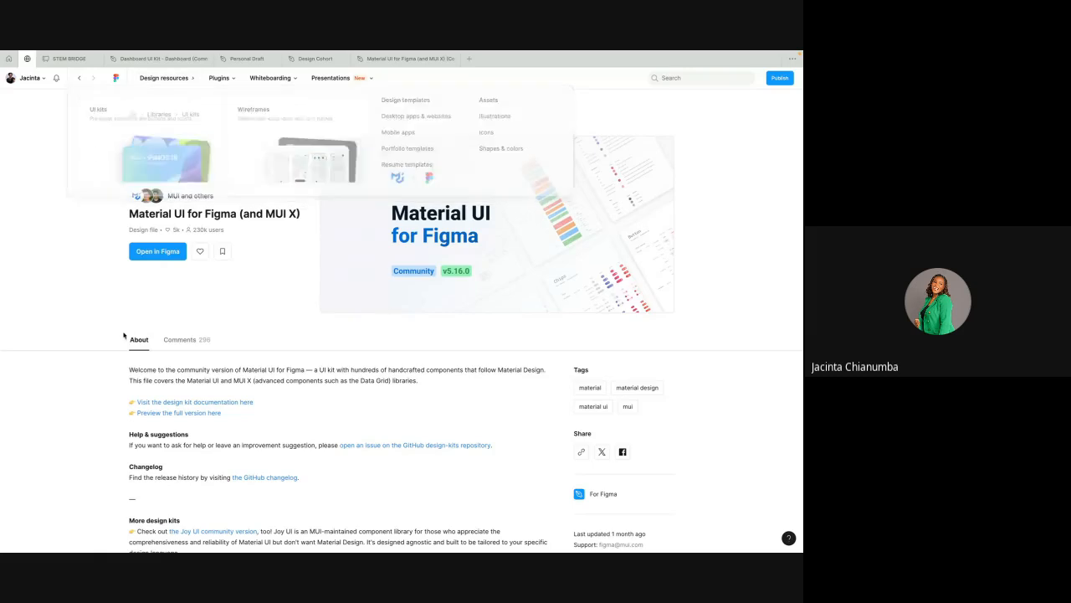
pyautogui.scroll(-2, 191, 383)
pyautogui.scroll(-5, 191, 383)
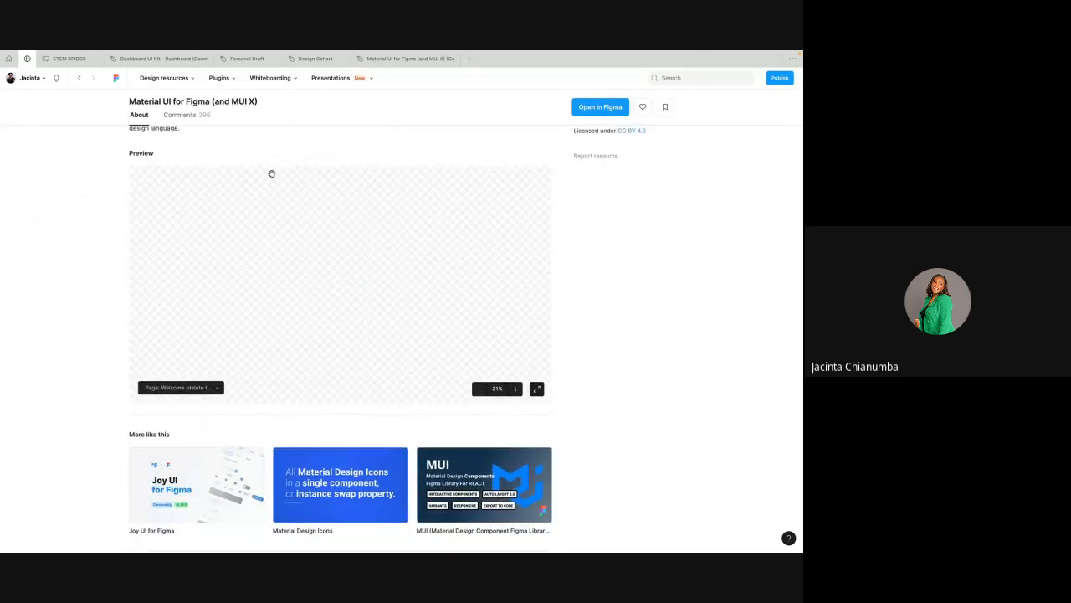
pyautogui.scroll(7, 271, 173)
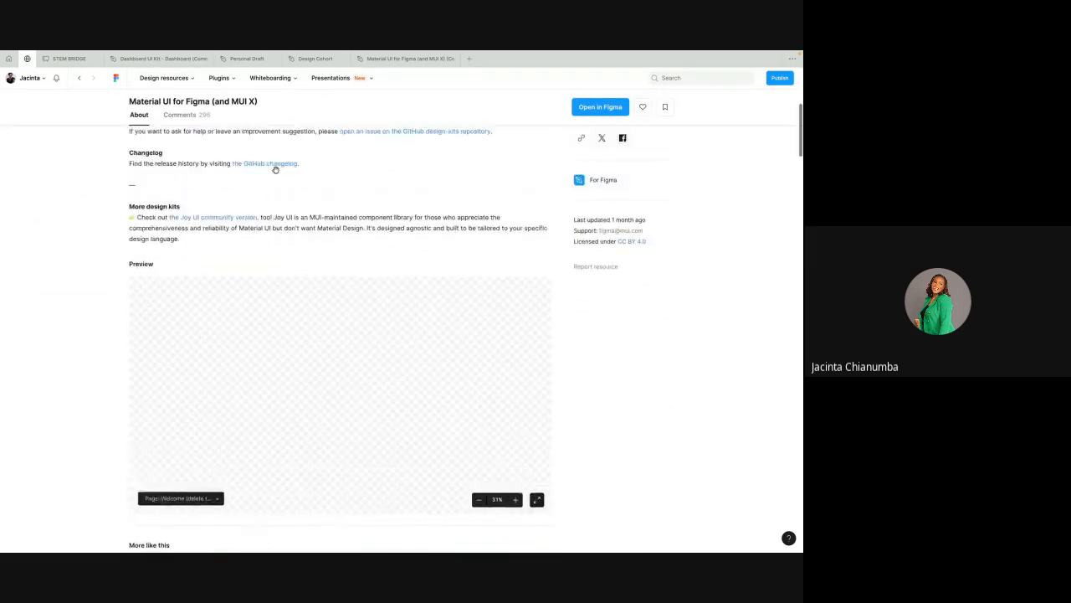
# Step: Go back to the home file browser and open the Recents list
pyautogui.click(9, 59)
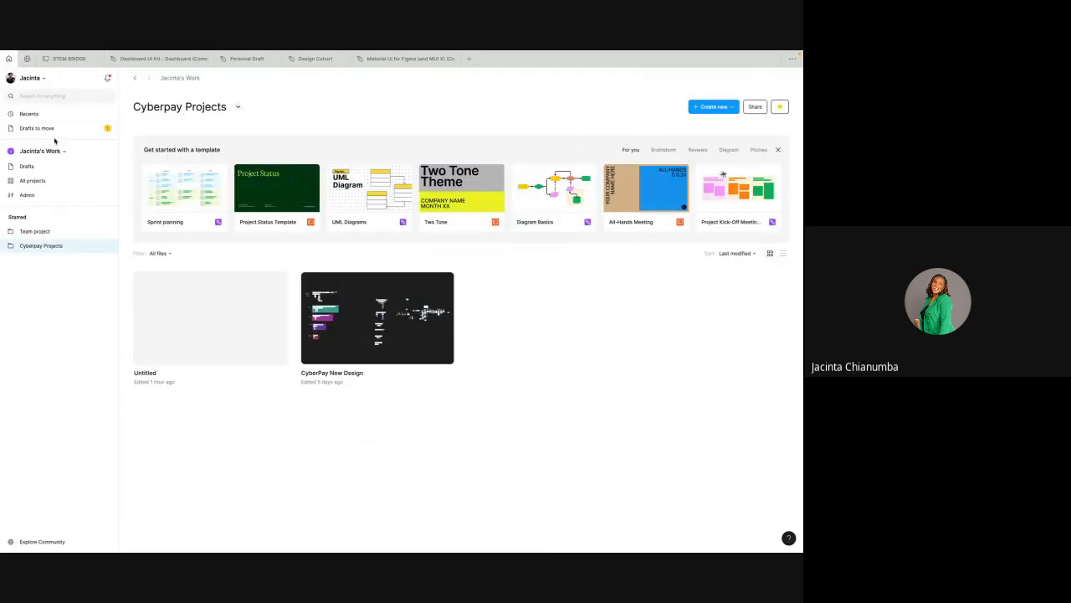
pyautogui.click(42, 79)
pyautogui.moveTo(40, 189)
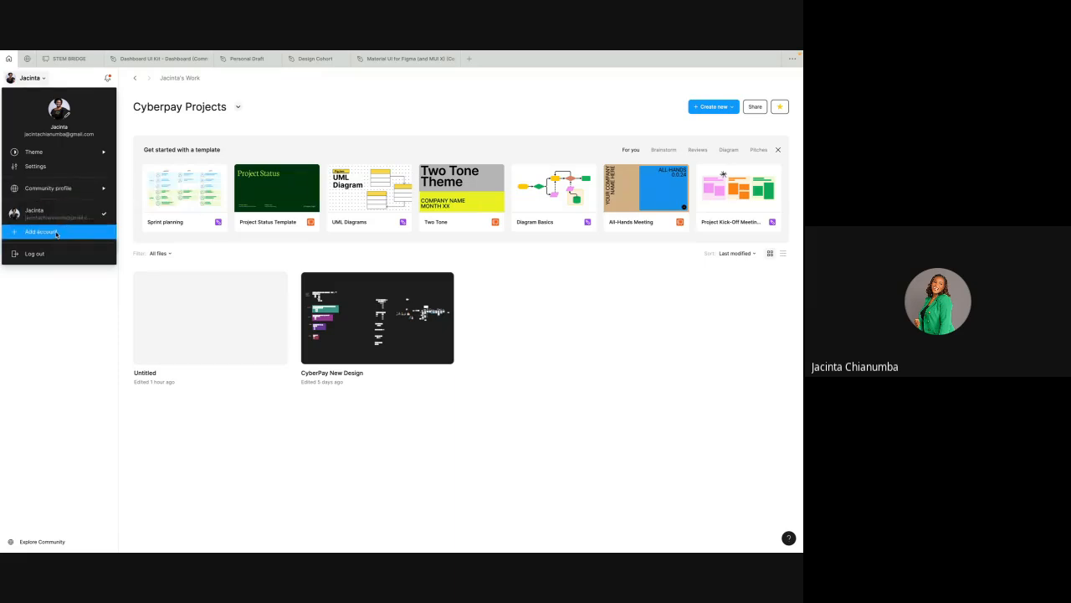
pyautogui.click(124, 274)
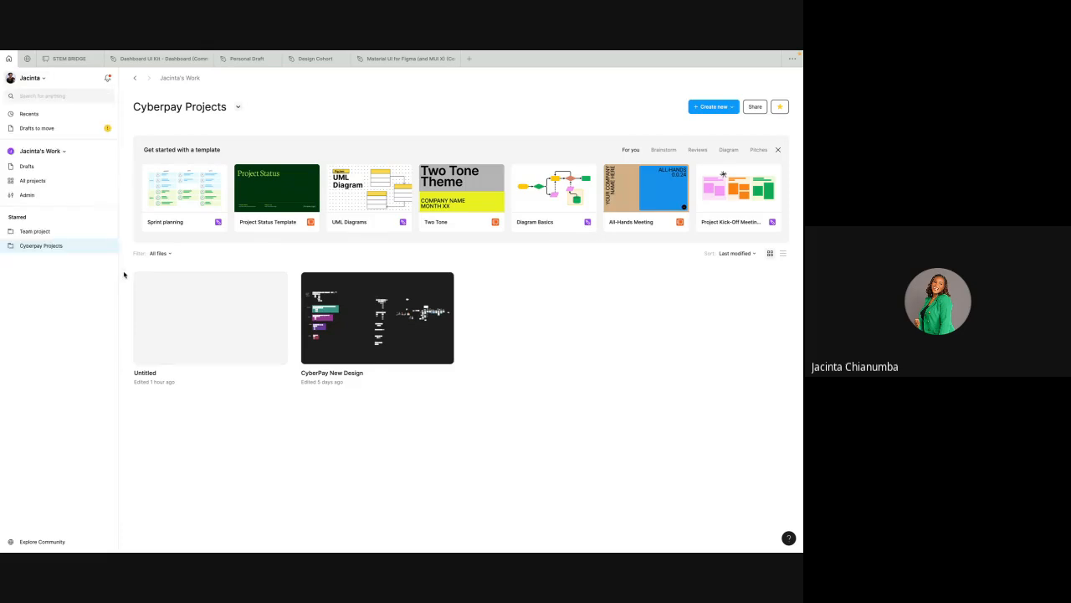
pyautogui.click(39, 116)
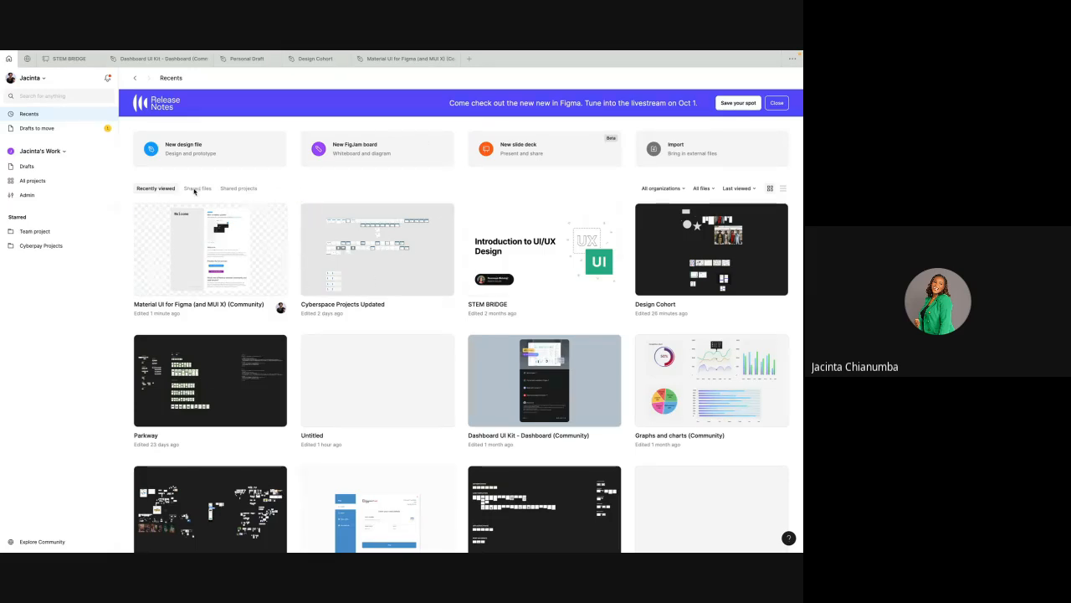
# Step: Open the Cyberpay Projects folder and create a new FigJam board in it
pyautogui.click(196, 188)
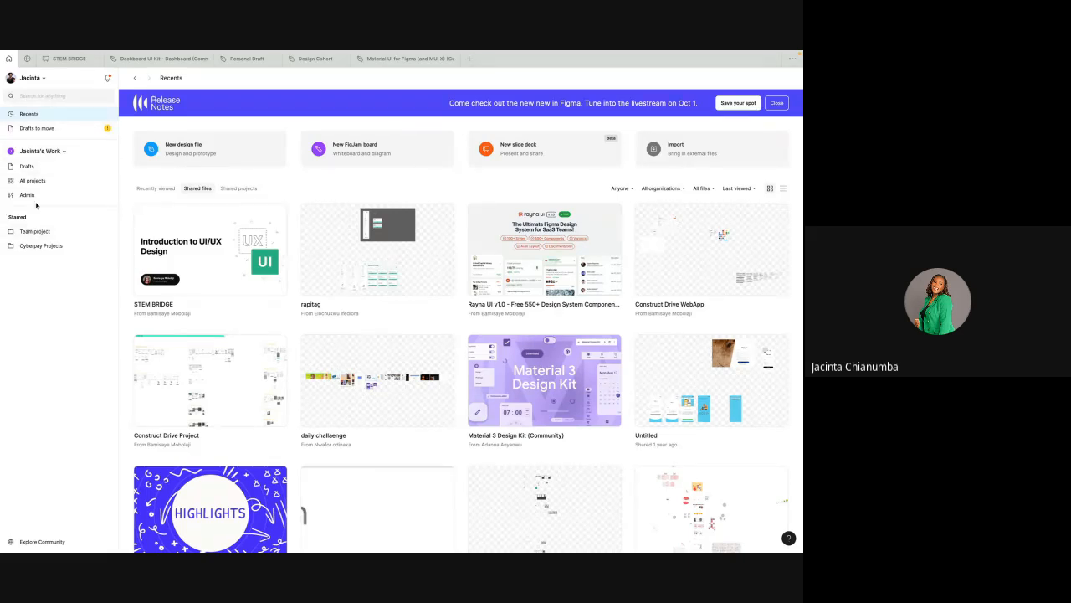
pyautogui.click(63, 248)
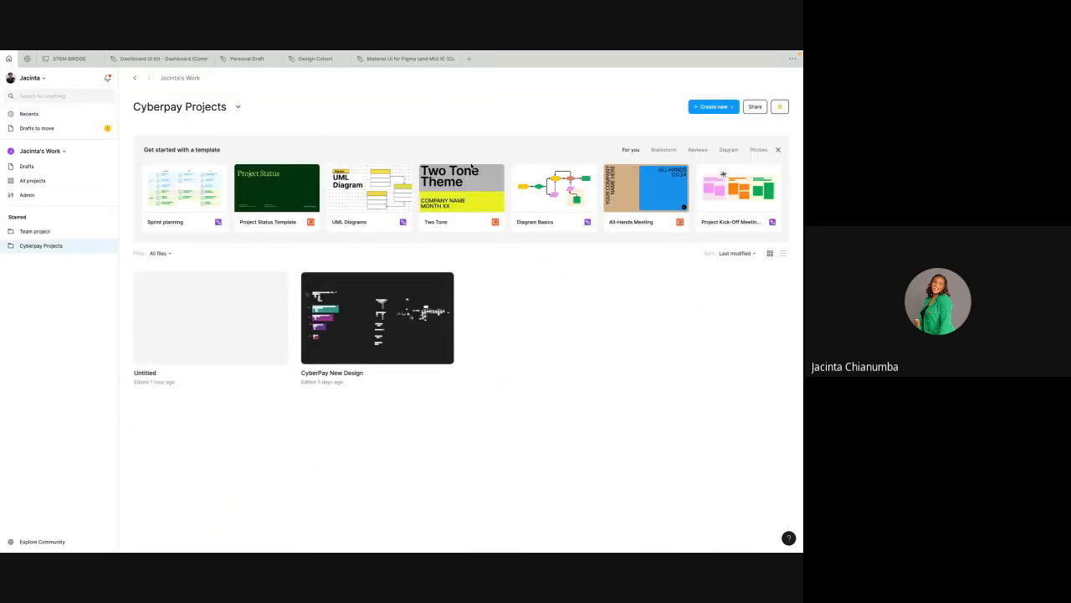
pyautogui.click(734, 107)
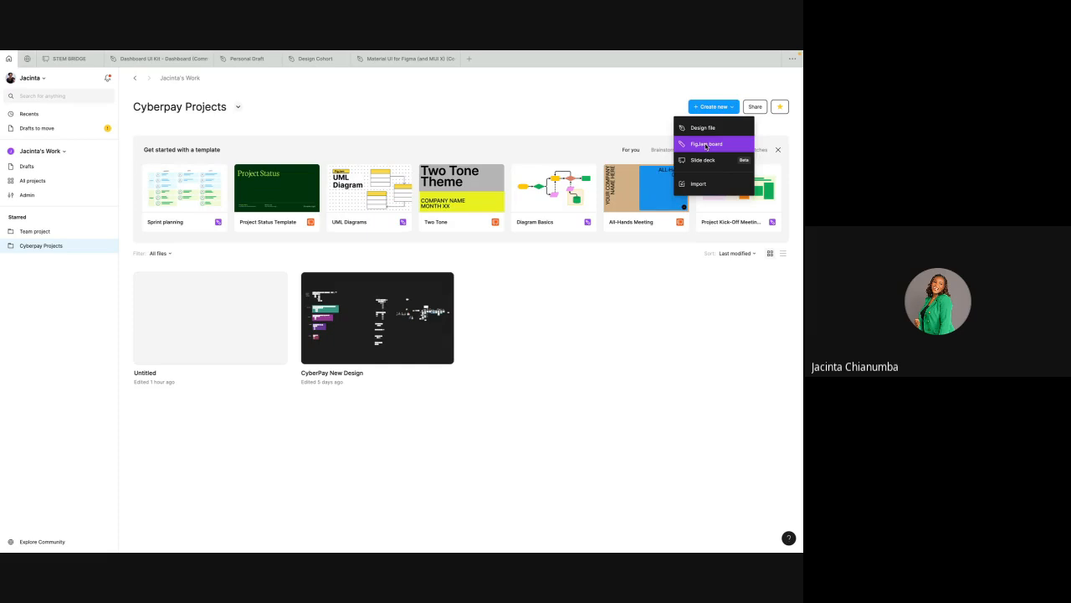
pyautogui.click(705, 144)
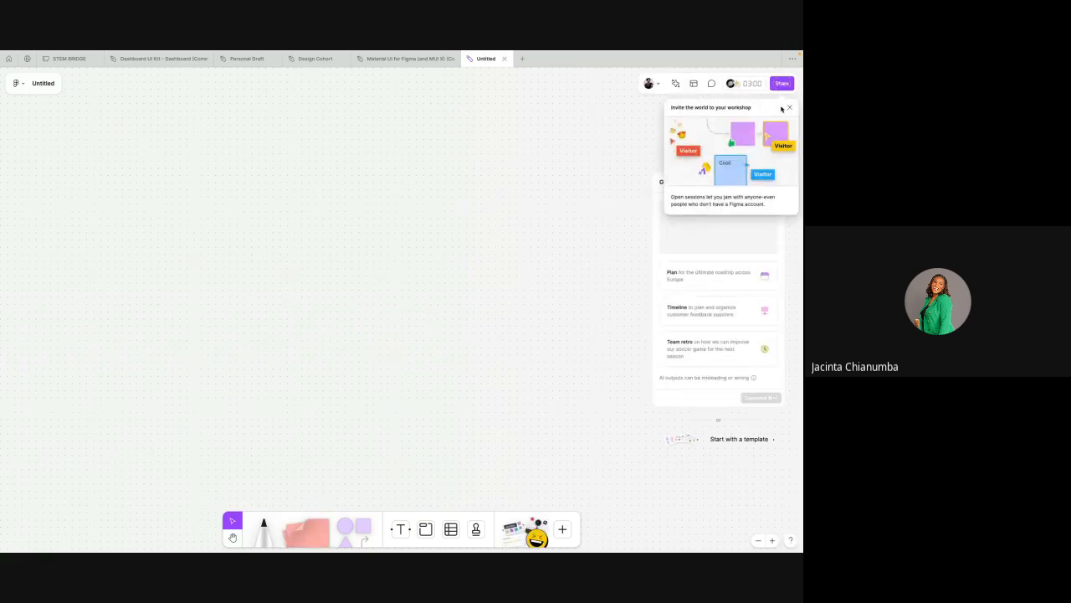
# Step: Place a square shape on the board and label it Login
pyautogui.click(791, 108)
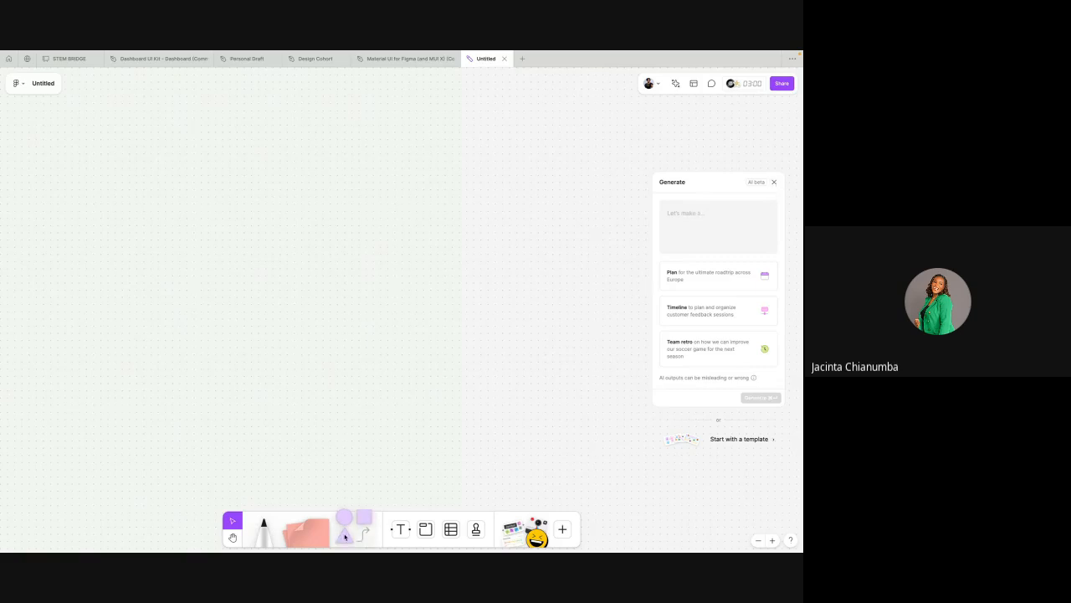
pyautogui.click(365, 521)
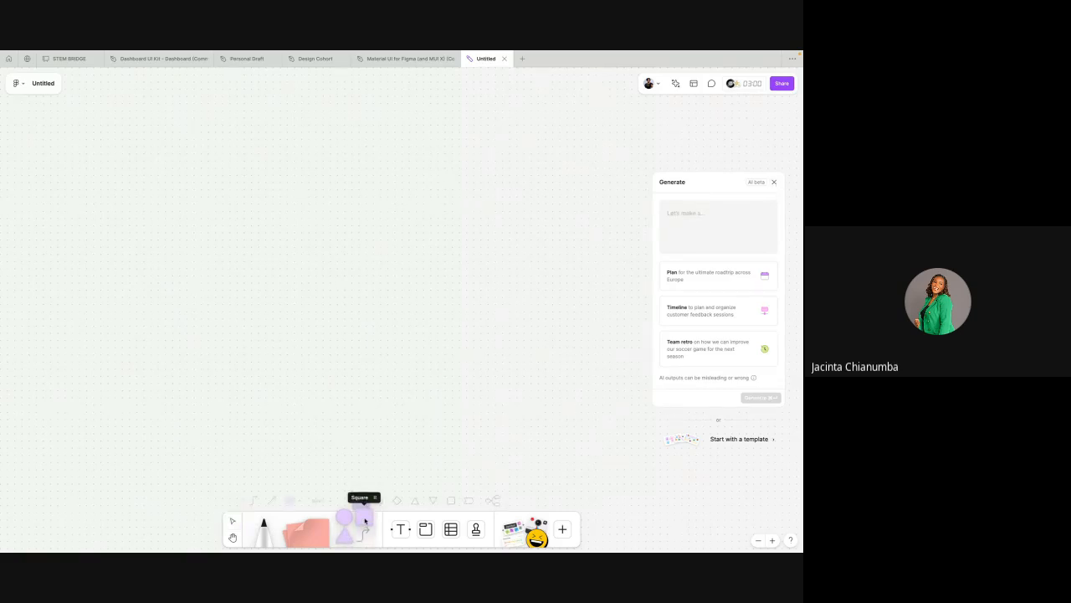
pyautogui.click(350, 167)
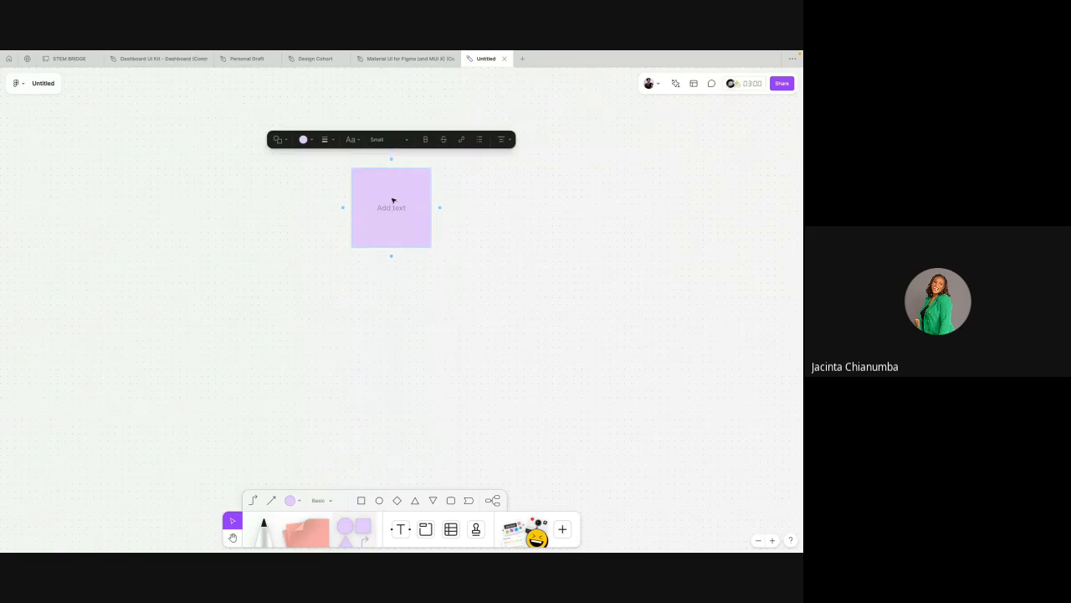
pyautogui.write('Login')
pyautogui.click(482, 204)
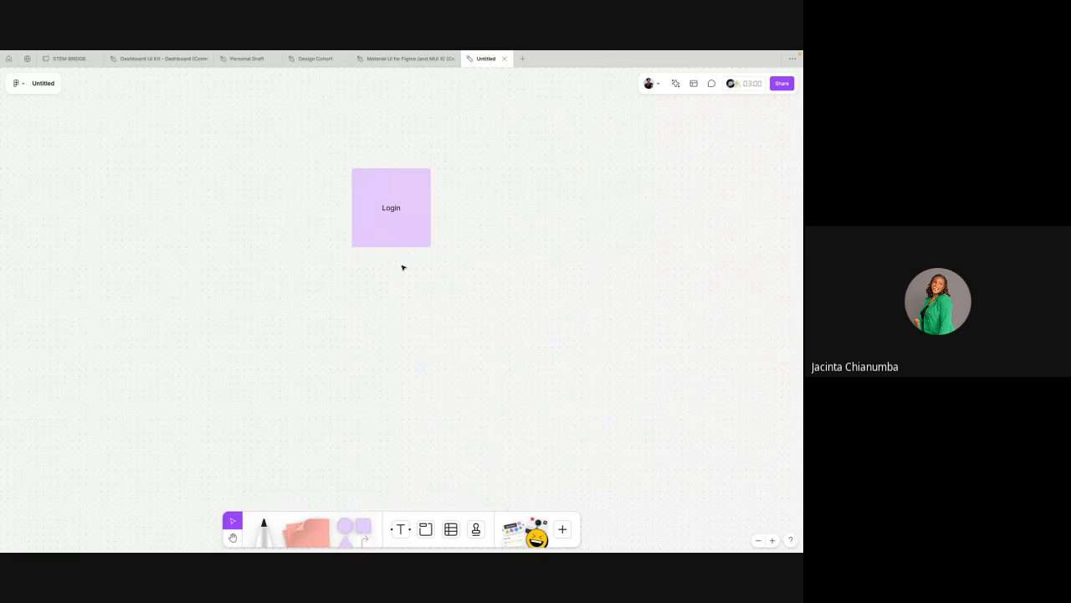
# Step: Add a second square shape below the first one
pyautogui.click(355, 526)
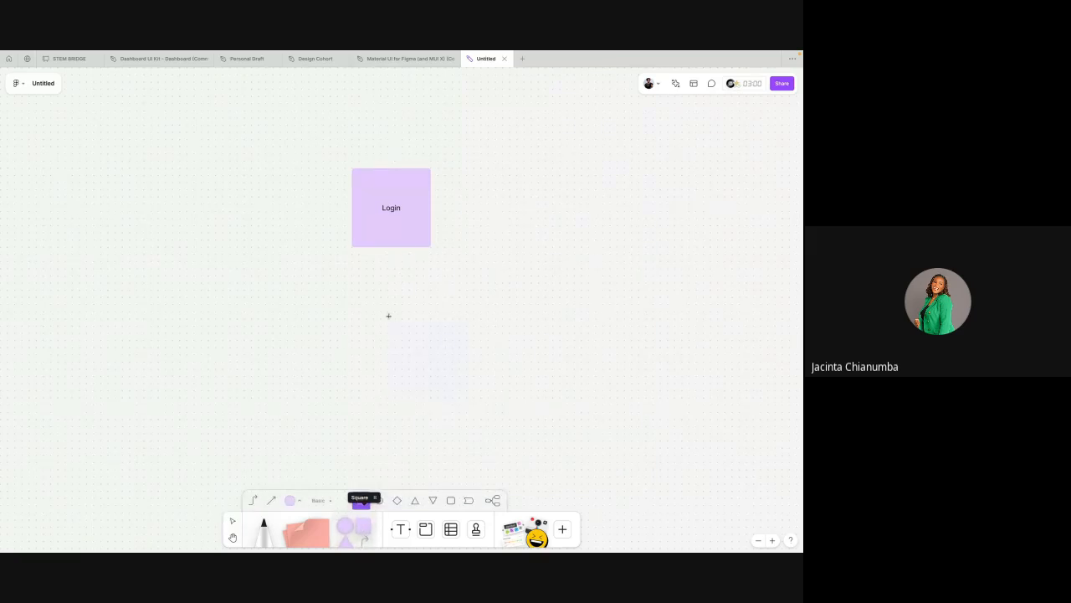
pyautogui.click(378, 277)
pyautogui.moveTo(411, 292); pyautogui.dragTo(378, 303)
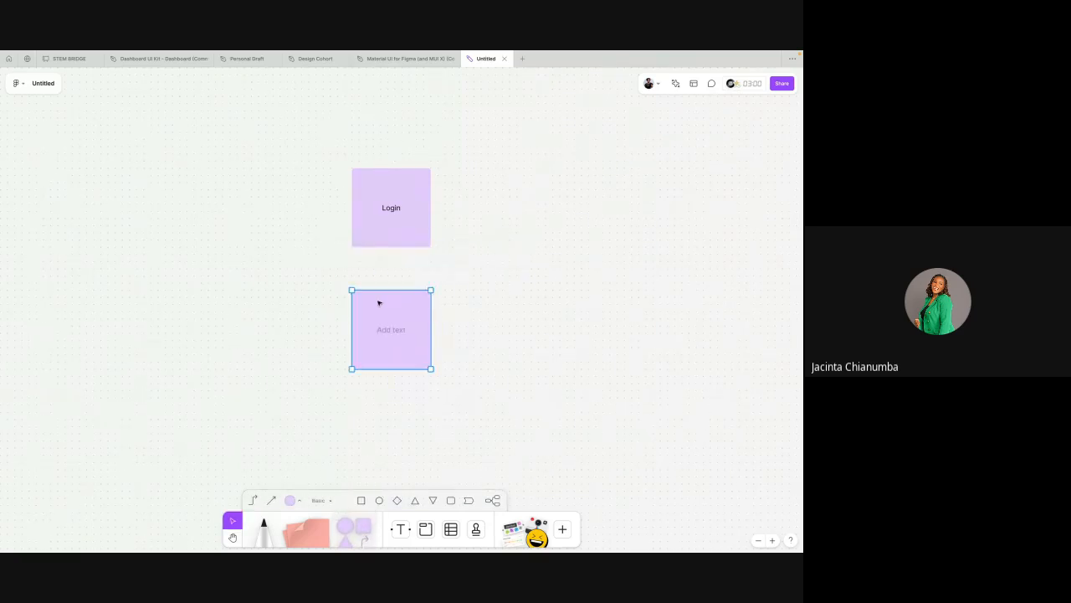
# Step: Change the first square's label to Dasboard
pyautogui.click(382, 215)
pyautogui.doubleClick(389, 211)
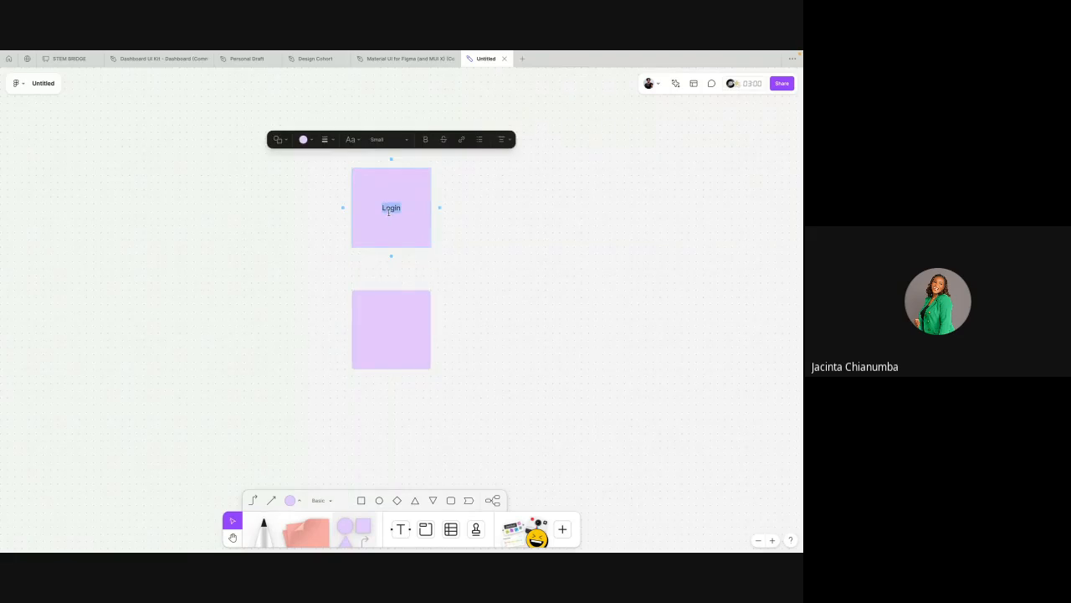
pyautogui.write('Dasboard')
# Step: Label the second square Login
pyautogui.doubleClick(383, 326)
pyautogui.write('Lo')
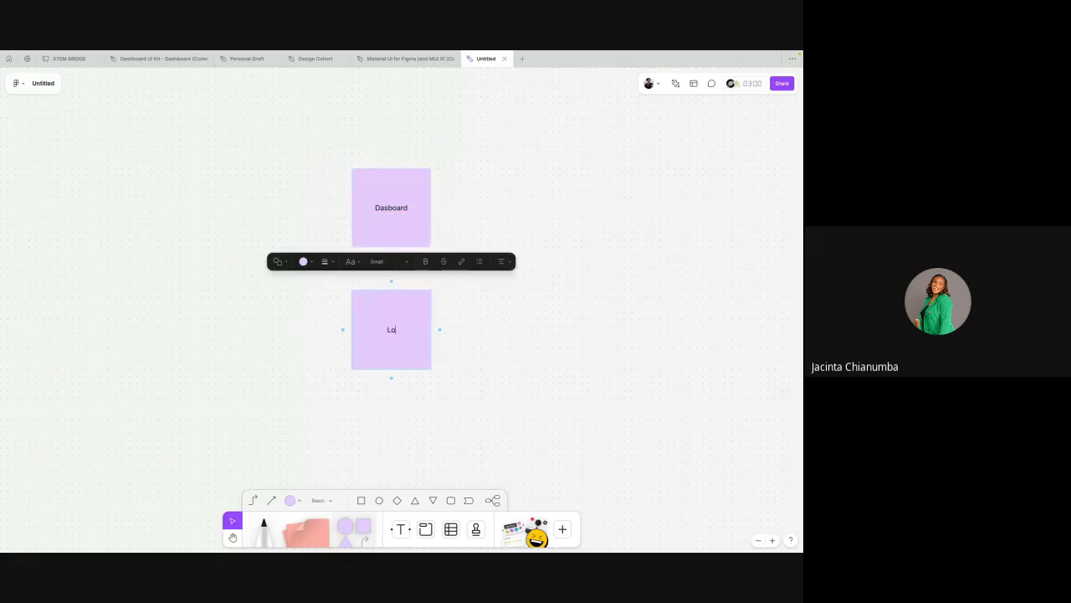
pyautogui.write('gin')
pyautogui.click(442, 328)
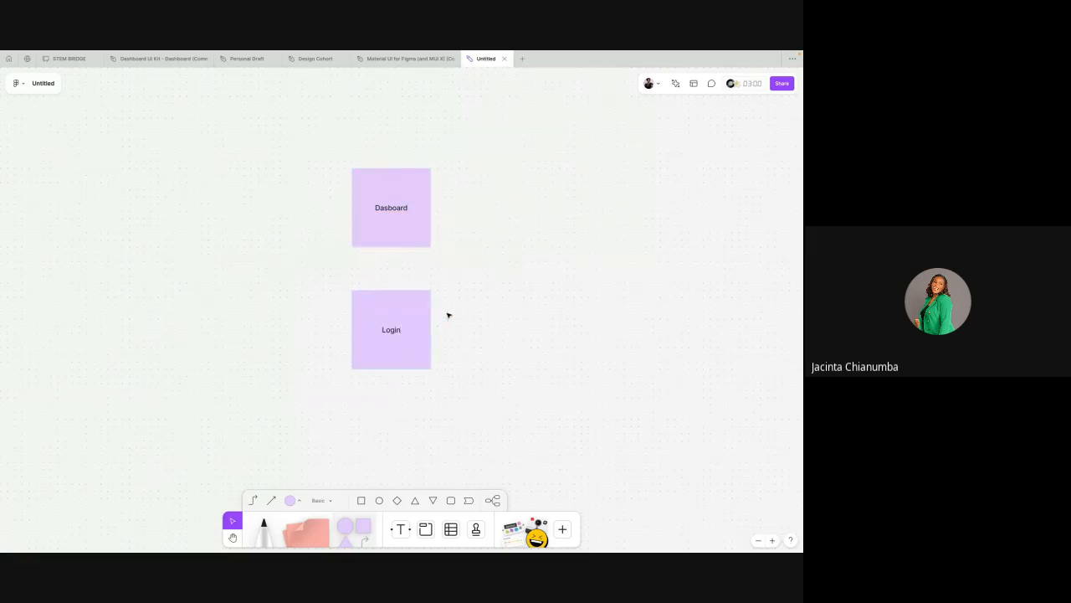
# Step: Add a diamond shape below the Login square labelled Check if user sign in and nudge it into line
pyautogui.click(398, 501)
pyautogui.click(388, 394)
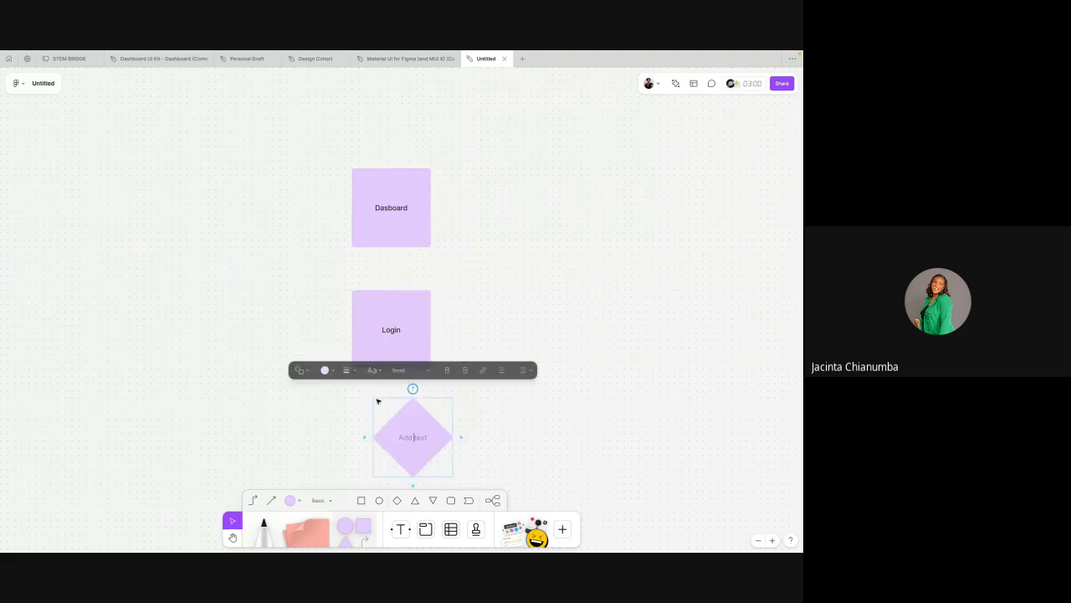
pyautogui.scroll(-3, 393, 401)
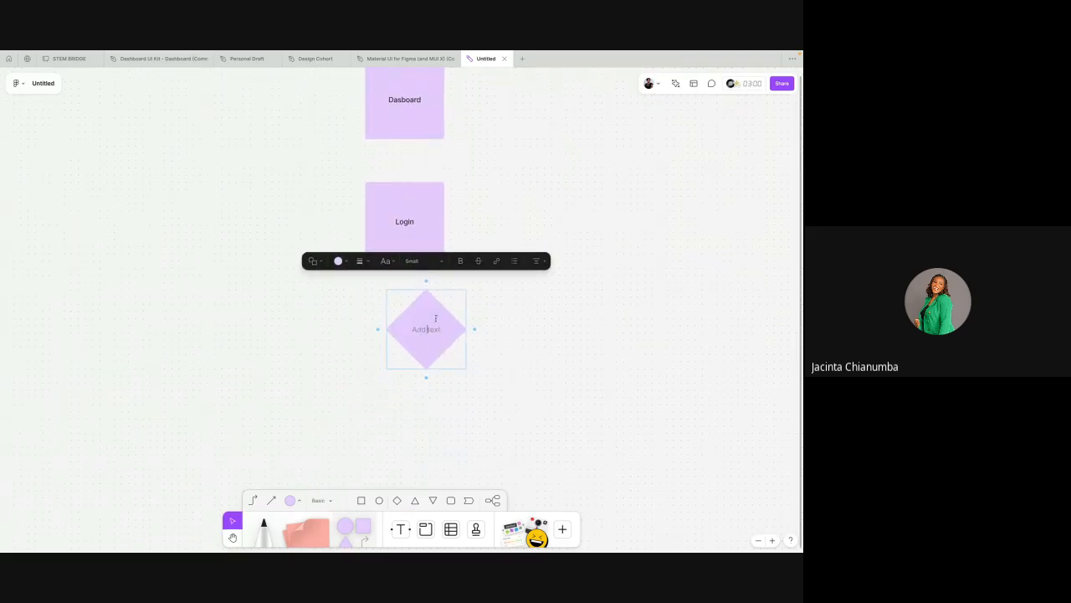
pyautogui.write('Check if user sign in')
pyautogui.click(516, 317)
pyautogui.click(439, 332)
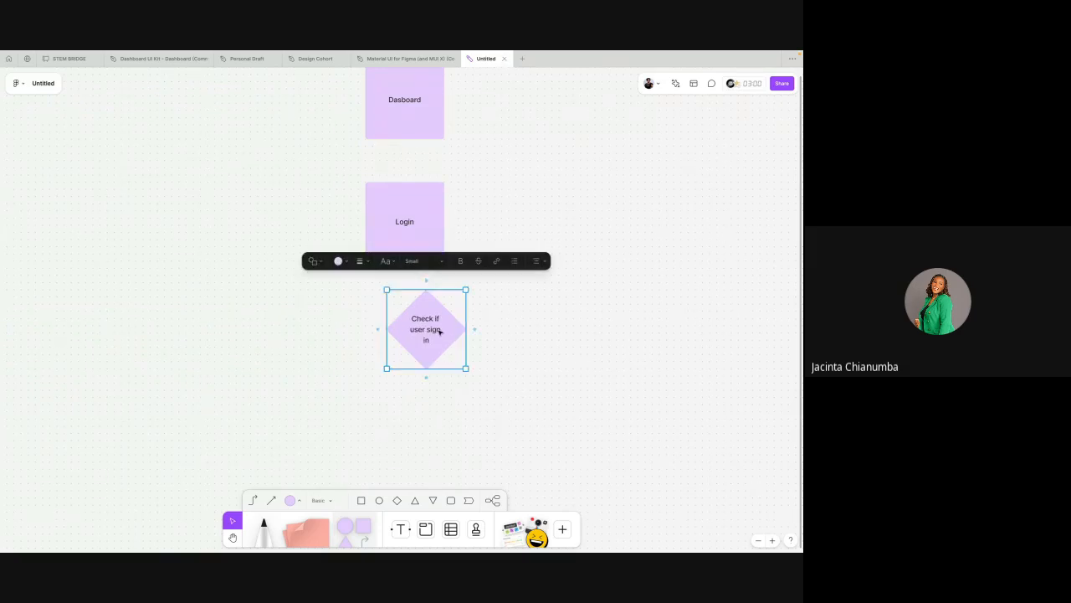
pyautogui.moveTo(446, 329); pyautogui.dragTo(424, 341)
# Step: Draw an arrow from the Dasboard square down to the Login square
pyautogui.click(271, 500)
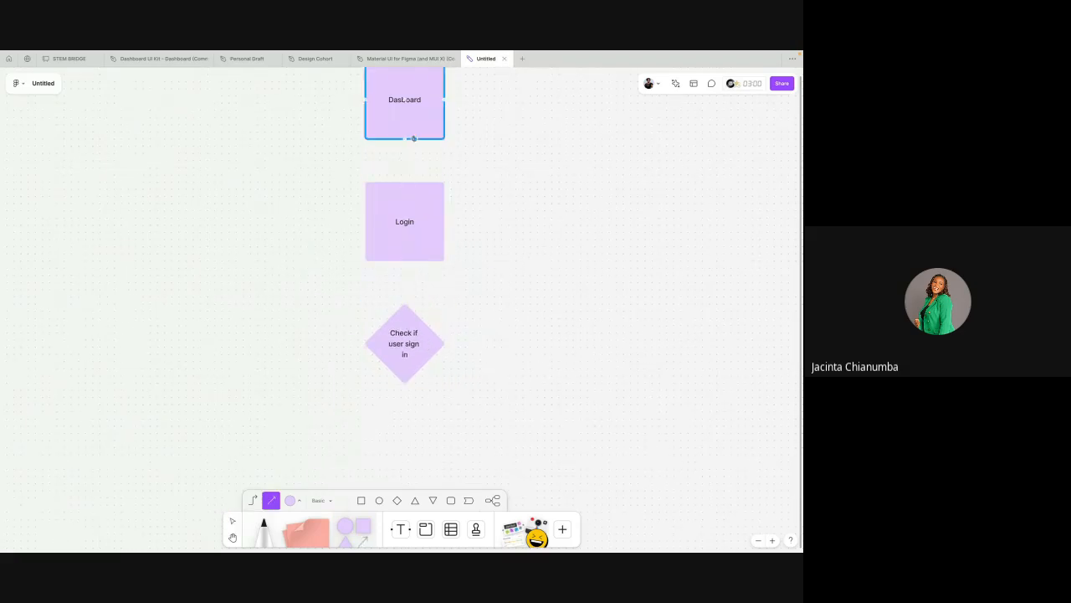
pyautogui.moveTo(403, 137); pyautogui.dragTo(404, 182)
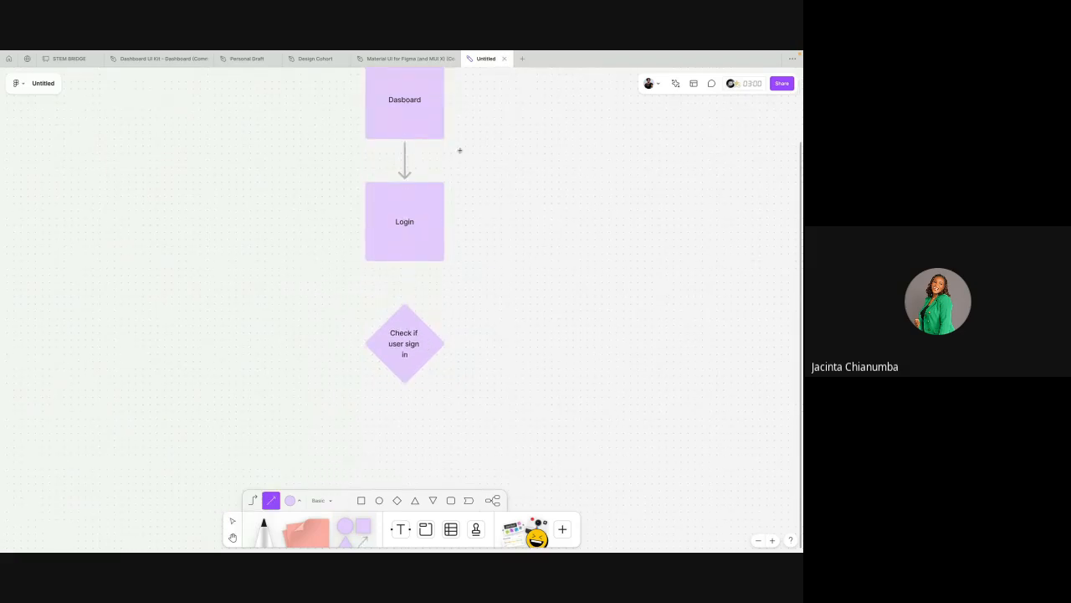
pyautogui.moveTo(459, 151); pyautogui.dragTo(404, 261)
pyautogui.moveTo(488, 159); pyautogui.dragTo(284, 467)
pyautogui.click(232, 521)
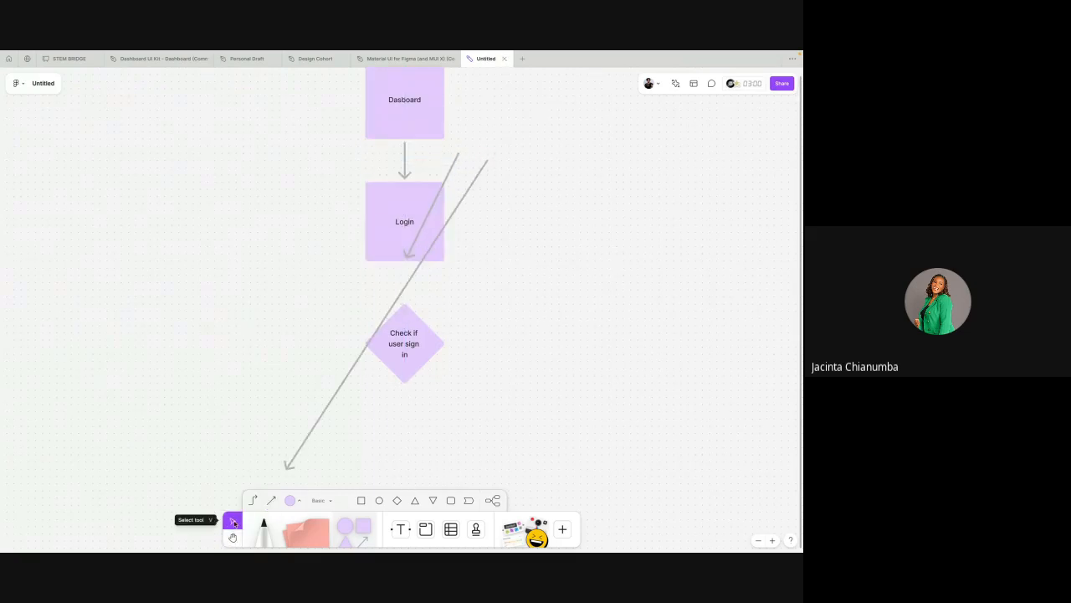
pyautogui.click(453, 215)
pyautogui.press('Delete')
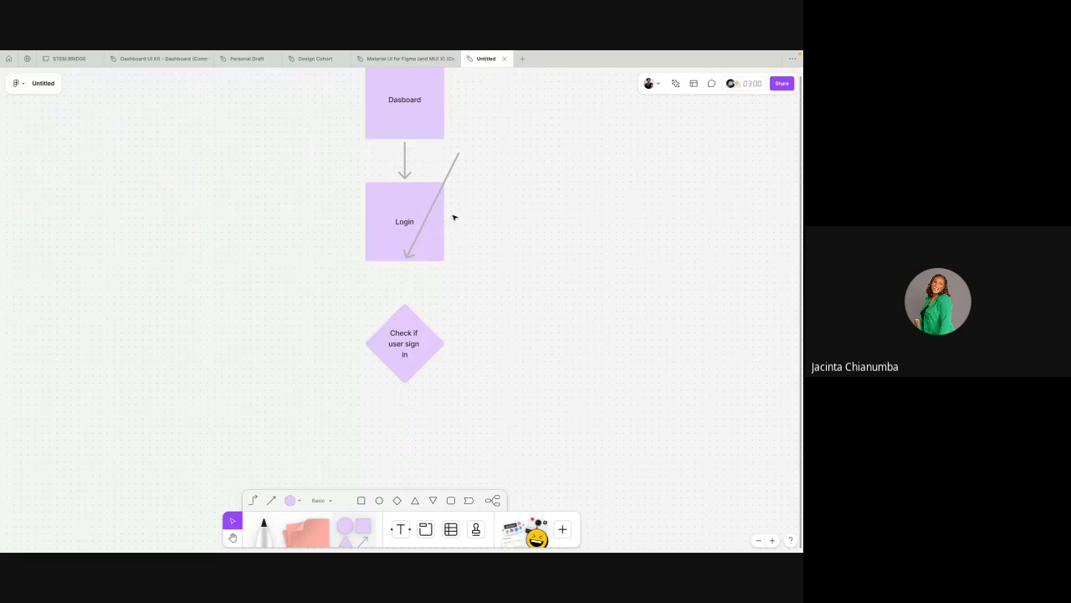
pyautogui.click(444, 186)
pyautogui.press('Delete')
# Step: Connect the Login square to the diamond with an arrow
pyautogui.click(271, 499)
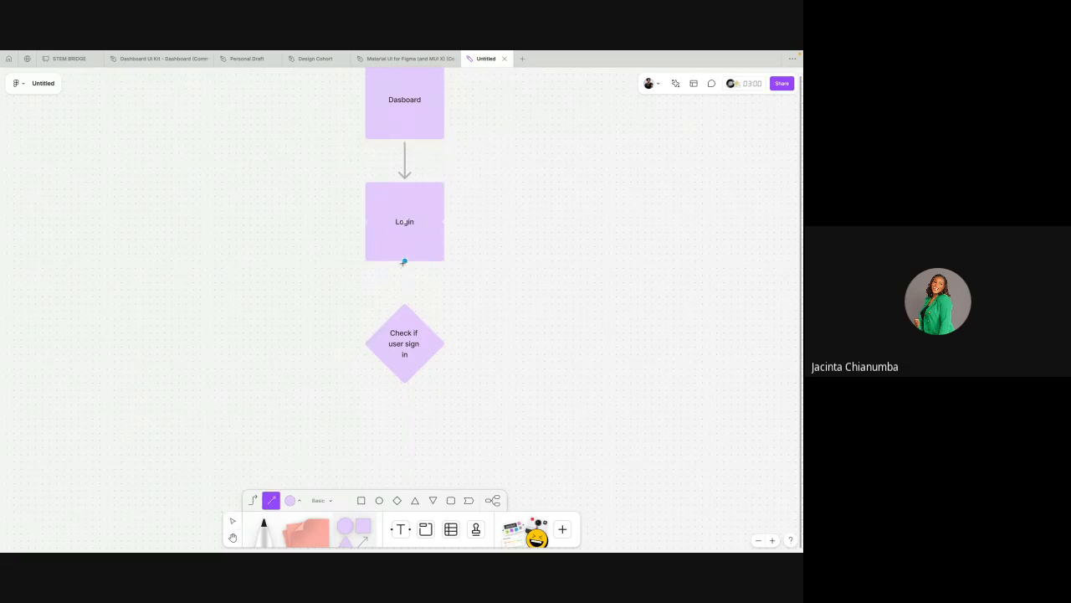
pyautogui.moveTo(405, 222); pyautogui.dragTo(406, 343)
pyautogui.scroll(2, 450, 268)
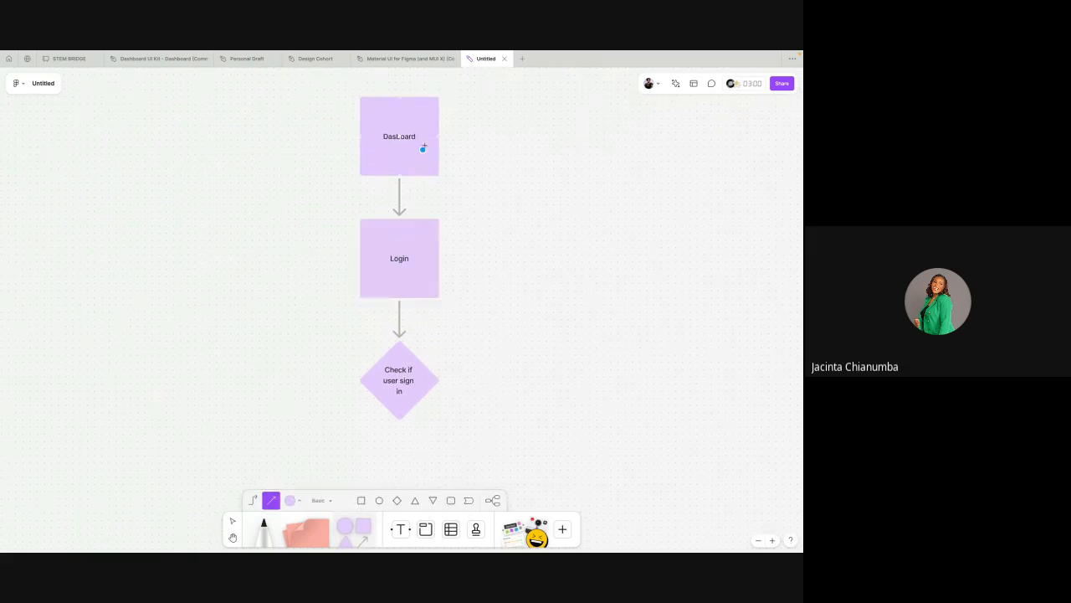
# Step: Return to the Cyberpay Projects folder and create a new design file
pyautogui.click(9, 59)
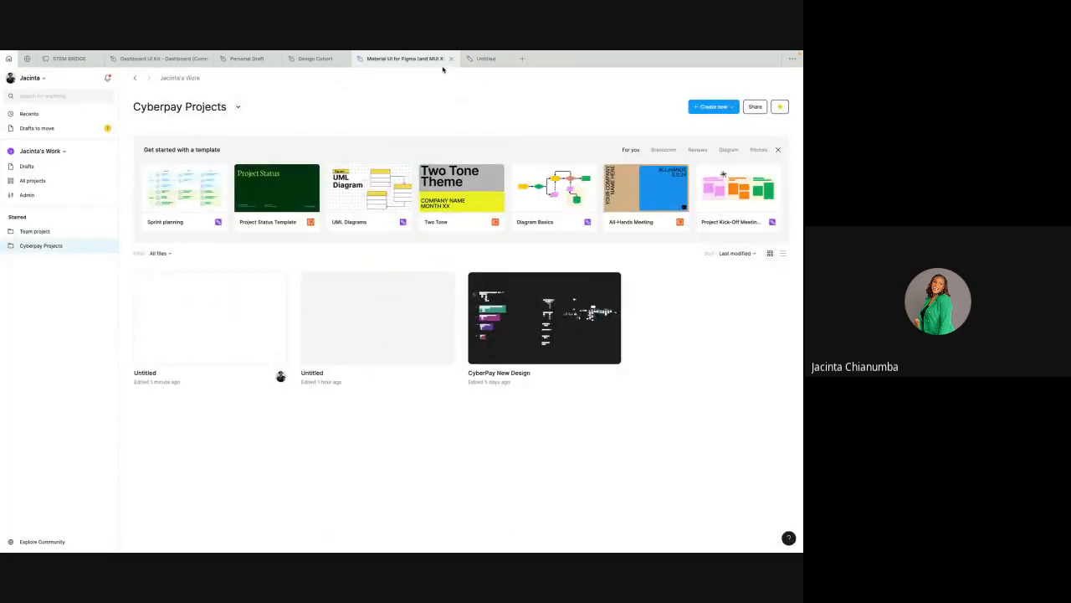
pyautogui.moveTo(443, 70)
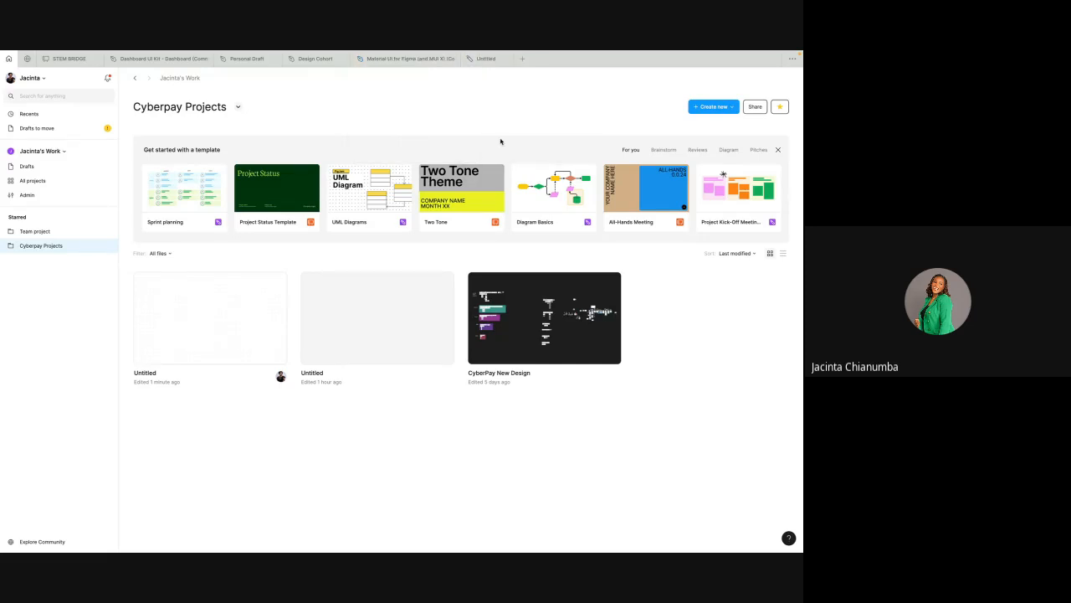
pyautogui.click(705, 106)
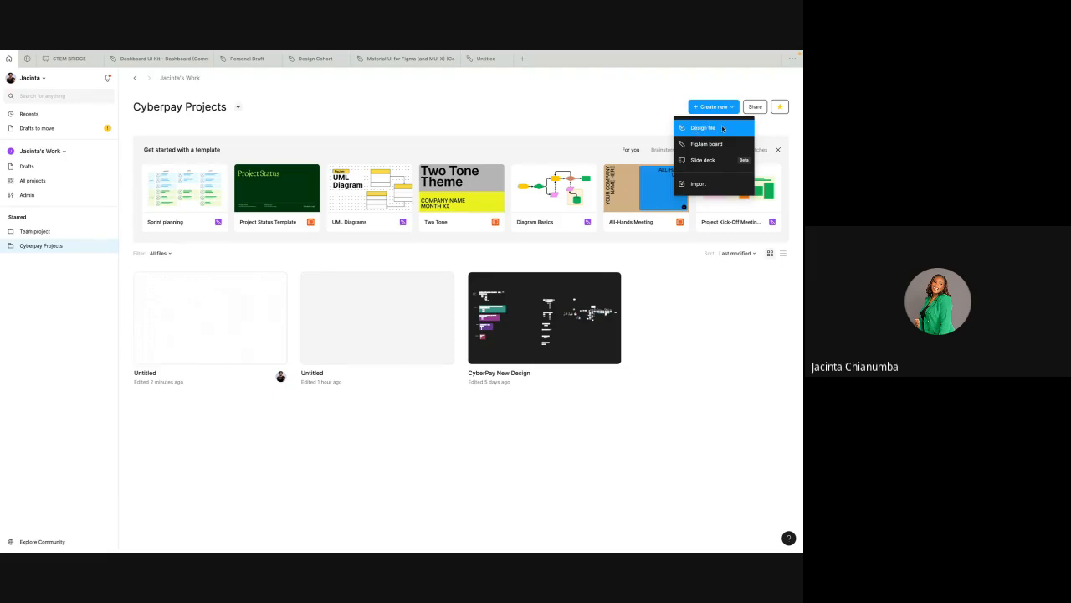
pyautogui.click(722, 128)
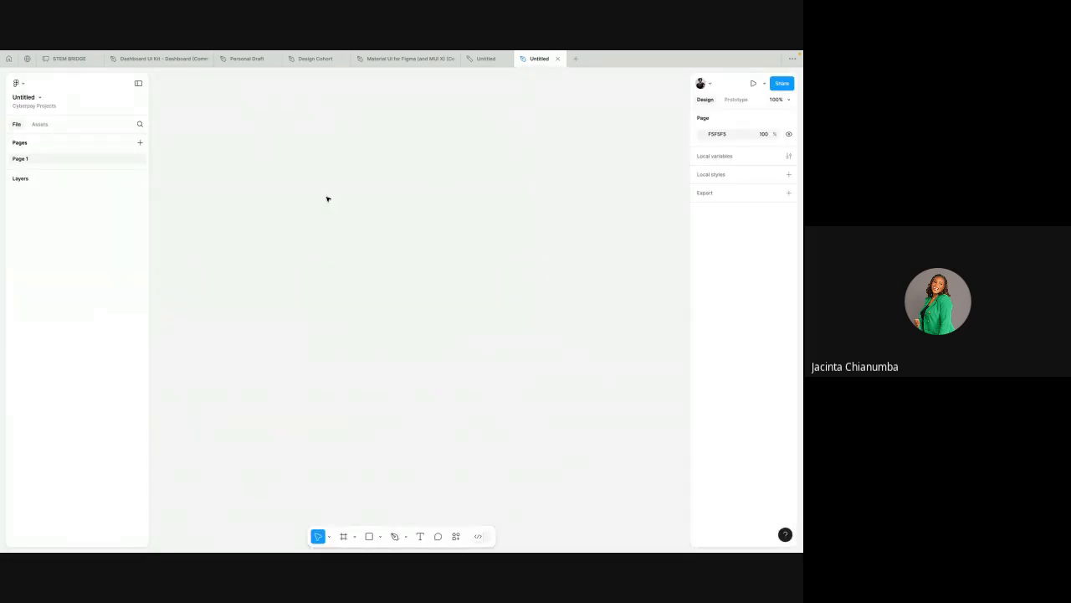
# Step: Rename the new design file Learning UI
pyautogui.doubleClick(24, 98)
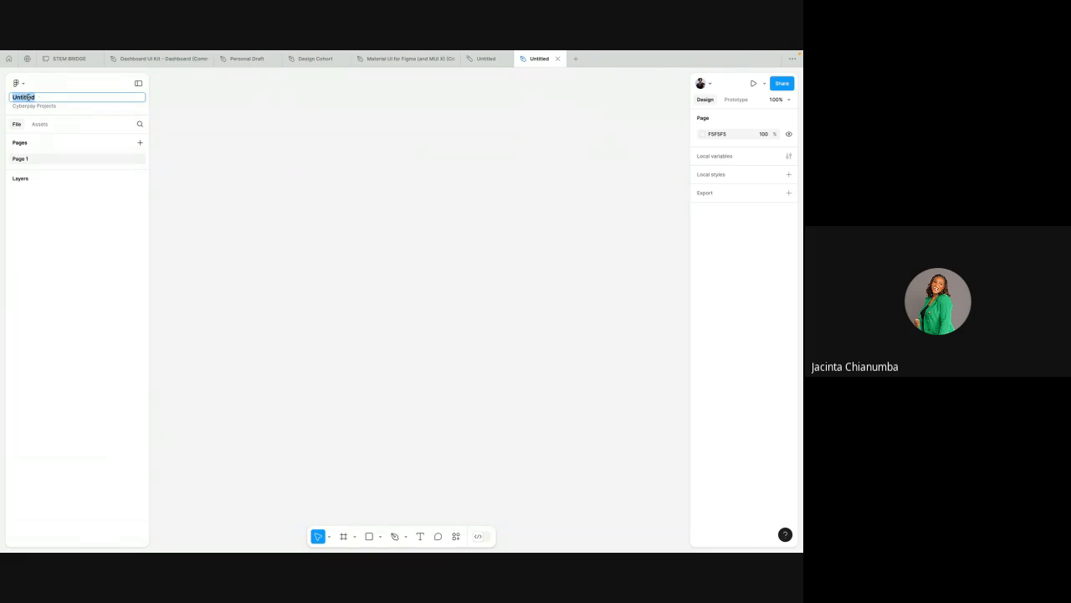
pyautogui.write('Learning UI')
pyautogui.press('Return')
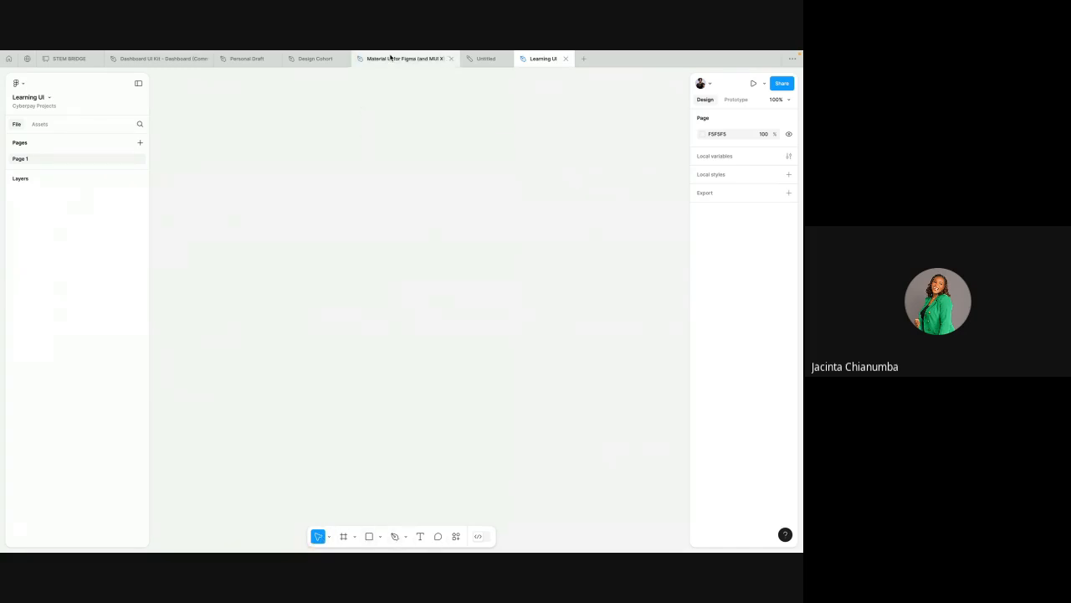
# Step: Copy the Sign in and Forgot Password frames from the Design Cohort file and paste them into Learning UI
pyautogui.click(312, 59)
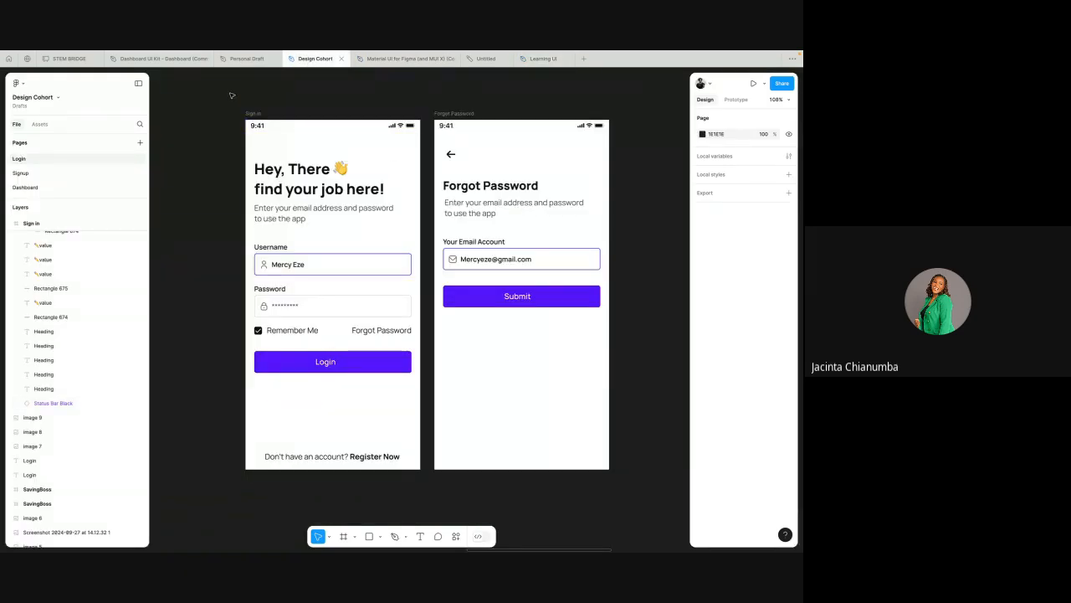
pyautogui.moveTo(224, 98); pyautogui.dragTo(616, 484)
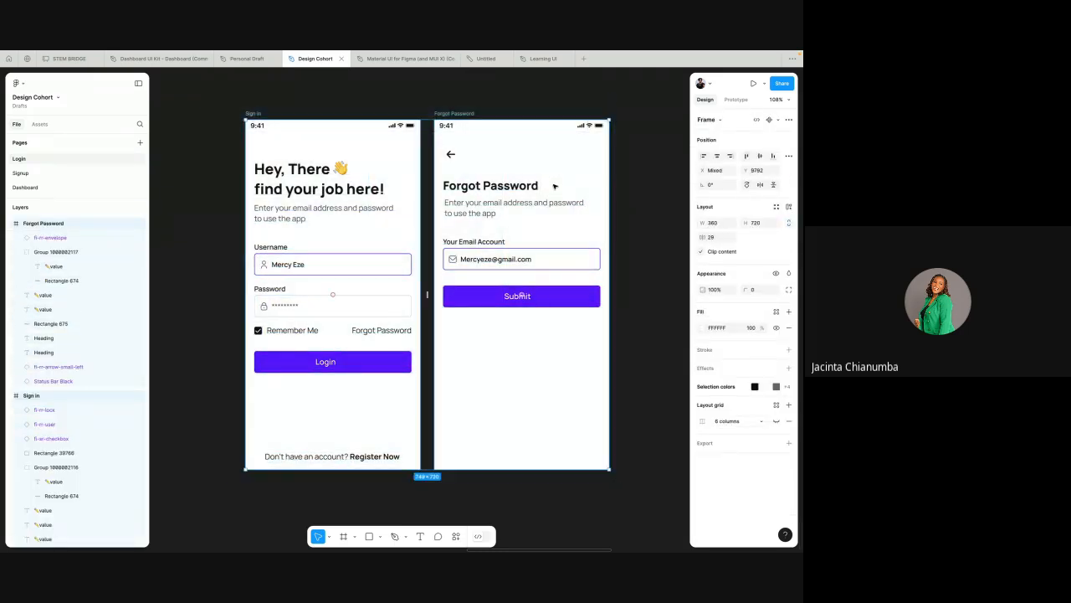
pyautogui.click(539, 59)
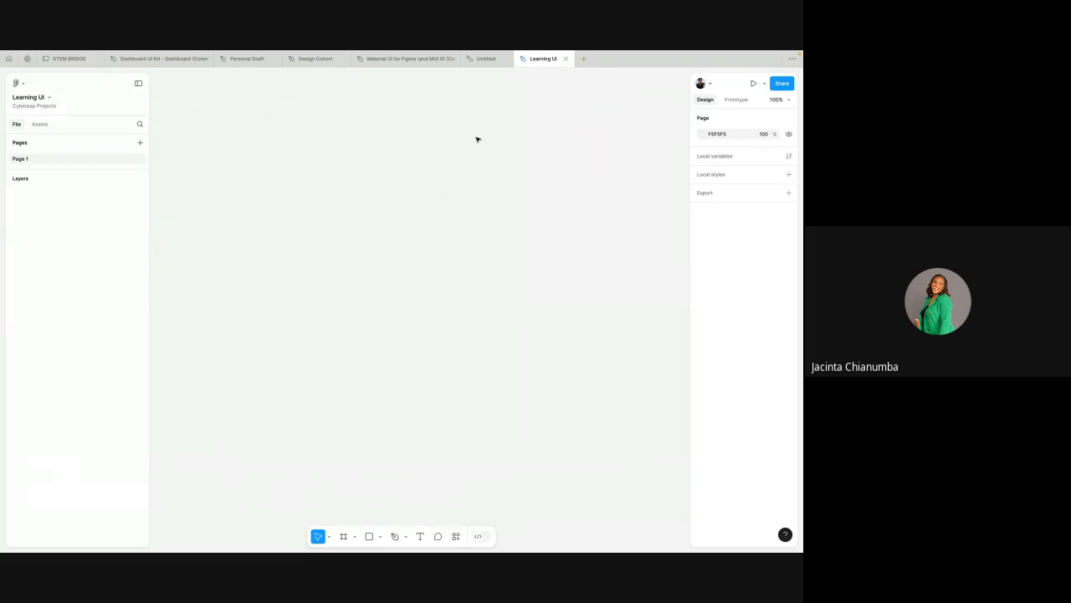
pyautogui.hotkey('ctrl', 'v')
pyautogui.scroll(-3, 546, 115)
pyautogui.hscroll(2, 553, 125)
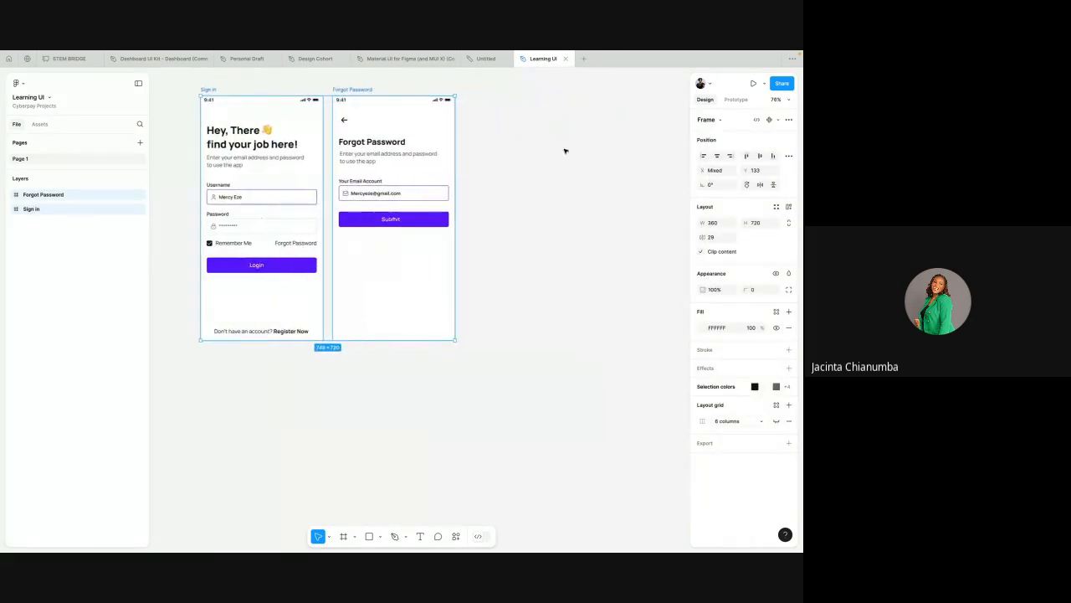
# Step: Set the page background colour to 1E1E1E
pyautogui.click(564, 151)
pyautogui.click(710, 135)
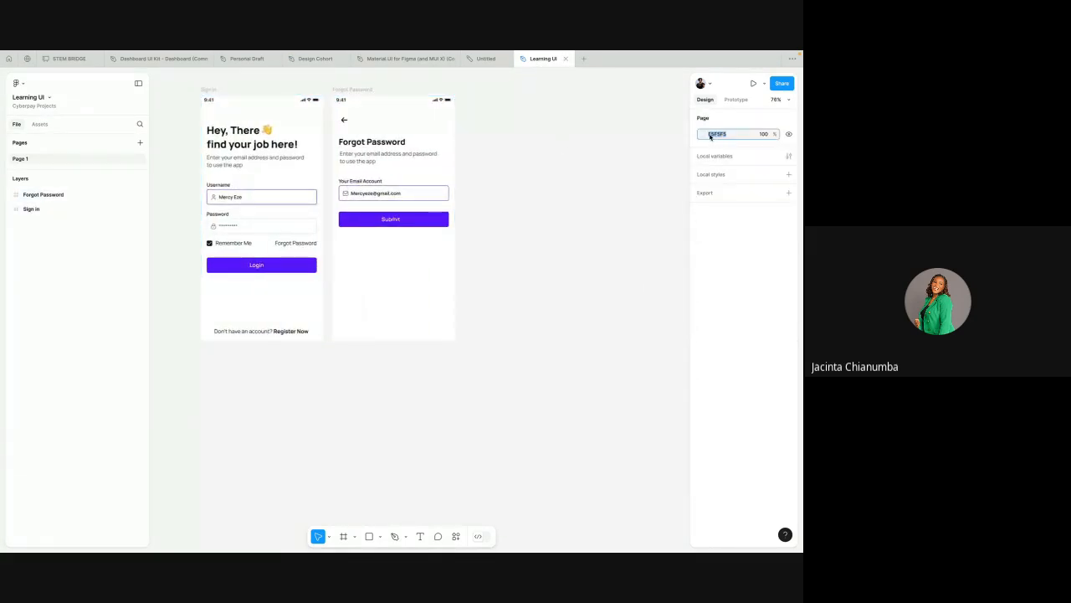
pyautogui.write('1e')
pyautogui.press('Return')
pyautogui.scroll(-2, 526, 259)
pyautogui.hscroll(-1, 526, 259)
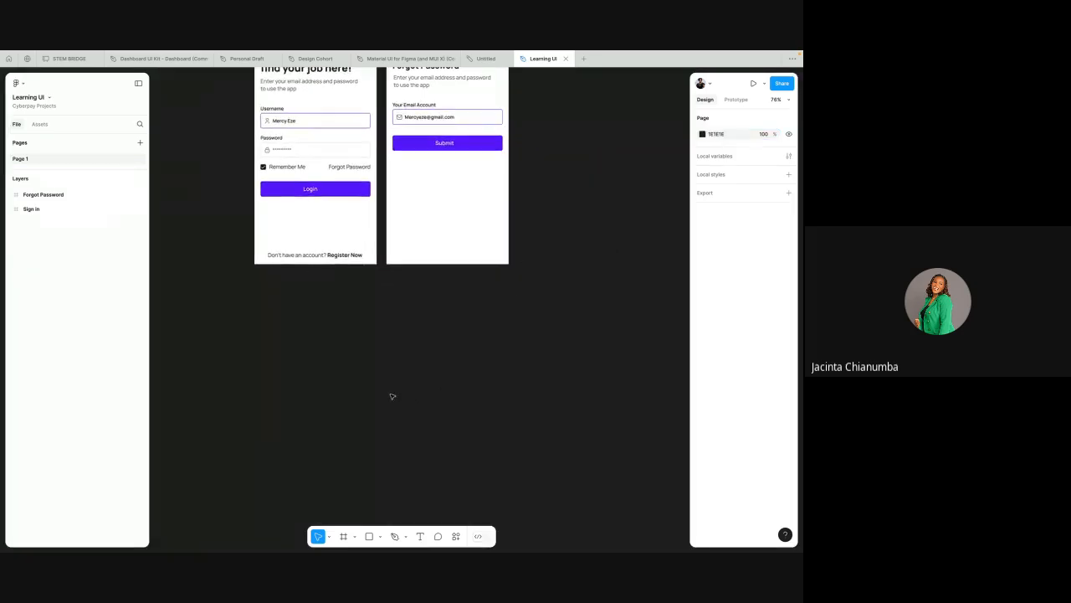
pyautogui.scroll(2, 393, 396)
pyautogui.hscroll(1, 392, 396)
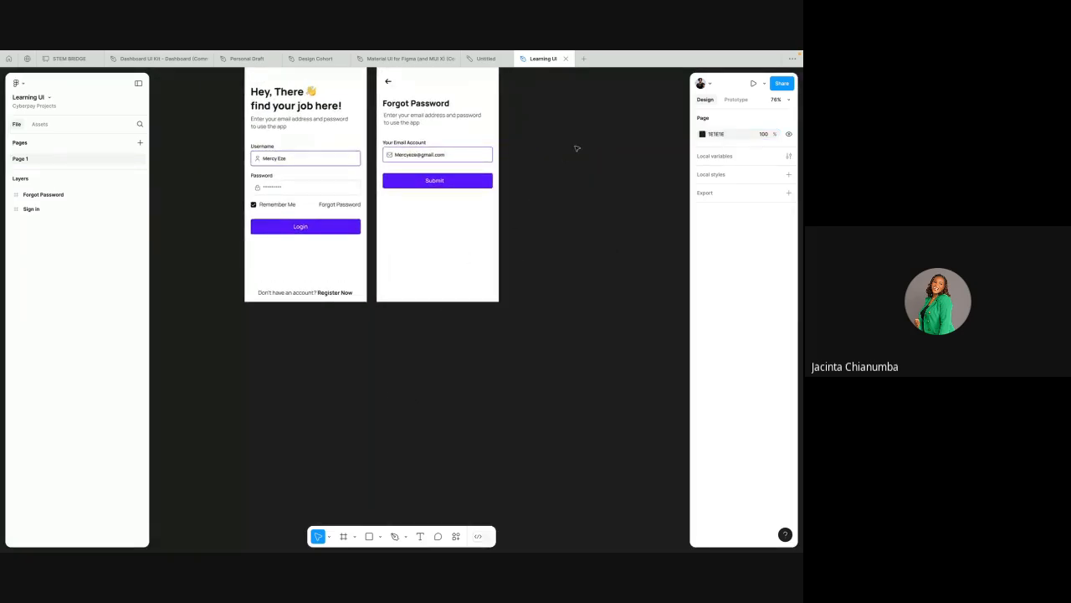
# Step: Undo the page background colour change
pyautogui.hotkey('ctrl', 'z')
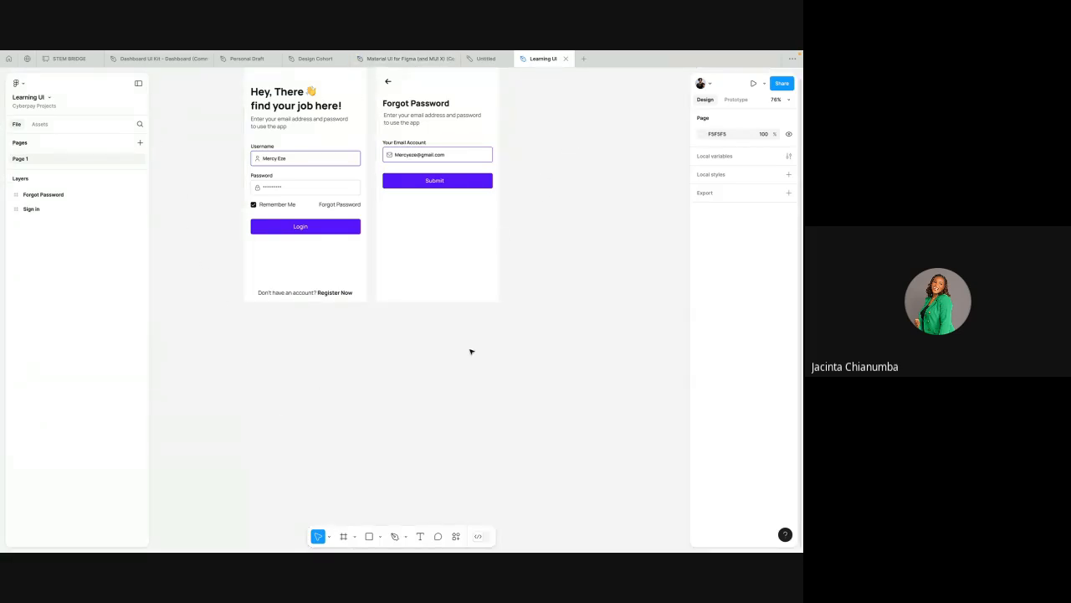
pyautogui.scroll(2, 426, 249)
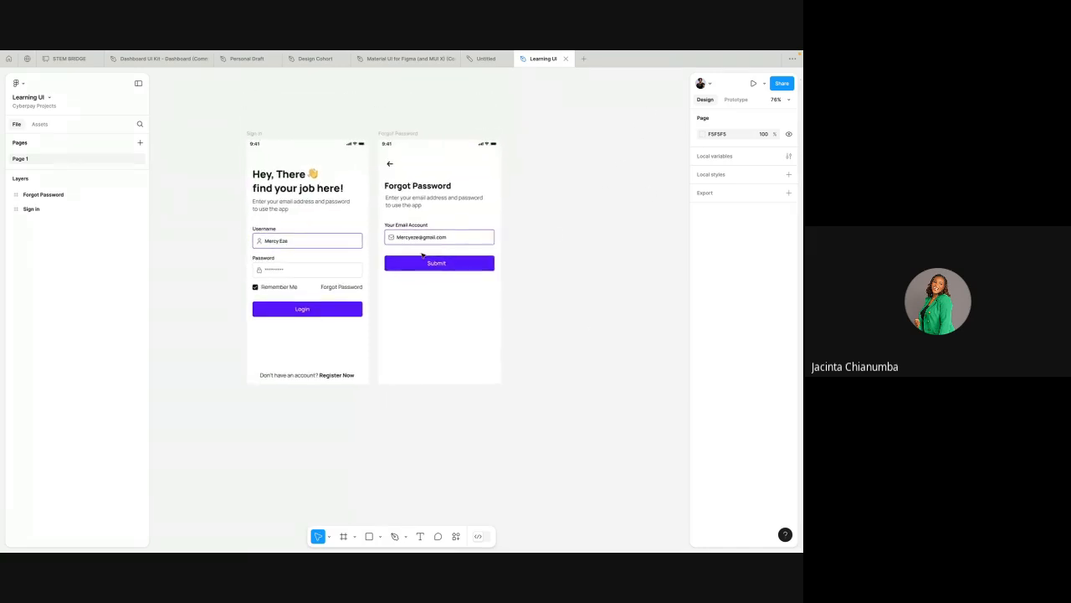
pyautogui.scroll(-10, 579, 189)
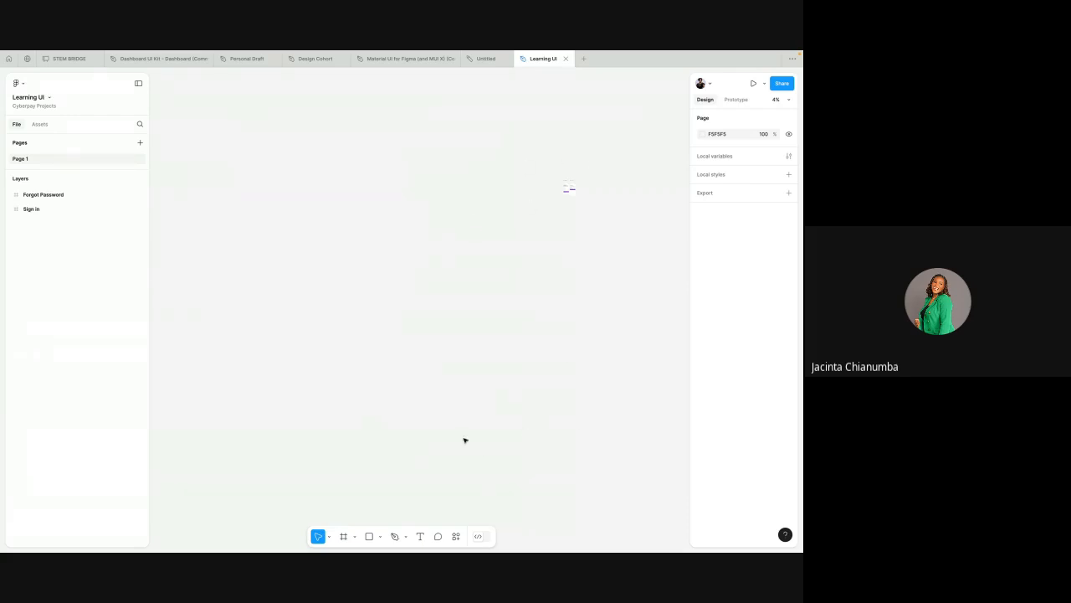
pyautogui.scroll(-1, 489, 253)
pyautogui.hscroll(3, 485, 258)
pyautogui.scroll(1, 484, 231)
pyautogui.scroll(2, 484, 231)
pyautogui.scroll(3, 459, 155)
pyautogui.scroll(2, 459, 155)
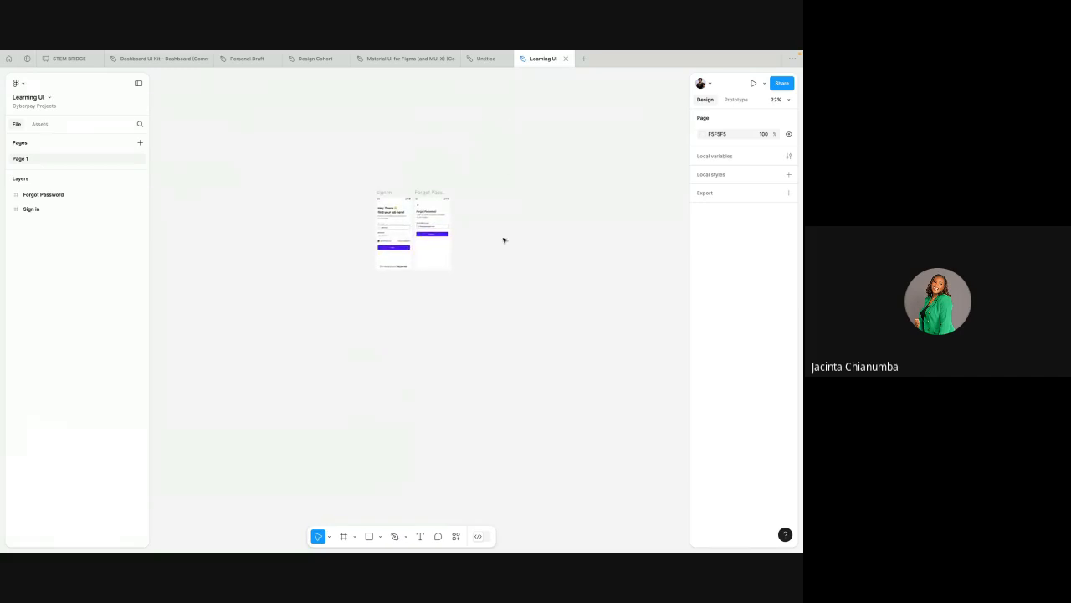
# Step: Reapply 1E1E1E as the page background colour
pyautogui.click(717, 135)
pyautogui.write('1e')
pyautogui.press('Return')
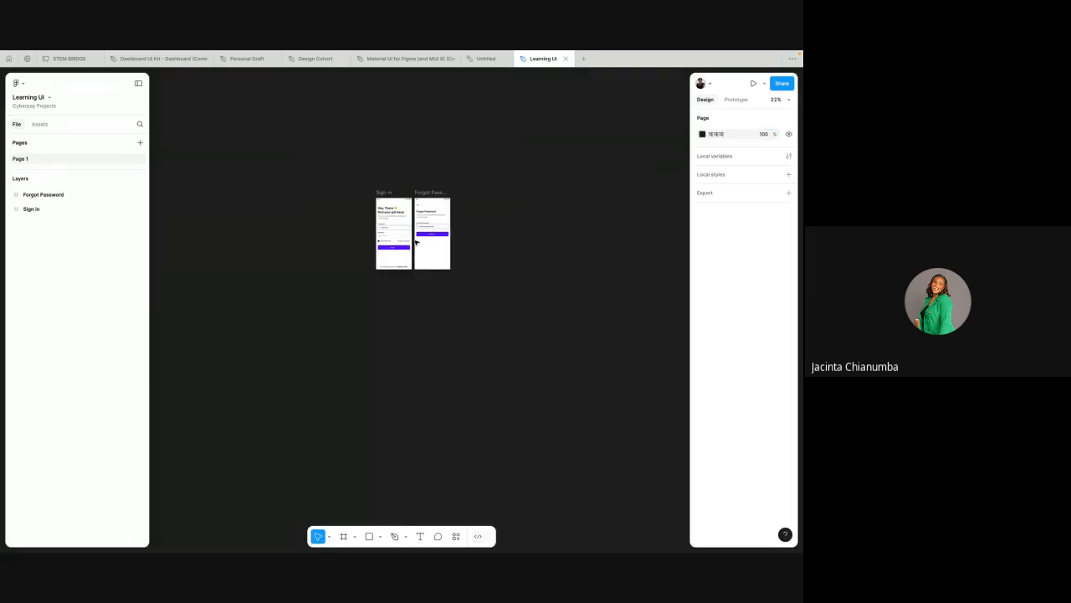
# Step: Add an Android Small phone frame of 360 × 640 with the Frame tool
pyautogui.keyDown('ctrl'); pyautogui.scroll(10, 416, 242); pyautogui.keyUp('ctrl')
pyautogui.keyDown('ctrl'); pyautogui.scroll(-7, 416, 242); pyautogui.keyUp('ctrl')
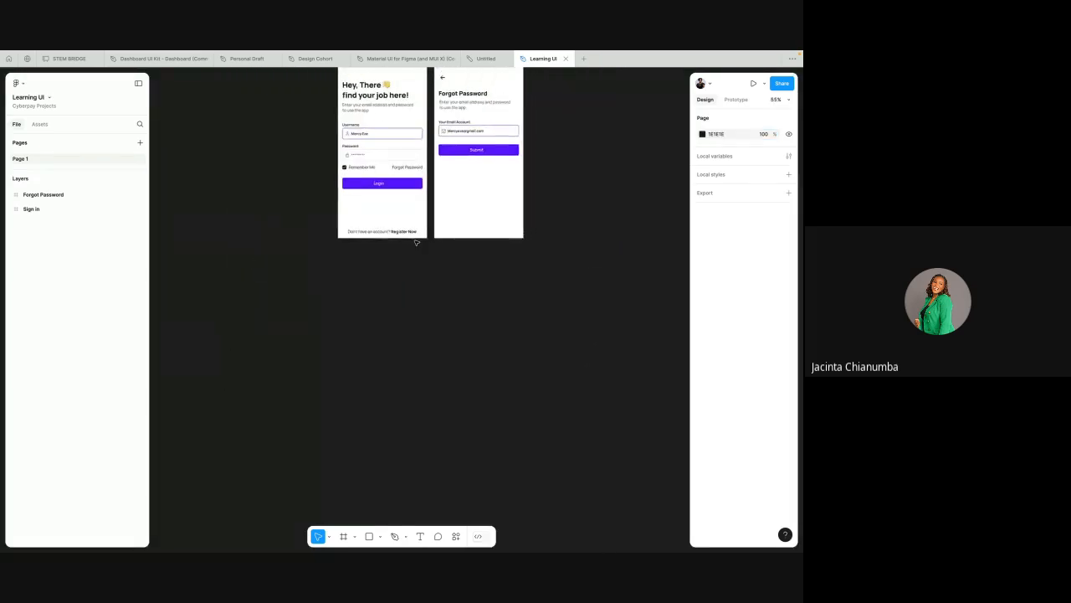
pyautogui.scroll(1, 416, 242)
pyautogui.scroll(-5, 380, 235)
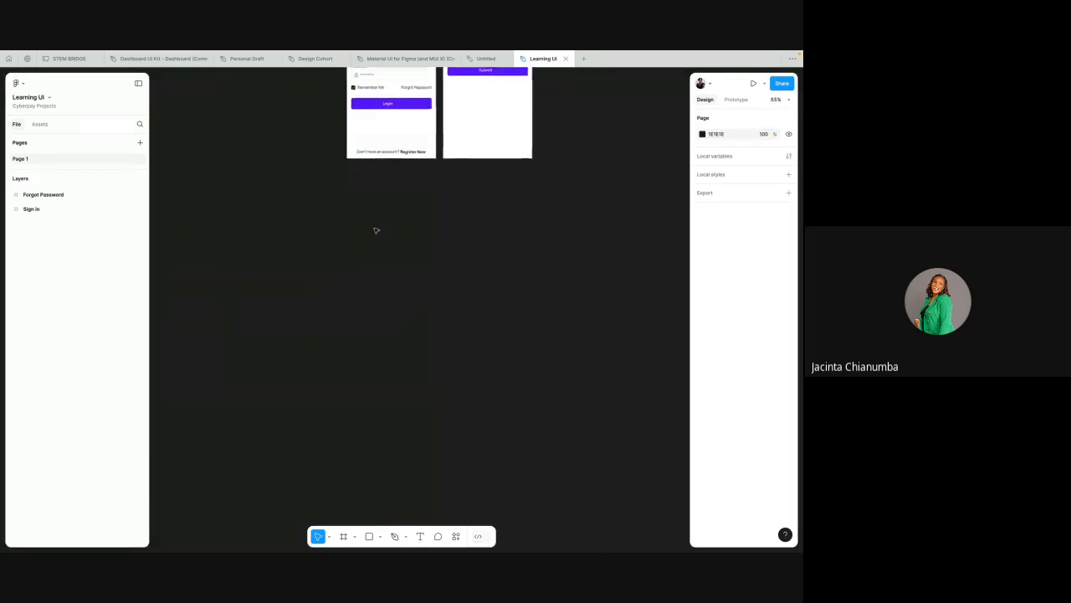
pyautogui.scroll(-4, 375, 230)
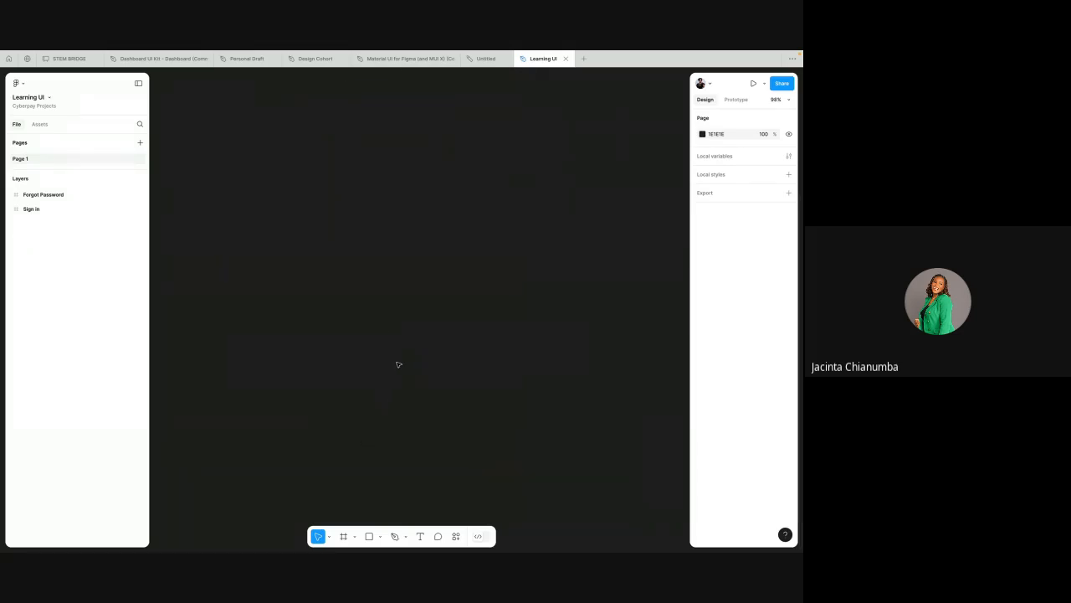
pyautogui.click(344, 536)
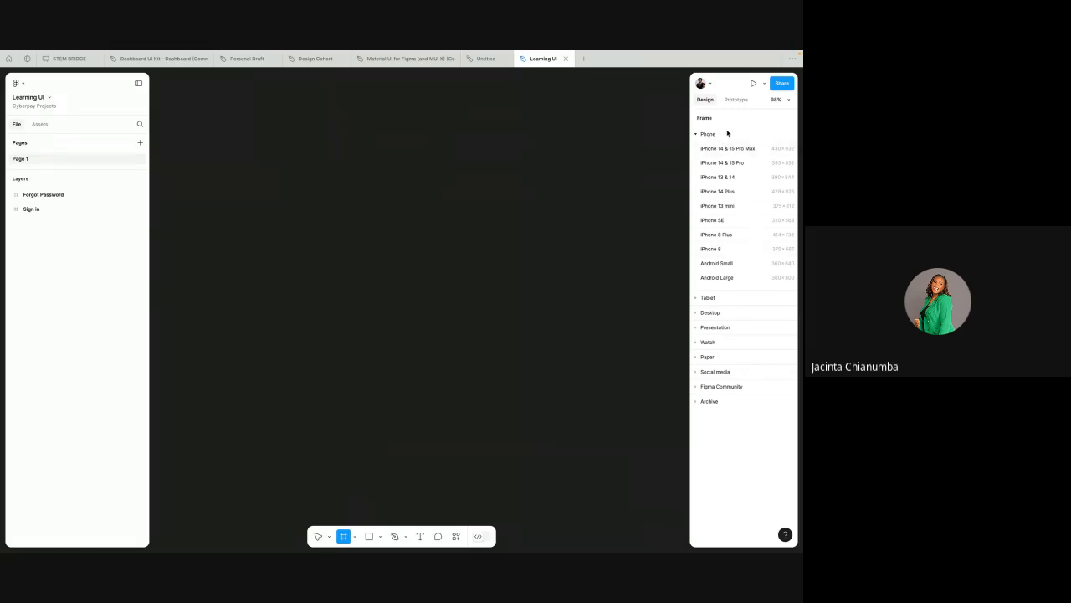
pyautogui.click(697, 298)
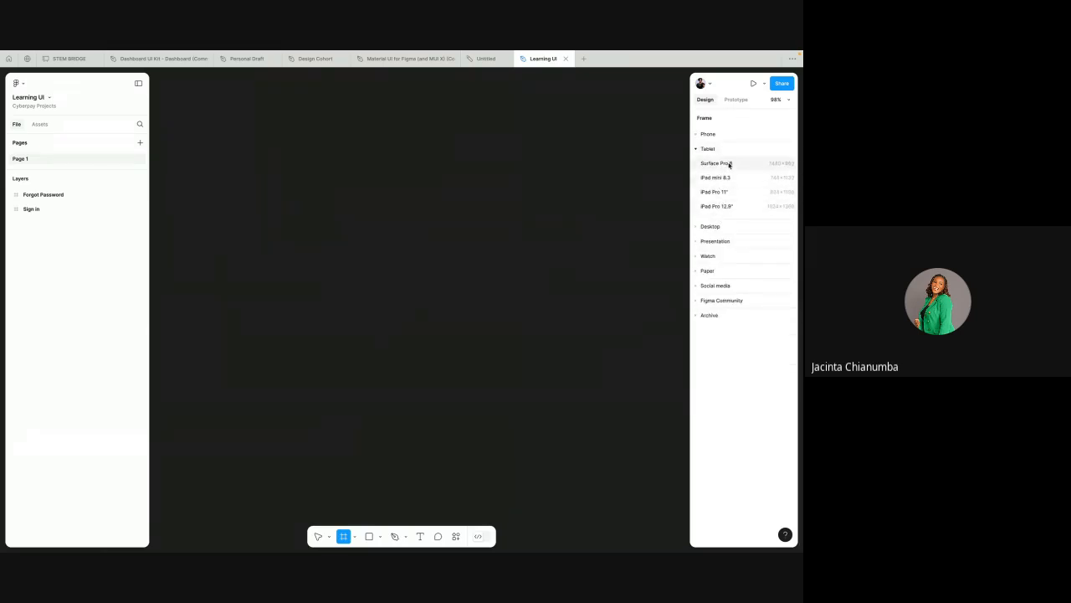
pyautogui.click(695, 227)
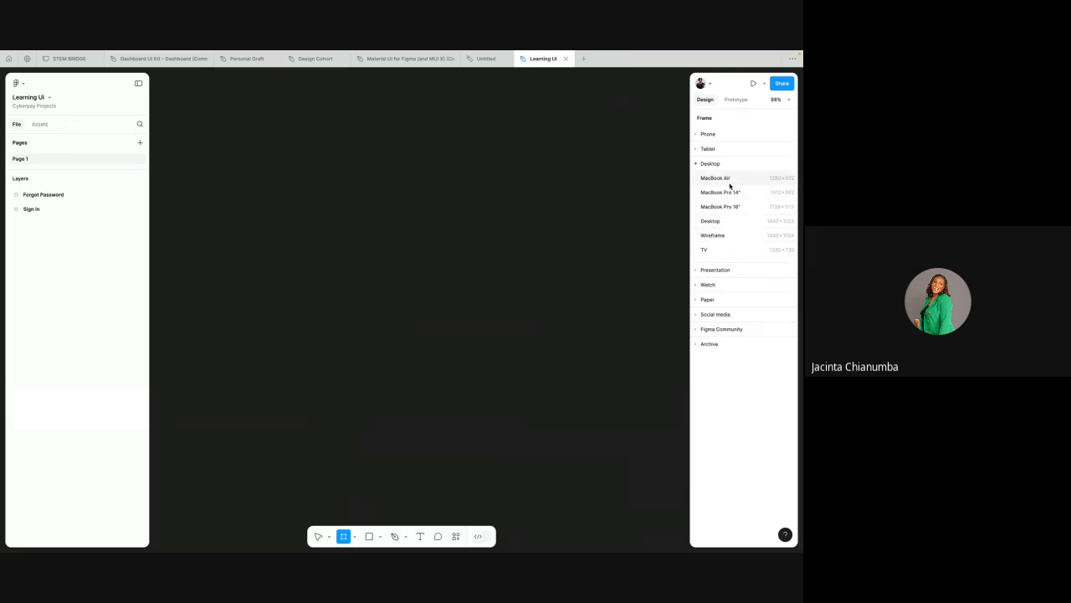
pyautogui.click(695, 135)
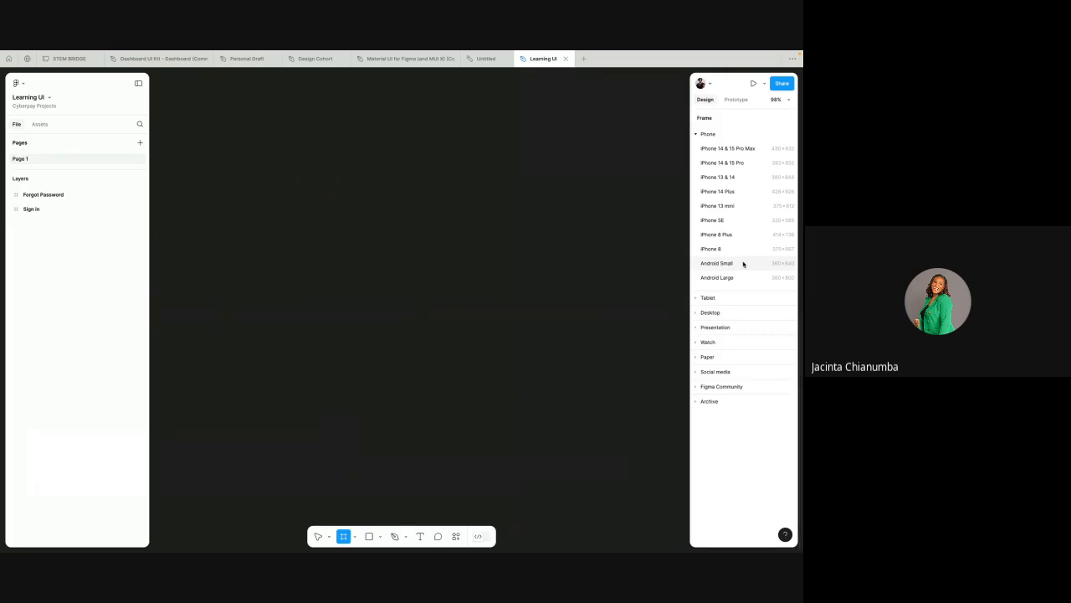
pyautogui.click(743, 264)
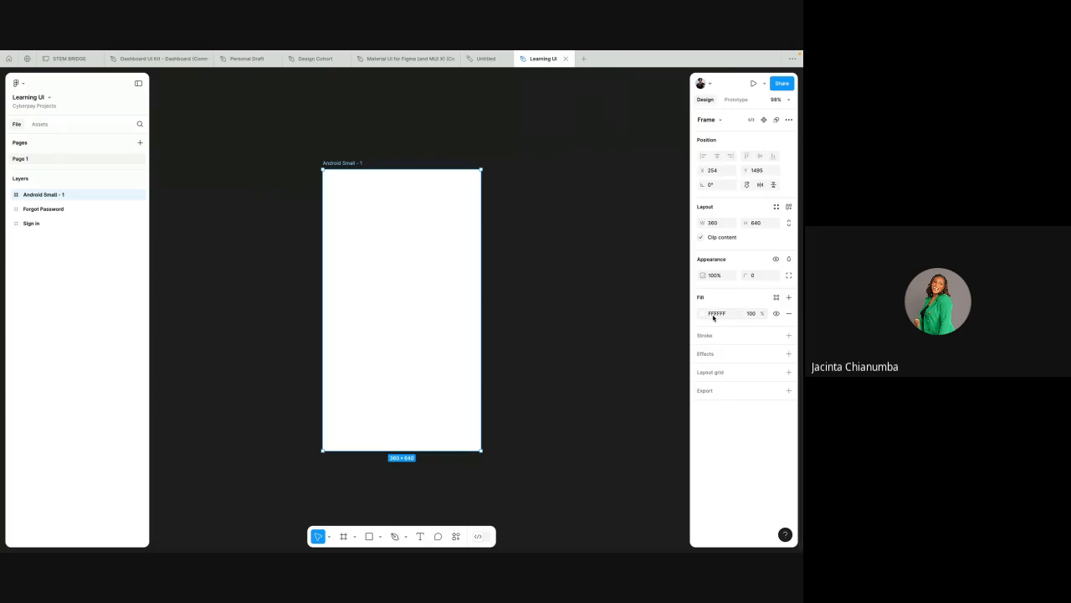
# Step: Experiment with the frame's fill colour and restore the fill to FFFFFF
pyautogui.click(703, 314)
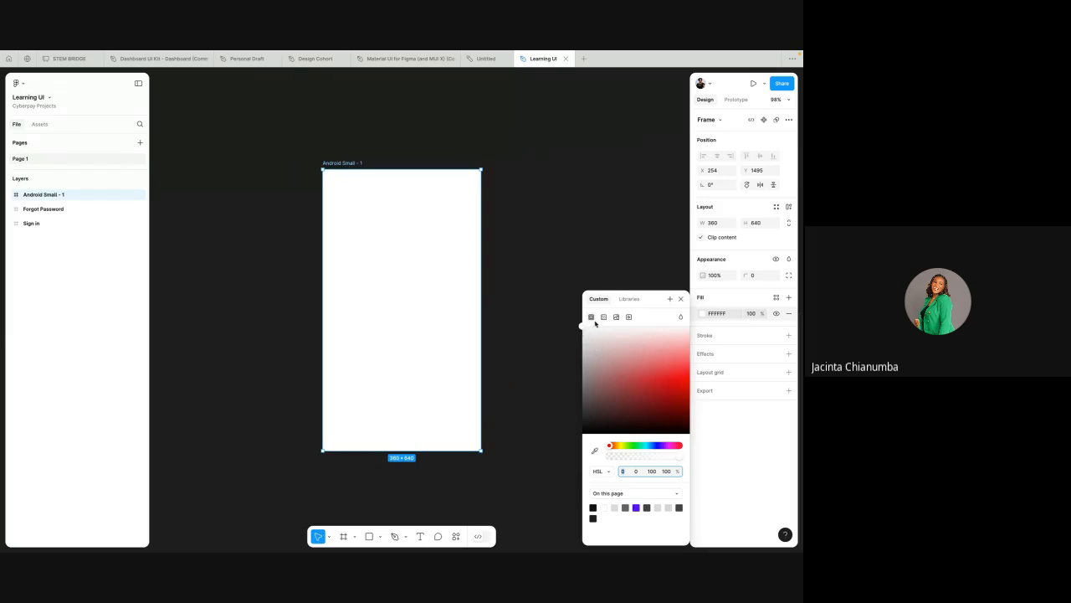
pyautogui.moveTo(582, 328); pyautogui.dragTo(654, 361)
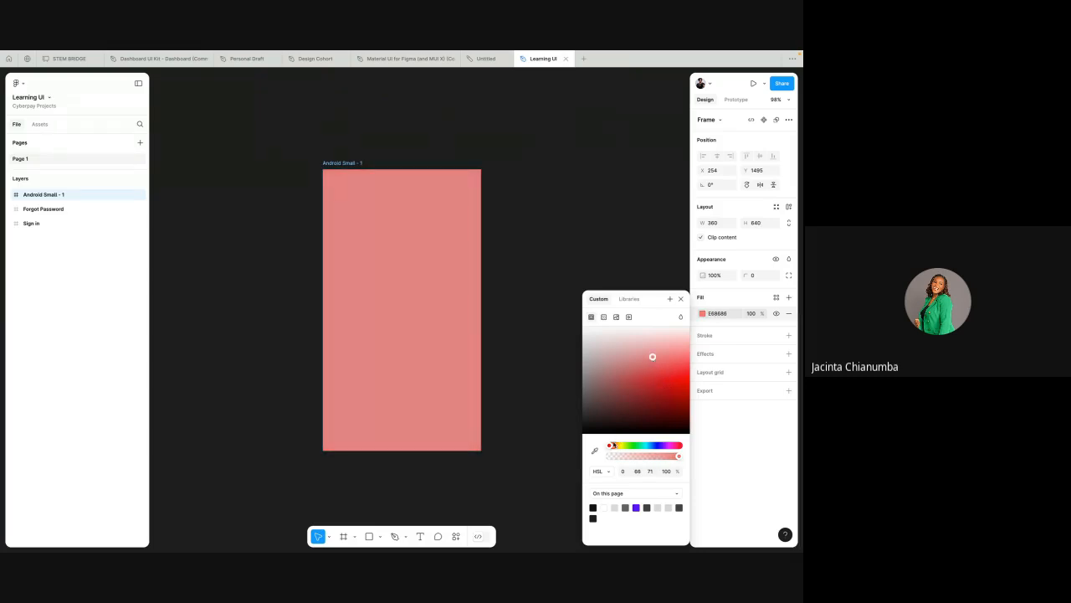
pyautogui.moveTo(609, 447)
pyautogui.mouseDown()
pyautogui.moveTo(684, 447)
pyautogui.moveTo(627, 449)
pyautogui.mouseUp()
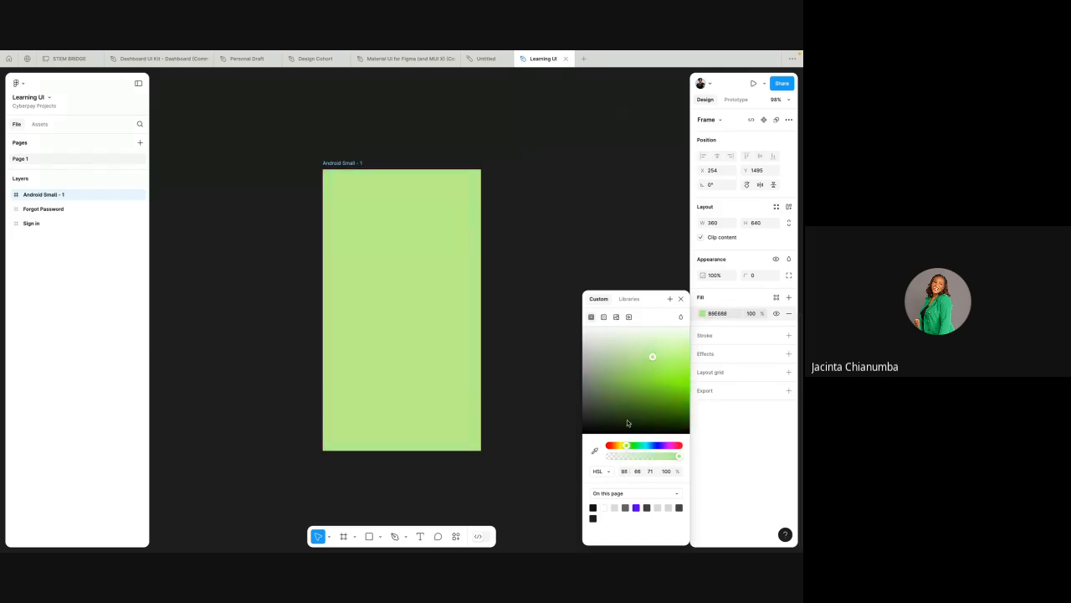
pyautogui.click(717, 315)
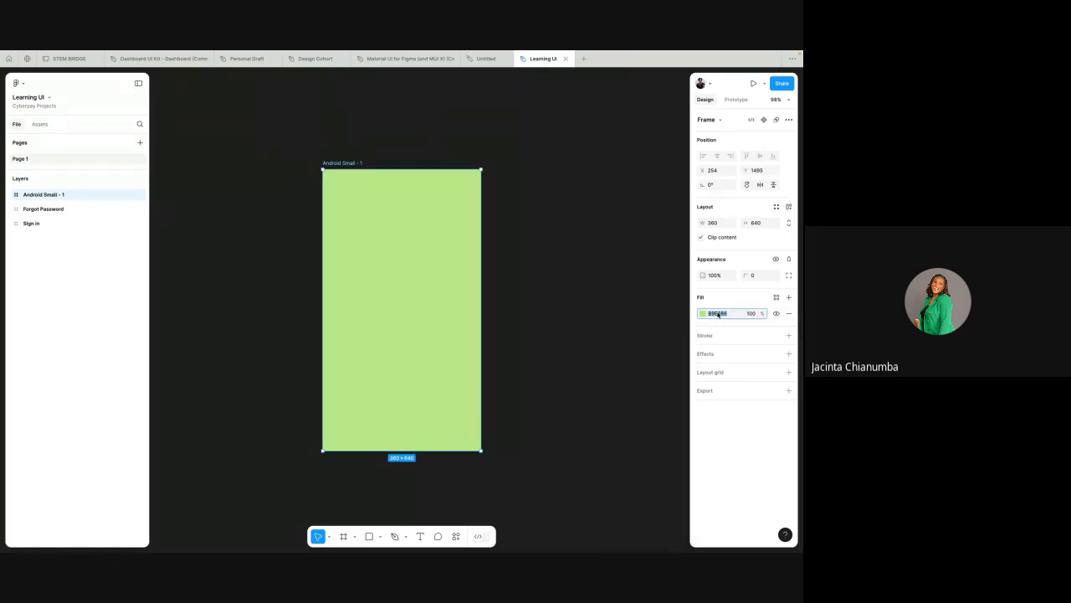
pyautogui.write('f')
pyautogui.press('Return')
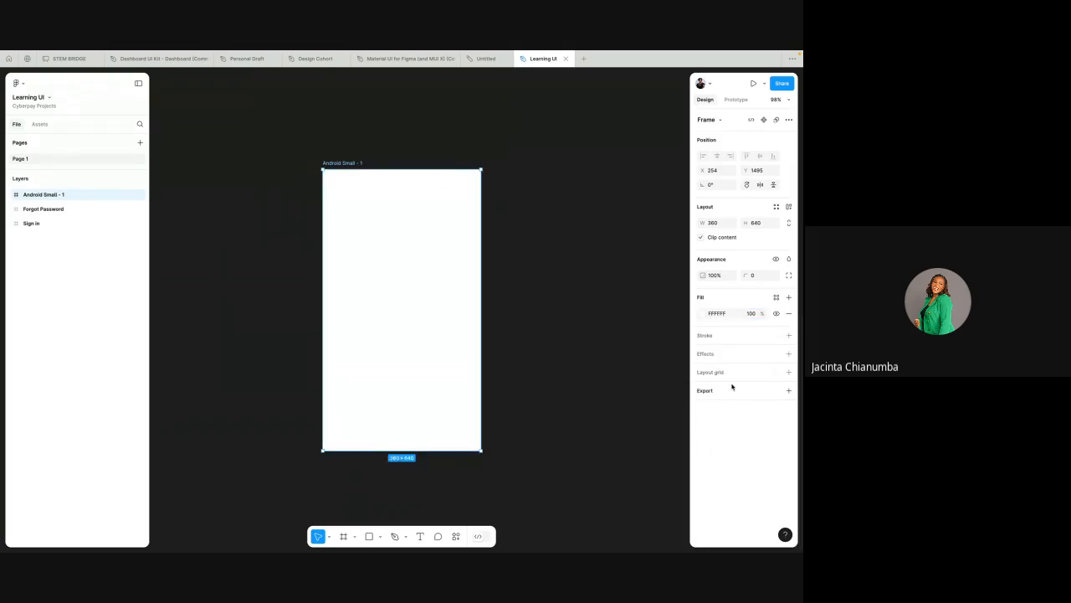
# Step: Add a 57C9EC stroke of weight 10 to the frame and remove the stroke again
pyautogui.click(788, 336)
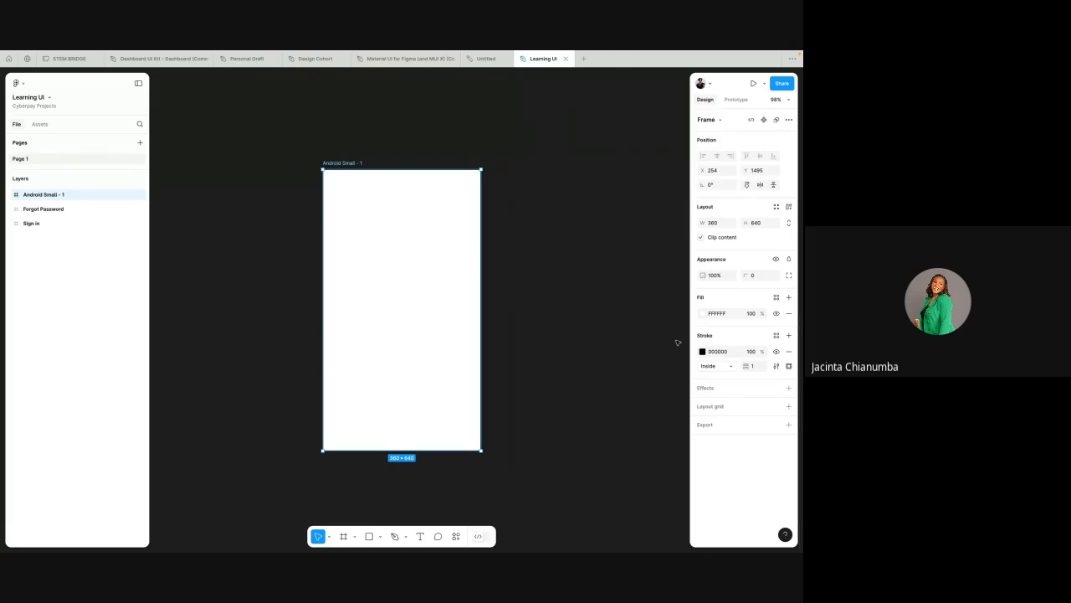
pyautogui.click(702, 352)
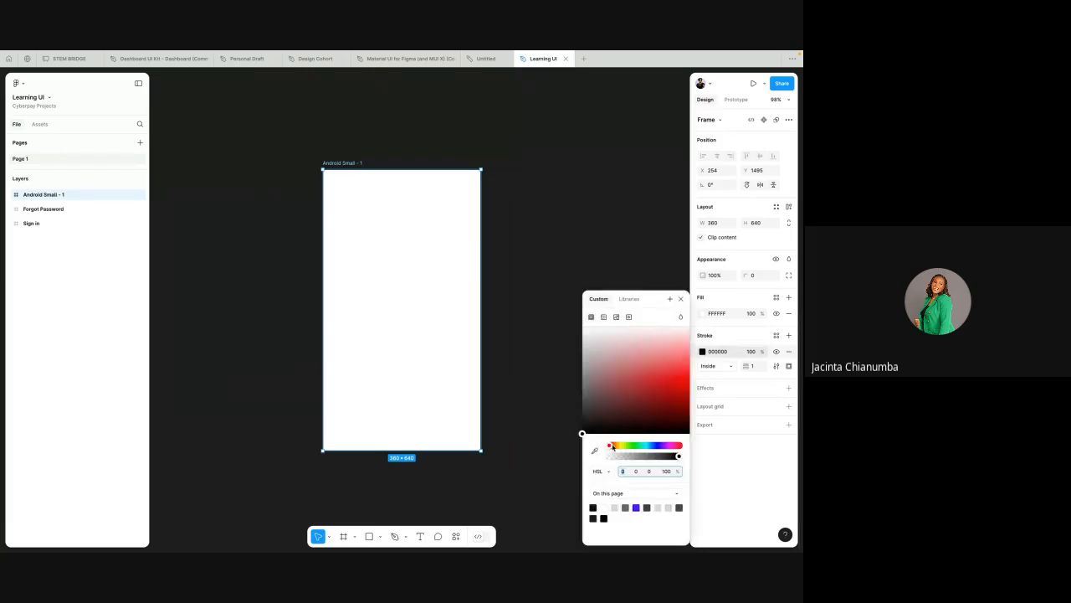
pyautogui.moveTo(607, 445); pyautogui.dragTo(647, 446)
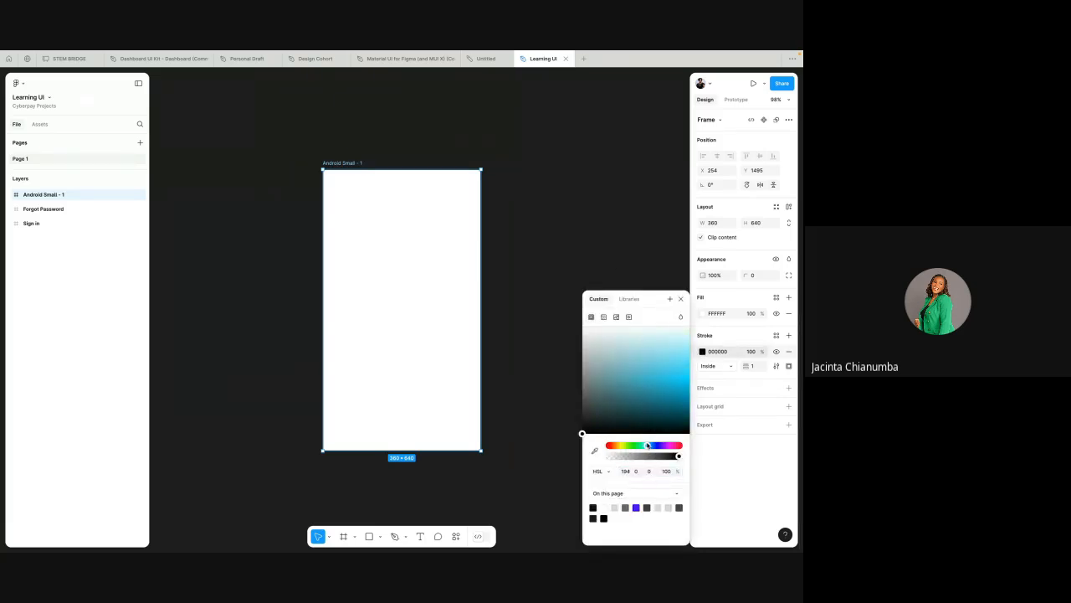
pyautogui.click(668, 368)
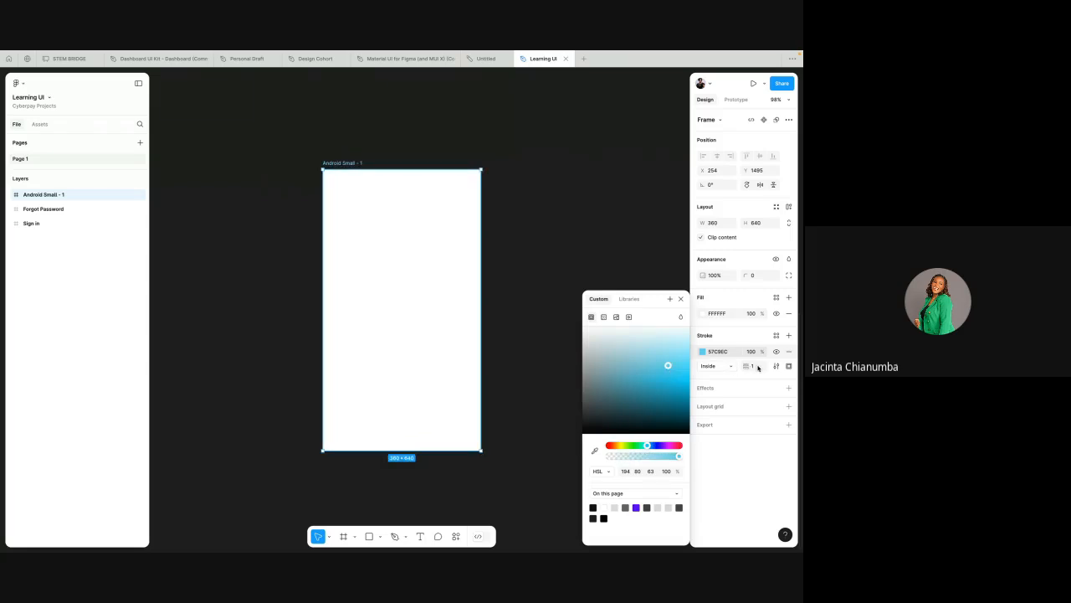
pyautogui.hotkey('shift', 'Up')
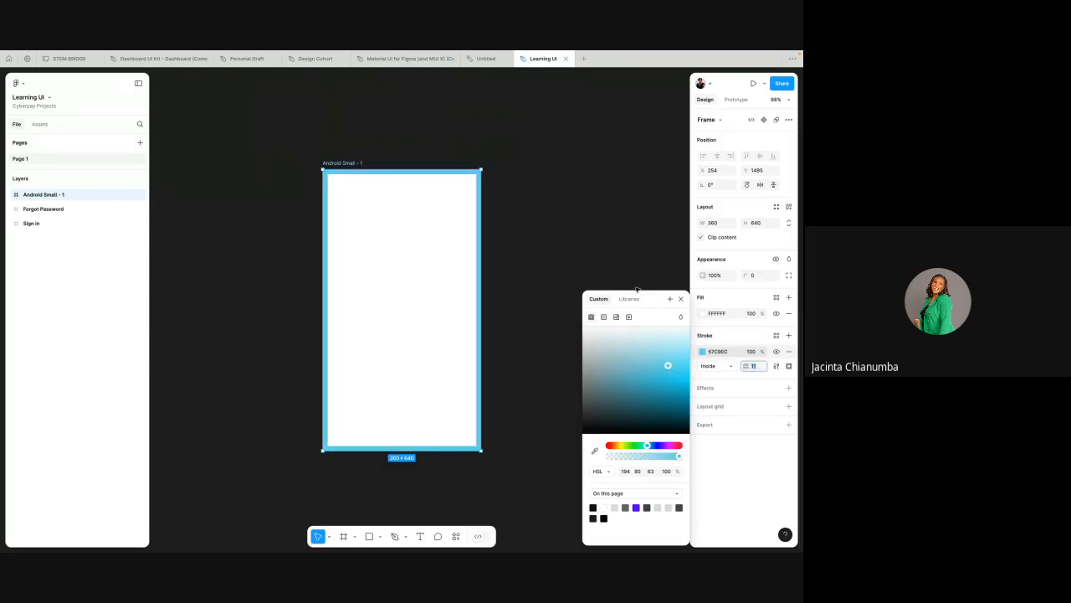
pyautogui.press('Down')
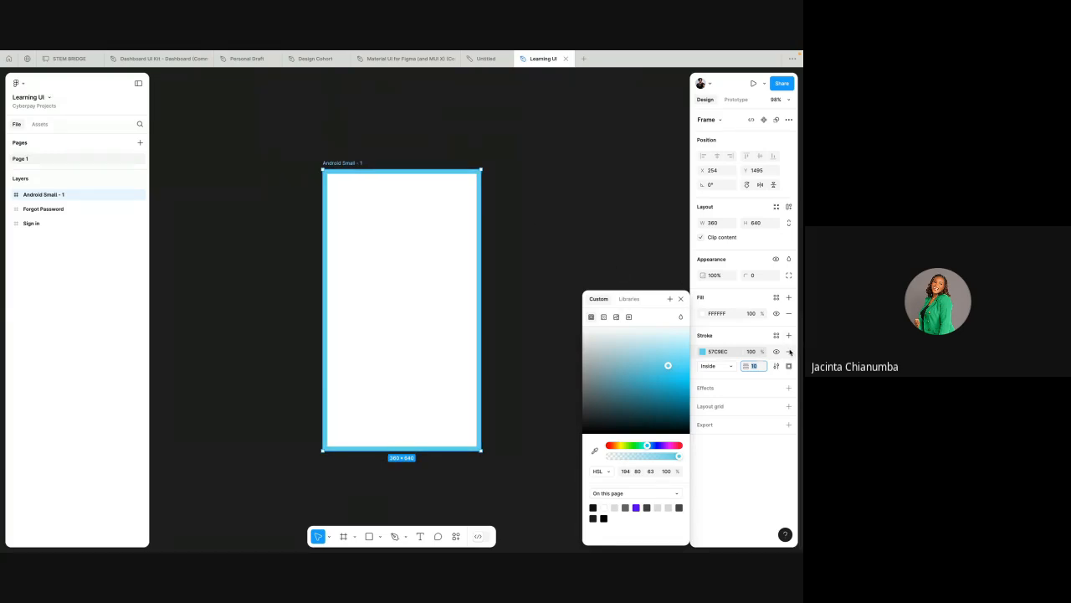
pyautogui.click(789, 352)
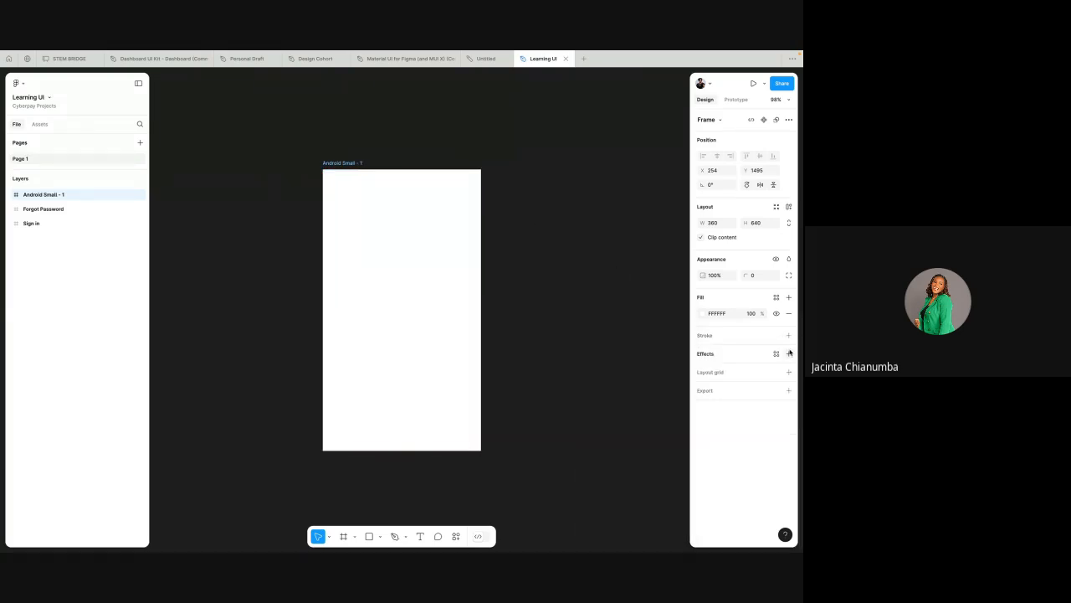
# Step: Rename the Android Small frame Login
pyautogui.click(529, 164)
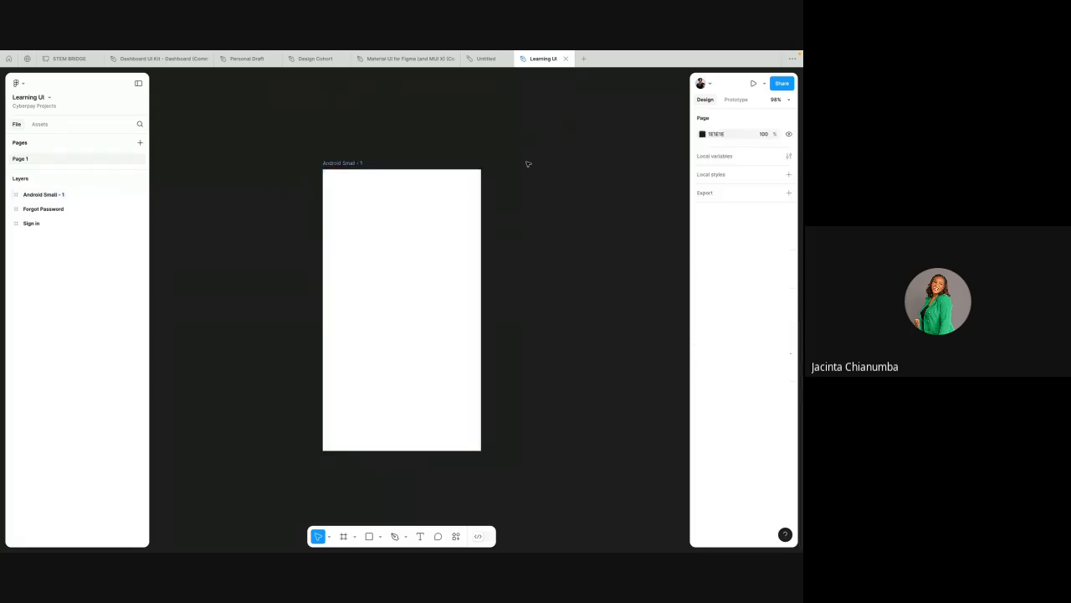
pyautogui.doubleClick(343, 164)
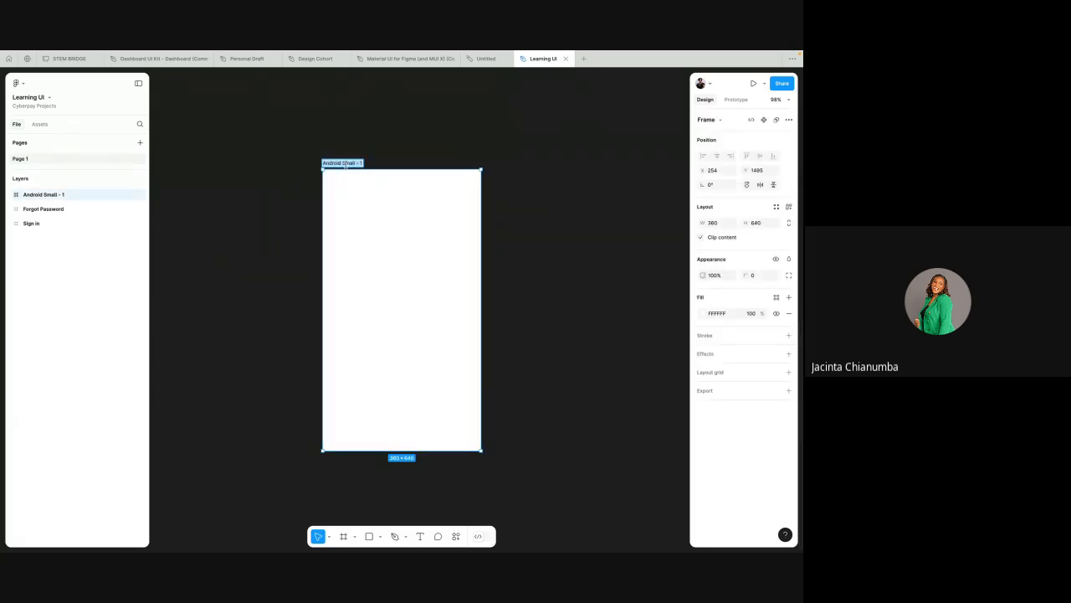
pyautogui.write('Login')
pyautogui.click(343, 131)
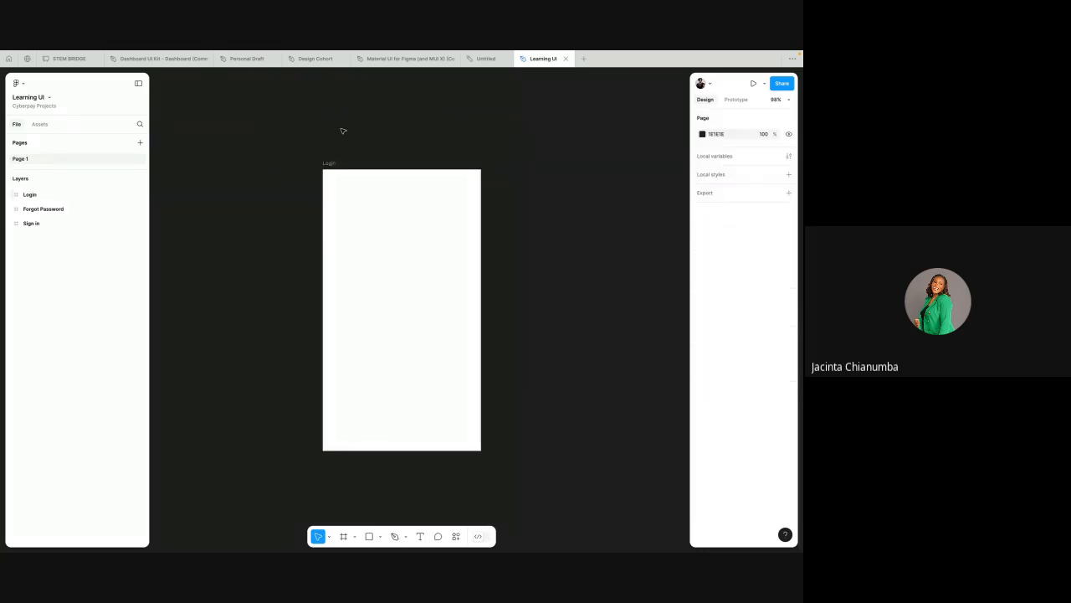
pyautogui.click(330, 164)
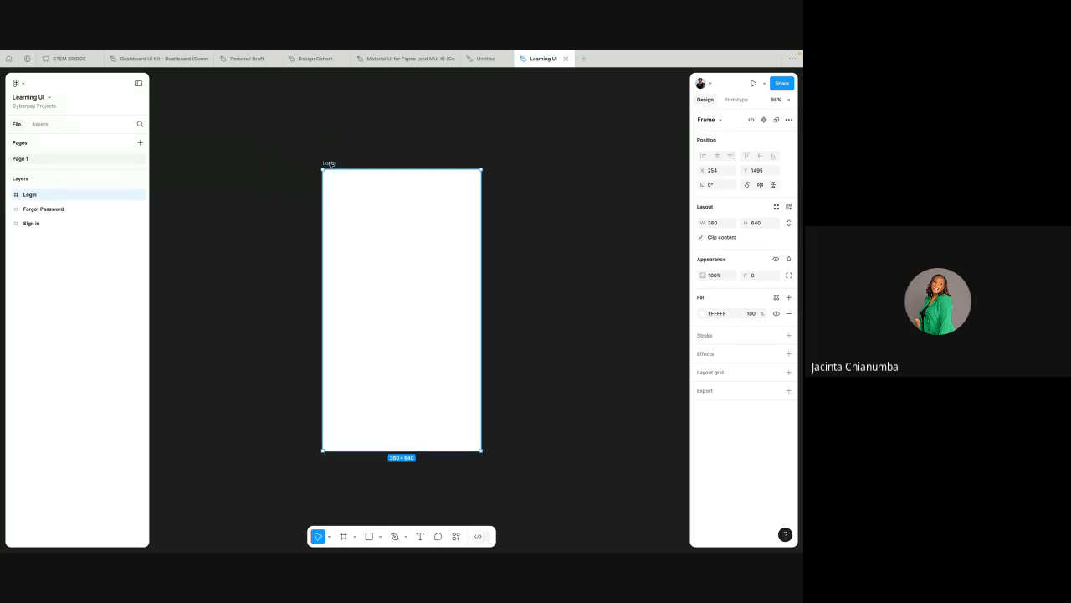
pyautogui.click(304, 144)
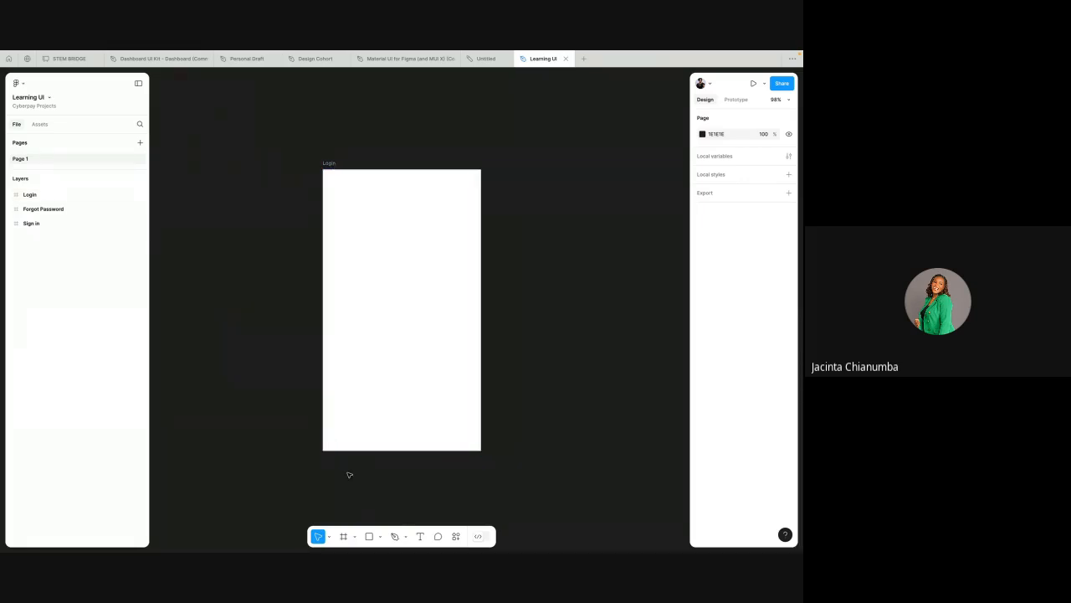
# Step: Add a text layer reading "Hey, There find your job here" near the top of the Login frame
pyautogui.click(420, 536)
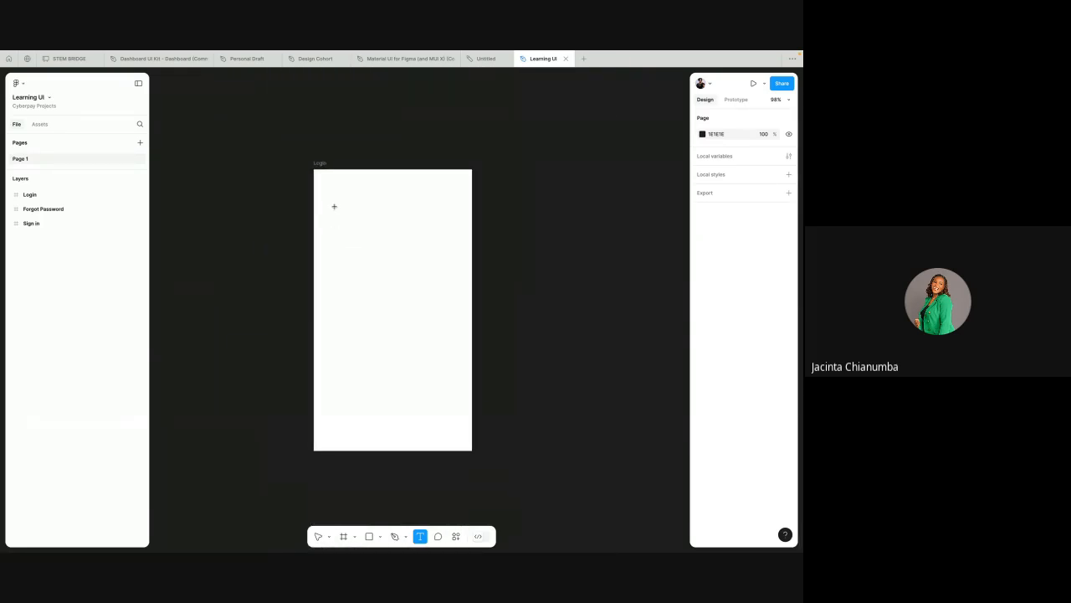
pyautogui.click(333, 205)
pyautogui.write('Hey')
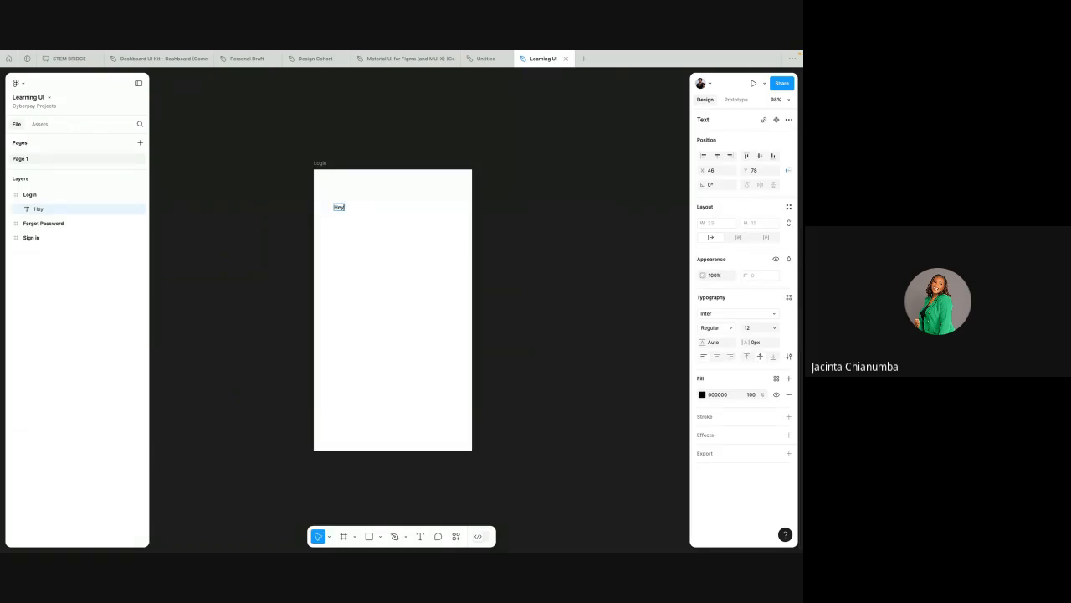
pyautogui.write(', There find your job here')
pyautogui.press('Escape')
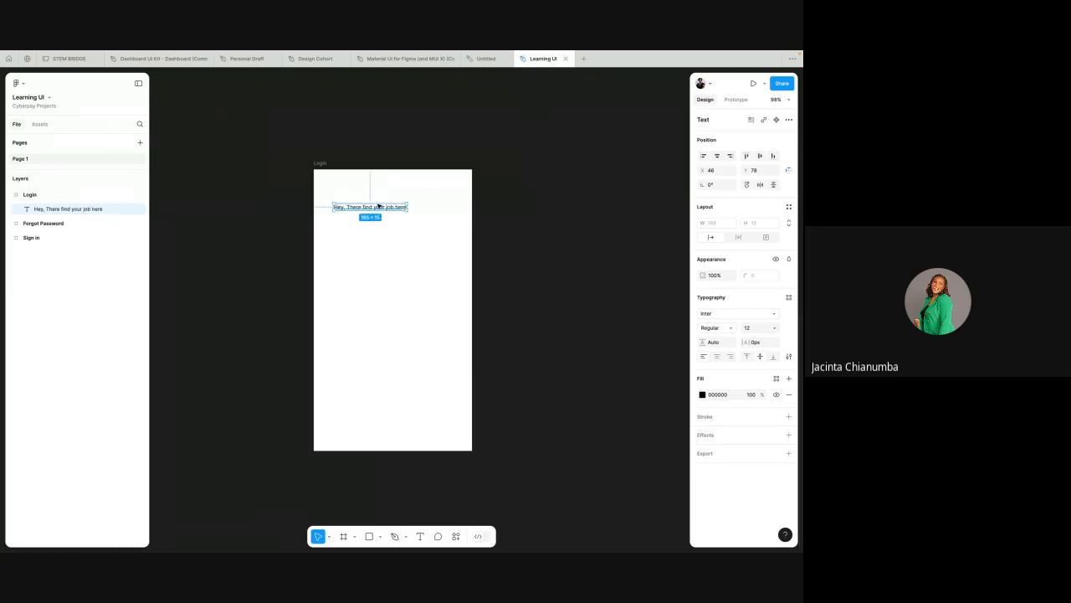
# Step: Insert a waving-hand emoji after "Hey, There" in the Login frame's heading text
pyautogui.scroll(3, 371, 209)
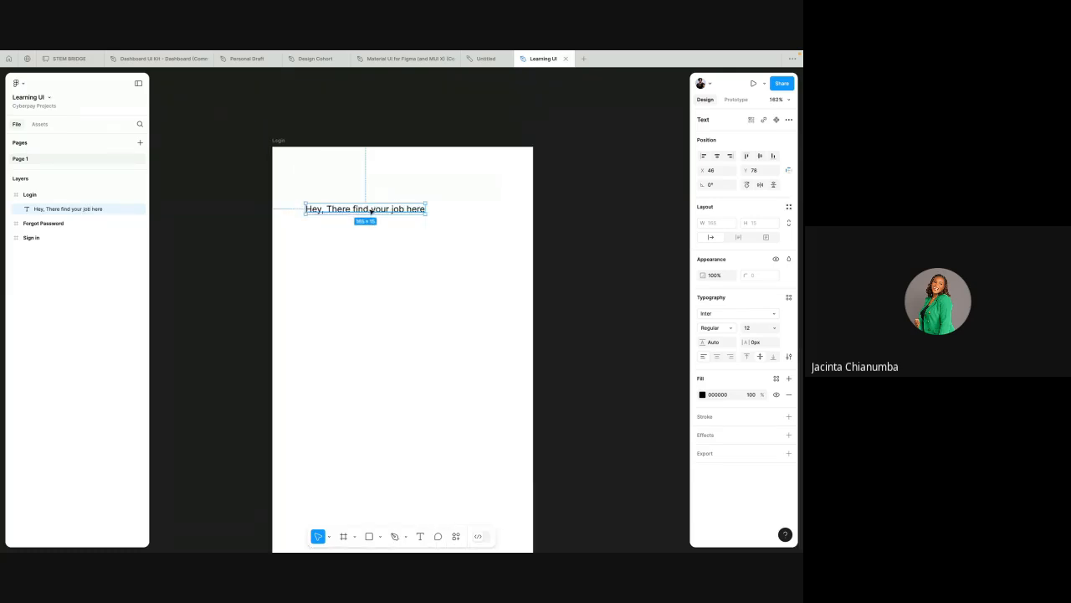
pyautogui.doubleClick(327, 211)
pyautogui.scroll(-5, 334, 203)
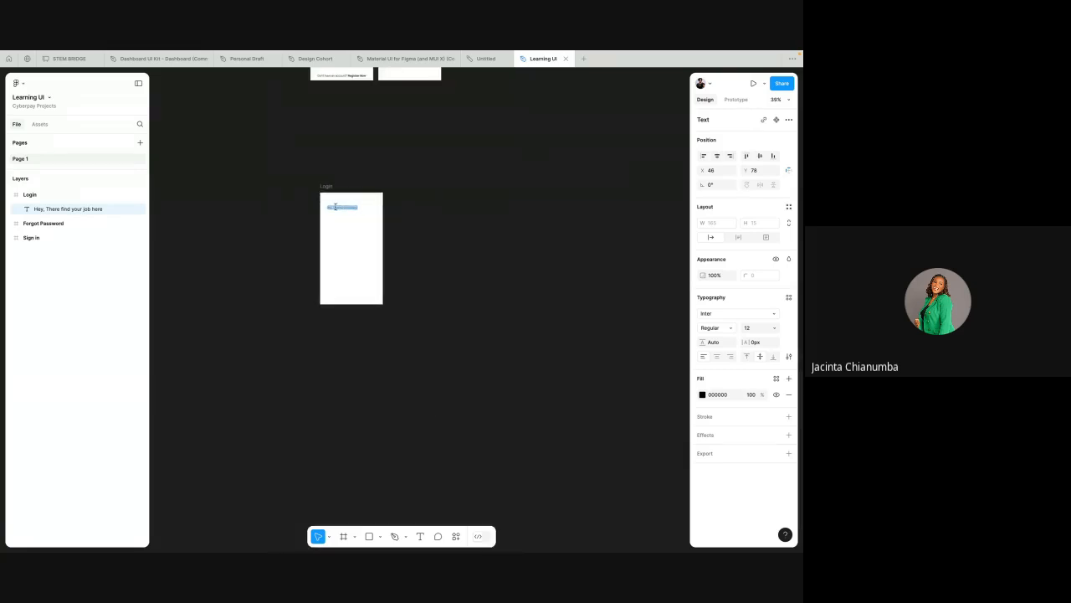
pyautogui.scroll(4, 340, 283)
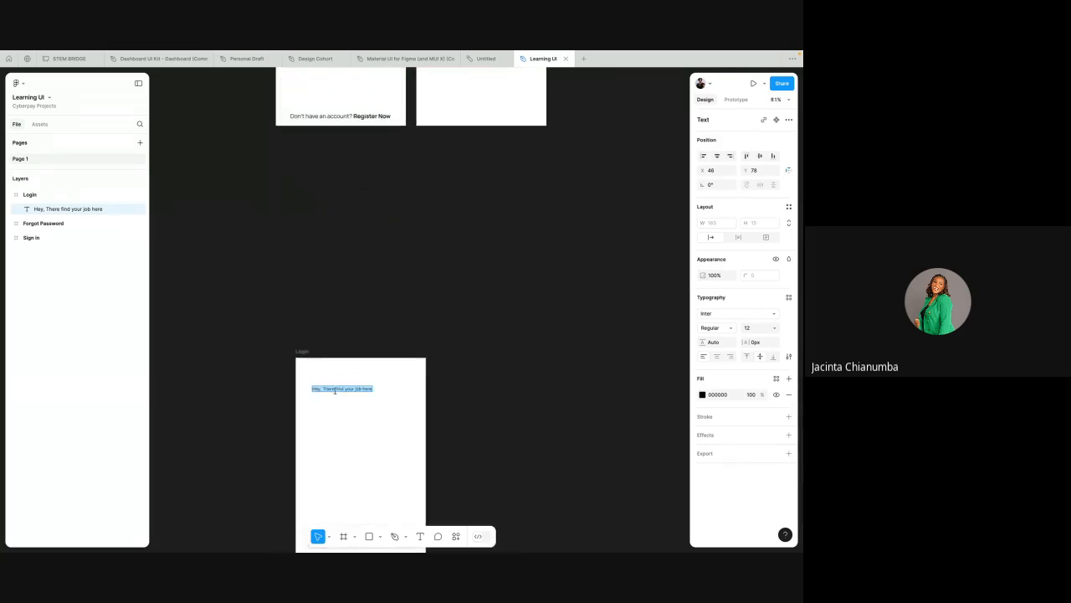
pyautogui.scroll(2, 333, 389)
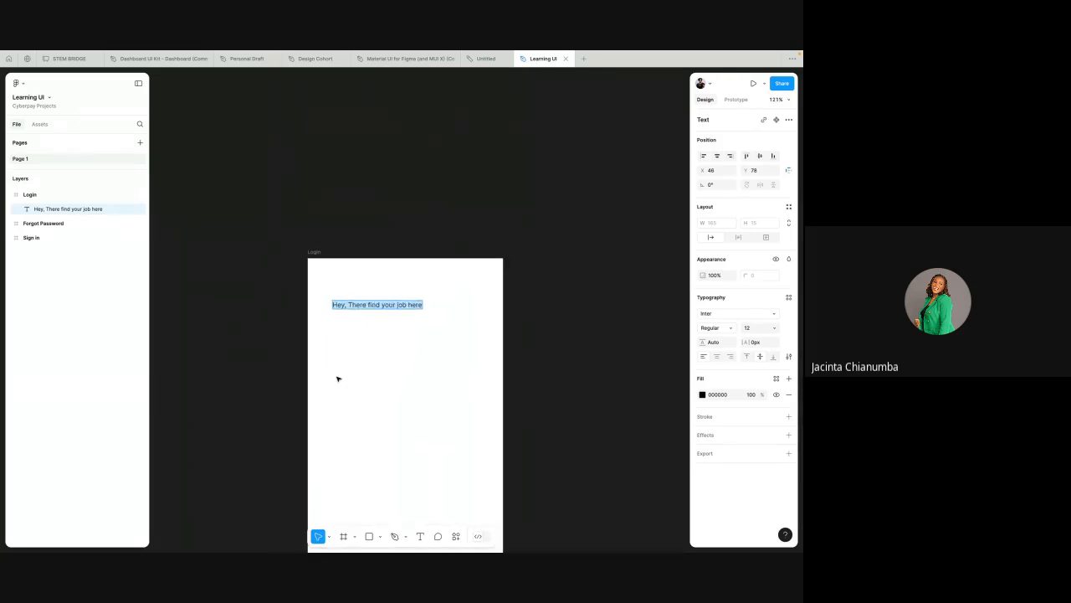
pyautogui.click(367, 306)
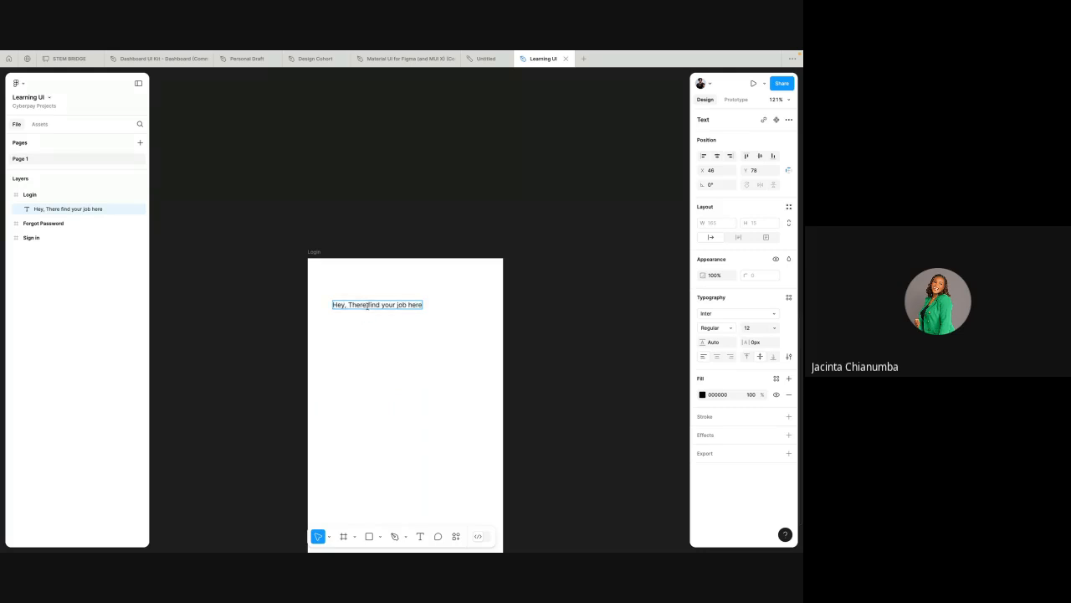
pyautogui.write('wave 👋')
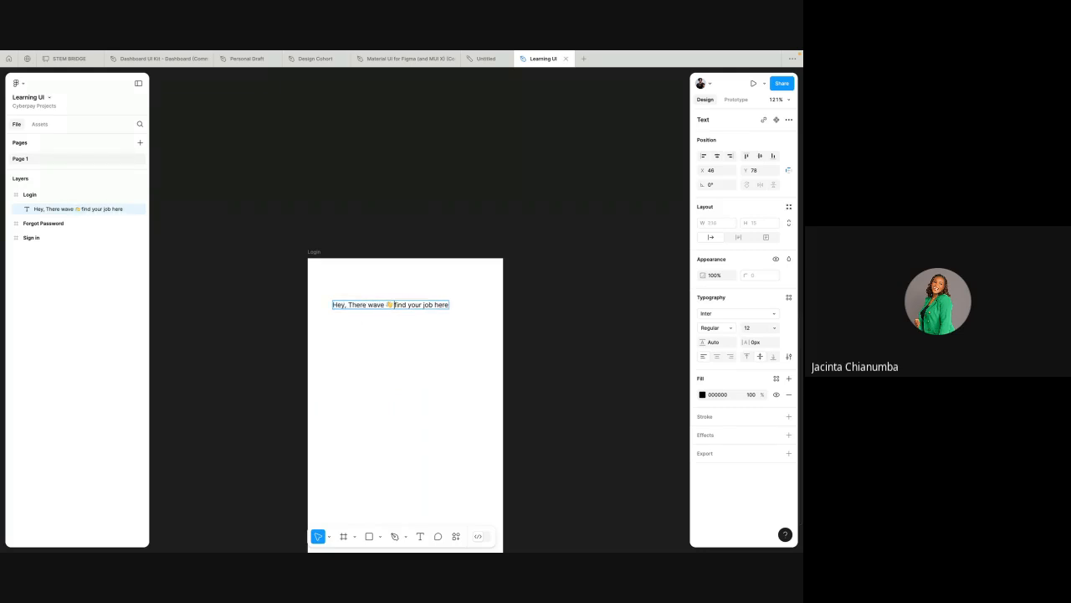
pyautogui.doubleClick(375, 305)
pyautogui.press('BackSpace')
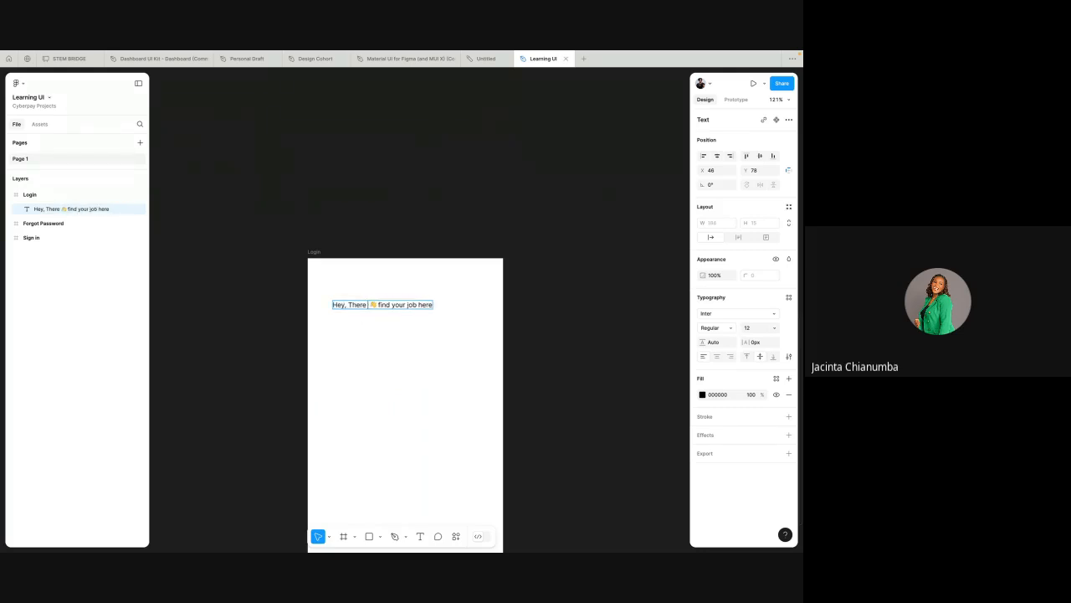
pyautogui.scroll(-3, 375, 305)
pyautogui.scroll(5, 374, 303)
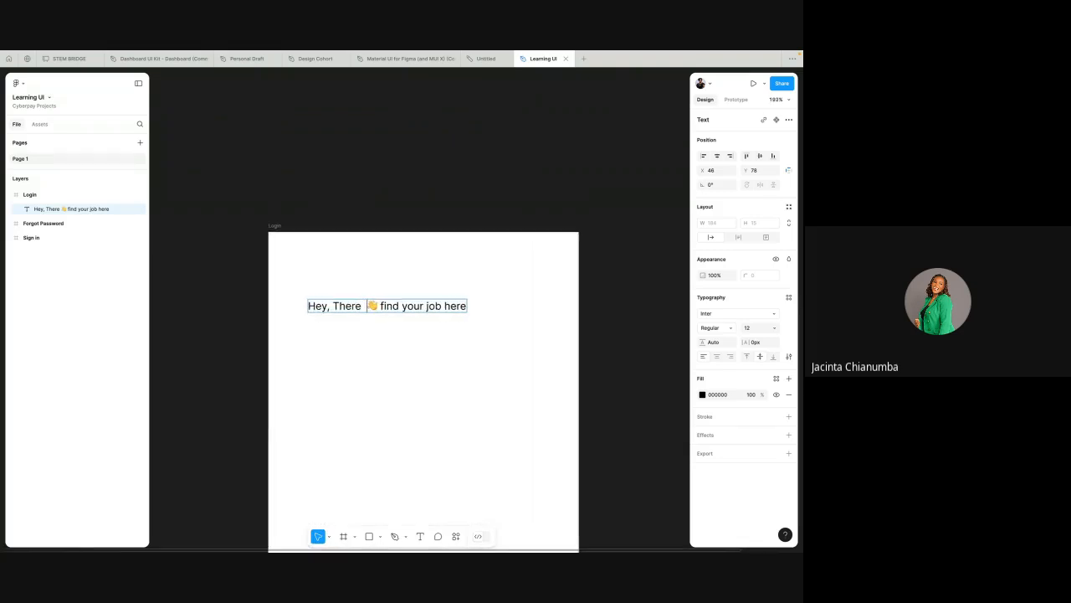
pyautogui.press('BackSpace')
pyautogui.press('Escape')
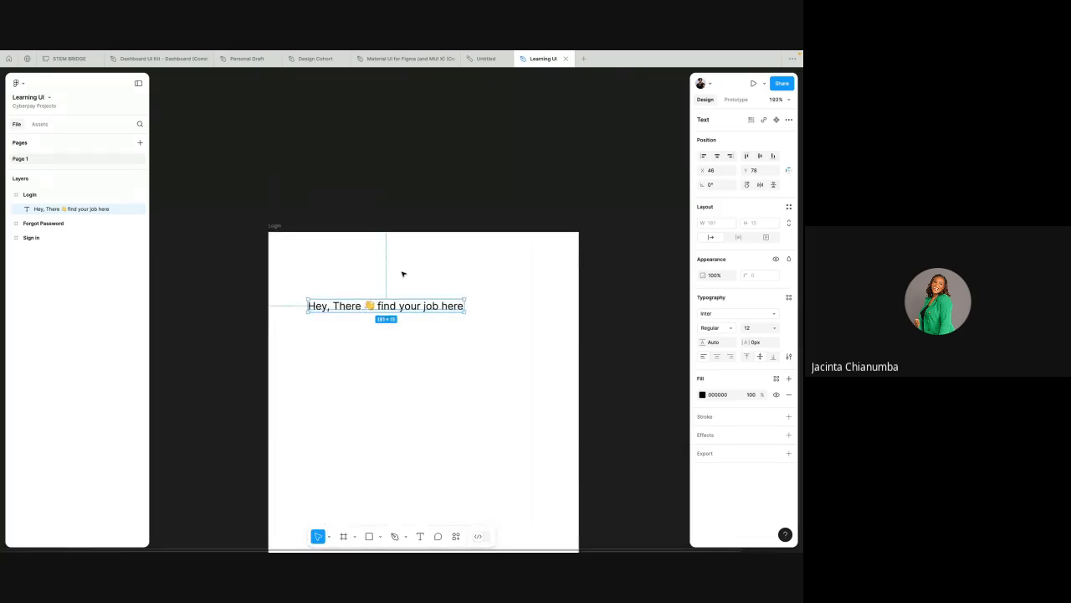
# Step: Change the heading's font to Manrope
pyautogui.scroll(-2, 402, 274)
pyautogui.scroll(-3, 398, 315)
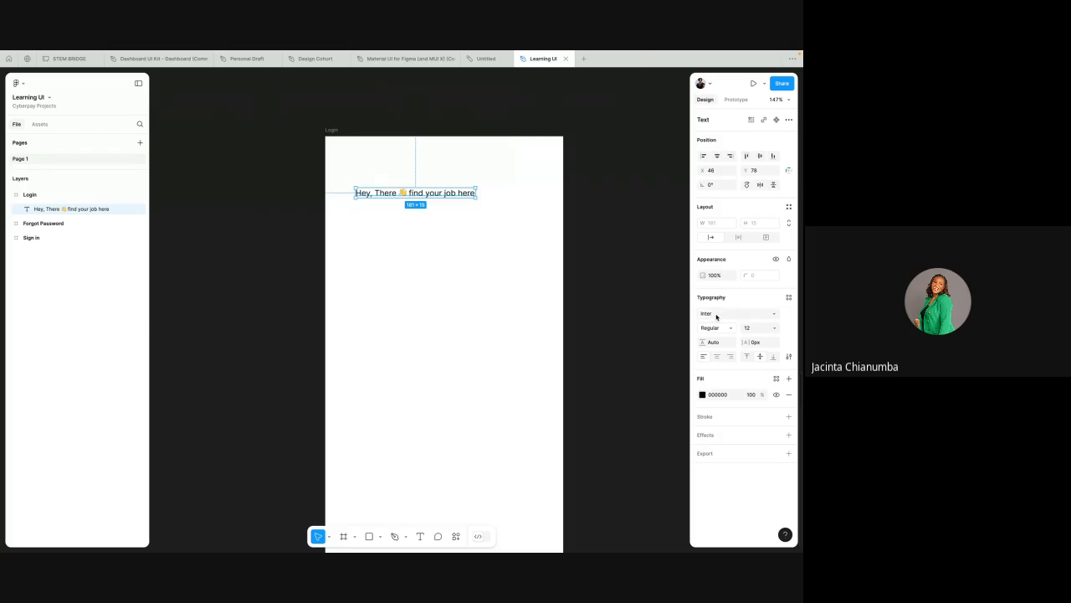
pyautogui.click(716, 314)
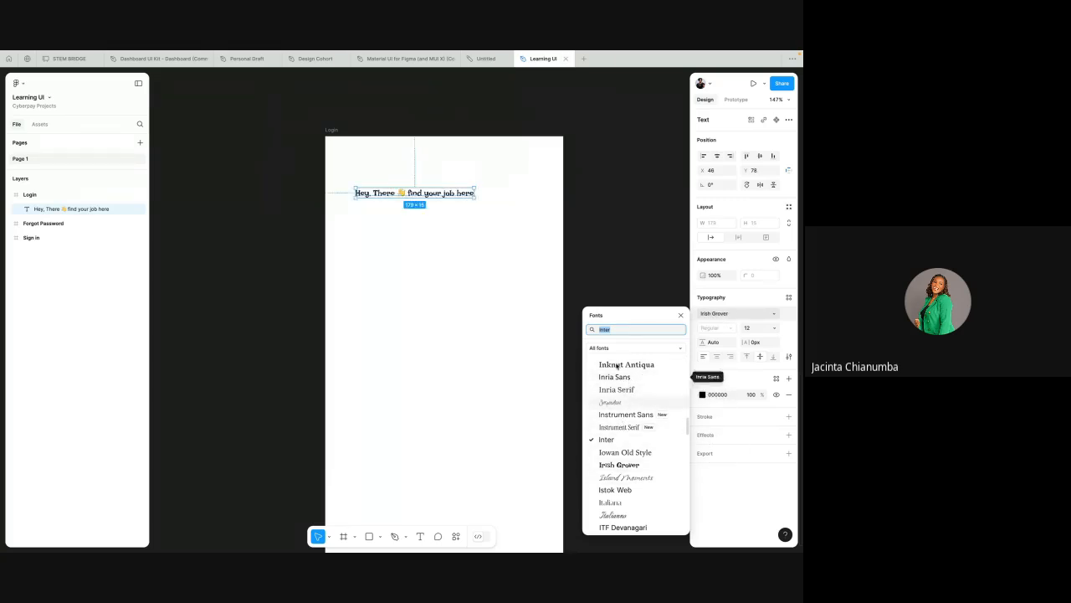
pyautogui.write('man')
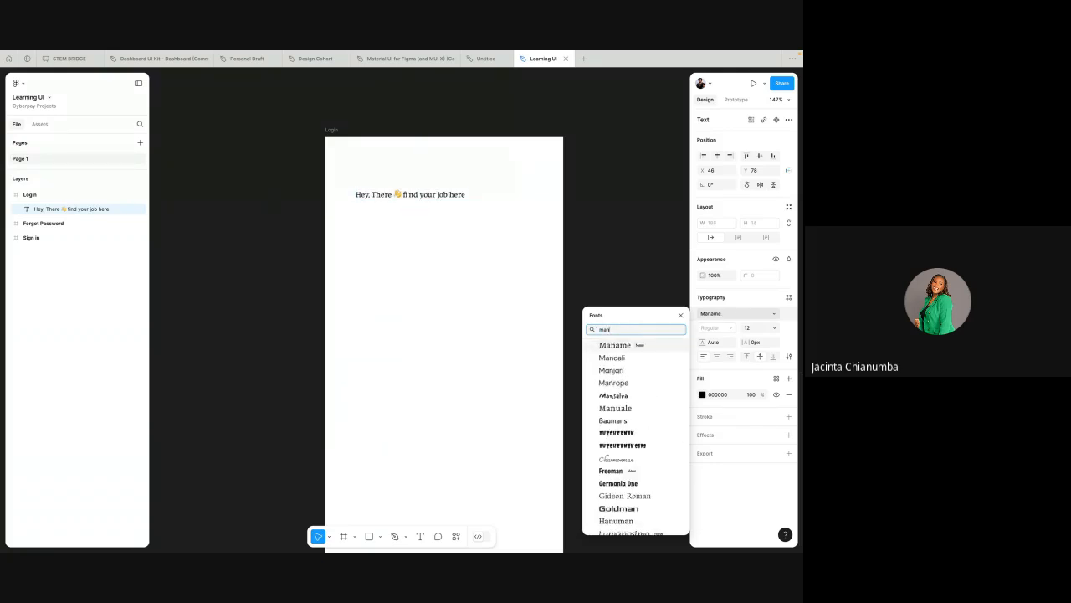
pyautogui.click(610, 383)
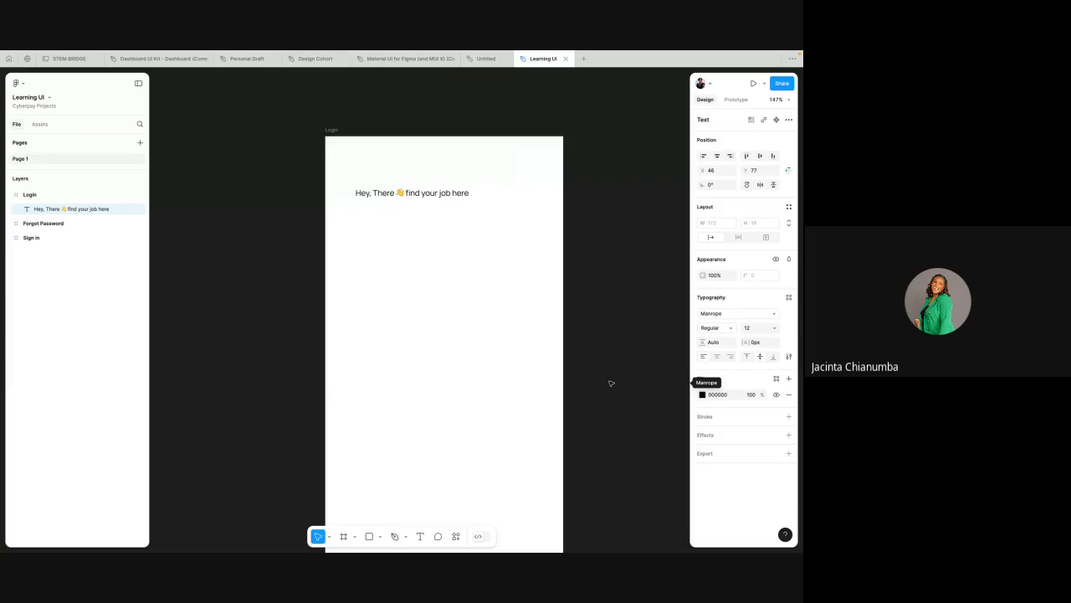
# Step: Set the heading's font weight to SemiBold and its size to 32
pyautogui.click(708, 328)
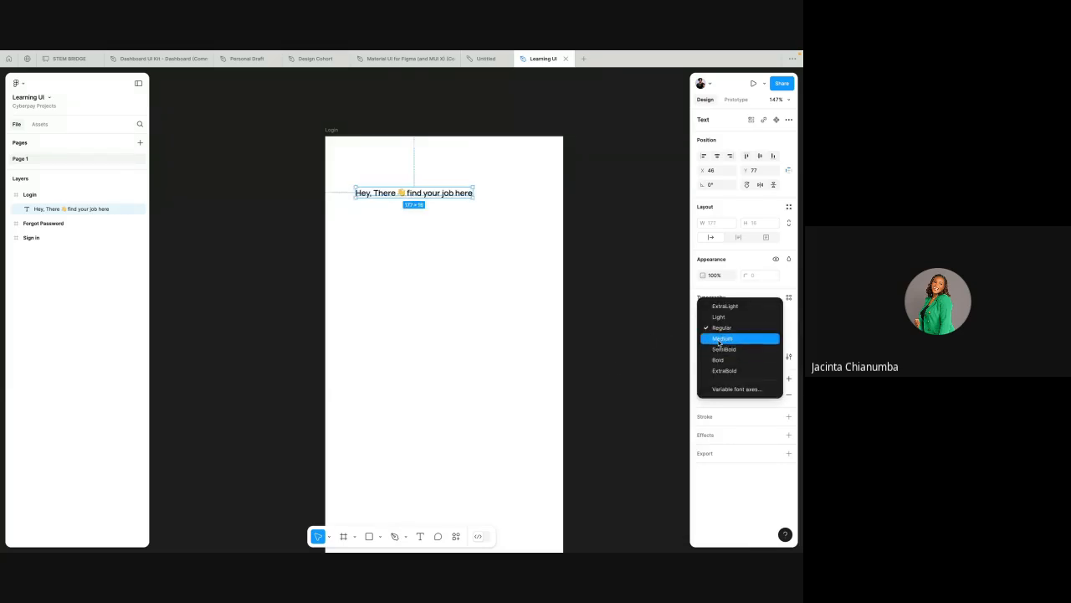
pyautogui.click(723, 350)
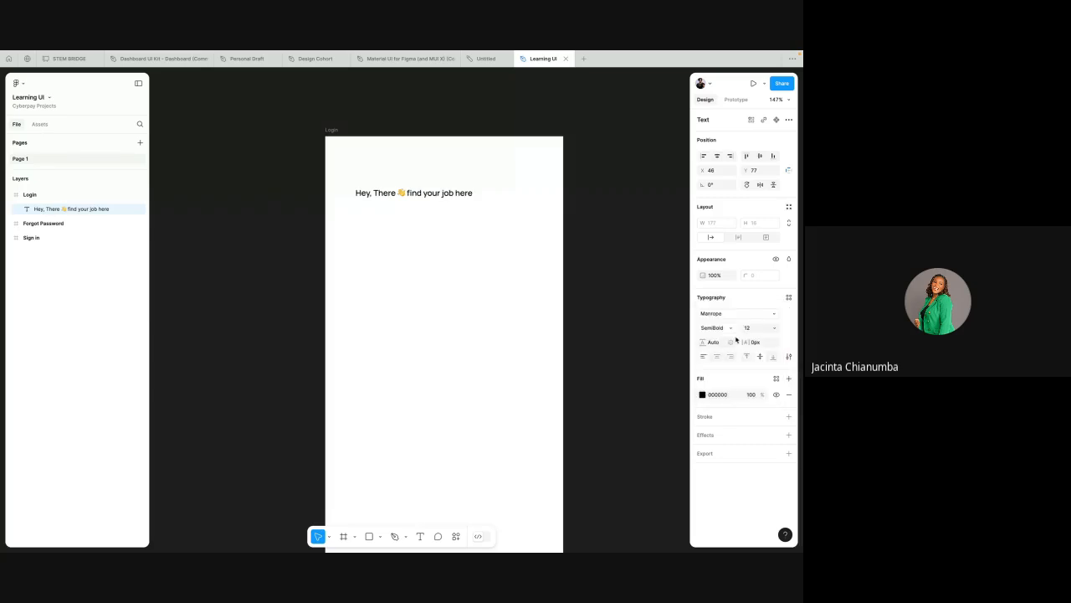
pyautogui.click(754, 328)
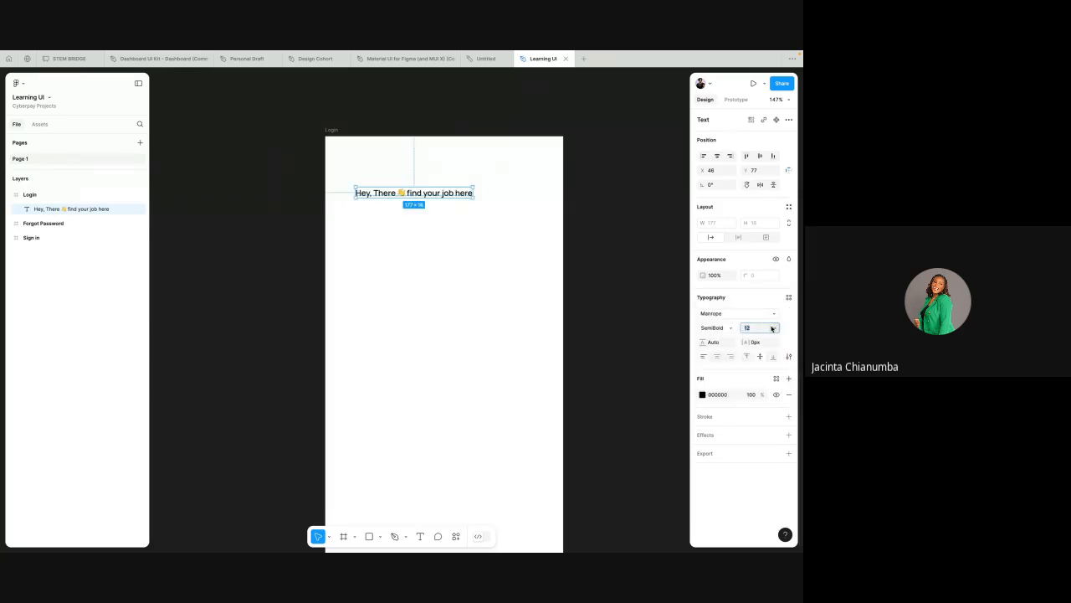
pyautogui.click(775, 328)
pyautogui.click(774, 328)
pyautogui.click(775, 328)
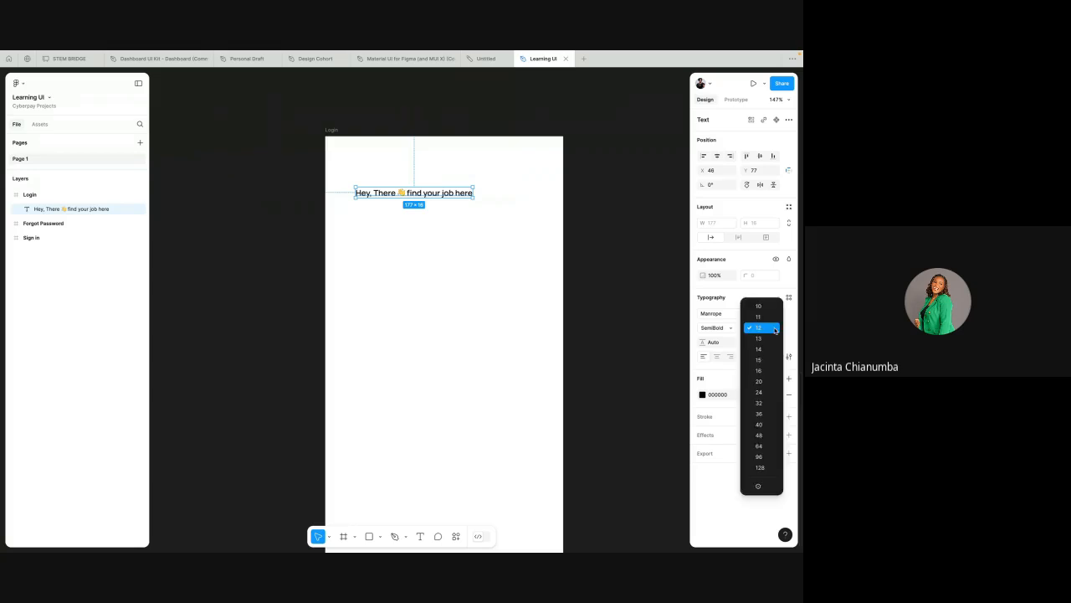
pyautogui.click(759, 403)
# Step: Narrow the heading box so the text wraps onto two lines and move it near the frame's top-left
pyautogui.scroll(-1, 627, 259)
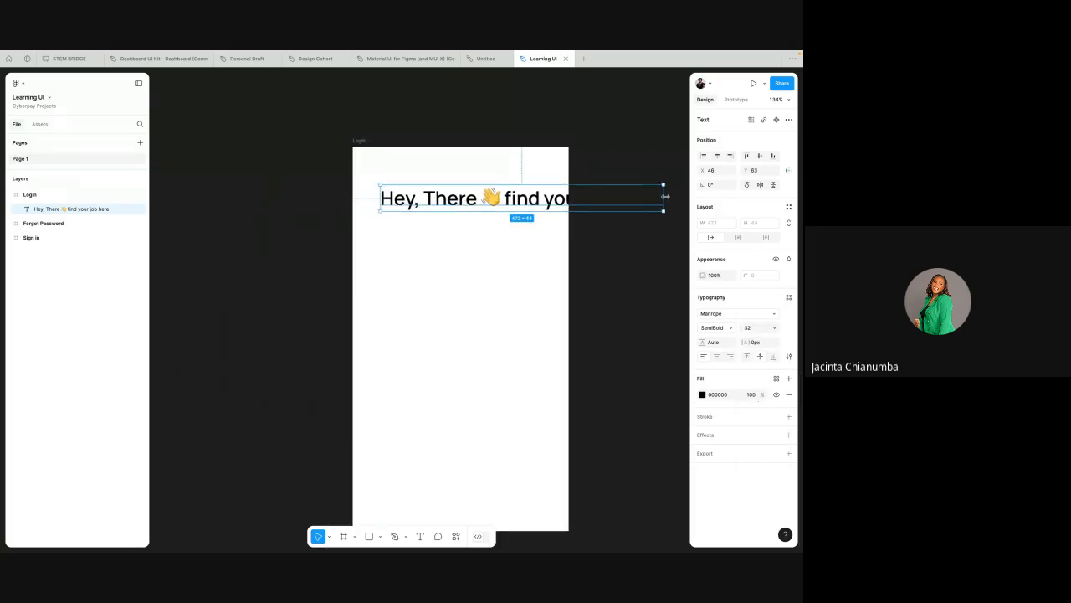
pyautogui.moveTo(663, 199); pyautogui.dragTo(548, 224)
pyautogui.moveTo(464, 206)
pyautogui.mouseDown()
pyautogui.moveTo(447, 211)
pyautogui.moveTo(450, 202)
pyautogui.mouseUp()
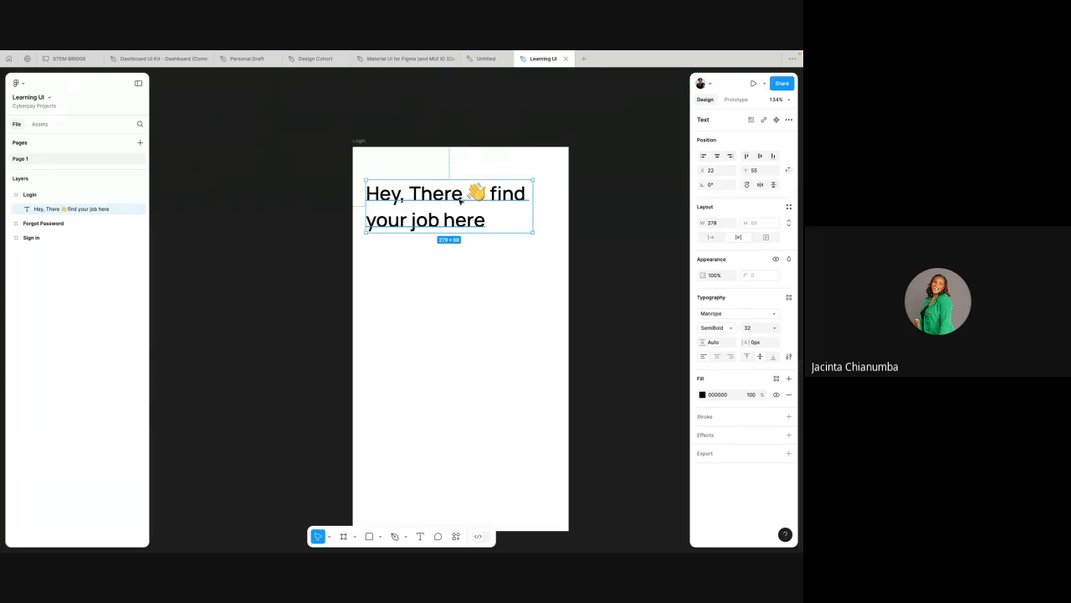
pyautogui.moveTo(461, 200); pyautogui.dragTo(462, 209)
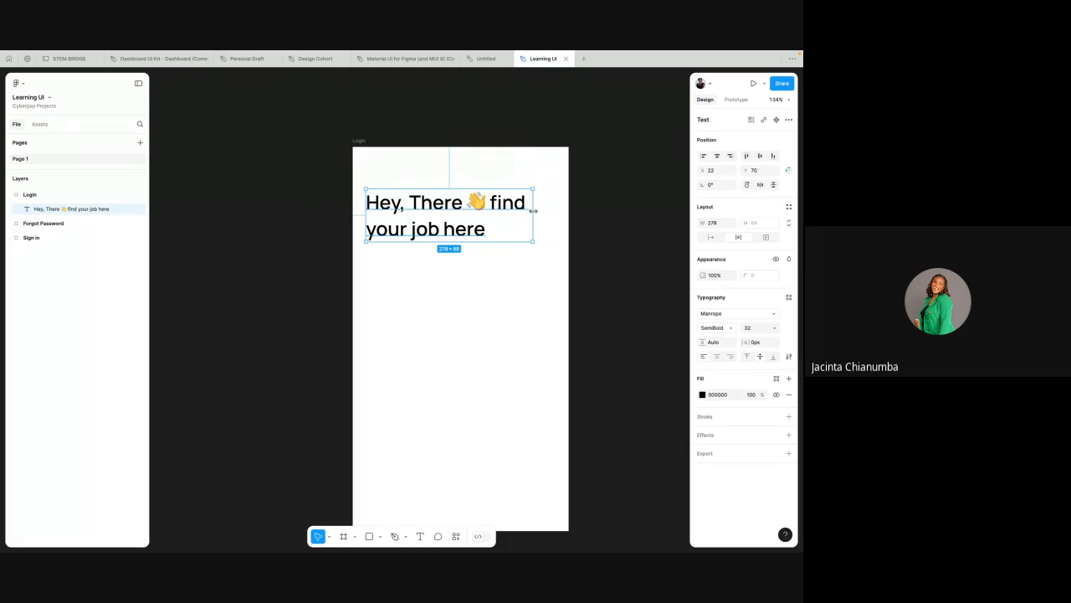
# Step: Set the heading box's width to 300 and move it to about x 21, y 55
pyautogui.moveTo(534, 211); pyautogui.dragTo(599, 205)
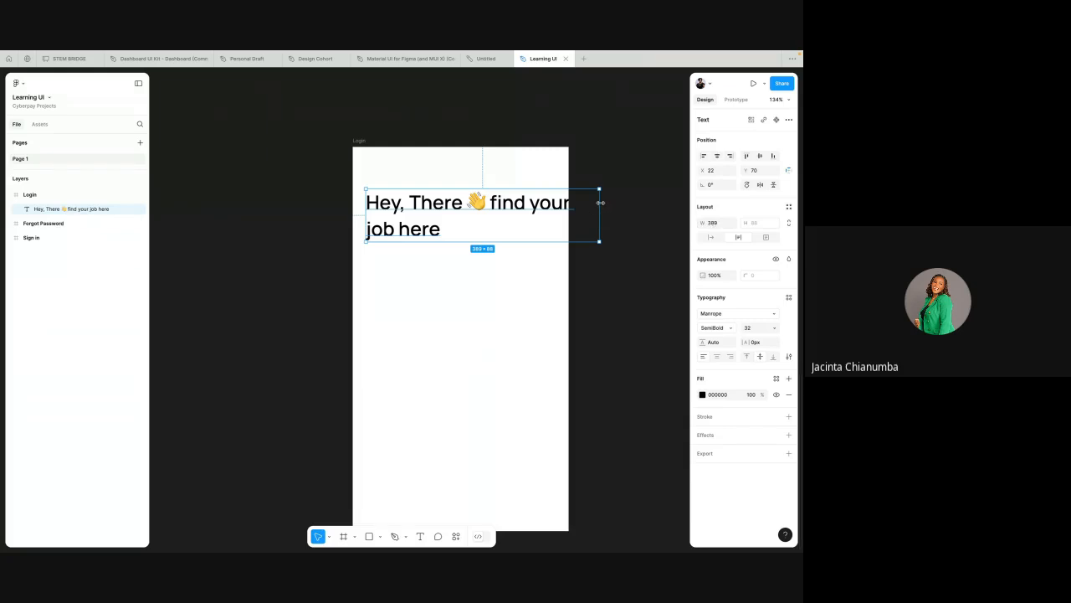
pyautogui.moveTo(599, 204); pyautogui.dragTo(554, 200)
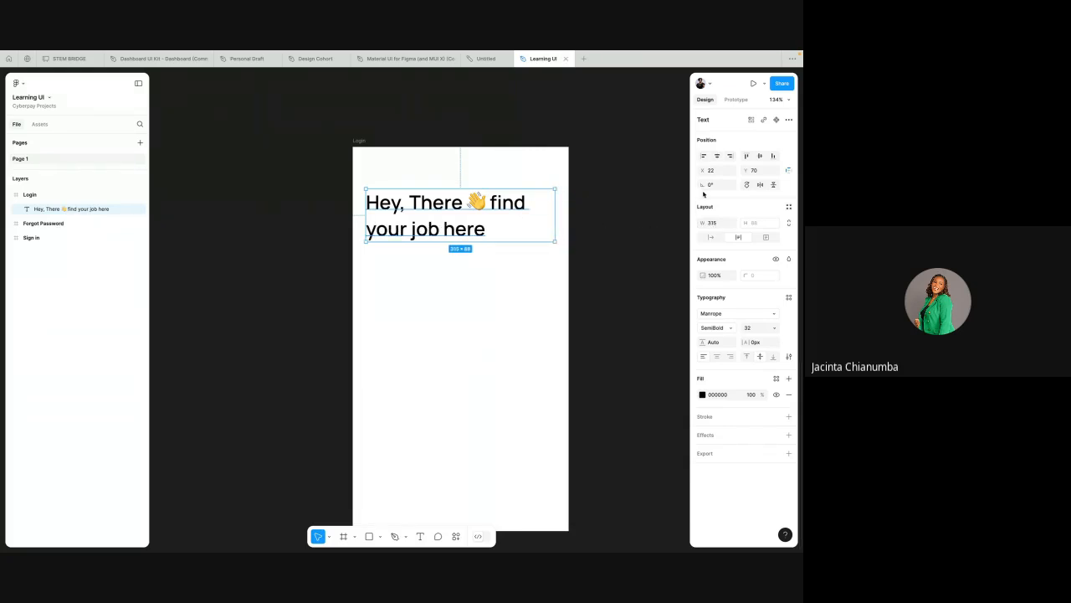
pyautogui.click(714, 224)
pyautogui.write('300')
pyautogui.click(624, 242)
pyautogui.click(516, 210)
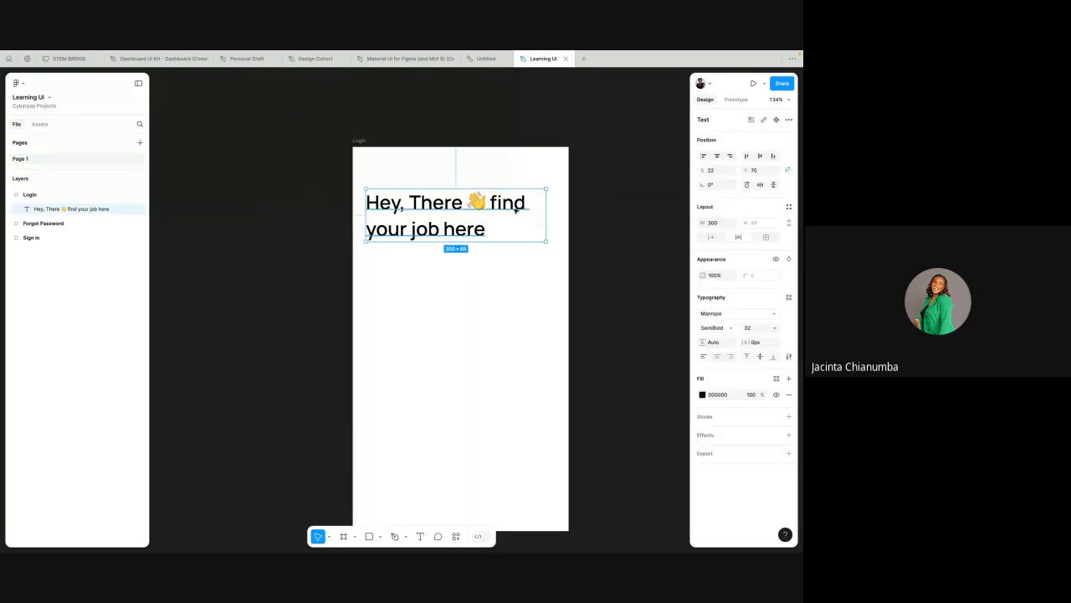
pyautogui.moveTo(516, 210); pyautogui.dragTo(492, 210)
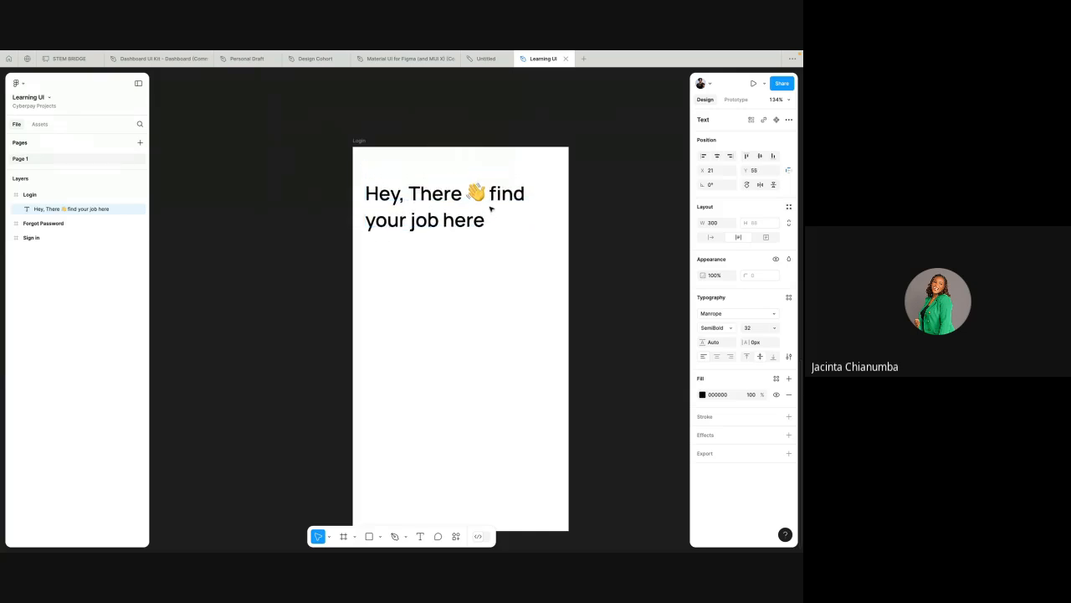
pyautogui.scroll(-5, 492, 209)
pyautogui.scroll(3, 492, 209)
pyautogui.scroll(-3, 491, 209)
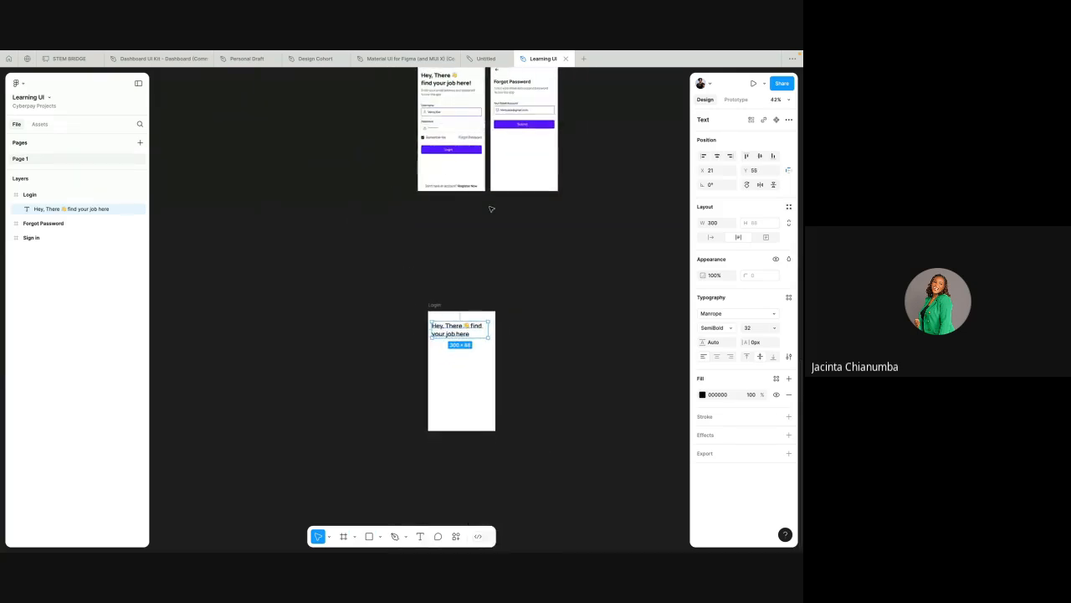
pyautogui.scroll(-1, 456, 334)
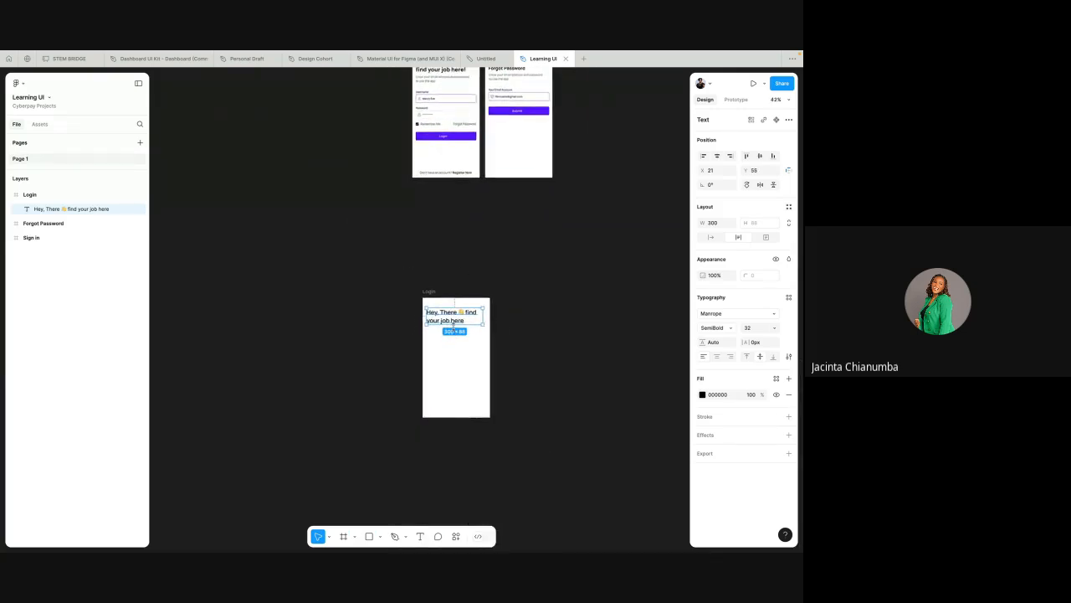
pyautogui.scroll(1, 454, 325)
pyautogui.scroll(6, 456, 330)
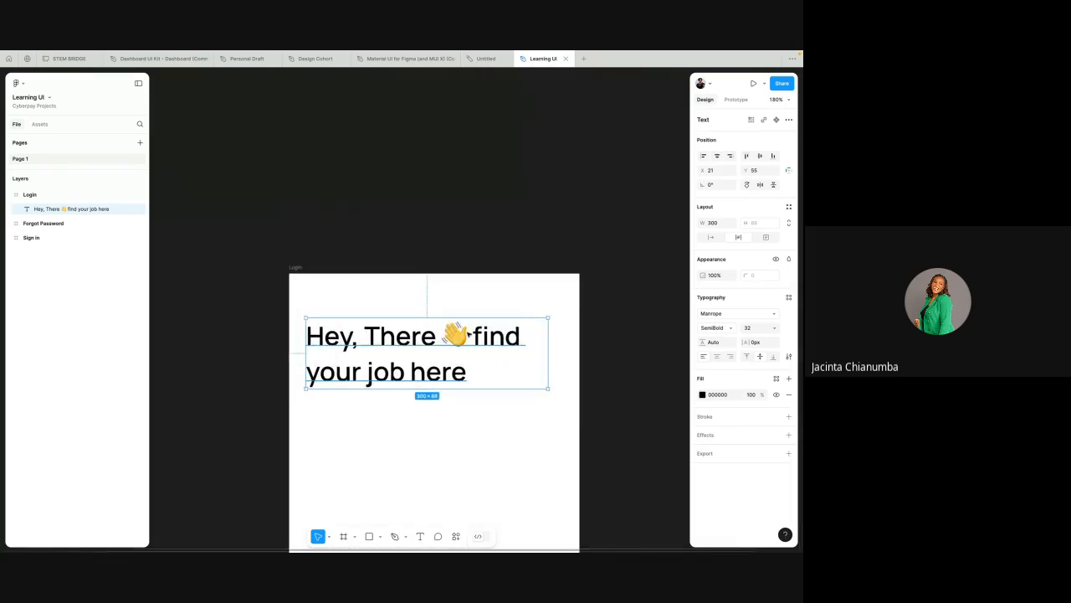
pyautogui.doubleClick(470, 335)
pyautogui.click(473, 335)
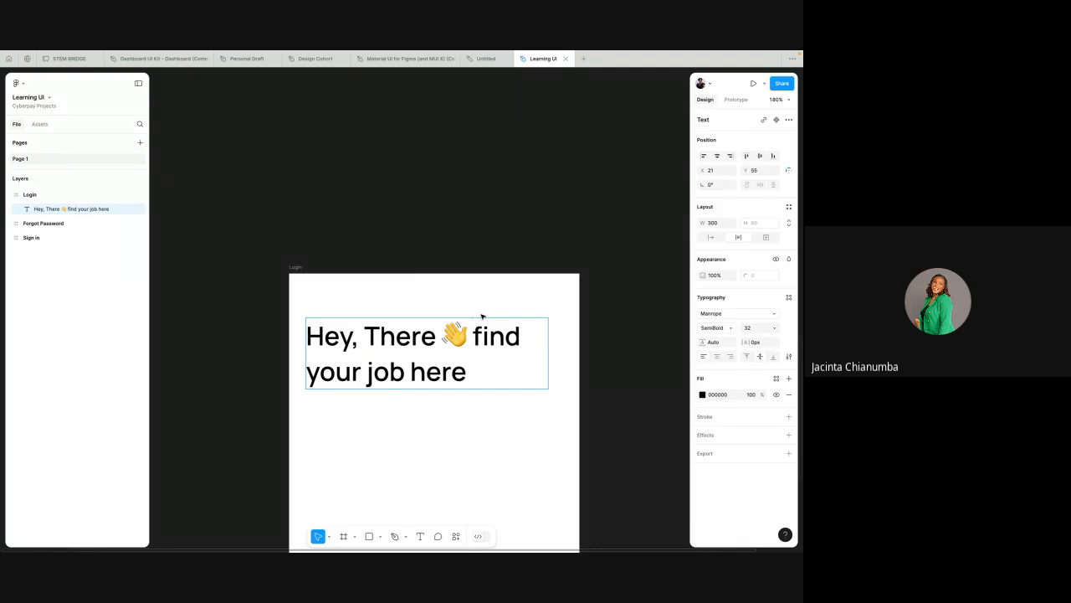
# Step: Switch to the Google Meet call, hide the screen-sharing notice and toggle the microphone, then return to the design
pyautogui.hotkey('ctrl', 'Left')
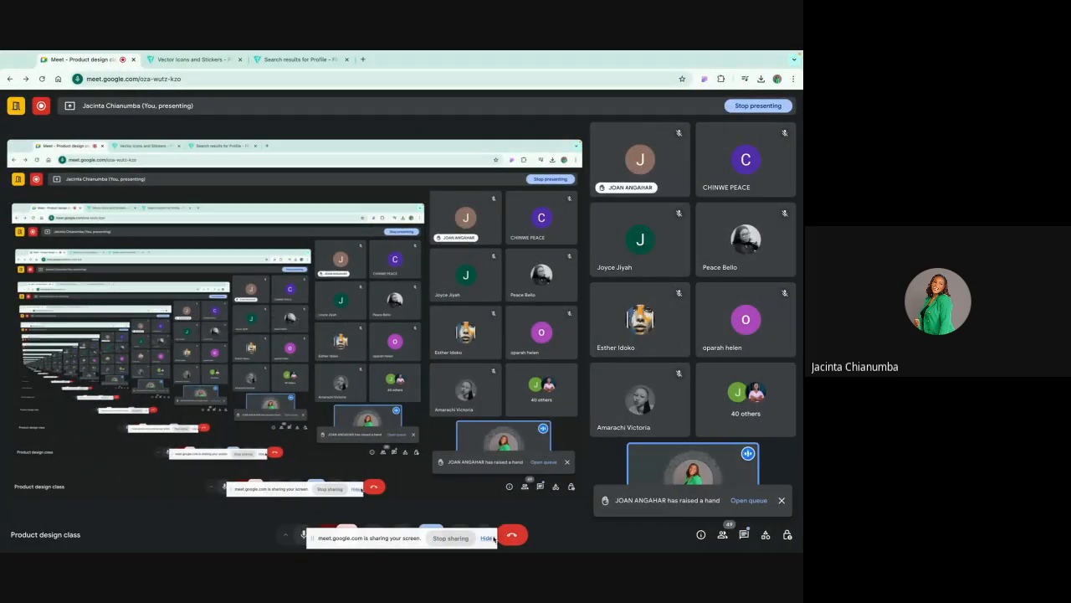
pyautogui.click(493, 538)
pyautogui.click(302, 535)
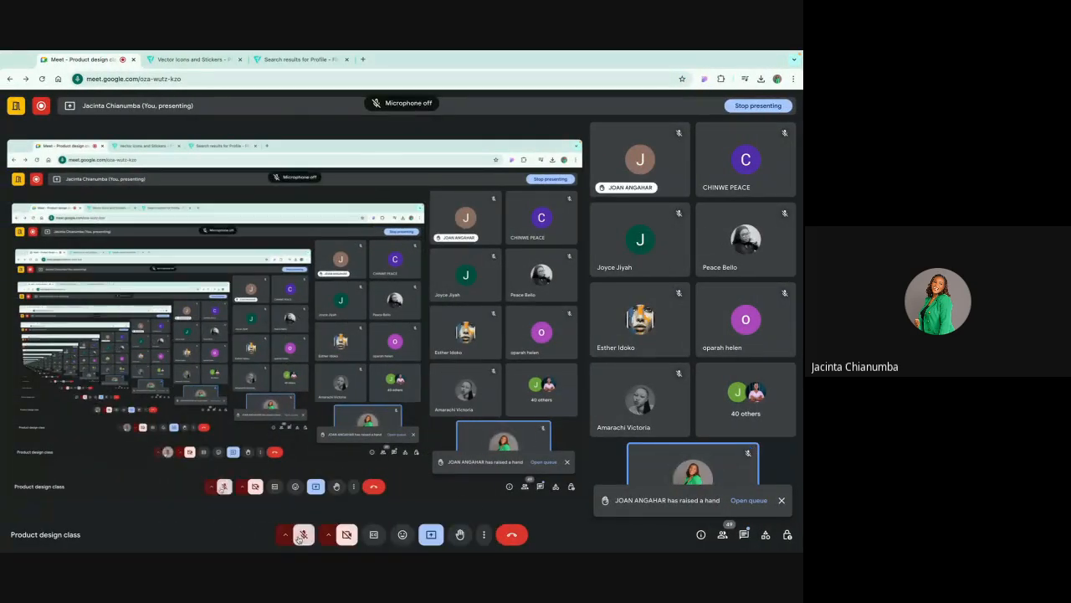
pyautogui.hotkey('ctrl', 'Right')
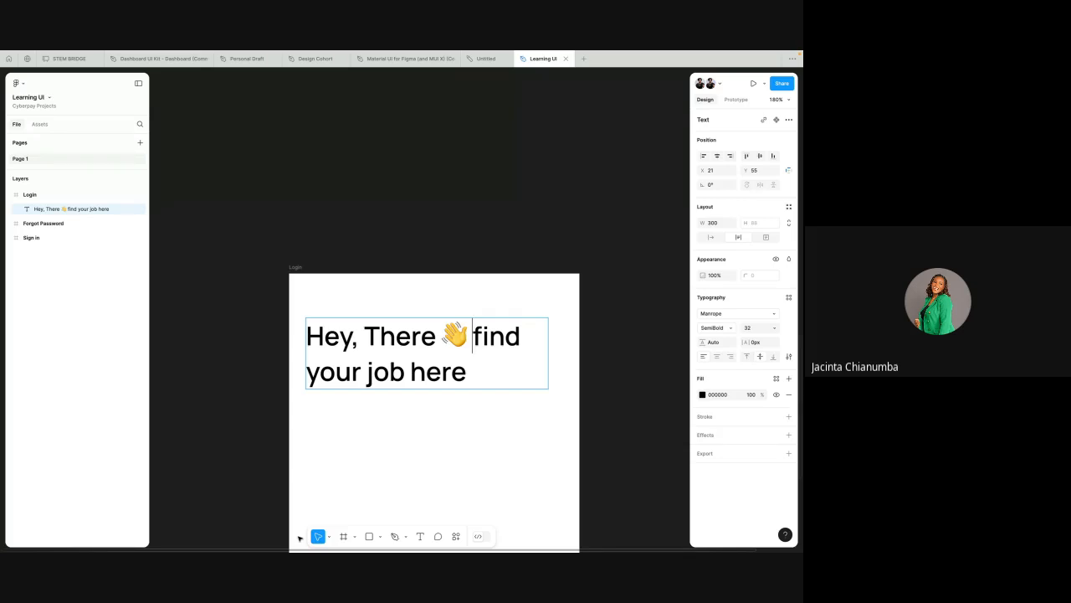
pyautogui.hotkey('ctrl', 'Left')
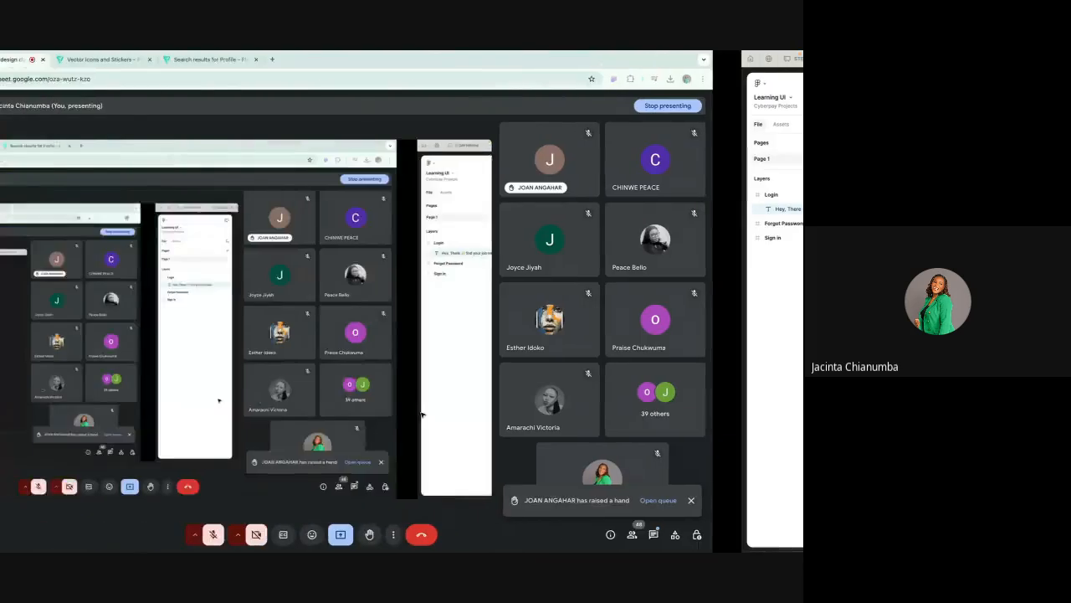
pyautogui.click(304, 534)
pyautogui.hotkey('ctrl', 'Right')
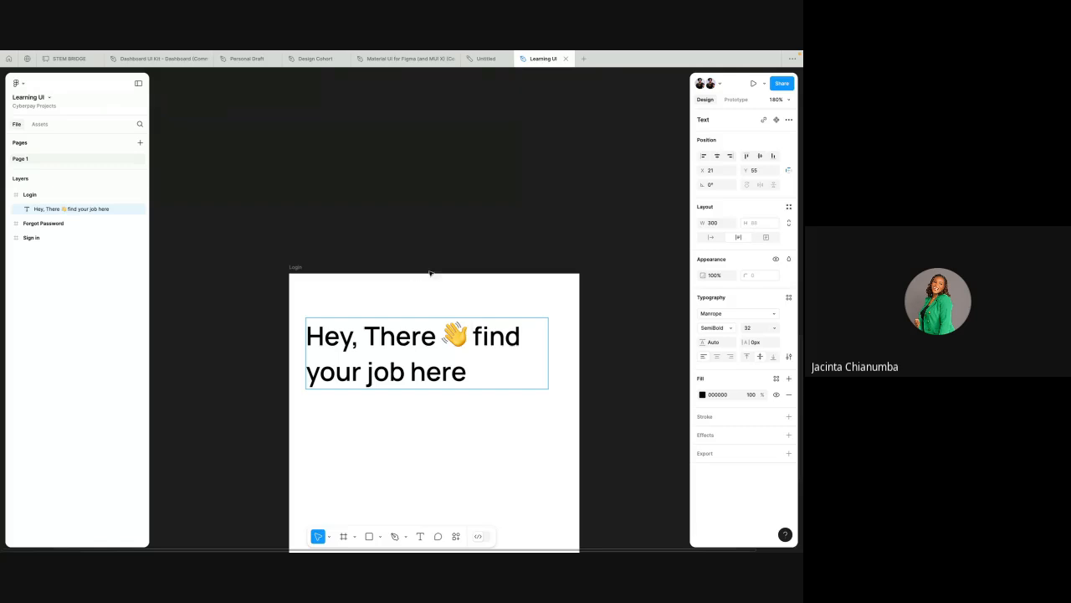
# Step: Break the heading's text before "find" so it sits on a new line, and reposition the box to about x 21, y 88
pyautogui.press('Escape')
pyautogui.scroll(-2, 445, 259)
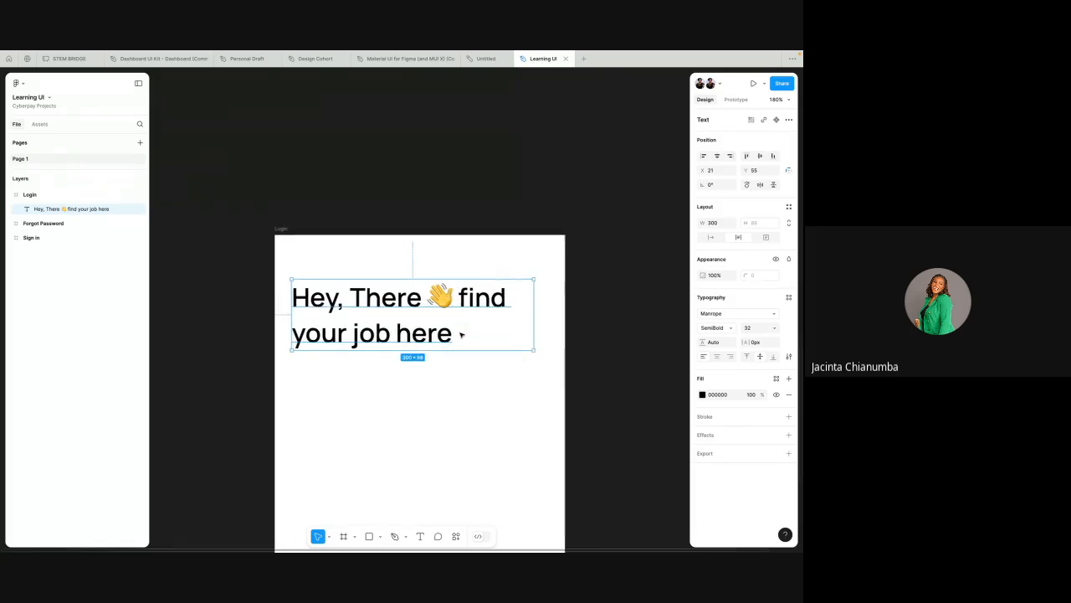
pyautogui.moveTo(447, 297); pyautogui.dragTo(448, 329)
pyautogui.doubleClick(456, 326)
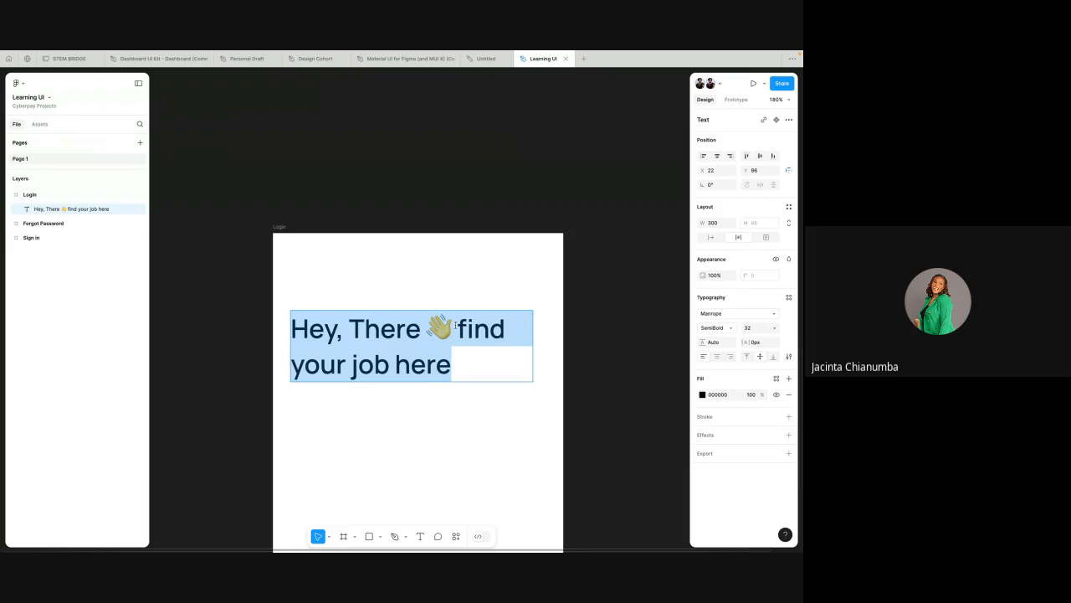
pyautogui.click(456, 326)
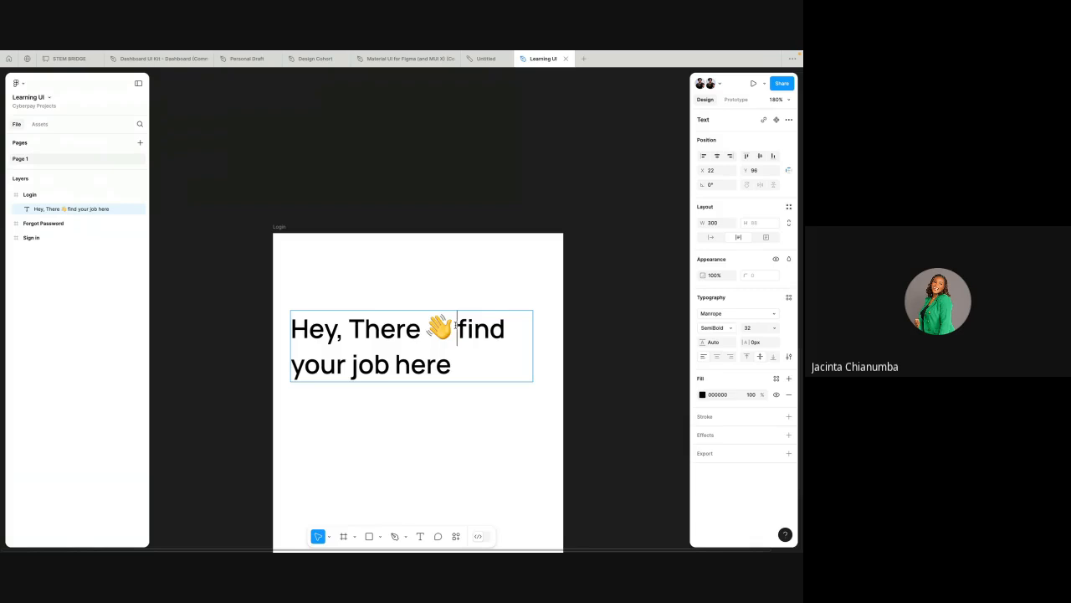
pyautogui.press('Return')
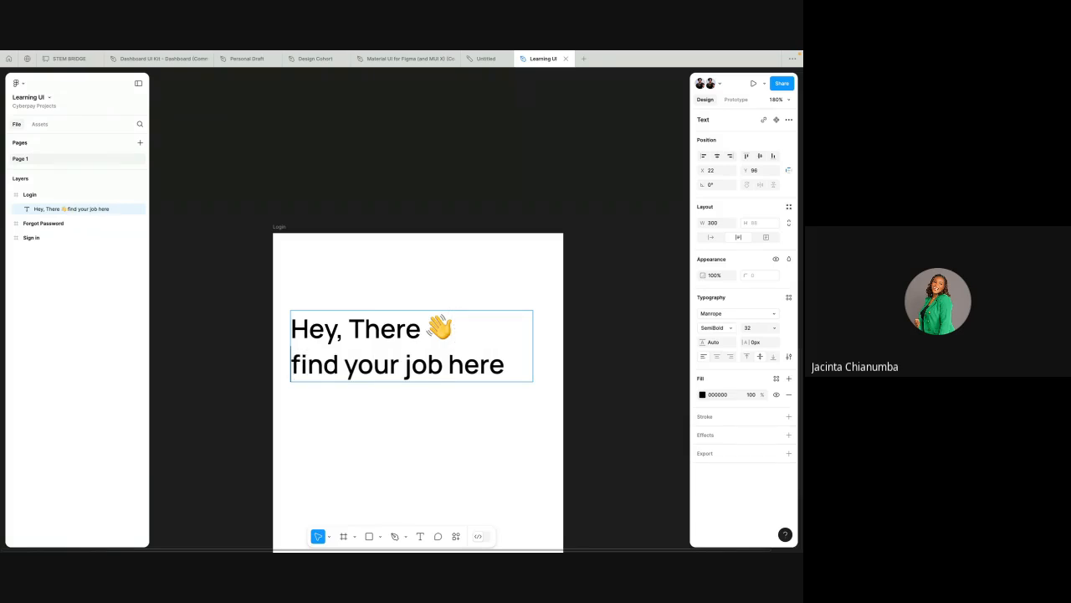
pyautogui.press('Escape')
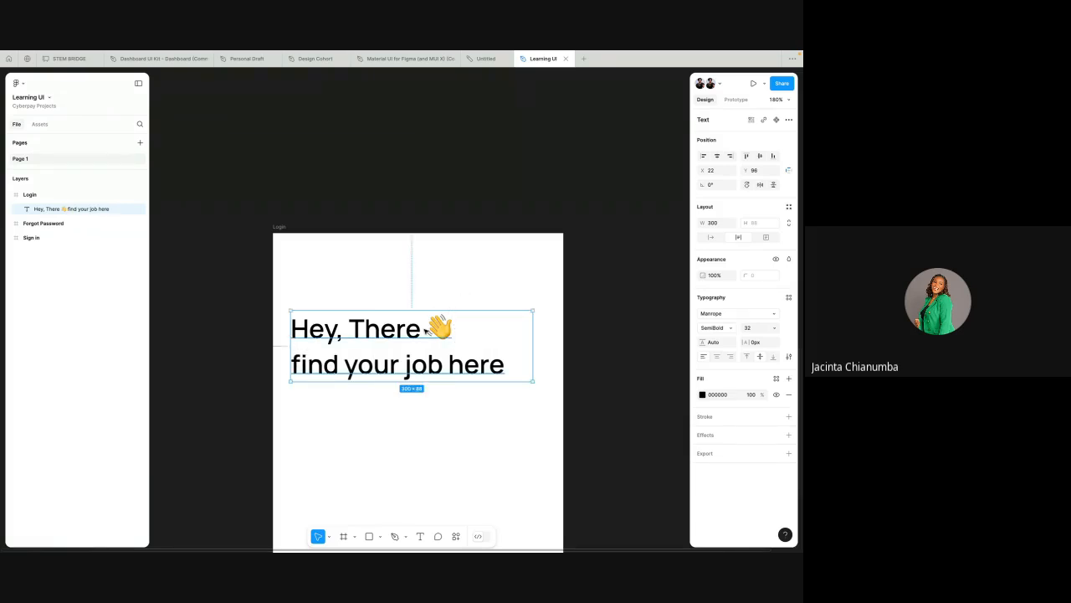
pyautogui.moveTo(426, 332); pyautogui.dragTo(426, 325)
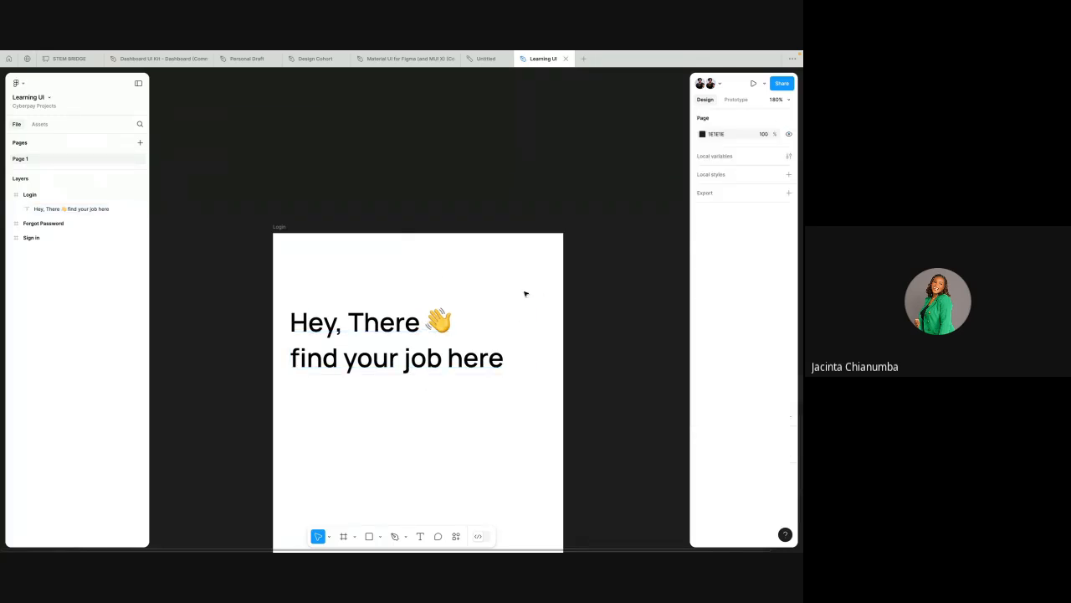
# Step: Select the heading and set its fill color to 121212
pyautogui.click(536, 291)
pyautogui.click(423, 333)
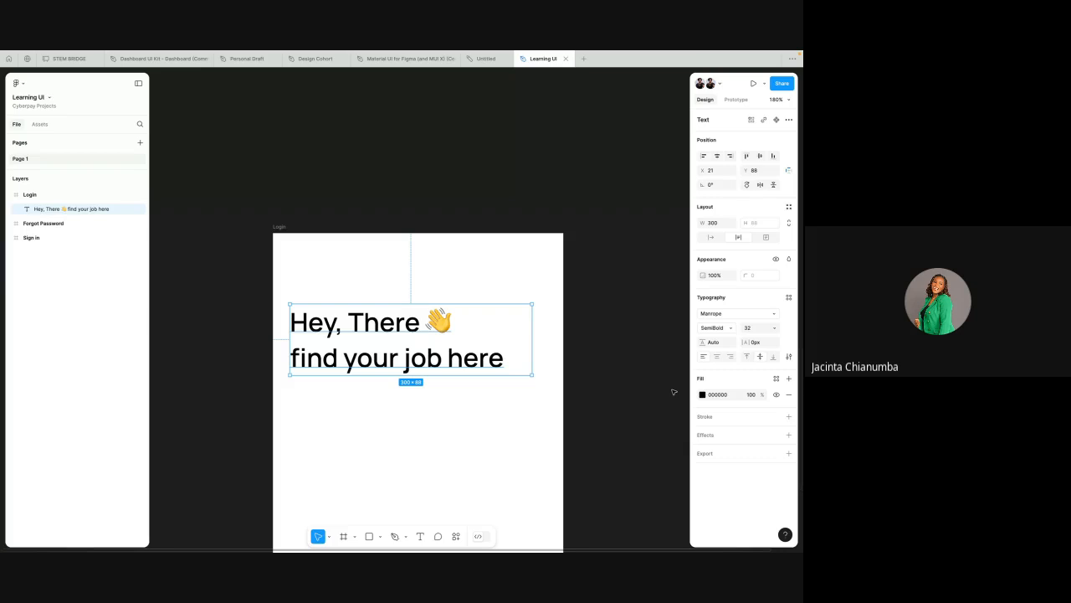
pyautogui.click(703, 395)
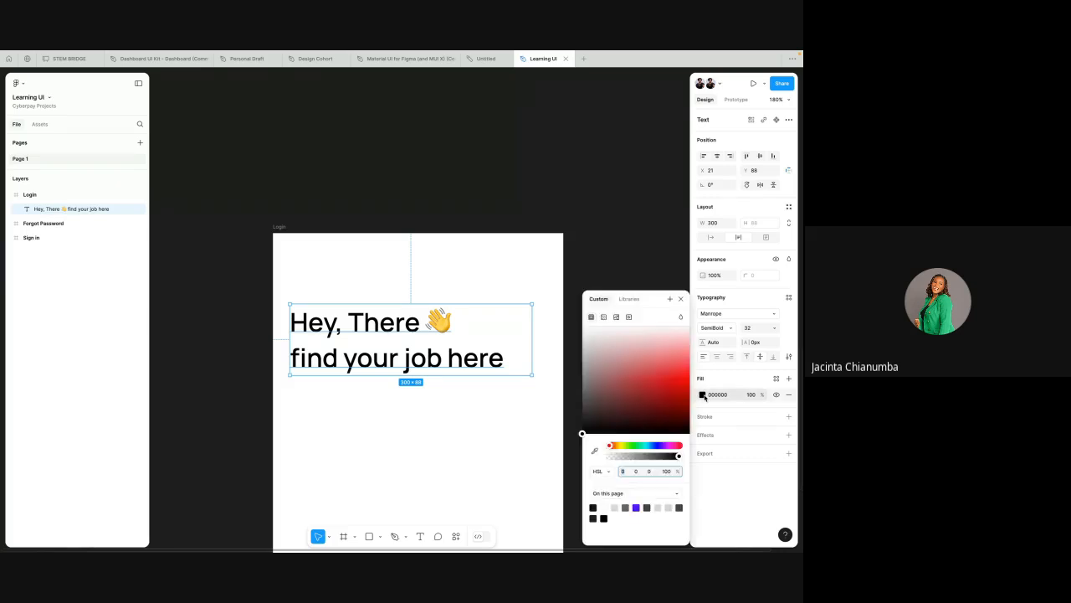
pyautogui.moveTo(583, 432); pyautogui.dragTo(654, 383)
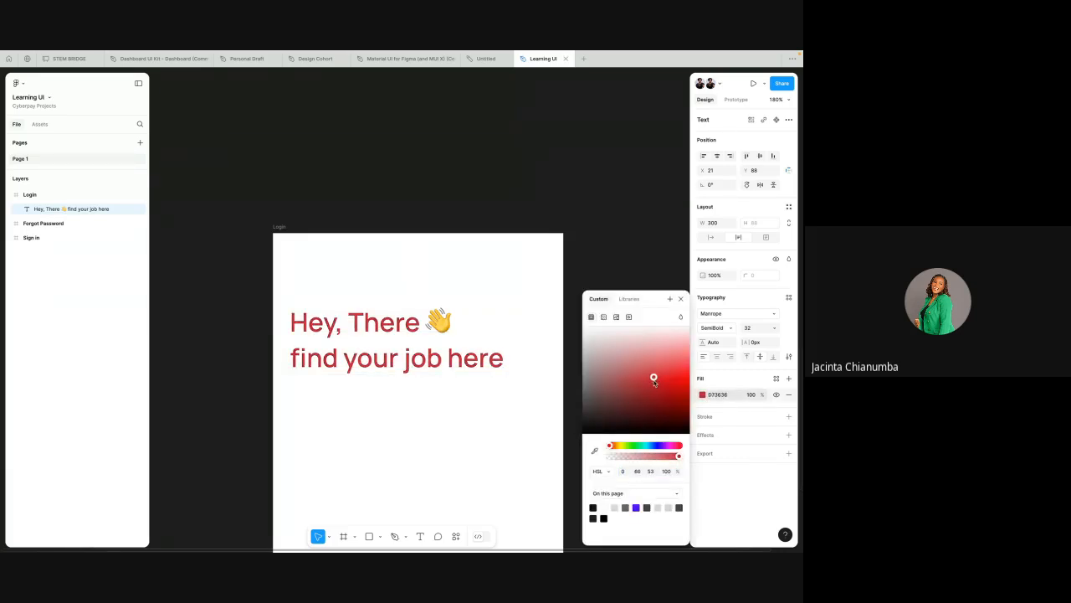
pyautogui.click(716, 395)
pyautogui.write('121212')
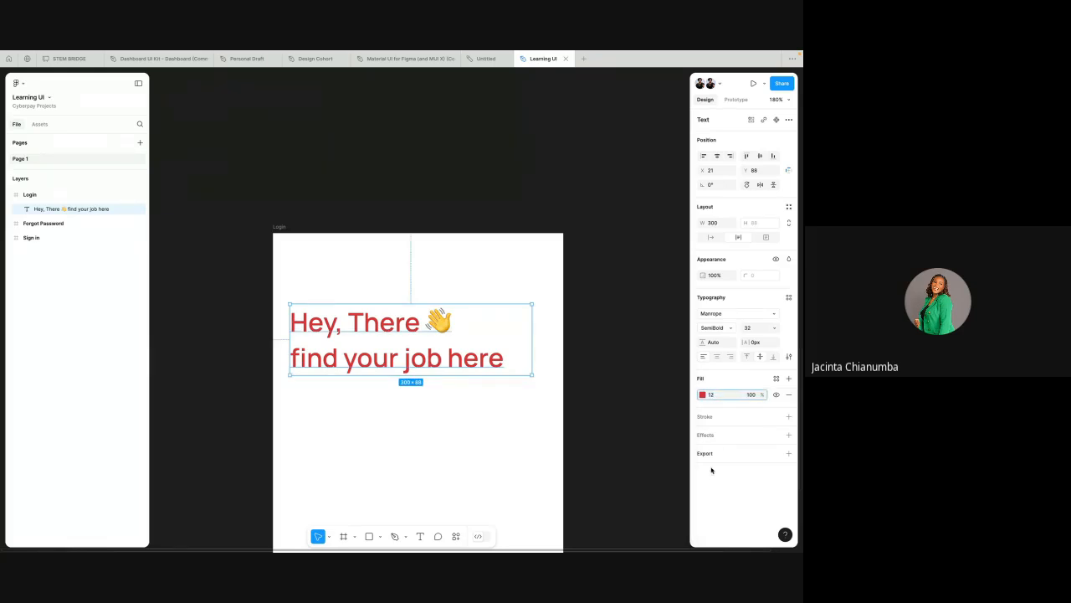
pyautogui.press('Return')
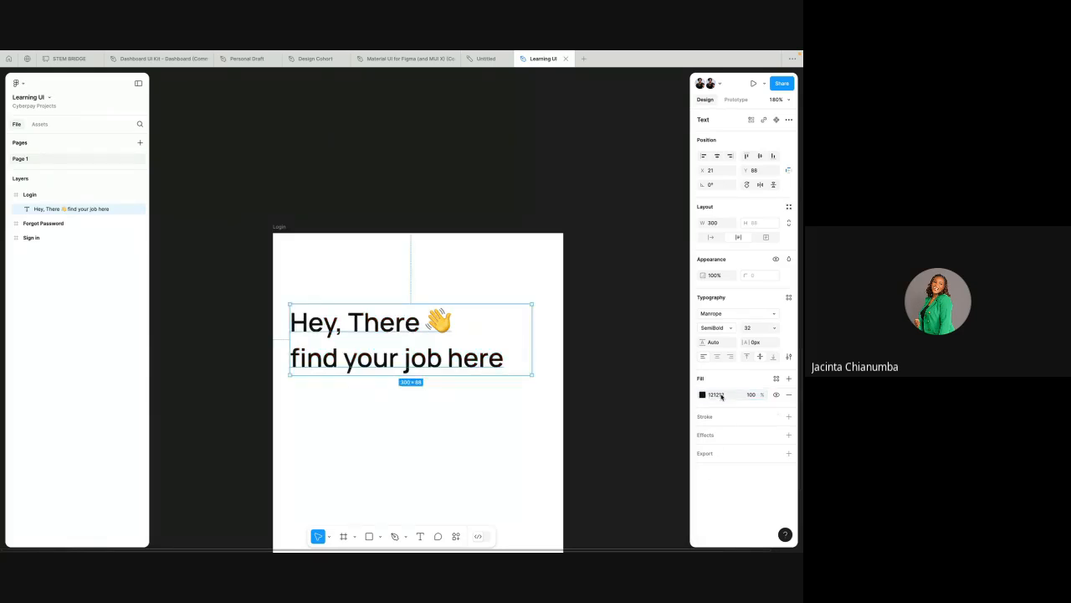
pyautogui.click(711, 395)
pyautogui.click(488, 277)
pyautogui.click(427, 339)
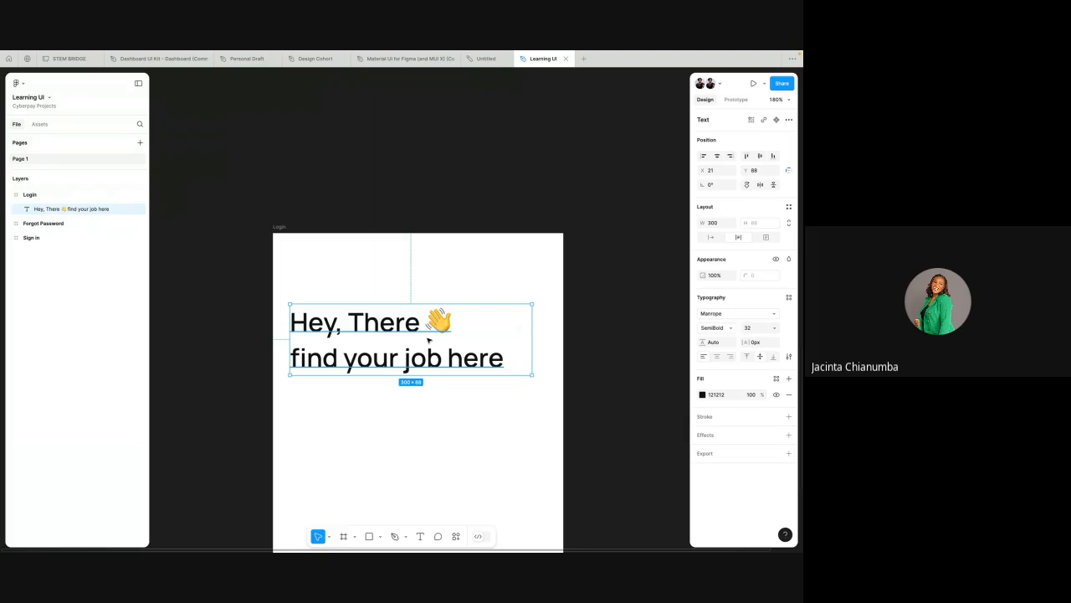
pyautogui.click(388, 282)
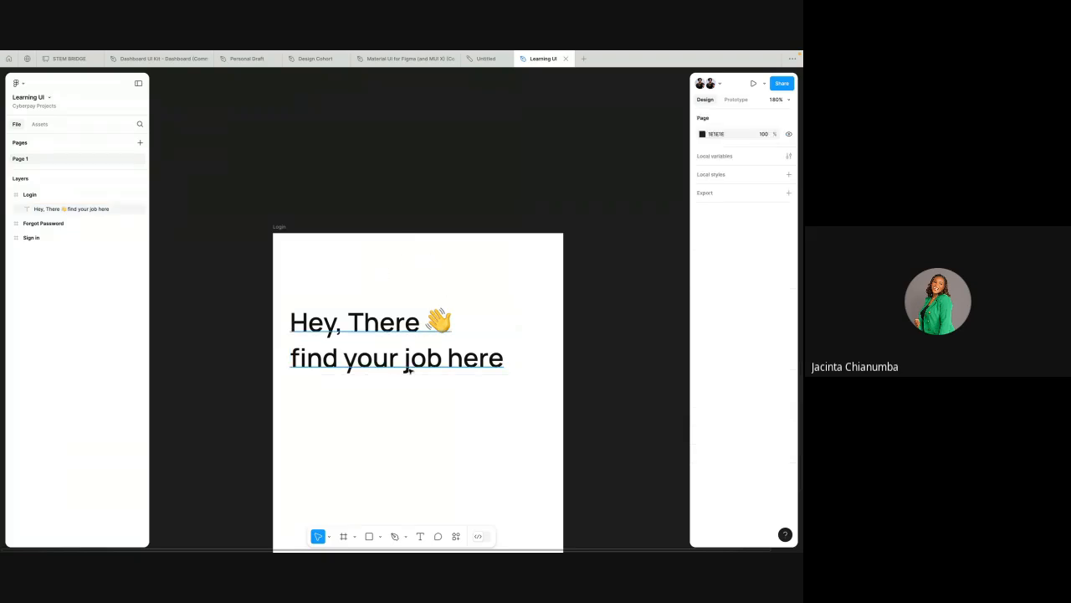
pyautogui.click(420, 536)
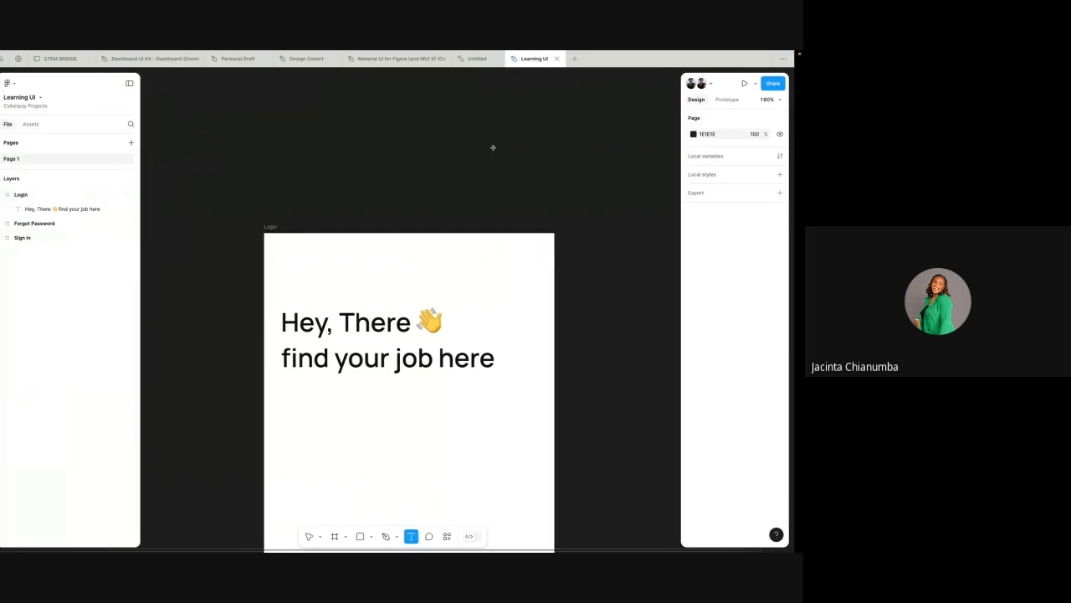
# Step: Switch to the browser, search Google for "waving hand emoji" and open the Emojipedia page to copy the emoji
pyautogui.hotkey('ctrl', 'Left')
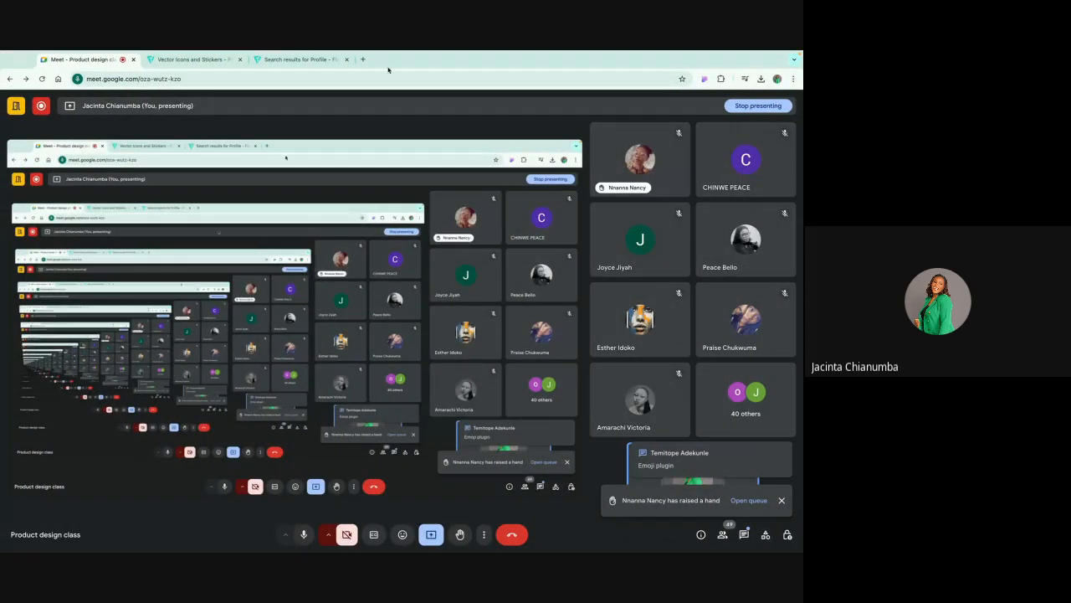
pyautogui.click(363, 58)
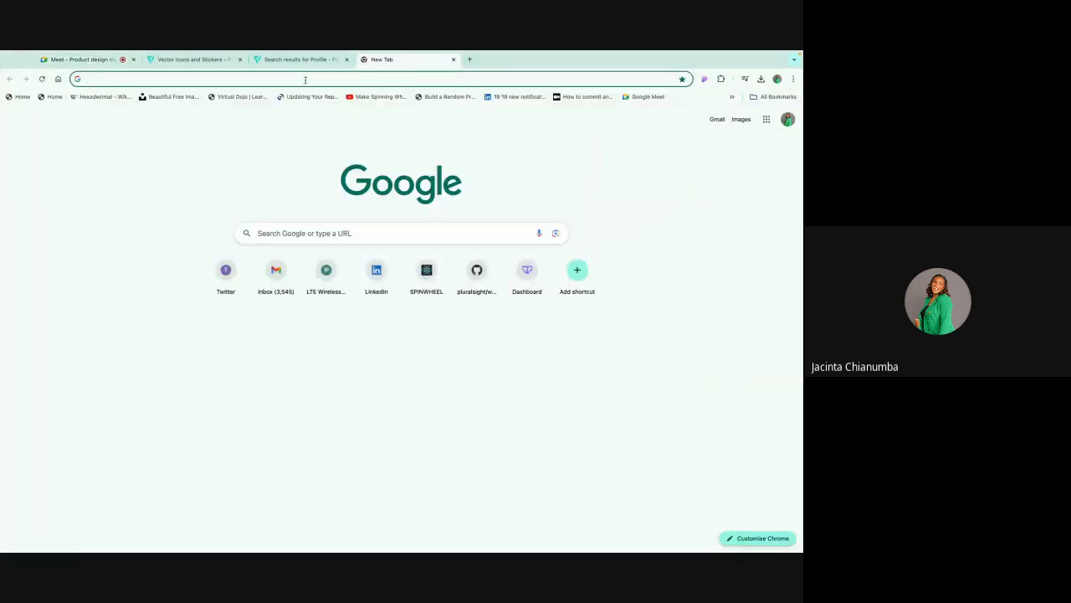
pyautogui.click(306, 81)
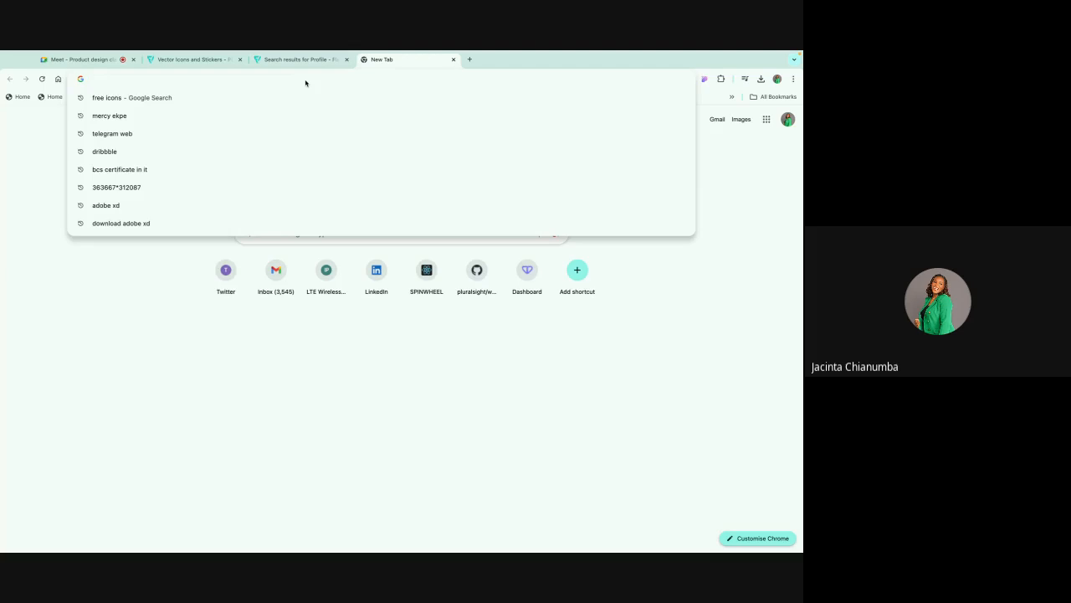
pyautogui.write('waving ')
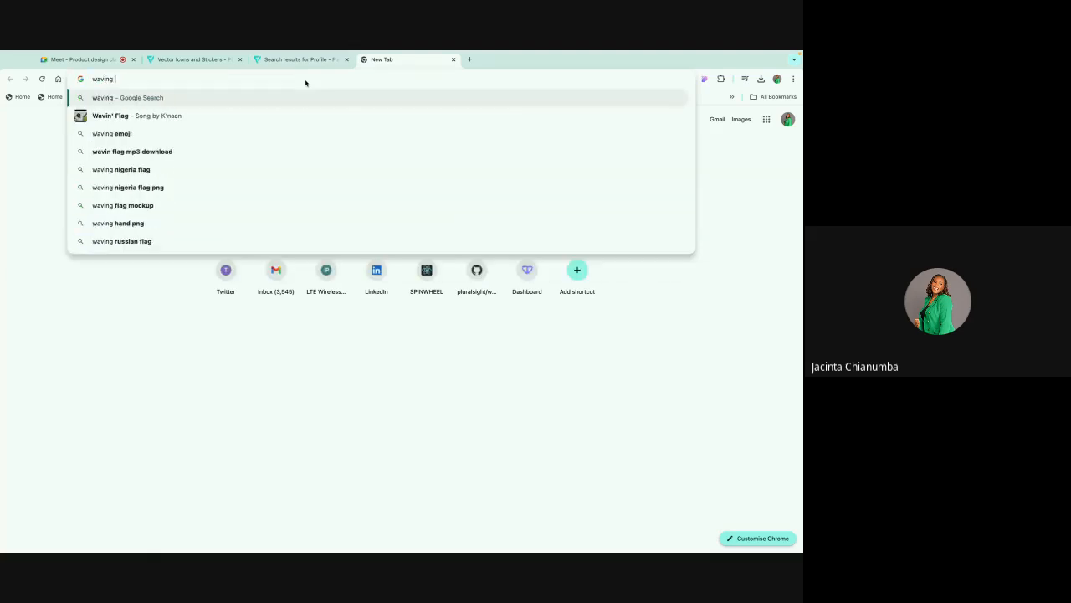
pyautogui.write('han')
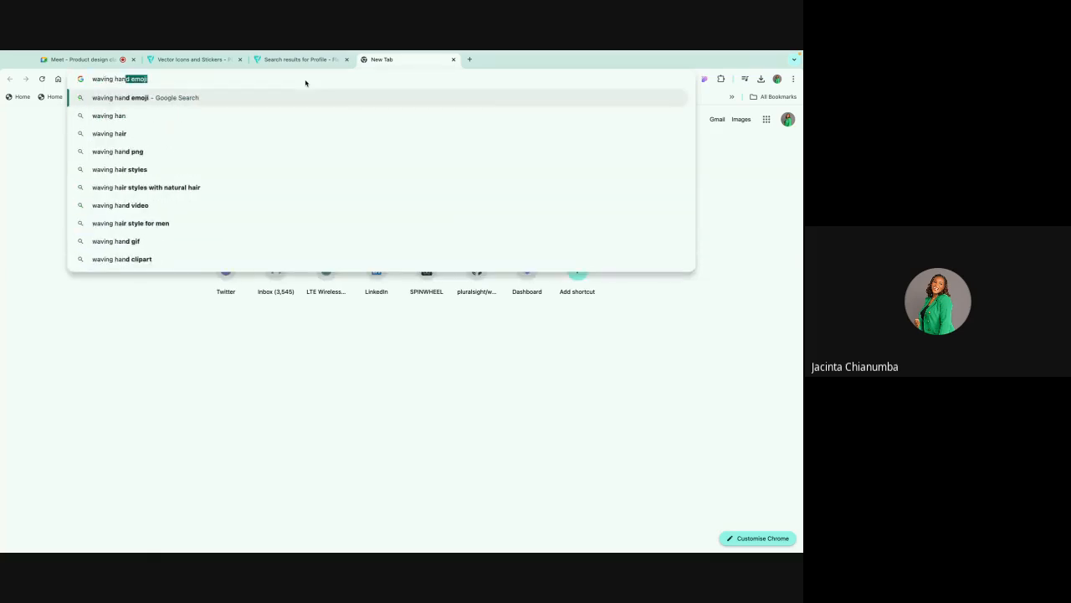
pyautogui.write('d')
pyautogui.press('Right')
pyautogui.press('Return')
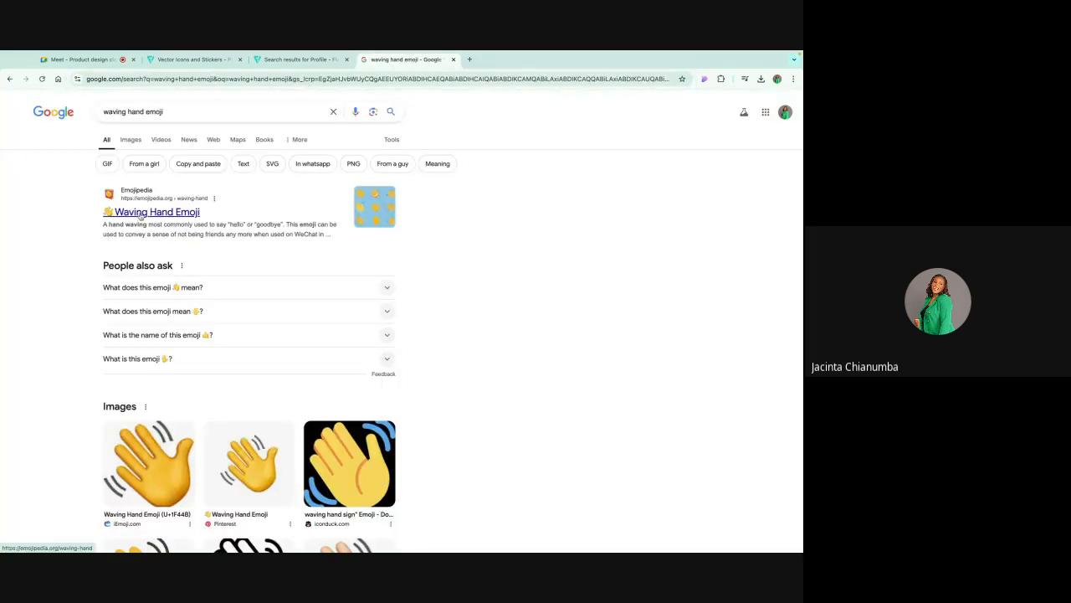
pyautogui.click(144, 211)
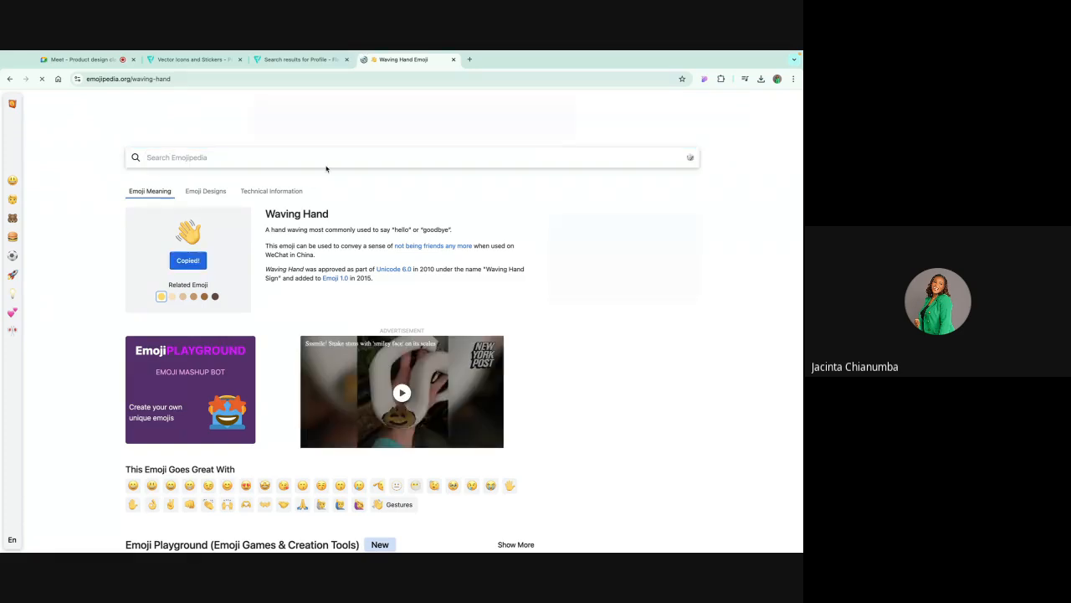
# Step: Return to the design, paste the waving hand emoji and drag it beside the heading's first line
pyautogui.hotkey('ctrl', 'Right')
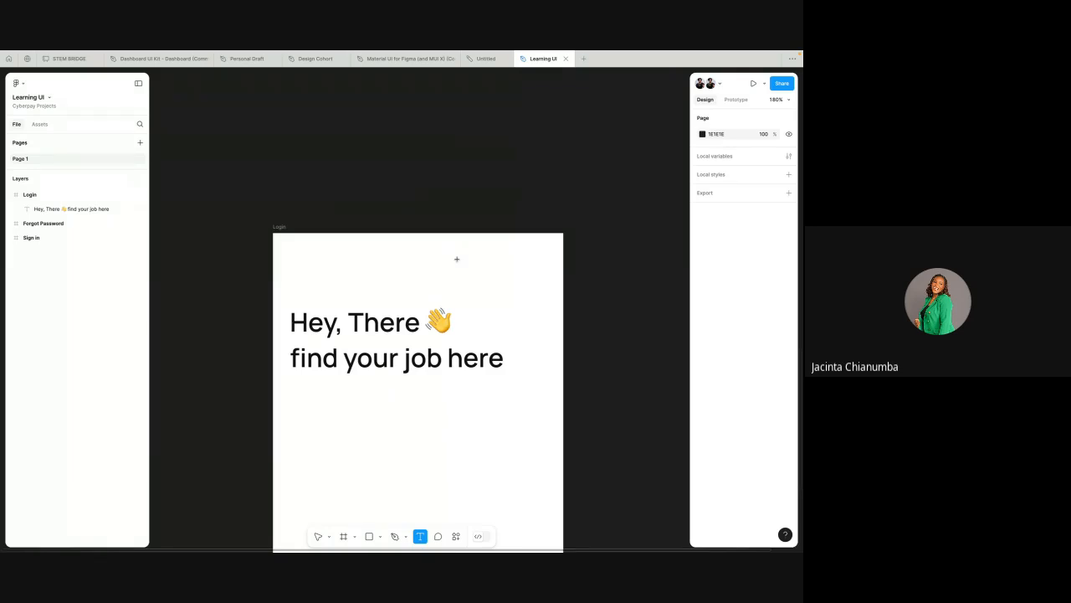
pyautogui.hotkey('ctrl', 'v')
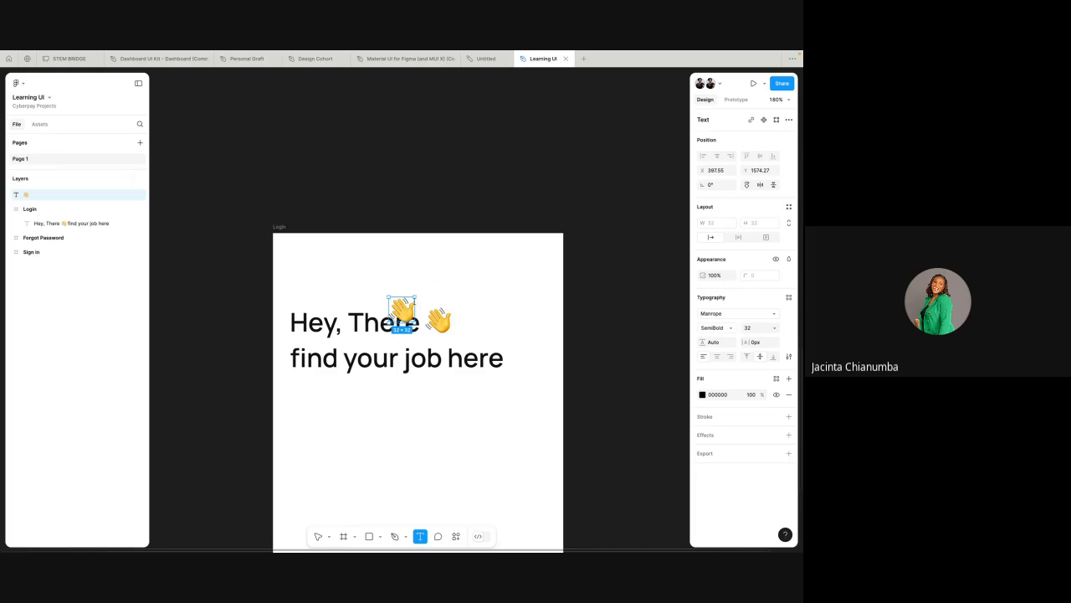
pyautogui.press('v')
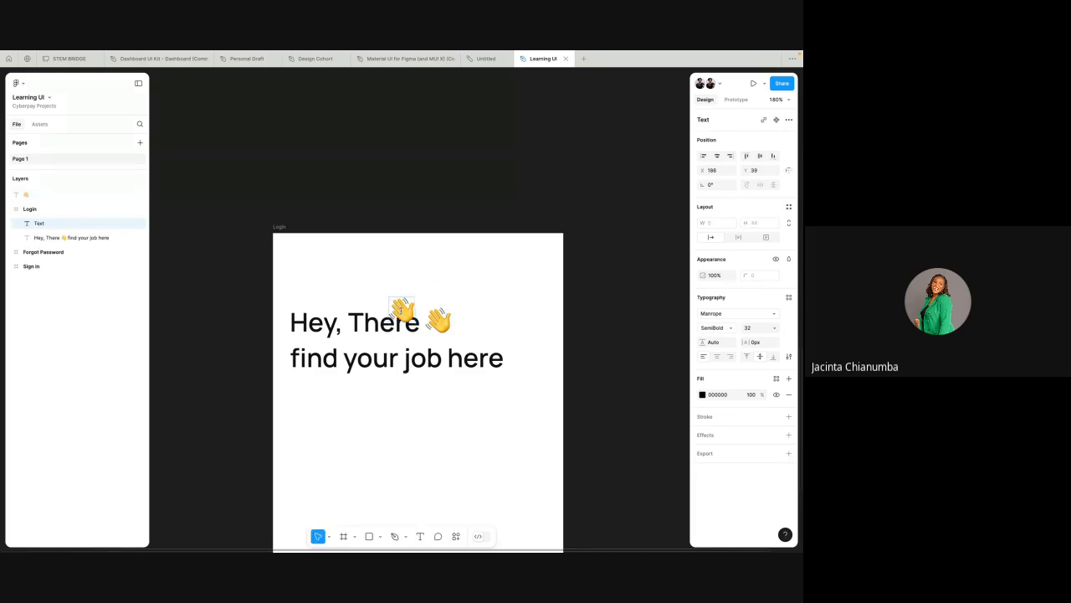
pyautogui.moveTo(404, 310); pyautogui.dragTo(480, 316)
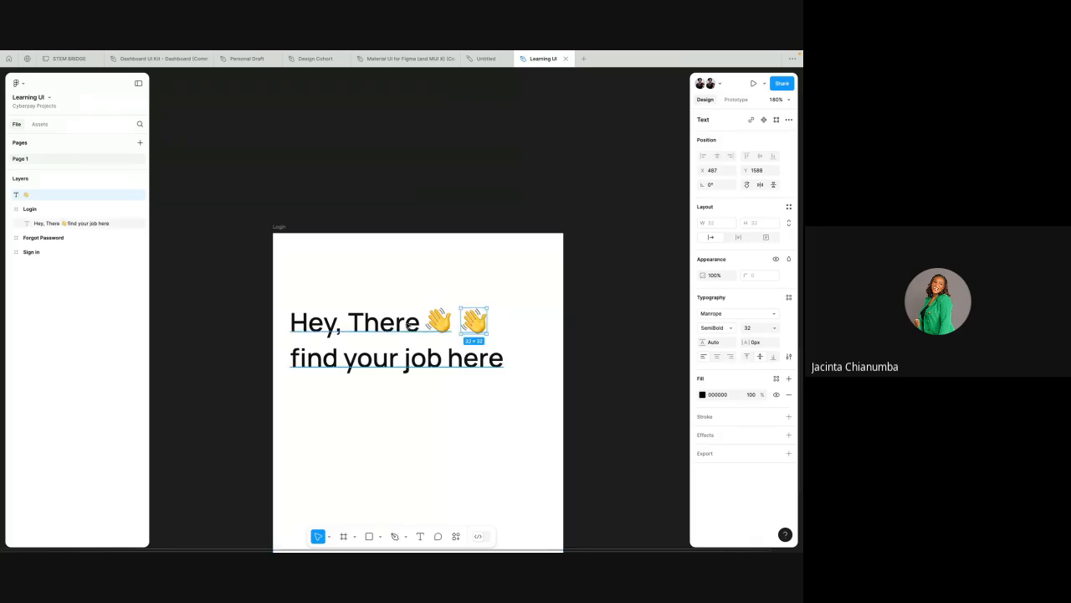
# Step: Move the pasted emoji out of the frame, just past its top-right corner
pyautogui.click(400, 325)
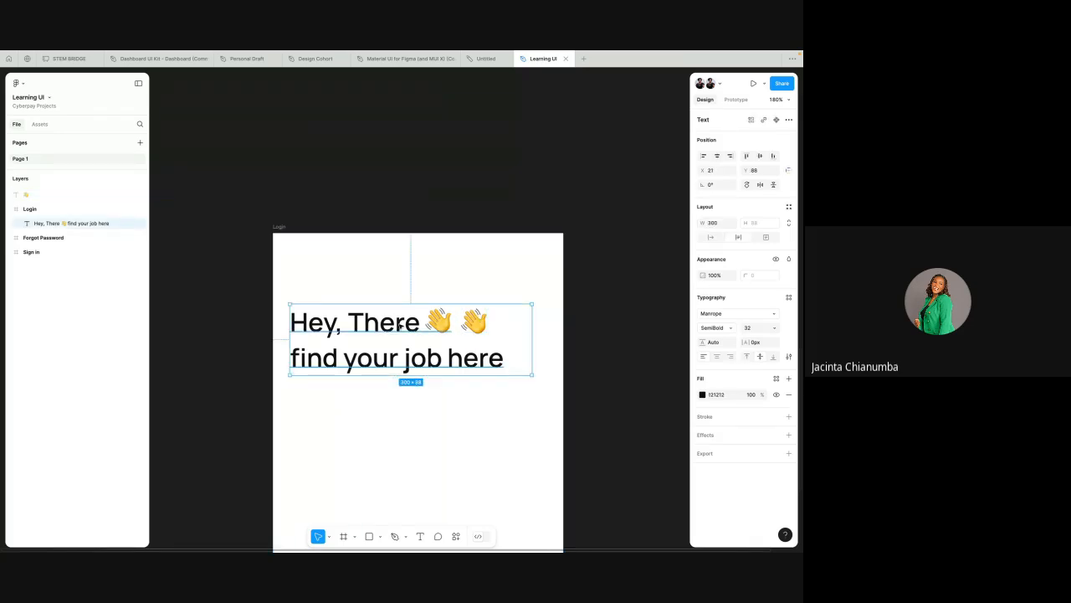
pyautogui.click(705, 315)
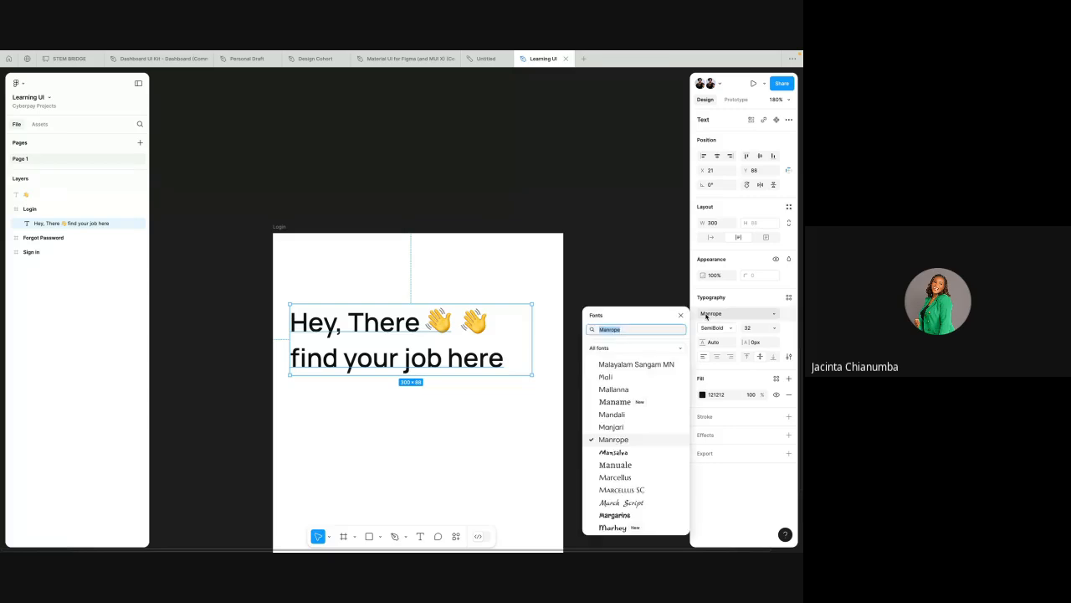
pyautogui.click(633, 277)
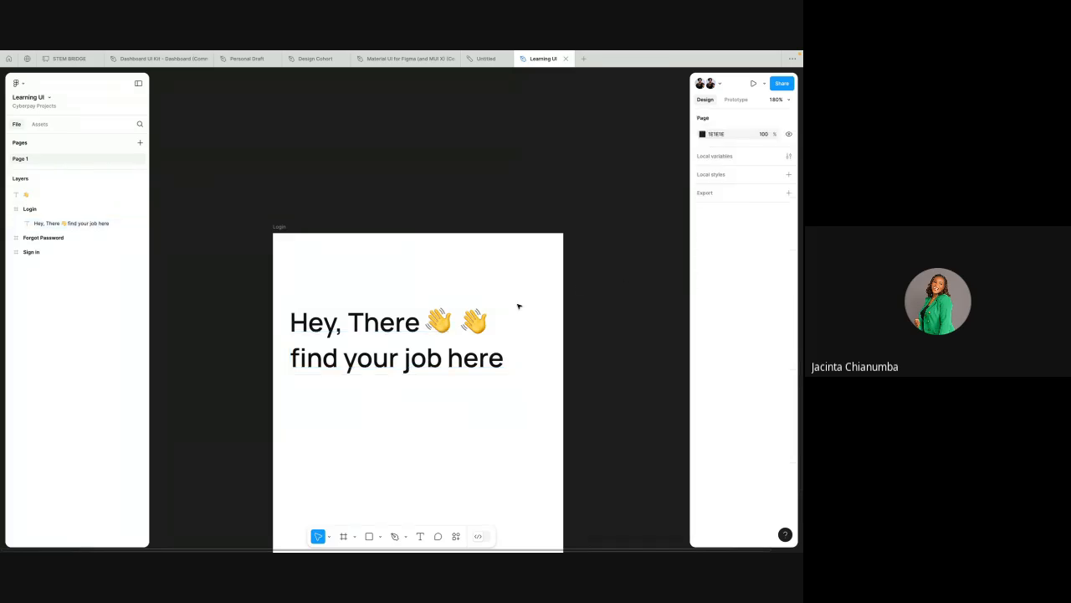
pyautogui.click(475, 322)
pyautogui.click(476, 322)
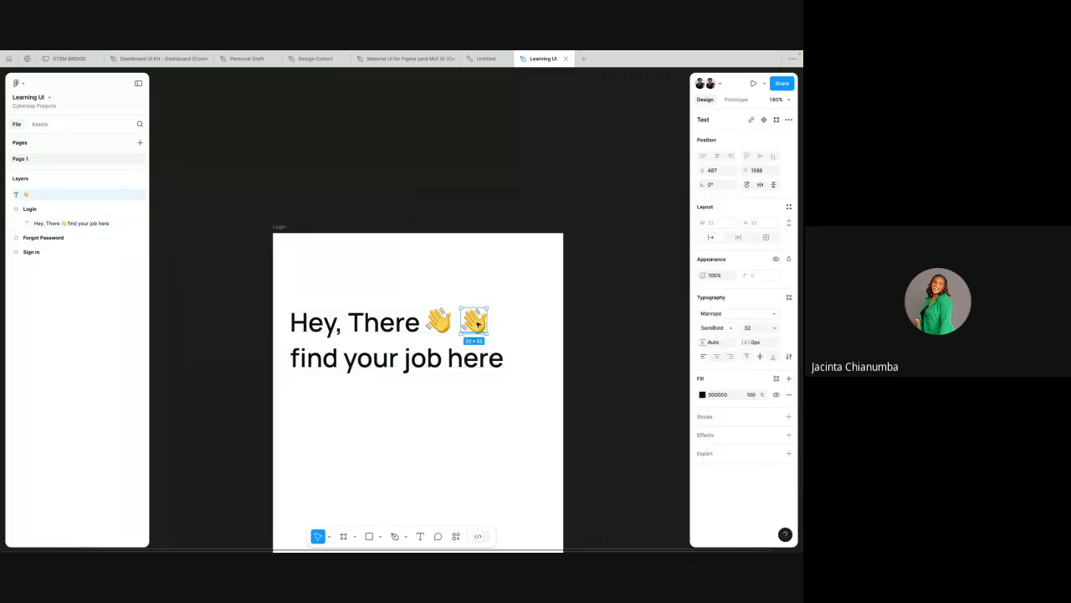
pyautogui.moveTo(477, 324); pyautogui.dragTo(619, 245)
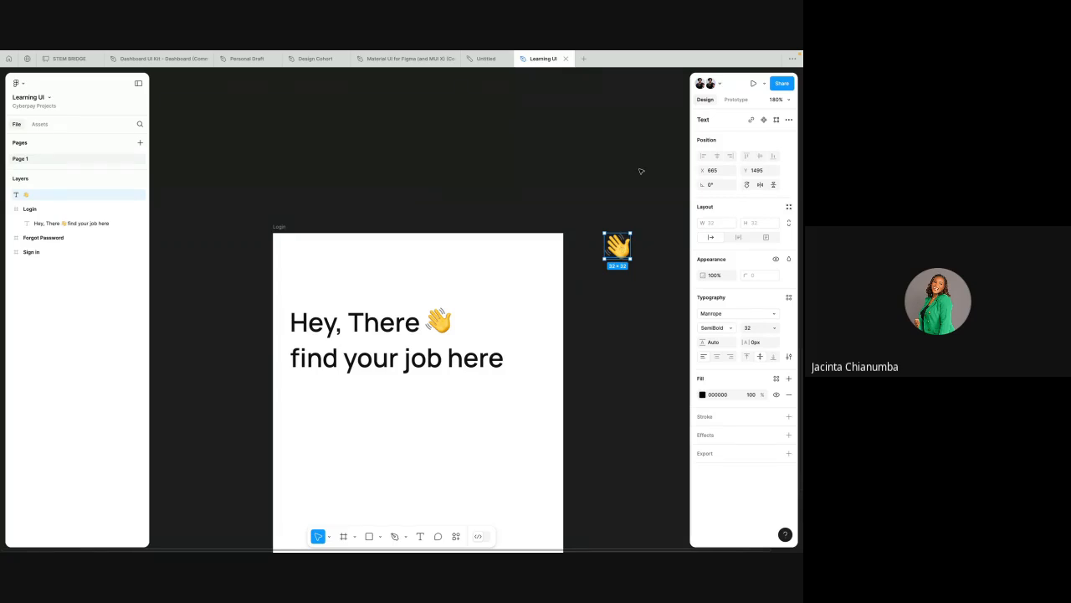
# Step: Duplicate the heading and move the copy outside the Login frame, to its right
pyautogui.click(425, 328)
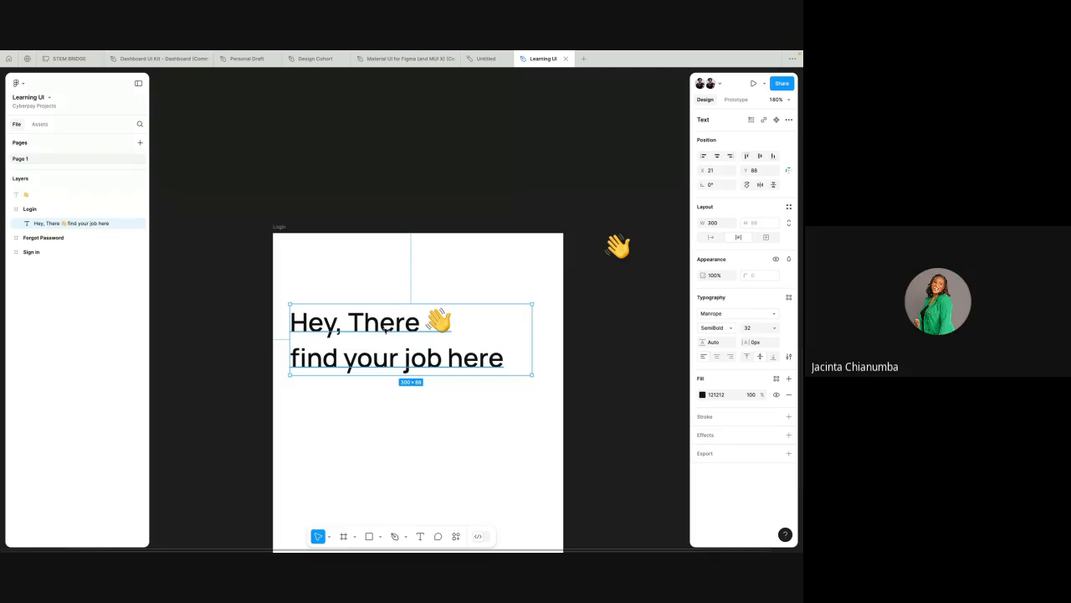
pyautogui.hotkey('ctrl', 'd')
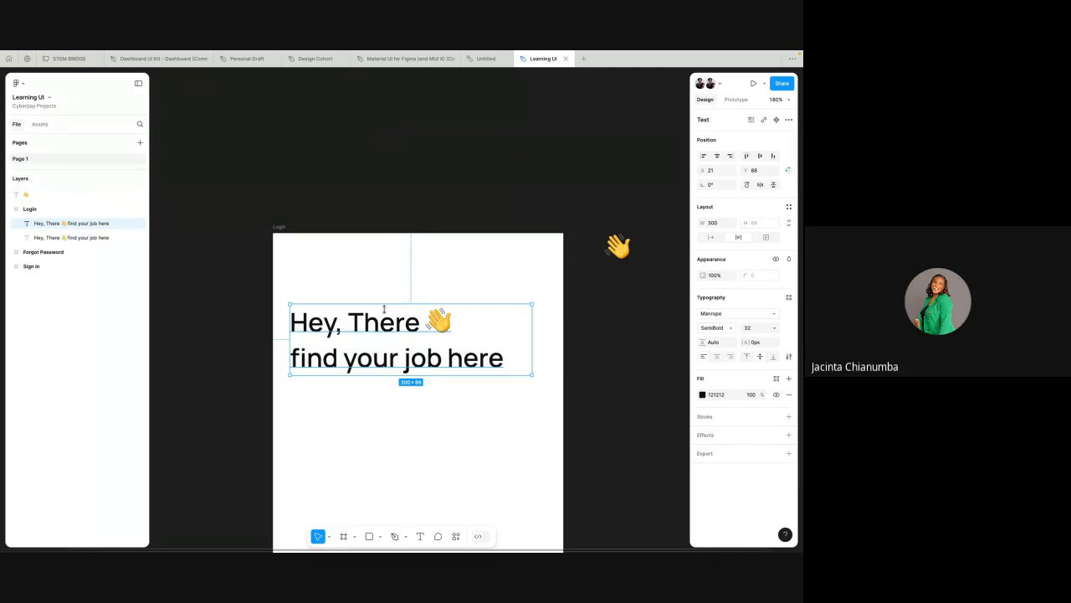
pyautogui.moveTo(384, 308); pyautogui.dragTo(638, 308)
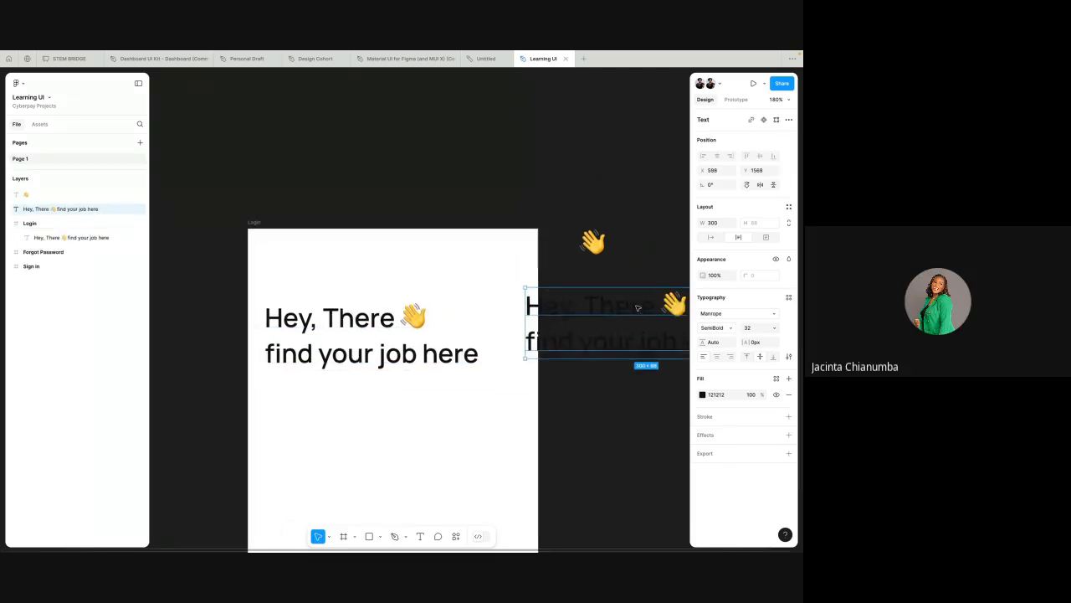
pyautogui.hscroll(2, 637, 308)
pyautogui.moveTo(530, 290); pyautogui.dragTo(562, 291)
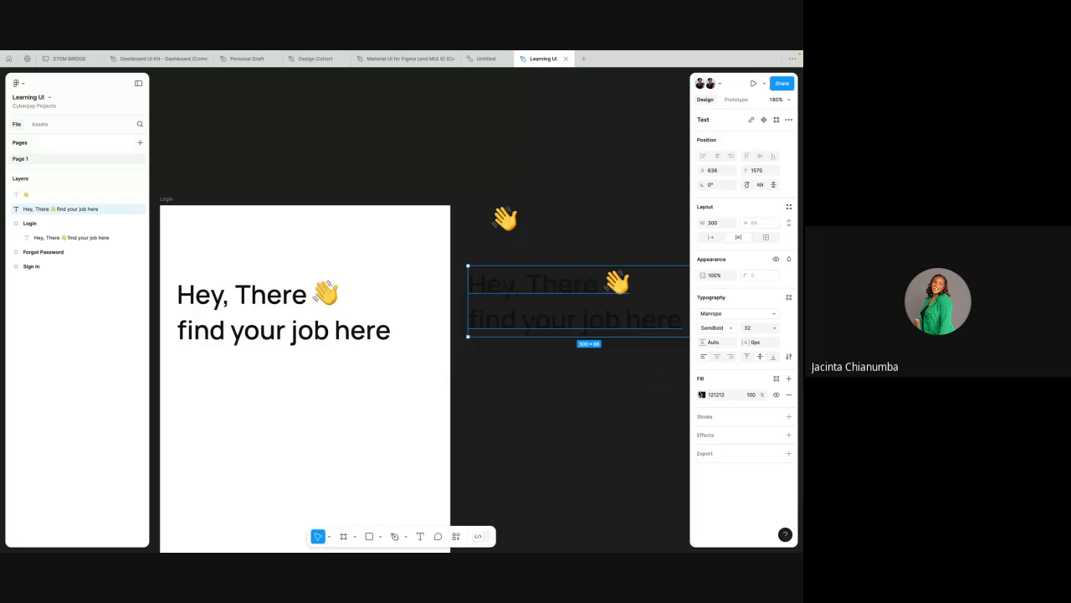
# Step: Change the duplicate heading's fill color to white (F)
pyautogui.click(715, 397)
pyautogui.write('f')
pyautogui.click(586, 390)
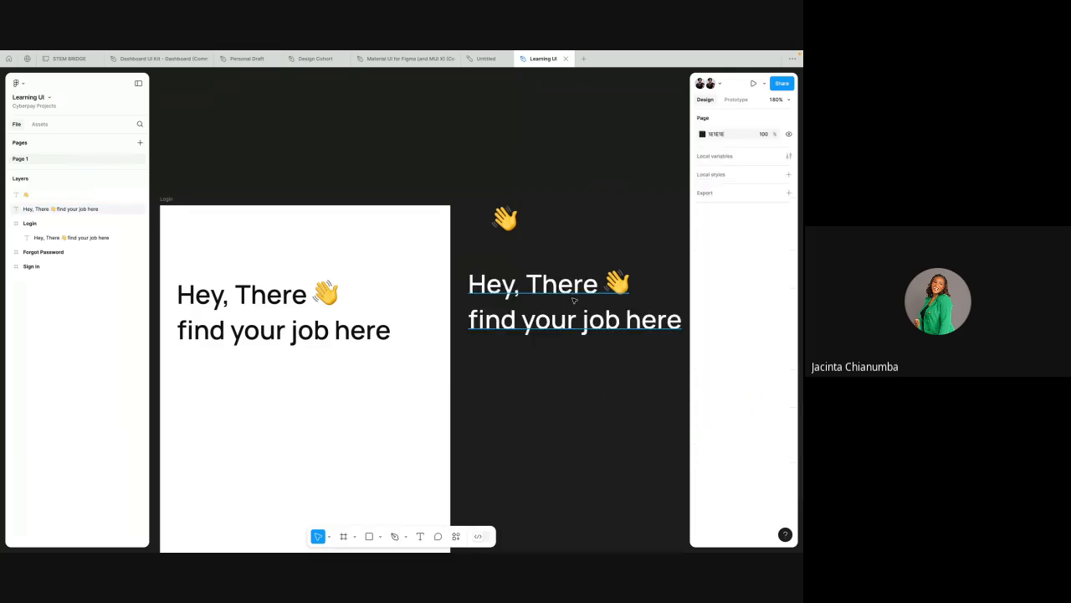
# Step: Replace the white duplicate heading's text with "Manrope"
pyautogui.doubleClick(575, 294)
pyautogui.write('Manrope')
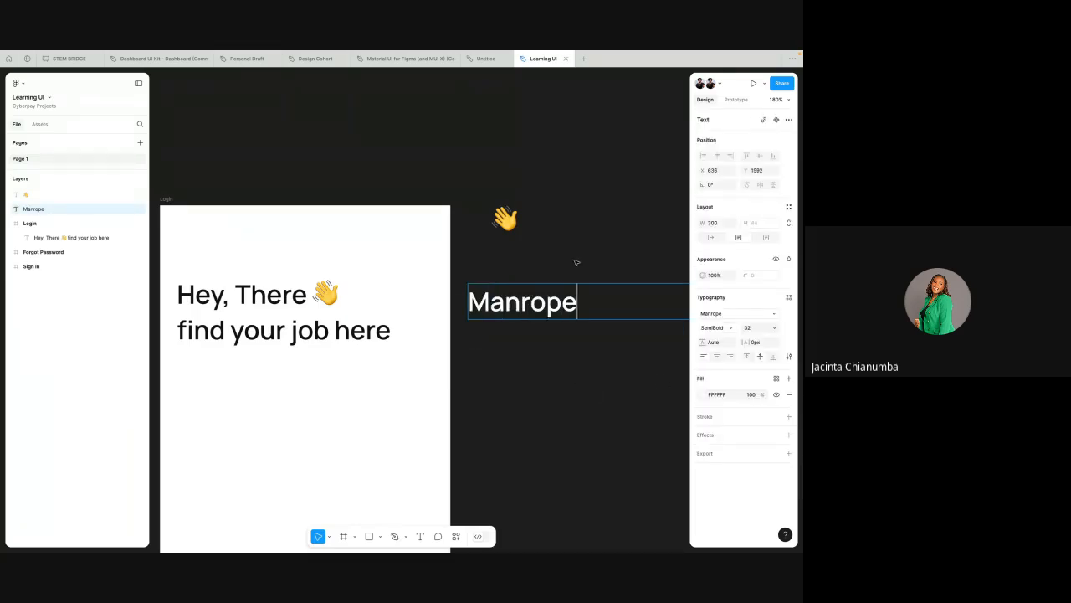
pyautogui.press('Escape')
pyautogui.press('Escape')
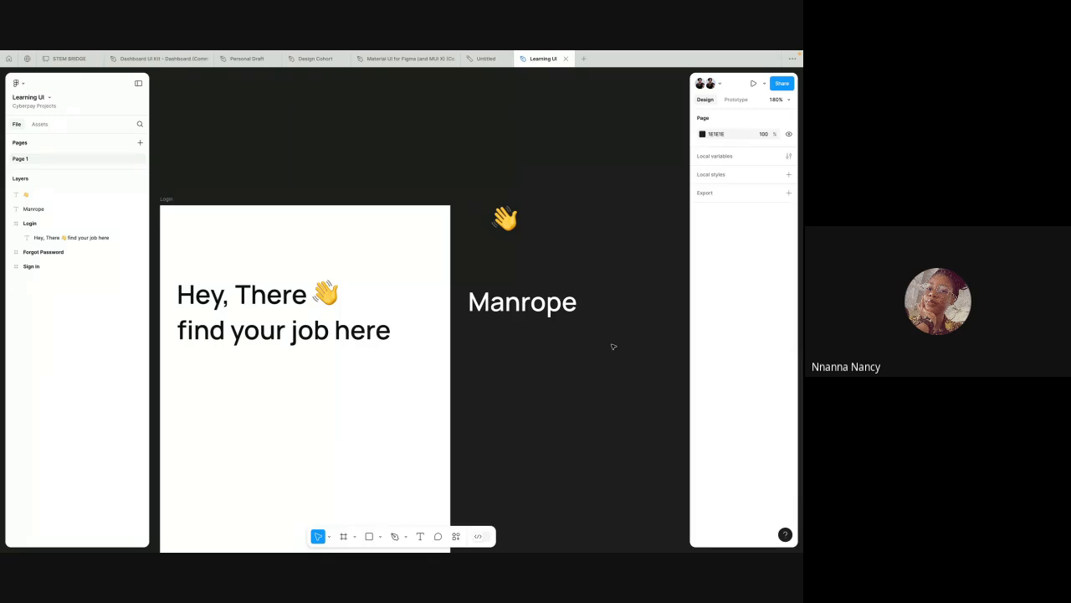
# Step: Add a new text reading "En" below the heading in the Login frame and align it with the heading's left edge
pyautogui.hscroll(-3, 612, 347)
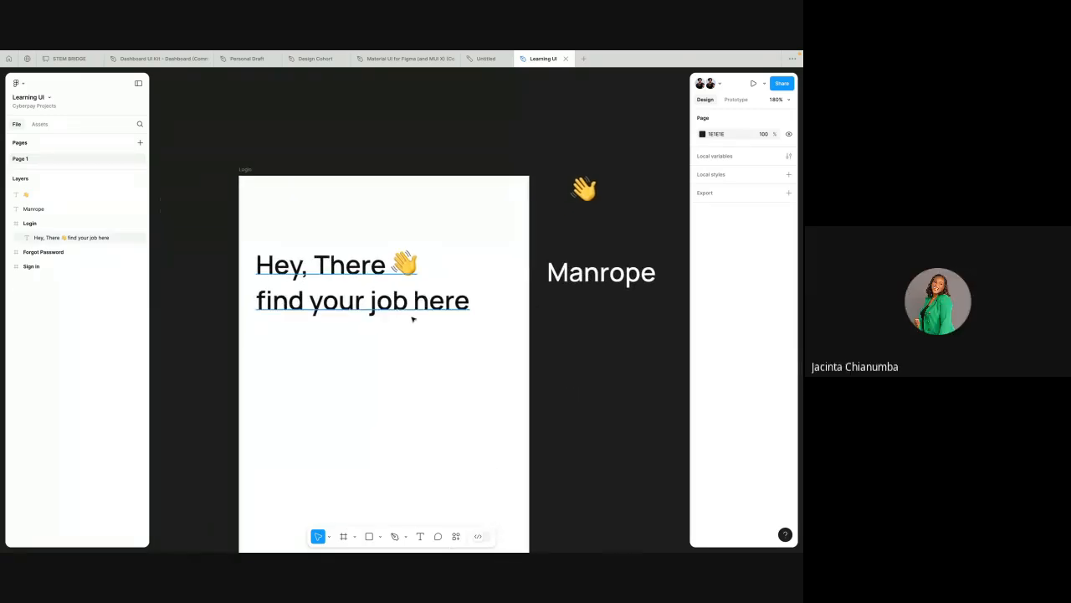
pyautogui.click(351, 289)
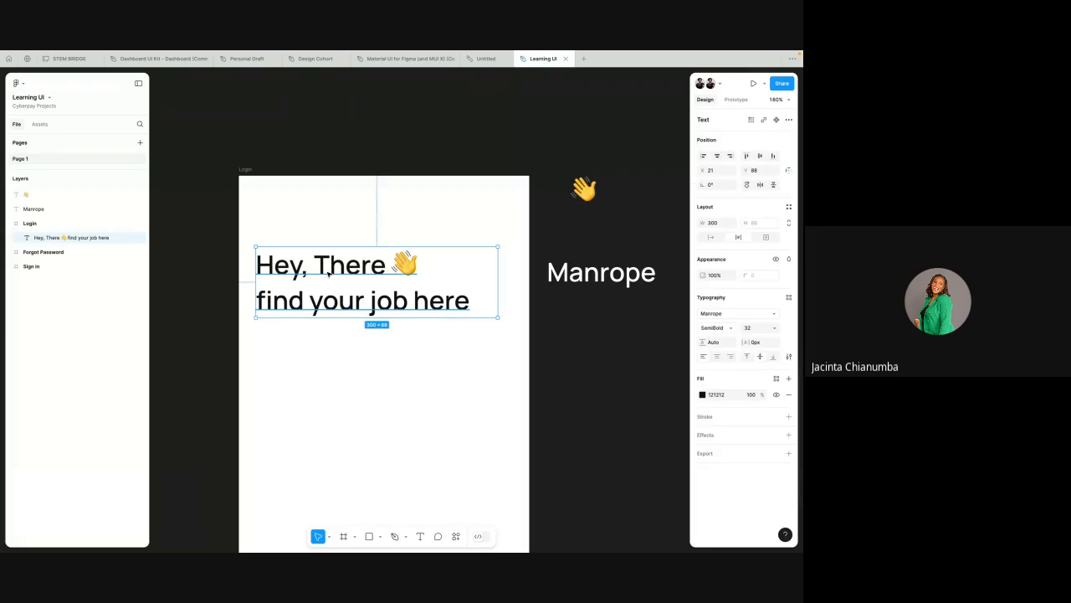
pyautogui.press('Return')
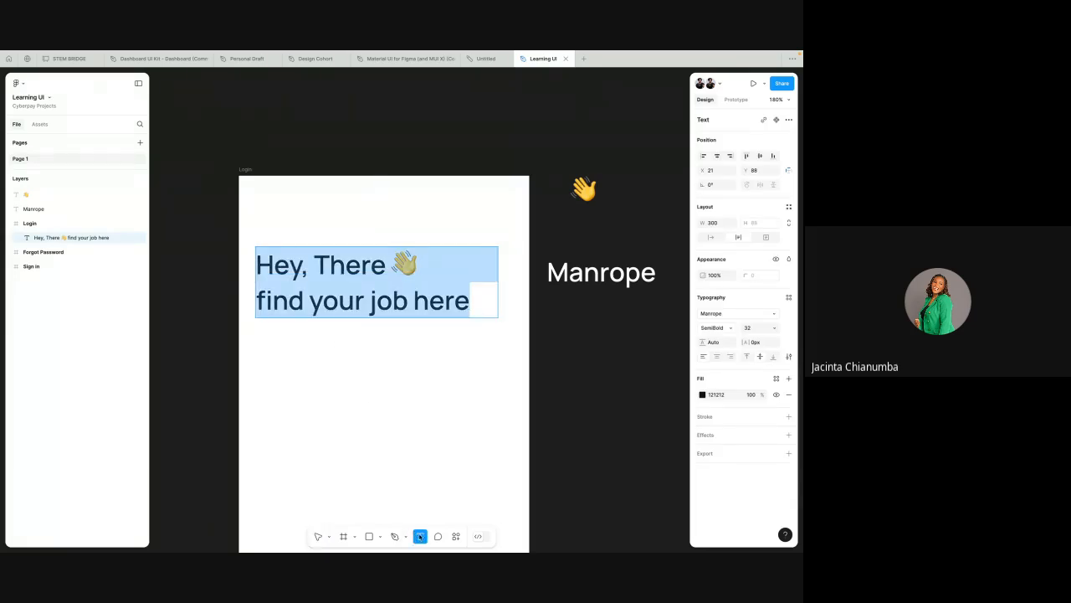
pyautogui.click(272, 358)
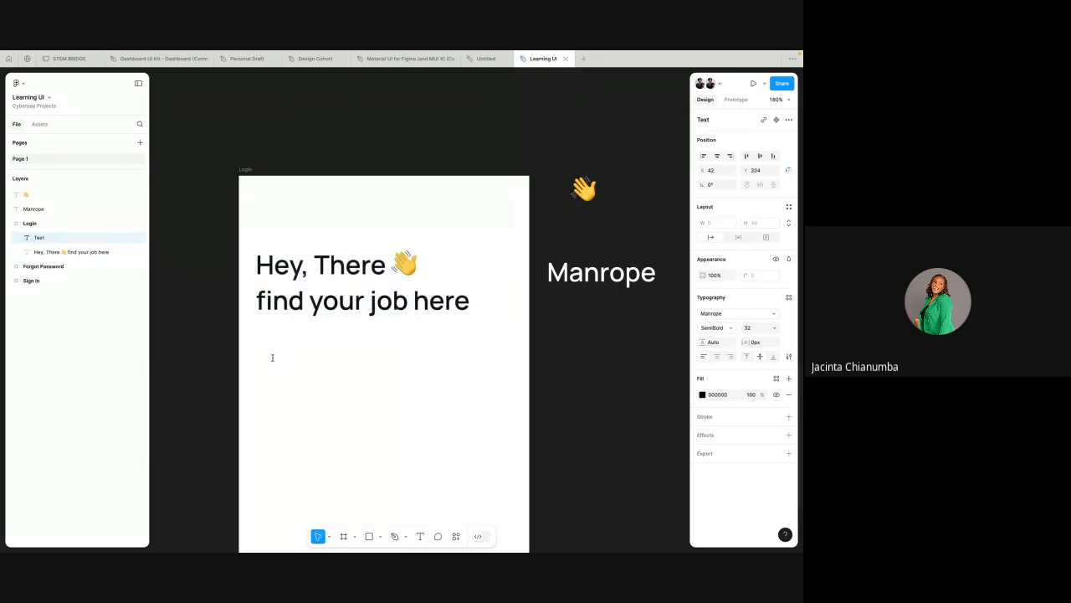
pyautogui.write('En')
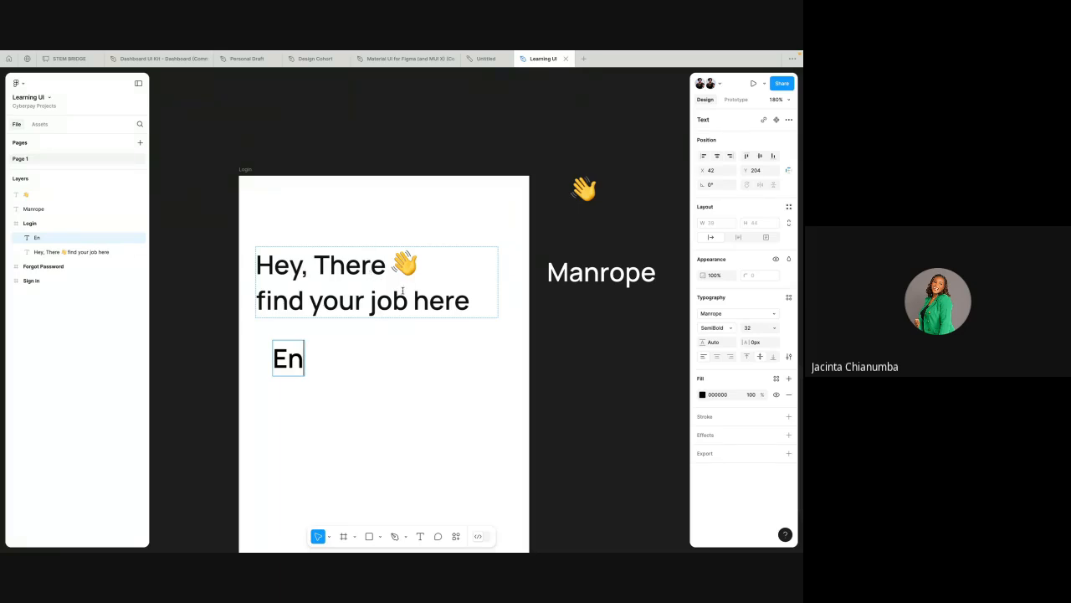
pyautogui.press('Escape')
pyautogui.moveTo(291, 356); pyautogui.dragTo(276, 357)
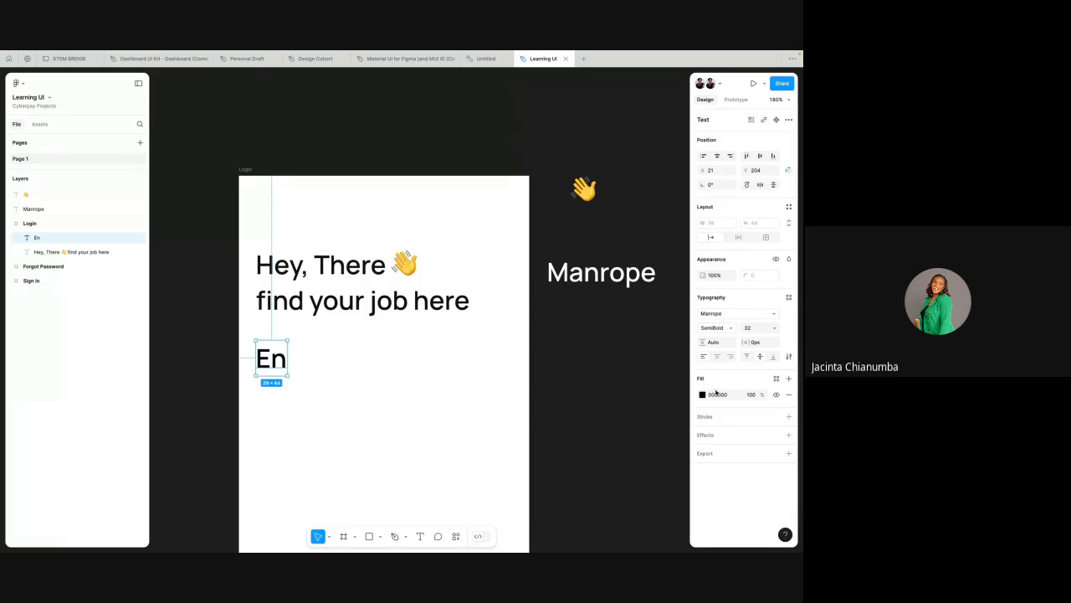
# Step: Set the "En" text's font size to 12 and raise it by three steps
pyautogui.click(750, 328)
pyautogui.write('12')
pyautogui.press('Return')
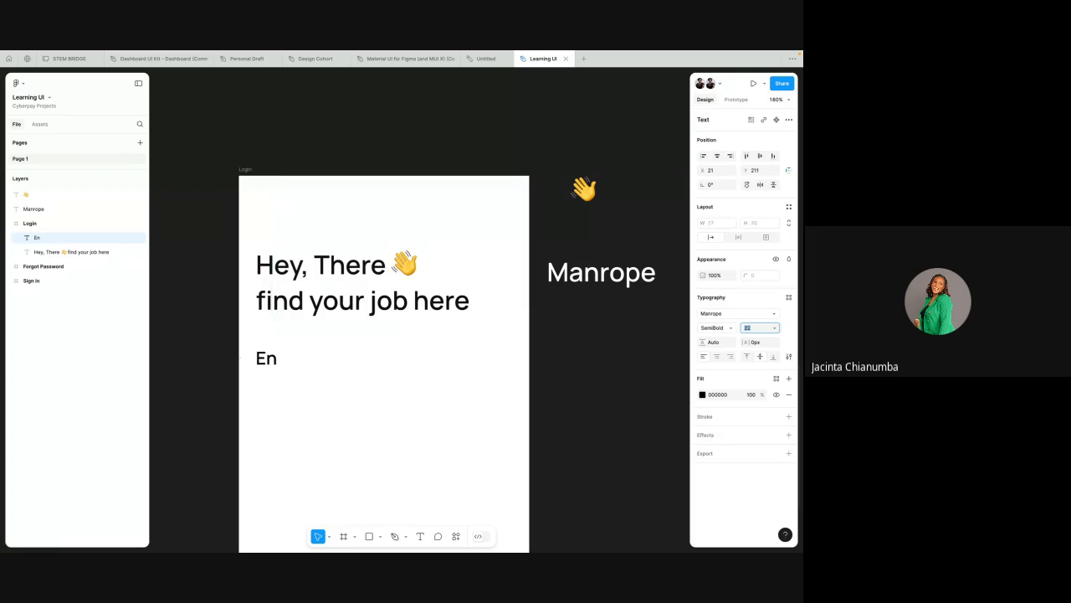
pyautogui.press('Up')
pyautogui.press('Up')
pyautogui.press('Up')
# Step: Open the font weight options for the "En" text
pyautogui.click(716, 328)
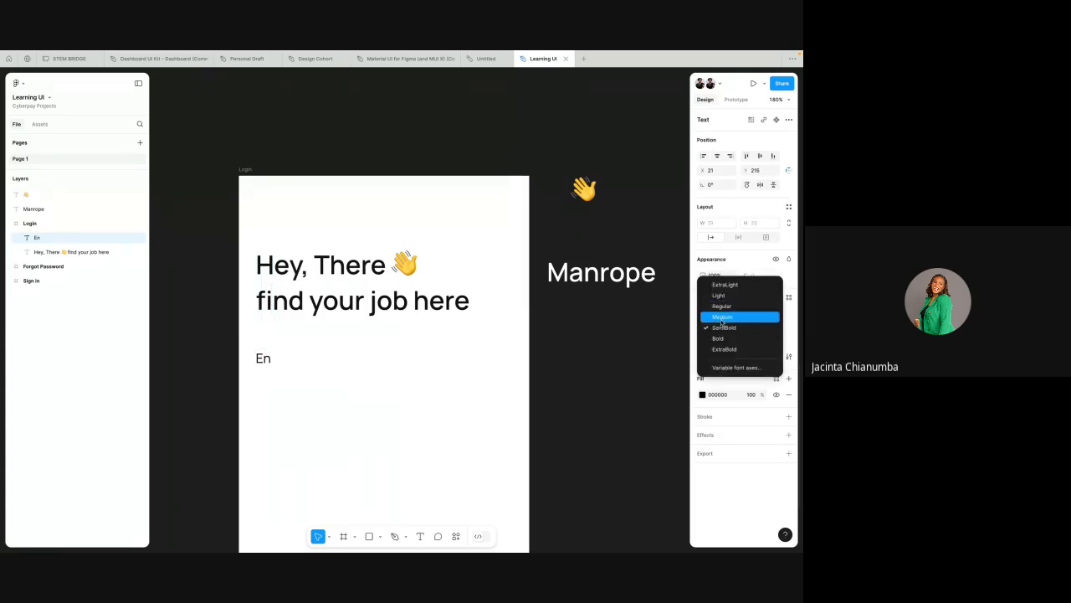
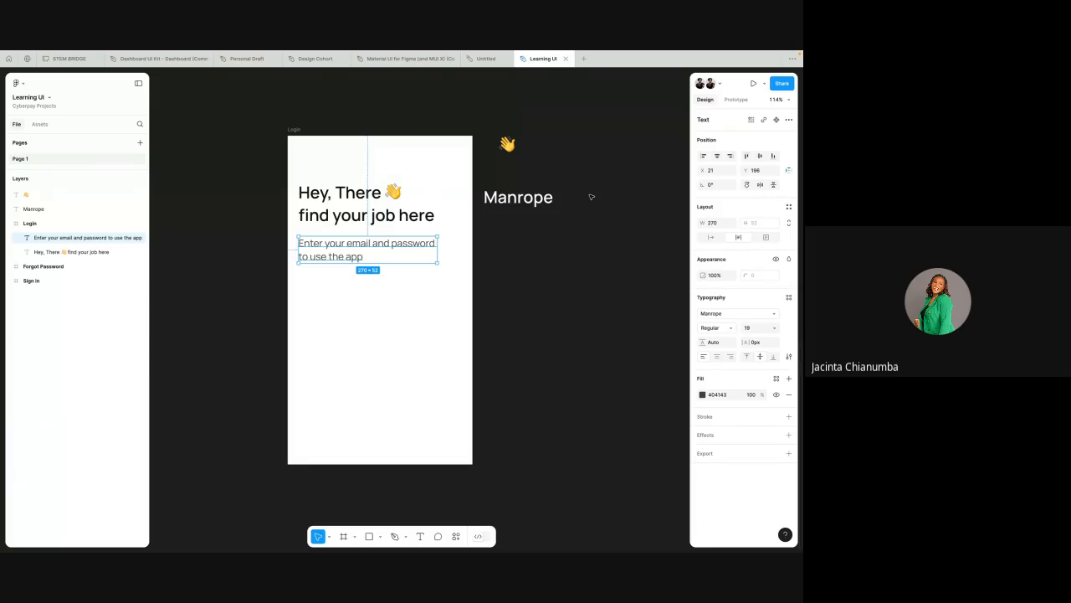
pyautogui.scroll(8, 535, 287)
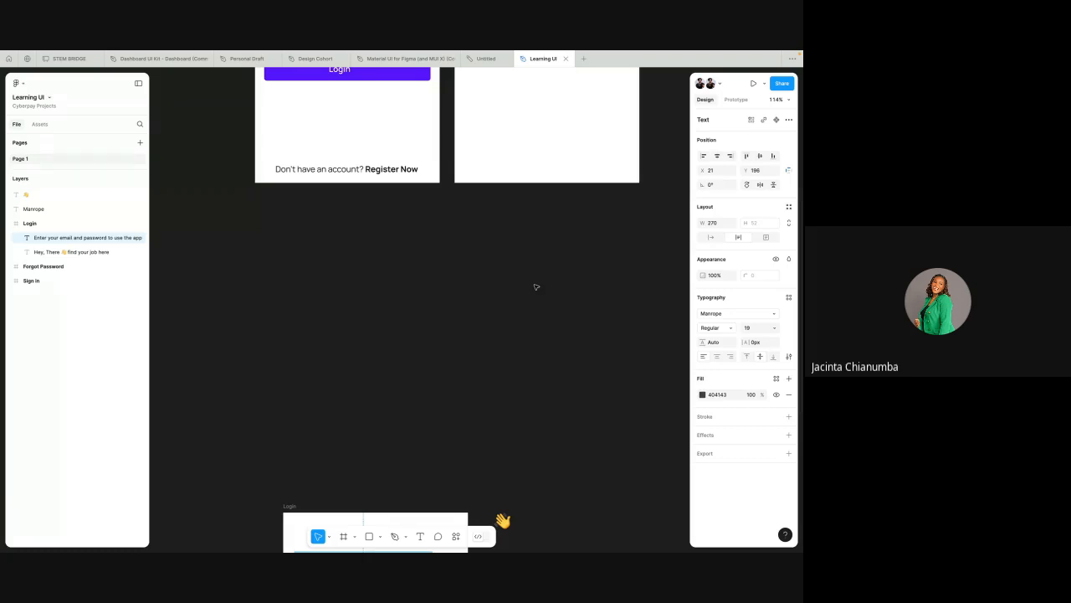
pyautogui.scroll(6, 495, 292)
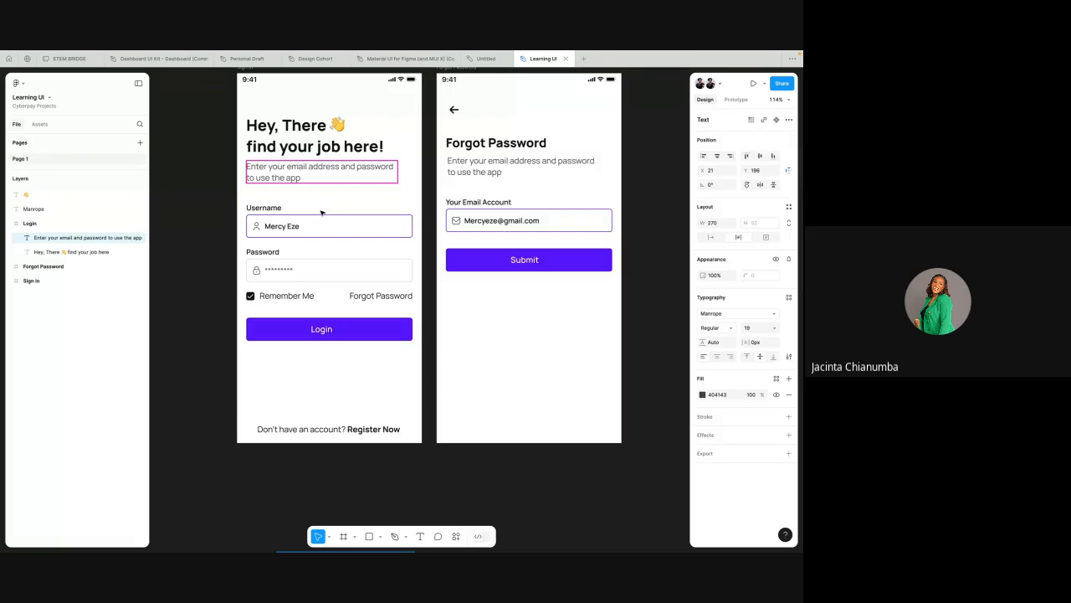
pyautogui.scroll(-10, 369, 225)
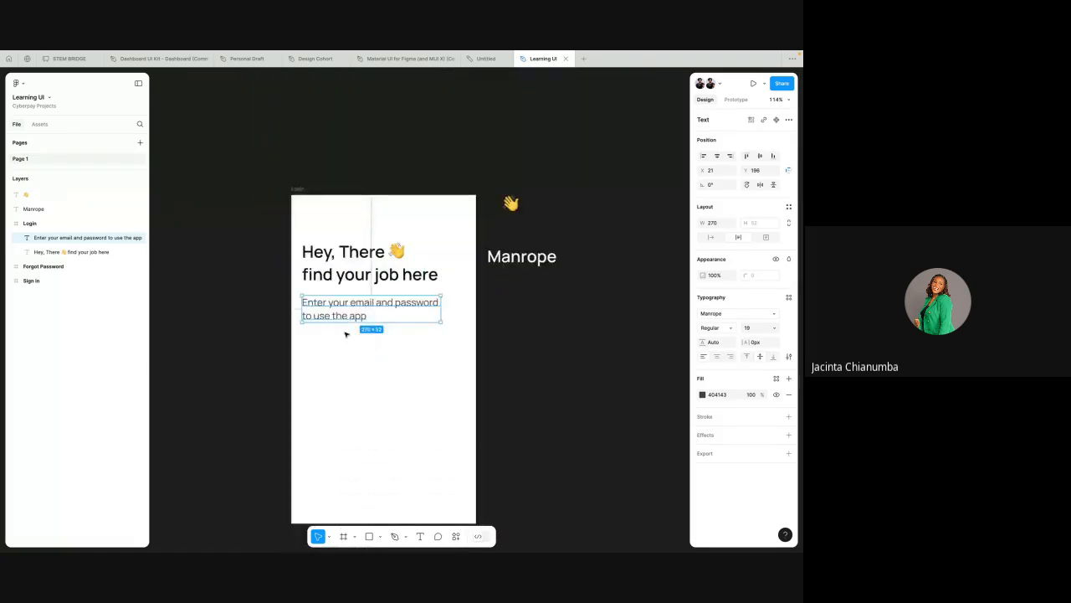
pyautogui.click(344, 334)
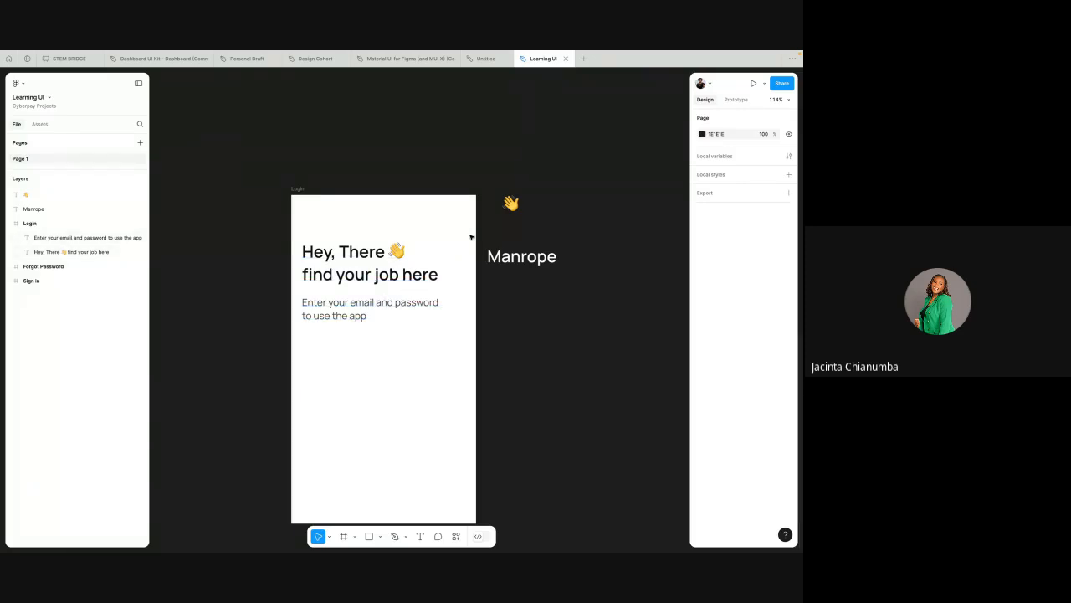
pyautogui.hotkey('ctrl', 'Left')
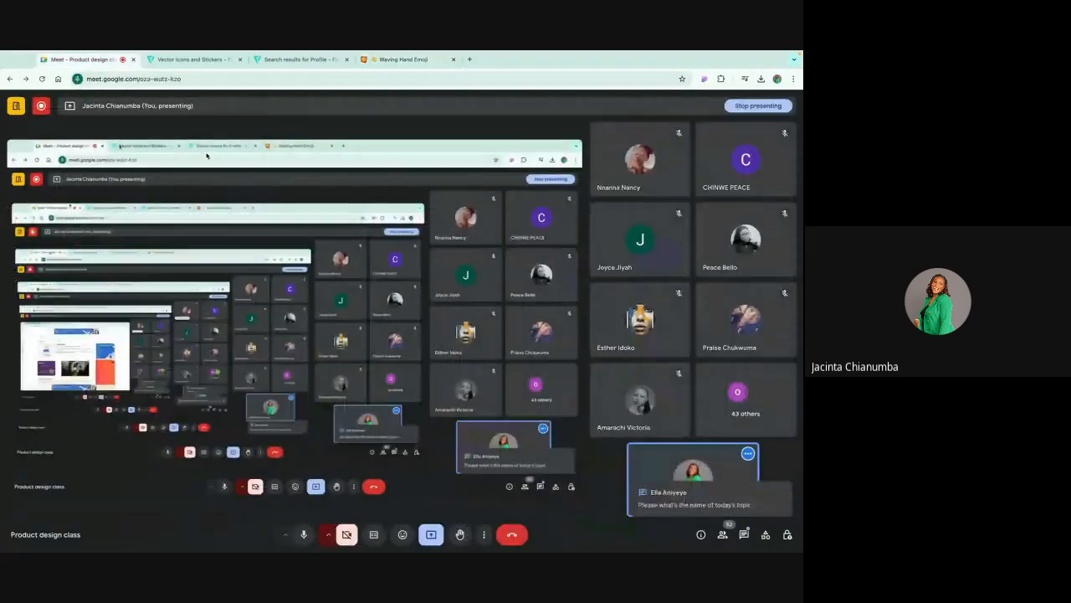
pyautogui.click(79, 60)
pyautogui.hotkey('ctrl', 'Right')
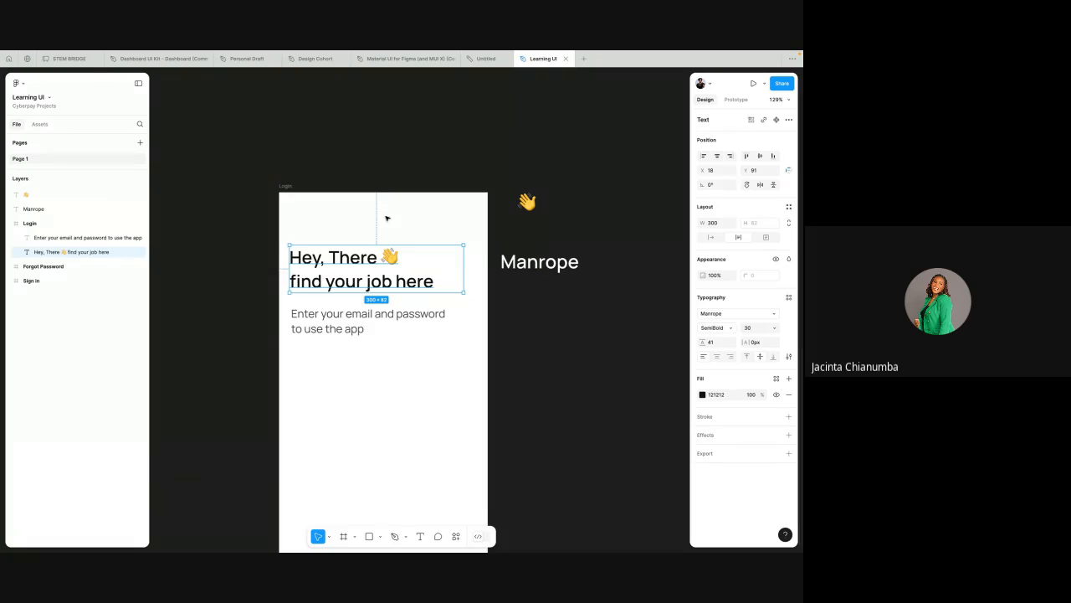
# Step: Nudge the subtitle text three steps left to line it up with the heading's left edge
pyautogui.press('alt')
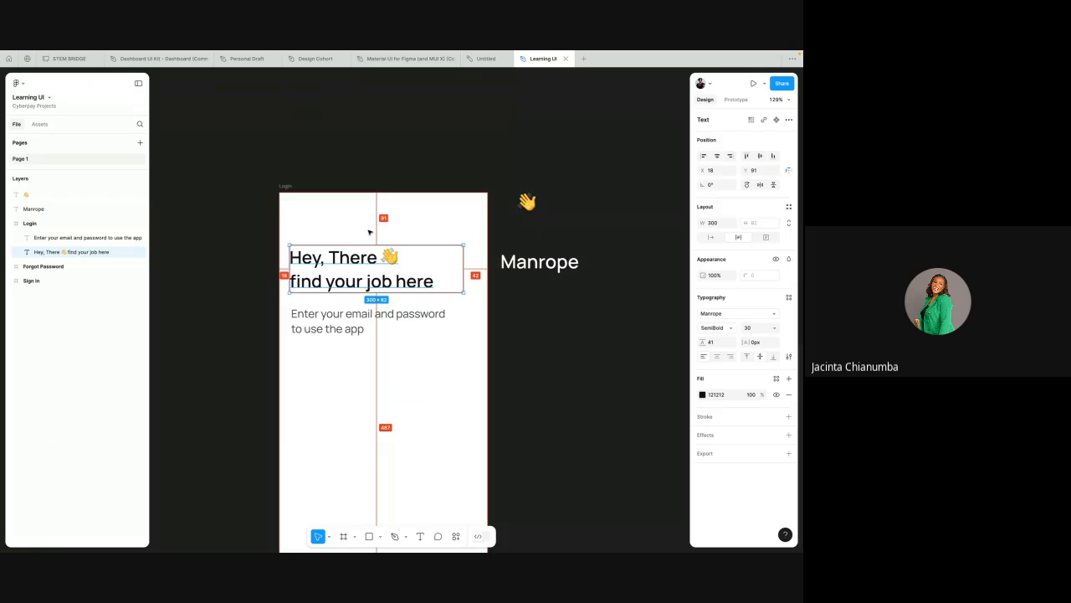
pyautogui.scroll(3, 370, 232)
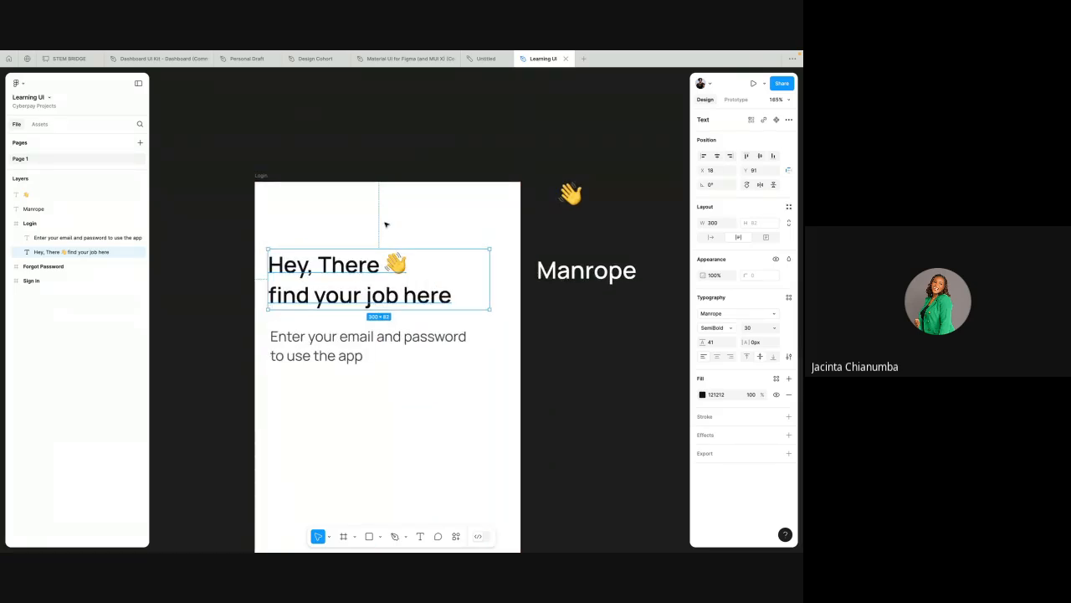
pyautogui.press('alt')
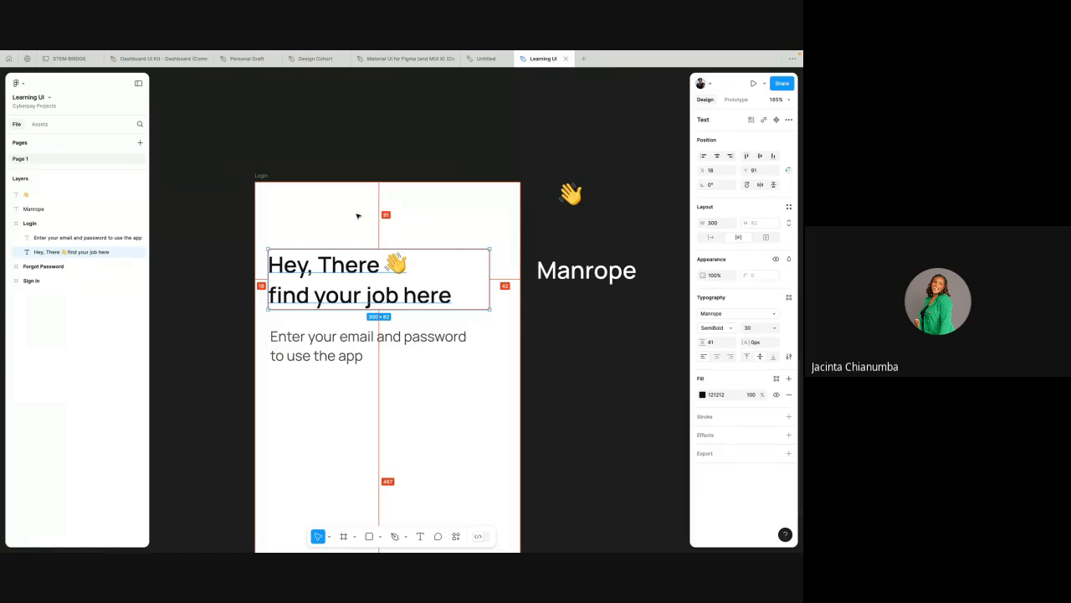
pyautogui.click(313, 335)
pyautogui.press('Left')
pyautogui.press('Left')
pyautogui.press('Left')
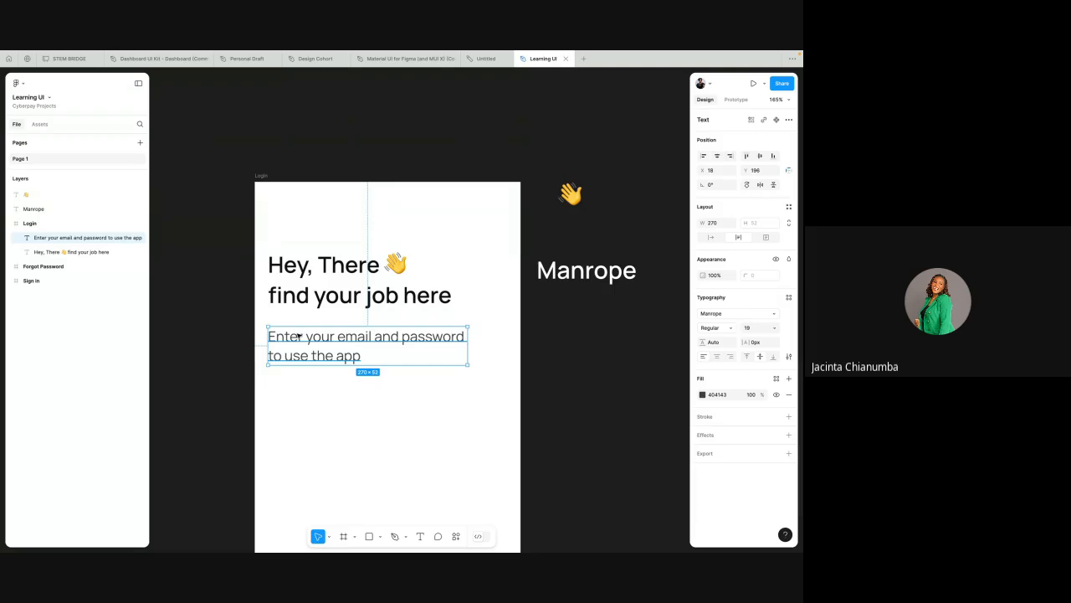
# Step: Try the left, horizontal-centre and right alignments on the subtitle and heading selected together
pyautogui.moveTo(297, 335); pyautogui.dragTo(328, 332)
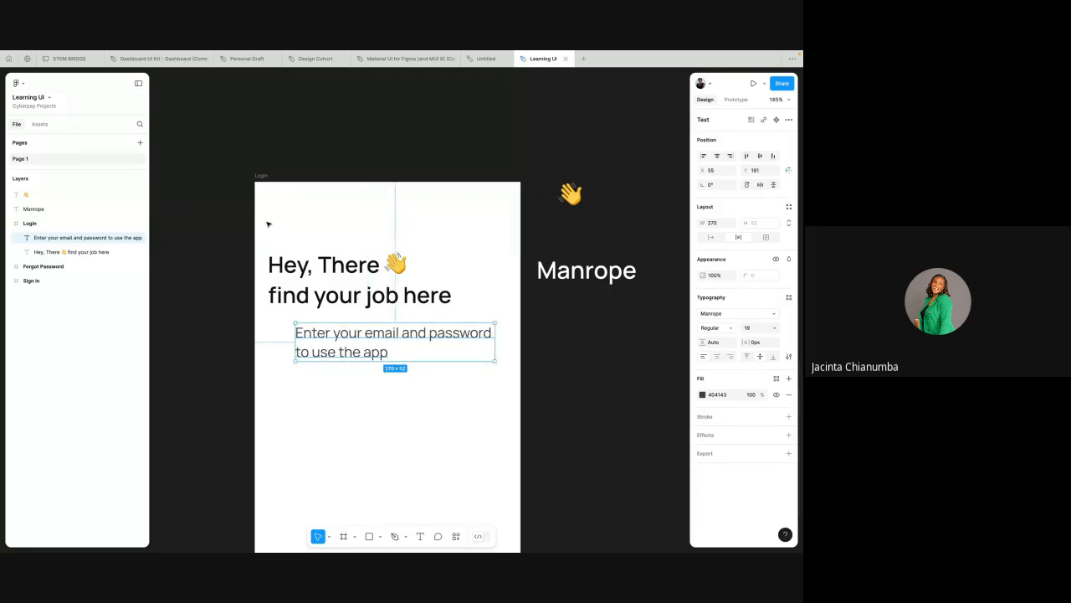
pyautogui.moveTo(268, 224); pyautogui.dragTo(449, 376)
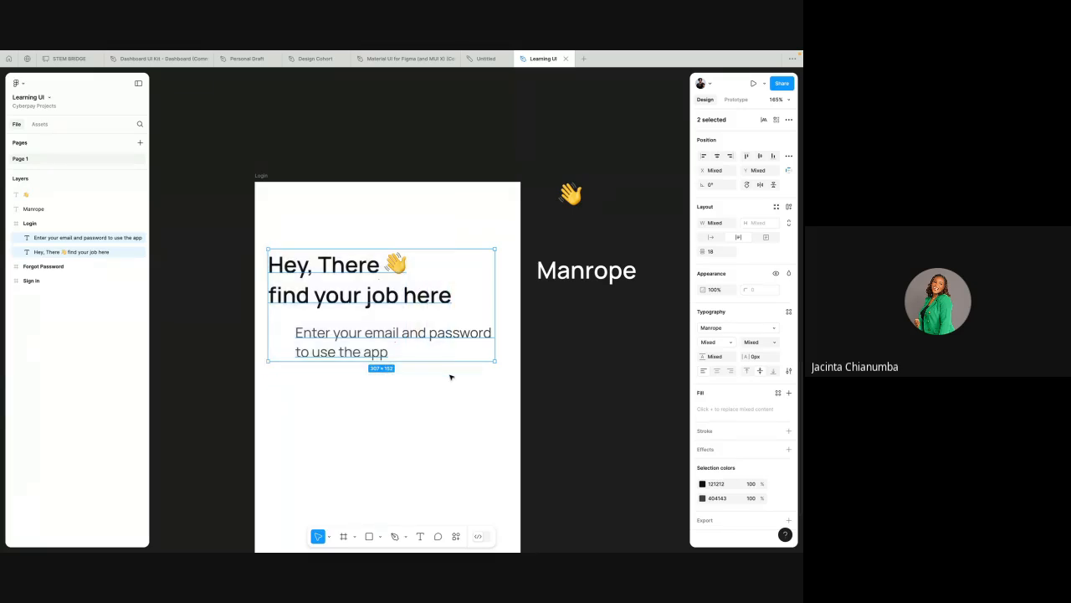
pyautogui.click(703, 156)
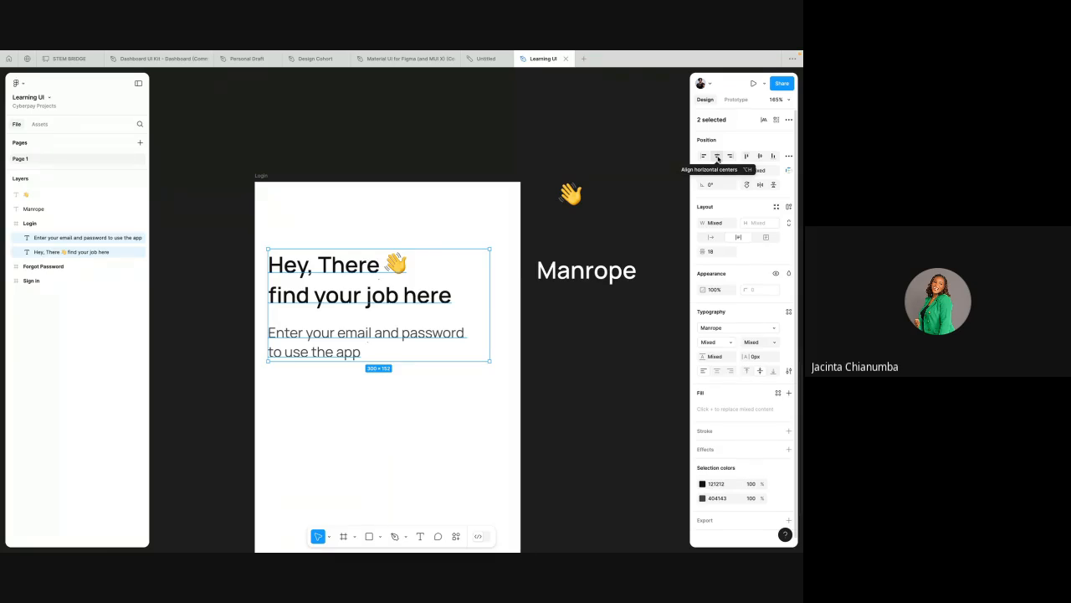
pyautogui.click(717, 157)
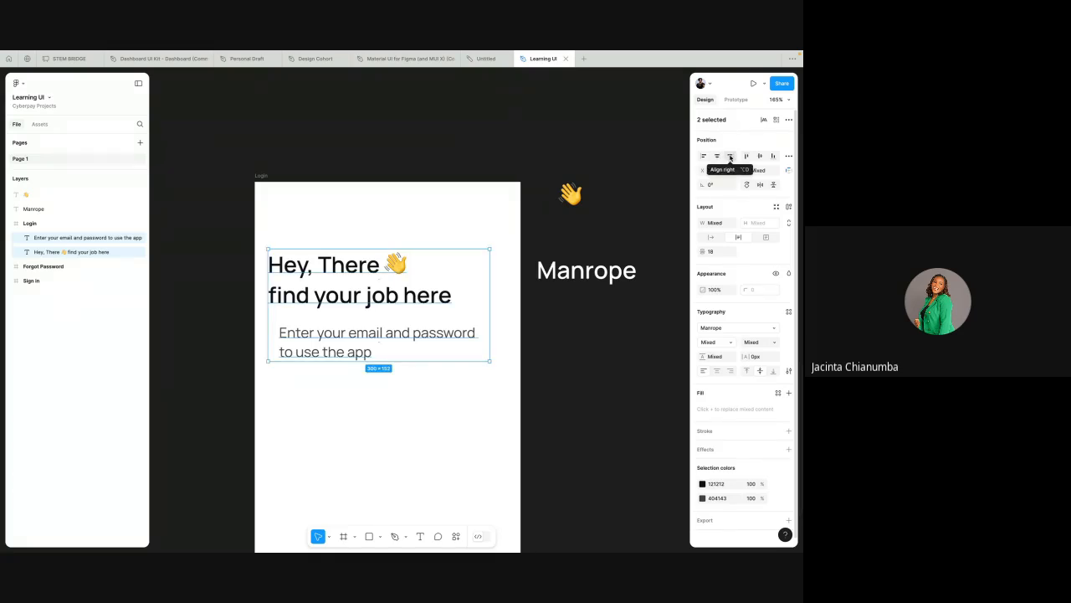
pyautogui.click(729, 158)
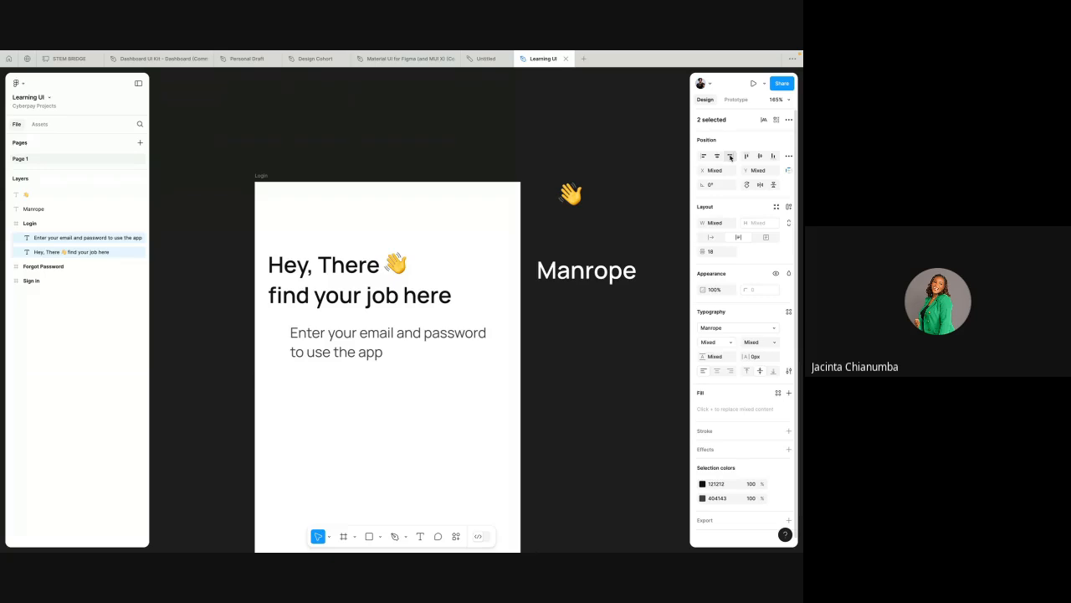
# Step: Try right, centre and left text alignment on the heading, ending with left alignment
pyautogui.click(403, 306)
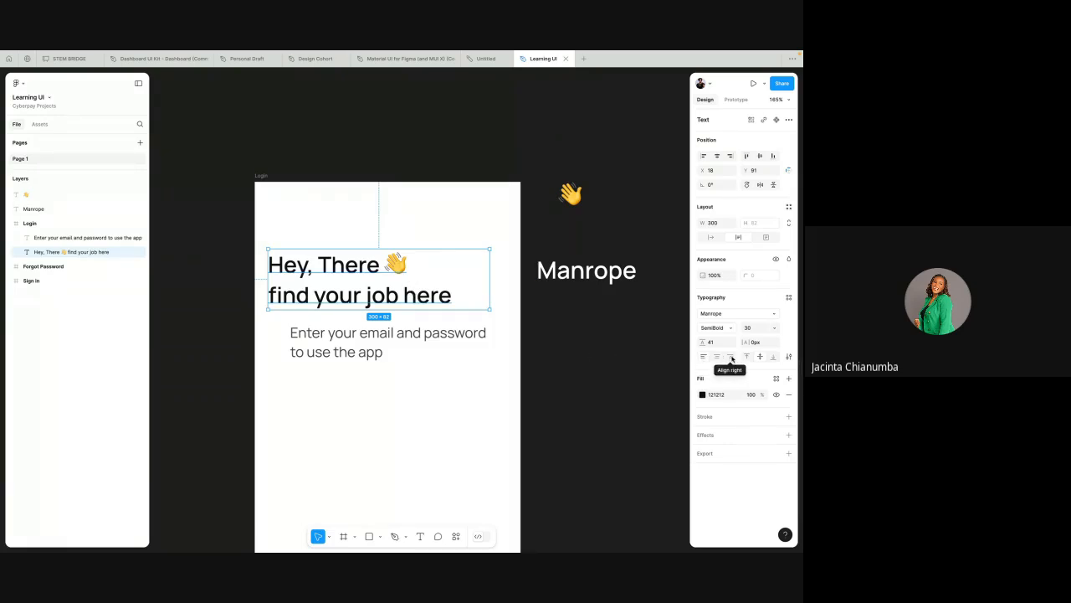
pyautogui.click(732, 358)
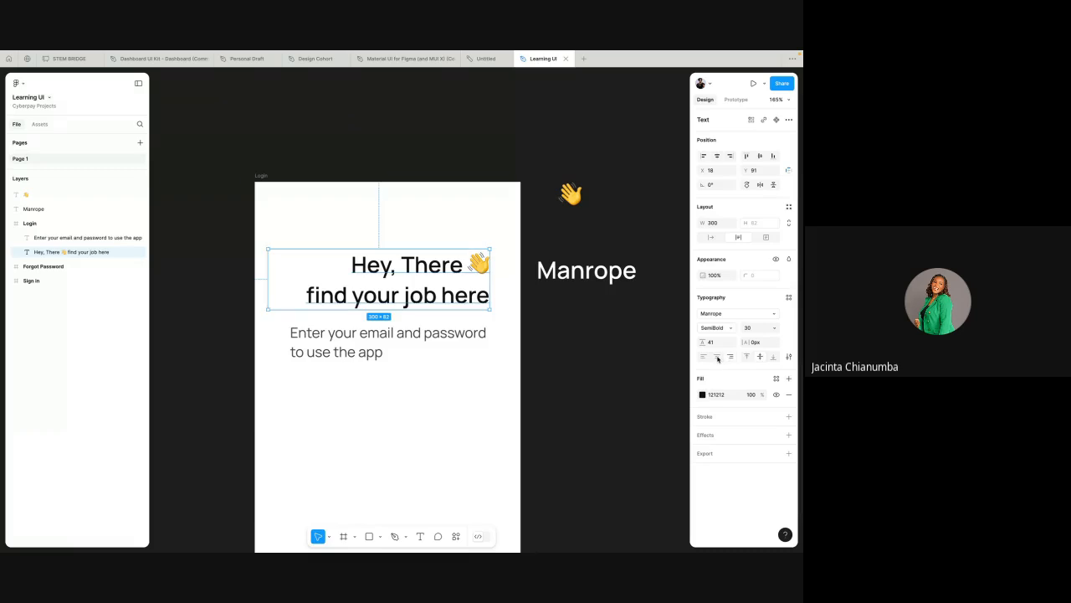
pyautogui.click(717, 358)
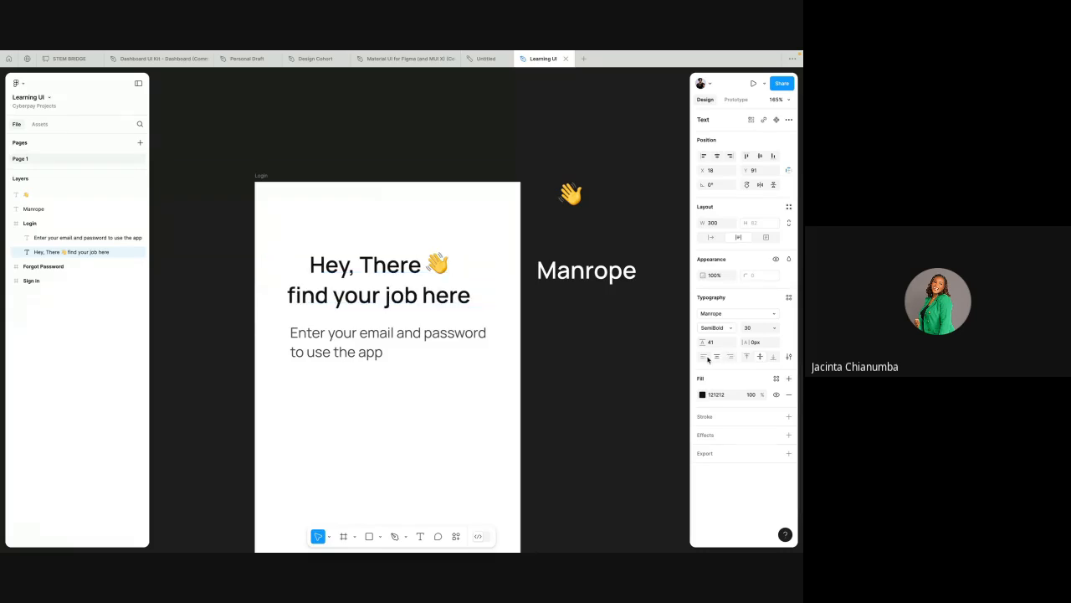
pyautogui.click(703, 357)
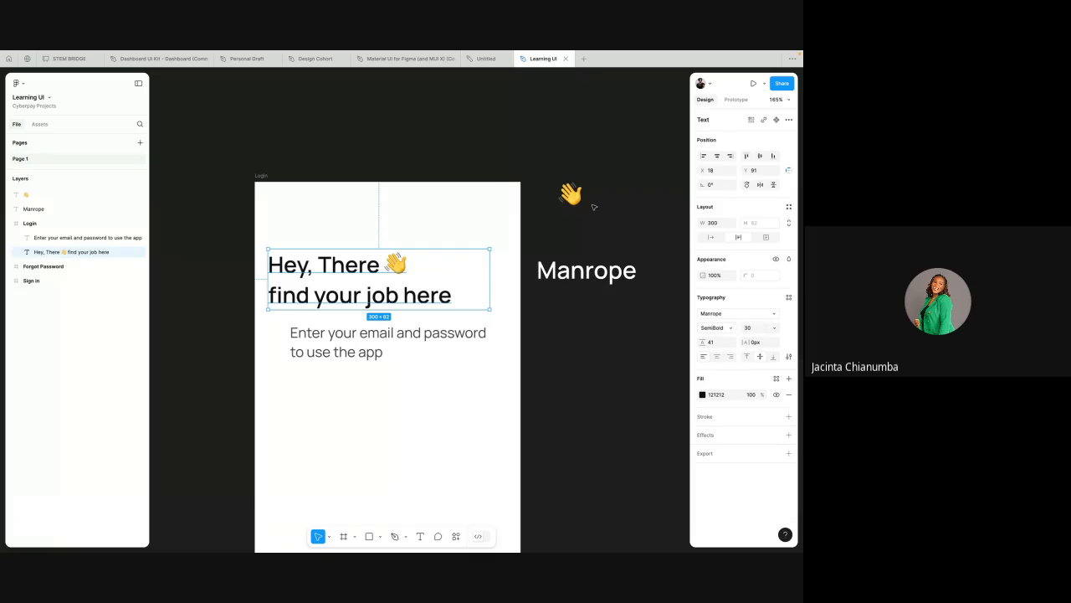
# Step: Align the subtitle's left edge with the heading by left-aligning both texts together
pyautogui.click(252, 243)
pyautogui.moveTo(266, 235); pyautogui.dragTo(387, 361)
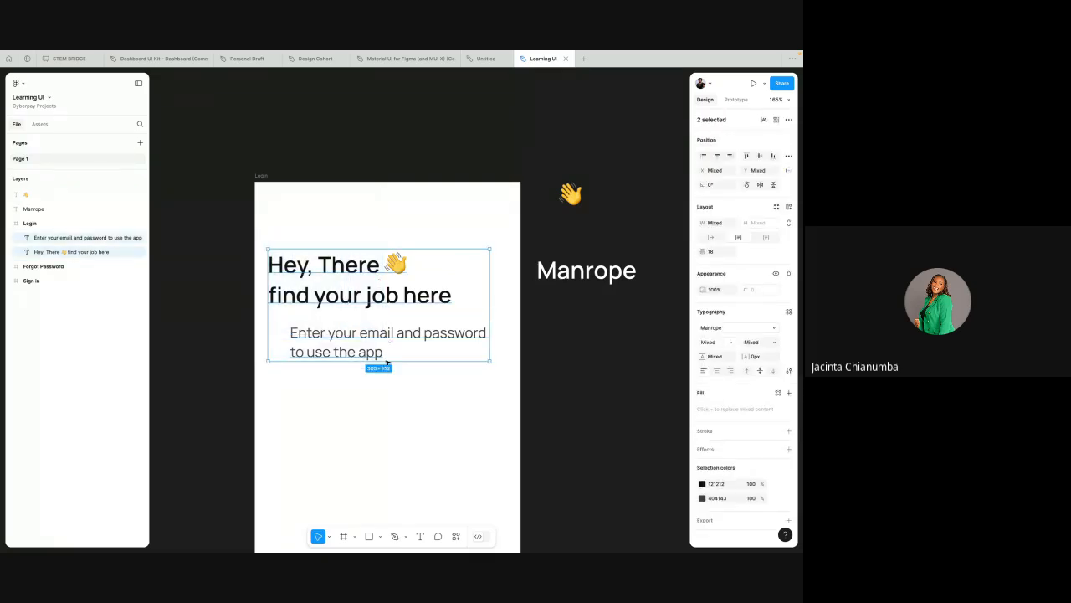
pyautogui.click(703, 156)
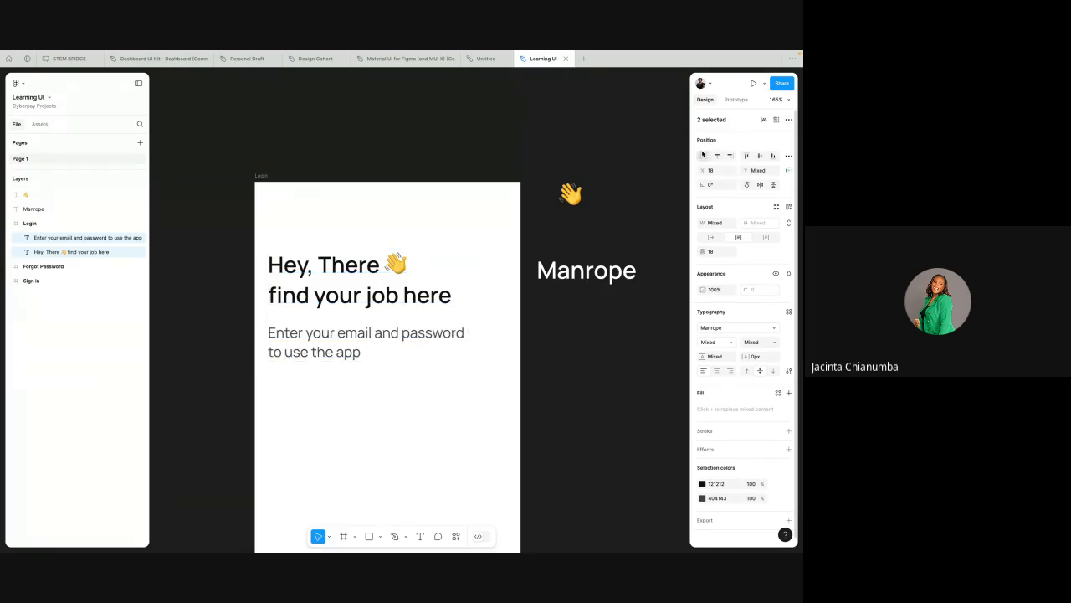
pyautogui.press('alt')
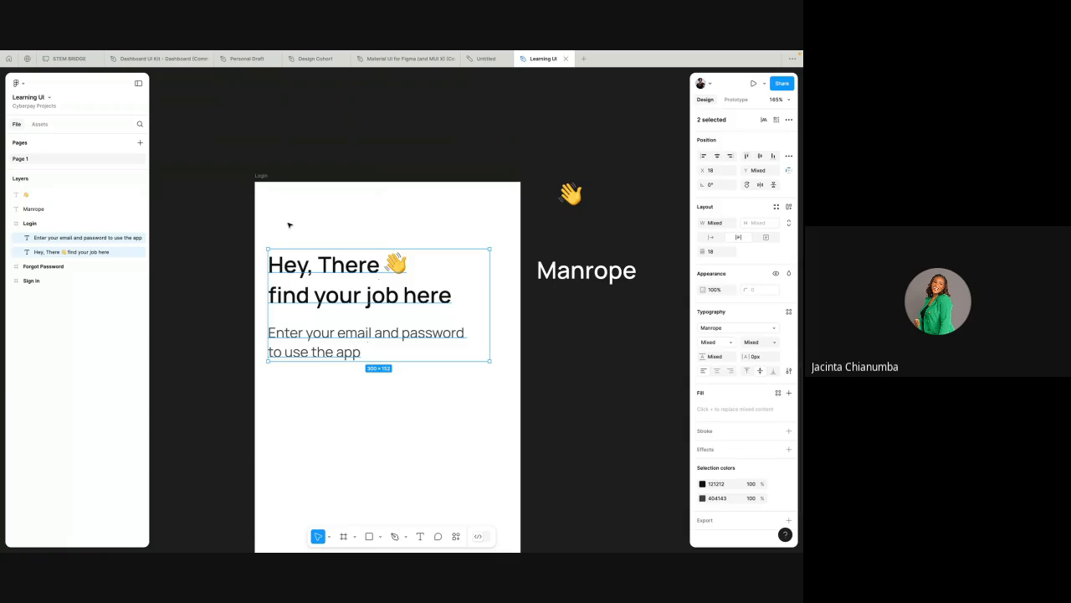
# Step: Lower the subtitle's font size by three steps to 16
pyautogui.click(320, 334)
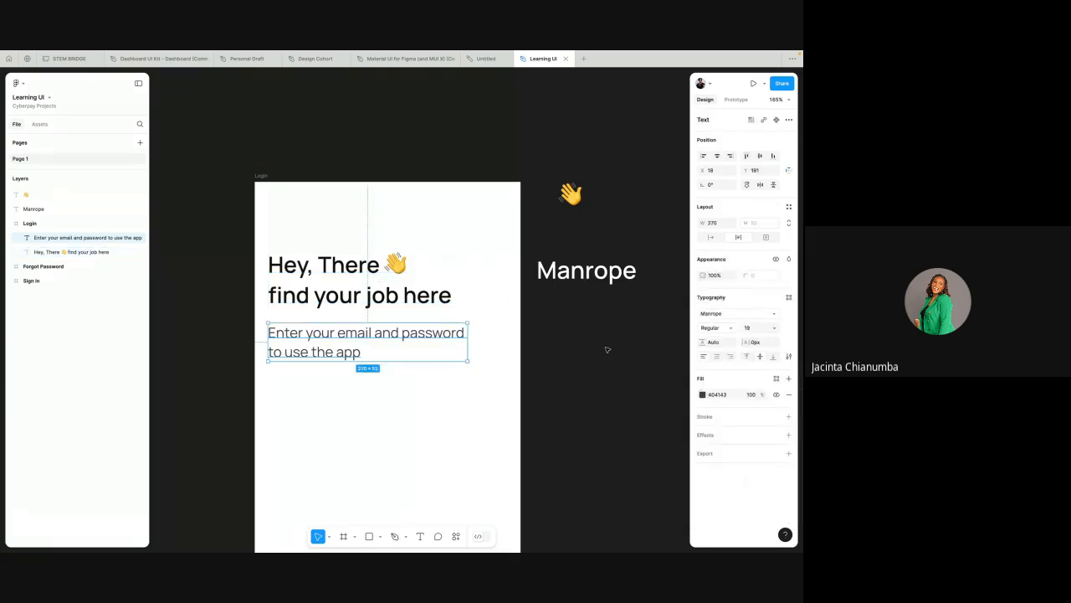
pyautogui.click(752, 328)
pyautogui.press('Down')
pyautogui.press('Down')
pyautogui.press('Down')
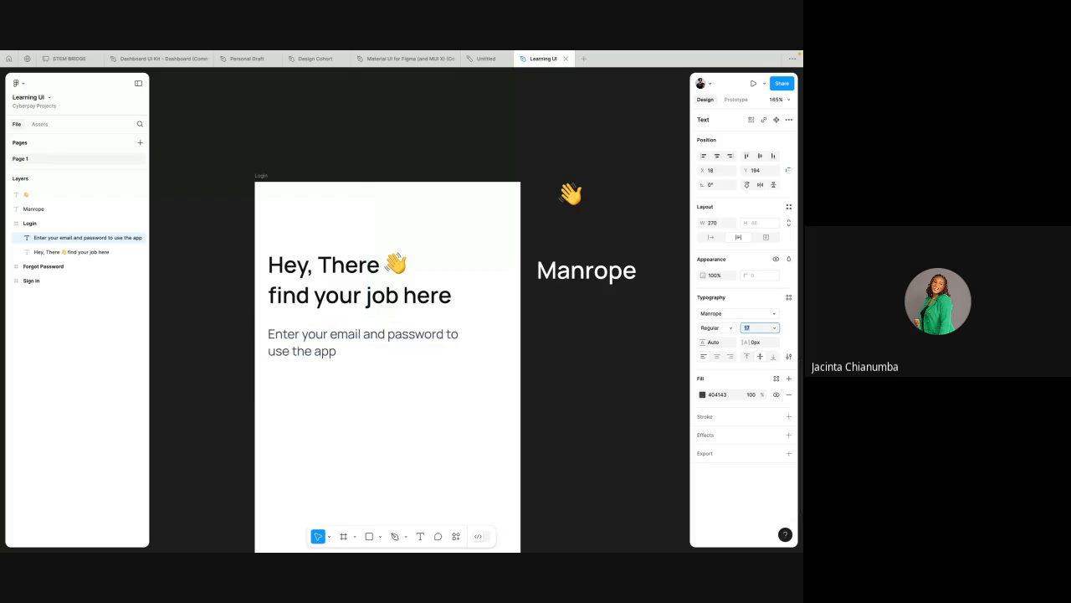
pyautogui.click(707, 315)
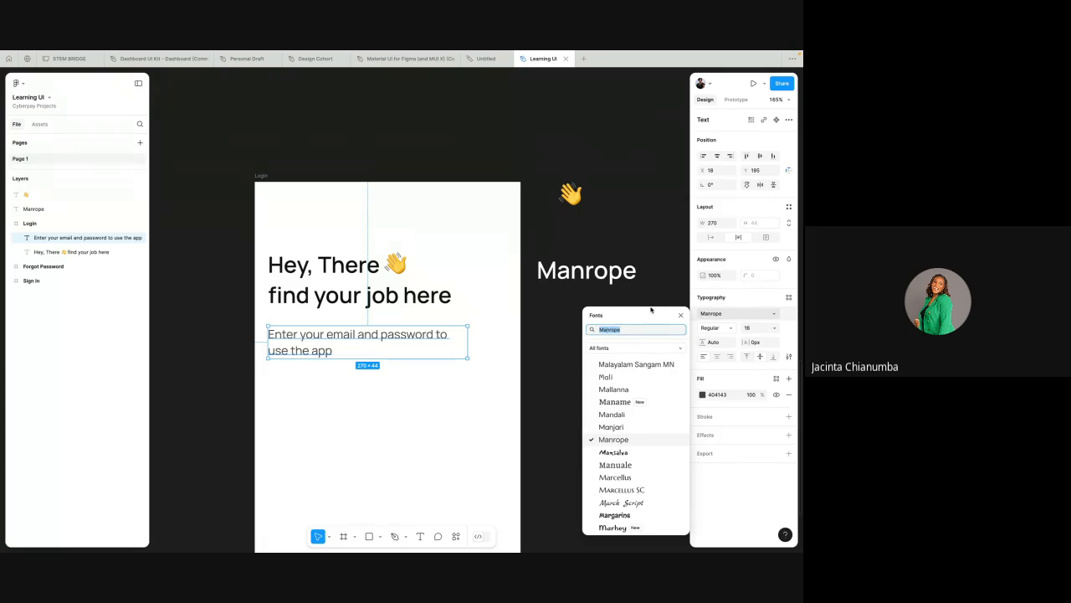
pyautogui.click(682, 316)
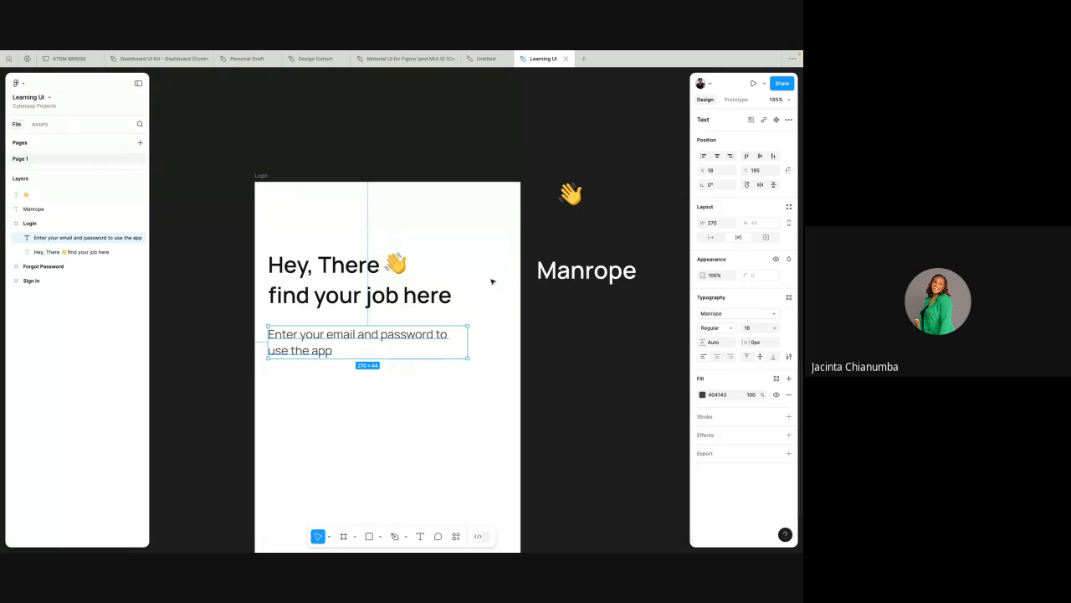
pyautogui.click(415, 295)
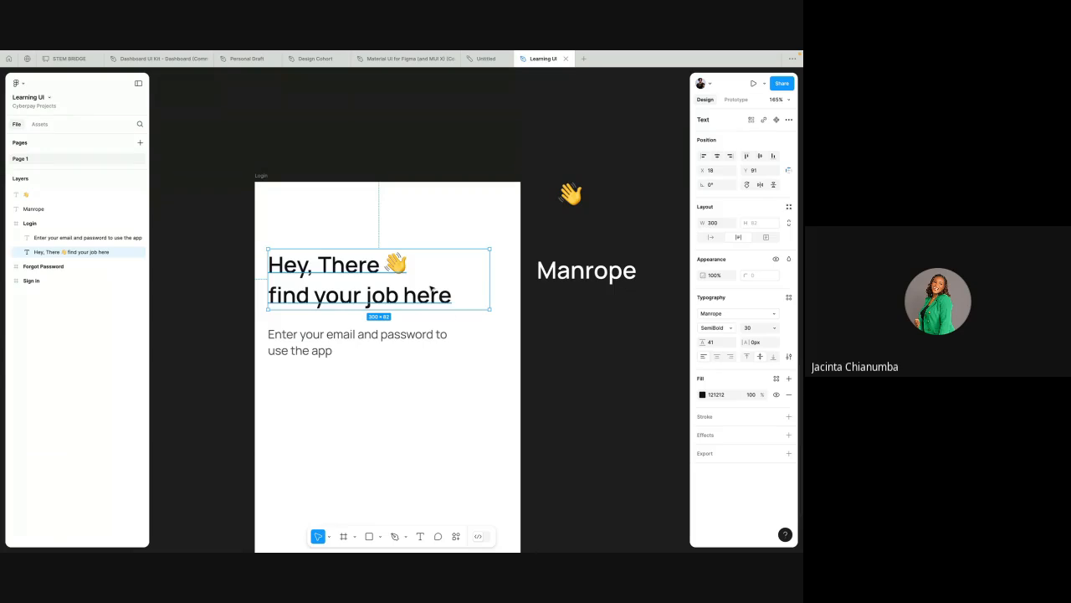
pyautogui.click(390, 335)
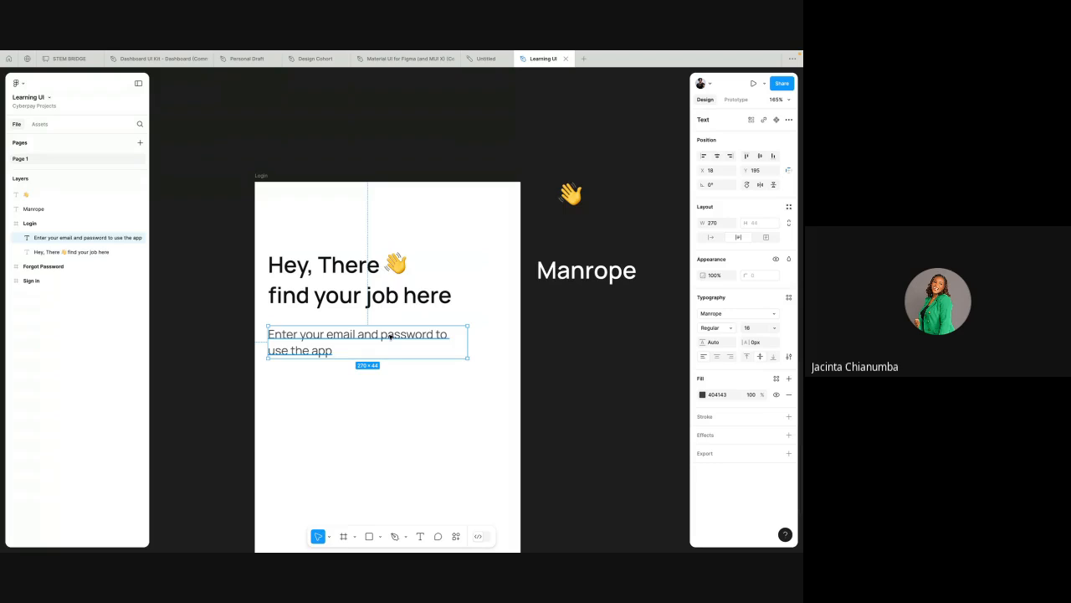
pyautogui.click(423, 289)
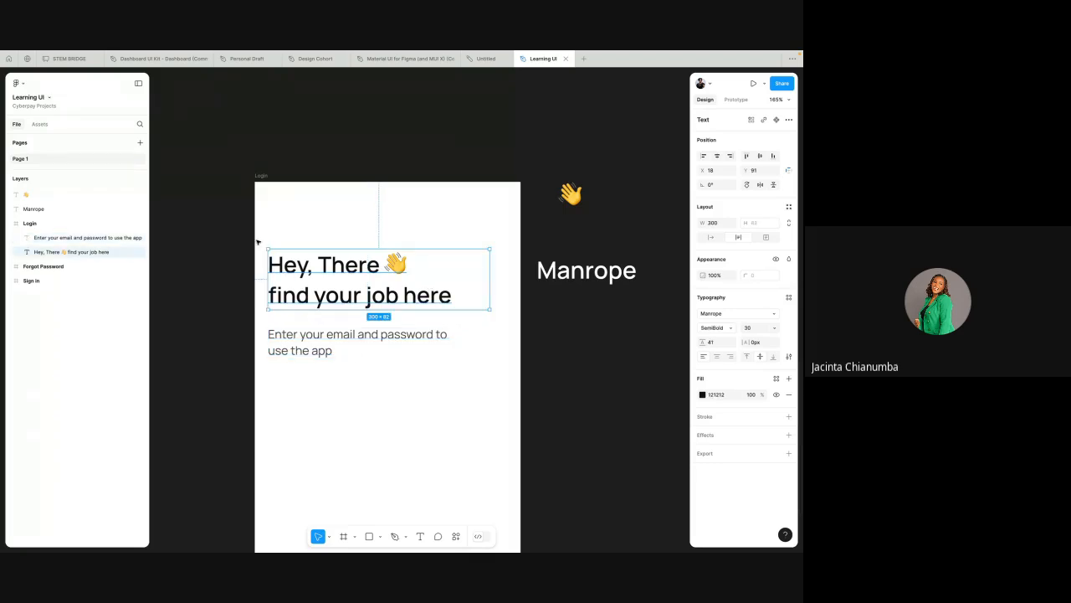
pyautogui.moveTo(260, 234); pyautogui.dragTo(343, 363)
pyautogui.click(386, 231)
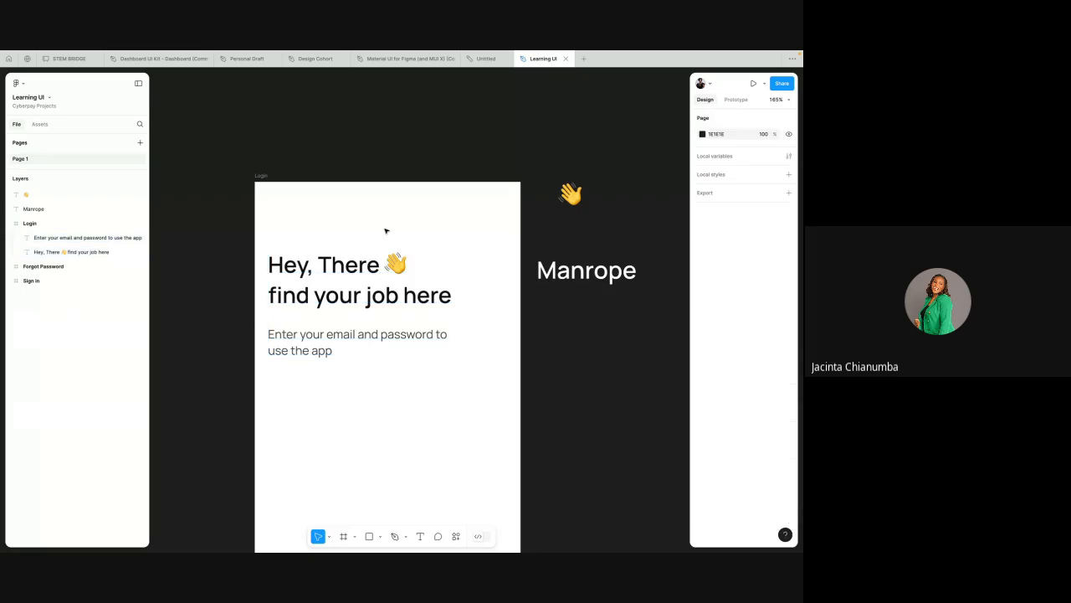
# Step: Change the heading's font to Manuale
pyautogui.click(355, 270)
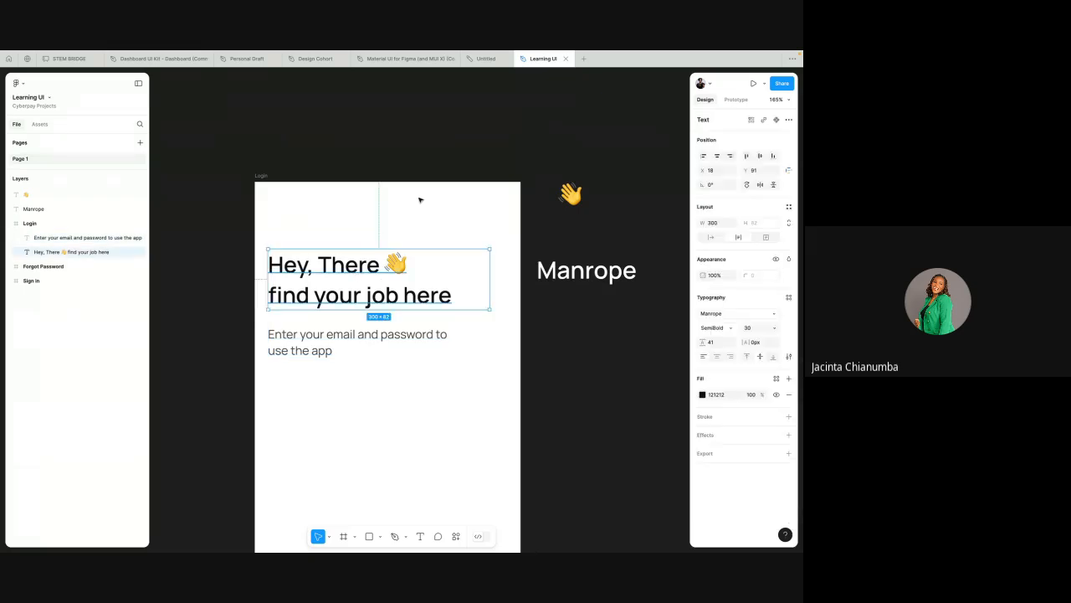
pyautogui.click(712, 315)
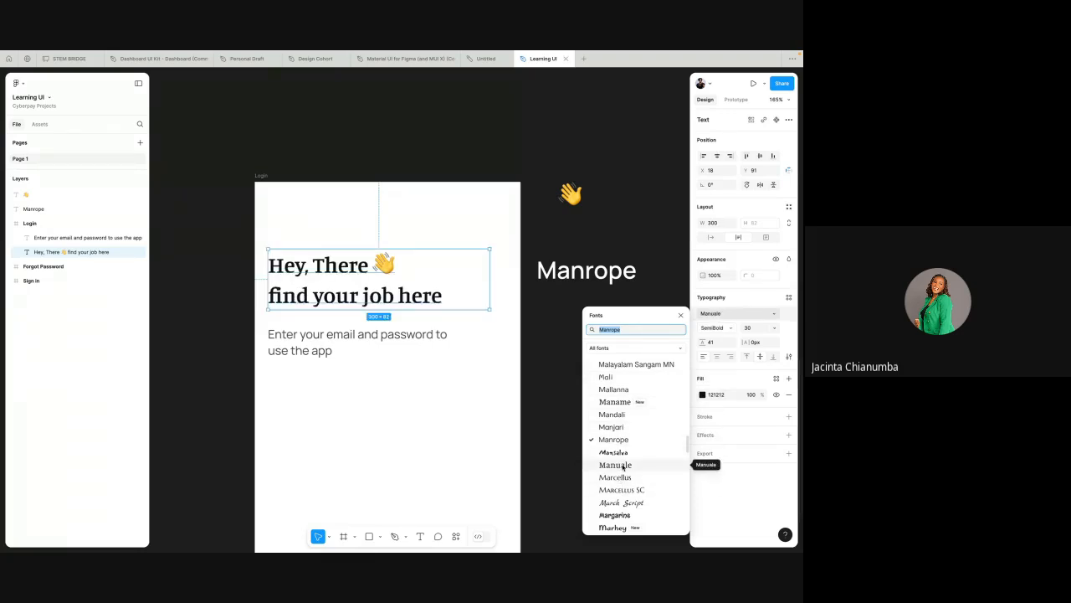
pyautogui.click(623, 467)
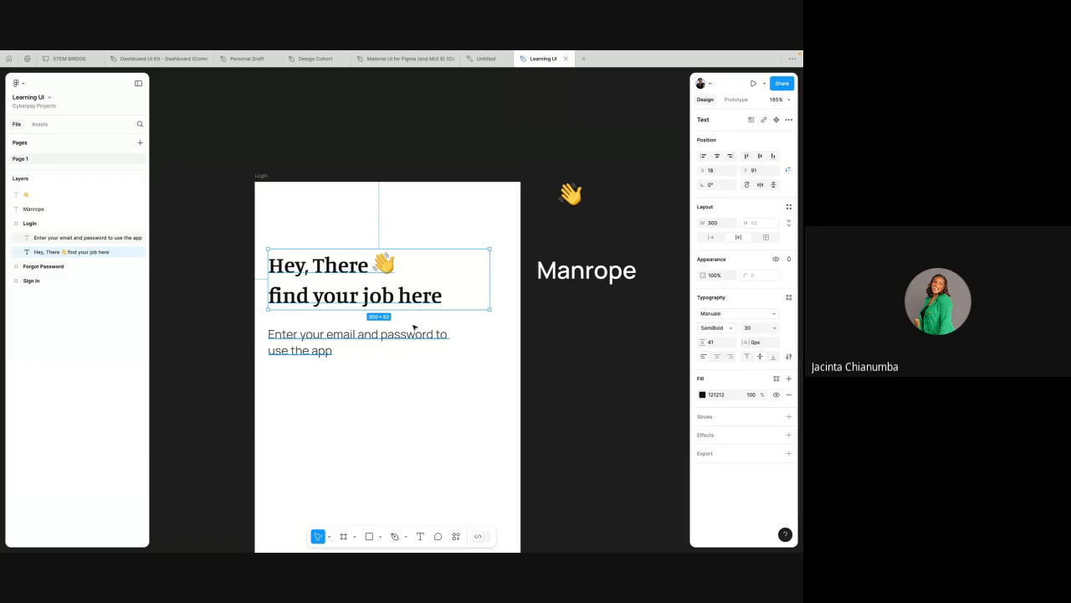
# Step: Move the subtitle text slightly up, closer to the heading
pyautogui.click(390, 336)
pyautogui.moveTo(389, 336); pyautogui.dragTo(389, 329)
pyautogui.click(402, 296)
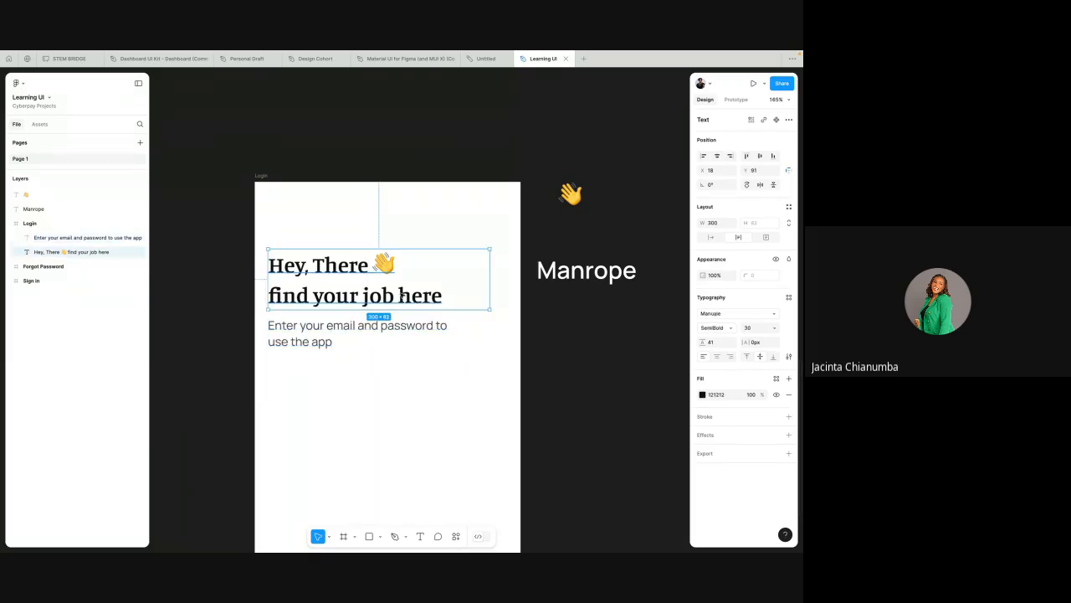
# Step: Change the heading's font back to Manrope
pyautogui.click(710, 315)
pyautogui.write('manr')
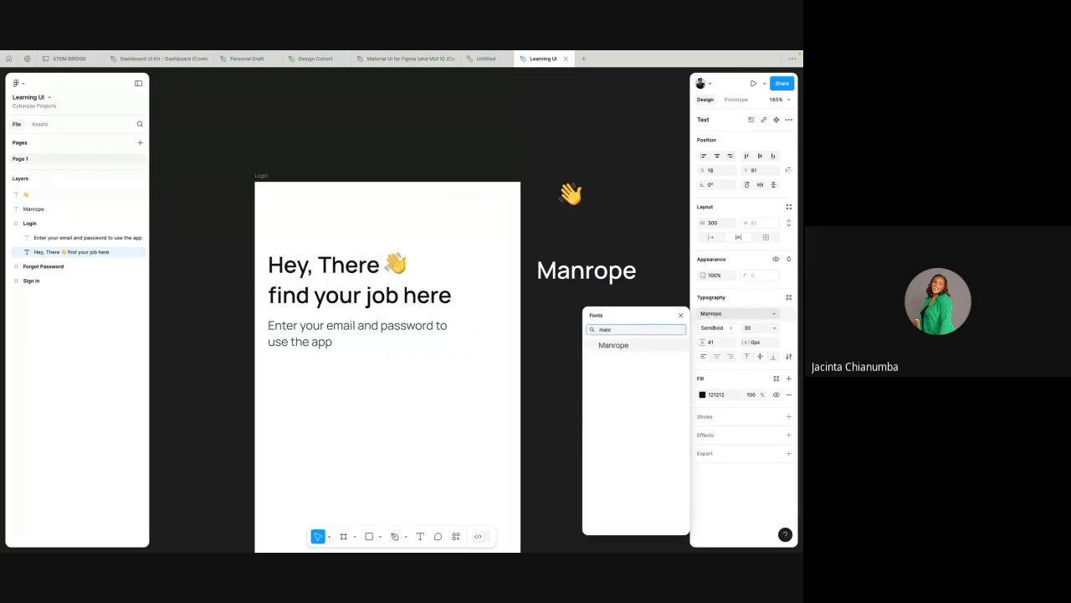
pyautogui.click(629, 346)
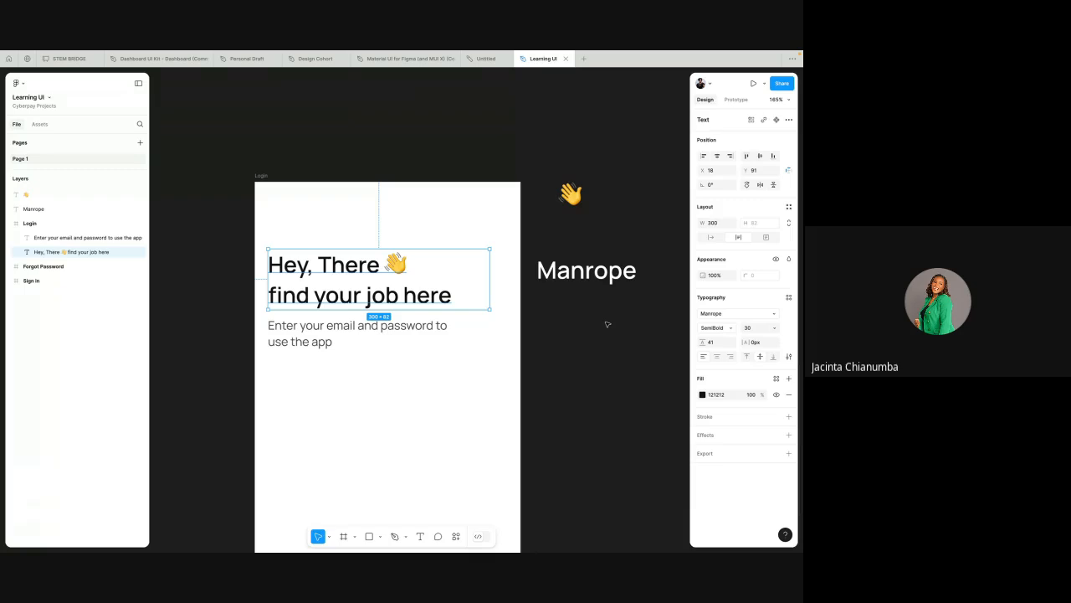
# Step: Nudge the subtitle text 2 px up toward the heading
pyautogui.click(369, 333)
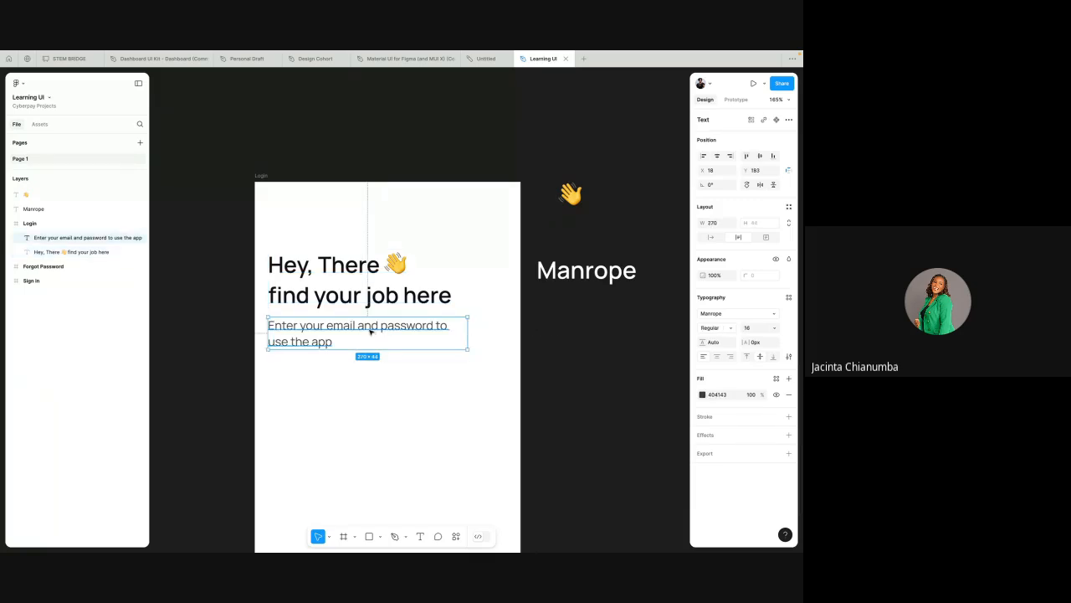
pyautogui.press('alt')
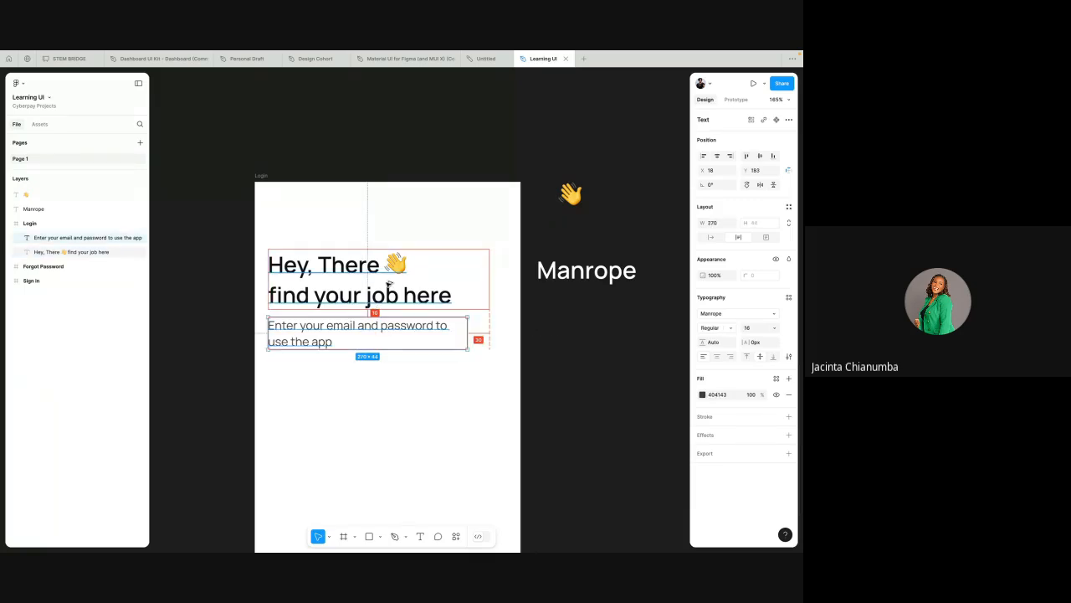
pyautogui.scroll(5, 388, 283)
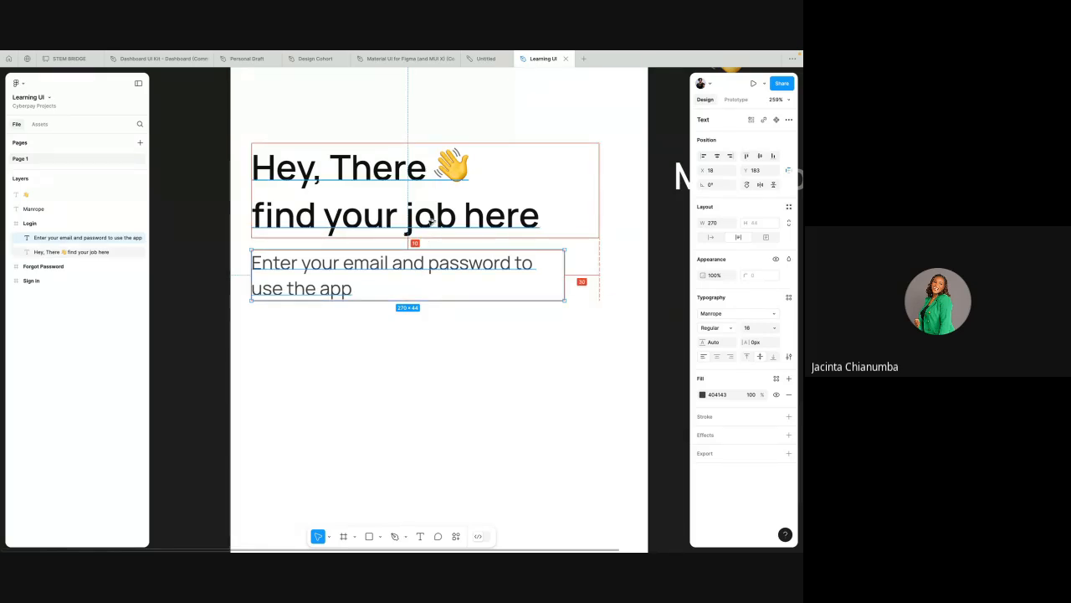
pyautogui.press('Up')
pyautogui.press('Up')
pyautogui.scroll(-5, 429, 219)
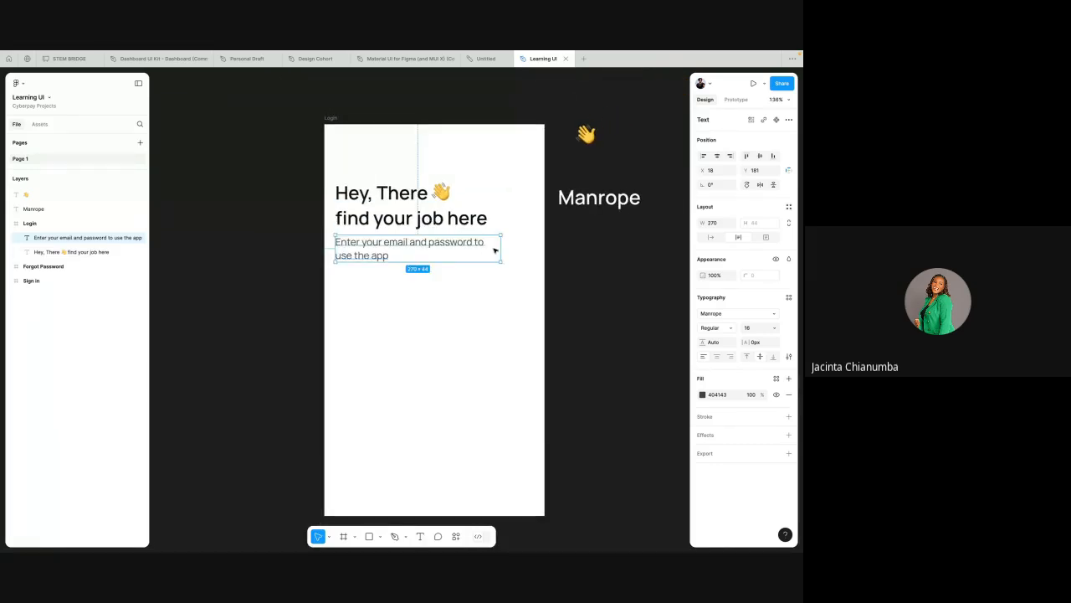
# Step: Narrow the subtitle's text box to about 237 px wide so it wraps after 'password'
pyautogui.moveTo(502, 249); pyautogui.dragTo(480, 247)
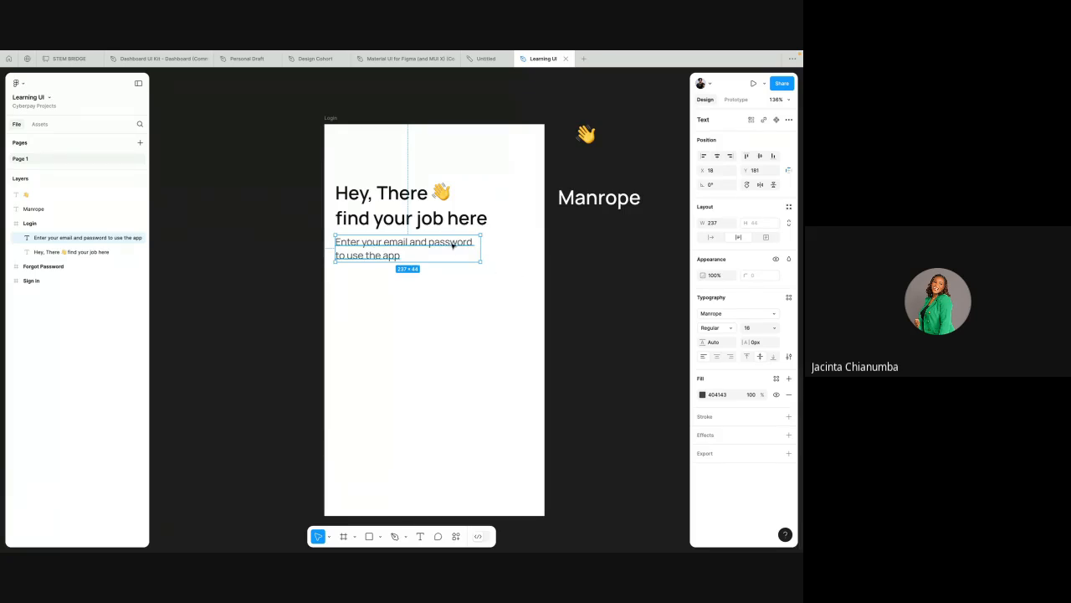
pyautogui.scroll(3, 452, 245)
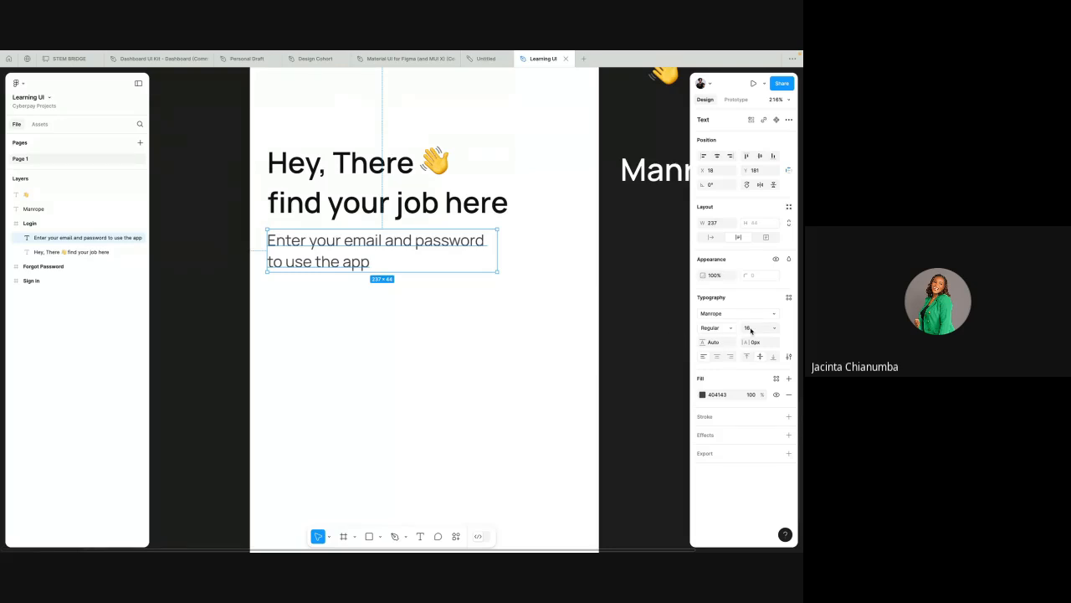
pyautogui.click(522, 329)
pyautogui.scroll(-3, 522, 330)
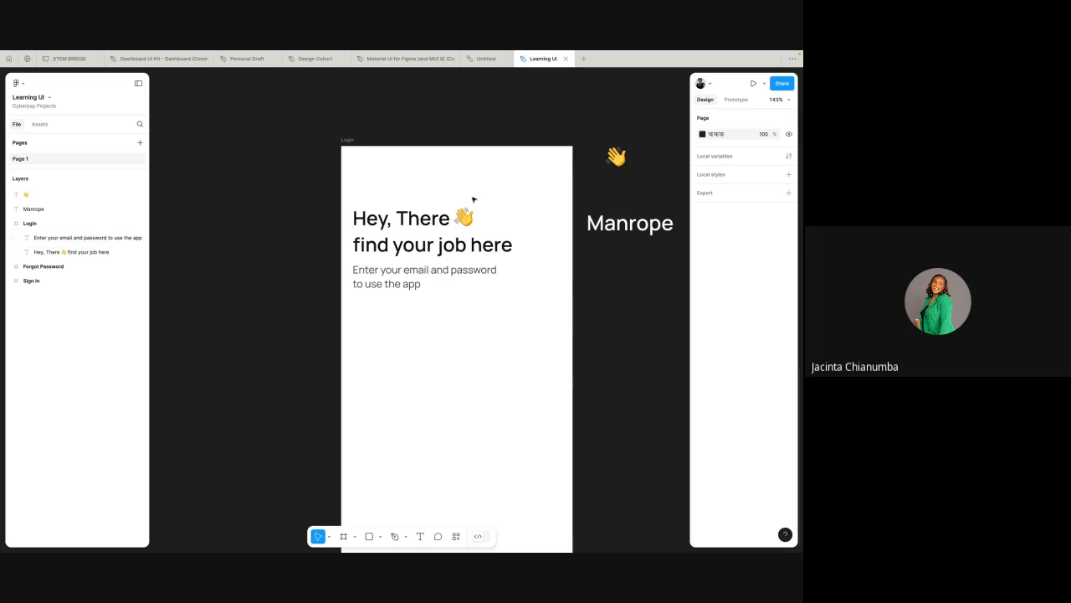
pyautogui.scroll(-3, 436, 284)
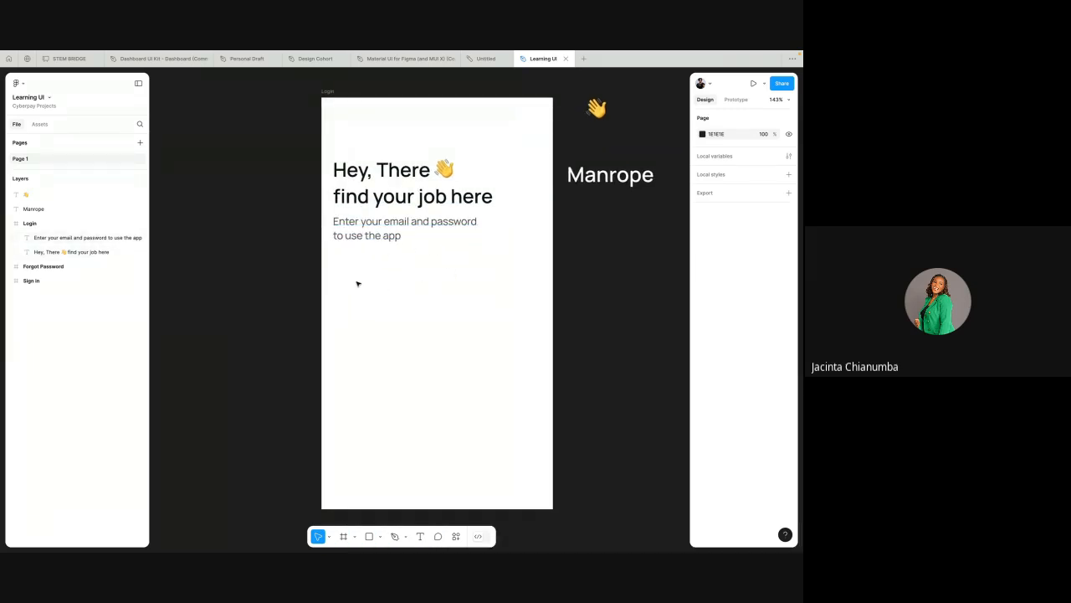
# Step: Draw a rectangle about 321 × 45 px below the subtitle inside the Login frame
pyautogui.click(380, 537)
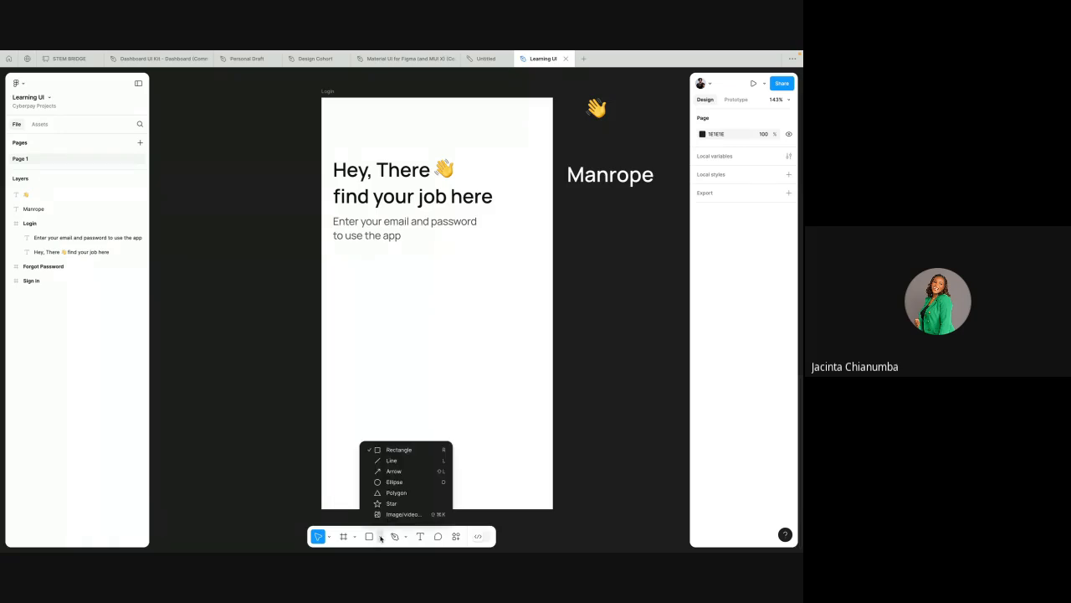
pyautogui.click(418, 451)
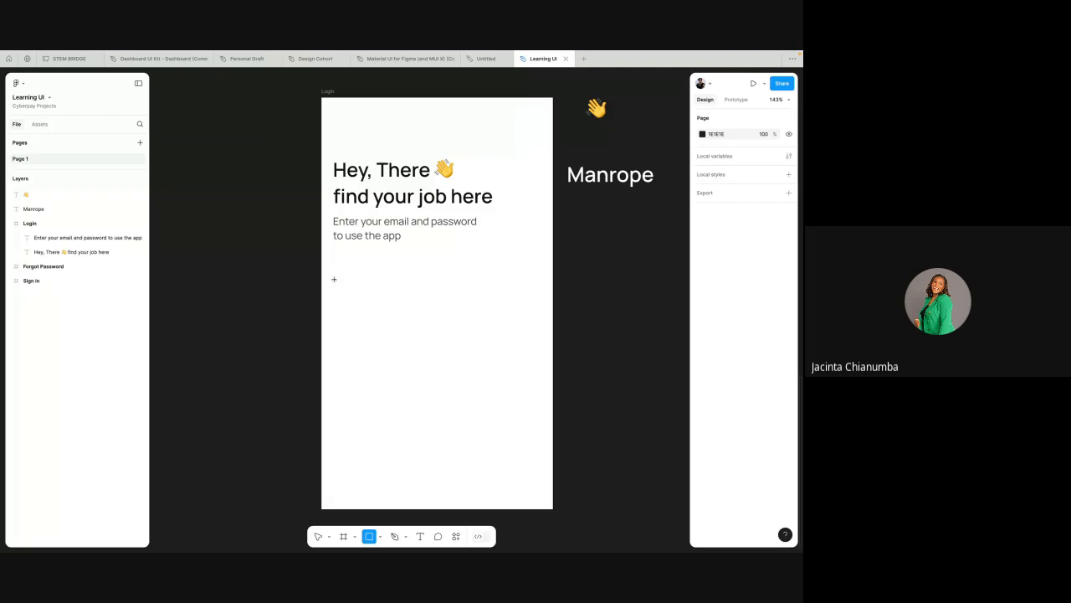
pyautogui.moveTo(333, 275); pyautogui.dragTo(539, 303)
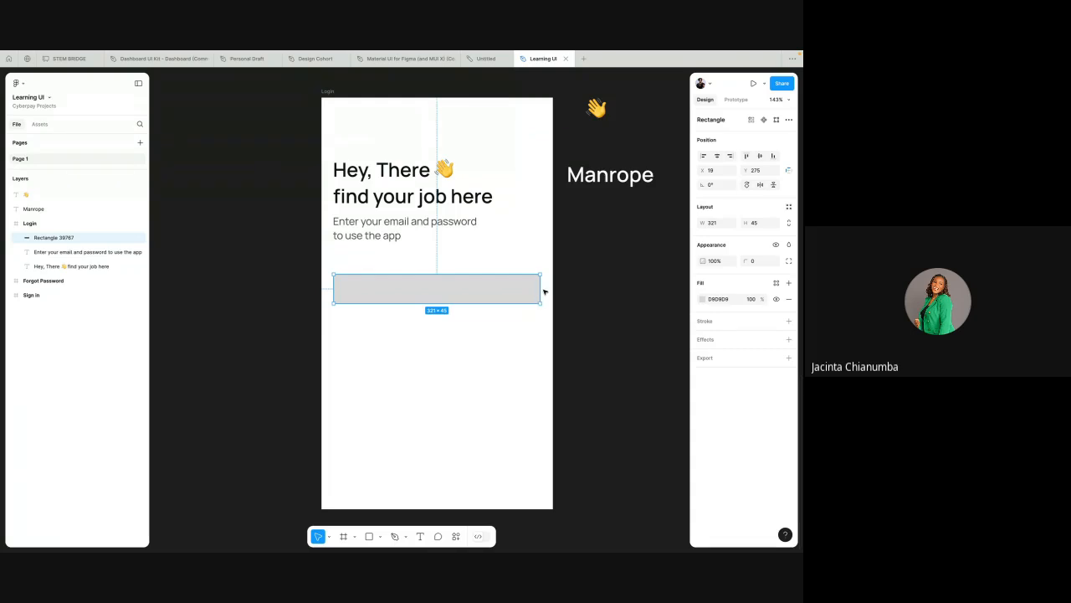
# Step: Check the spacing between the new rectangle, the subtitle and the frame edges
pyautogui.click(532, 268)
pyautogui.click(512, 290)
pyautogui.press('alt')
pyautogui.click(712, 222)
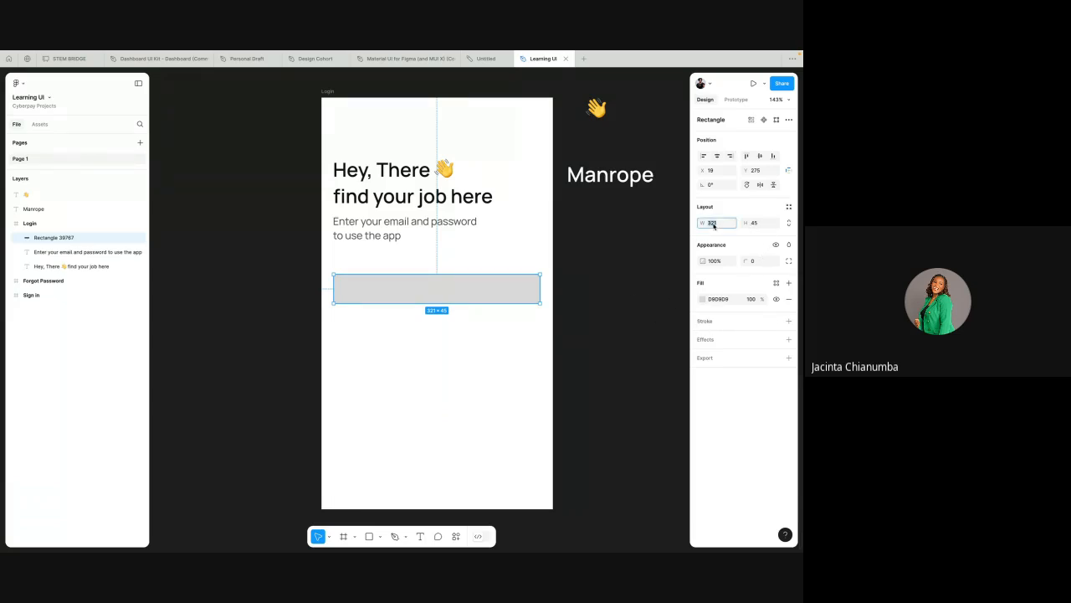
pyautogui.click(585, 245)
pyautogui.click(494, 285)
pyautogui.click(399, 224)
pyautogui.press('alt')
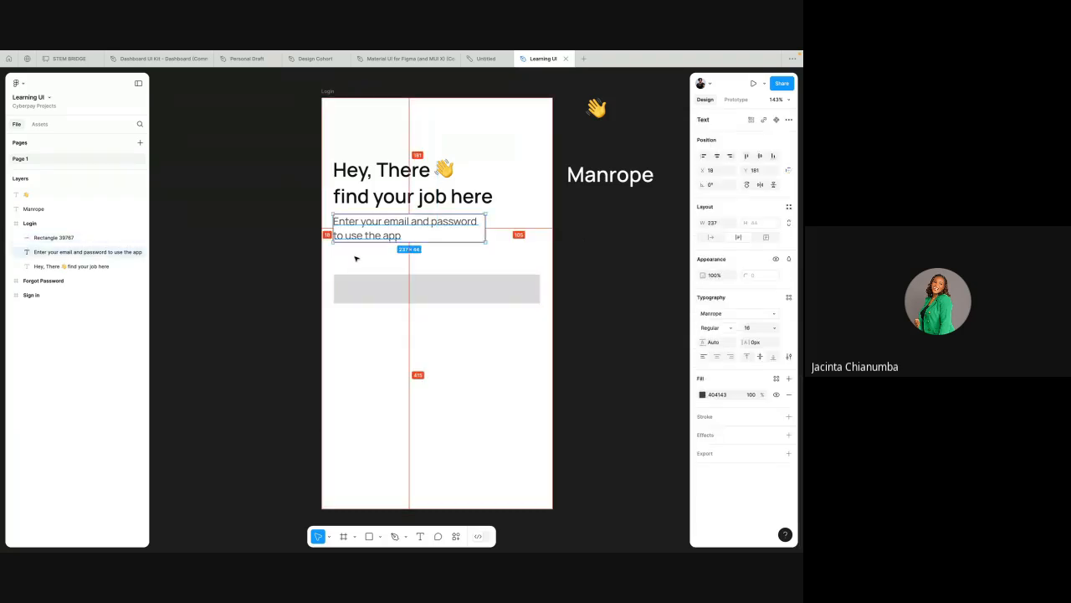
pyautogui.scroll(3, 355, 258)
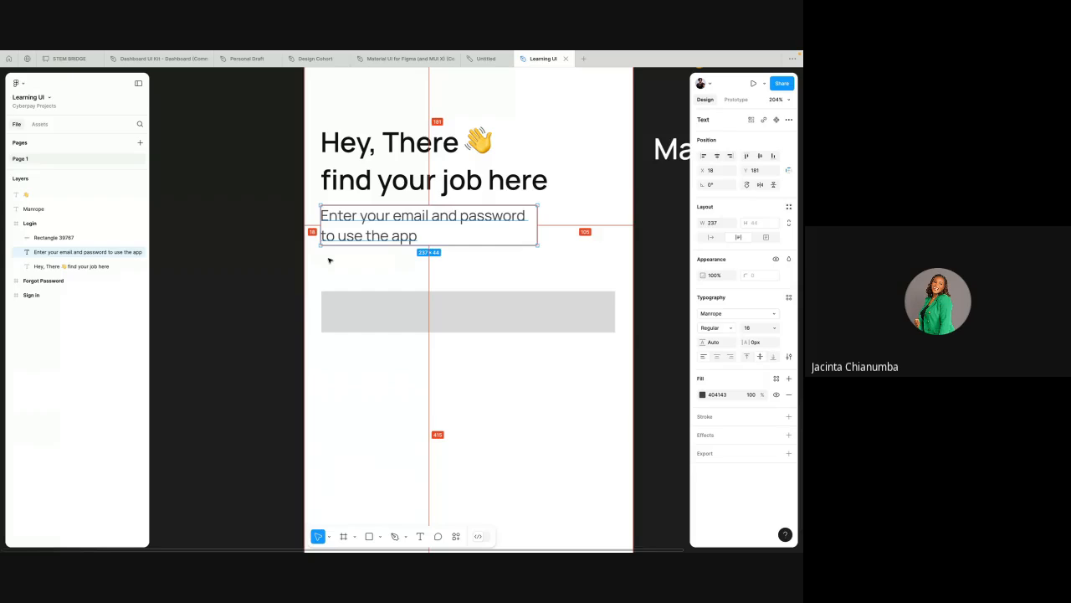
# Step: Shift the rectangle 1 px left to line up with the texts and set its width to 324
pyautogui.click(338, 312)
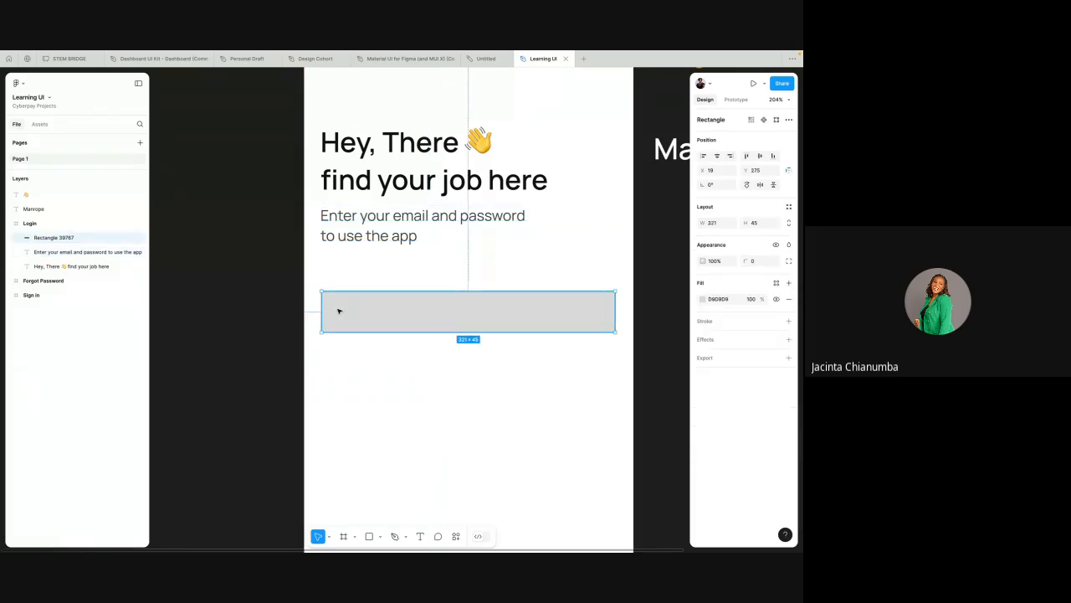
pyautogui.press('Left')
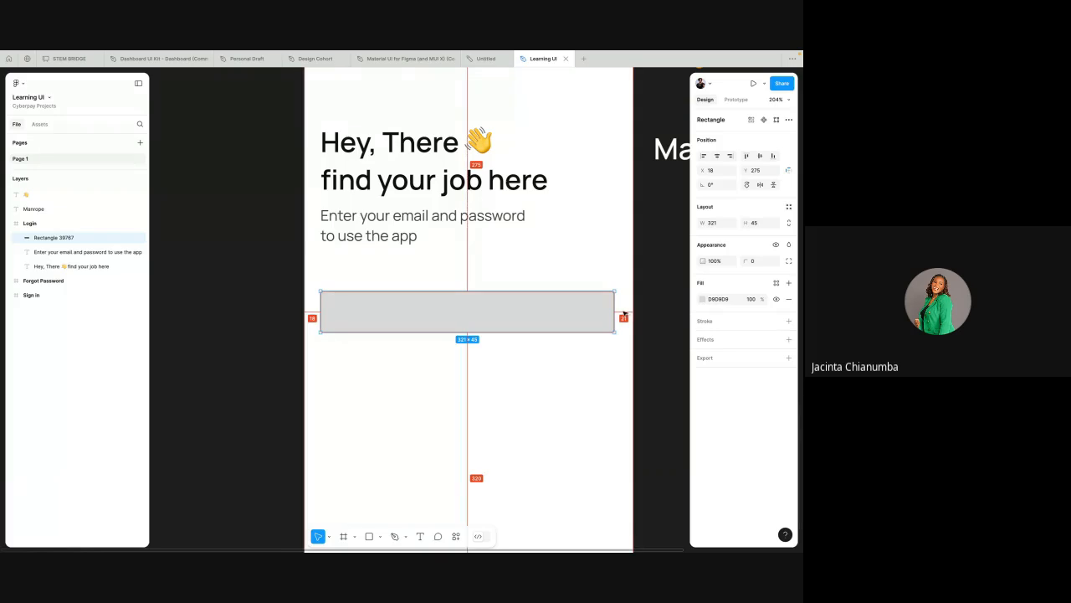
pyautogui.click(716, 225)
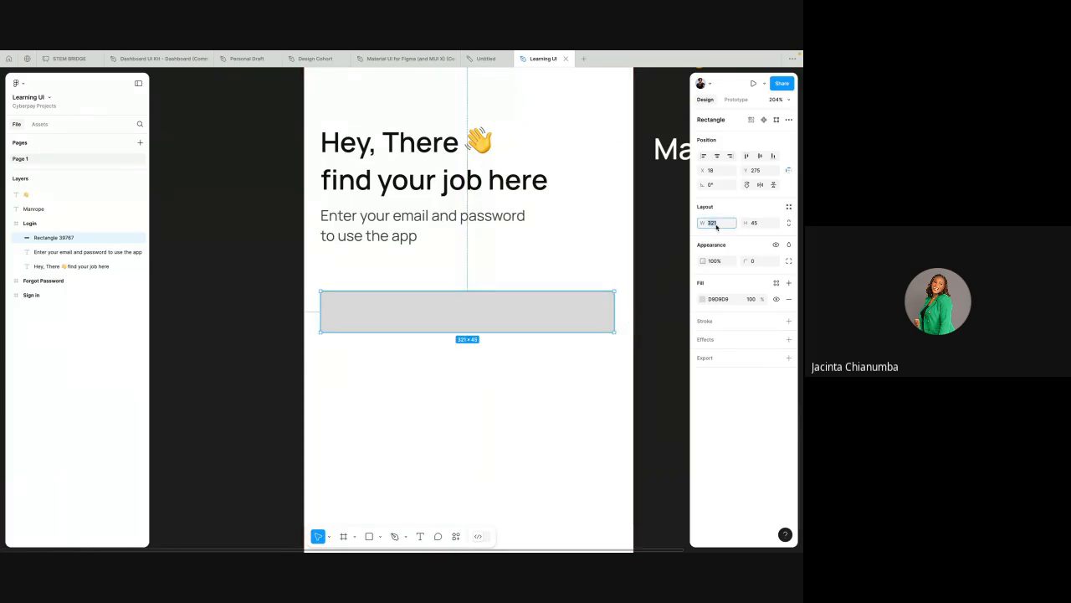
pyautogui.write('324')
pyautogui.press('Return')
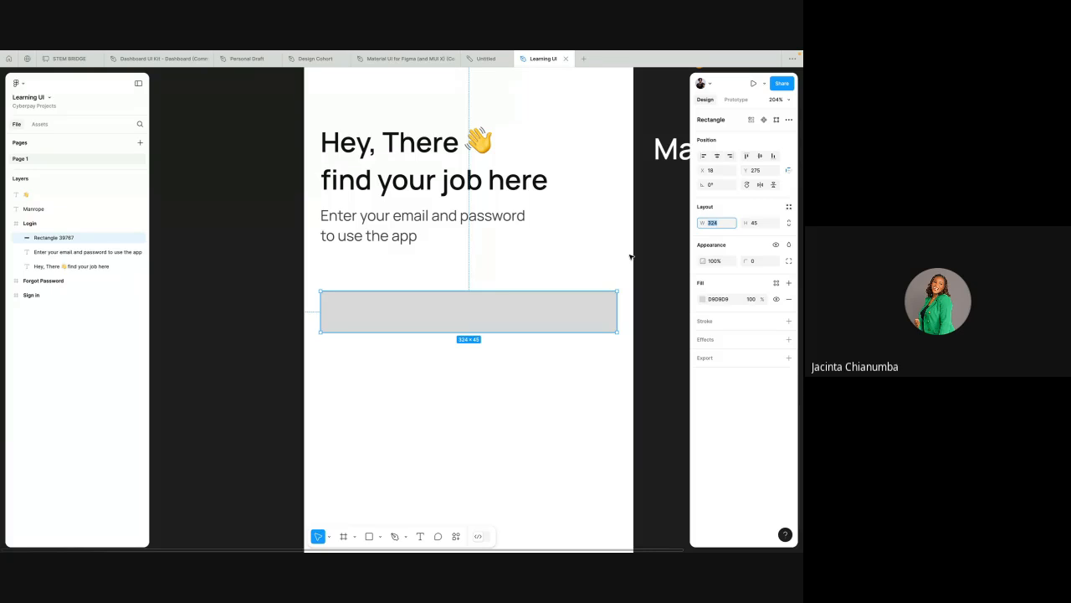
# Step: Move the rectangle 2 px up and set its corner radius to 4
pyautogui.click(588, 265)
pyautogui.click(548, 306)
pyautogui.press('Up')
pyautogui.press('Up')
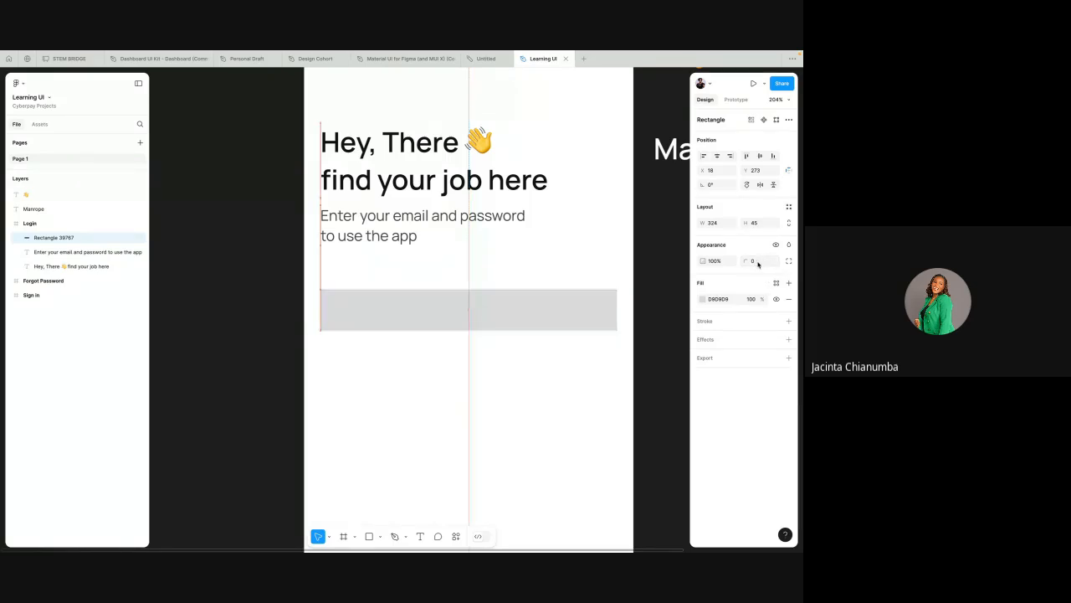
pyautogui.click(756, 262)
pyautogui.write('1')
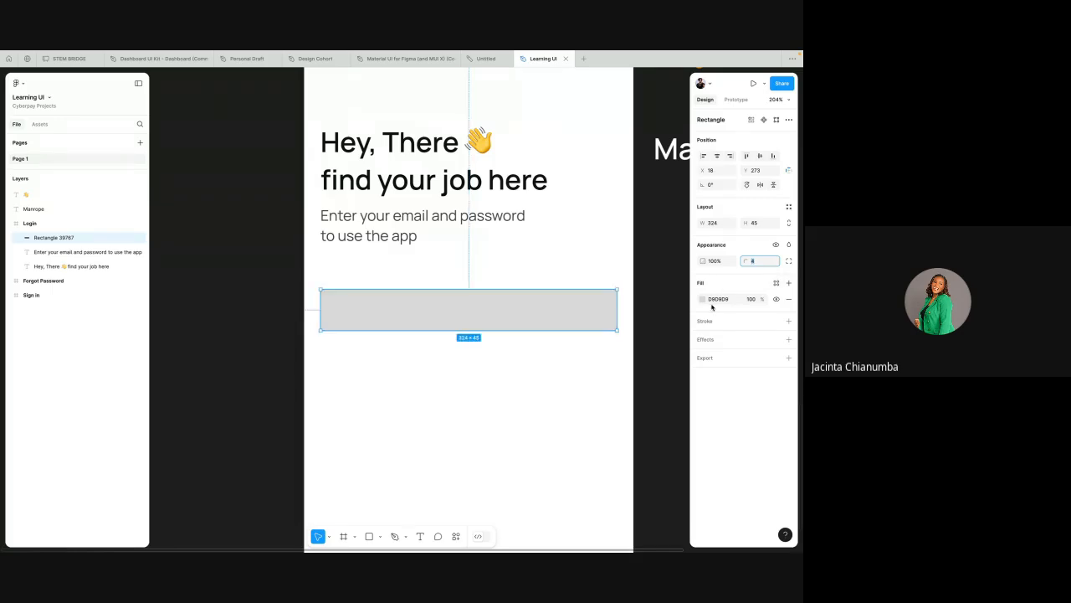
pyautogui.click(595, 278)
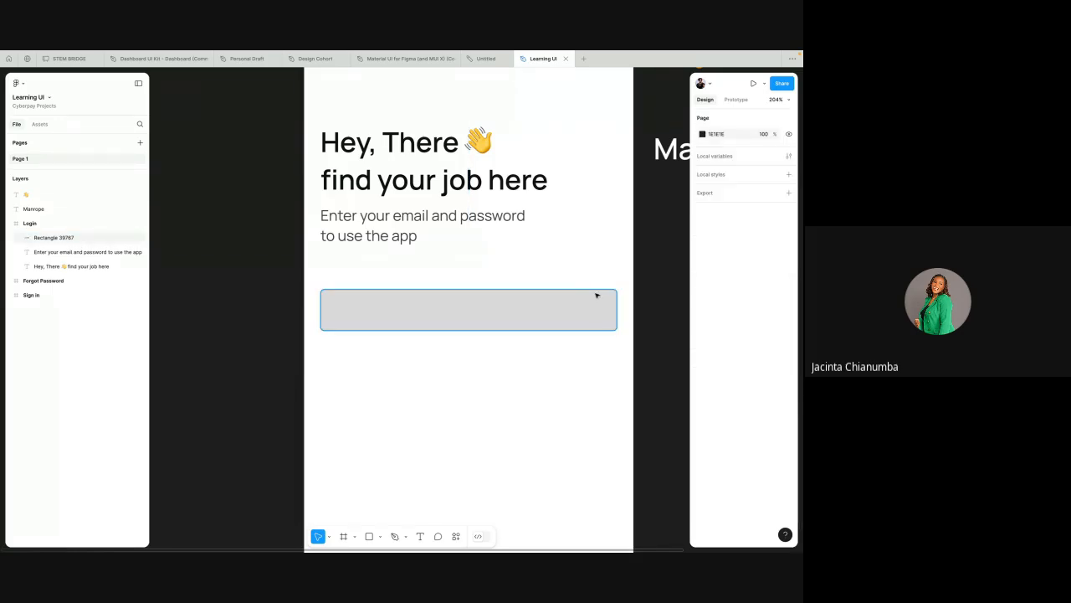
pyautogui.click(595, 302)
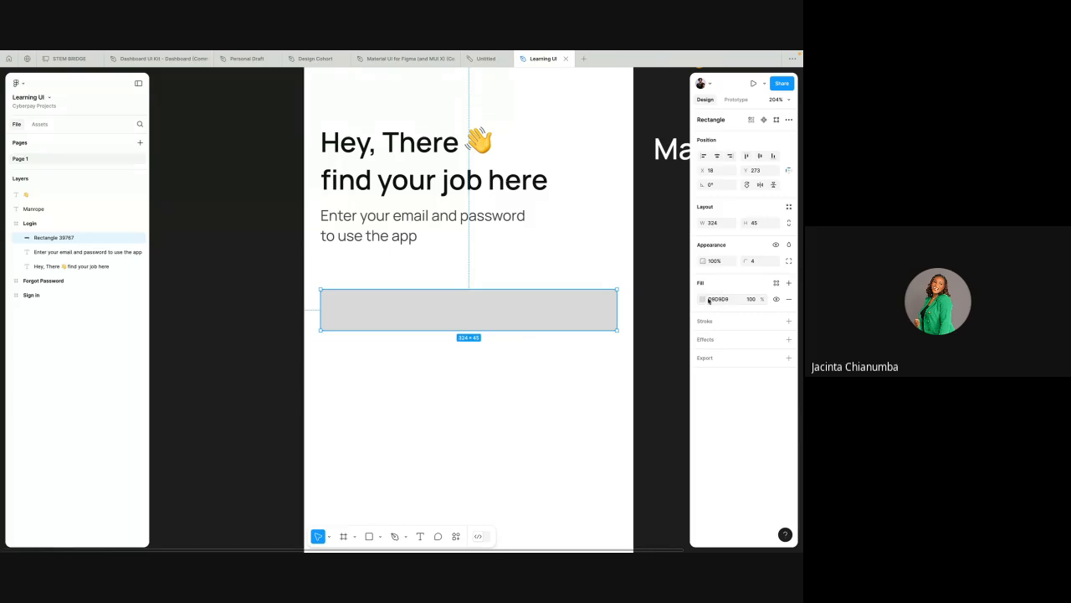
# Step: Set the rectangle's fill to FFFFFF and add a stroke to it
pyautogui.click(702, 299)
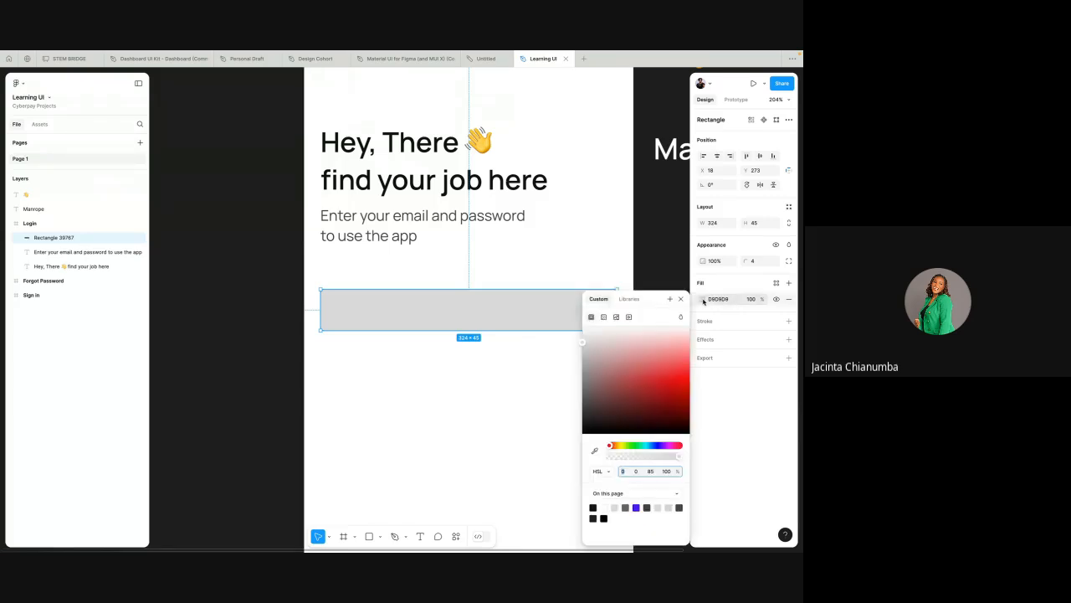
pyautogui.click(722, 299)
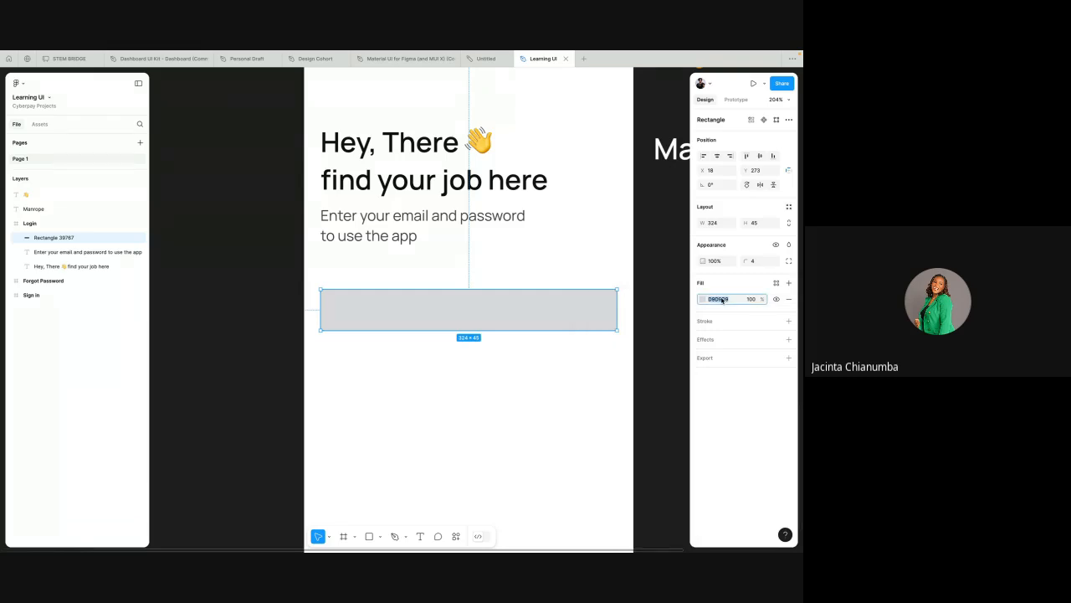
pyautogui.write('f')
pyautogui.click(787, 321)
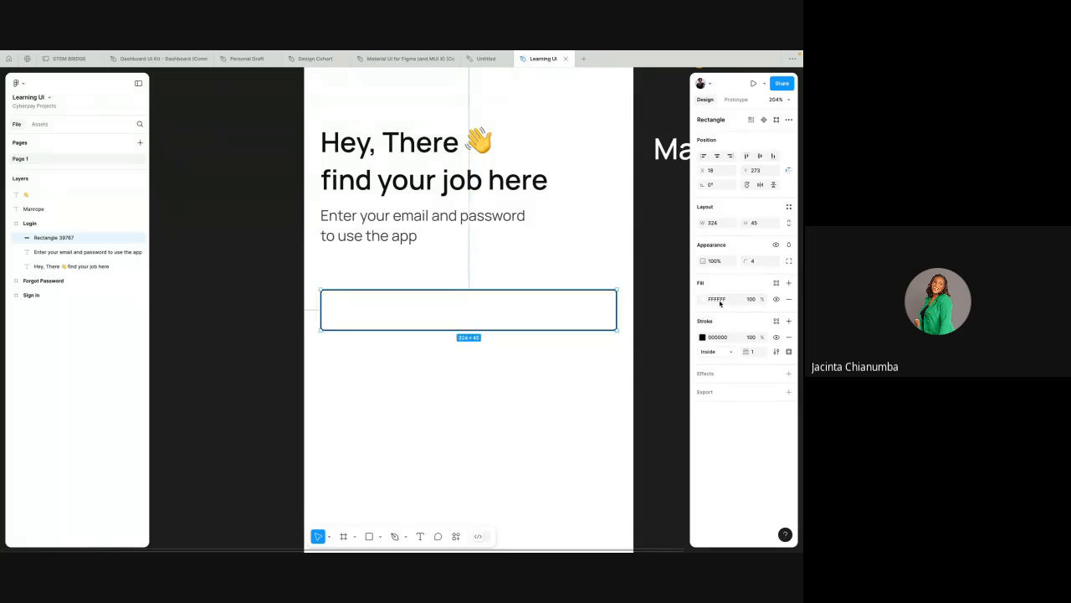
# Step: Change the rectangle's stroke colour to purple 5A52F6
pyautogui.scroll(-5, 658, 231)
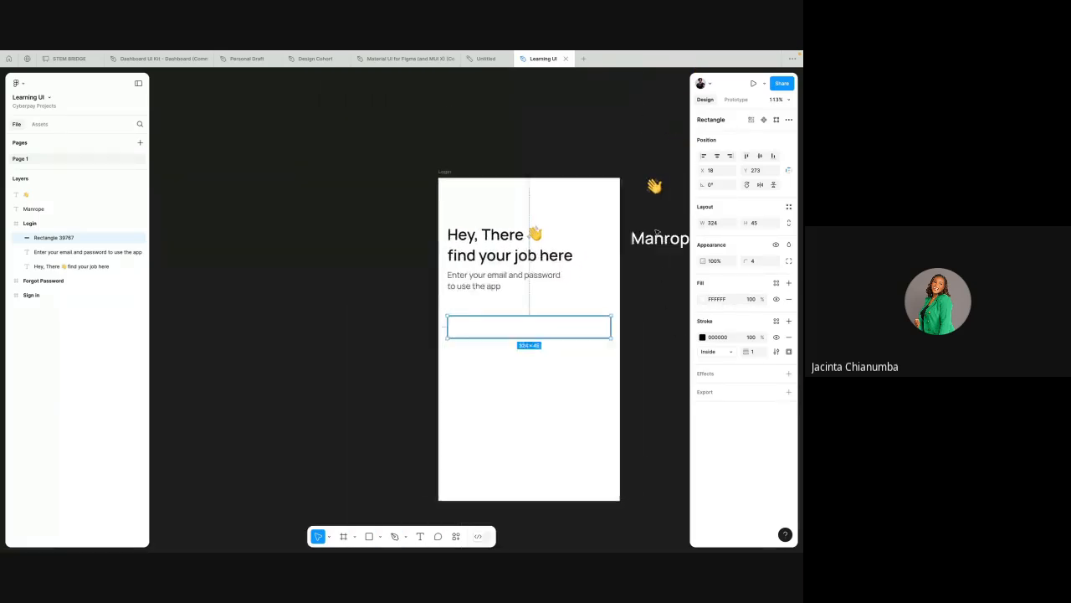
pyautogui.scroll(5, 658, 232)
pyautogui.scroll(3, 548, 179)
pyautogui.scroll(-7, 548, 179)
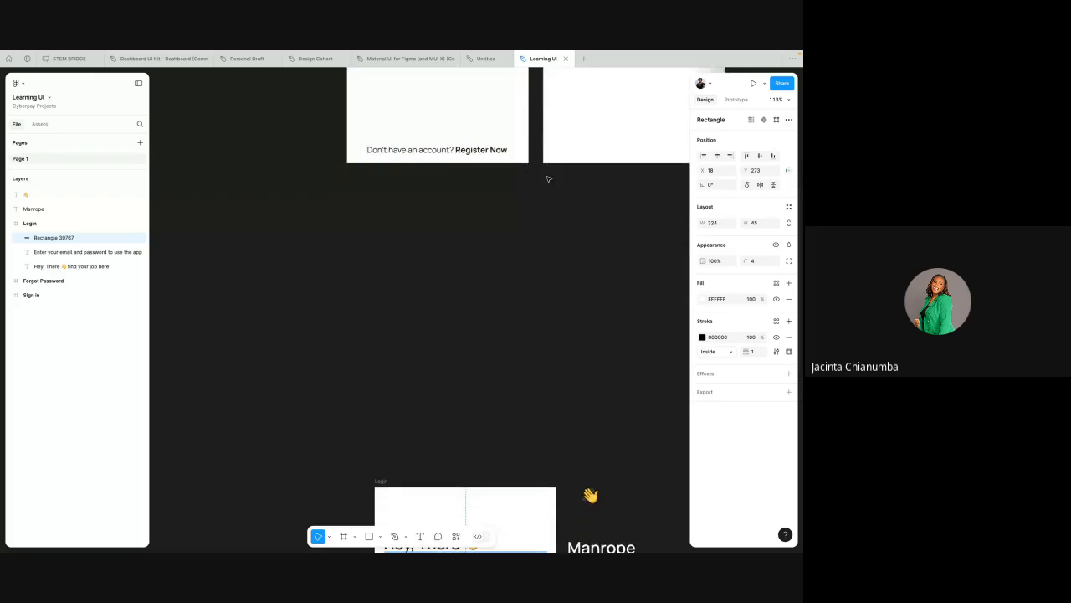
pyautogui.scroll(5, 513, 249)
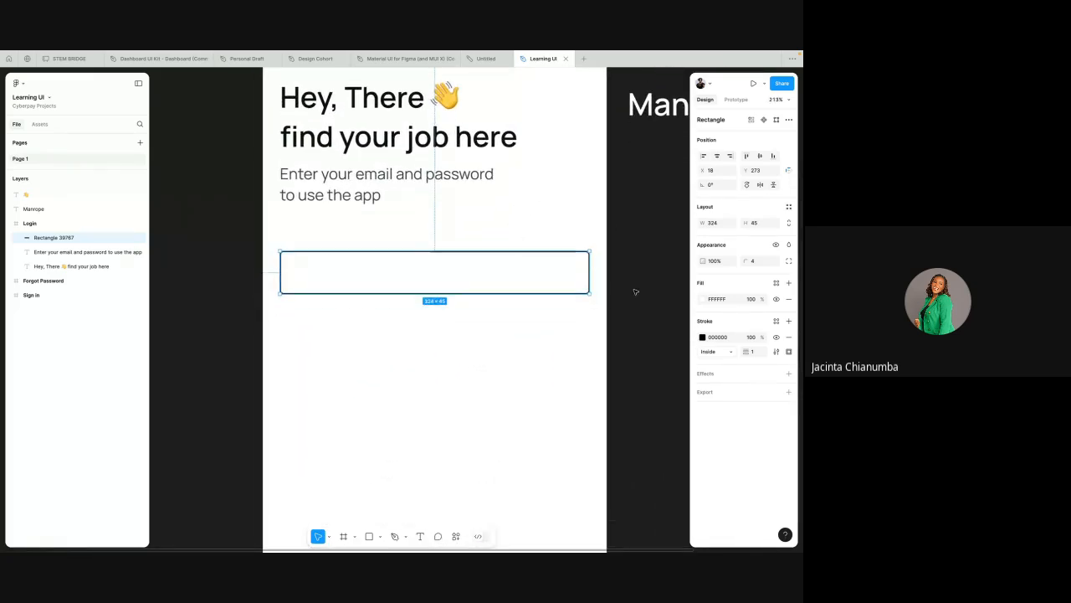
pyautogui.click(702, 337)
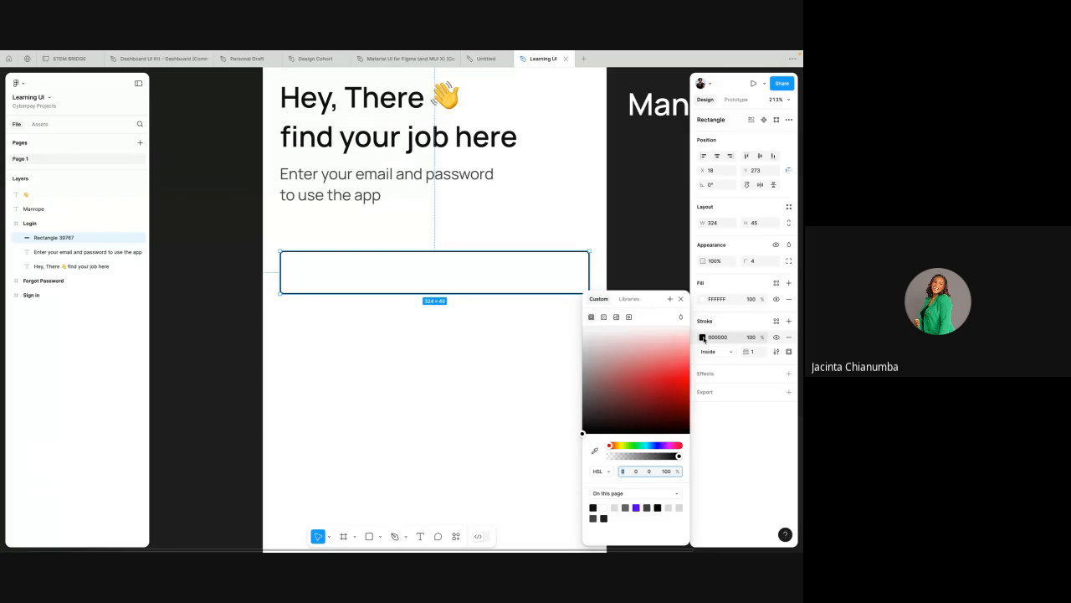
pyautogui.moveTo(611, 446); pyautogui.dragTo(650, 447)
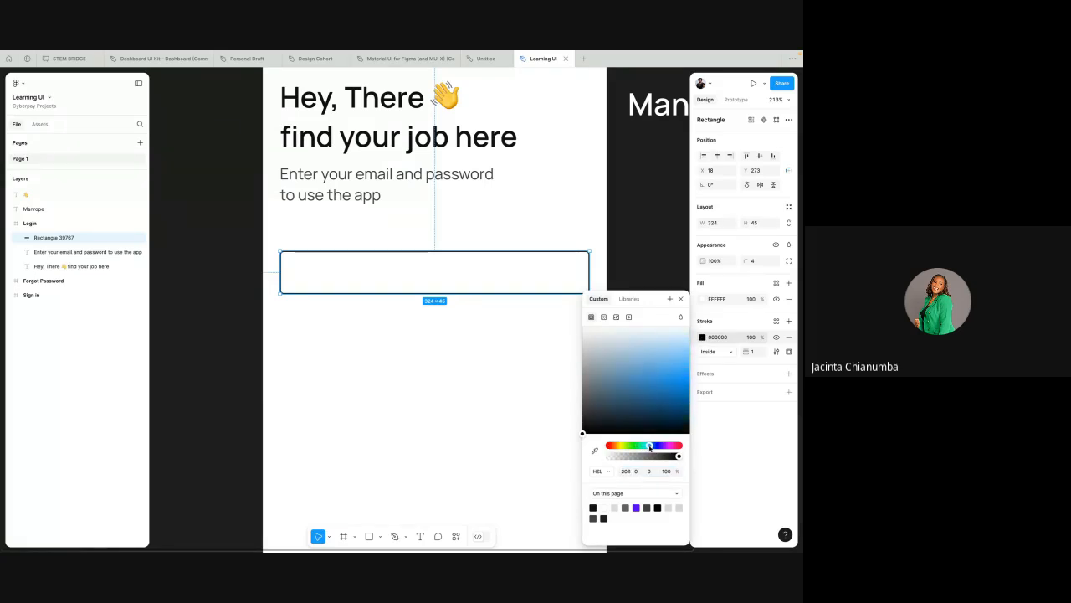
pyautogui.click(680, 365)
pyautogui.scroll(-3, 516, 399)
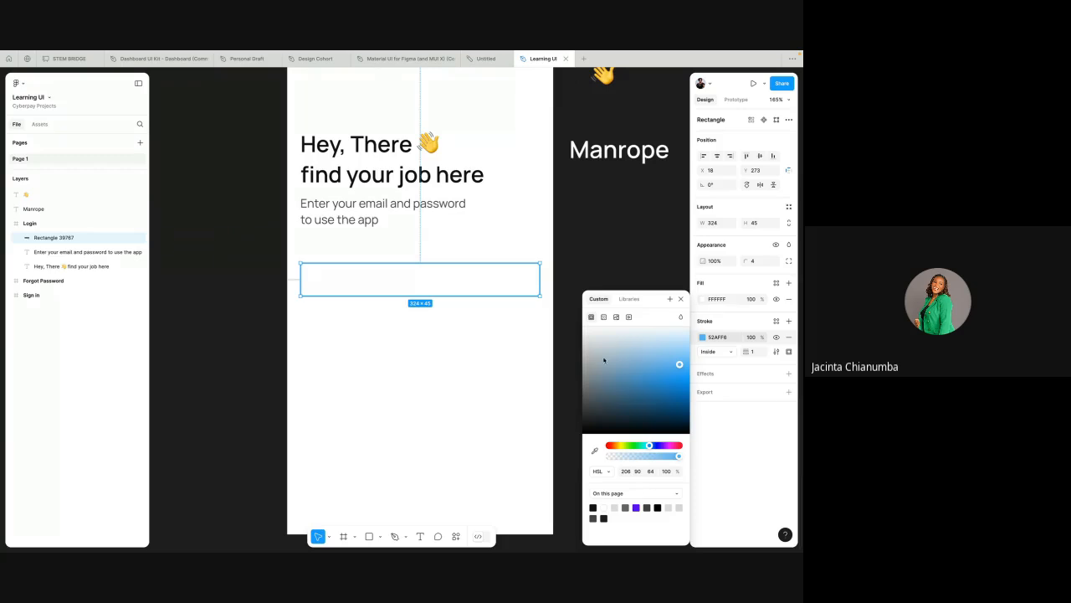
pyautogui.moveTo(651, 446); pyautogui.dragTo(657, 446)
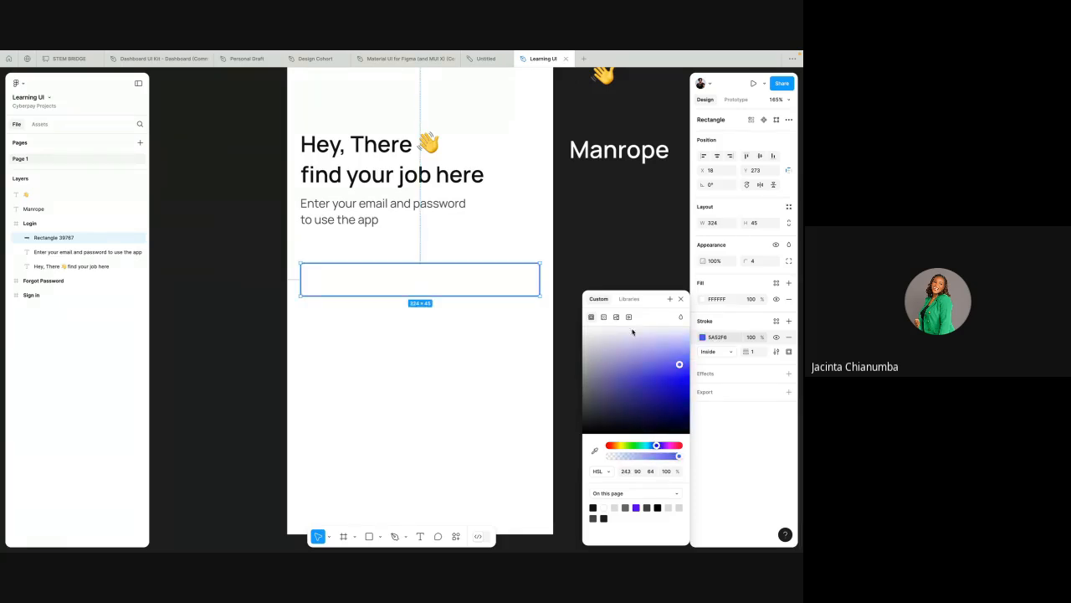
pyautogui.click(637, 249)
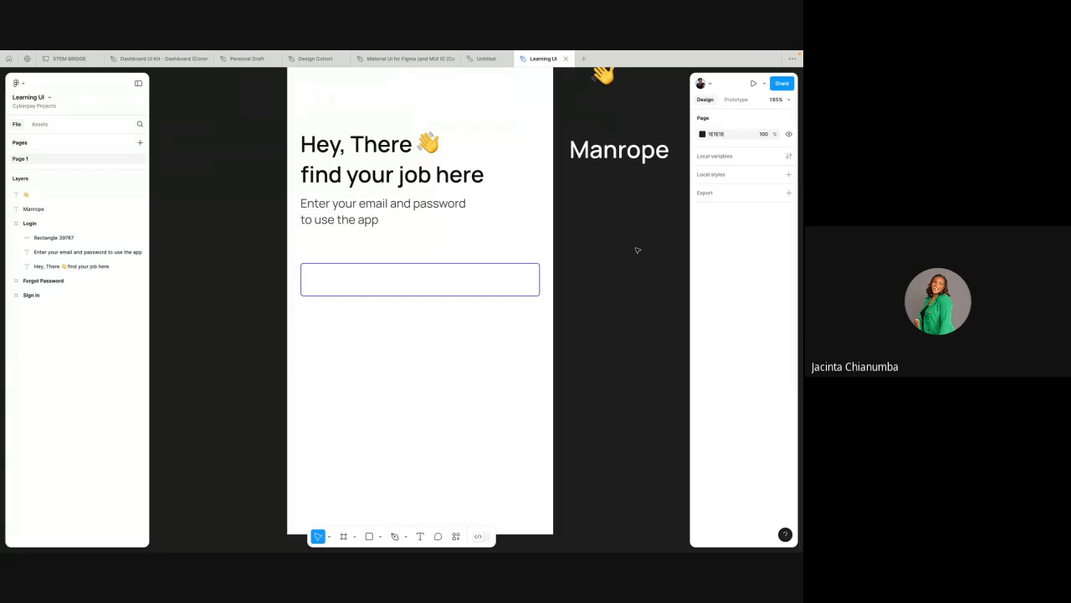
pyautogui.click(499, 268)
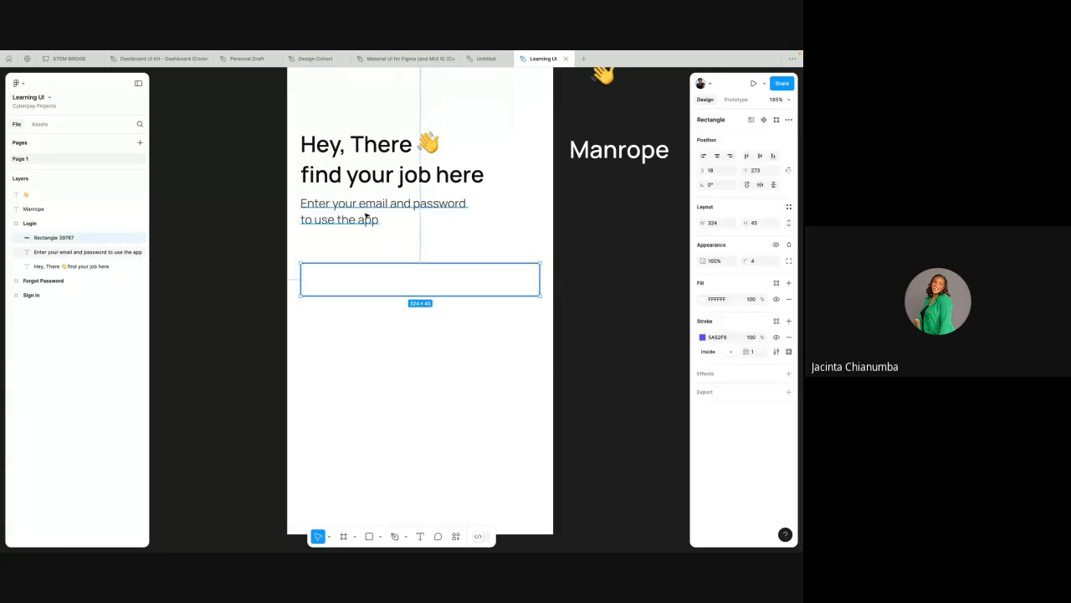
# Step: Duplicate the subtitle, place the copy just above the input rectangle, and change its text to Username
pyautogui.click(366, 216)
pyautogui.hotkey('ctrl', 'd')
pyautogui.moveTo(366, 216); pyautogui.dragTo(364, 259)
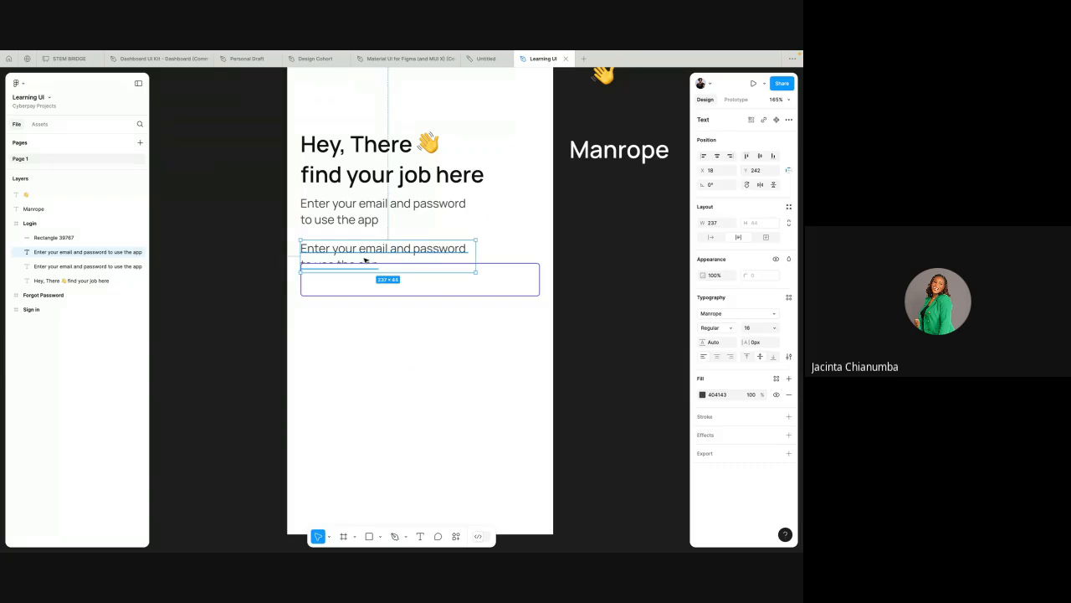
pyautogui.doubleClick(364, 258)
pyautogui.write('U')
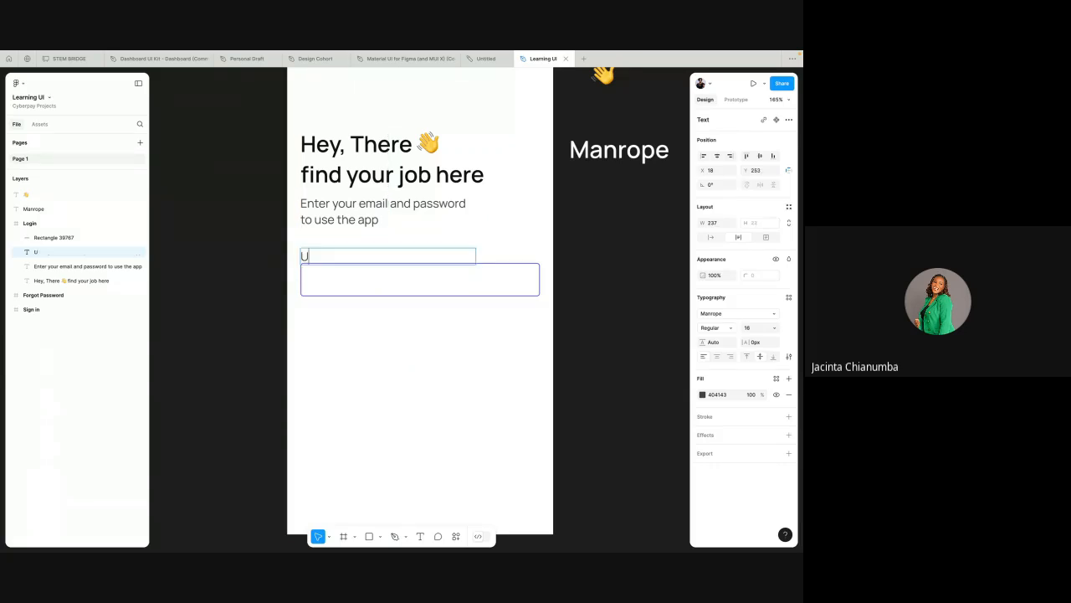
pyautogui.write('sername')
pyautogui.press('Escape')
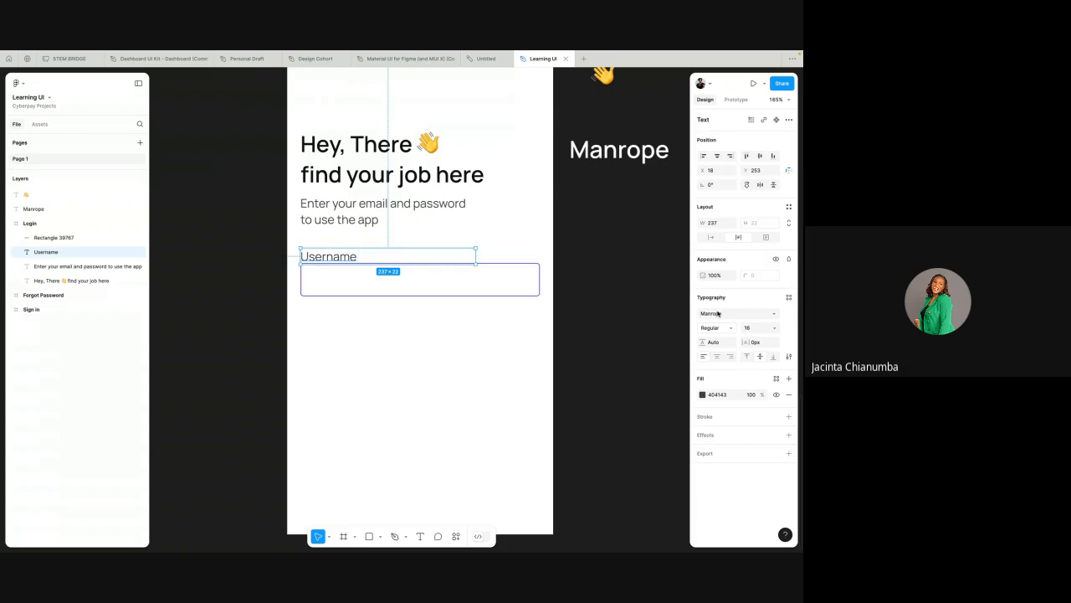
# Step: Set the Username label's font size to 14 and its weight to SemiBold
pyautogui.click(749, 328)
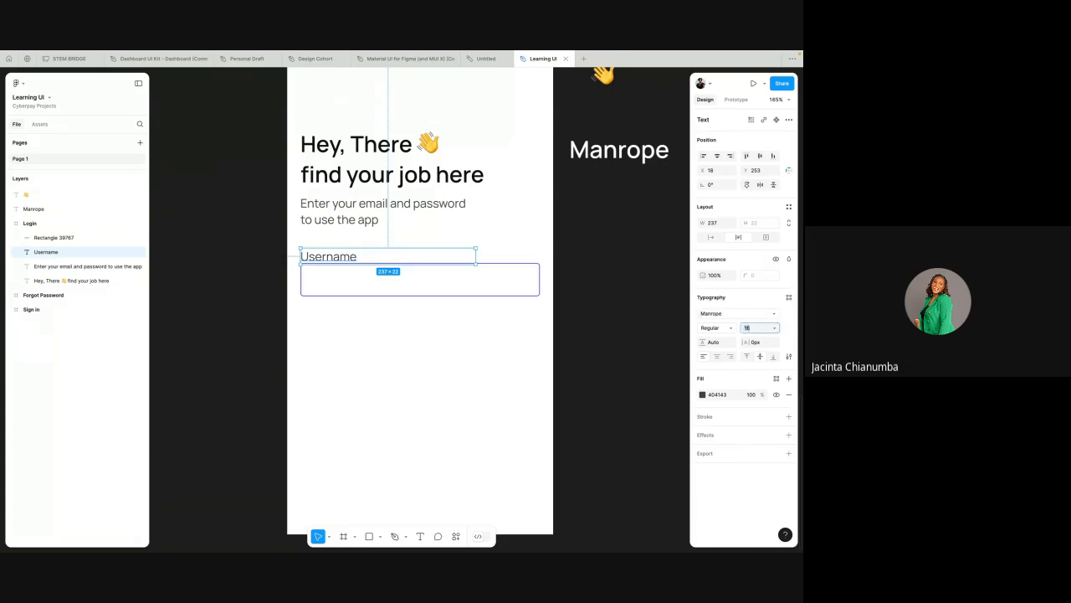
pyautogui.write('14')
pyautogui.press('Return')
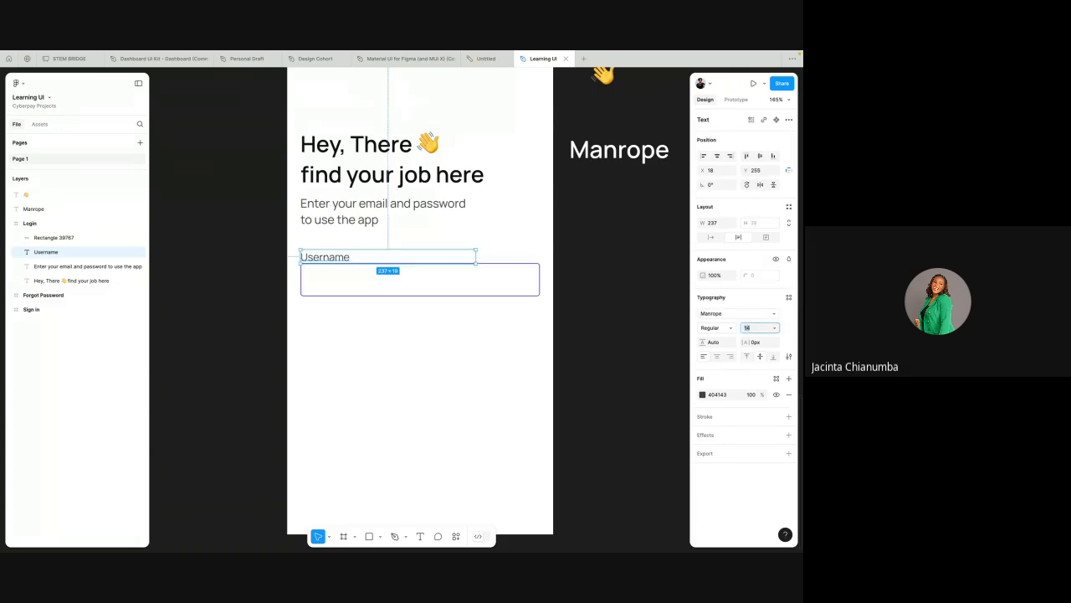
pyautogui.click(724, 328)
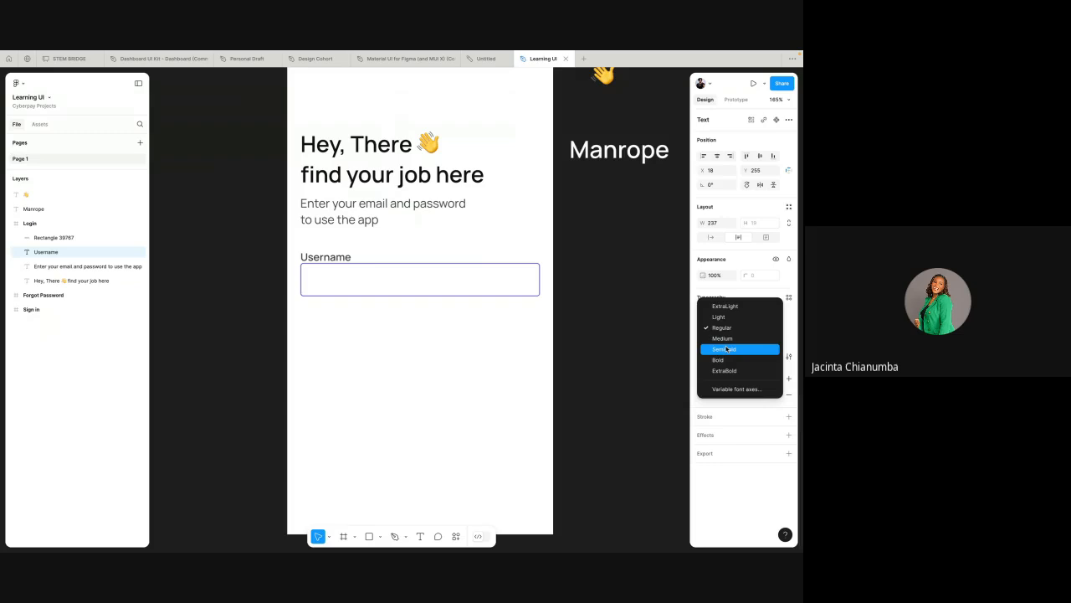
pyautogui.click(725, 349)
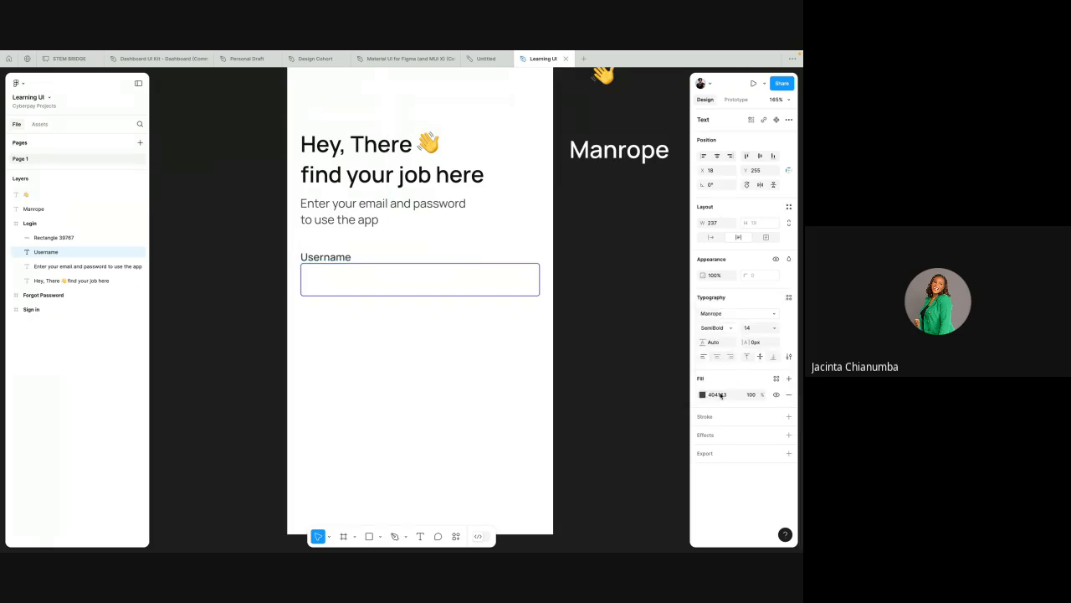
# Step: Set the Username label's text colour to 121212
pyautogui.click(722, 394)
pyautogui.write('121212')
pyautogui.press('Return')
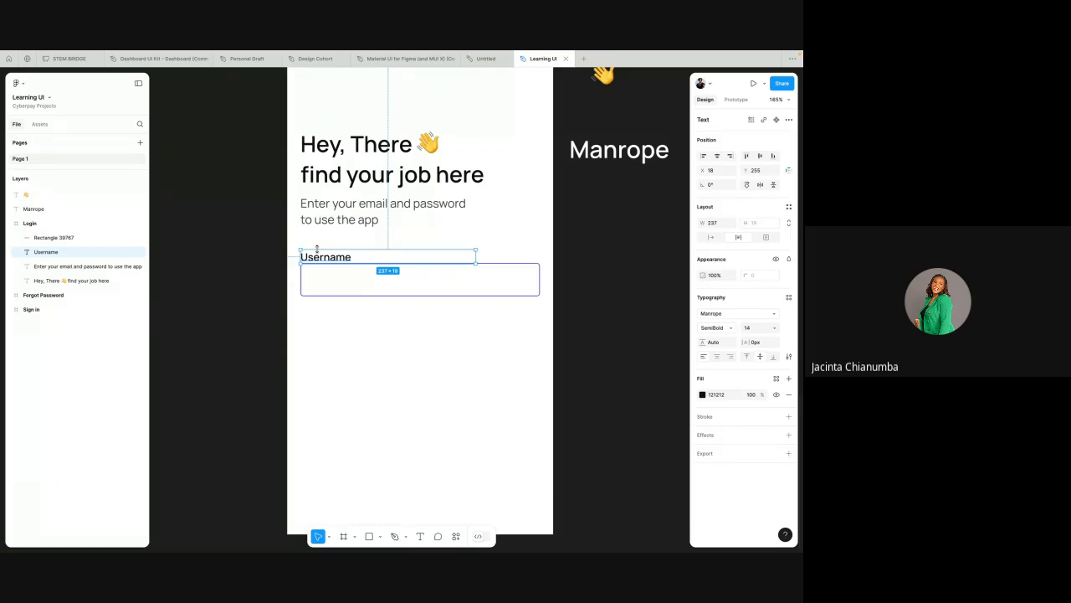
# Step: Shrink the Username label's text box to fit its text and nudge the label 3 px up
pyautogui.moveTo(476, 256); pyautogui.dragTo(389, 251)
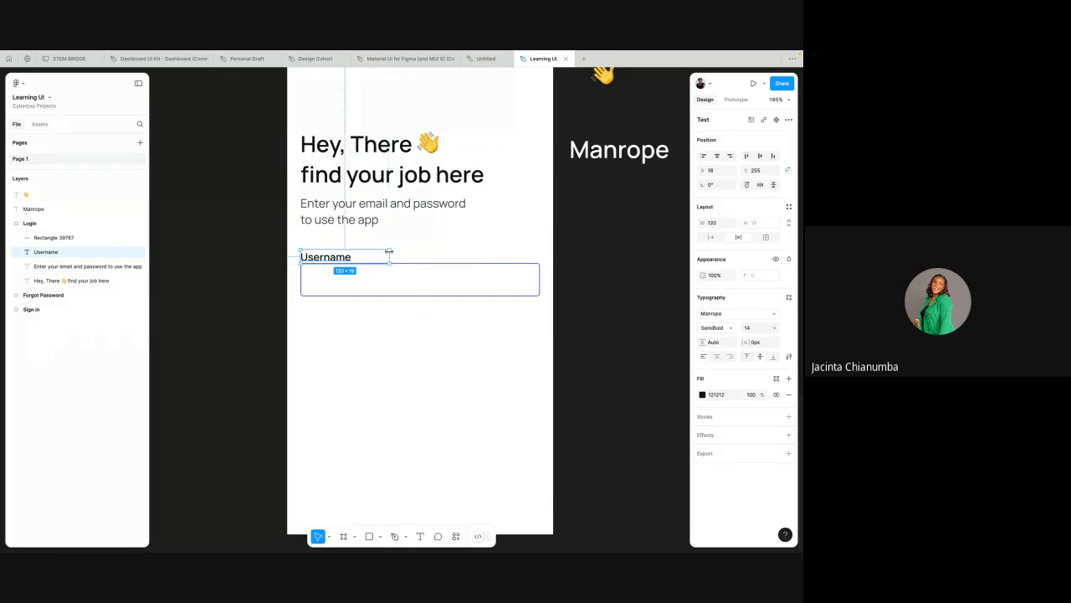
pyautogui.click(388, 253)
pyautogui.keyDown('ctrl'); pyautogui.scroll(3, 369, 261); pyautogui.keyUp('ctrl')
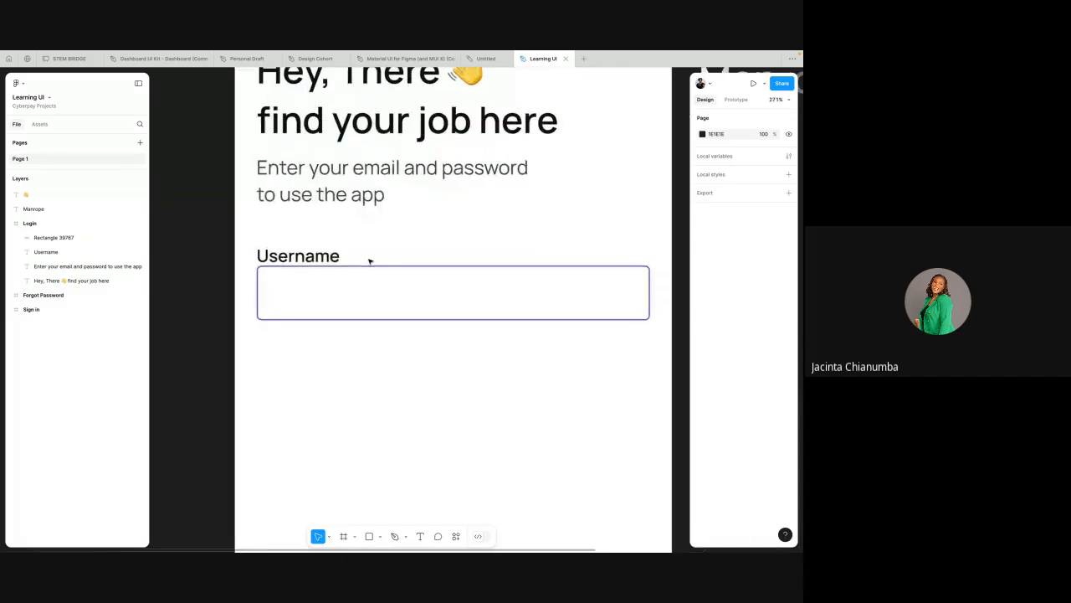
pyautogui.click(326, 256)
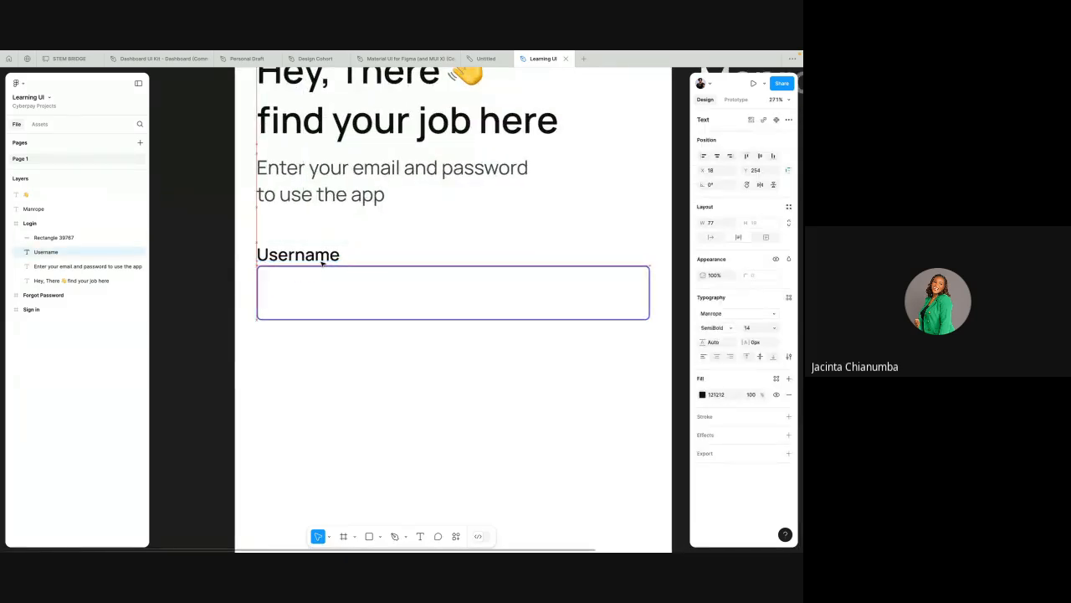
pyautogui.press('Up')
pyautogui.press('Up')
pyautogui.press('Up')
pyautogui.press('Up')
pyautogui.press('Up')
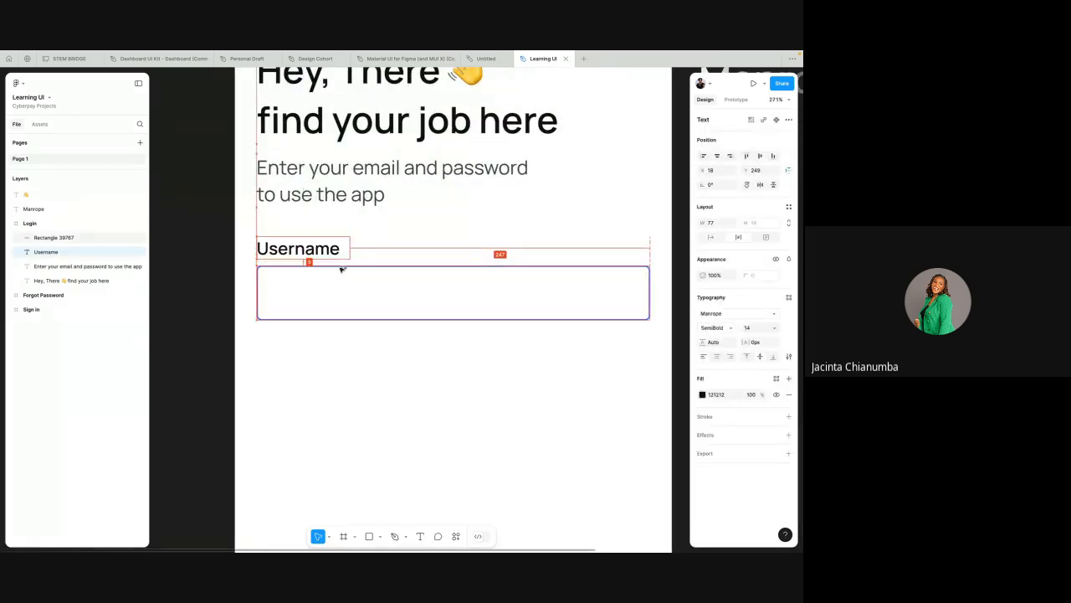
pyautogui.scroll(-5, 341, 269)
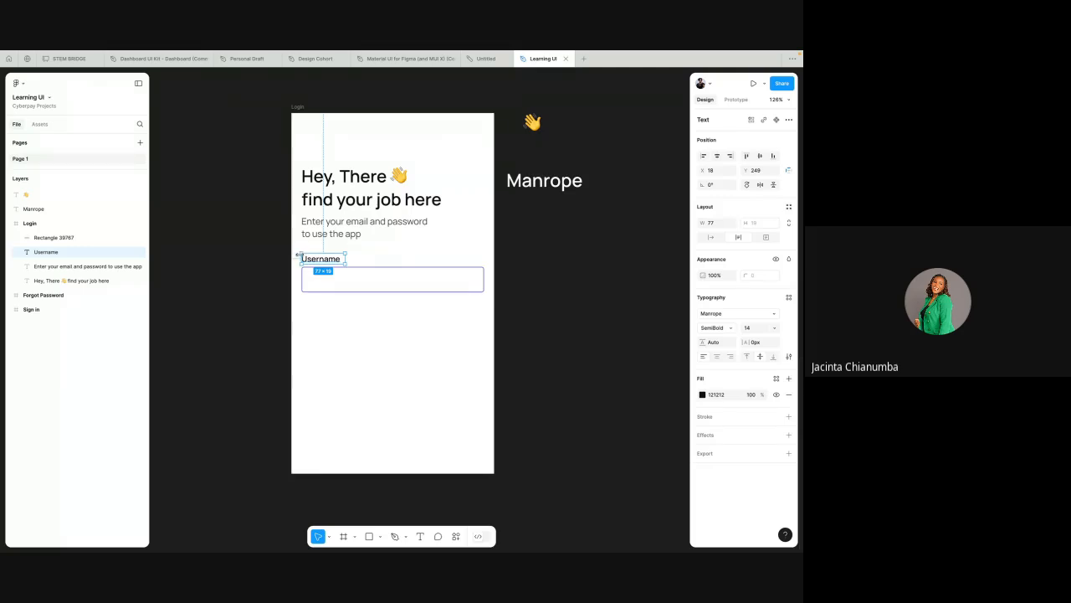
# Step: Move the heading and subtitle together 10 px up
pyautogui.click(294, 243)
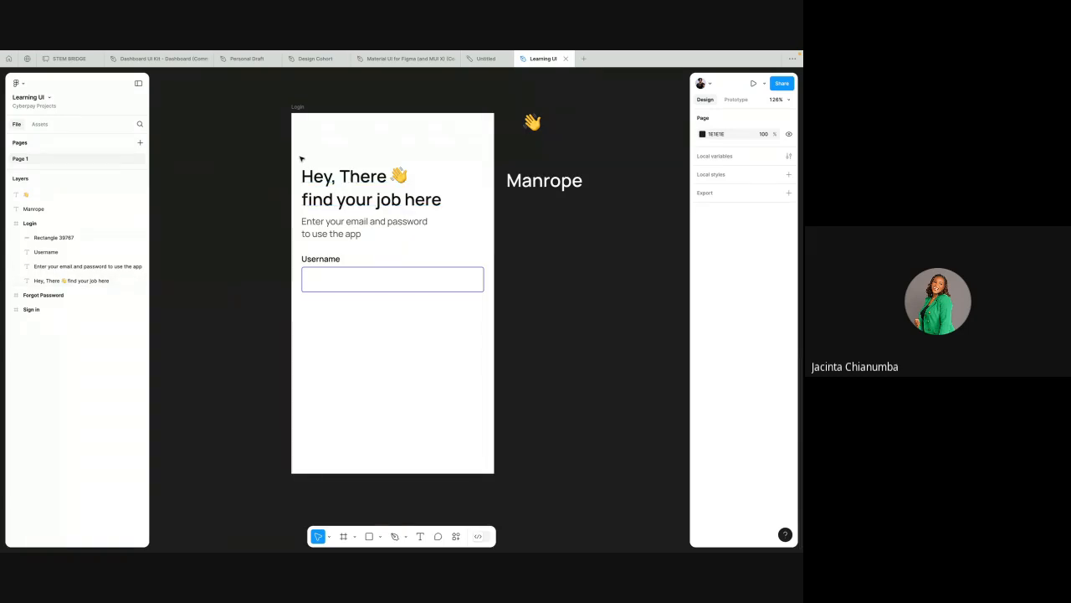
pyautogui.moveTo(299, 156); pyautogui.dragTo(425, 240)
pyautogui.press('alt')
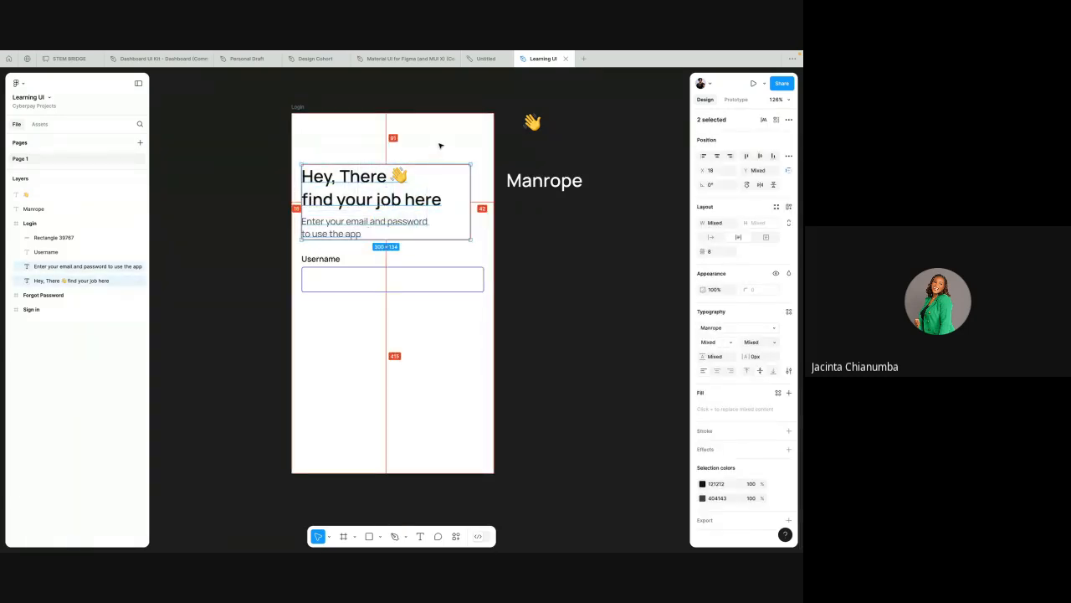
pyautogui.hotkey('shift', 'Up')
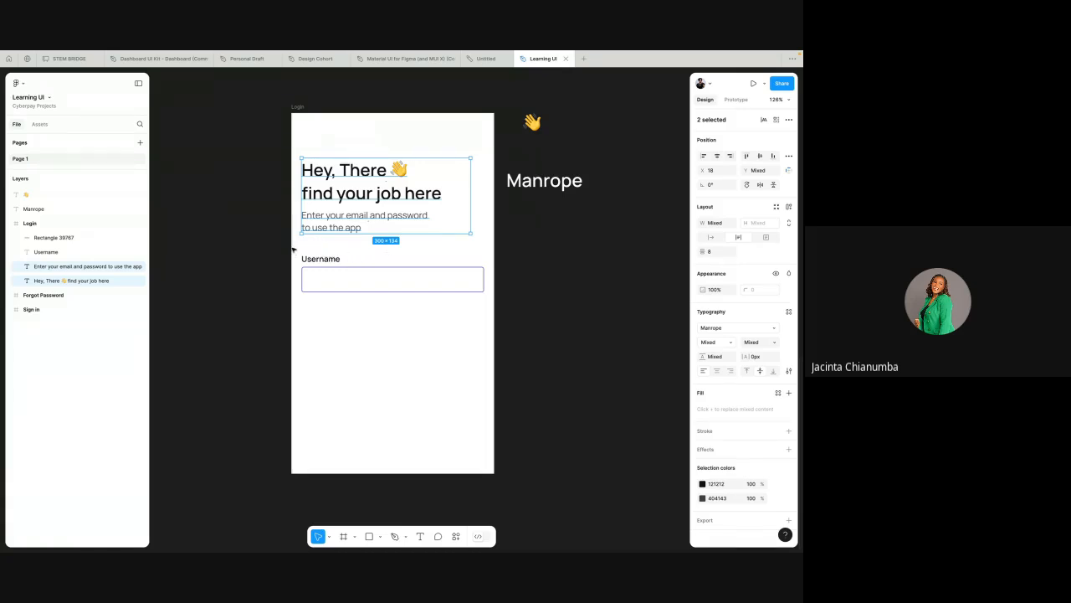
# Step: Move the Username label and the input rectangle together 3 px down
pyautogui.moveTo(293, 248); pyautogui.dragTo(349, 290)
pyautogui.press('alt')
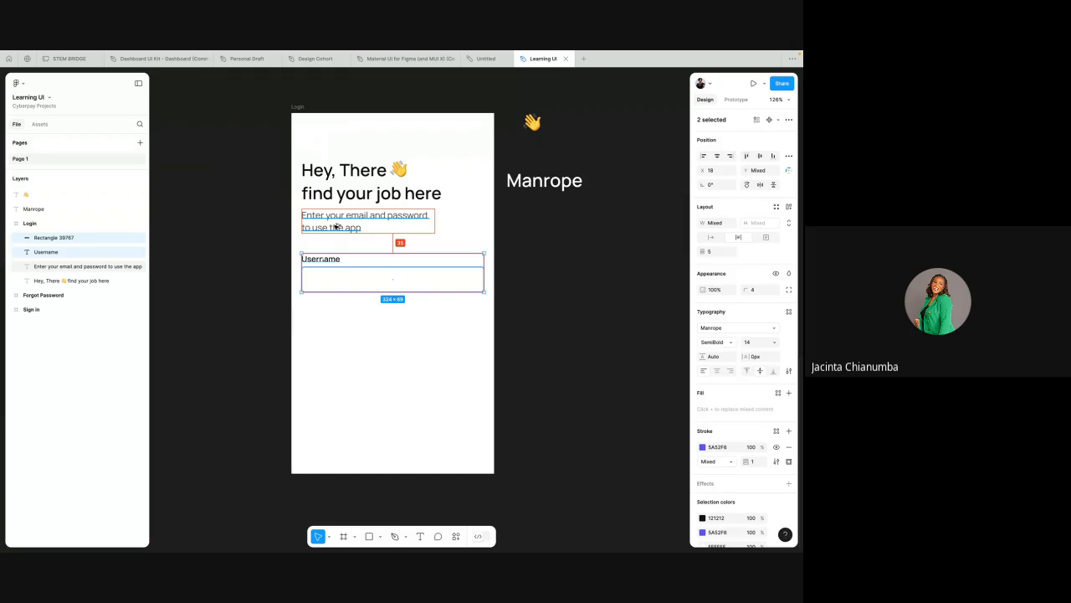
pyautogui.press('Down')
pyautogui.press('Down')
pyautogui.press('Down')
pyautogui.click(360, 239)
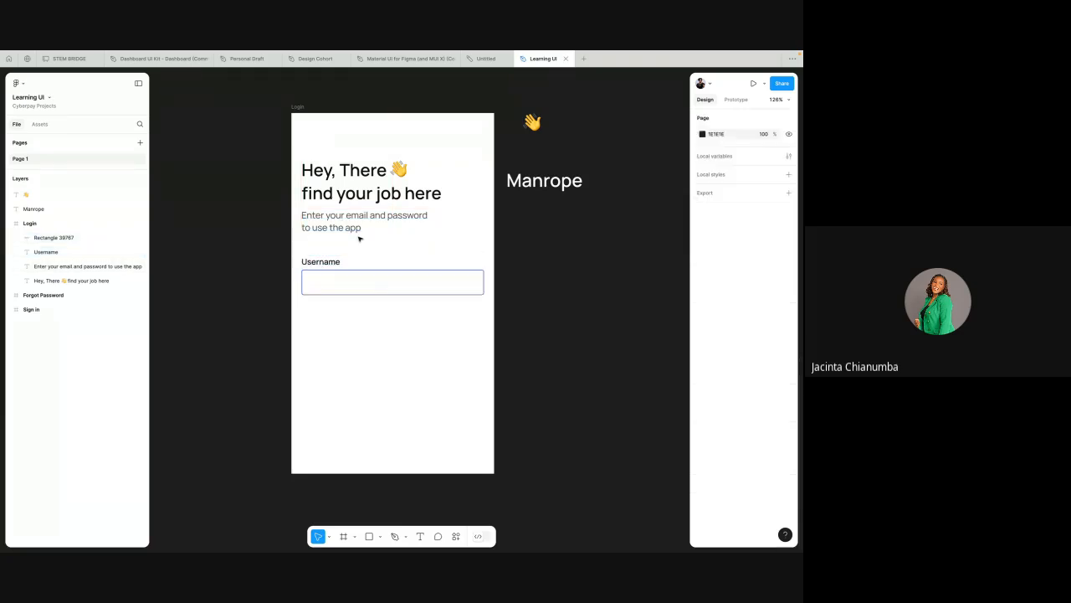
# Step: Duplicate the subtitle and place the copy inside the input rectangle
pyautogui.click(340, 227)
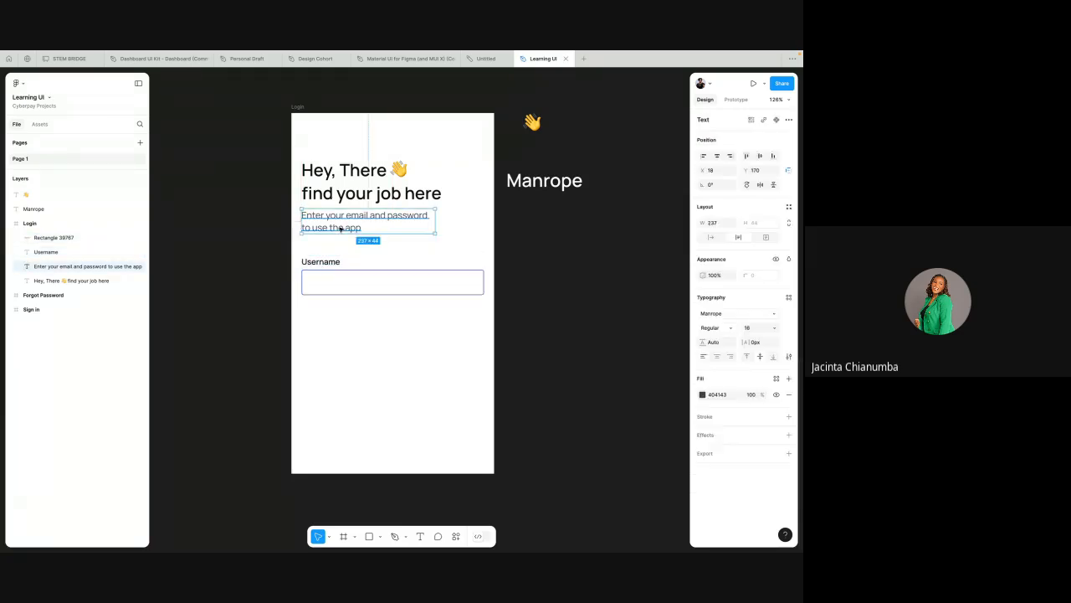
pyautogui.scroll(3, 360, 247)
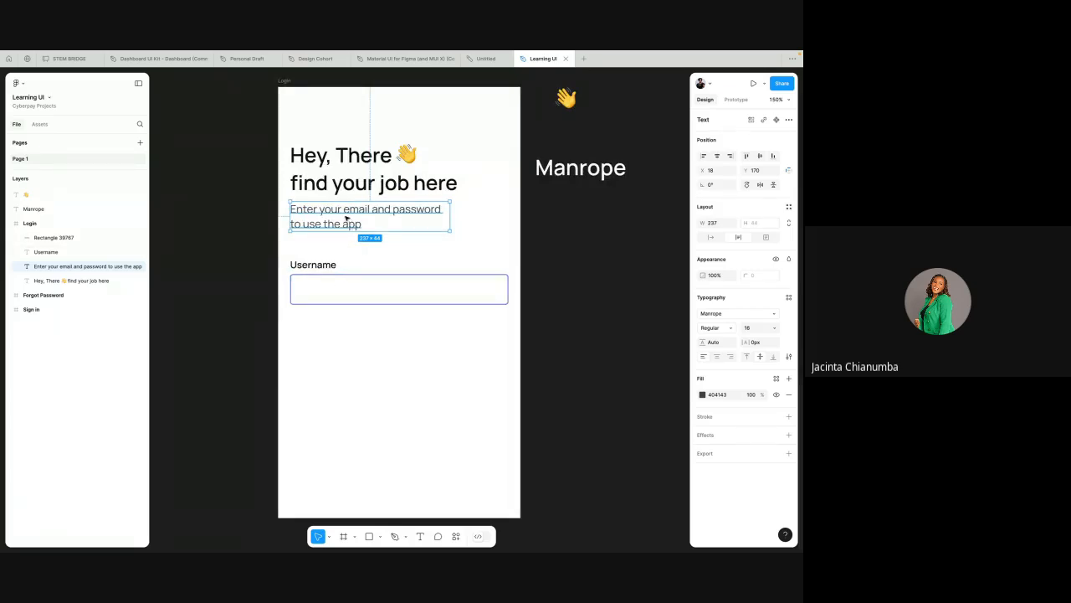
pyautogui.moveTo(346, 218); pyautogui.dragTo(350, 296)
pyautogui.rightClick(350, 296)
pyautogui.click(387, 239)
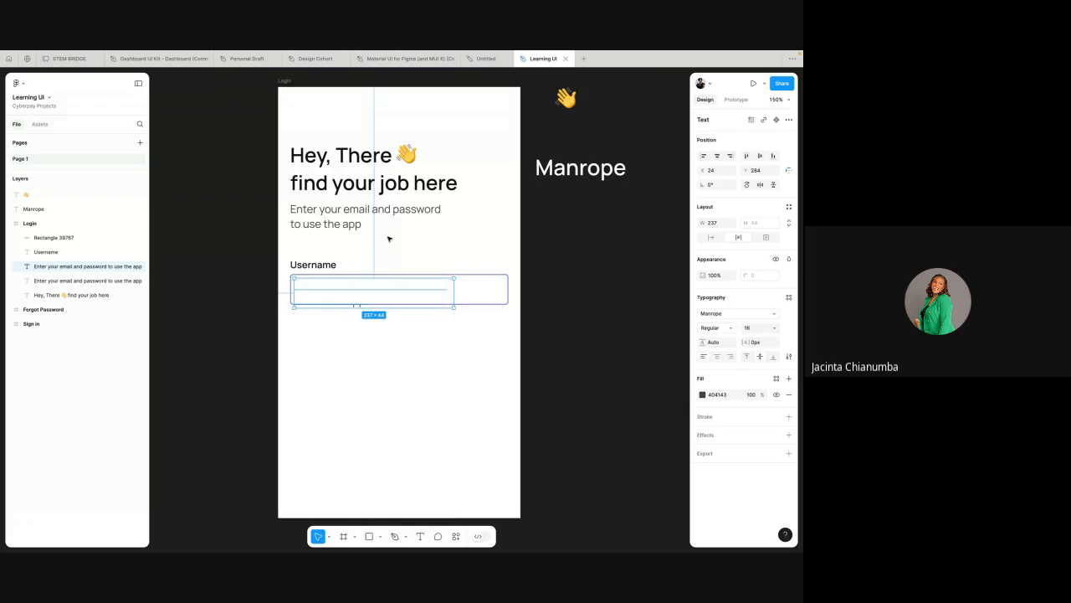
pyautogui.moveTo(368, 289); pyautogui.dragTo(404, 308)
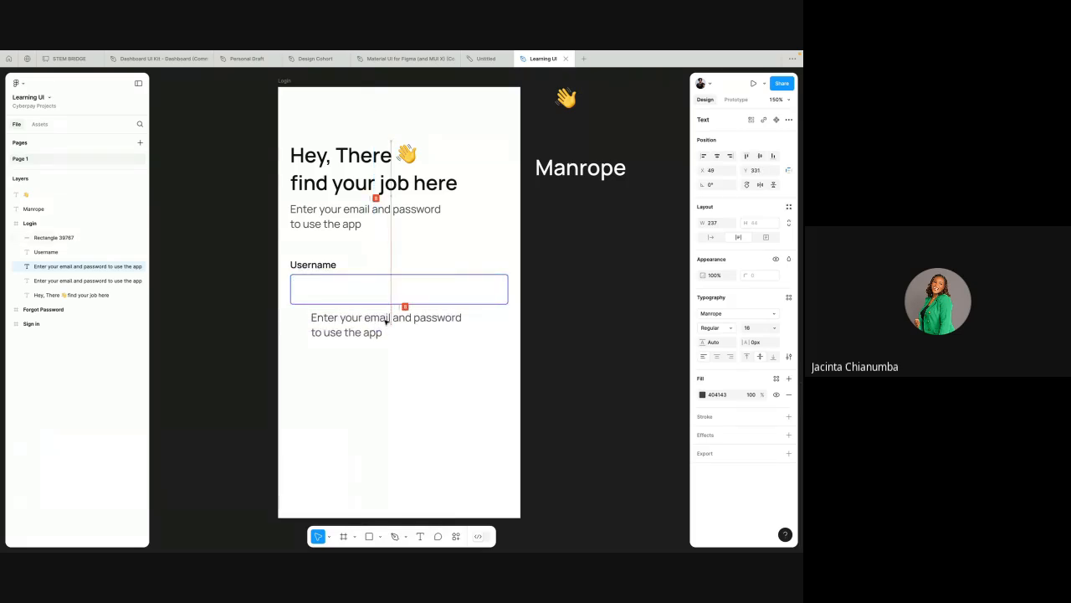
pyautogui.click(401, 287)
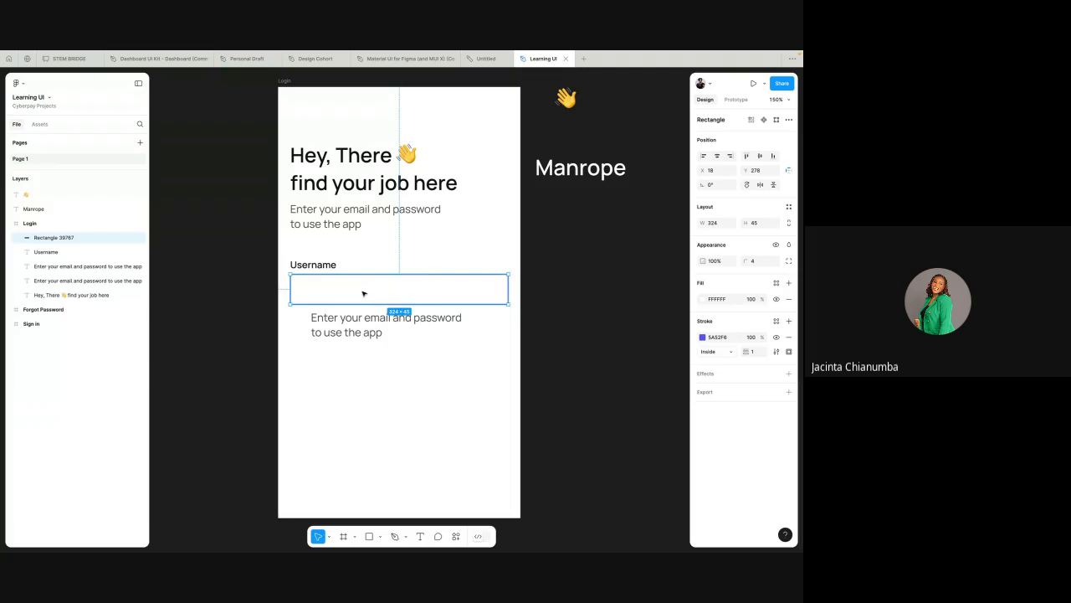
pyautogui.click(349, 325)
pyautogui.moveTo(349, 326); pyautogui.dragTo(350, 293)
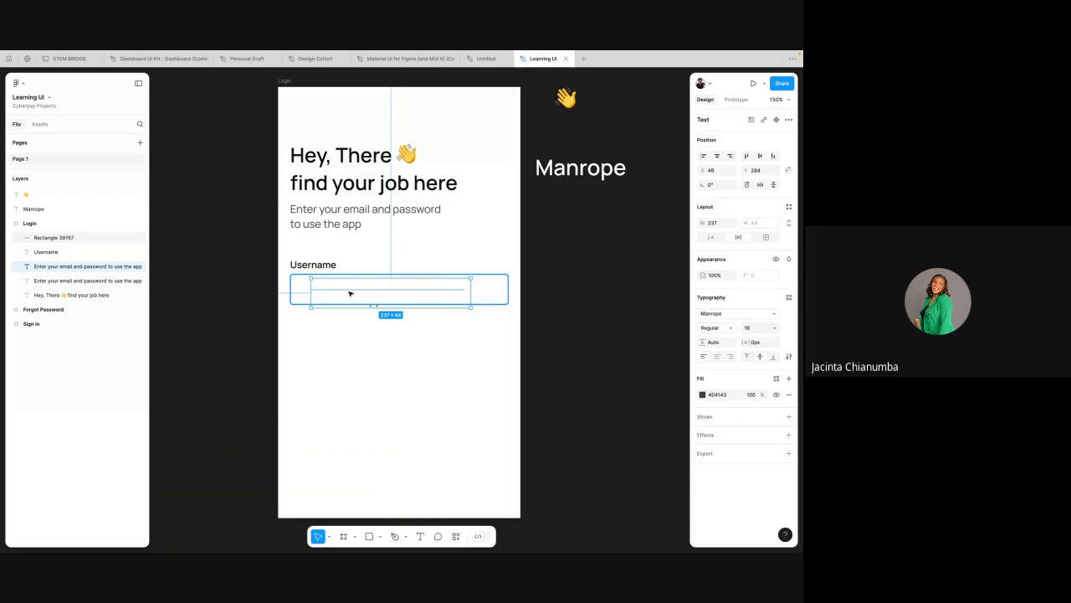
# Step: Bring the copied text in front of the input rectangle
pyautogui.rightClick(349, 293)
pyautogui.moveTo(389, 323)
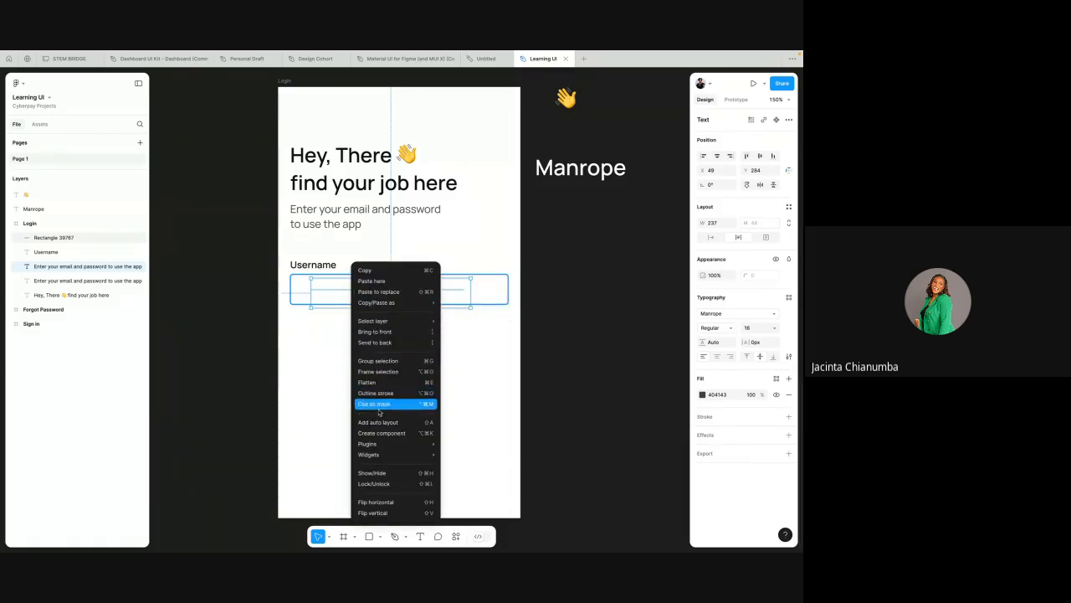
pyautogui.click(378, 332)
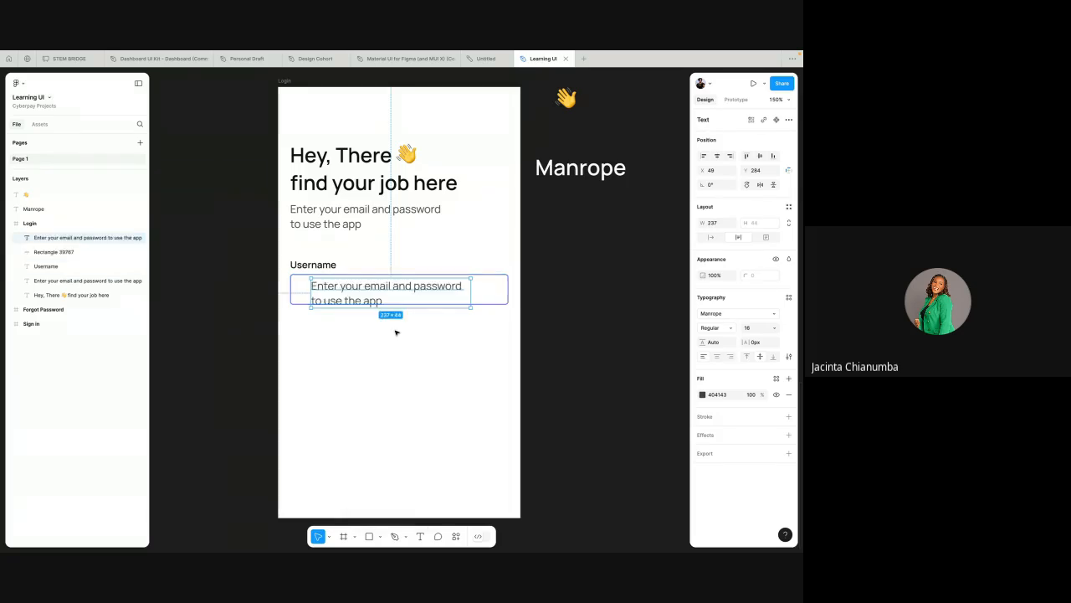
# Step: Replace the copied text inside the rectangle with the placeholder Enter name
pyautogui.doubleClick(363, 291)
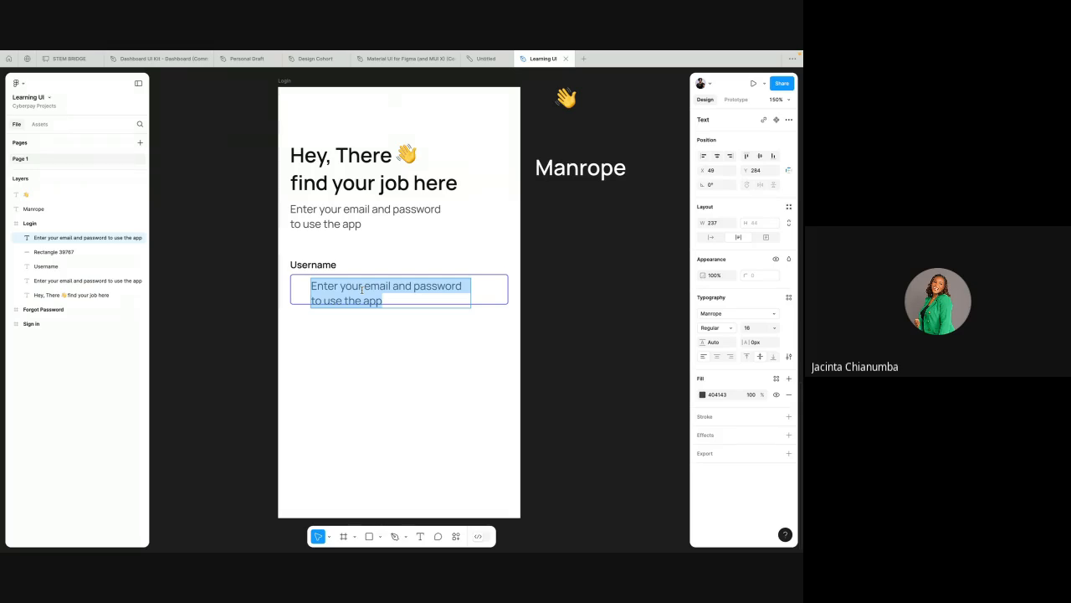
pyautogui.write('nter')
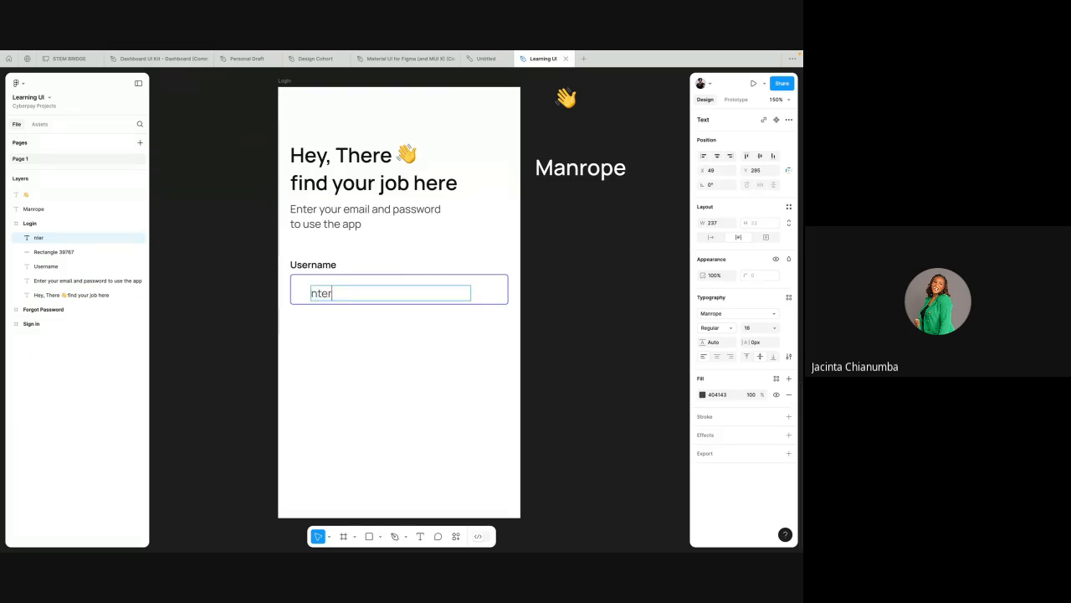
pyautogui.press('BackSpace')
pyautogui.press('BackSpace')
pyautogui.press('BackSpace')
pyautogui.press('BackSpace')
pyautogui.write('Enter name')
pyautogui.press('Escape')
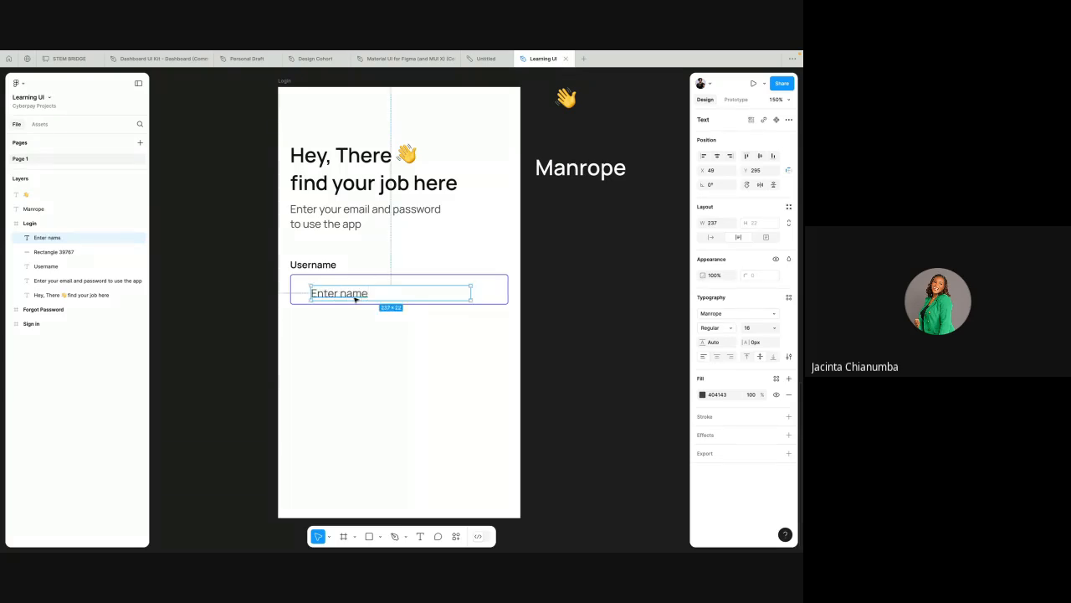
# Step: Align the Enter name placeholder and the input rectangle on their vertical centres
pyautogui.press('Escape')
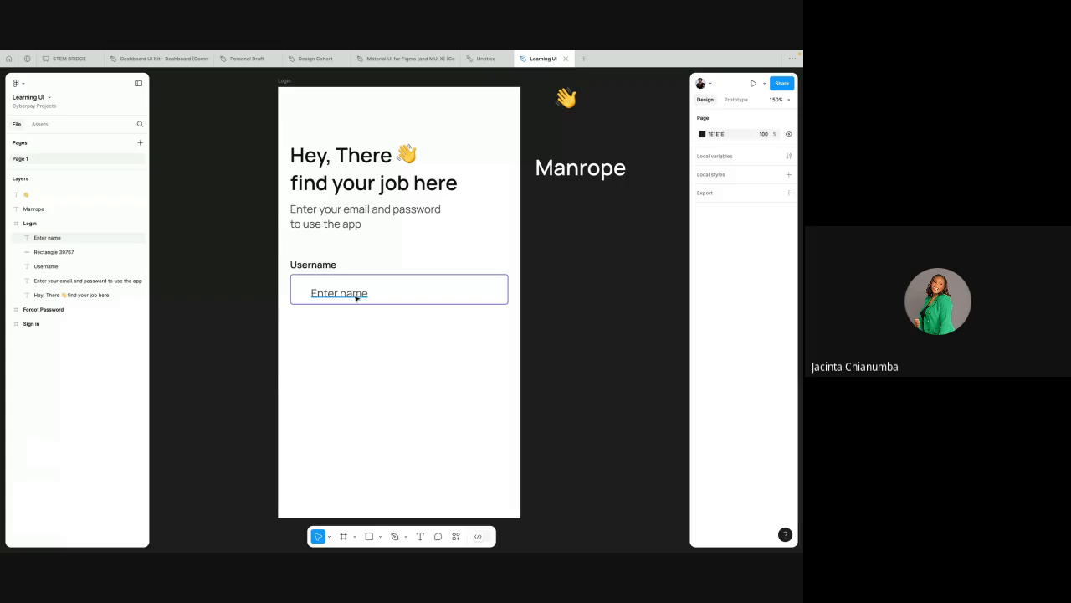
pyautogui.click(357, 298)
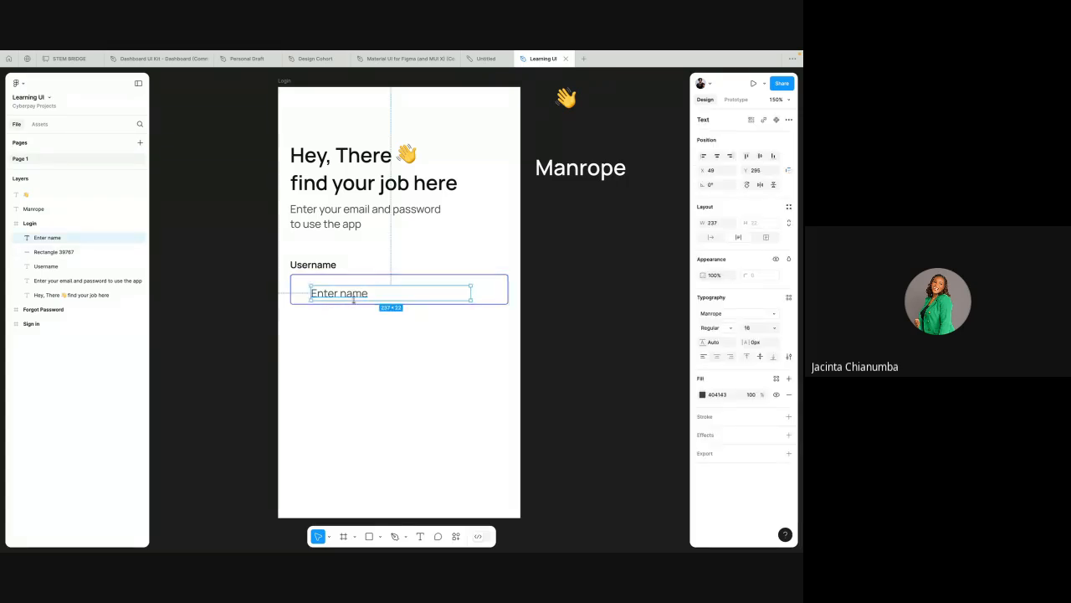
pyautogui.scroll(5, 368, 281)
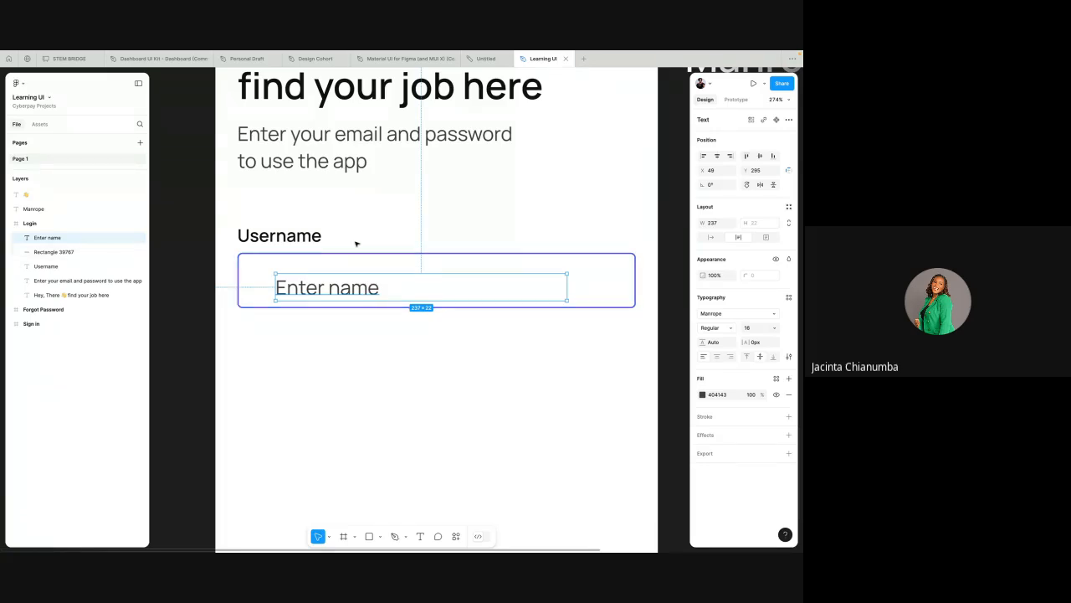
pyautogui.click(350, 303)
pyautogui.keyDown('shift'); pyautogui.click(350, 302); pyautogui.keyUp('shift')
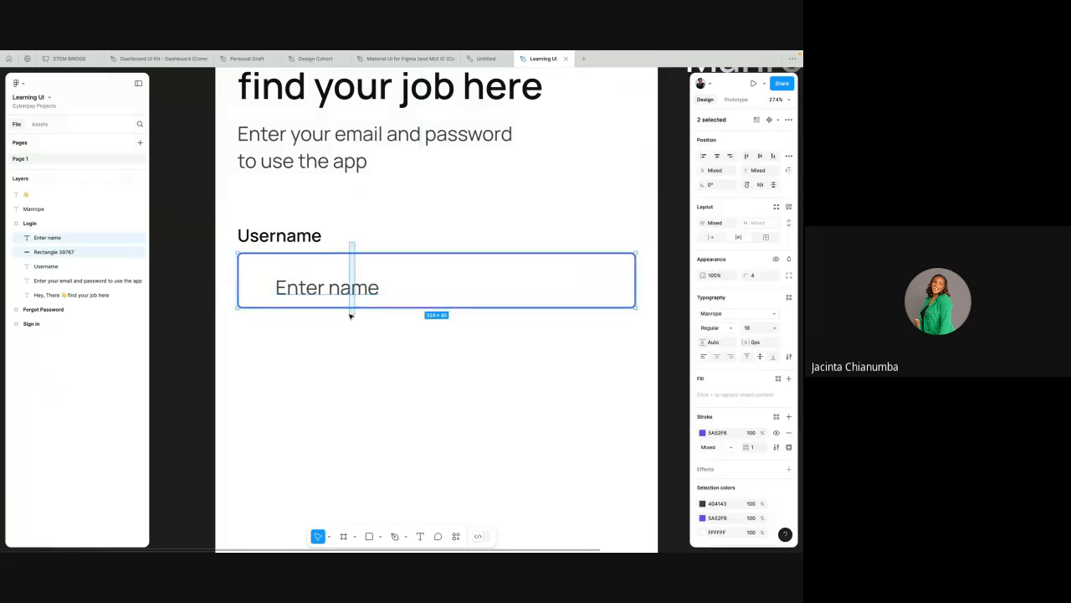
pyautogui.click(760, 157)
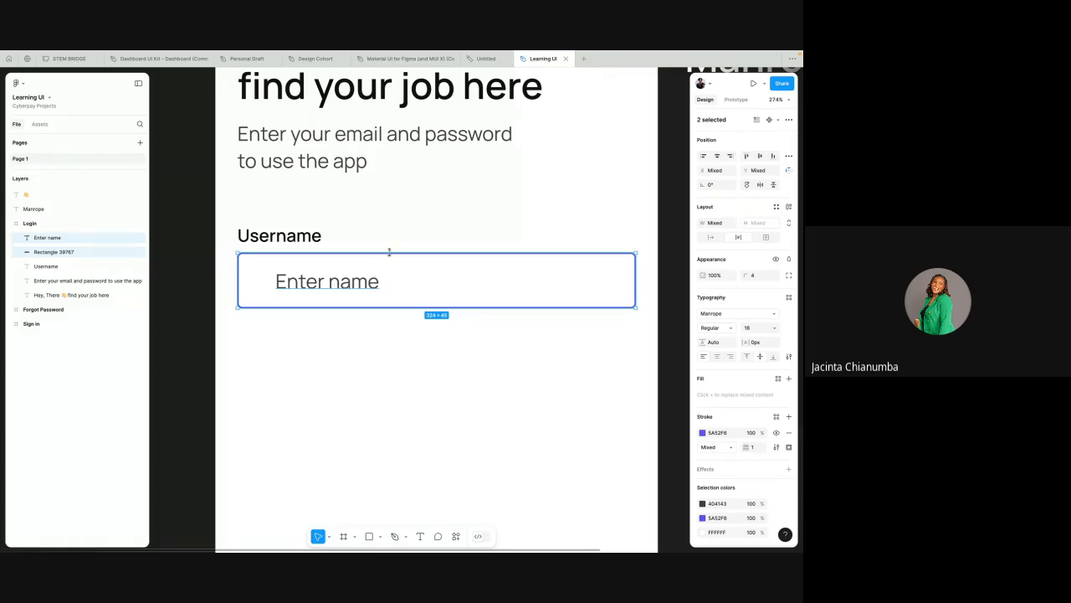
pyautogui.click(373, 285)
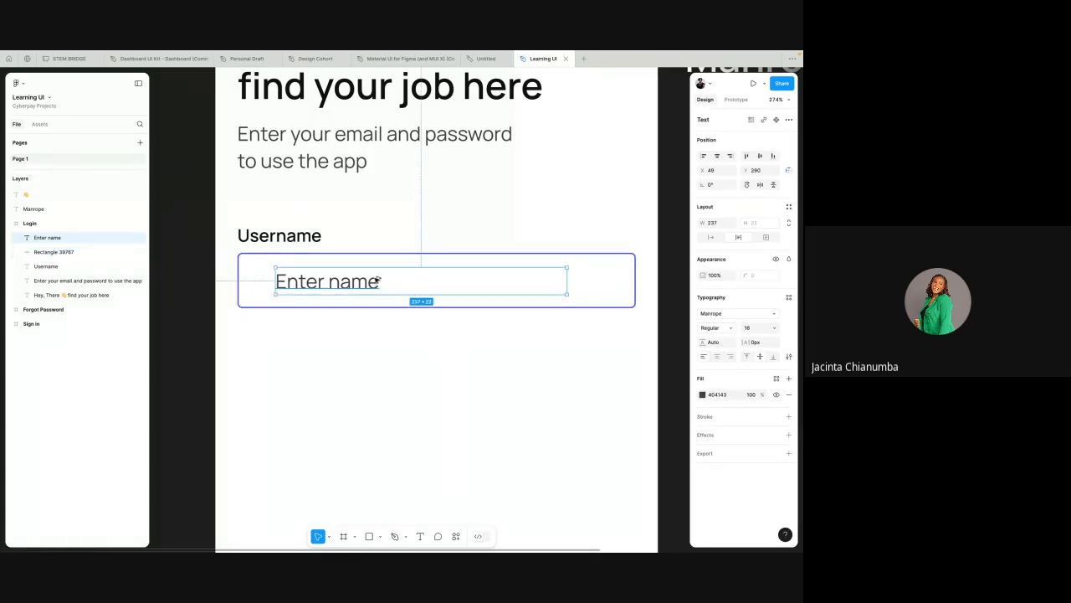
pyautogui.press('alt')
pyautogui.click(388, 237)
pyautogui.scroll(-3, 388, 238)
pyautogui.scroll(1, 388, 238)
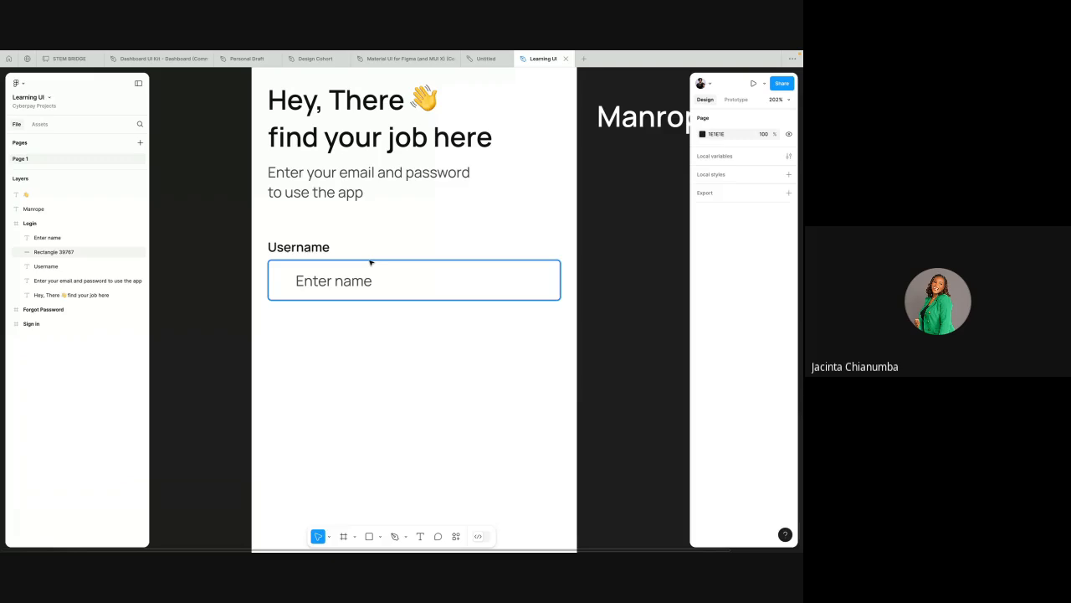
# Step: Switch to the browser, search the web for icons free, and open the Flaticon site
pyautogui.hotkey('ctrl', 'Left')
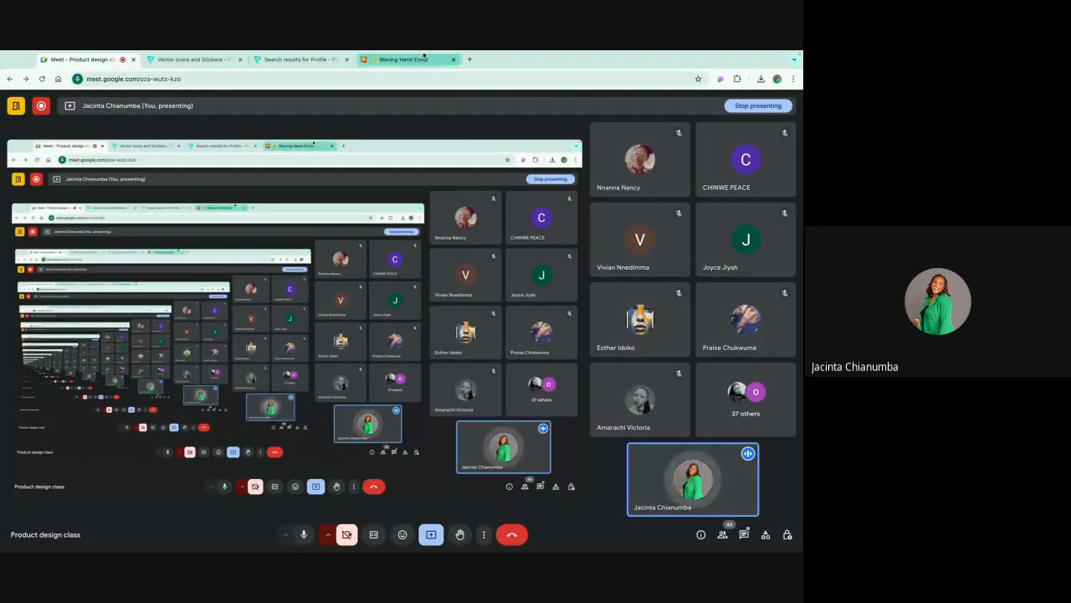
pyautogui.click(394, 59)
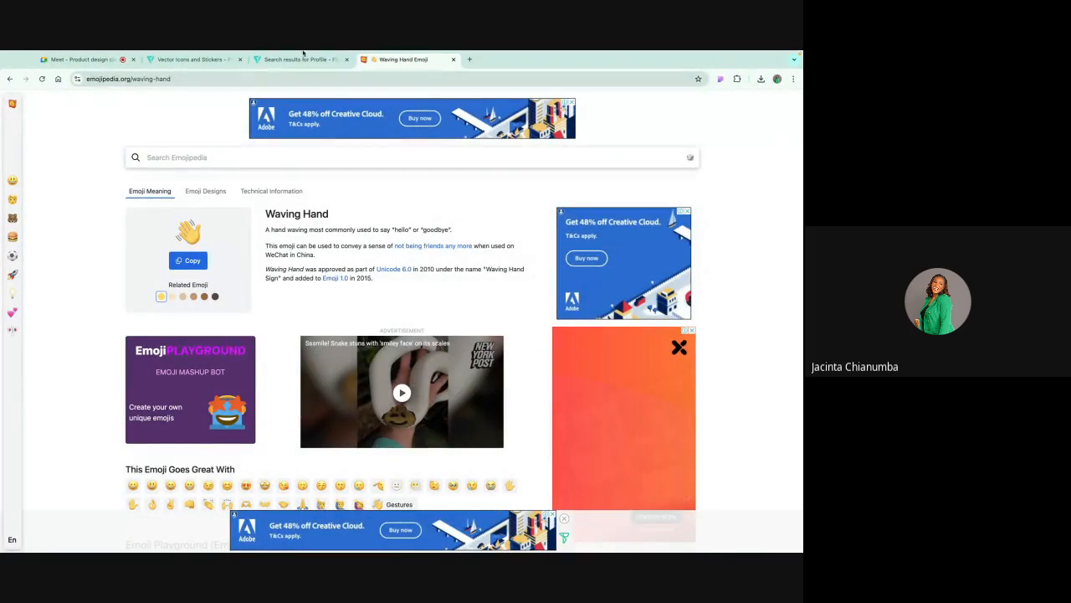
pyautogui.click(470, 59)
pyautogui.write('i')
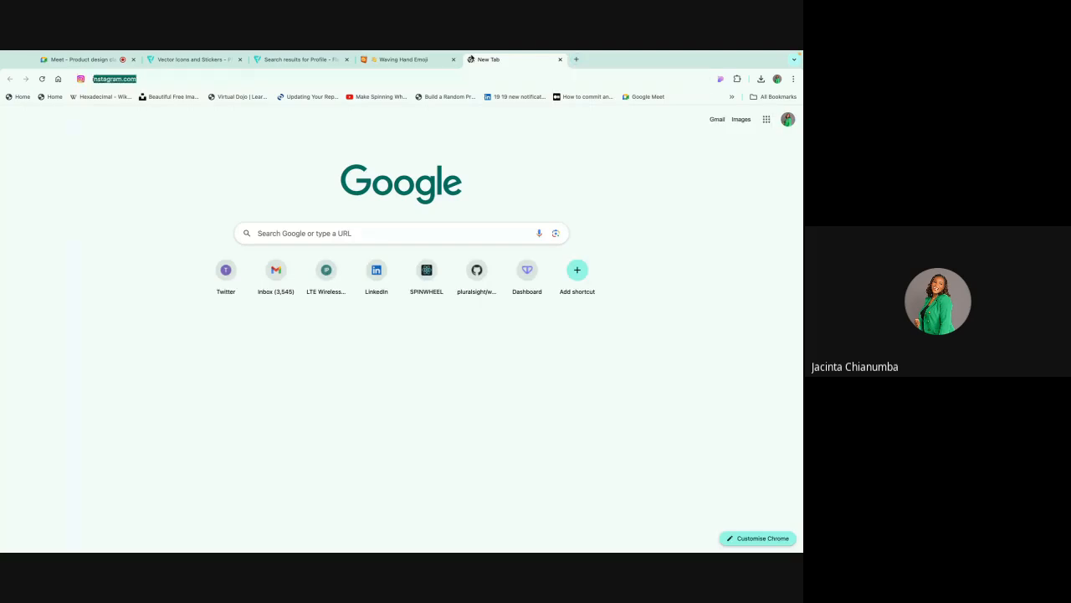
pyautogui.write('cons free')
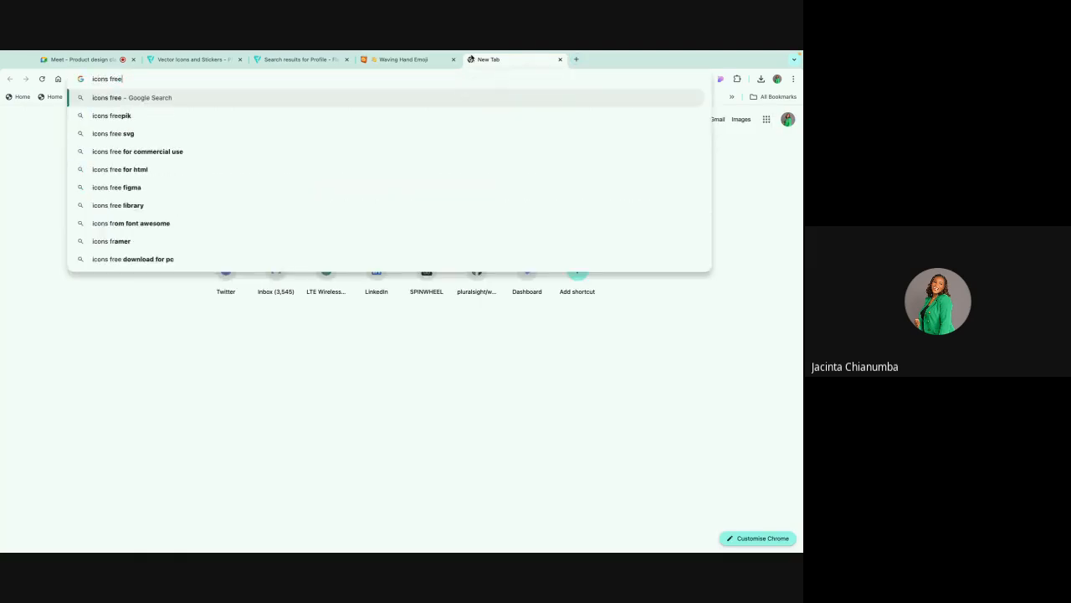
pyautogui.press('Return')
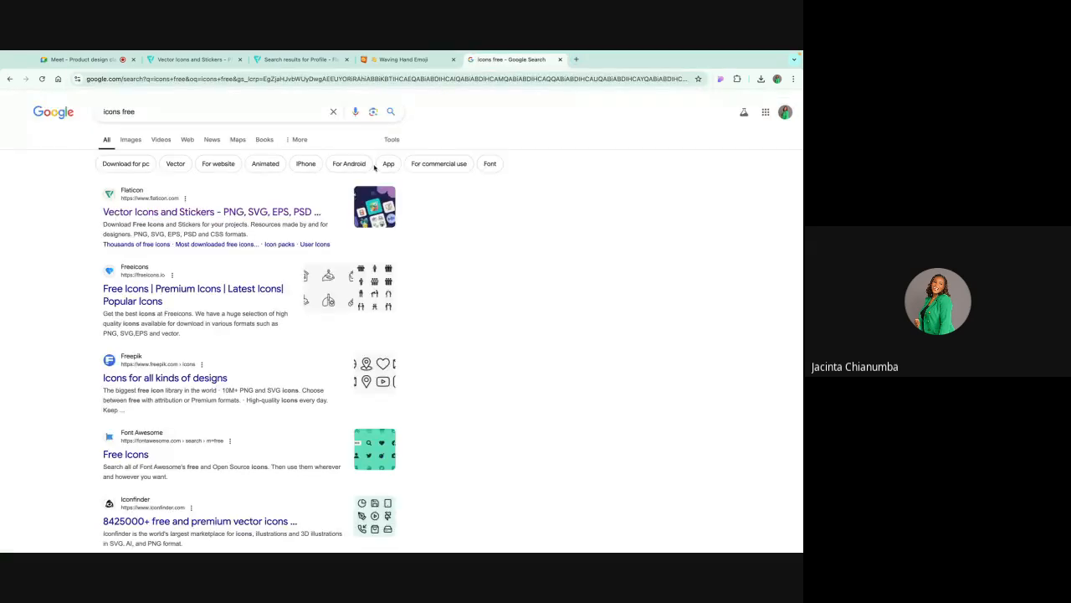
pyautogui.click(183, 214)
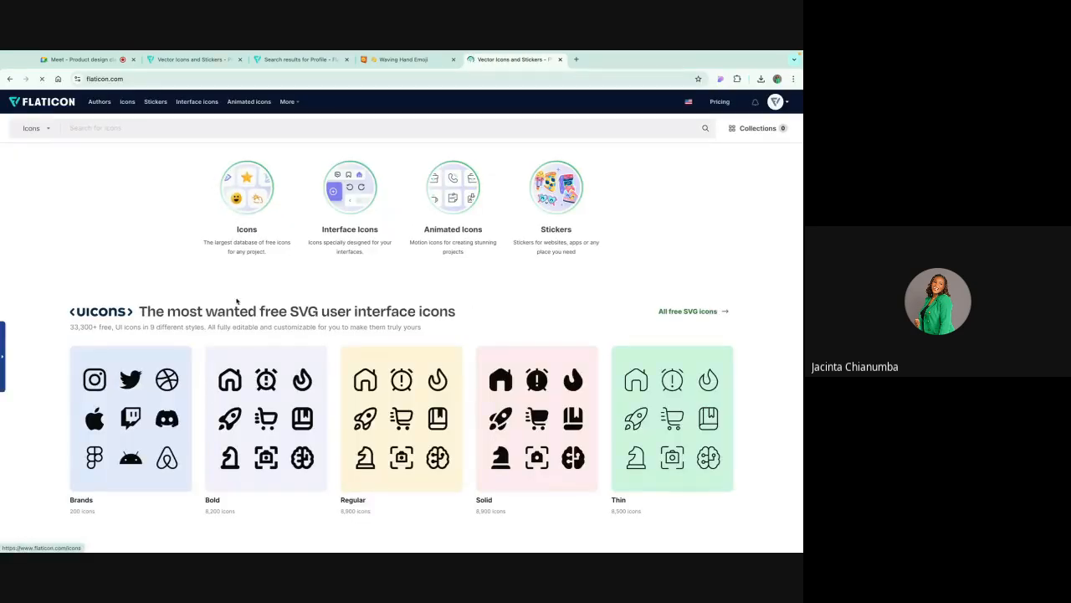
# Step: Browse the Flaticon homepage and open the Brands collection of free SVG UIcons
pyautogui.scroll(-1, 237, 302)
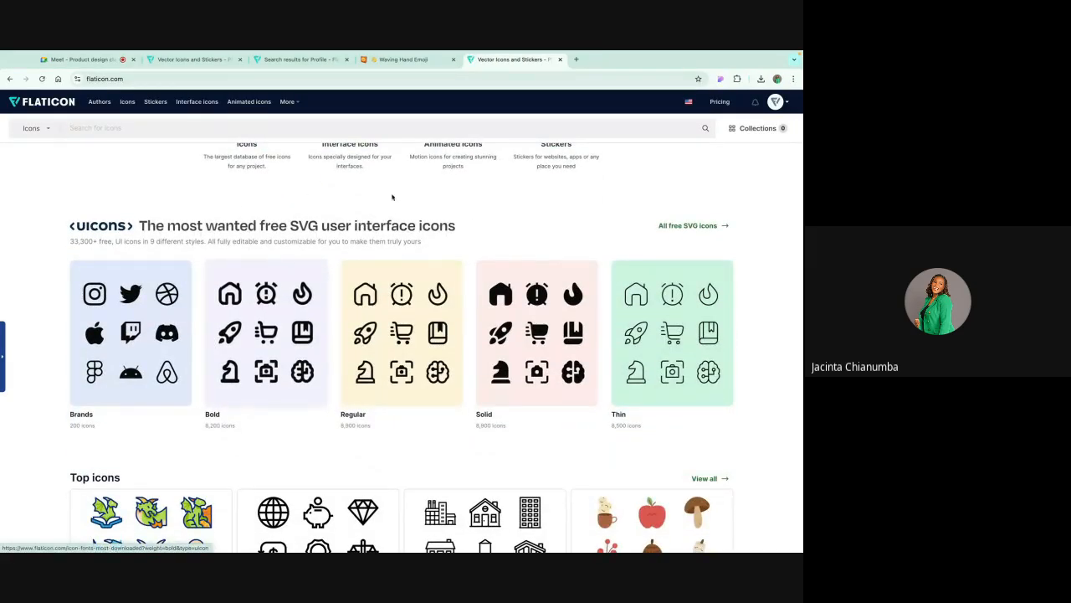
pyautogui.scroll(-3, 410, 205)
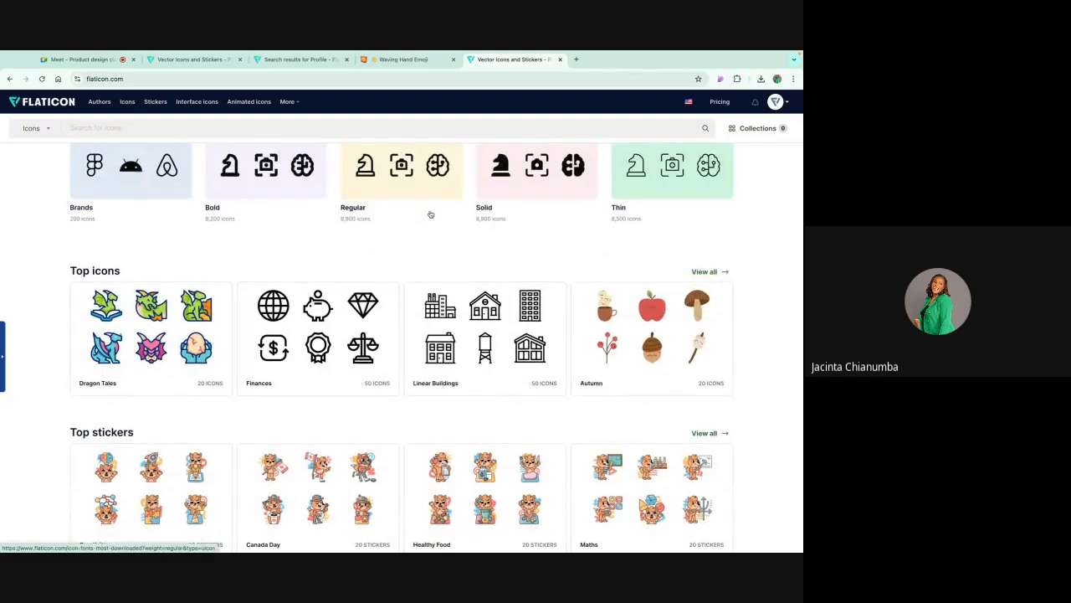
pyautogui.scroll(4, 294, 316)
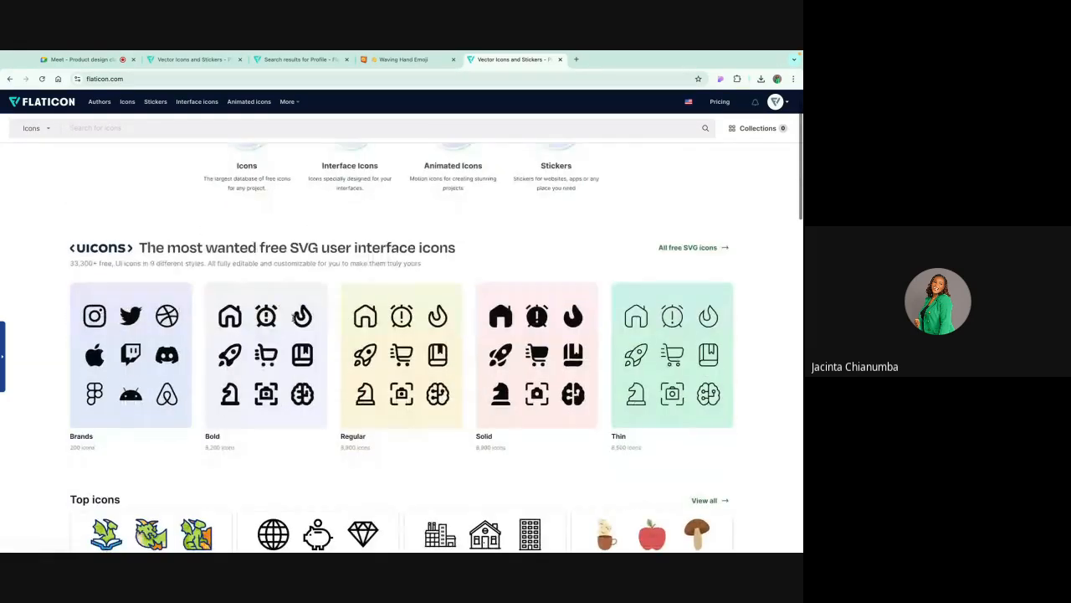
pyautogui.scroll(1, 161, 302)
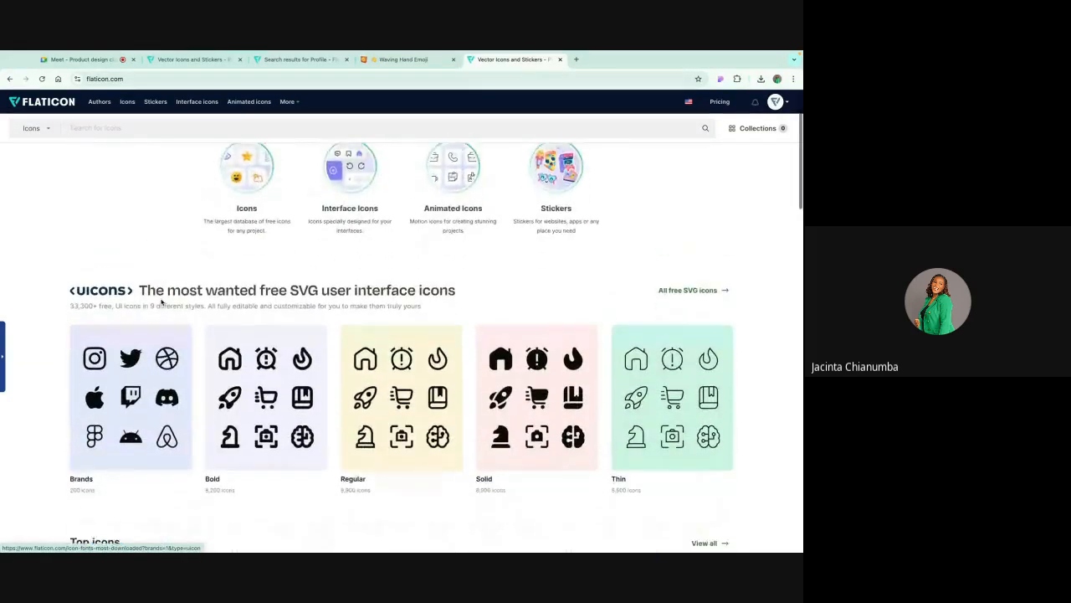
pyautogui.scroll(-1, 161, 303)
pyautogui.click(161, 302)
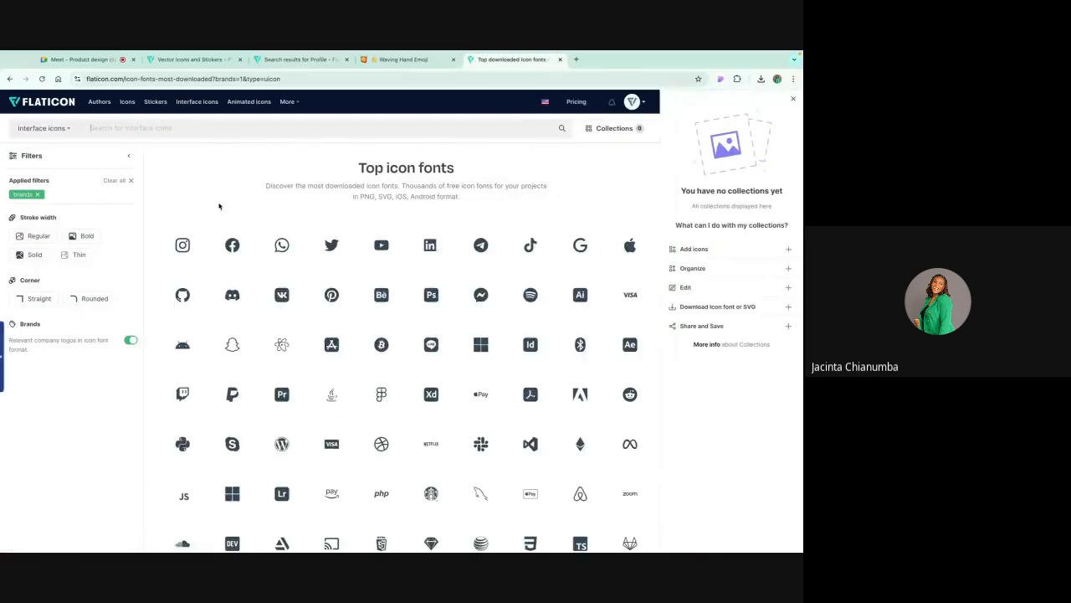
pyautogui.hotkey('ctrl', 'Right')
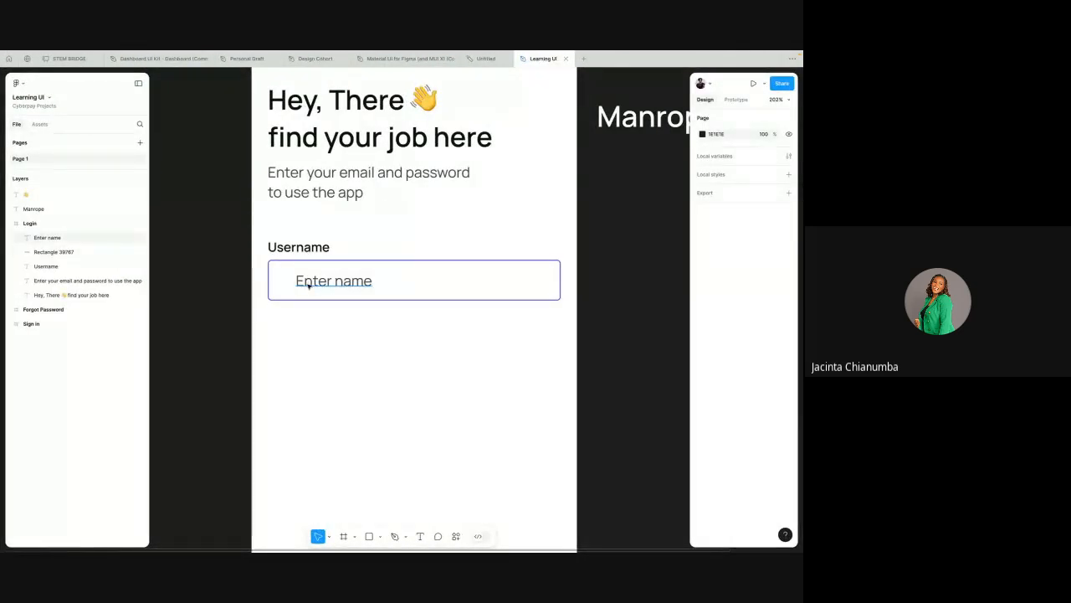
pyautogui.hotkey('ctrl', 'Left')
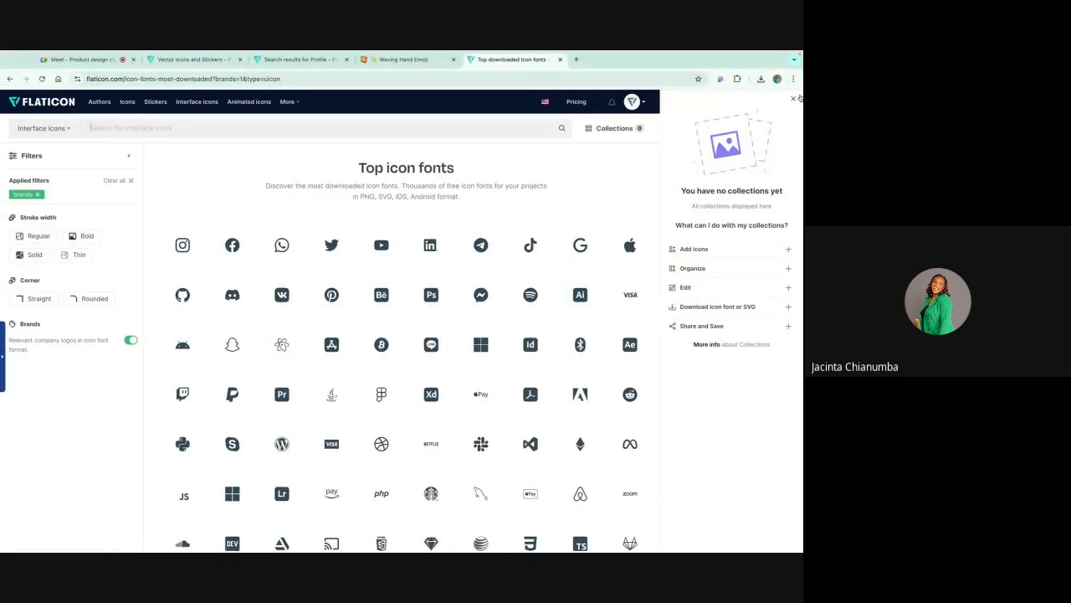
pyautogui.click(794, 98)
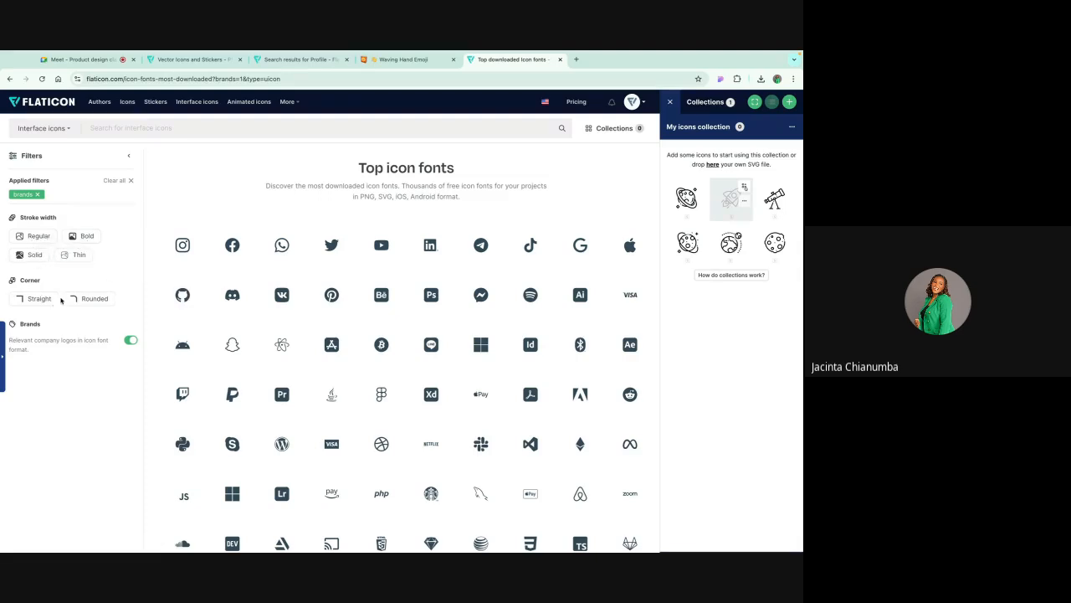
# Step: Filter interface icons to Regular stroke width, search for home, and preview a house icon
pyautogui.click(38, 238)
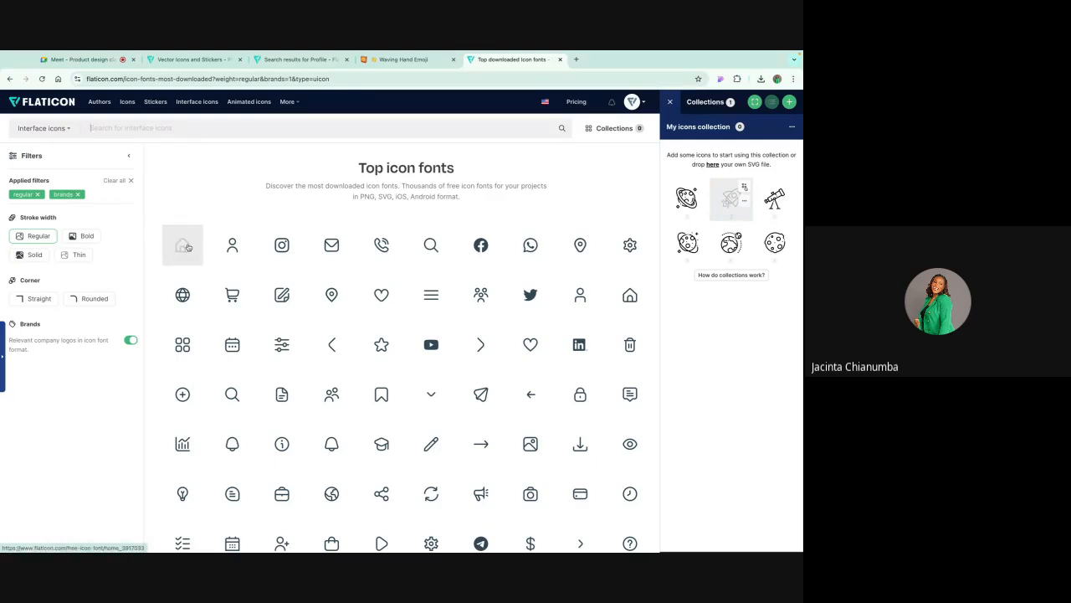
pyautogui.write('home')
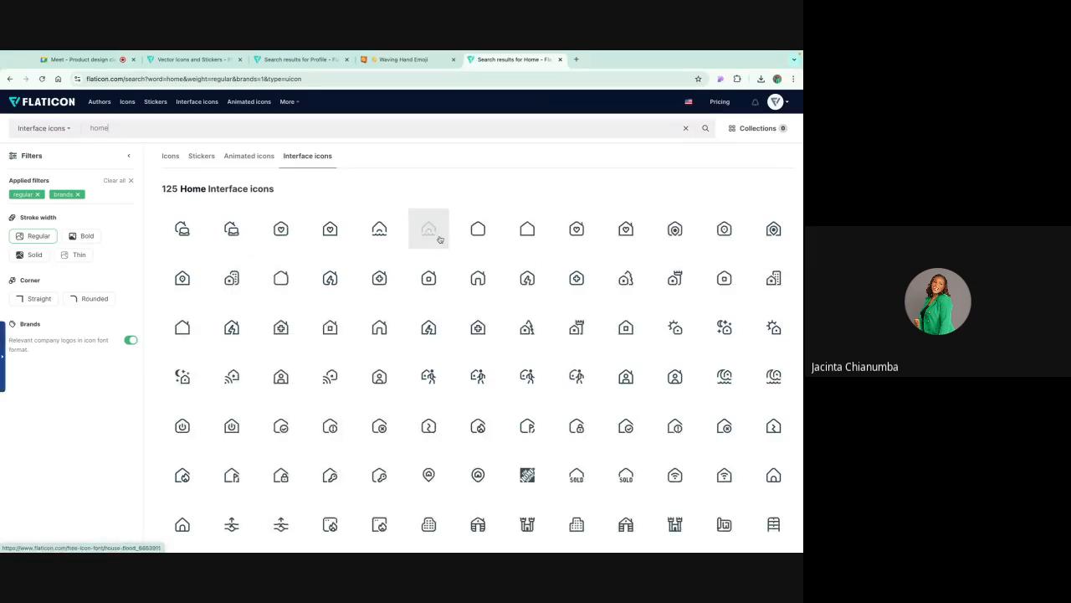
pyautogui.click(432, 280)
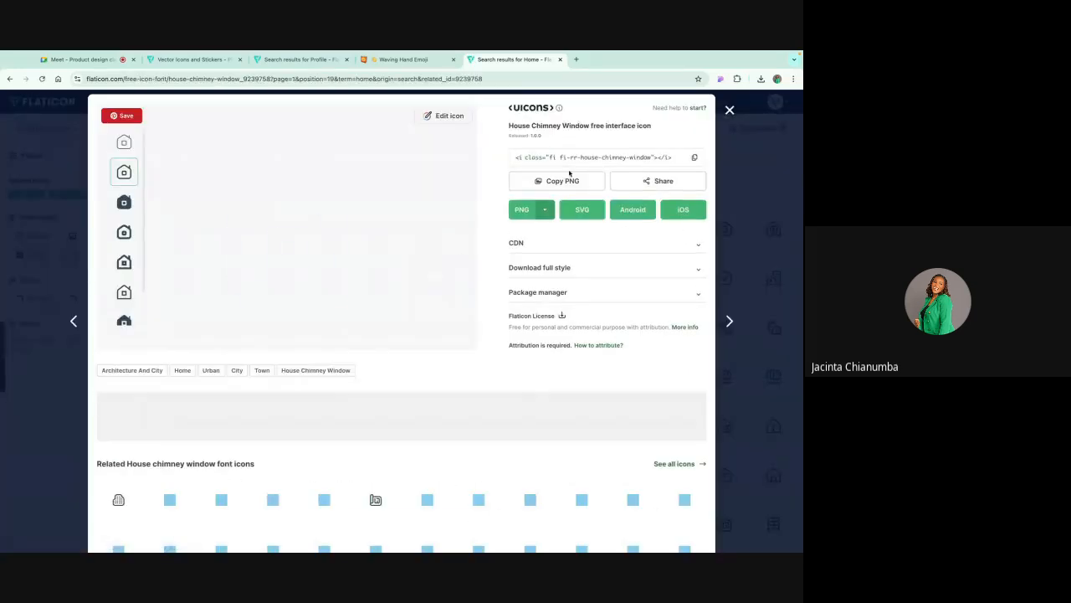
pyautogui.click(729, 109)
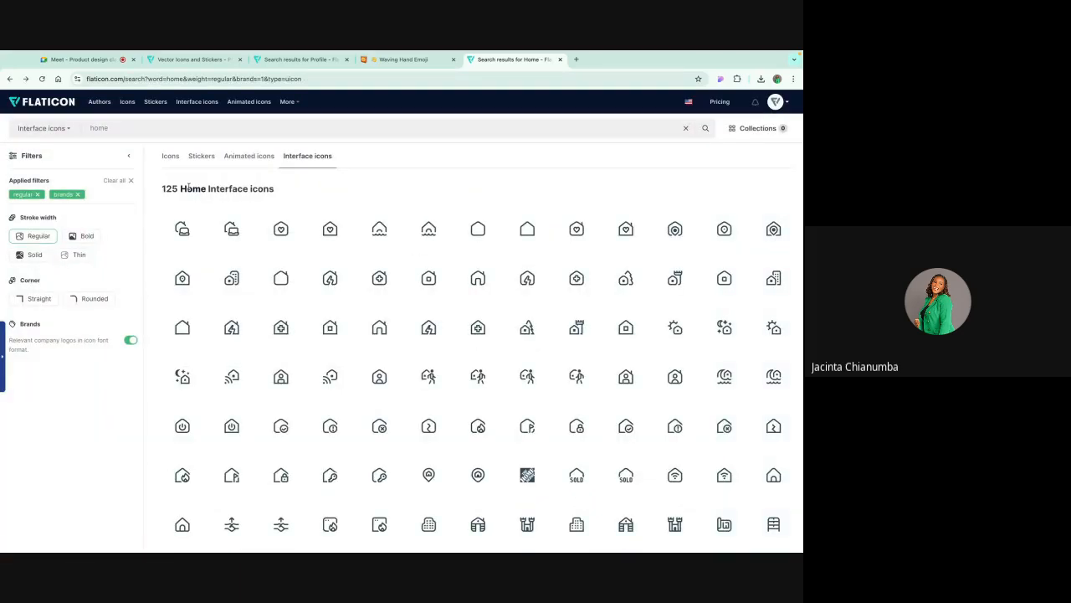
# Step: Clear the icon search and applied filters, keeping only the Regular stroke width filter
pyautogui.doubleClick(101, 128)
pyautogui.press('BackSpace')
pyautogui.press('Return')
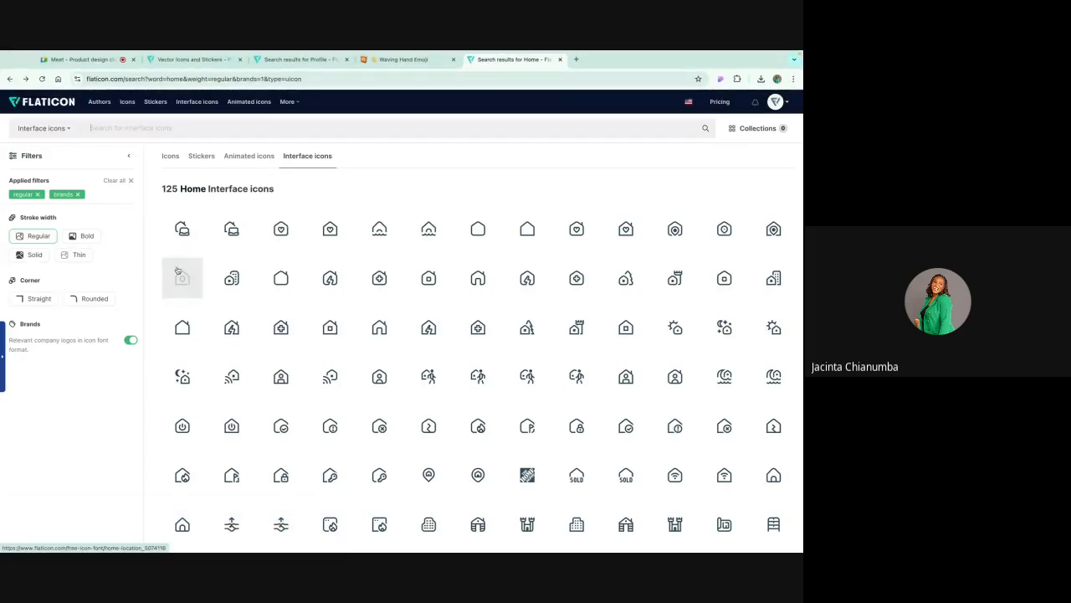
pyautogui.click(78, 195)
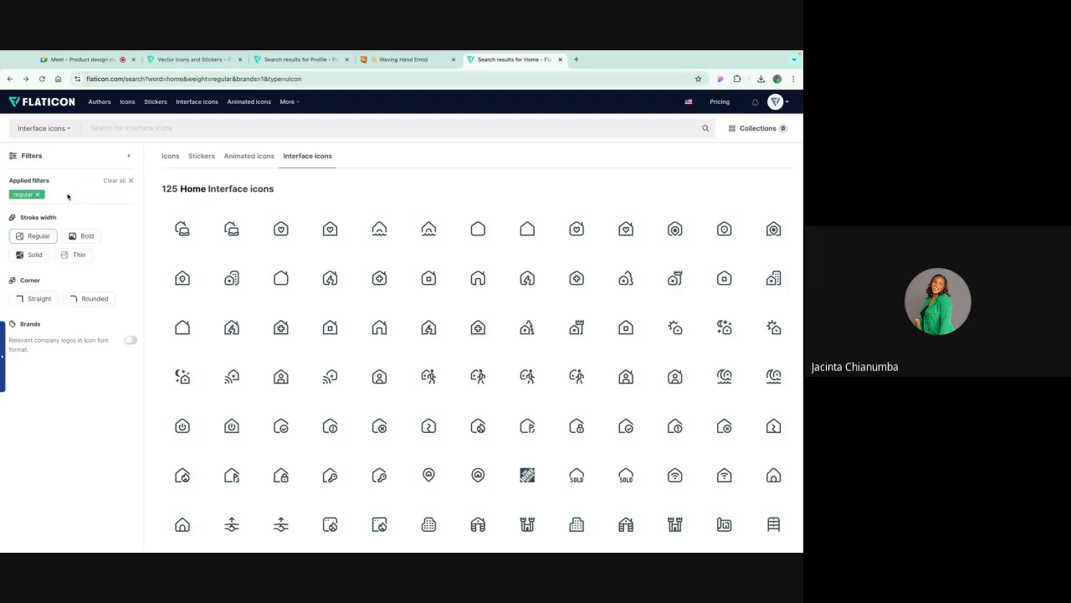
pyautogui.click(37, 195)
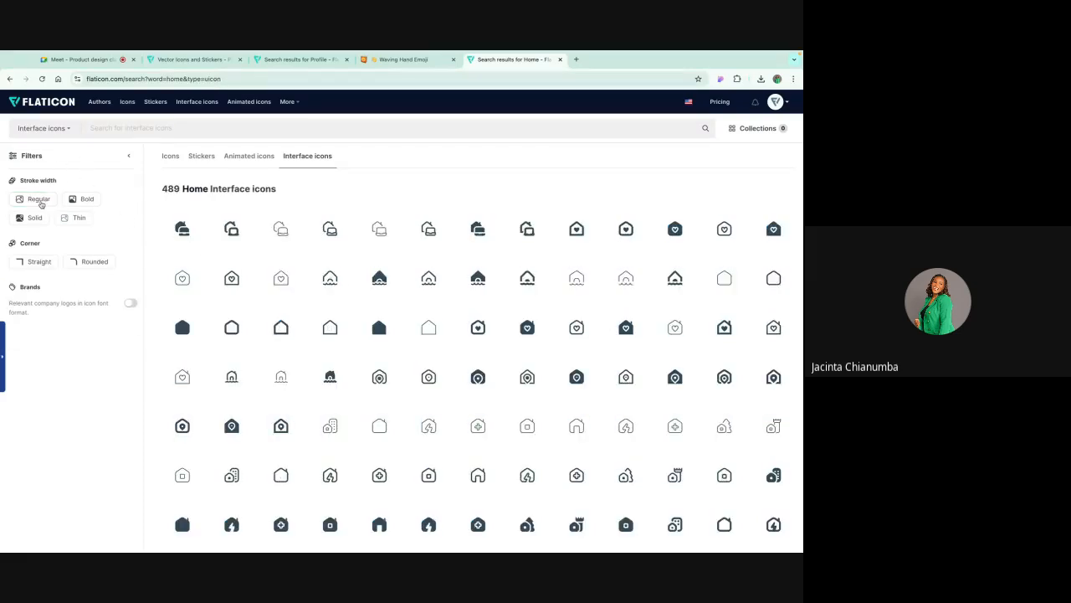
pyautogui.click(39, 201)
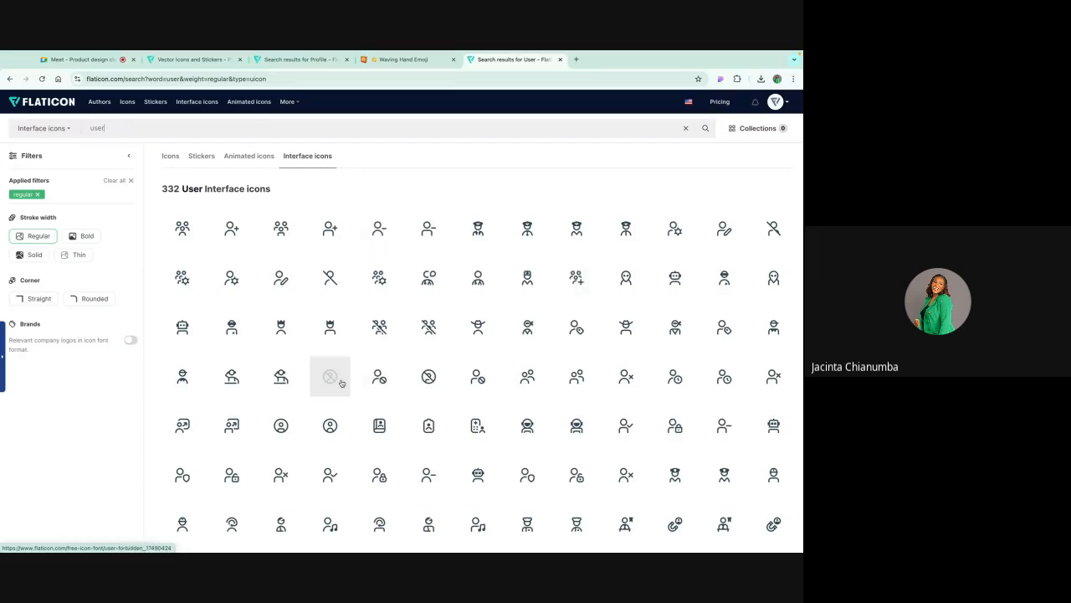
# Step: Scroll through the Regular user interface icon results to find a suitable user icon
pyautogui.scroll(-1, 337, 380)
pyautogui.scroll(1, 623, 280)
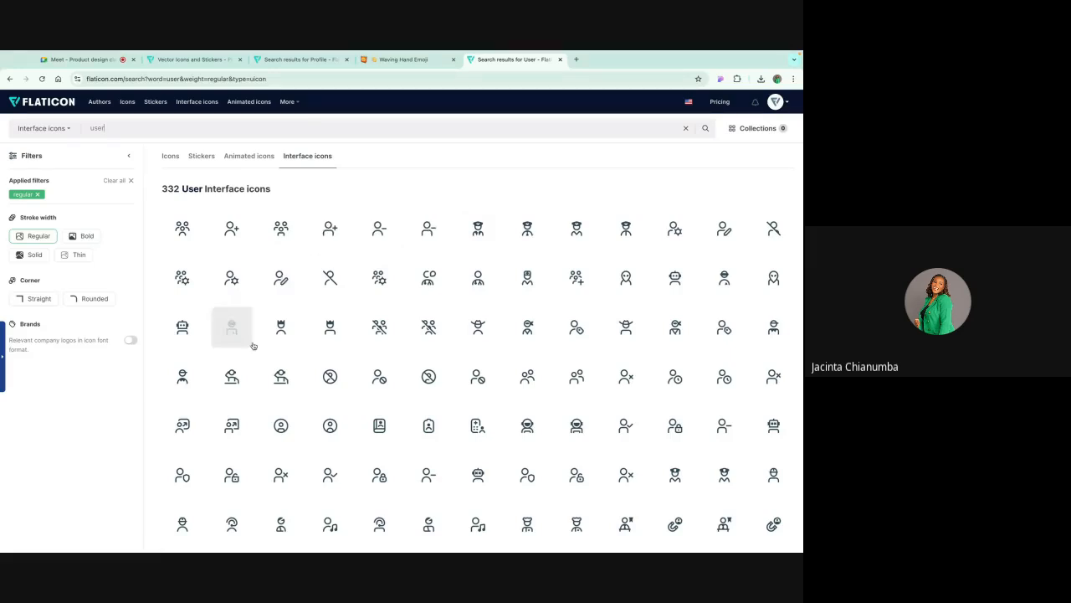
pyautogui.scroll(-1, 381, 381)
pyautogui.scroll(-1, 380, 381)
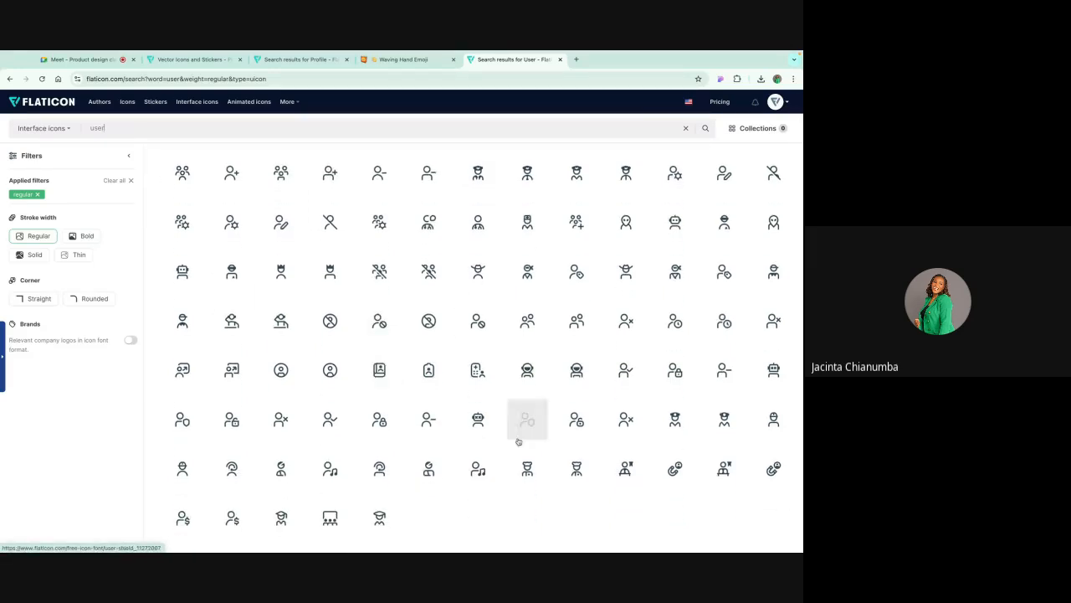
pyautogui.scroll(1, 437, 347)
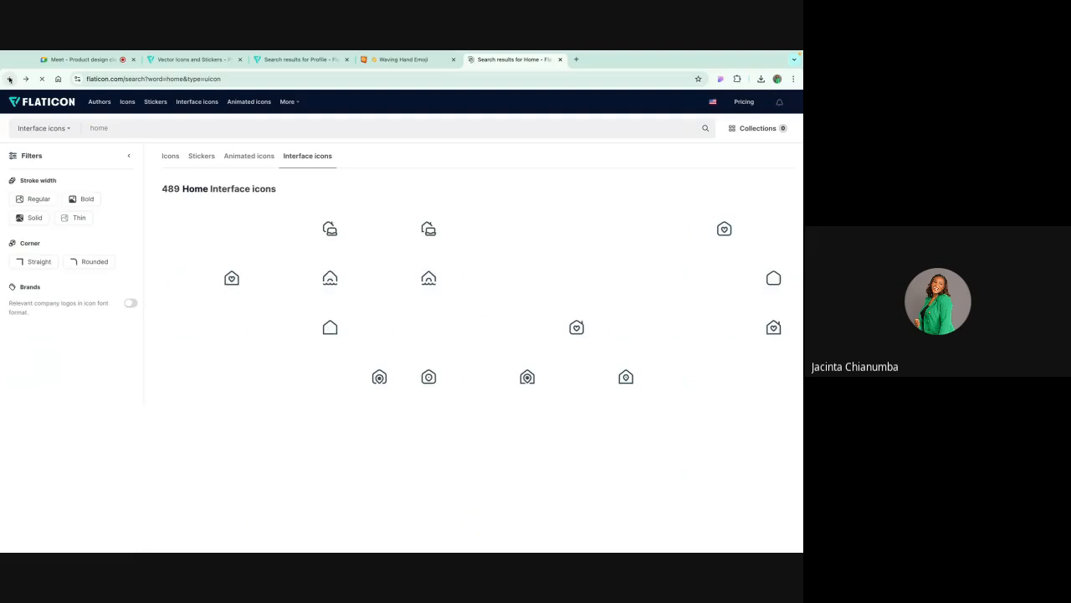
pyautogui.click(9, 79)
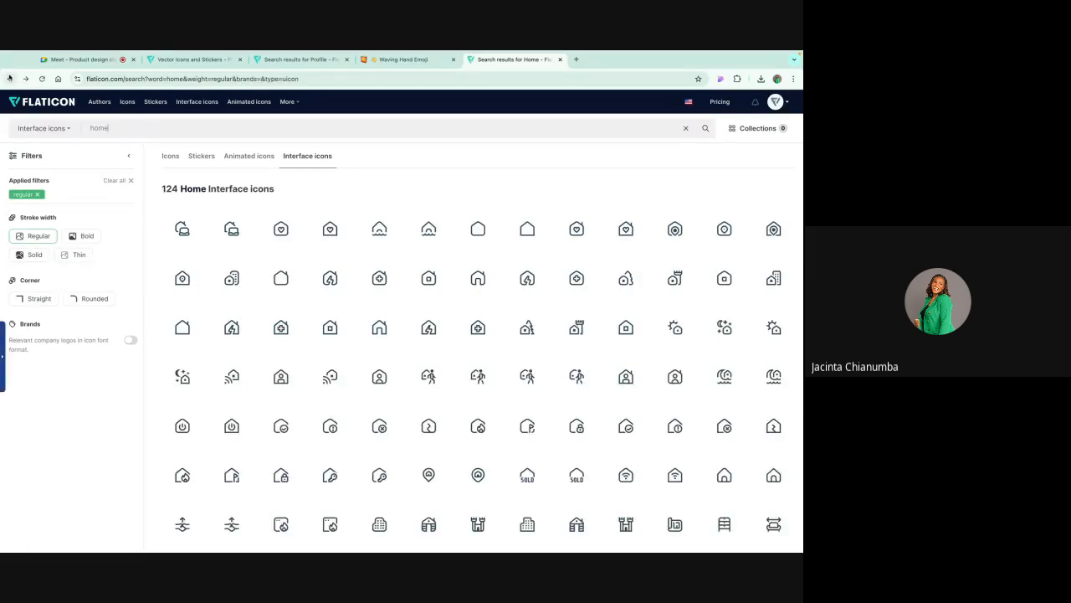
pyautogui.click(172, 156)
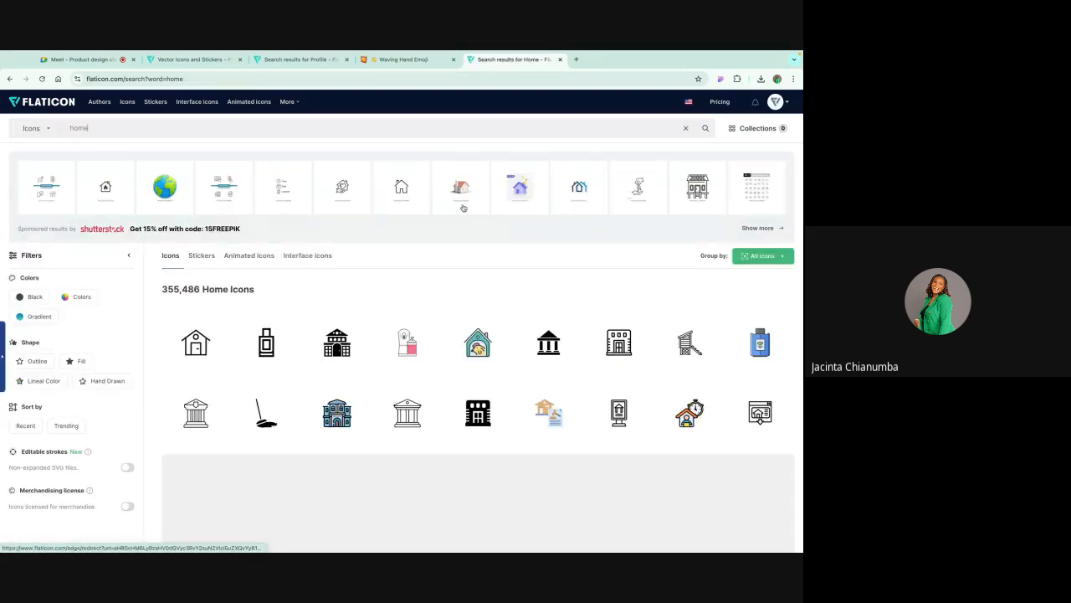
pyautogui.click(560, 59)
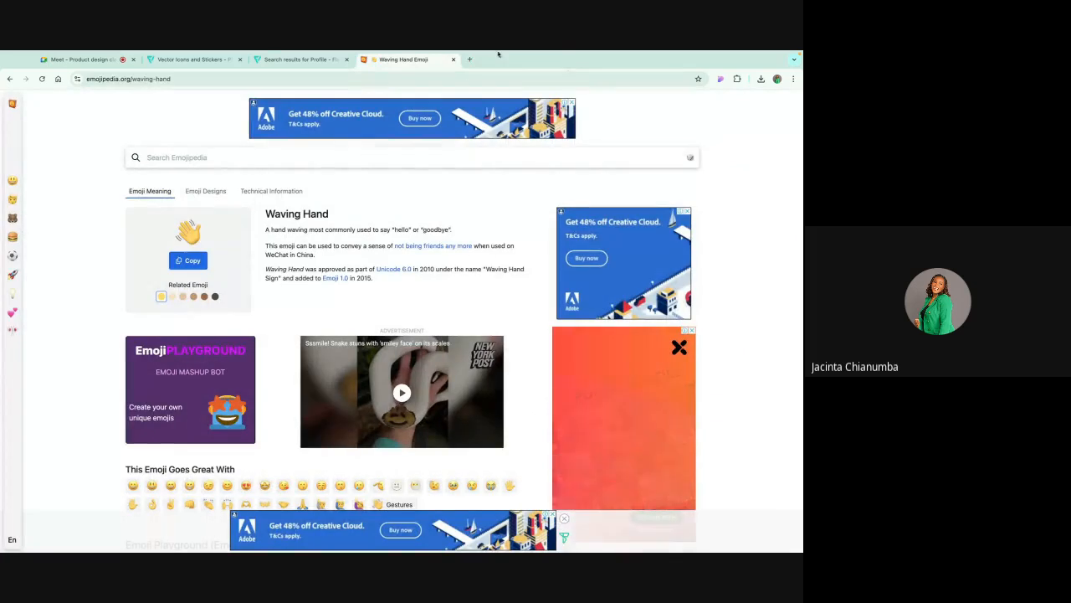
# Step: Reopen Flaticon through a new web search for free icons and open its most downloaded icon fonts
pyautogui.click(470, 59)
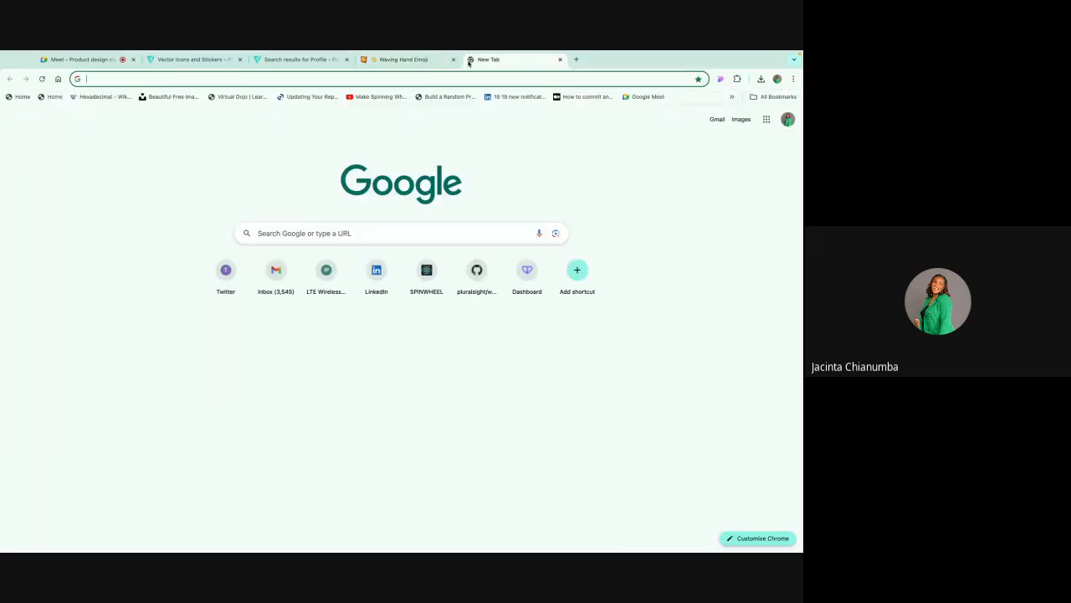
pyautogui.write('icon')
pyautogui.press('Return')
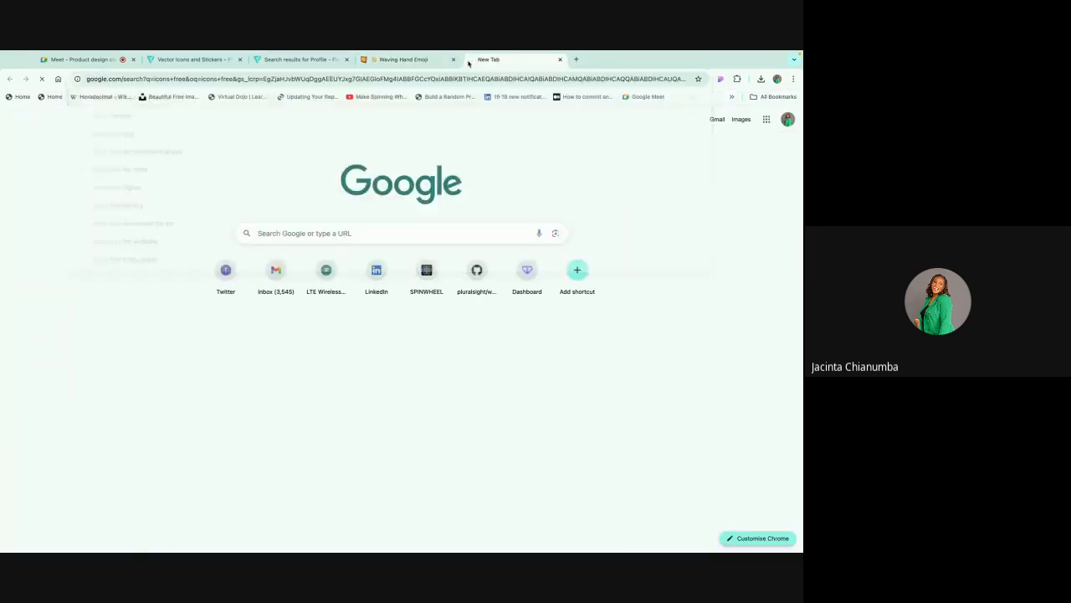
pyautogui.click(131, 213)
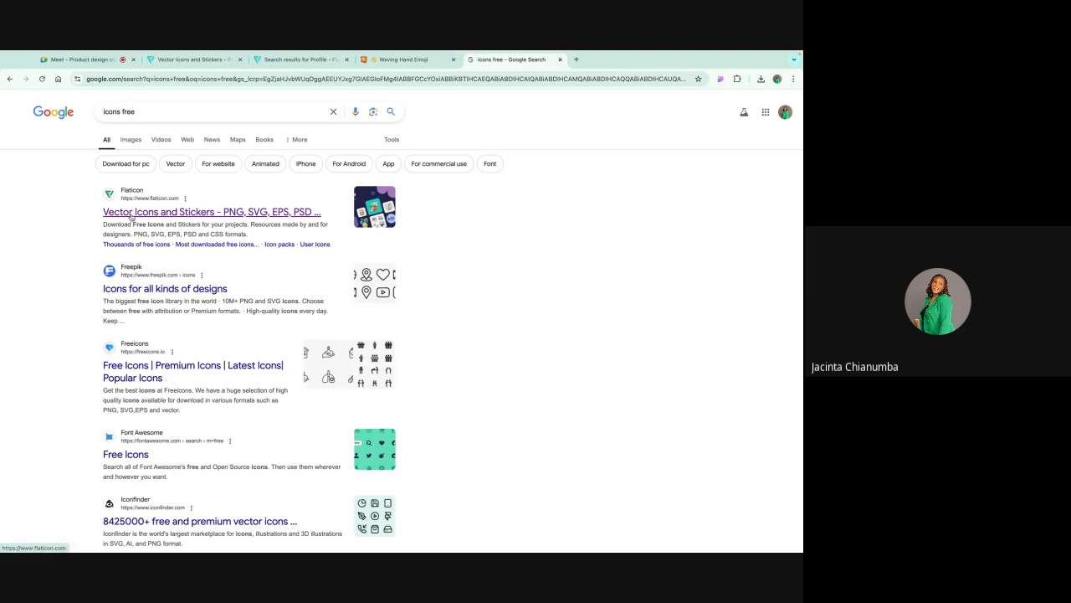
pyautogui.click(121, 402)
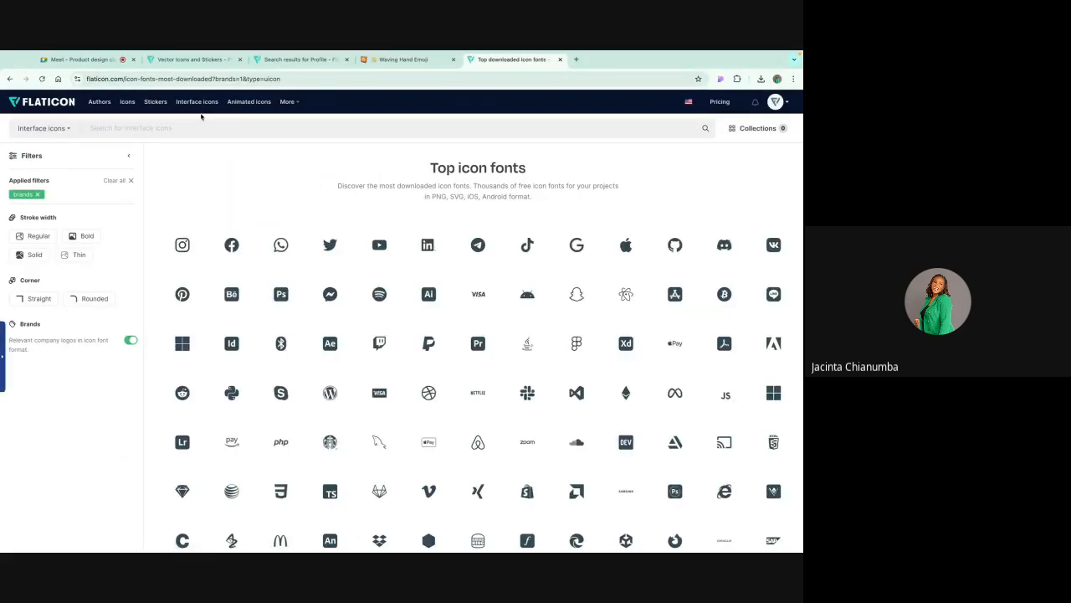
# Step: Apply the Regular stroke width filter, open the outline user icon, and download it as SVG
pyautogui.click(35, 239)
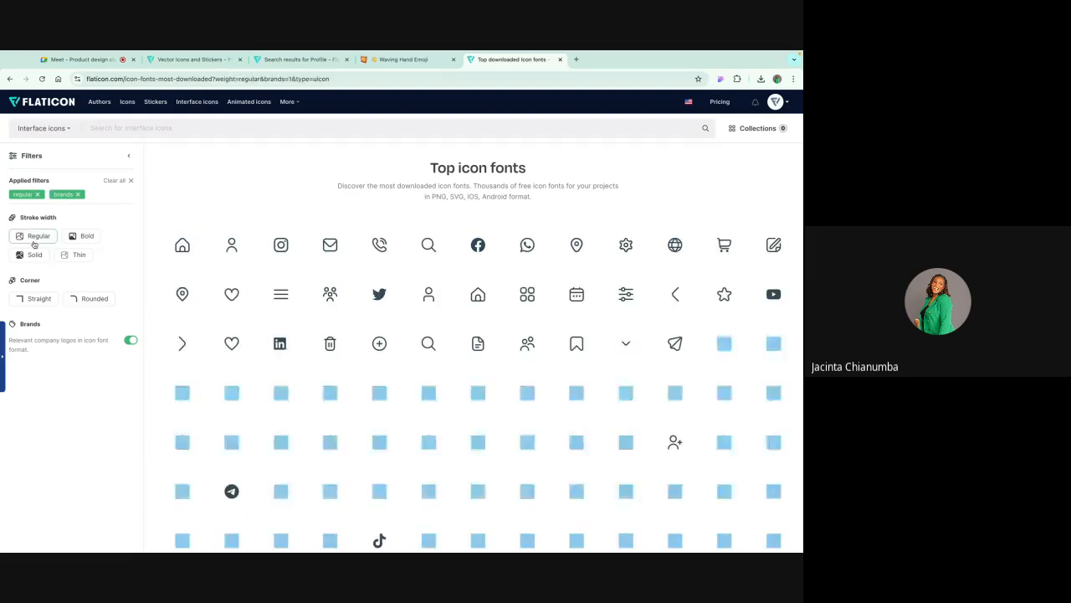
pyautogui.rightClick(233, 243)
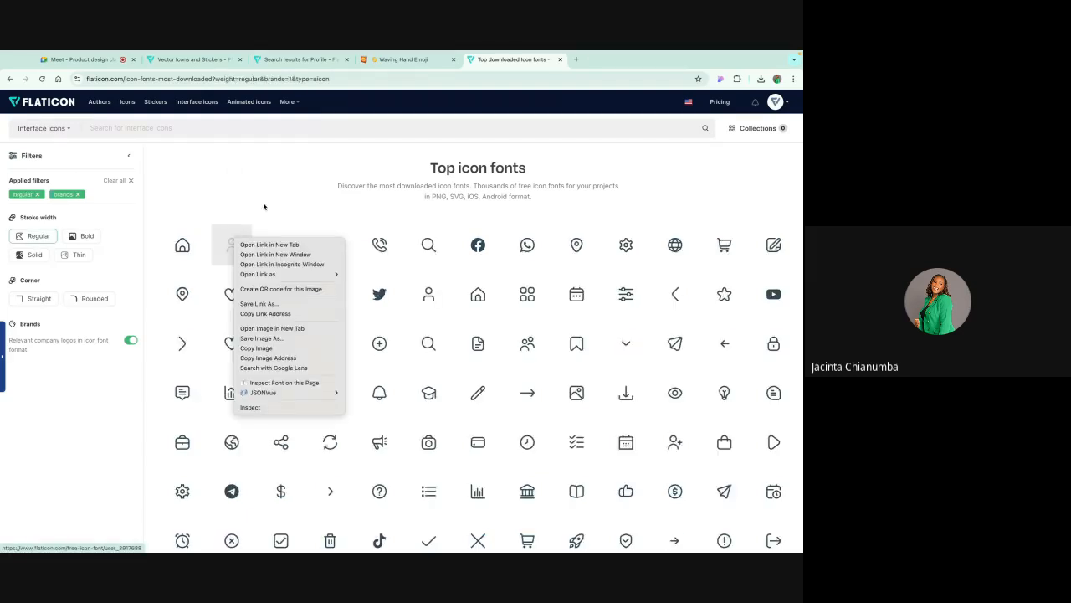
pyautogui.click(285, 189)
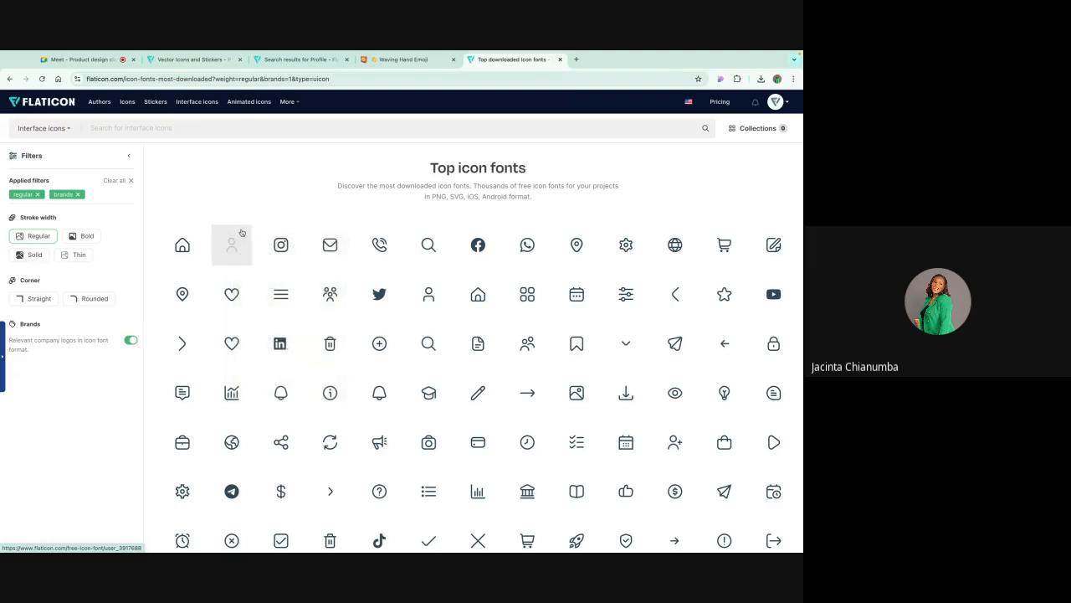
pyautogui.click(241, 234)
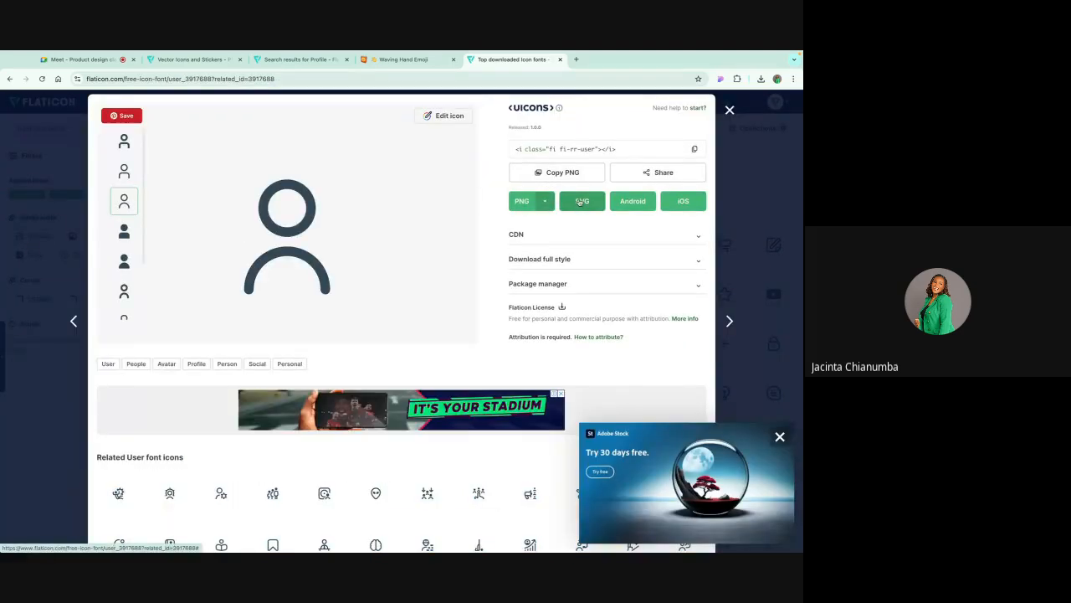
pyautogui.click(580, 202)
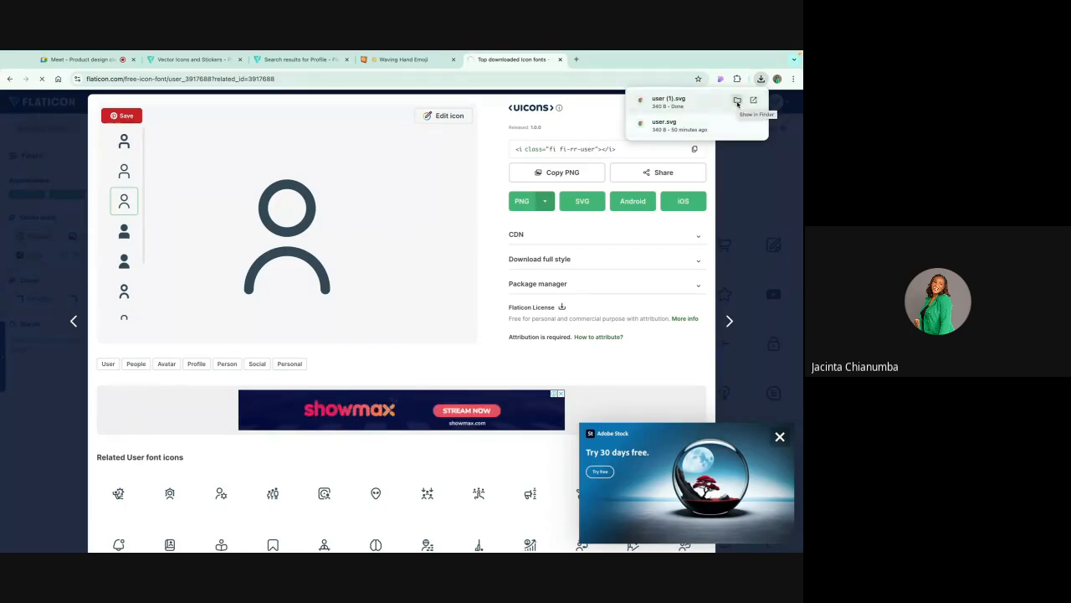
# Step: Show the downloaded user (1).svg in Finder and open it in the browser to preview it
pyautogui.click(737, 102)
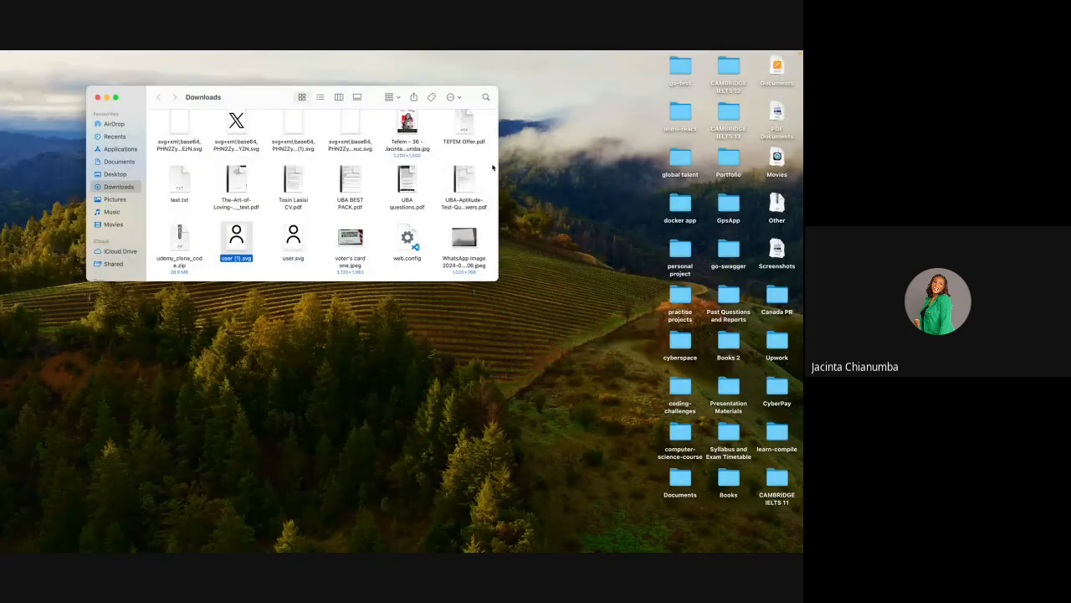
pyautogui.rightClick(235, 228)
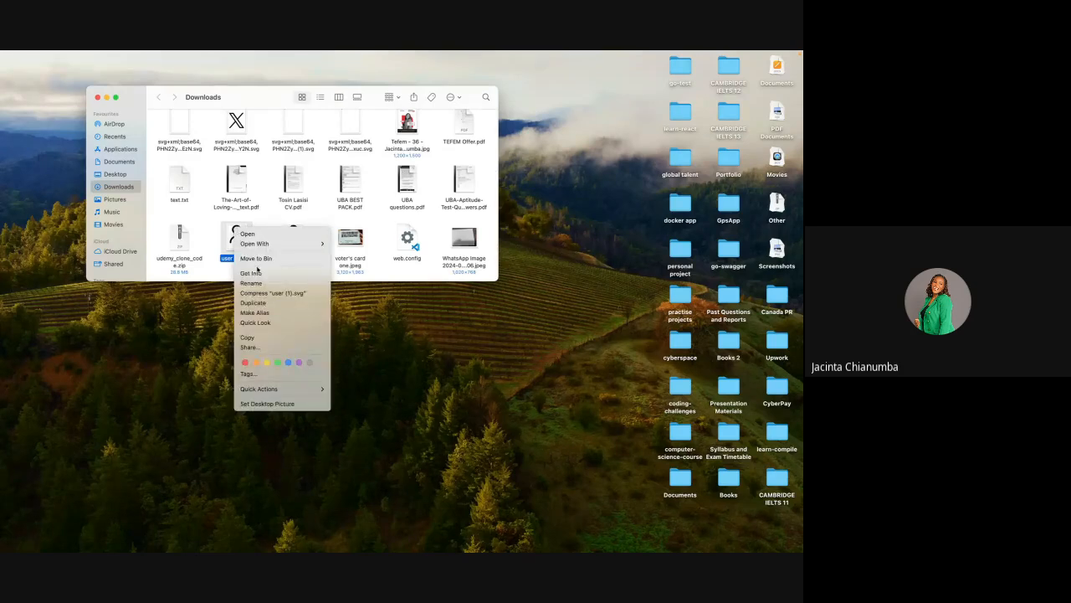
pyautogui.moveTo(261, 247)
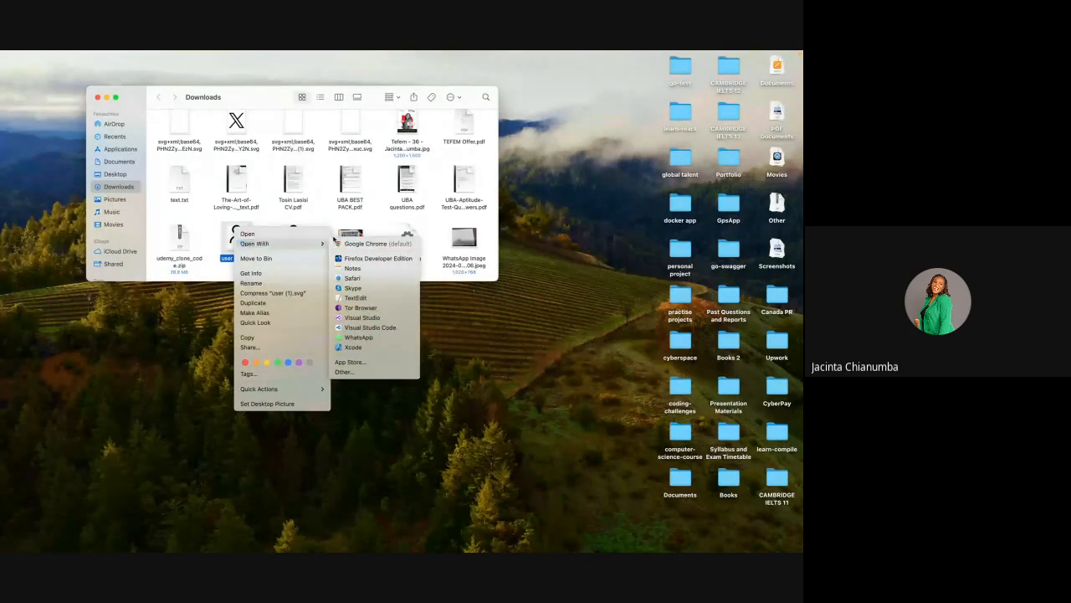
pyautogui.click(255, 233)
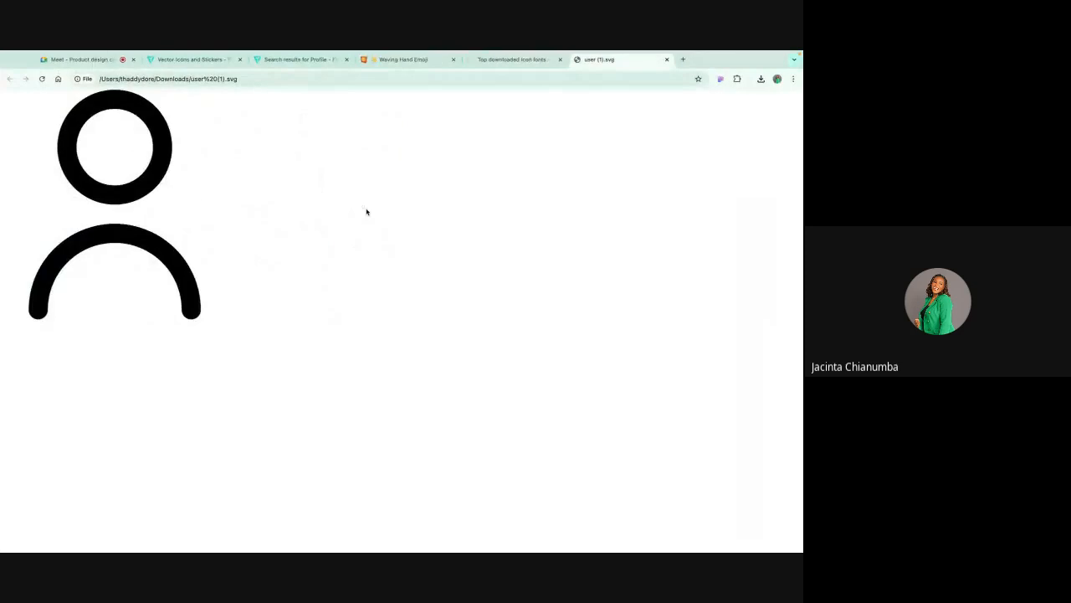
# Step: Import user (1).svg into the Learning UI file as an image and place it on the Login frame
pyautogui.hotkey('ctrl', 'Right')
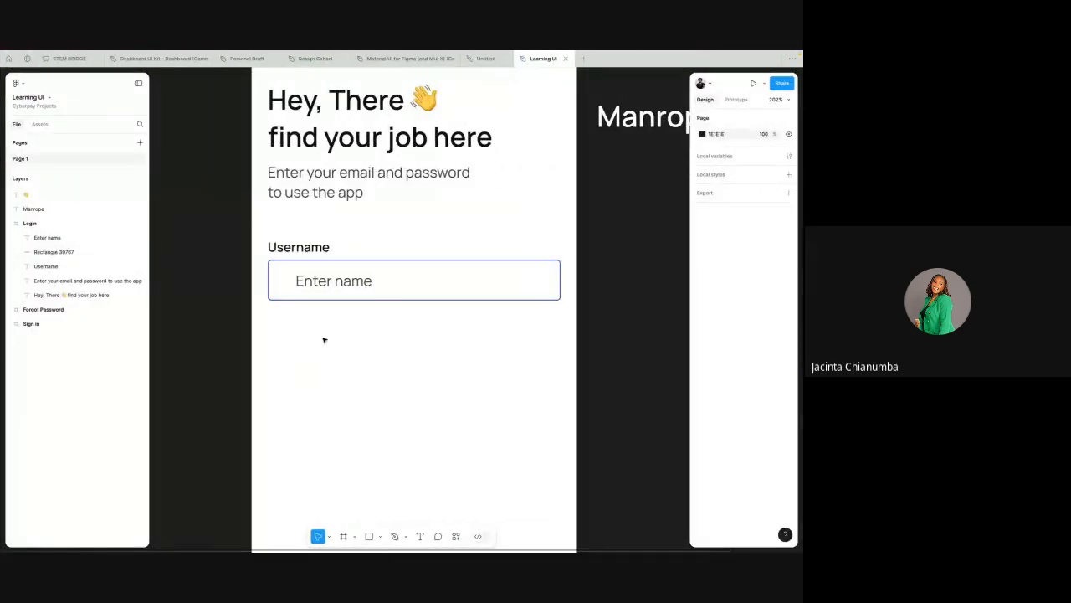
pyautogui.click(380, 538)
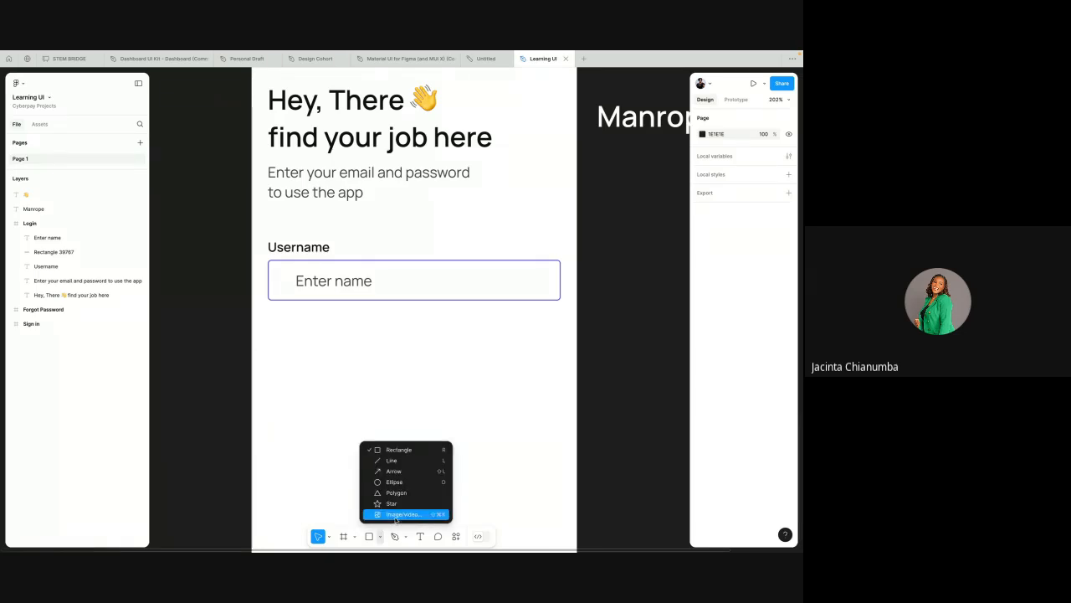
pyautogui.click(396, 519)
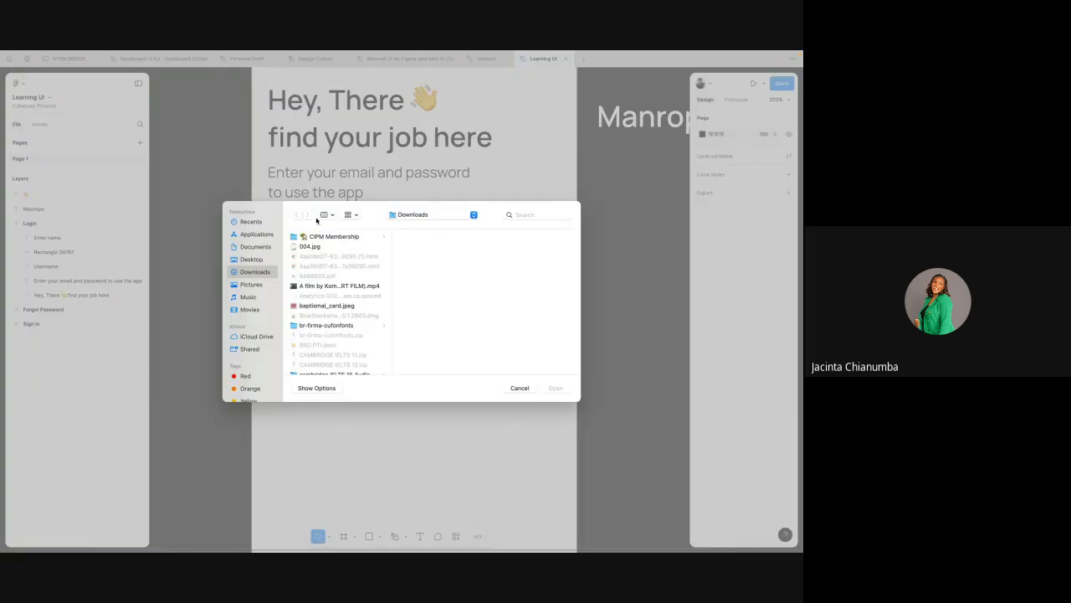
pyautogui.click(248, 223)
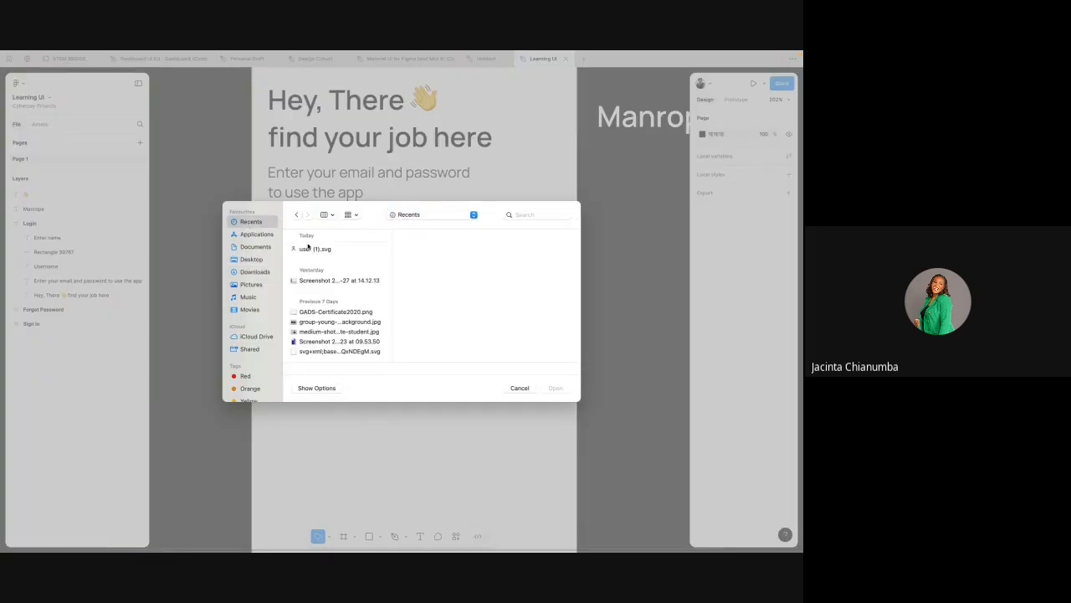
pyautogui.click(308, 250)
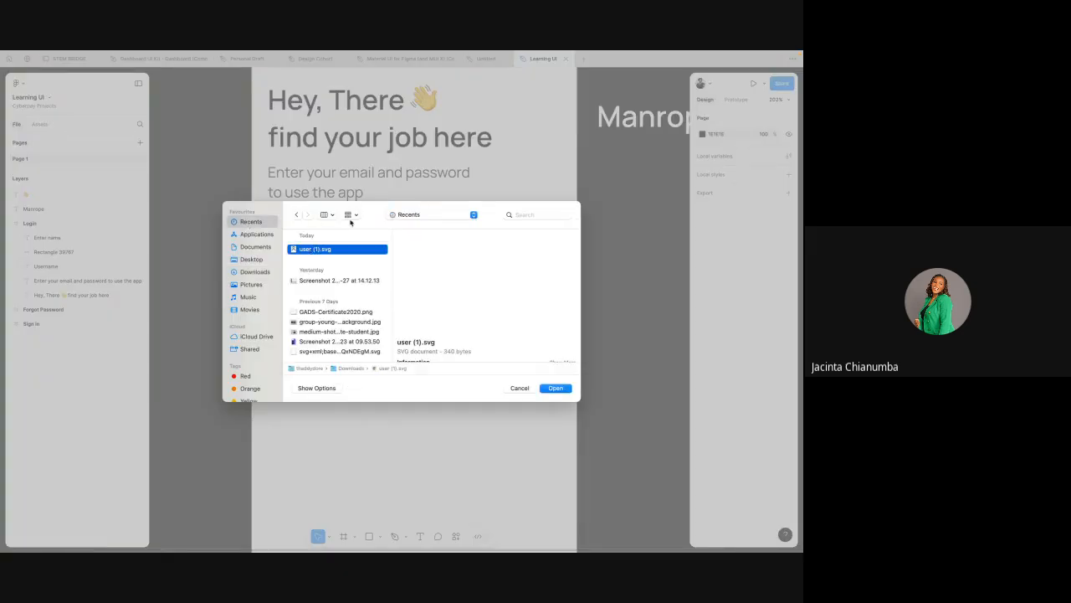
pyautogui.click(558, 389)
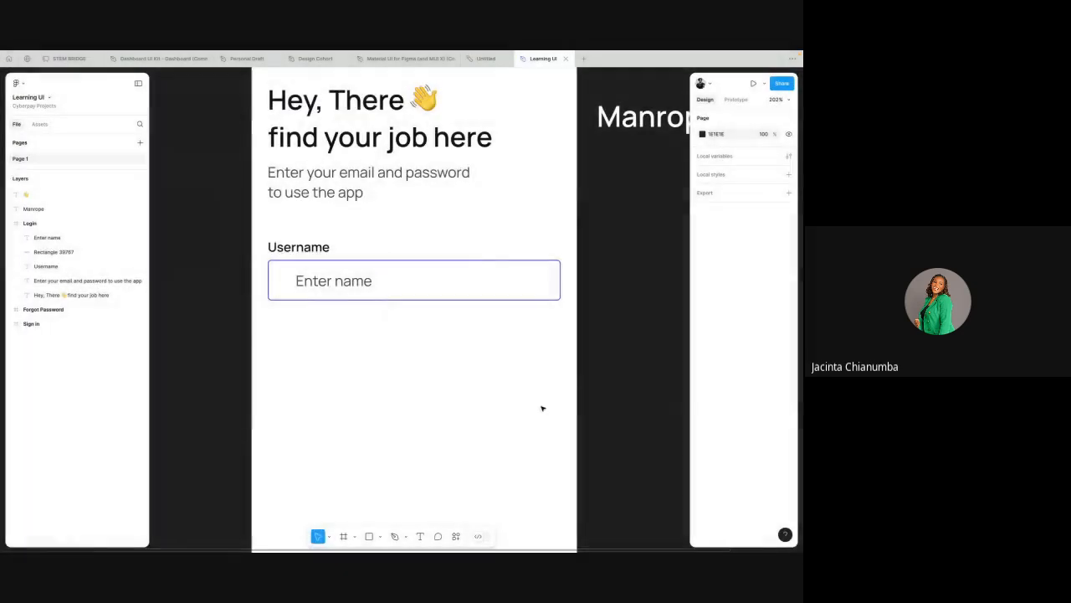
pyautogui.click(293, 344)
# Step: Try scaling the imported user icon down to 48 × 48 outside the Login frame
pyautogui.scroll(-6, 292, 344)
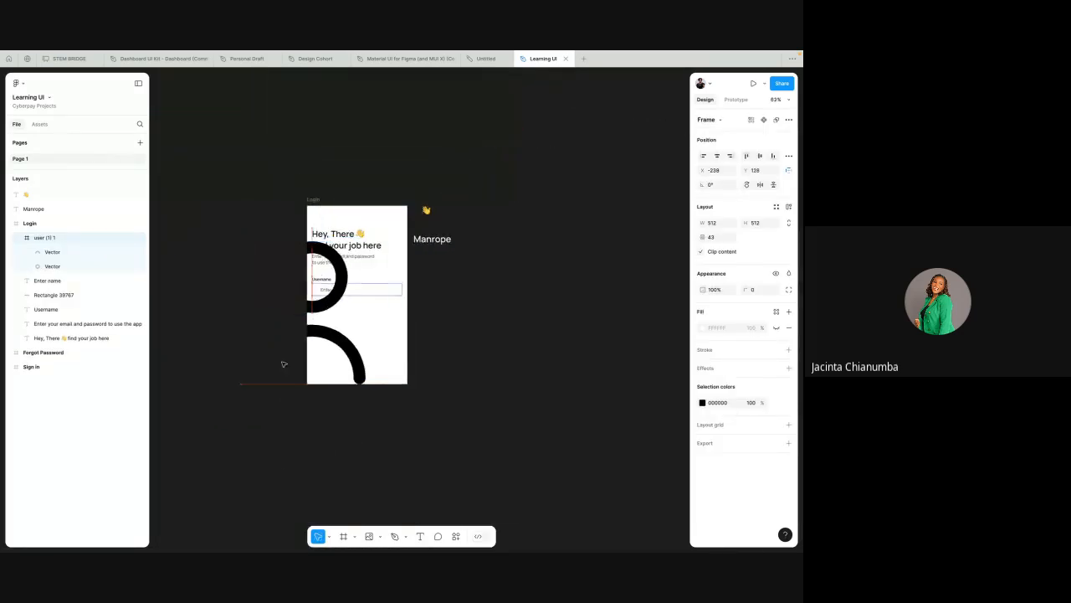
pyautogui.moveTo(282, 364); pyautogui.dragTo(213, 451)
pyautogui.press('k')
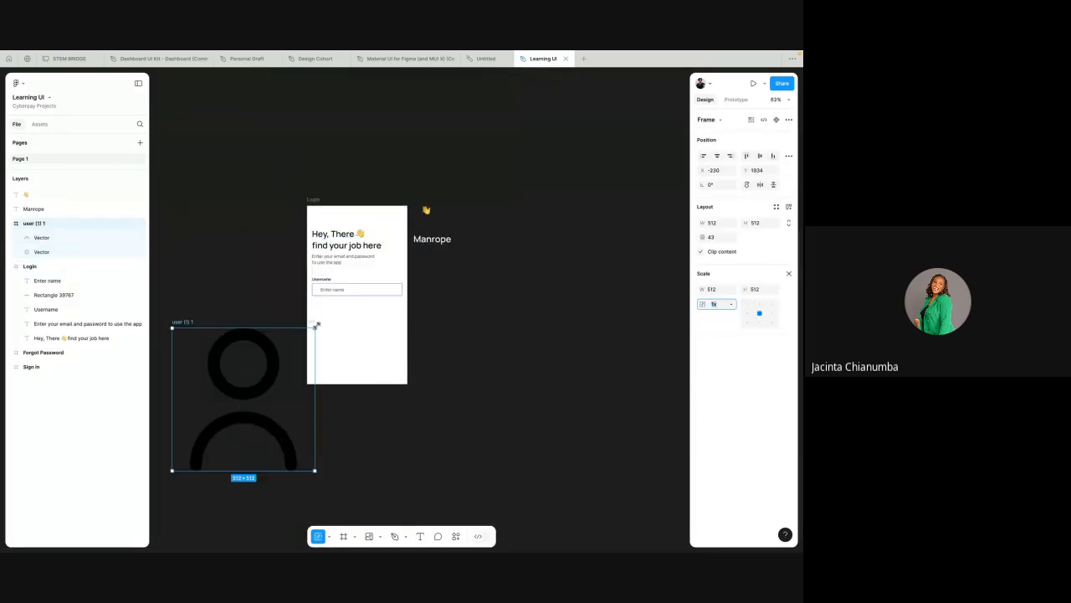
pyautogui.moveTo(172, 470); pyautogui.dragTo(307, 340)
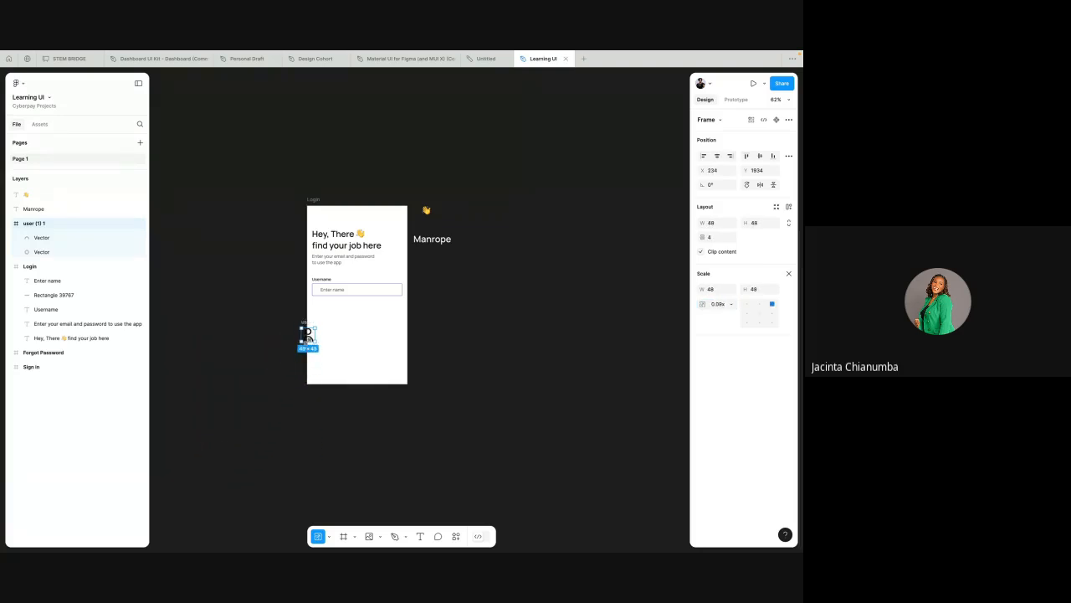
pyautogui.scroll(10, 306, 341)
pyautogui.press('super+z')
pyautogui.scroll(-10, 307, 342)
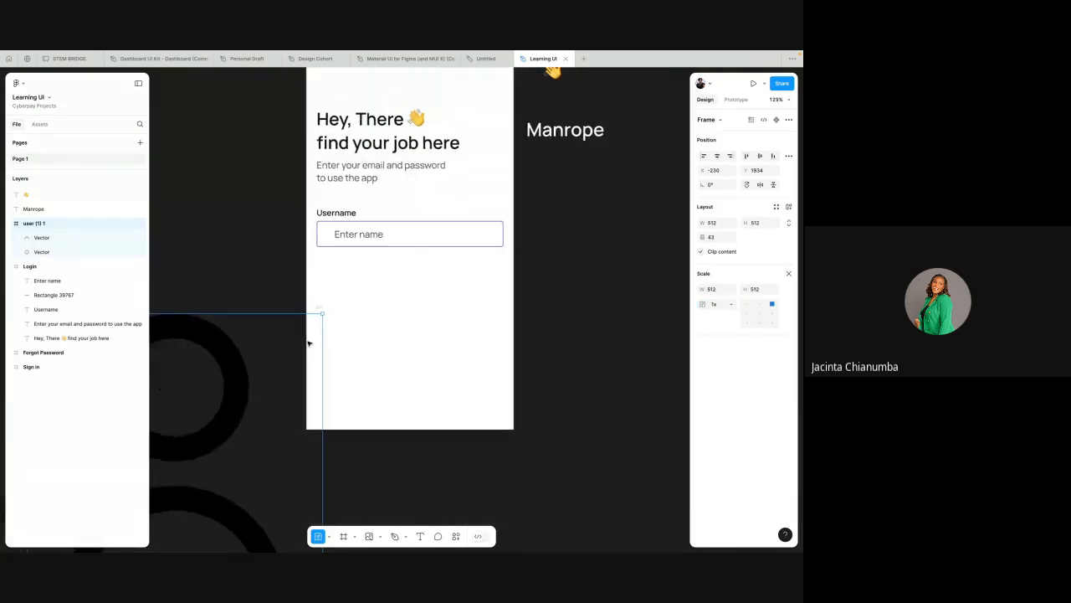
# Step: Scale the user icon down to 25 × 25 and place it beside the Username label in the Login frame
pyautogui.hscroll(-3, 308, 343)
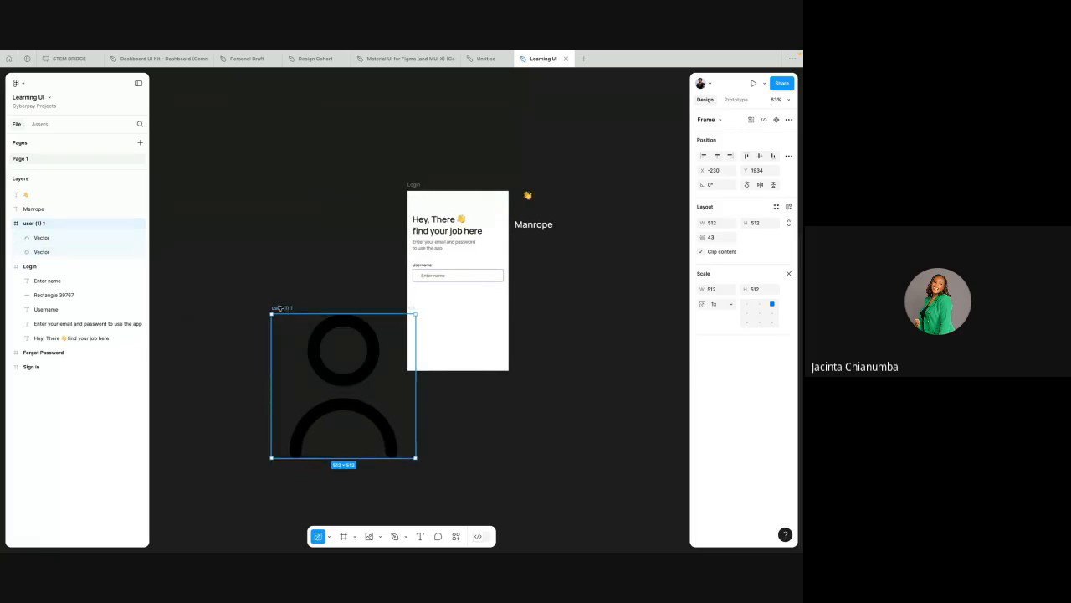
pyautogui.moveTo(283, 309); pyautogui.dragTo(246, 198)
pyautogui.click(286, 143)
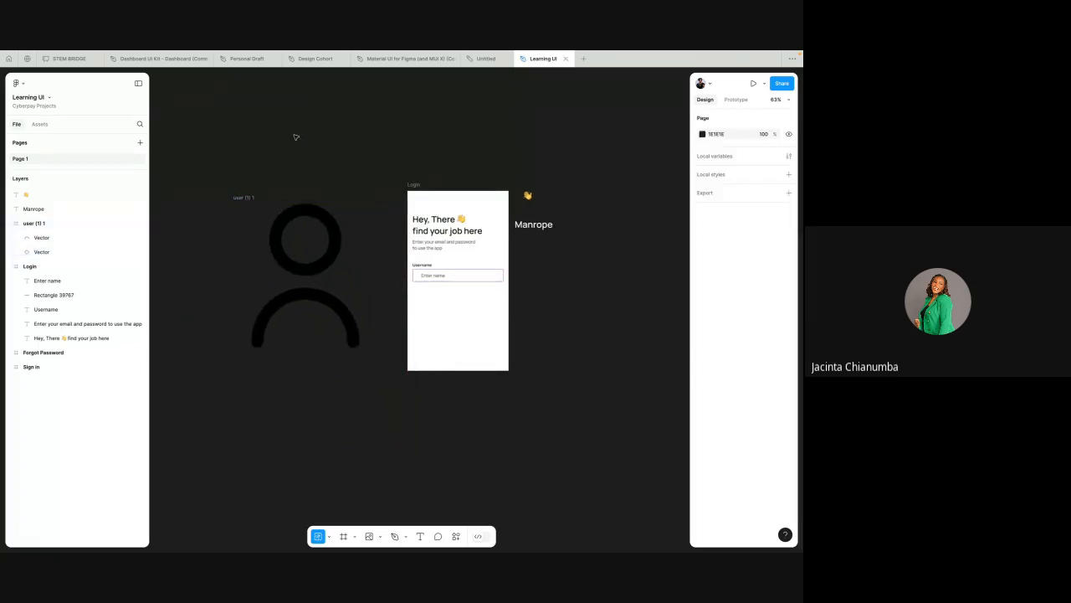
pyautogui.scroll(5, 277, 235)
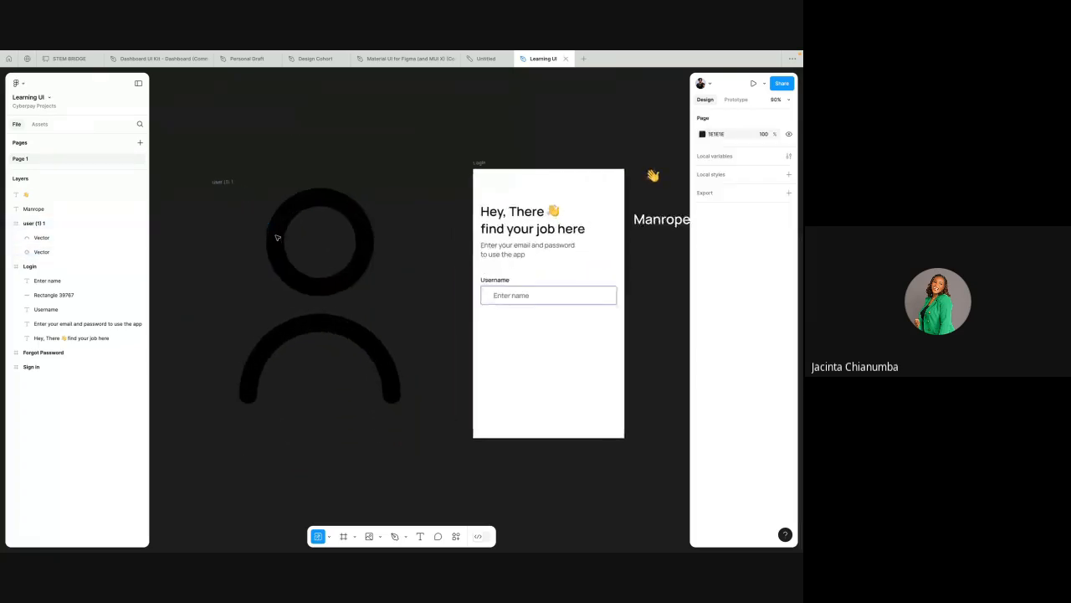
pyautogui.click(207, 181)
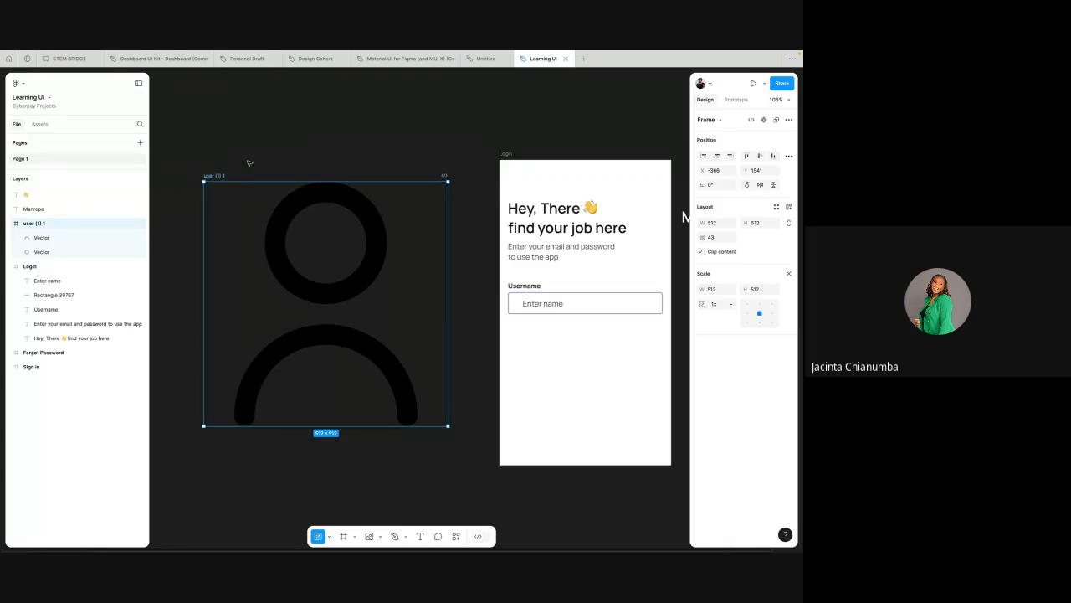
pyautogui.press('k')
pyautogui.moveTo(202, 426); pyautogui.dragTo(483, 285)
# Step: Move the user icon into the left of the Username input field and scale it to 11 × 11
pyautogui.scroll(5, 437, 192)
pyautogui.hscroll(3, 523, 325)
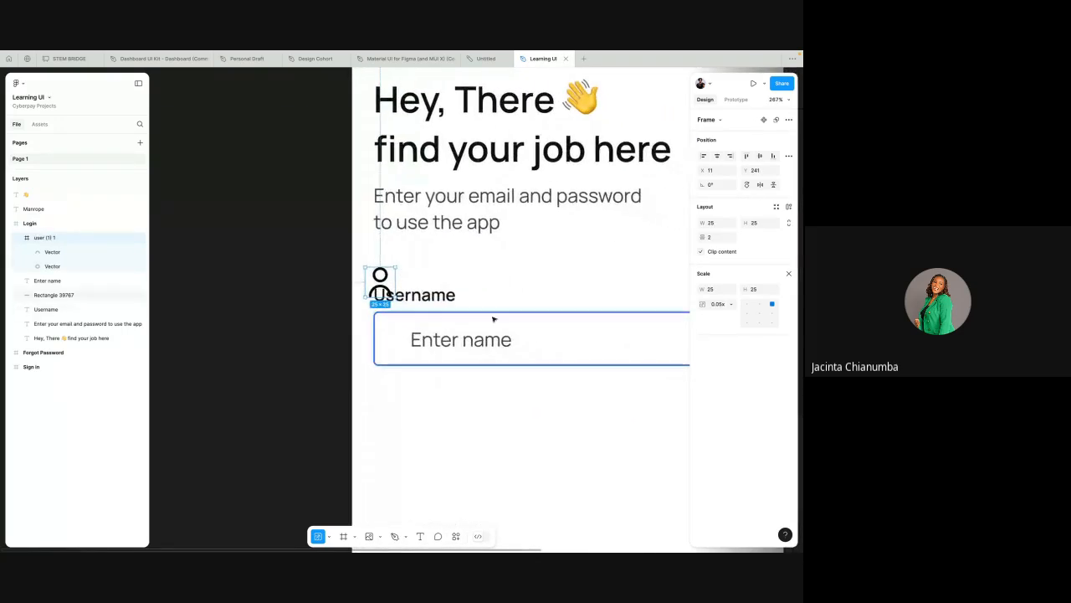
pyautogui.moveTo(378, 280); pyautogui.dragTo(395, 327)
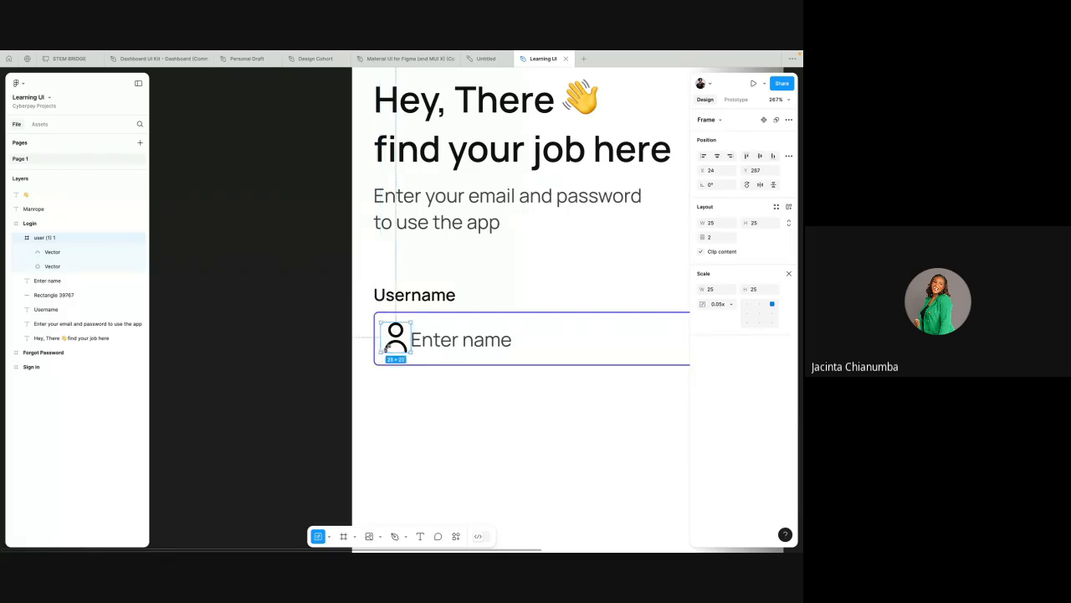
pyautogui.moveTo(376, 361); pyautogui.dragTo(395, 340)
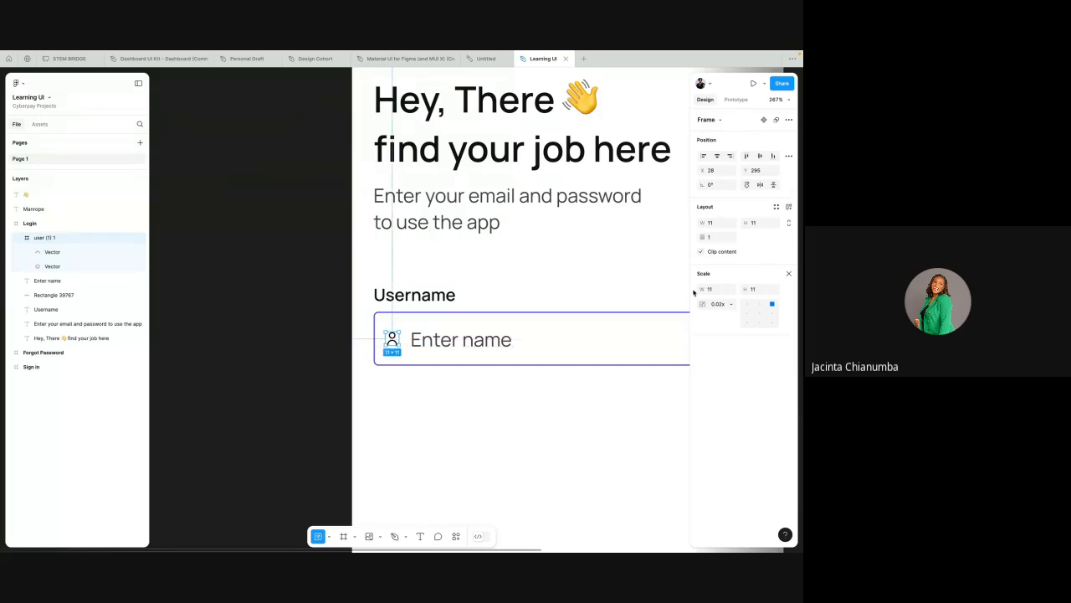
pyautogui.click(789, 274)
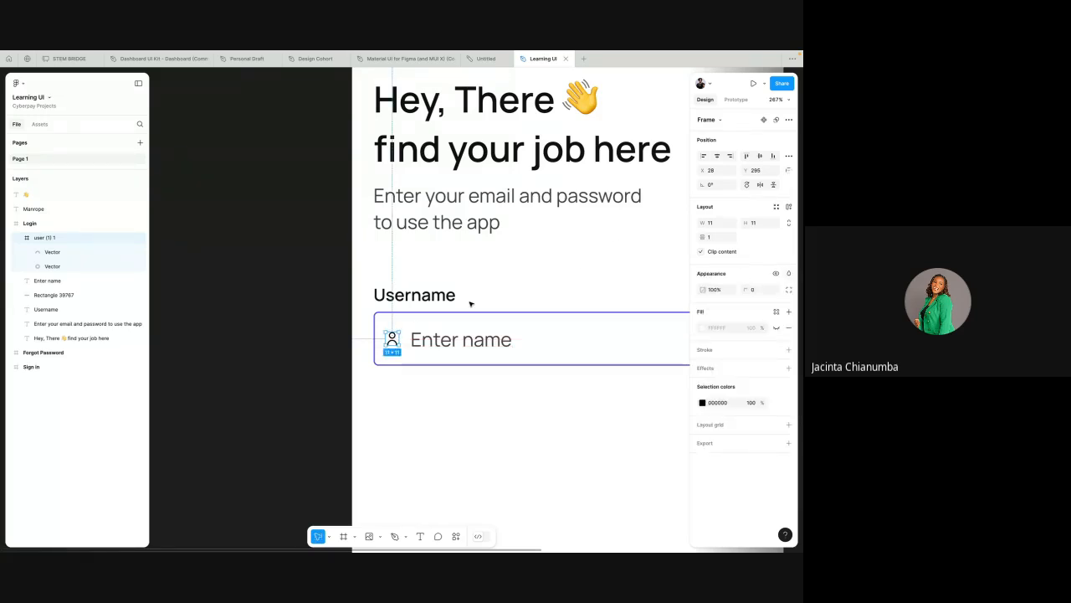
# Step: Enlarge the user icon inside the input field to 16 × 16
pyautogui.scroll(6, 483, 341)
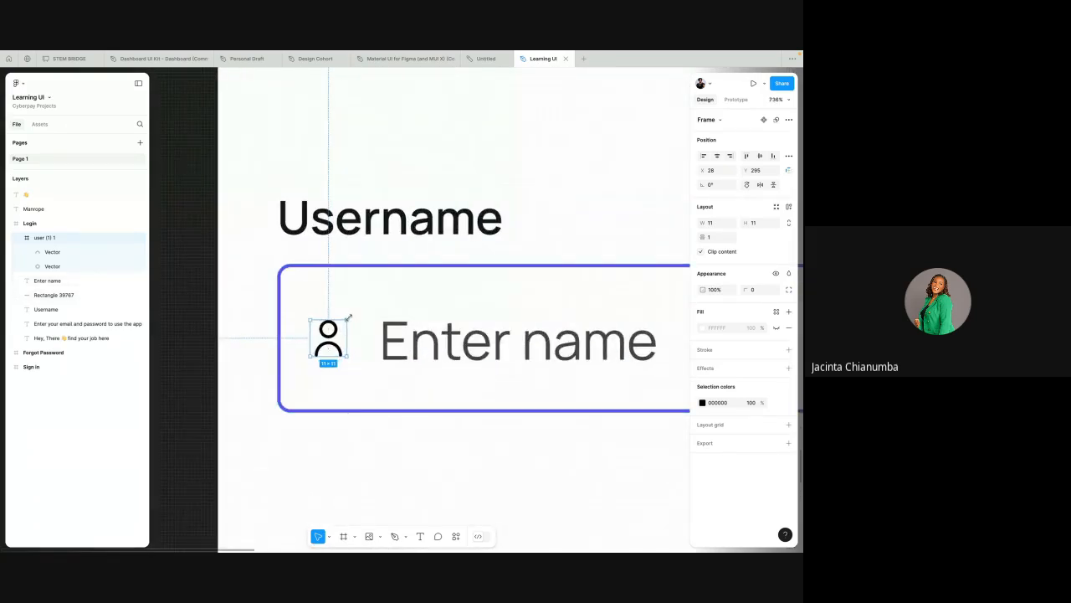
pyautogui.moveTo(349, 316); pyautogui.dragTo(356, 311)
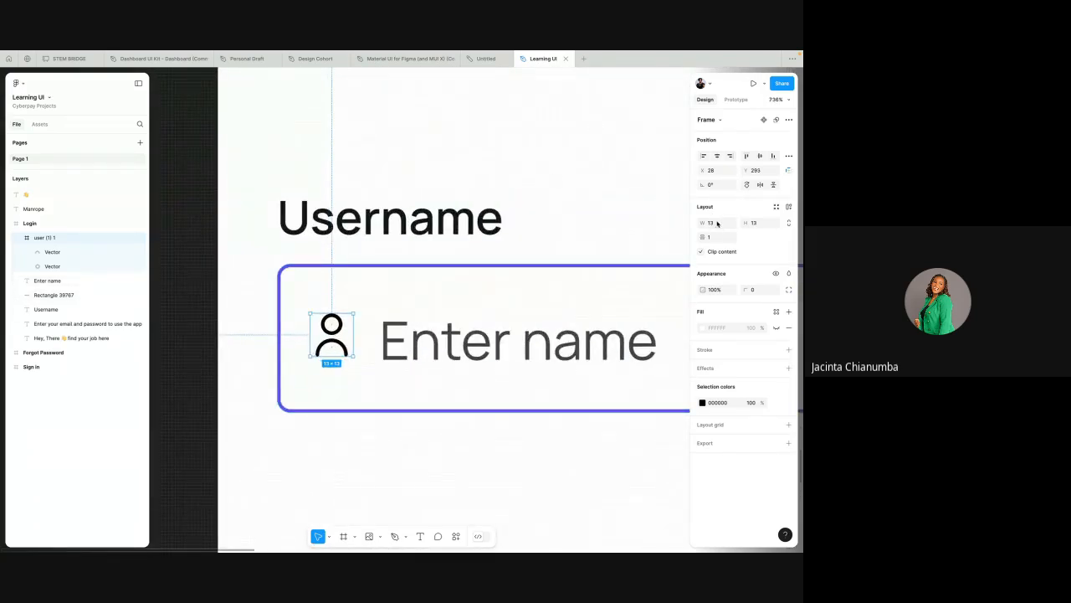
pyautogui.moveTo(352, 315); pyautogui.dragTo(364, 302)
pyautogui.scroll(-5, 363, 302)
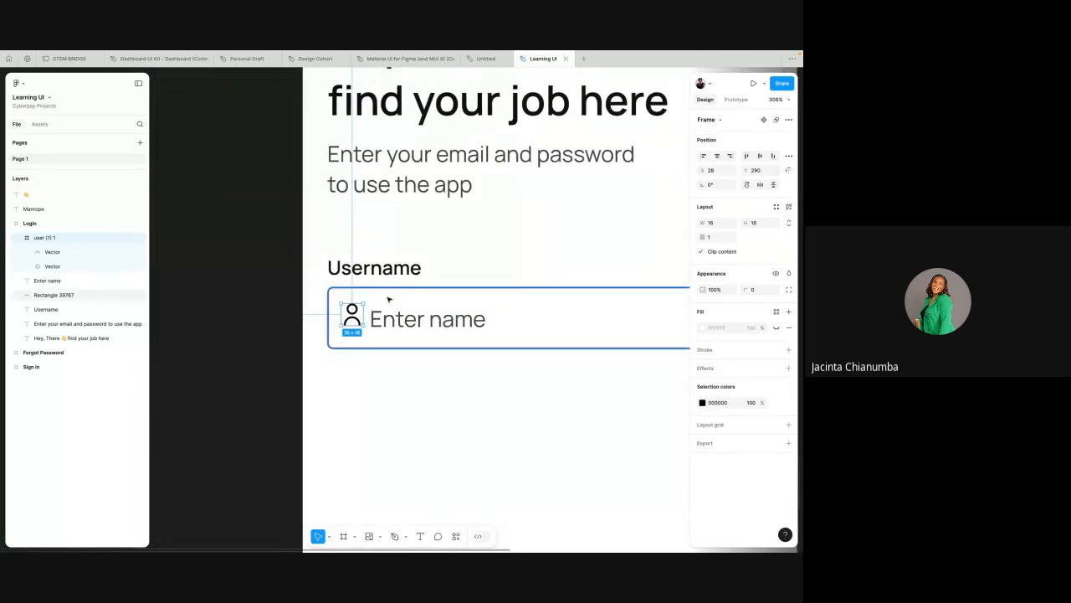
pyautogui.scroll(-3, 374, 293)
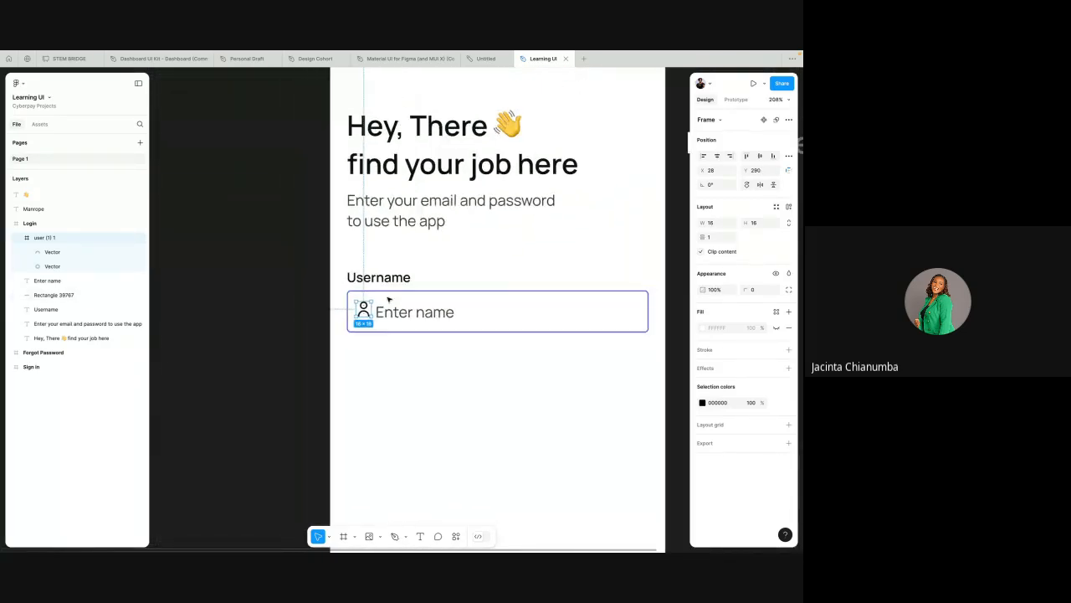
# Step: Select the user icon together with the input rectangle and align their vertical centers
pyautogui.click(333, 291)
pyautogui.scroll(2, 332, 289)
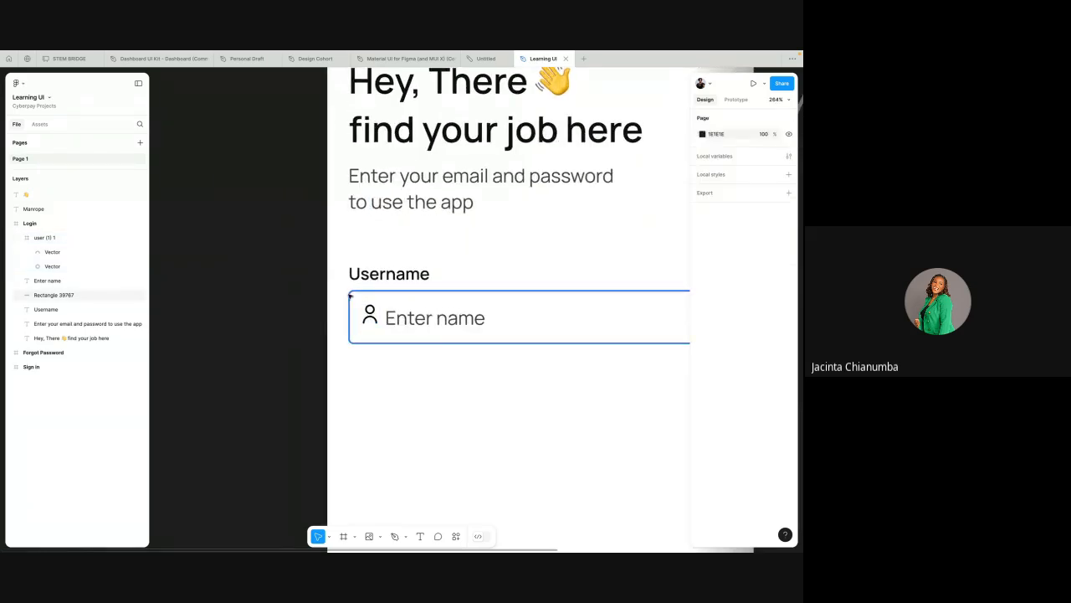
pyautogui.moveTo(343, 290); pyautogui.dragTo(378, 347)
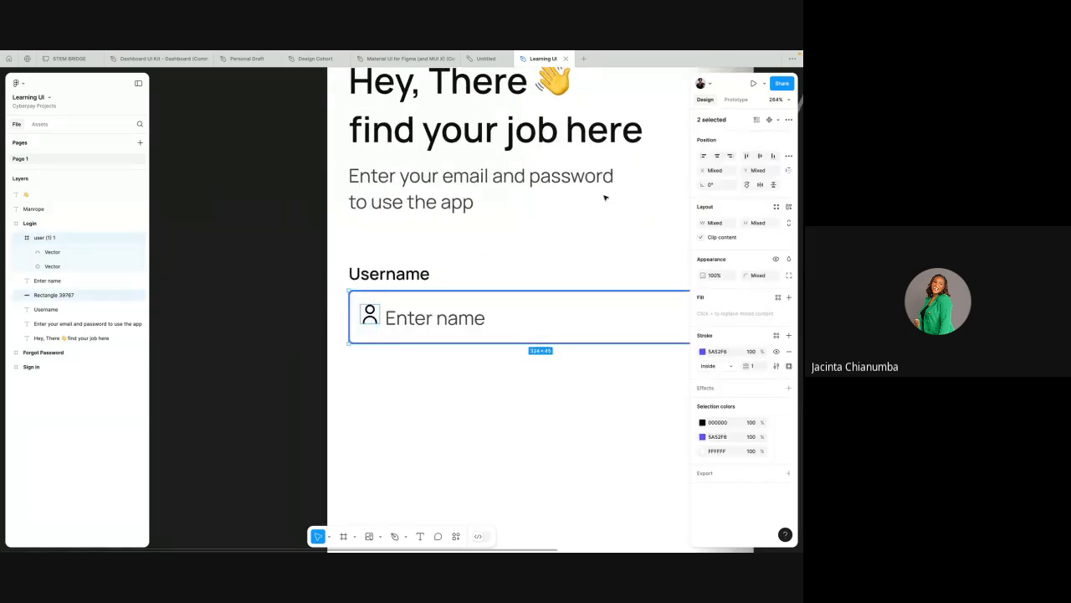
pyautogui.click(761, 156)
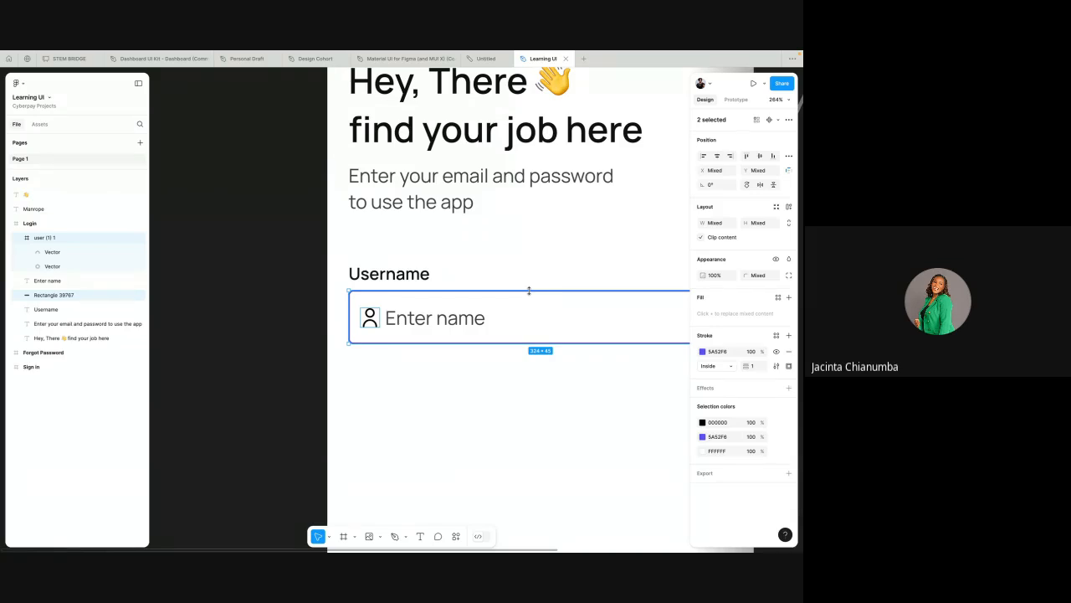
pyautogui.click(375, 318)
pyautogui.scroll(3, 372, 315)
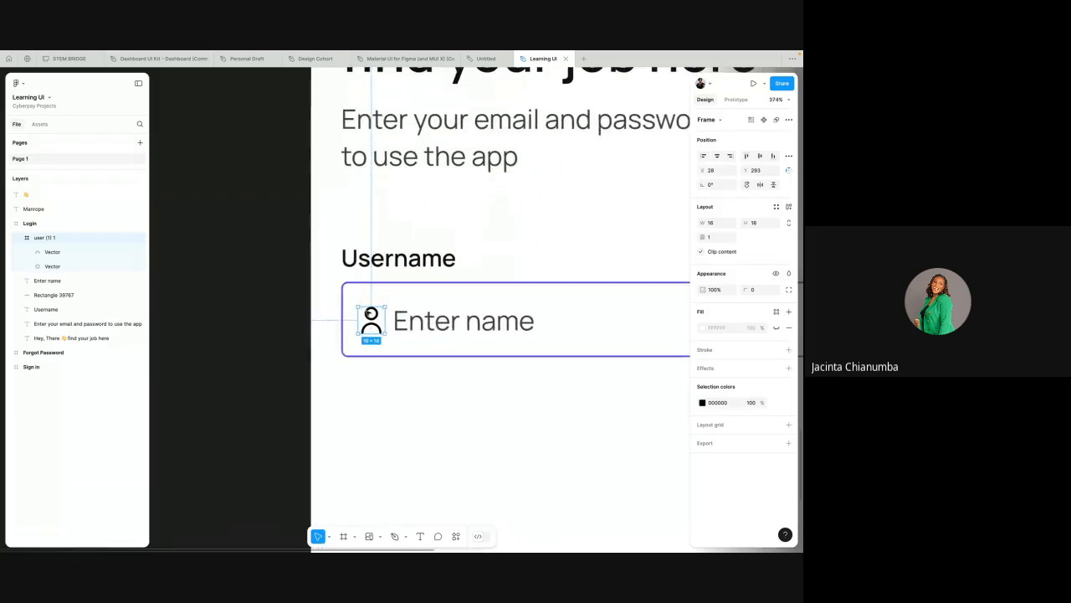
# Step: Nudge the Enter name placeholder text a few pixels right, away from the user icon
pyautogui.keyDown('shift'); pyautogui.click(419, 321); pyautogui.keyUp('shift')
pyautogui.press('Right')
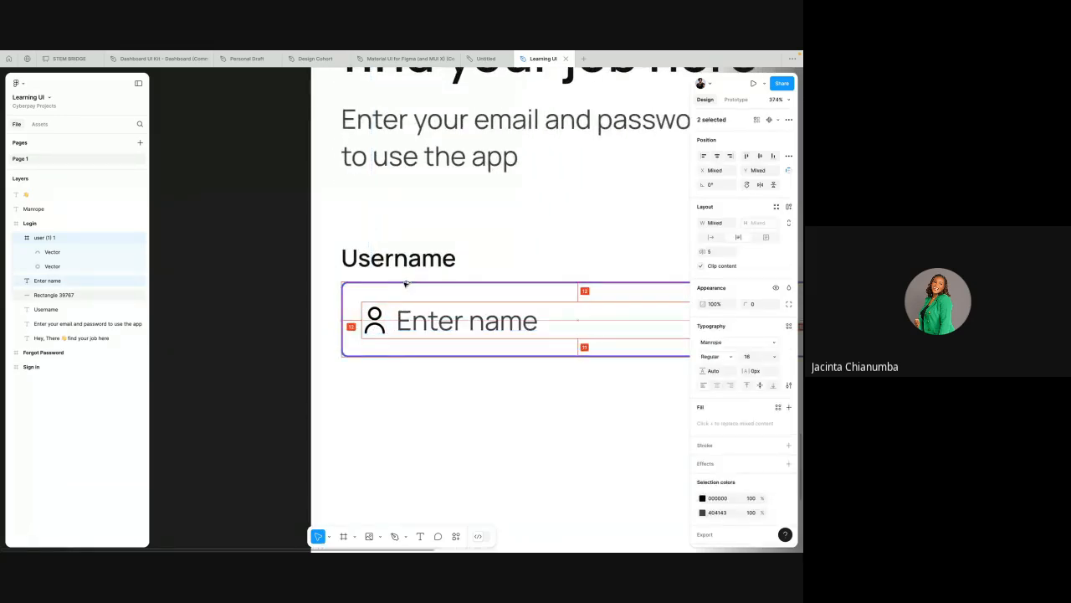
pyautogui.click(433, 321)
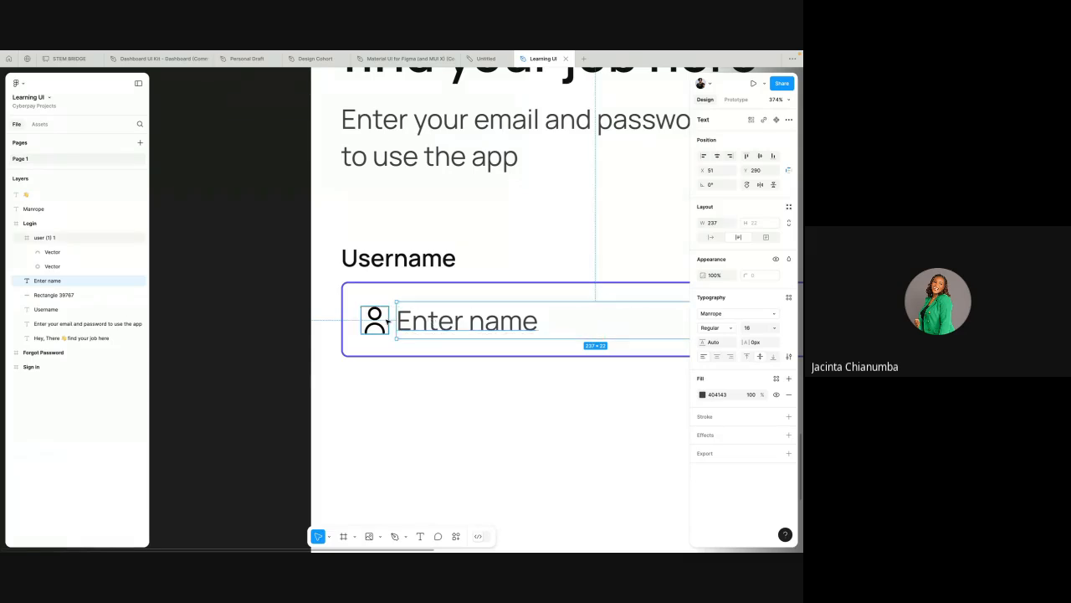
pyautogui.press('Right')
pyautogui.press('Right')
pyautogui.press('Right')
pyautogui.scroll(-5, 387, 321)
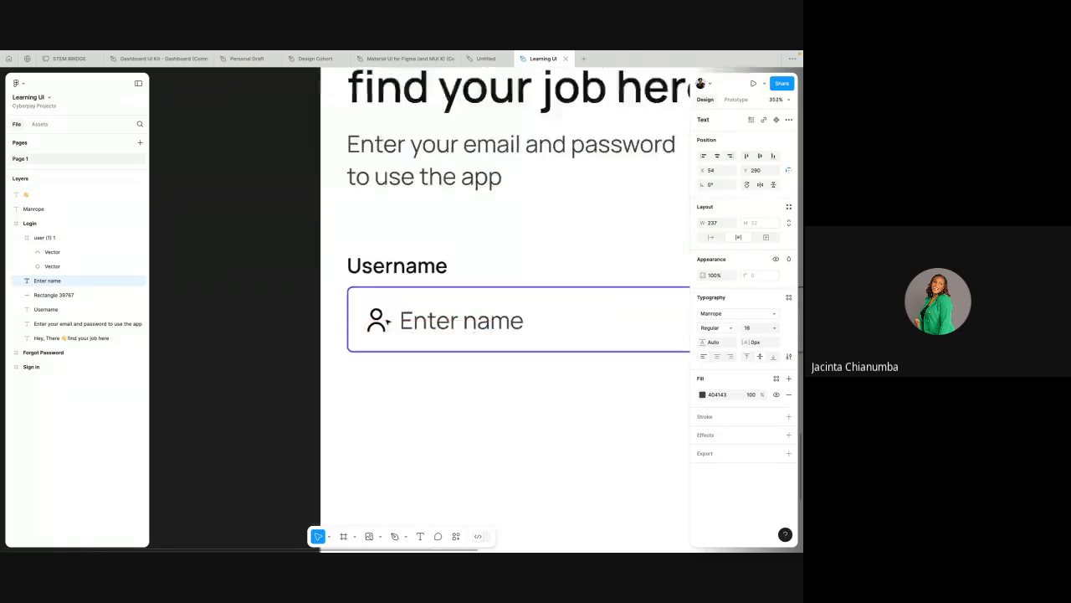
# Step: Recolor the user icon in the Username field to 626262
pyautogui.hscroll(1, 387, 321)
pyautogui.click(415, 283)
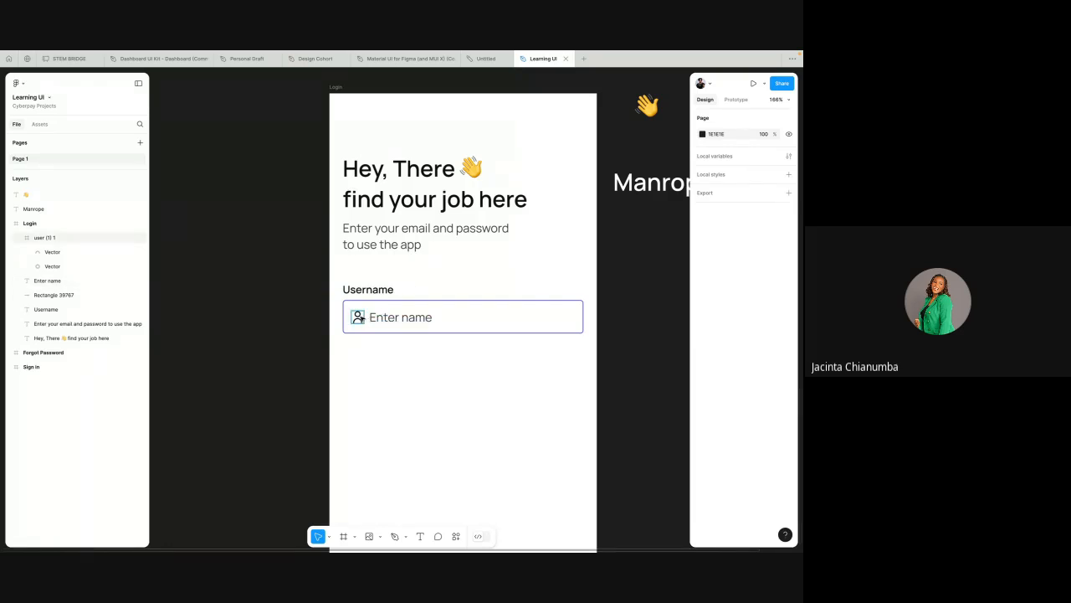
pyautogui.click(357, 317)
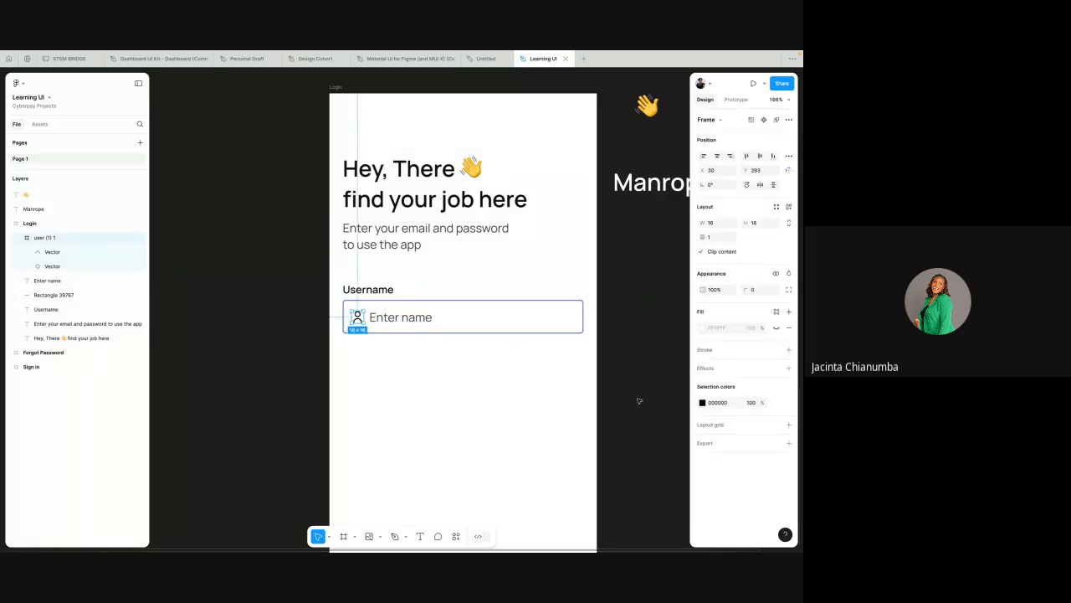
pyautogui.click(702, 403)
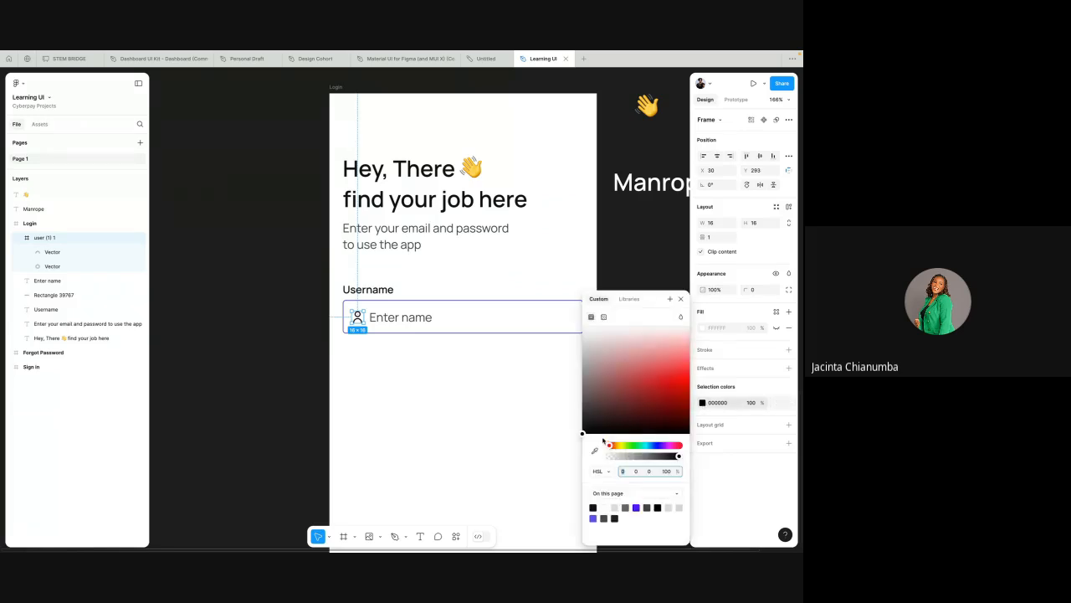
pyautogui.moveTo(584, 433); pyautogui.dragTo(586, 396)
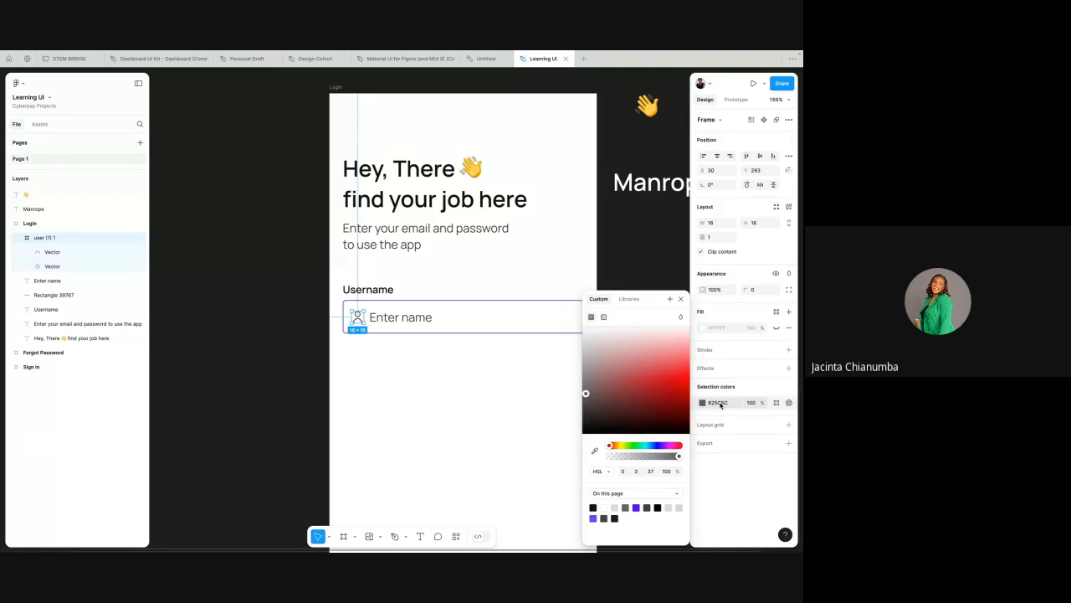
pyautogui.click(718, 403)
pyautogui.write('626262')
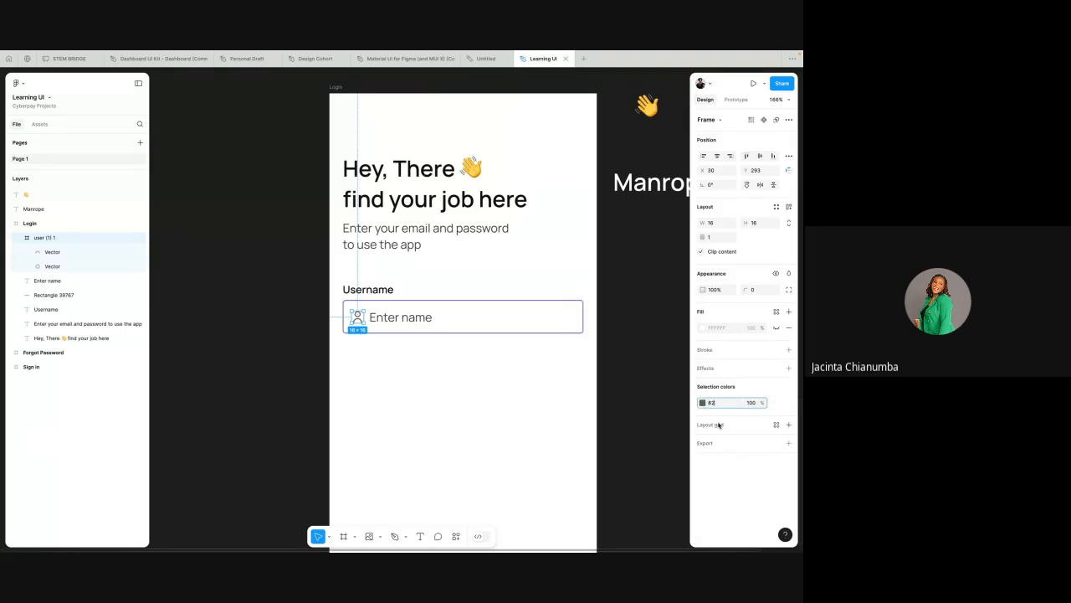
pyautogui.press('Return')
pyautogui.click(497, 360)
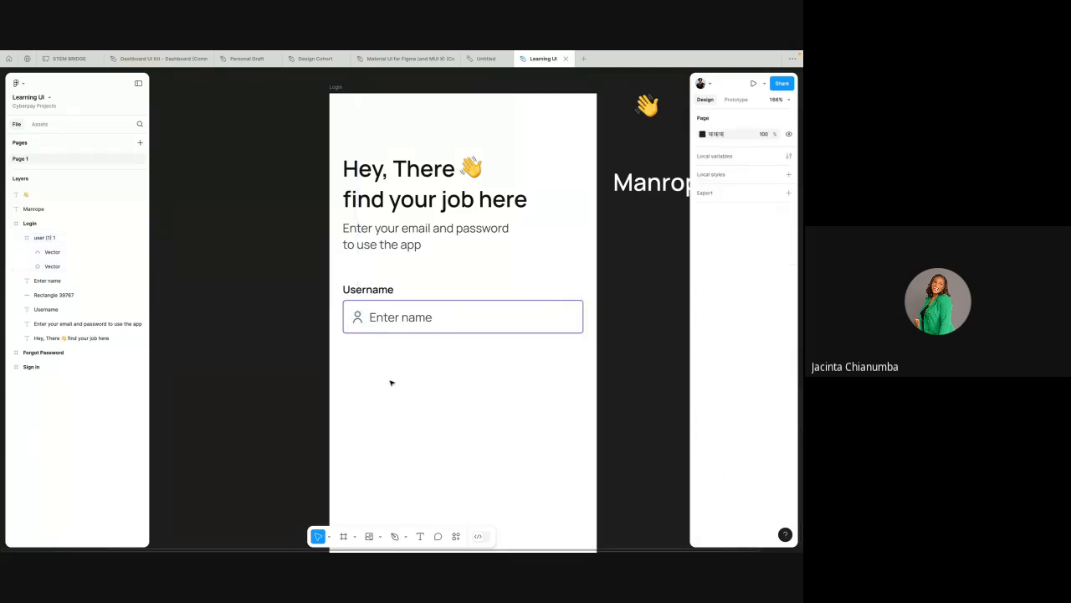
# Step: Group the Username label, input rectangle, placeholder text and user icon together
pyautogui.scroll(5, 391, 382)
pyautogui.scroll(-3, 391, 382)
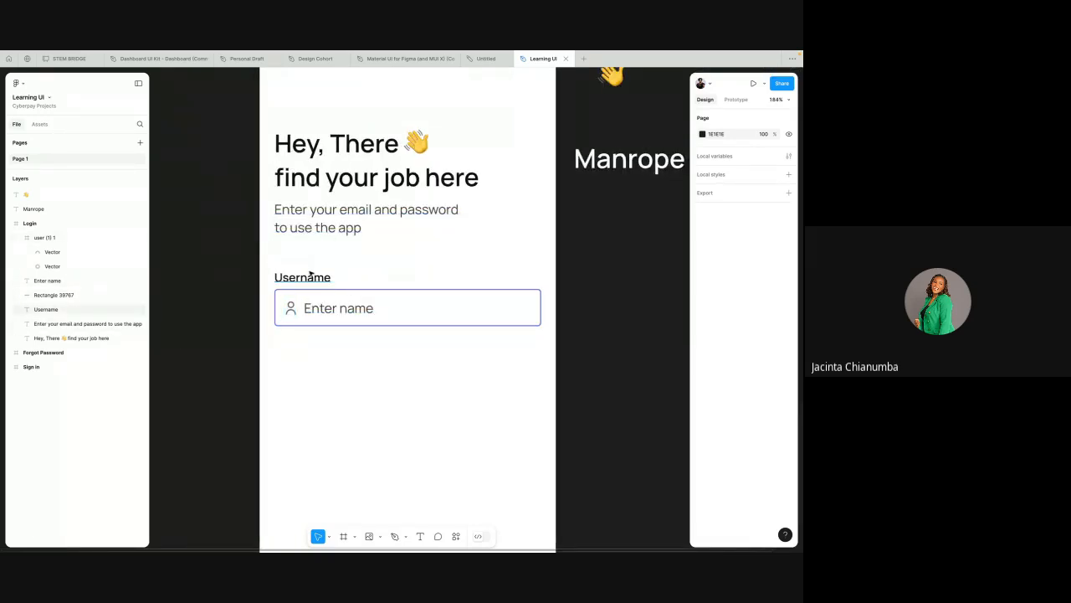
pyautogui.moveTo(271, 267); pyautogui.dragTo(360, 332)
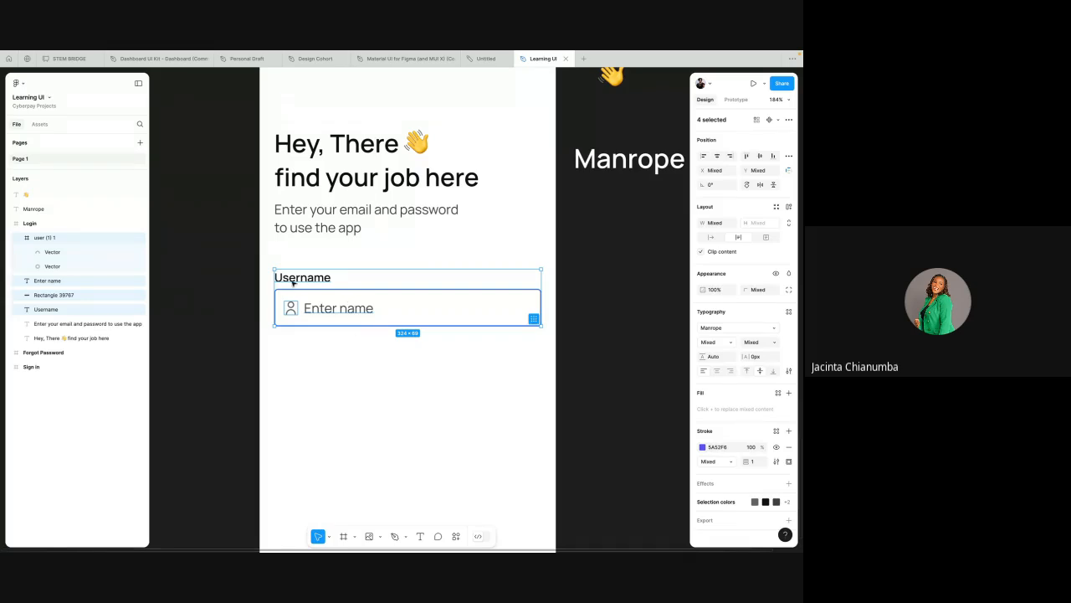
pyautogui.click(263, 263)
pyautogui.moveTo(264, 263); pyautogui.dragTo(368, 333)
pyautogui.rightClick(387, 304)
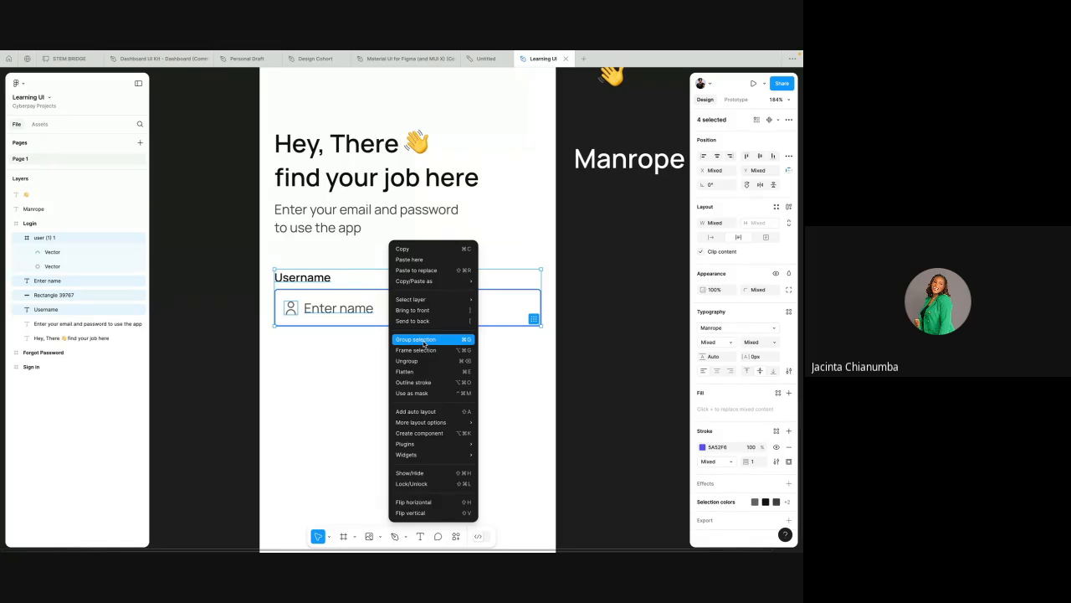
pyautogui.click(426, 339)
# Step: Duplicate the Username field group and move the copy below the original
pyautogui.moveTo(349, 307)
pyautogui.mouseDown()
pyautogui.moveTo(352, 327)
pyautogui.moveTo(348, 305)
pyautogui.moveTo(335, 325)
pyautogui.moveTo(354, 299)
pyautogui.moveTo(347, 292)
pyautogui.mouseUp()
pyautogui.click(320, 361)
pyautogui.click(351, 306)
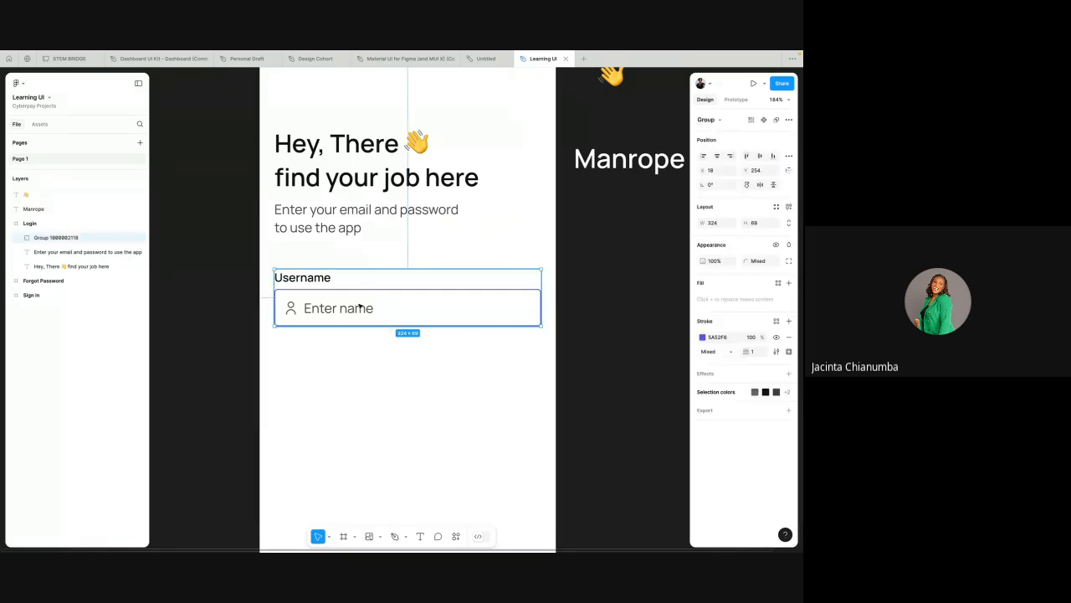
pyautogui.rightClick(360, 308)
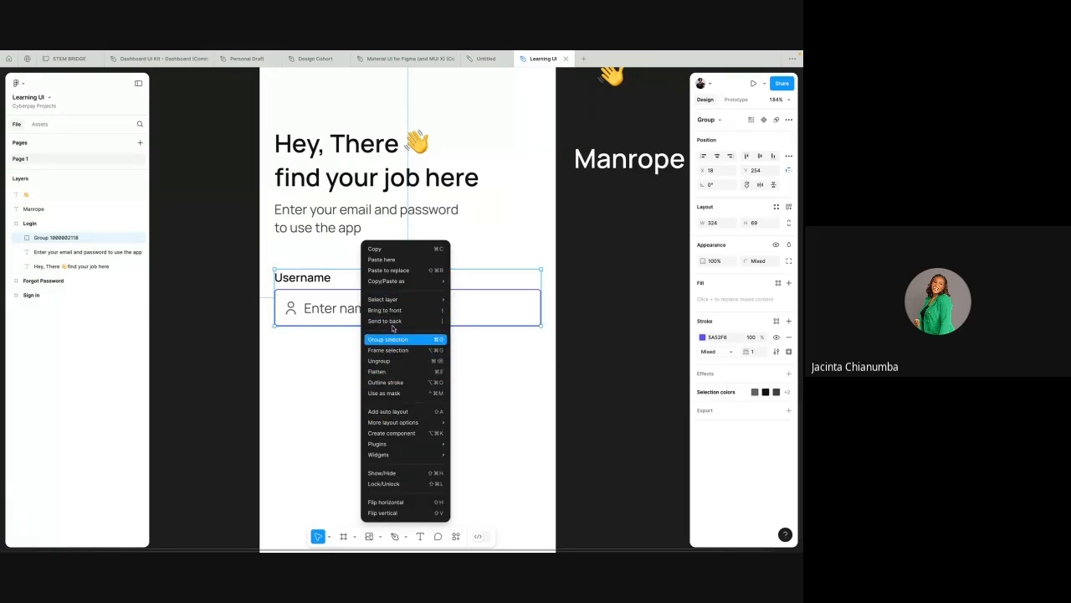
pyautogui.moveTo(403, 300)
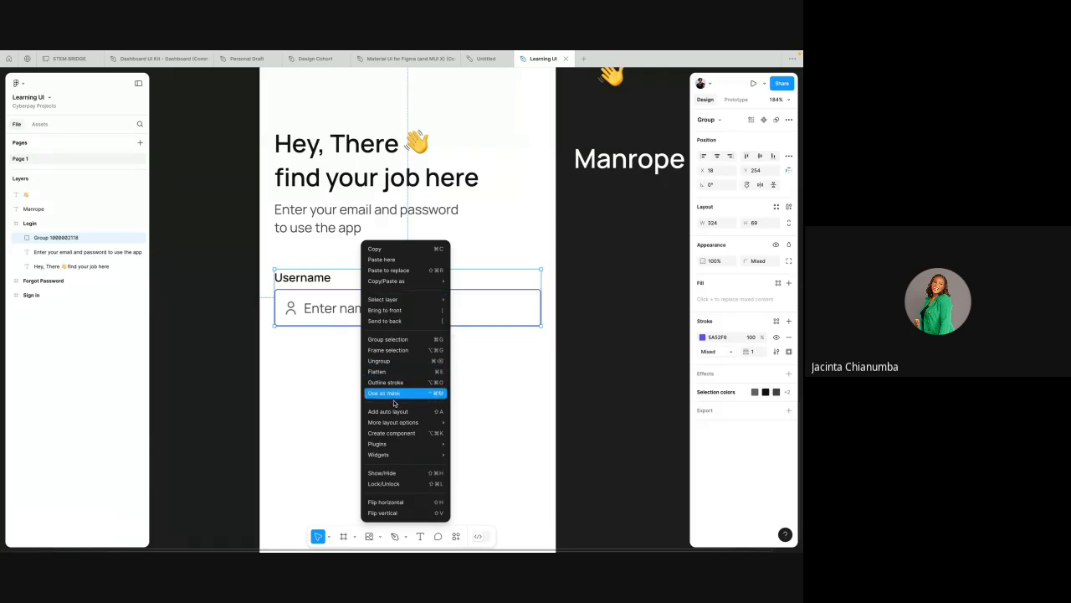
pyautogui.click(318, 396)
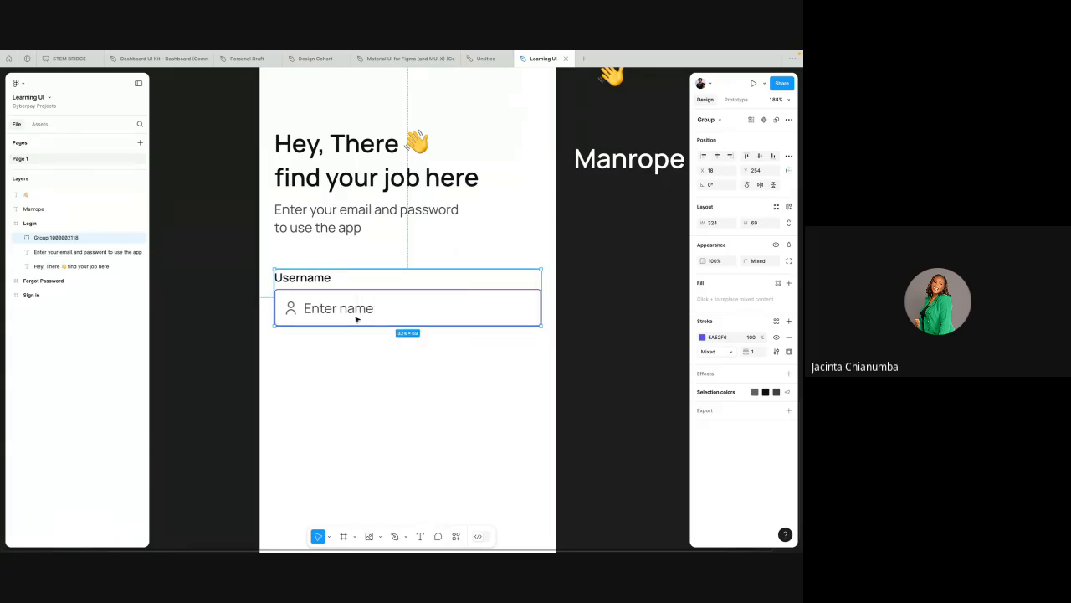
pyautogui.hotkey('ctrl', 'd')
pyautogui.moveTo(372, 295); pyautogui.dragTo(371, 372)
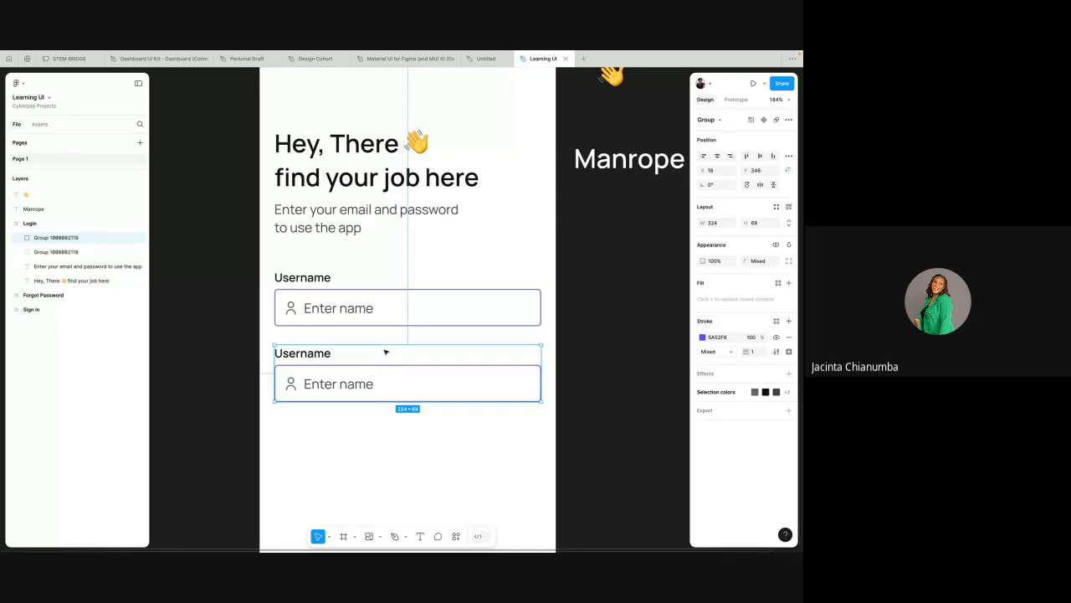
# Step: Nudge the duplicated field group up 3 px to tighten its spacing
pyautogui.scroll(-2, 393, 331)
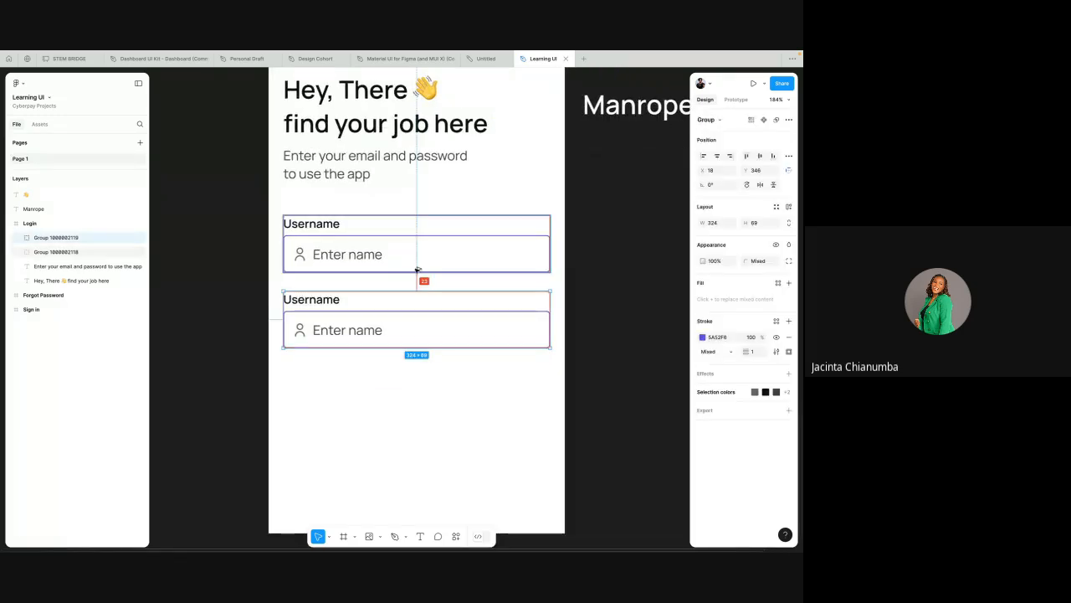
pyautogui.hotkey('alt', 'Up')
pyautogui.hotkey('alt', 'Up')
pyautogui.hotkey('alt', 'Up')
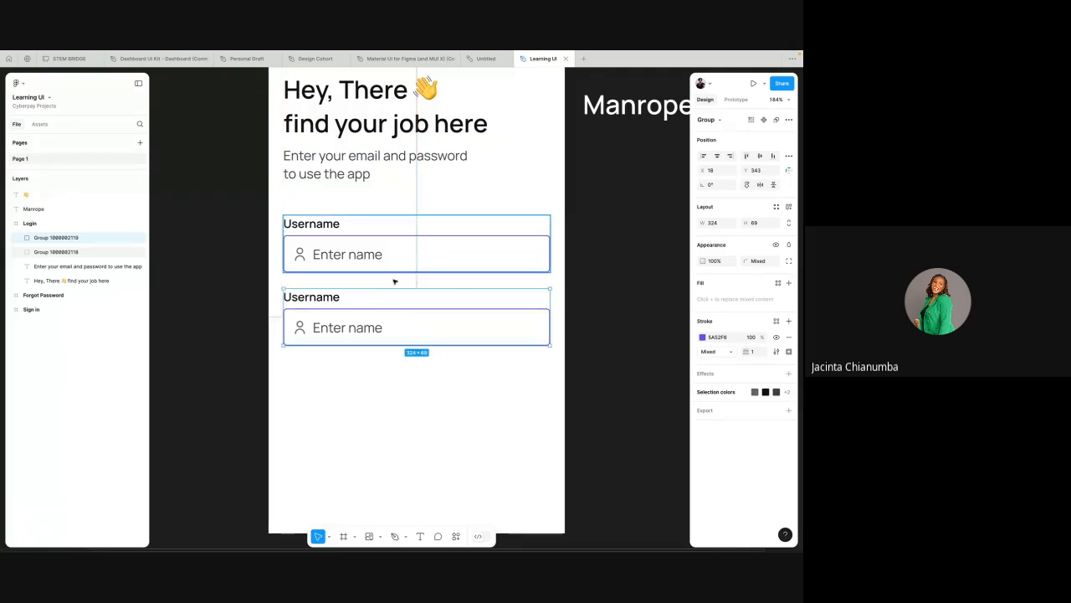
# Step: Rename the copied field's label to Password
pyautogui.doubleClick(330, 298)
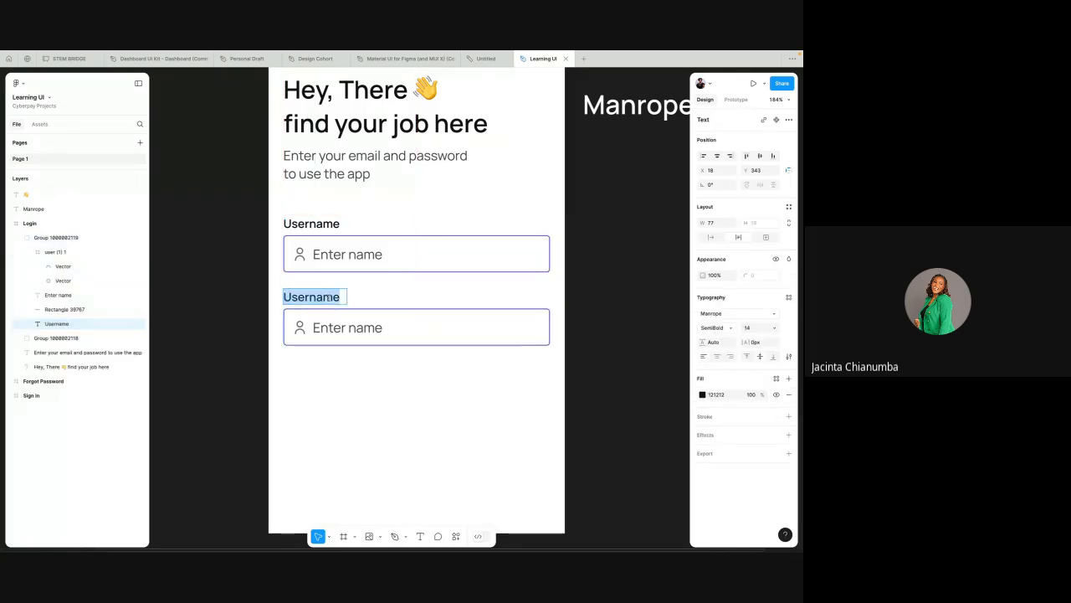
pyautogui.write('Pass')
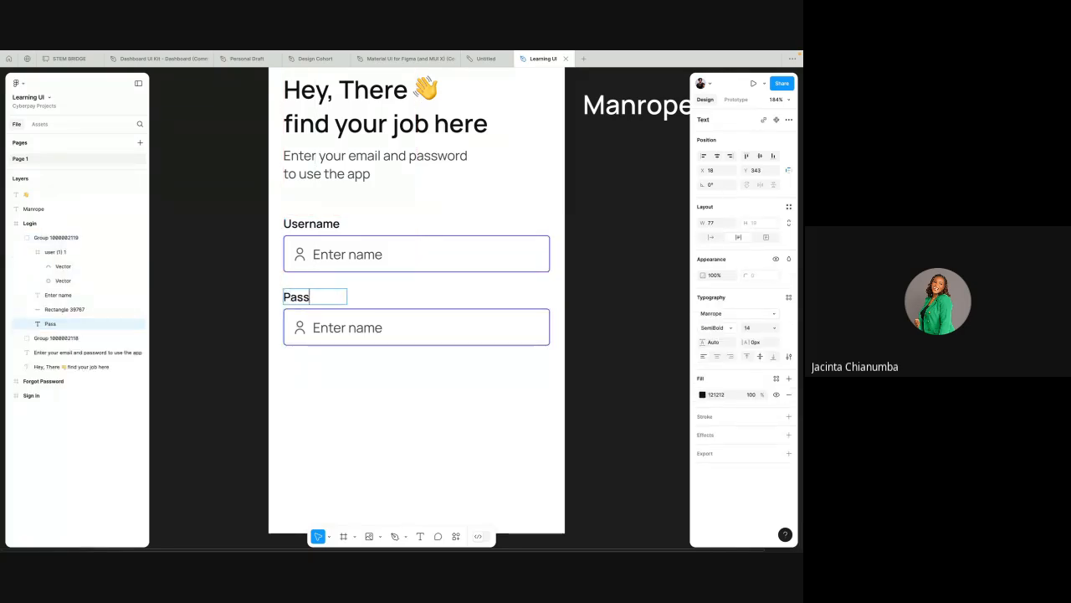
pyautogui.write('word')
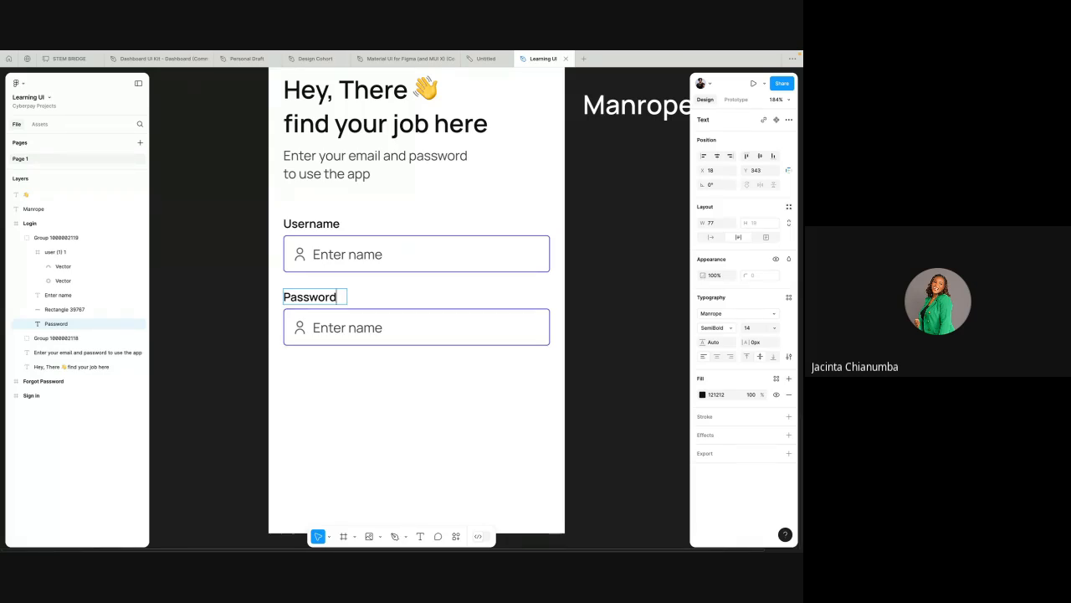
pyautogui.click(365, 293)
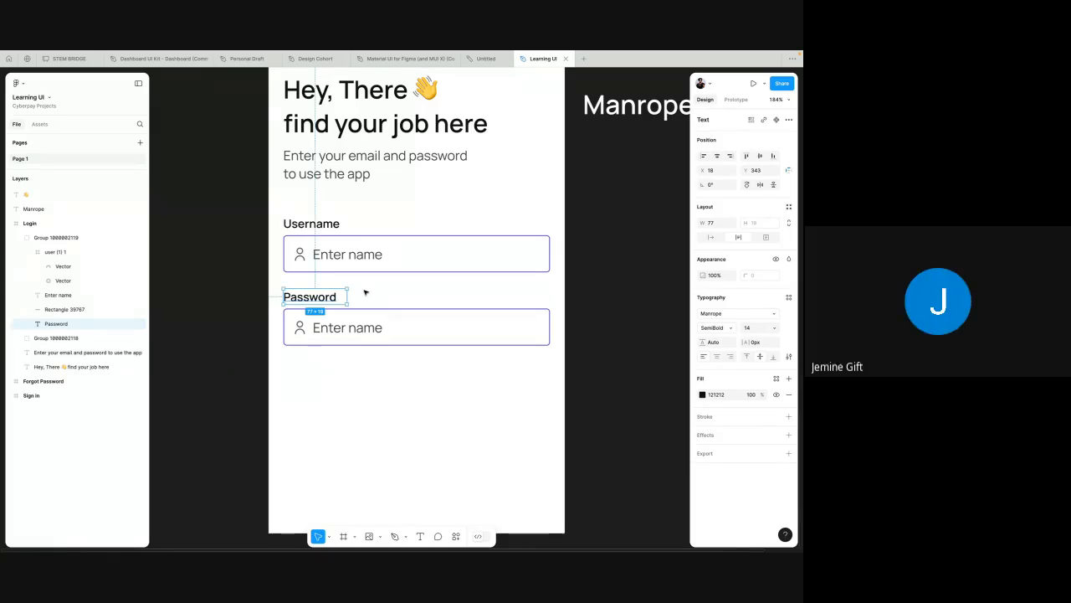
pyautogui.click(390, 283)
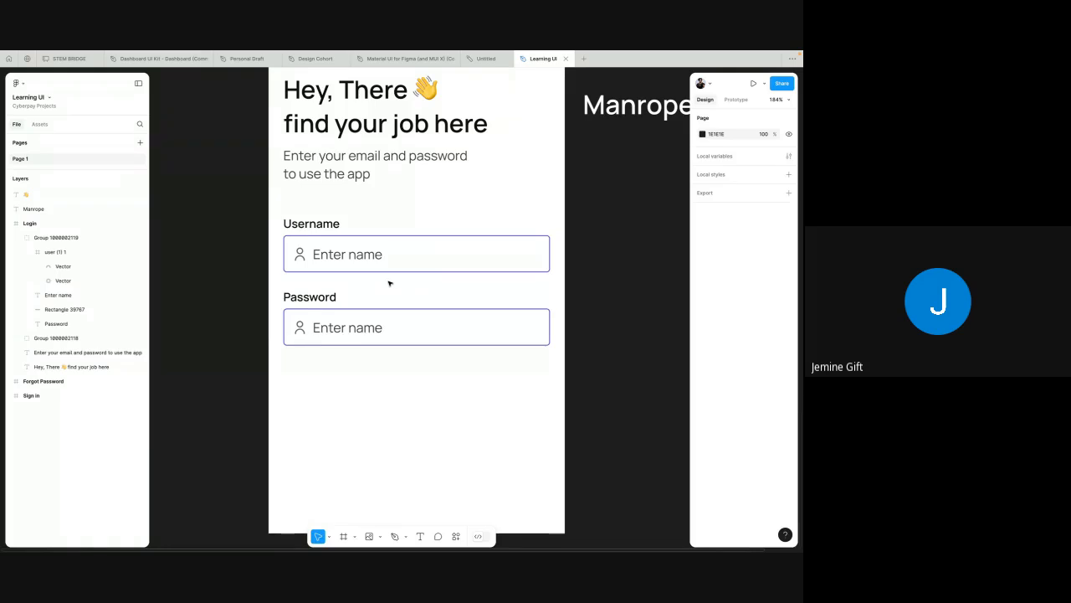
# Step: Replace the copied field's placeholder text with ********
pyautogui.scroll(-5, 389, 283)
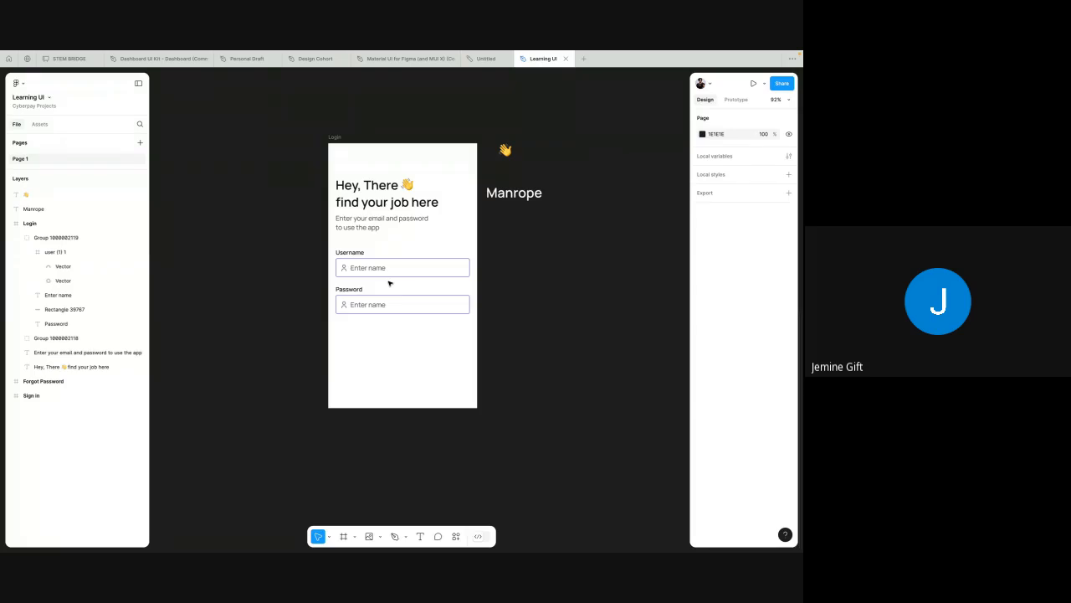
pyautogui.scroll(5, 390, 283)
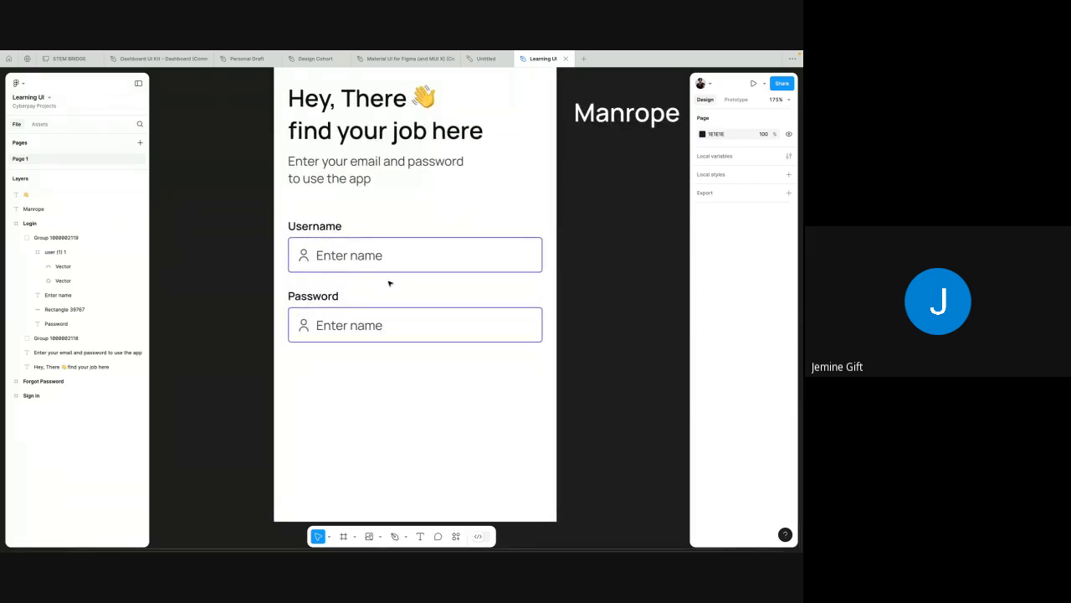
pyautogui.click(338, 299)
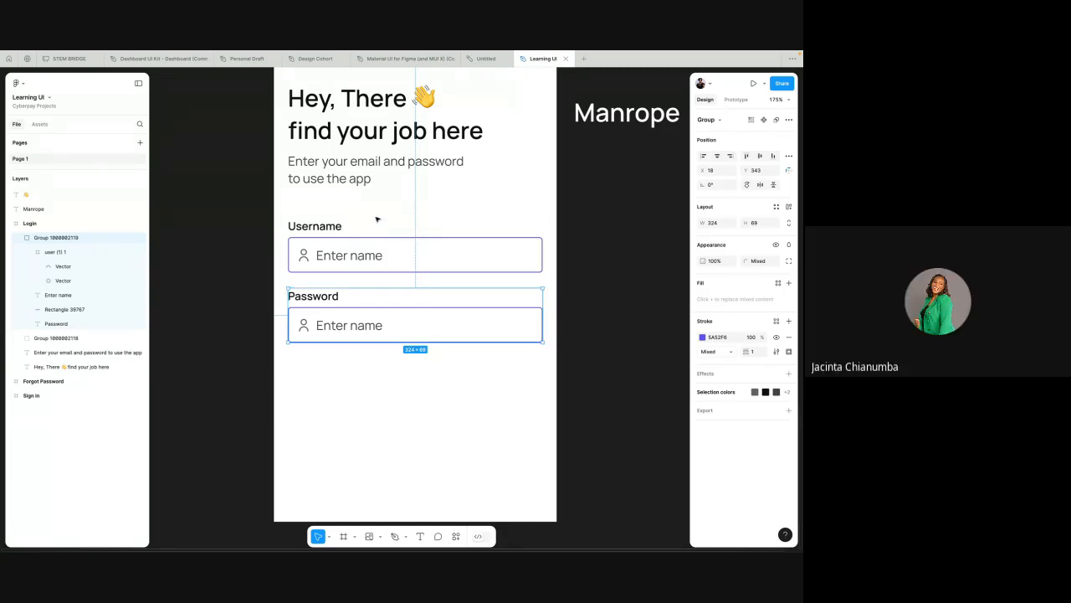
pyautogui.click(357, 242)
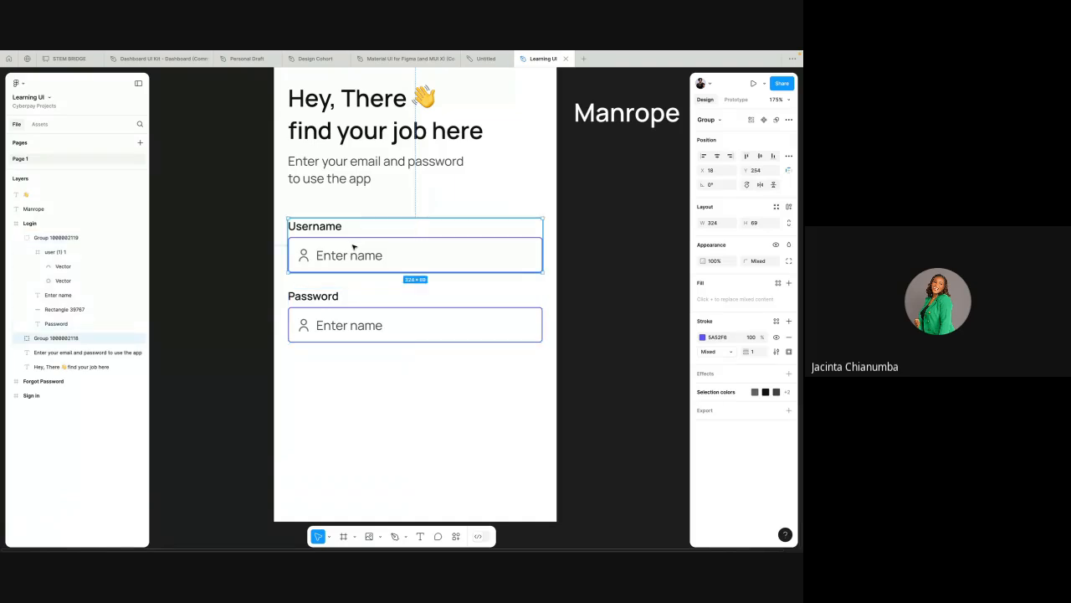
pyautogui.click(317, 202)
pyautogui.click(322, 306)
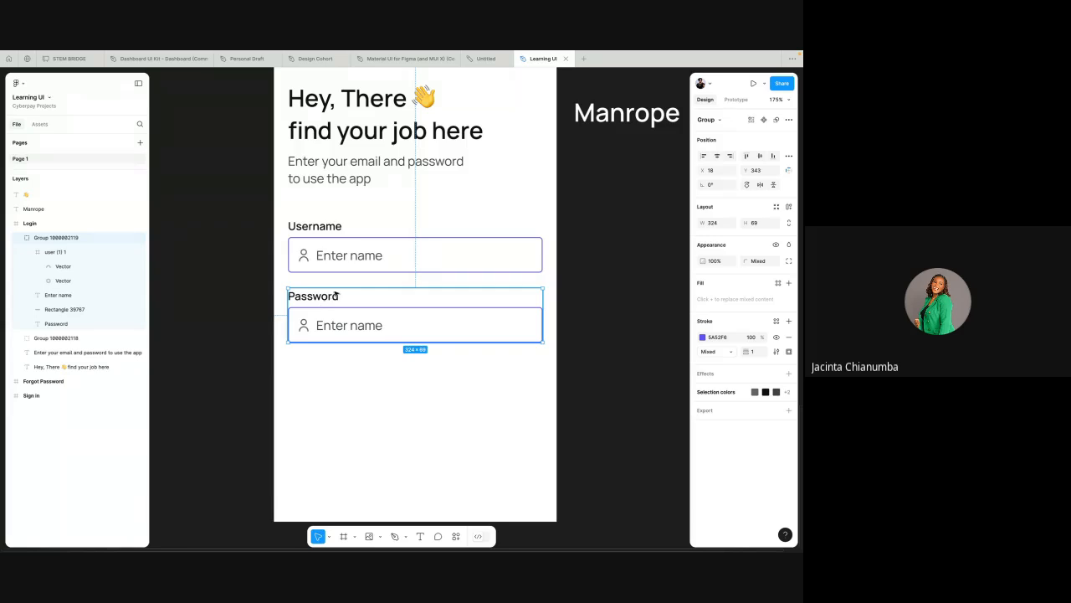
pyautogui.click(339, 326)
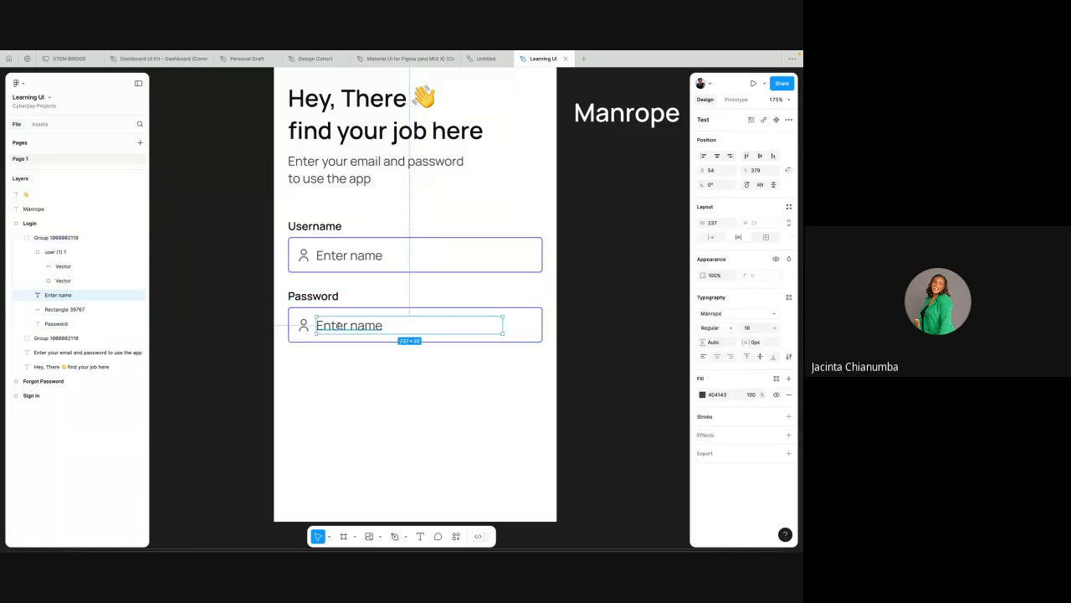
pyautogui.doubleClick(338, 326)
pyautogui.write('********')
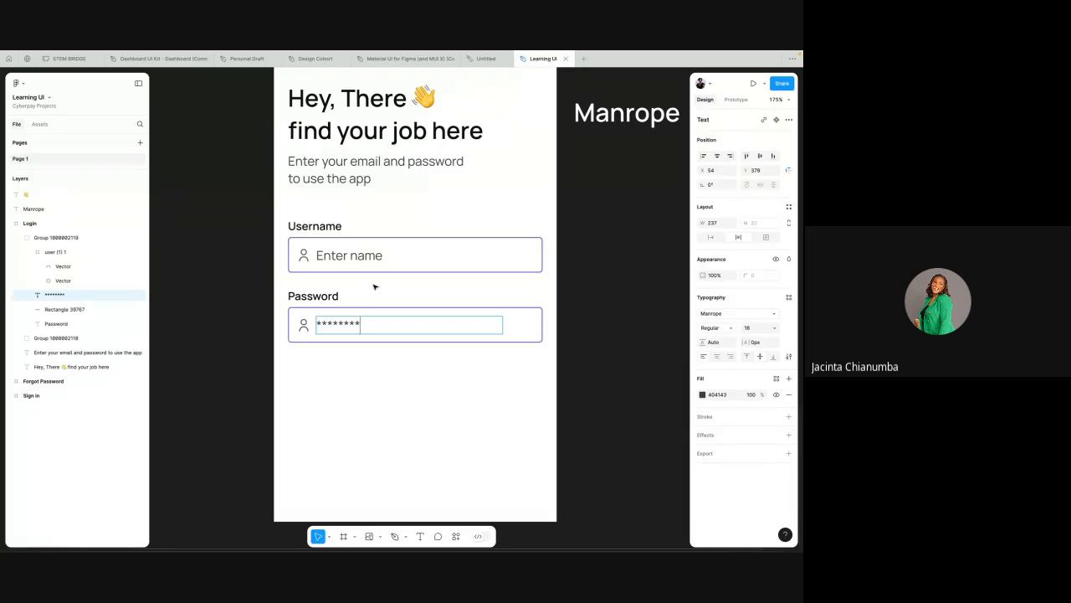
pyautogui.press('Escape')
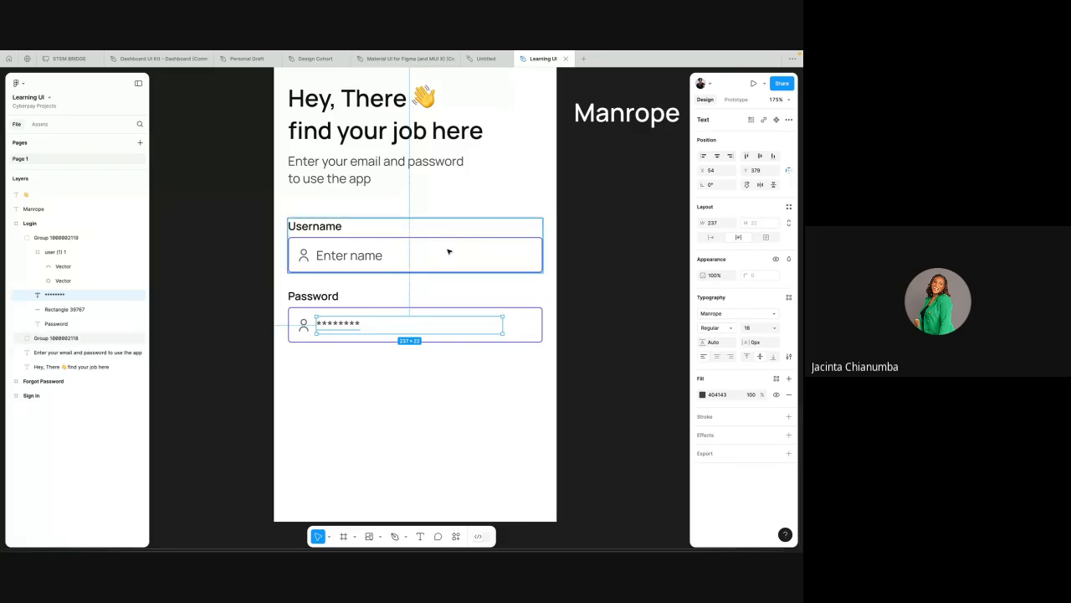
pyautogui.scroll(-3, 450, 249)
pyautogui.click(552, 253)
pyautogui.hscroll(3, 553, 253)
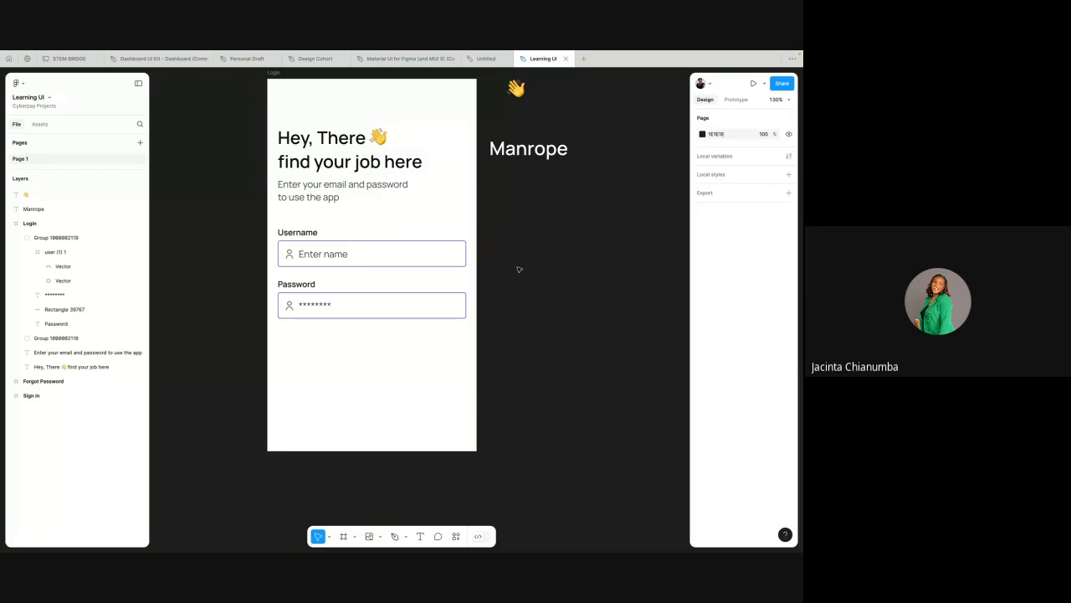
pyautogui.hscroll(2, 542, 197)
pyautogui.scroll(-1, 542, 197)
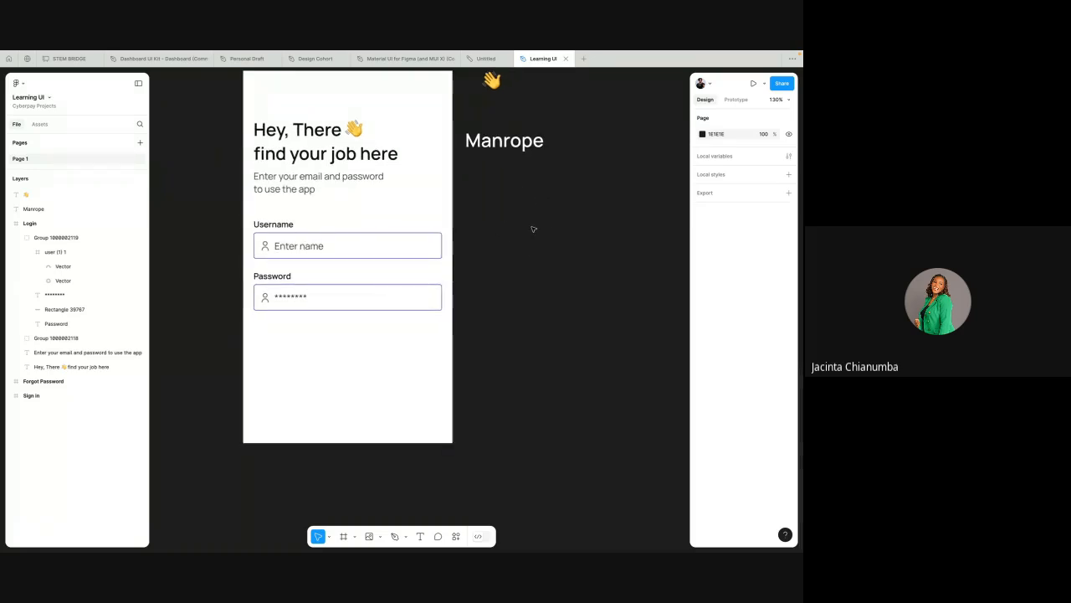
# Step: Browse the list of installed plugins and widgets, then close it
pyautogui.rightClick(533, 228)
pyautogui.moveTo(571, 303)
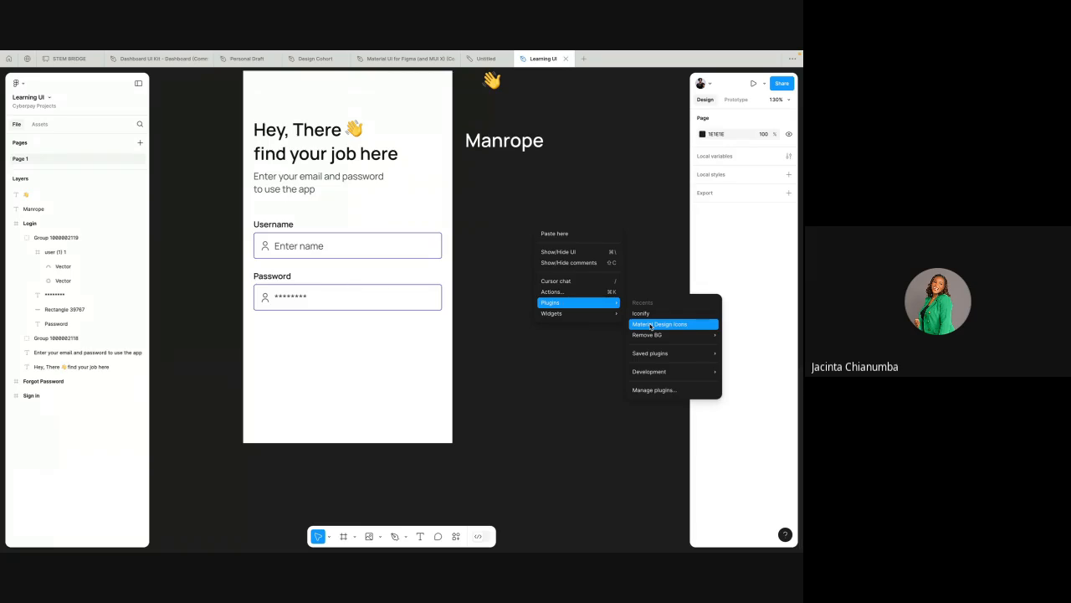
pyautogui.moveTo(644, 335)
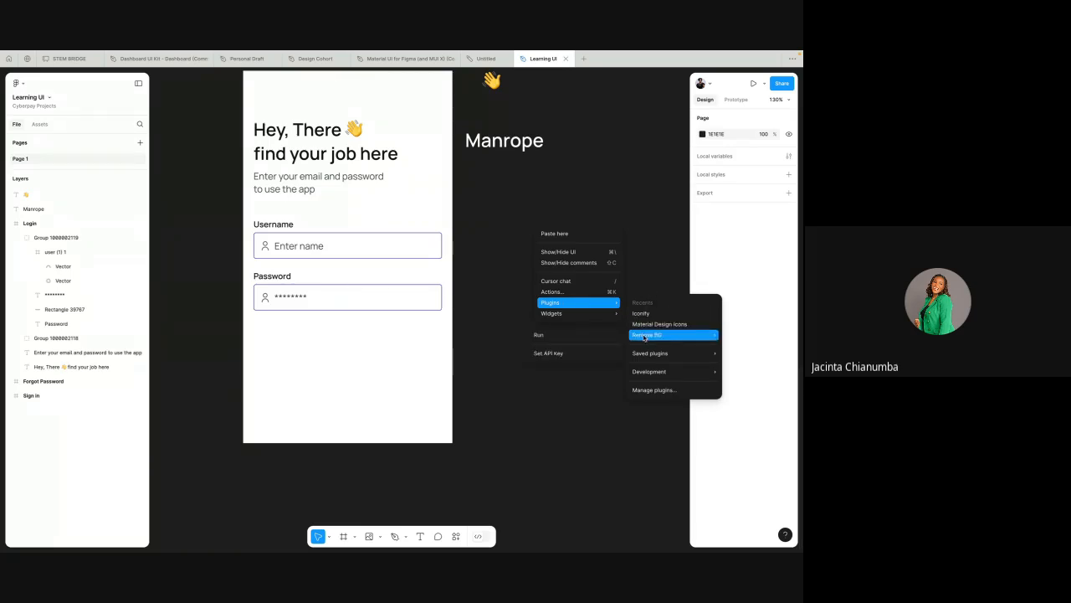
pyautogui.moveTo(649, 358)
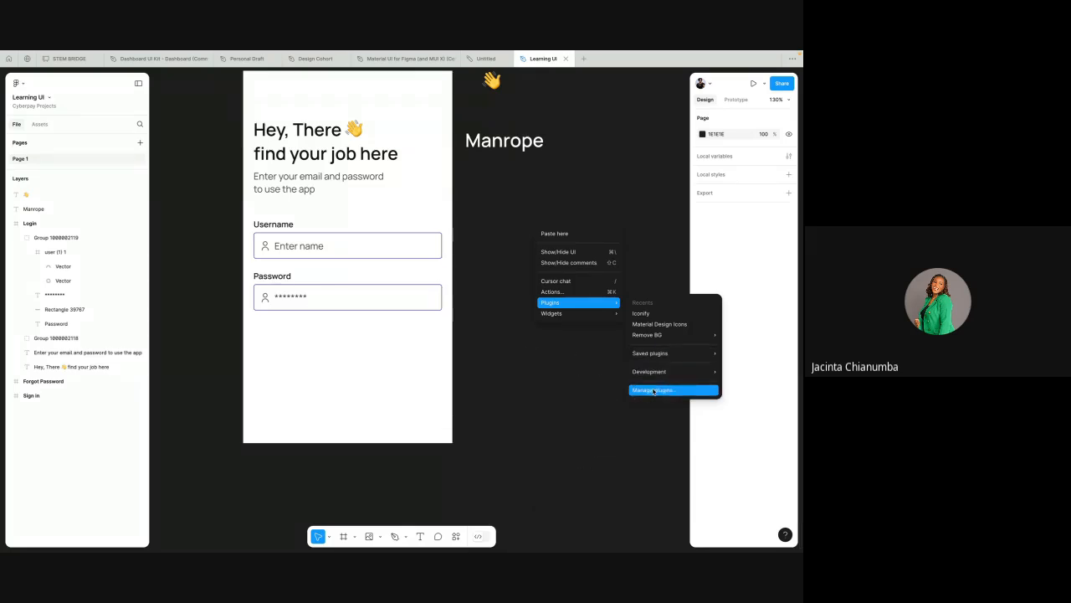
pyautogui.click(644, 391)
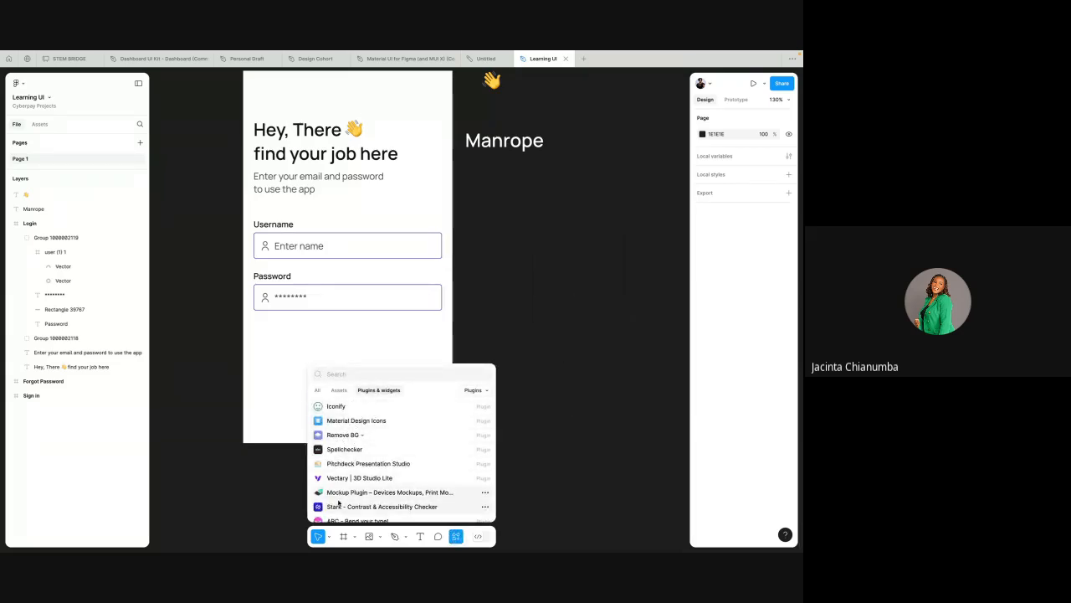
pyautogui.scroll(-1, 338, 502)
pyautogui.scroll(-3, 336, 505)
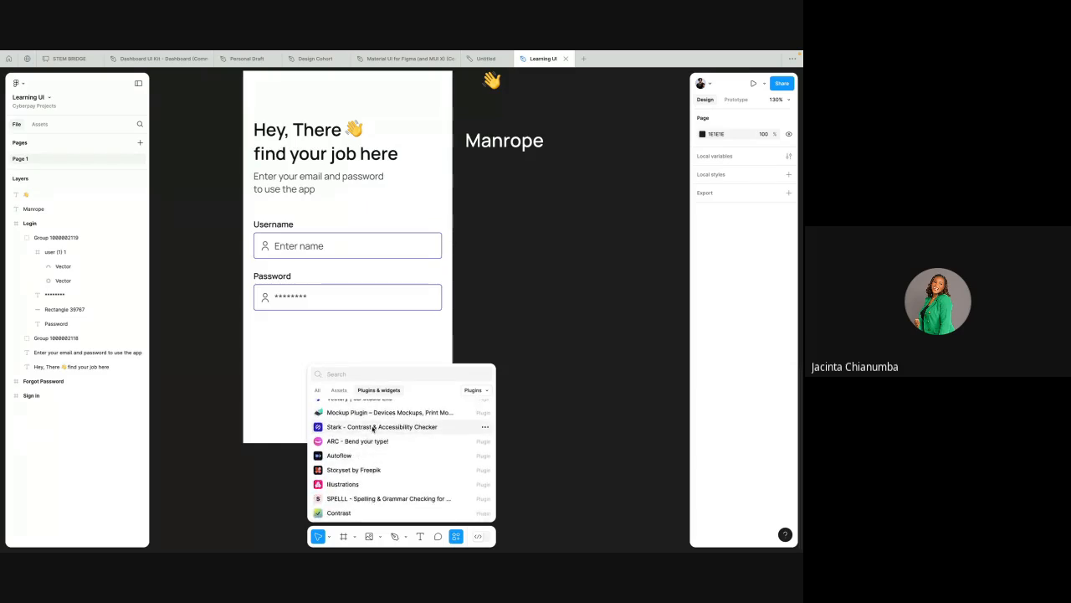
pyautogui.scroll(2, 372, 428)
pyautogui.scroll(3, 372, 430)
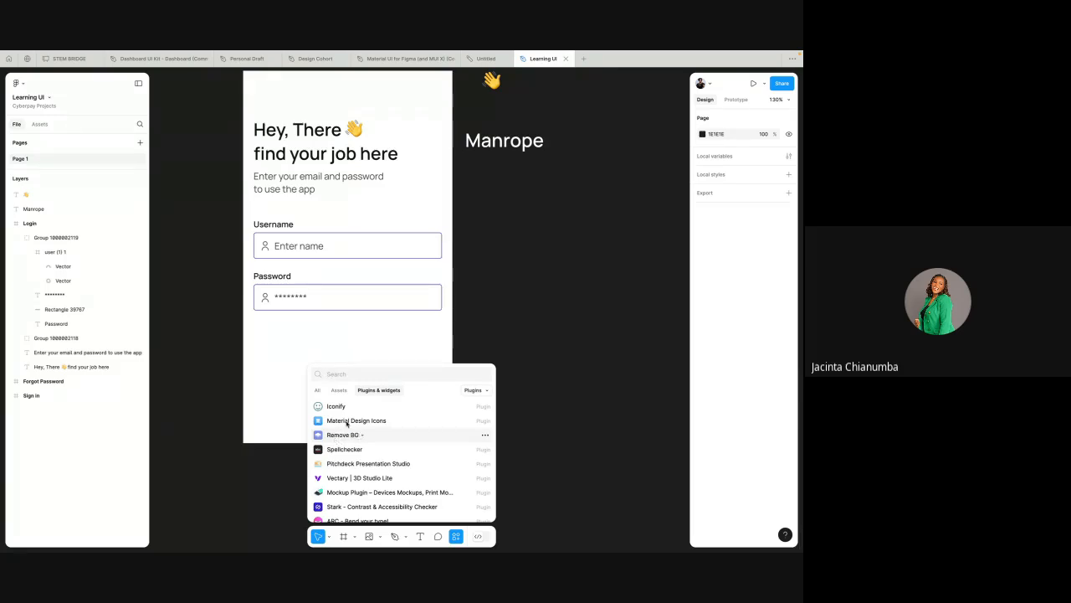
pyautogui.scroll(-3, 369, 491)
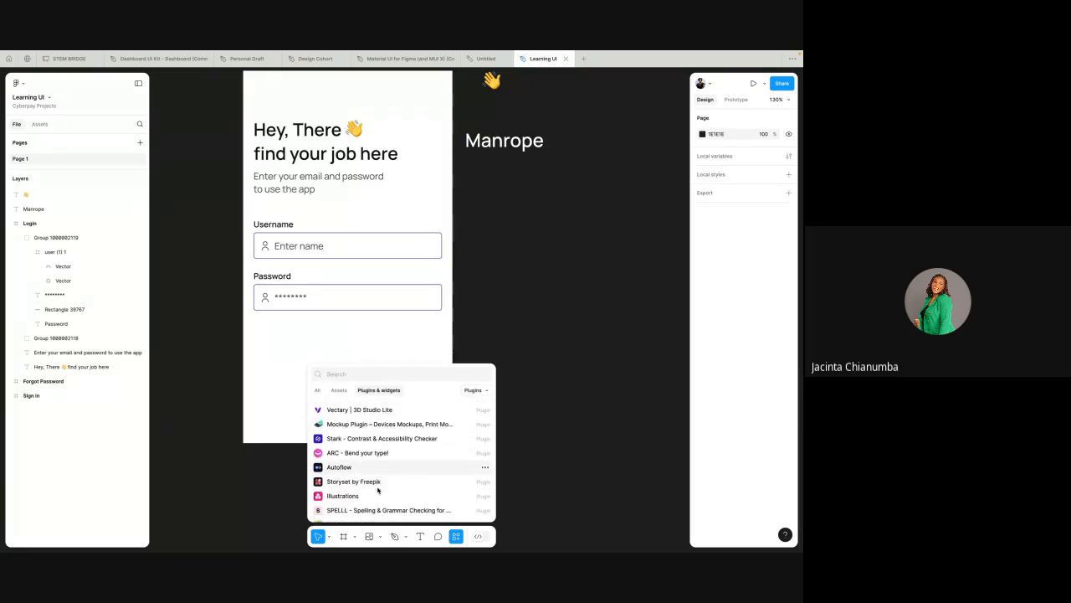
pyautogui.click(499, 297)
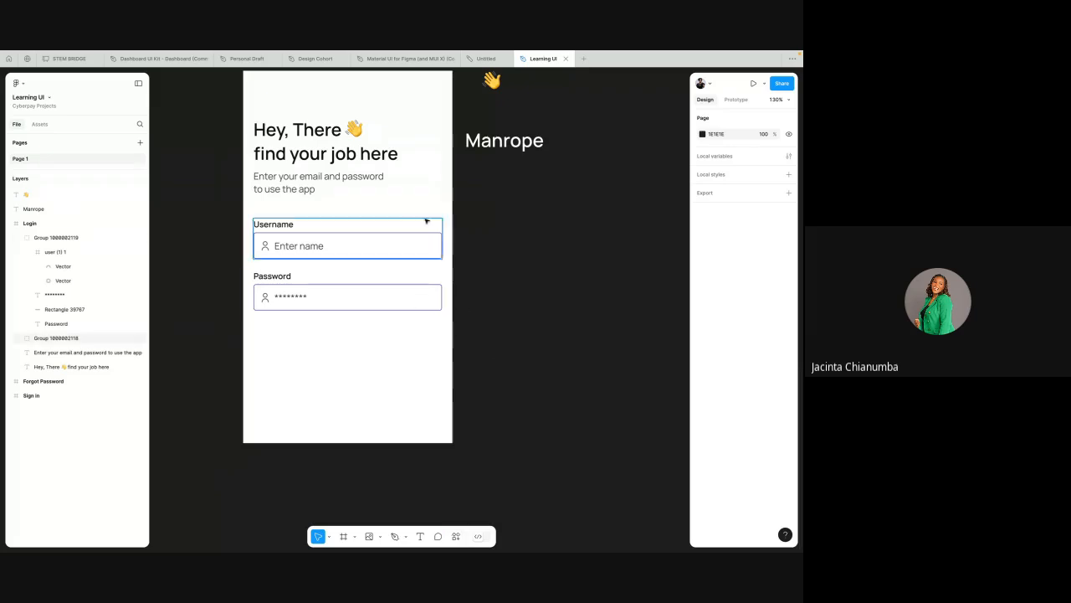
# Step: Launch the Iconify plugin, clear the Unicons search field, and browse to the second page of icons
pyautogui.rightClick(524, 238)
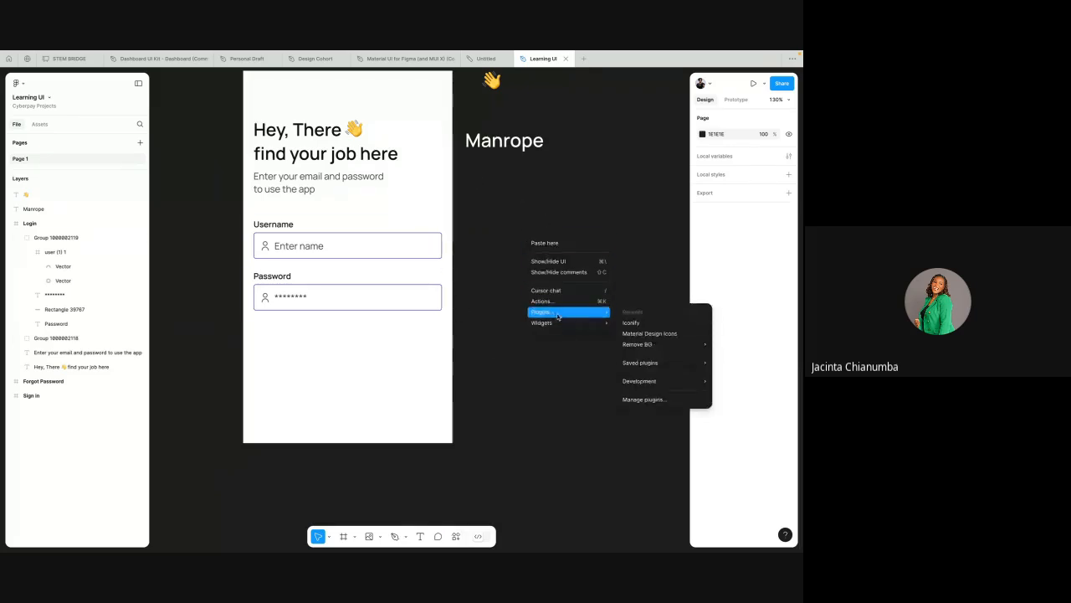
pyautogui.click(641, 322)
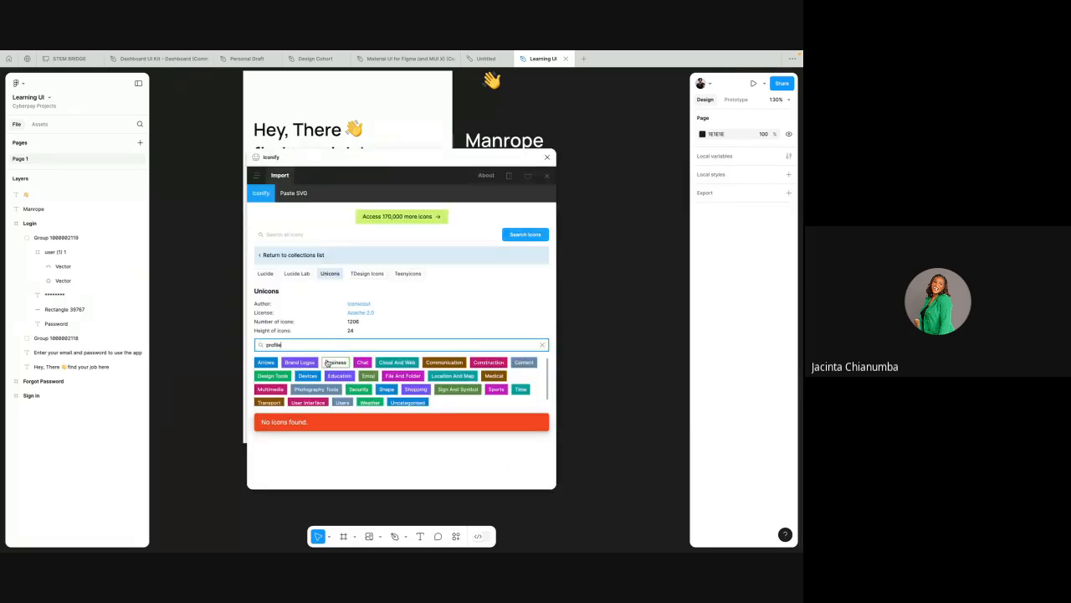
pyautogui.doubleClick(274, 345)
pyautogui.press('BackSpace')
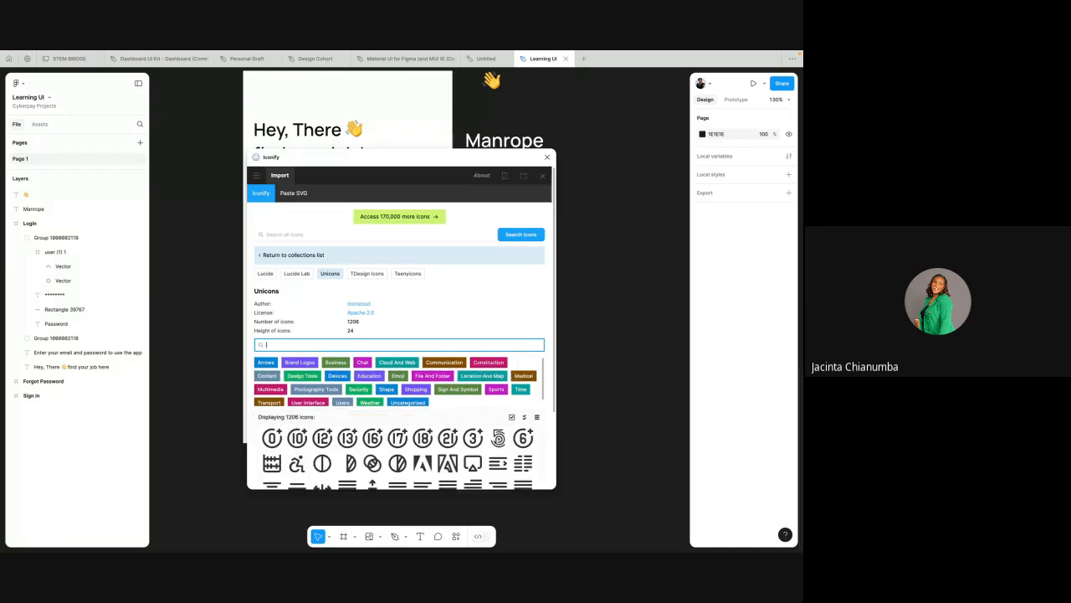
pyautogui.scroll(-3, 369, 435)
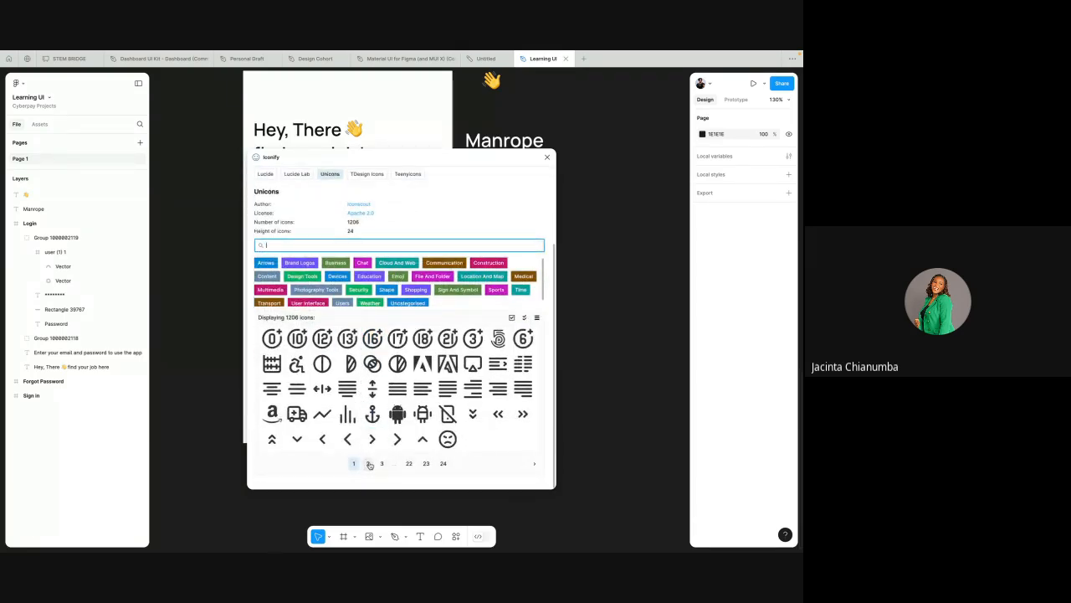
pyautogui.click(368, 463)
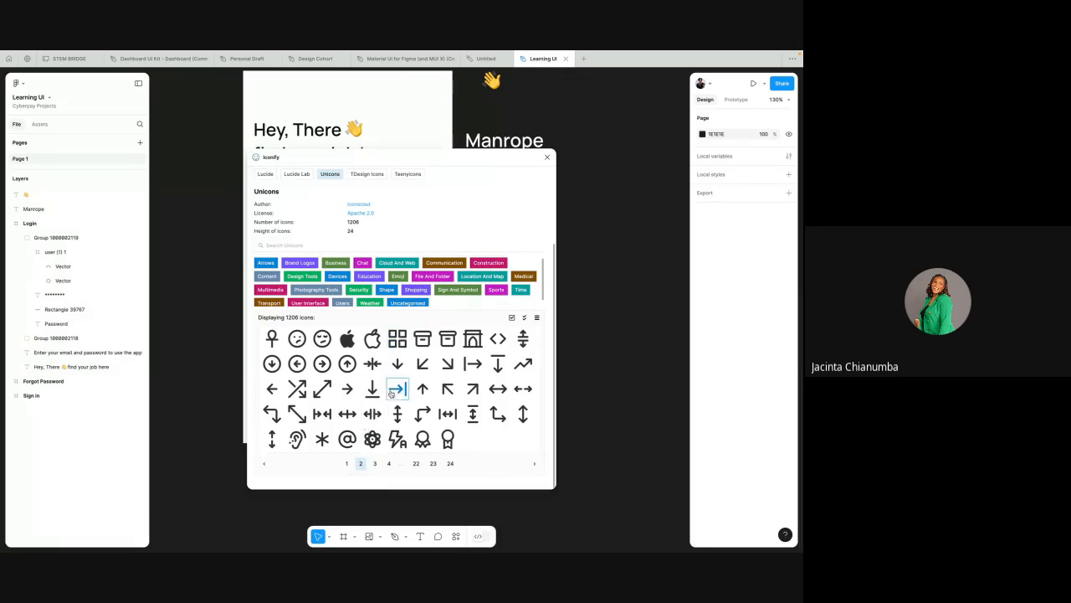
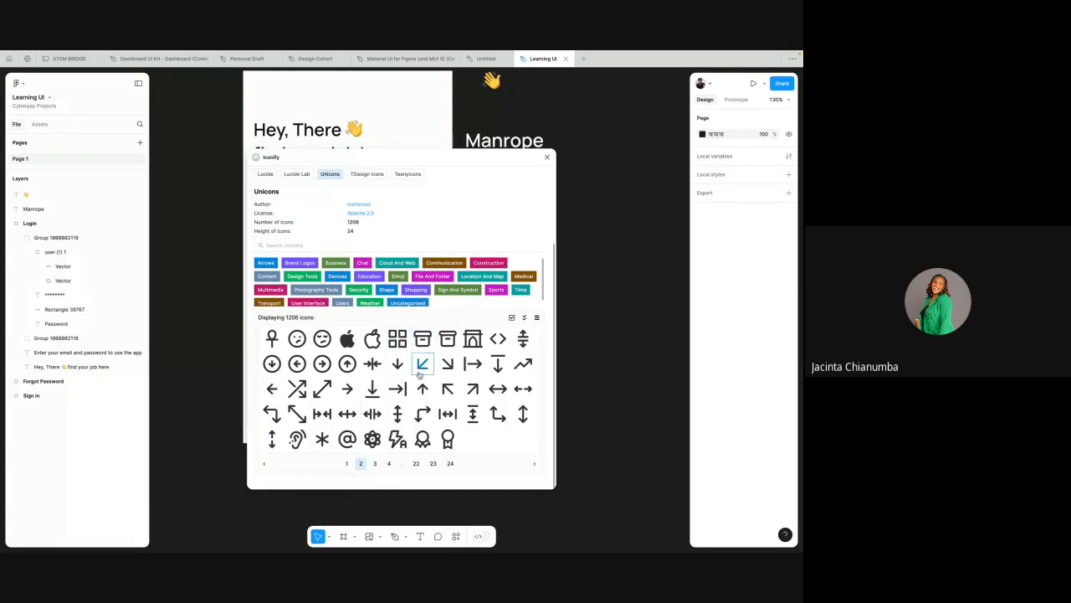
# Step: Look through the third page of Unicons icons and close the Iconify plugin
pyautogui.click(374, 464)
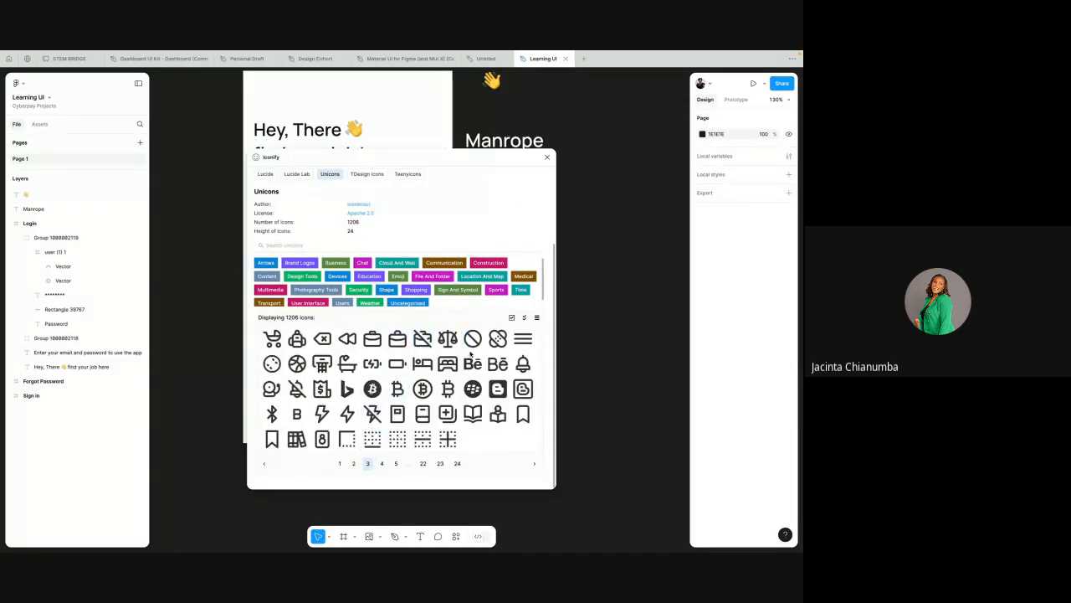
pyautogui.click(549, 157)
# Step: Switch to Flaticon in the browser, close the user icon's details and dismiss the advert covering the Top icon fonts list
pyautogui.hotkey('ctrl', 'Left')
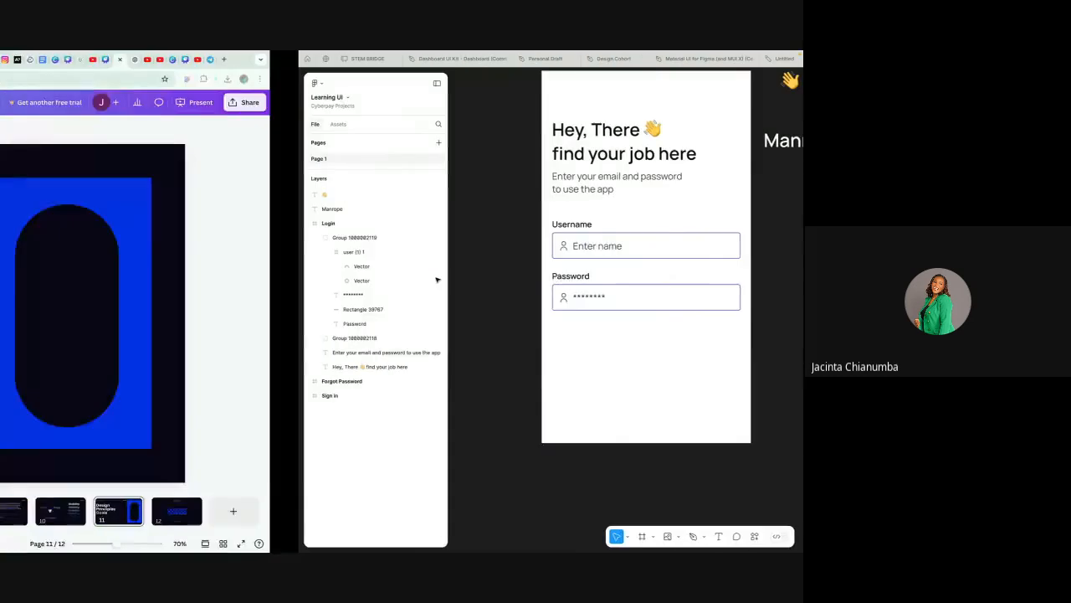
pyautogui.hotkey('ctrl', 'Right')
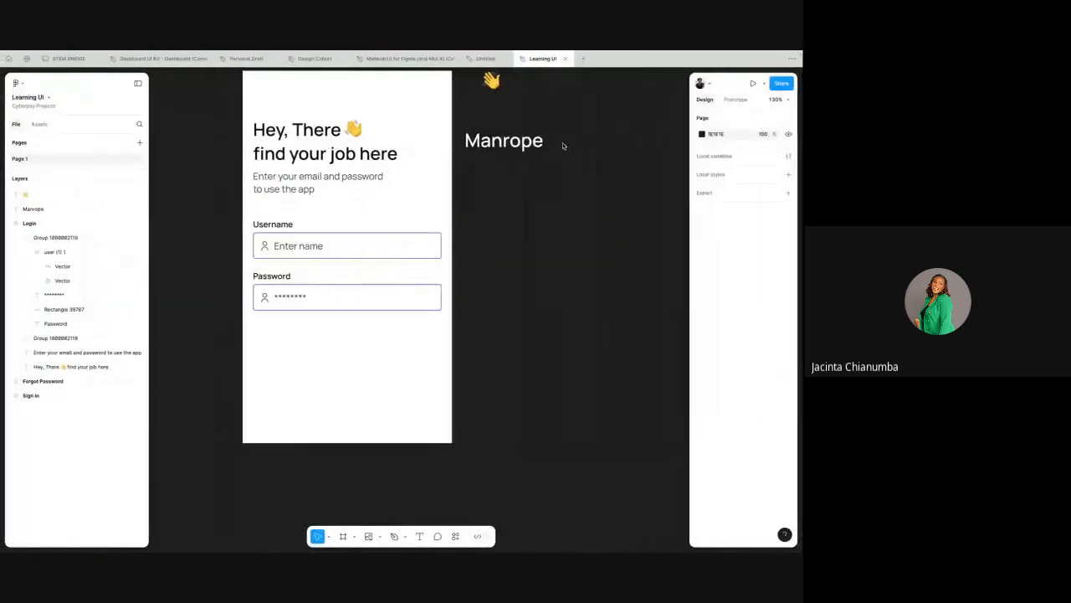
pyautogui.hotkey('ctrl', 'Left')
pyautogui.hotkey('ctrl', 'Left')
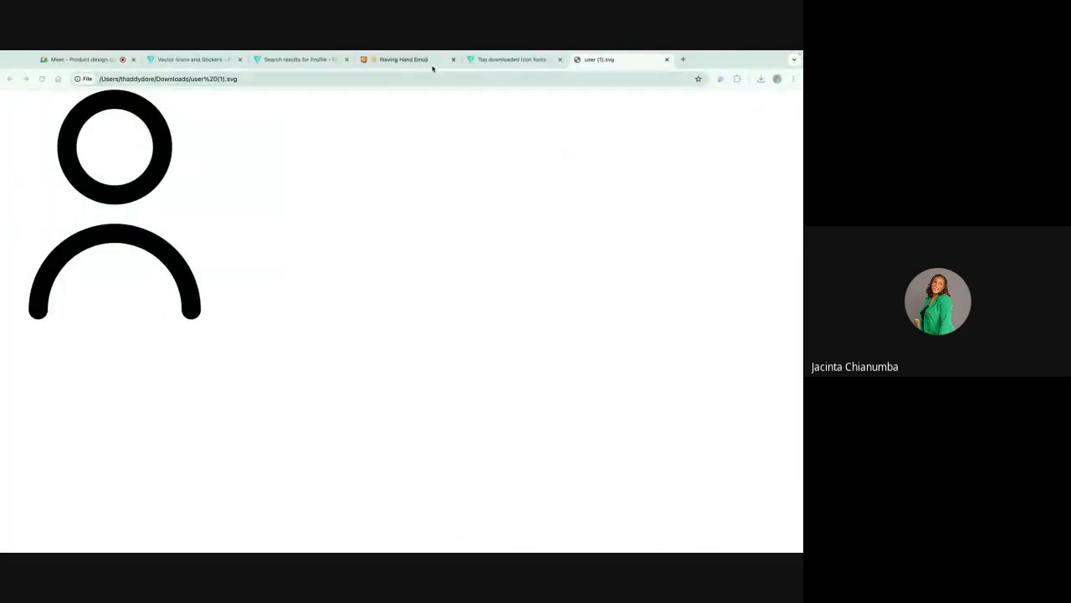
pyautogui.click(473, 62)
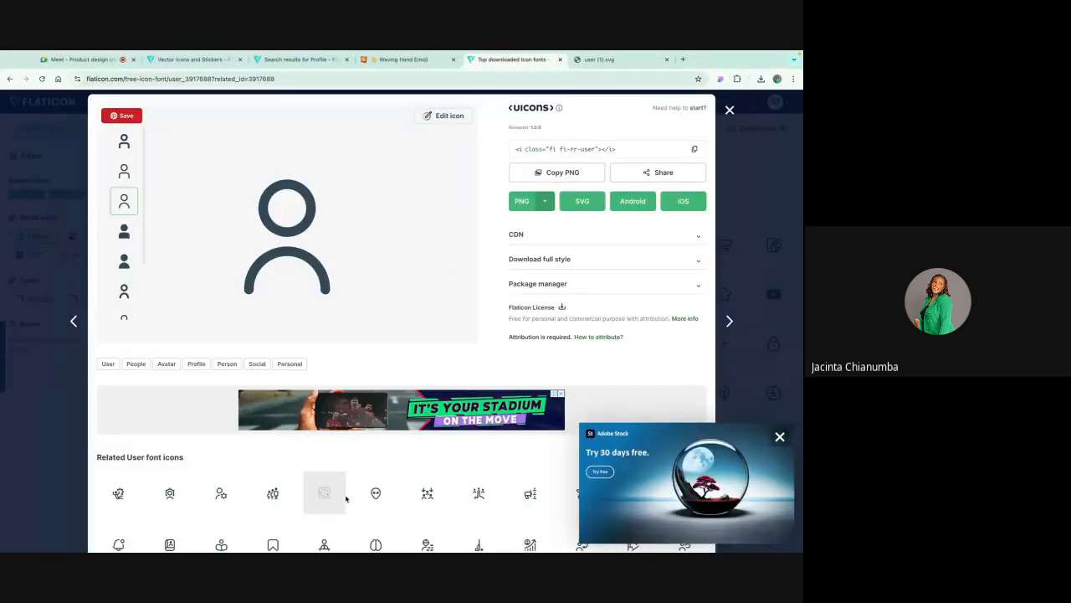
pyautogui.scroll(-5, 346, 497)
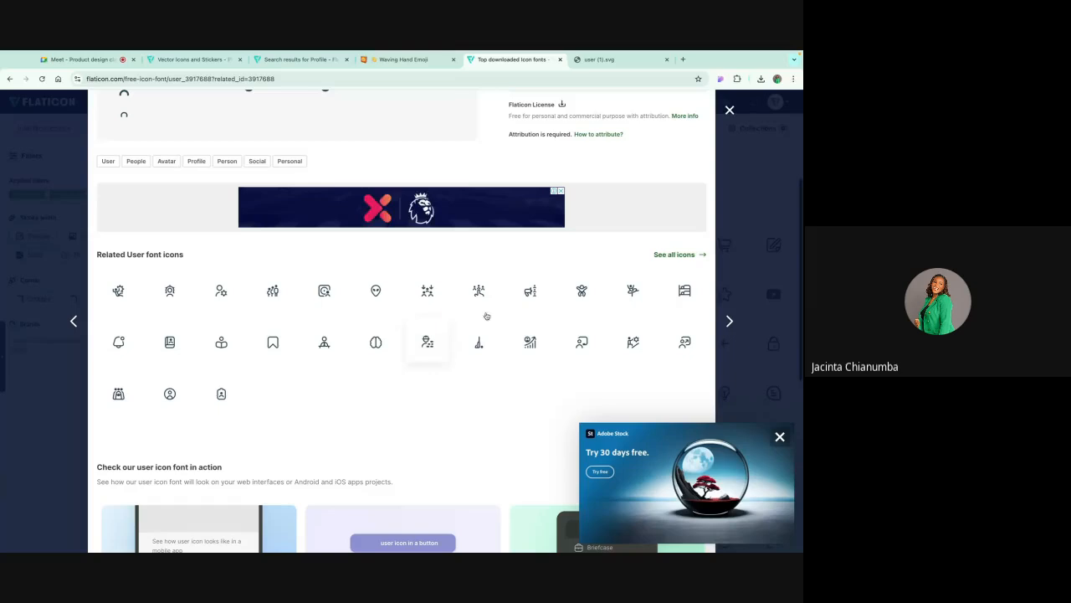
pyautogui.click(729, 110)
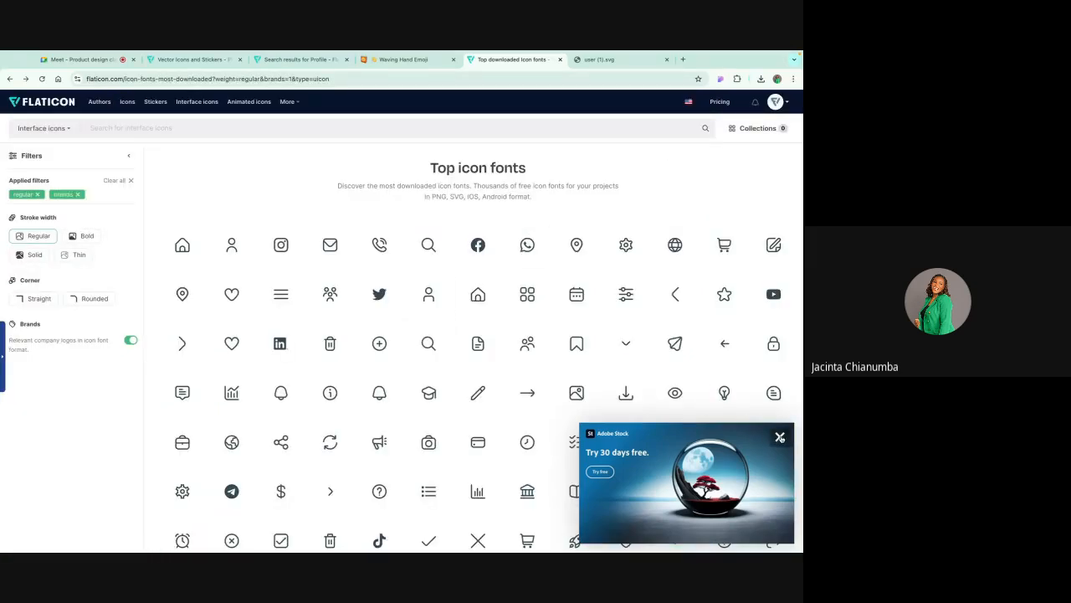
pyautogui.click(780, 436)
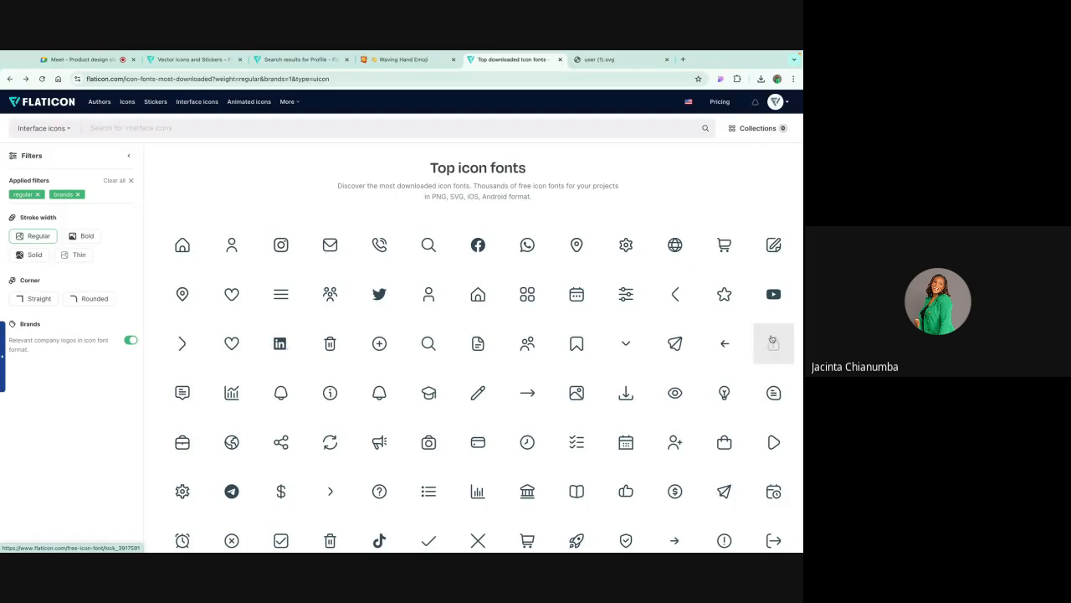
# Step: Download the regular outlined lock icon as an SVG and locate lock.svg in the Downloads folder
pyautogui.click(775, 341)
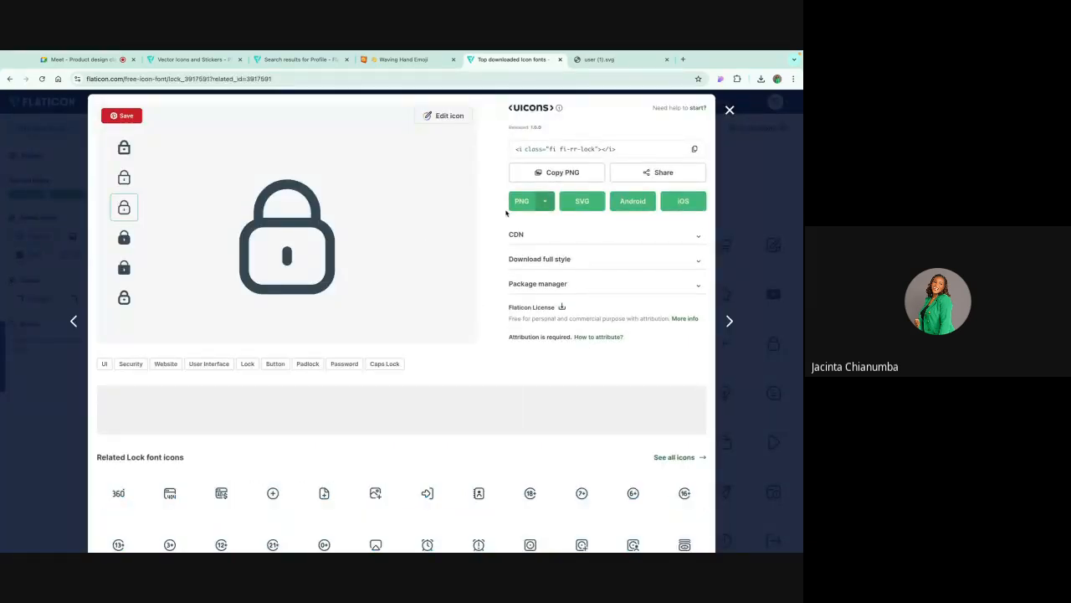
pyautogui.rightClick(411, 226)
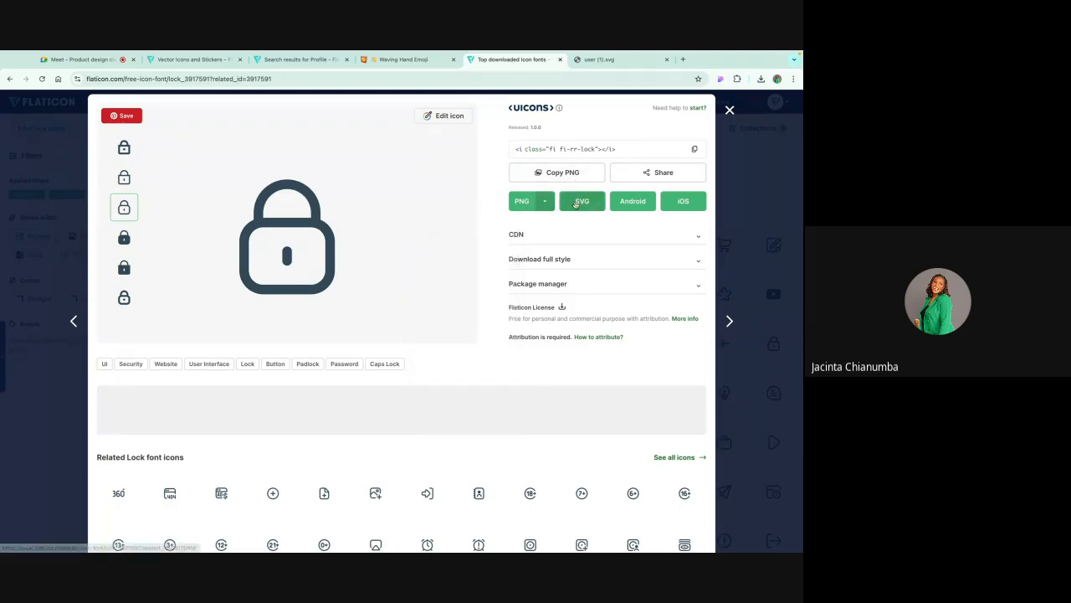
pyautogui.click(576, 202)
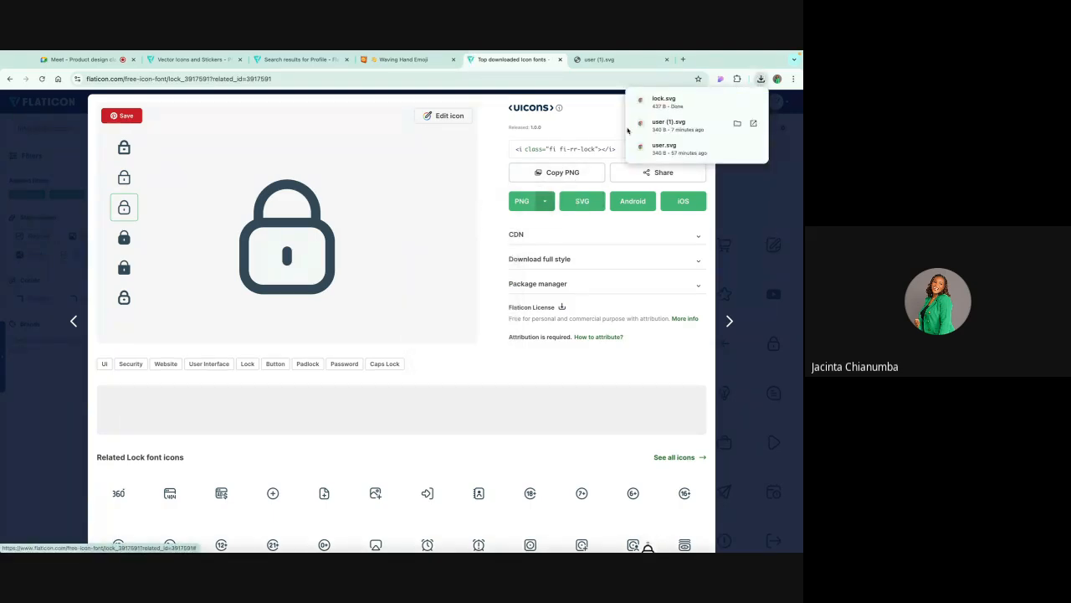
pyautogui.click(737, 102)
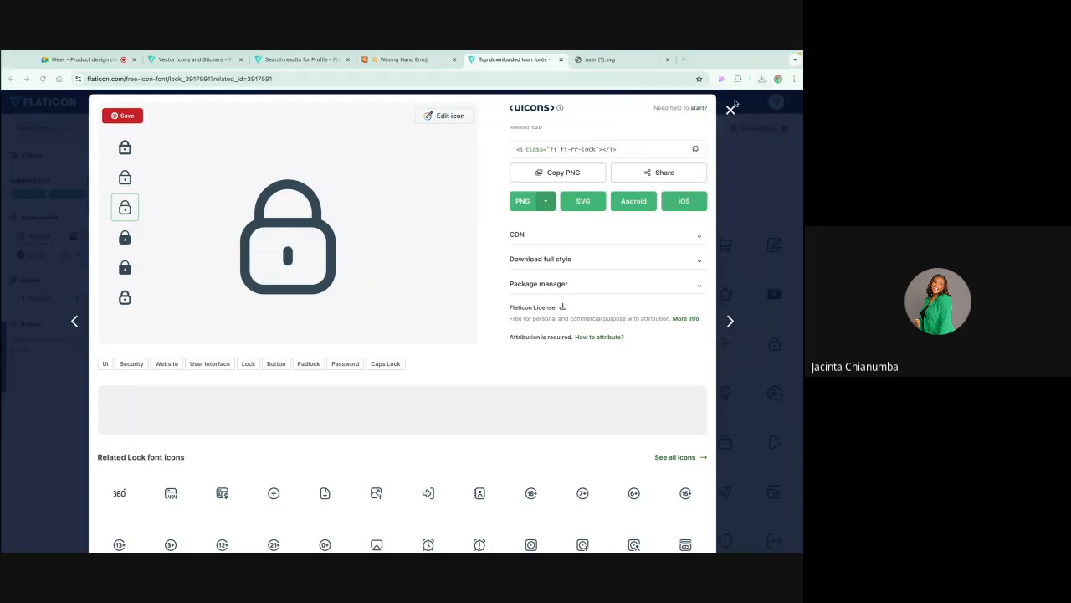
pyautogui.doubleClick(409, 131)
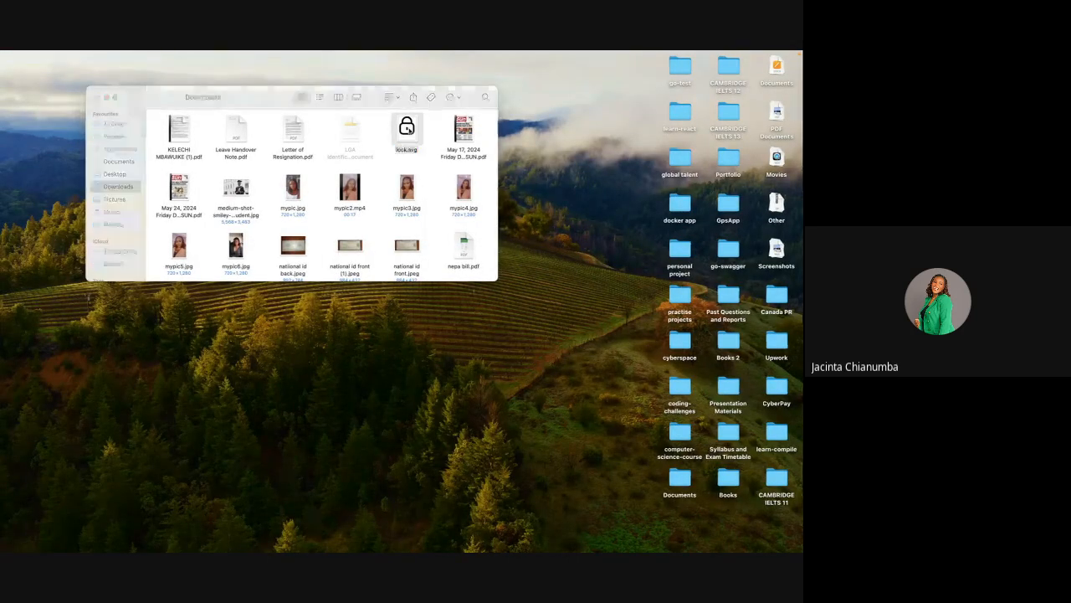
# Step: Return to the Learning UI file in Figma and place the recent lock.svg image on the canvas
pyautogui.hotkey('ctrl', 'Right')
pyautogui.hotkey('ctrl', 'Right')
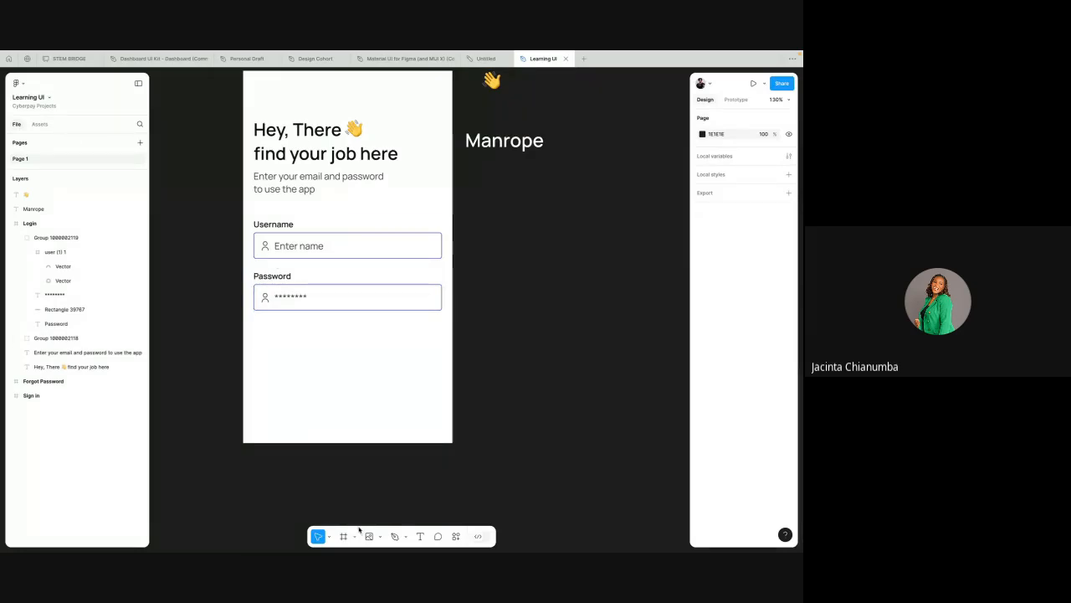
pyautogui.click(380, 536)
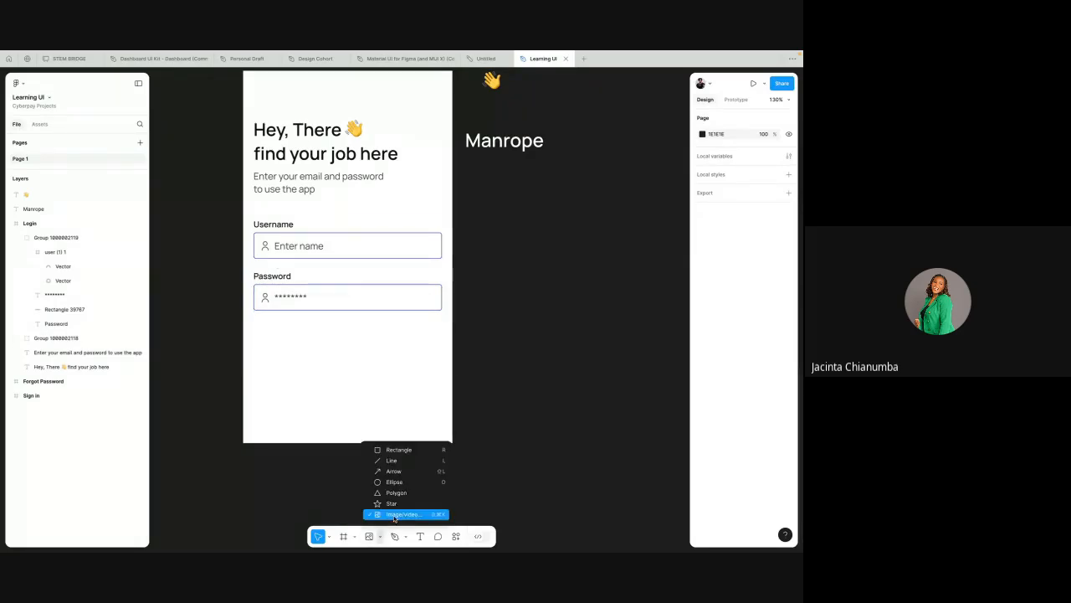
pyautogui.click(393, 515)
pyautogui.click(253, 222)
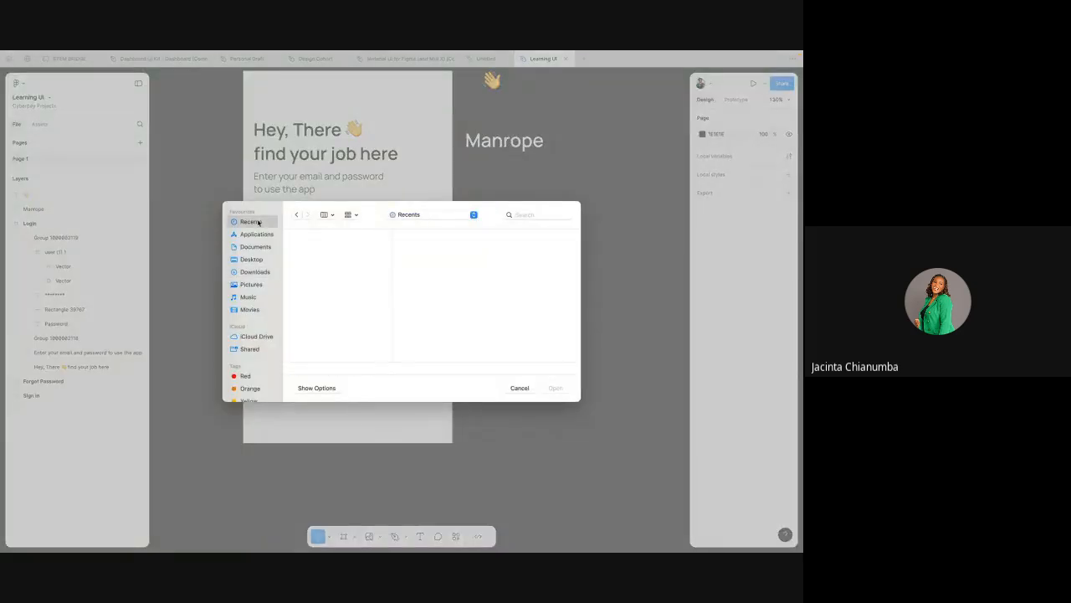
pyautogui.click(313, 250)
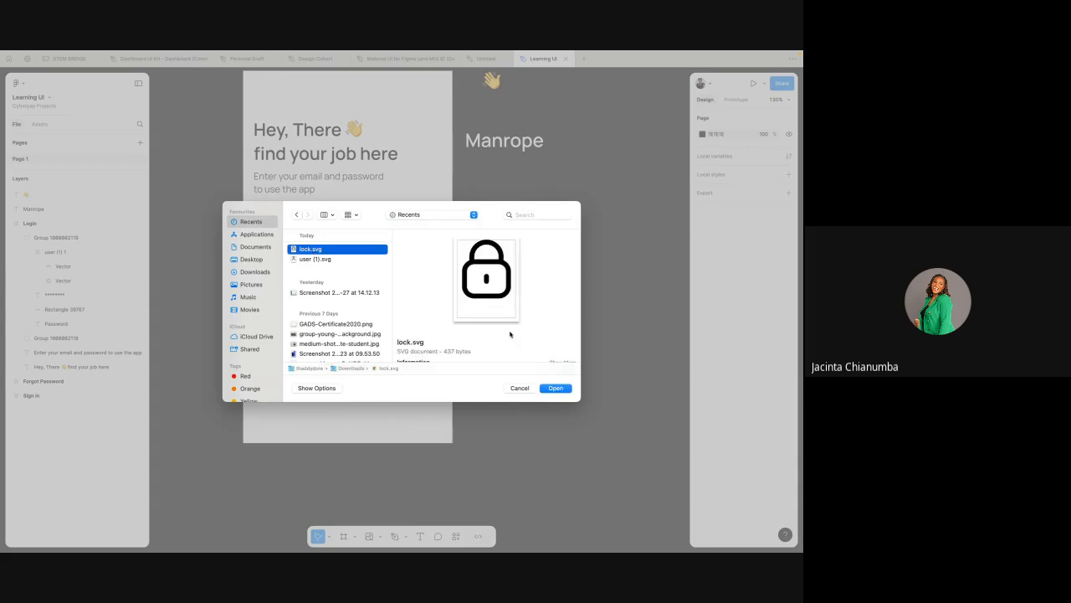
pyautogui.click(555, 387)
pyautogui.click(549, 232)
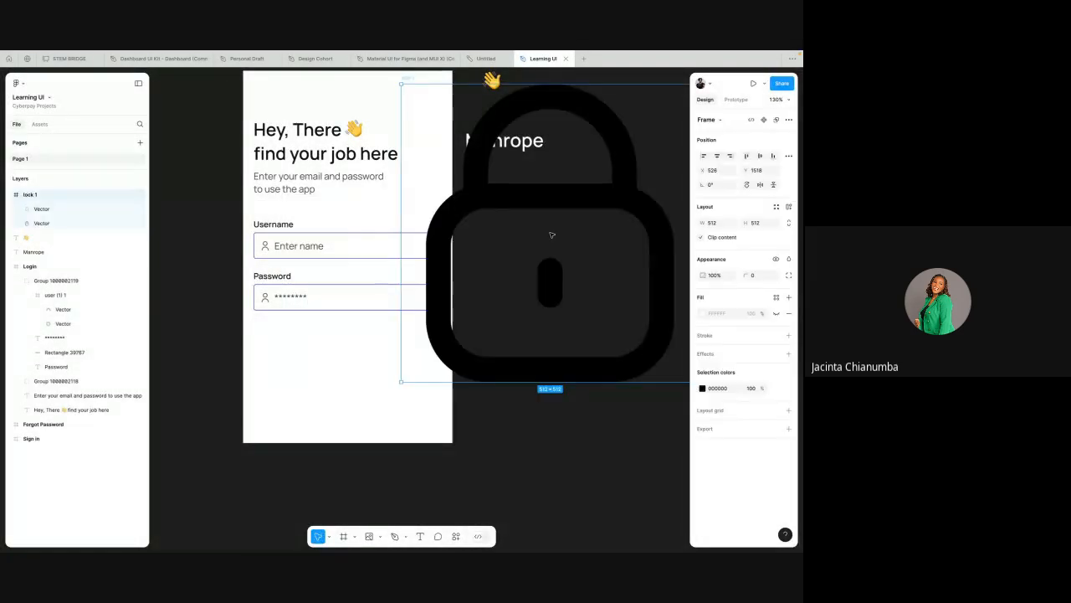
# Step: Move the lock icon outside the Login frame and scale it proportionally down to 44 × 44
pyautogui.scroll(-5, 549, 233)
pyautogui.moveTo(577, 224); pyautogui.dragTo(304, 340)
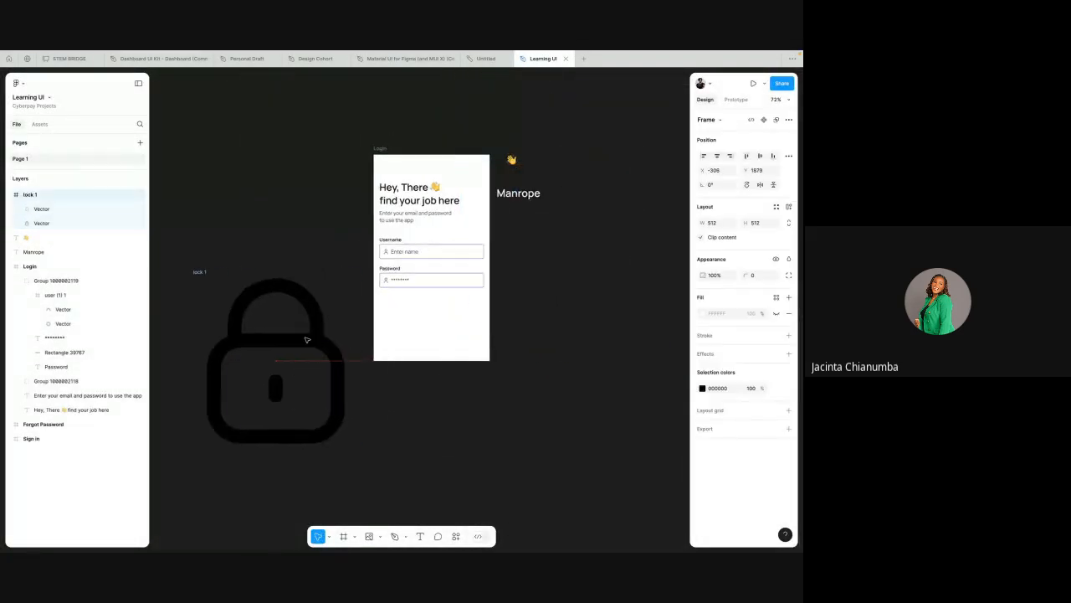
pyautogui.press('k')
pyautogui.click(275, 206)
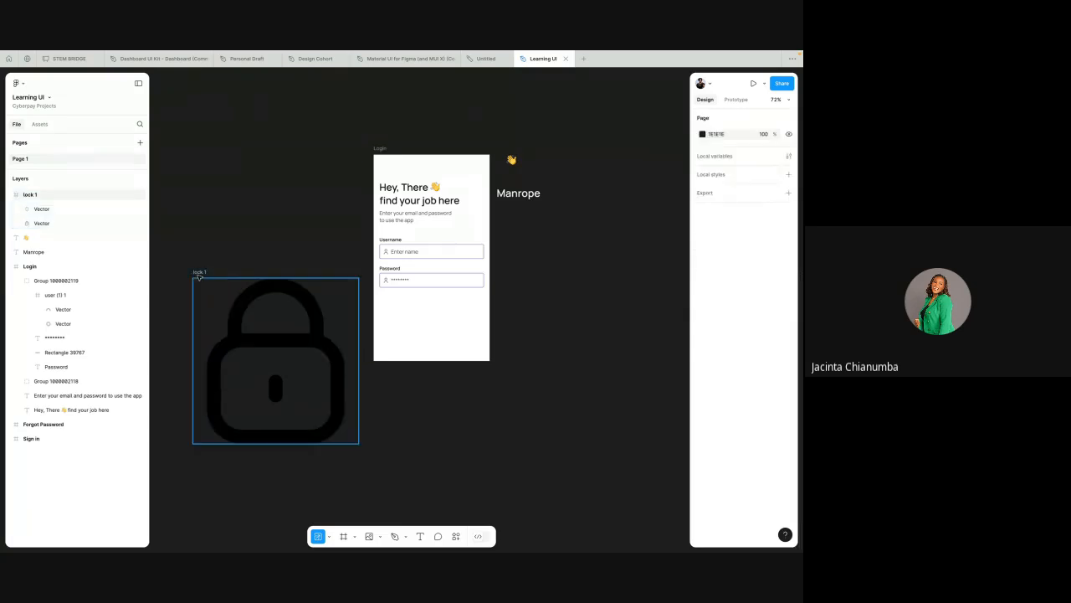
pyautogui.click(195, 277)
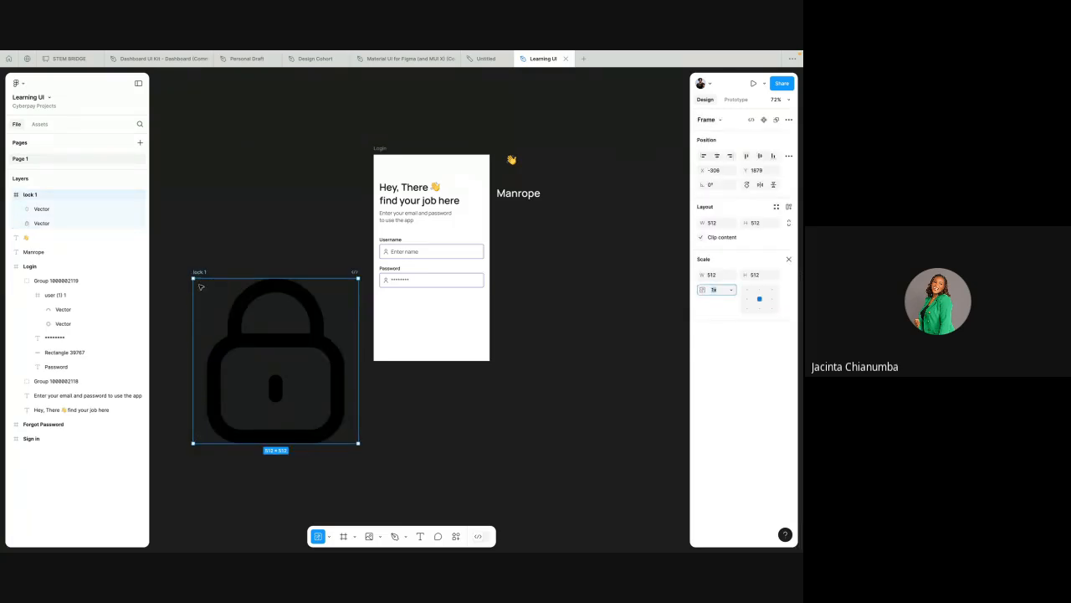
pyautogui.click(208, 258)
pyautogui.click(201, 275)
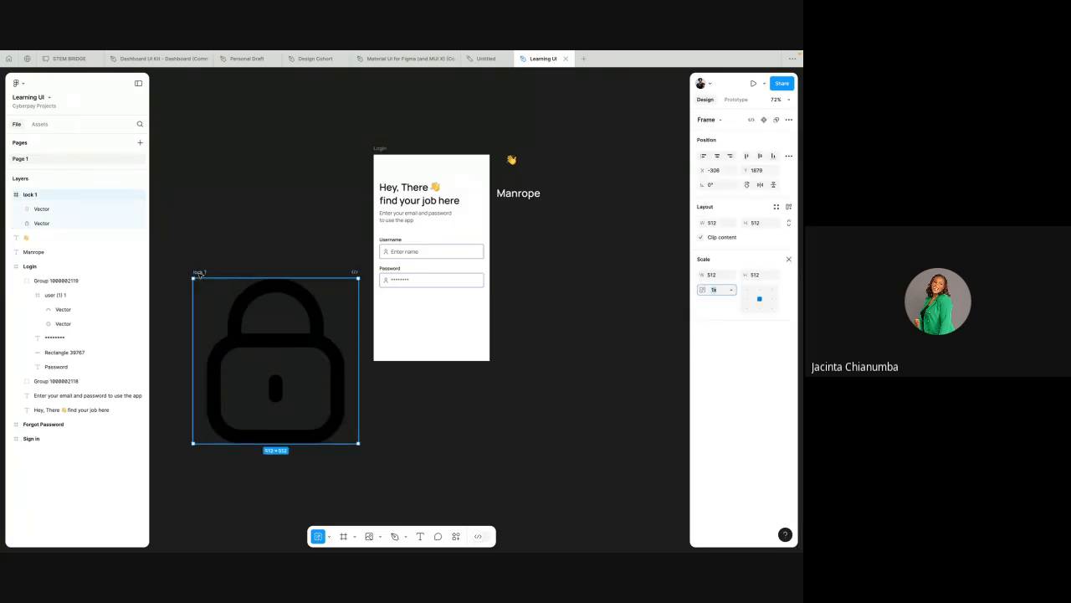
pyautogui.moveTo(193, 446); pyautogui.dragTo(349, 292)
pyautogui.scroll(5, 350, 292)
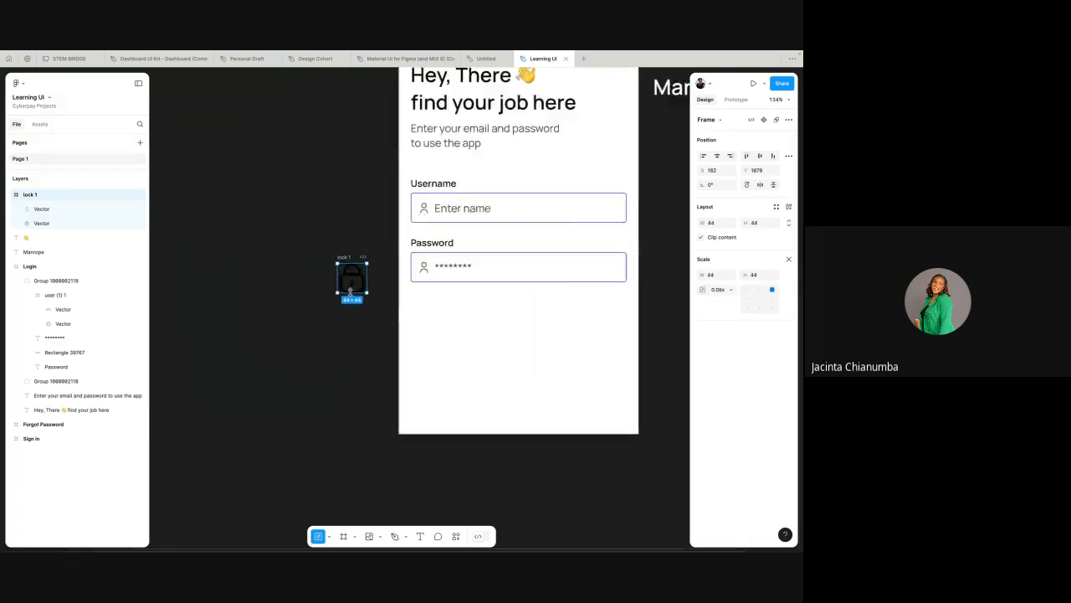
# Step: Move the lock icon onto the Login frame at the Password field, scale it to 16 × 16 and position it beneath the user icon
pyautogui.moveTo(331, 236); pyautogui.dragTo(484, 227)
pyautogui.hscroll(2, 483, 227)
pyautogui.scroll(2, 413, 279)
pyautogui.scroll(1, 413, 279)
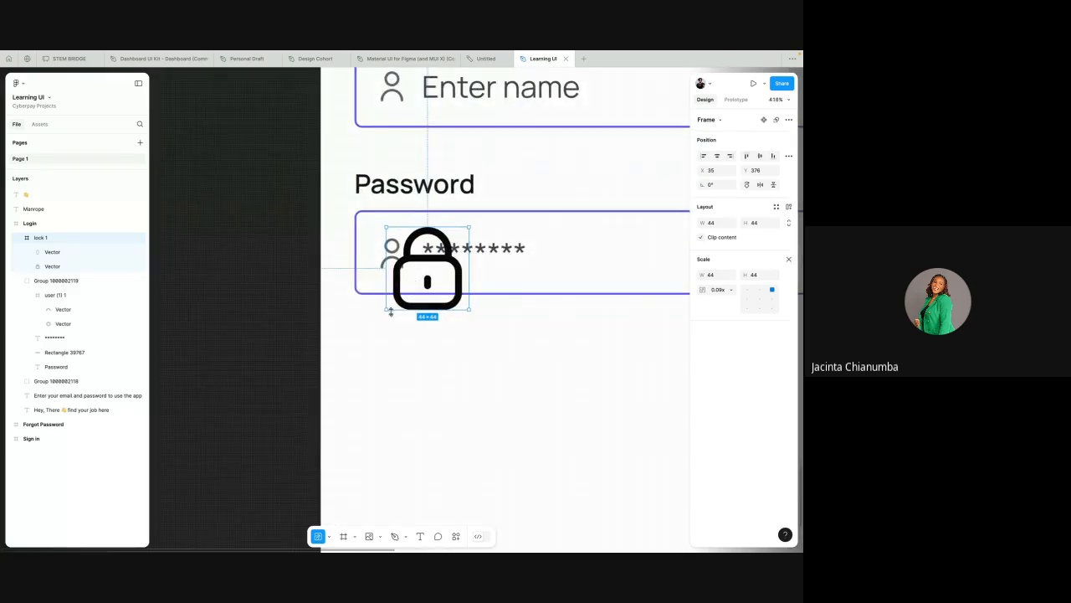
pyautogui.moveTo(387, 312)
pyautogui.mouseDown()
pyautogui.moveTo(445, 251)
pyautogui.moveTo(393, 299)
pyautogui.mouseUp()
# Step: Copy the Password field's user icon color 626262 and apply it to the lock icon
pyautogui.click(392, 262)
pyautogui.doubleClick(393, 260)
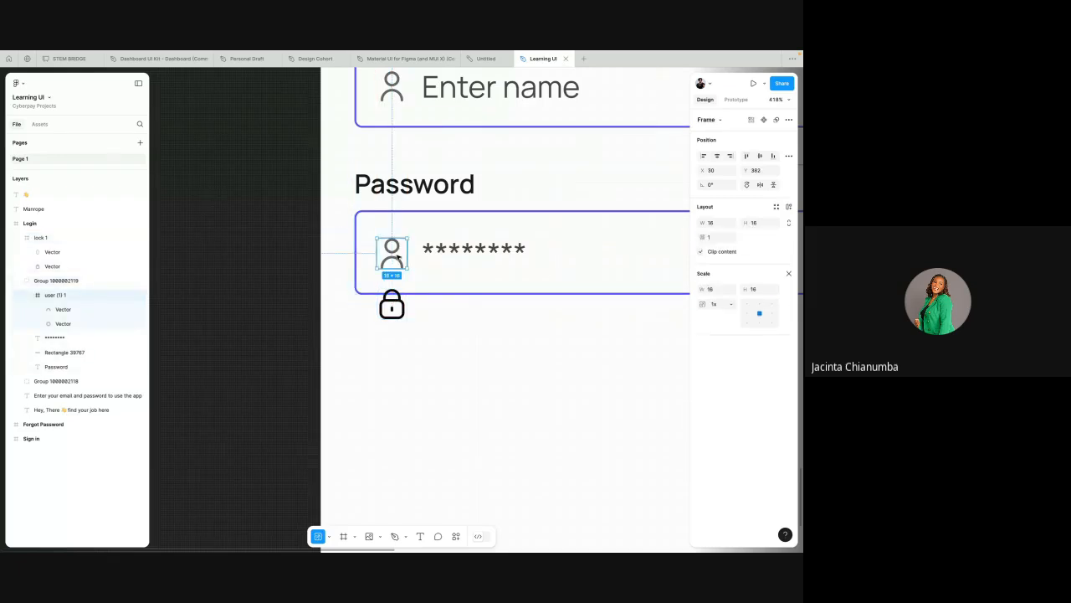
pyautogui.doubleClick(393, 258)
pyautogui.press('Escape')
pyautogui.click(788, 275)
pyautogui.click(716, 405)
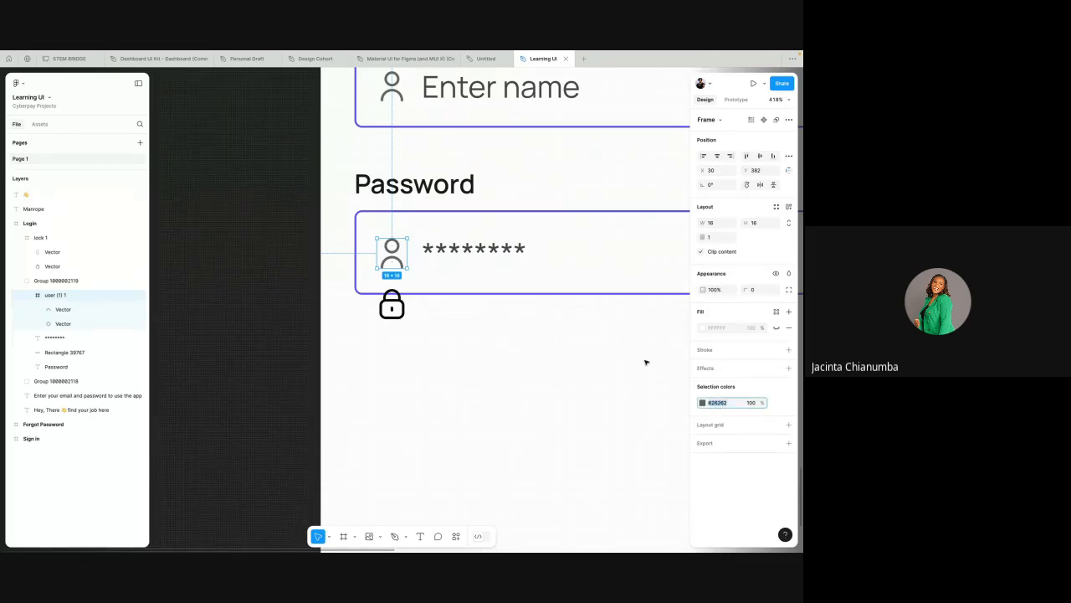
pyautogui.click(399, 310)
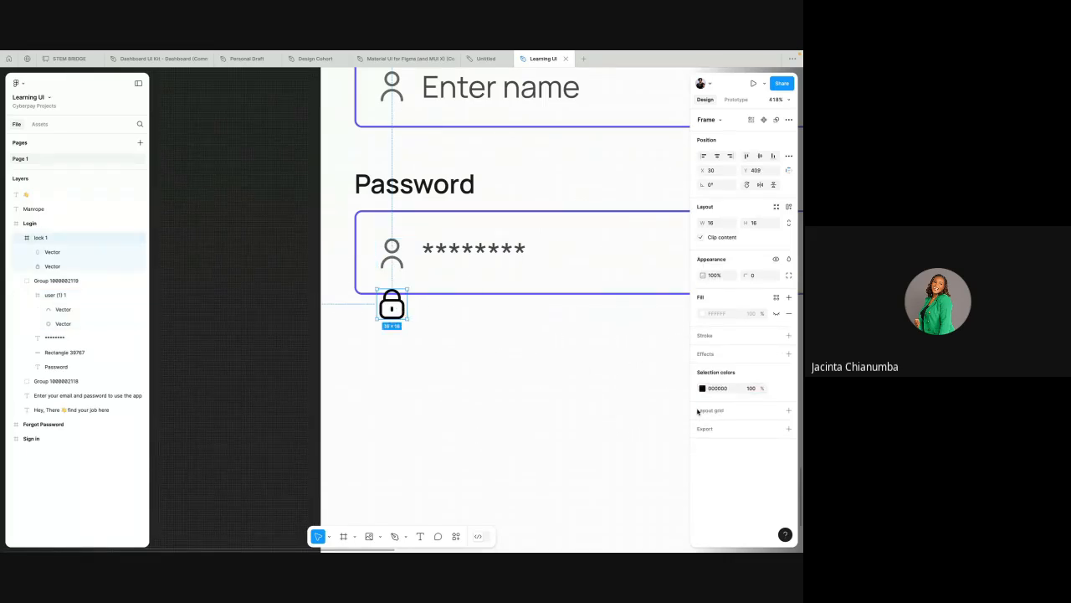
pyautogui.click(720, 390)
pyautogui.click(594, 349)
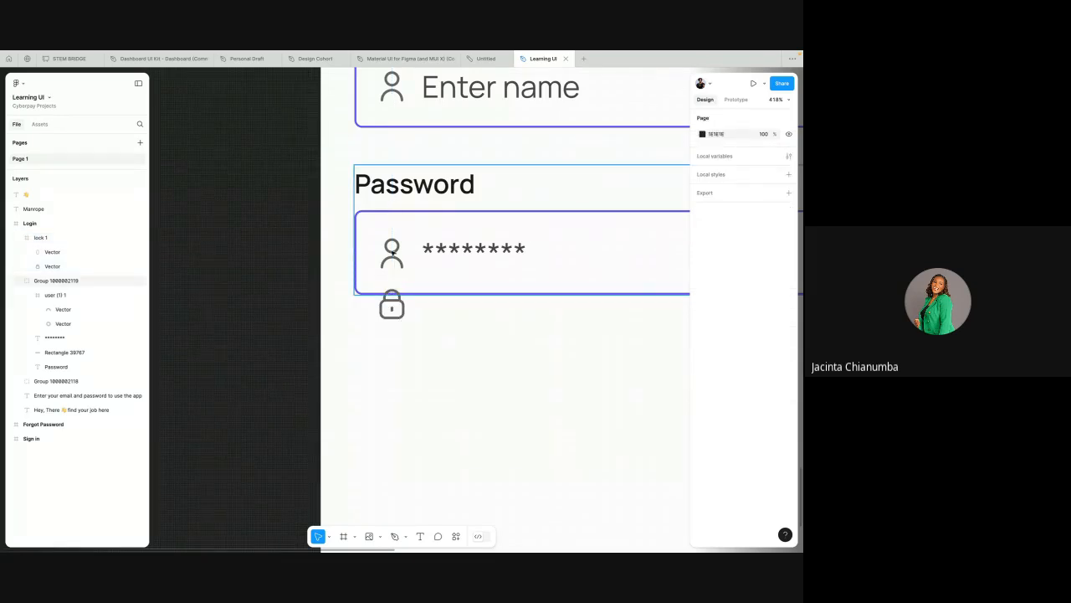
pyautogui.click(392, 251)
pyautogui.rightClick(393, 244)
pyautogui.moveTo(436, 281)
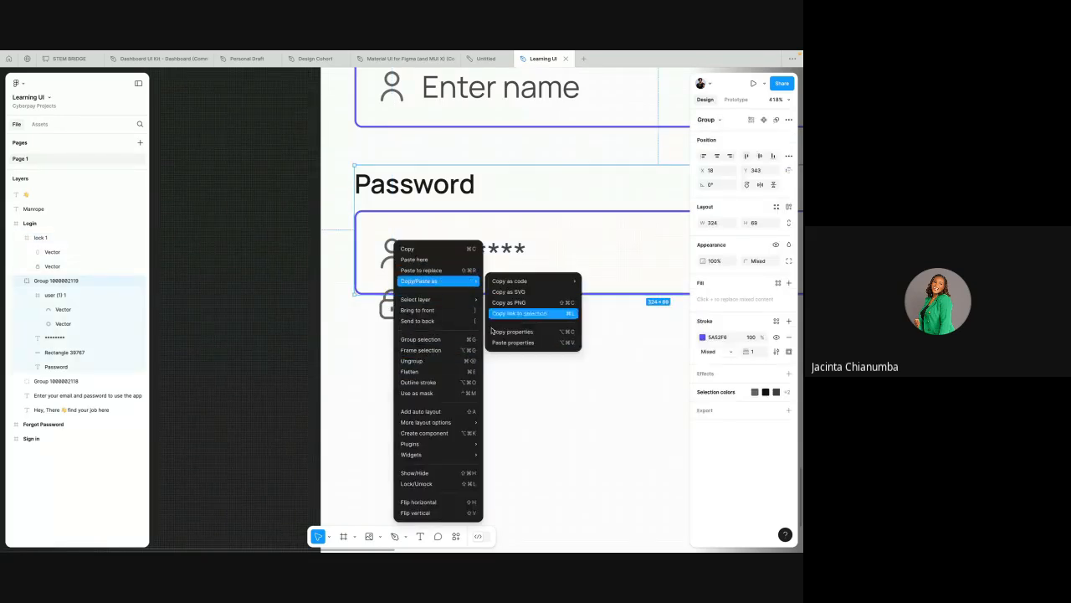
pyautogui.click(374, 344)
# Step: Ungroup the Password field and delete its user icon
pyautogui.scroll(-3, 373, 344)
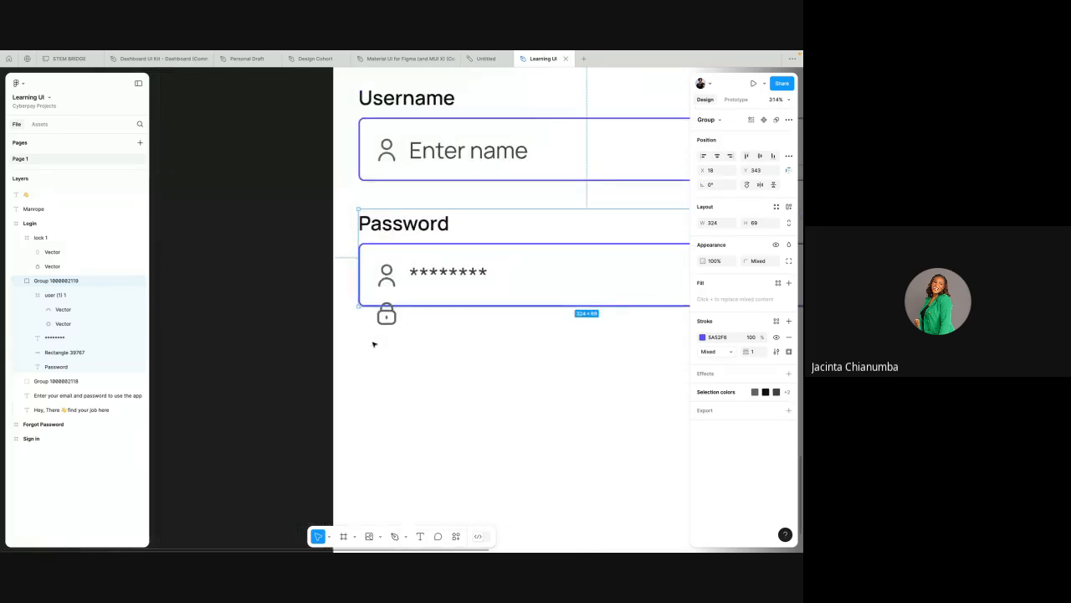
pyautogui.hscroll(2, 373, 344)
pyautogui.scroll(-3, 391, 250)
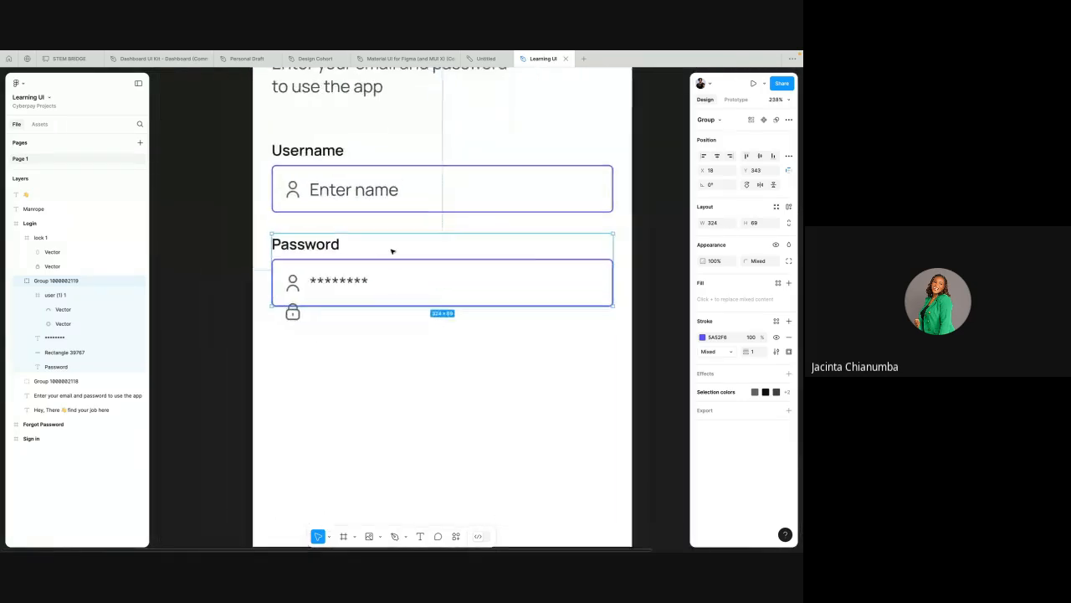
pyautogui.rightClick(328, 271)
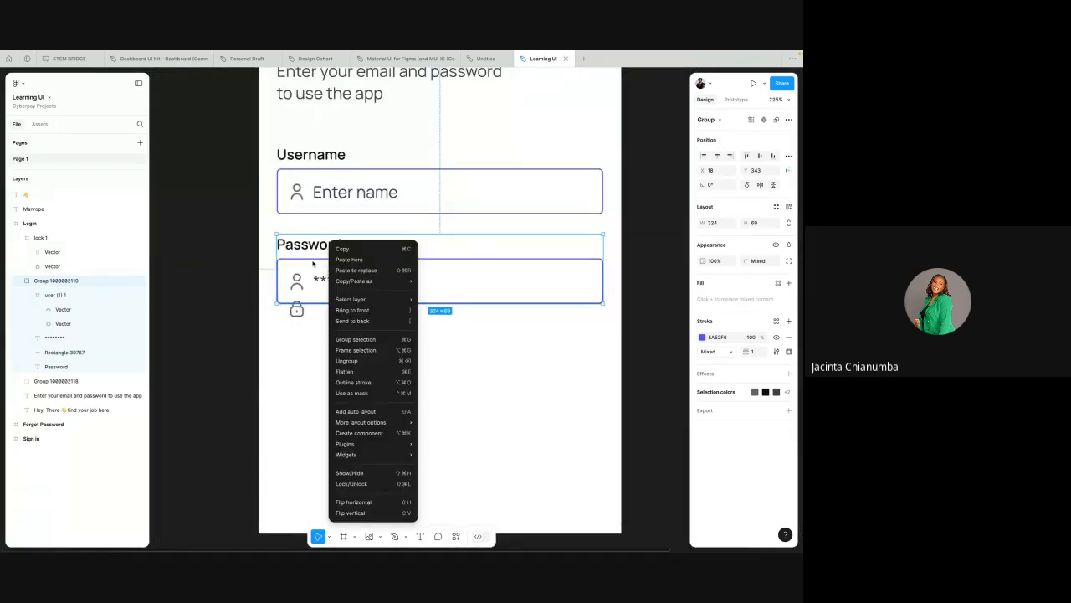
pyautogui.click(350, 362)
pyautogui.click(297, 283)
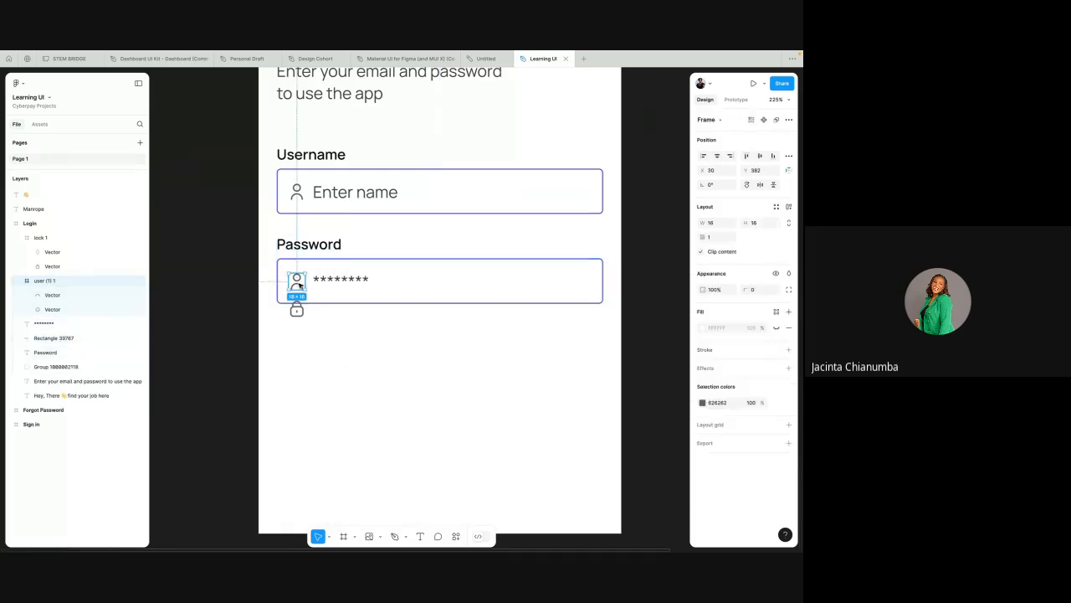
pyautogui.scroll(2, 299, 285)
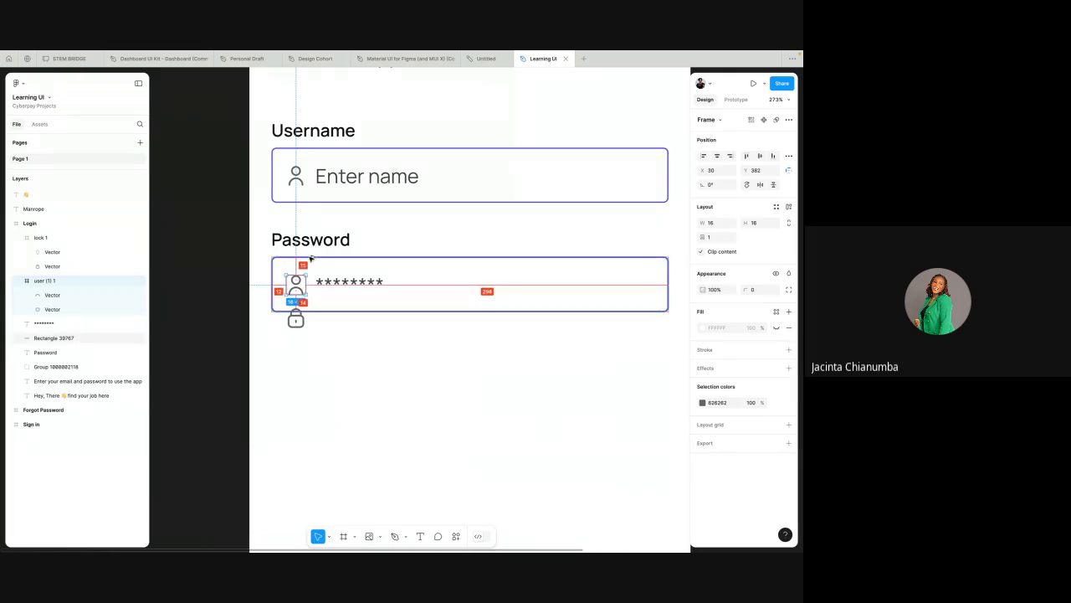
pyautogui.press('Delete')
# Step: Move the lock icon up into the Password field, beside the asterisks
pyautogui.click(296, 319)
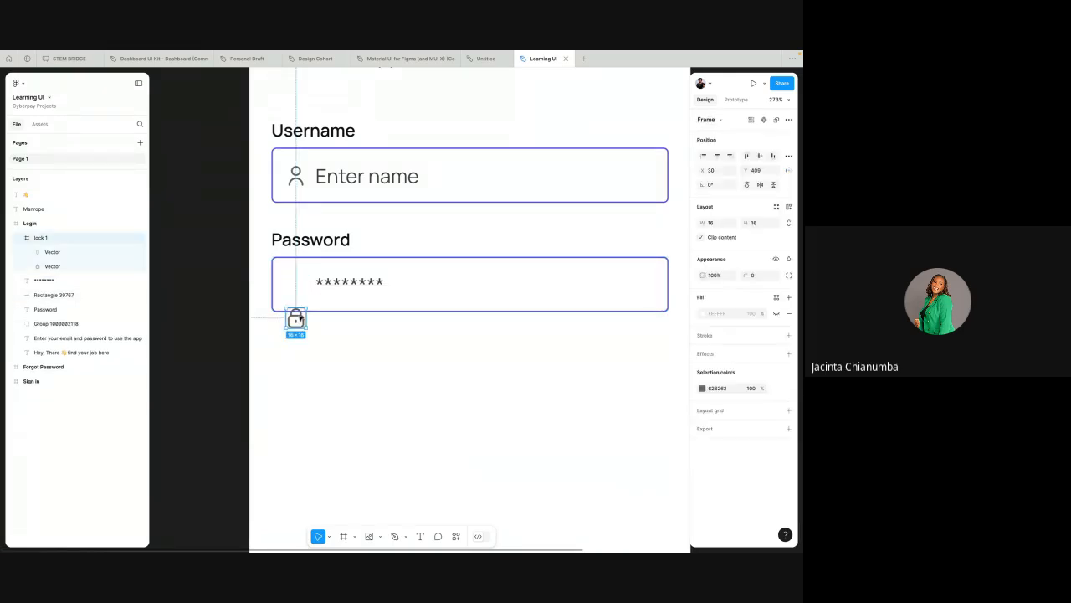
pyautogui.moveTo(300, 318); pyautogui.dragTo(301, 285)
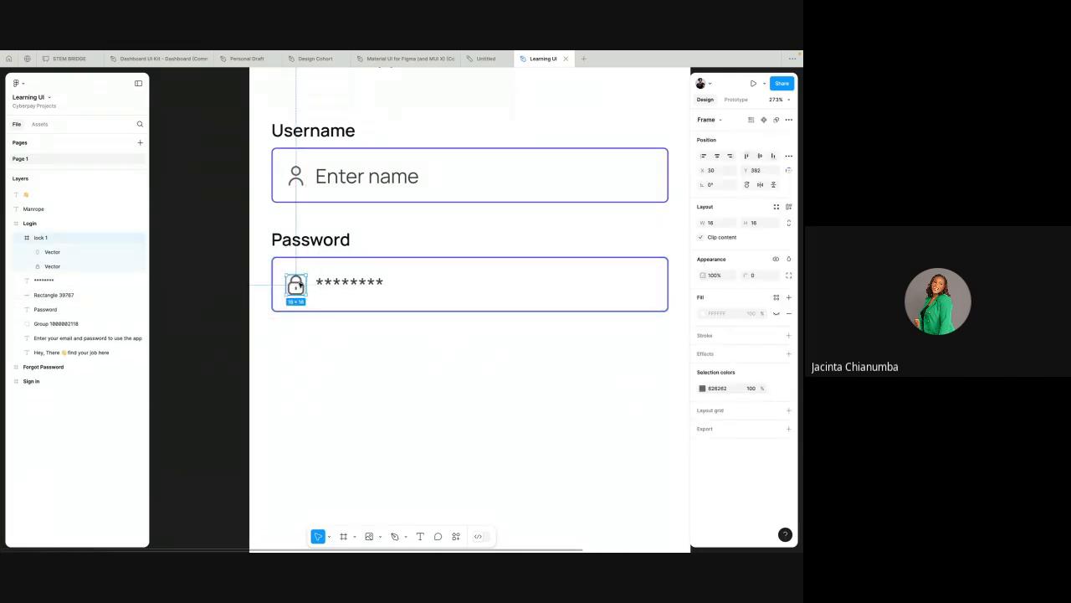
# Step: Undo the lock icon's move and the deletion of the Password field's user icon
pyautogui.press('super+z')
pyautogui.press('super+z')
pyautogui.press('super+z')
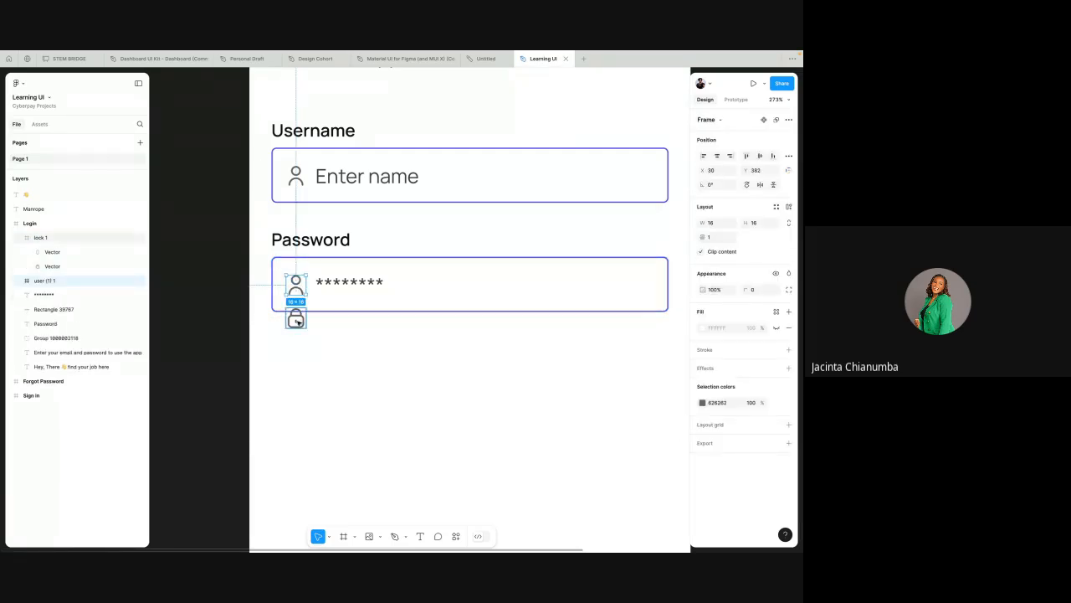
# Step: Replace the Password field's user icon with a copy of the lock icon, and delete the leftover lock icon beneath it
pyautogui.click(298, 321)
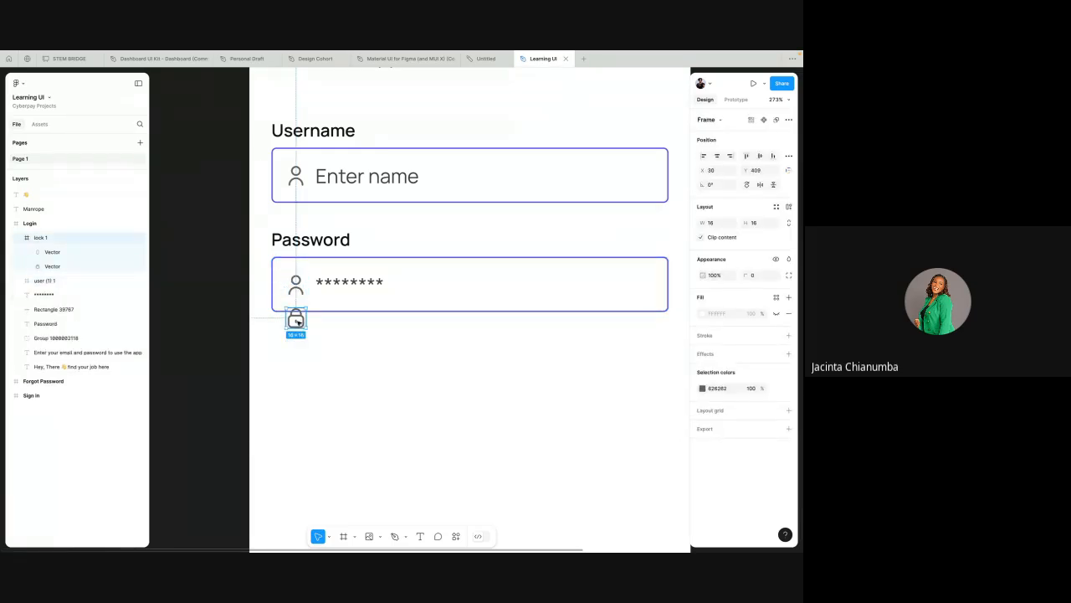
pyautogui.rightClick(299, 322)
pyautogui.click(328, 241)
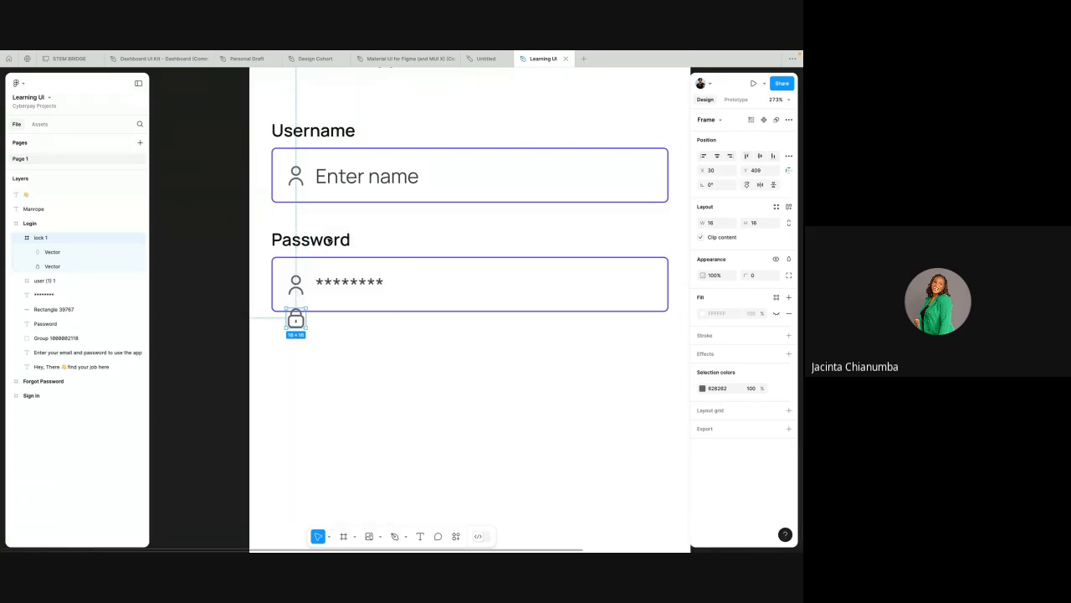
pyautogui.click(301, 285)
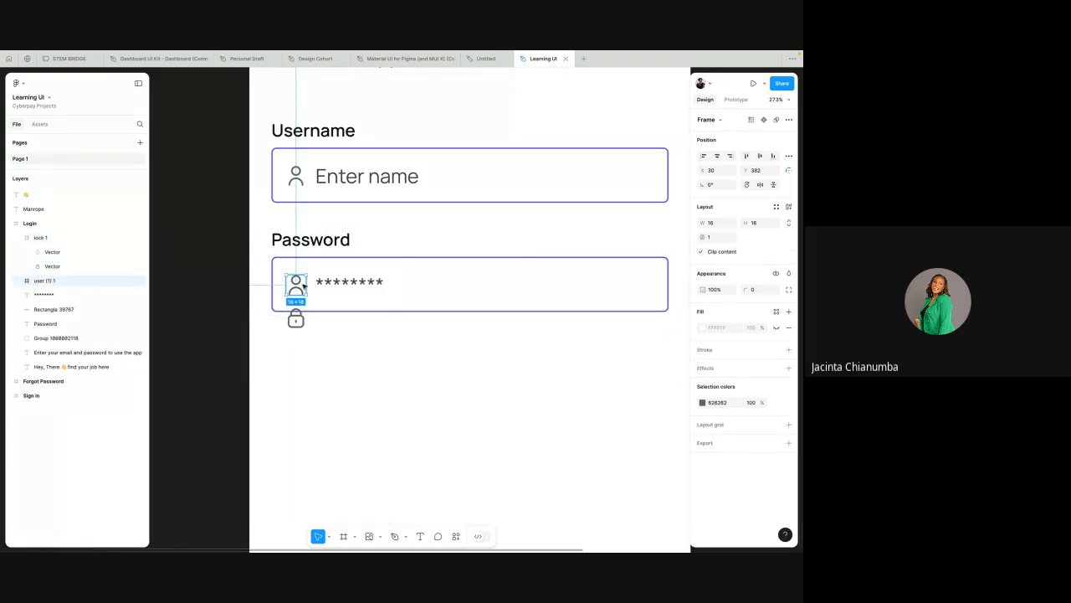
pyautogui.rightClick(304, 287)
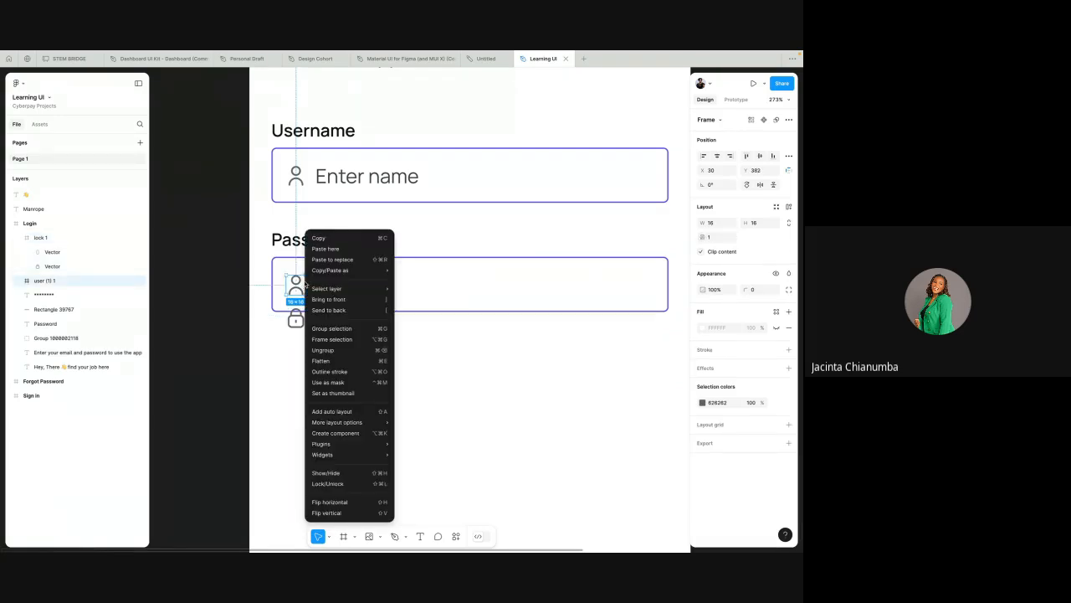
pyautogui.click(332, 261)
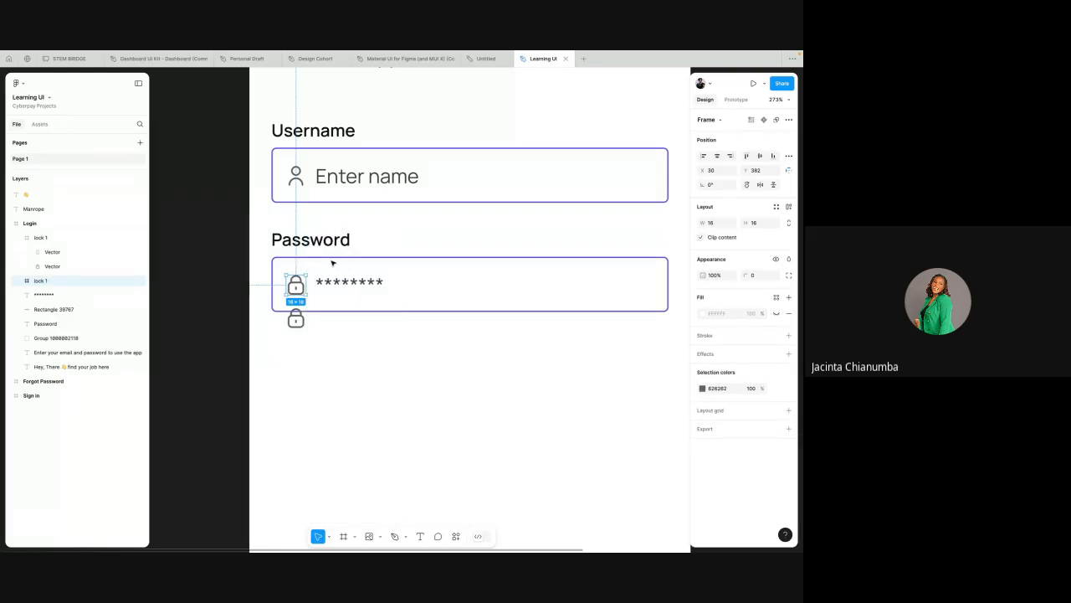
pyautogui.click(302, 321)
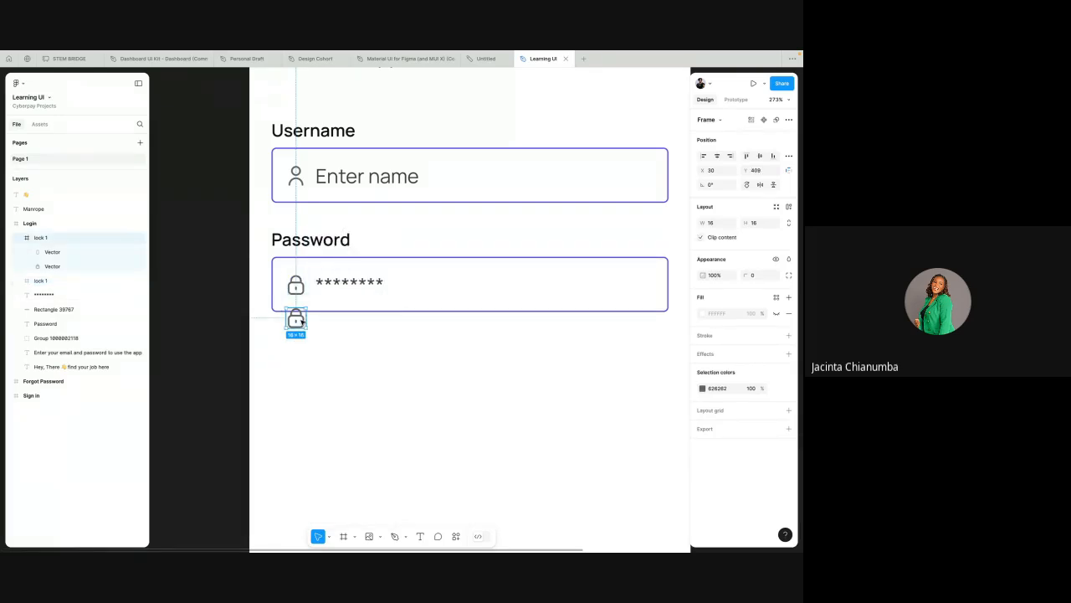
pyautogui.press('Delete')
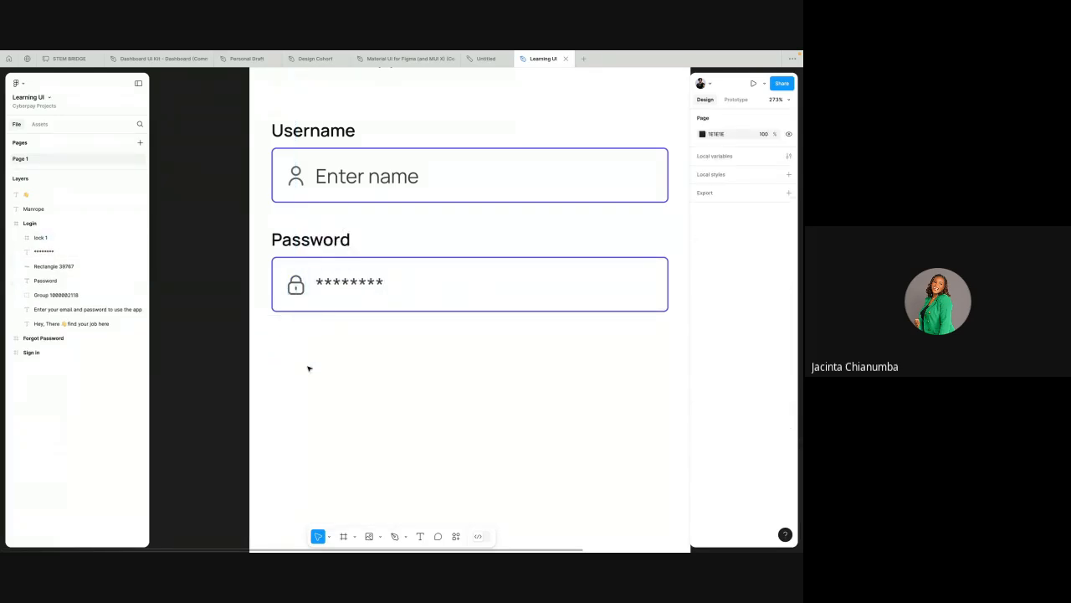
# Step: Set the stroke color of the Password field's rectangle to D9D9D9
pyautogui.scroll(-5, 308, 368)
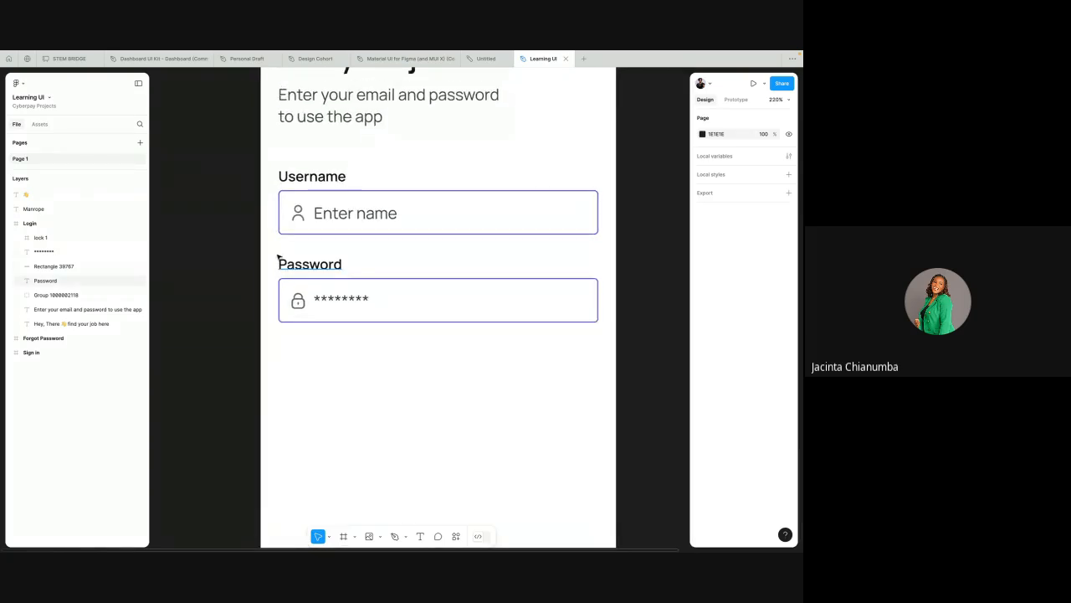
pyautogui.click(360, 280)
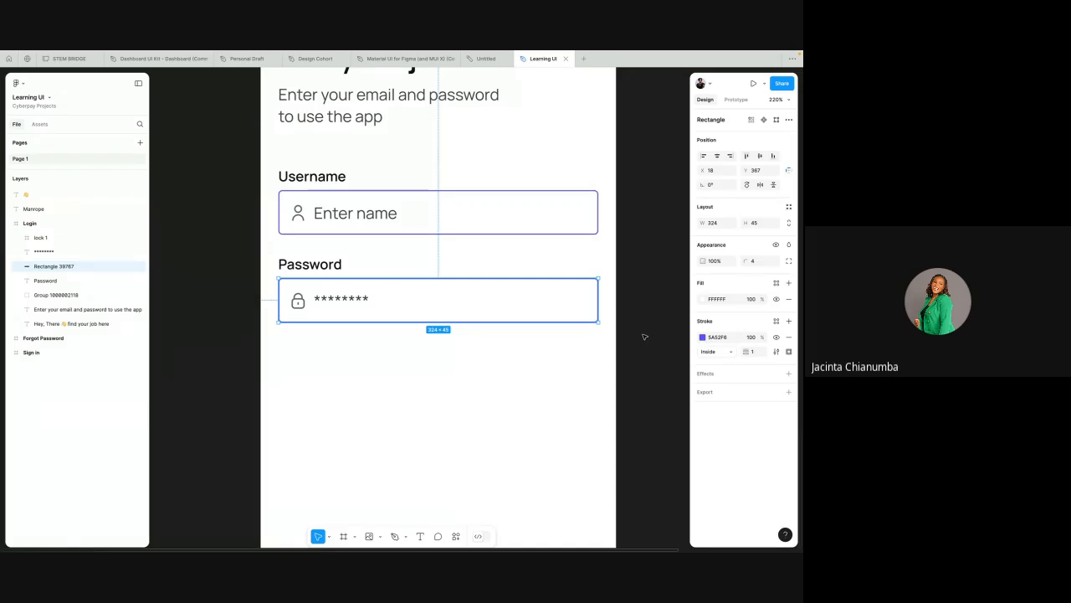
pyautogui.click(716, 338)
pyautogui.write('d9')
pyautogui.press('Return')
pyautogui.click(551, 354)
pyautogui.scroll(-3, 551, 353)
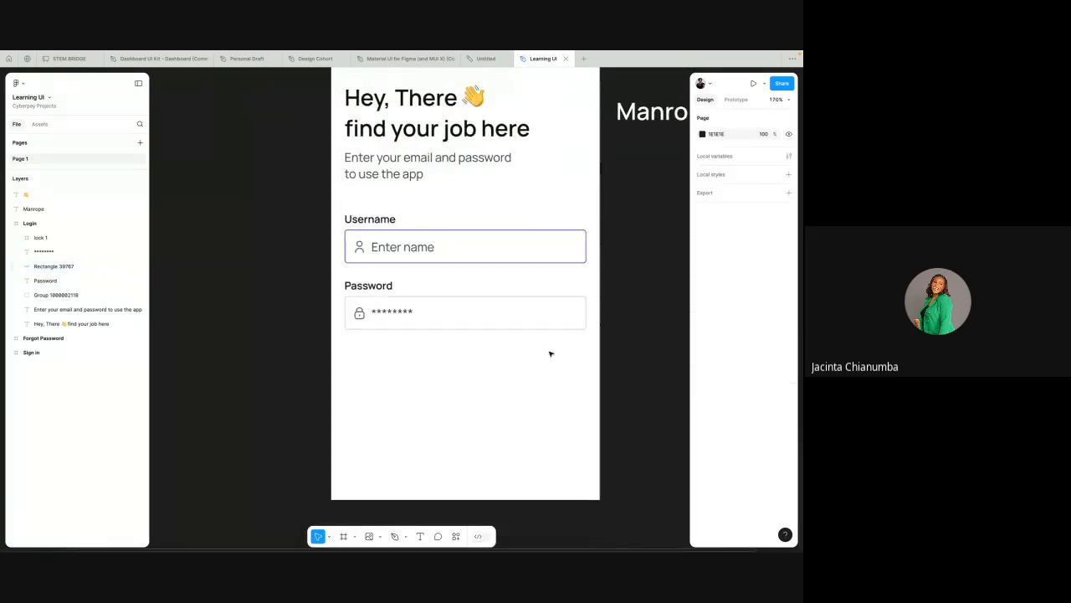
pyautogui.scroll(-1, 551, 354)
pyautogui.click(543, 235)
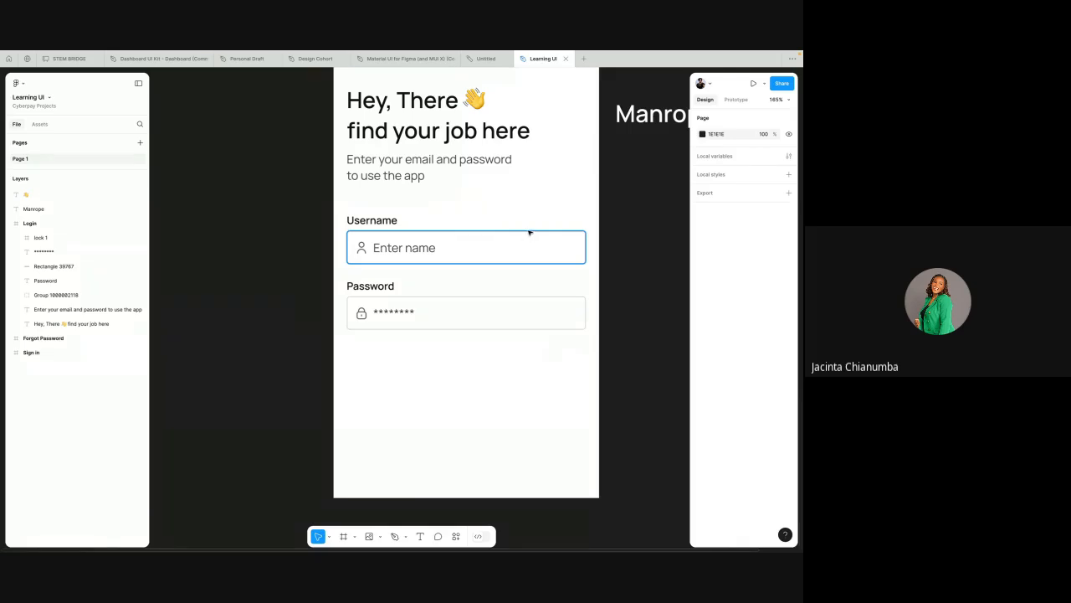
pyautogui.doubleClick(528, 232)
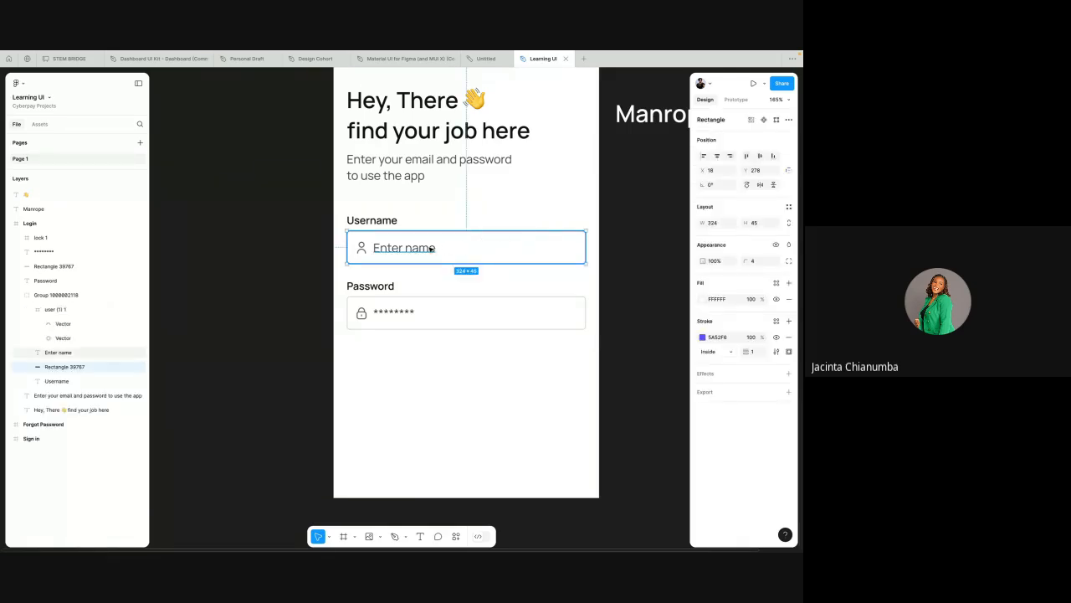
pyautogui.hscroll(3, 475, 239)
pyautogui.scroll(1, 475, 239)
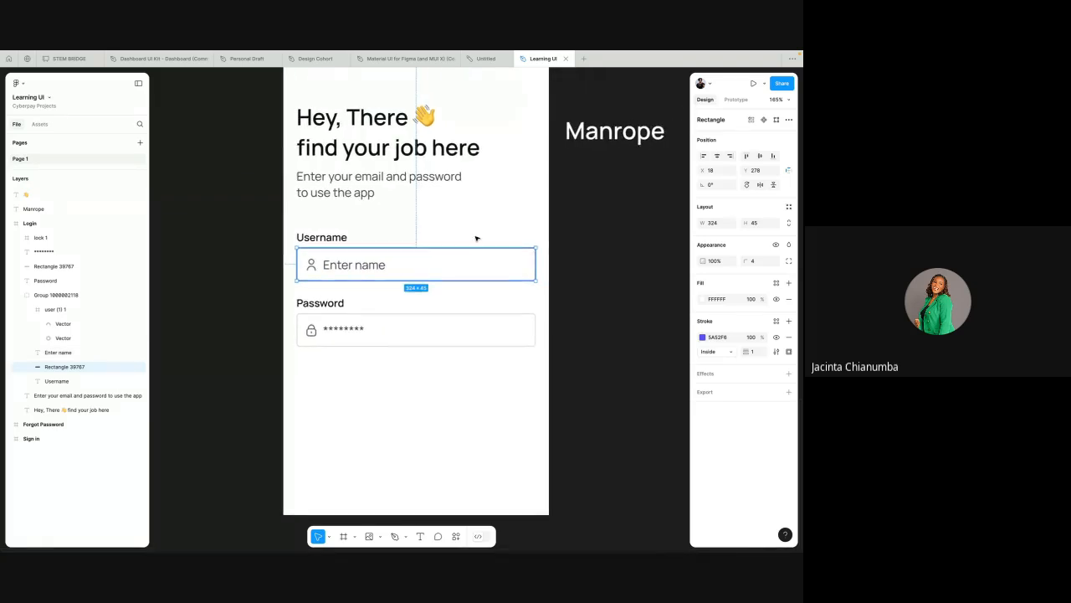
pyautogui.click(427, 220)
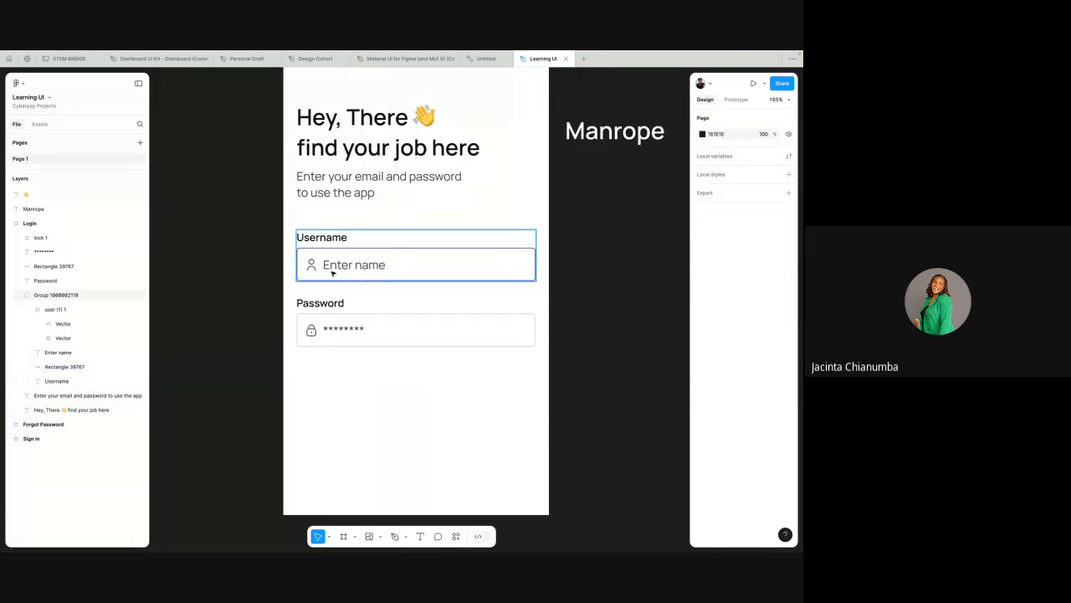
# Step: Delete the loose waving-hand emoji and the Manrope text beside the Login frame
pyautogui.scroll(-5, 358, 249)
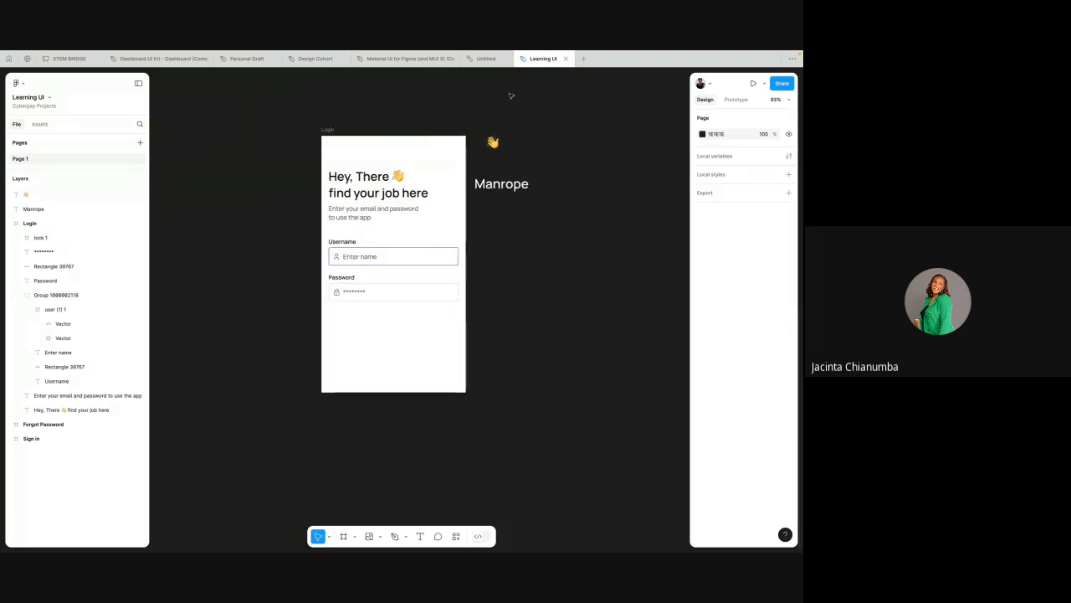
pyautogui.moveTo(471, 126); pyautogui.dragTo(515, 199)
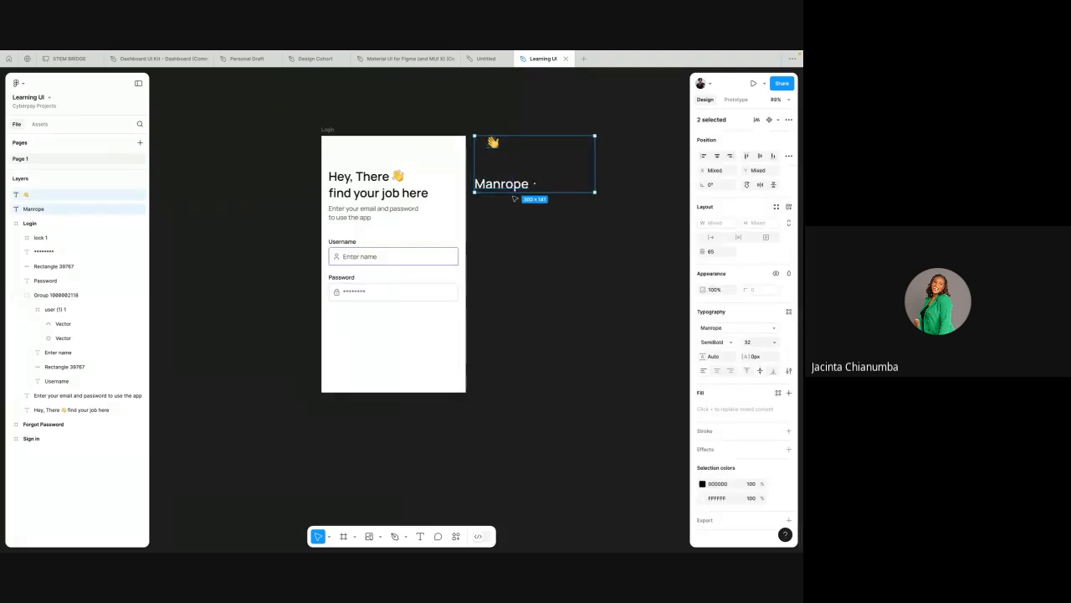
pyautogui.press('Delete')
# Step: Duplicate the Login frame
pyautogui.click(327, 130)
pyautogui.hotkey('ctrl', 'd')
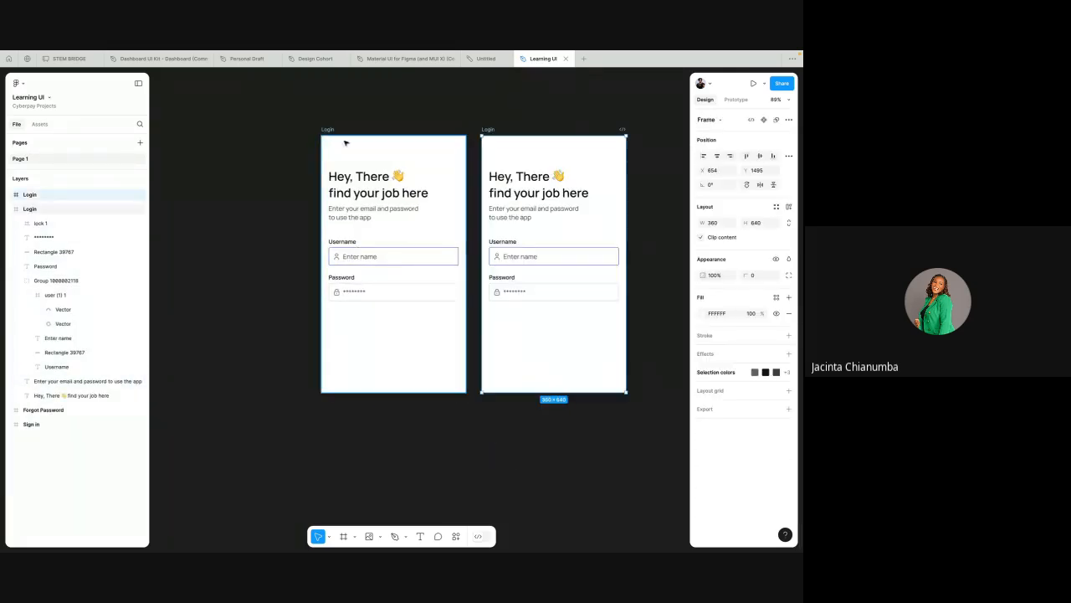
# Step: In the original Login frame, set the "Enter name" text color to 121212 and its font weight to SemiBold
pyautogui.scroll(4, 359, 258)
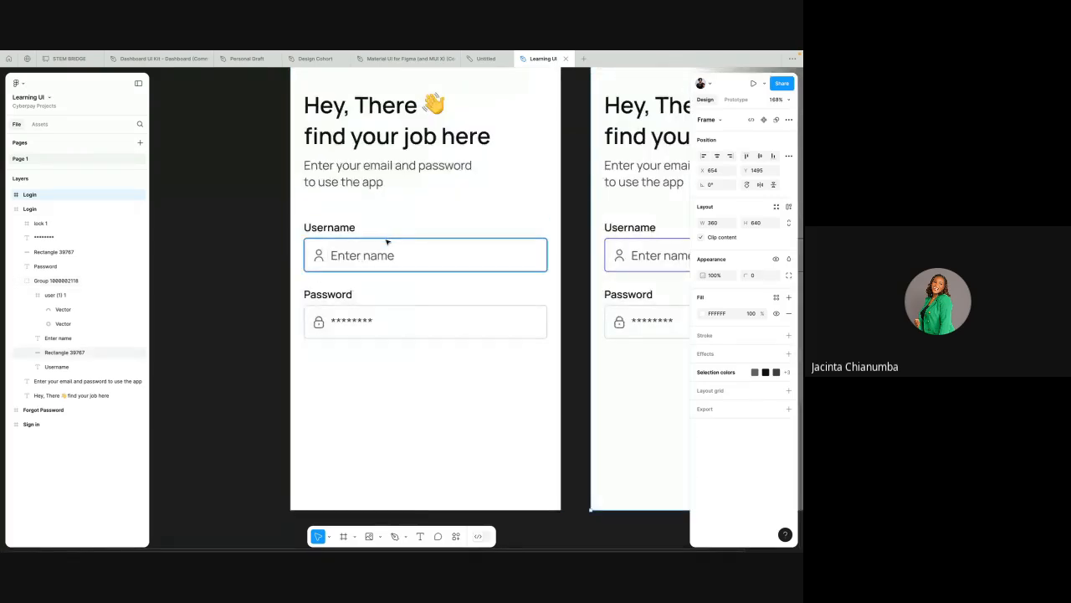
pyautogui.click(386, 240)
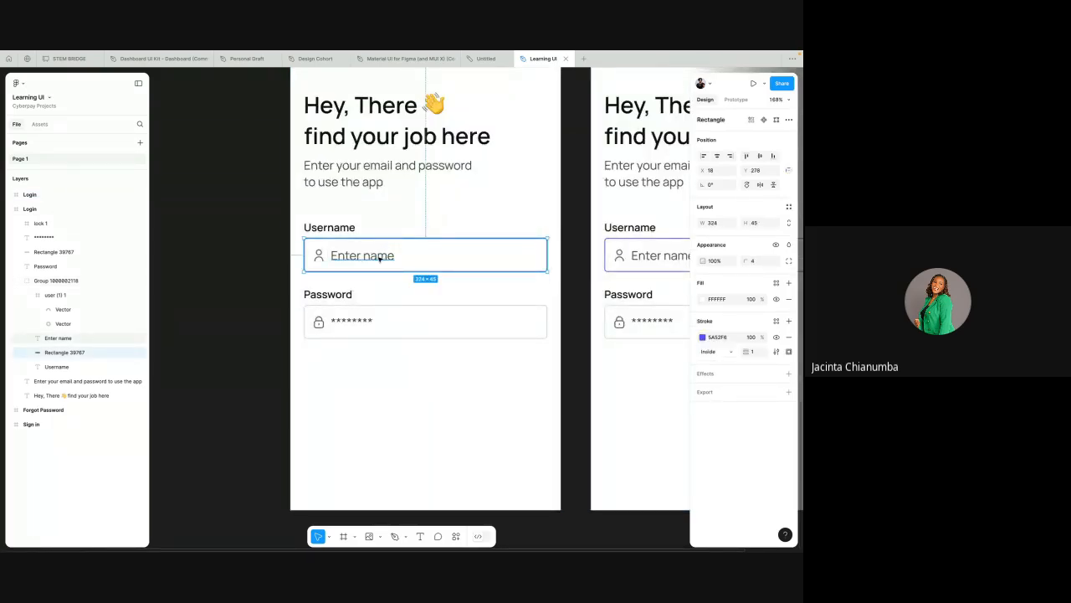
pyautogui.click(379, 259)
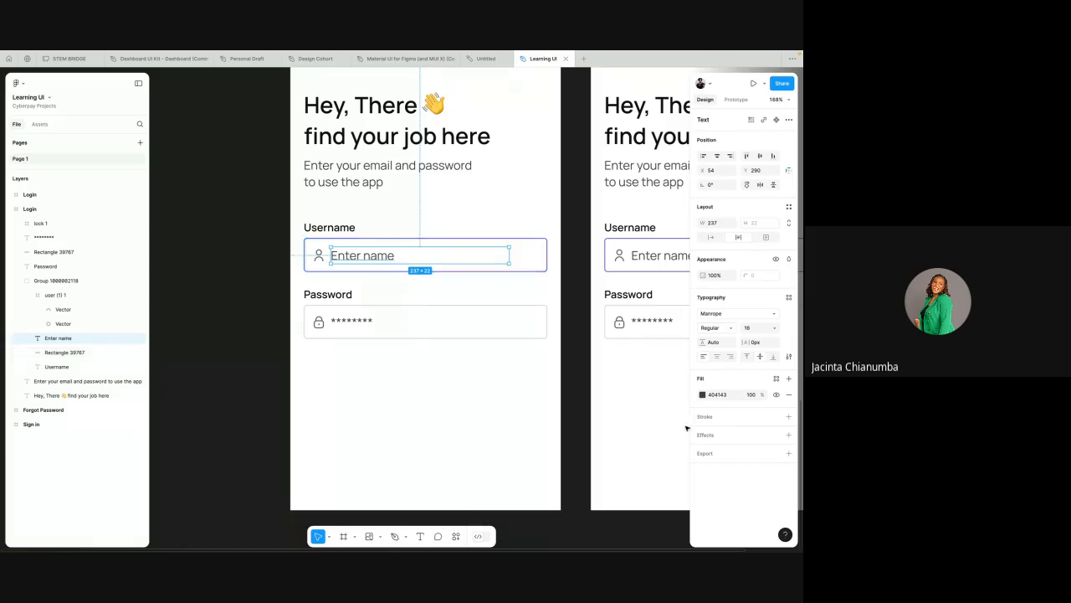
pyautogui.click(717, 395)
pyautogui.write('12')
pyautogui.press('Return')
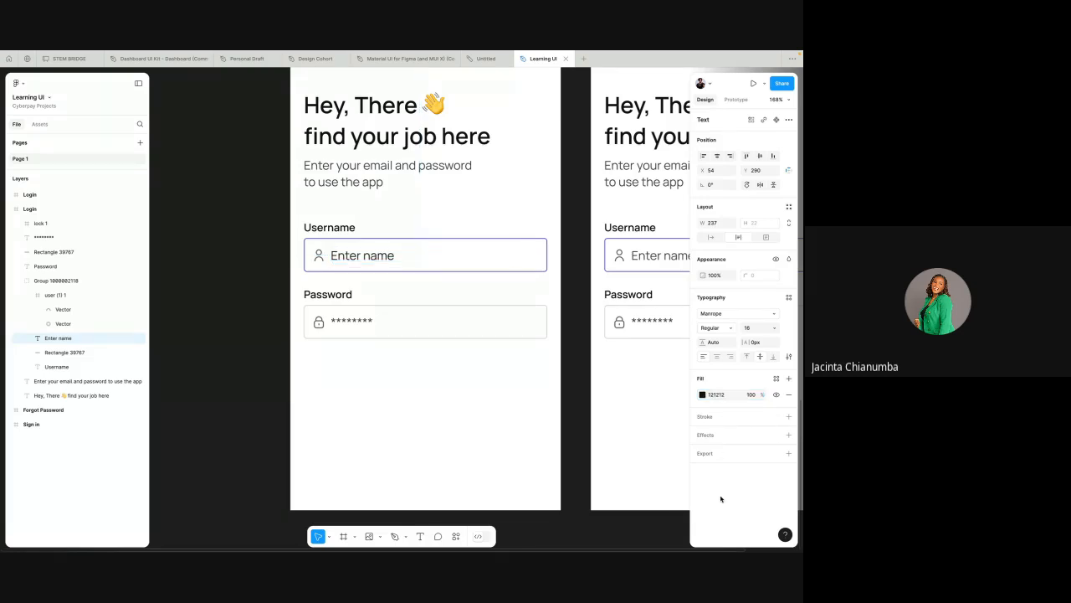
pyautogui.click(708, 328)
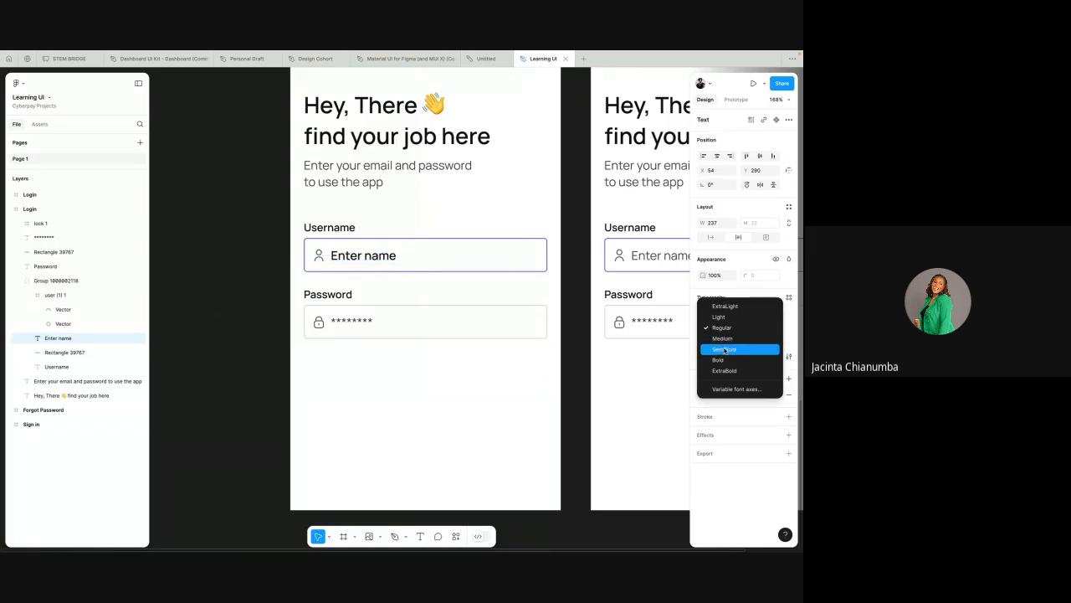
pyautogui.click(725, 350)
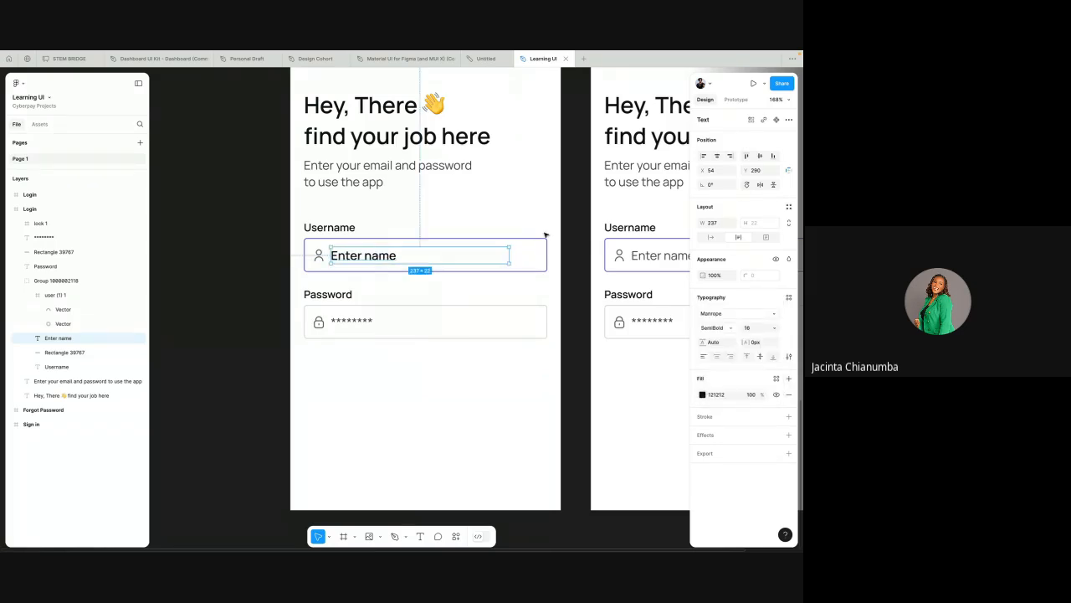
# Step: Replace the "Enter name" text in the original Login frame's Username field with a sample full name
pyautogui.doubleClick(376, 257)
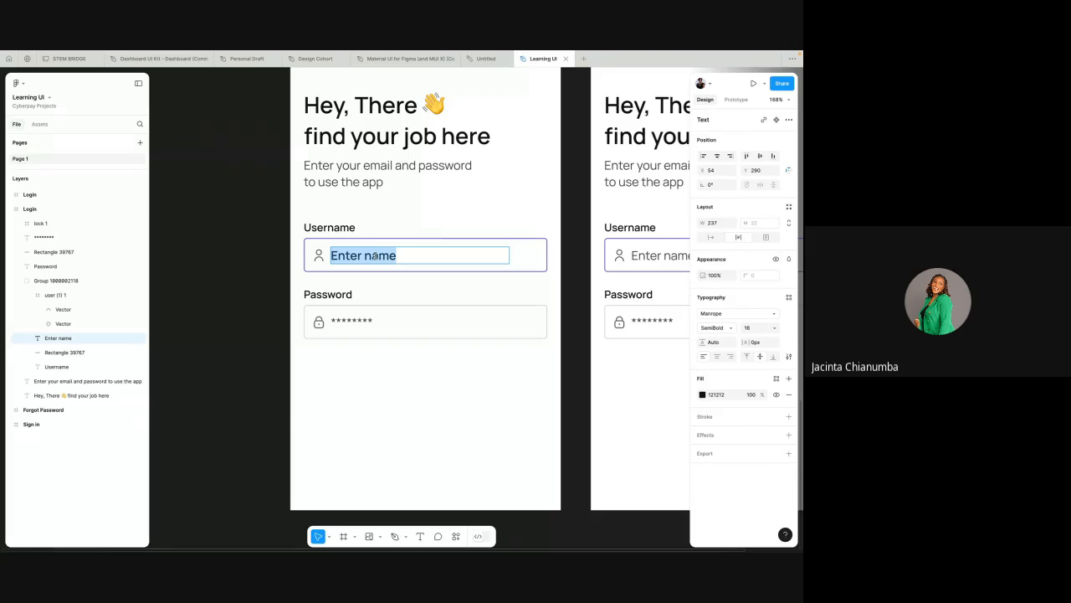
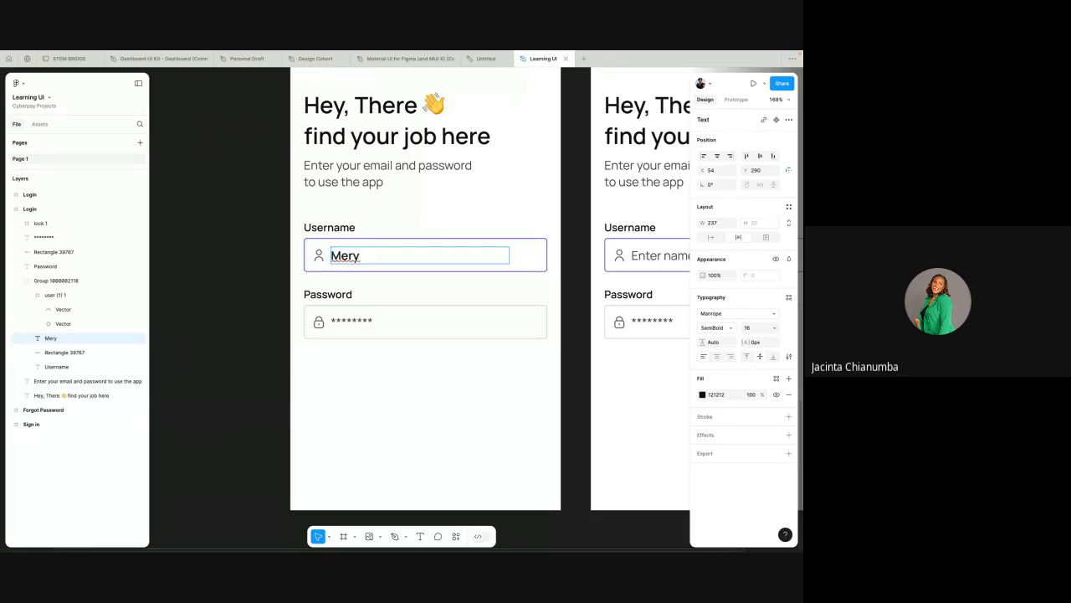
pyautogui.click(398, 224)
# Step: Copy the gray stroke color of the duplicate Login frame's Password field and apply it to its Username field's rectangle
pyautogui.scroll(-3, 365, 350)
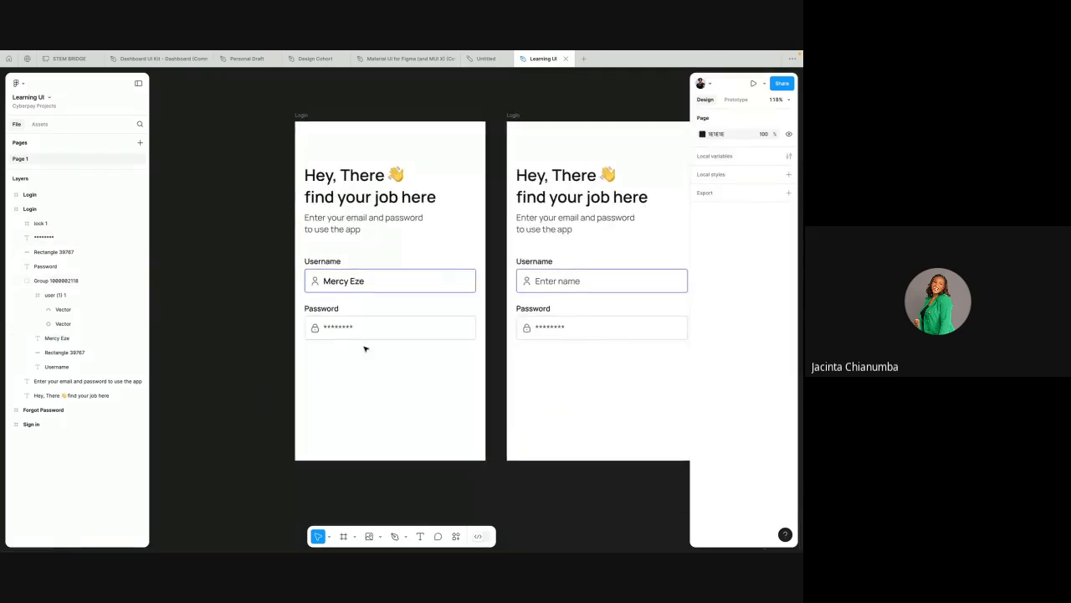
pyautogui.click(581, 275)
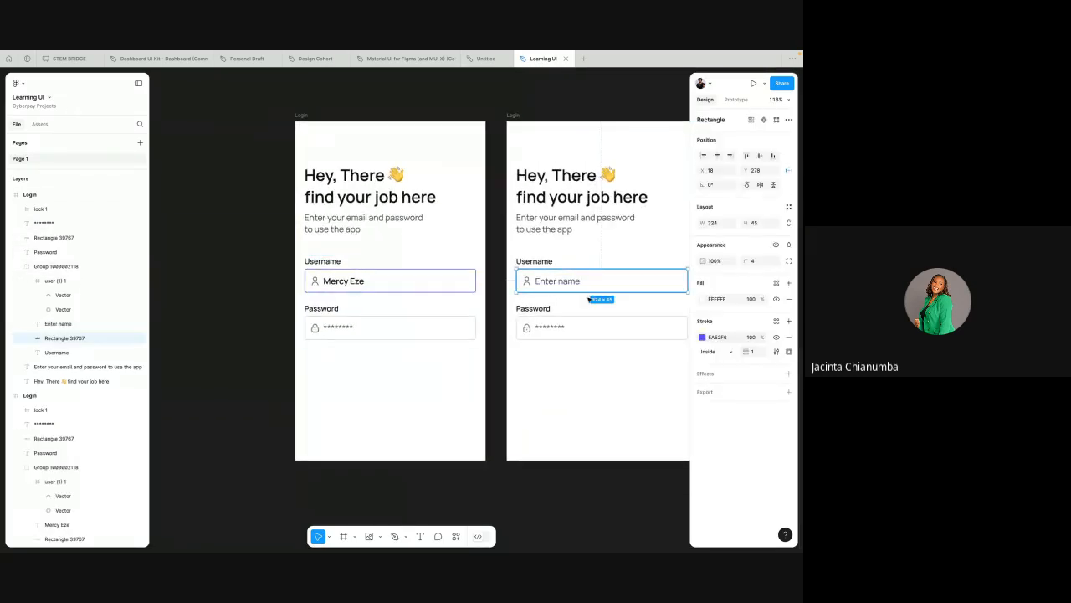
pyautogui.click(601, 326)
pyautogui.click(718, 337)
pyautogui.hotkey('ctrl', 'c')
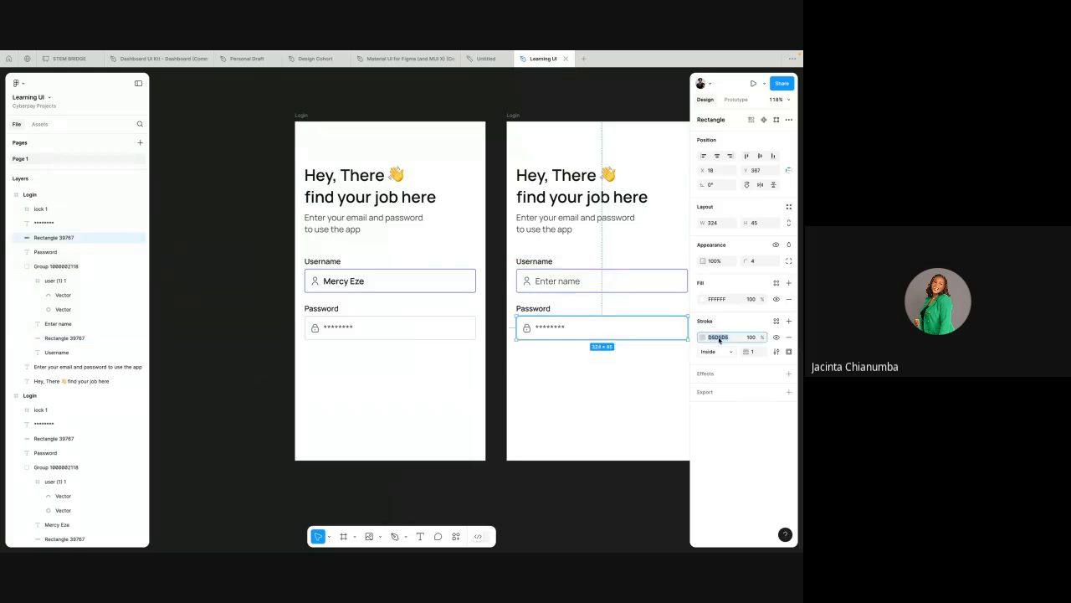
pyautogui.click(665, 275)
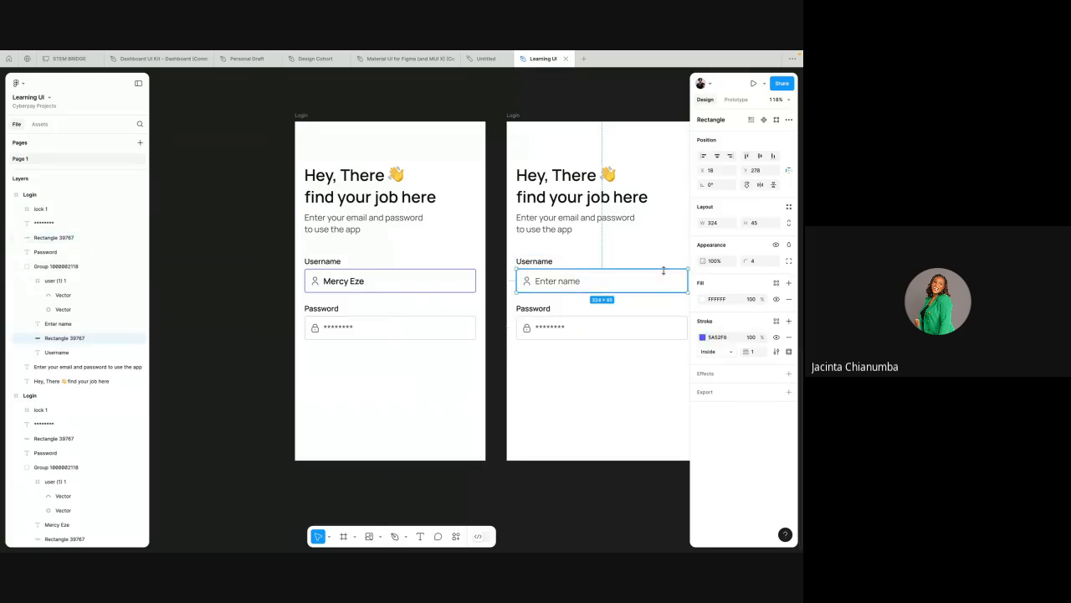
pyautogui.click(717, 337)
pyautogui.hotkey('ctrl', 'v')
pyautogui.click(667, 391)
# Step: Move the duplicate Login frame with the empty Username field to the left side of the filled-in Login frame
pyautogui.hscroll(3, 593, 319)
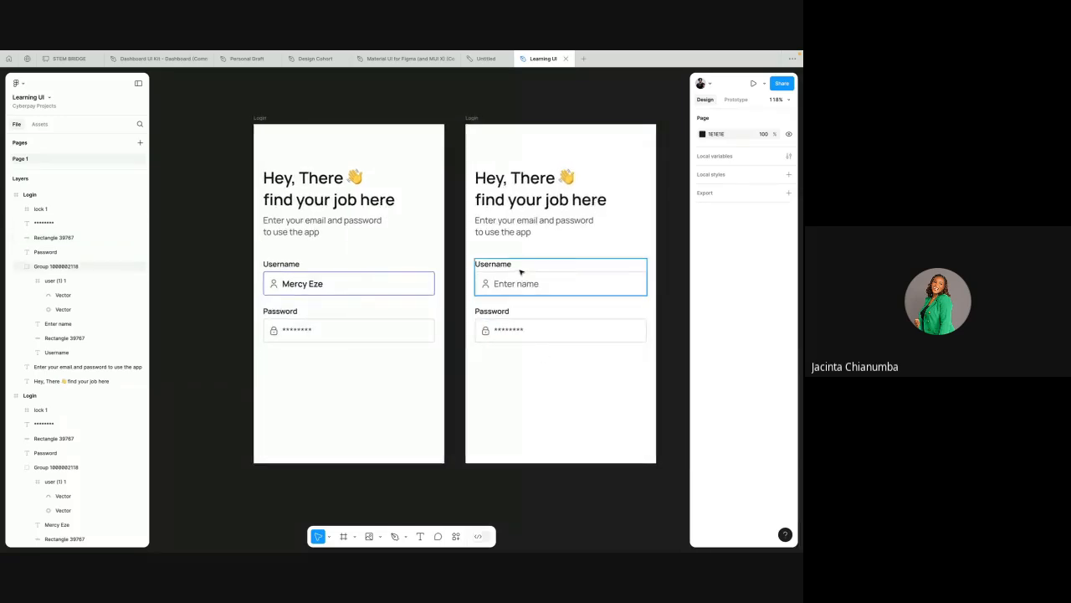
pyautogui.scroll(-2, 519, 272)
pyautogui.moveTo(523, 160); pyautogui.dragTo(181, 127)
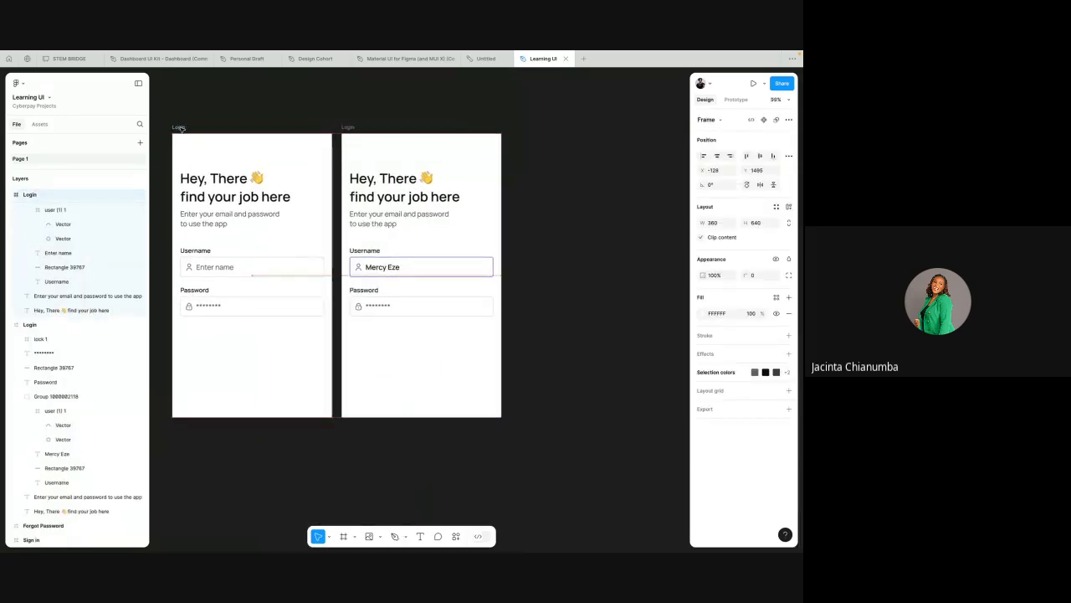
pyautogui.click(405, 267)
pyautogui.click(410, 366)
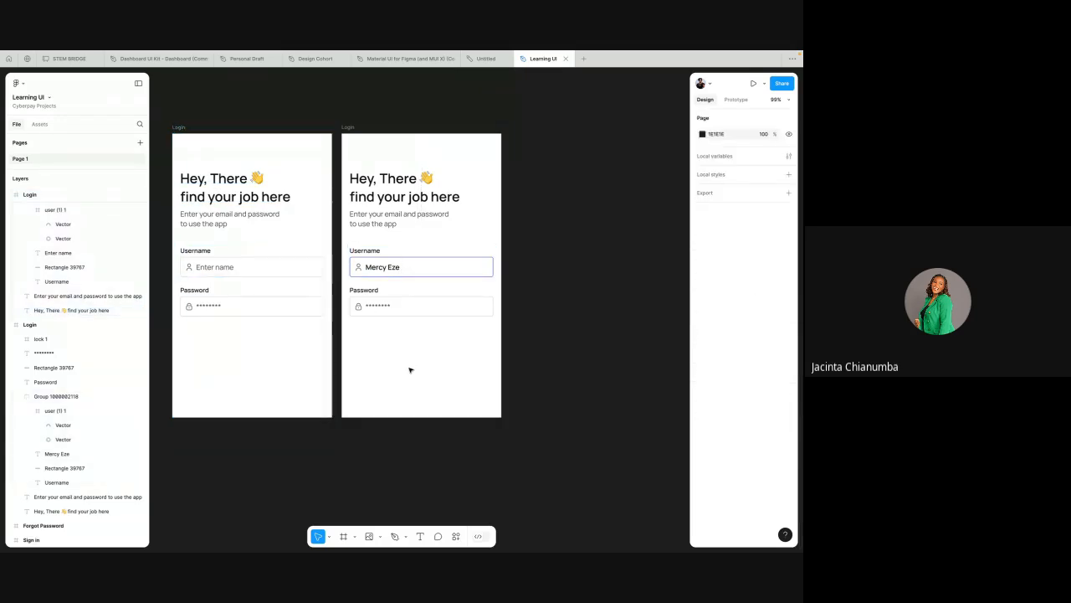
# Step: Draw a rectangle about 324 × 61 below the Password field in the filled-in Login frame, matching the field's width
pyautogui.click(378, 537)
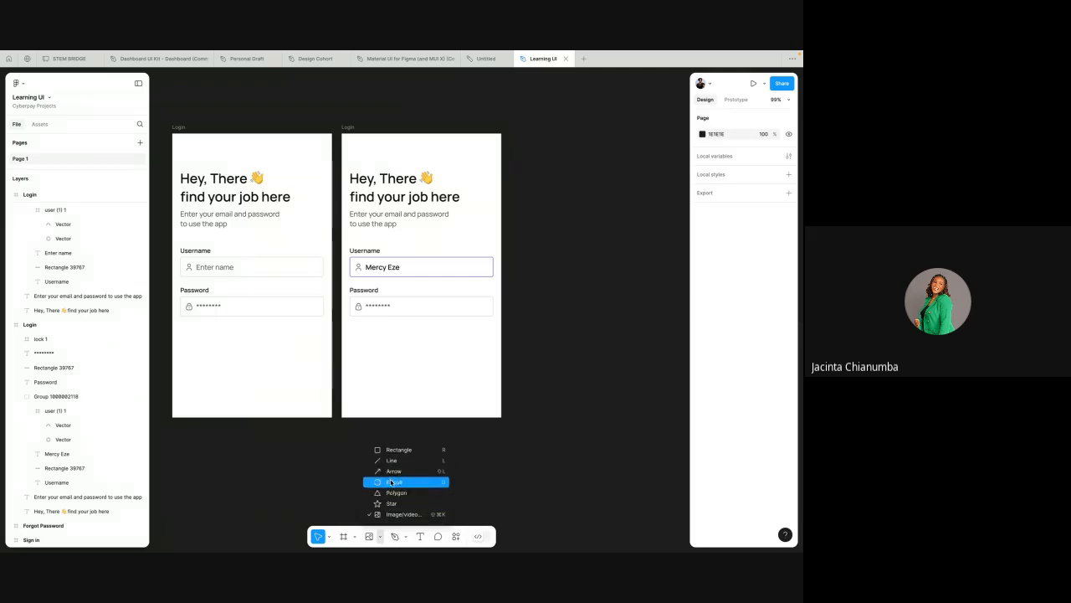
pyautogui.click(394, 449)
pyautogui.scroll(3, 379, 344)
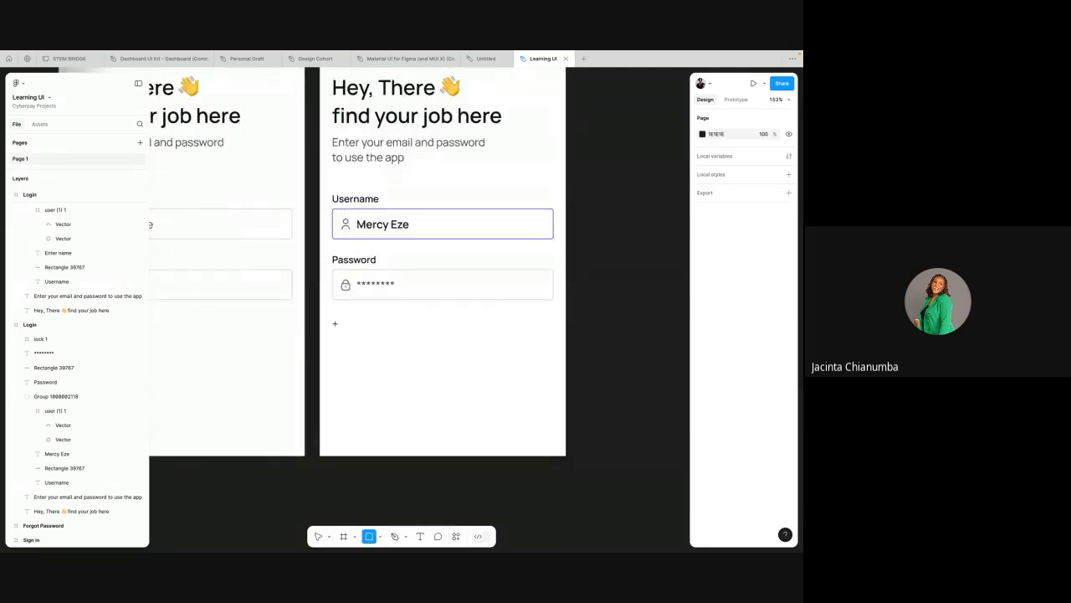
pyautogui.moveTo(334, 323)
pyautogui.mouseDown()
pyautogui.moveTo(488, 376)
pyautogui.moveTo(553, 365)
pyautogui.mouseUp()
pyautogui.moveTo(447, 340); pyautogui.dragTo(445, 342)
pyautogui.moveTo(548, 338); pyautogui.dragTo(553, 337)
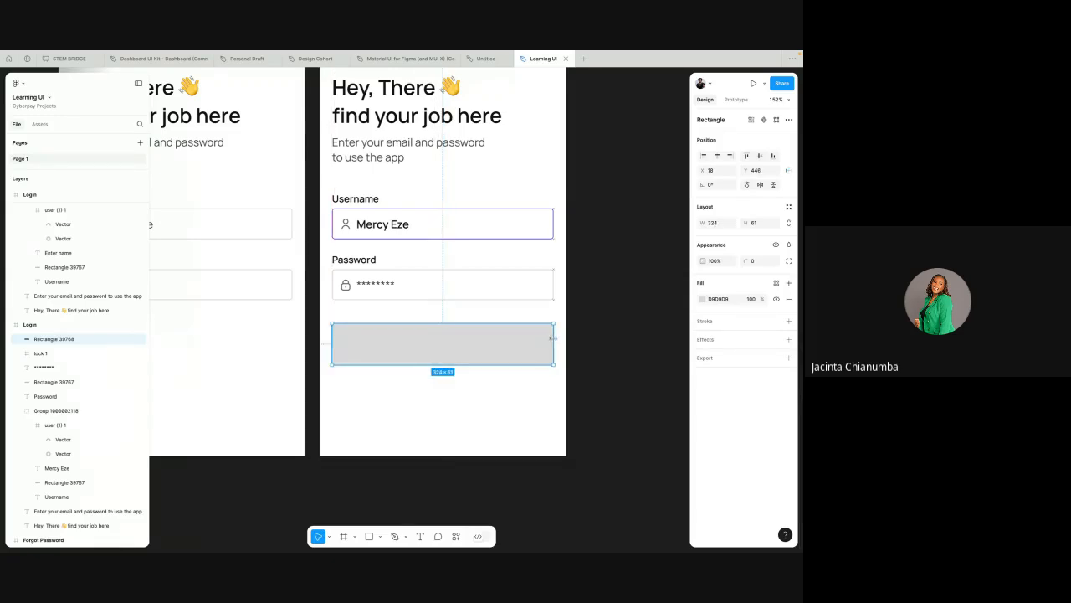
# Step: Set the new rectangle's height to 45, matching the Username field, and its corner radius to 5
pyautogui.click(534, 238)
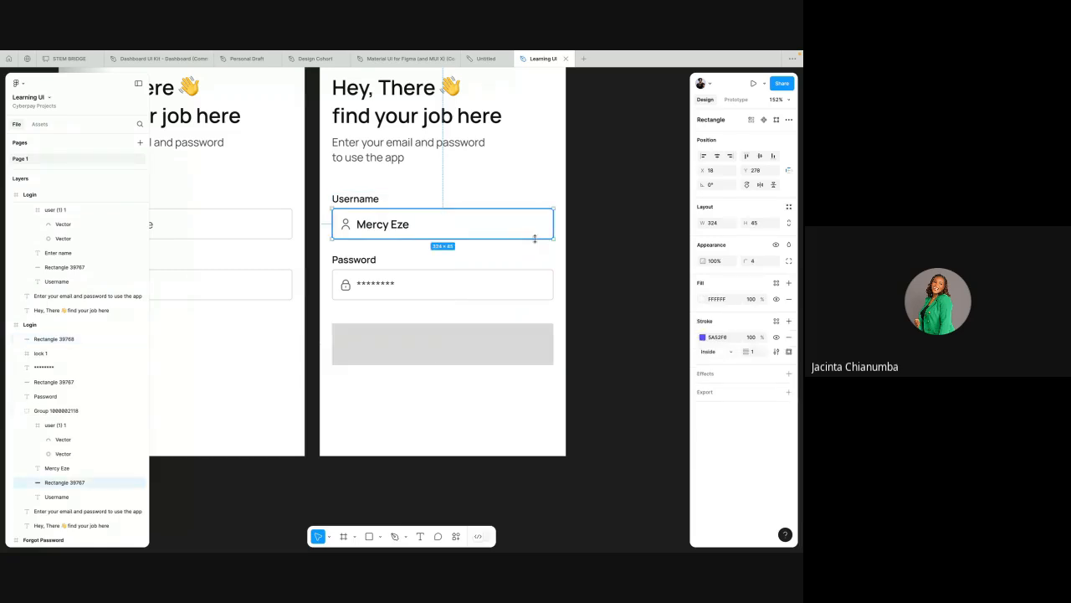
pyautogui.click(492, 357)
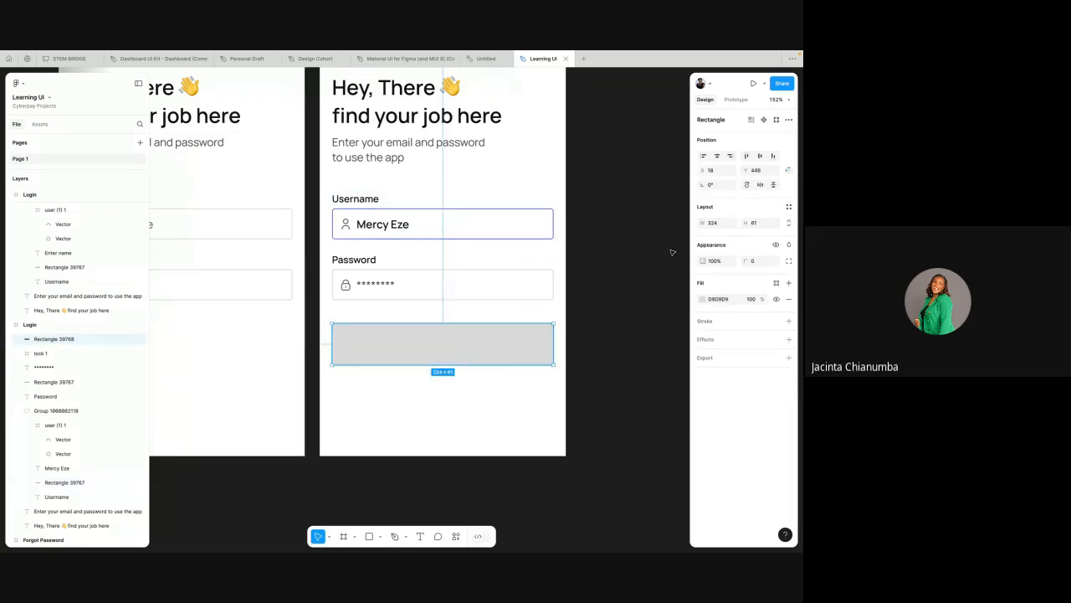
pyautogui.click(760, 226)
pyautogui.write('45')
pyautogui.press('Return')
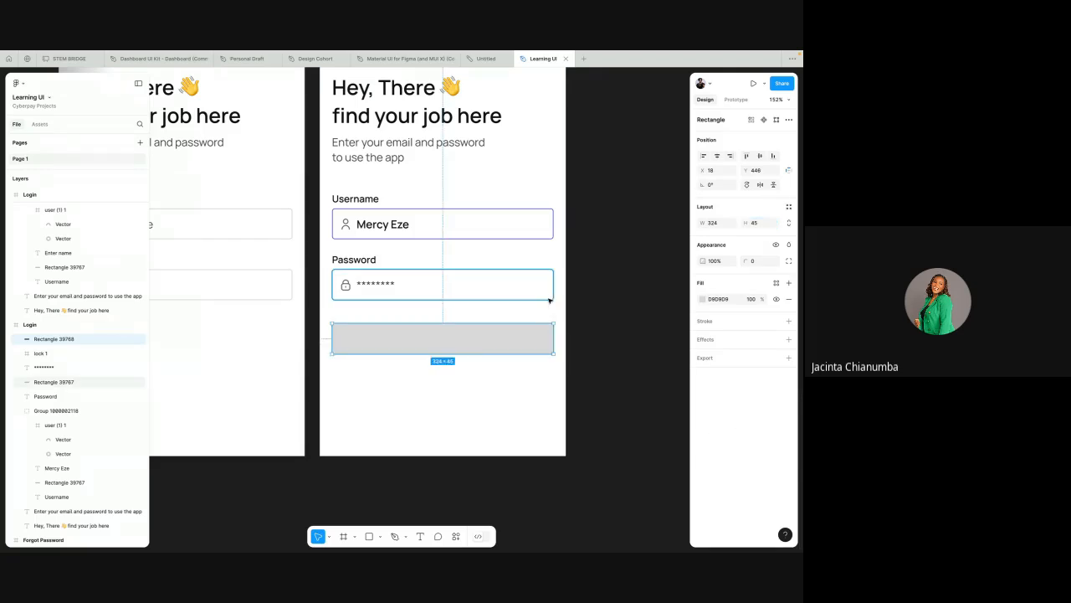
pyautogui.click(756, 261)
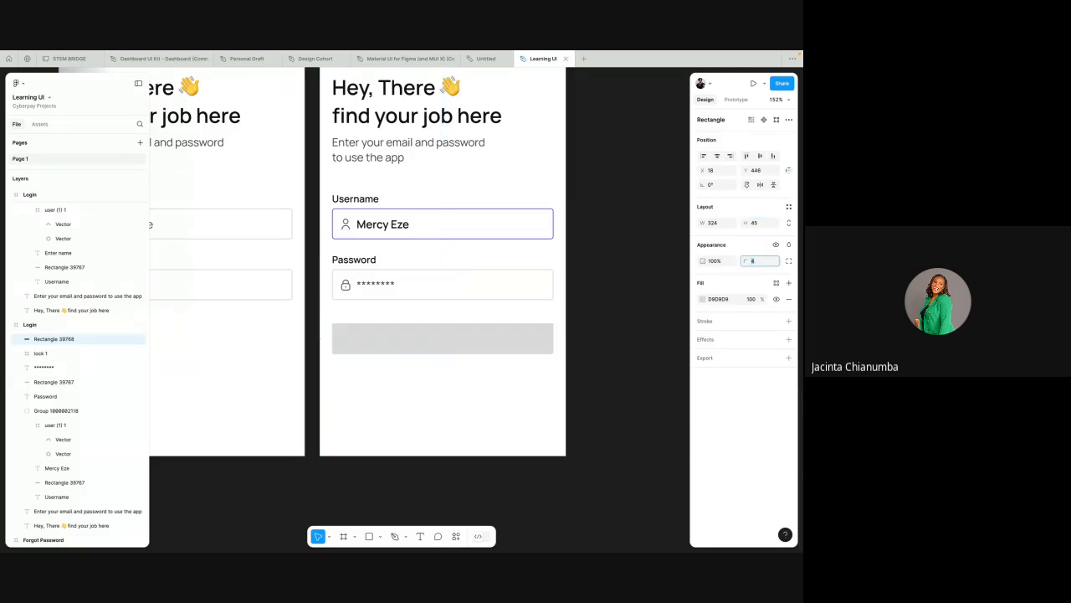
pyautogui.press('Return')
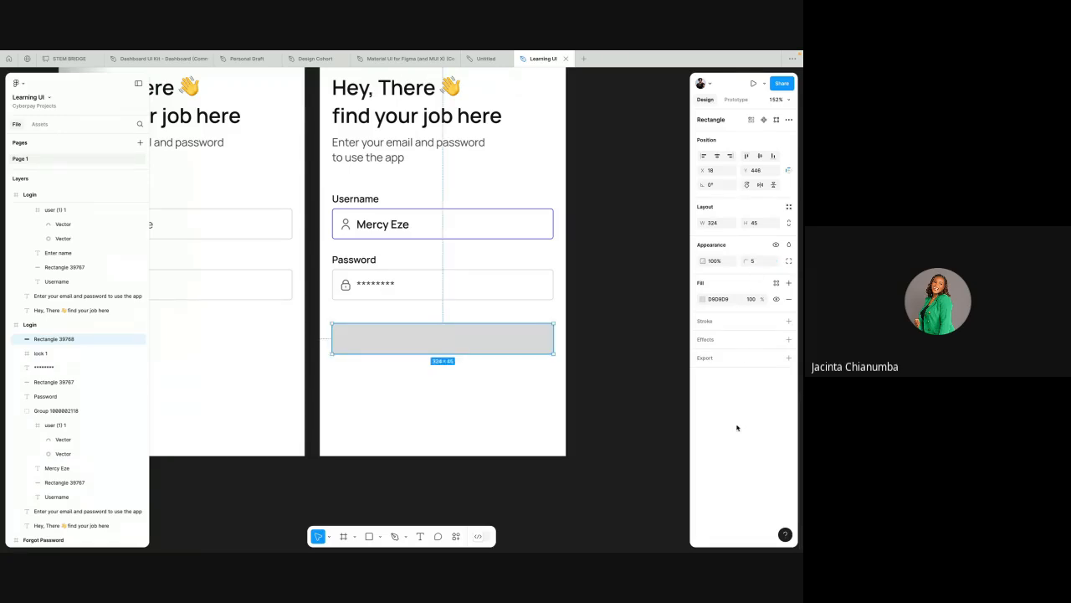
# Step: Copy the filled-in Username field's stroke color 5A52F6 and apply it as the new rectangle's fill
pyautogui.click(549, 232)
pyautogui.click(718, 336)
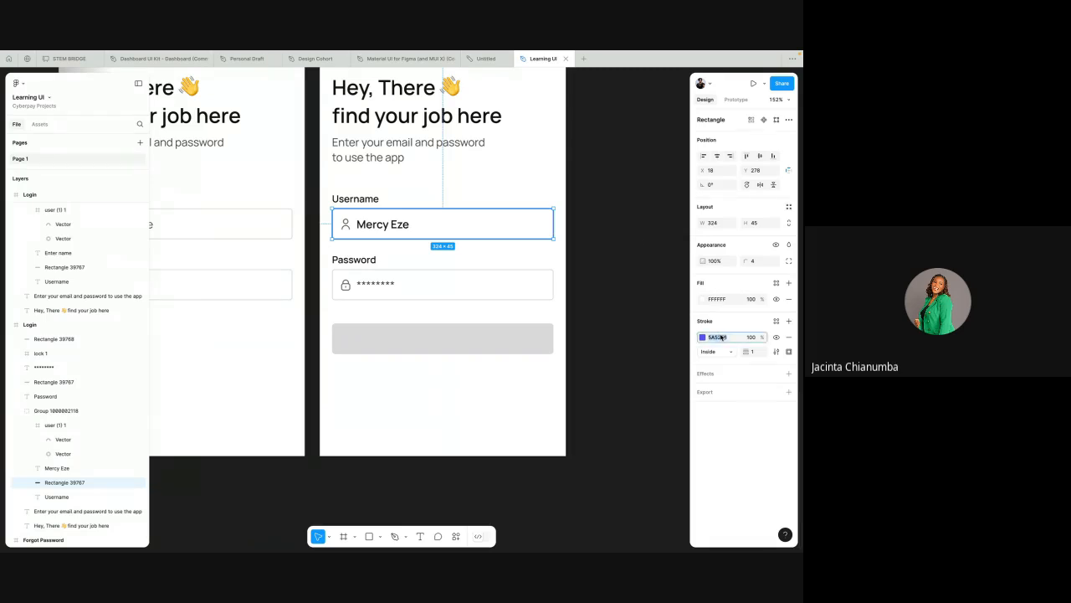
pyautogui.click(490, 345)
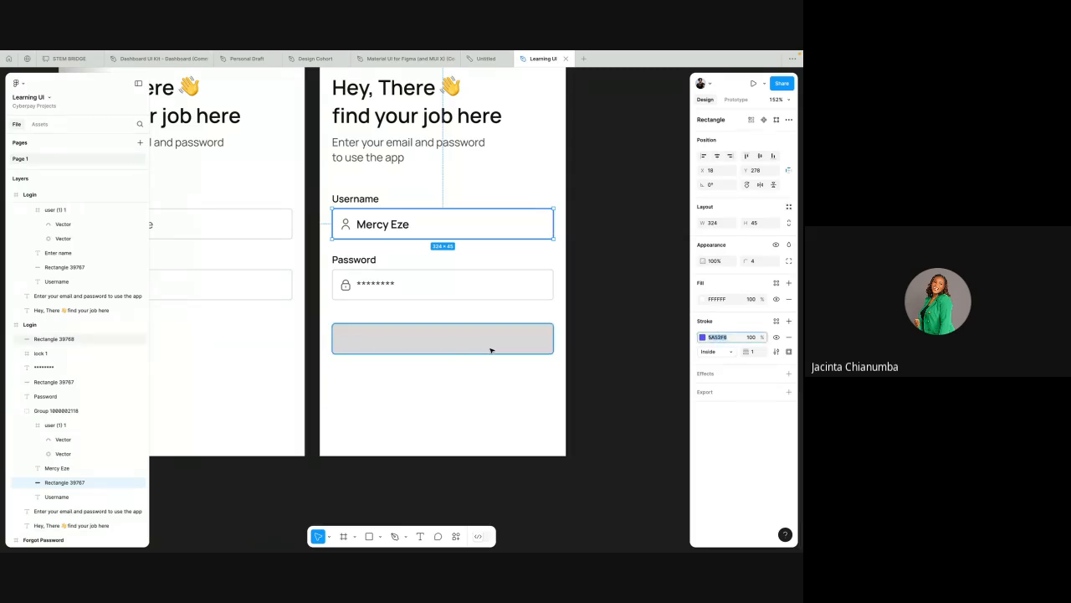
pyautogui.click(722, 301)
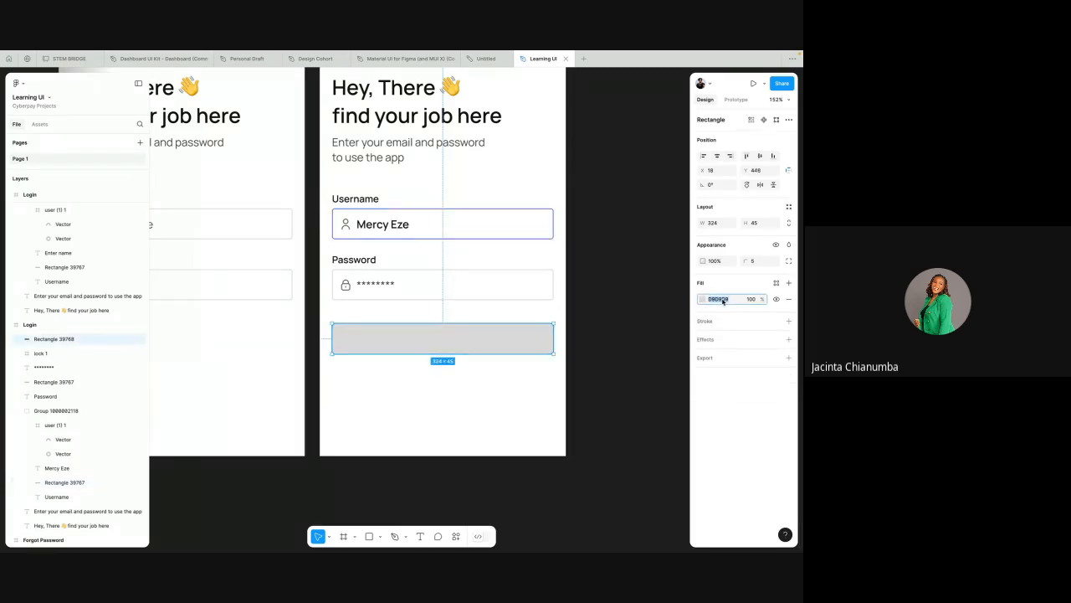
pyautogui.write('5A52F6')
pyautogui.press('Return')
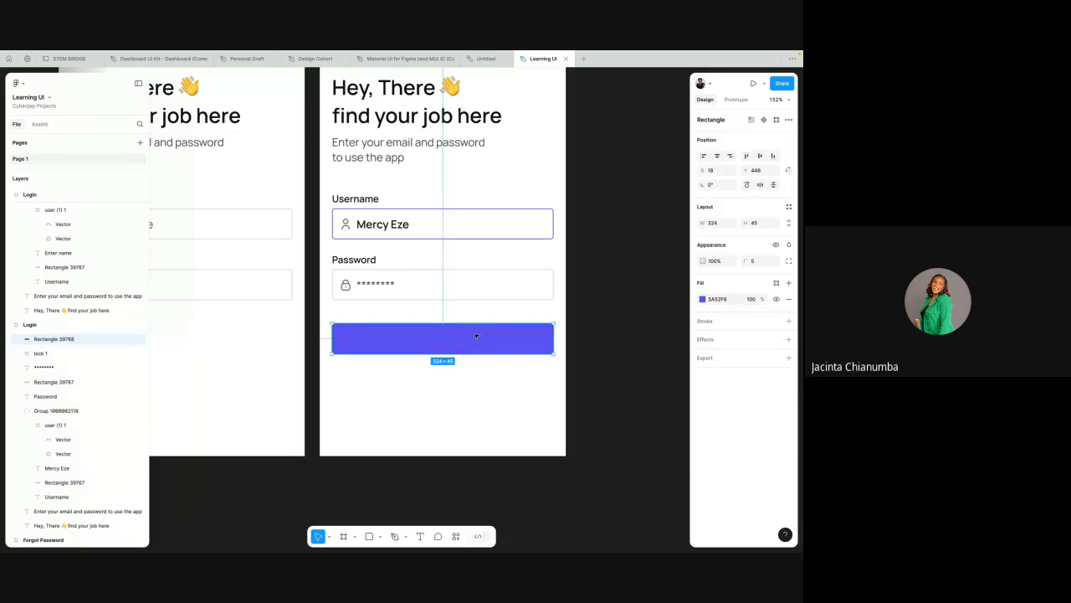
# Step: Move the purple button rectangle down to Y 479, leaving more space below the Password field
pyautogui.scroll(-3, 476, 336)
pyautogui.scroll(1, 476, 334)
pyautogui.moveTo(479, 346); pyautogui.dragTo(482, 364)
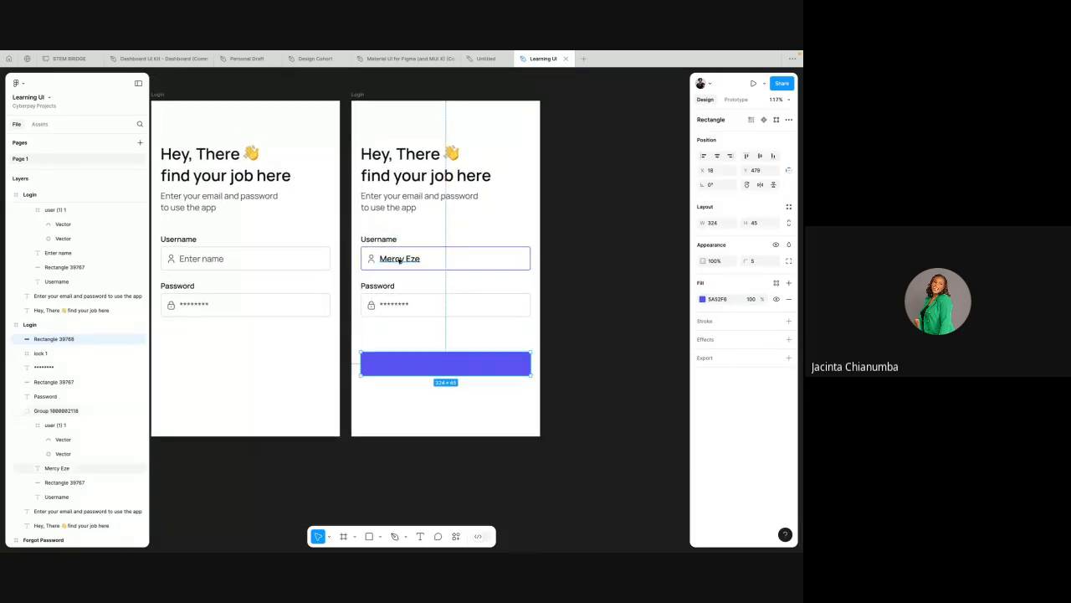
# Step: Add a "Login" text label on the purple button rectangle
pyautogui.click(383, 346)
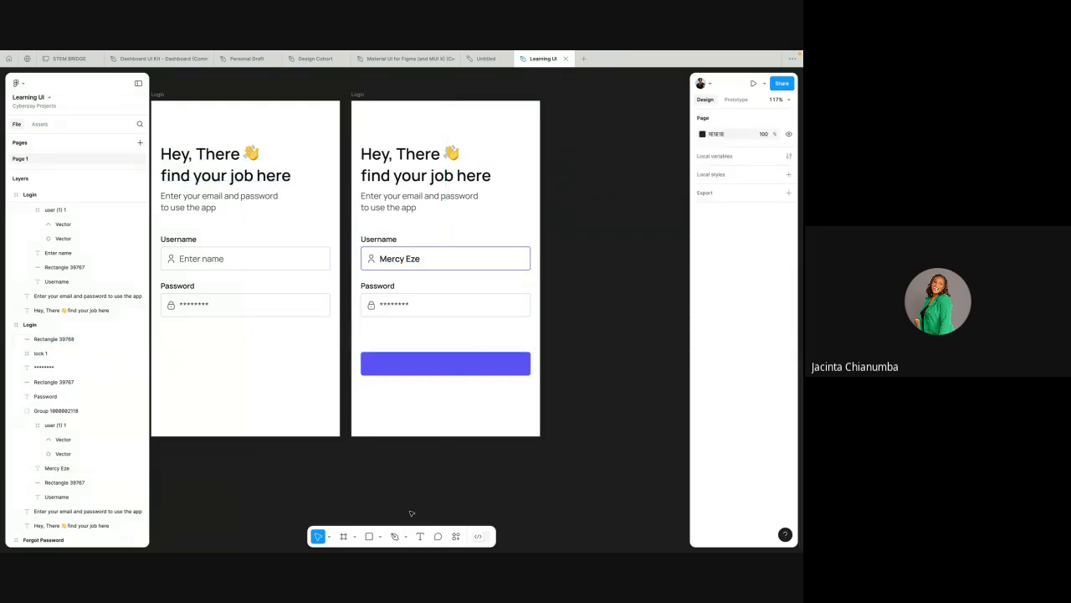
pyautogui.click(421, 537)
pyautogui.click(437, 366)
pyautogui.write('L')
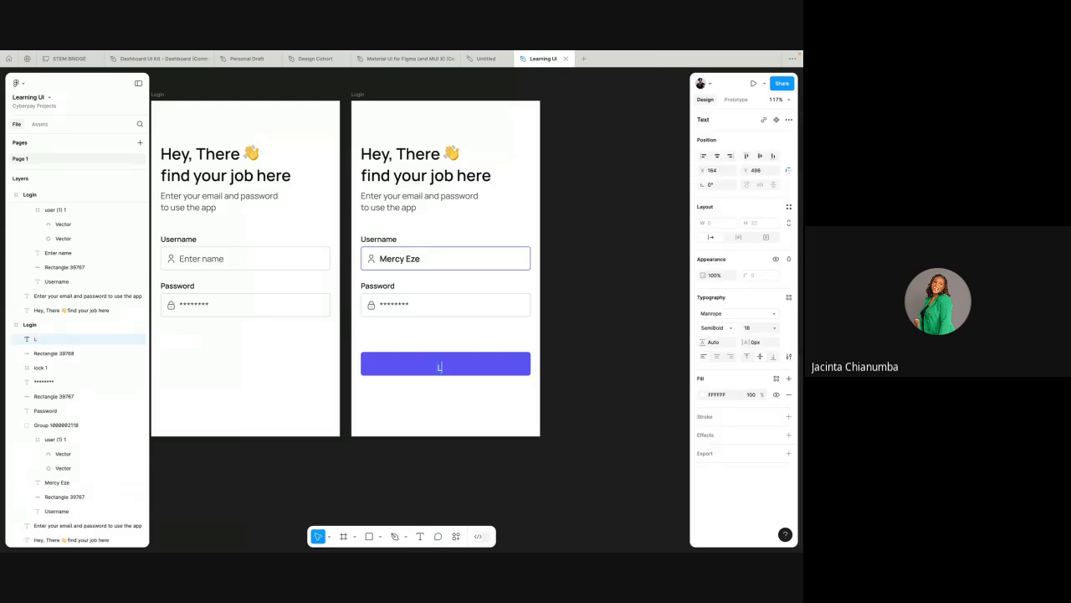
pyautogui.write('ogin')
pyautogui.press('Escape')
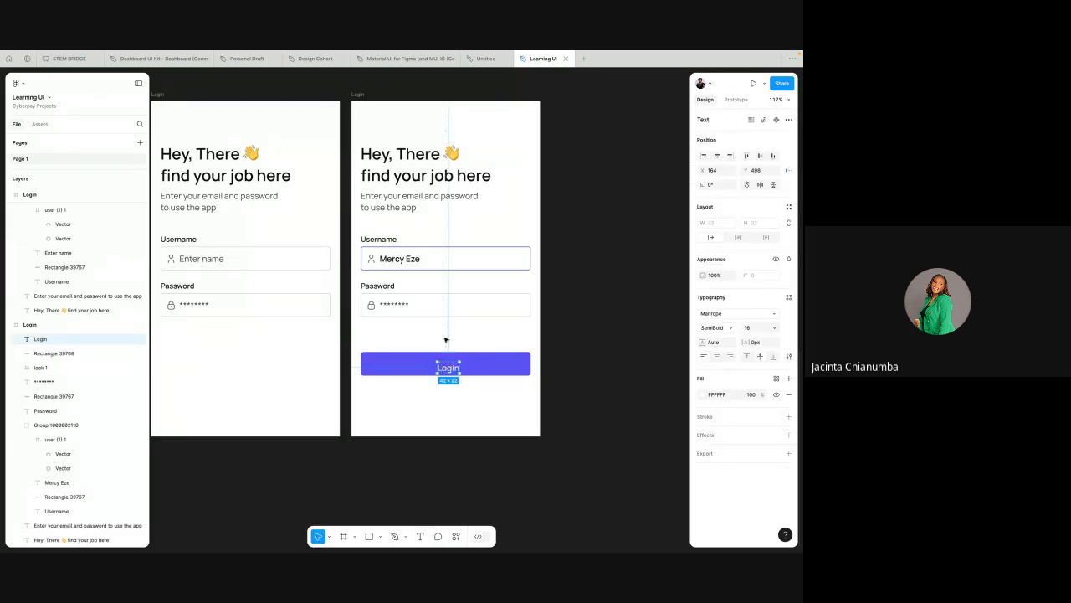
# Step: Align the "Login" label and the purple rectangle on their horizontal and vertical centers
pyautogui.click(372, 342)
pyautogui.moveTo(372, 342); pyautogui.dragTo(477, 389)
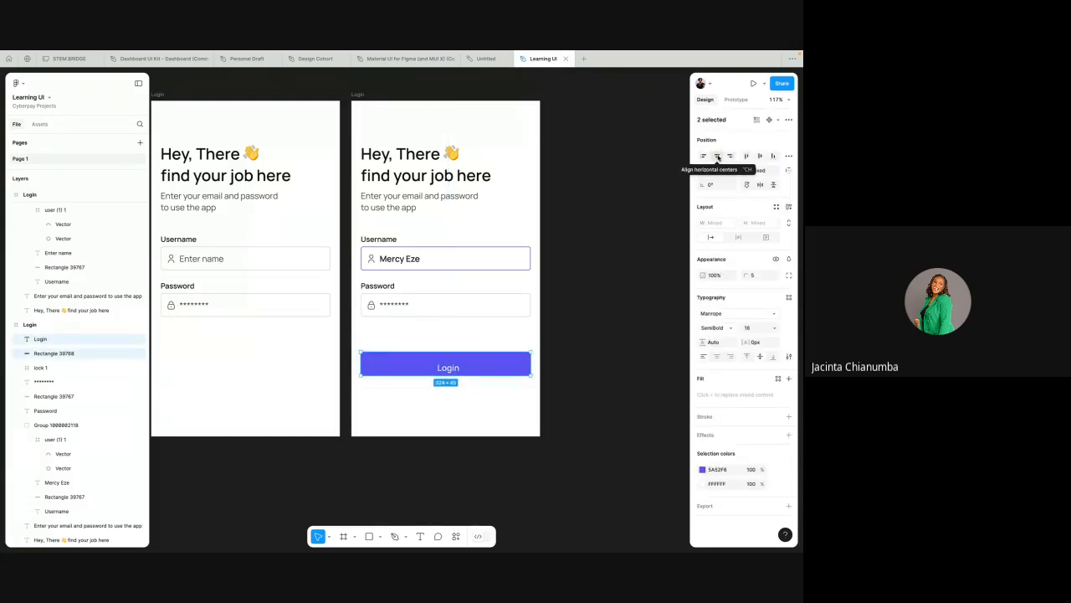
pyautogui.click(717, 157)
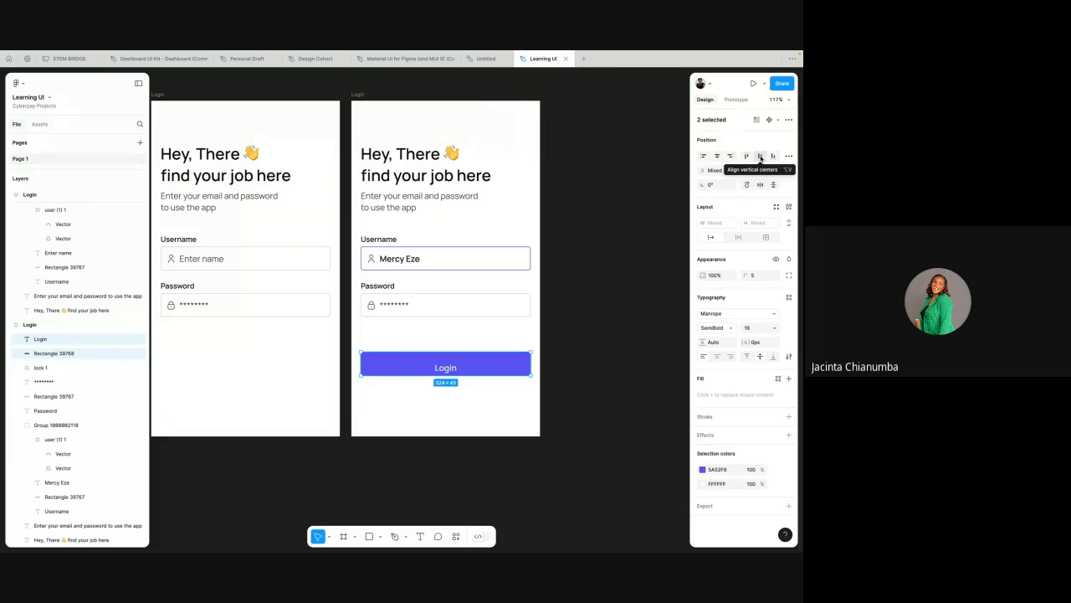
pyautogui.click(760, 156)
pyautogui.scroll(3, 460, 386)
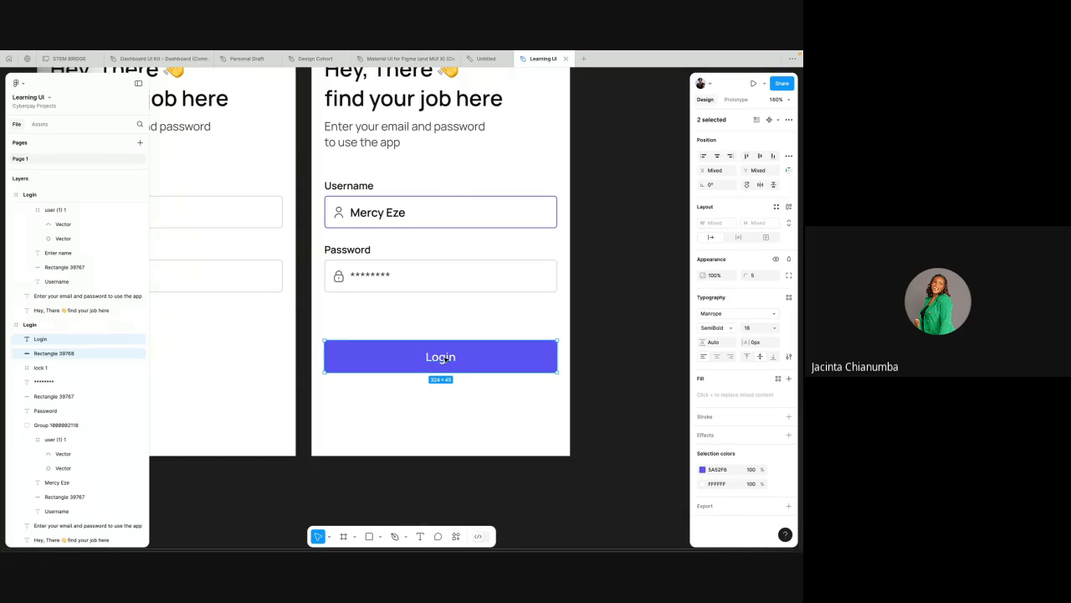
# Step: Group the "Login" label with its purple rectangle
pyautogui.click(444, 358)
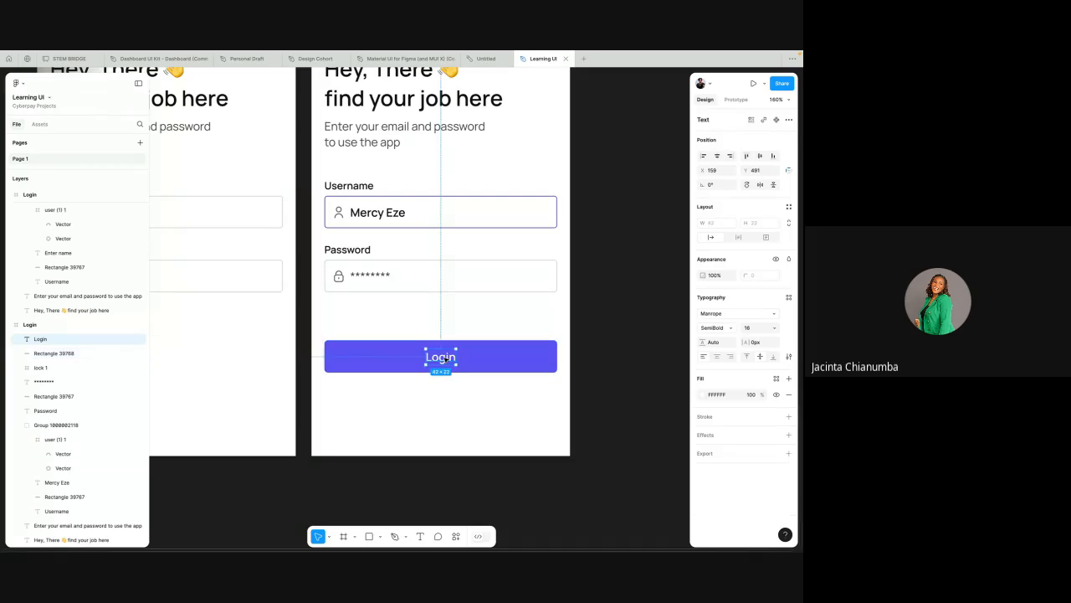
pyautogui.click(473, 315)
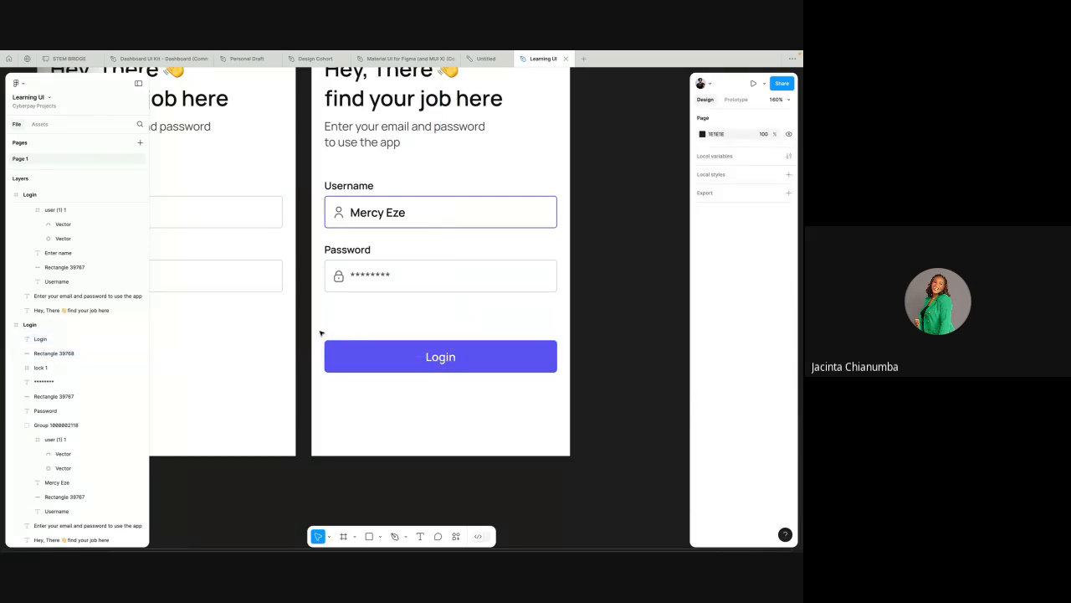
pyautogui.moveTo(320, 332); pyautogui.dragTo(486, 359)
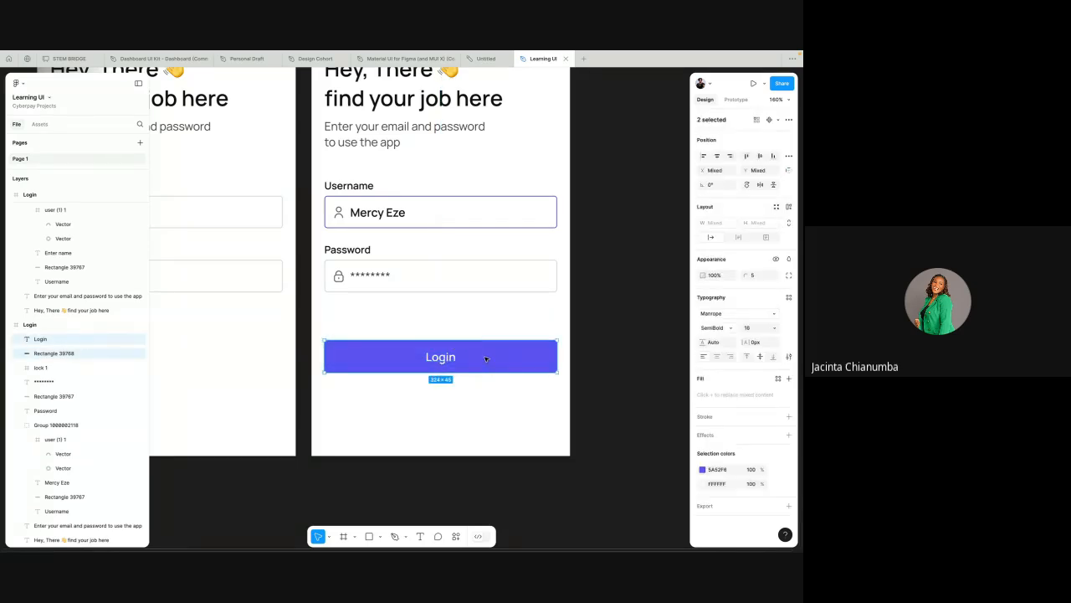
pyautogui.hotkey('ctrl', 'g')
pyautogui.scroll(-3, 488, 319)
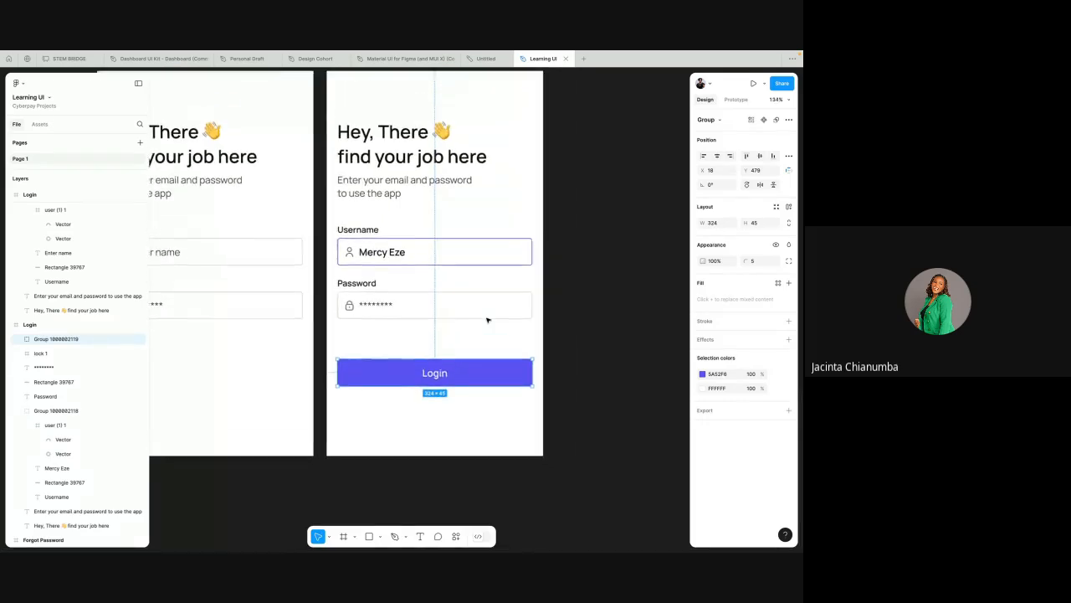
pyautogui.scroll(2, 487, 319)
# Step: Duplicate the "Enter your email and password to use the app" text and place the copy between the Password field and Login button
pyautogui.click(477, 238)
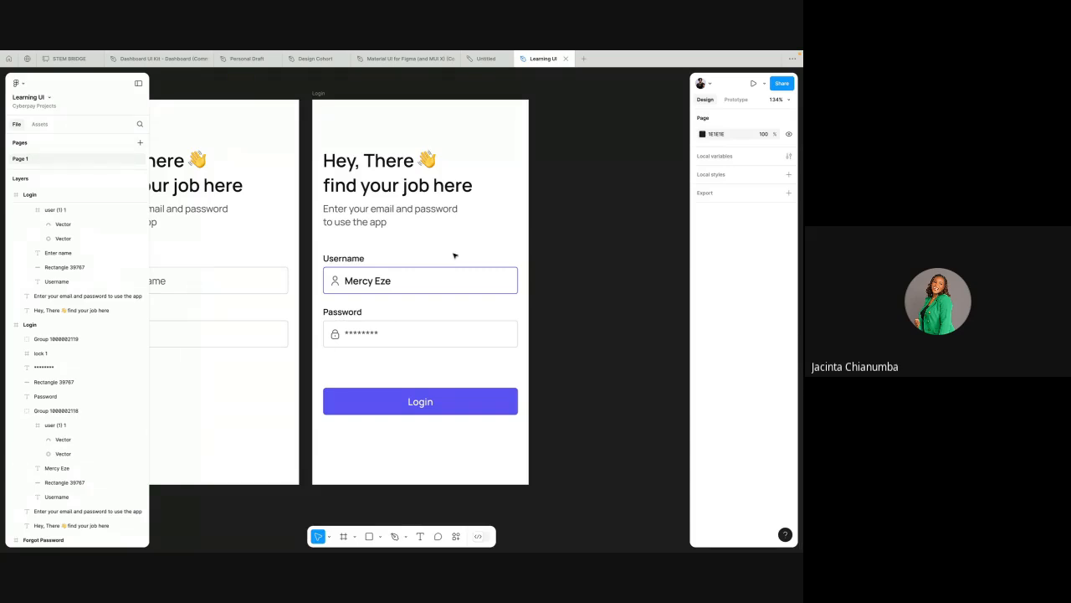
pyautogui.click(373, 222)
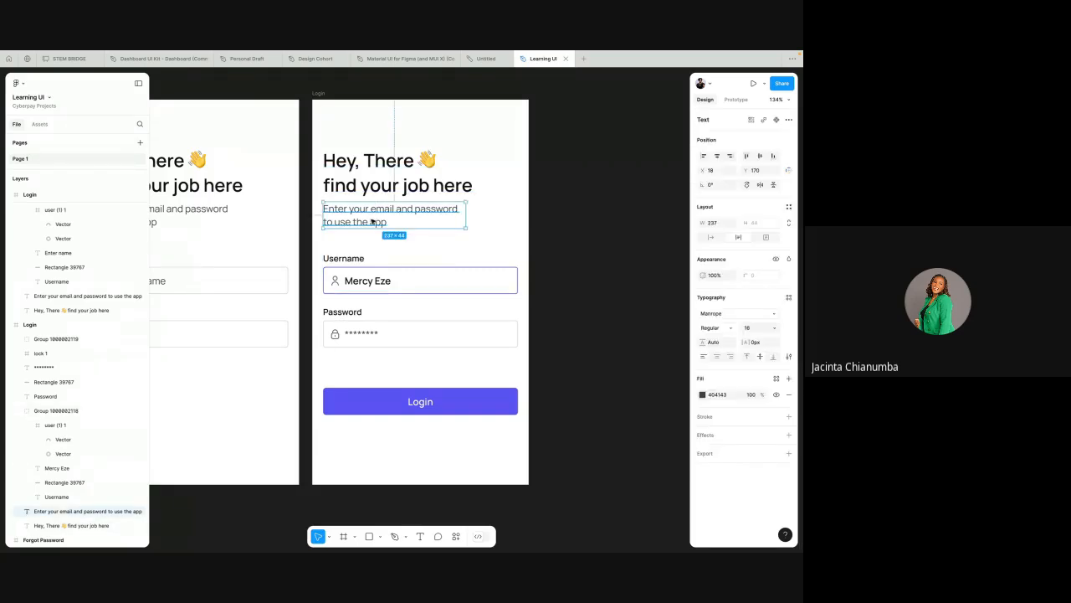
pyautogui.rightClick(363, 215)
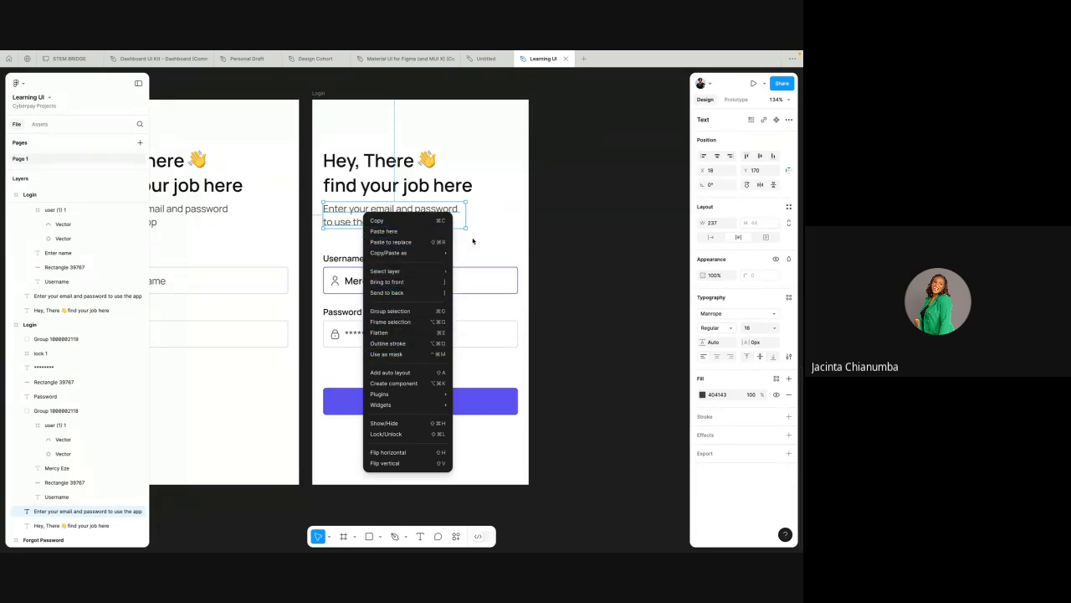
pyautogui.click(485, 233)
pyautogui.press('super+d')
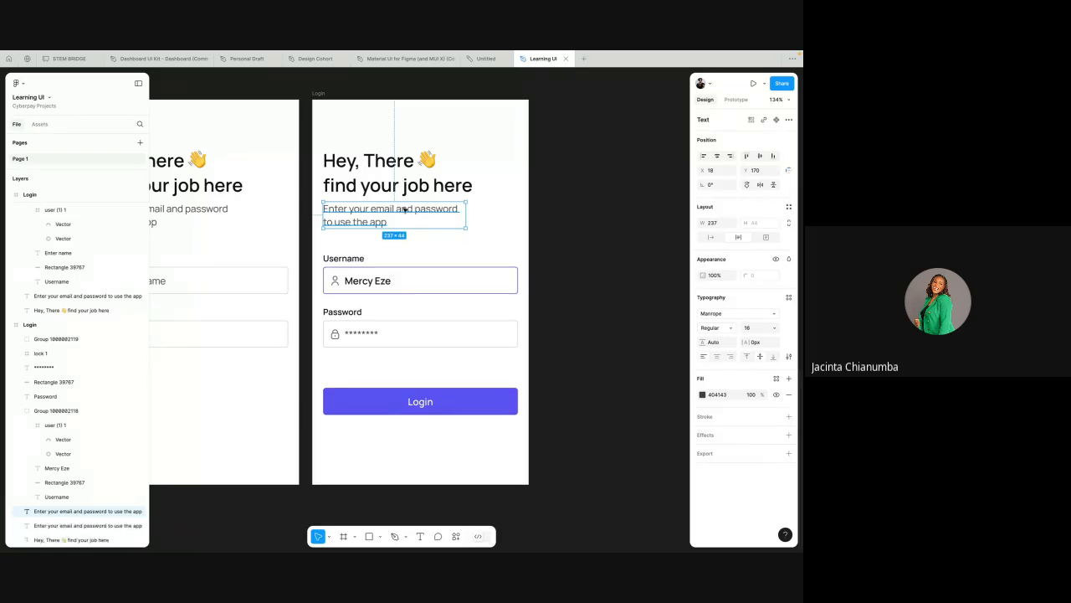
pyautogui.moveTo(405, 210); pyautogui.dragTo(454, 370)
# Step: Replace the duplicated text's content with "Forgot Password"
pyautogui.doubleClick(454, 369)
pyautogui.write('F')
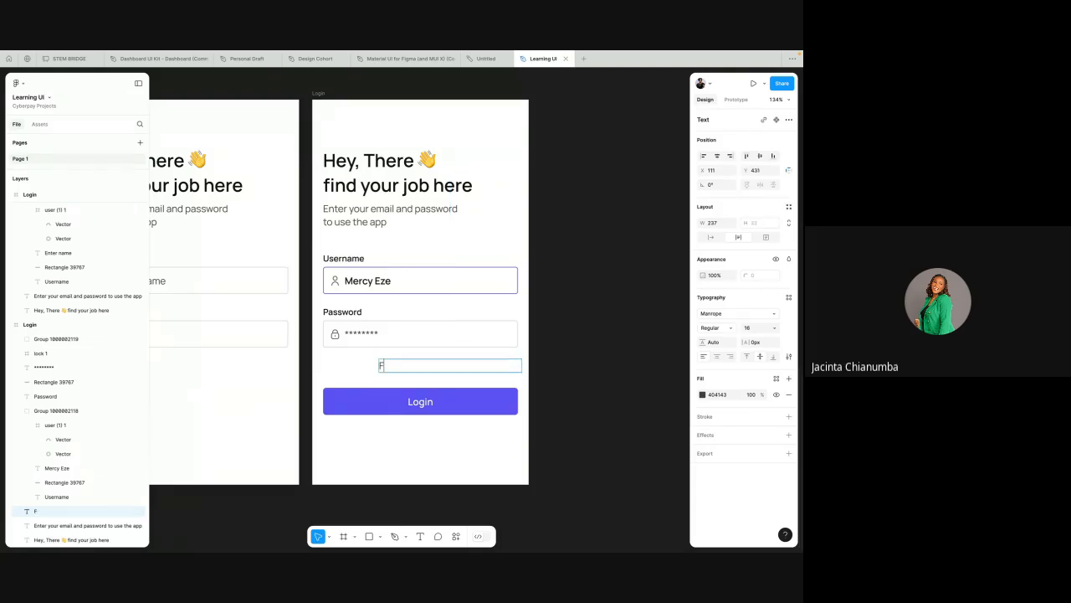
pyautogui.write('orgot Password')
pyautogui.press('Escape')
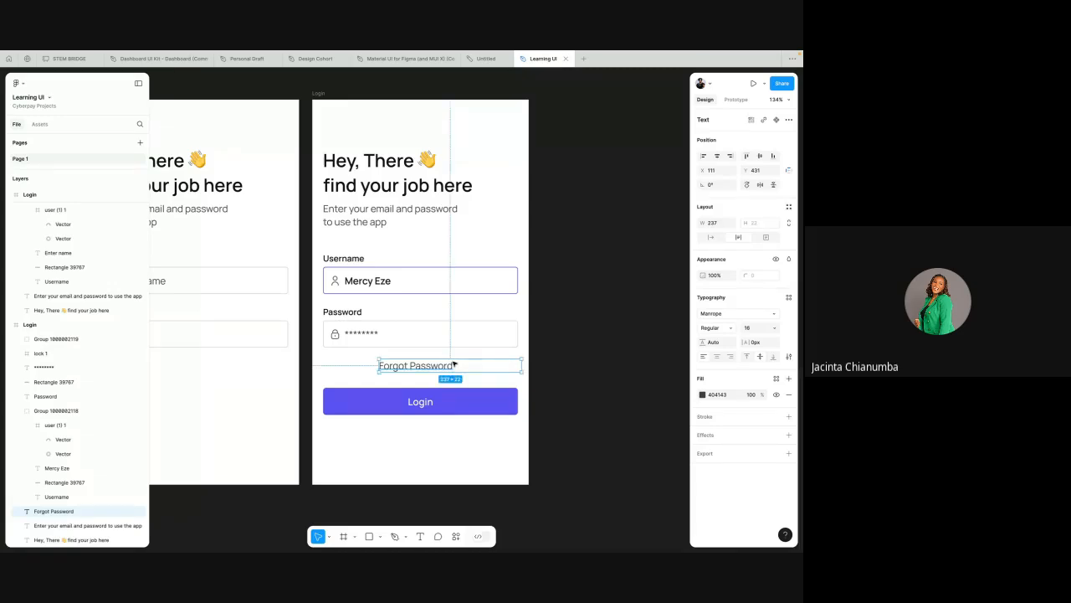
# Step: Line up the "Forgot Password" box with the Password field's right edge, right-align its text, and narrow the box to 130 wide
pyautogui.moveTo(452, 365); pyautogui.dragTo(451, 365)
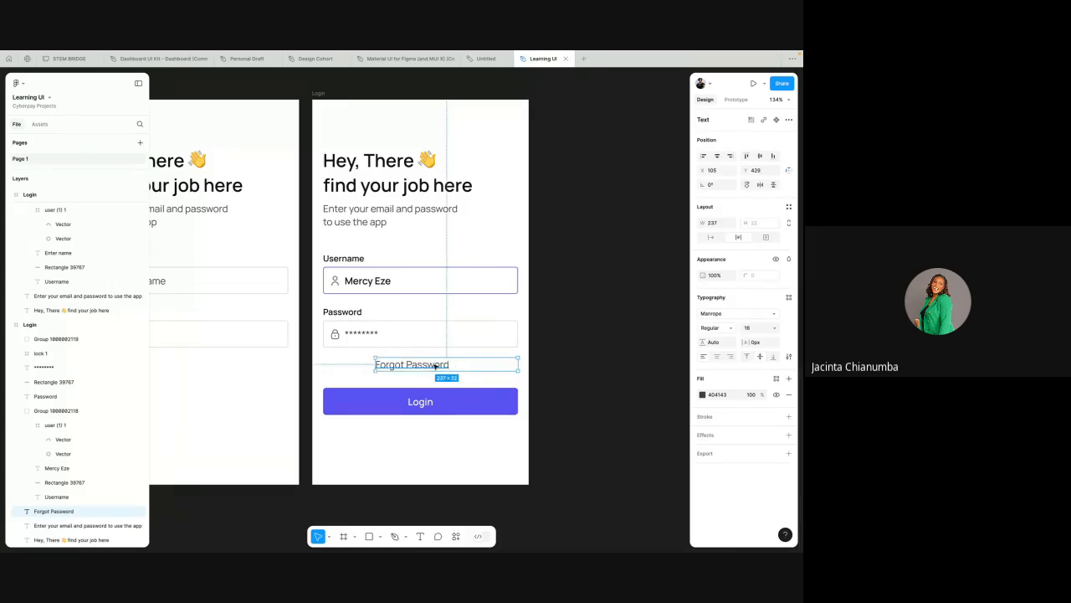
pyautogui.click(730, 358)
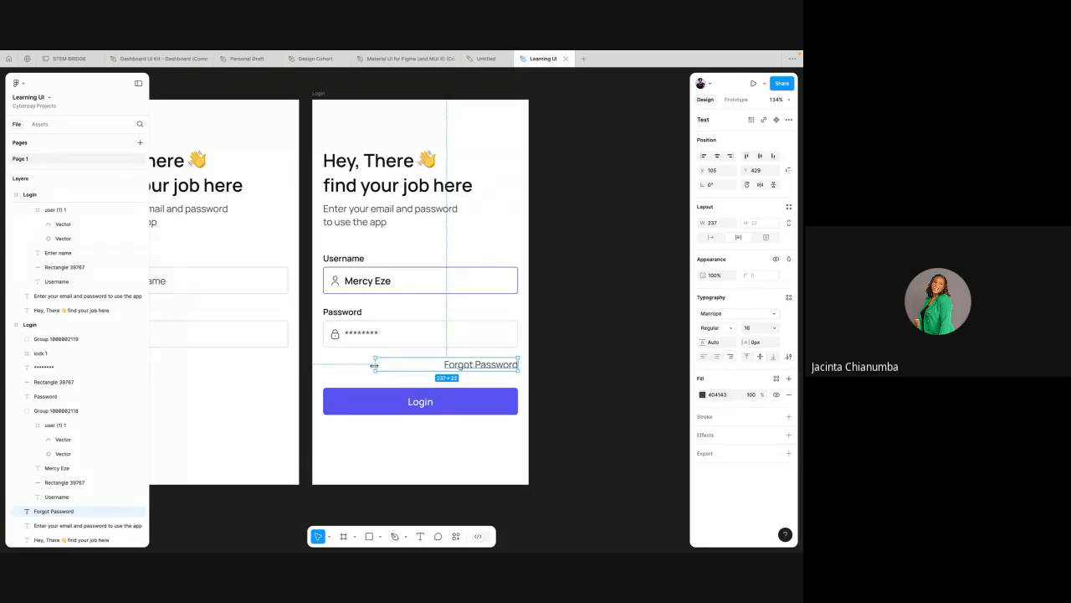
pyautogui.moveTo(374, 364); pyautogui.dragTo(416, 365)
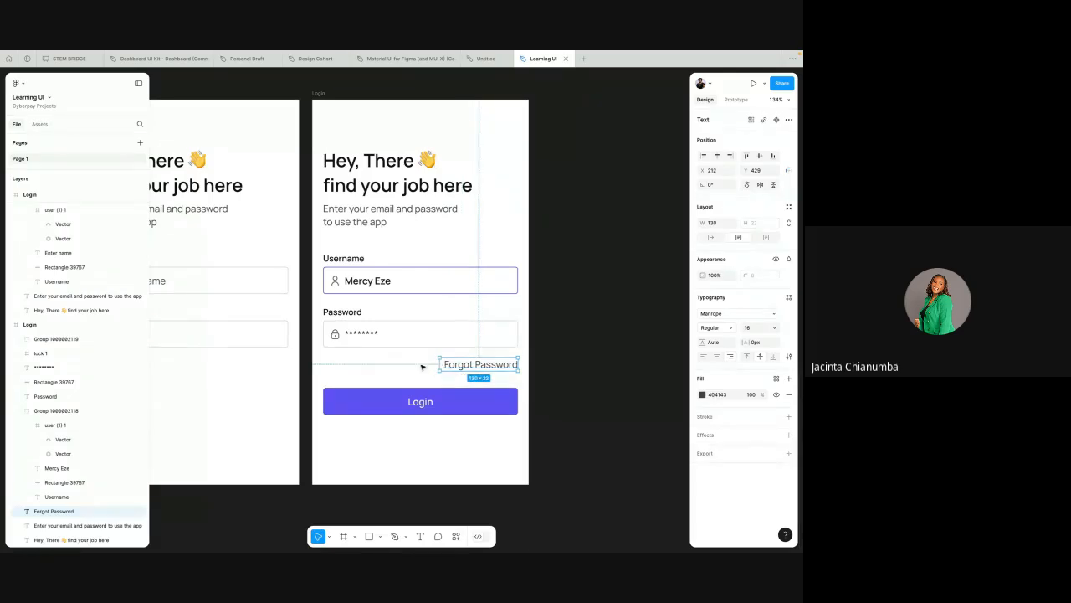
# Step: Duplicate the "Forgot Password" text and place the copy on the same row near the Login button's left edge
pyautogui.click(414, 365)
pyautogui.click(460, 366)
pyautogui.hotkey('ctrl', 'd')
pyautogui.moveTo(461, 365); pyautogui.dragTo(352, 366)
# Step: Replace the duplicated "Forgot Password" text with "Remember Me" and left-align it
pyautogui.doubleClick(352, 365)
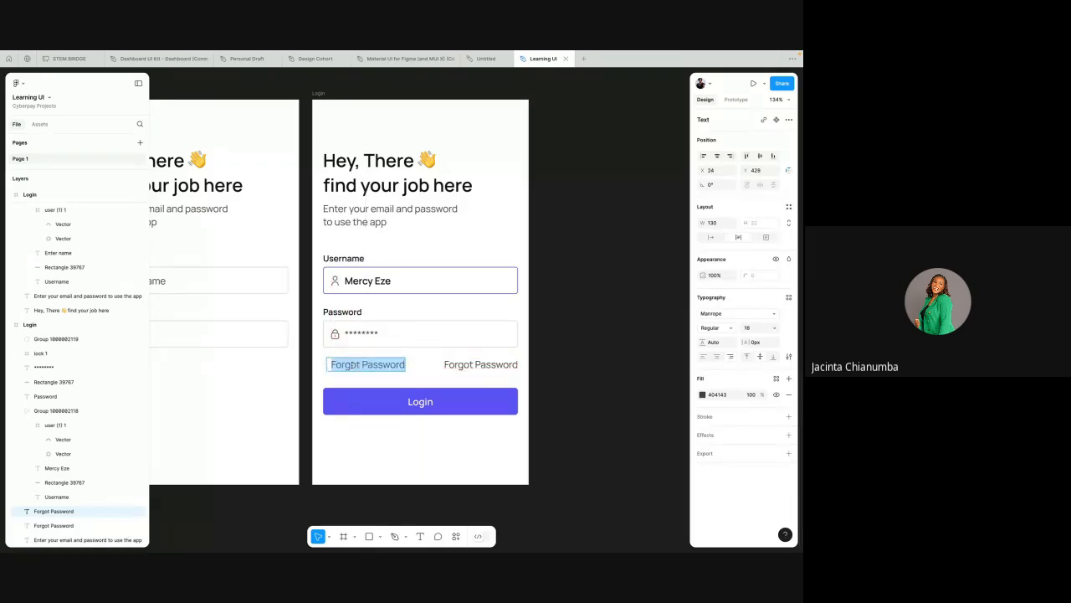
pyautogui.write('Remem')
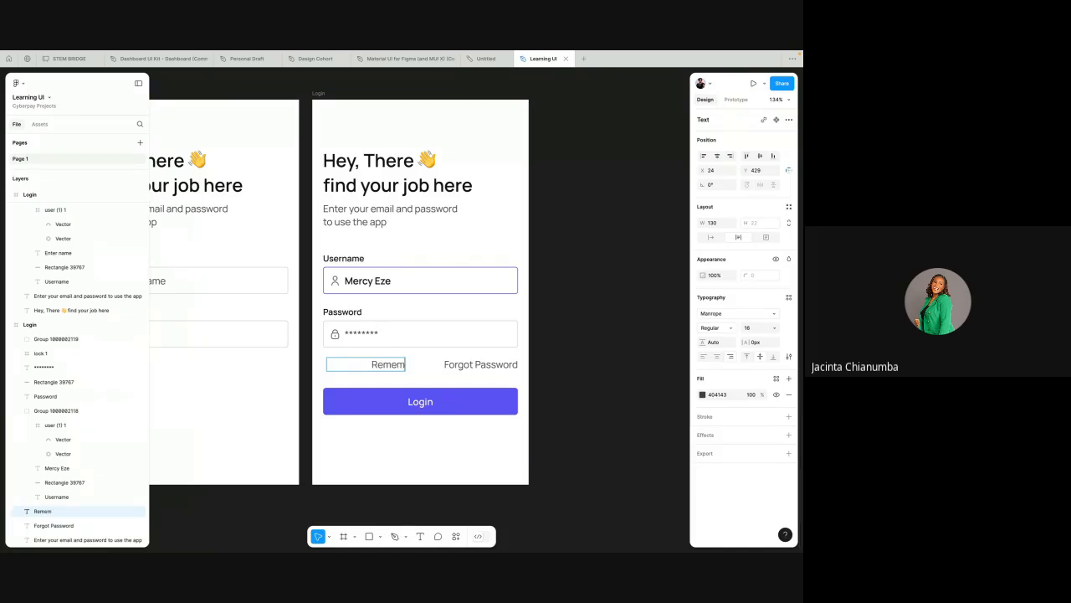
pyautogui.write('ber Me')
pyautogui.press('Escape')
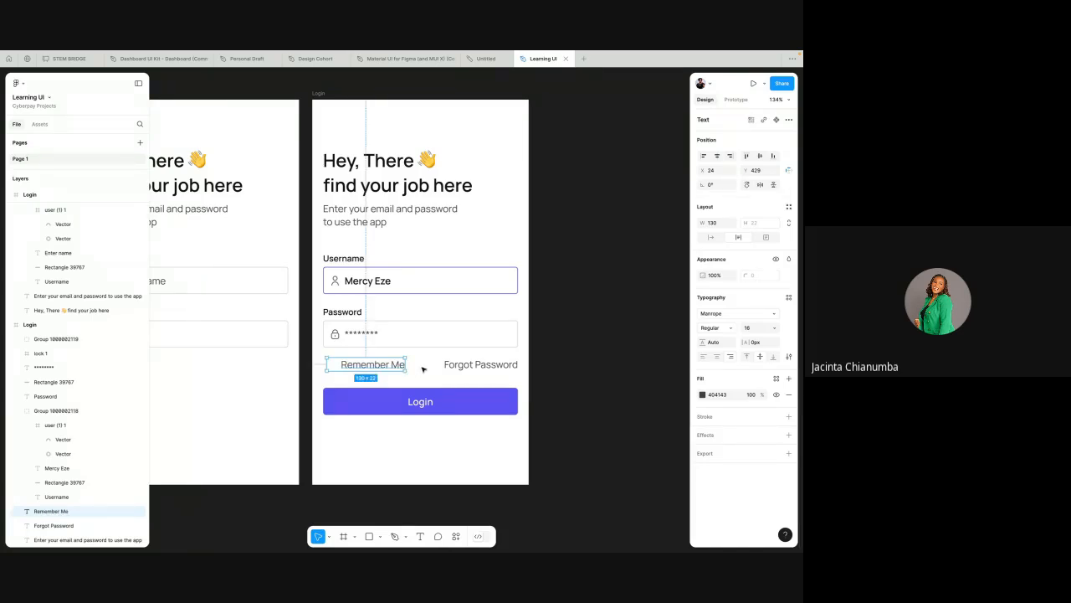
pyautogui.click(703, 357)
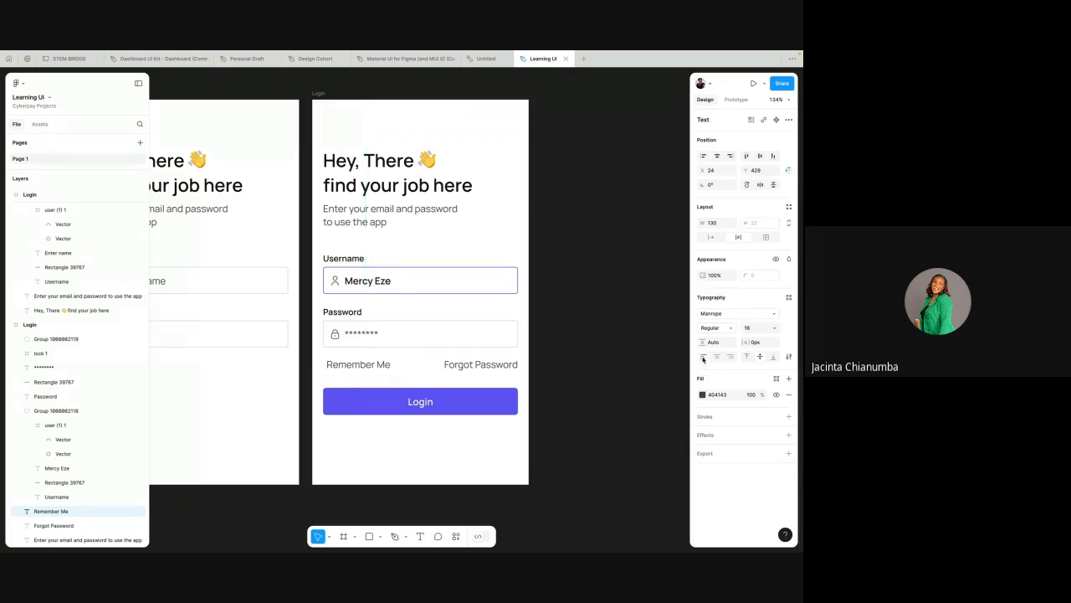
# Step: Shift the "Remember Me" text slightly right to X 34, keeping it on the "Forgot Password" row
pyautogui.moveTo(355, 367); pyautogui.dragTo(365, 367)
pyautogui.scroll(2, 366, 366)
pyautogui.scroll(2, 362, 367)
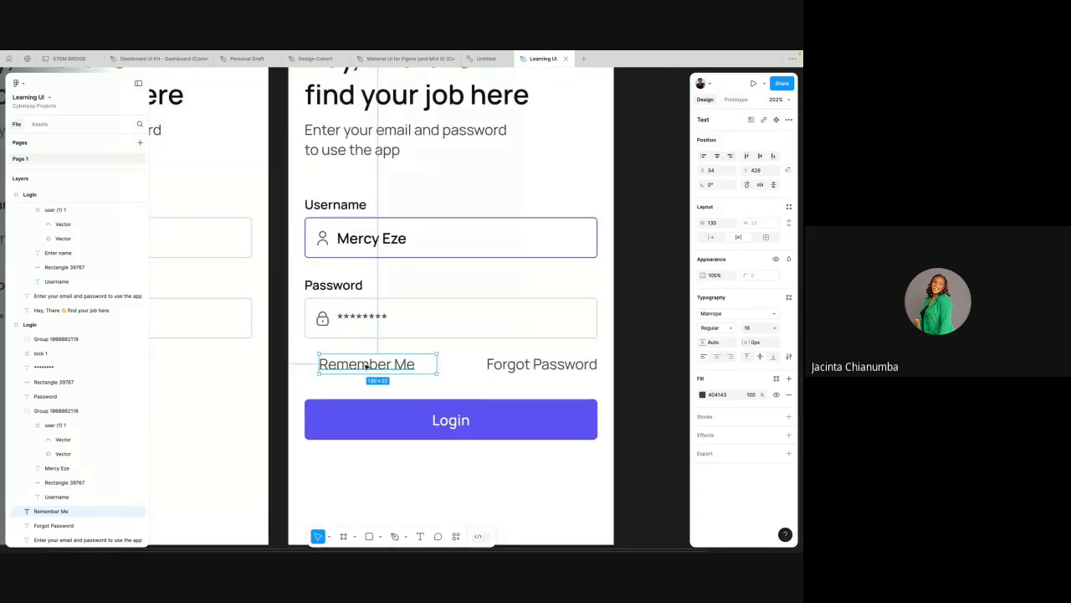
pyautogui.scroll(-3, 366, 366)
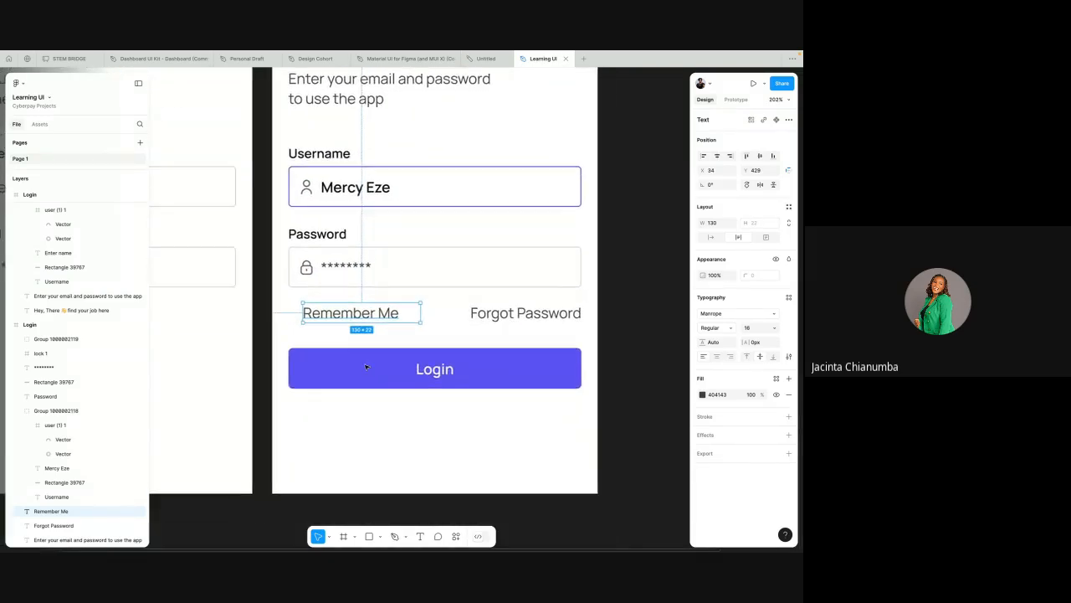
pyautogui.click(413, 348)
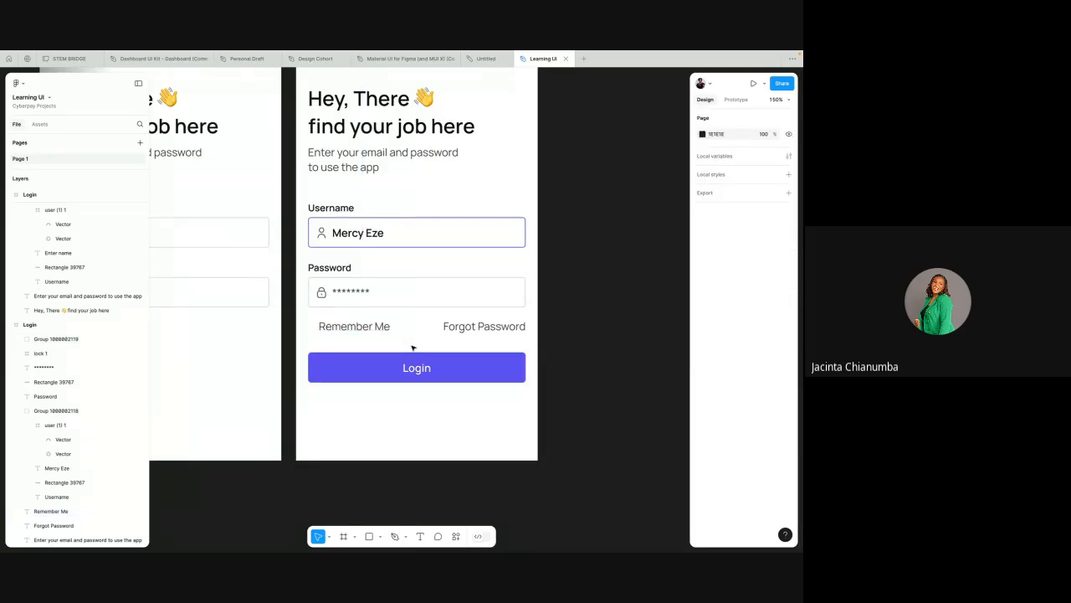
# Step: Duplicate the "Remember Me" text and place the copy horizontally centred near the filled-in Login frame's bottom edge, at about Y 602
pyautogui.click(369, 327)
pyautogui.scroll(-3, 371, 329)
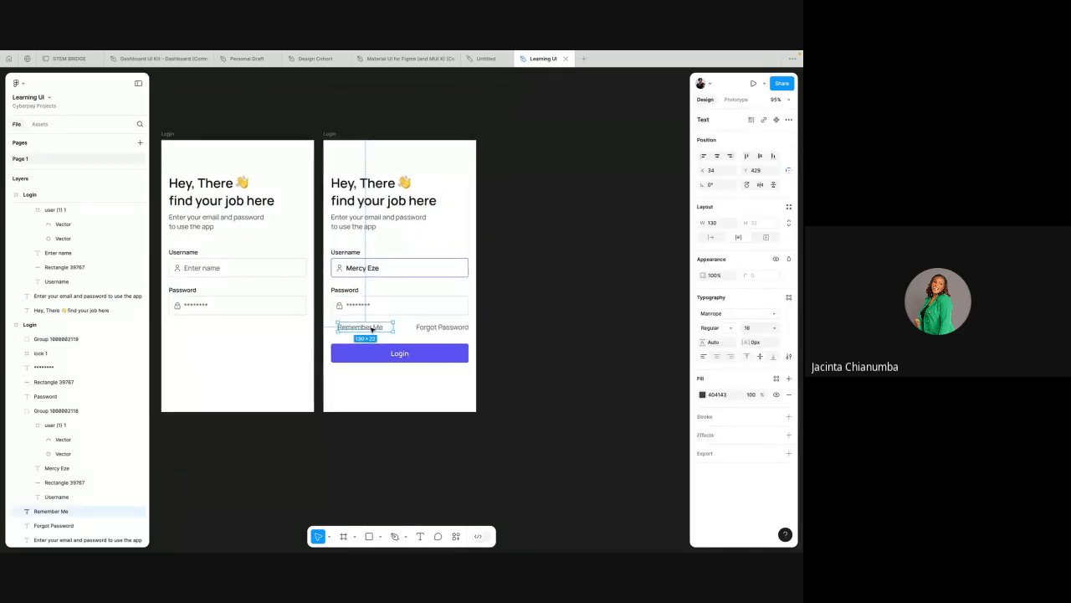
pyautogui.hotkey('ctrl', 'd')
pyautogui.moveTo(374, 332); pyautogui.dragTo(409, 404)
pyautogui.scroll(3, 409, 405)
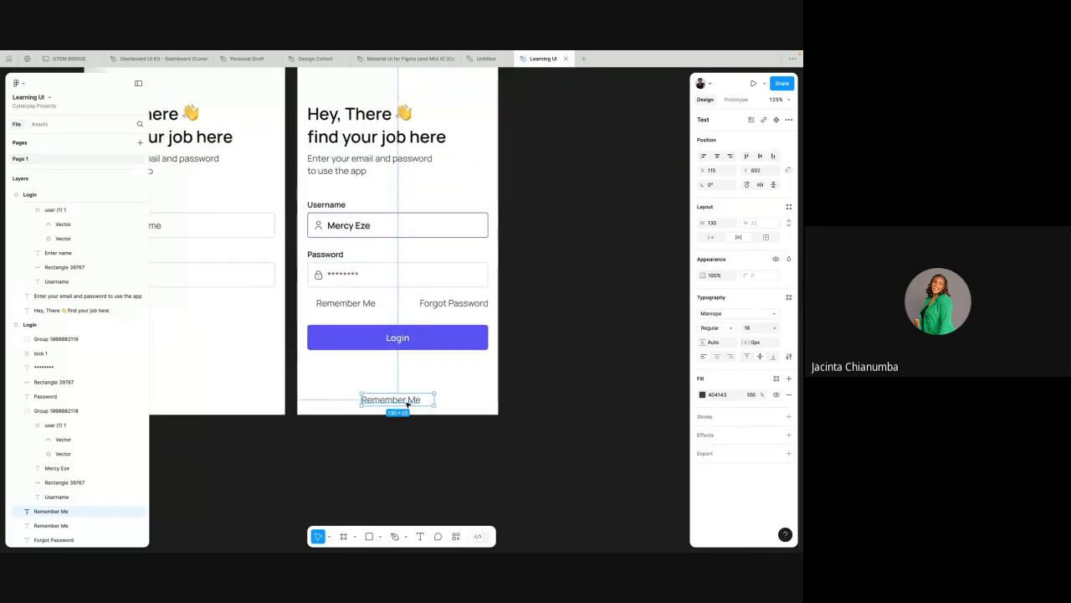
pyautogui.scroll(-1, 409, 405)
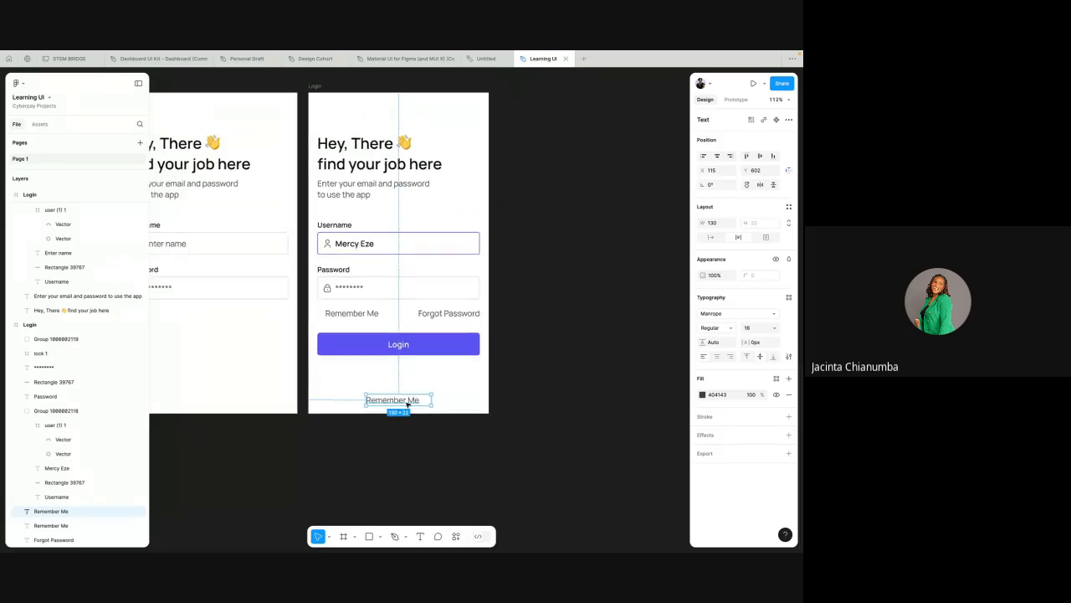
pyautogui.scroll(1, 407, 404)
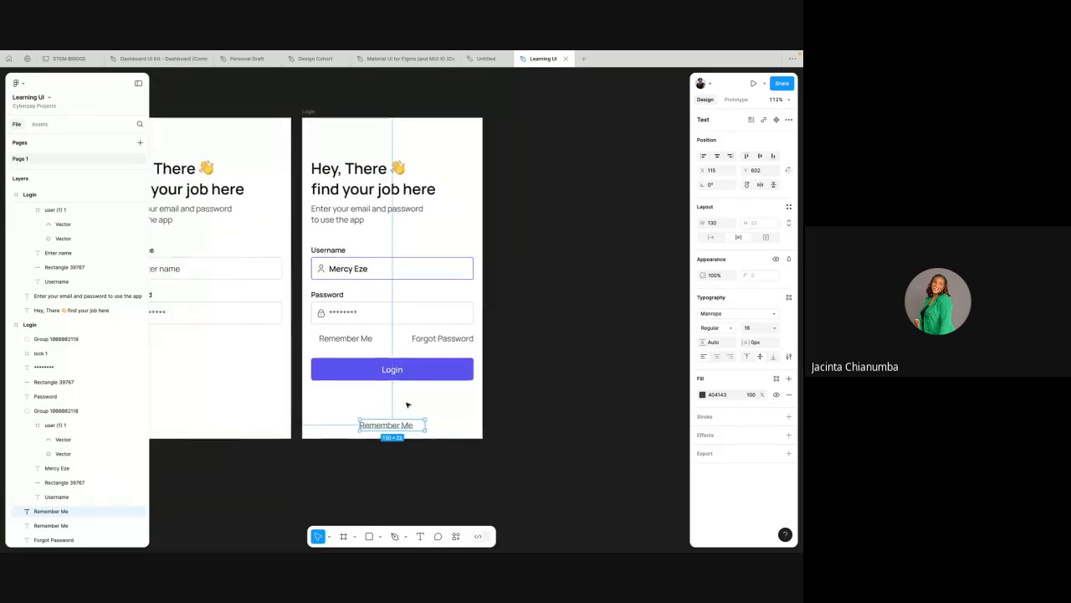
# Step: Extend the filled-in Login frame downward to a height of 692
pyautogui.click(310, 111)
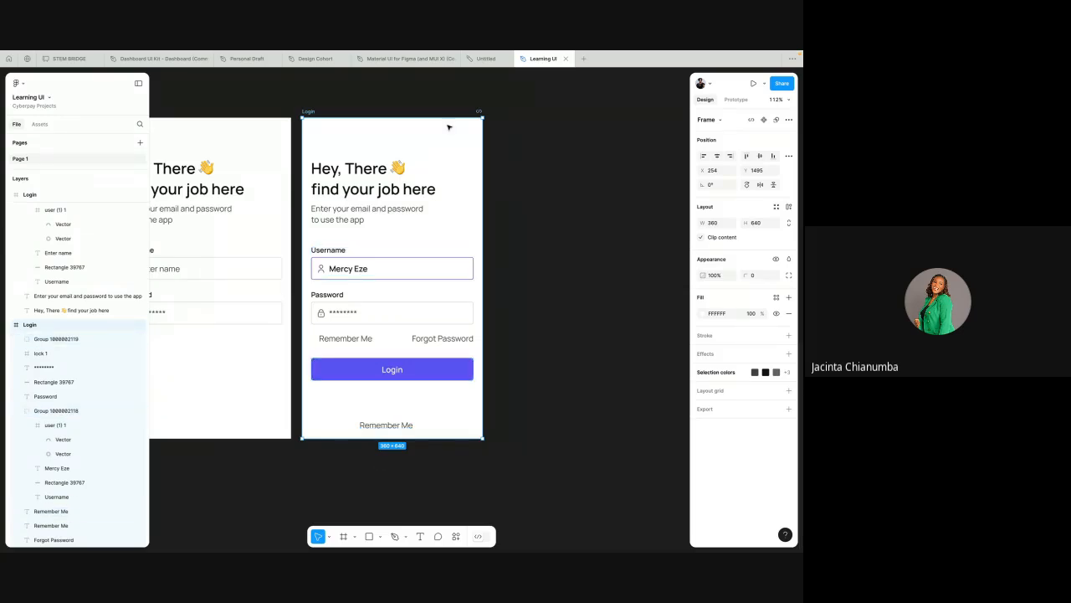
pyautogui.scroll(-2, 414, 376)
pyautogui.scroll(-3, 414, 377)
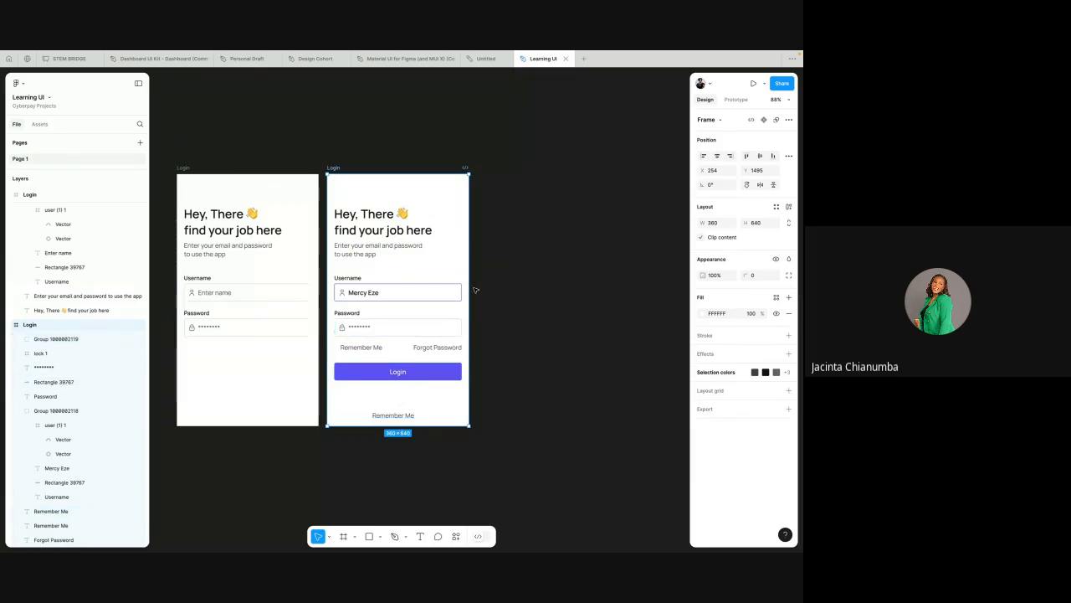
pyautogui.keyDown('ctrl'); pyautogui.scroll(3, 471, 286); pyautogui.keyUp('ctrl')
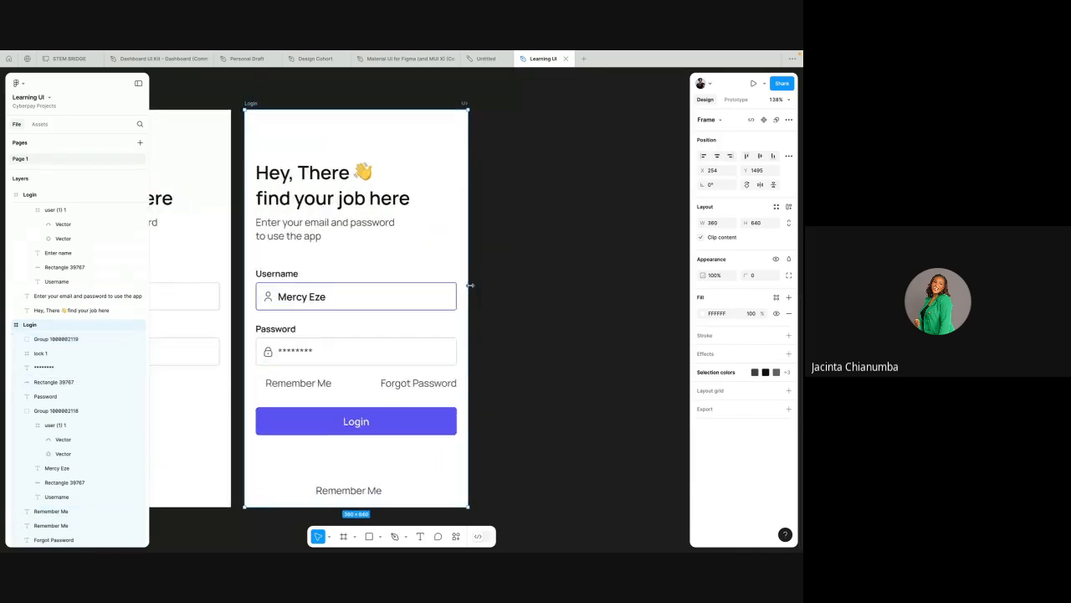
pyautogui.scroll(-3, 426, 370)
pyautogui.keyDown('ctrl'); pyautogui.scroll(-2, 426, 371); pyautogui.keyUp('ctrl')
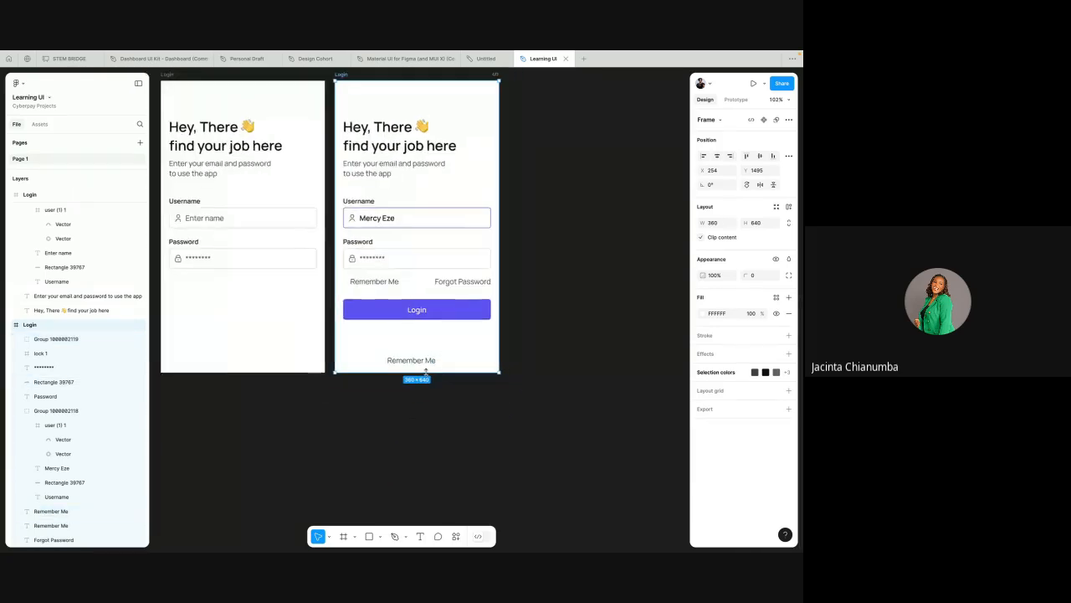
pyautogui.scroll(1, 426, 370)
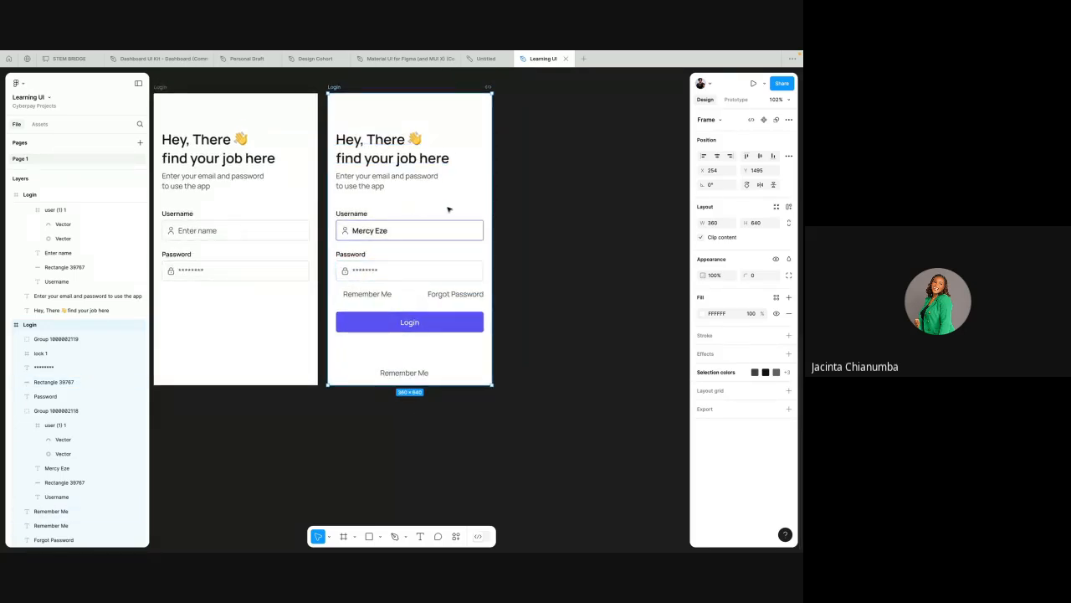
pyautogui.click(402, 221)
pyautogui.scroll(1, 404, 165)
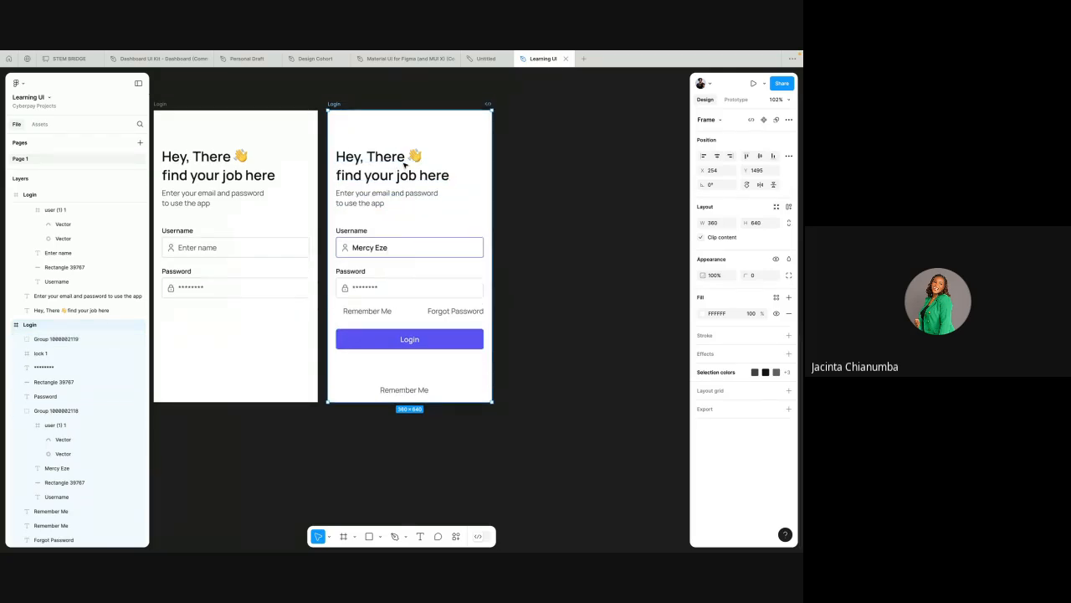
pyautogui.scroll(2, 405, 165)
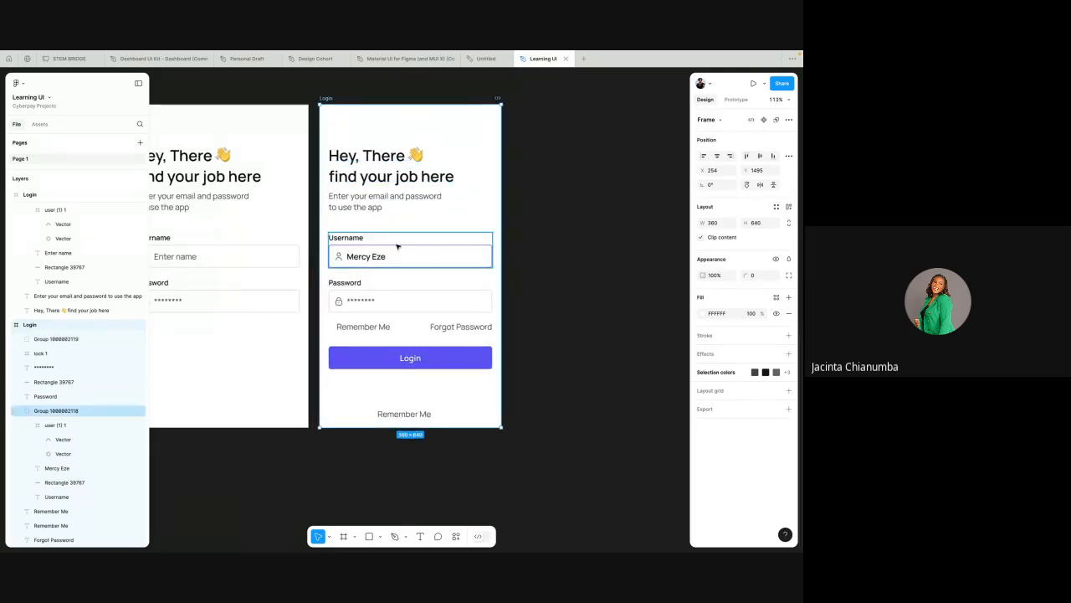
pyautogui.scroll(-2, 389, 318)
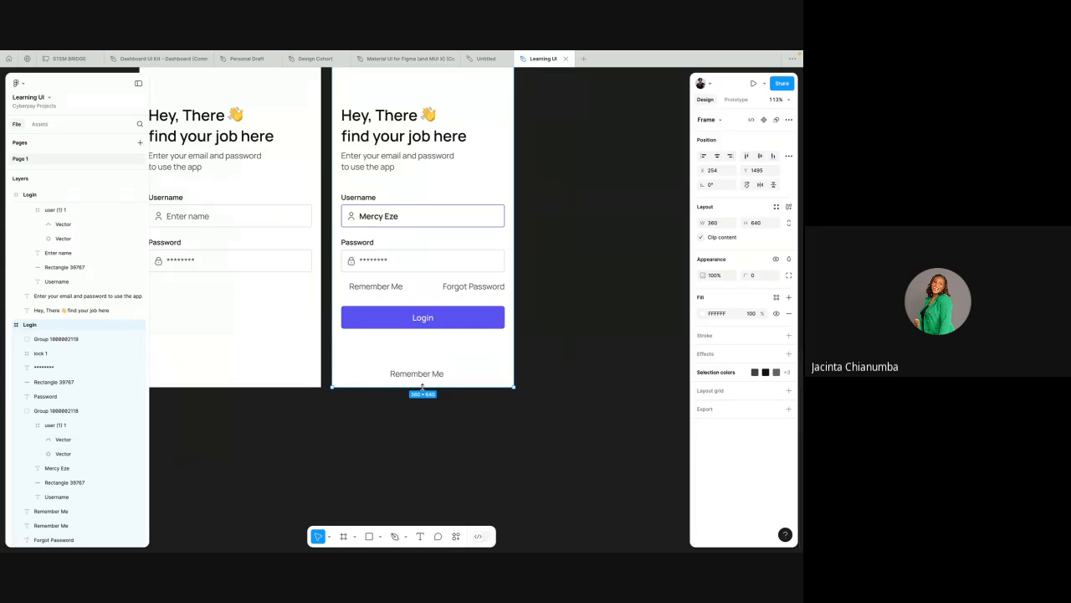
pyautogui.moveTo(421, 387); pyautogui.dragTo(422, 416)
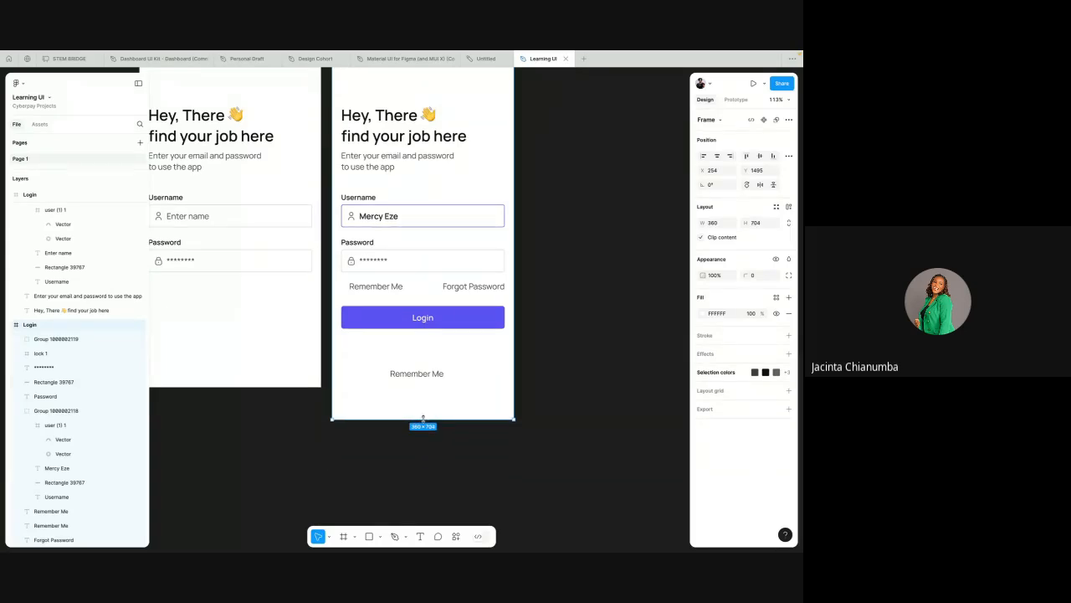
pyautogui.hotkey('ctrl', 'z')
pyautogui.hotkey('shift', '0')
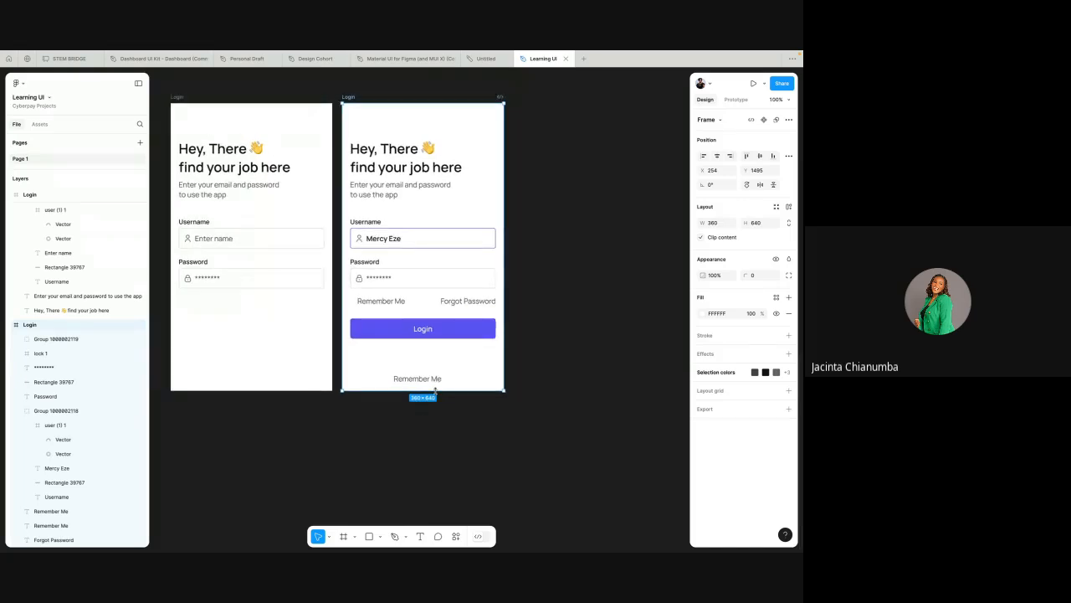
pyautogui.moveTo(435, 390); pyautogui.dragTo(433, 434)
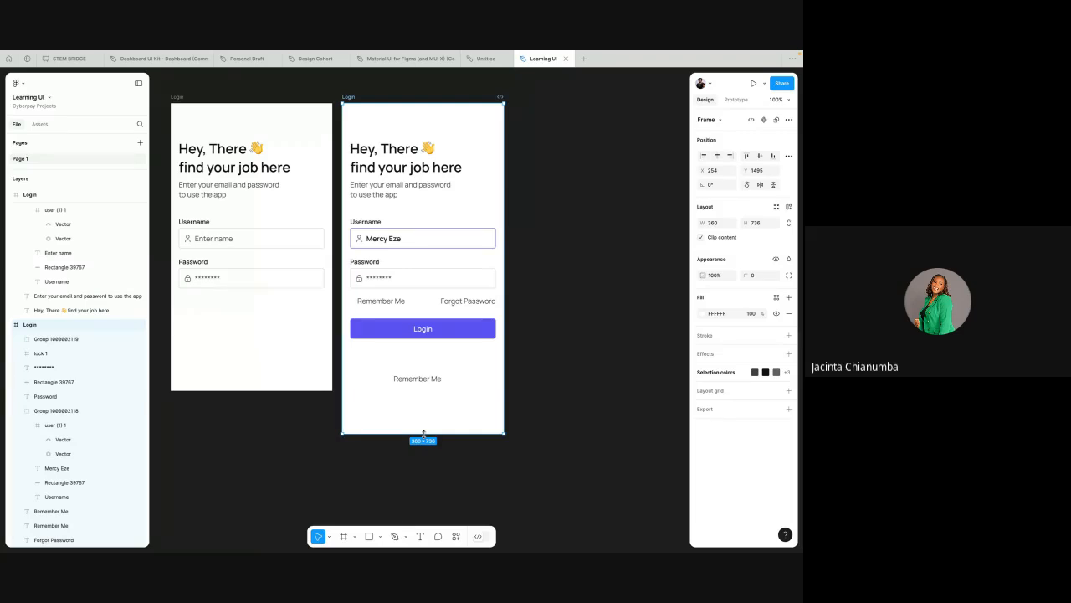
pyautogui.moveTo(423, 432); pyautogui.dragTo(424, 413)
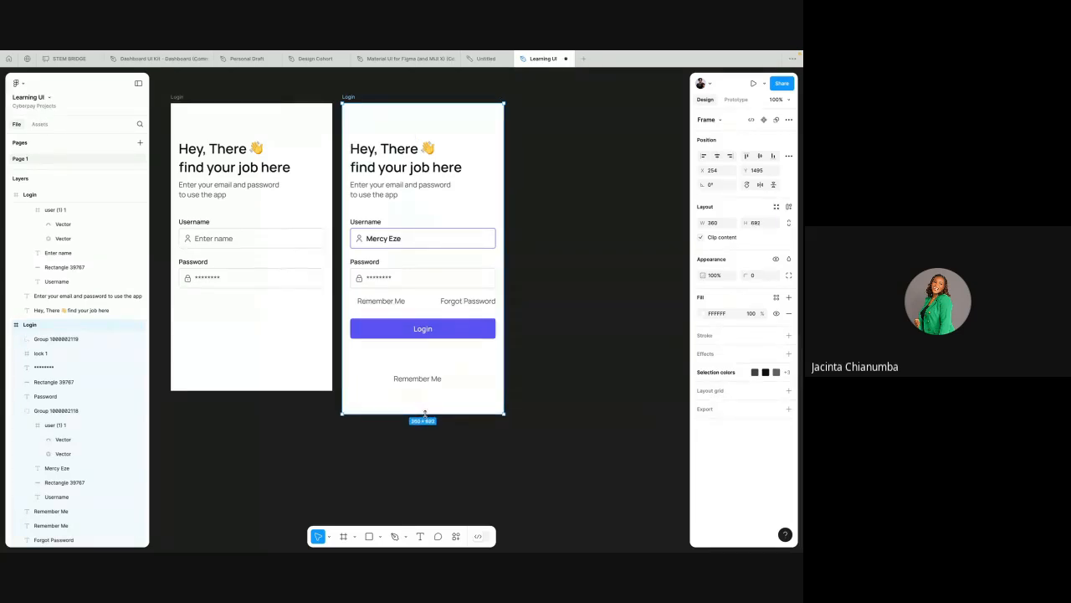
# Step: Align the lower "Remember Me" copy to the frame's bottom edge and raise it to Y 654
pyautogui.click(421, 378)
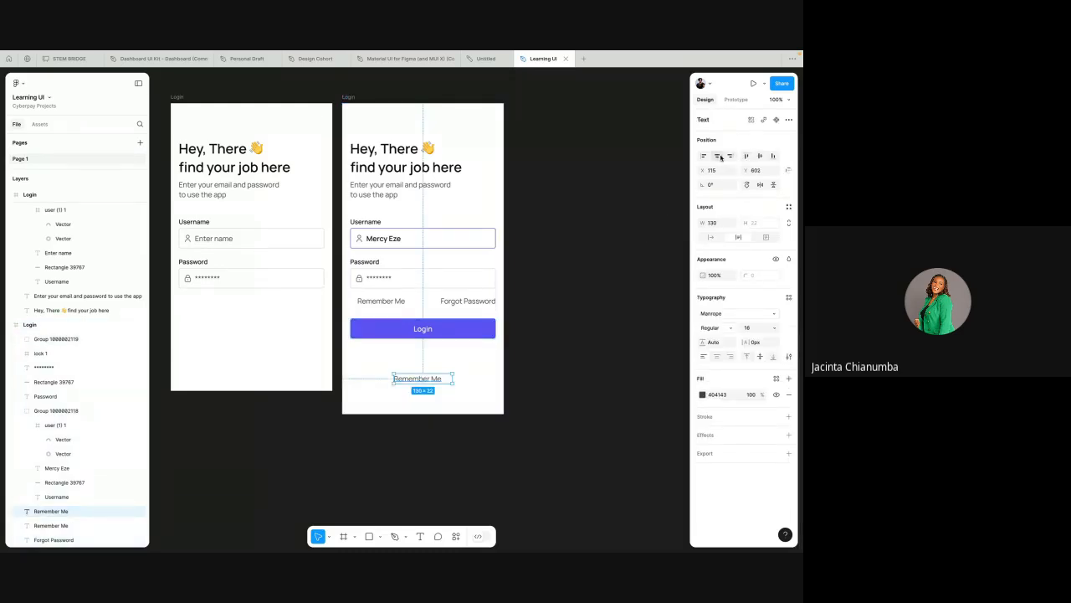
pyautogui.click(773, 156)
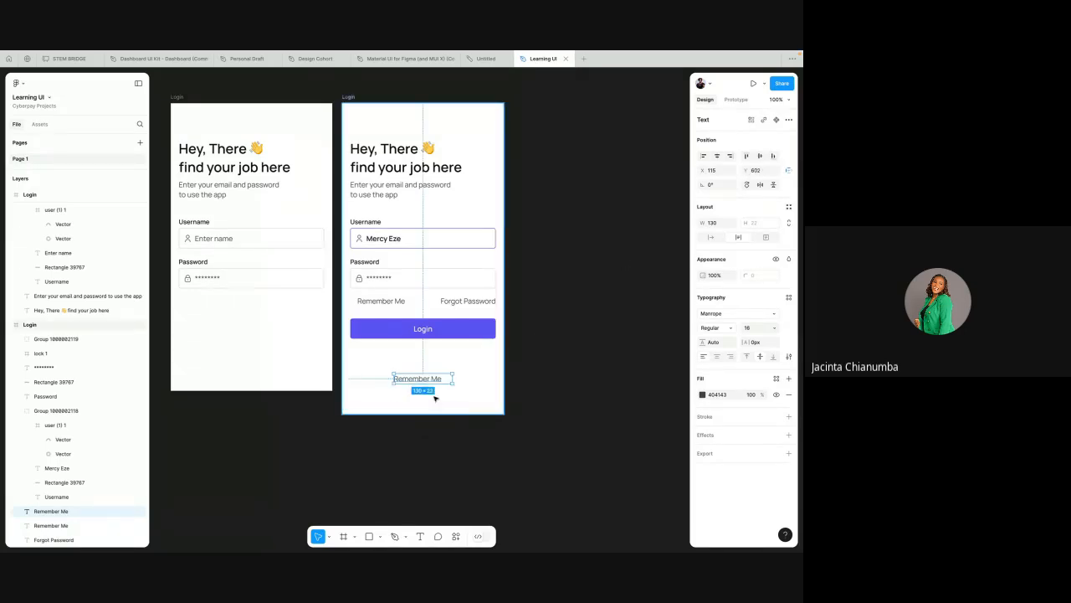
pyautogui.click(774, 157)
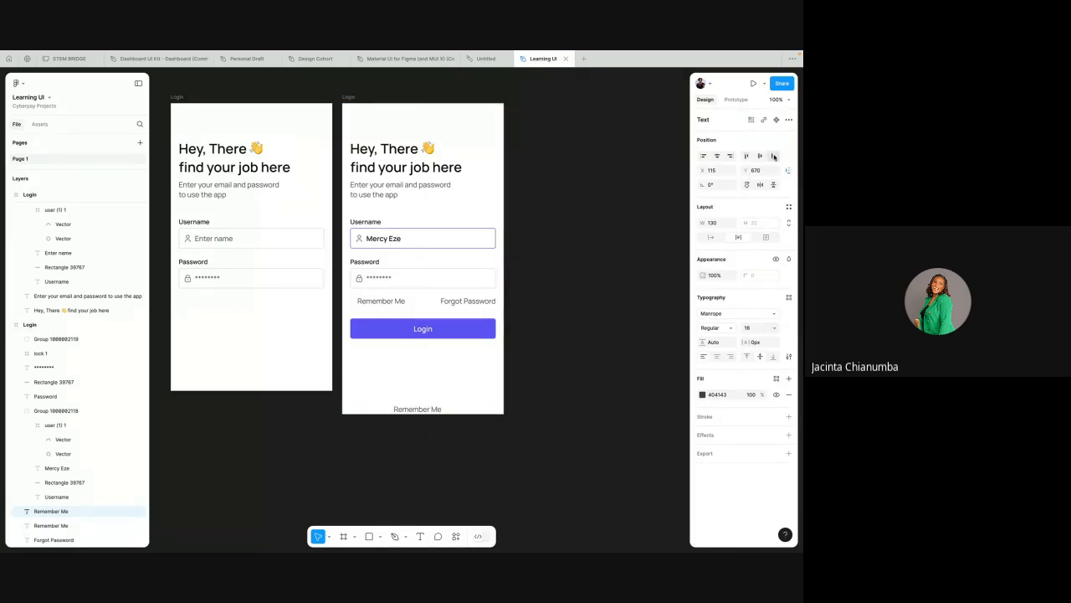
pyautogui.click(465, 393)
pyautogui.click(429, 409)
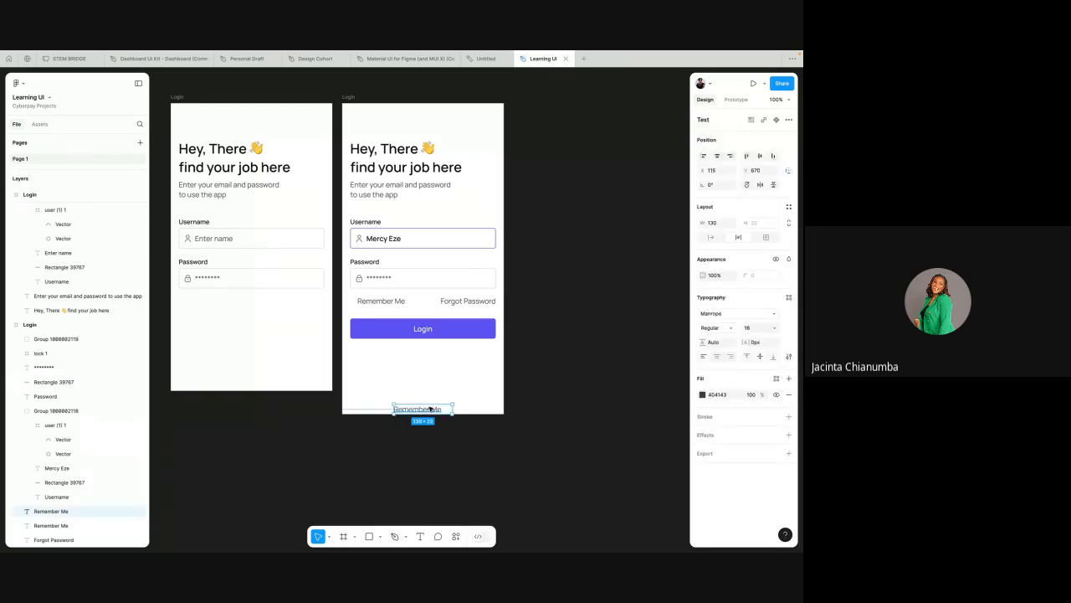
pyautogui.scroll(3, 422, 427)
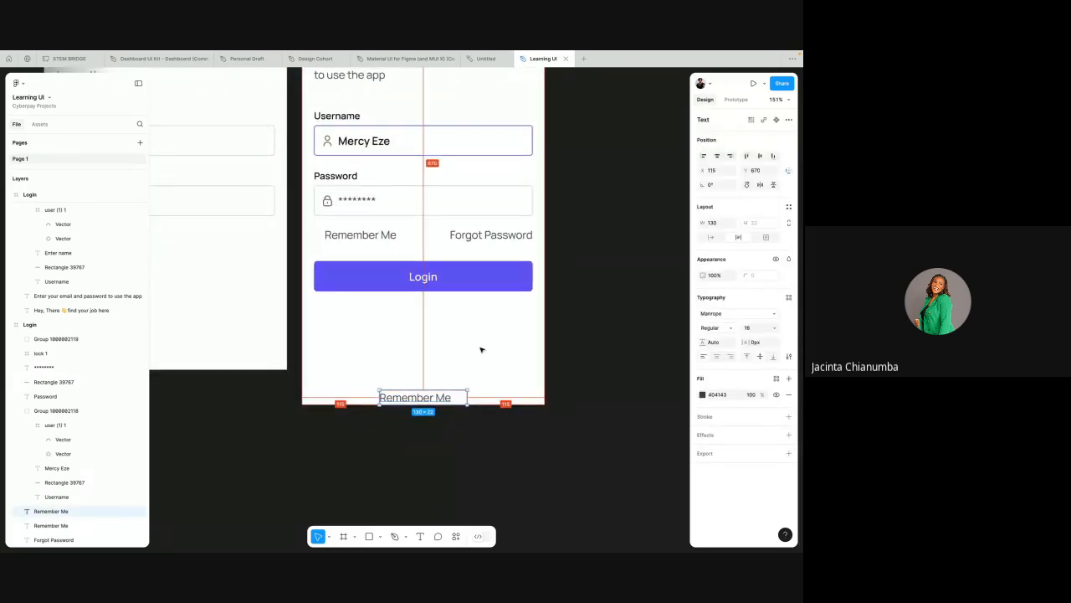
pyautogui.hotkey('shift', 'Up')
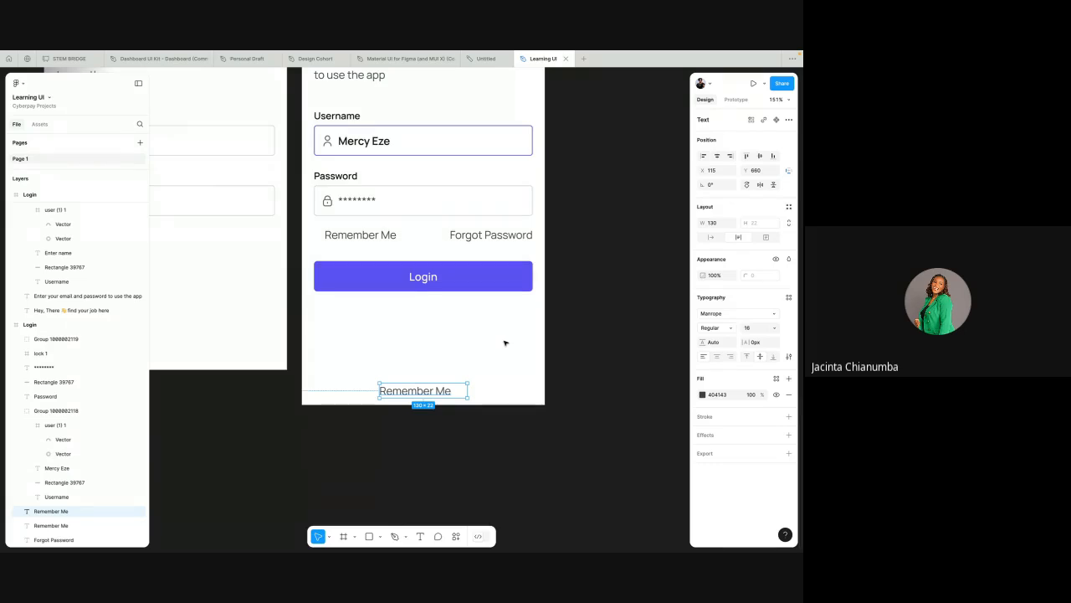
pyautogui.hotkey('shift', 'Up')
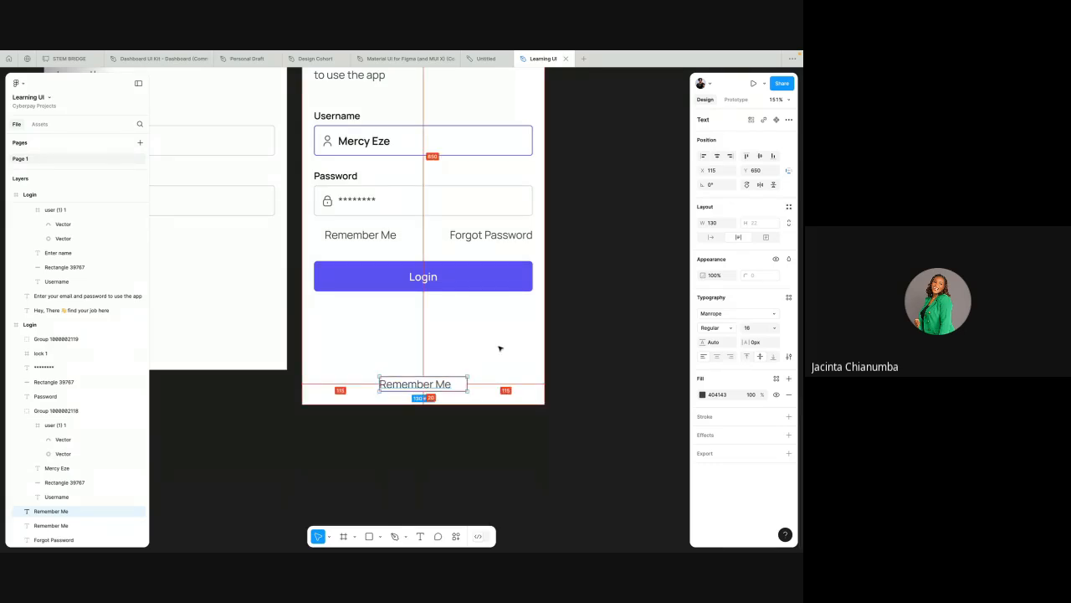
pyautogui.press('Down')
pyautogui.press('Down')
pyautogui.press('Down')
pyautogui.press('Down')
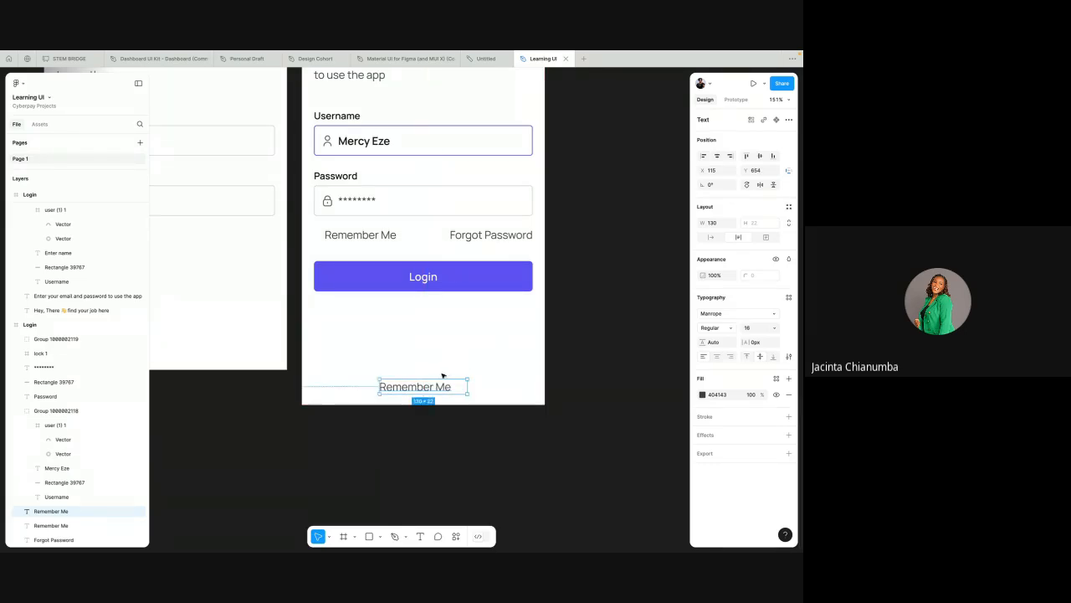
# Step: Replace the lower "Remember Me" copy's text with "Don't have an account? Register Now"
pyautogui.doubleClick(435, 386)
pyautogui.write('D')
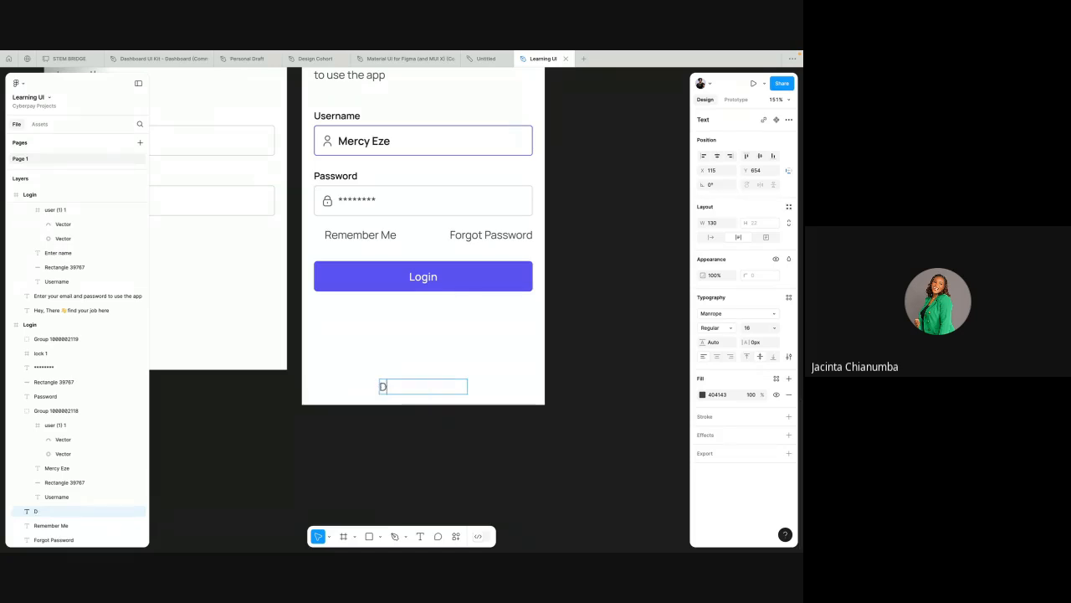
pyautogui.write("on't have and")
pyautogui.press('BackSpace')
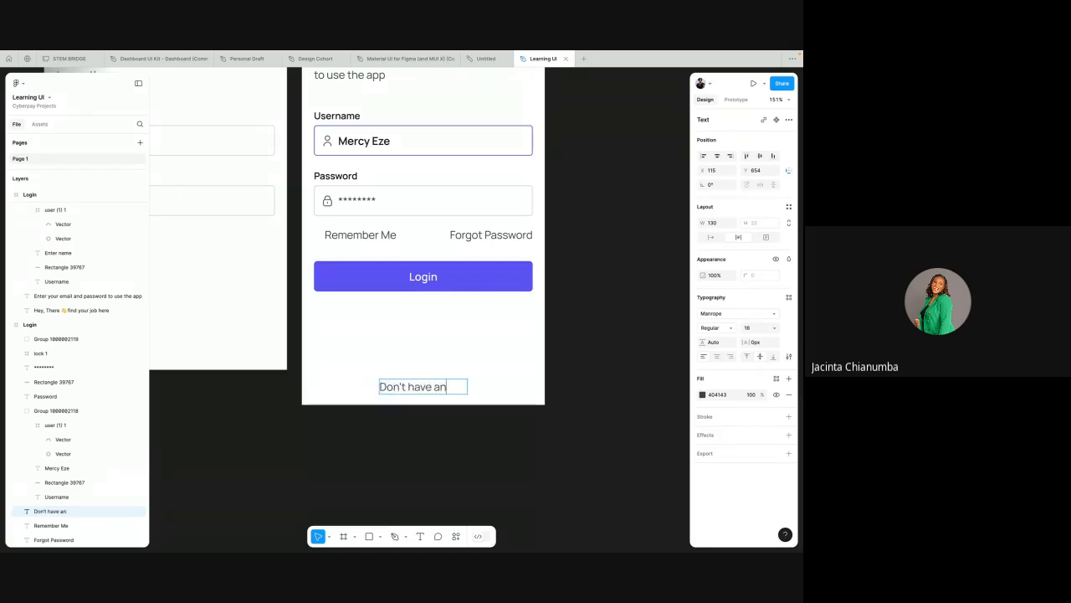
pyautogui.write('account')
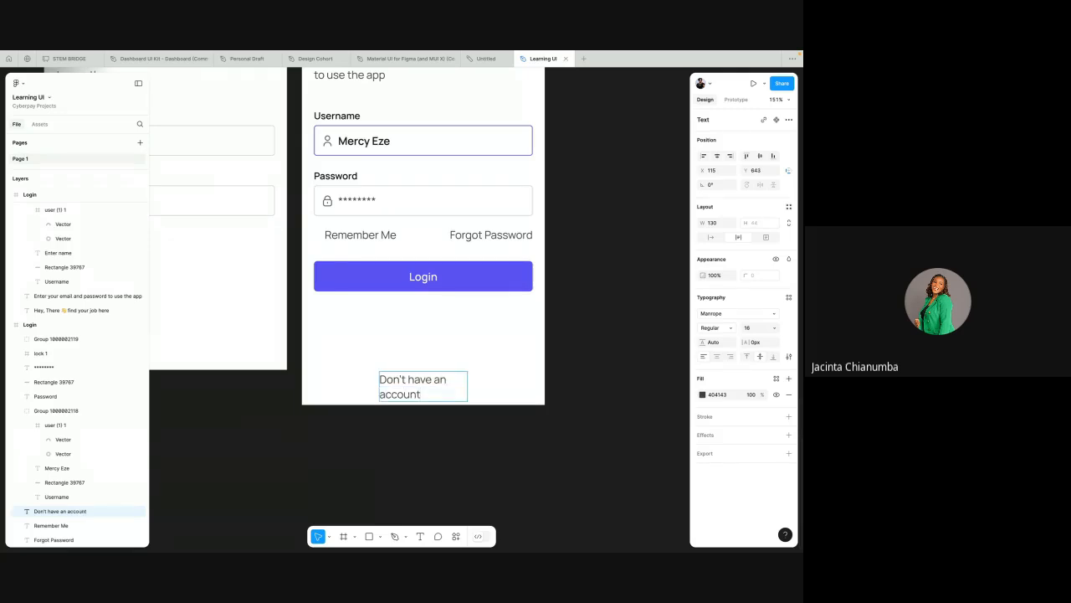
pyautogui.write('? Register')
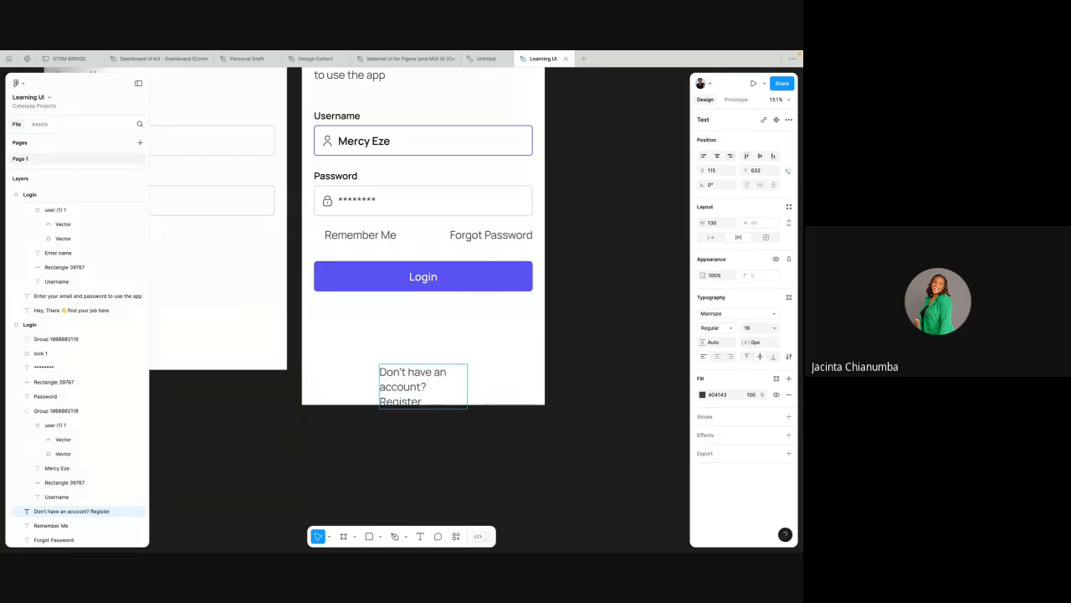
pyautogui.write(' Now')
pyautogui.press('Escape')
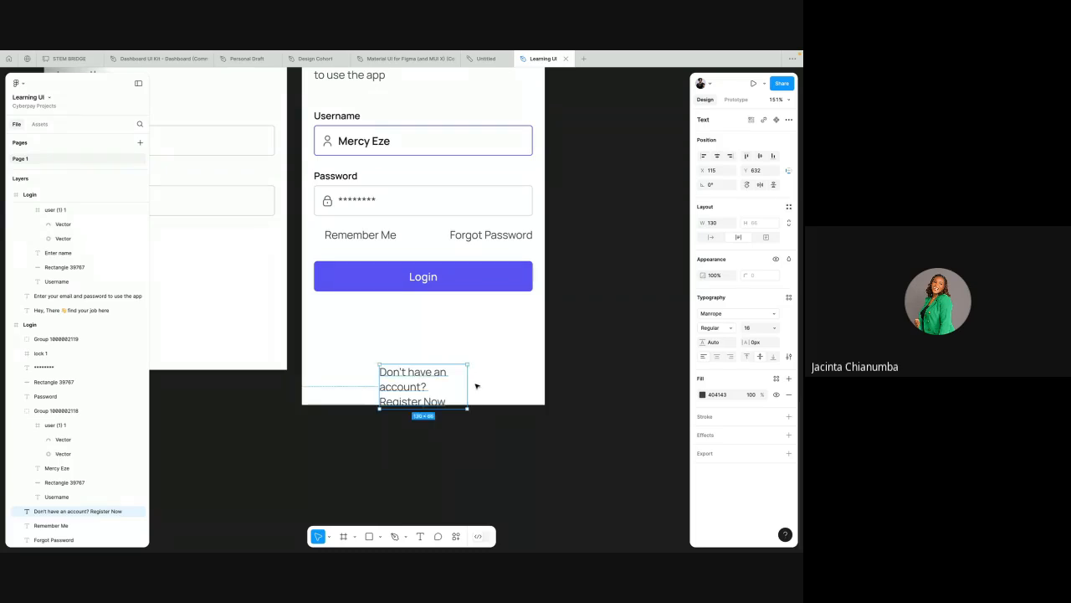
# Step: Widen the "Don't have an account? Register Now" text box to 277 and centre it horizontally in the frame
pyautogui.moveTo(468, 385); pyautogui.dragTo(566, 375)
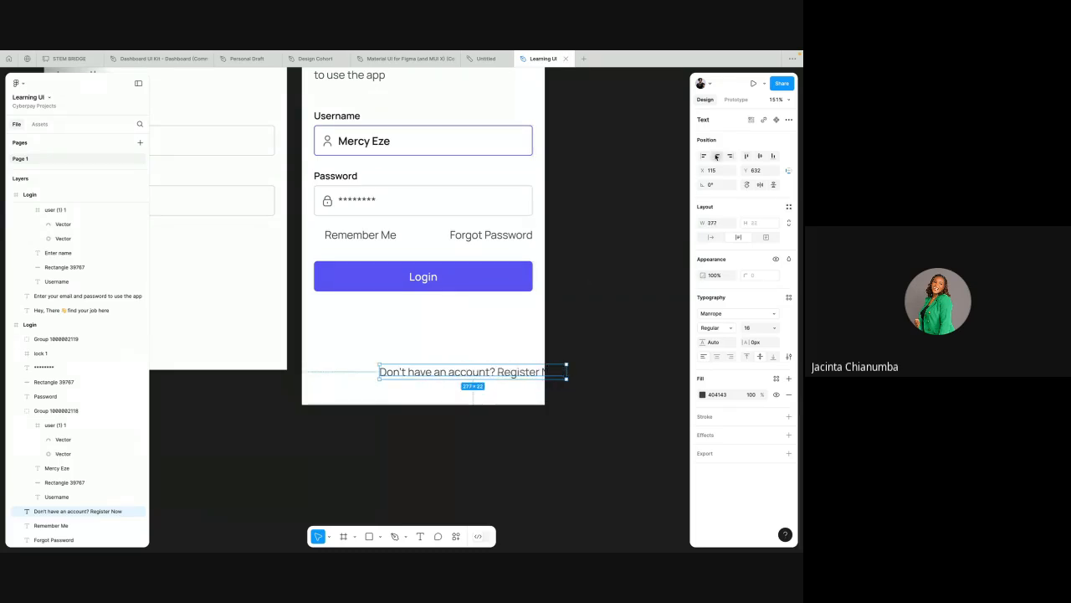
pyautogui.scroll(-2, 533, 312)
pyautogui.scroll(1, 533, 312)
pyautogui.hscroll(1, 533, 312)
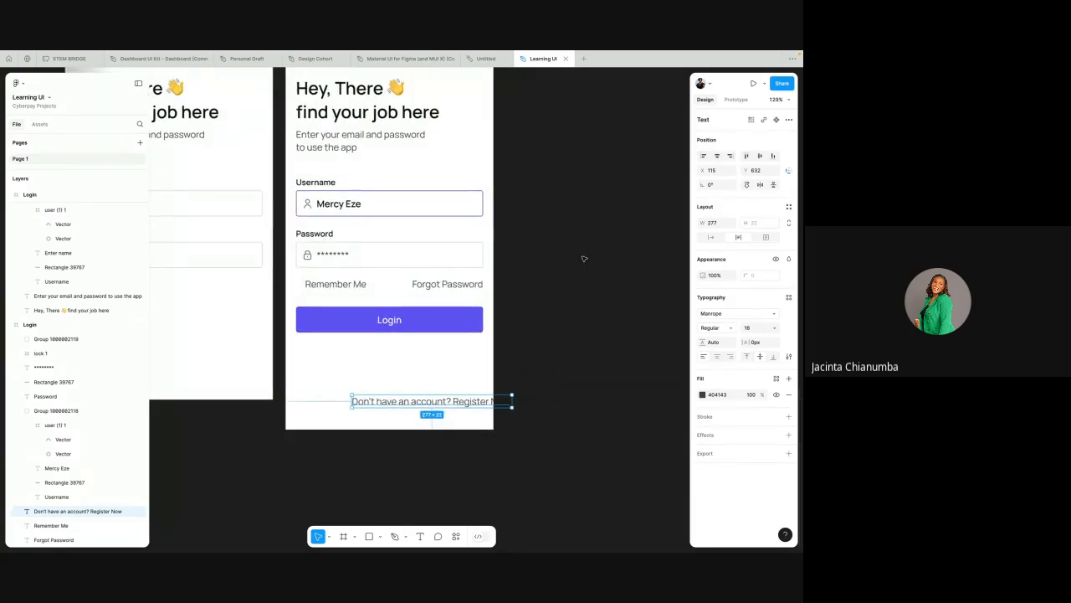
pyautogui.click(716, 156)
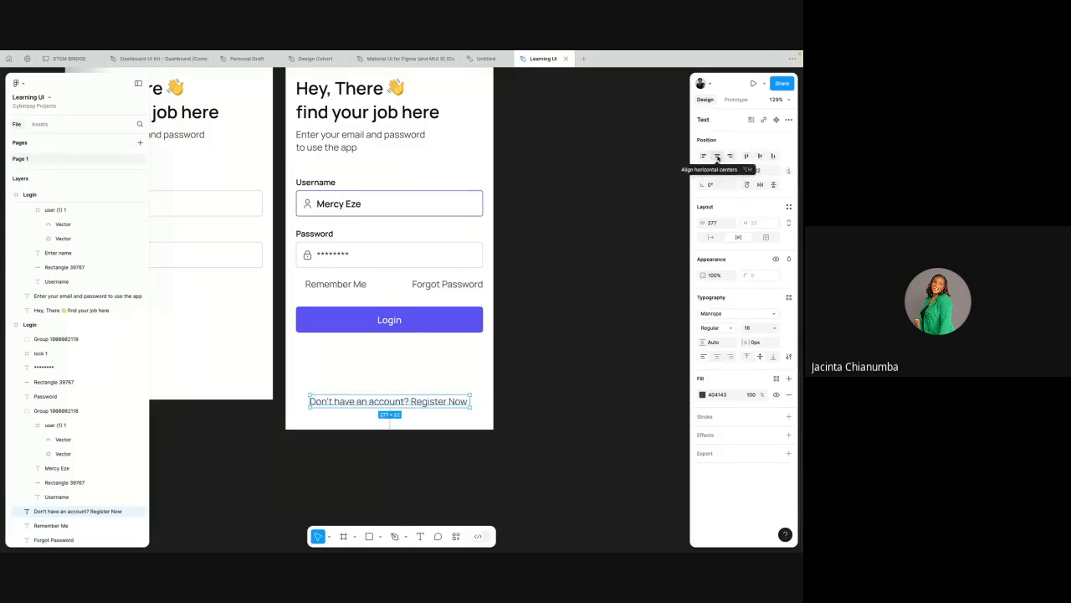
pyautogui.scroll(-2, 468, 323)
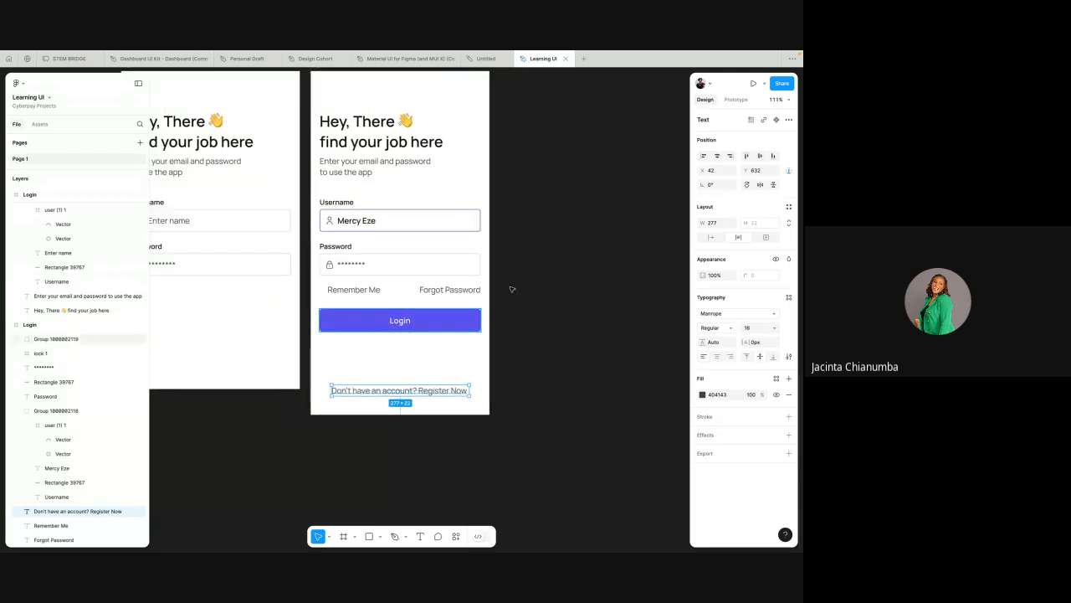
# Step: Align the "Don't have an account? Register Now" text to the frame's bottom edge and raise it to Y 654
pyautogui.click(774, 157)
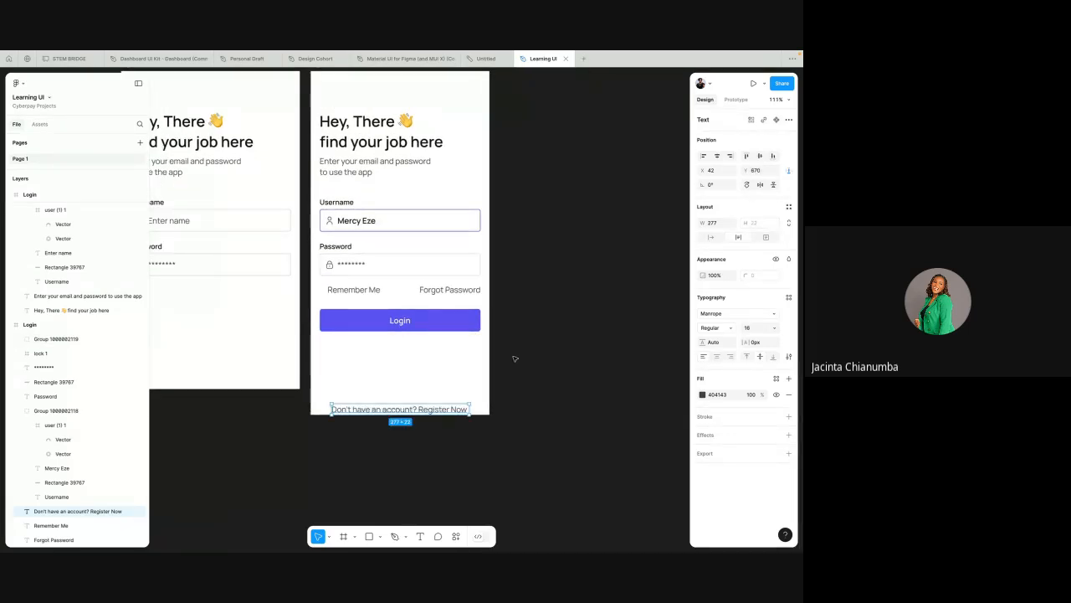
pyautogui.click(425, 391)
pyautogui.click(418, 409)
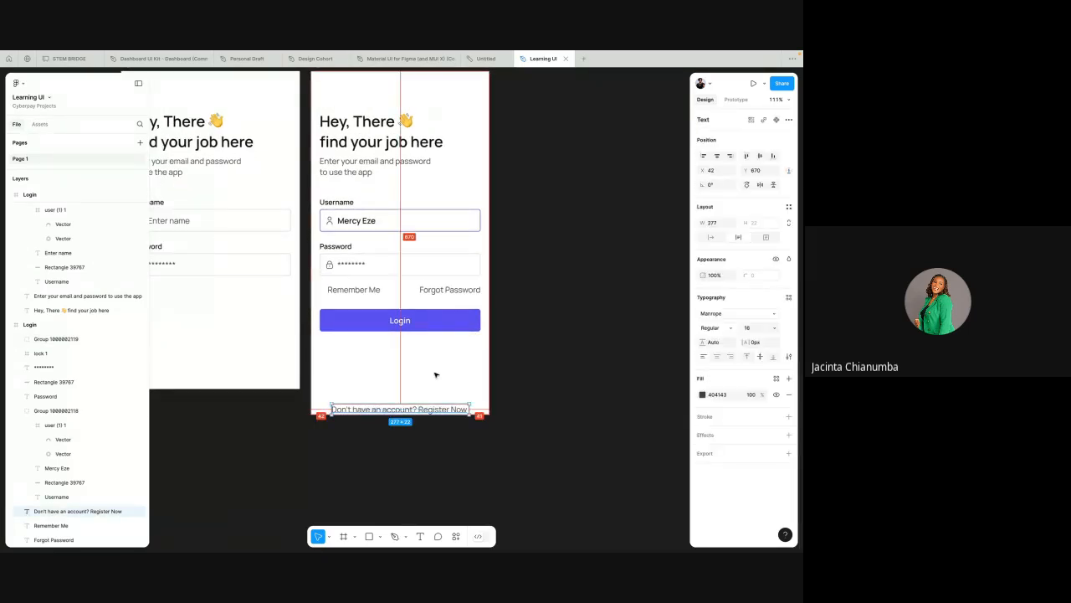
pyautogui.hotkey('alt', 'Up')
pyautogui.hotkey('alt', 'Up')
pyautogui.hotkey('alt', 'Up')
pyautogui.hotkey('alt', 'Up')
pyautogui.hotkey('alt', 'Up')
pyautogui.hotkey('alt', 'Up')
pyautogui.hotkey('alt', 'Up')
pyautogui.hotkey('alt', 'Up')
pyautogui.hotkey('alt', 'Up')
pyautogui.hotkey('alt', 'Up')
pyautogui.hotkey('alt', 'Up')
pyautogui.hotkey('alt', 'Up')
pyautogui.hotkey('alt', 'Up')
pyautogui.hotkey('alt', 'Up')
pyautogui.hotkey('alt', 'Up')
pyautogui.hotkey('alt', 'Up')
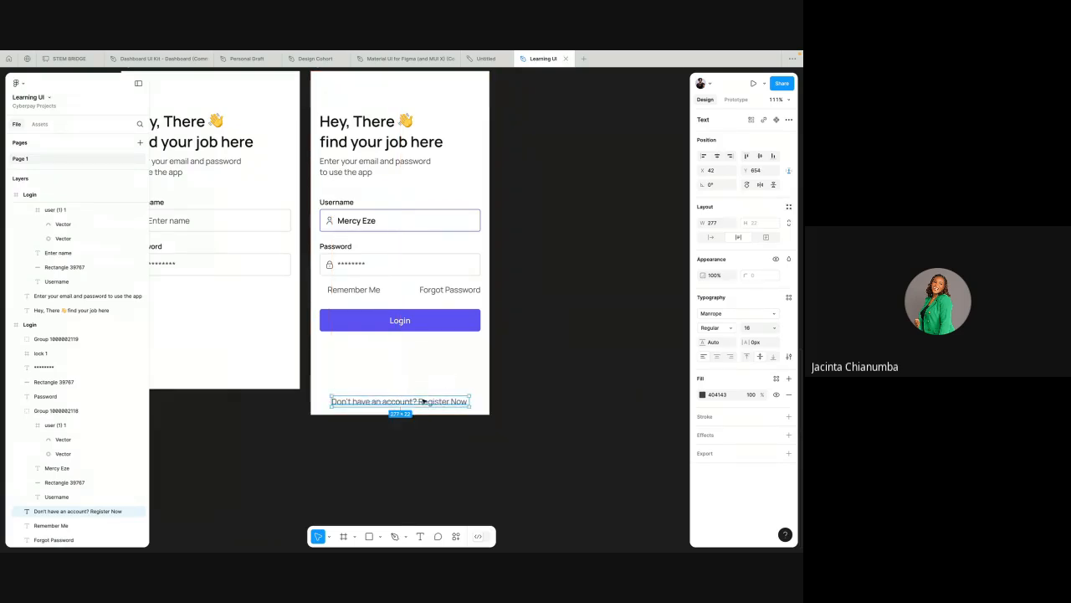
# Step: Make only the words "Register Now" in the registration prompt Bold and set their fill to 121212
pyautogui.doubleClick(424, 403)
pyautogui.scroll(5, 424, 403)
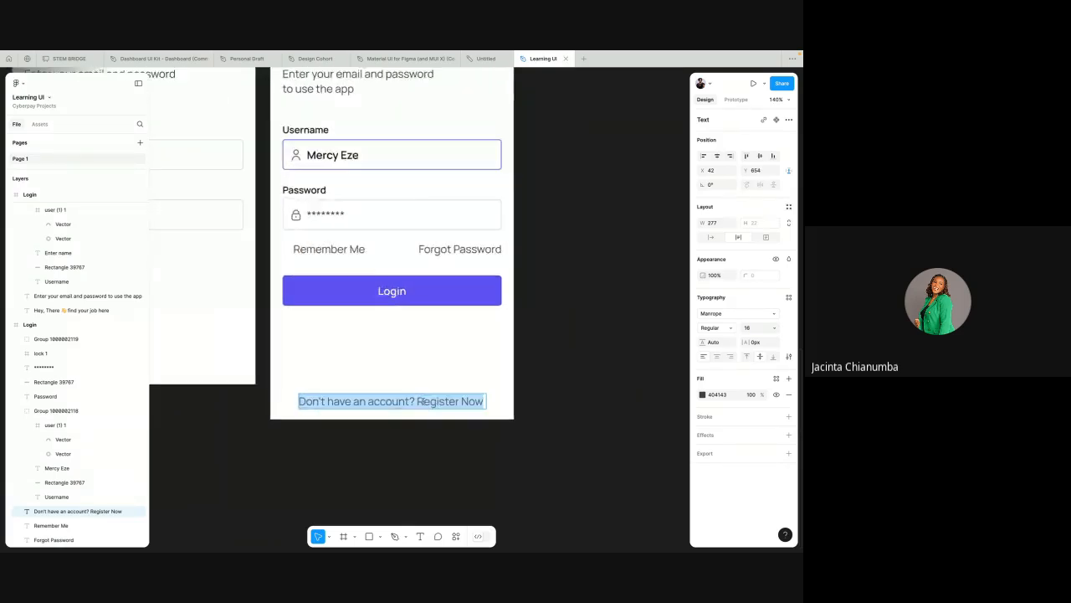
pyautogui.moveTo(416, 401); pyautogui.dragTo(503, 400)
pyautogui.press('Escape')
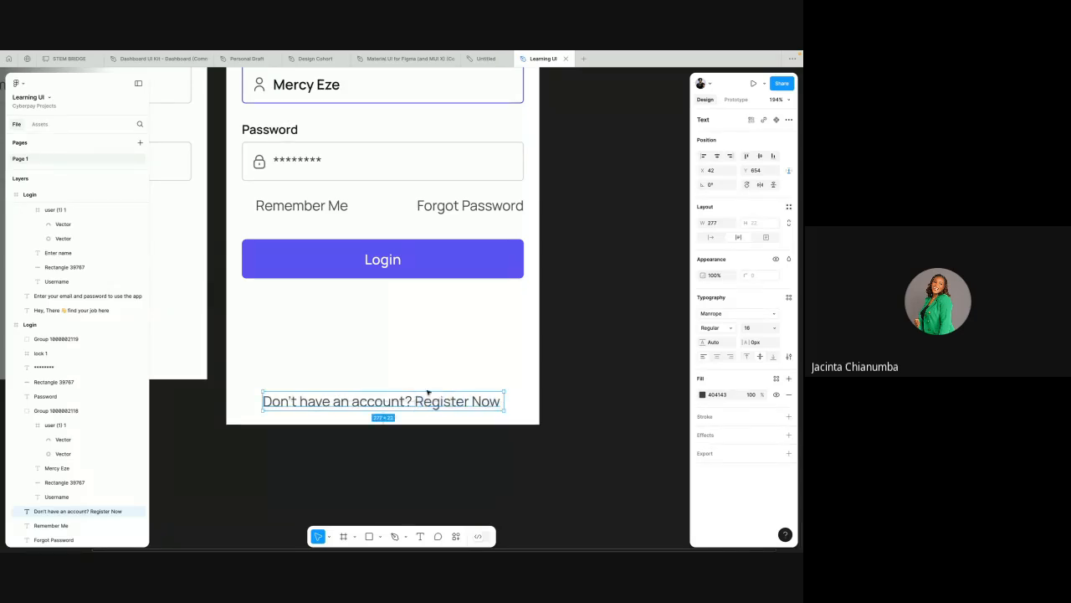
pyautogui.doubleClick(416, 404)
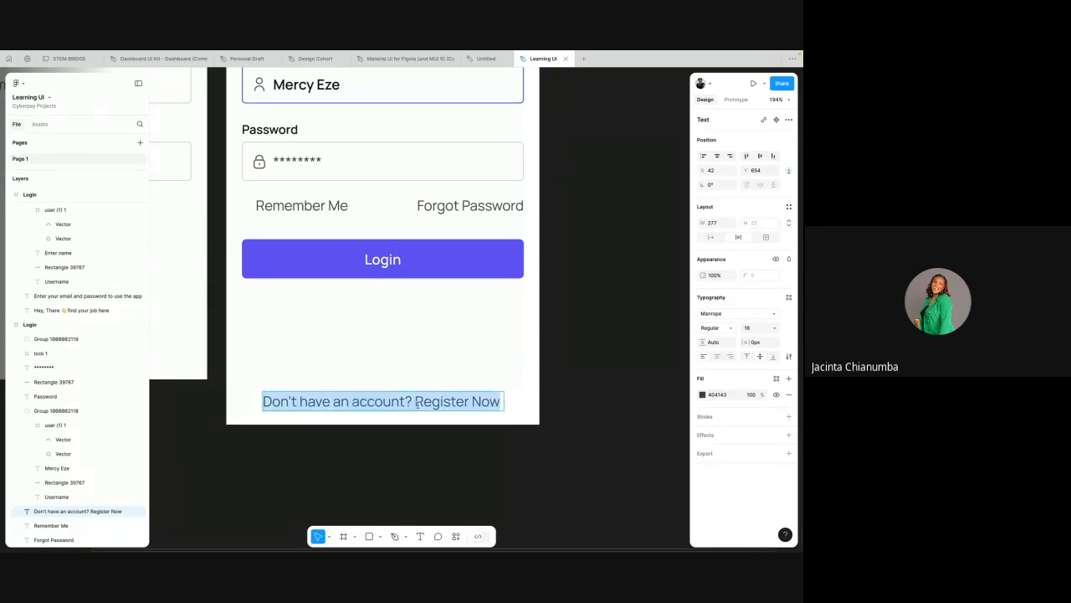
pyautogui.doubleClick(416, 404)
pyautogui.moveTo(416, 402); pyautogui.dragTo(502, 401)
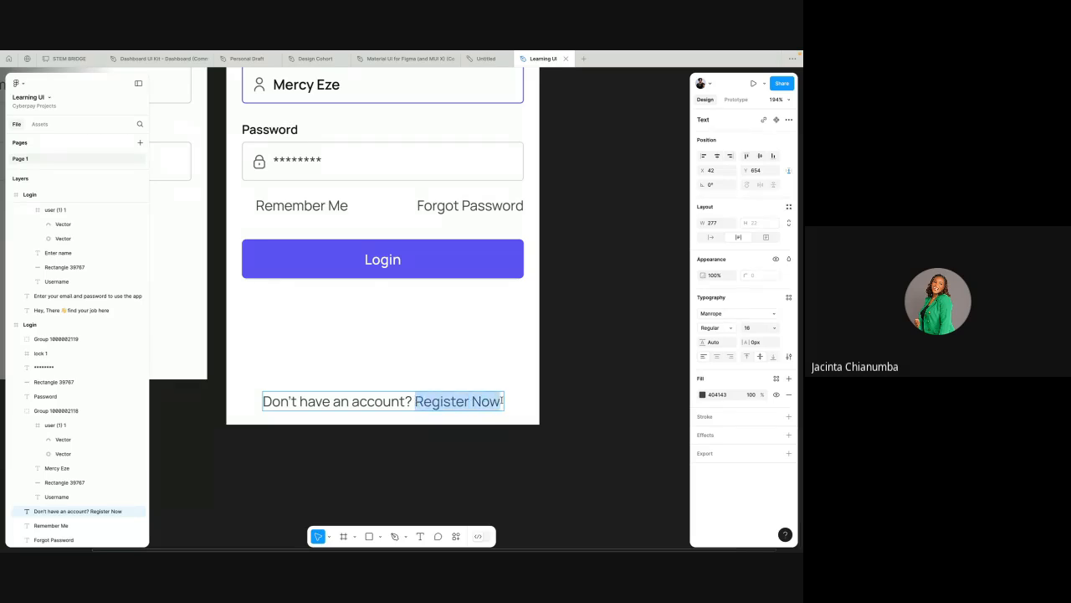
pyautogui.click(712, 328)
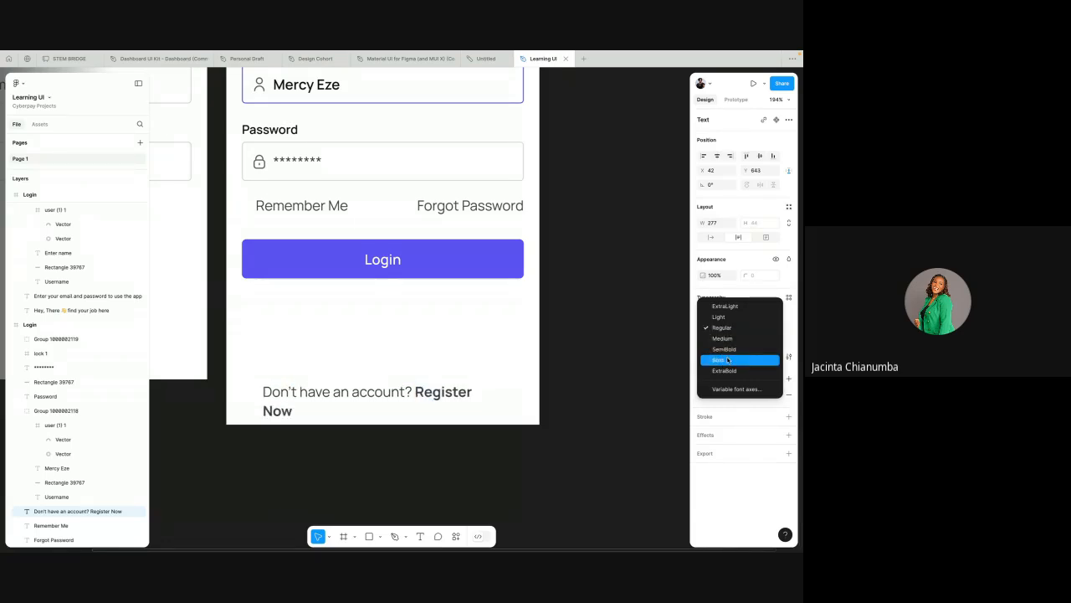
pyautogui.click(727, 360)
pyautogui.click(718, 394)
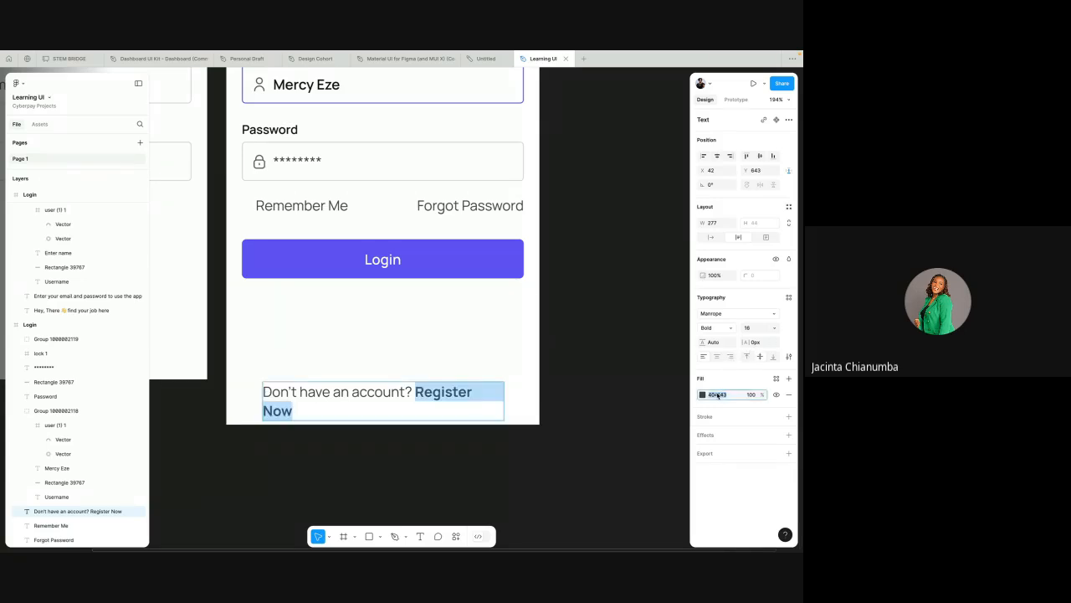
pyautogui.write('121212')
pyautogui.press('Return')
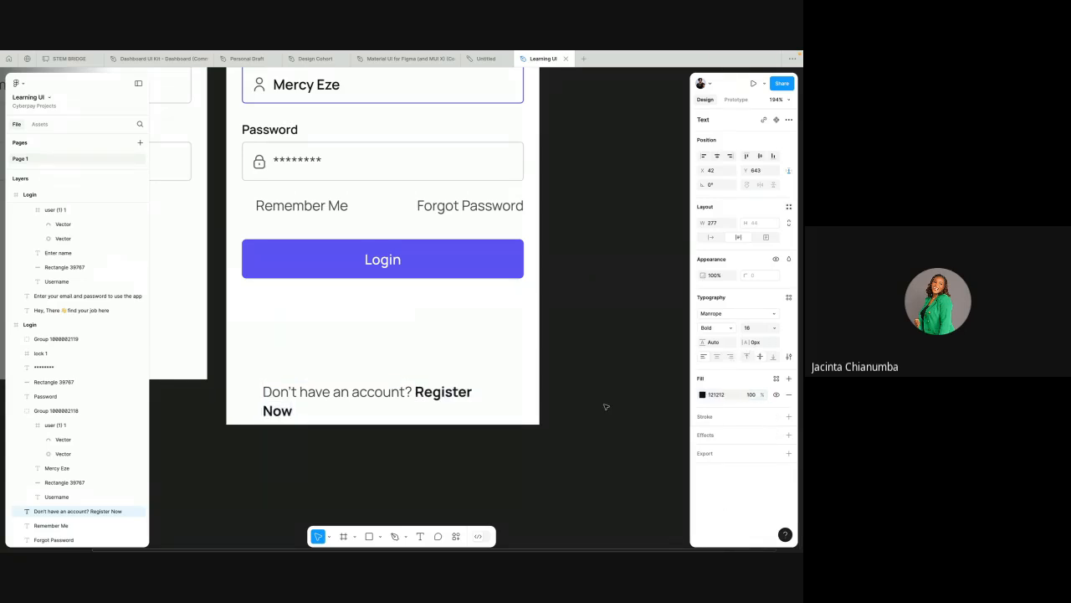
# Step: Recolour "Register Now" with the purple 5A52F6 sampled from the Login button
pyautogui.click(702, 394)
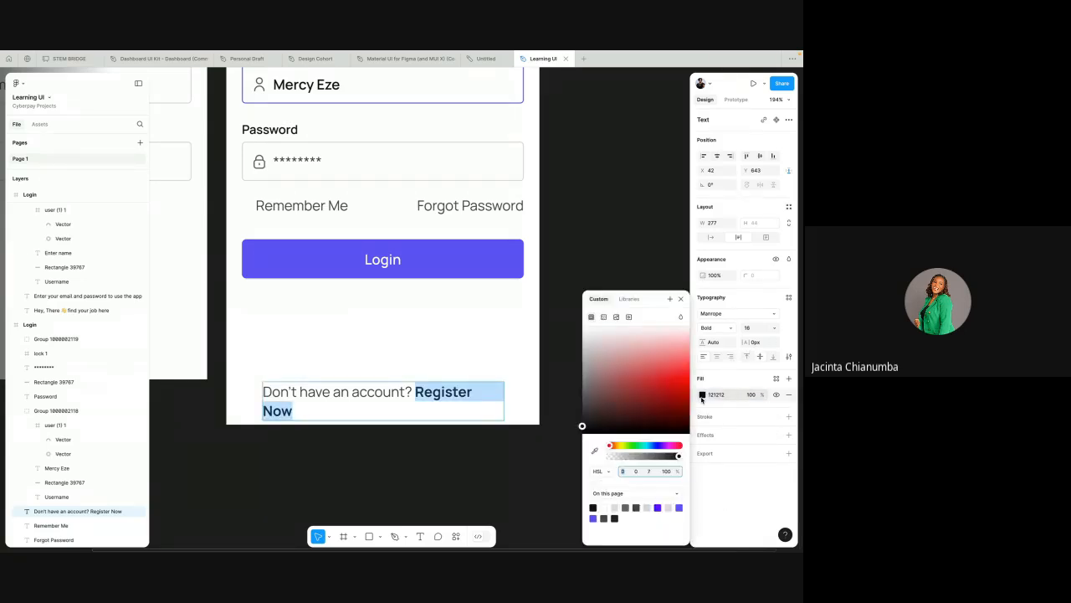
pyautogui.click(595, 452)
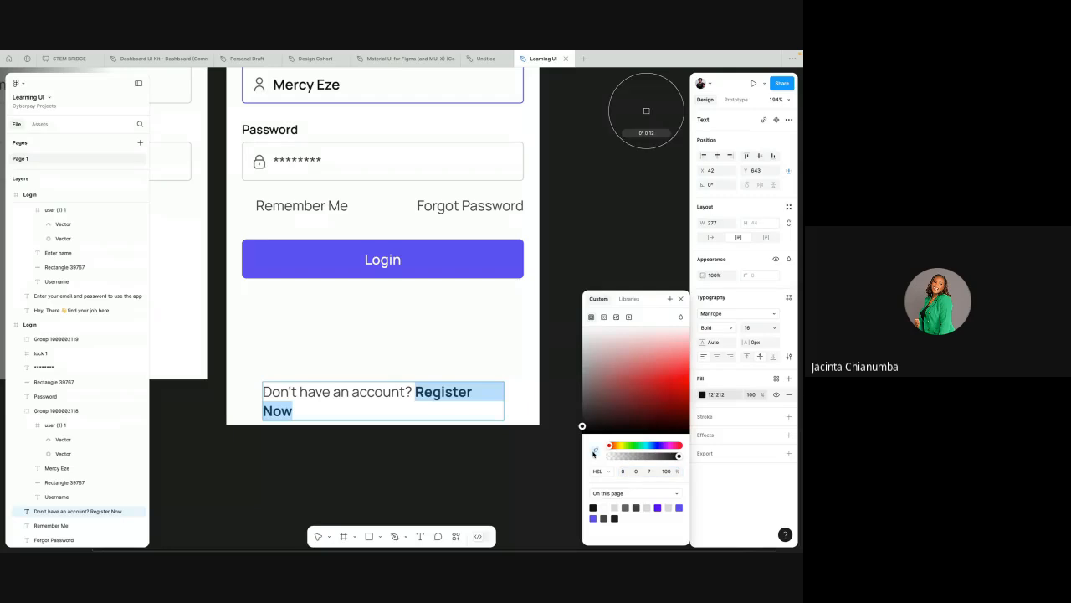
pyautogui.click(483, 261)
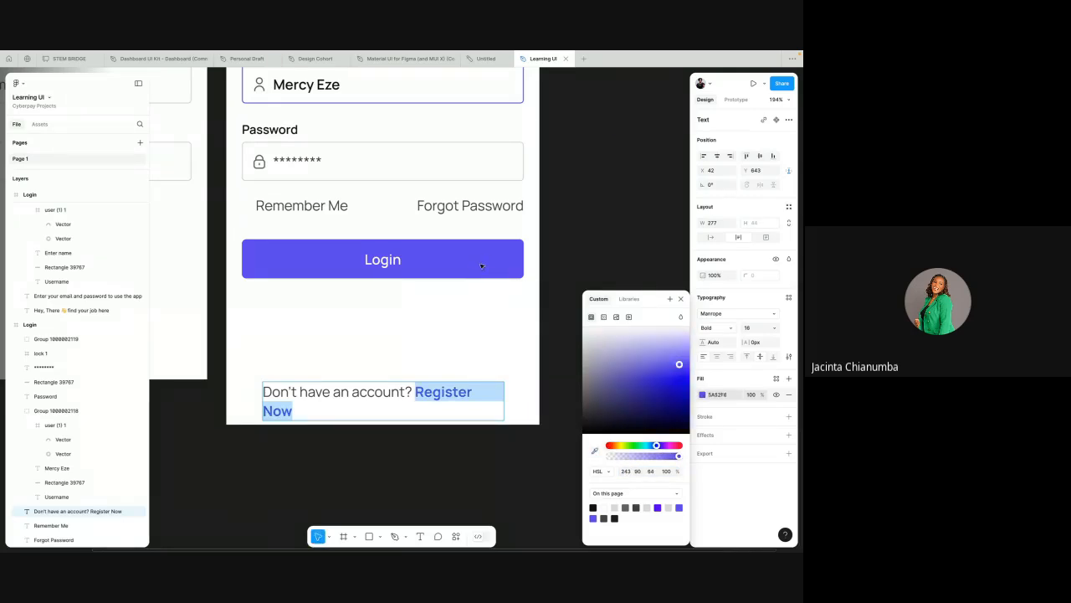
pyautogui.scroll(-3, 532, 405)
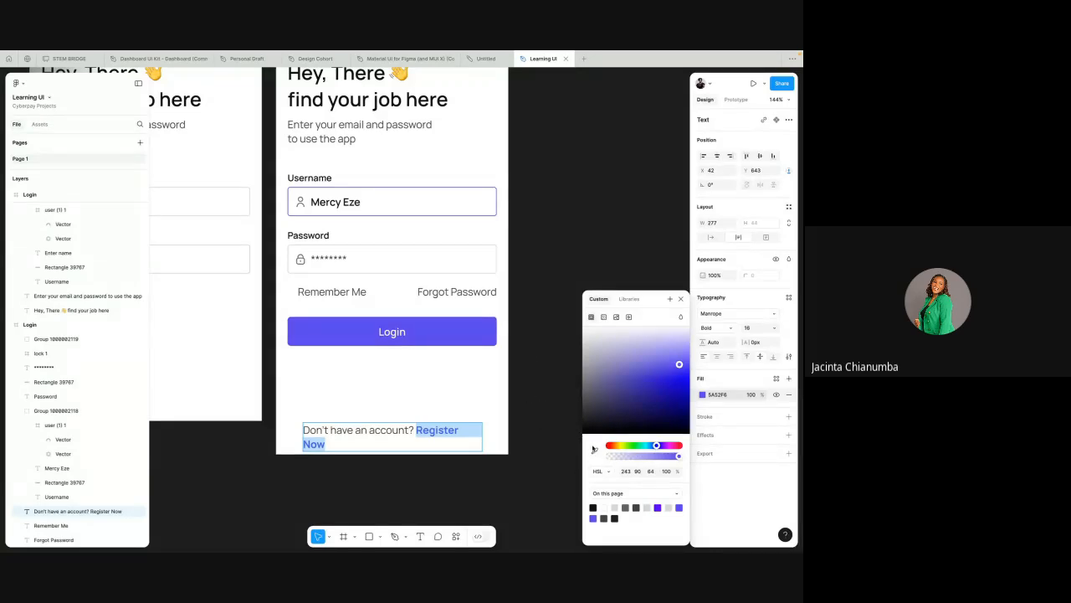
pyautogui.click(594, 452)
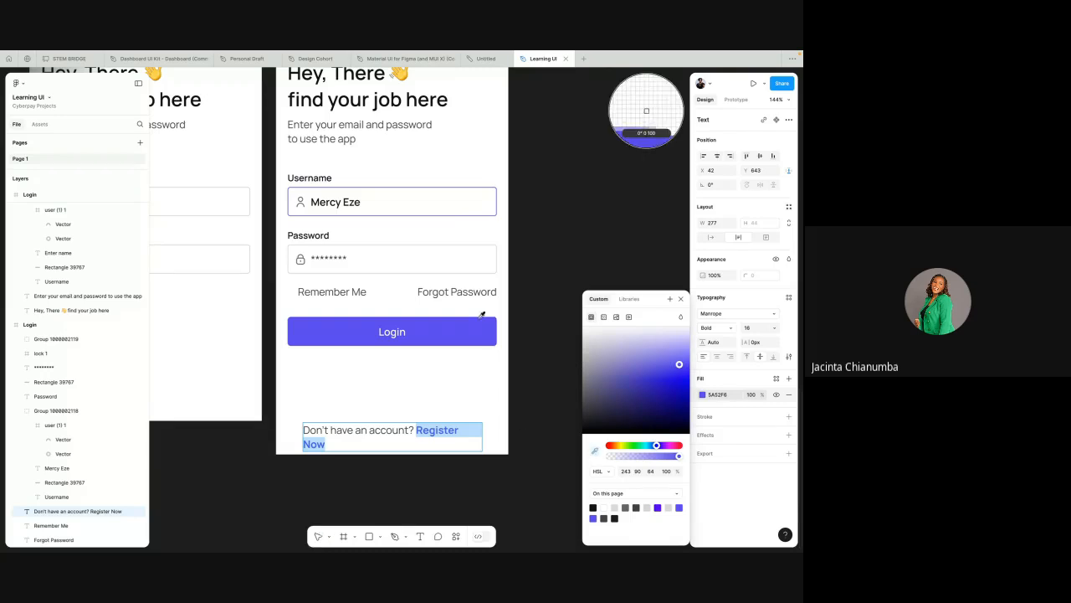
pyautogui.click(455, 257)
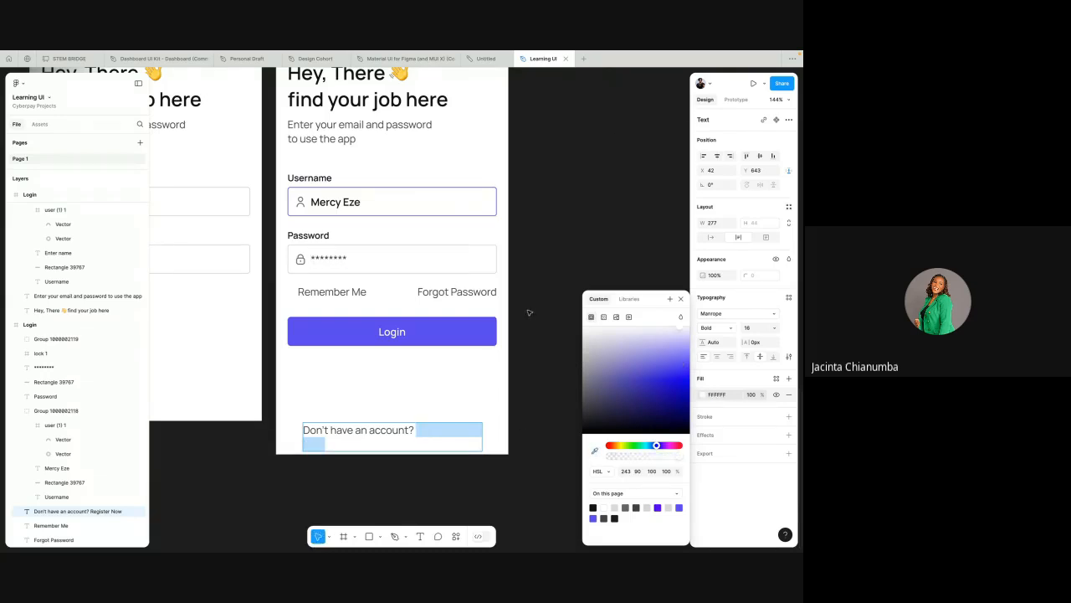
pyautogui.click(591, 450)
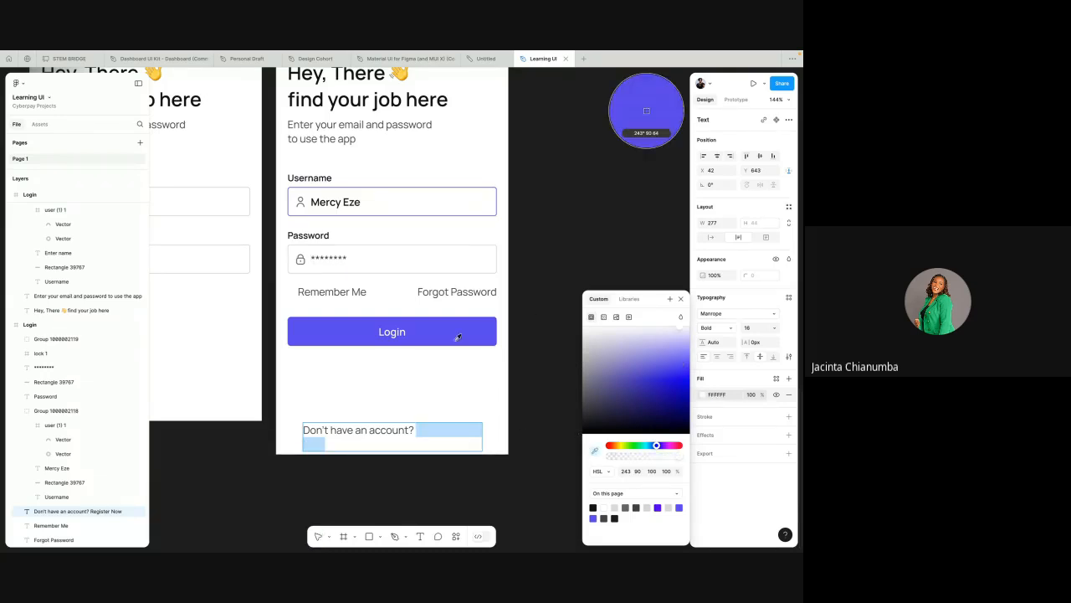
pyautogui.click(456, 340)
pyautogui.press('Escape')
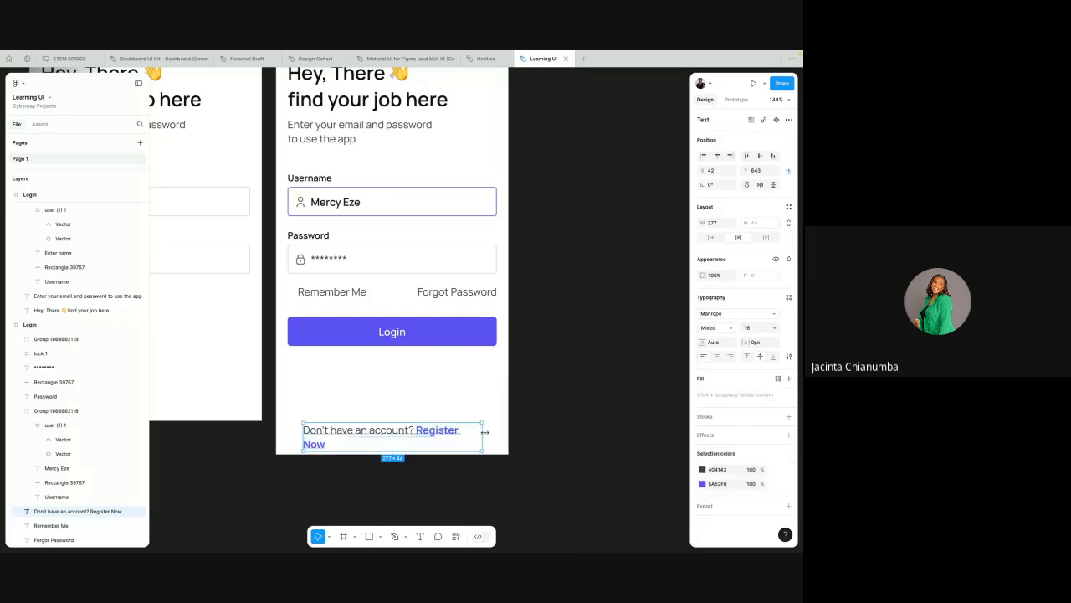
# Step: Widen the registration prompt's text box to 280 and reposition it horizontally centred in the frame at Y 654
pyautogui.moveTo(496, 436); pyautogui.dragTo(484, 436)
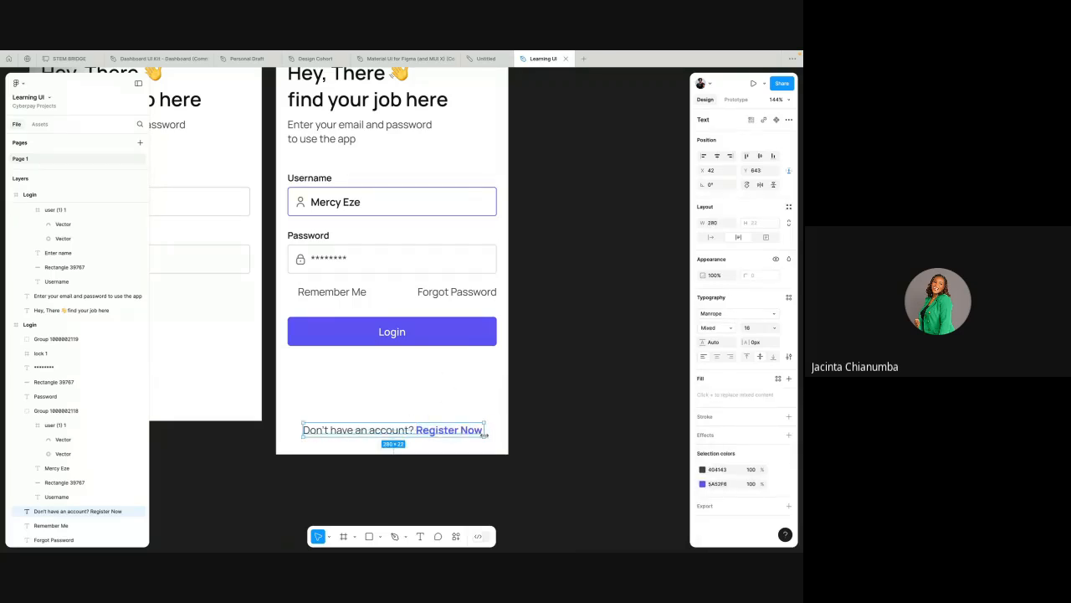
pyautogui.click(716, 157)
pyautogui.press('alt')
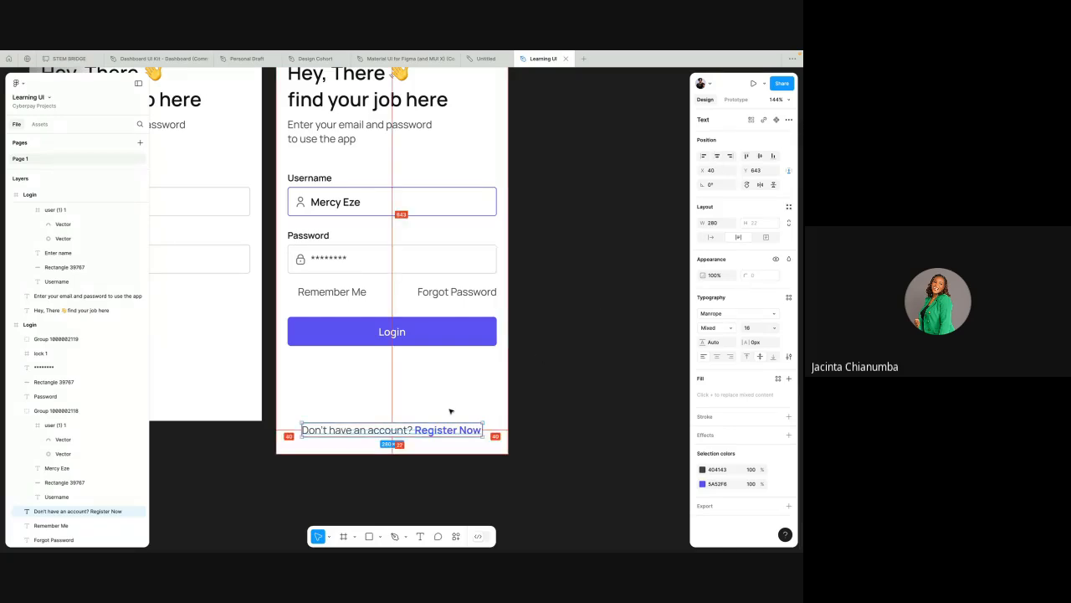
pyautogui.hotkey('shift', 'Down')
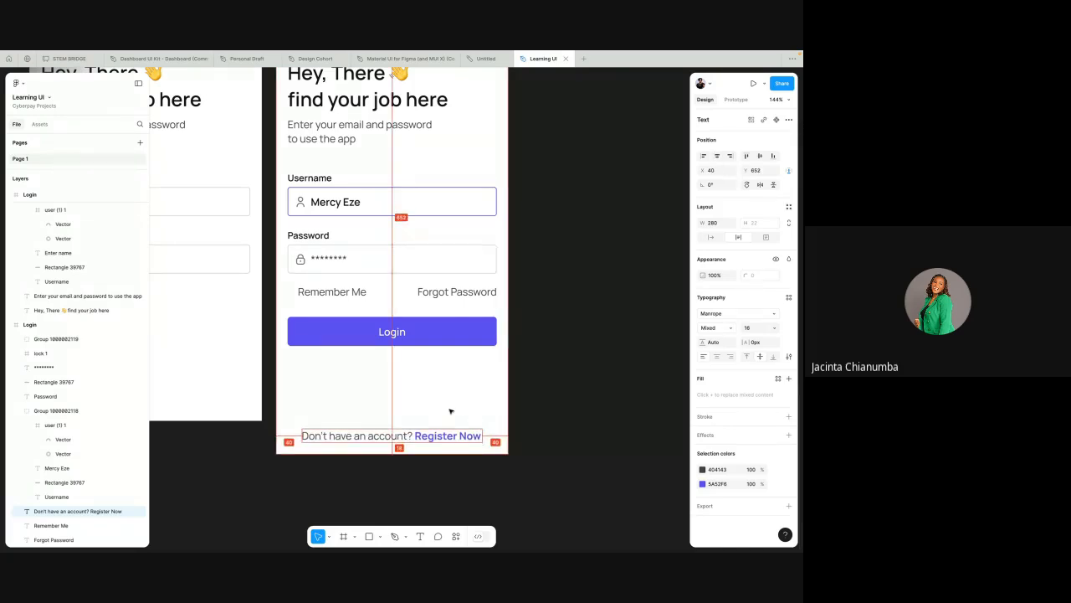
pyautogui.press('Down')
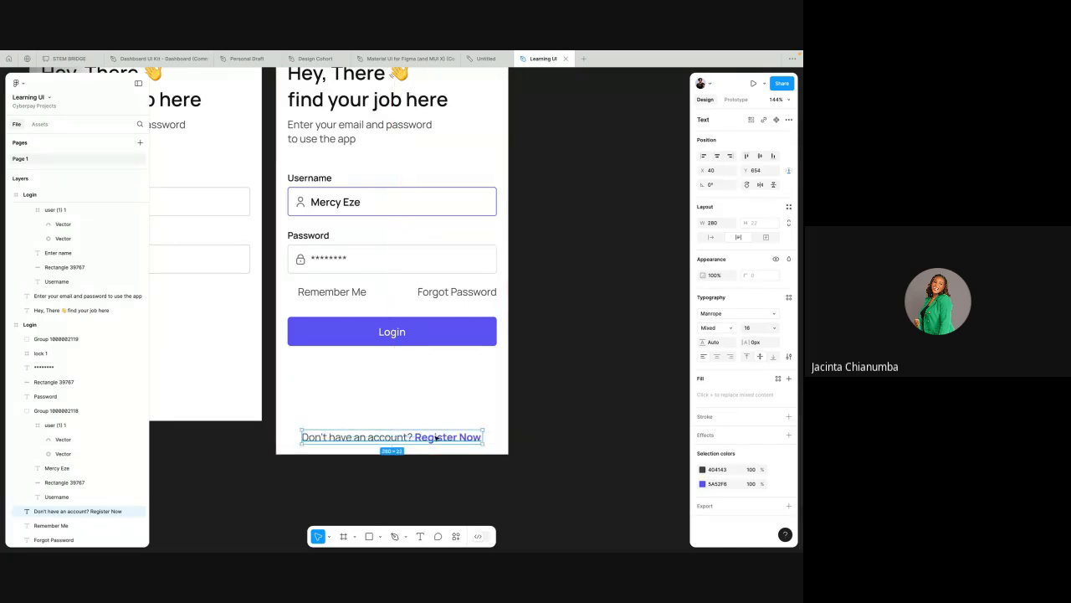
# Step: Select only the words "Register Now" in the registration prompt and restore their fill to the near-black 121212
pyautogui.doubleClick(436, 437)
pyautogui.moveTo(417, 437); pyautogui.dragTo(480, 434)
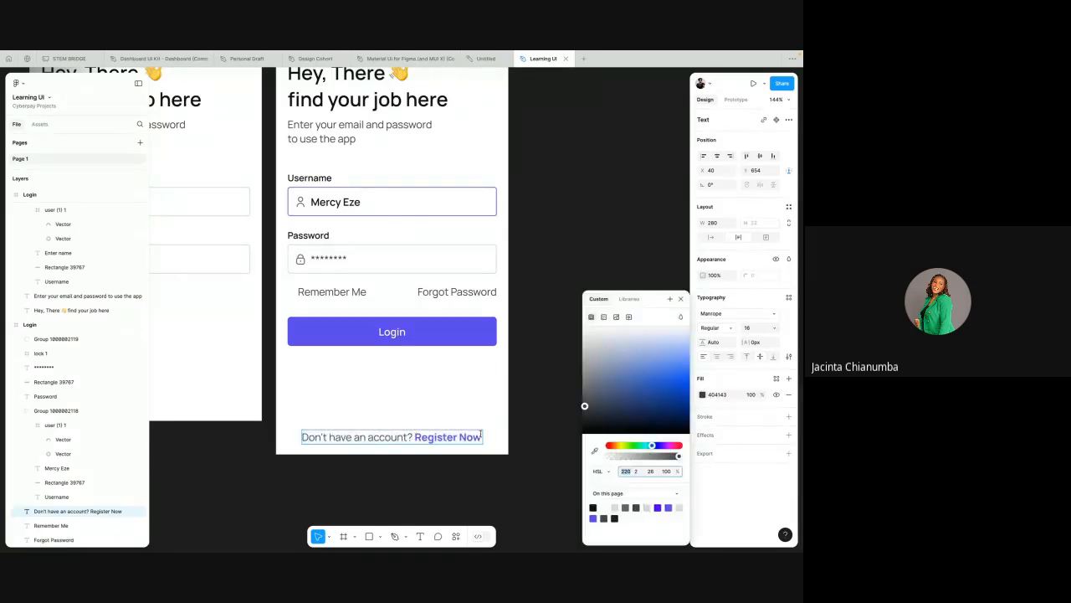
pyautogui.click(489, 424)
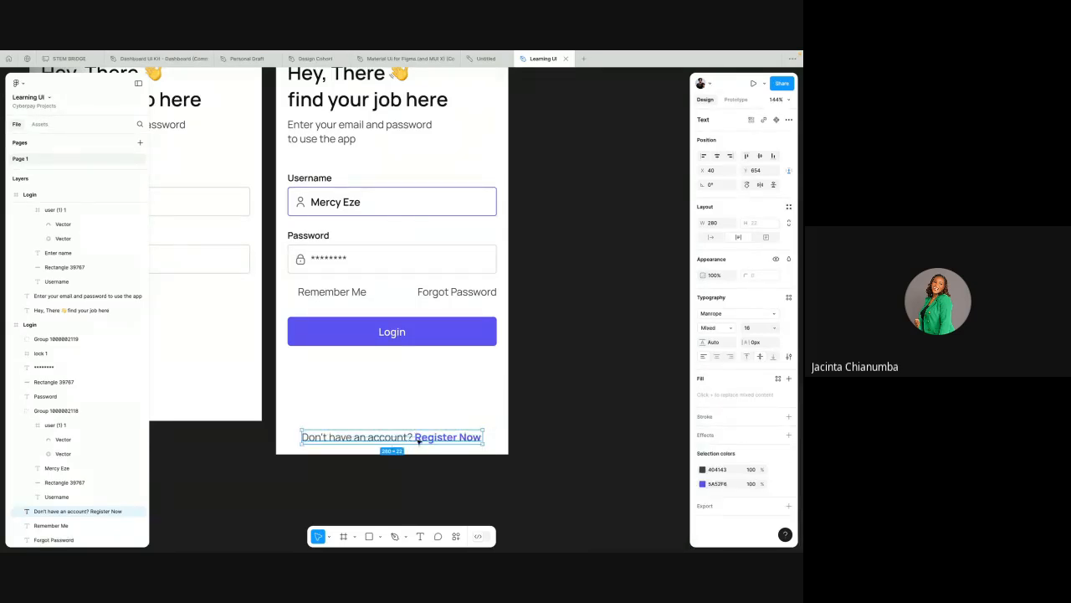
pyautogui.doubleClick(417, 438)
pyautogui.click(412, 437)
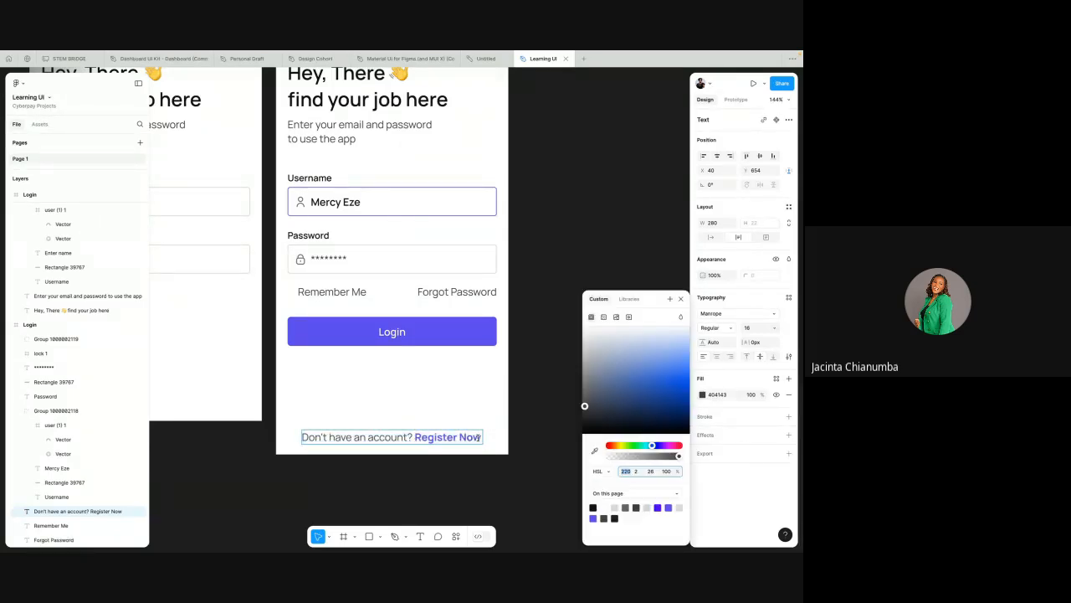
pyautogui.click(680, 299)
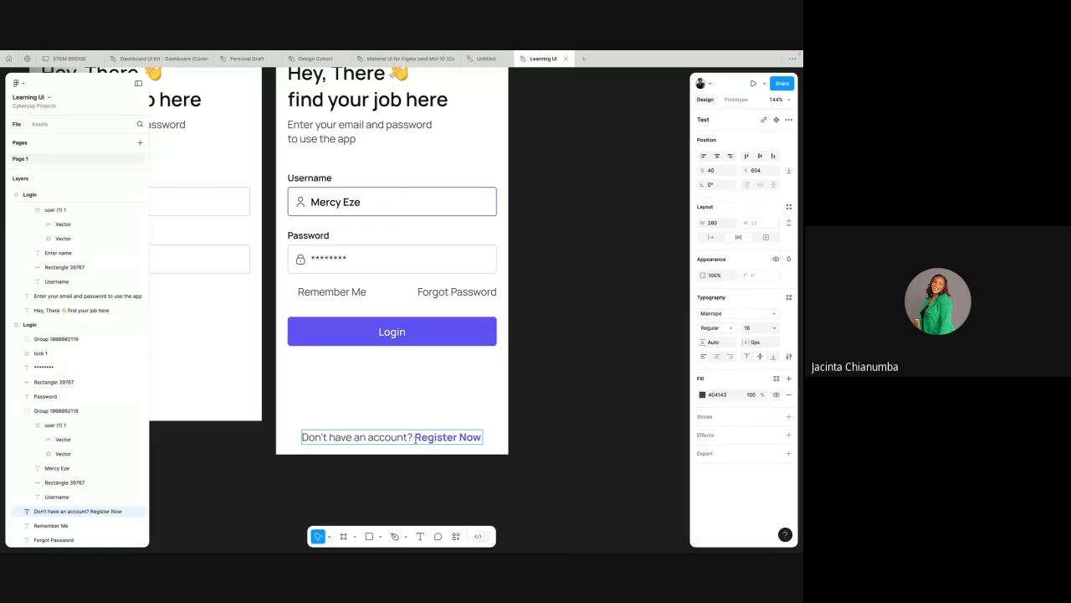
pyautogui.moveTo(414, 436); pyautogui.dragTo(482, 437)
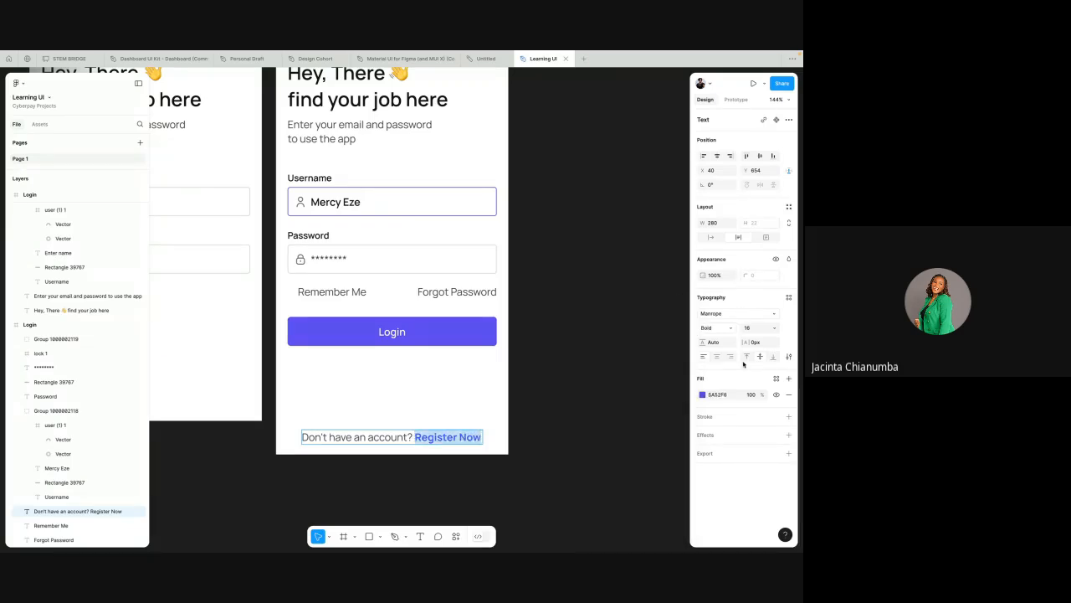
pyautogui.click(721, 393)
pyautogui.write('12')
pyautogui.press('Return')
pyautogui.press('Escape')
pyautogui.click(483, 388)
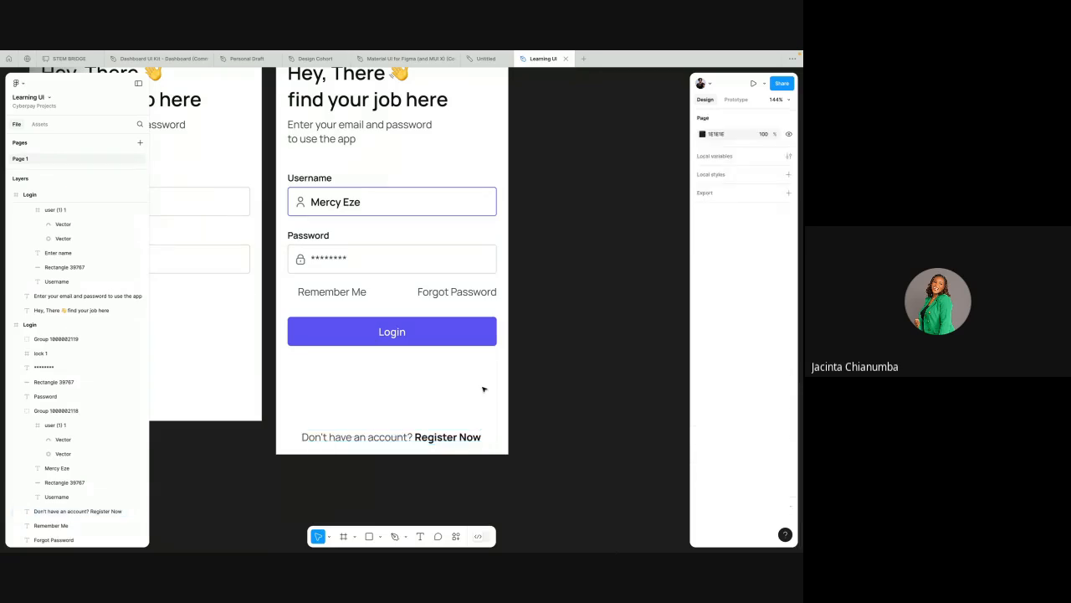
# Step: Switch to the Flaticon page in the browser, close the lock icon's details and browse the top icon fonts
pyautogui.scroll(2, 484, 387)
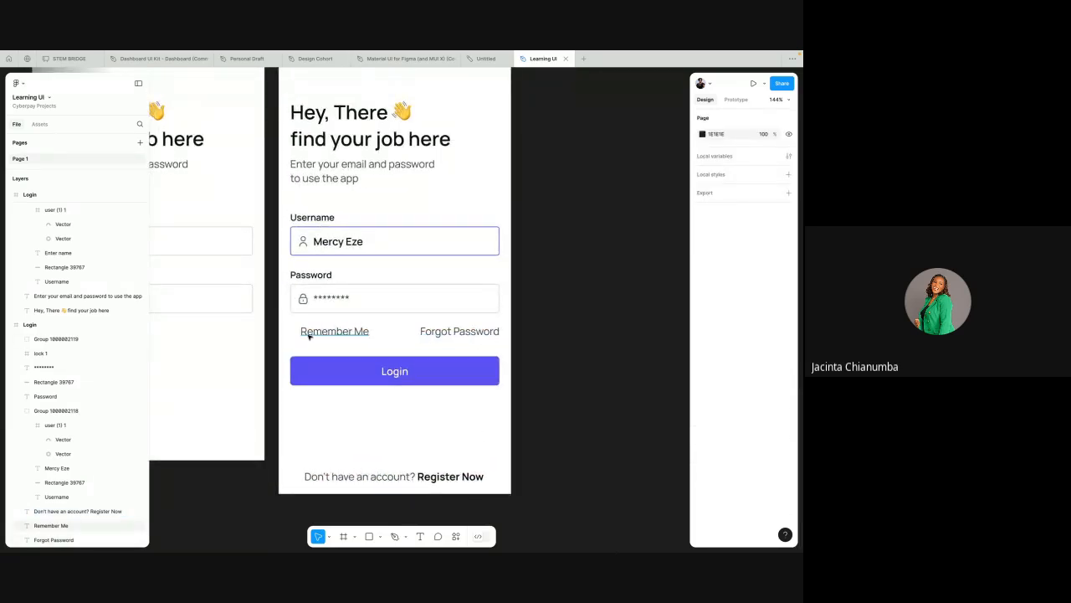
pyautogui.hotkey('ctrl', 'Left')
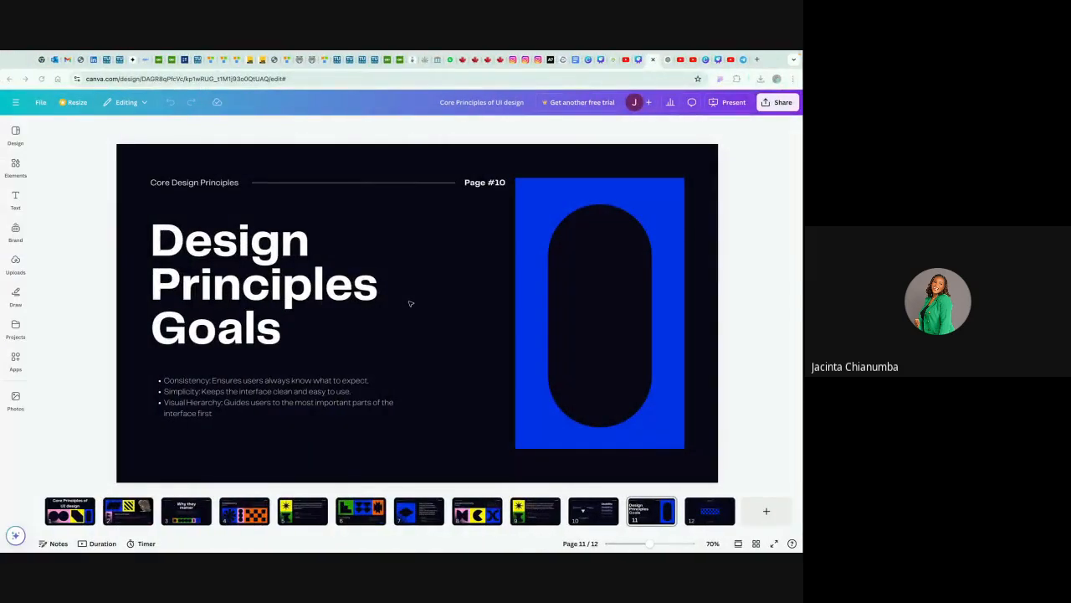
pyautogui.hotkey('ctrl', 'Left')
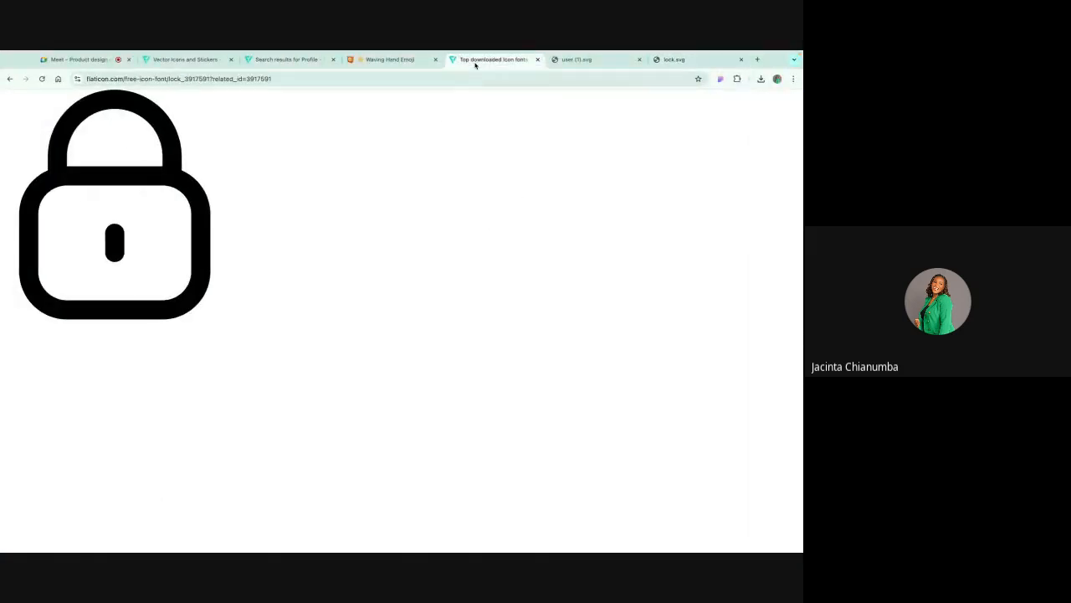
pyautogui.click(730, 112)
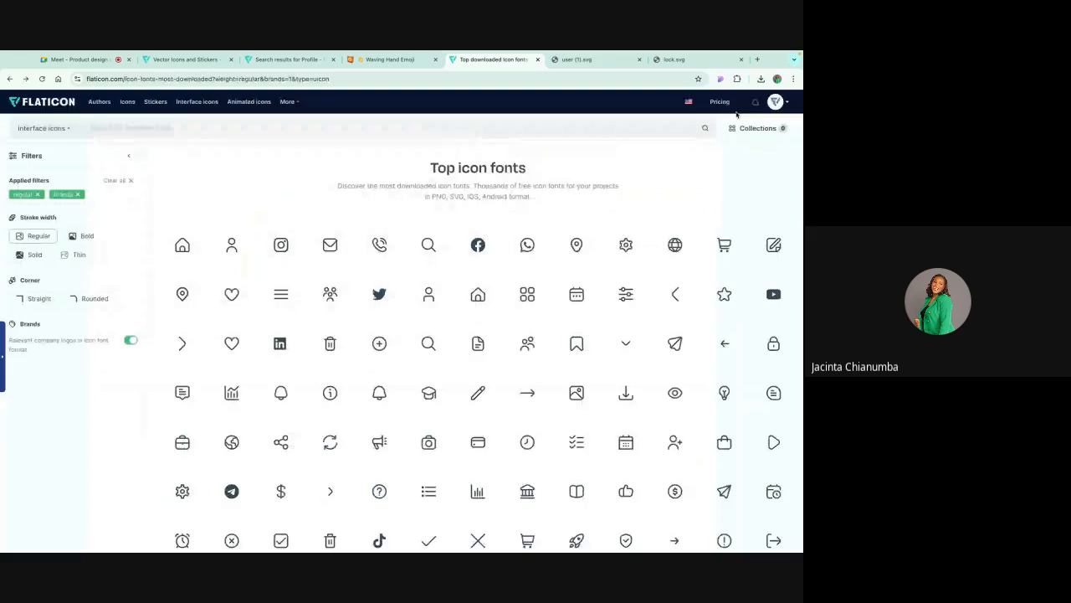
pyautogui.scroll(-2, 567, 426)
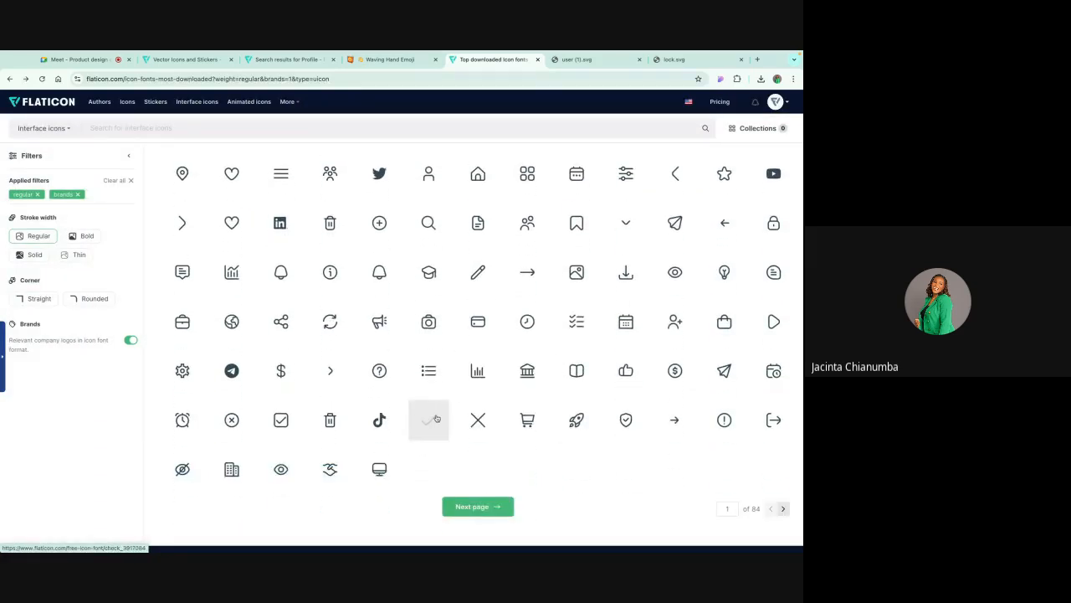
pyautogui.scroll(2, 429, 360)
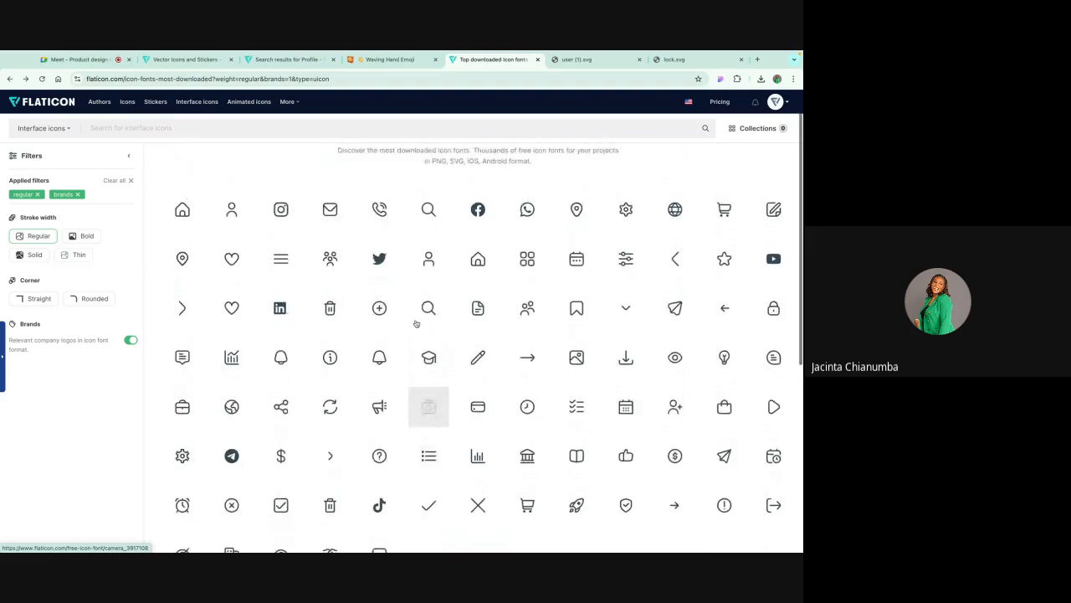
pyautogui.scroll(1, 268, 243)
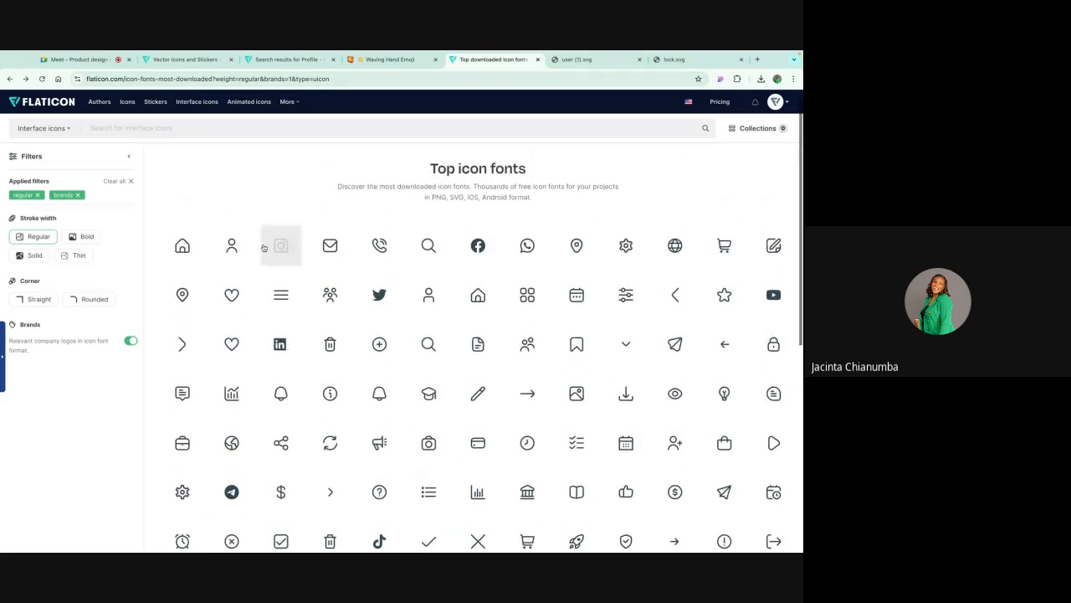
# Step: Filter the icon fonts to the Bold stroke width only, with Regular deselected
pyautogui.click(82, 238)
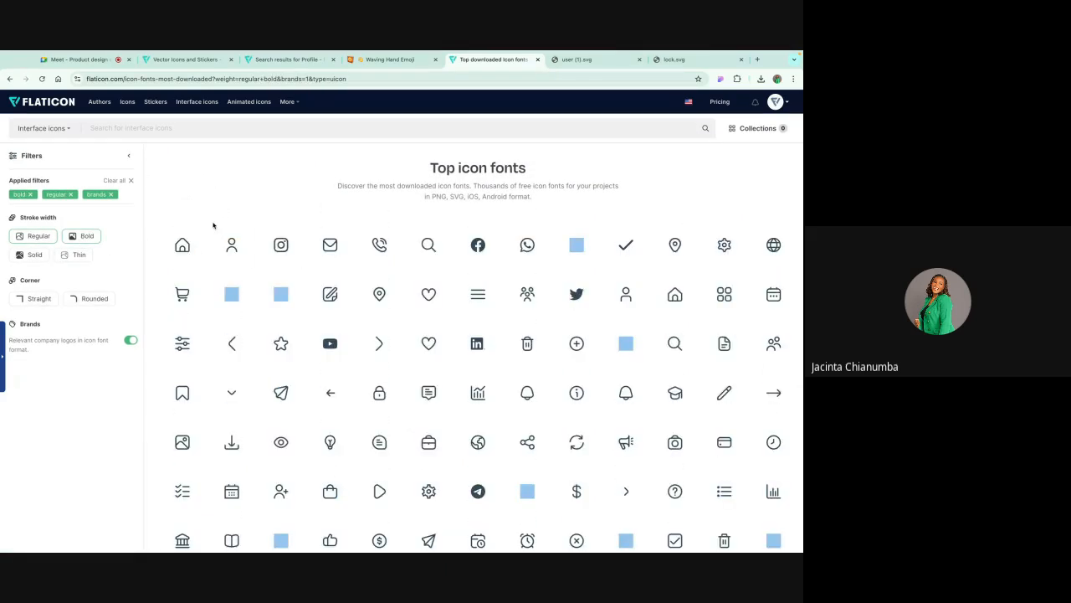
pyautogui.scroll(-2, 243, 315)
pyautogui.scroll(-1, 251, 335)
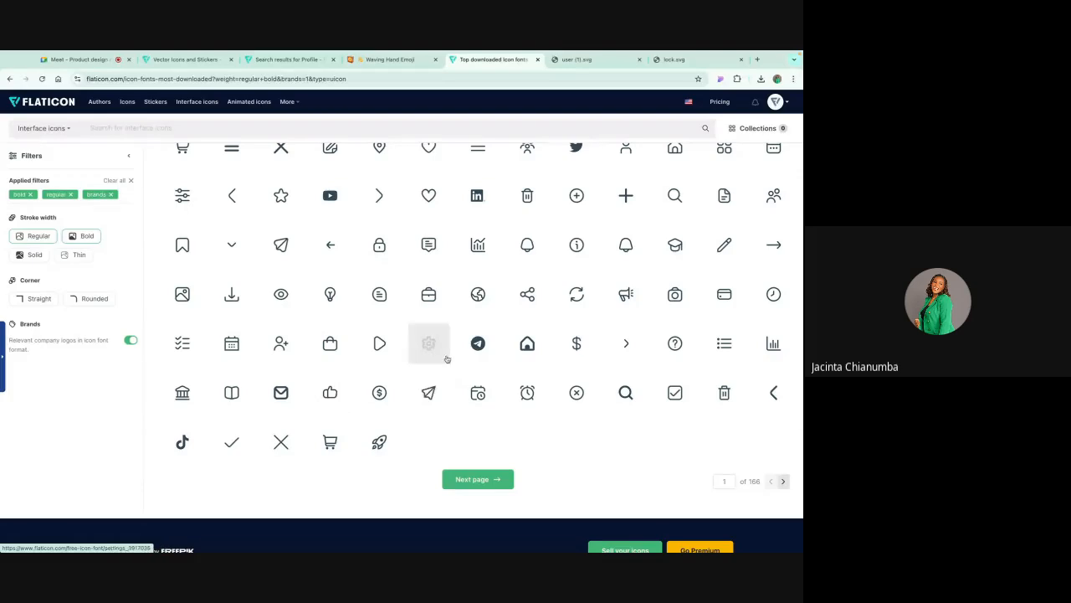
pyautogui.scroll(3, 489, 323)
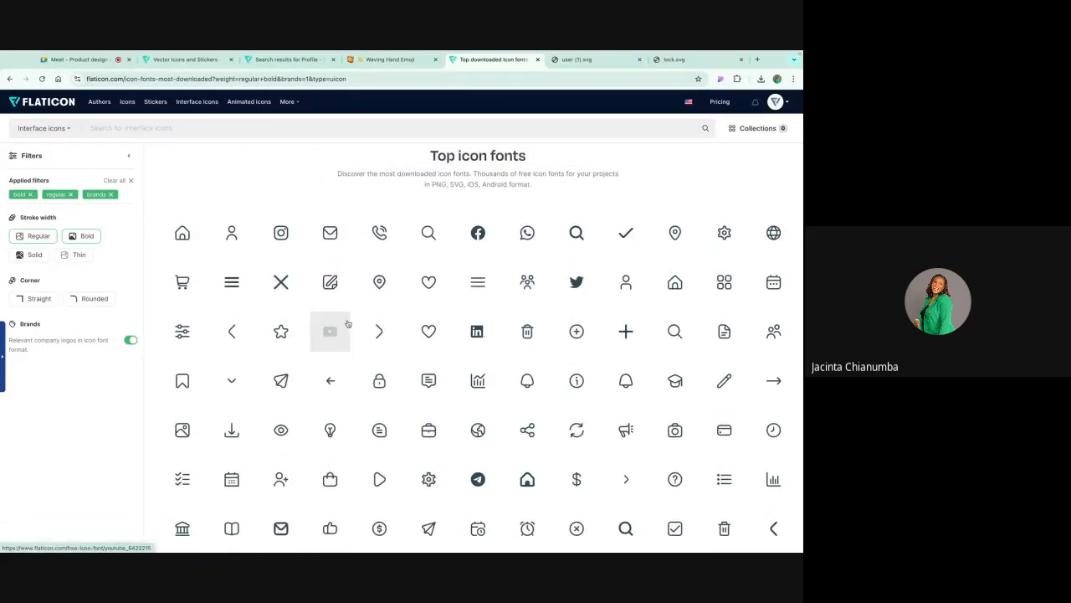
pyautogui.click(52, 240)
# Step: Open the bold check mark icon from the filtered icon fonts and download it as SVG
pyautogui.scroll(-1, 369, 285)
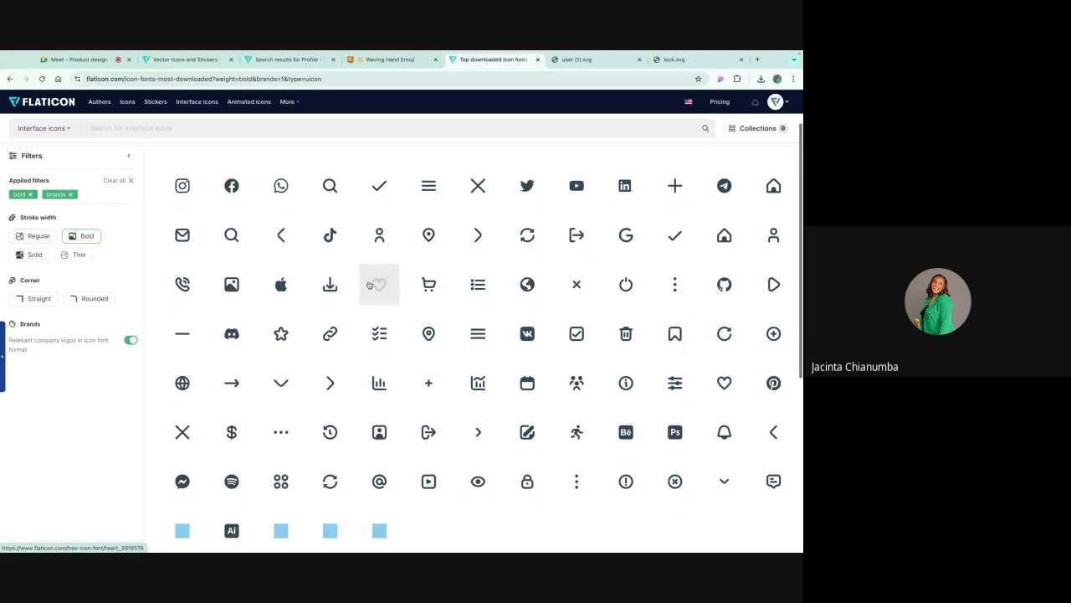
pyautogui.scroll(-2, 369, 286)
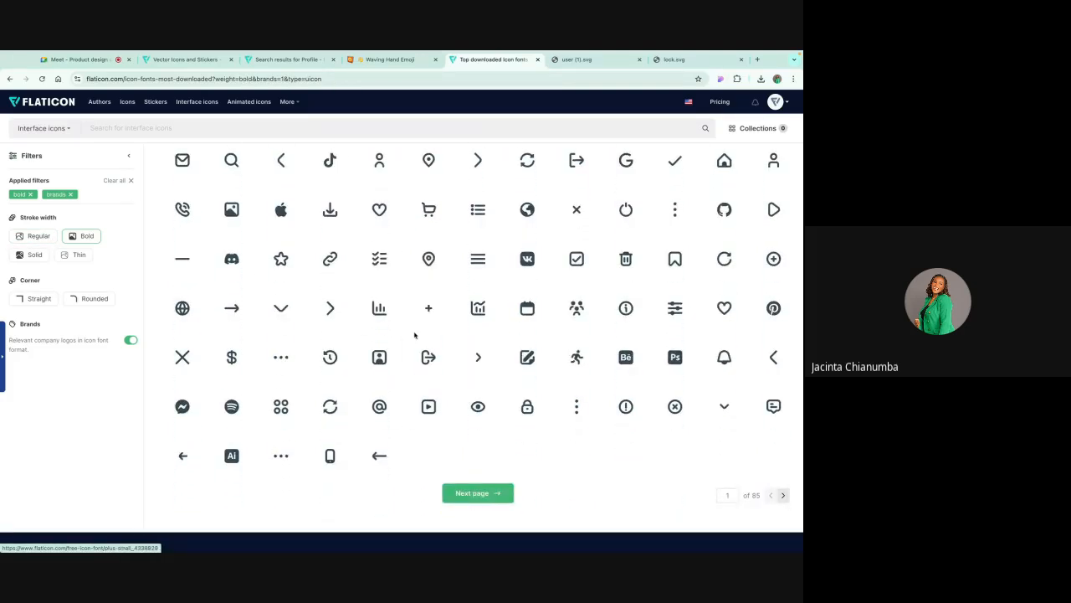
pyautogui.scroll(3, 415, 335)
pyautogui.click(679, 284)
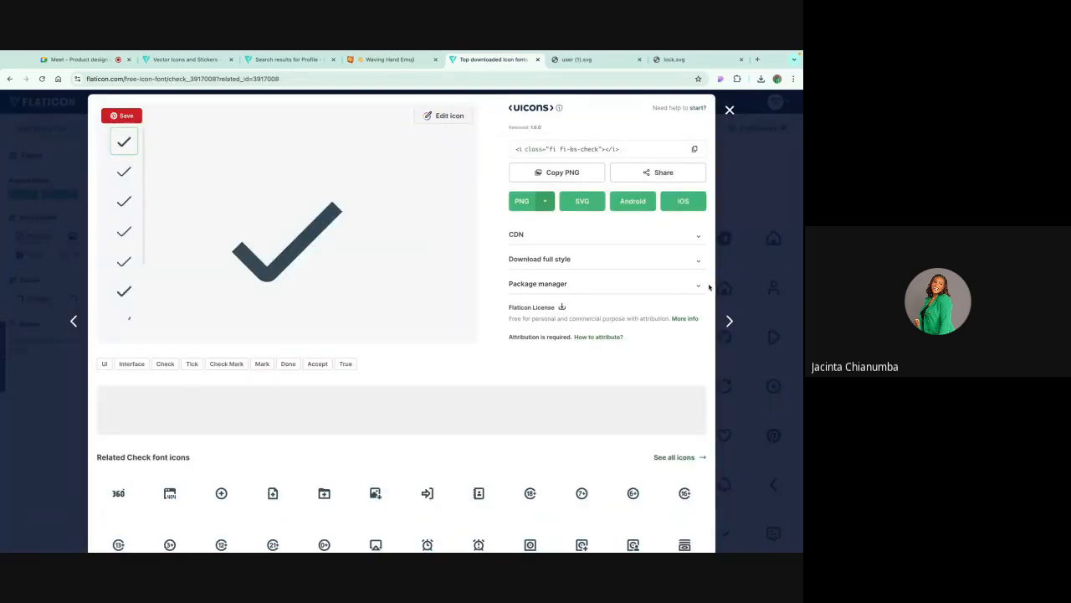
pyautogui.click(577, 204)
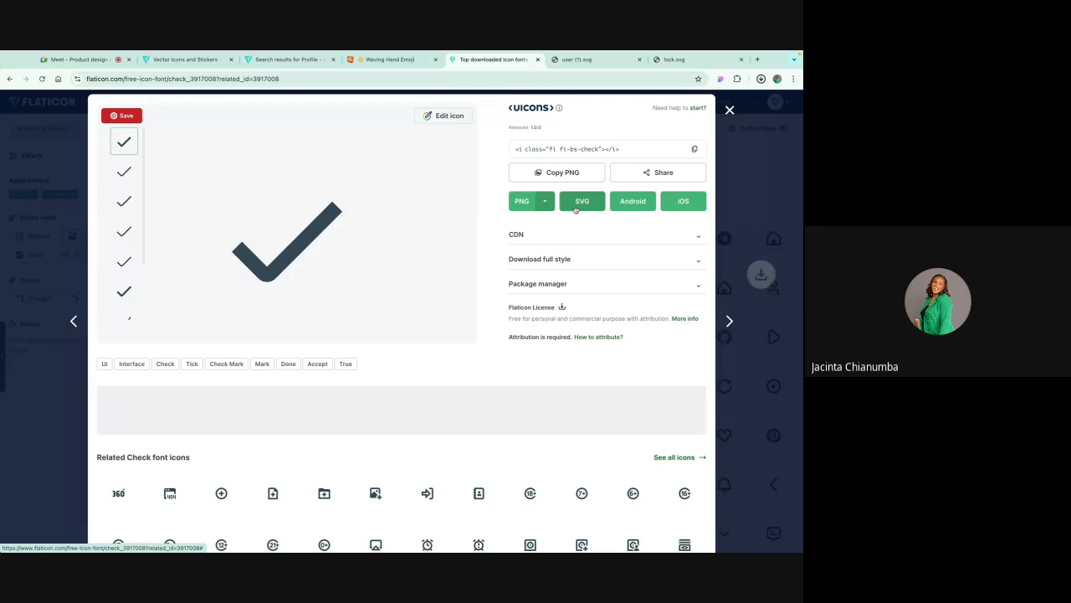
# Step: Locate the downloaded check.svg in the Downloads folder from the browser's recent download history
pyautogui.click(737, 99)
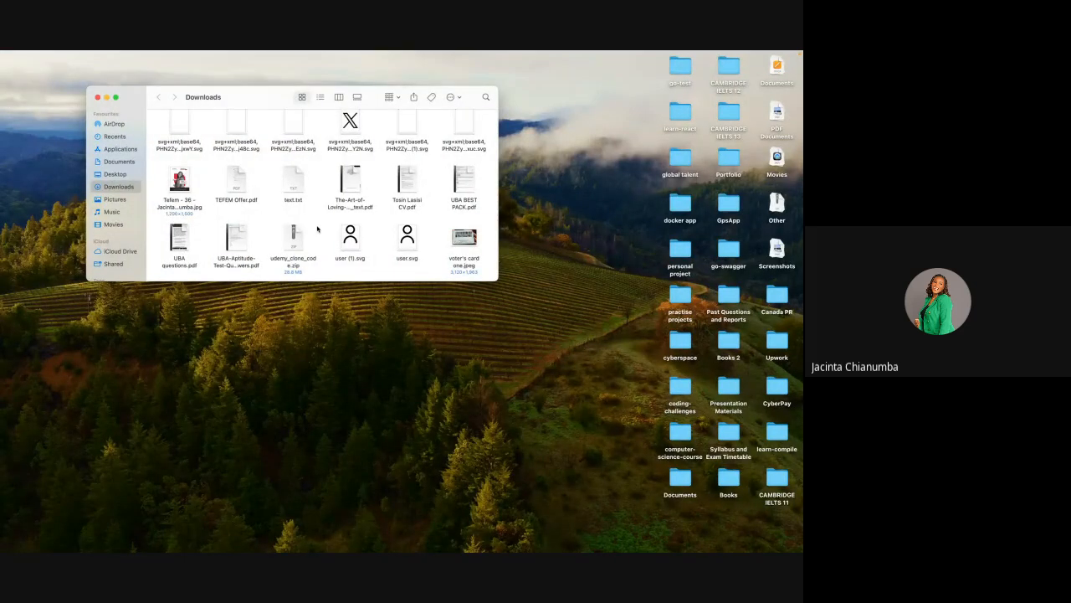
pyautogui.scroll(1, 375, 157)
pyautogui.scroll(3, 376, 158)
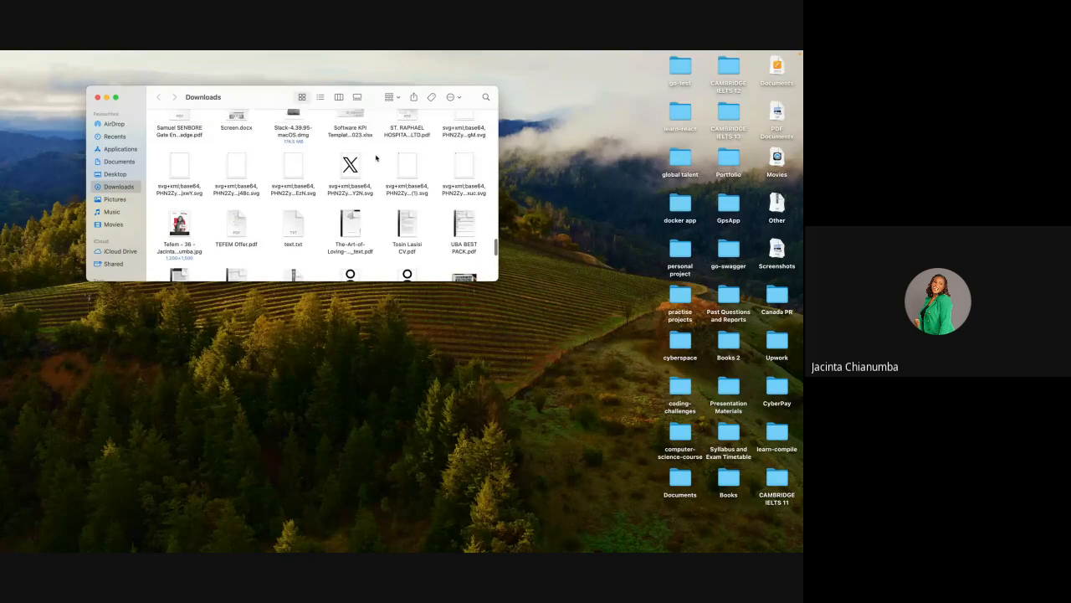
pyautogui.hotkey('ctrl', 'Right')
pyautogui.click(761, 78)
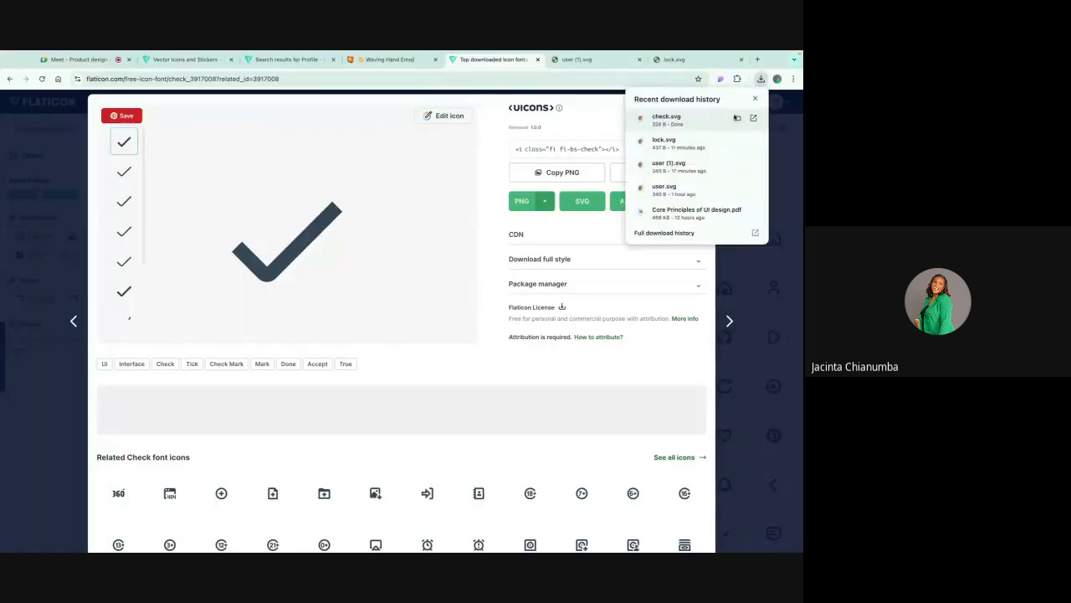
pyautogui.click(737, 119)
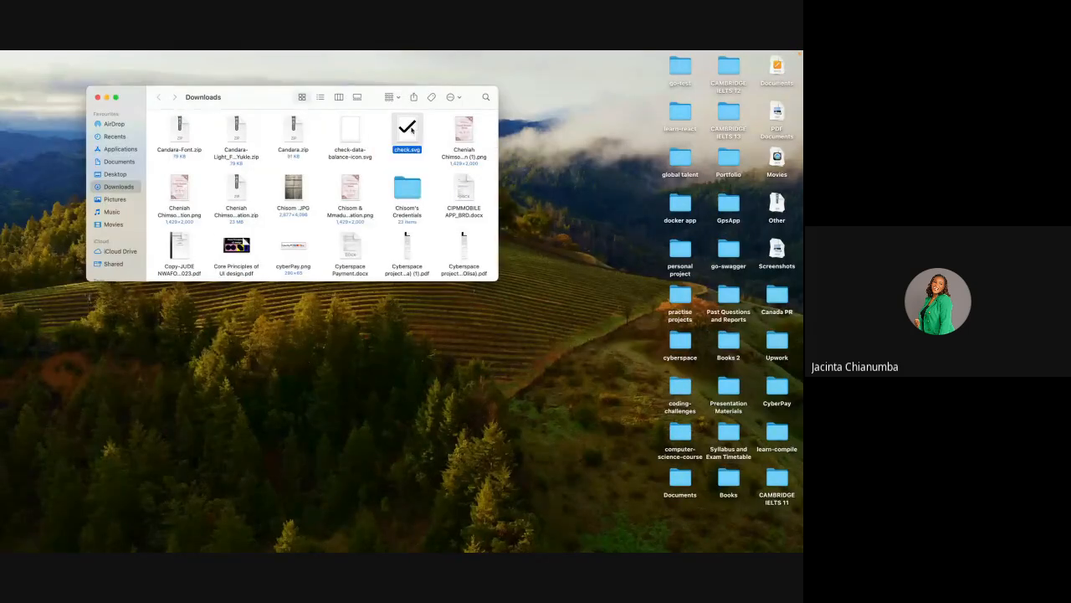
# Step: Return to the Learning UI file and place the recent image check.svg beside the filled-in Login screen's fields
pyautogui.hotkey('ctrl', 'Right')
pyautogui.hotkey('ctrl', 'Right')
pyautogui.hotkey('ctrl', 'Right')
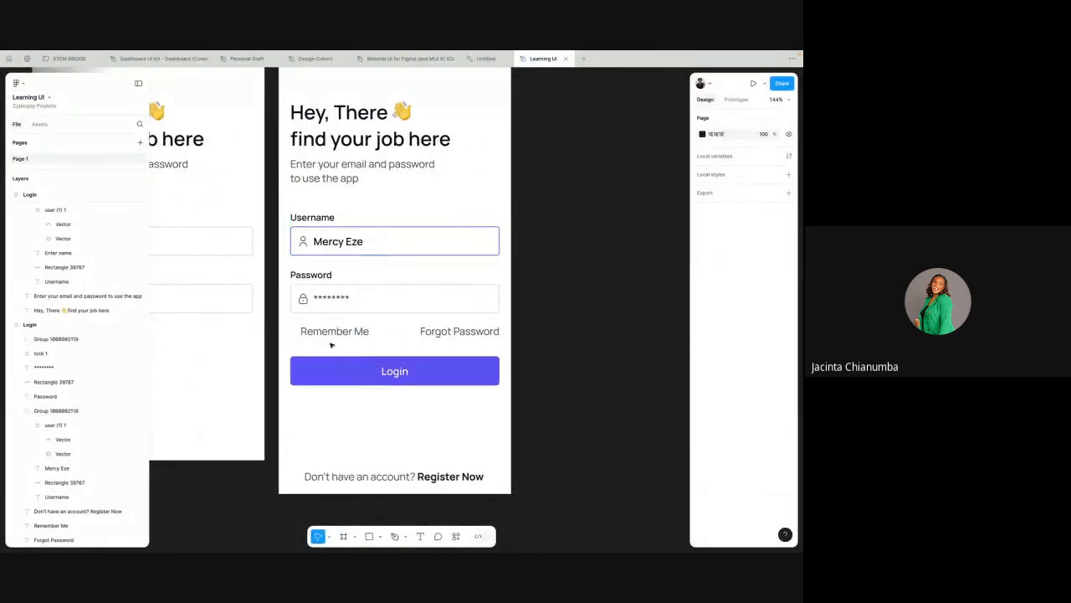
pyautogui.click(378, 537)
pyautogui.click(383, 514)
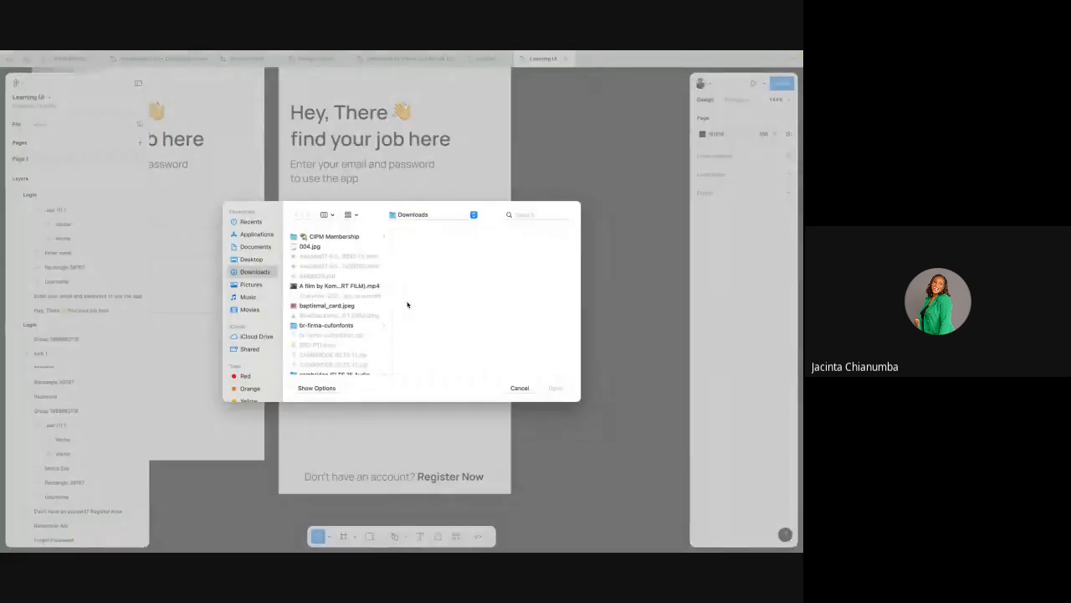
pyautogui.click(250, 222)
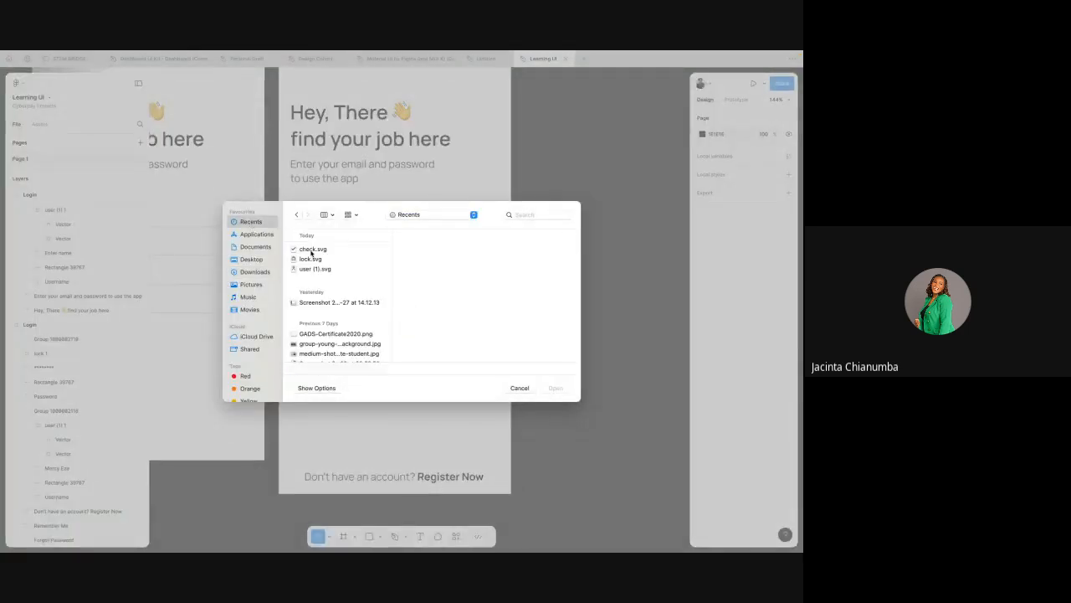
pyautogui.click(313, 248)
pyautogui.click(557, 391)
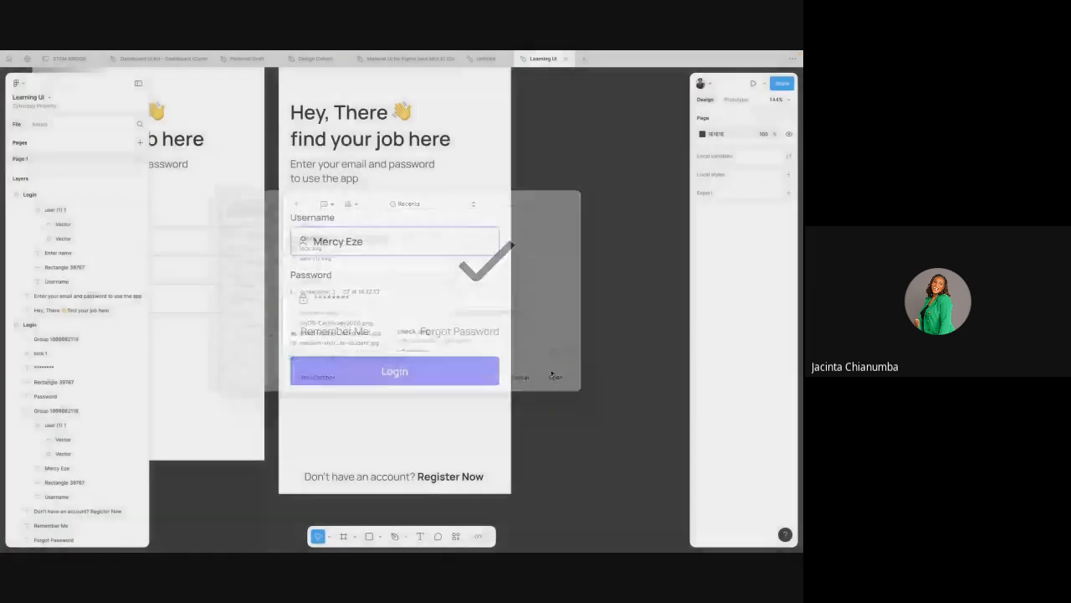
pyautogui.click(562, 290)
# Step: Scale the check icon down to about 9 × 9 and position it just before "Remember Me" at about X 21, Y 435
pyautogui.hscroll(2, 561, 283)
pyautogui.scroll(-5, 561, 284)
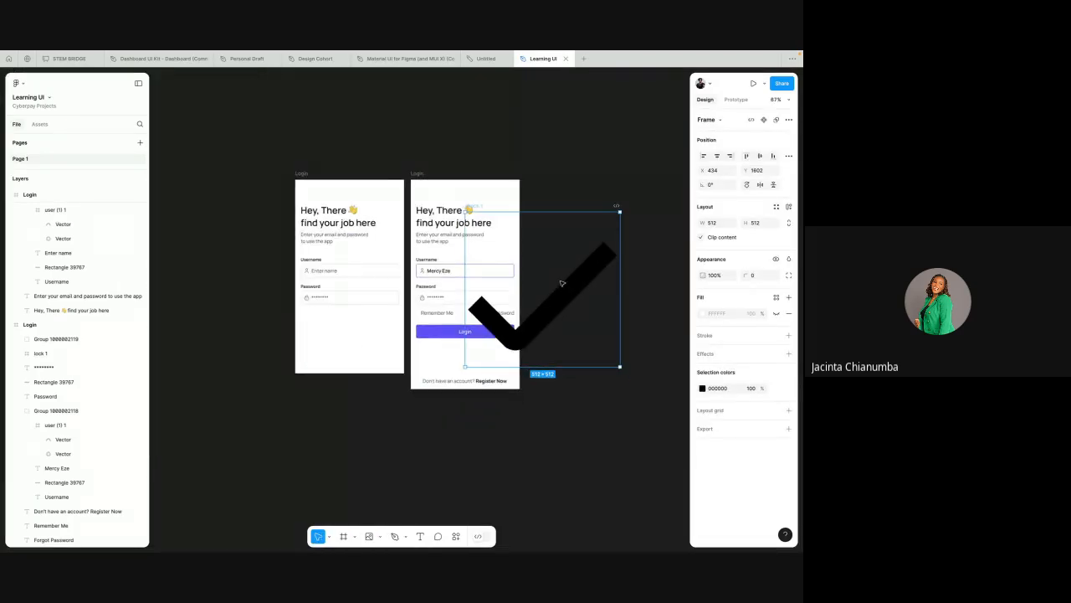
pyautogui.press('k')
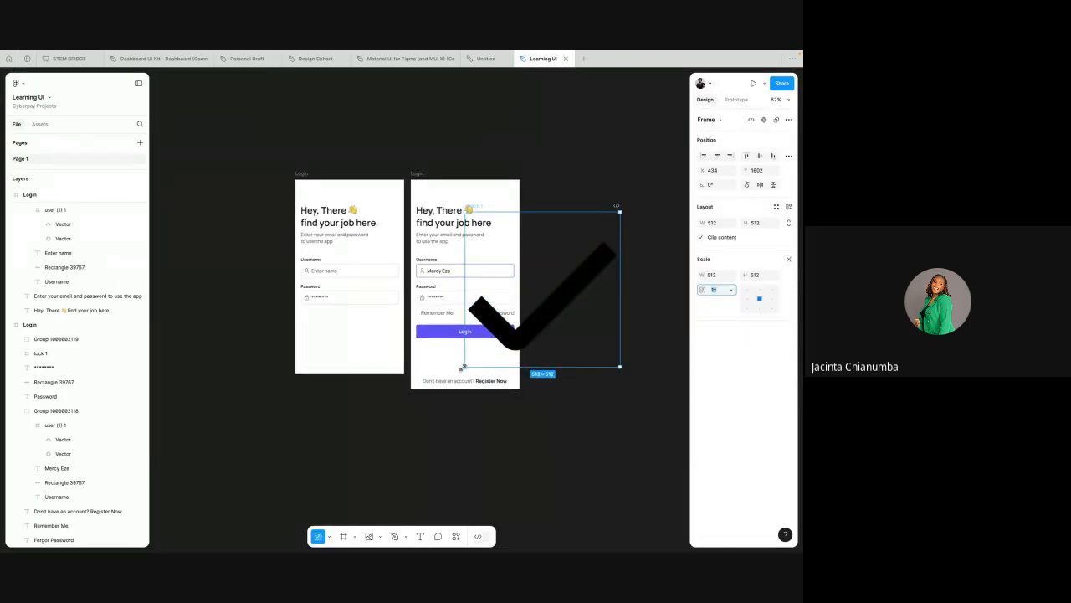
pyautogui.moveTo(462, 367); pyautogui.dragTo(437, 312)
pyautogui.scroll(5, 435, 315)
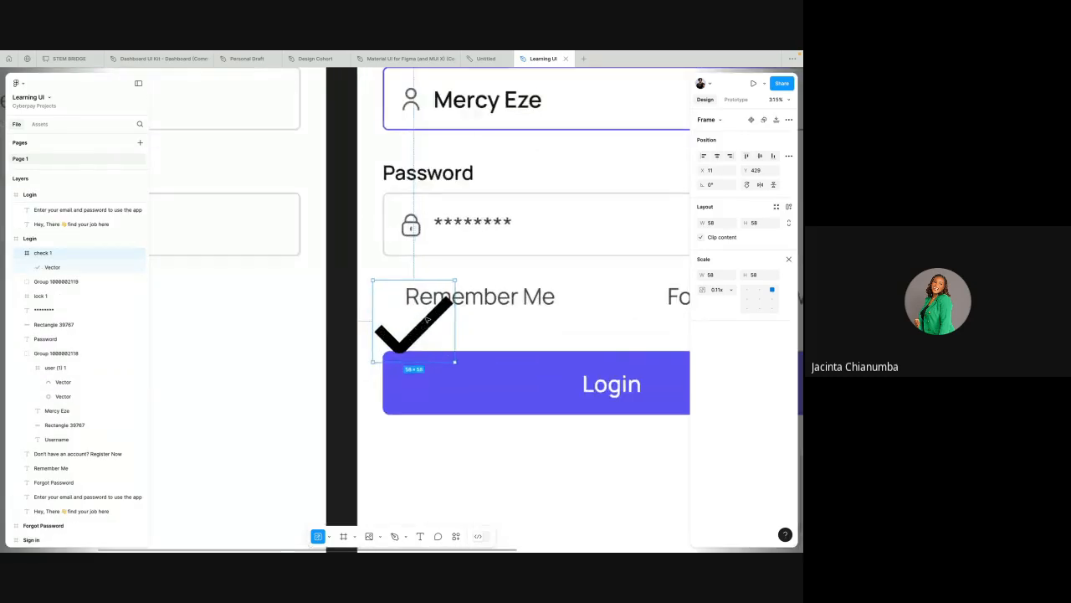
pyautogui.scroll(2, 427, 319)
pyautogui.moveTo(350, 383); pyautogui.dragTo(370, 294)
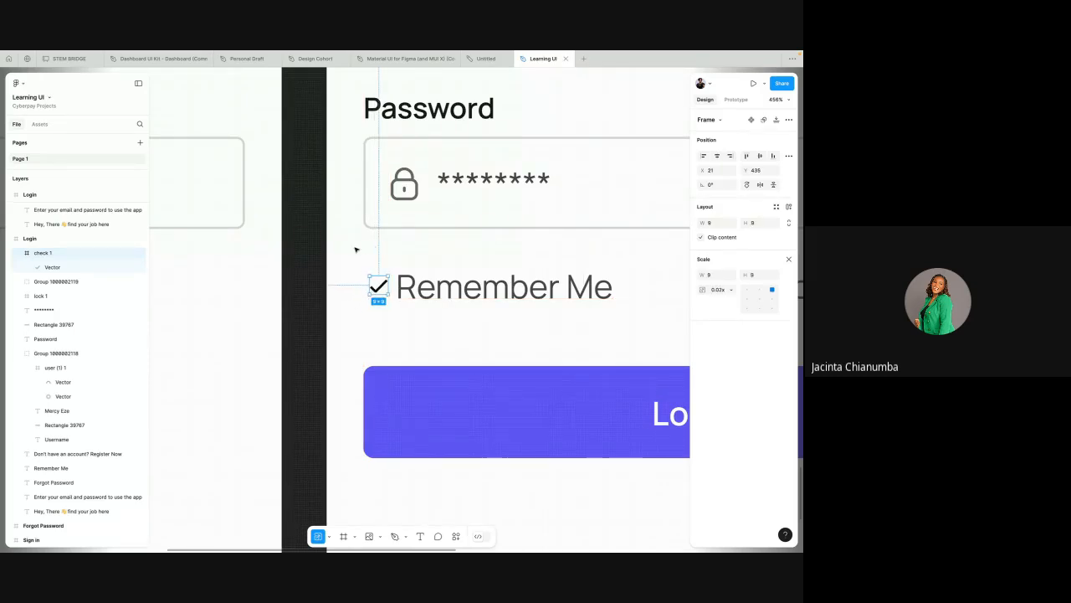
# Step: Draw a checkbox rectangle about 16 × 17 over the check icon at about X 18, Y 431, undoing any stray move
pyautogui.click(318, 182)
pyautogui.scroll(-2, 394, 487)
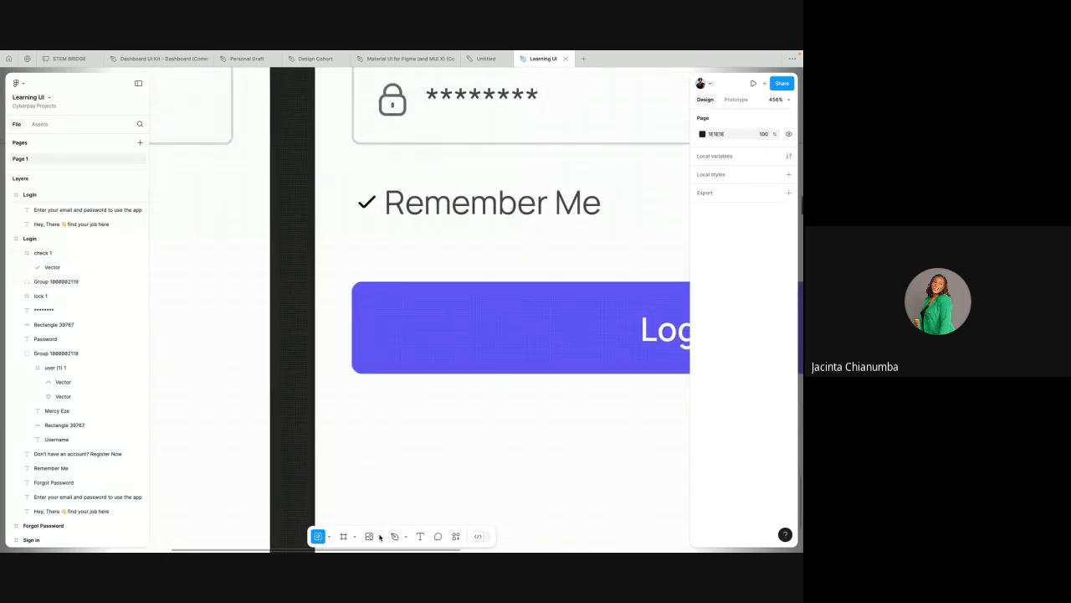
pyautogui.click(379, 536)
pyautogui.click(393, 449)
pyautogui.moveTo(352, 186)
pyautogui.mouseDown()
pyautogui.moveTo(385, 220)
pyautogui.moveTo(374, 201)
pyautogui.moveTo(374, 228)
pyautogui.mouseUp()
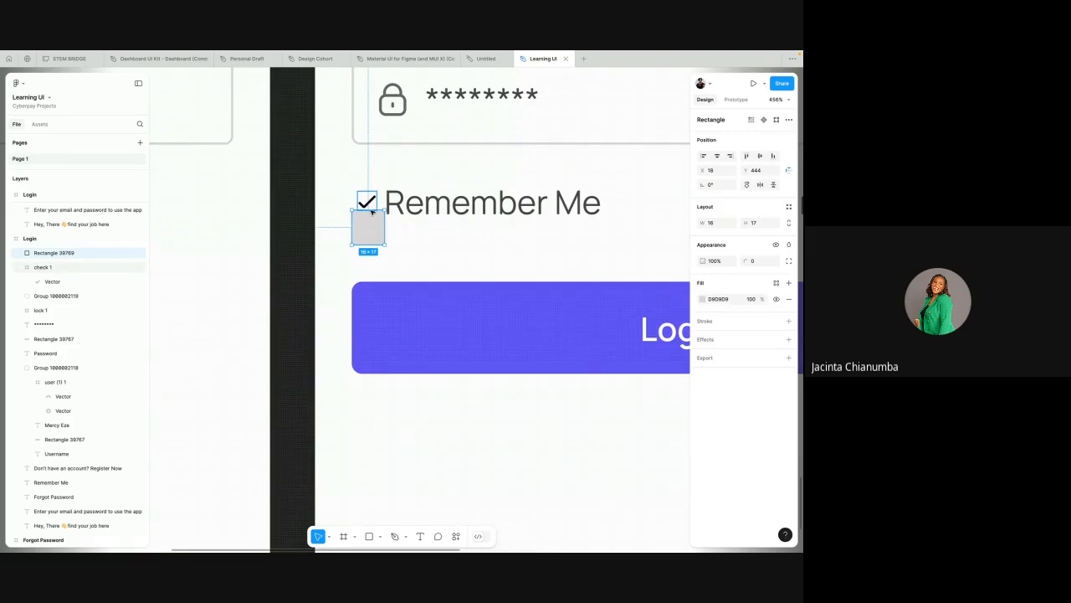
pyautogui.hotkey('ctrl', 'z')
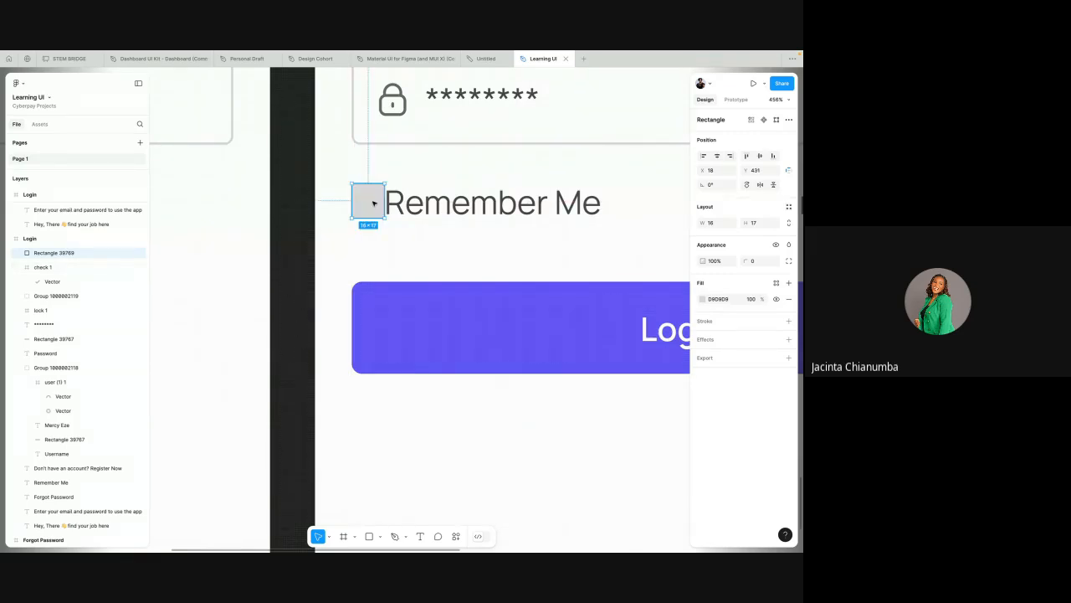
# Step: Send the checkbox rectangle to the back, behind the check icon, and select the icon
pyautogui.rightClick(374, 202)
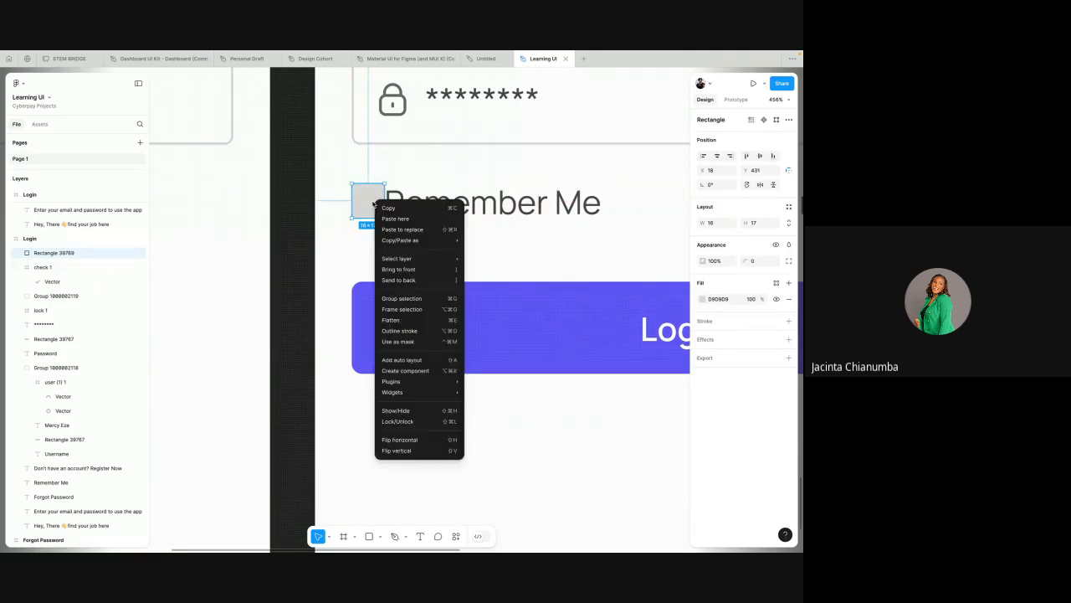
pyautogui.click(404, 281)
pyautogui.click(373, 202)
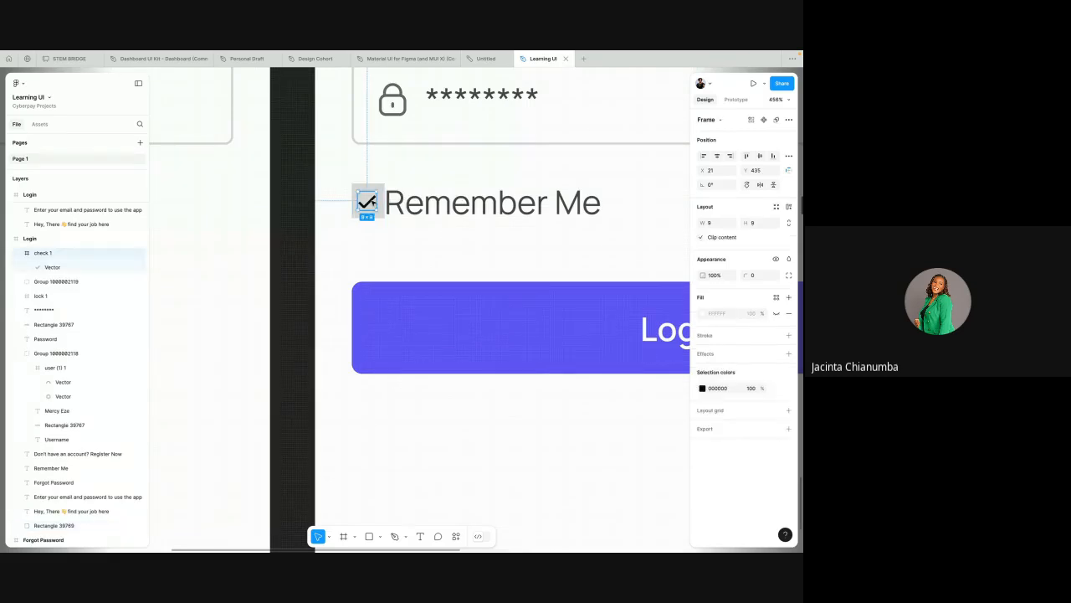
# Step: Reduce the checkbox rectangle's height to about 15 from its upper edge and set its corner radius to 2
pyautogui.scroll(-2, 374, 202)
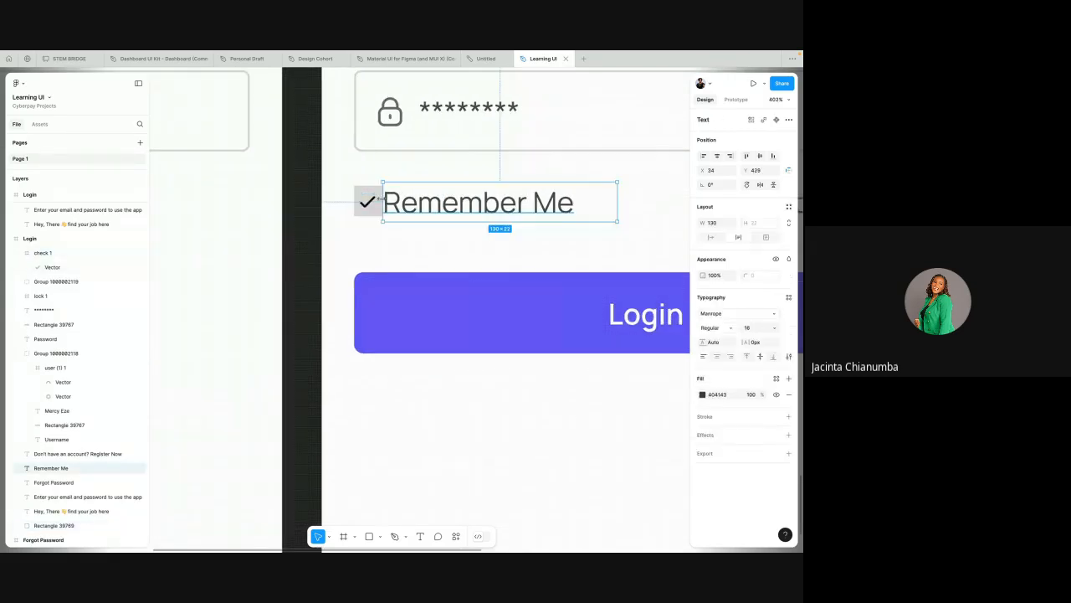
pyautogui.scroll(5, 378, 199)
pyautogui.click(371, 163)
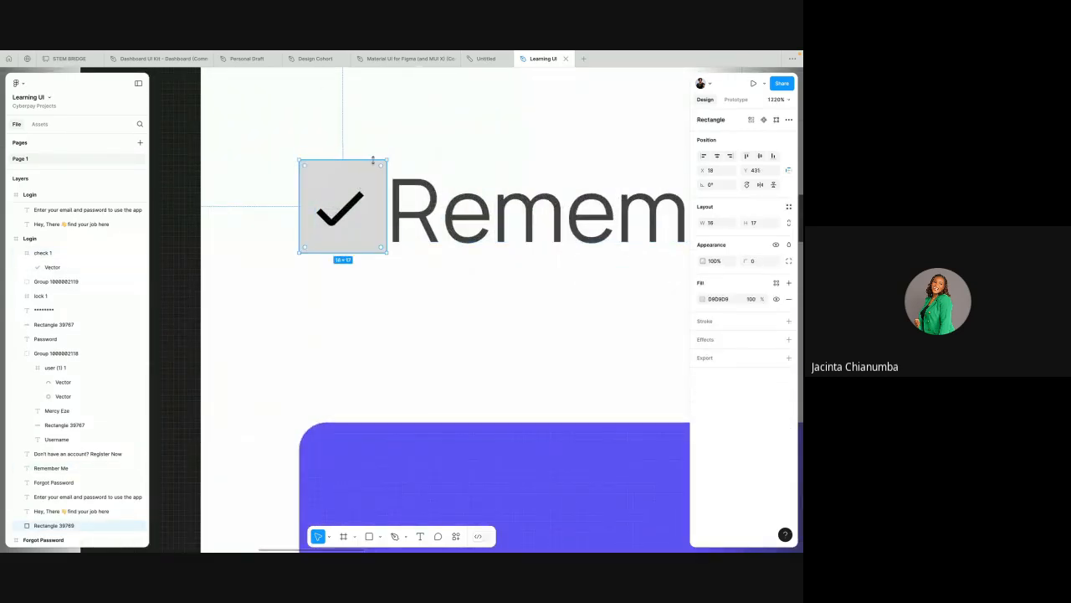
pyautogui.moveTo(373, 160); pyautogui.dragTo(371, 171)
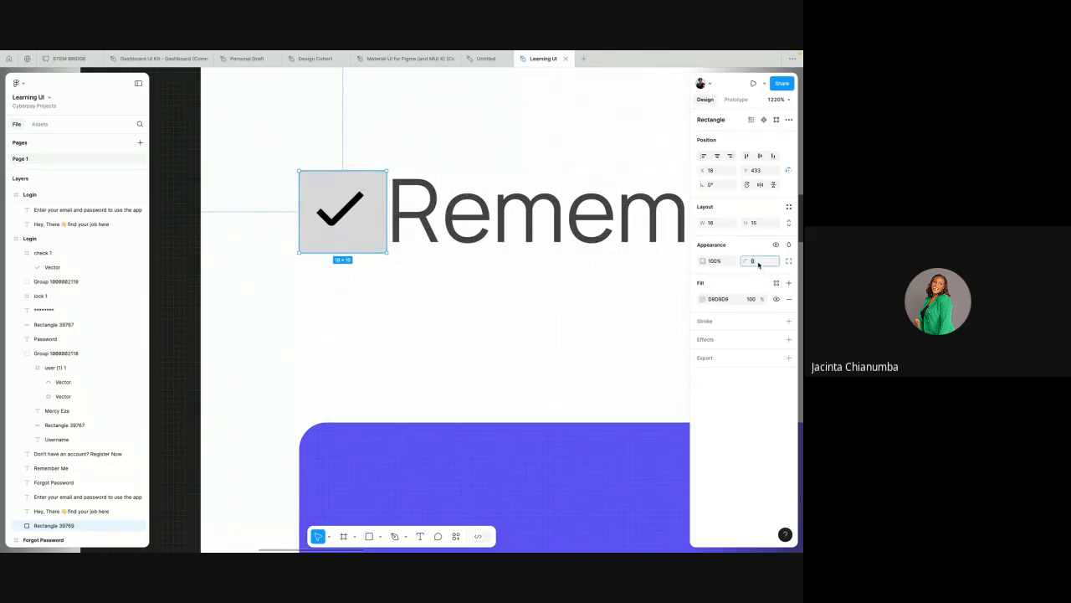
pyautogui.write('1')
# Step: Set the checkbox rectangle's fill to 121212 and the check icon's colour to FFFFFF
pyautogui.click(715, 304)
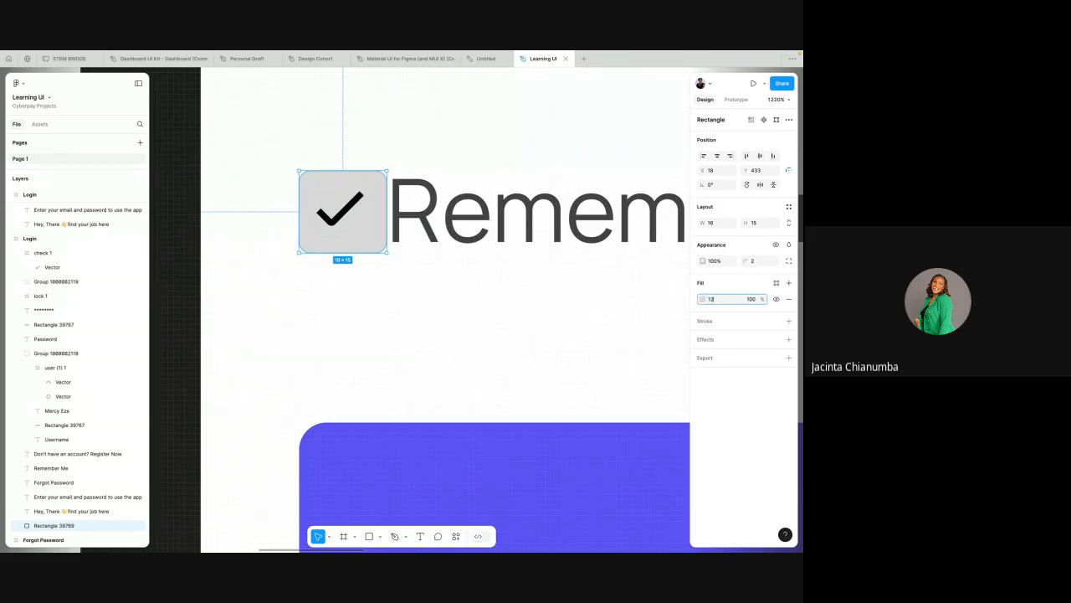
pyautogui.press('Return')
pyautogui.click(43, 252)
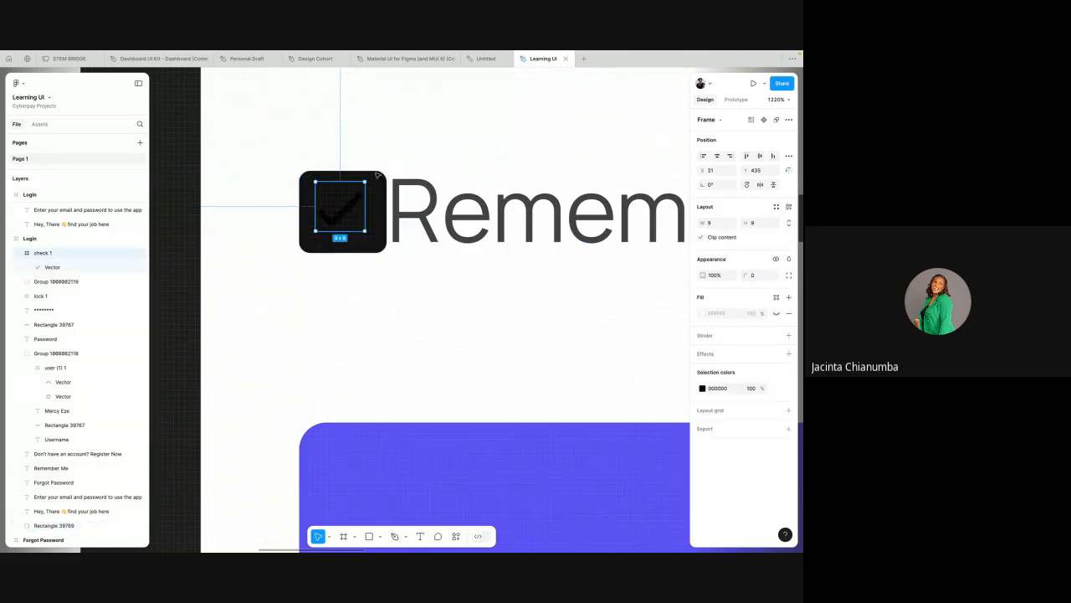
pyautogui.click(716, 390)
pyautogui.write('f')
pyautogui.press('Return')
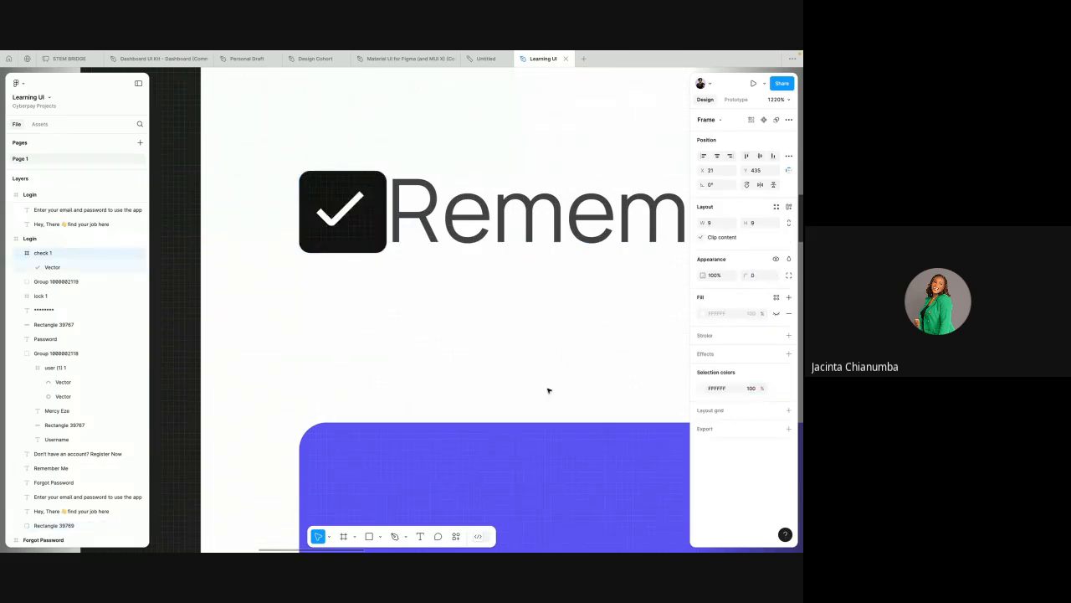
# Step: Shift the "Remember Me" text away from the checkbox to X 44
pyautogui.scroll(-5, 495, 303)
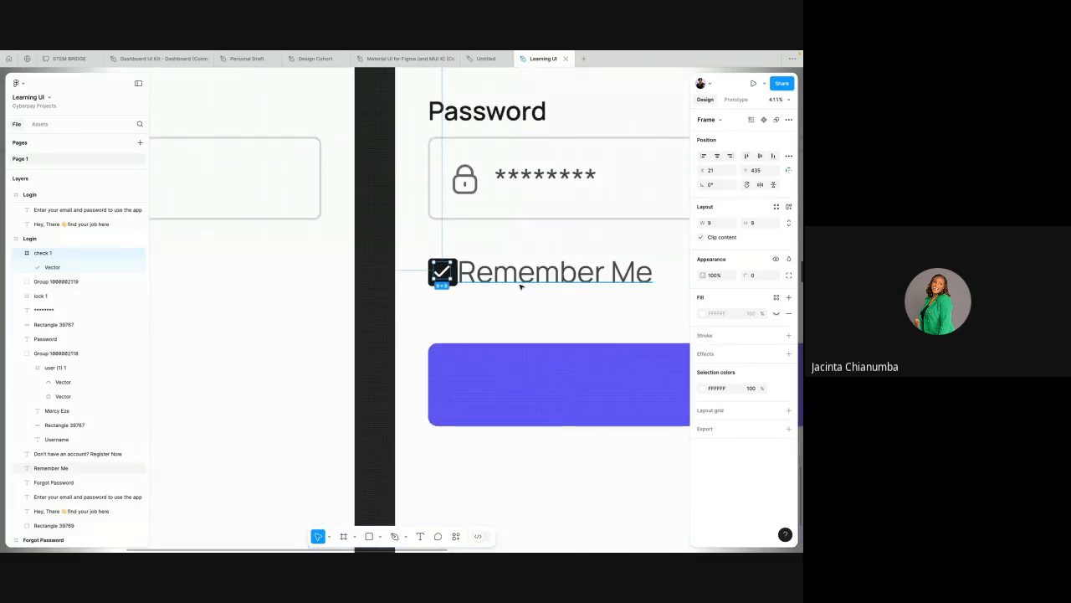
pyautogui.click(519, 282)
pyautogui.scroll(-2, 519, 284)
pyautogui.hotkey('shift', 'Right')
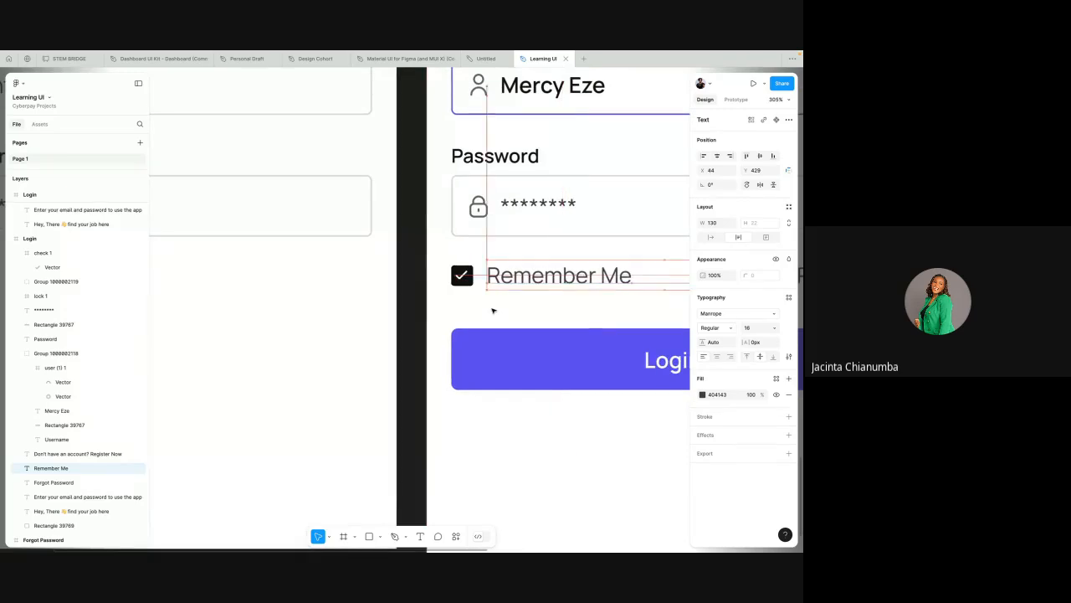
pyautogui.scroll(-2, 481, 297)
pyautogui.scroll(5, 474, 292)
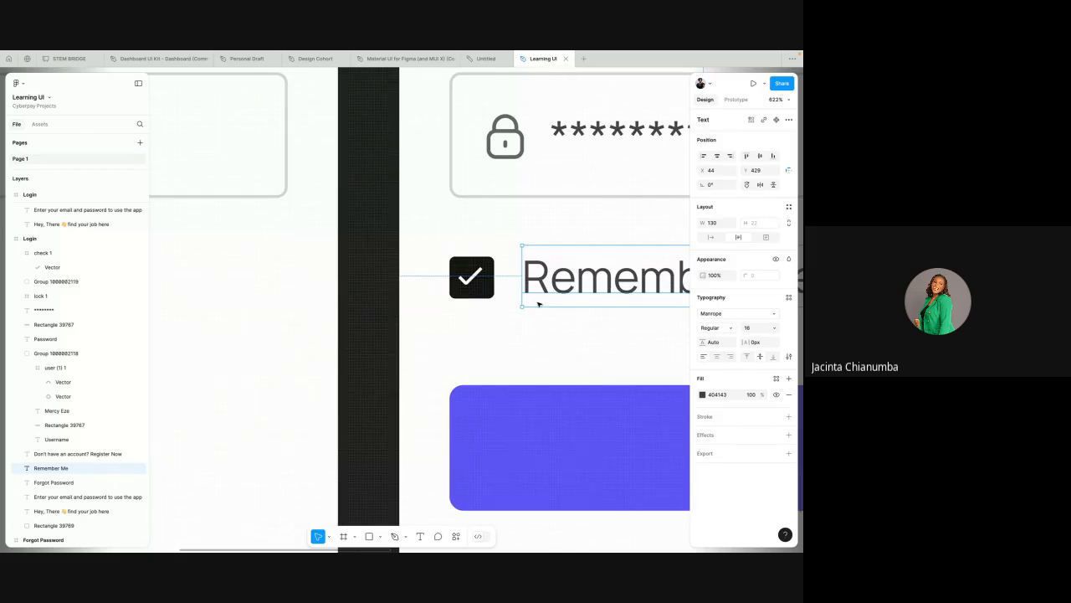
# Step: Set the checkbox rectangle's height to 16, making it a 16 × 16 square
pyautogui.click(492, 291)
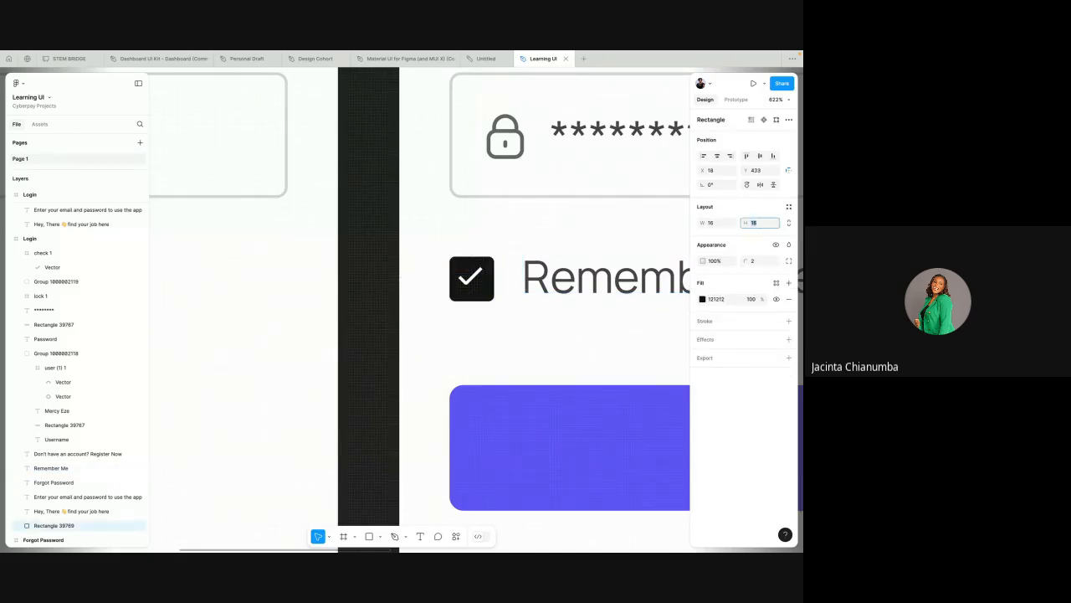
pyautogui.click(558, 312)
pyautogui.scroll(-3, 558, 312)
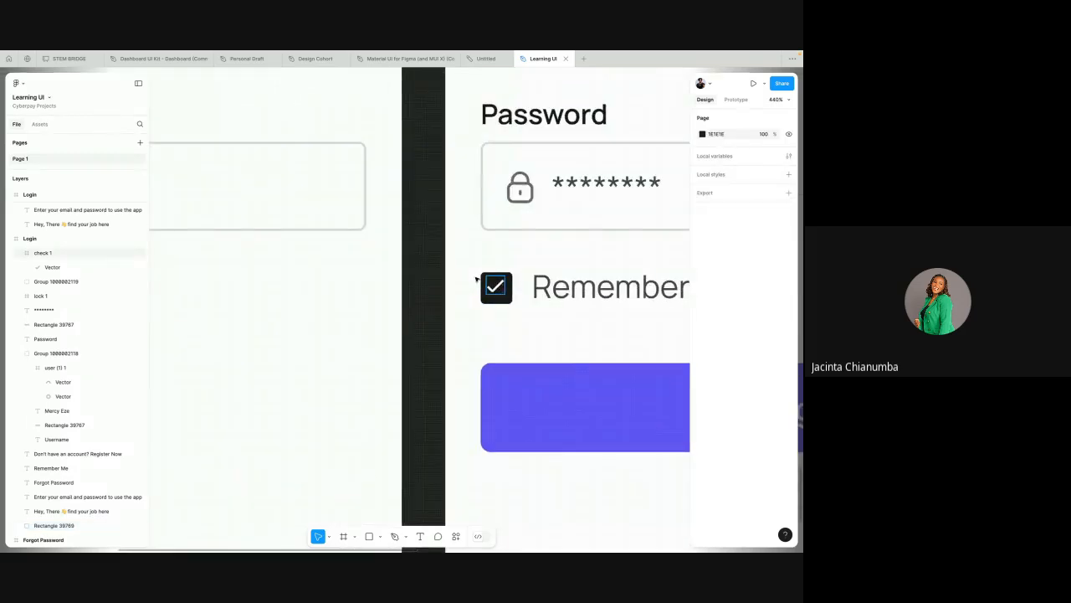
# Step: Align the centres of the check icon and the checkbox rectangle, placing the icon at X 22, Y 437
pyautogui.moveTo(470, 264); pyautogui.dragTo(519, 312)
pyautogui.hscroll(2, 519, 312)
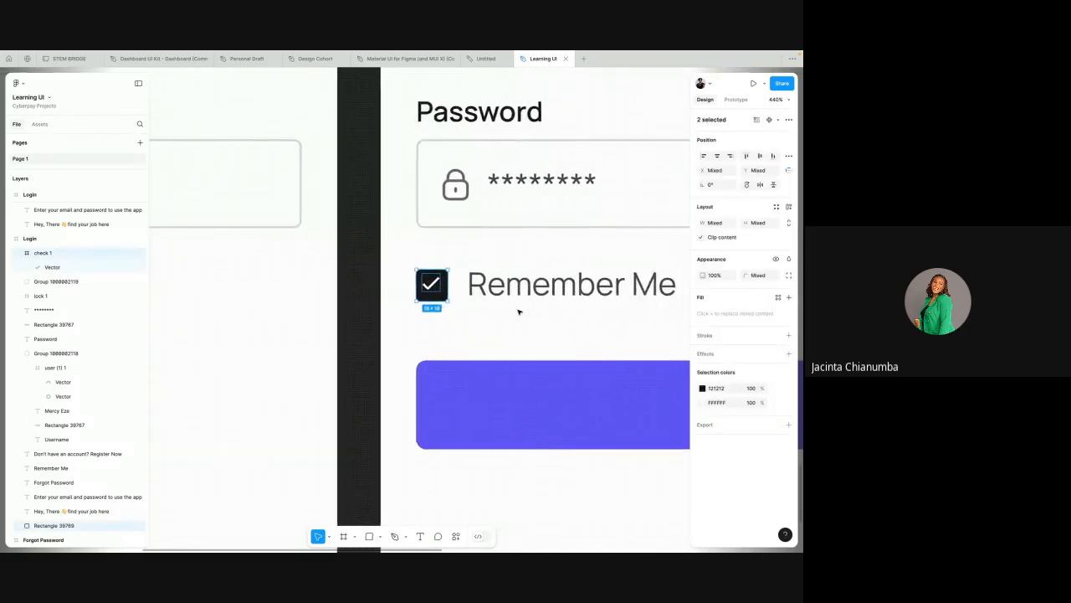
pyautogui.scroll(-5, 518, 312)
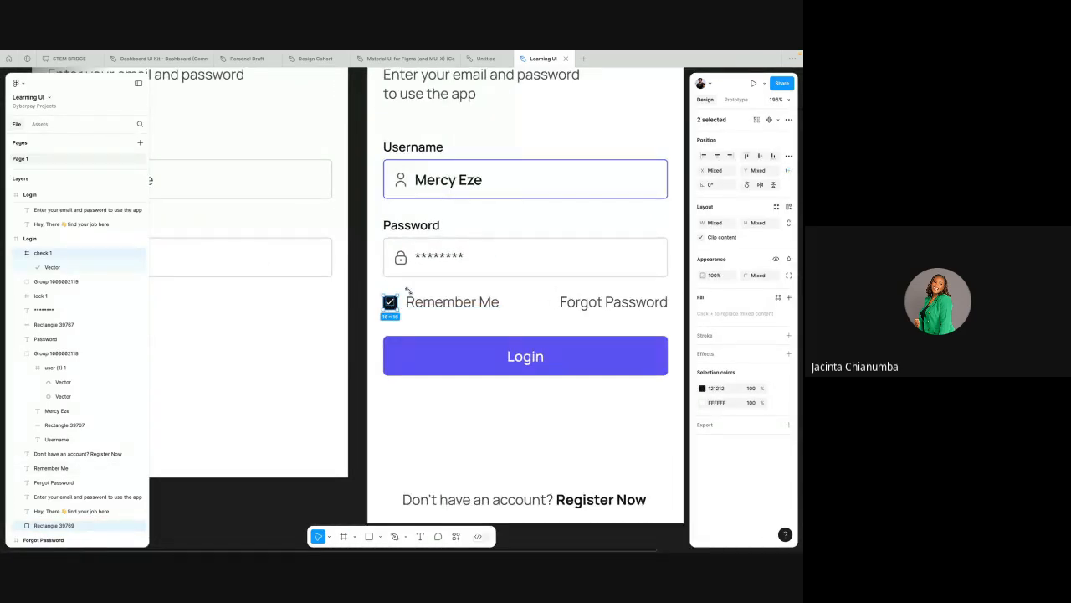
pyautogui.click(717, 156)
pyautogui.click(410, 348)
pyautogui.scroll(2, 404, 316)
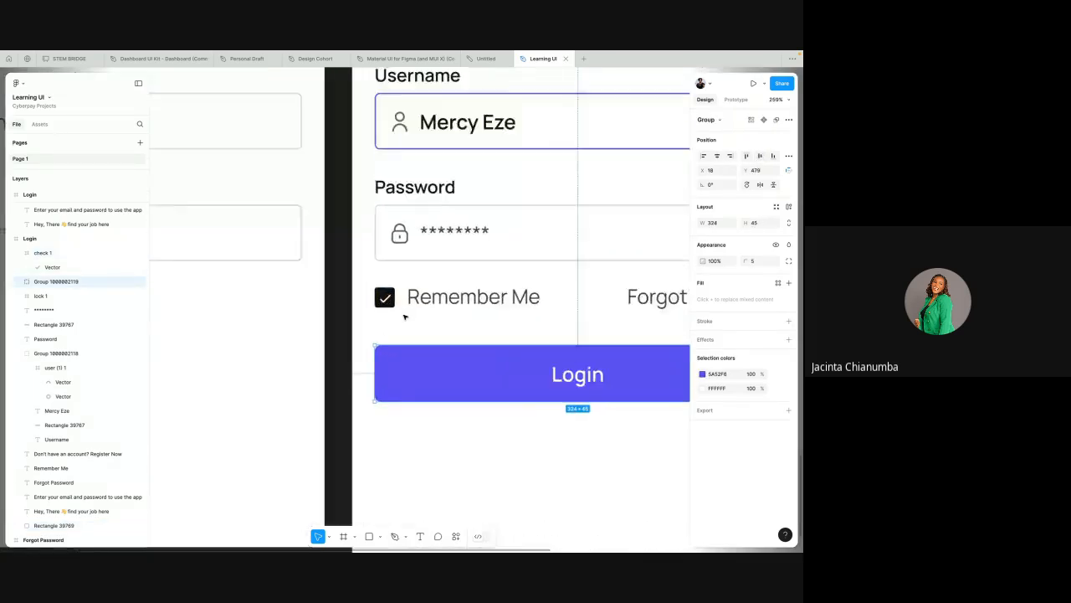
# Step: Try a width of 17 on the checkbox rectangle and return it to 16
pyautogui.click(384, 298)
pyautogui.scroll(5, 386, 300)
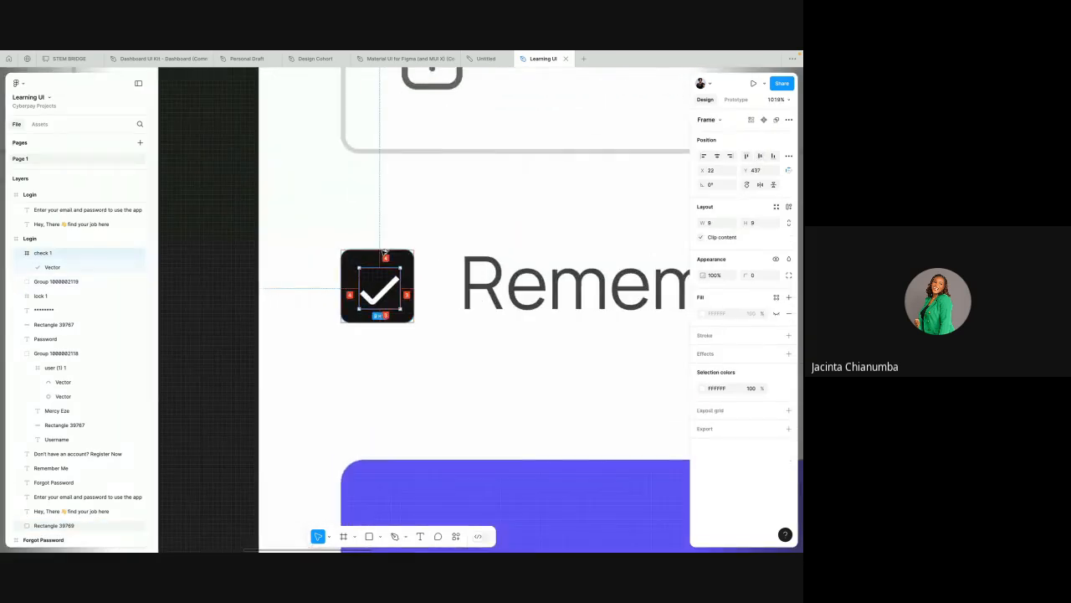
pyautogui.click(402, 260)
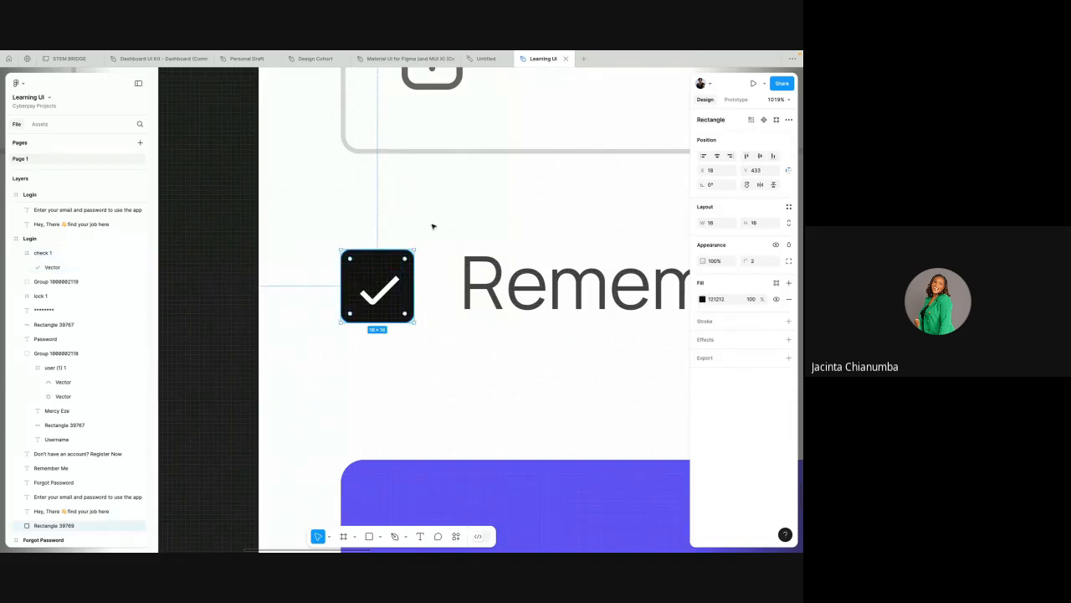
pyautogui.press('Down')
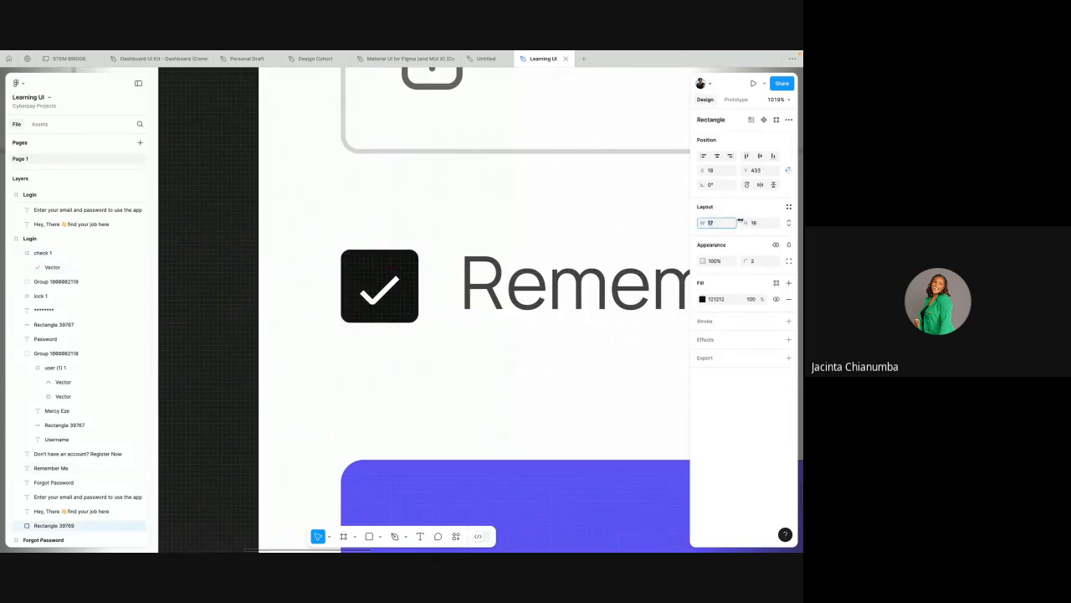
pyautogui.press('Down')
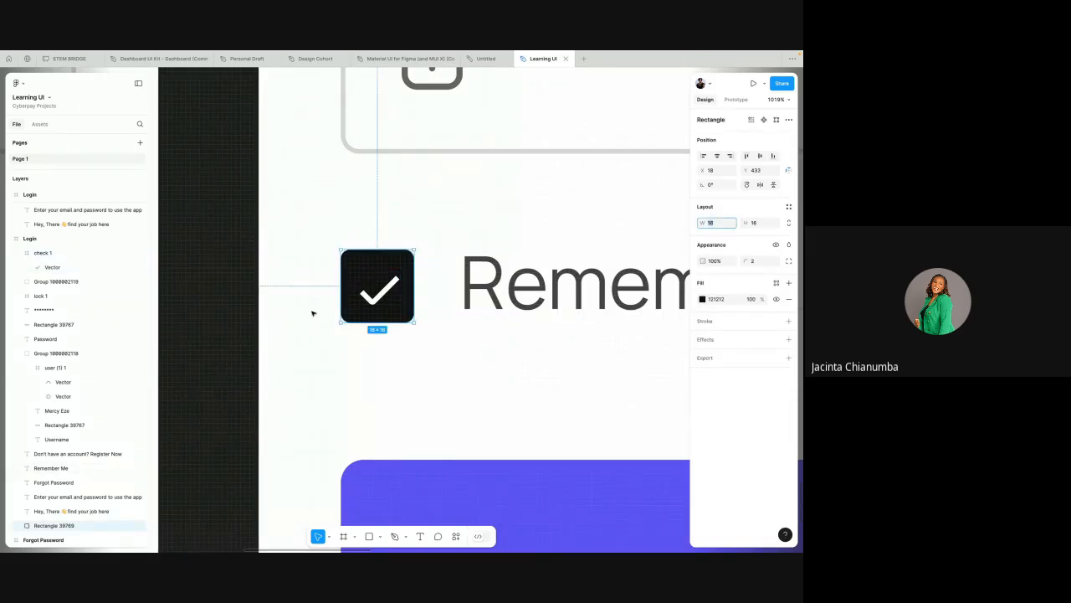
# Step: Scale the check icon down to 8 × 8 and centre it in the checkbox at X 22, Y 437
pyautogui.click(389, 274)
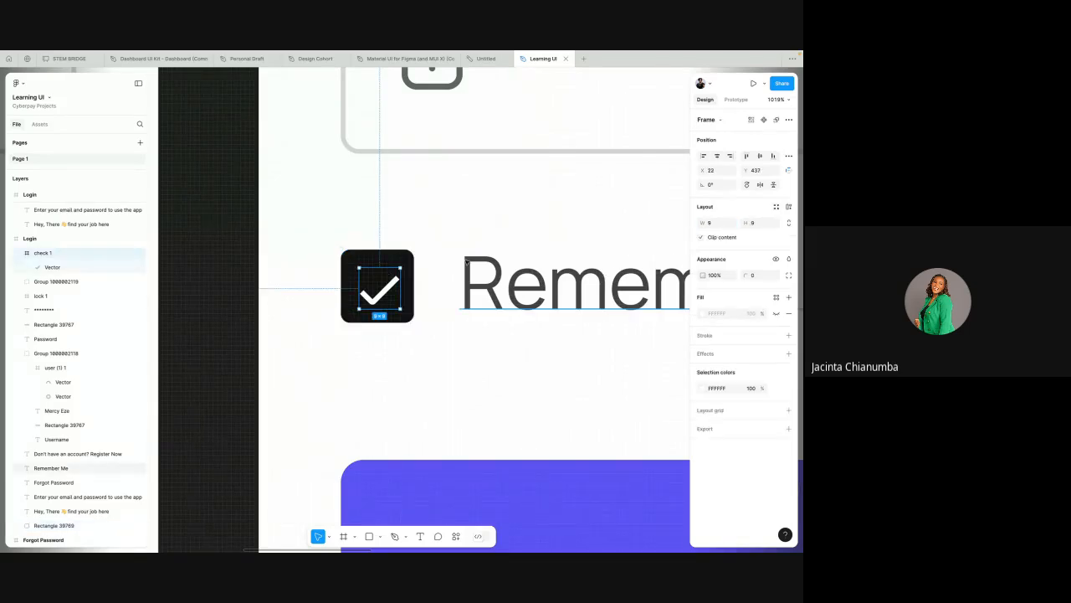
pyautogui.press('k')
pyautogui.scroll(5, 371, 266)
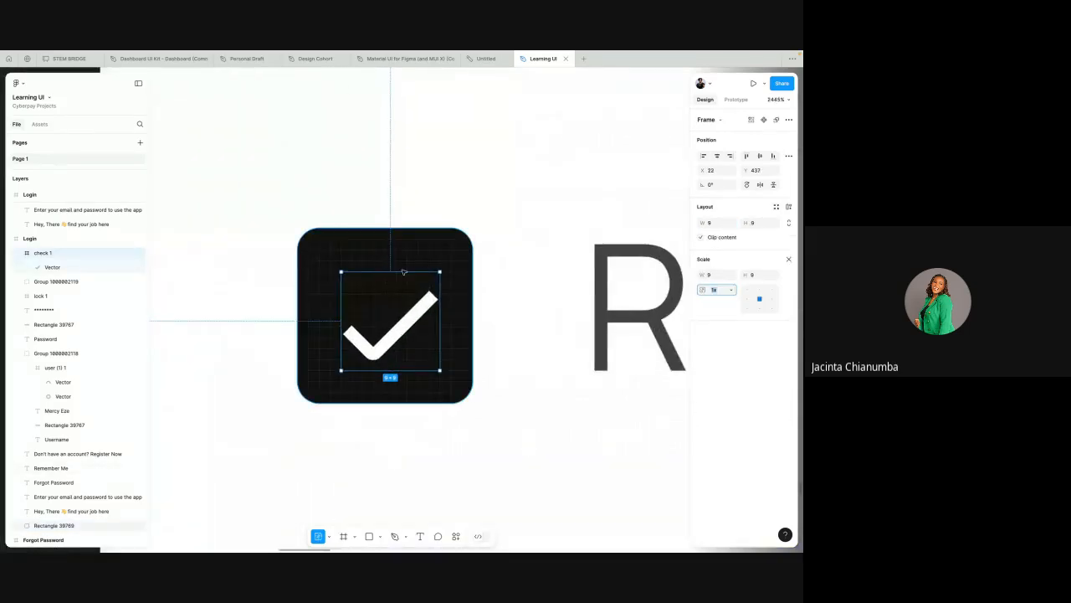
pyautogui.moveTo(436, 274); pyautogui.dragTo(430, 281)
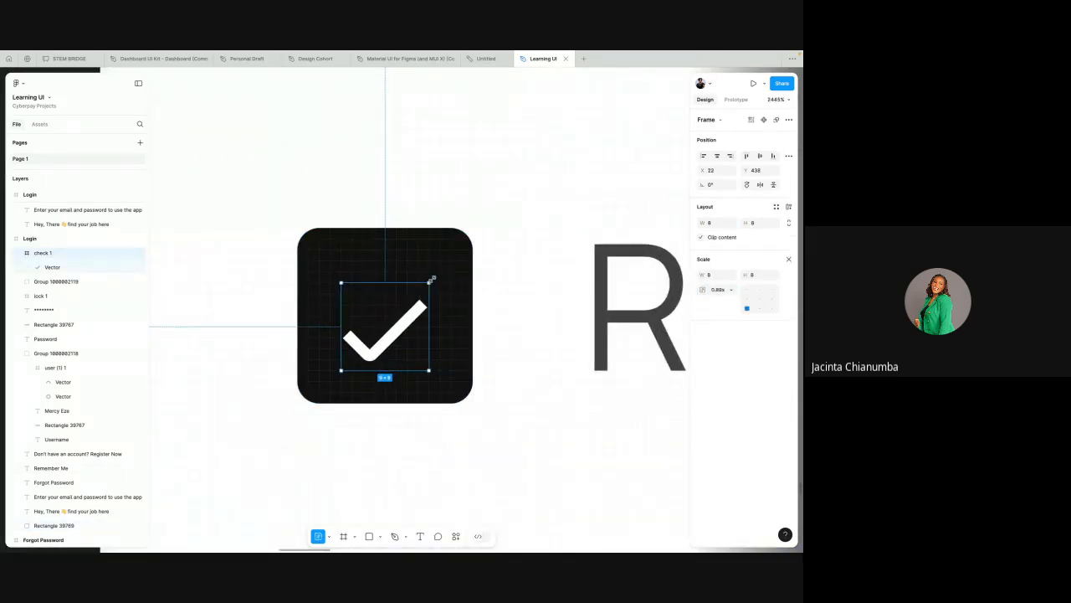
pyautogui.scroll(-4, 431, 279)
pyautogui.press('Up')
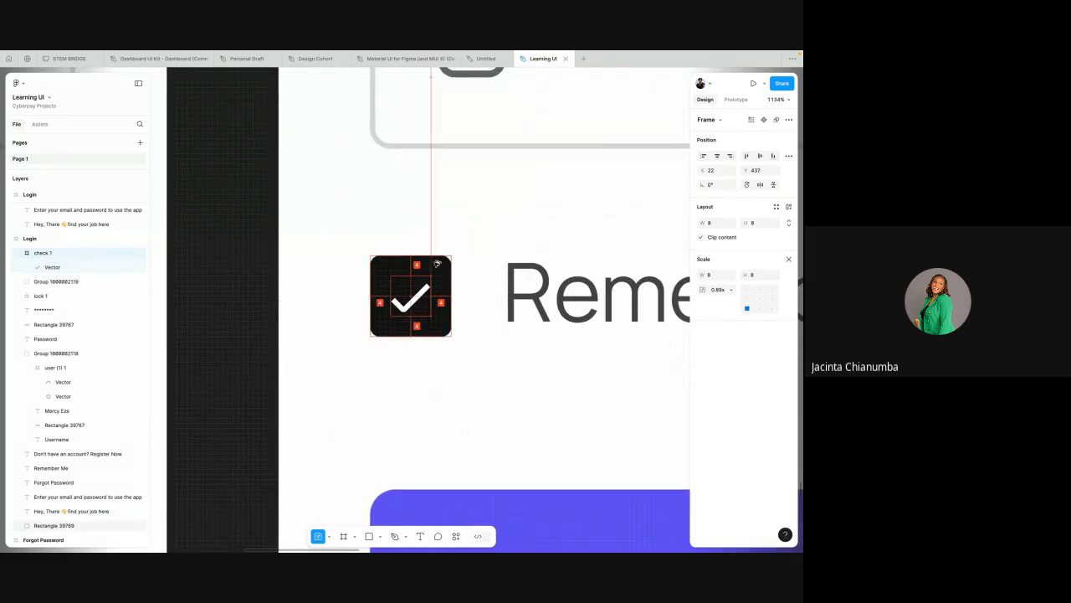
pyautogui.scroll(-5, 435, 265)
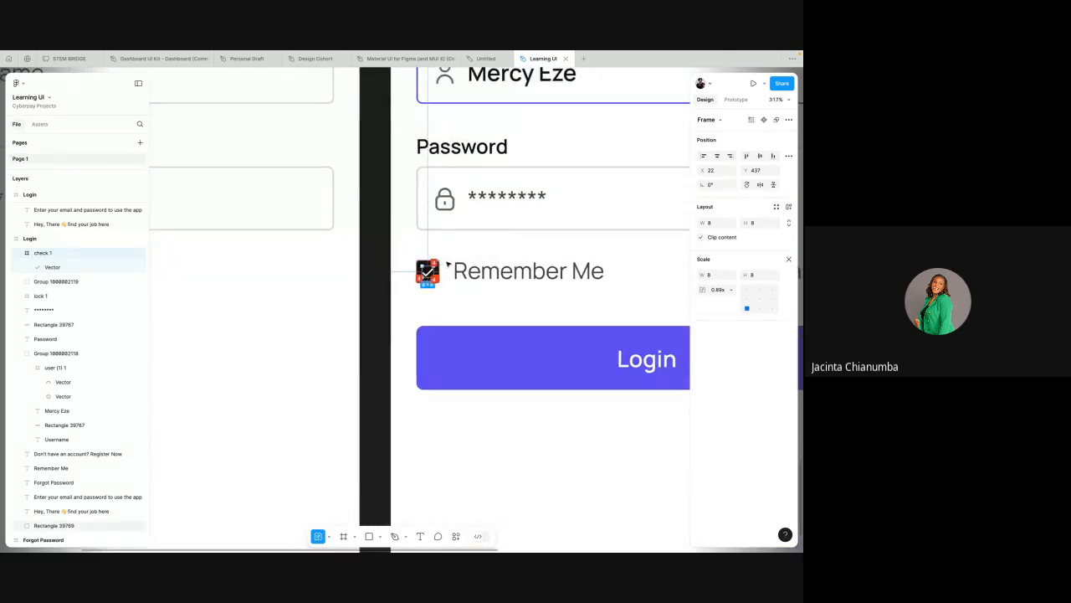
pyautogui.click(447, 262)
# Step: Review the filled-in Login screen and check the gap between the checkbox and the "Remember Me" text
pyautogui.scroll(-3, 447, 262)
pyautogui.hscroll(3, 447, 260)
pyautogui.scroll(-2, 447, 261)
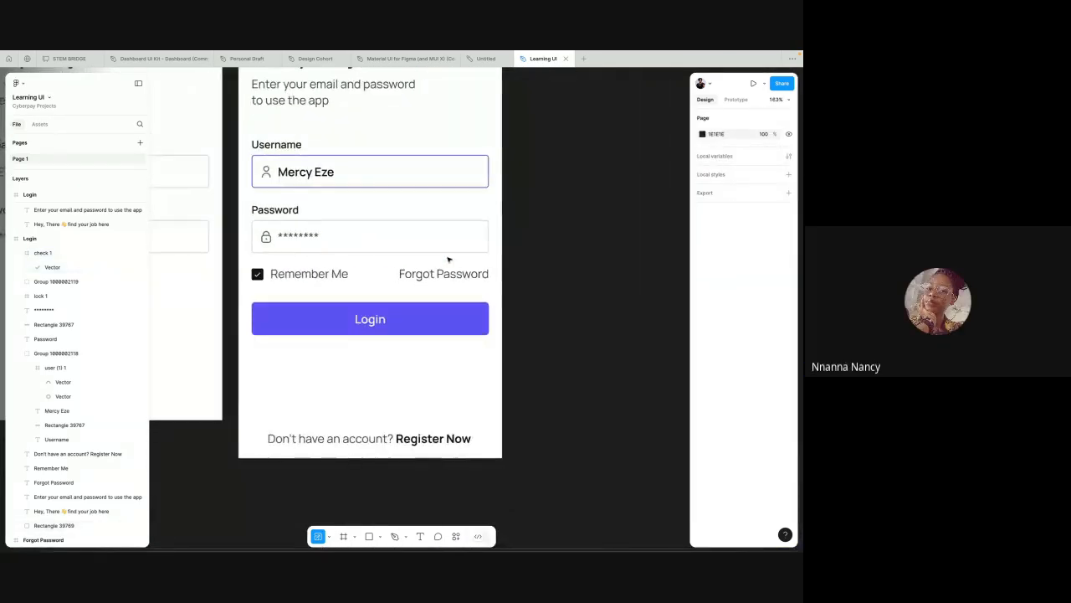
pyautogui.scroll(2, 326, 317)
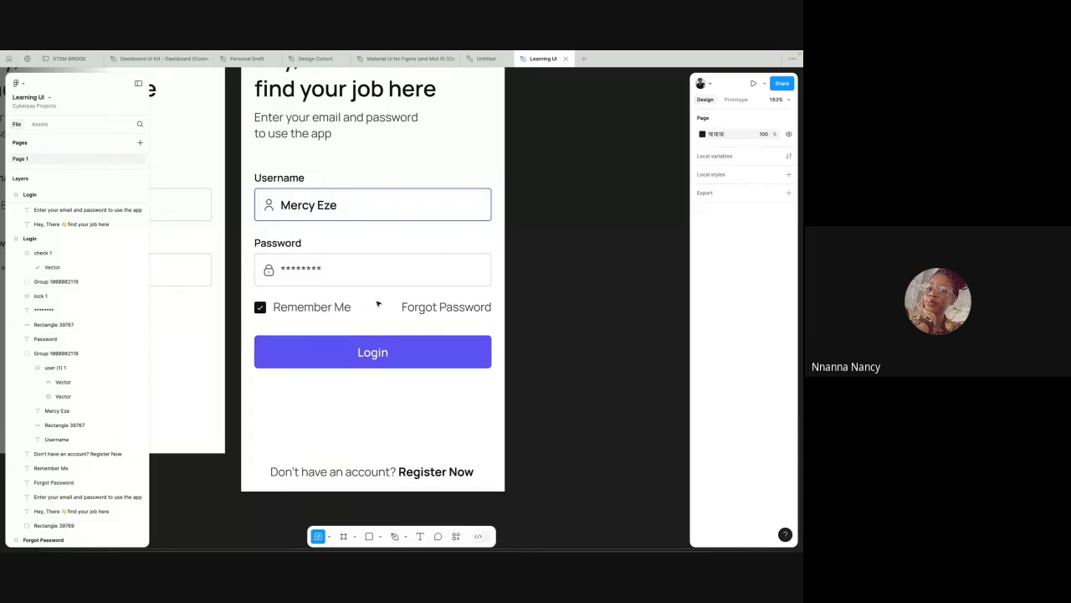
pyautogui.click(295, 311)
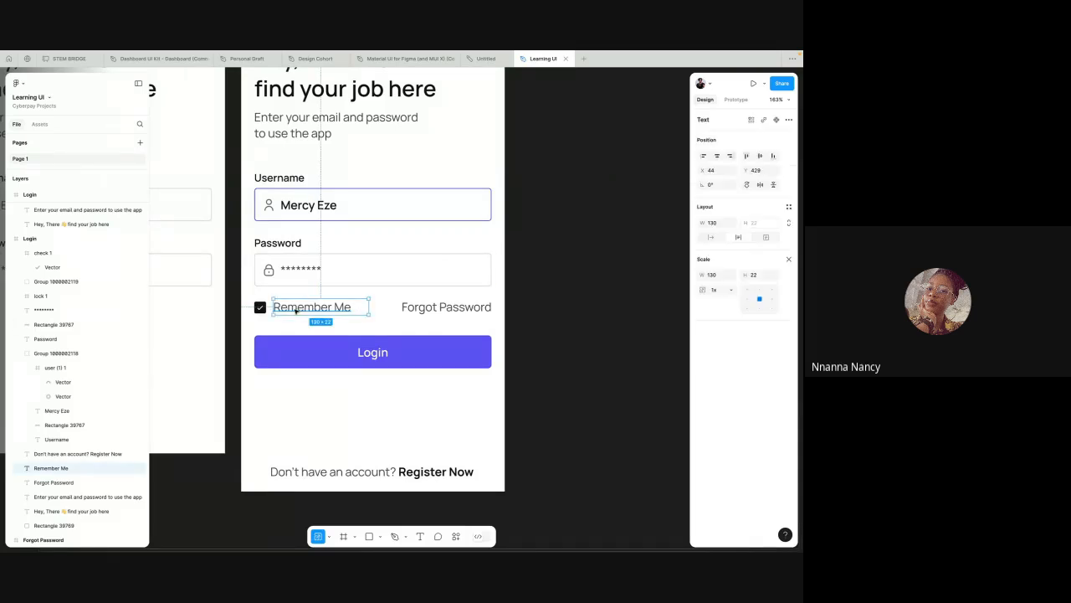
pyautogui.scroll(5, 295, 310)
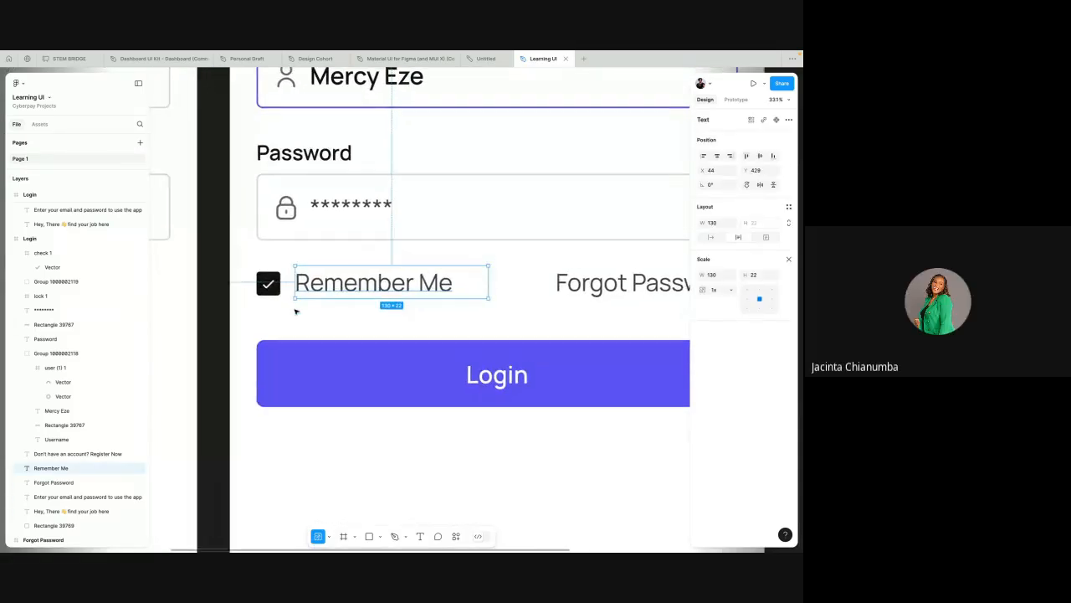
pyautogui.press('alt')
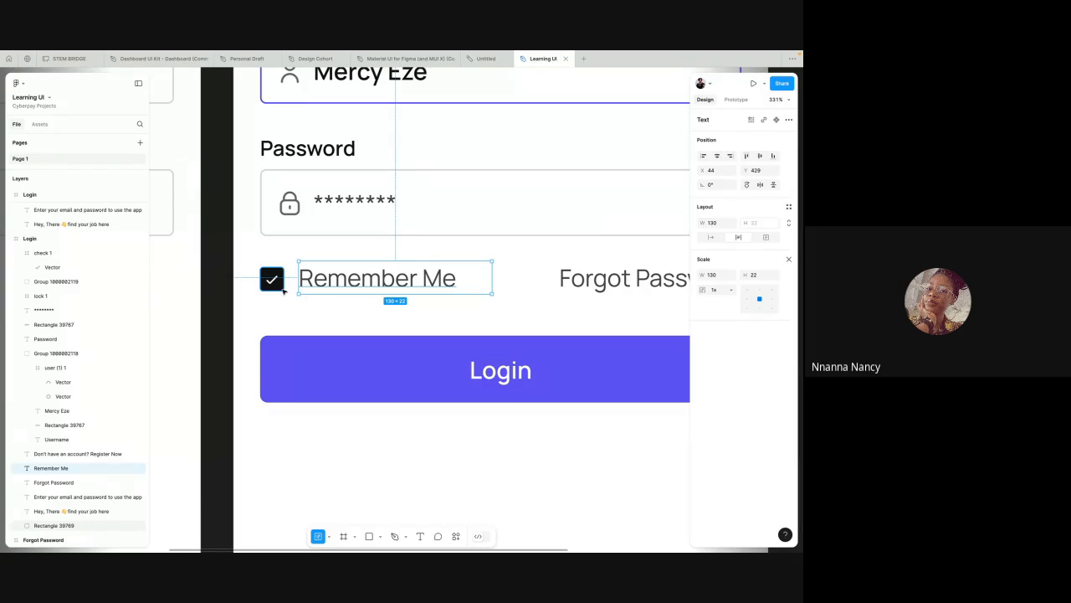
pyautogui.scroll(-5, 283, 290)
pyautogui.click(274, 296)
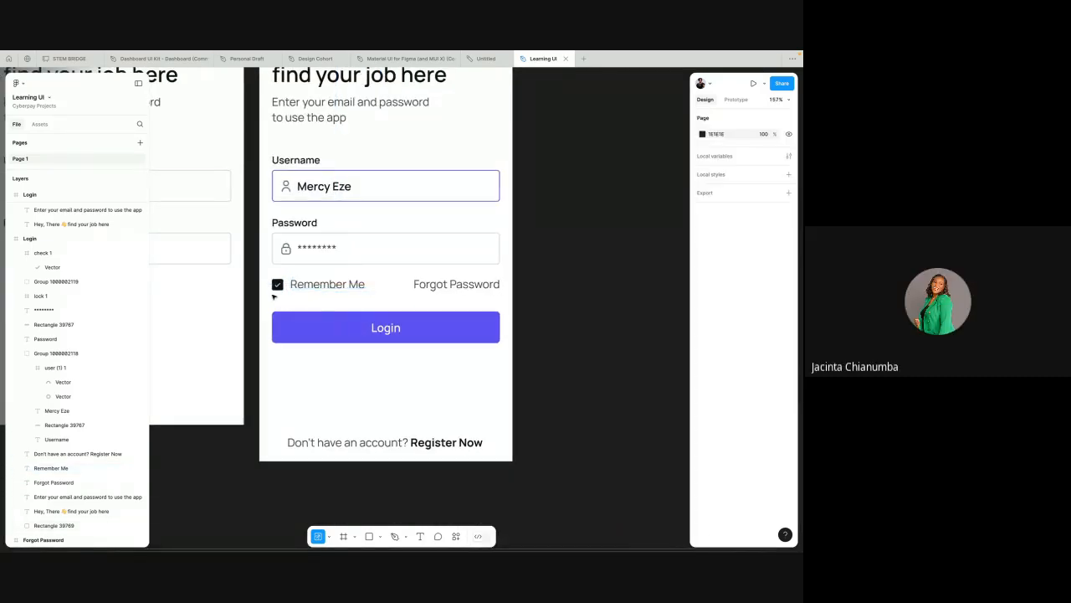
# Step: Switch to the browser and examine the check icon's Flaticon page with its style variants and related icons
pyautogui.scroll(1, 274, 296)
pyautogui.hotkey('ctrl', 'Left')
pyautogui.hotkey('ctrl', 'Left')
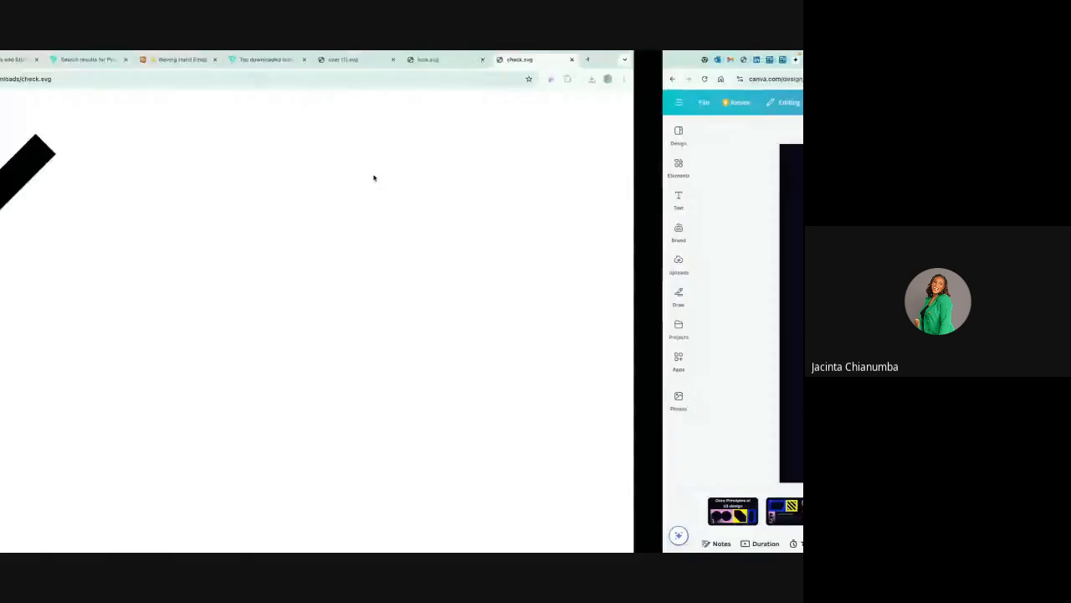
pyautogui.click(592, 58)
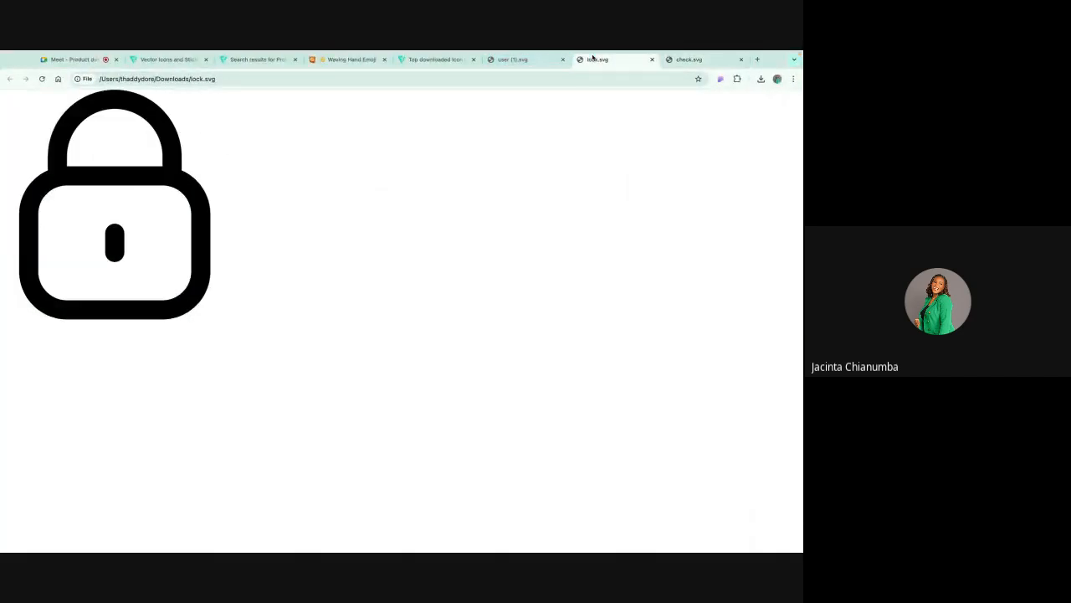
pyautogui.click(423, 60)
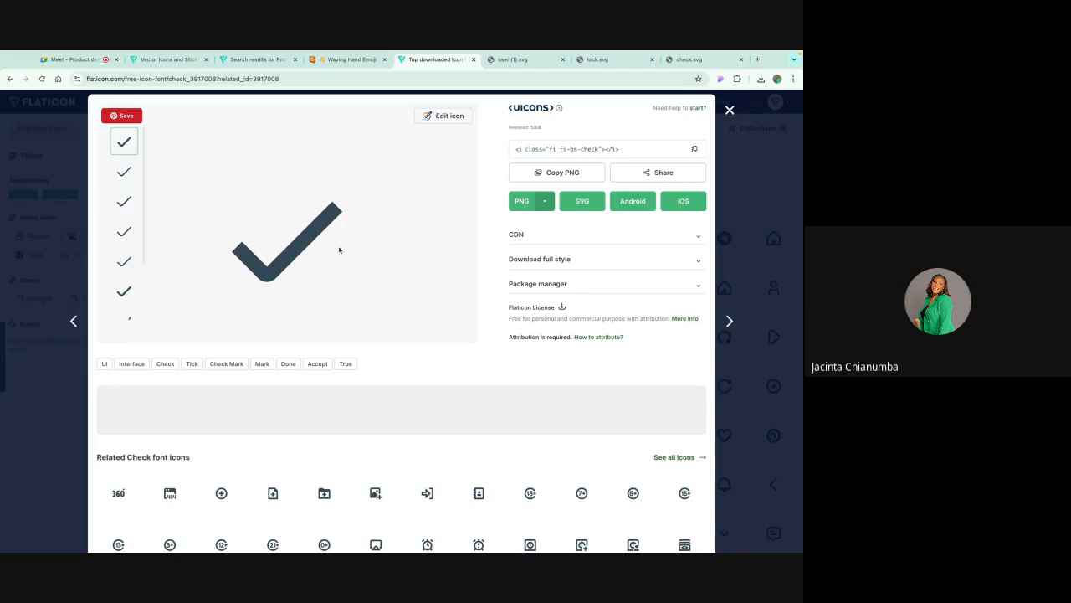
pyautogui.scroll(-3, 353, 512)
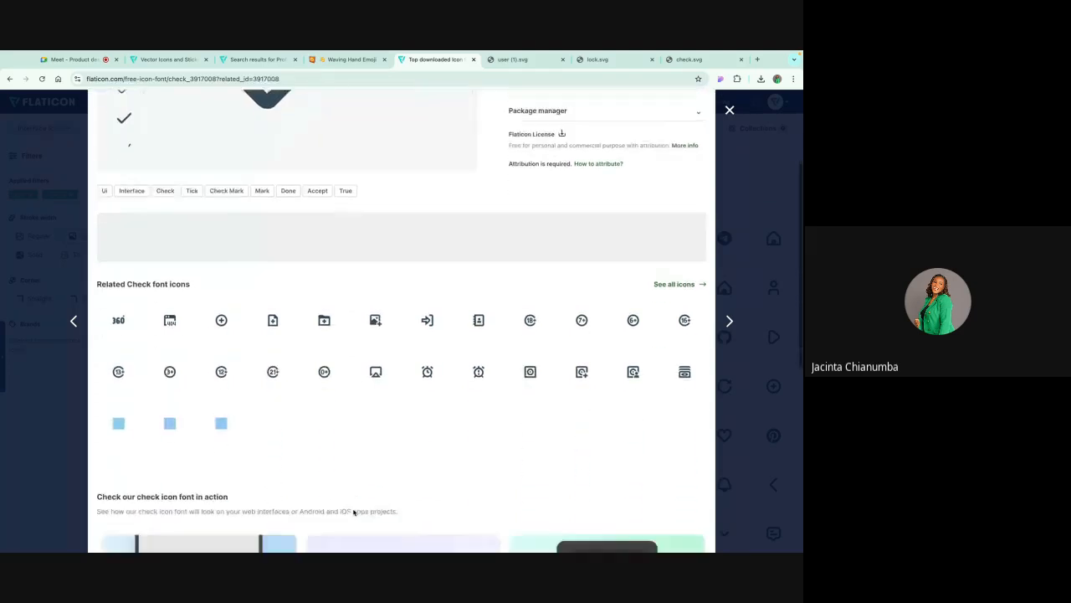
pyautogui.scroll(3, 414, 390)
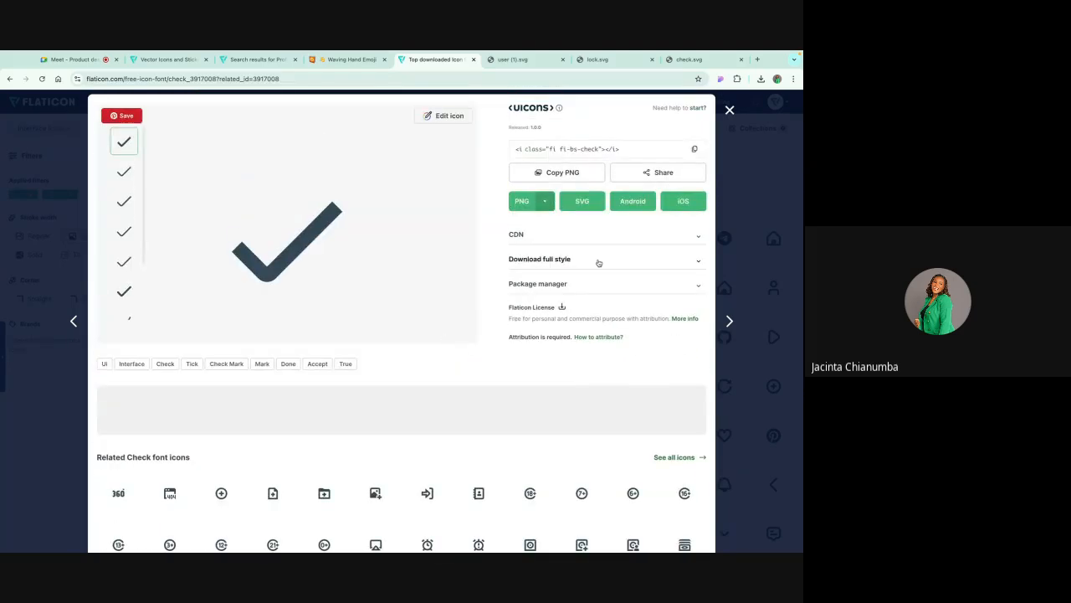
pyautogui.hotkey('ctrl', 'Right')
pyautogui.hotkey('ctrl', 'Right')
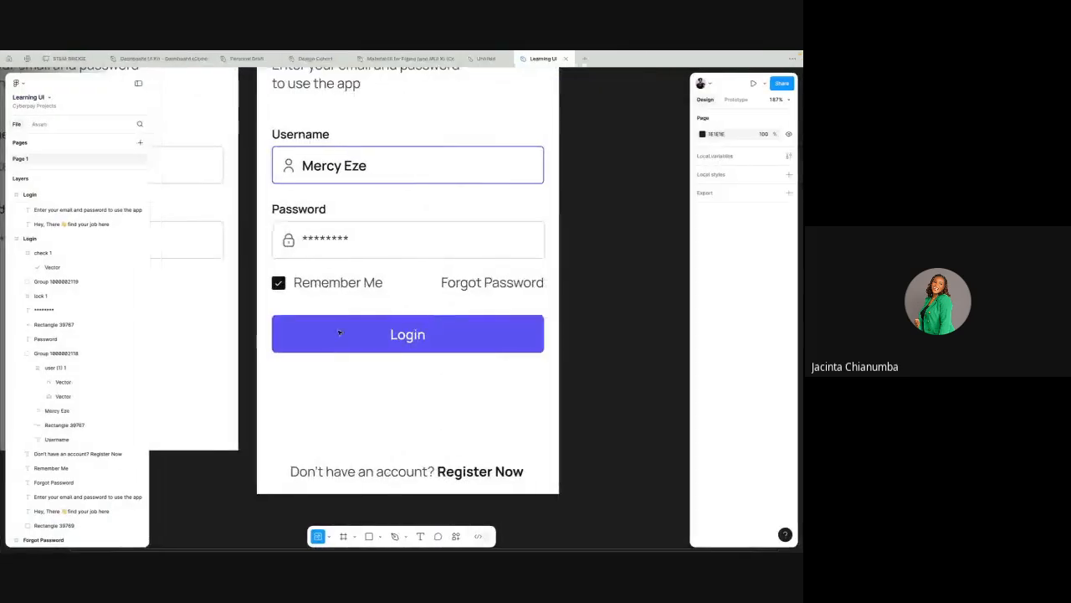
pyautogui.hotkey('ctrl', 'Left')
pyautogui.hotkey('ctrl', 'Left')
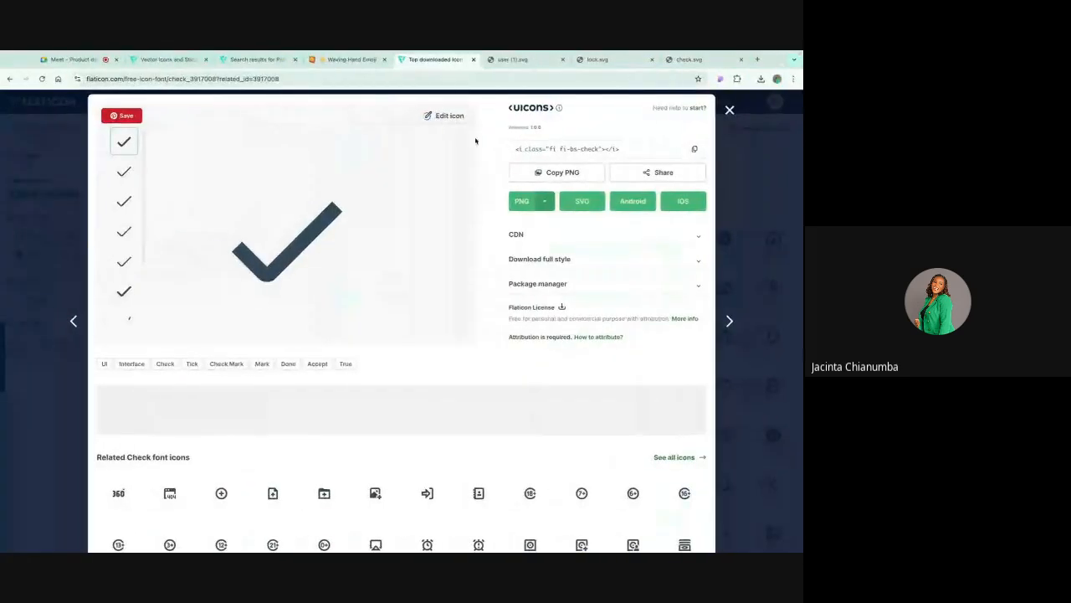
# Step: Browse Flaticon's bold Top icon fonts list and reopen the detail page of the bold check icon
pyautogui.click(729, 111)
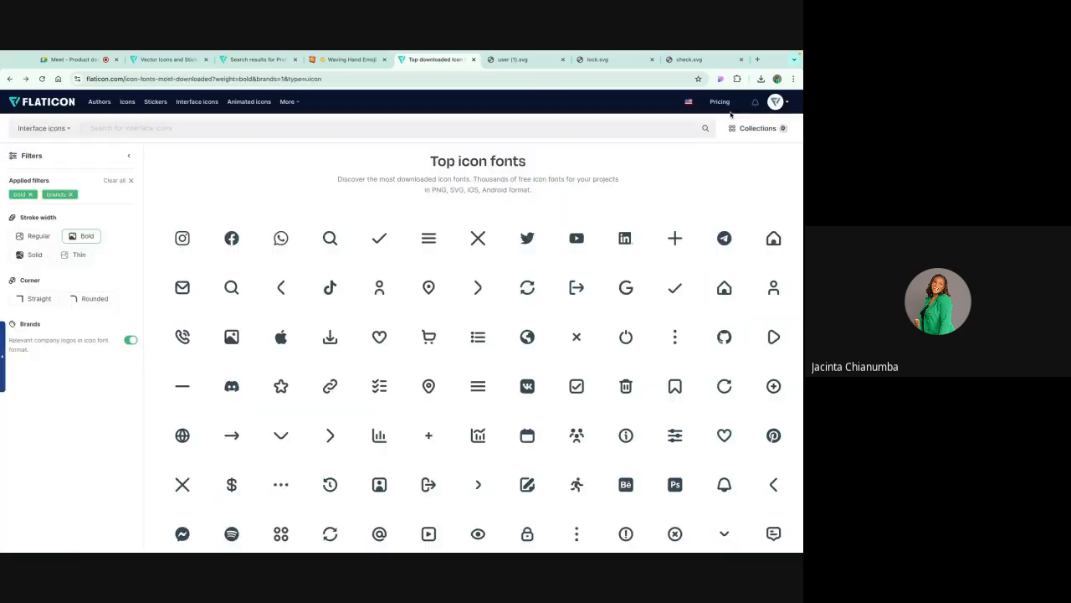
pyautogui.scroll(-3, 458, 410)
pyautogui.scroll(-1, 458, 409)
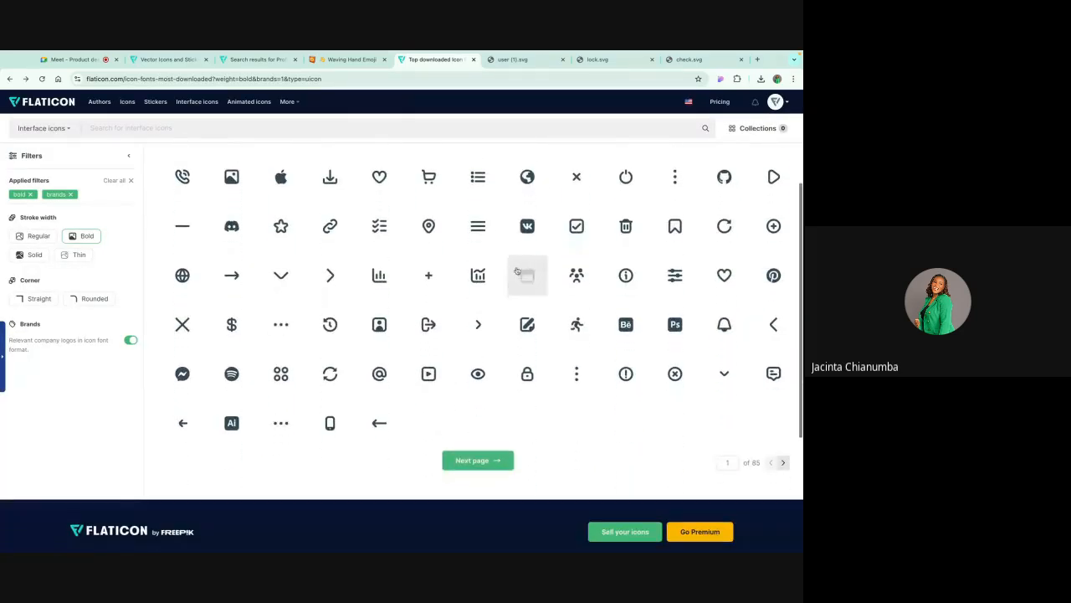
pyautogui.scroll(3, 521, 265)
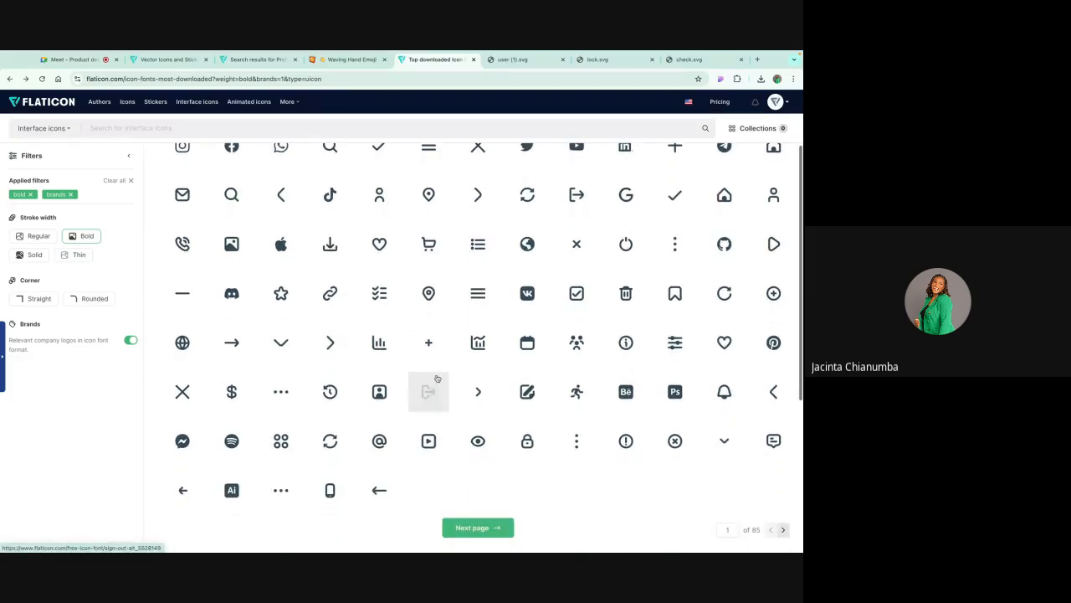
pyautogui.scroll(1, 452, 351)
pyautogui.click(673, 274)
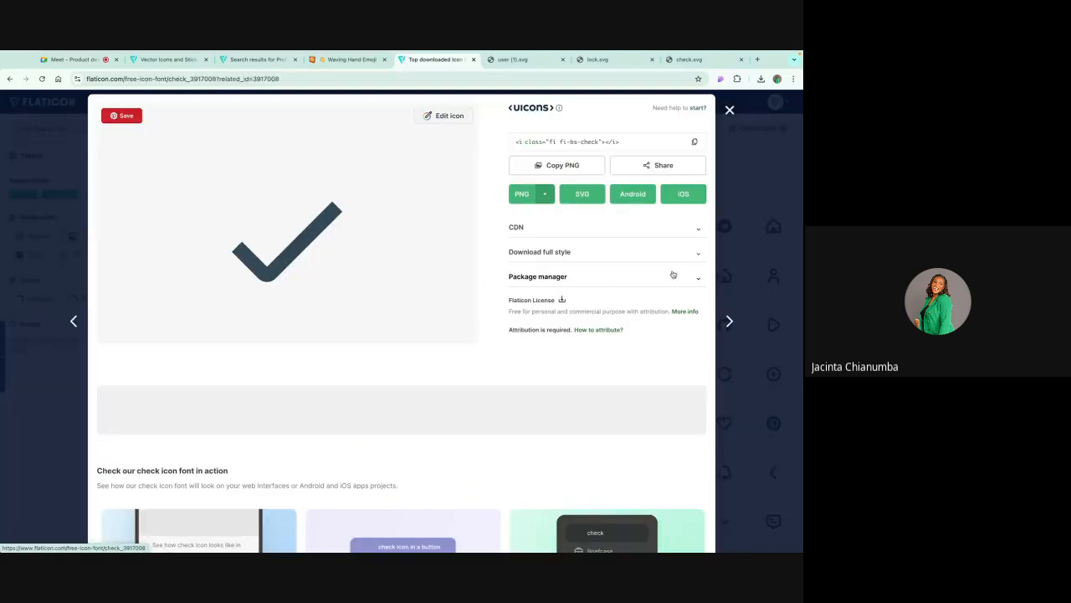
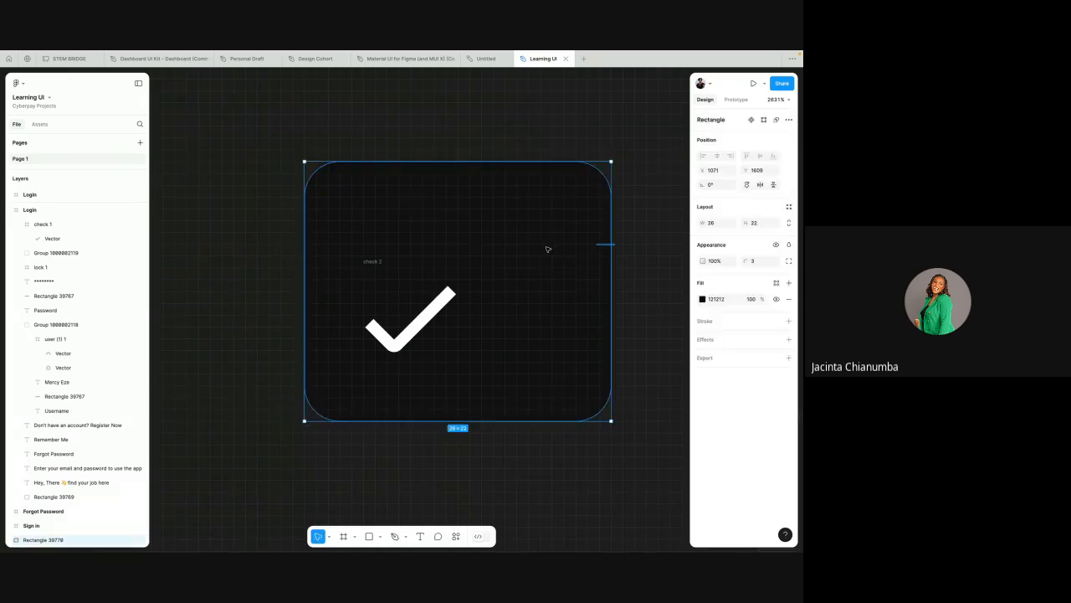
# Step: Shrink the dark rounded rectangle behind the spare check icon to 18 × 20
pyautogui.click(573, 140)
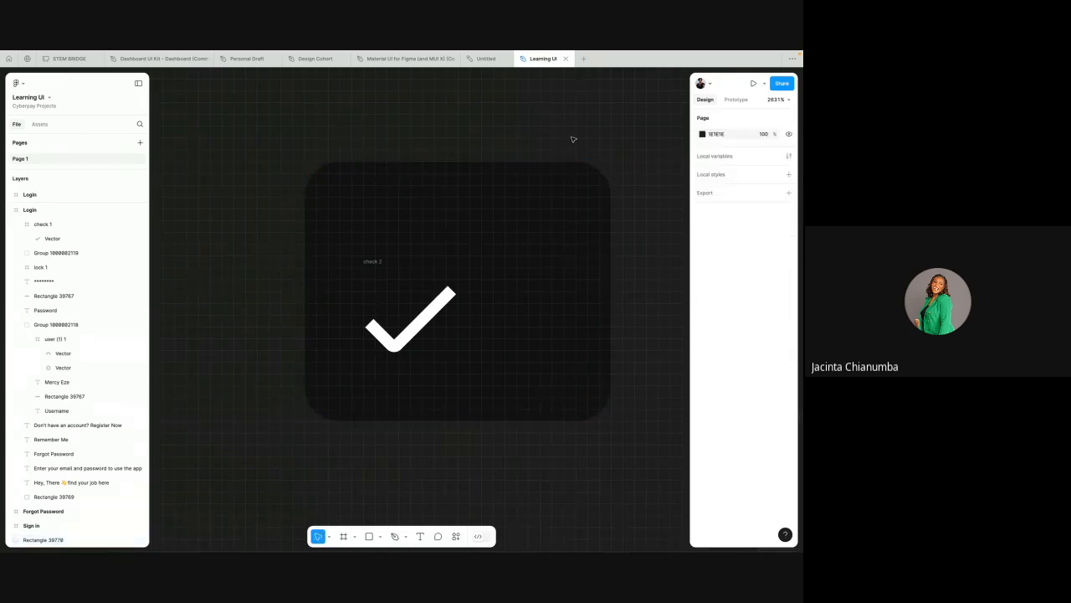
pyautogui.scroll(-3, 574, 139)
pyautogui.scroll(3, 573, 140)
pyautogui.hscroll(2, 573, 140)
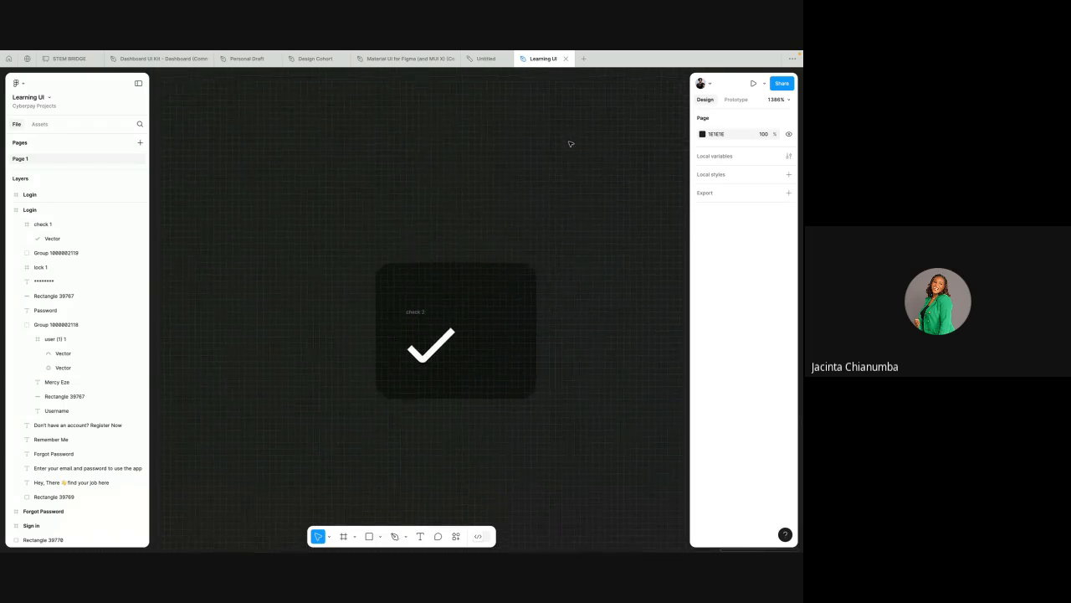
pyautogui.click(517, 309)
pyautogui.scroll(-2, 516, 310)
pyautogui.scroll(-2, 516, 309)
pyautogui.hscroll(-1, 517, 309)
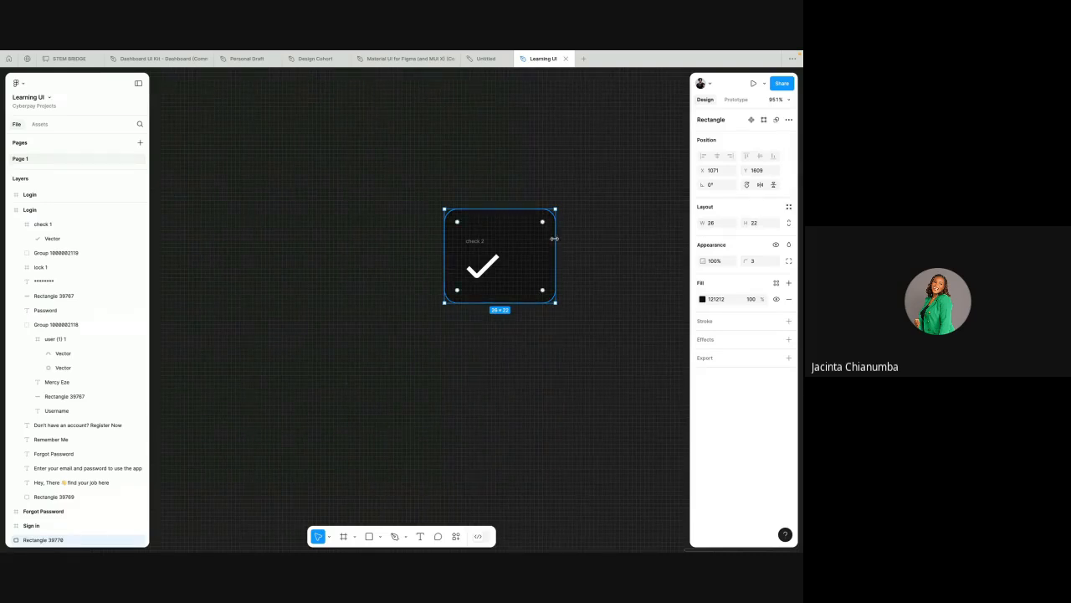
pyautogui.moveTo(556, 240); pyautogui.dragTo(520, 217)
pyautogui.click(499, 214)
pyautogui.click(500, 220)
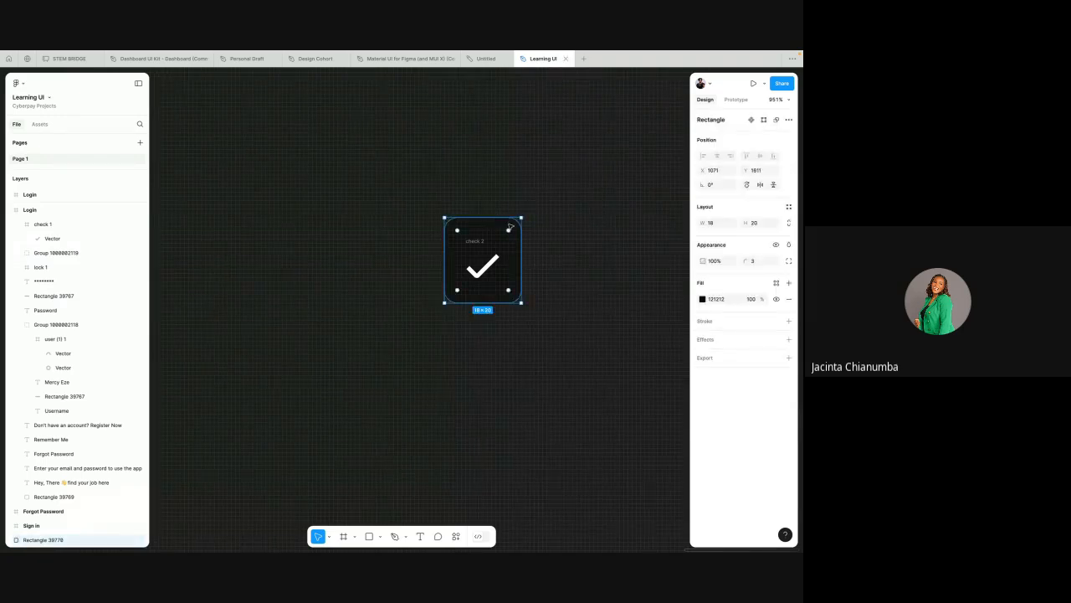
# Step: Set the rectangle's corner radius to 2 and tighten its edges around the spare check icon to 15 × 16
pyautogui.click(752, 261)
pyautogui.write('8')
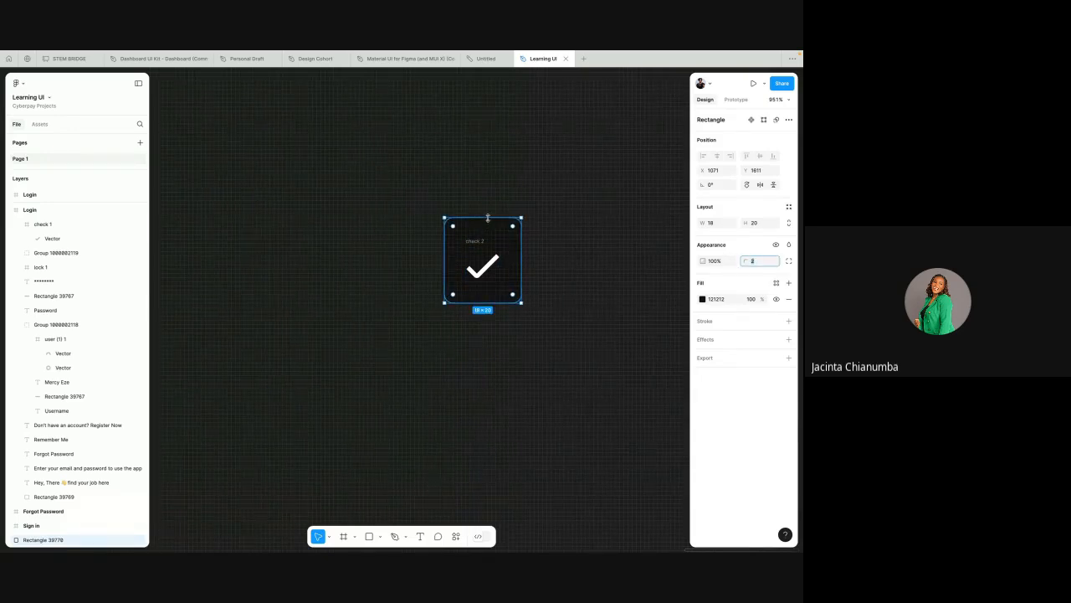
pyautogui.moveTo(489, 217); pyautogui.dragTo(489, 226)
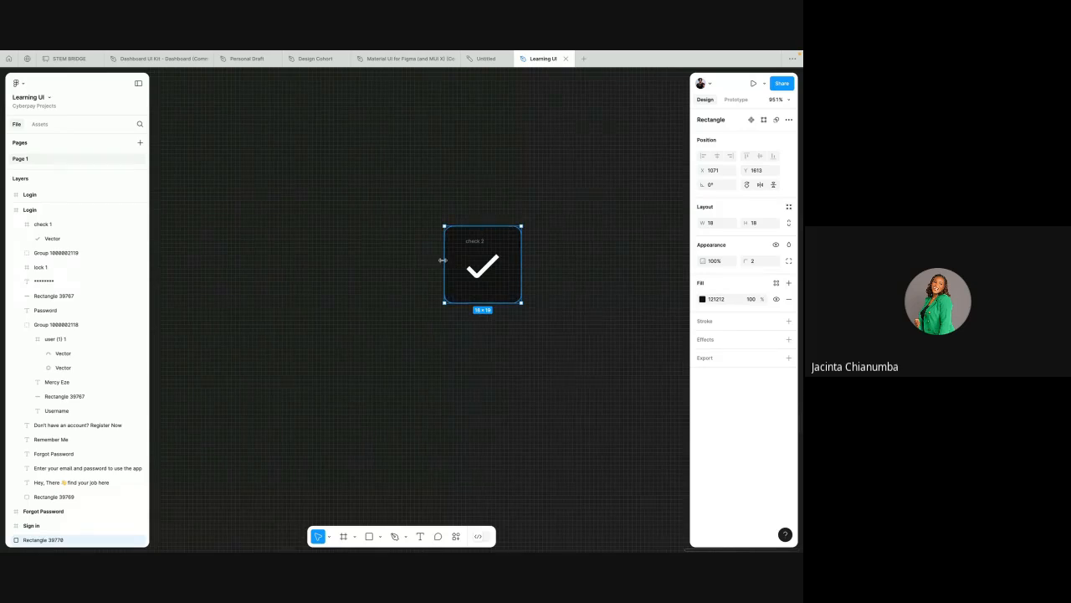
pyautogui.moveTo(444, 260); pyautogui.dragTo(451, 260)
pyautogui.moveTo(521, 257); pyautogui.dragTo(517, 258)
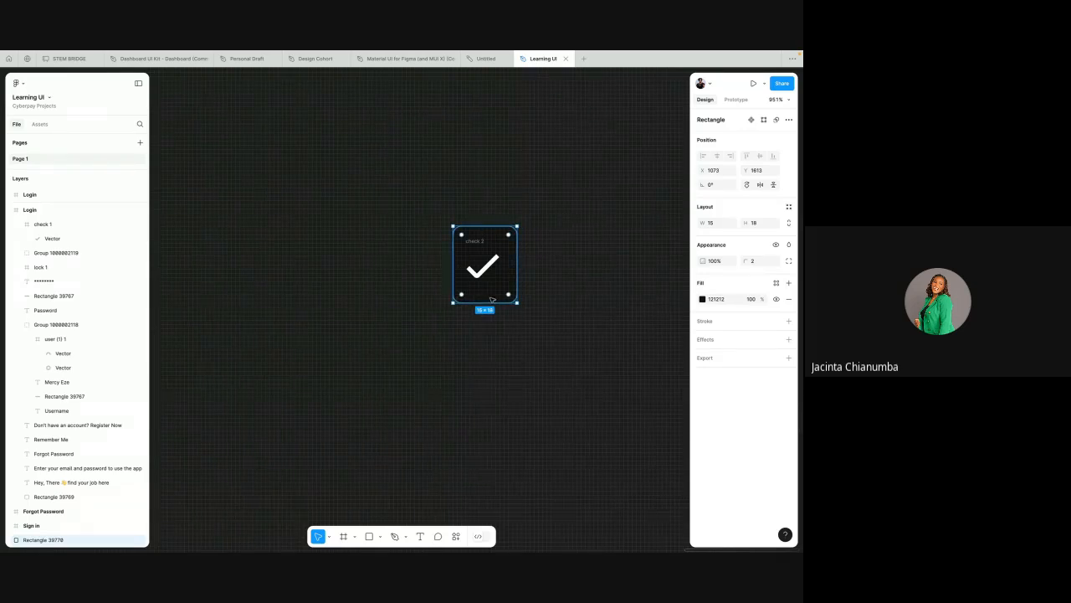
pyautogui.moveTo(490, 303); pyautogui.dragTo(489, 294)
pyautogui.click(518, 142)
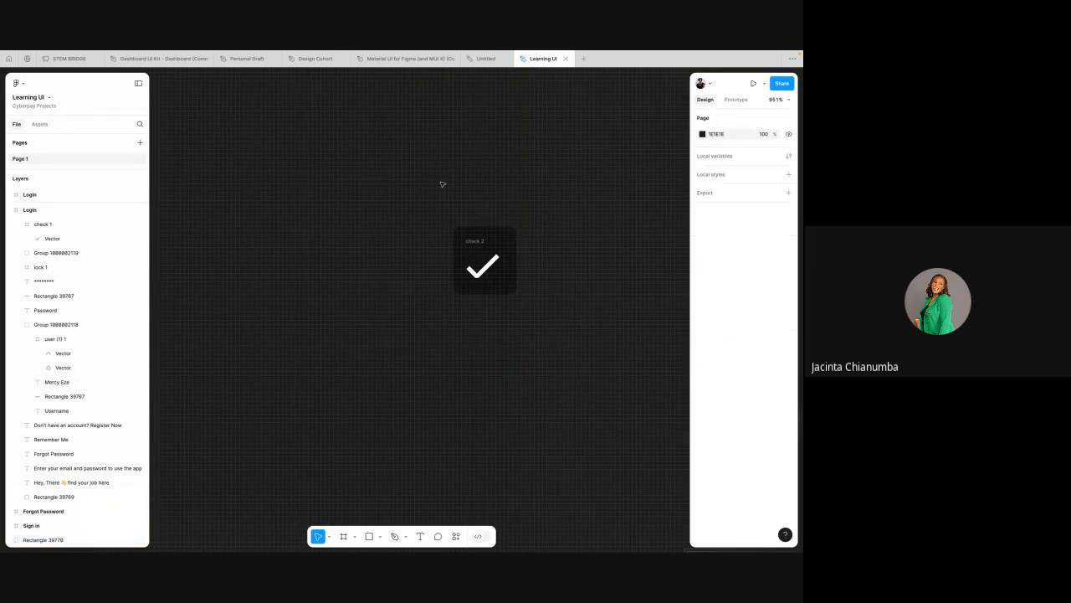
# Step: Move the rectangle and check icon together into the filled-in Login screen, between the Remember Me checkbox and the Login button
pyautogui.moveTo(441, 182); pyautogui.dragTo(556, 322)
pyautogui.scroll(-5, 556, 322)
pyautogui.hscroll(-1, 555, 323)
pyautogui.scroll(-1, 555, 322)
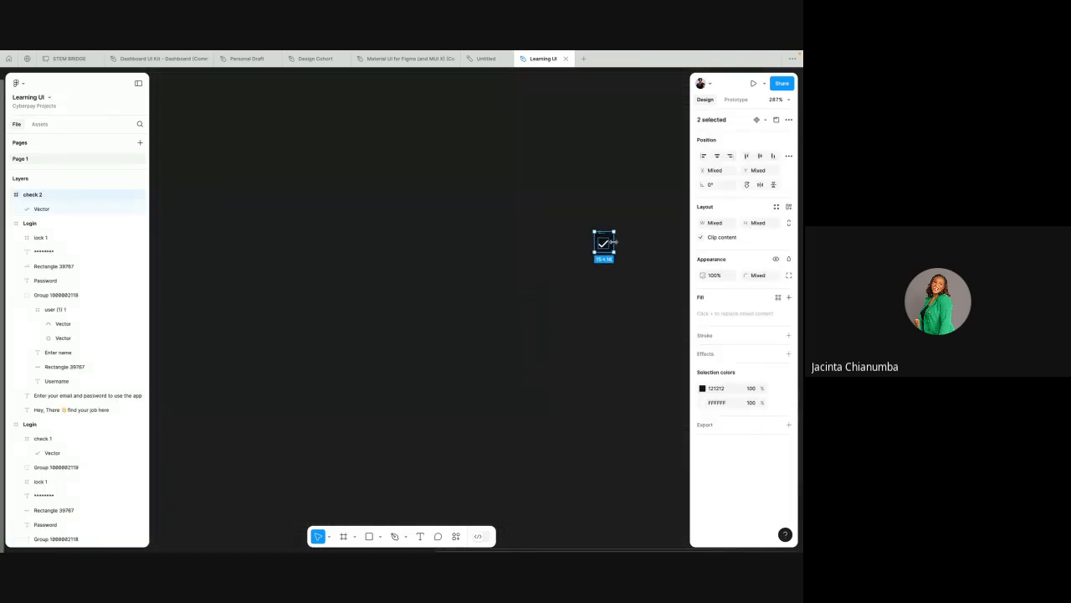
pyautogui.moveTo(605, 244); pyautogui.dragTo(253, 354)
pyautogui.hscroll(-4, 272, 332)
pyautogui.scroll(-2, 271, 331)
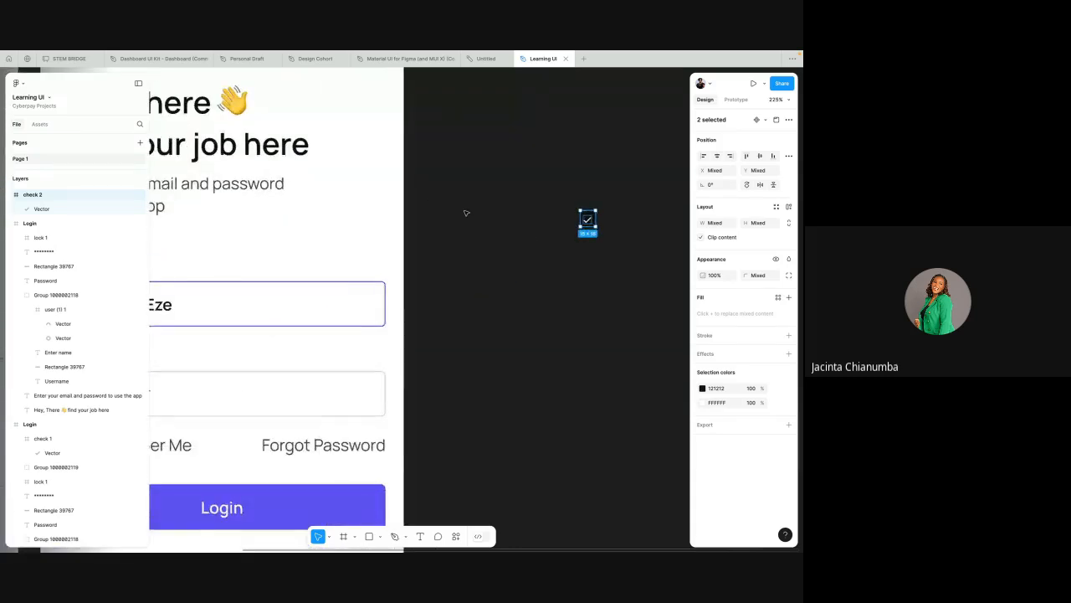
pyautogui.hscroll(-2, 466, 213)
pyautogui.scroll(-2, 466, 213)
pyautogui.scroll(-2, 466, 212)
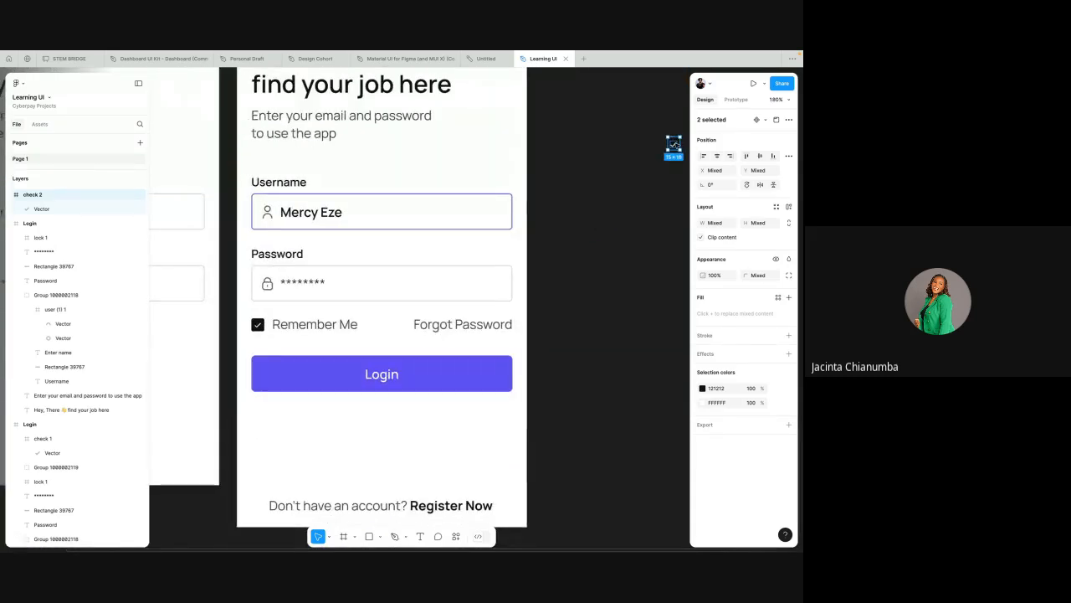
pyautogui.moveTo(364, 294); pyautogui.dragTo(263, 345)
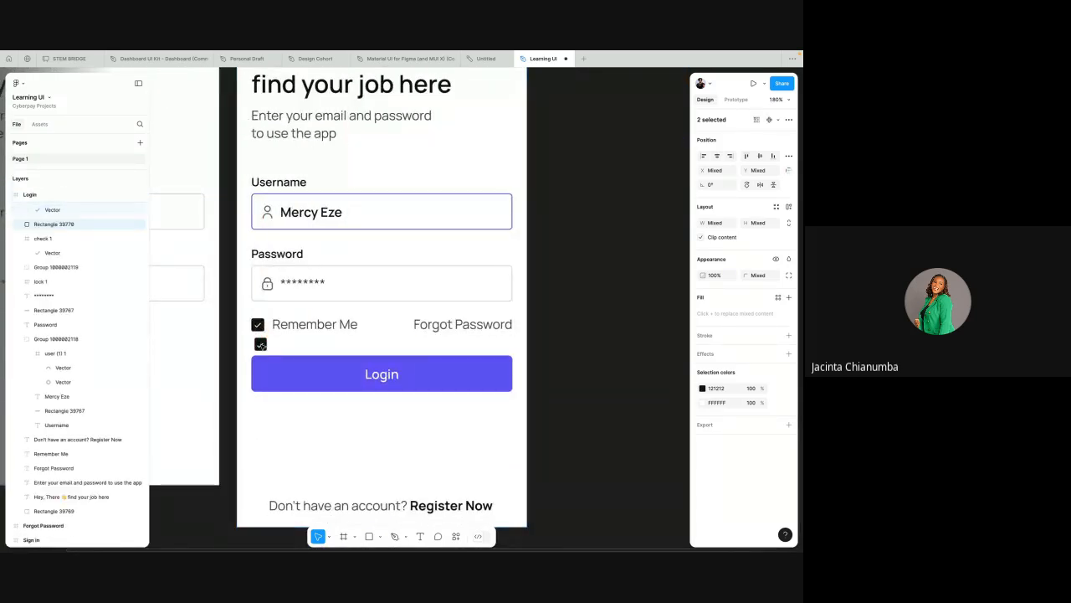
# Step: Align the spare checkbox with the Remember Me checkbox at X 18 and set its rectangle's width to 16
pyautogui.hscroll(-2, 305, 289)
pyautogui.scroll(-2, 304, 289)
pyautogui.scroll(6, 340, 258)
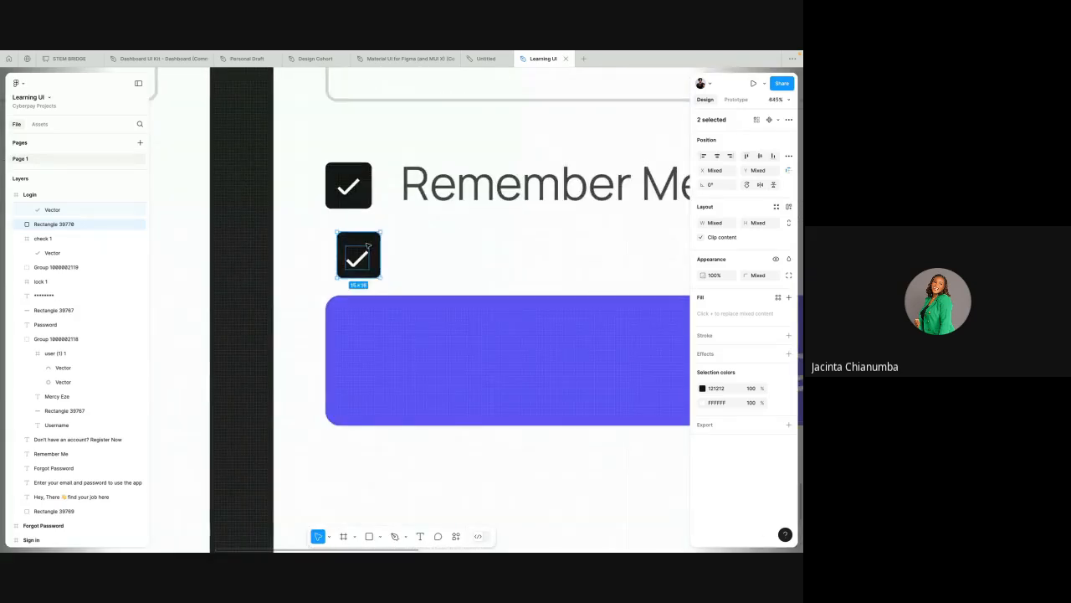
pyautogui.moveTo(353, 249); pyautogui.dragTo(354, 247)
pyautogui.click(372, 195)
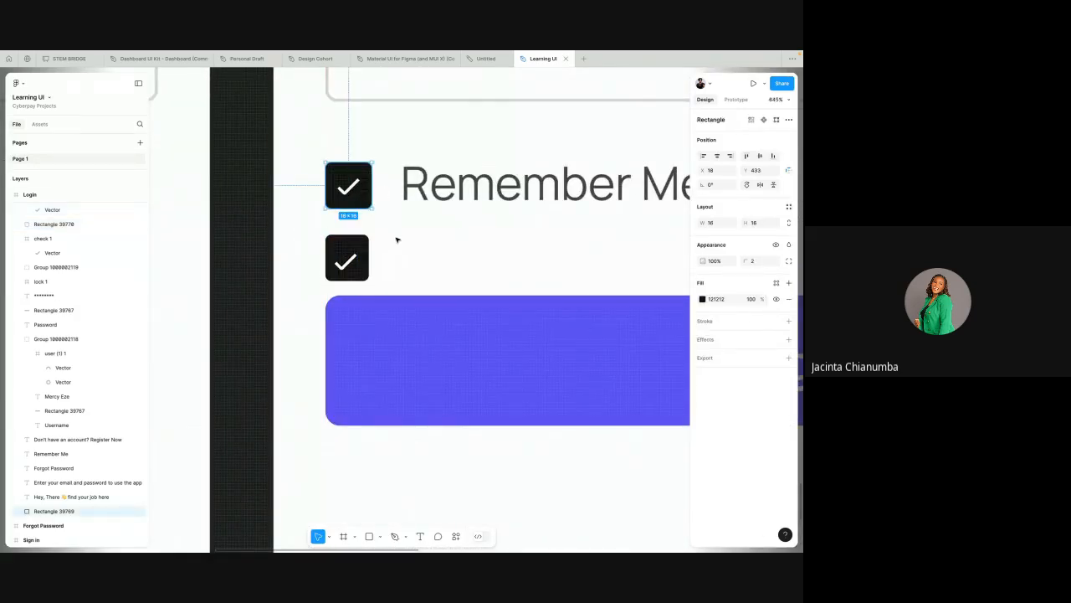
pyautogui.click(363, 246)
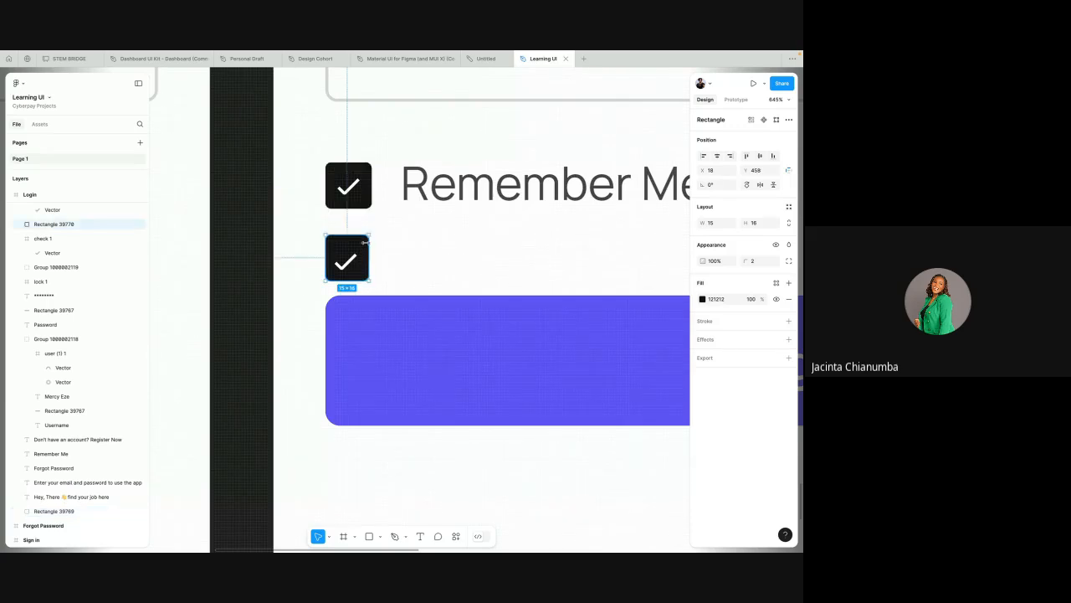
pyautogui.click(712, 222)
pyautogui.write('18')
pyautogui.press('Return')
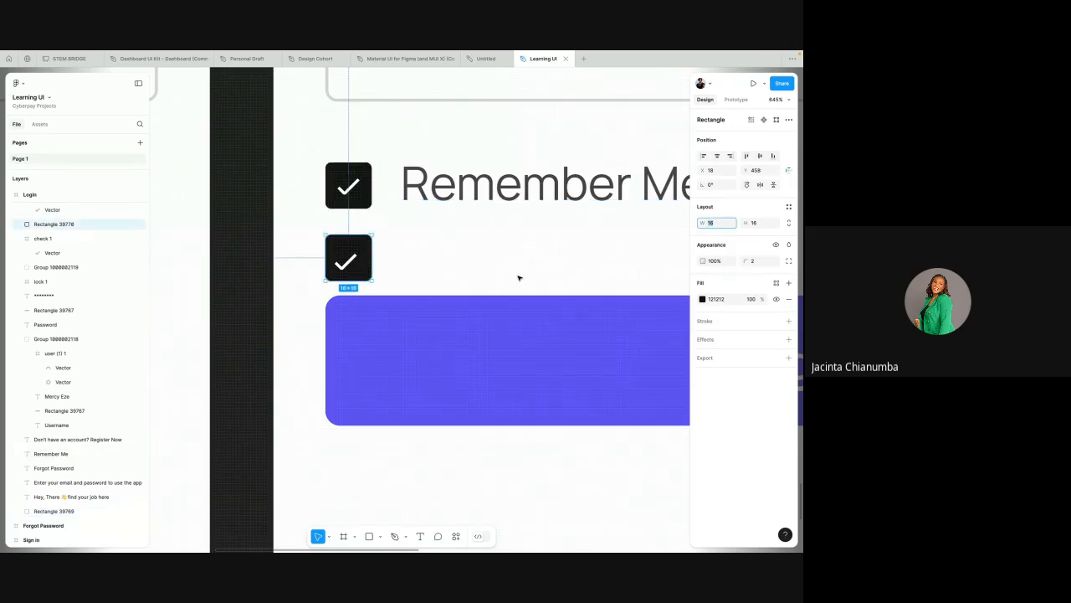
# Step: Centre the spare check icon horizontally and vertically within its dark rectangle
pyautogui.scroll(-1, 454, 248)
pyautogui.click(437, 249)
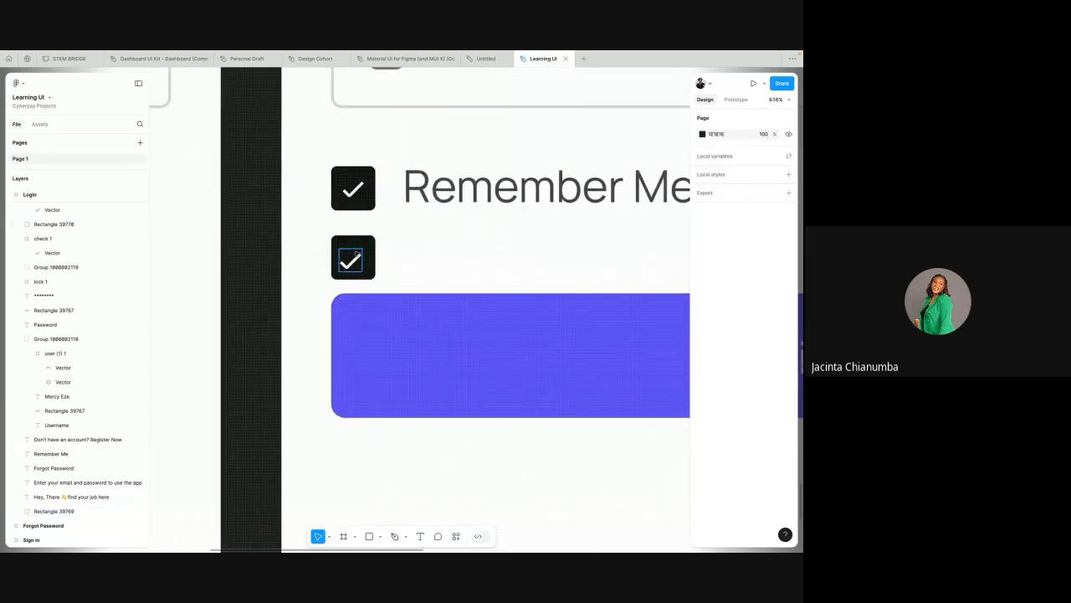
pyautogui.moveTo(321, 228); pyautogui.dragTo(378, 286)
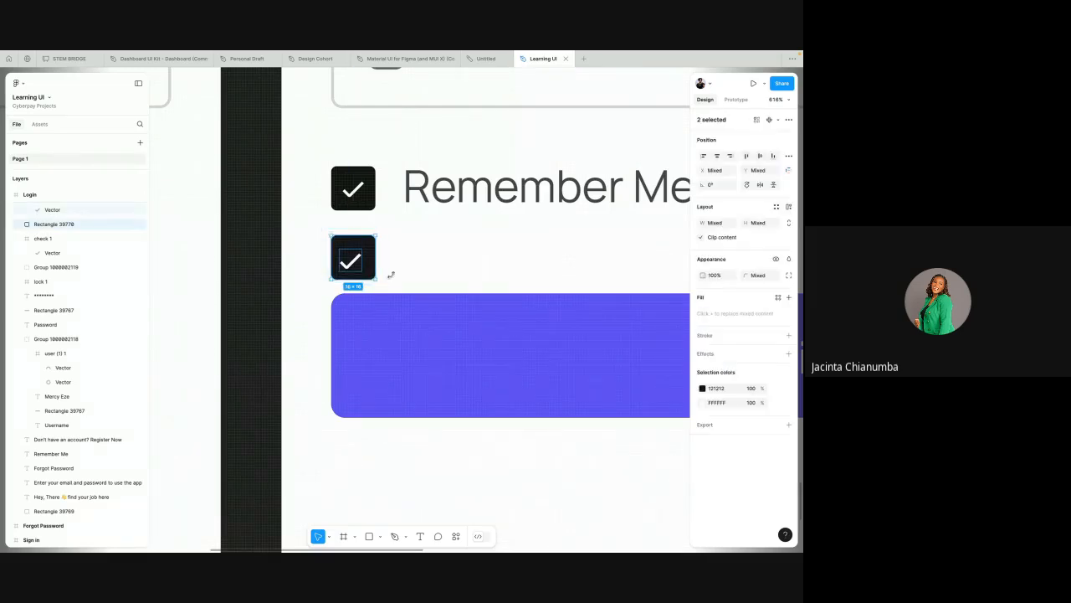
pyautogui.click(716, 156)
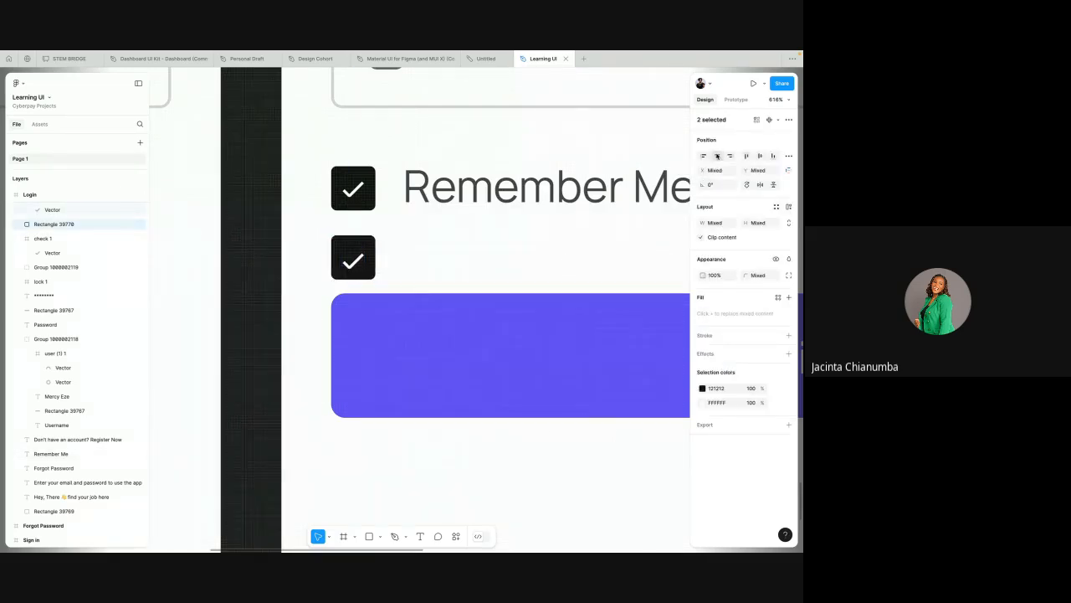
pyautogui.click(759, 156)
pyautogui.click(759, 157)
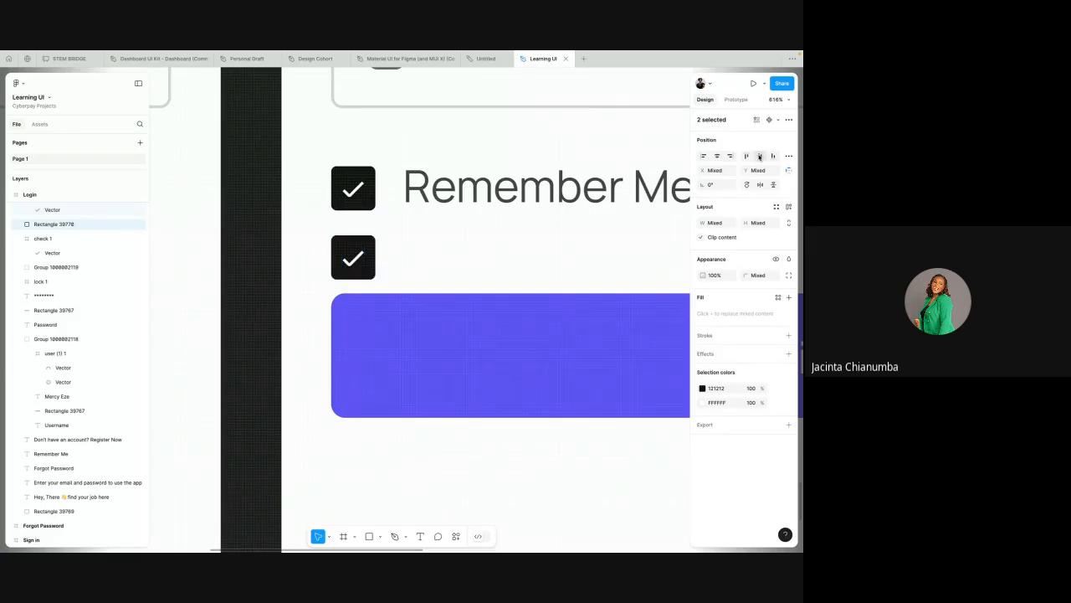
pyautogui.click(480, 271)
# Step: Move the spare checkbox out of the filled-in Login screen onto the empty canvas below the default Login screen
pyautogui.scroll(-5, 479, 271)
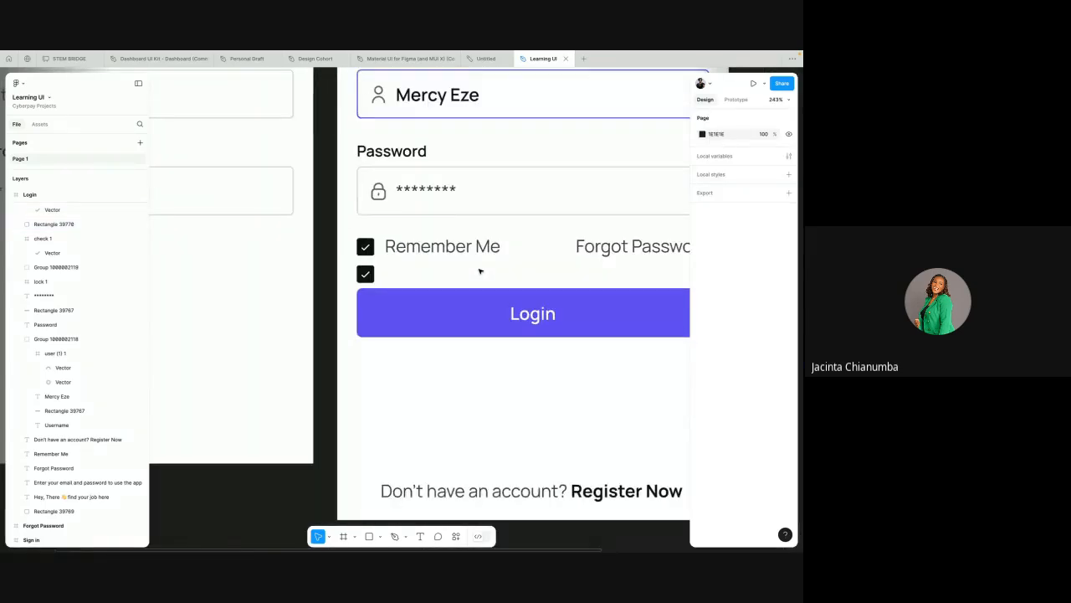
pyautogui.hscroll(3, 479, 271)
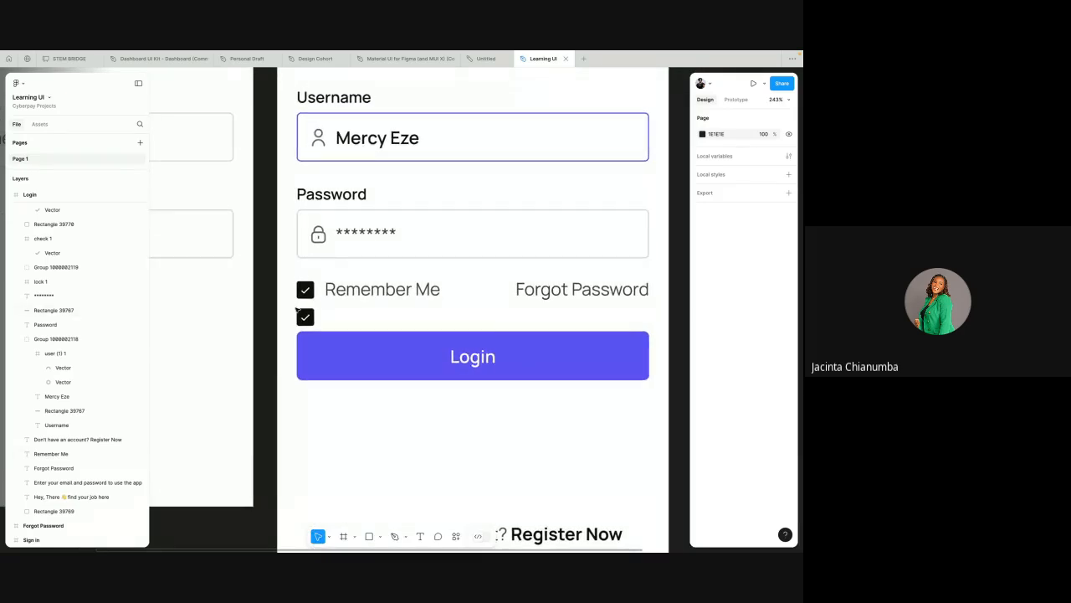
pyautogui.click(301, 315)
pyautogui.scroll(-3, 299, 316)
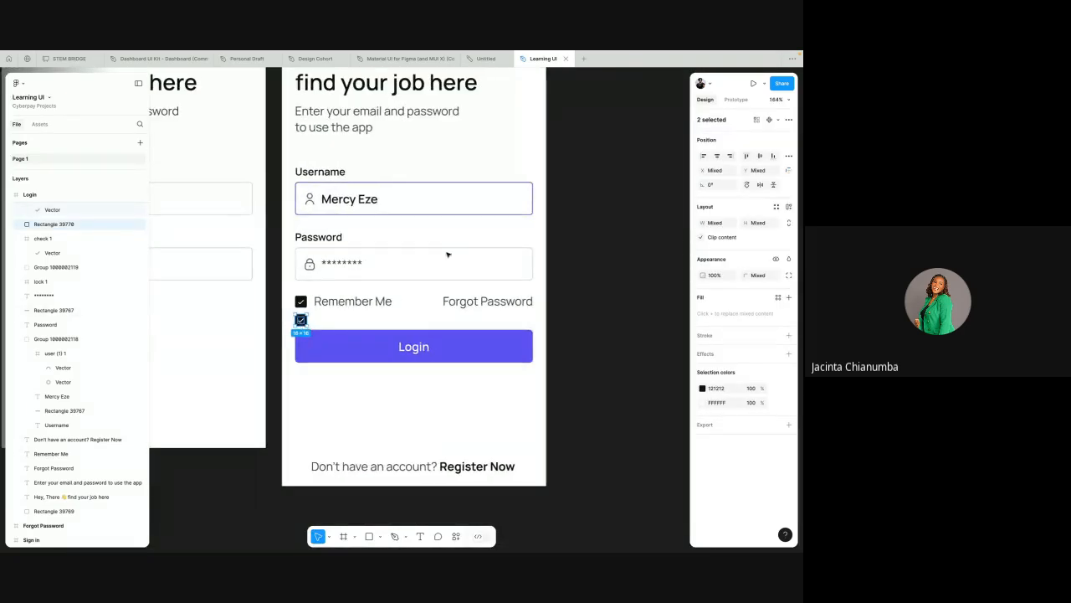
pyautogui.moveTo(301, 320); pyautogui.dragTo(624, 194)
pyautogui.click(598, 166)
pyautogui.scroll(3, 597, 166)
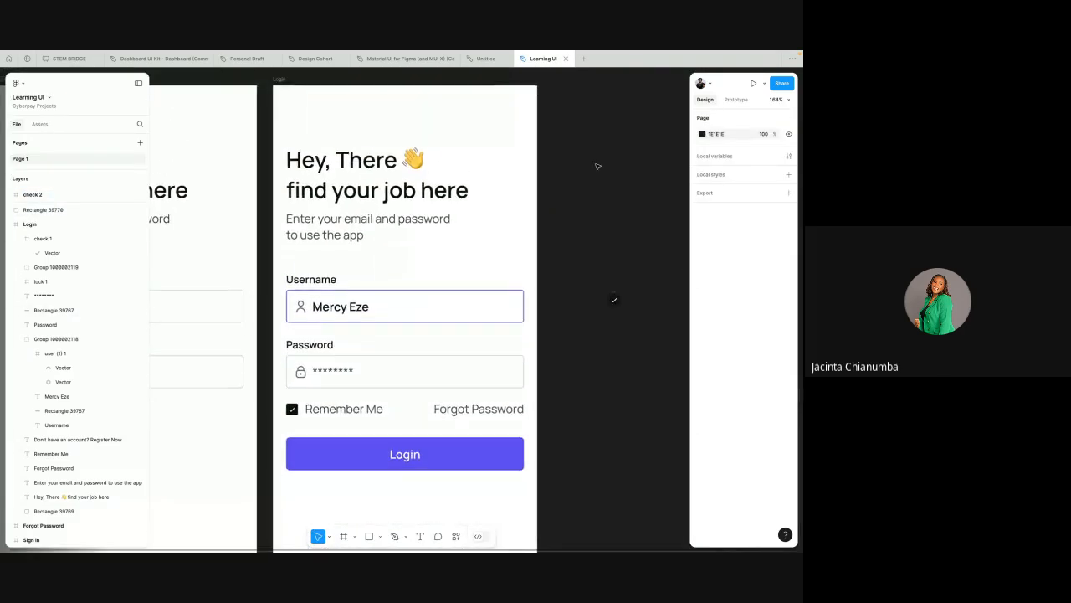
pyautogui.scroll(1, 597, 166)
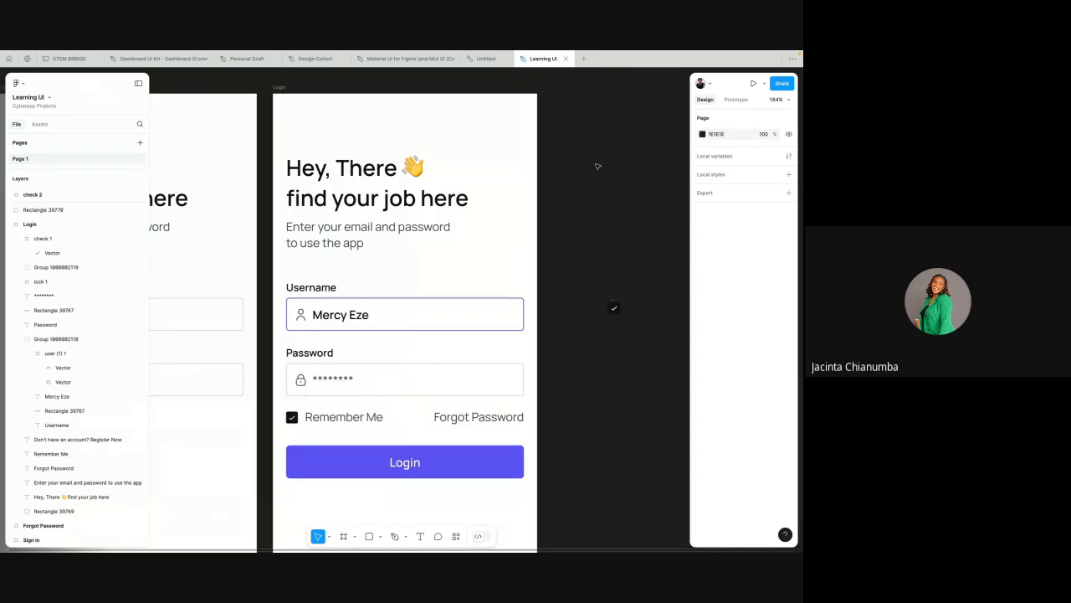
pyautogui.scroll(-3, 557, 239)
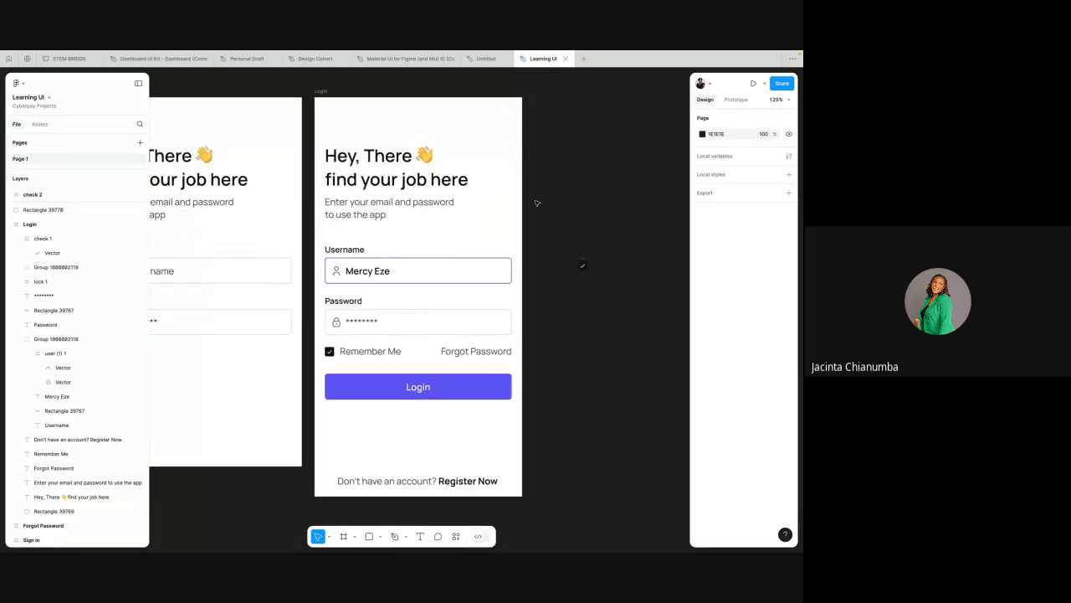
pyautogui.moveTo(562, 235); pyautogui.dragTo(209, 509)
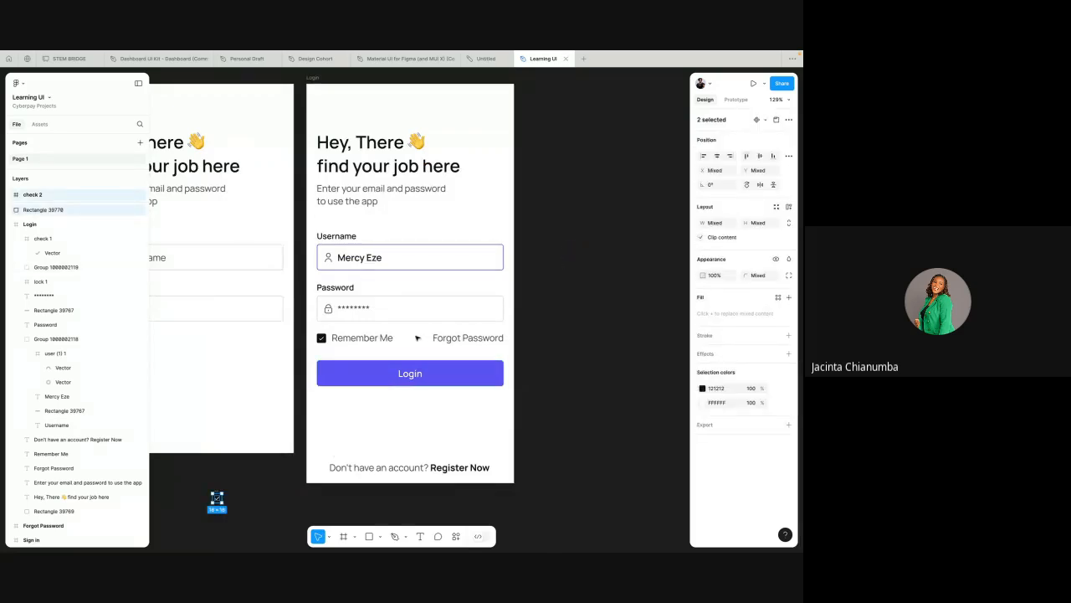
pyautogui.press('Escape')
# Step: Duplicate the filled-in Login frame and shift the copy closer to the original, at X 641
pyautogui.scroll(-4, 422, 342)
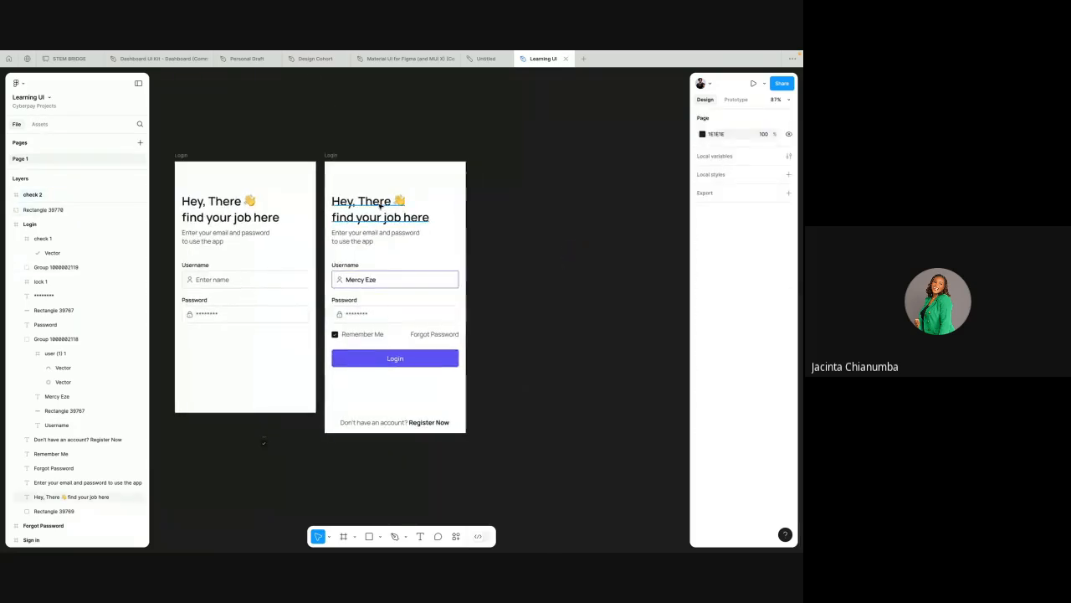
pyautogui.scroll(3, 345, 167)
pyautogui.click(325, 155)
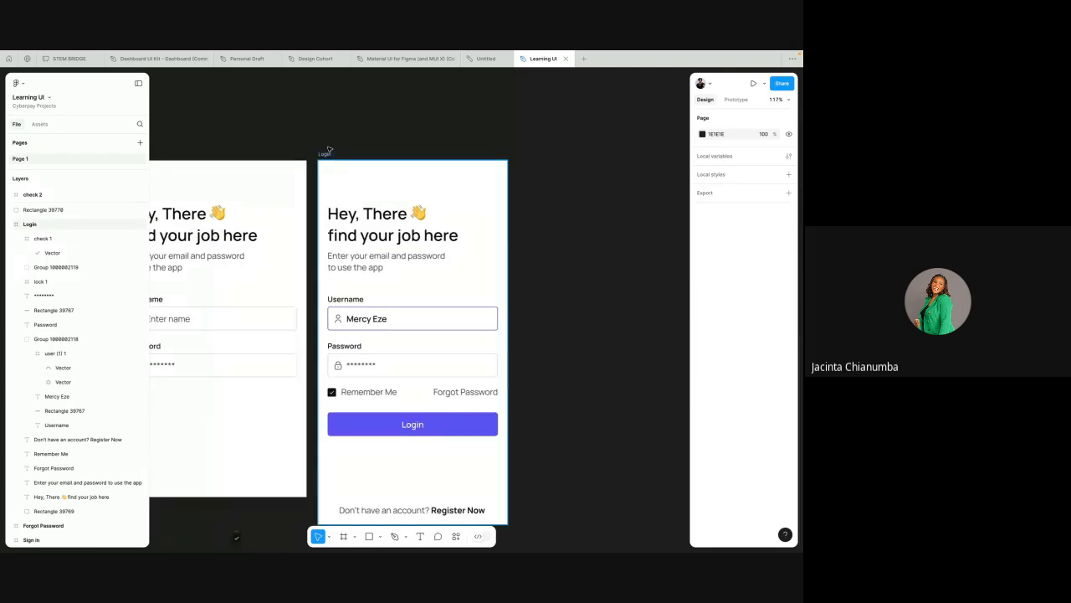
pyautogui.scroll(-3, 335, 175)
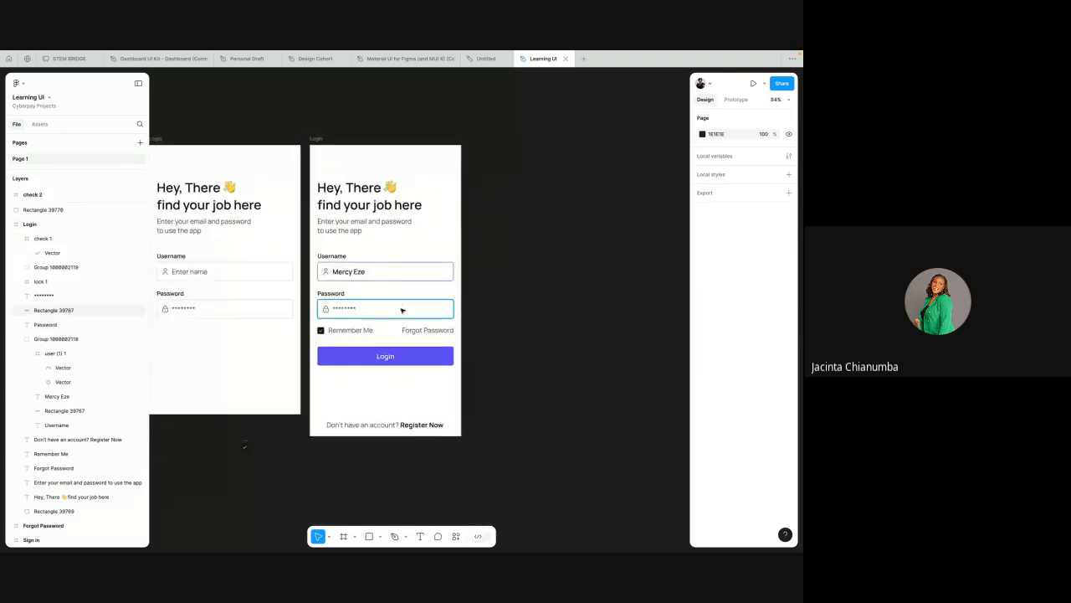
pyautogui.scroll(3, 393, 251)
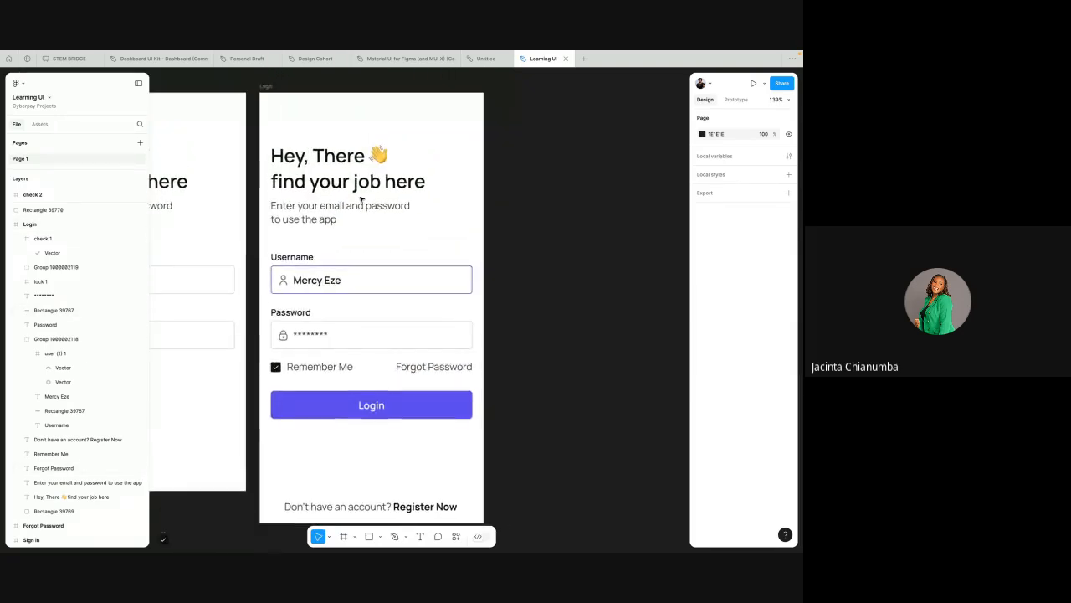
pyautogui.scroll(-1, 361, 199)
pyautogui.click(280, 98)
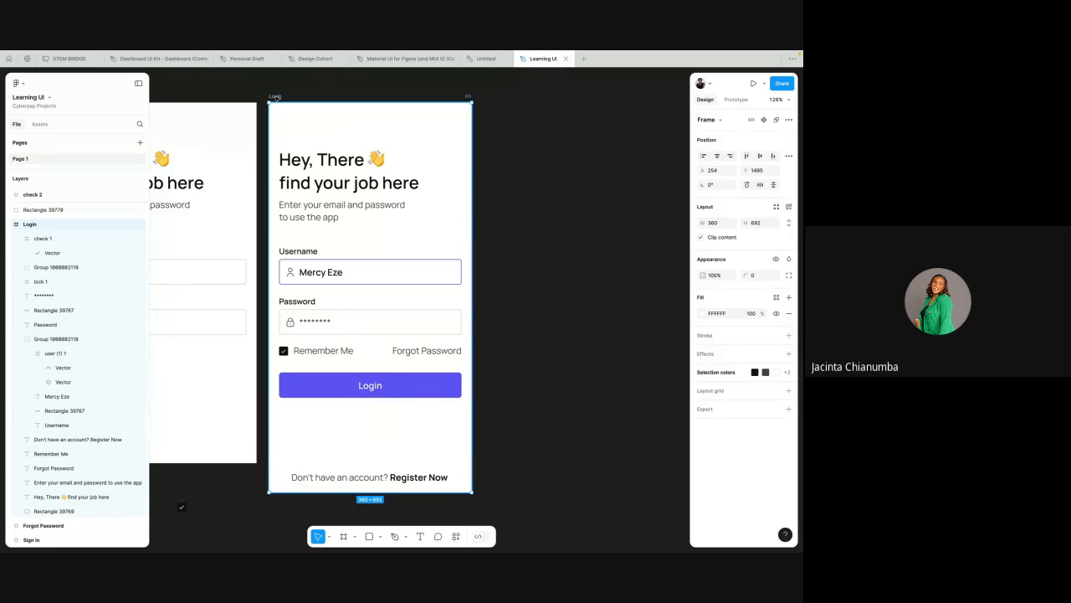
pyautogui.hotkey('ctrl', 'd')
pyautogui.keyDown('ctrl'); pyautogui.scroll(-2, 387, 123); pyautogui.keyUp('ctrl')
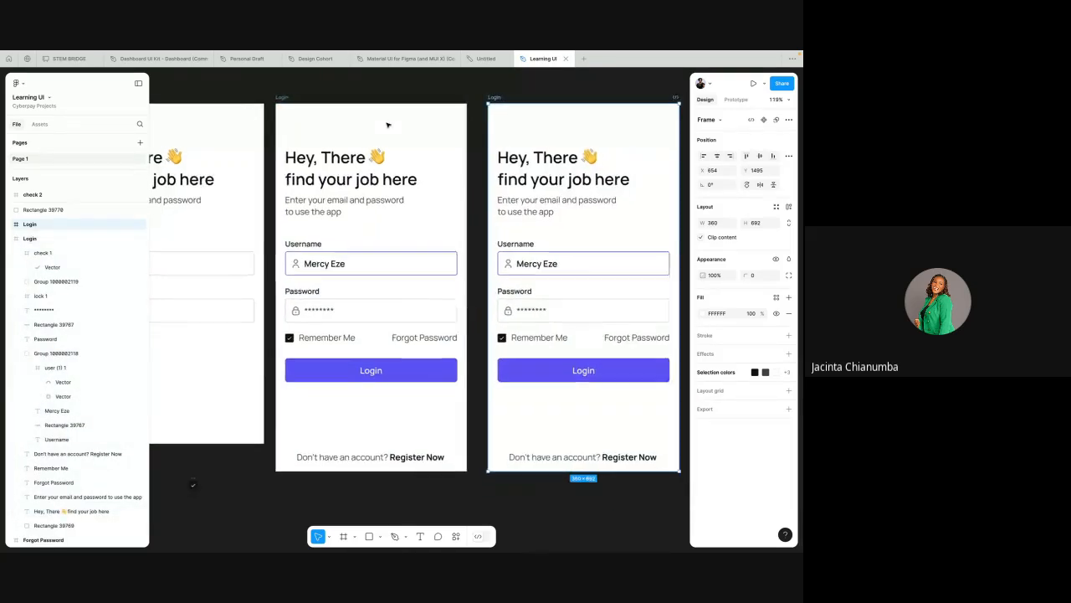
pyautogui.hscroll(2, 387, 124)
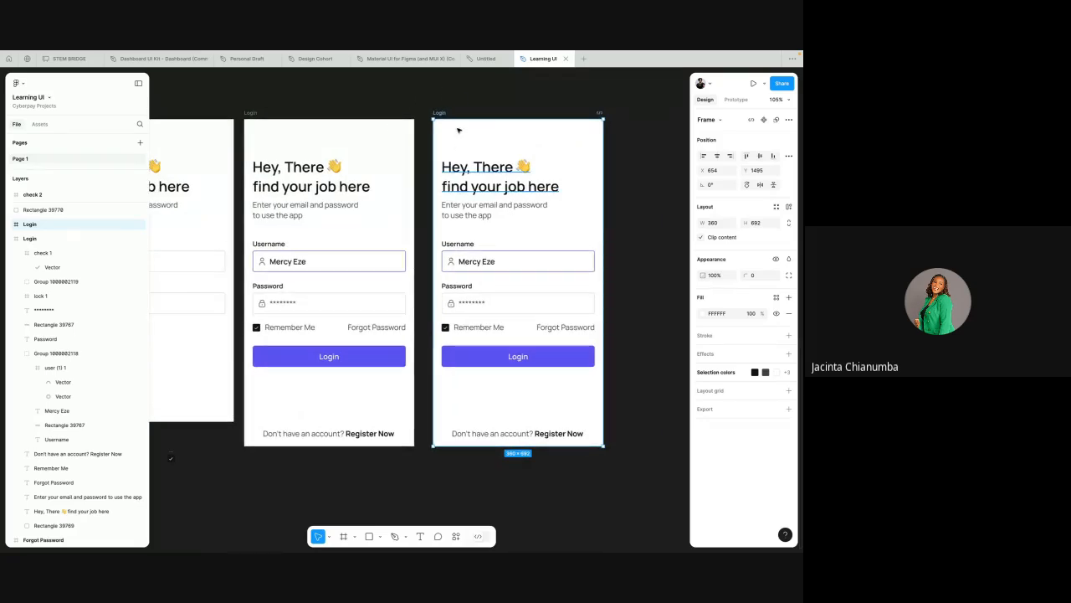
pyautogui.moveTo(446, 114); pyautogui.dragTo(440, 113)
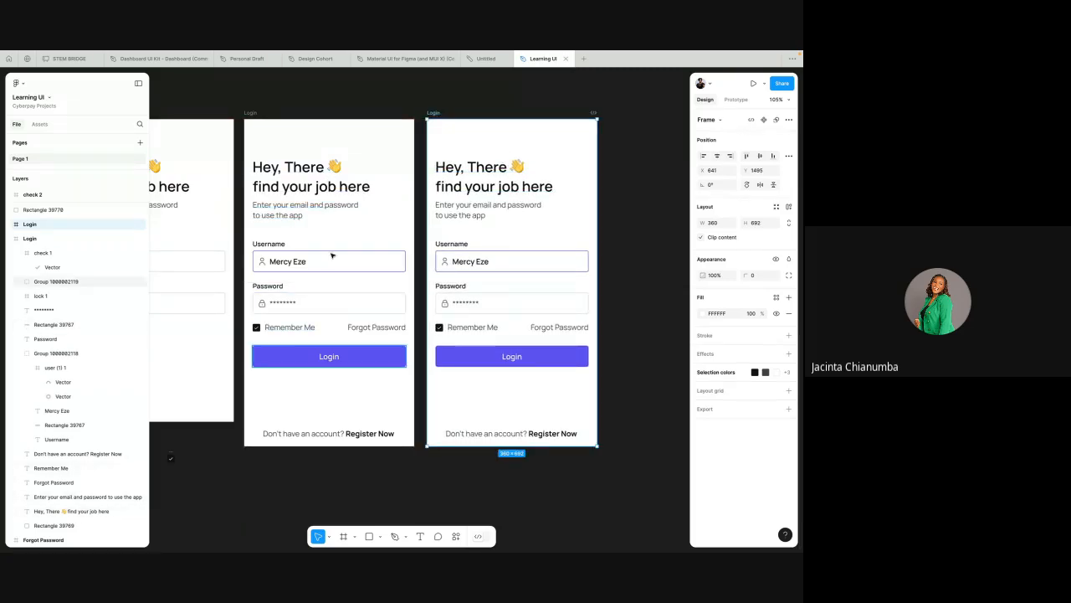
# Step: Replace the heading in the duplicated Login frame with "Forgot Password"
pyautogui.tripleClick(466, 177)
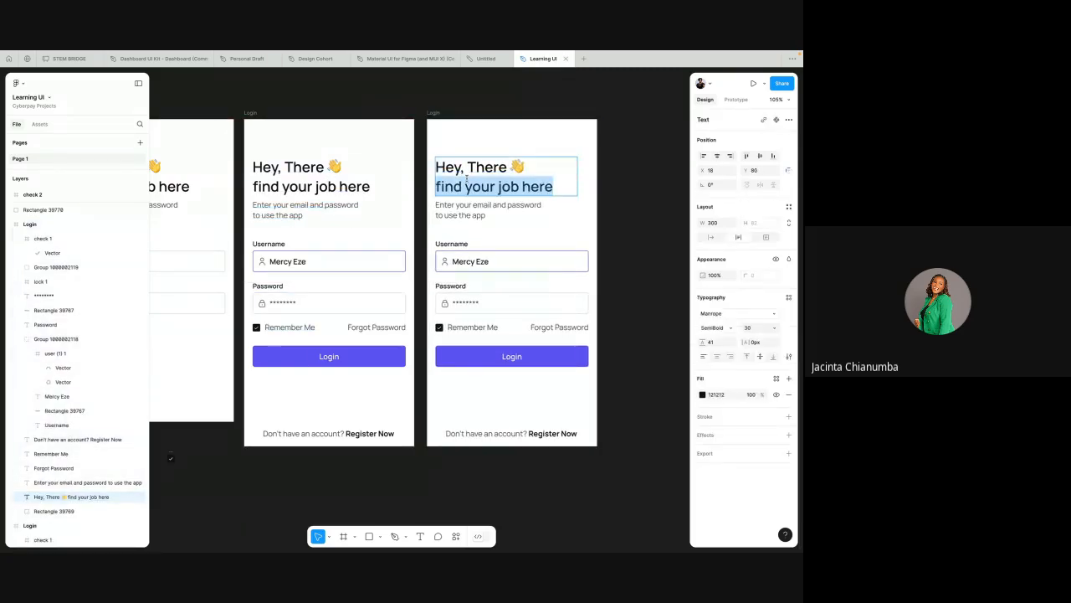
pyautogui.doubleClick(467, 177)
pyautogui.hotkey('ctrl', 'a')
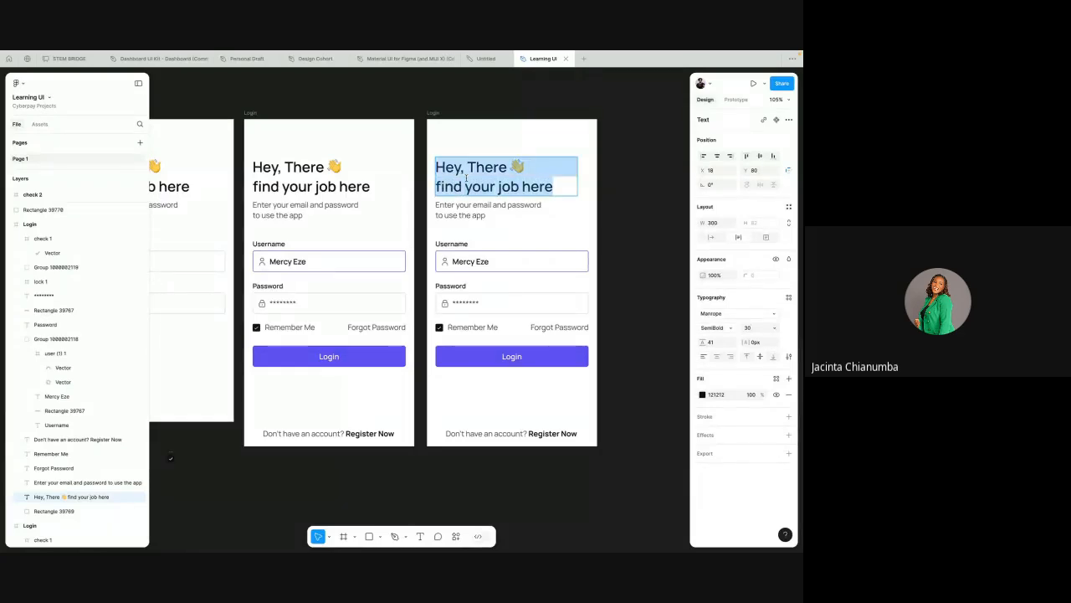
pyautogui.write('Forgo')
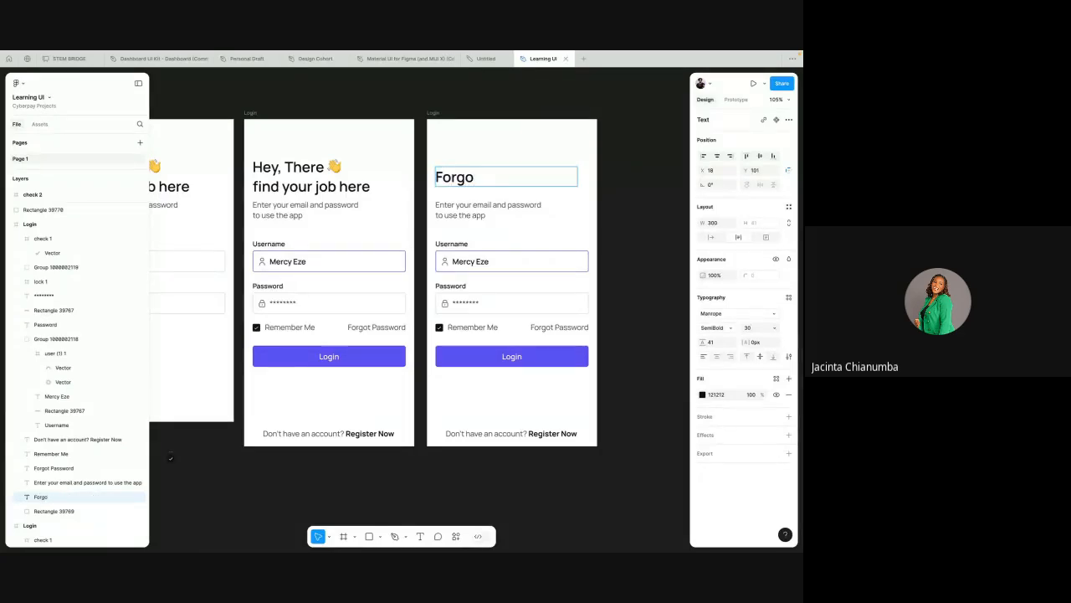
pyautogui.write('t Pass')
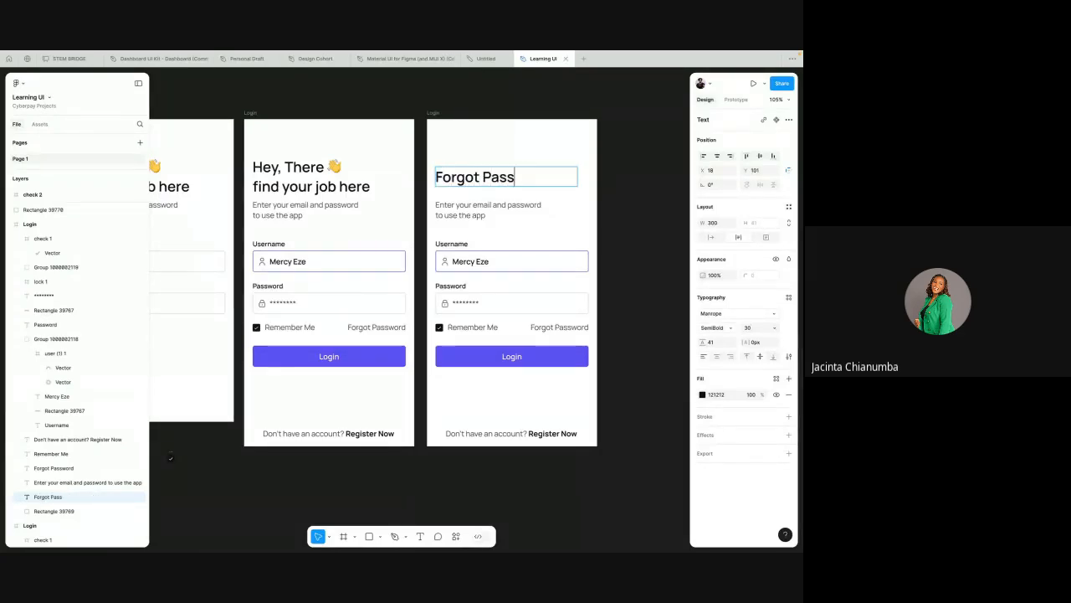
pyautogui.write('word')
pyautogui.press('Escape')
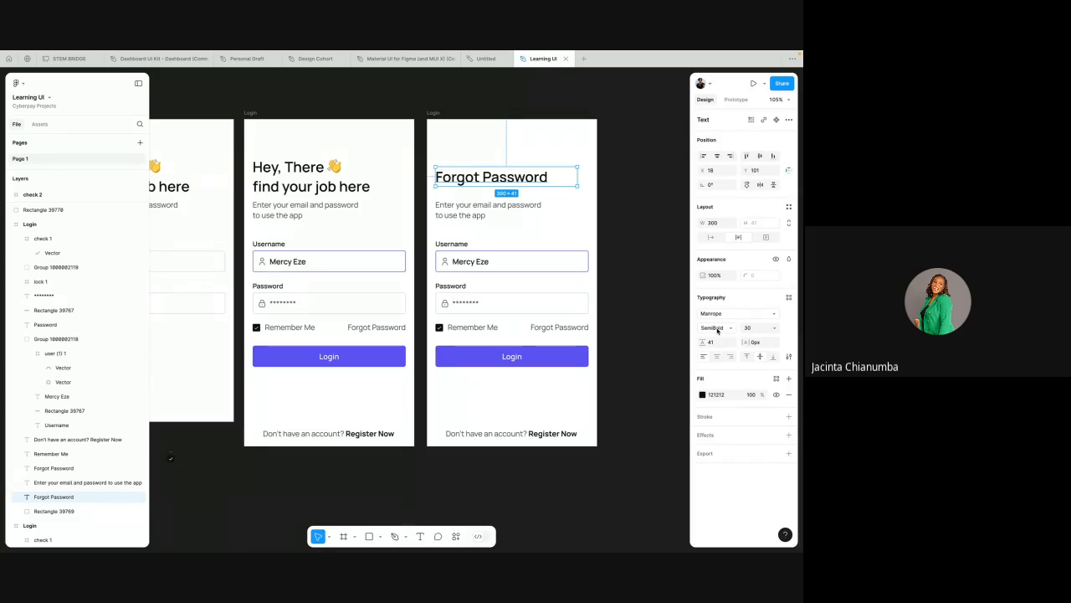
# Step: Set the font weight of the filled-in Login screen's heading and the Forgot Password heading to ExtraBold
pyautogui.click(366, 185)
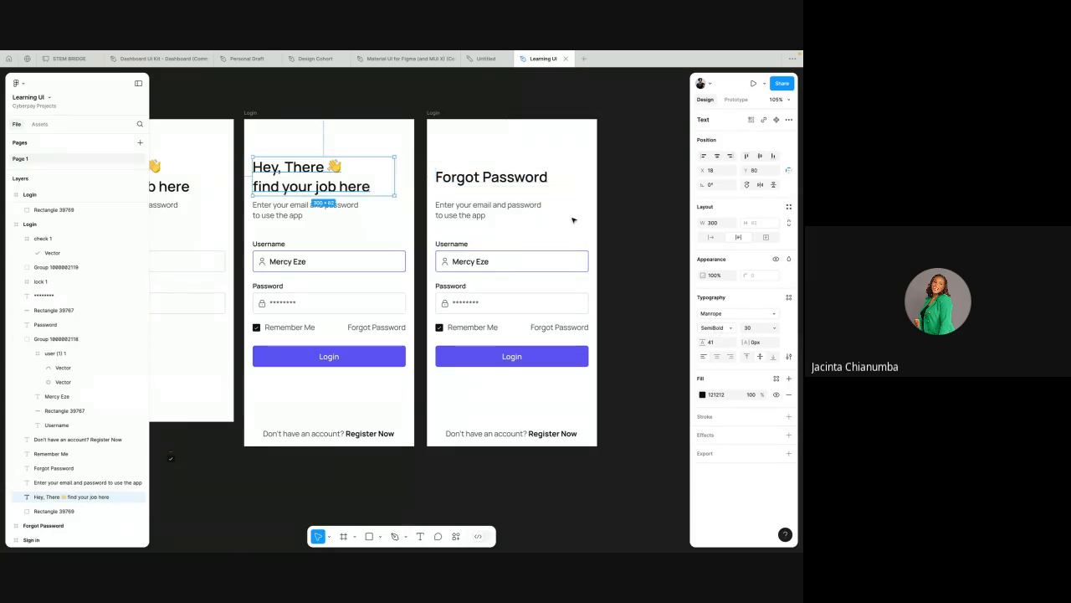
pyautogui.click(713, 326)
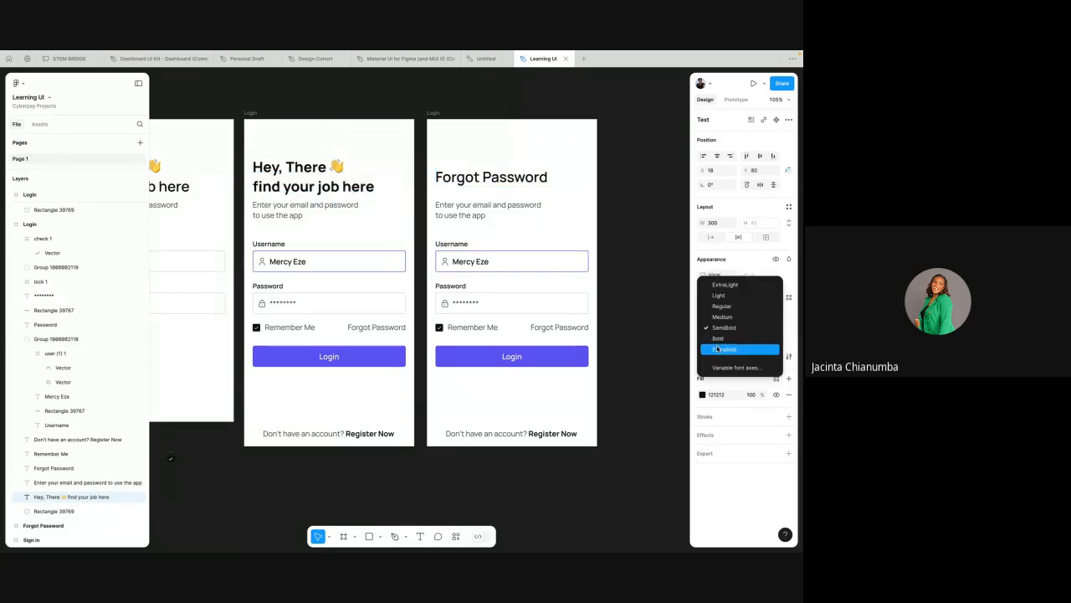
pyautogui.click(718, 347)
pyautogui.click(502, 177)
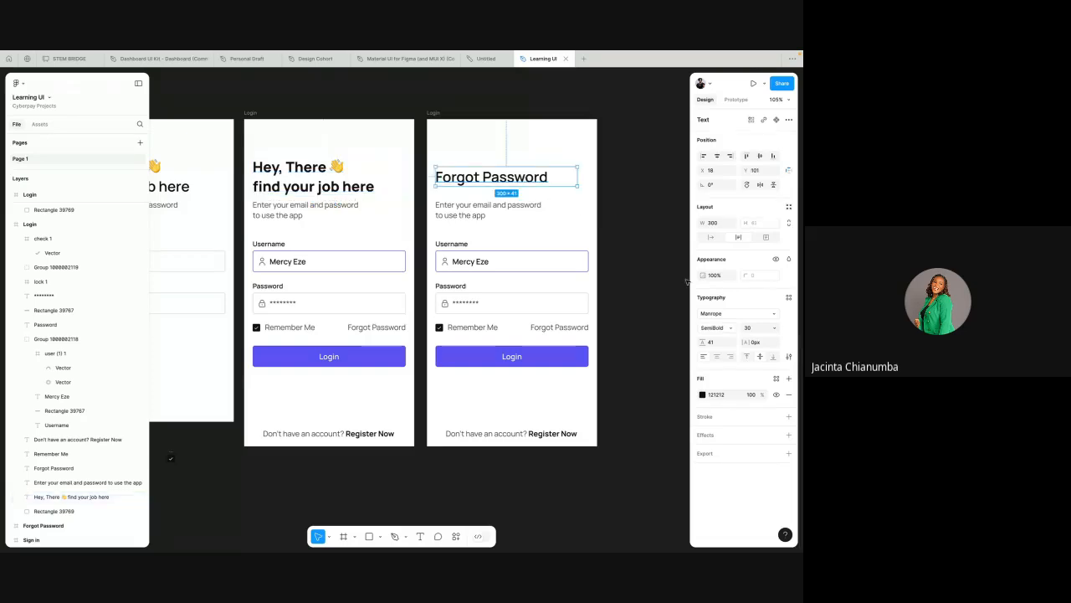
pyautogui.click(712, 327)
pyautogui.click(722, 348)
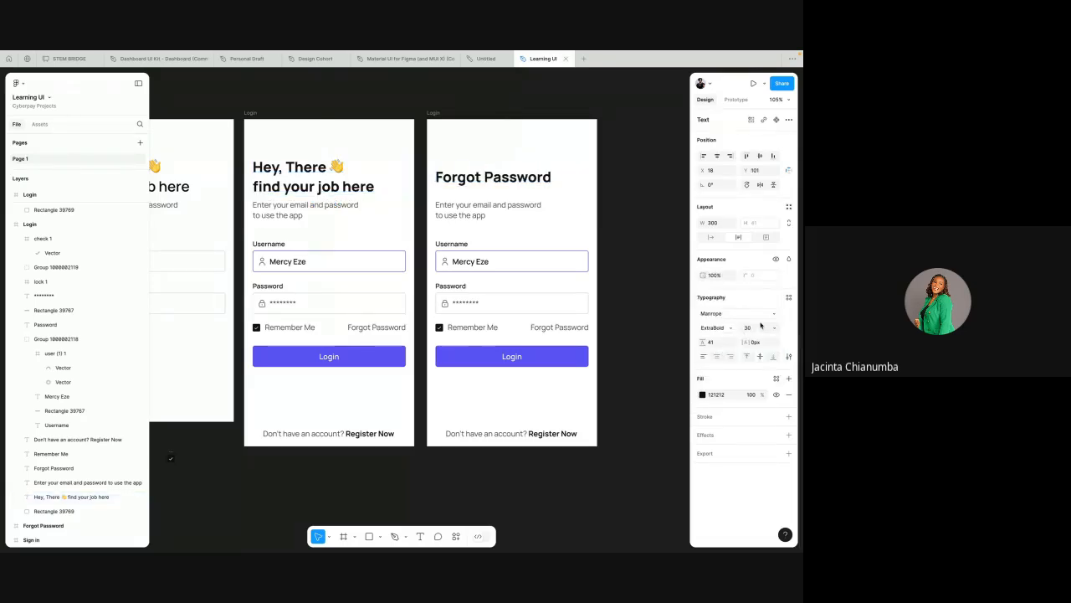
# Step: Set the Forgot Password heading's font size to 24
pyautogui.click(750, 332)
pyautogui.write('20')
pyautogui.press('Return')
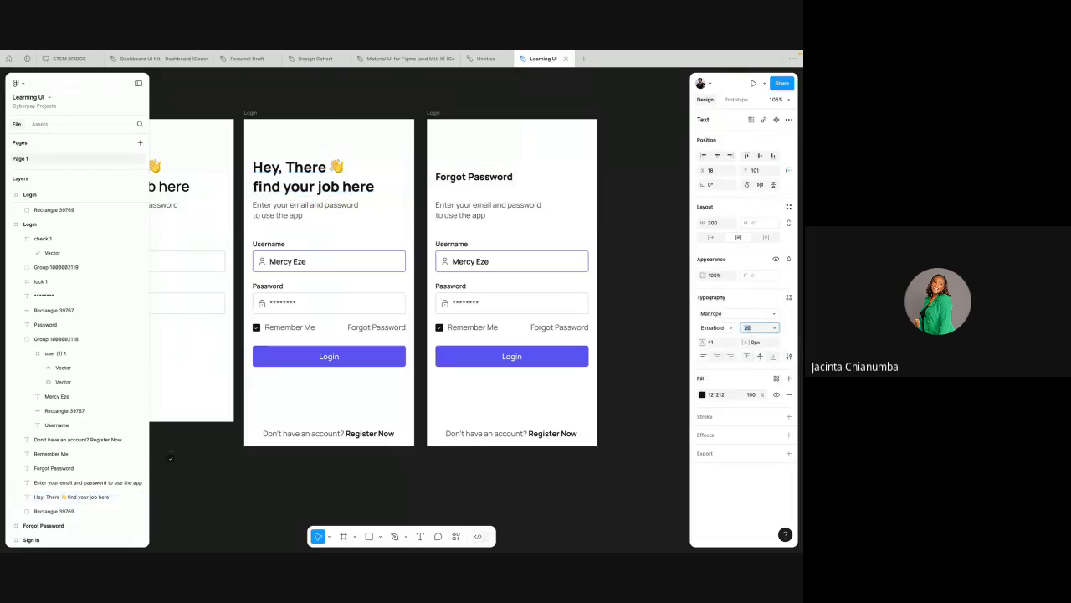
pyautogui.press('Up')
pyautogui.press('Up')
pyautogui.press('Up')
pyautogui.press('Up')
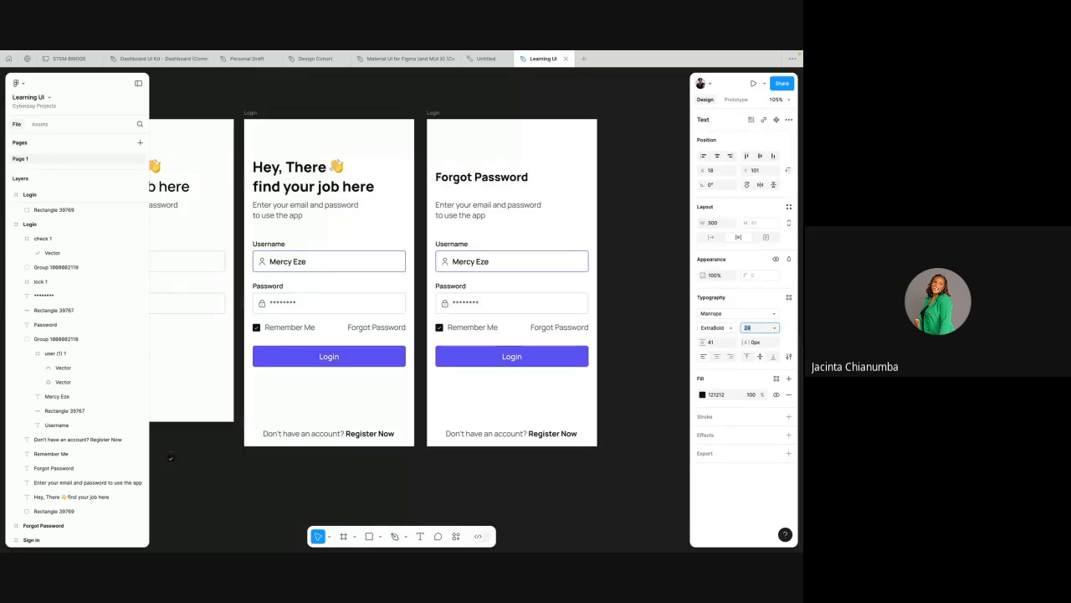
# Step: Move the subtitle of the Forgot Password screen up closer to its heading, to Y 150
pyautogui.click(485, 216)
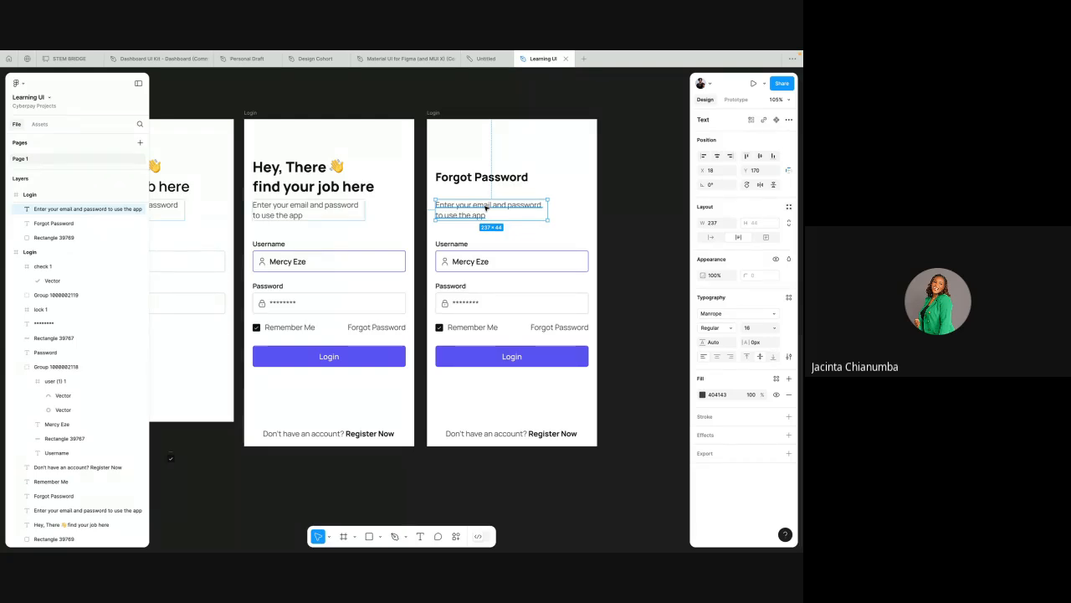
pyautogui.click(339, 211)
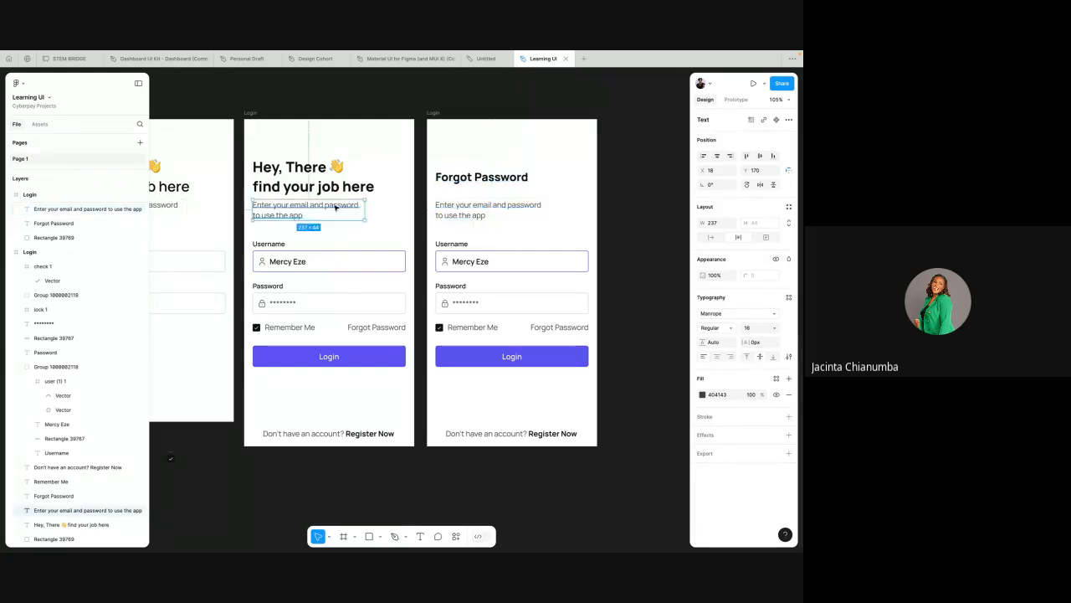
pyautogui.moveTo(462, 205); pyautogui.dragTo(470, 198)
# Step: Replace the Forgot Password subtitle with "No worries, we all do sometimes" and shift it back up close beneath the heading, at about Y 151
pyautogui.doubleClick(470, 199)
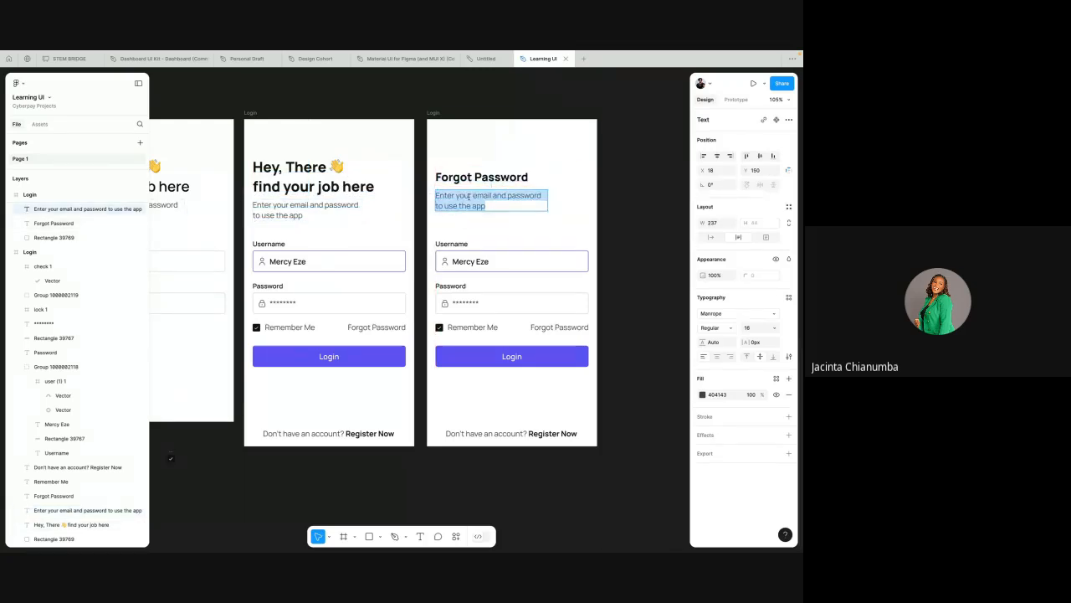
pyautogui.write('No')
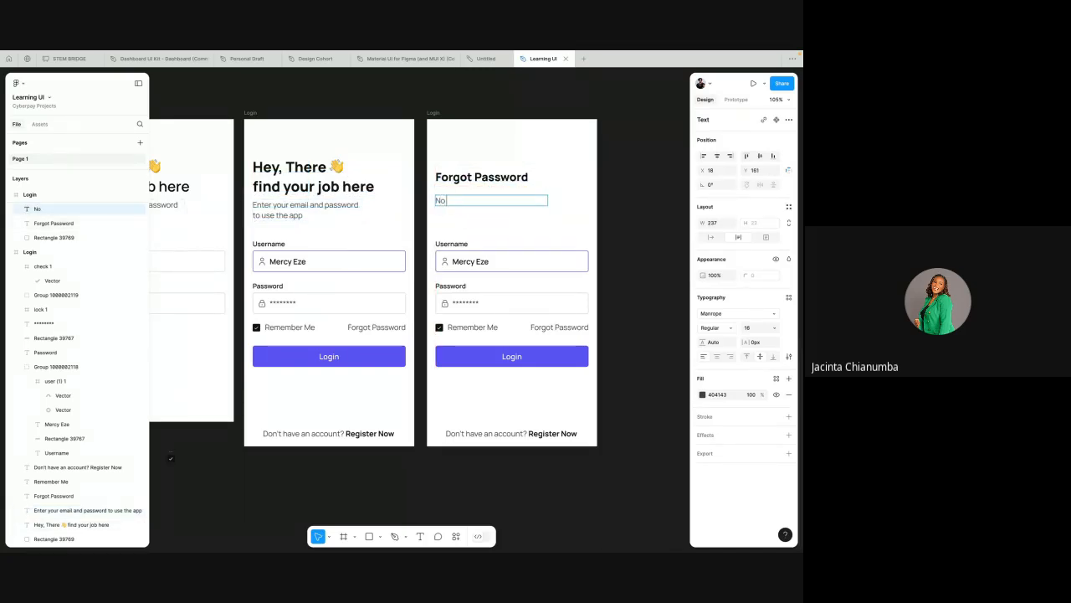
pyautogui.write(' worries, we all do sometimes')
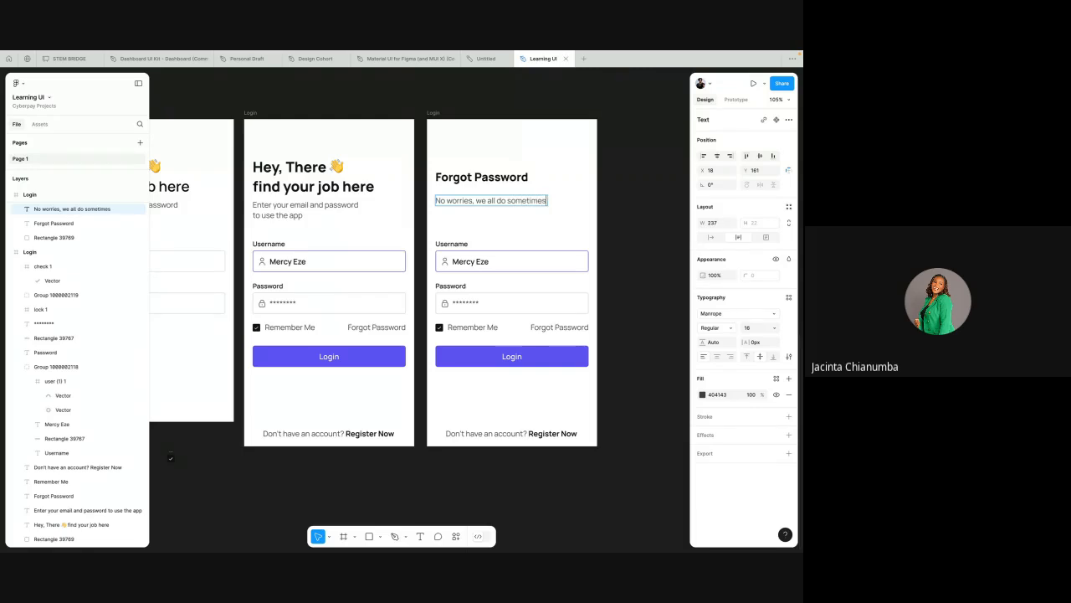
pyautogui.press('Escape')
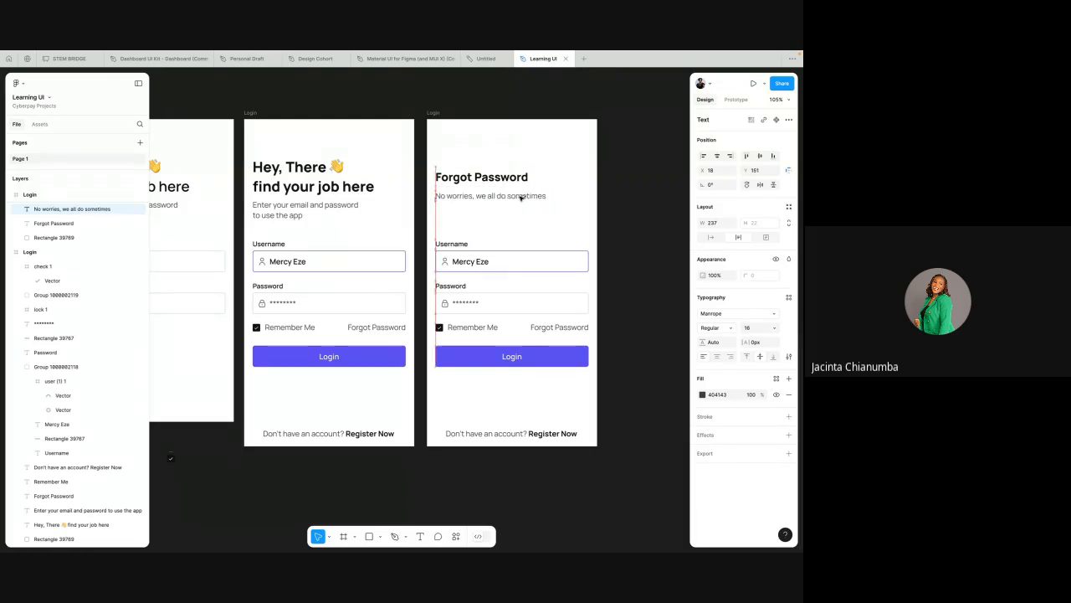
pyautogui.moveTo(520, 198); pyautogui.dragTo(515, 193)
# Step: Delete the password field, the Remember Me checkbox and the Forgot Password link from the Forgot Password screen
pyautogui.click(509, 224)
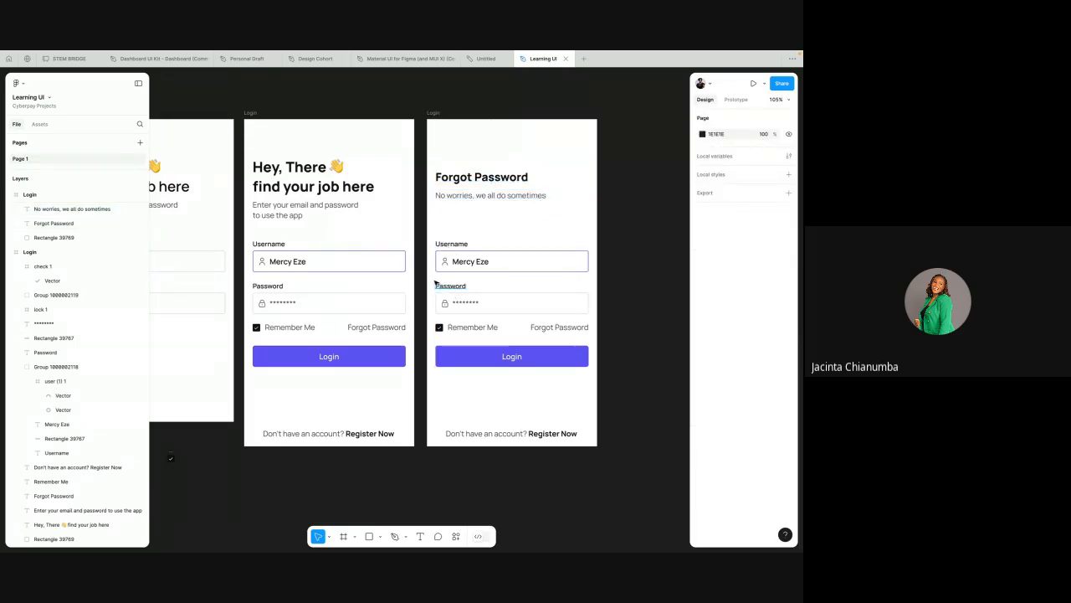
pyautogui.moveTo(429, 282); pyautogui.dragTo(596, 337)
pyautogui.press('Delete')
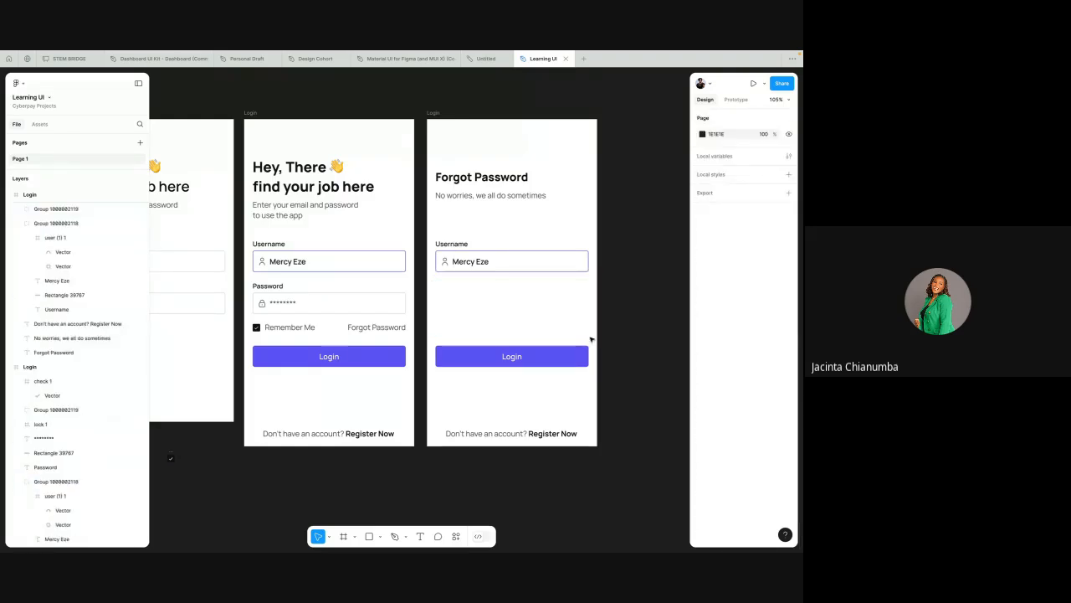
# Step: Move the Forgot Password screen's Username field up to Y 212, following the subtitle-to-field gap on the filled-in Login screen
pyautogui.click(311, 258)
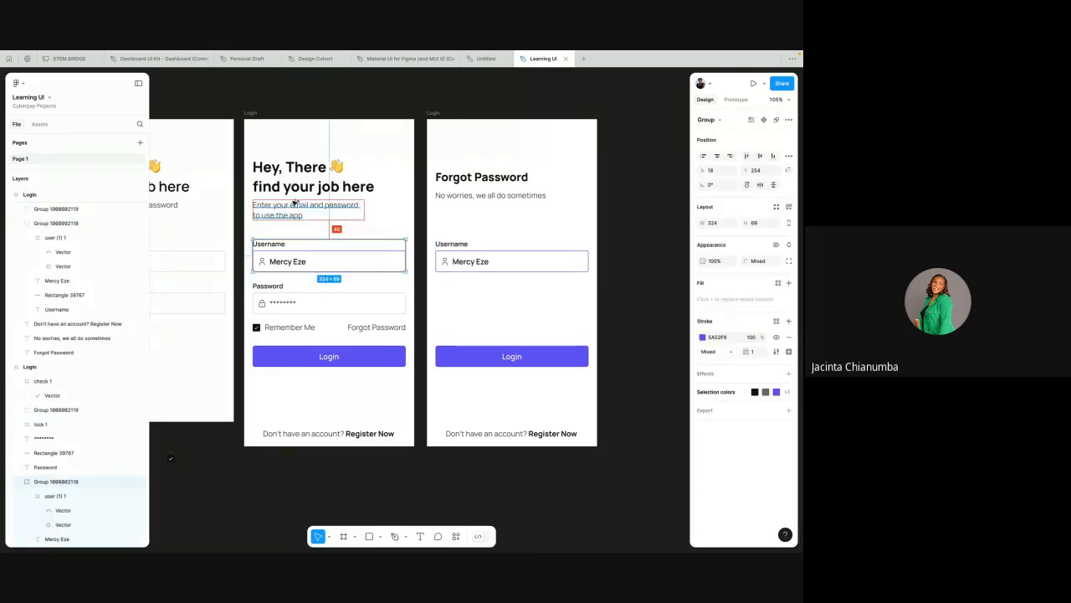
pyautogui.click(469, 260)
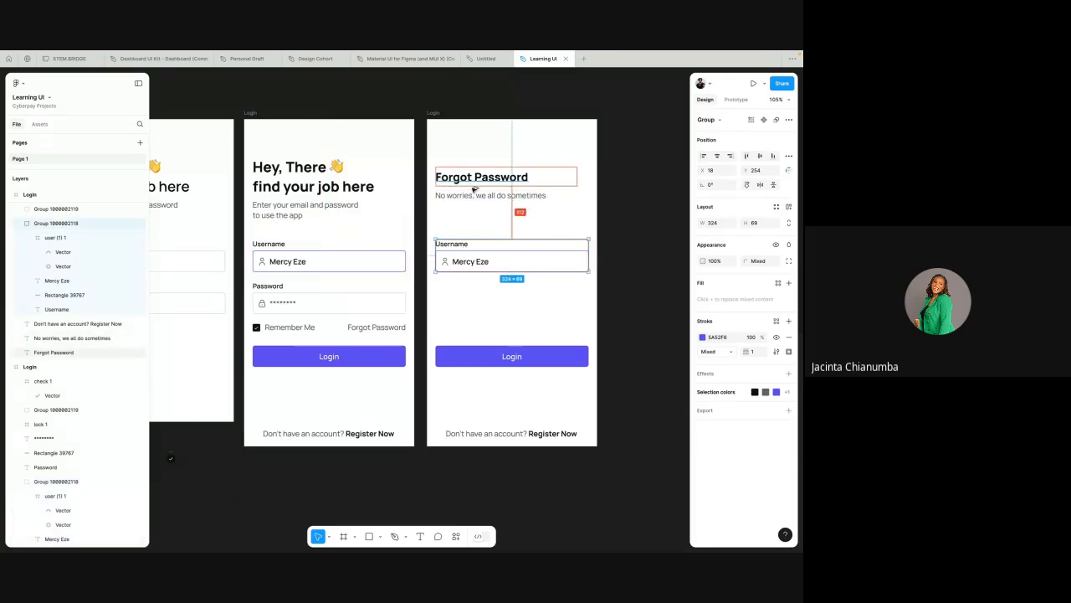
pyautogui.click(325, 251)
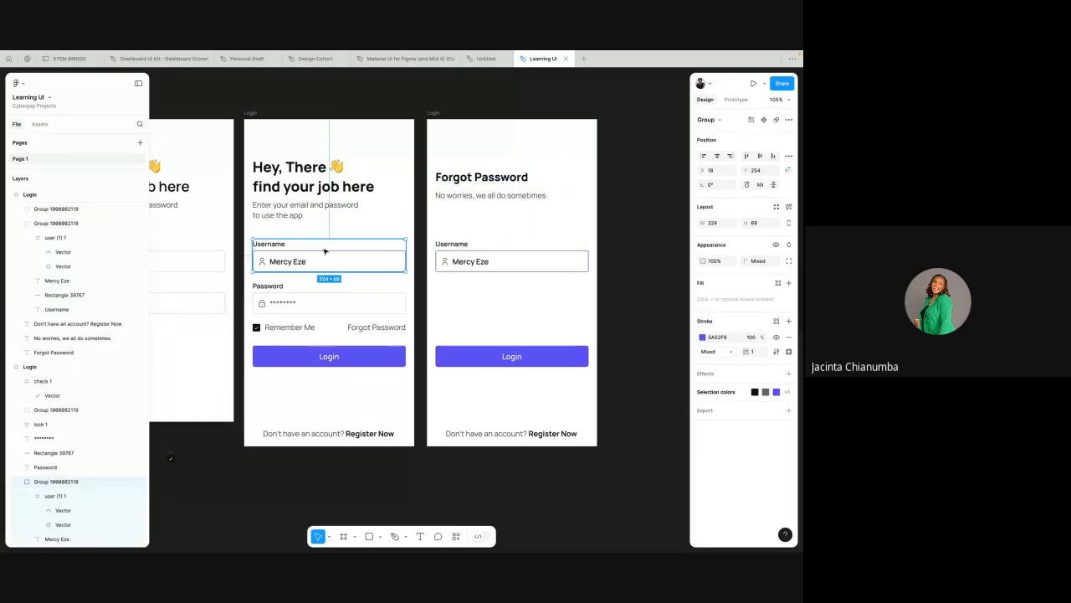
pyautogui.press('alt')
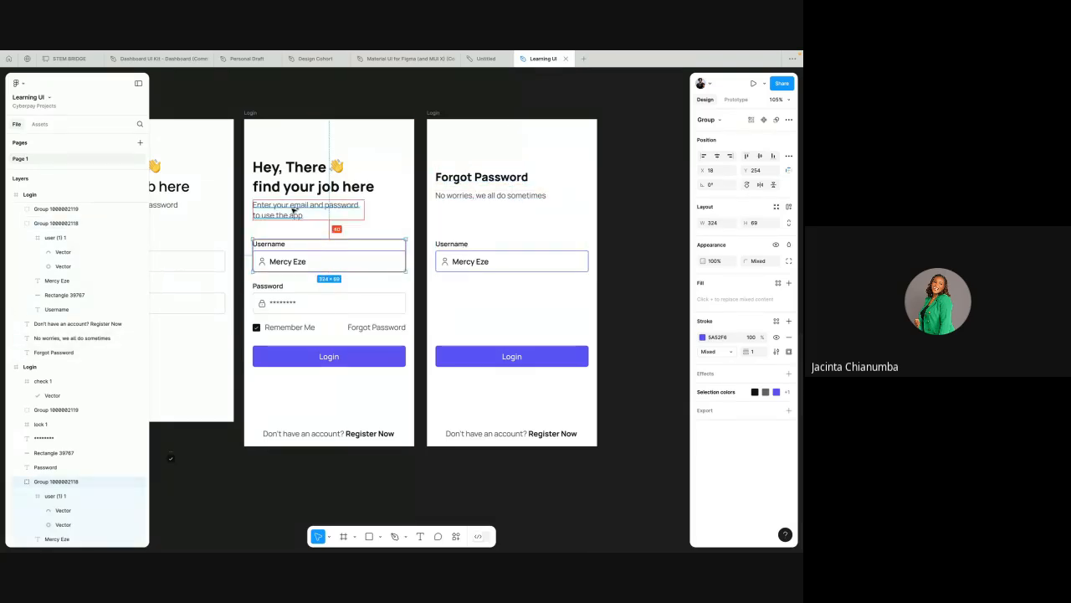
pyautogui.click(452, 250)
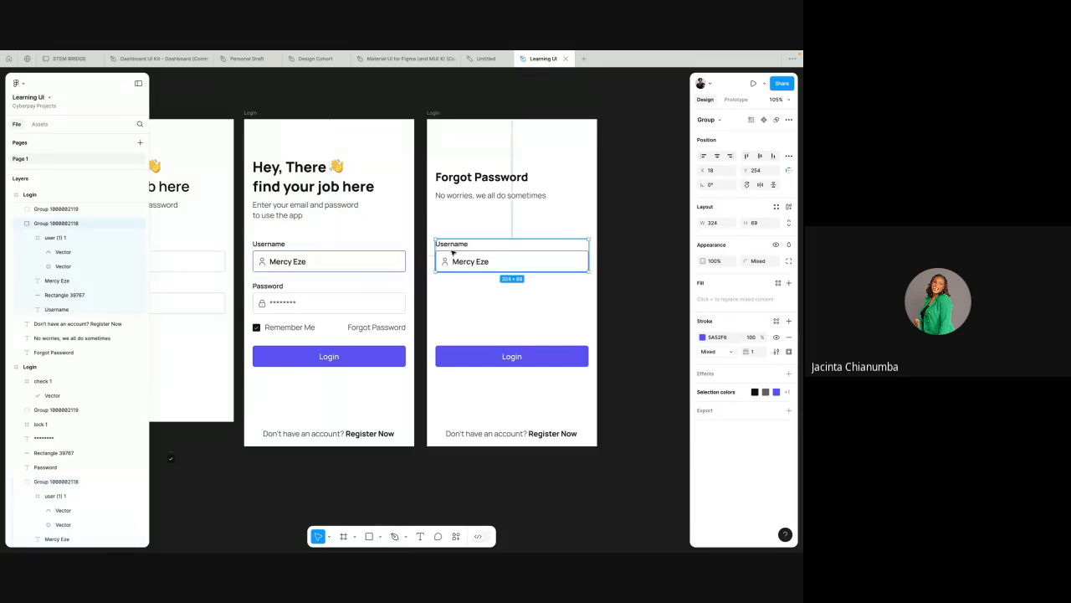
pyautogui.press('alt')
pyautogui.hotkey('shift', 'Up')
pyautogui.hotkey('shift', 'Up')
pyautogui.hotkey('shift', 'Up')
pyautogui.hotkey('shift', 'Up')
pyautogui.press('Up')
pyautogui.press('Up')
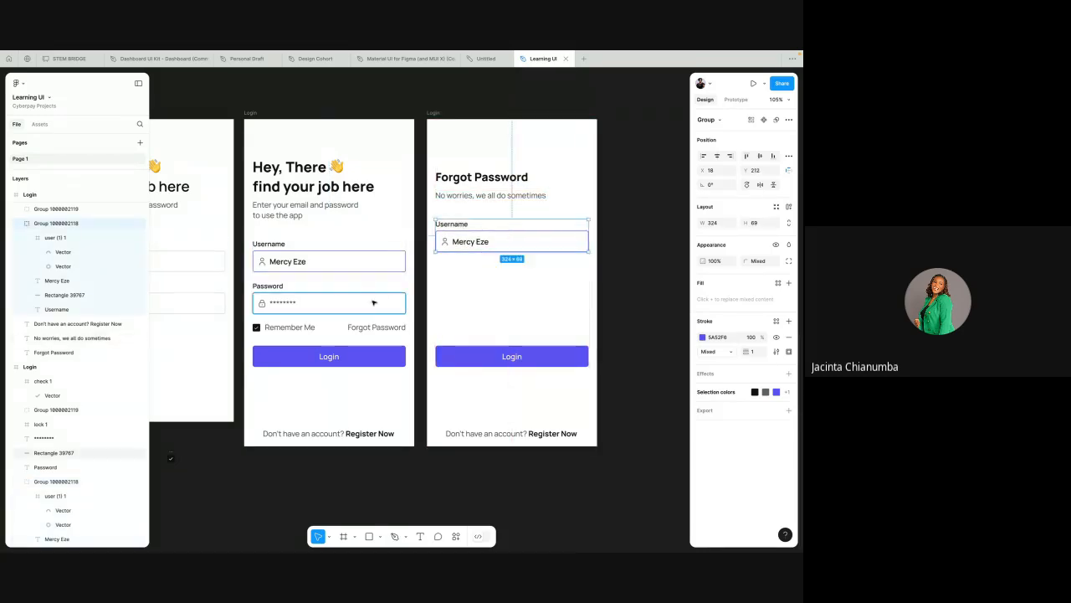
# Step: Check the spacing above the filled-in Login screen's Login button and move the button down to Y 483
pyautogui.click(350, 355)
pyautogui.press('alt')
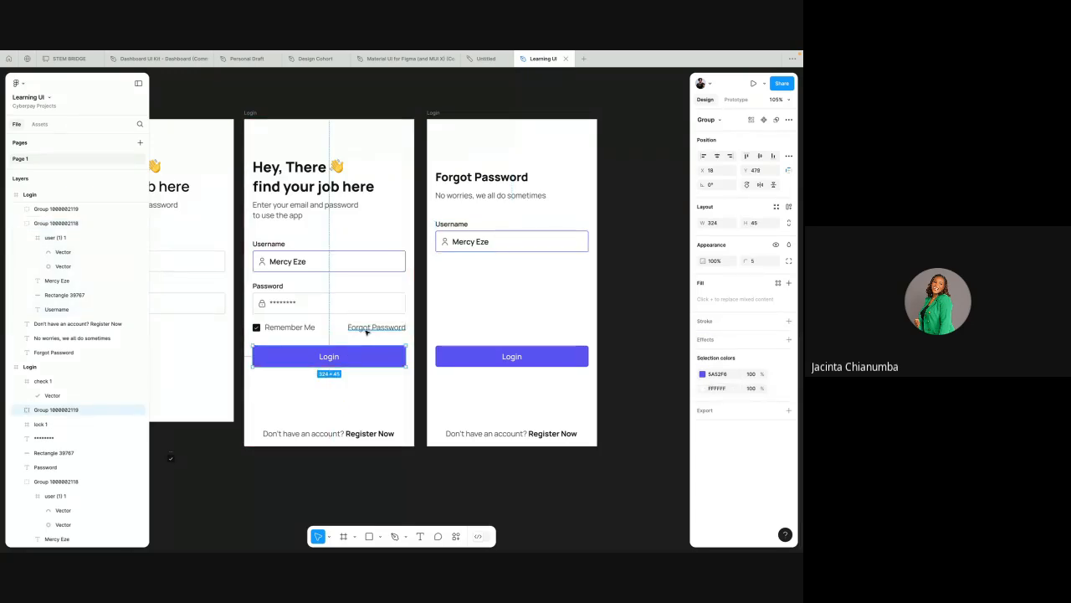
pyautogui.press('alt')
pyautogui.press('Down')
pyautogui.press('Down')
pyautogui.press('Down')
pyautogui.press('Down')
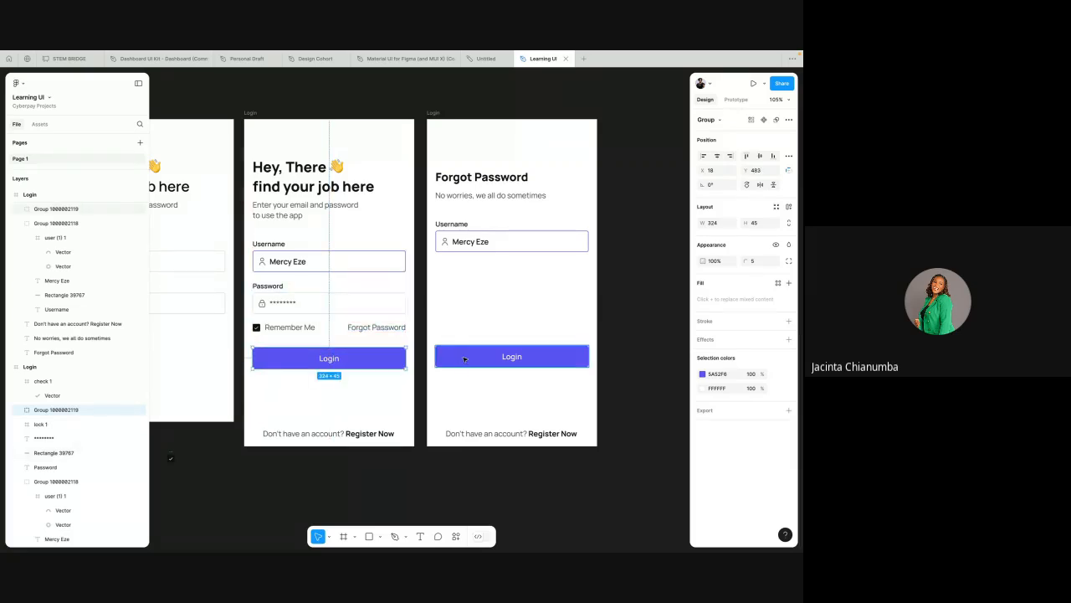
# Step: Move the Forgot Password screen's Login button up beneath the Username field, to Y 313
pyautogui.click(464, 359)
pyautogui.moveTo(465, 359); pyautogui.dragTo(471, 286)
pyautogui.press('alt')
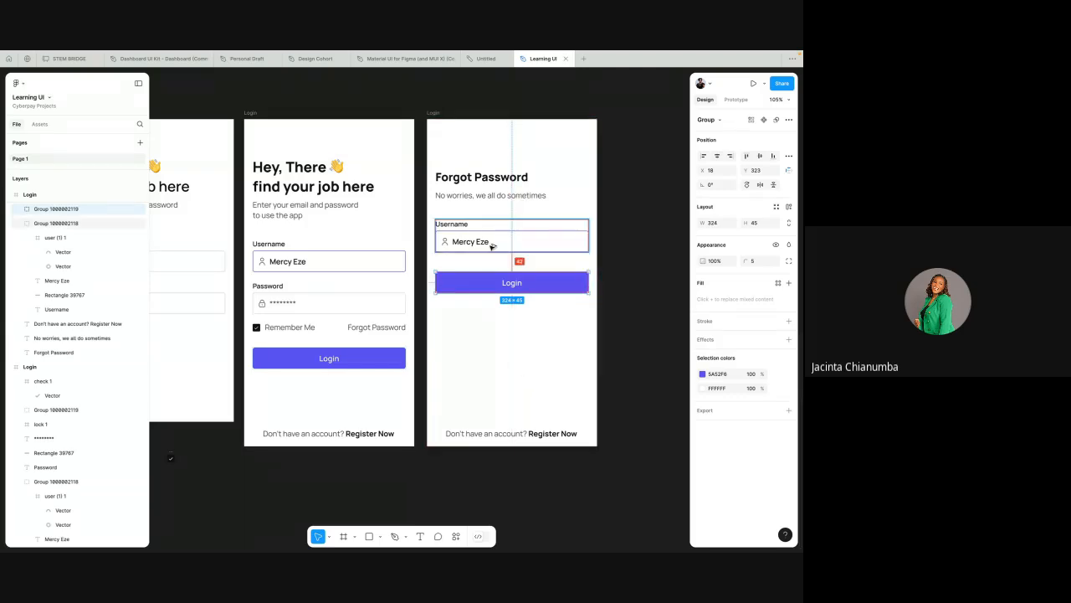
pyautogui.hotkey('shift', 'Up')
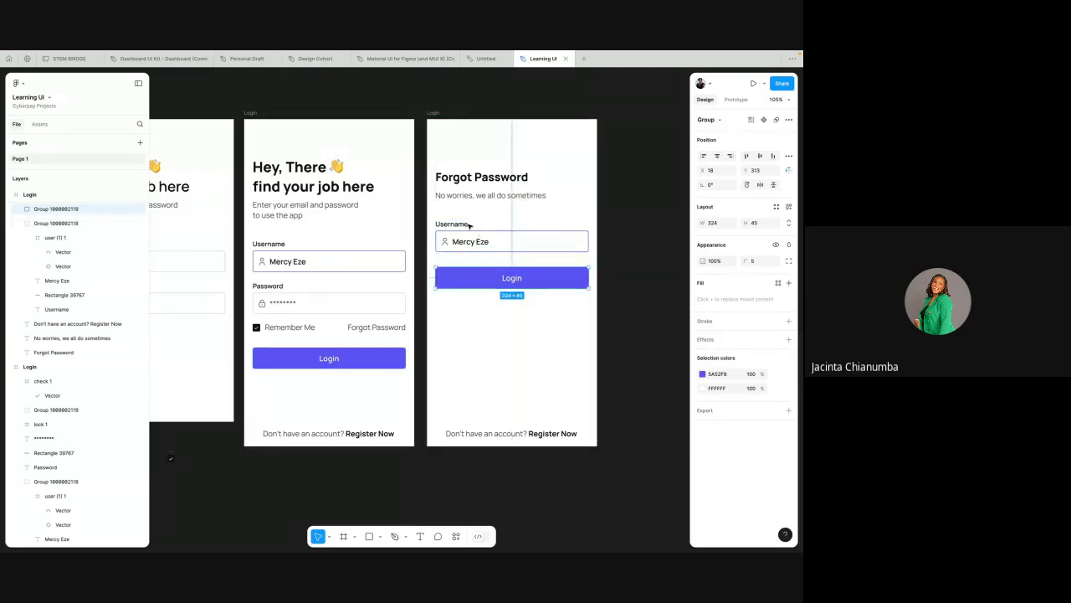
# Step: Change the Username label on the Forgot Password screen to "Your Email Account"
pyautogui.click(465, 224)
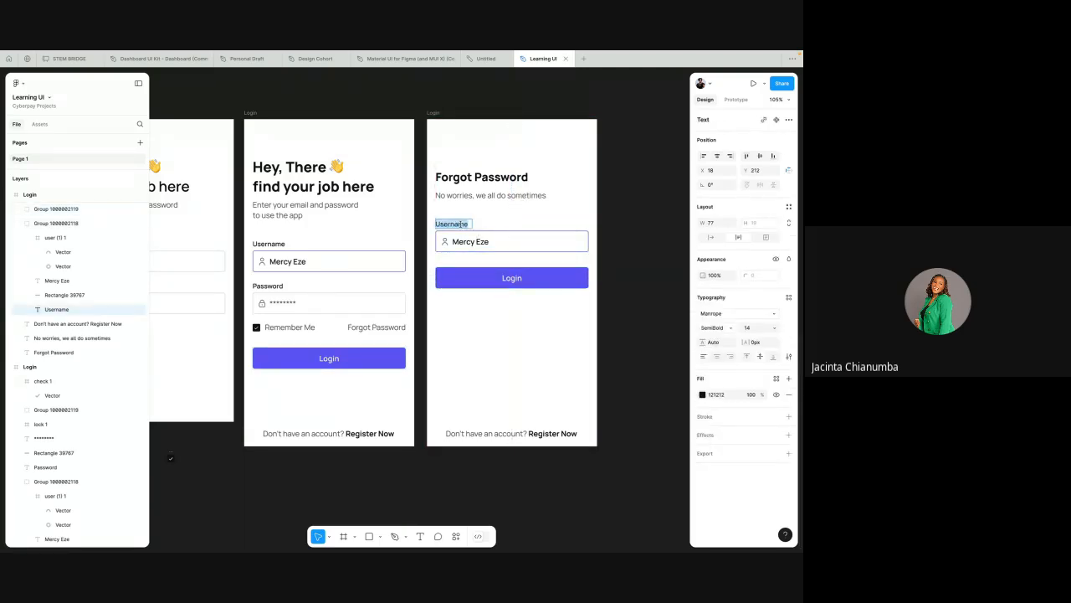
pyautogui.write('Your Email Account')
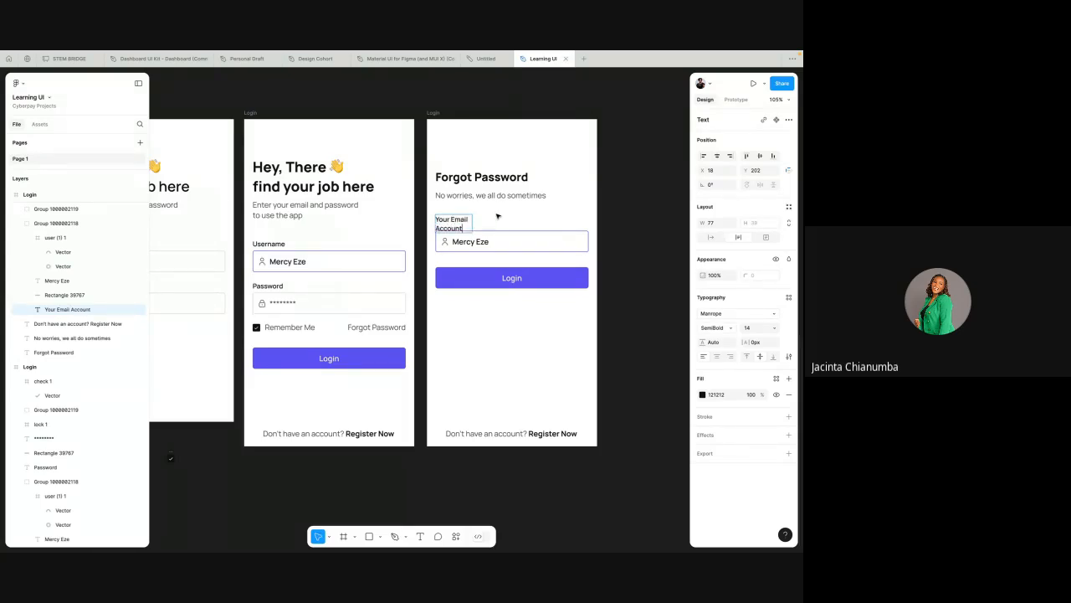
pyautogui.press('Escape')
# Step: Widen the Your Email Account label to 141 so it fits on one line, and move it down to Y 212
pyautogui.moveTo(482, 221); pyautogui.dragTo(503, 221)
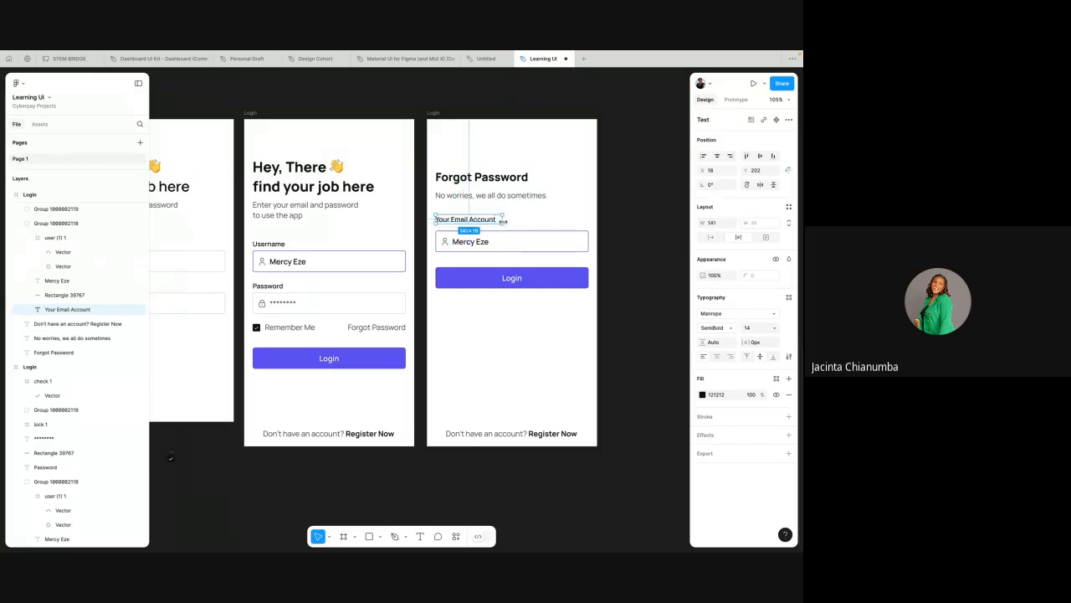
pyautogui.press('alt')
pyautogui.hotkey('shift', 'Down')
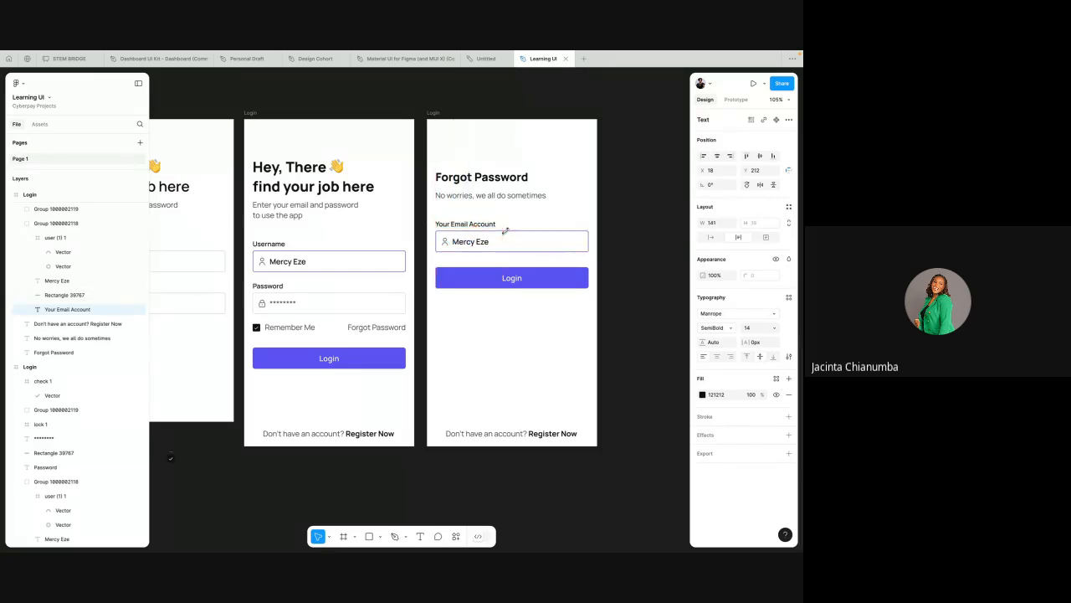
pyautogui.click(520, 210)
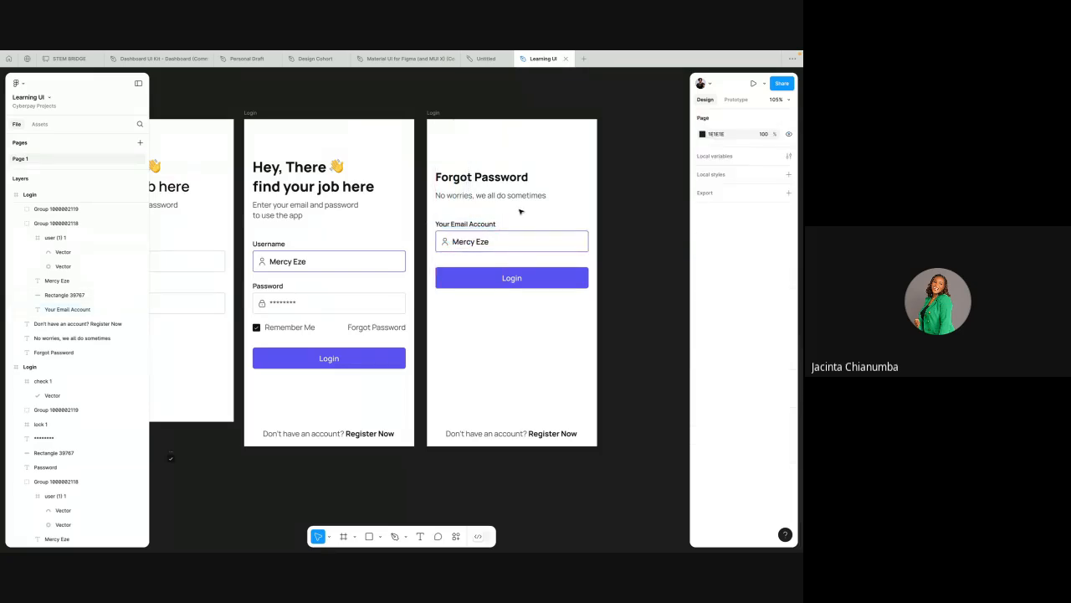
# Step: Change the text of the Forgot Password screen's Login button to "Submit"
pyautogui.doubleClick(517, 280)
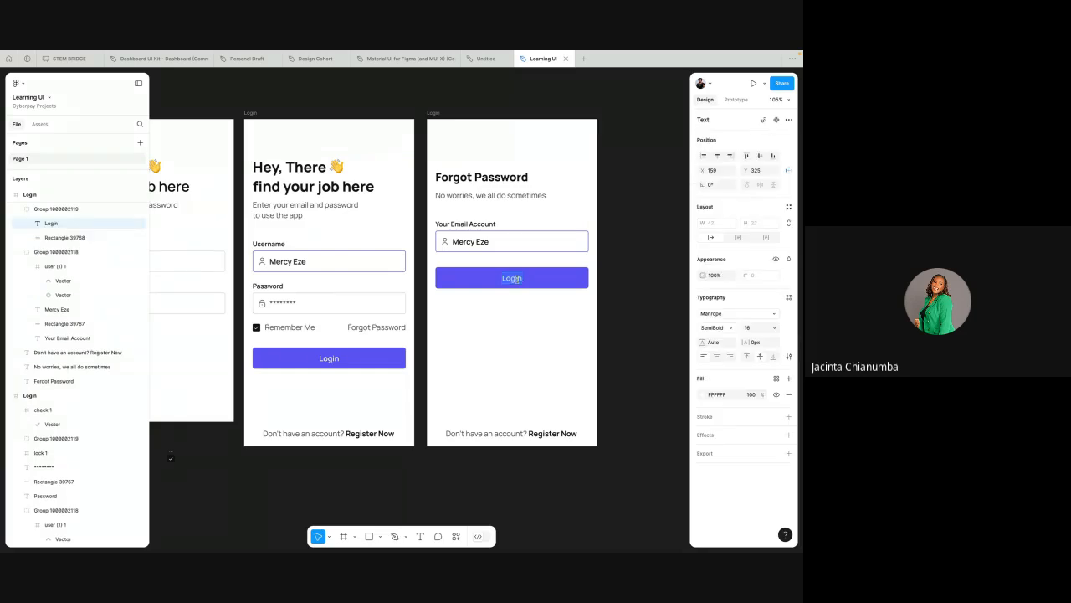
pyautogui.write('R')
pyautogui.write('eset Passwor')
pyautogui.write('S')
pyautogui.write('ubmit')
pyautogui.press('Escape')
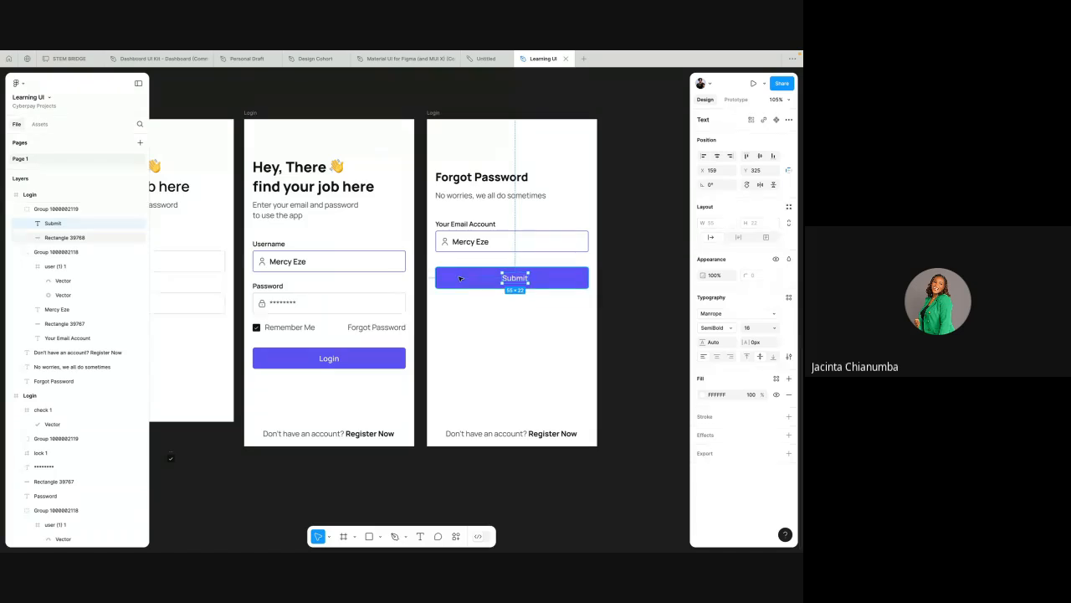
# Step: Centre the Submit text horizontally on its button and check the button's spacing below the email field
pyautogui.keyDown('shift'); pyautogui.click(460, 279); pyautogui.keyUp('shift')
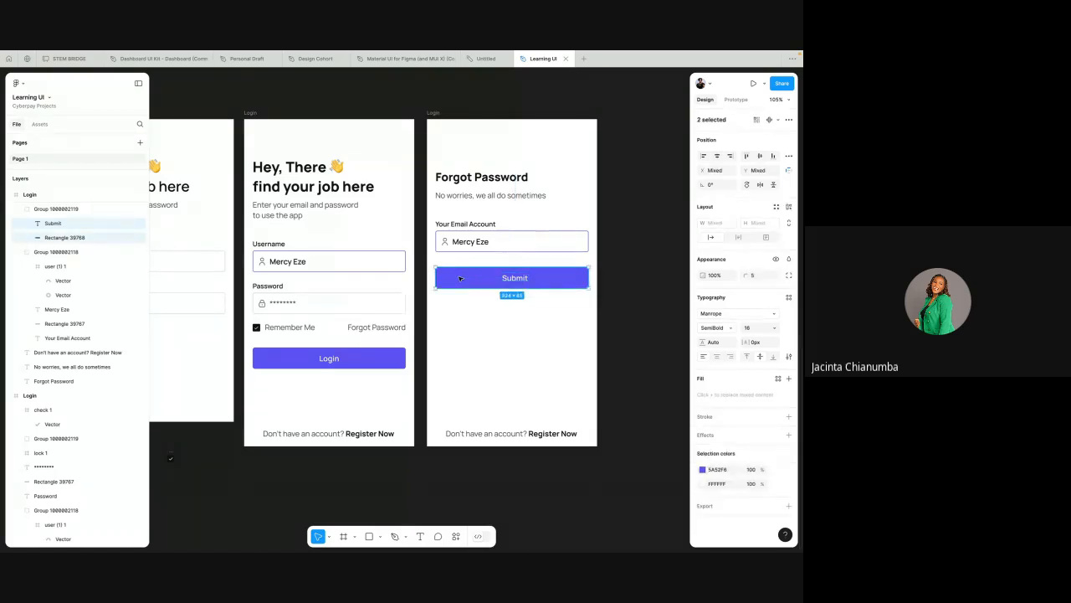
pyautogui.click(715, 158)
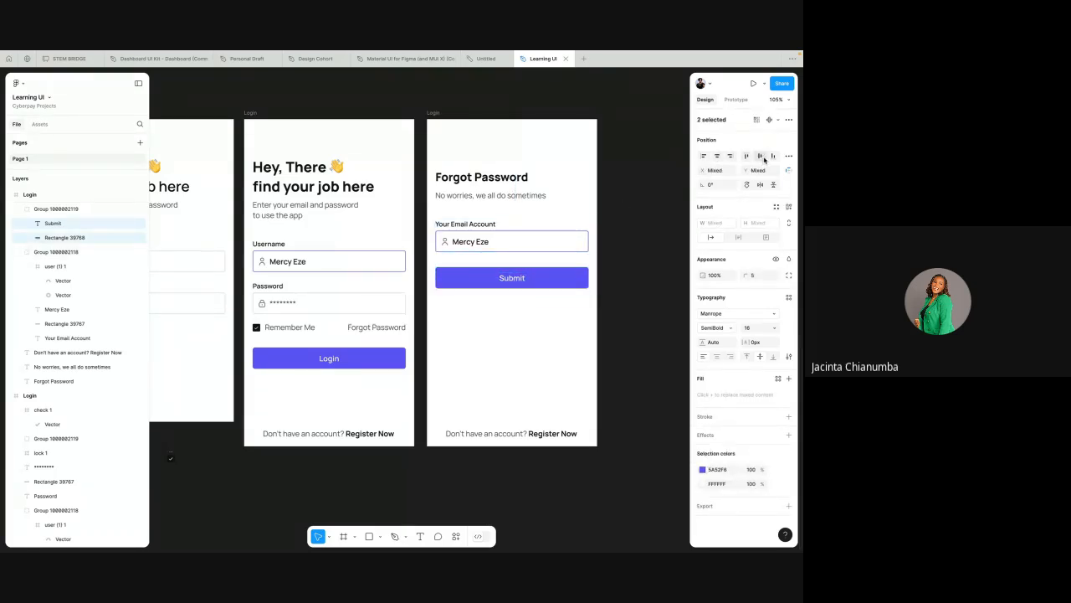
pyautogui.press('alt')
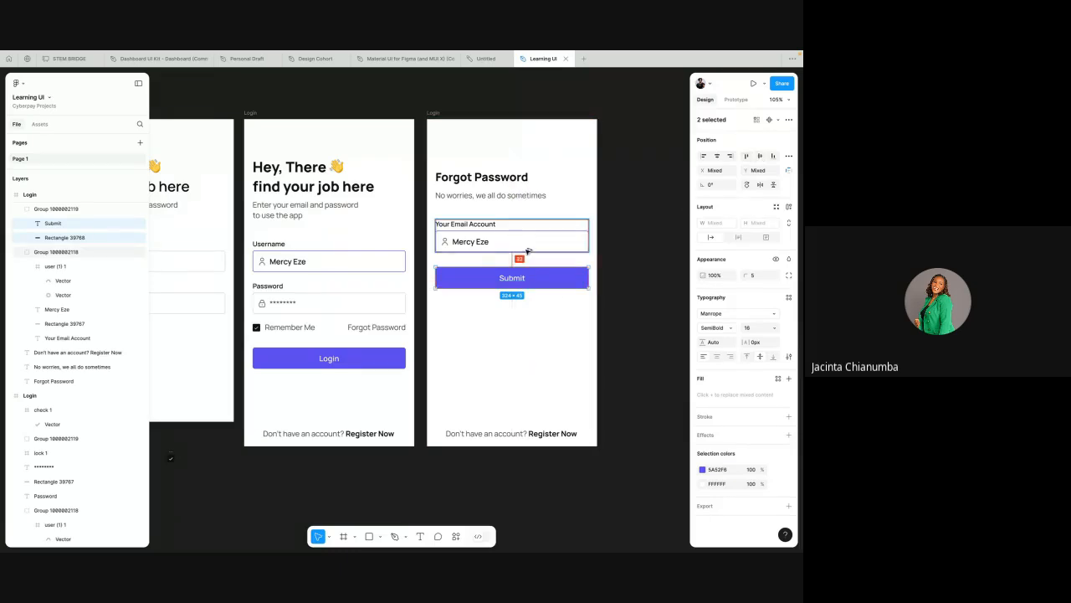
pyautogui.click(528, 316)
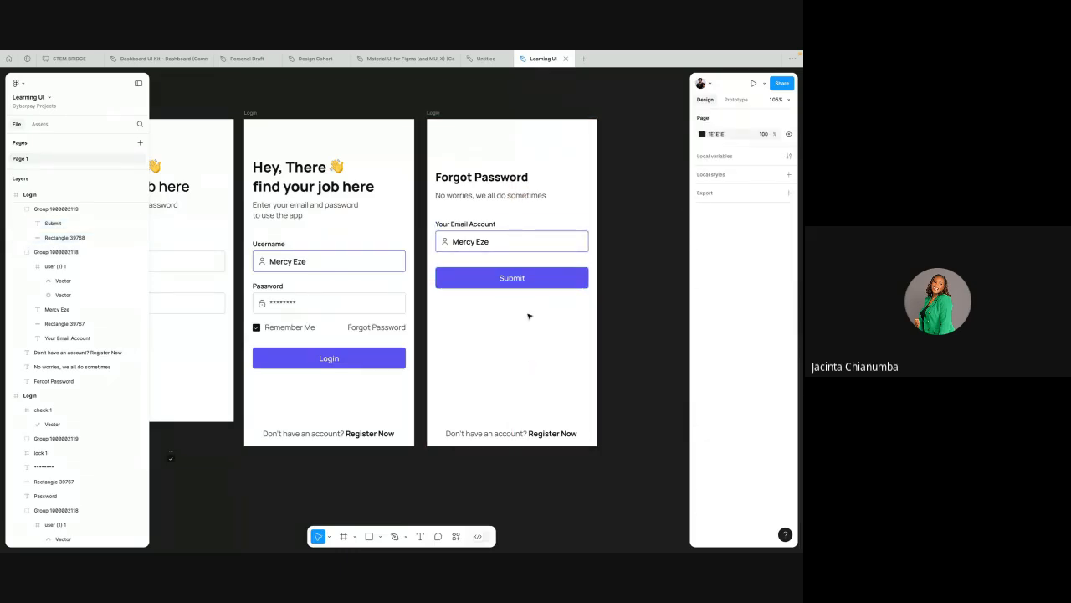
# Step: Replace the name in the Your Email Account field with a lowercase sample email address
pyautogui.doubleClick(480, 241)
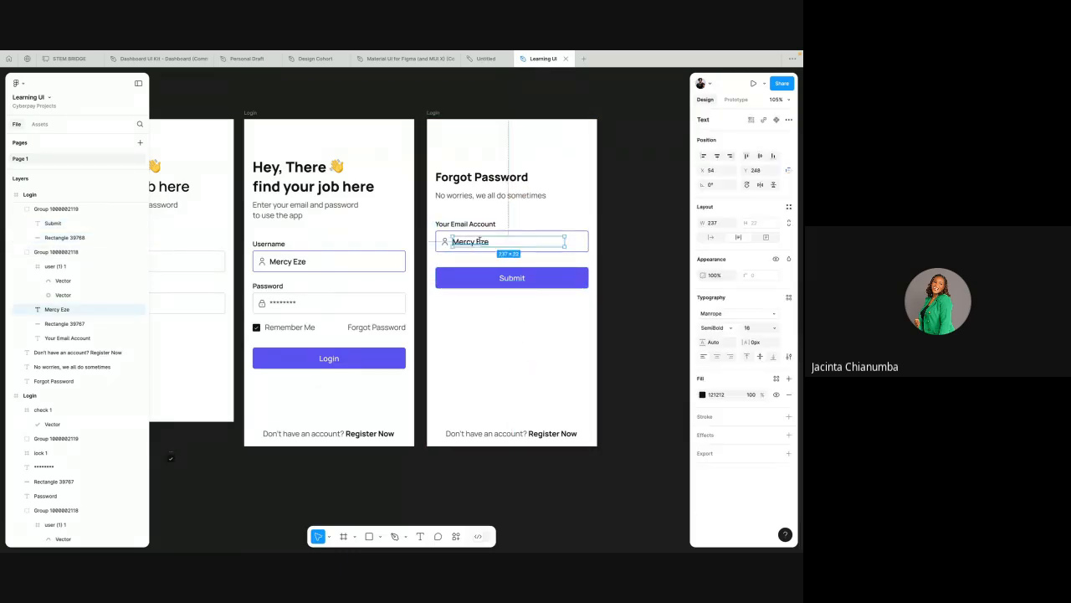
pyautogui.click(487, 241)
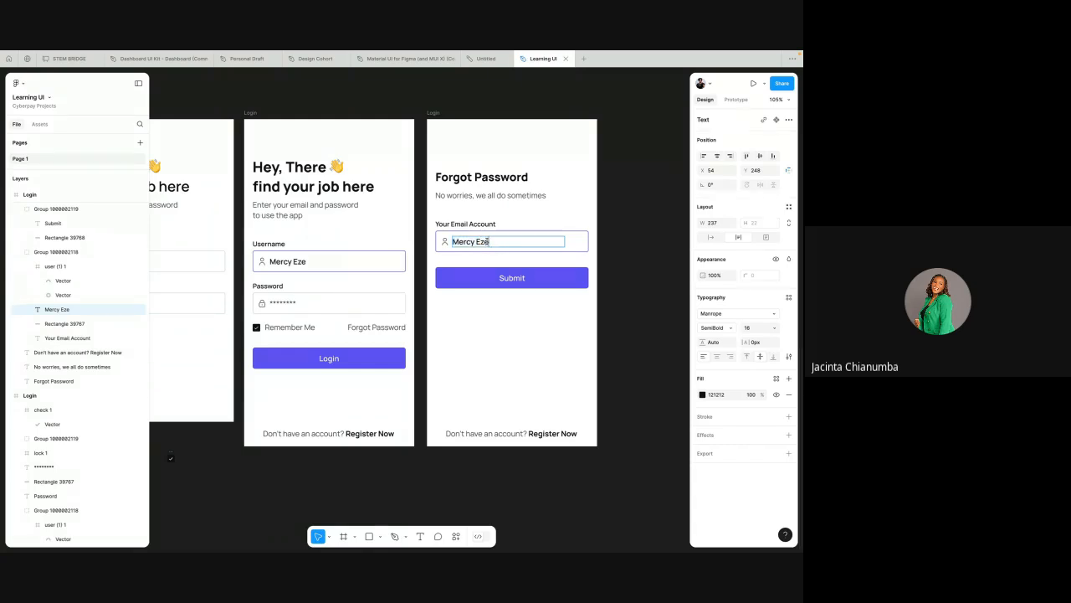
pyautogui.write('@gmail.com')
pyautogui.click(477, 241)
pyautogui.press('BackSpace')
pyautogui.press('BackSpace')
pyautogui.write('e')
pyautogui.press('BackSpace')
pyautogui.write('m')
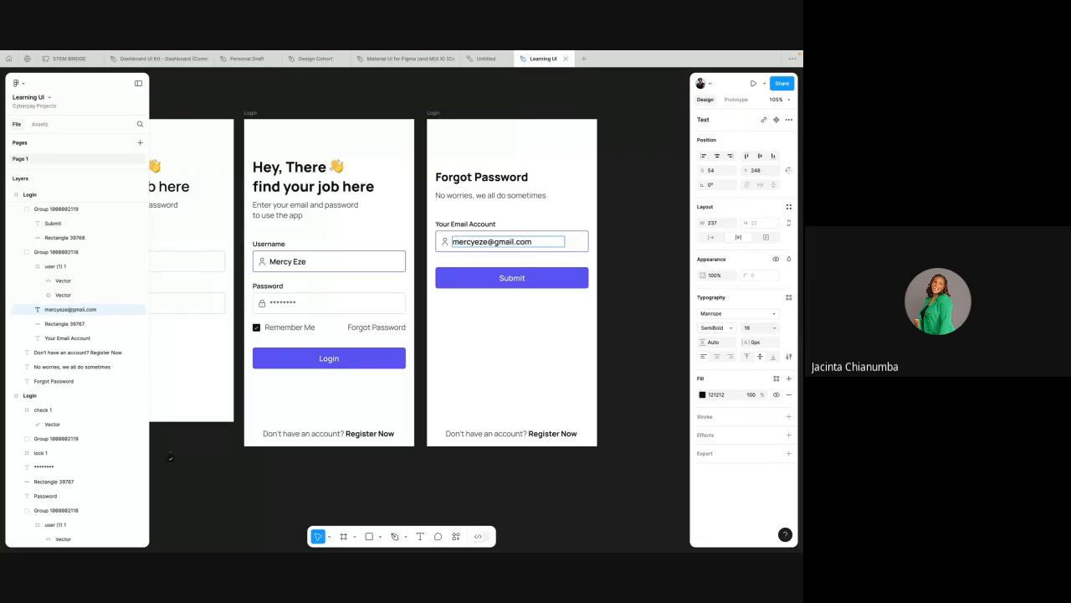
pyautogui.press('Escape')
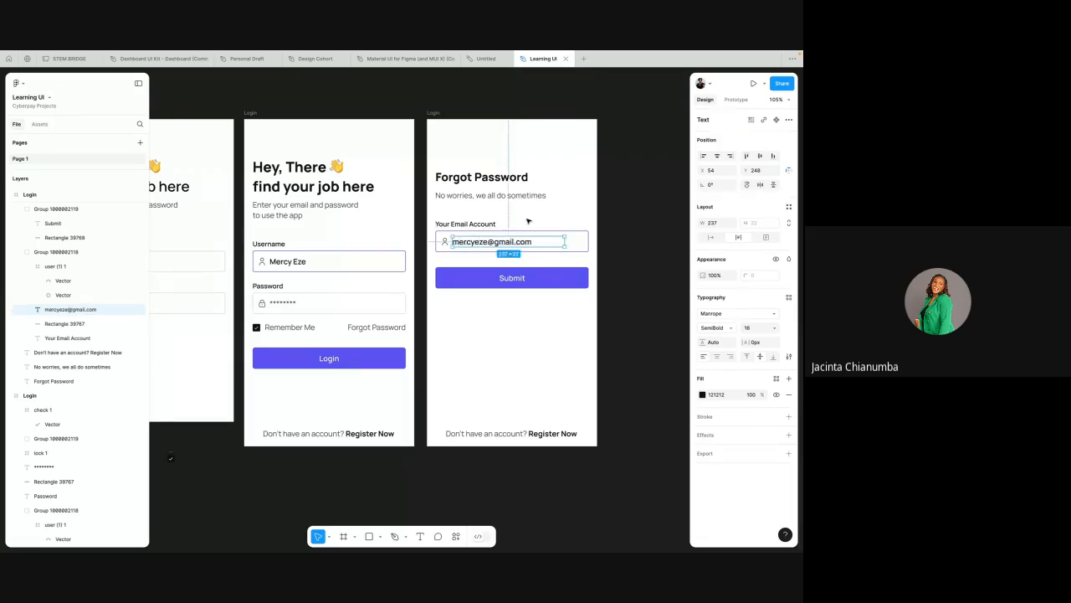
pyautogui.press('Escape')
pyautogui.scroll(3, 528, 221)
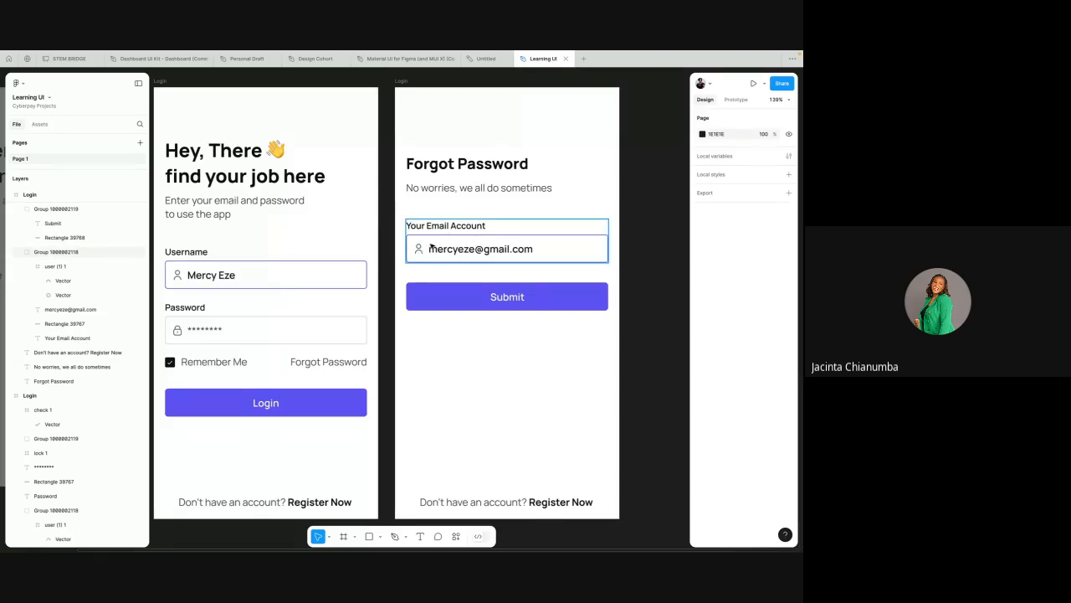
# Step: Switch to Flaticon in the browser, close the check icon's details and add the Regular stroke width to the icon filters
pyautogui.hotkey('ctrl', 'Left')
pyautogui.hotkey('ctrl', 'Right')
pyautogui.hotkey('ctrl', 'Left')
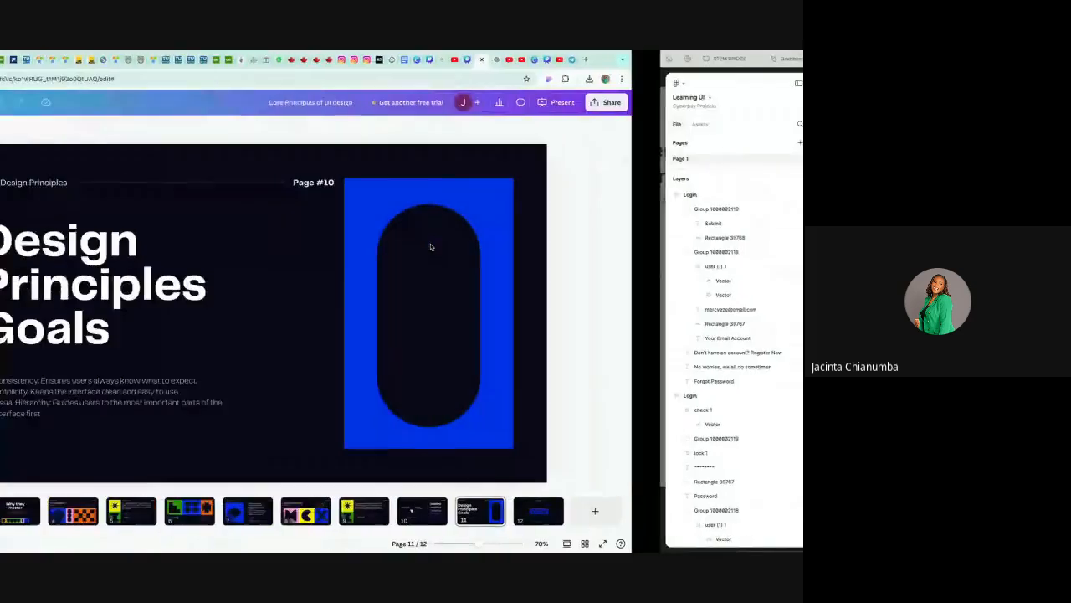
pyautogui.hotkey('ctrl', 'Left')
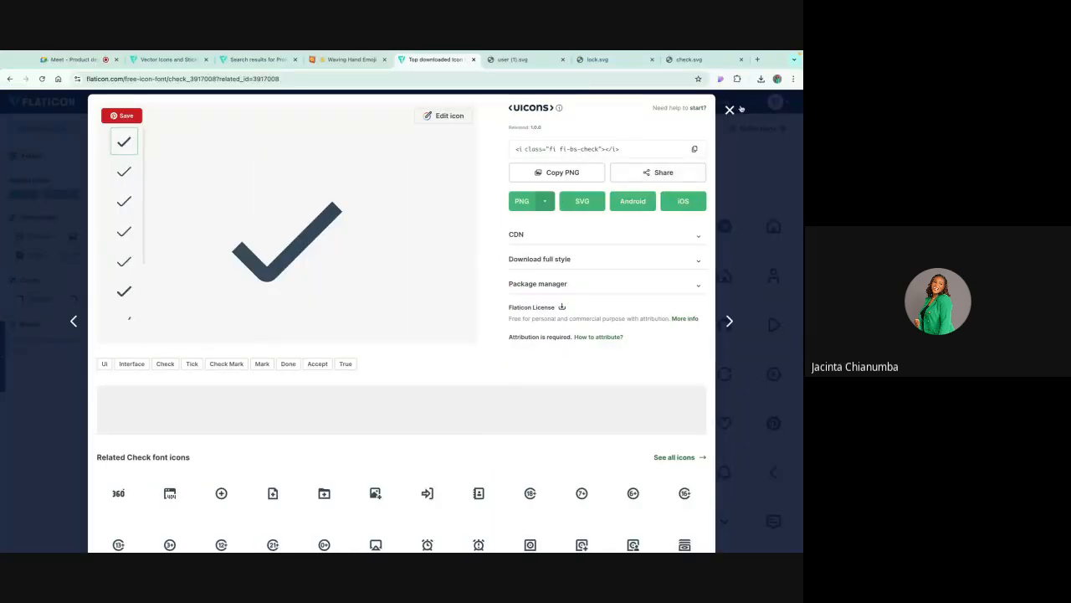
pyautogui.click(730, 110)
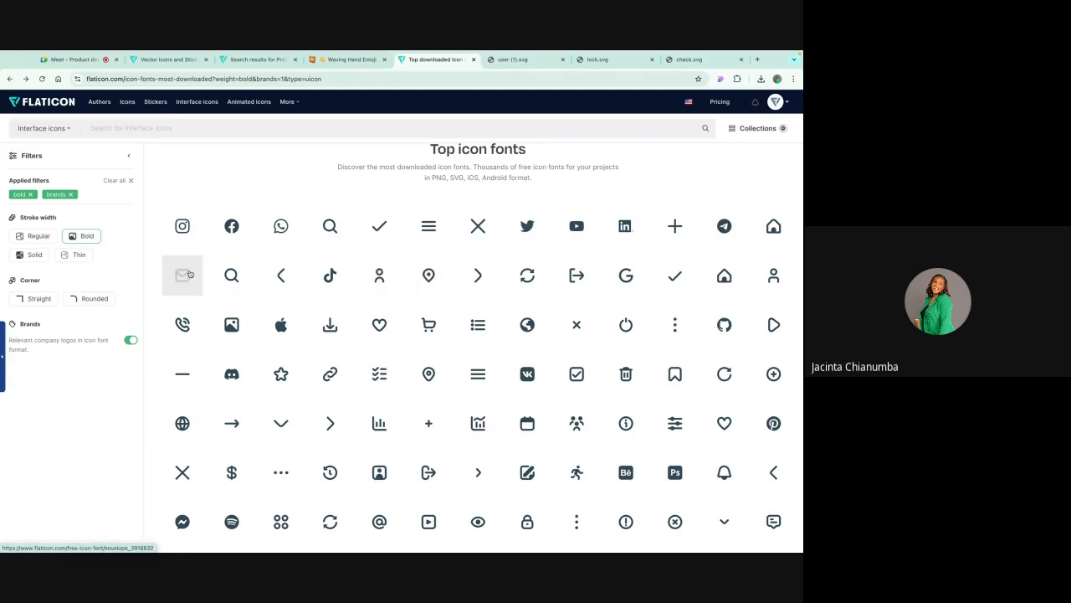
pyautogui.click(39, 236)
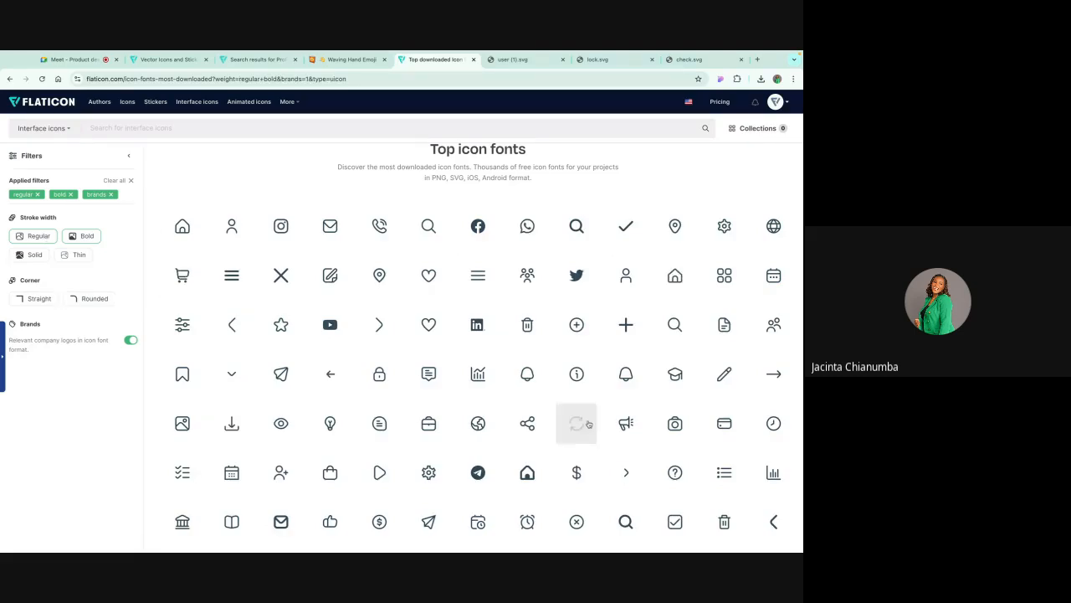
pyautogui.scroll(-1, 589, 424)
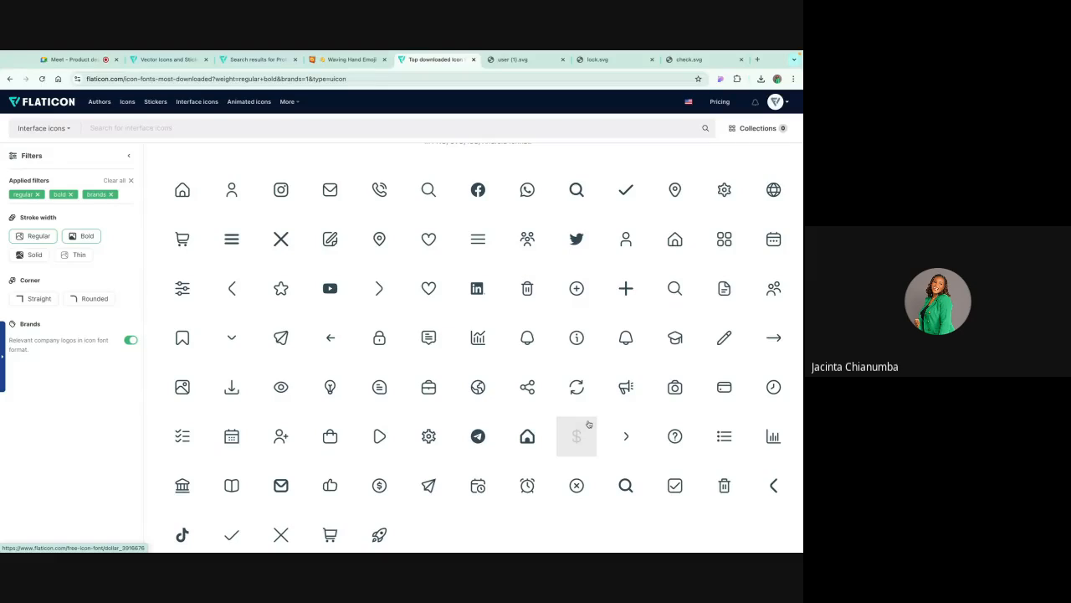
# Step: Download the bold envelope icon as an SVG, open the downloaded envelope.svg and return to Figma
pyautogui.click(288, 481)
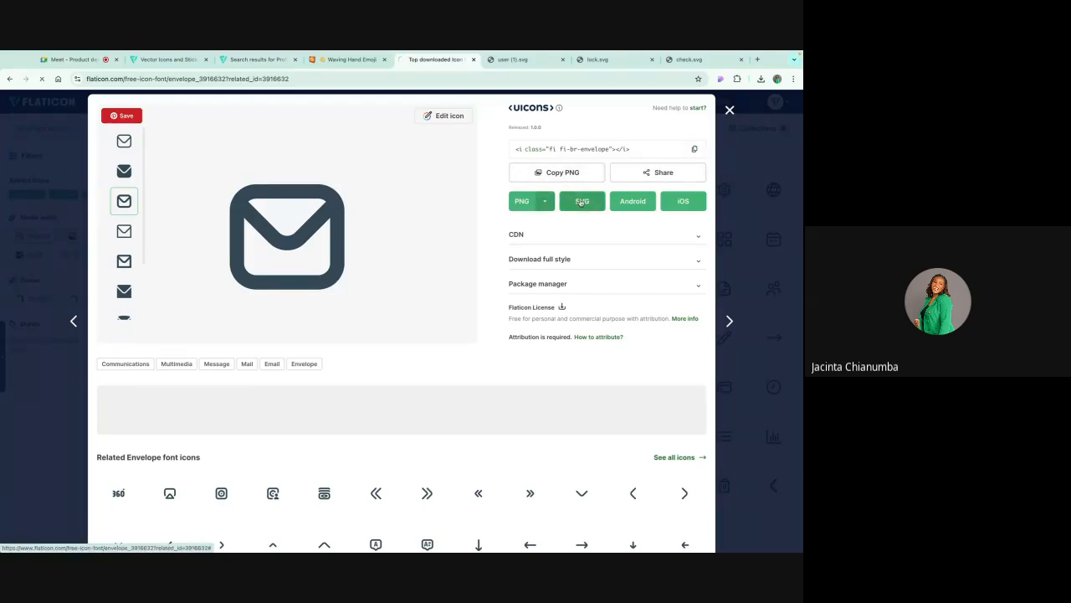
pyautogui.click(582, 203)
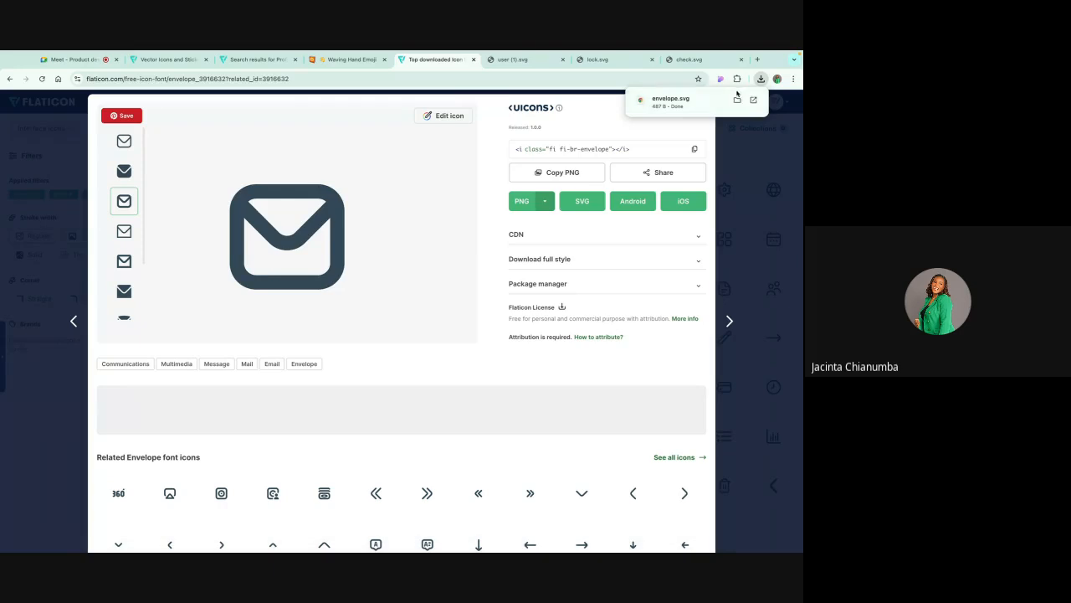
pyautogui.click(736, 98)
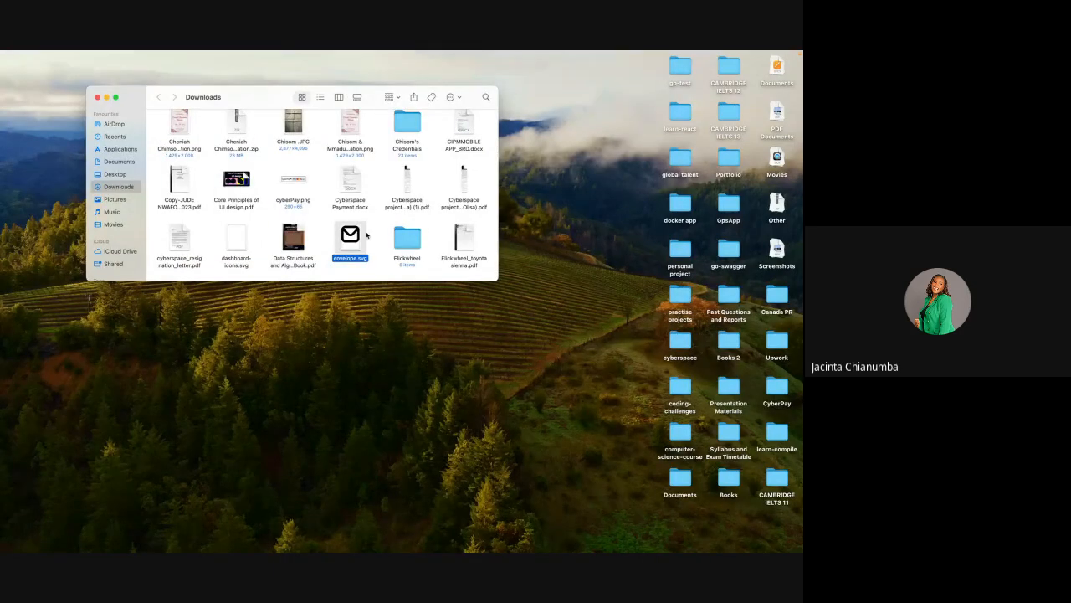
pyautogui.doubleClick(357, 236)
pyautogui.hotkey('ctrl', 'Right')
pyautogui.hotkey('ctrl', 'Right')
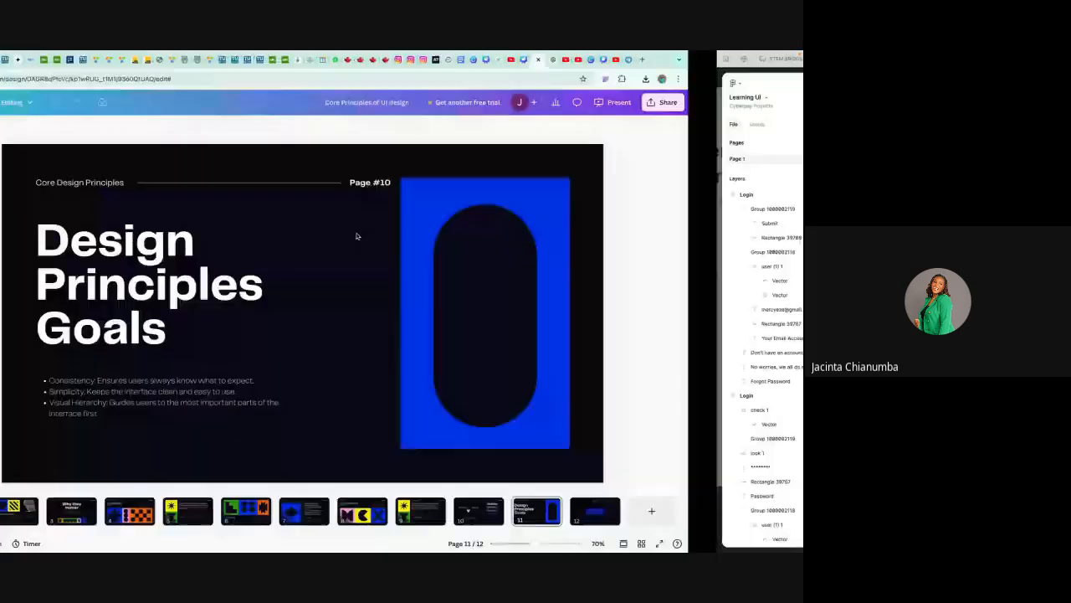
# Step: Import envelope.svg from the recent files and place it on the canvas beside the Forgot Password screen
pyautogui.scroll(-3, 414, 180)
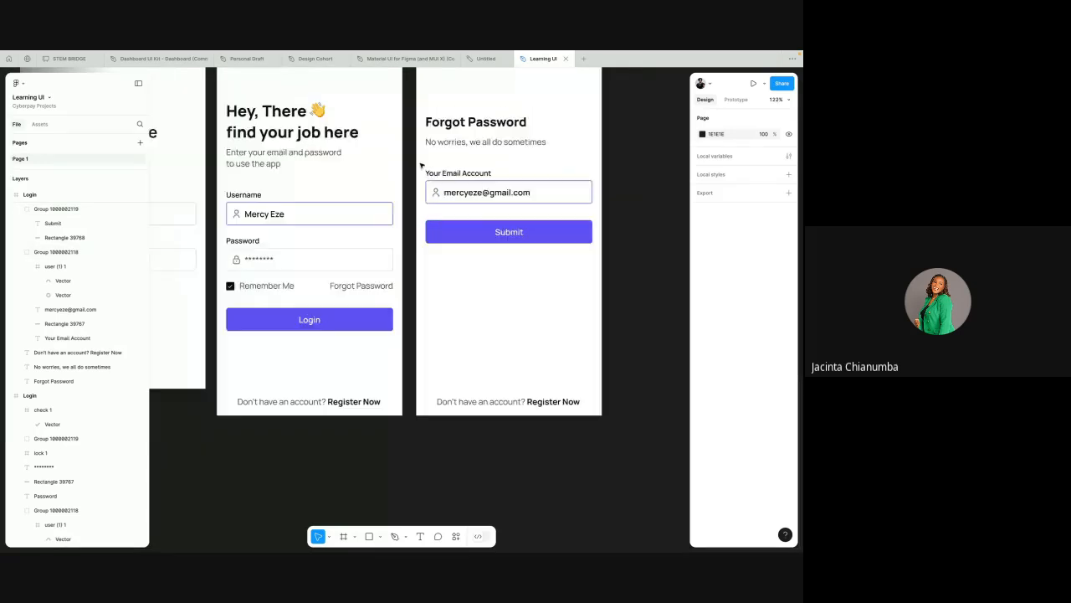
pyautogui.click(379, 535)
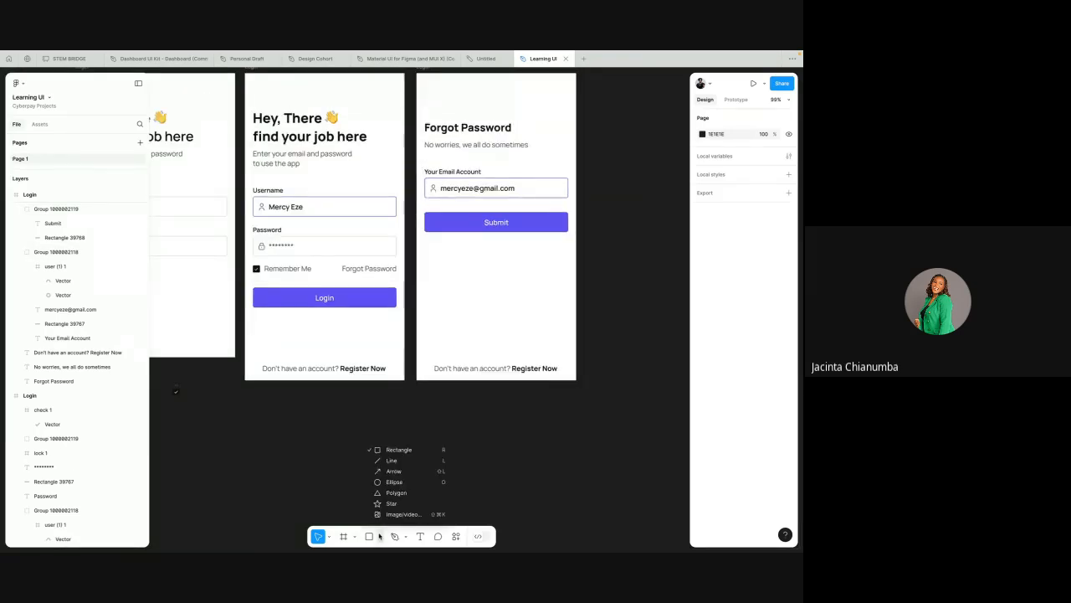
pyautogui.click(393, 512)
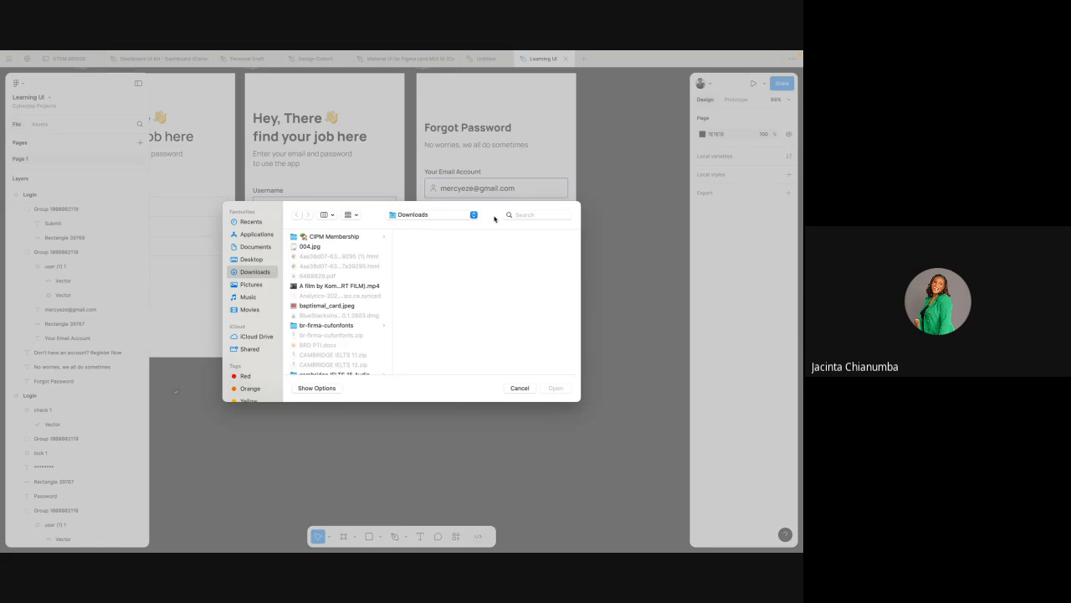
pyautogui.click(253, 222)
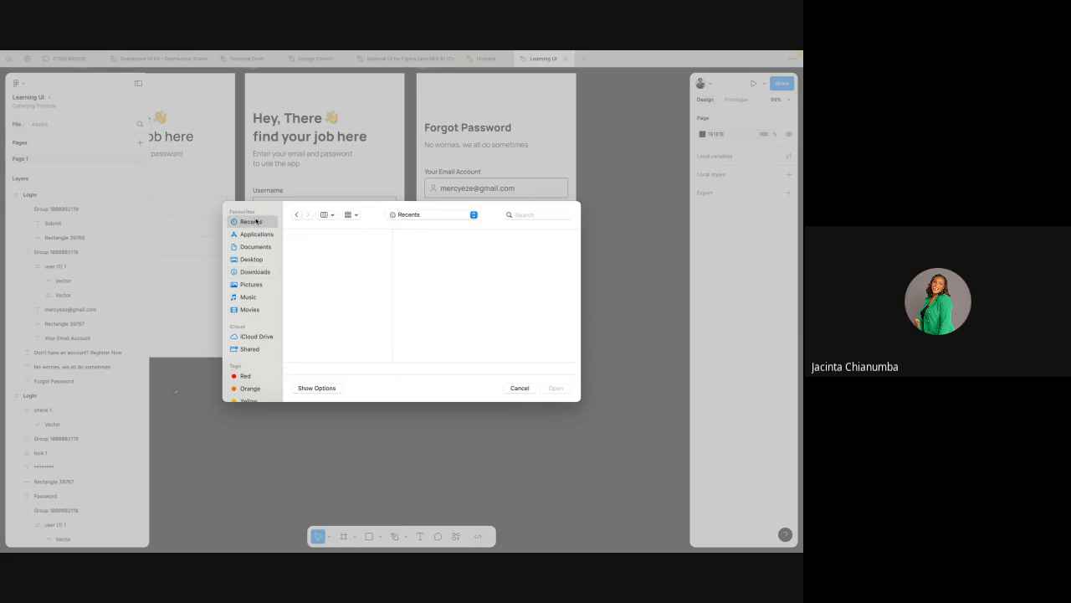
pyautogui.click(321, 249)
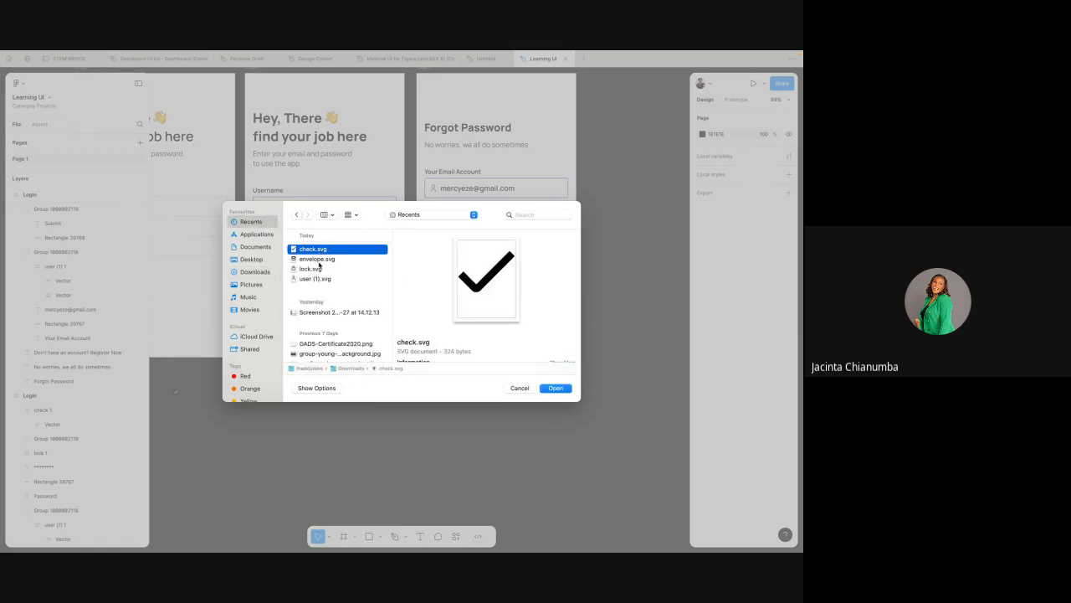
pyautogui.click(318, 261)
pyautogui.click(555, 388)
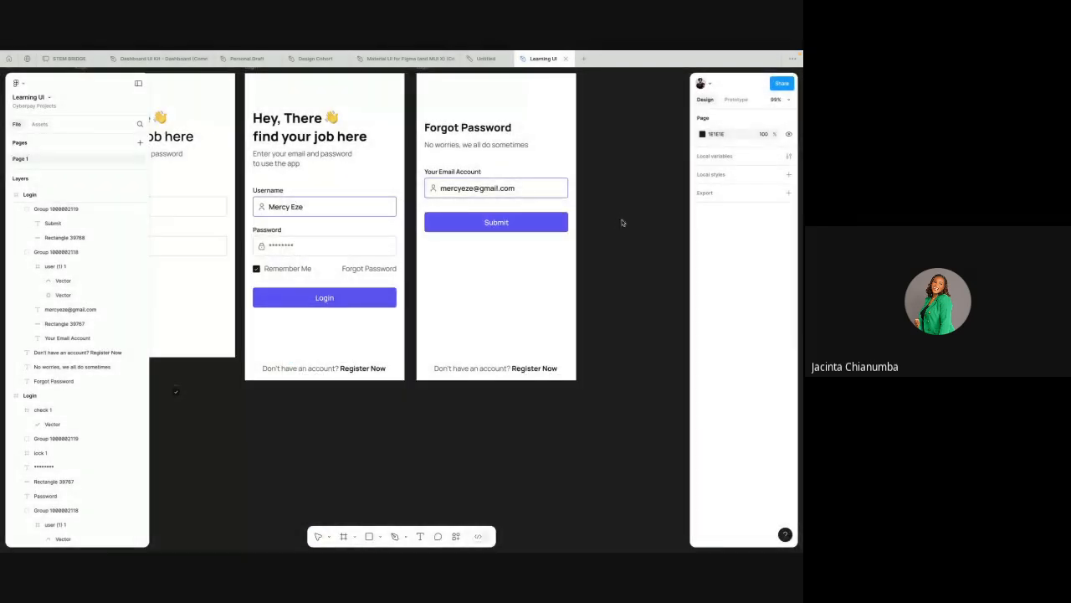
pyautogui.moveTo(534, 259); pyautogui.dragTo(611, 238)
pyautogui.hscroll(1, 611, 239)
# Step: Scale the envelope icon down to 20 by 20 over the Forgot Password screen's Submit button
pyautogui.press('k')
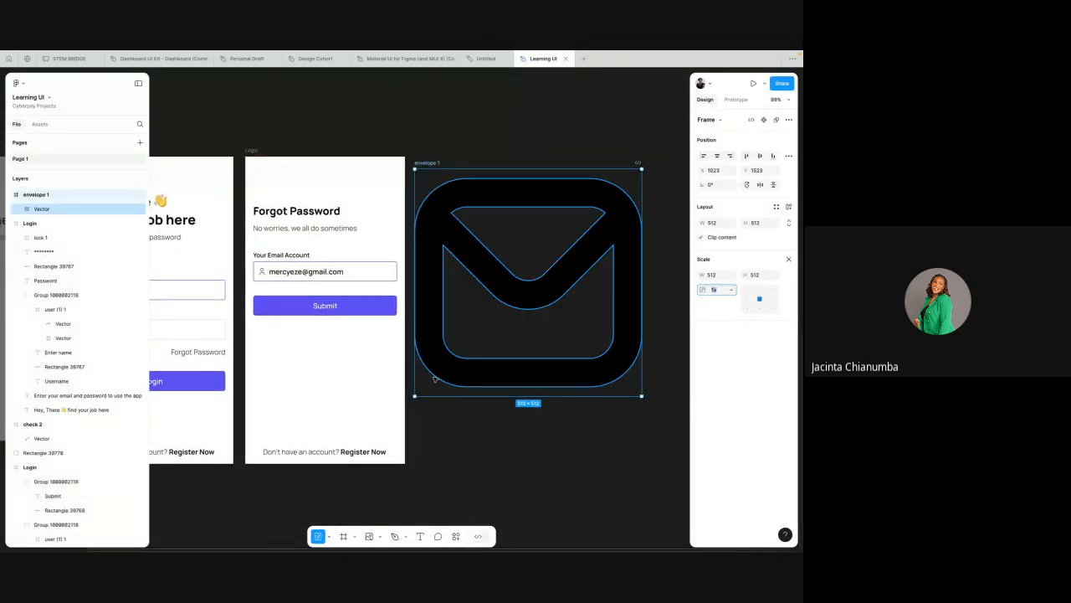
pyautogui.moveTo(414, 395); pyautogui.dragTo(270, 285)
pyautogui.scroll(5, 270, 284)
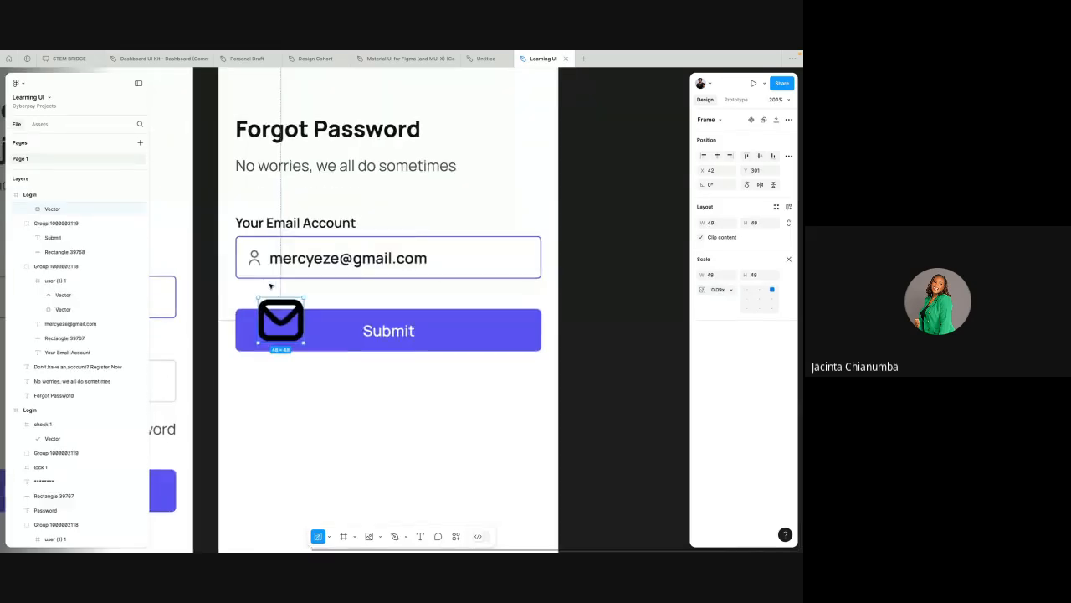
pyautogui.scroll(1, 270, 287)
pyautogui.moveTo(303, 320); pyautogui.dragTo(329, 293)
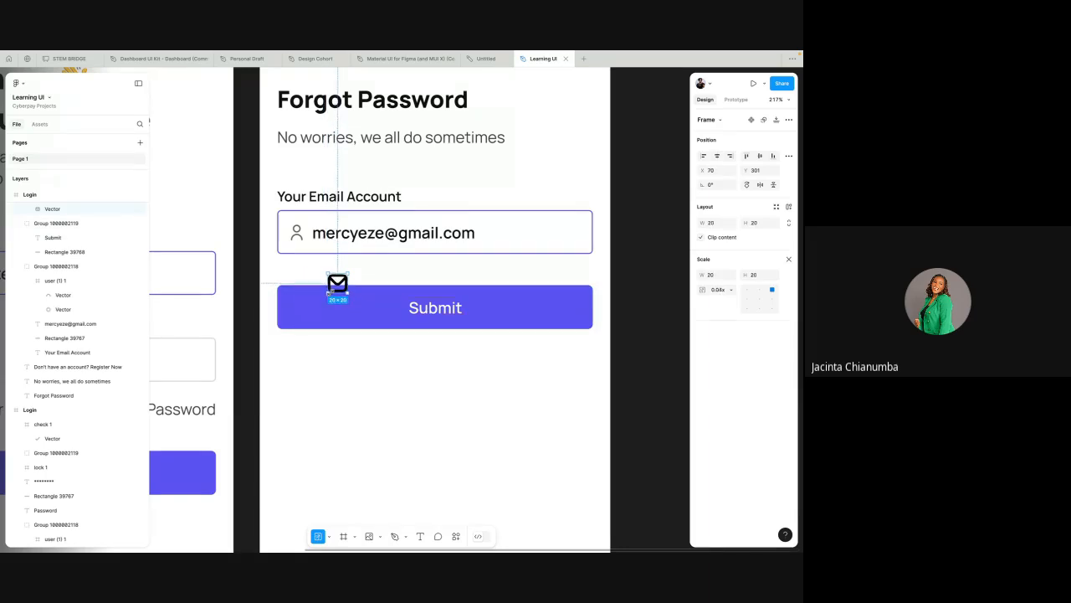
# Step: Ungroup the Your Email Account field and move the envelope icon closer to the field's person icon
pyautogui.click(300, 233)
pyautogui.rightClick(300, 233)
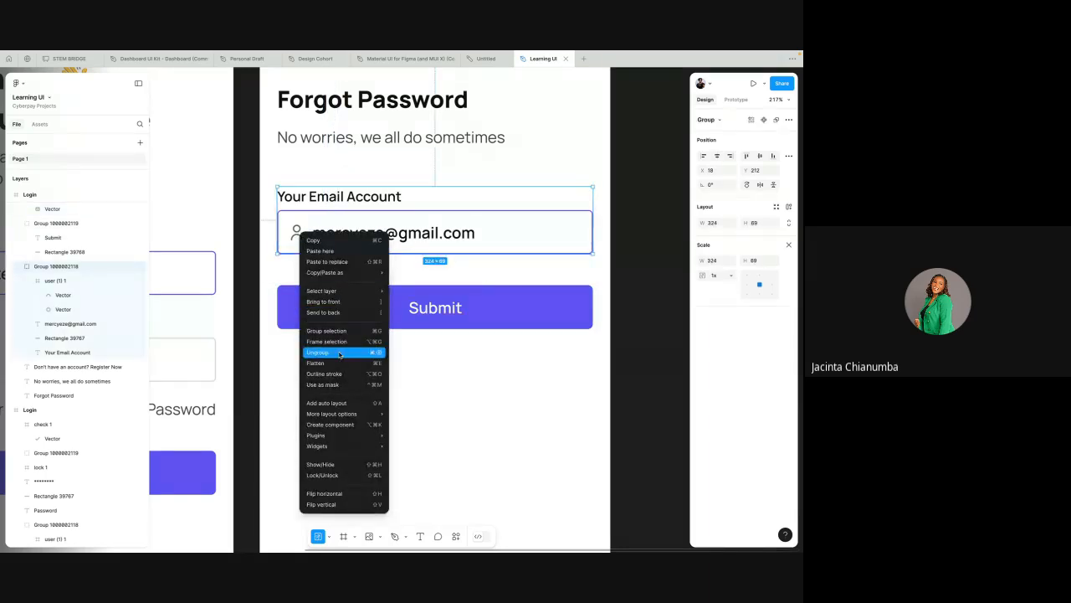
pyautogui.click(332, 353)
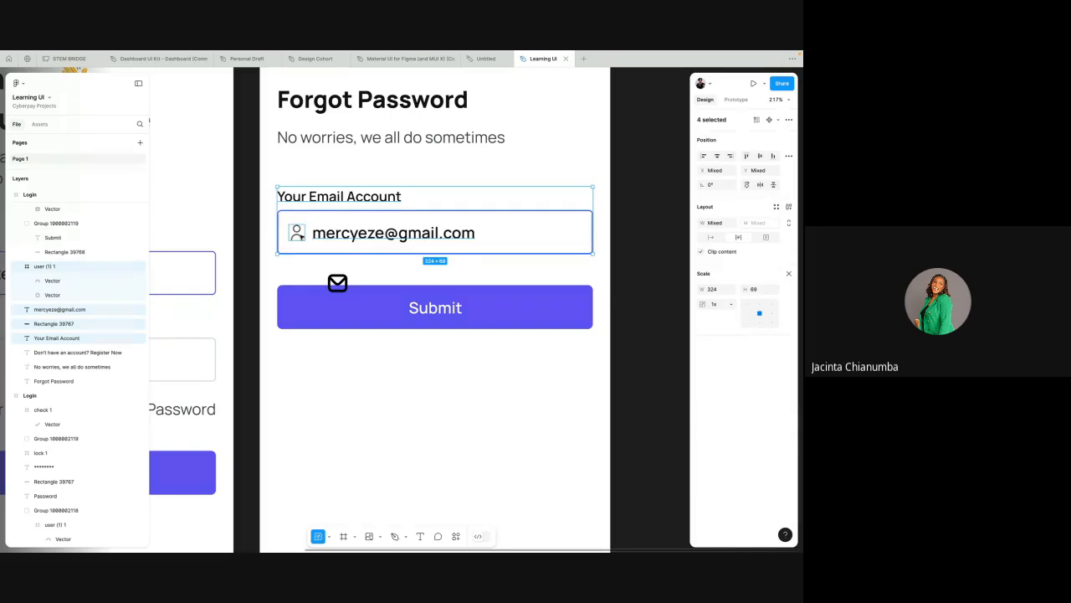
pyautogui.click(298, 235)
pyautogui.click(336, 279)
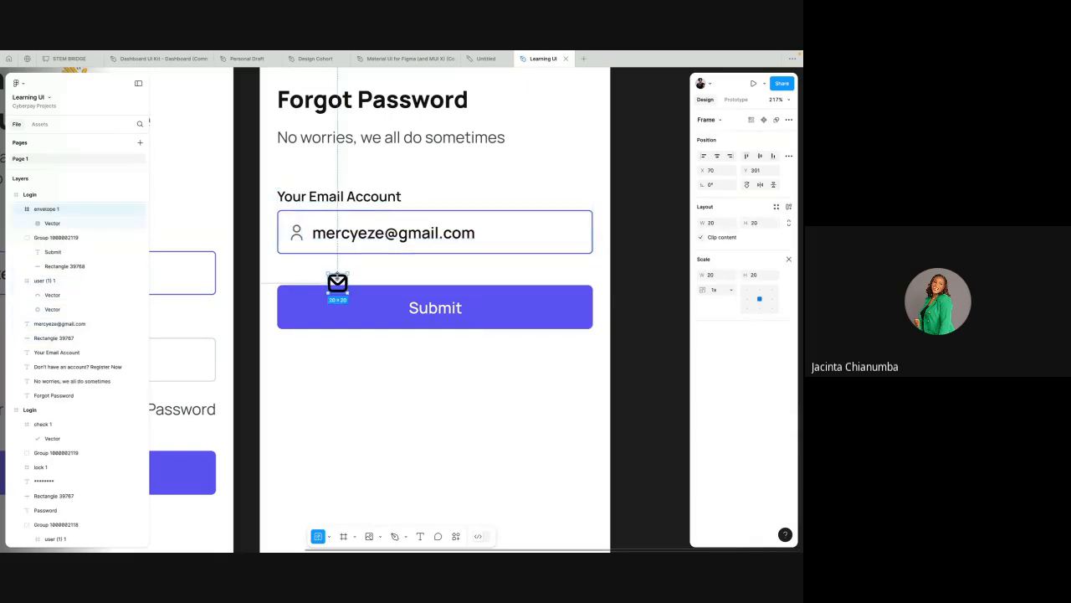
pyautogui.moveTo(337, 283); pyautogui.dragTo(310, 273)
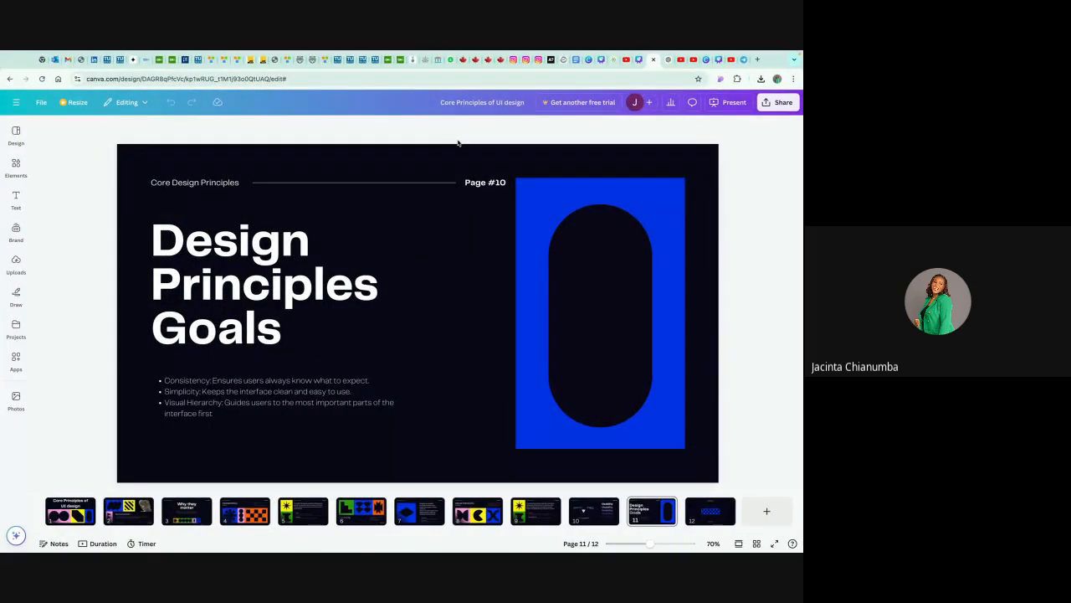
# Step: Switch to Flaticon in the browser, download the thinner regular rounded envelope icon as an SVG, open the file and return to Figma
pyautogui.hotkey('ctrl', 'Left')
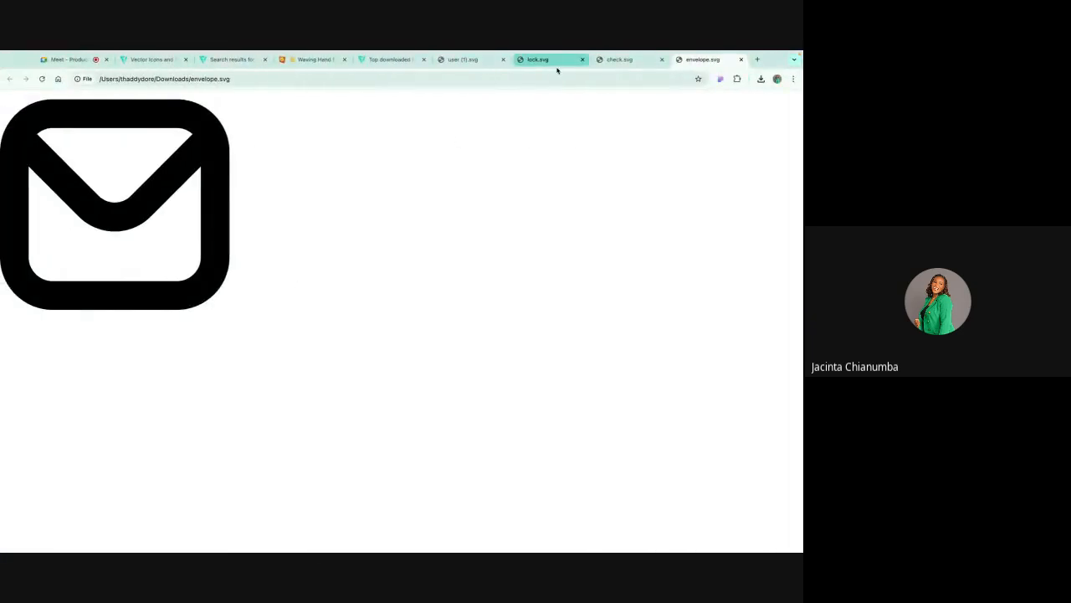
pyautogui.click(387, 60)
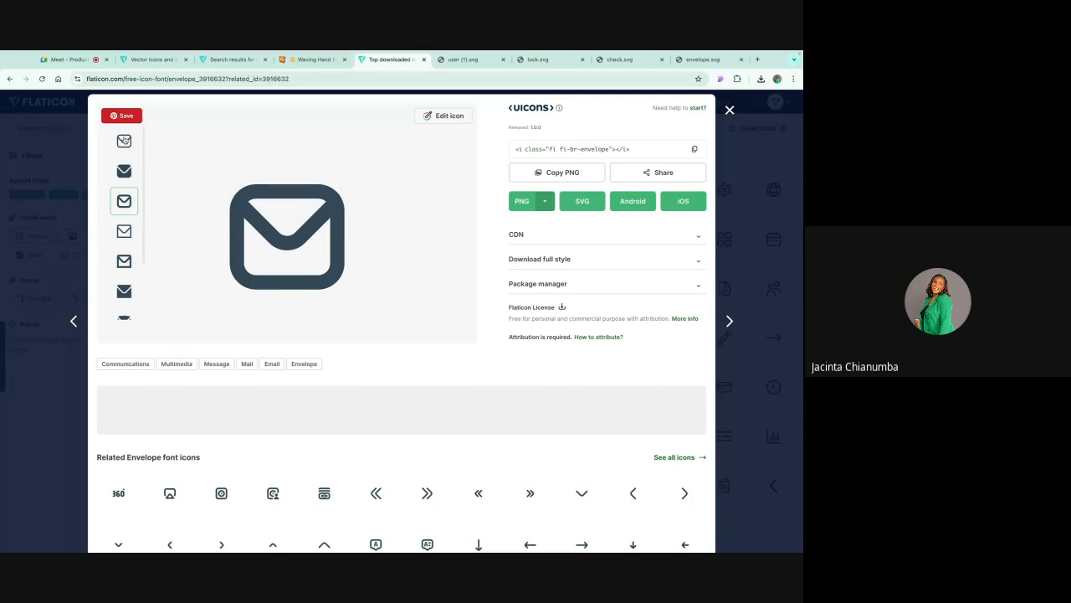
pyautogui.click(124, 140)
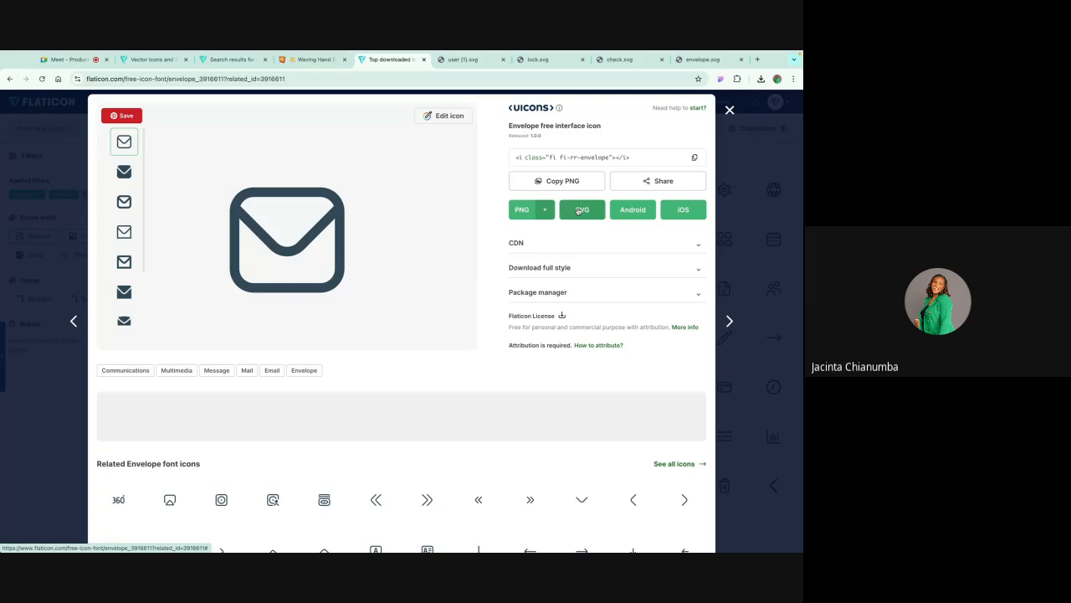
pyautogui.click(579, 211)
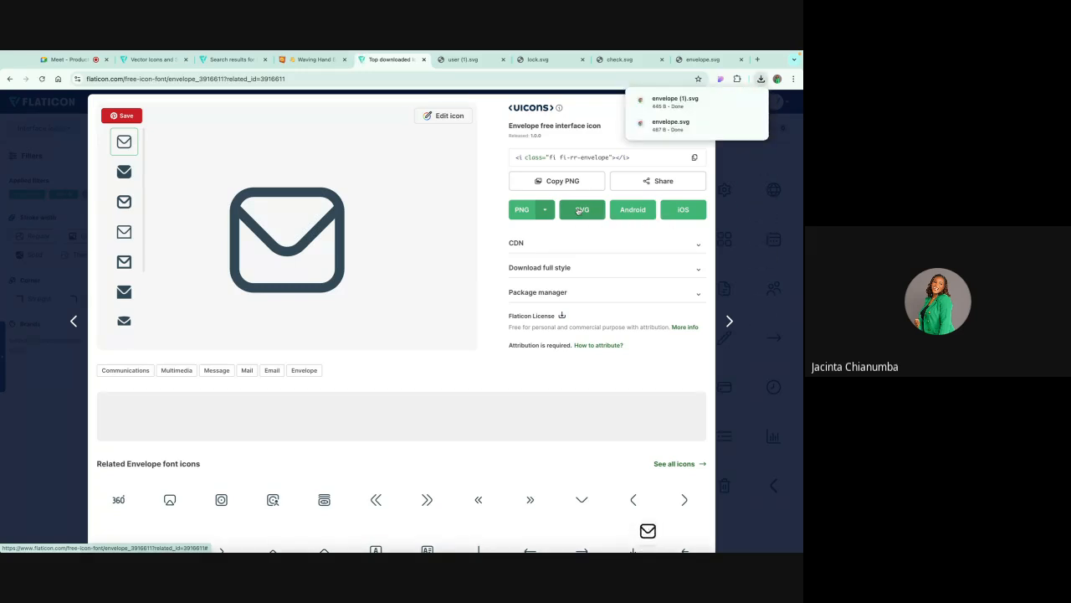
pyautogui.click(737, 98)
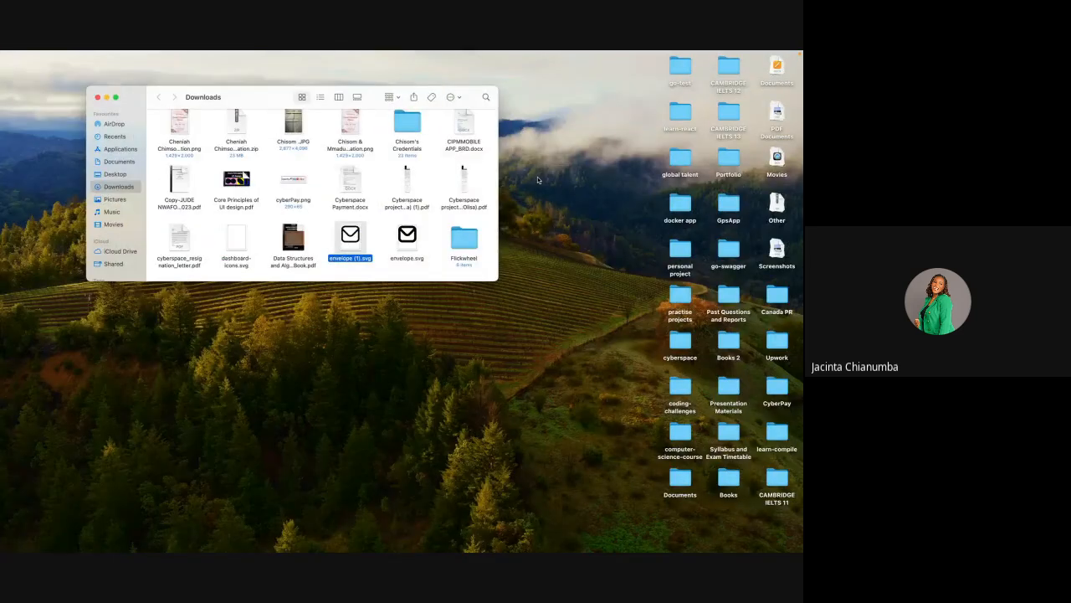
pyautogui.doubleClick(352, 237)
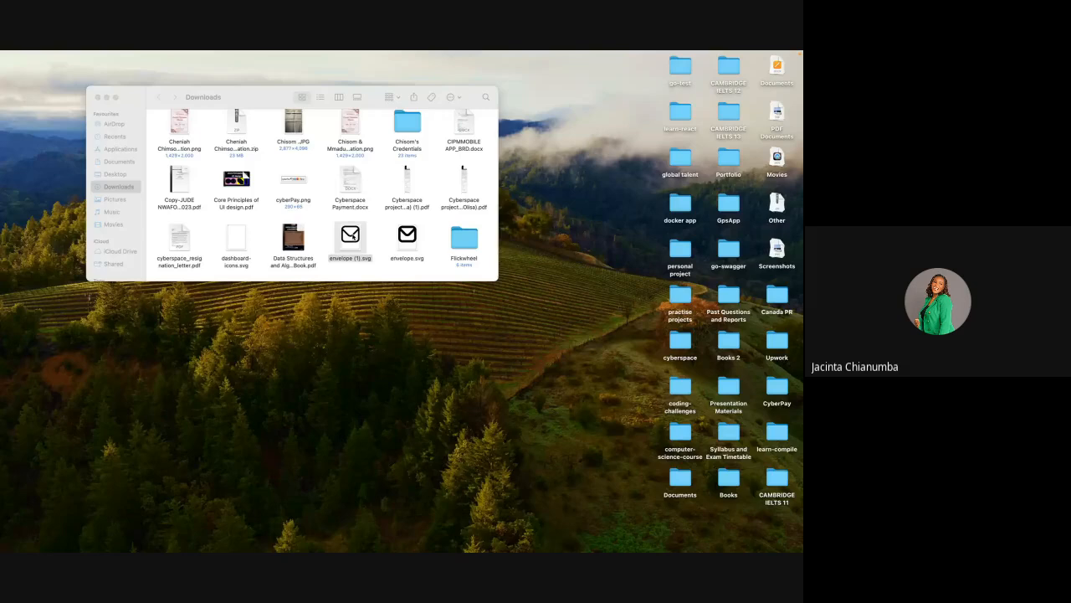
pyautogui.hotkey('ctrl', 'Right')
pyautogui.hotkey('ctrl', 'Right')
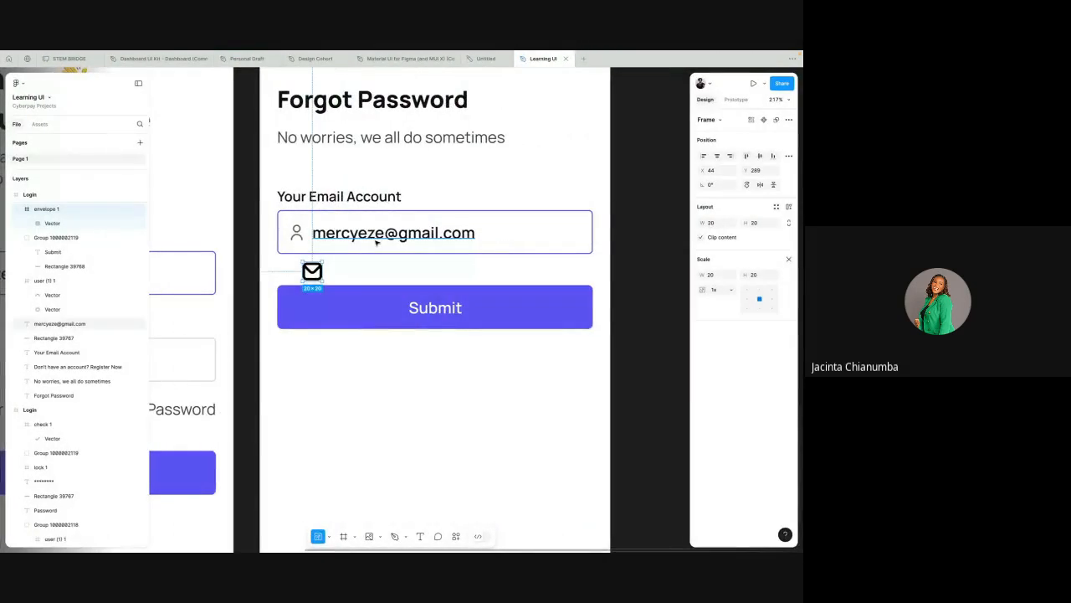
# Step: Delete the bold envelope icon and import envelope (1).svg from the recent files beside the Forgot Password screen
pyautogui.scroll(-3, 374, 242)
pyautogui.press('Delete')
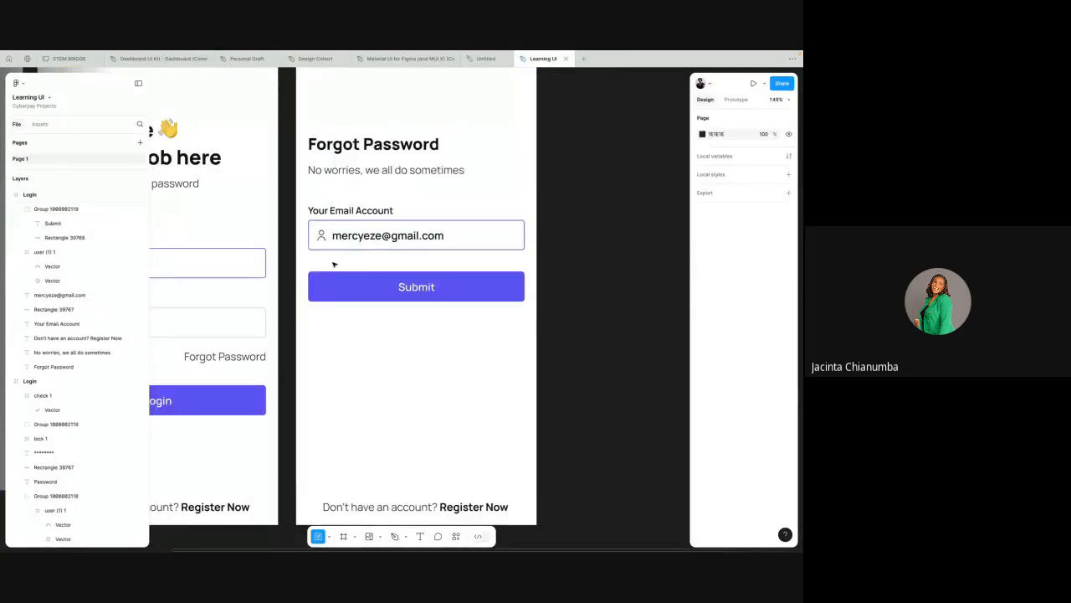
pyautogui.click(379, 539)
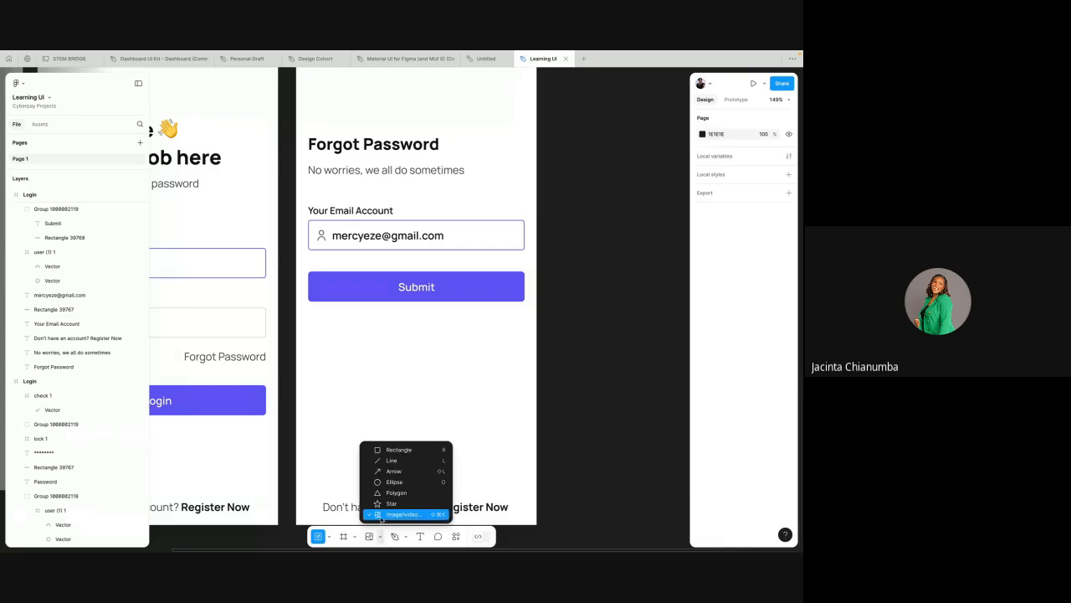
pyautogui.click(396, 515)
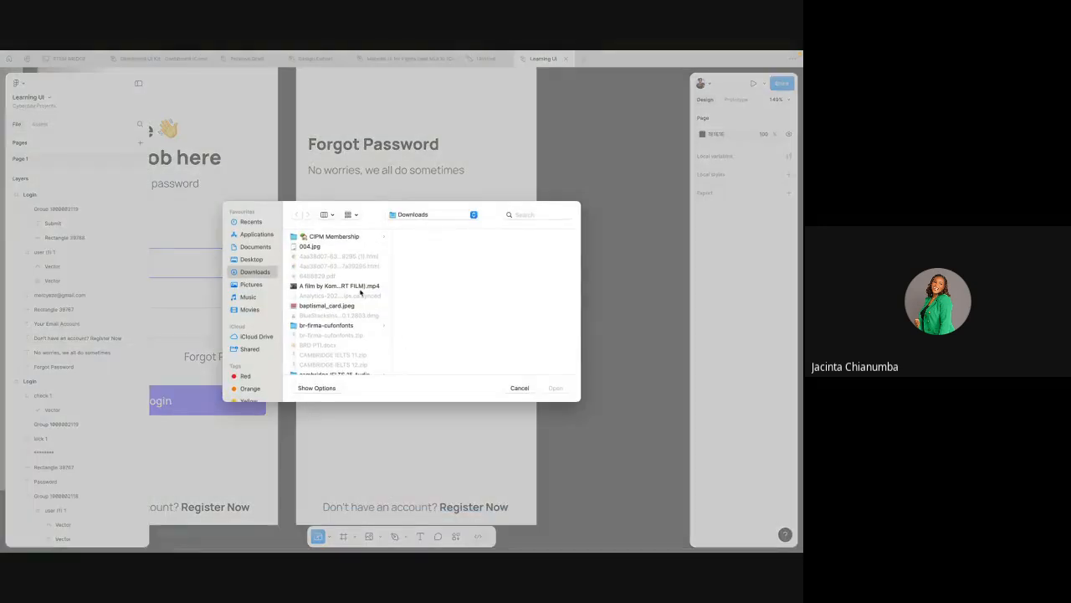
pyautogui.click(251, 222)
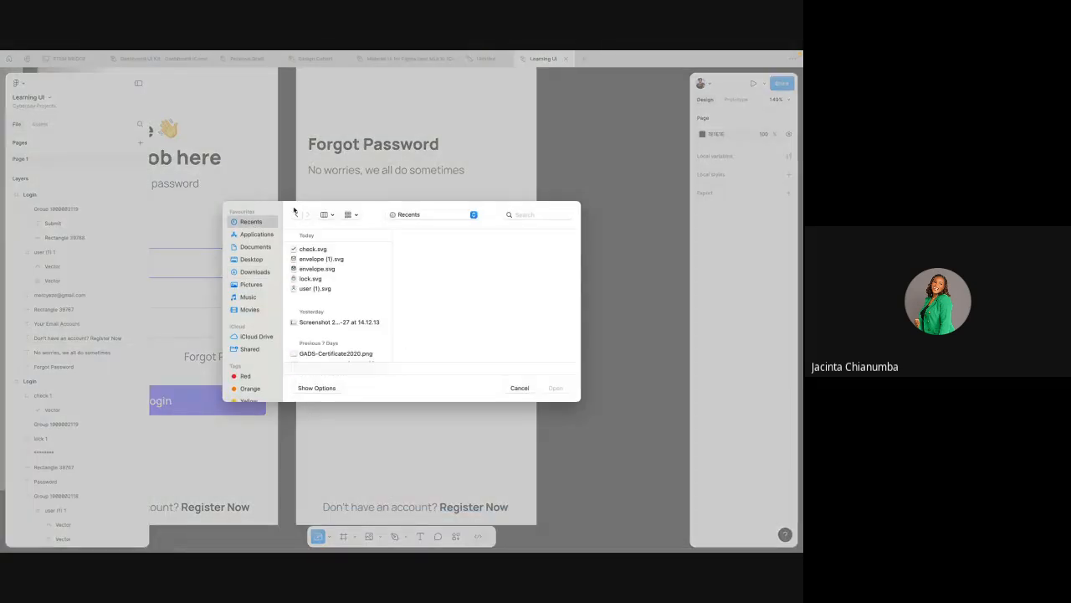
pyautogui.click(320, 261)
pyautogui.click(317, 269)
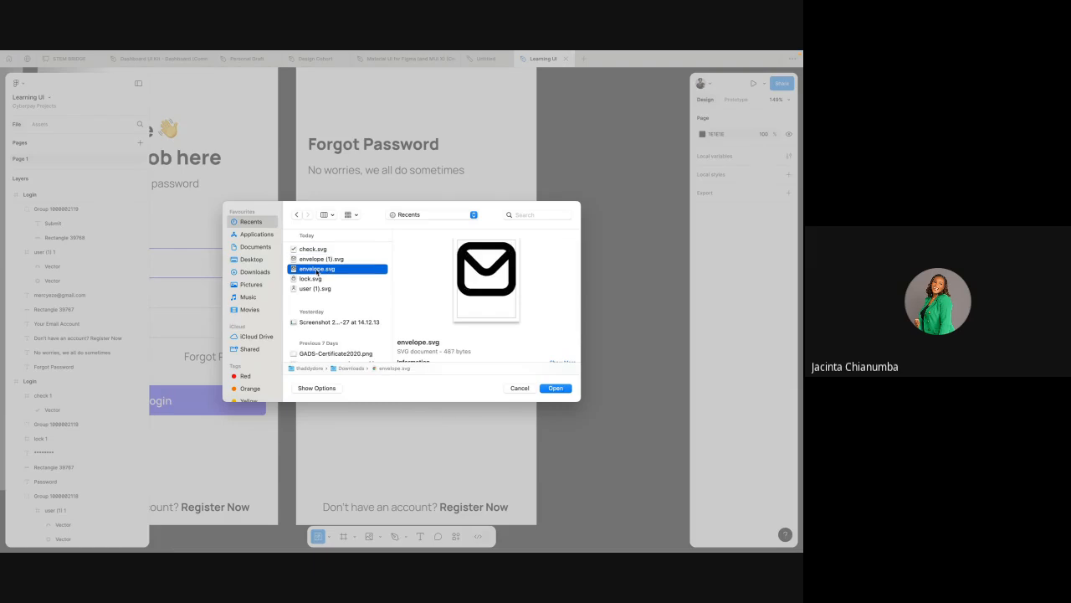
pyautogui.click(316, 259)
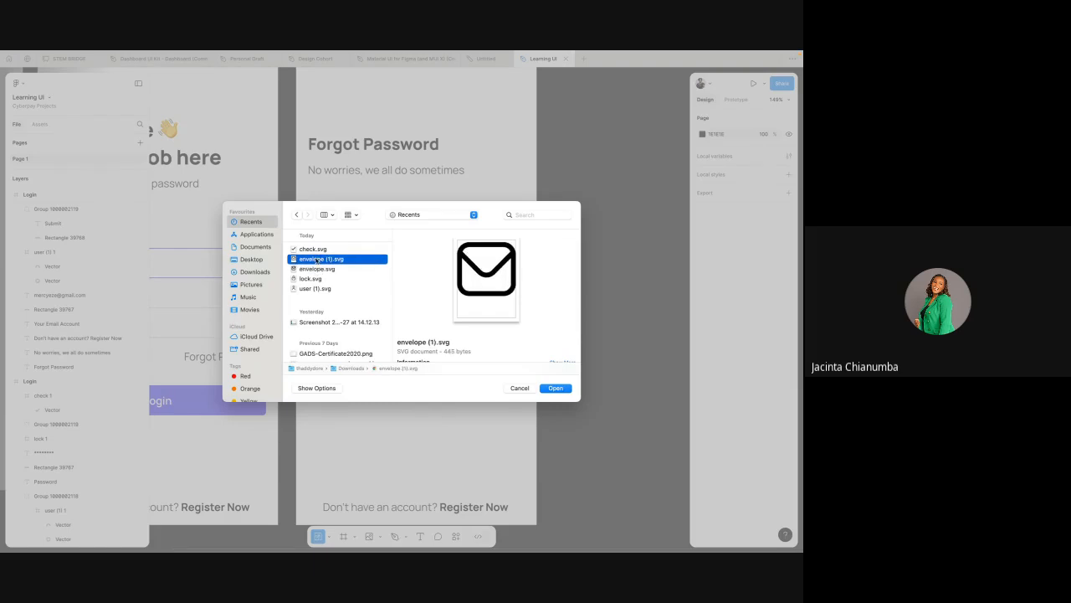
pyautogui.click(317, 268)
pyautogui.click(320, 260)
pyautogui.click(555, 388)
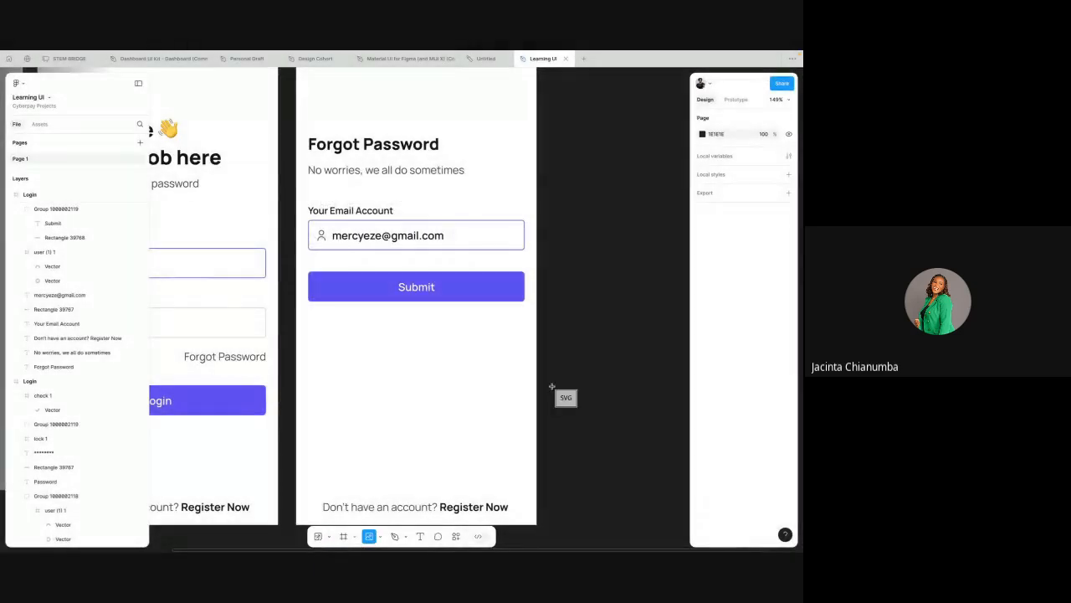
pyautogui.click(582, 168)
# Step: Move the new envelope icon clear of the Forgot Password screen and scale it down to about 94 by 94
pyautogui.scroll(-3, 577, 180)
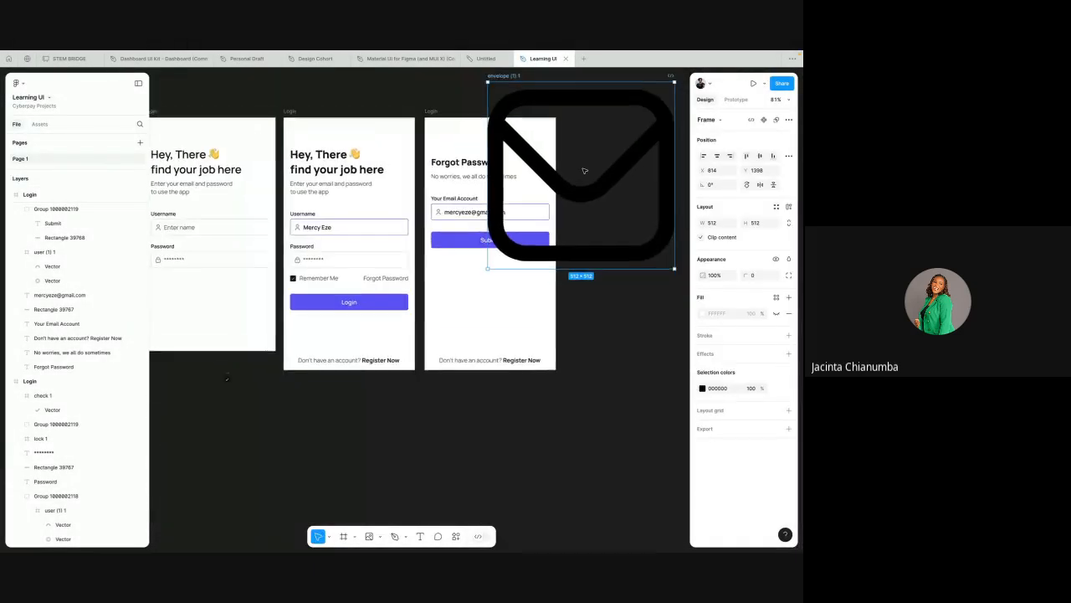
pyautogui.scroll(5, 293, 277)
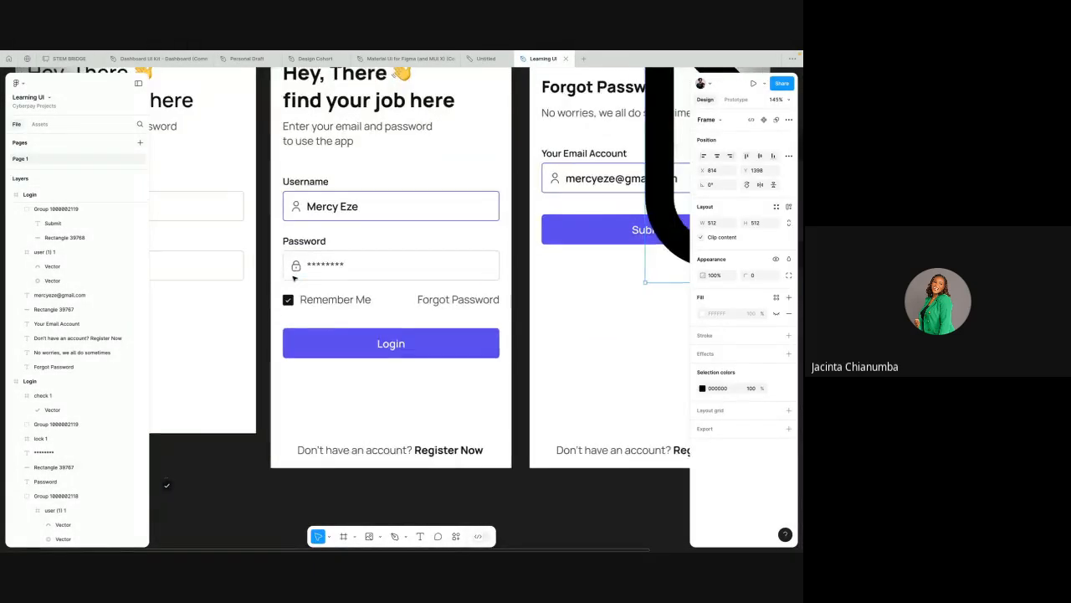
pyautogui.scroll(-5, 428, 232)
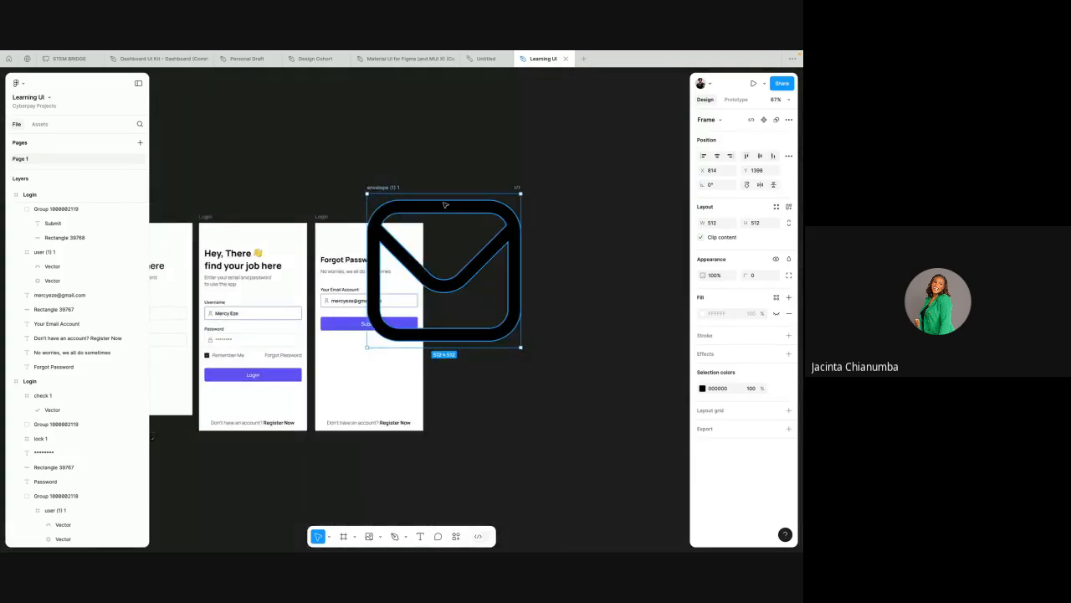
pyautogui.moveTo(446, 205); pyautogui.dragTo(519, 227)
pyautogui.press('k')
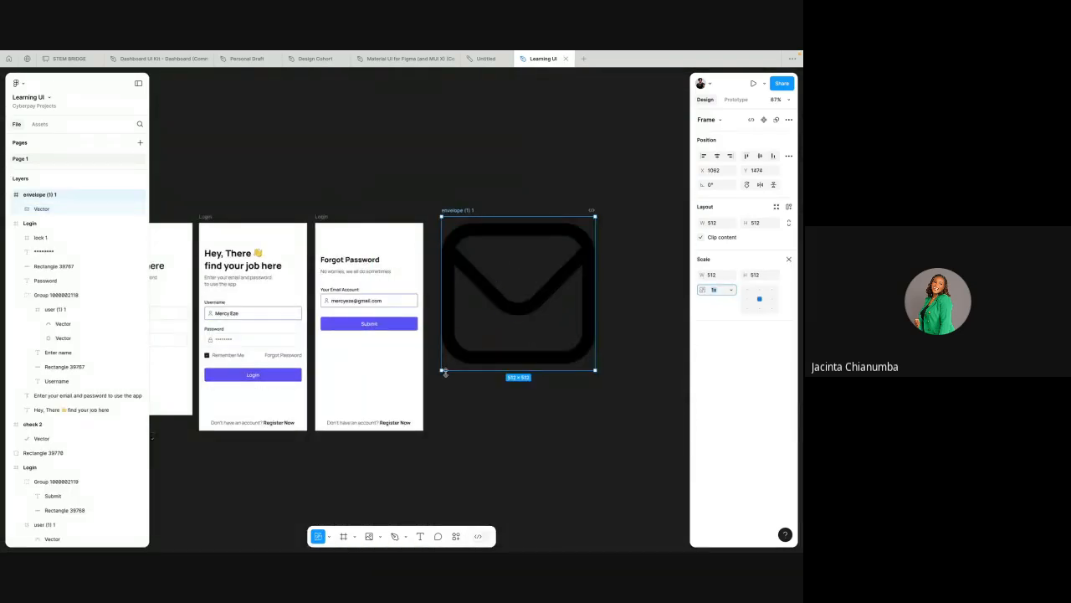
pyautogui.moveTo(441, 372); pyautogui.dragTo(565, 242)
# Step: Move the envelope icon into the Forgot Password screen and scale it to 16 by 16 directly under the email field's person icon
pyautogui.scroll(5, 566, 241)
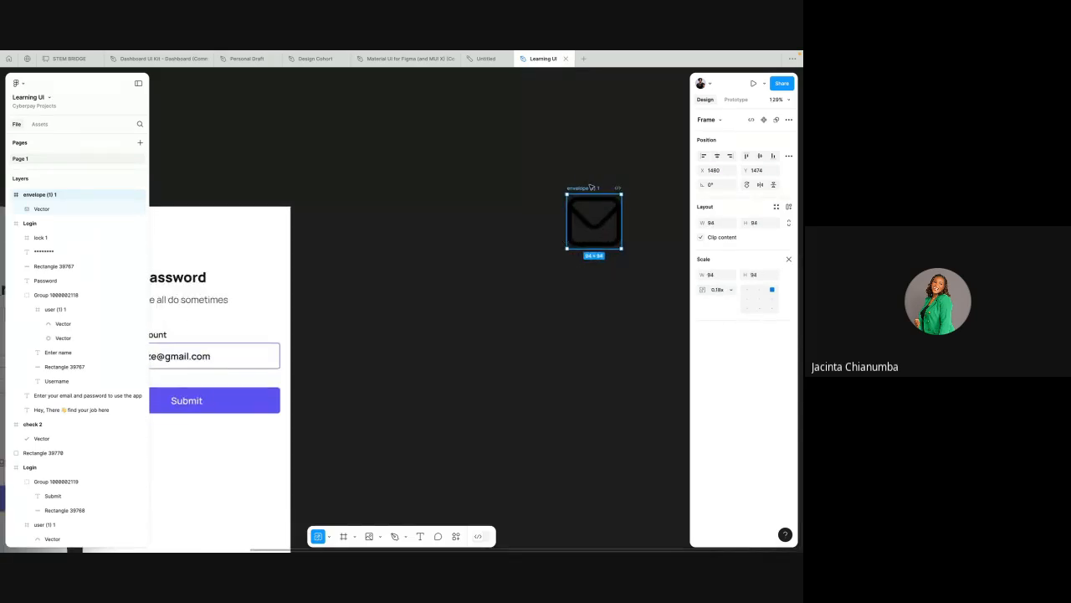
pyautogui.moveTo(588, 189); pyautogui.dragTo(267, 449)
pyautogui.hscroll(-2, 268, 449)
pyautogui.scroll(-1, 268, 449)
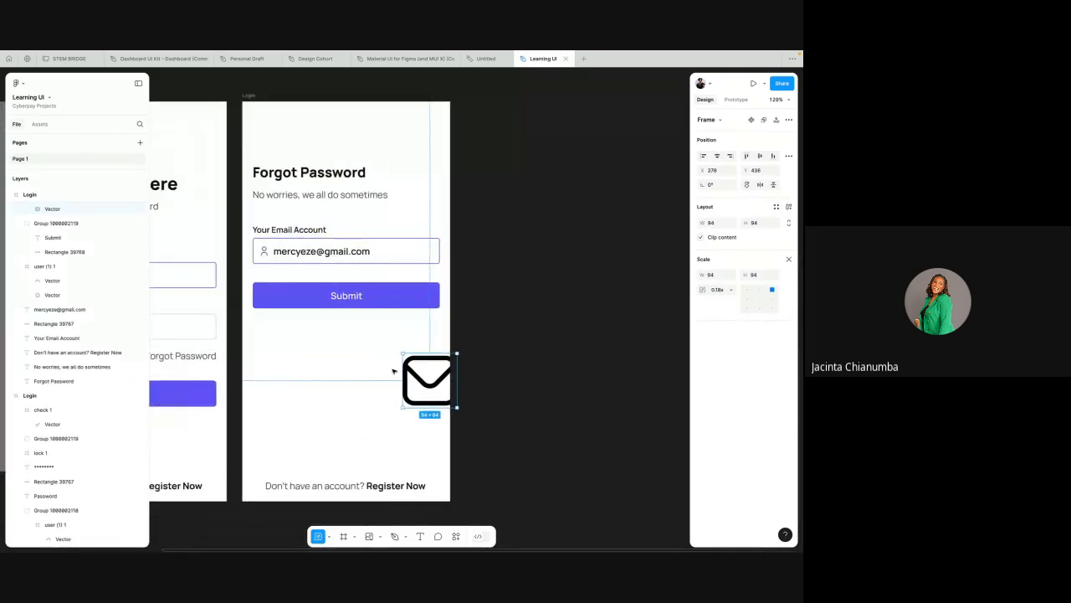
pyautogui.moveTo(421, 378); pyautogui.dragTo(305, 360)
pyautogui.scroll(5, 305, 361)
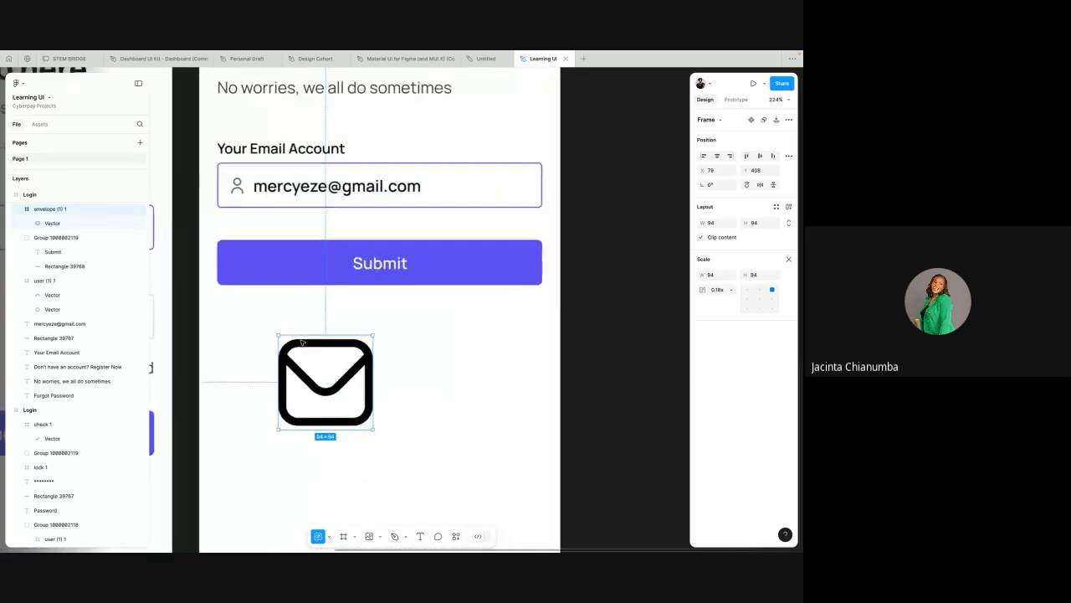
pyautogui.hscroll(-2, 306, 361)
pyautogui.scroll(-1, 305, 361)
pyautogui.moveTo(333, 400); pyautogui.dragTo(296, 194)
# Step: Copy the person icon's colour 626262 and apply it to the envelope icon
pyautogui.click(295, 160)
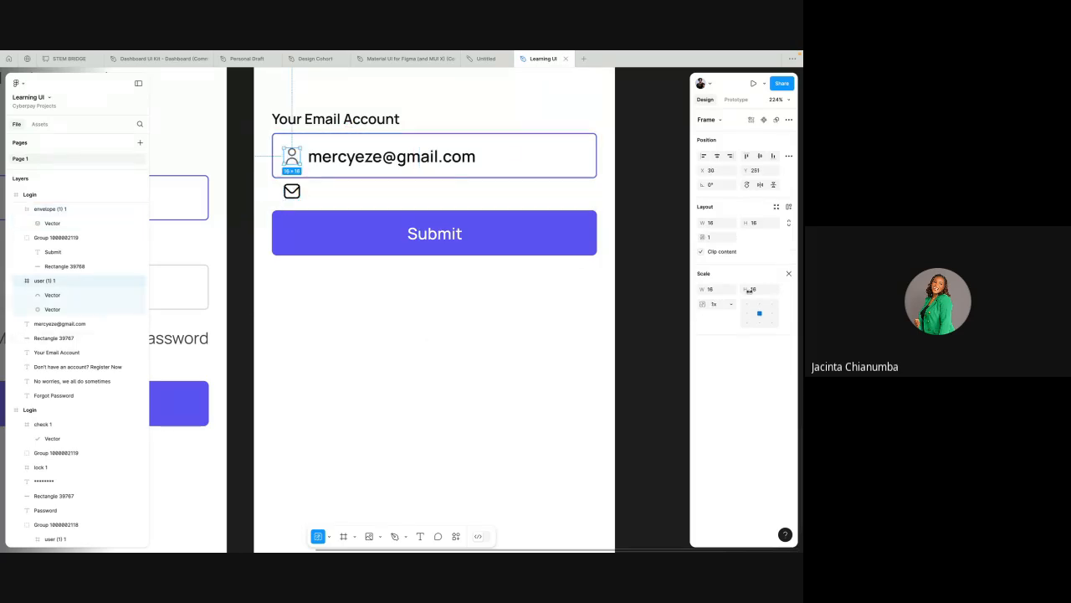
pyautogui.click(787, 275)
pyautogui.click(718, 402)
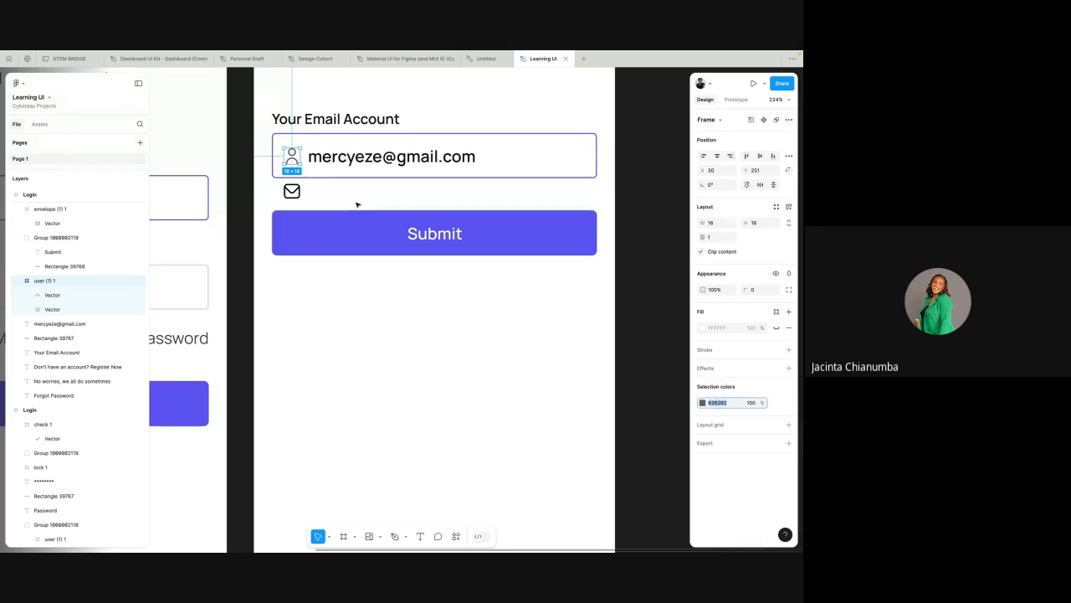
pyautogui.click(292, 191)
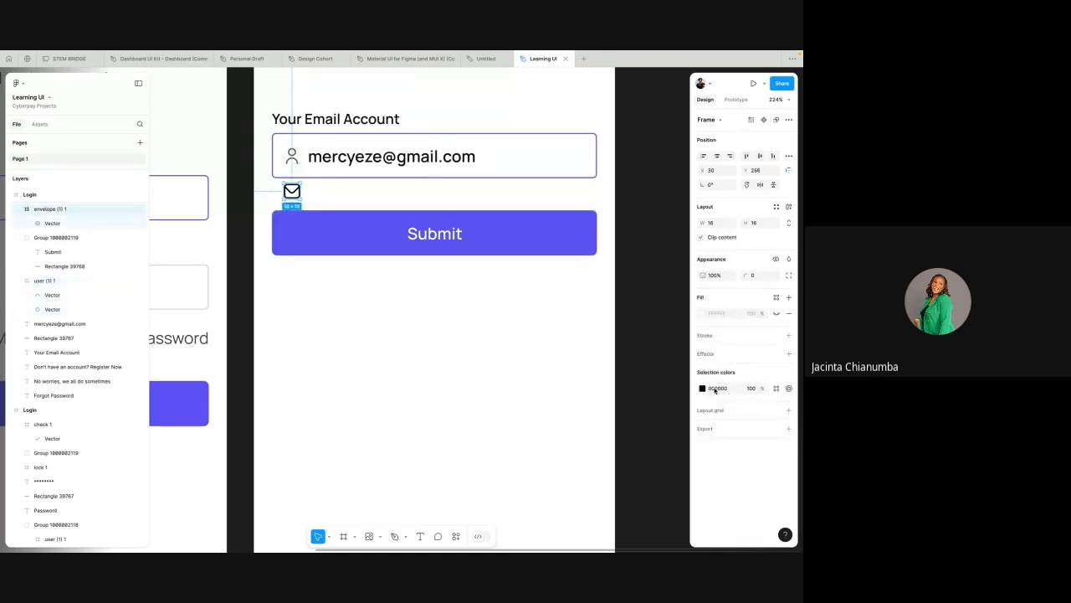
pyautogui.click(579, 375)
pyautogui.scroll(1, 568, 376)
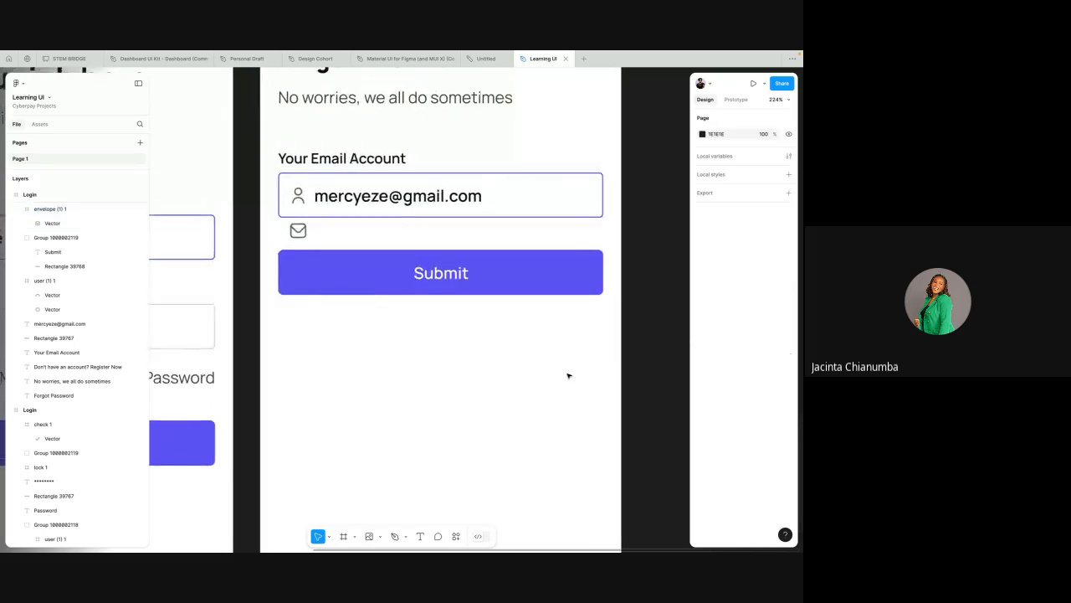
# Step: Copy the grey envelope icon and paste it to replace the person icon in the Your Email Account field
pyautogui.click(298, 195)
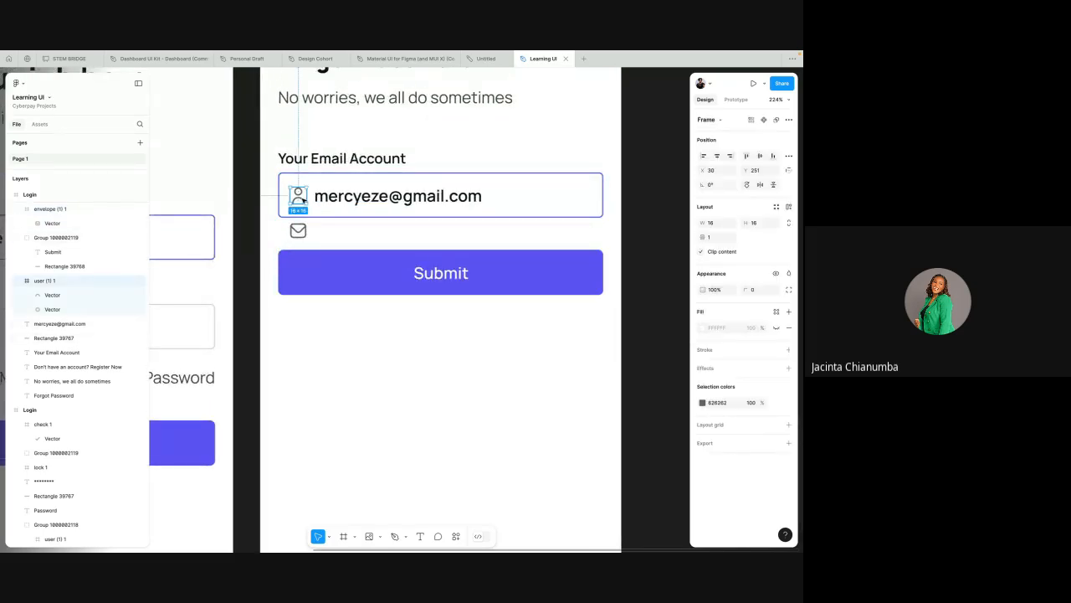
pyautogui.click(298, 231)
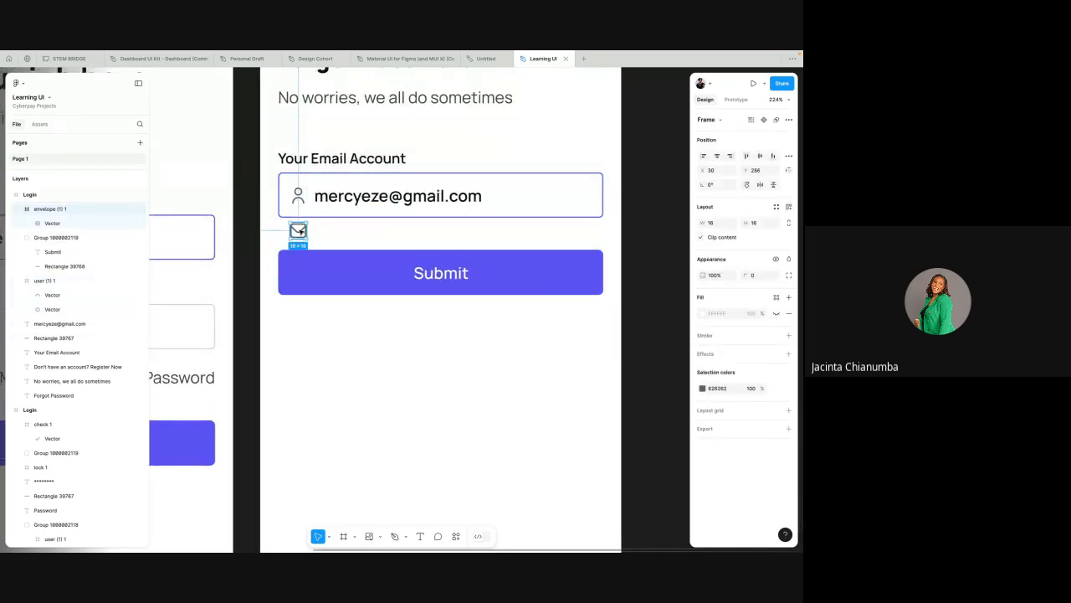
pyautogui.rightClick(298, 231)
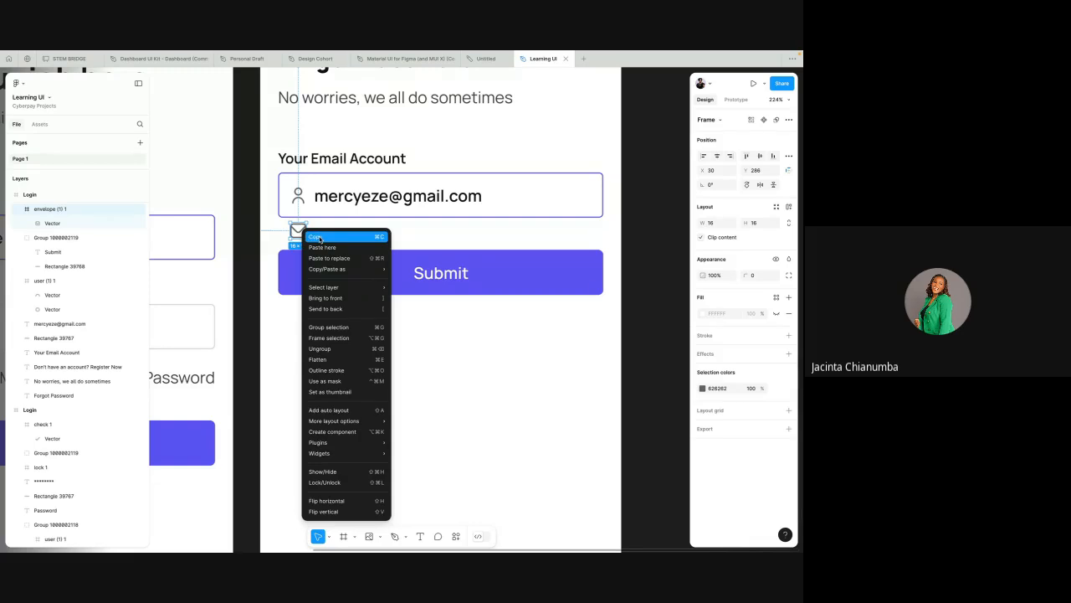
pyautogui.click(319, 240)
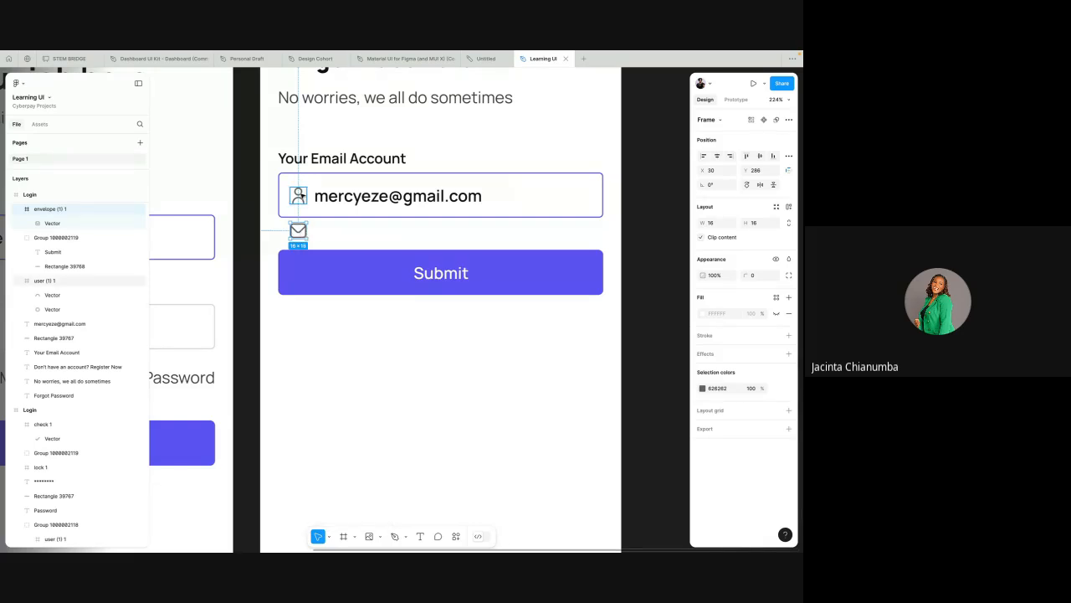
pyautogui.click(299, 195)
pyautogui.rightClick(299, 195)
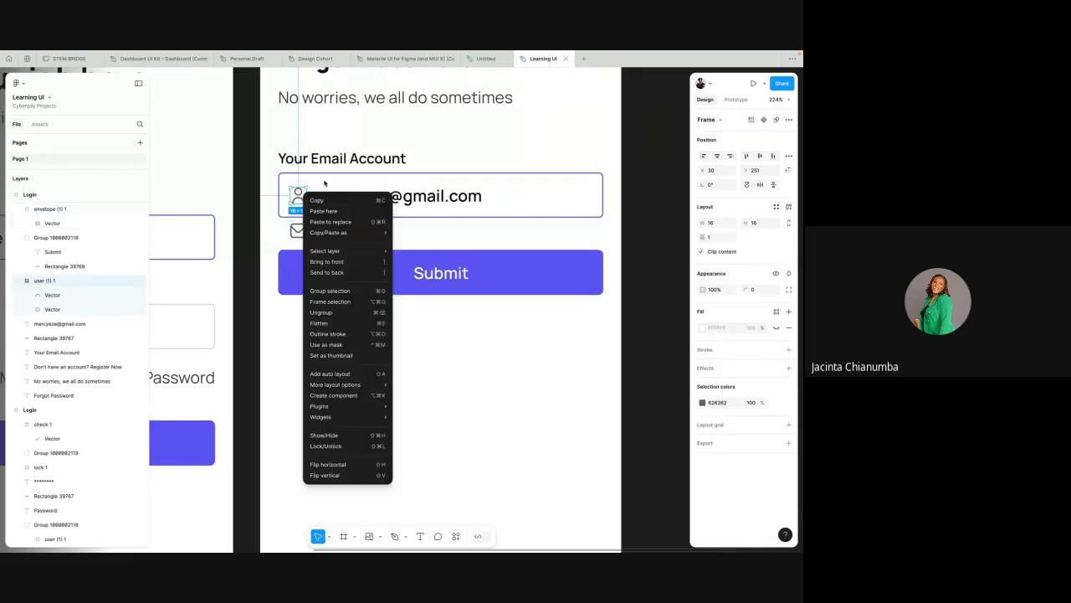
pyautogui.click(335, 226)
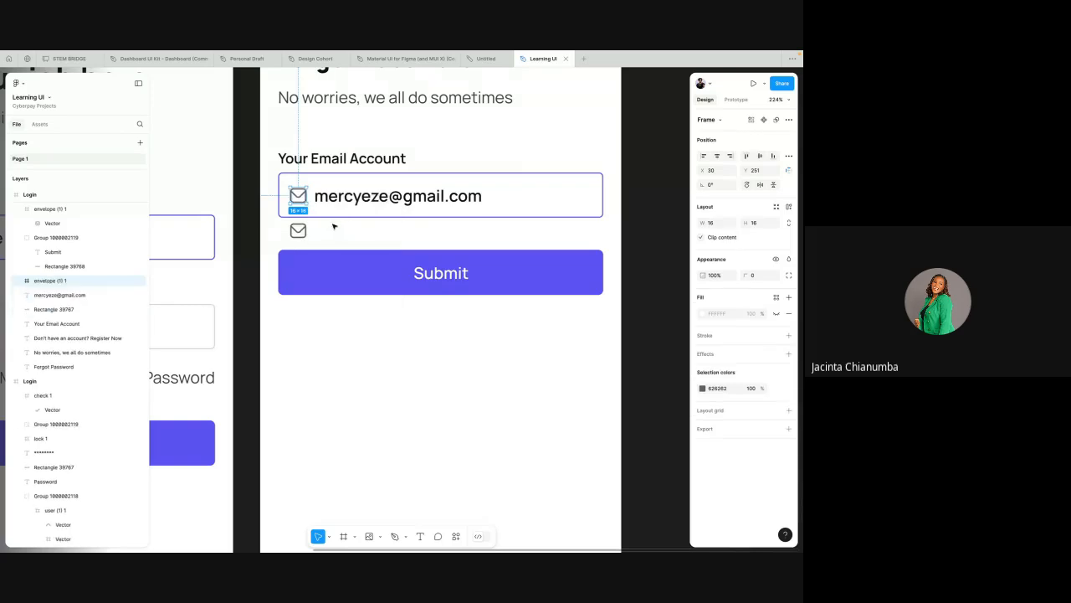
# Step: Delete the leftover envelope icon between the email field and the Submit button
pyautogui.click(300, 232)
pyautogui.press('Delete')
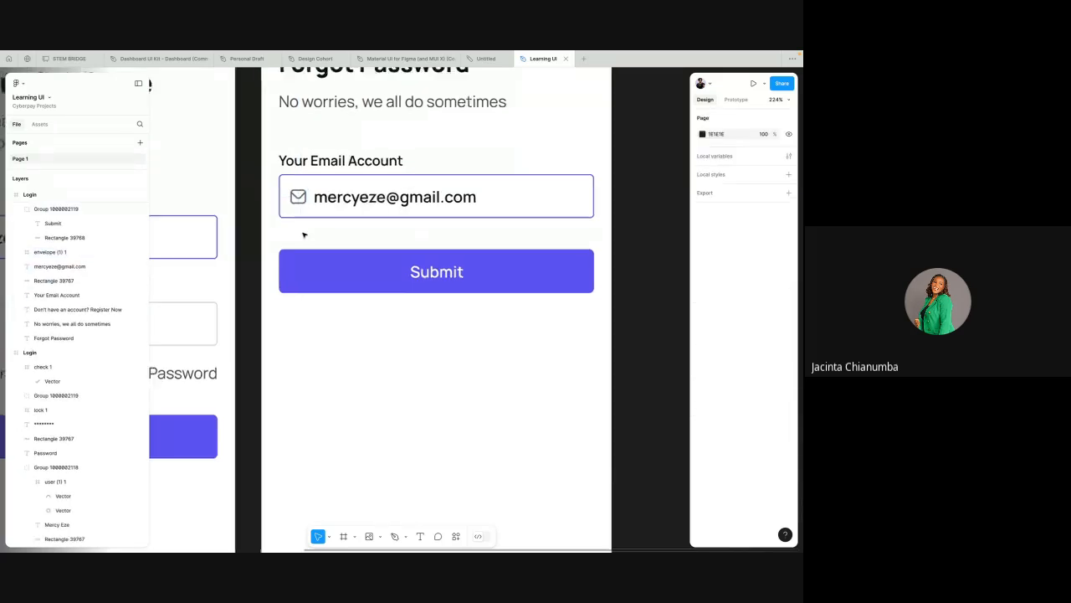
pyautogui.scroll(-5, 304, 234)
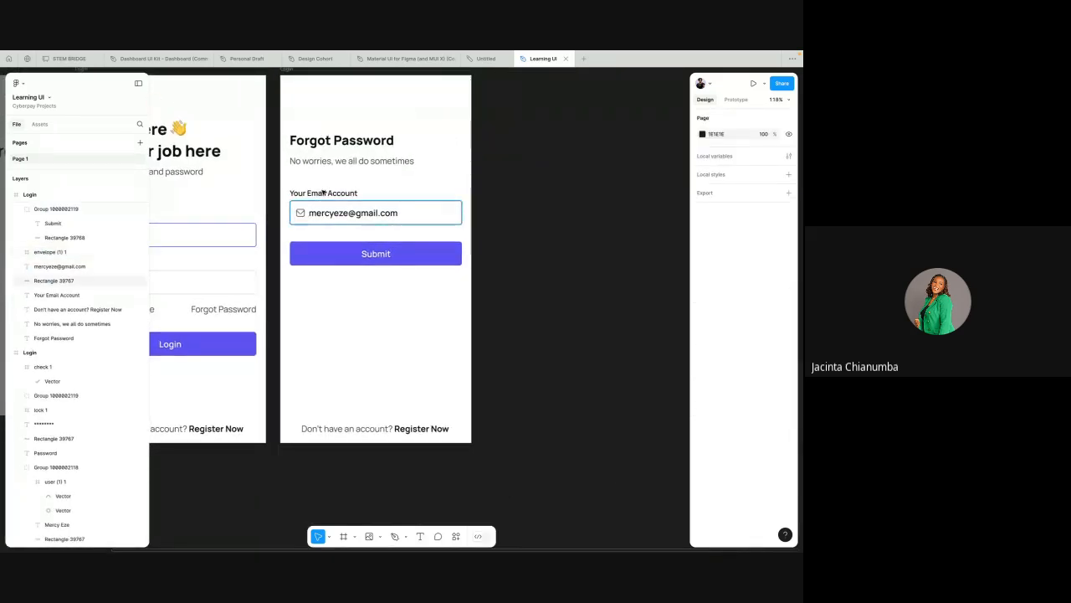
pyautogui.hscroll(-3, 335, 209)
pyautogui.scroll(2, 334, 209)
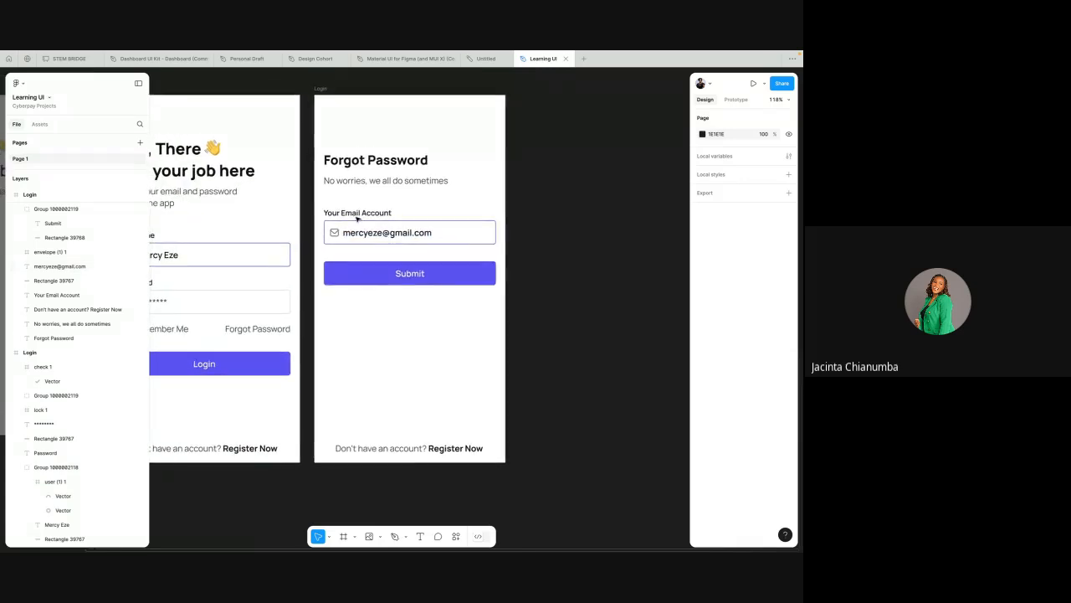
pyautogui.hscroll(-4, 376, 159)
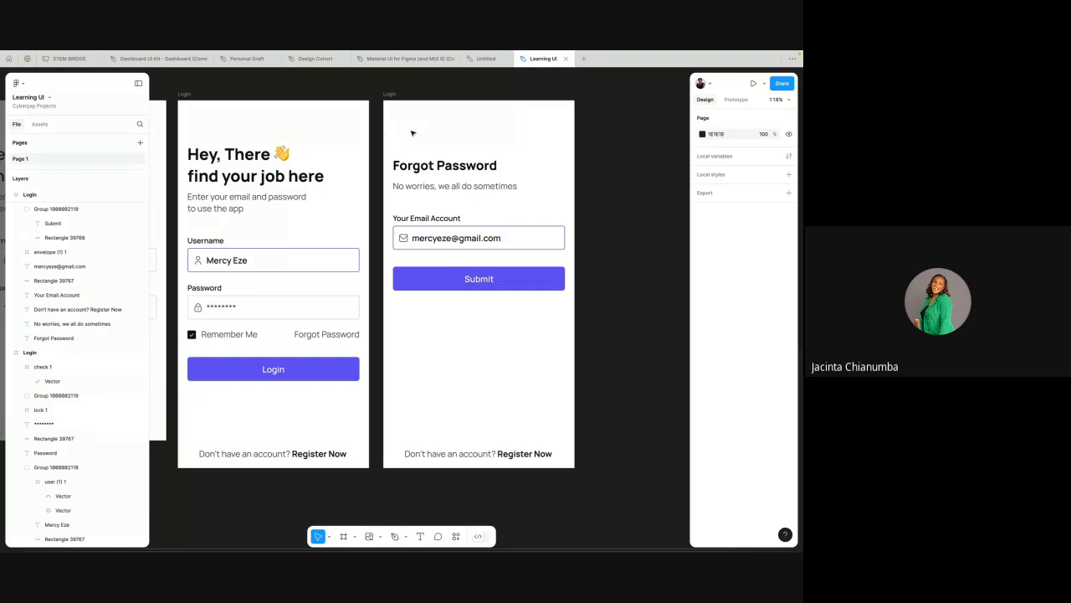
# Step: Switch to the Flaticon page in the browser, close the envelope icon and open the right-arrow icon from the top icons
pyautogui.hotkey('ctrl', 'Left')
pyautogui.hotkey('ctrl', 'Left')
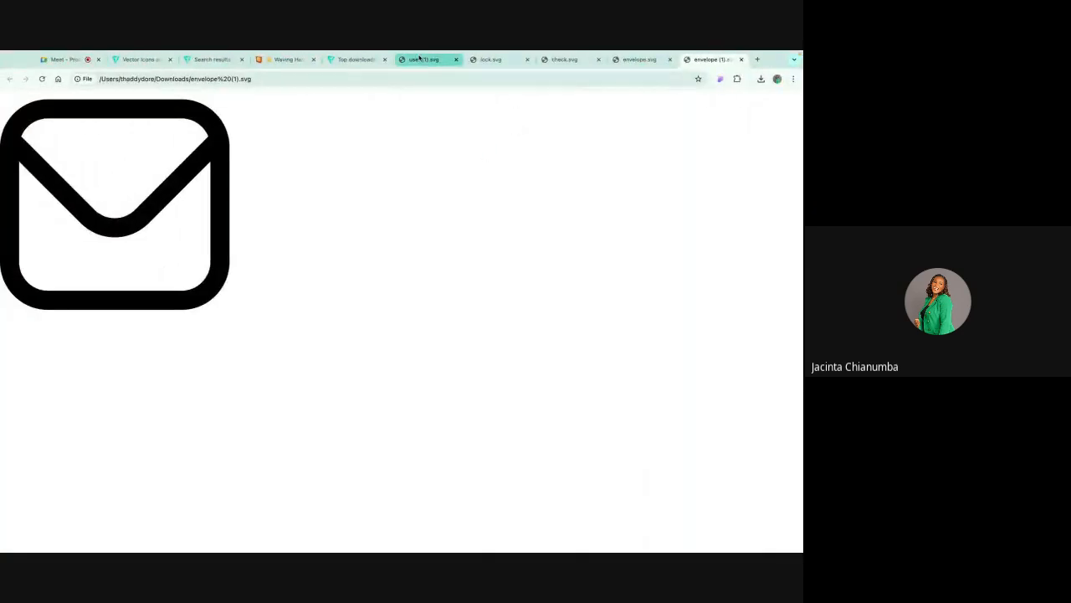
pyautogui.click(361, 60)
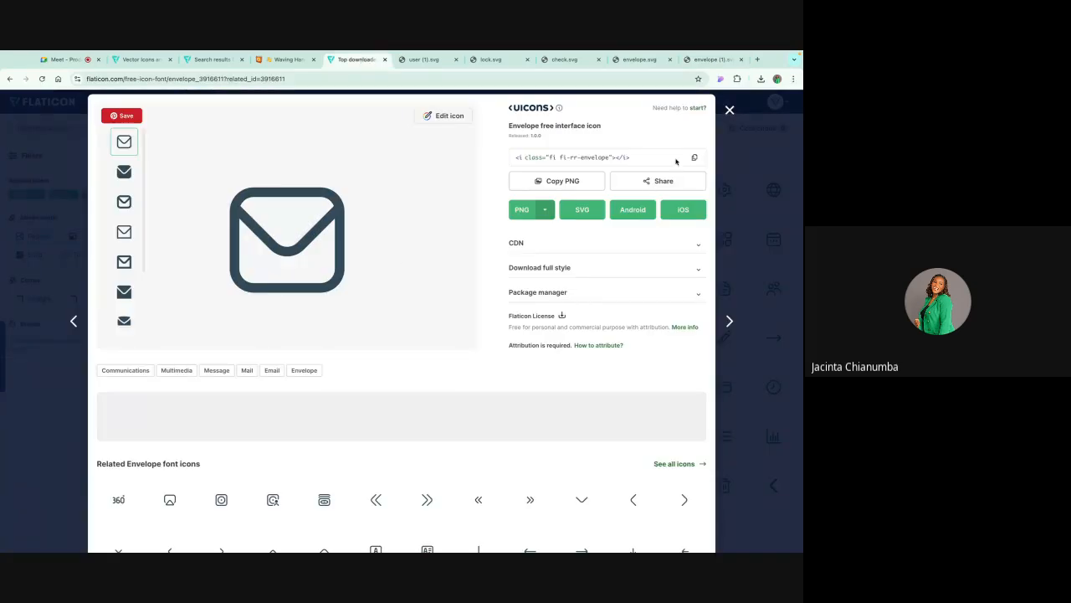
pyautogui.click(730, 109)
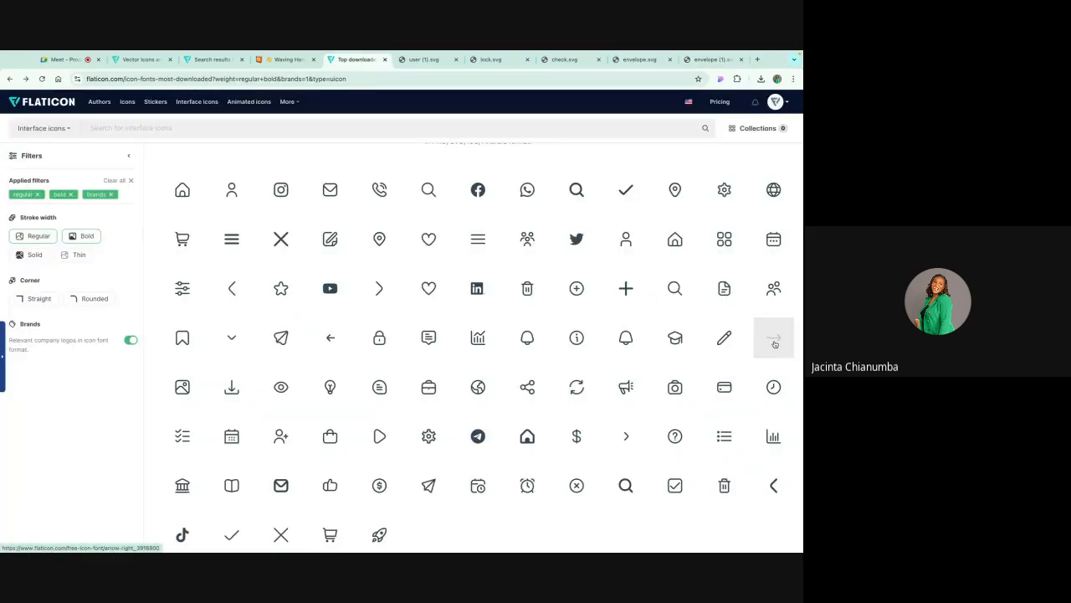
pyautogui.scroll(-1, 716, 384)
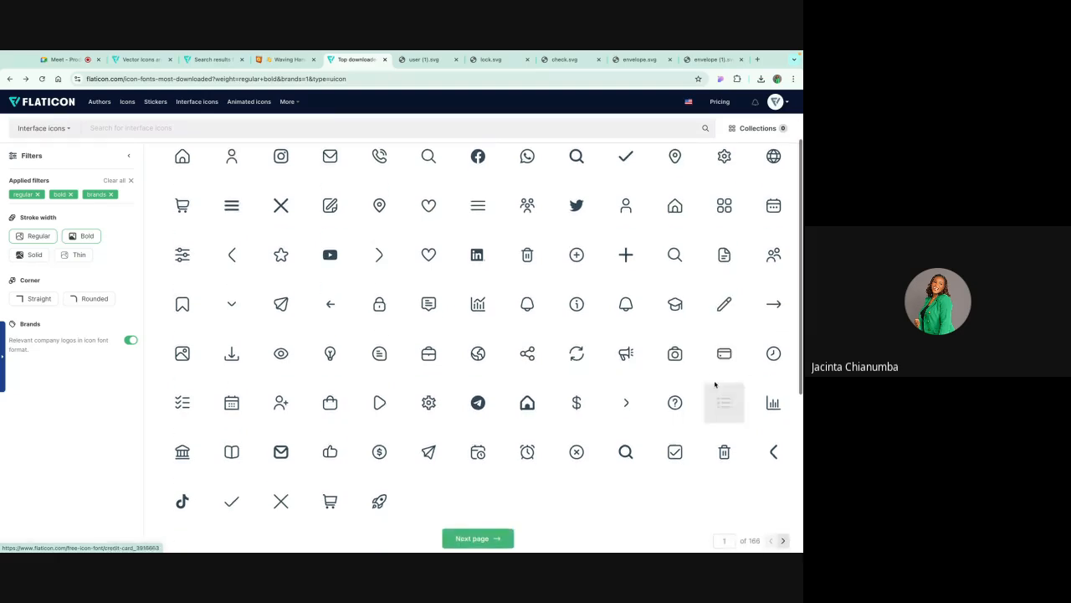
pyautogui.scroll(1, 715, 386)
pyautogui.scroll(1, 773, 348)
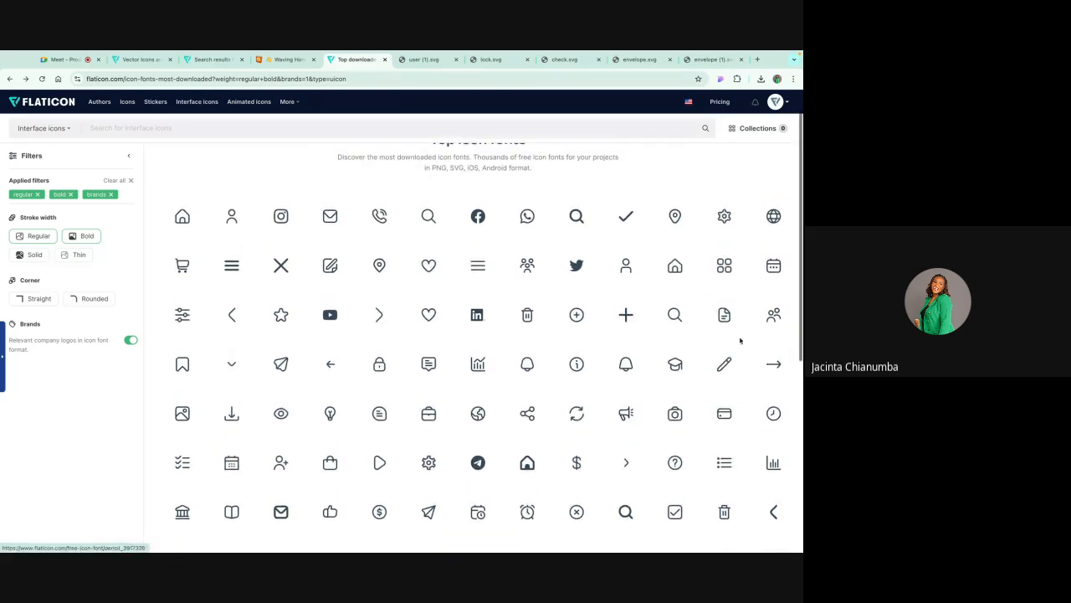
pyautogui.click(773, 368)
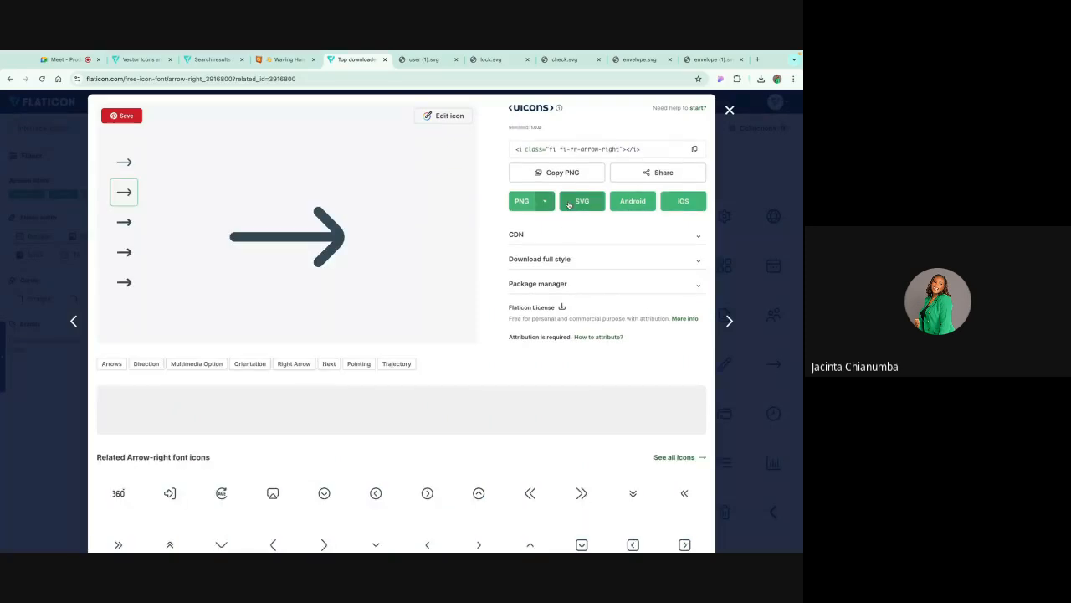
# Step: Download the fi-rs-arrow-right variant of the arrow as an SVG and open the downloaded arrow-right.svg file
pyautogui.click(124, 168)
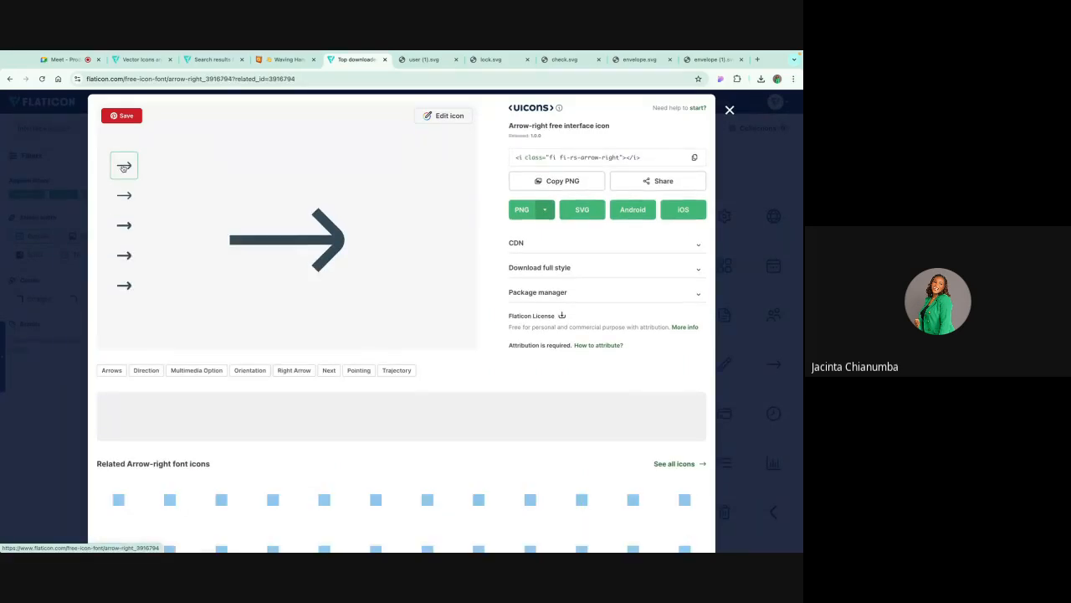
pyautogui.click(124, 194)
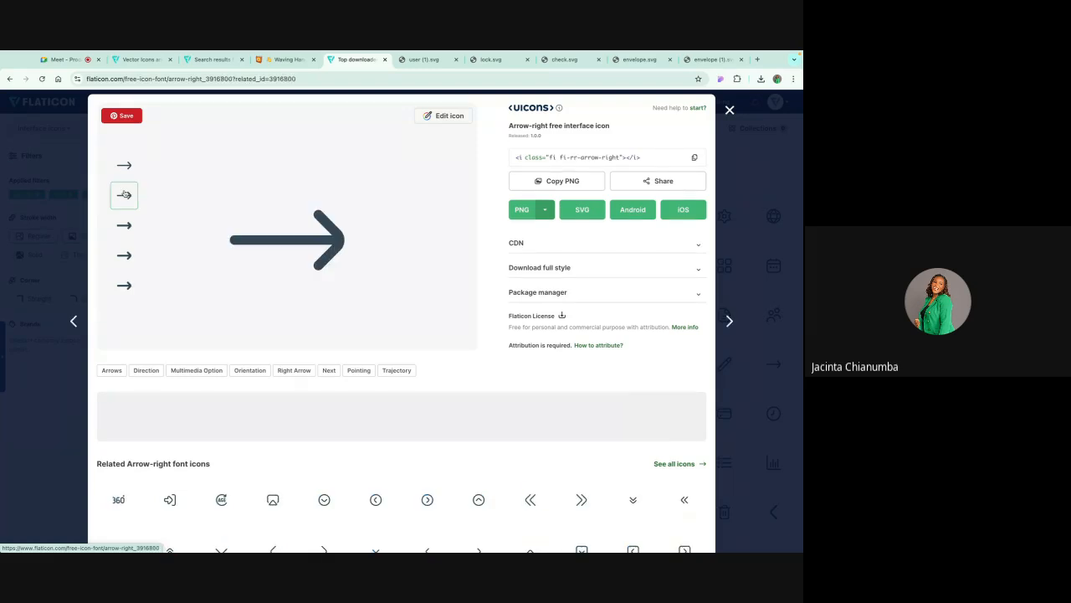
pyautogui.click(124, 165)
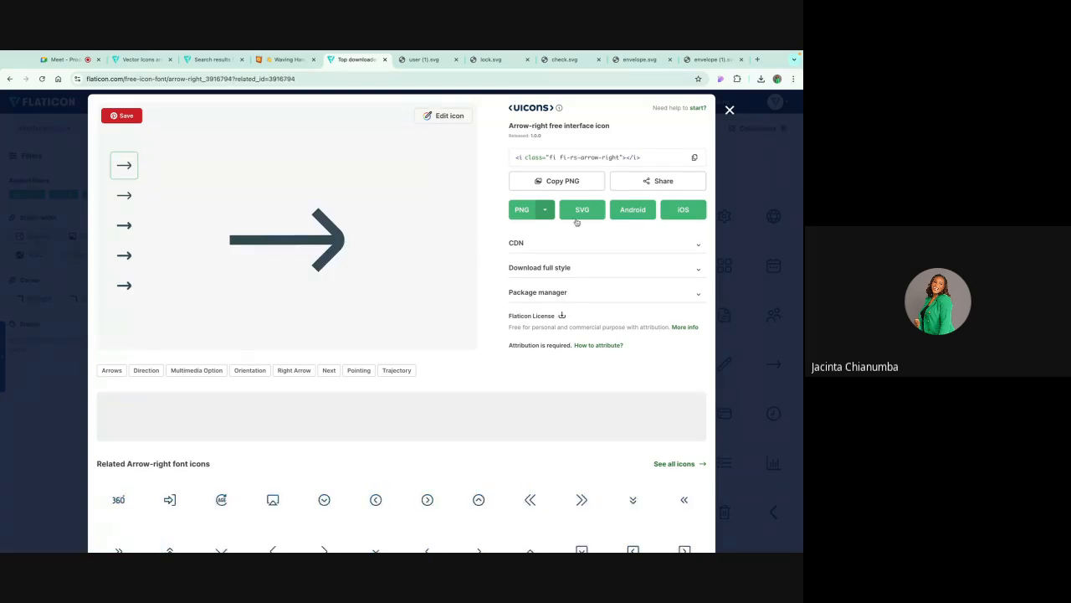
pyautogui.click(577, 213)
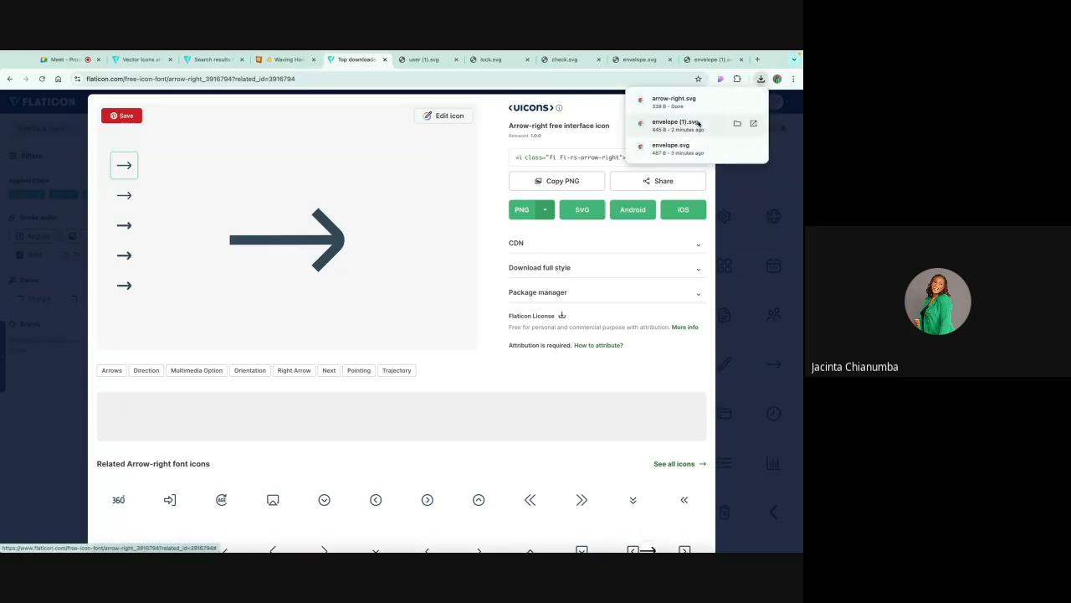
pyautogui.click(735, 102)
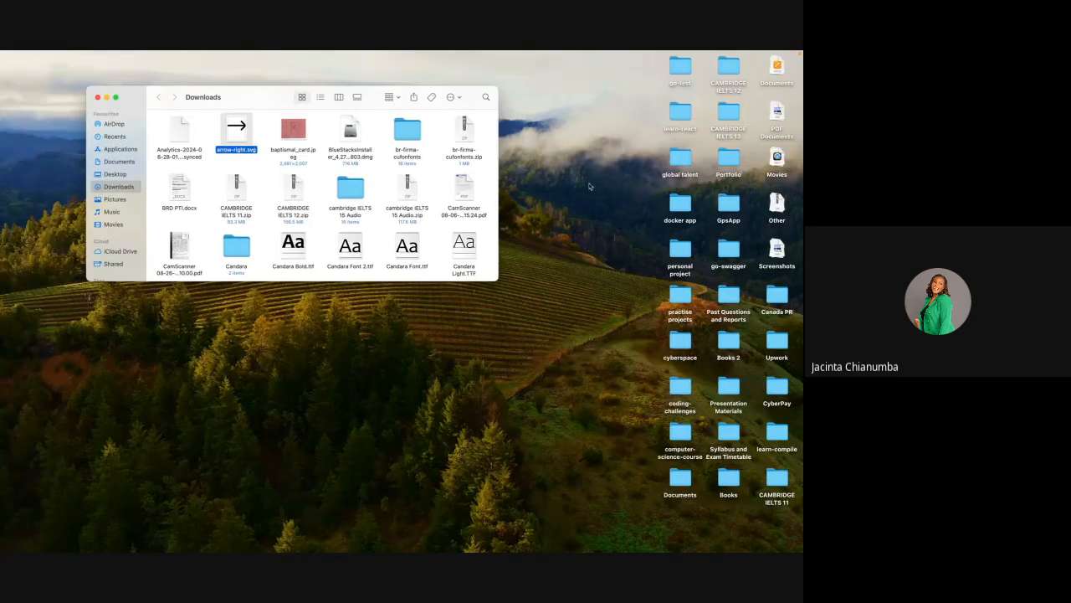
pyautogui.doubleClick(234, 135)
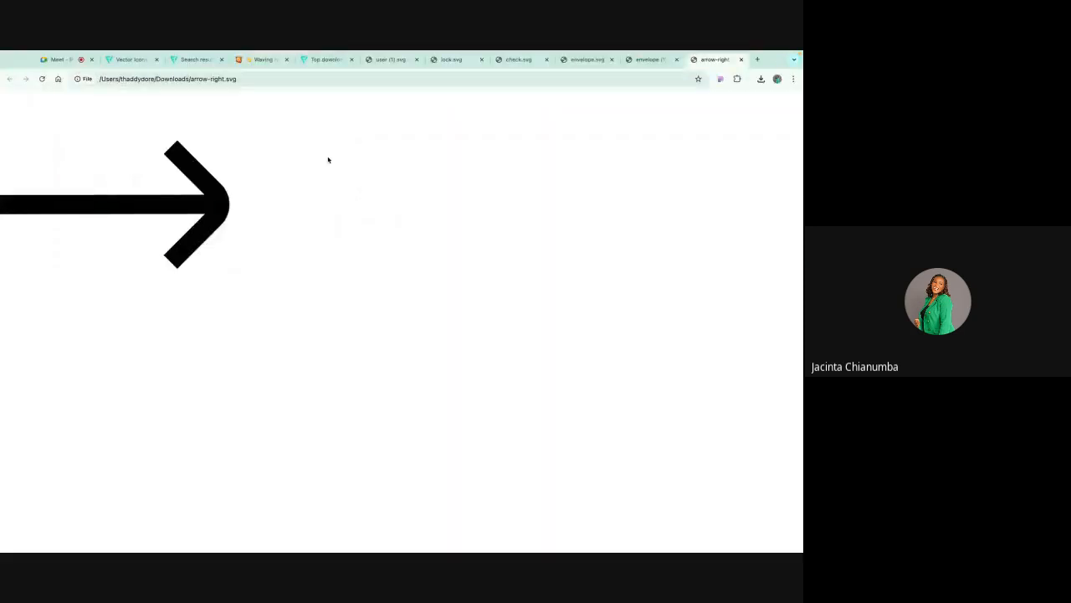
# Step: Switch to the Learning UI file in Figma and choose arrow-right.svg from the recent files as the image to import
pyautogui.hotkey('ctrl', 'Right')
pyautogui.hotkey('ctrl', 'Right')
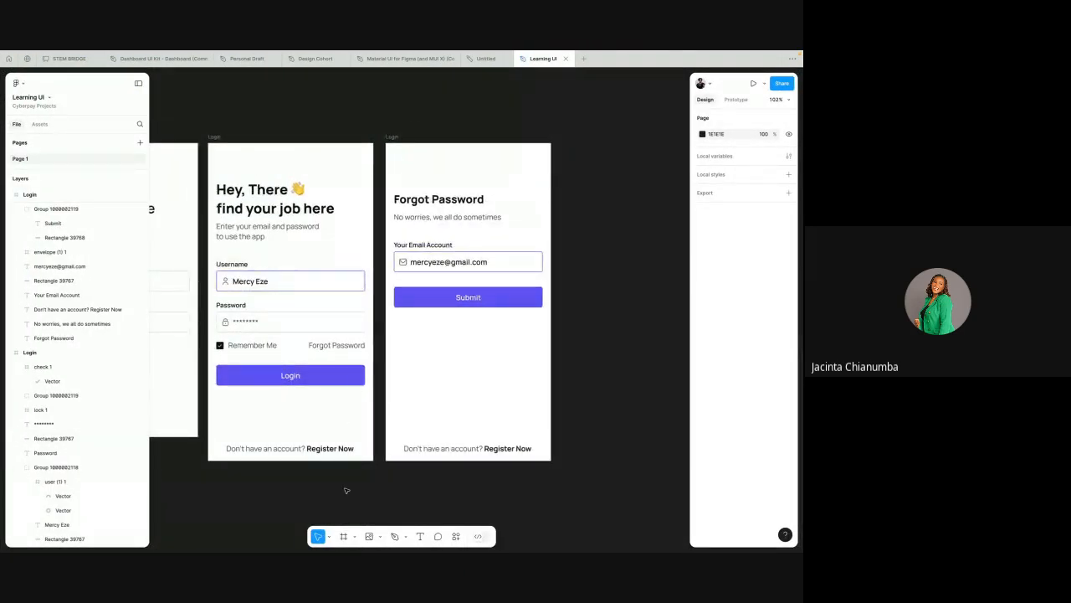
pyautogui.click(378, 537)
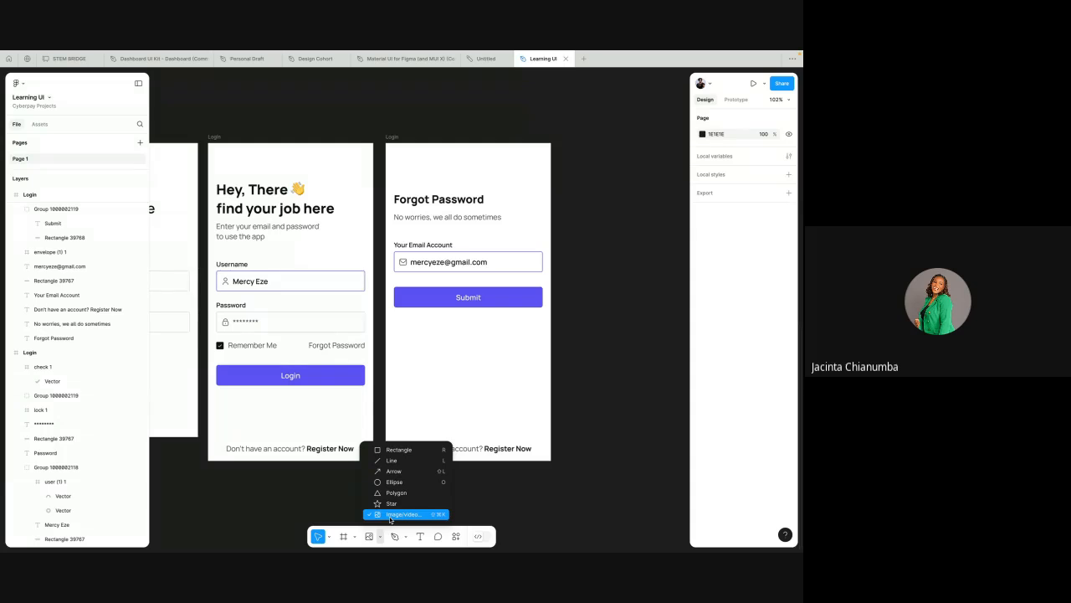
pyautogui.click(390, 513)
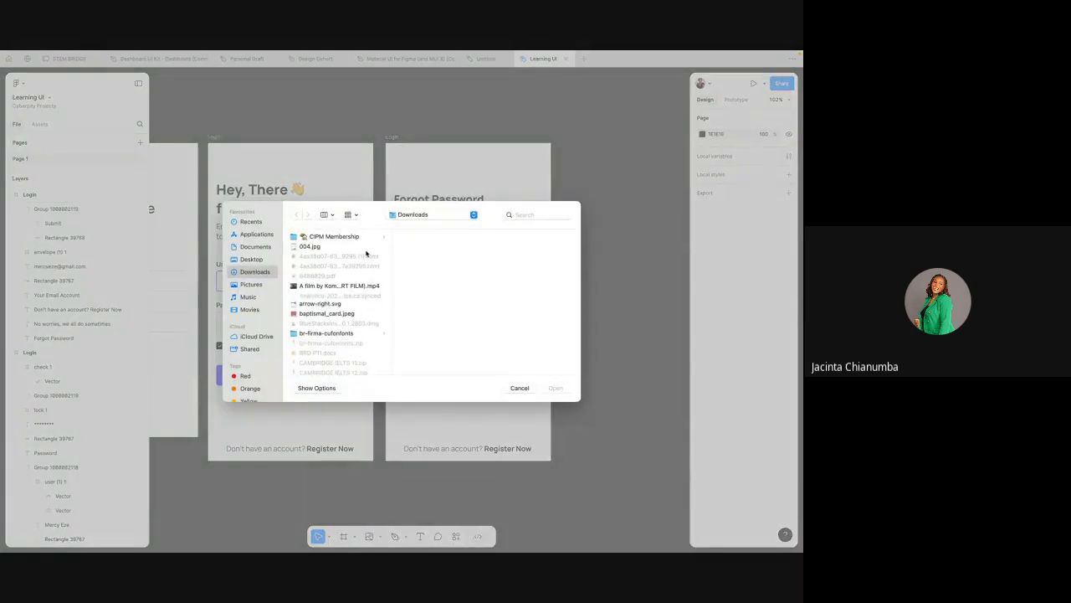
pyautogui.click(251, 221)
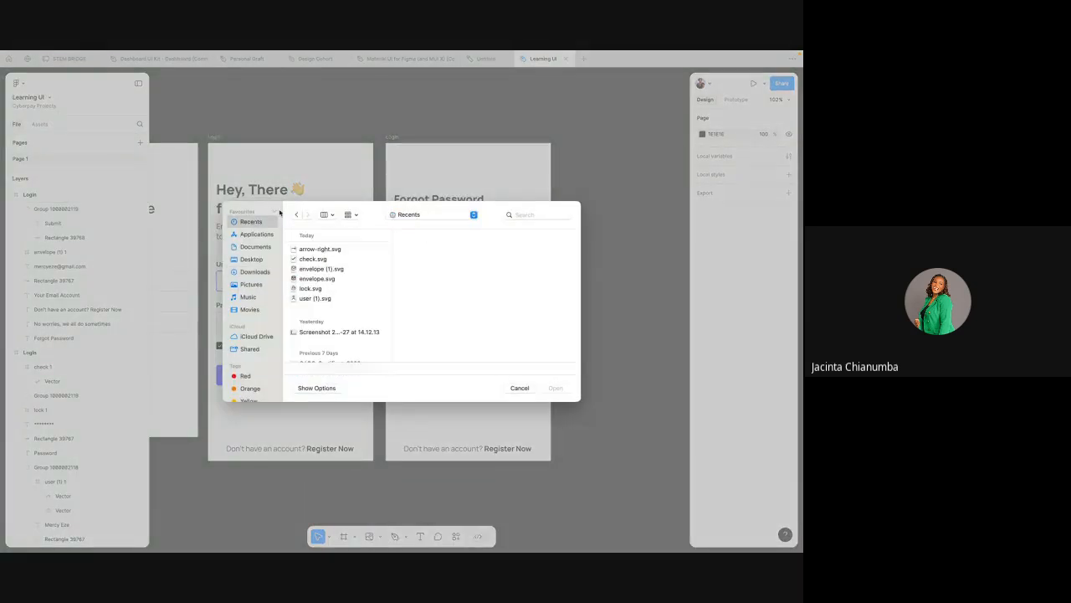
pyautogui.click(316, 250)
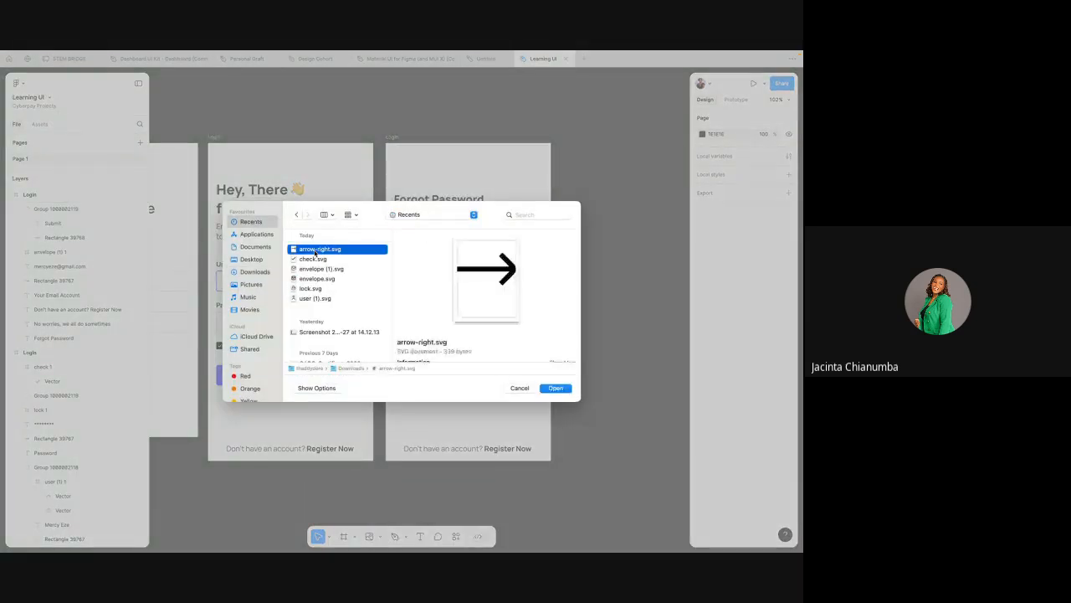
pyautogui.click(555, 389)
# Step: Place the imported arrow on the canvas and move it to the empty area beside the Forgot Password screen
pyautogui.hscroll(3, 603, 131)
pyautogui.scroll(2, 603, 132)
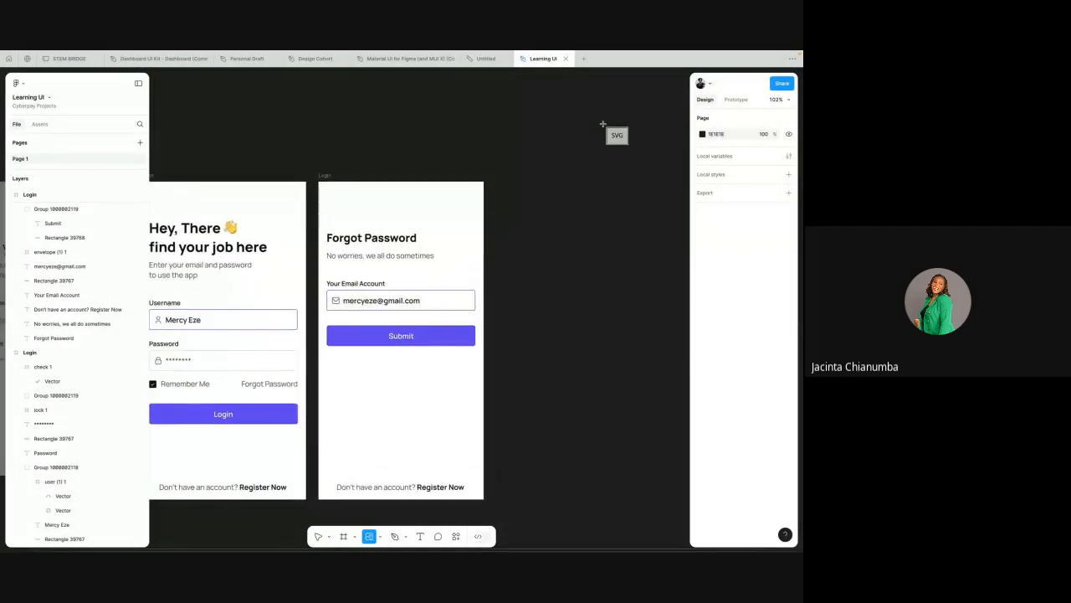
pyautogui.click(555, 170)
pyautogui.keyDown('ctrl'); pyautogui.scroll(-5, 554, 200); pyautogui.keyUp('ctrl')
pyautogui.scroll(1, 554, 209)
pyautogui.hscroll(1, 554, 210)
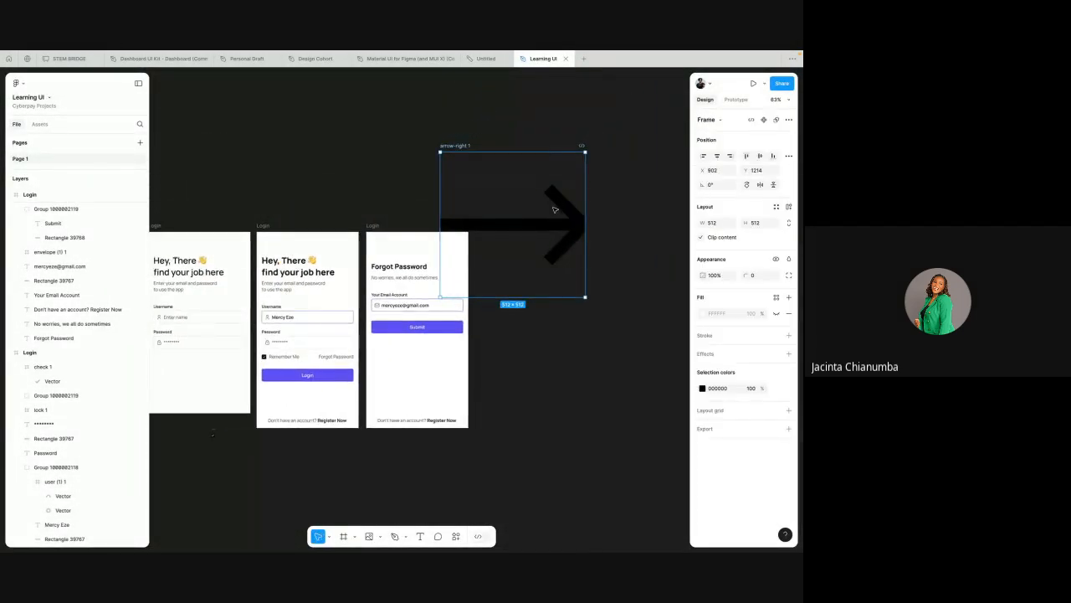
pyautogui.moveTo(554, 210); pyautogui.dragTo(589, 235)
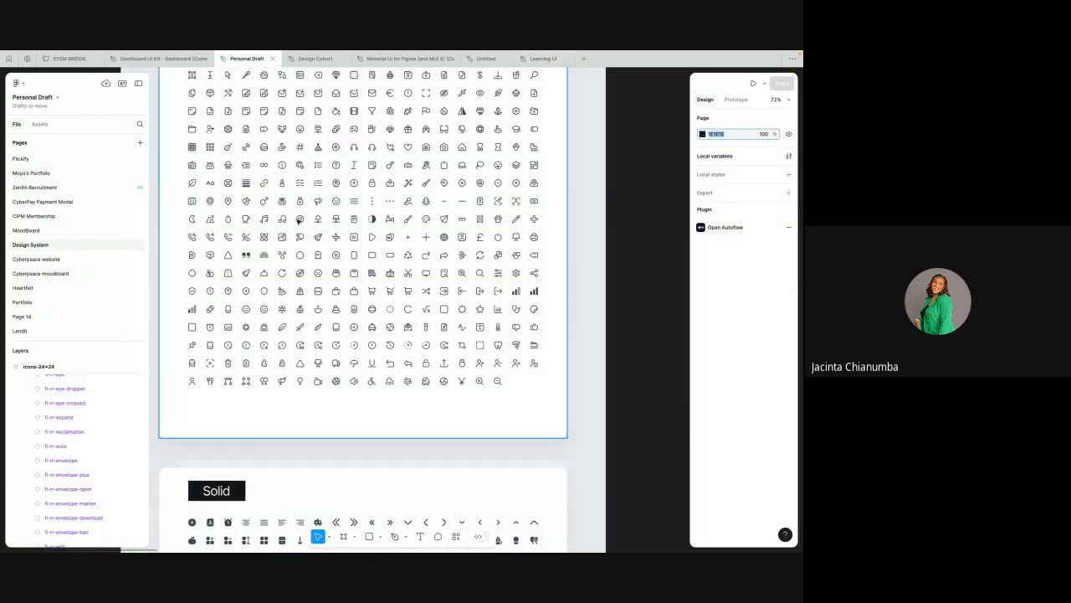
# Step: Examine the Outline, Solid and Bold icon sets in the Personal Draft file, and return to the Learning UI file
pyautogui.scroll(5, 297, 220)
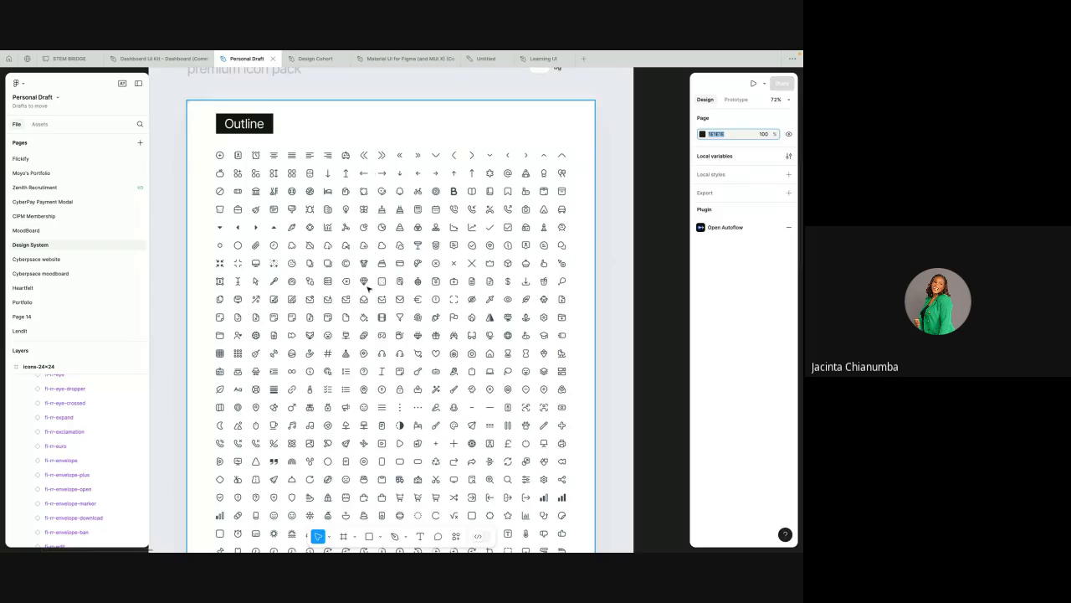
pyautogui.scroll(-3, 368, 288)
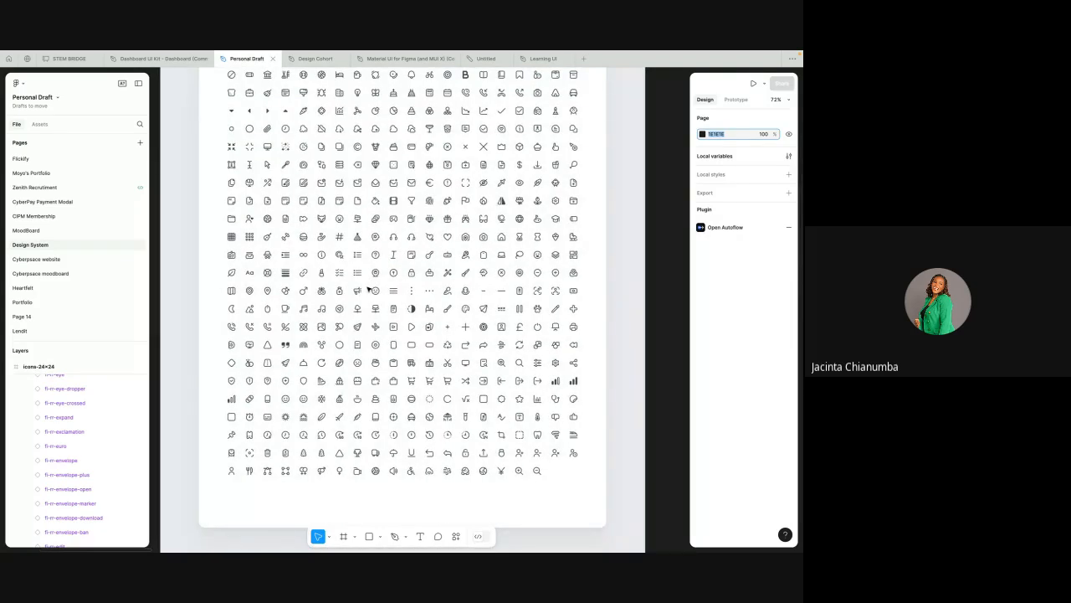
pyautogui.scroll(-2, 499, 147)
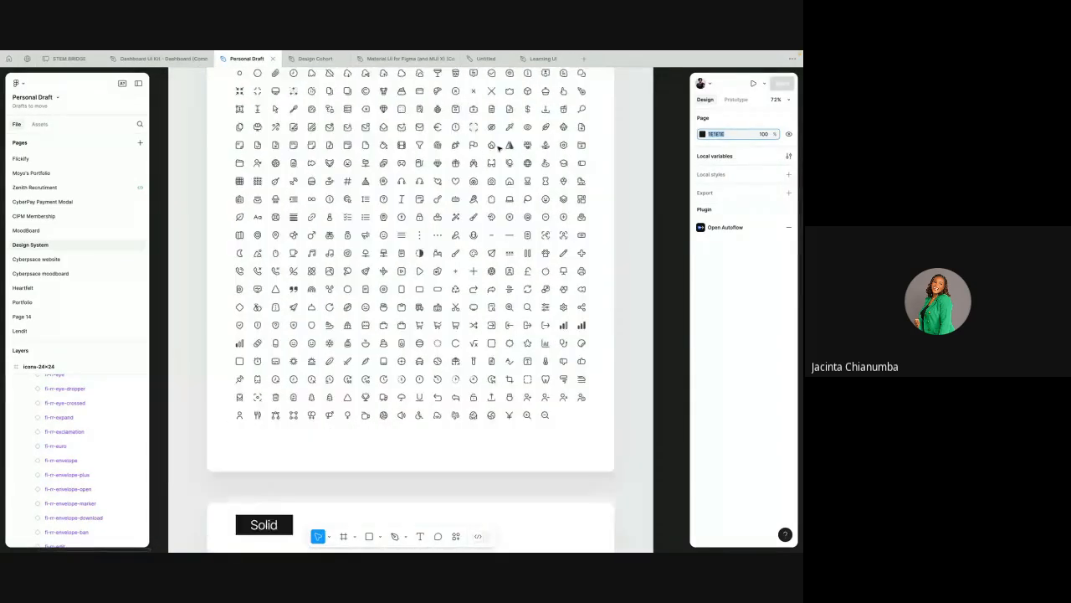
pyautogui.scroll(-3, 472, 294)
pyautogui.scroll(-3, 469, 295)
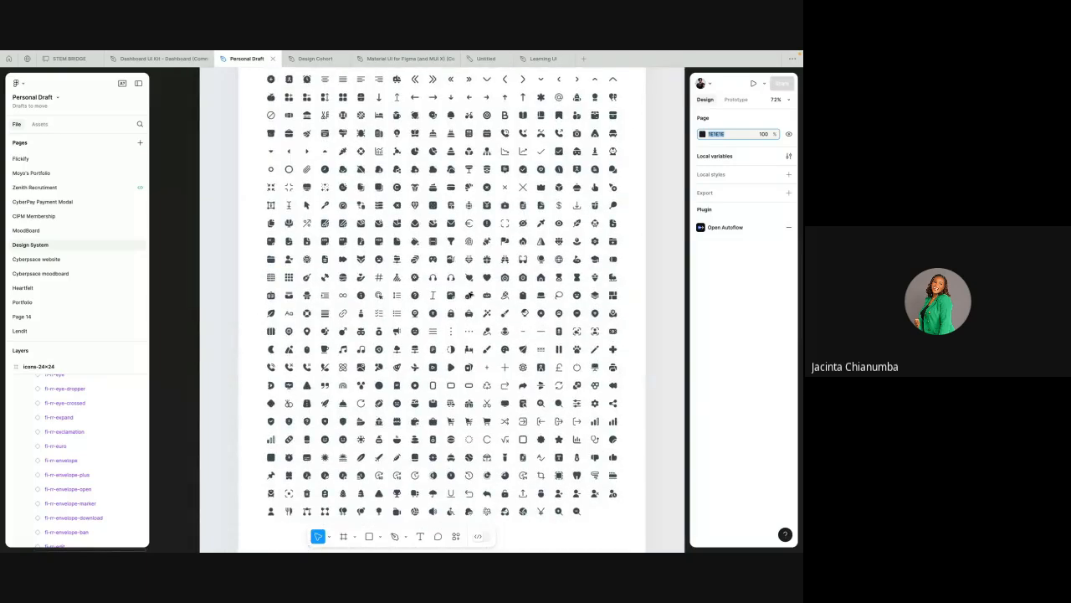
pyautogui.scroll(-5, 470, 295)
pyautogui.scroll(1, 470, 223)
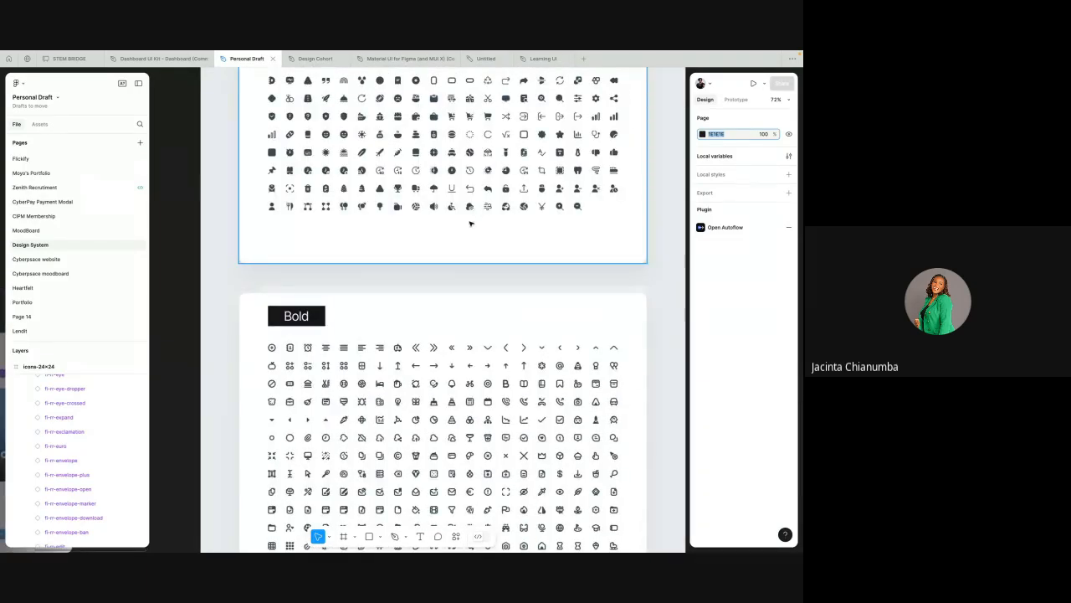
pyautogui.scroll(5, 470, 224)
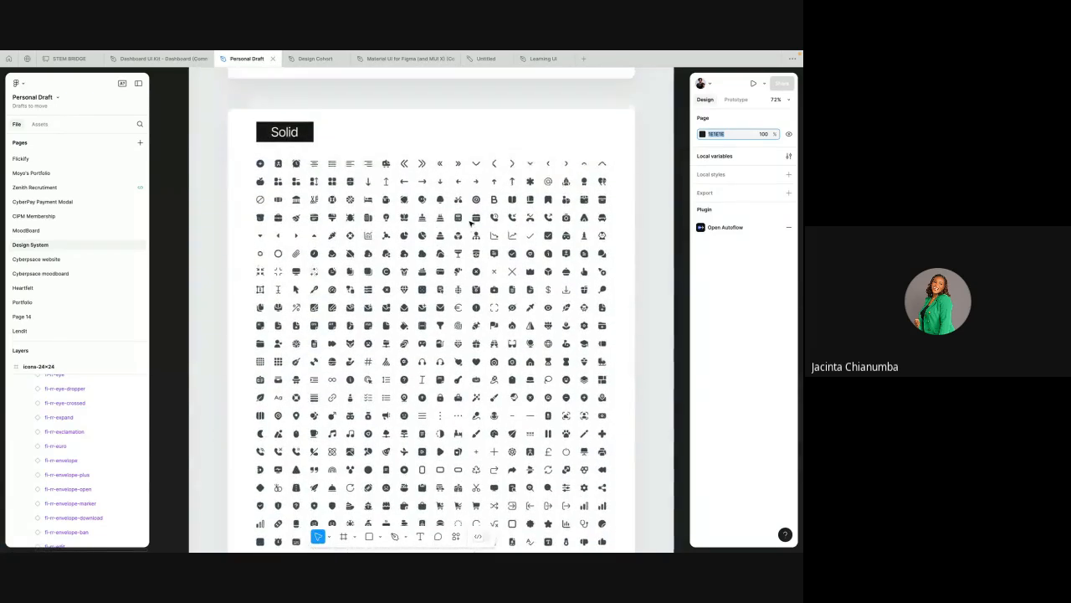
pyautogui.scroll(8, 470, 223)
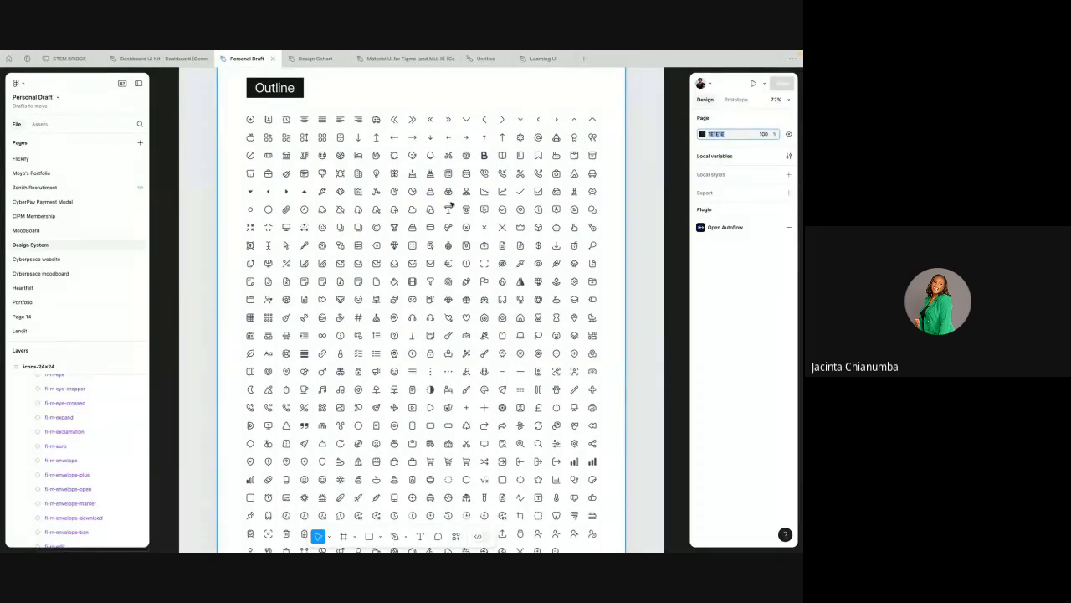
pyautogui.click(479, 59)
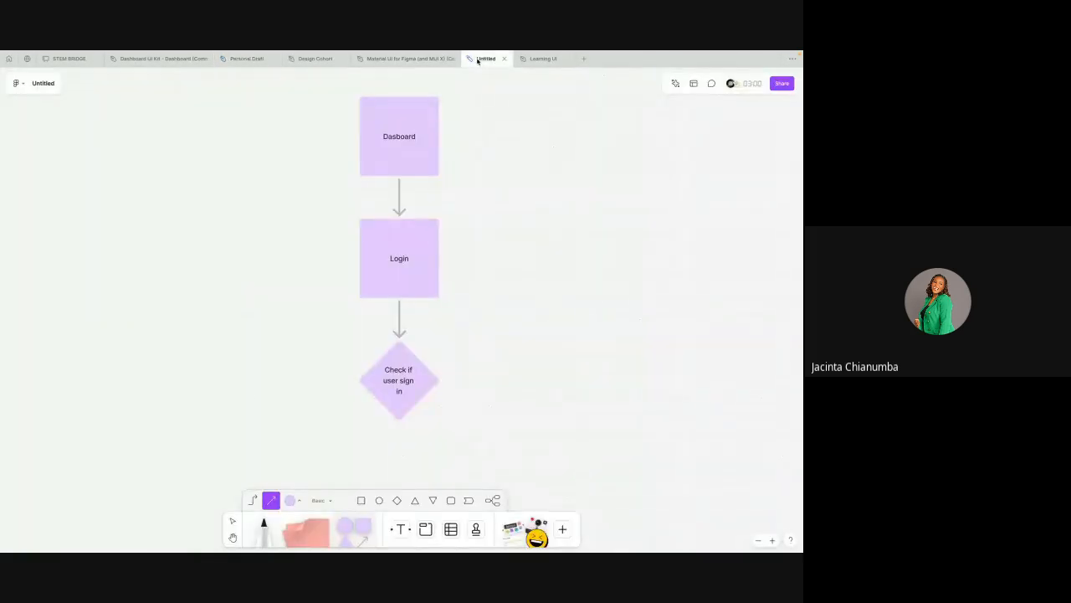
pyautogui.click(407, 59)
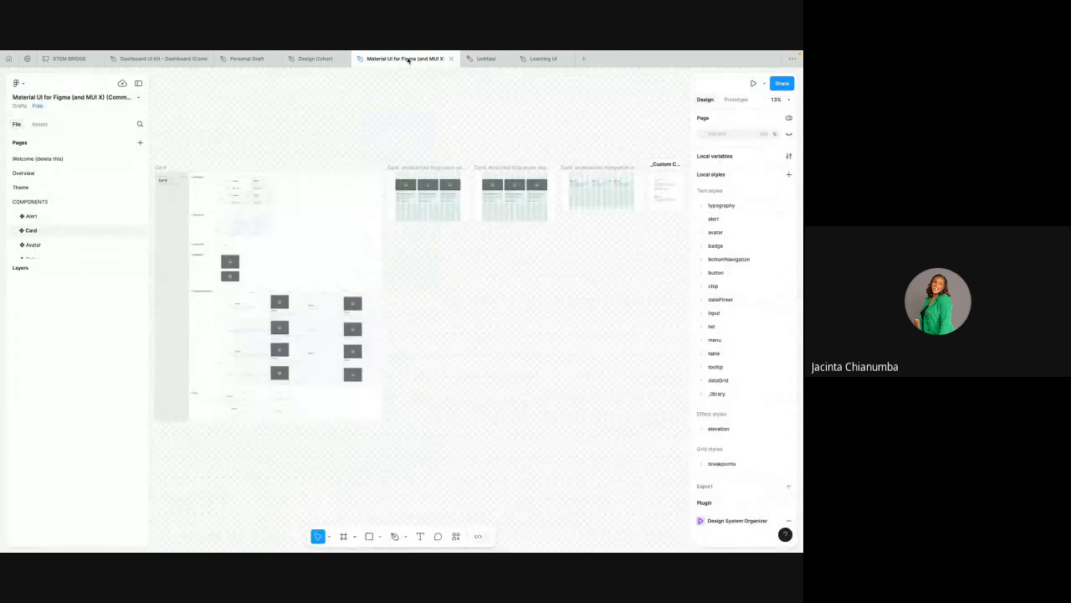
pyautogui.click(540, 58)
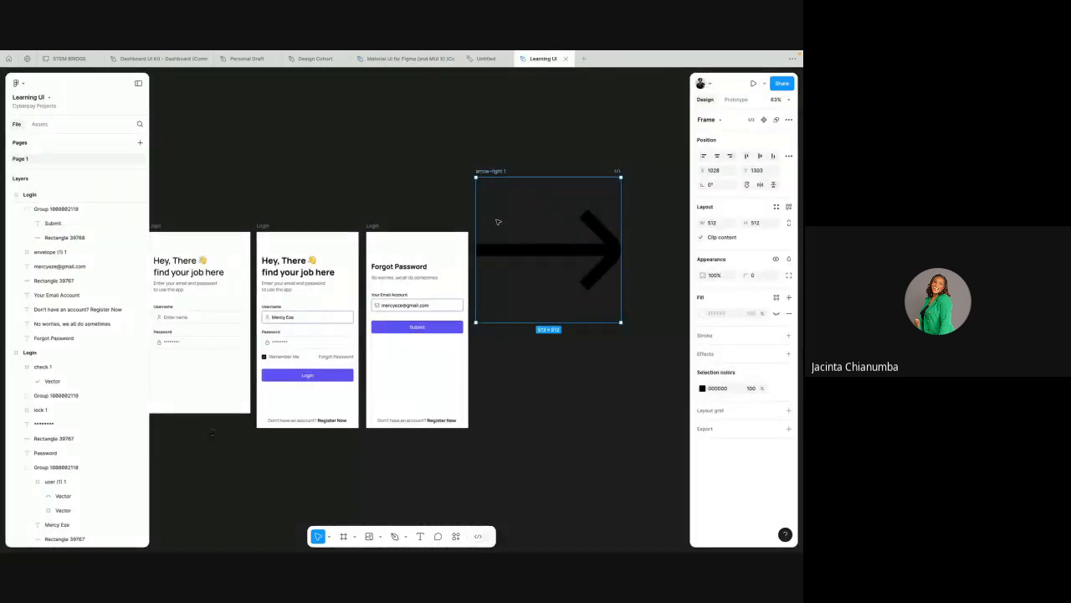
# Step: Scale the arrow icon down to about 93 by 93 and move it above the Forgot Password heading, near the screen's left margin
pyautogui.scroll(5, 497, 222)
pyautogui.click(528, 126)
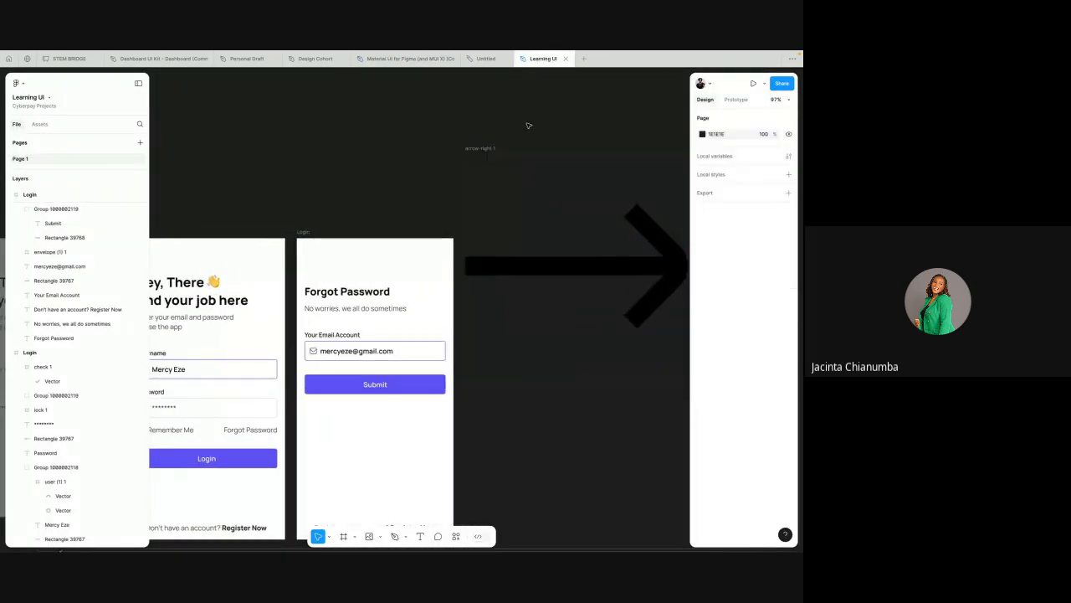
pyautogui.click(474, 149)
pyautogui.press('k')
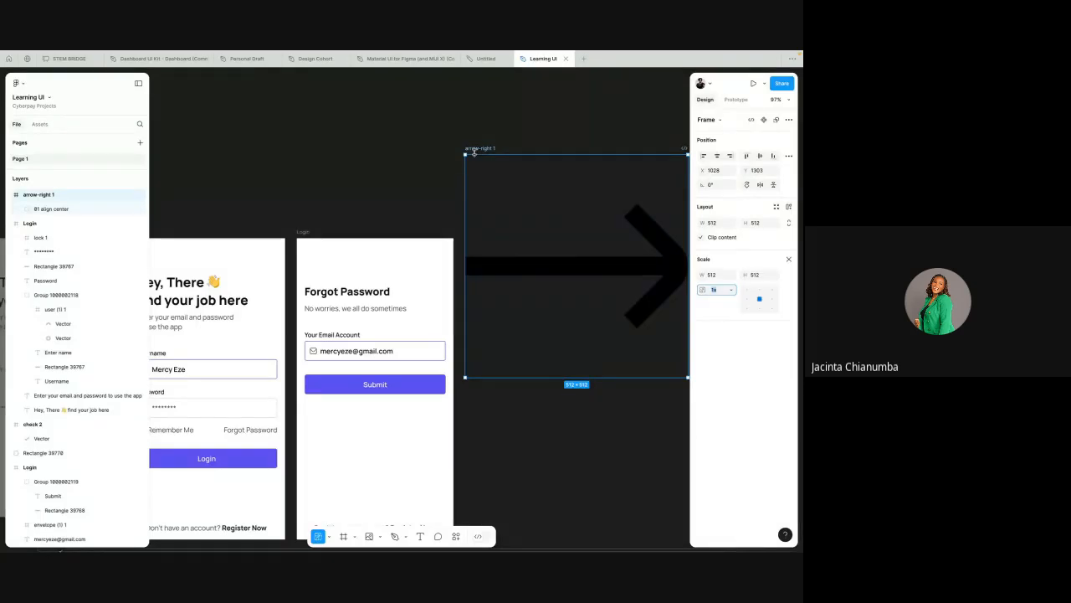
pyautogui.hscroll(2, 469, 159)
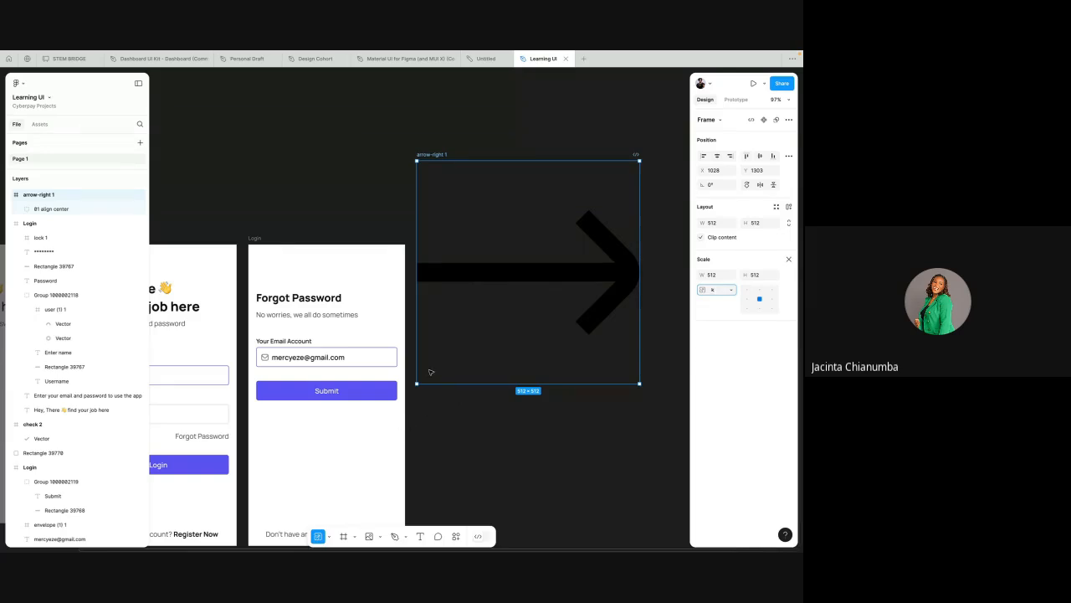
pyautogui.moveTo(418, 383); pyautogui.dragTo(601, 199)
pyautogui.moveTo(616, 156); pyautogui.dragTo(274, 253)
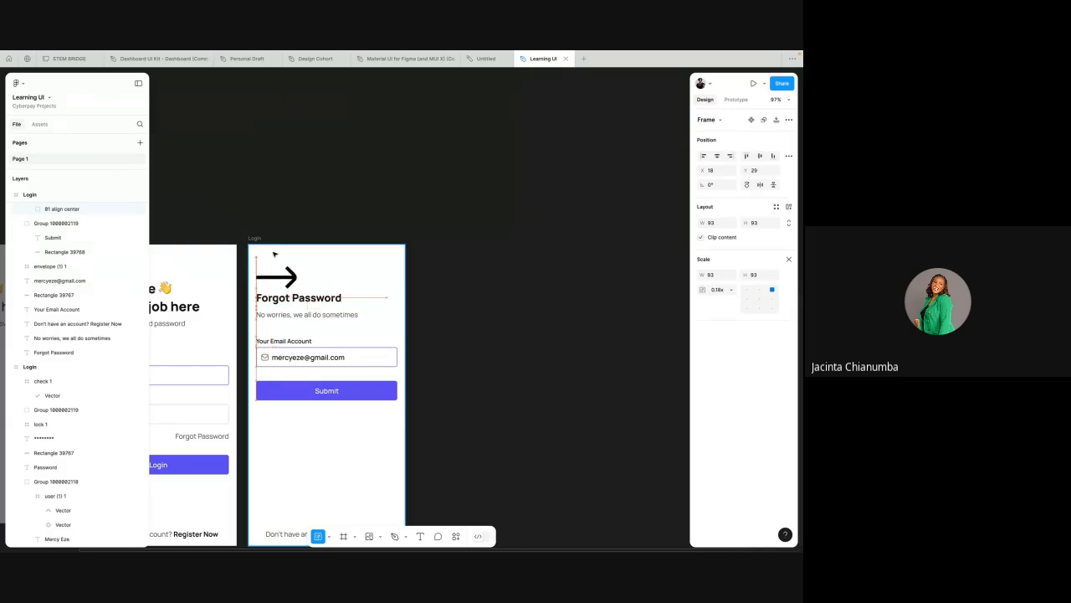
pyautogui.hscroll(-3, 291, 233)
pyautogui.scroll(-3, 290, 232)
pyautogui.hscroll(-1, 350, 156)
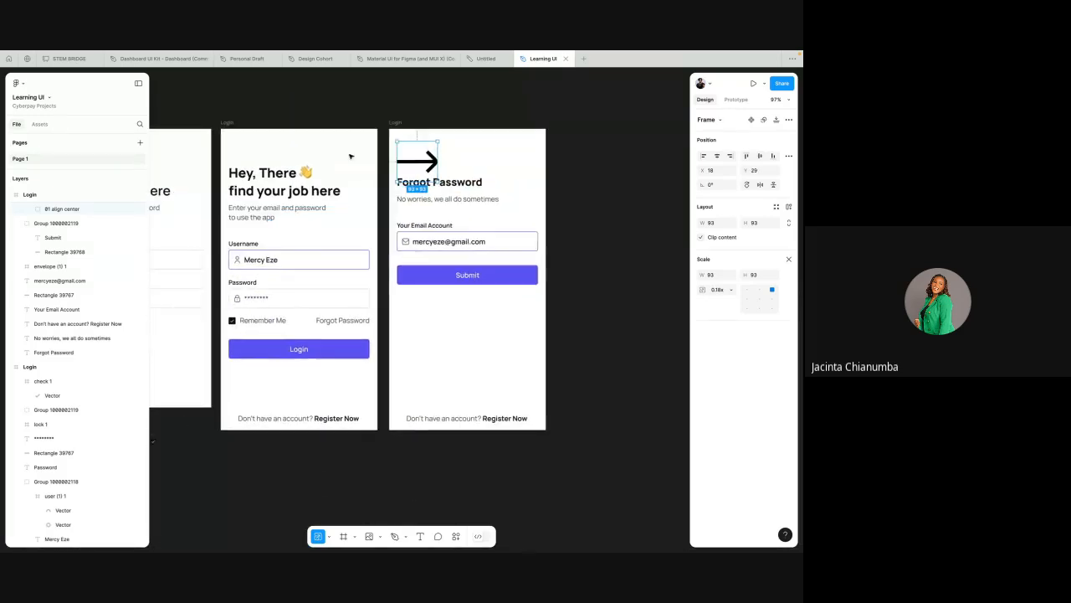
# Step: Flip the arrow icon above the Forgot Password heading to point backwards by setting its rotation to 180°
pyautogui.scroll(3, 418, 151)
pyautogui.hscroll(-1, 423, 149)
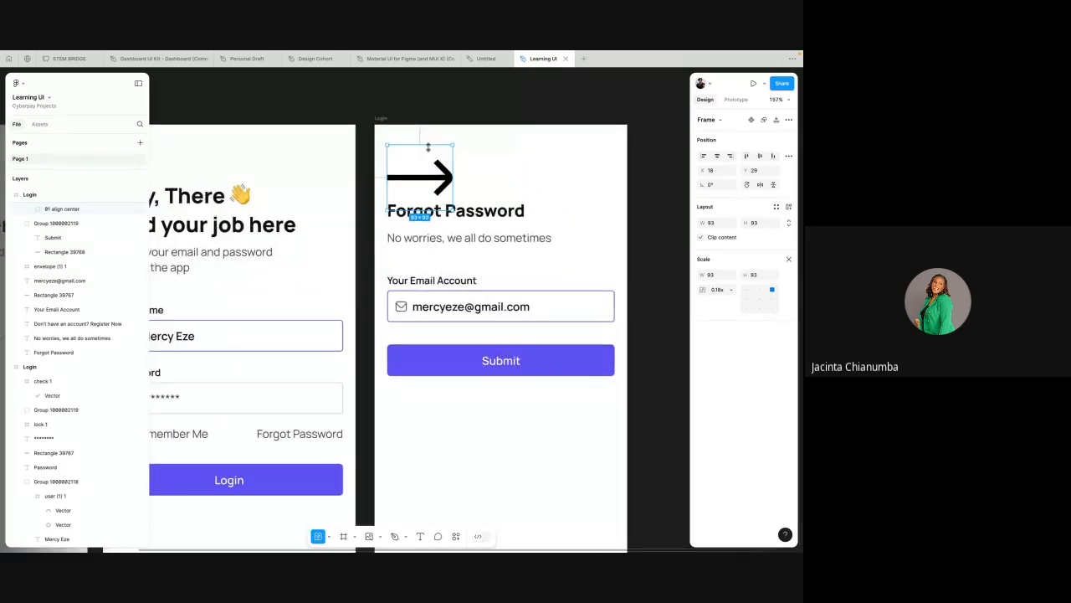
pyautogui.moveTo(454, 143); pyautogui.dragTo(381, 205)
pyautogui.click(712, 185)
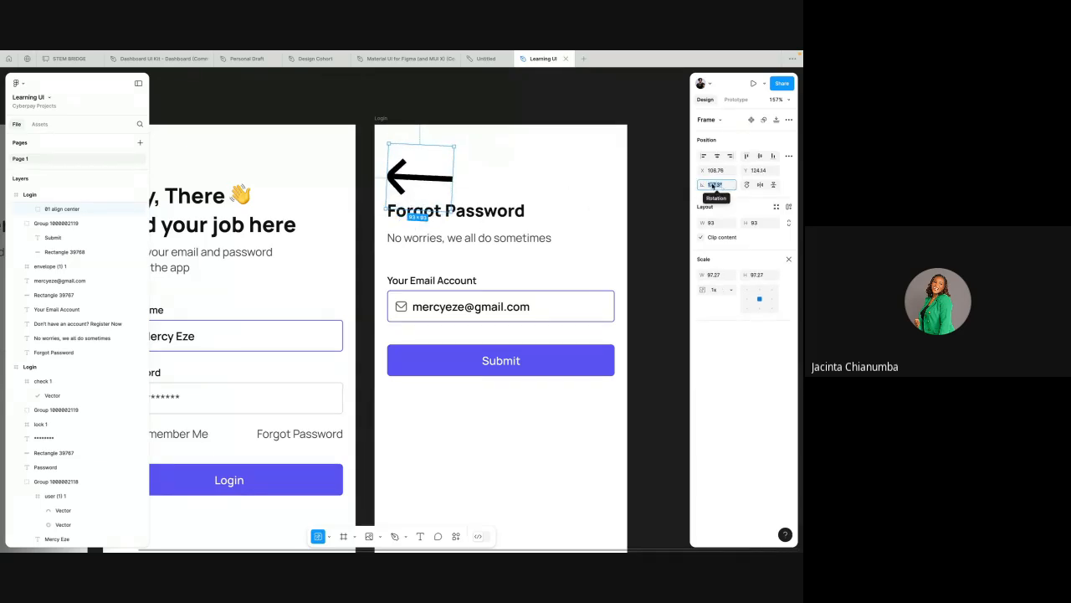
pyautogui.write('180')
pyautogui.press('Return')
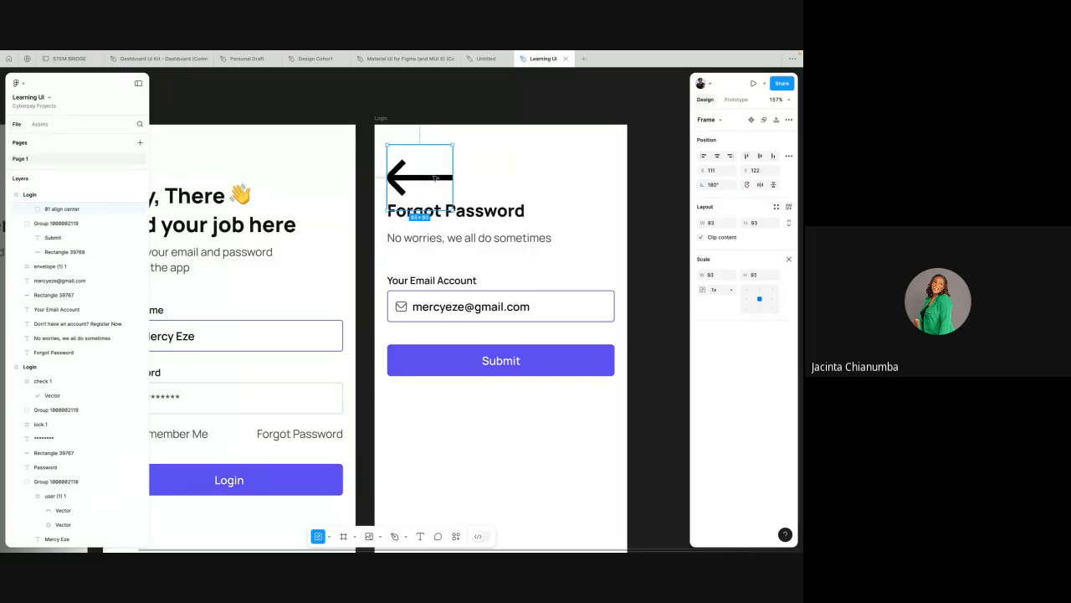
# Step: Scale the arrow icon down proportionally to 30 by 30, keeping it aligned with the heading's left edge
pyautogui.press('k')
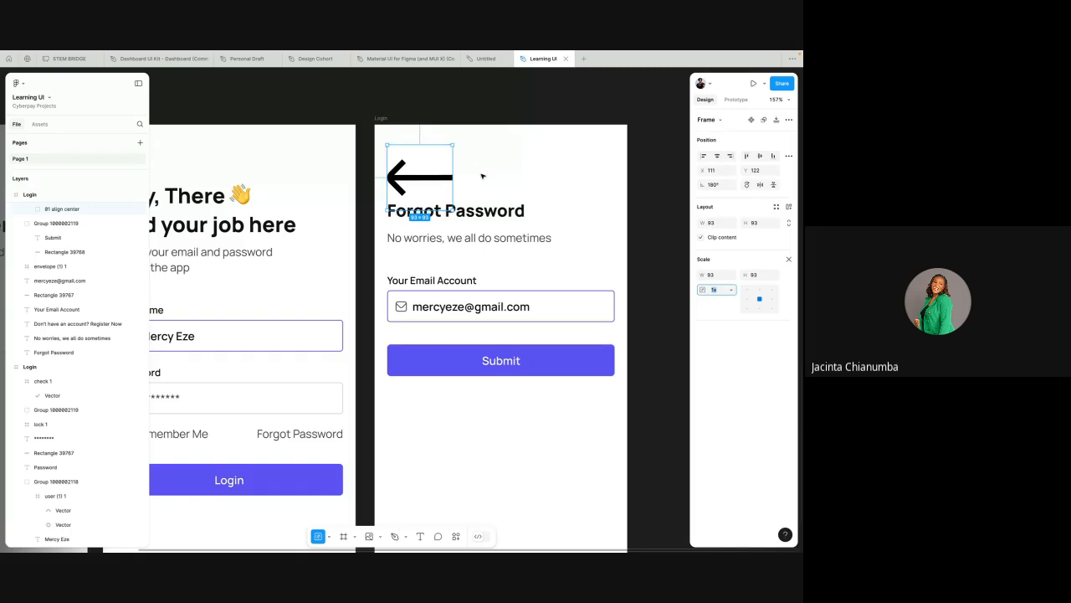
pyautogui.moveTo(452, 145); pyautogui.dragTo(400, 170)
pyautogui.scroll(5, 400, 170)
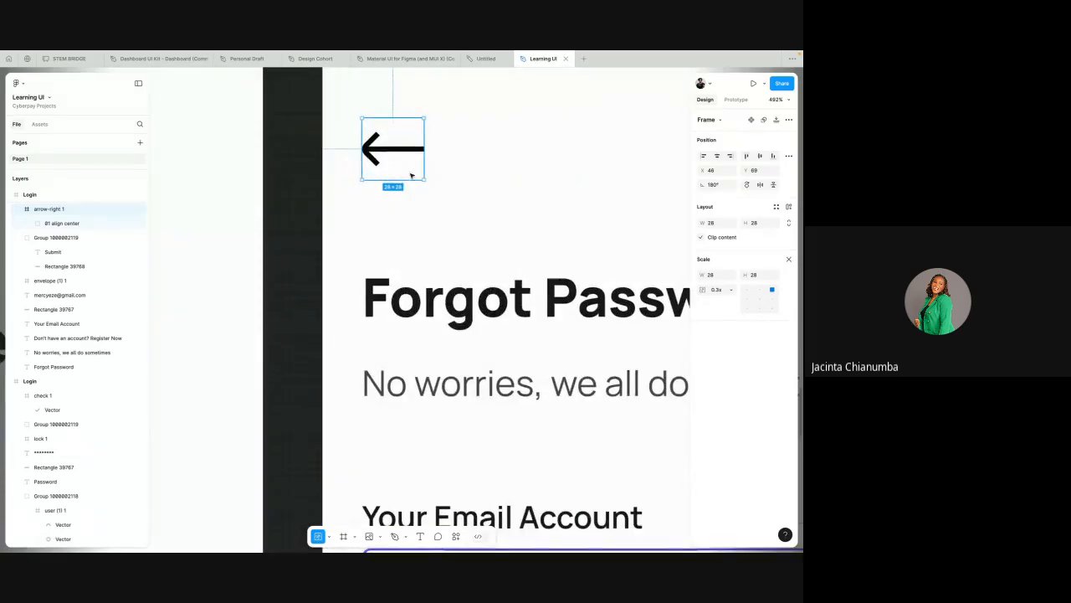
pyautogui.scroll(5, 427, 181)
pyautogui.scroll(3, 427, 182)
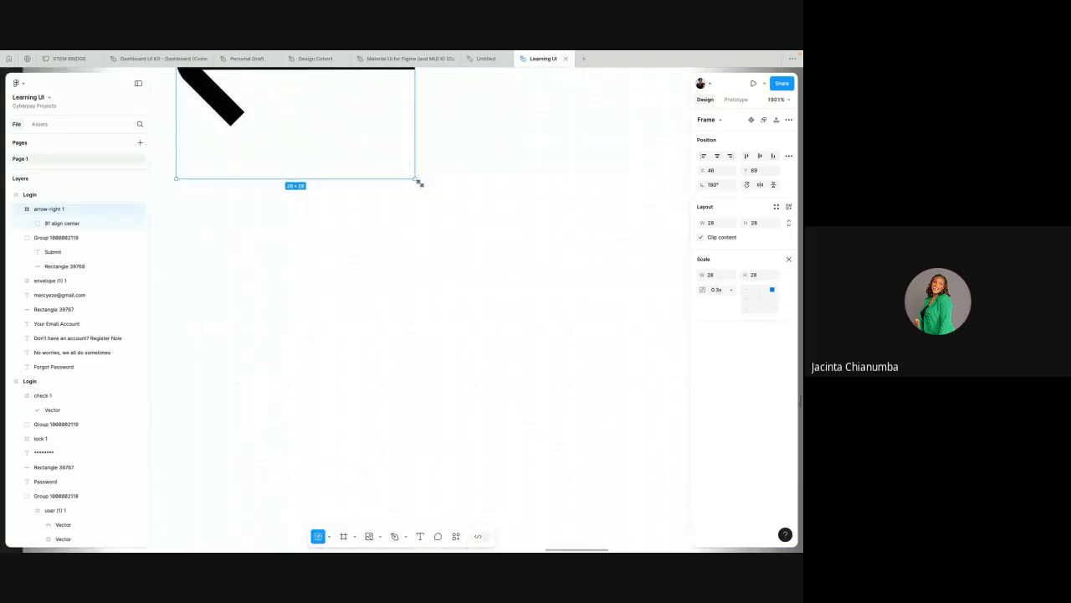
pyautogui.moveTo(419, 181); pyautogui.dragTo(433, 192)
pyautogui.scroll(-5, 432, 191)
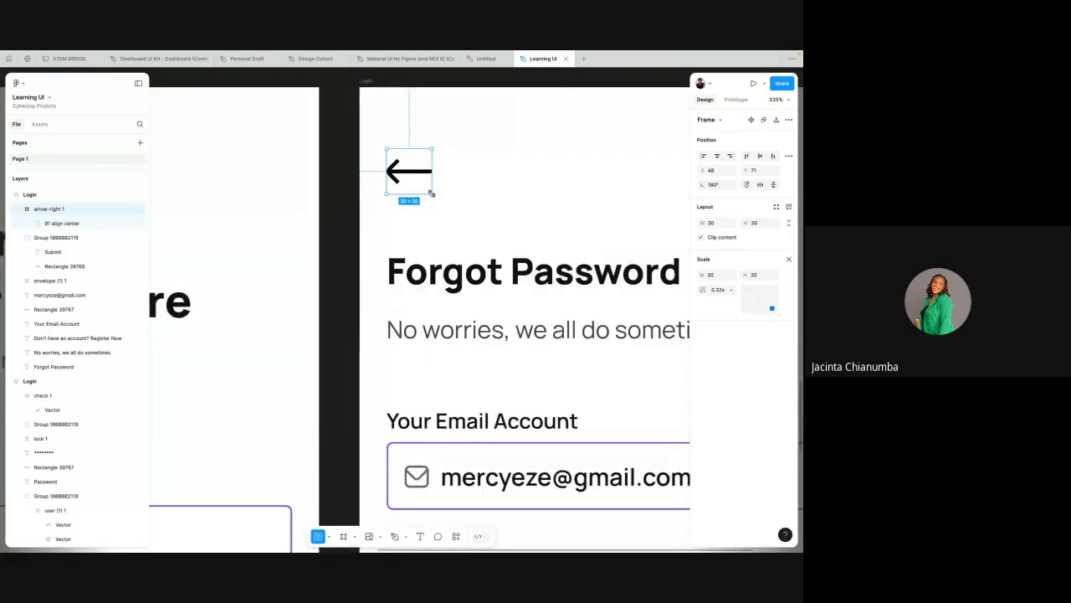
pyautogui.scroll(-3, 432, 191)
# Step: Nudge the arrow icon up to Y 69, leaving 32 px between it and the Forgot Password heading
pyautogui.click(439, 159)
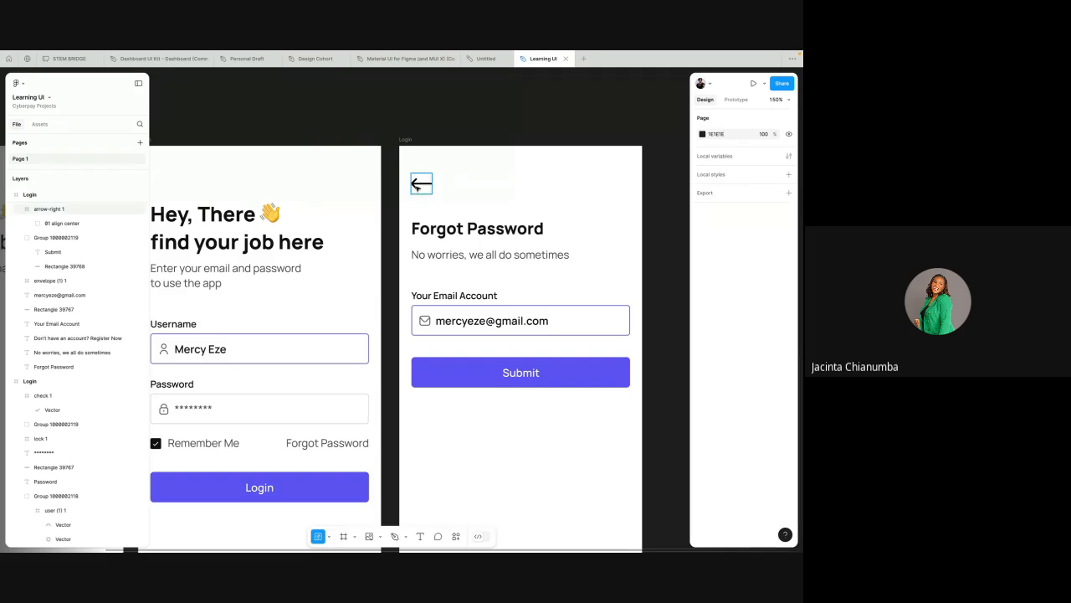
pyautogui.click(417, 184)
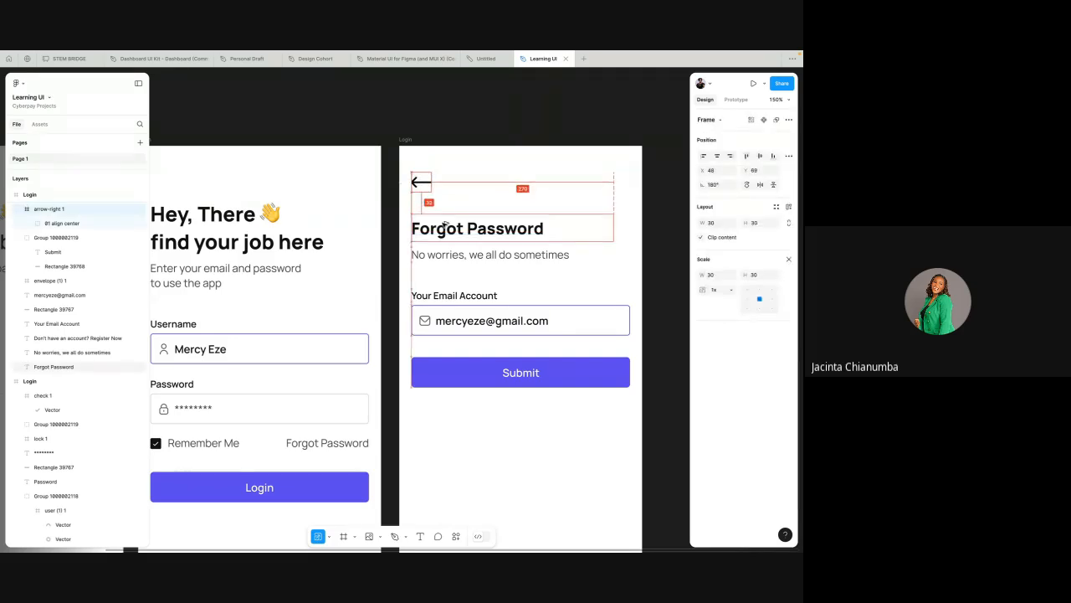
pyautogui.click(479, 136)
# Step: Examine the Forgot Password link on the second Login screen and the back arrow on the Forgot Password screen
pyautogui.scroll(-1, 480, 136)
pyautogui.hscroll(-1, 480, 137)
pyautogui.hscroll(-1, 479, 136)
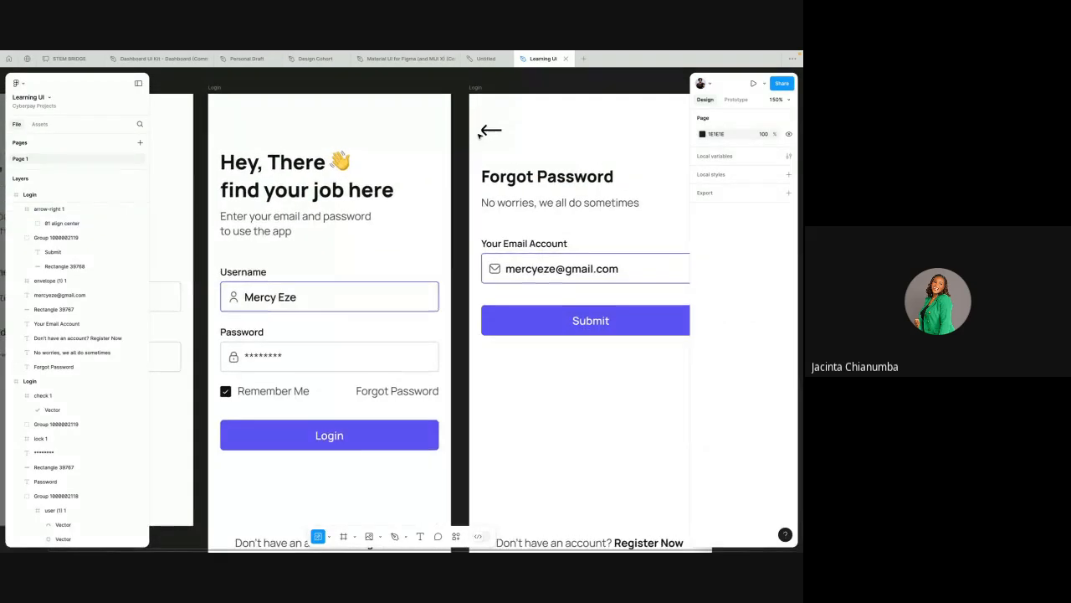
pyautogui.scroll(-3, 479, 136)
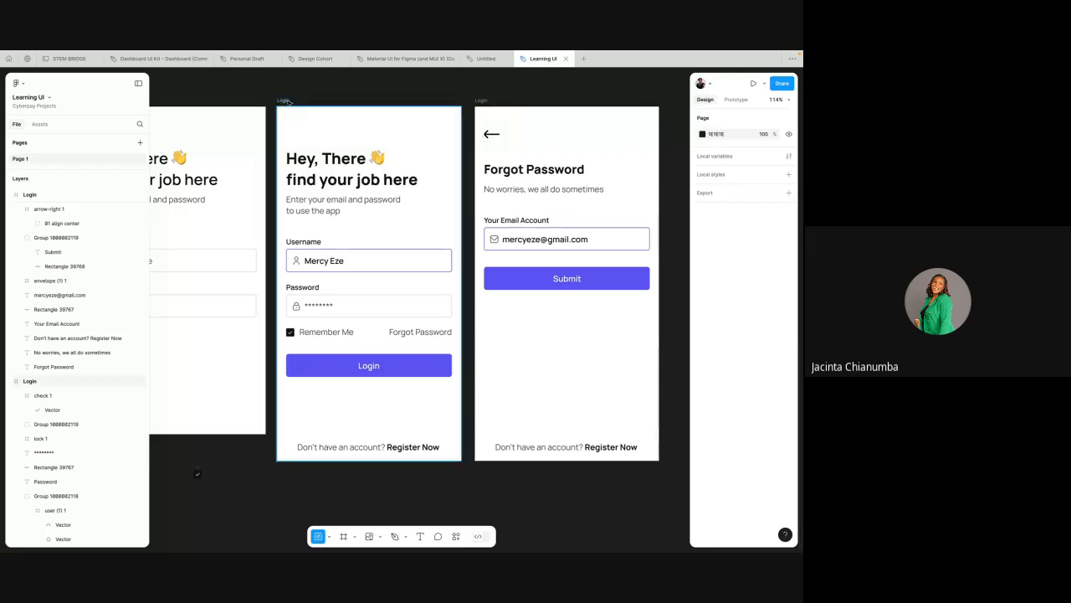
pyautogui.click(302, 102)
pyautogui.click(426, 333)
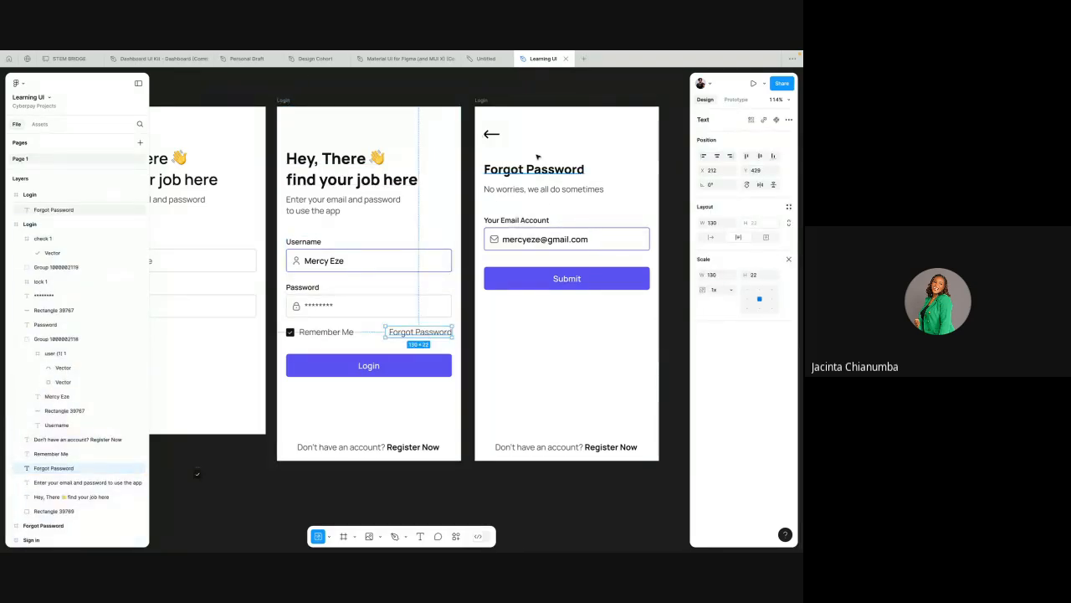
pyautogui.hscroll(3, 537, 156)
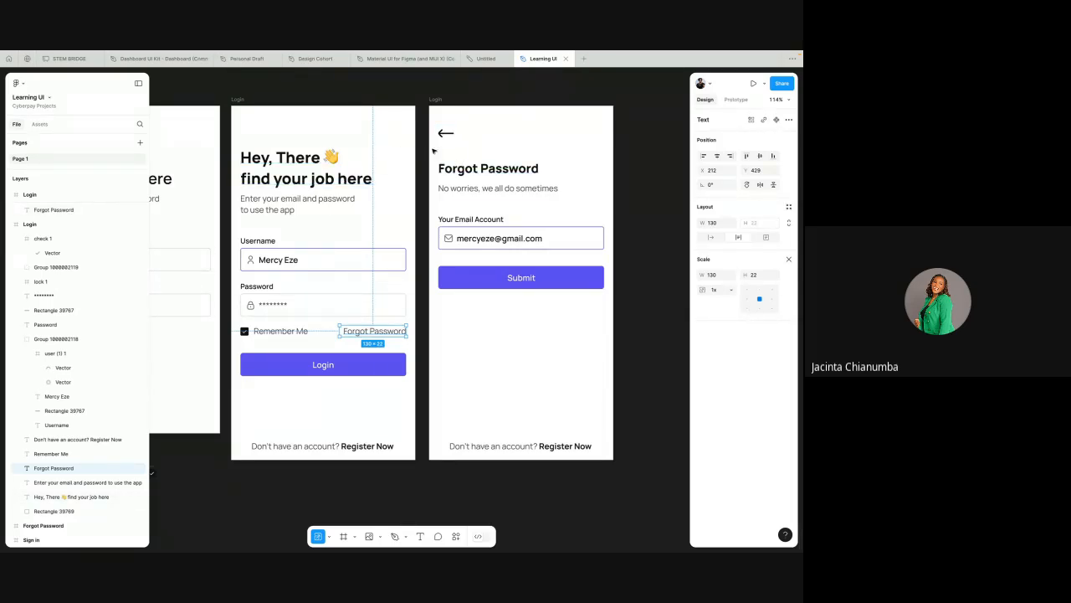
pyautogui.click(445, 134)
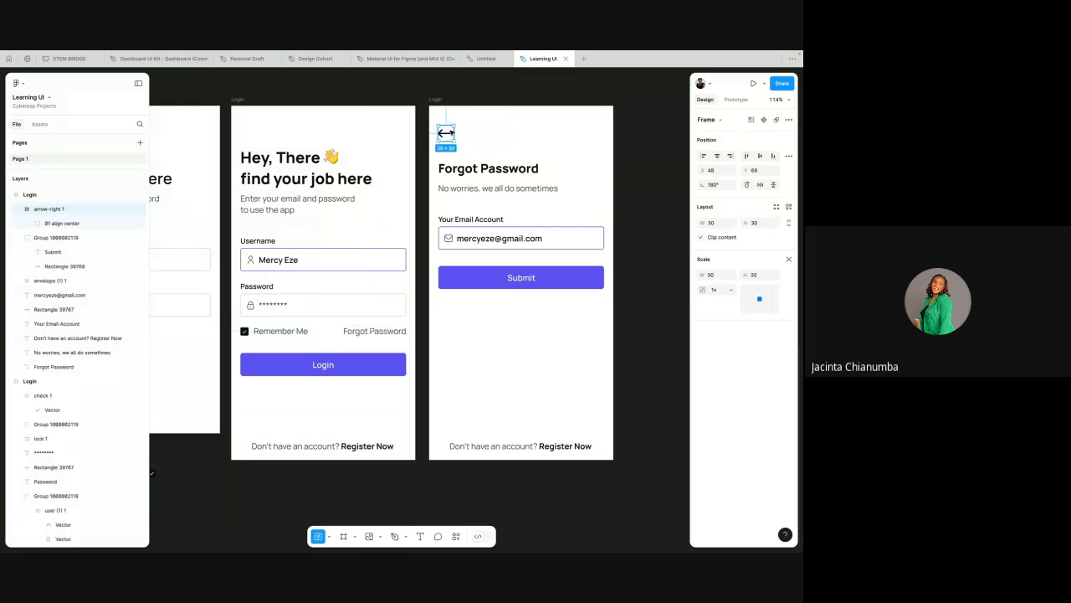
pyautogui.click(478, 139)
# Step: Delete the "Don't have an account? Register Now" text from the Forgot Password screen
pyautogui.hscroll(2, 478, 138)
pyautogui.scroll(1, 478, 138)
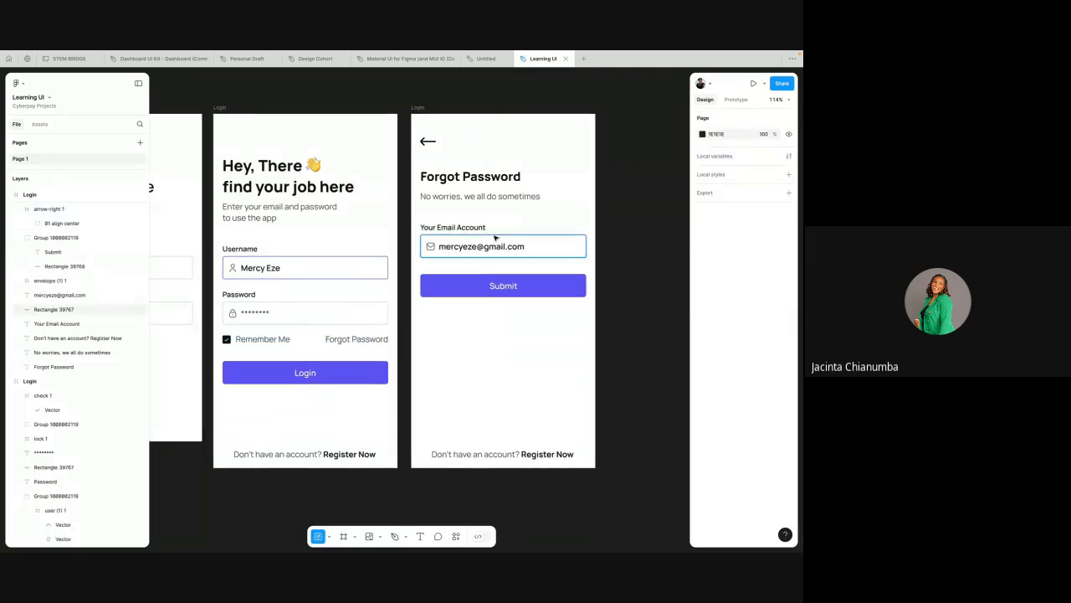
pyautogui.click(490, 453)
pyautogui.press('Delete')
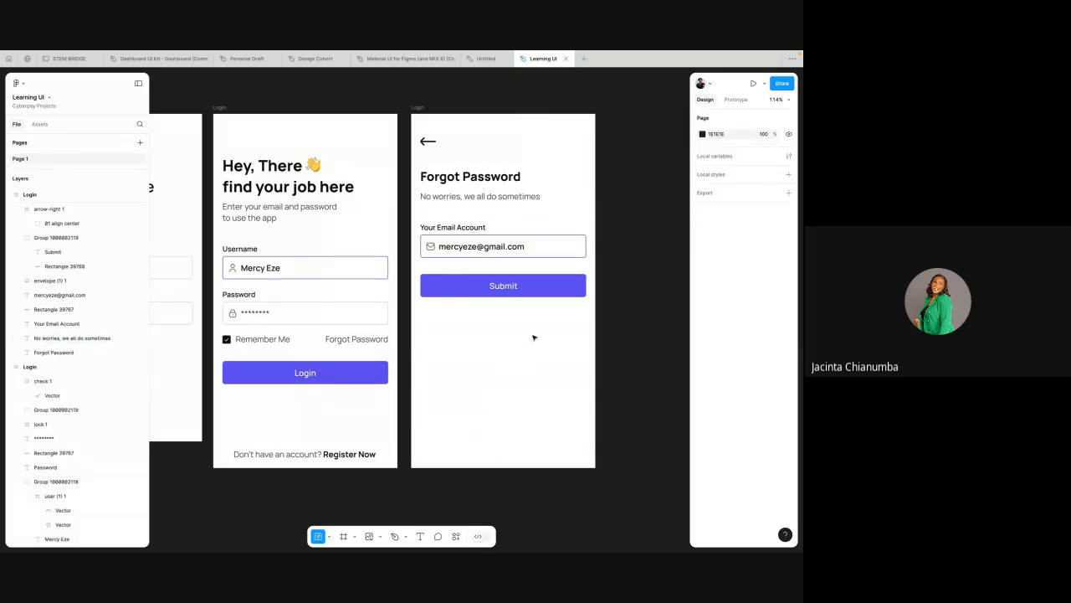
# Step: Rename the Forgot Password screen's frame from its heading text, as "Forgot Password"
pyautogui.scroll(2, 531, 337)
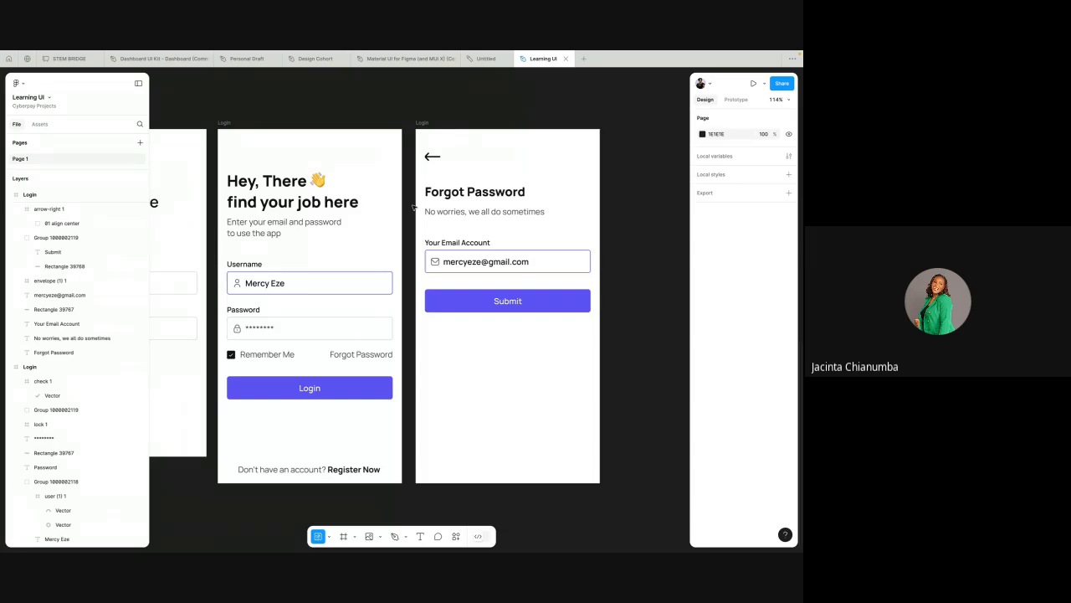
pyautogui.moveTo(506, 53)
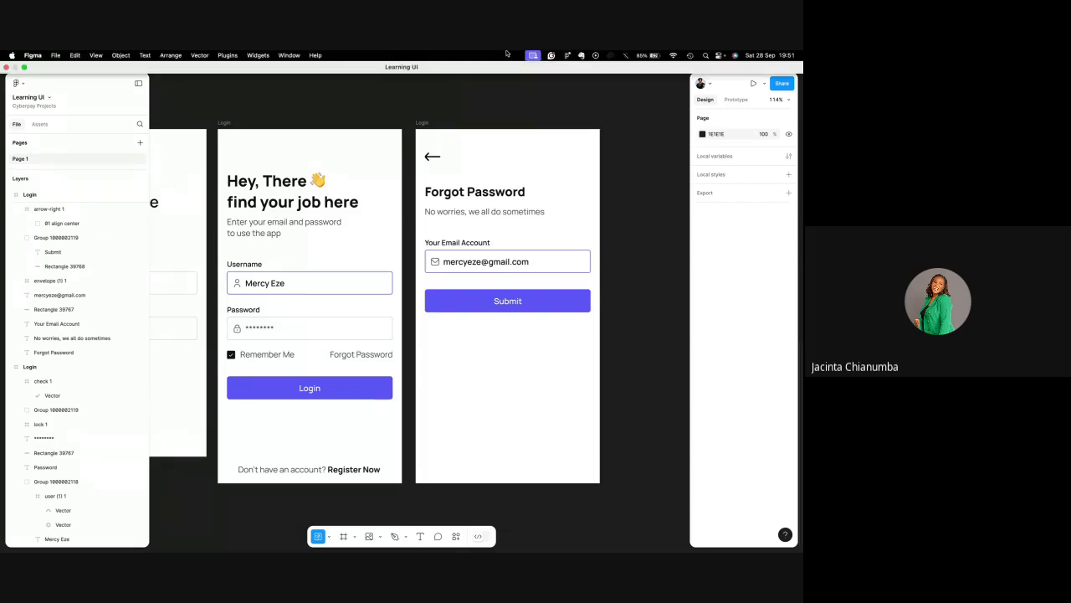
pyautogui.hscroll(-2, 419, 129)
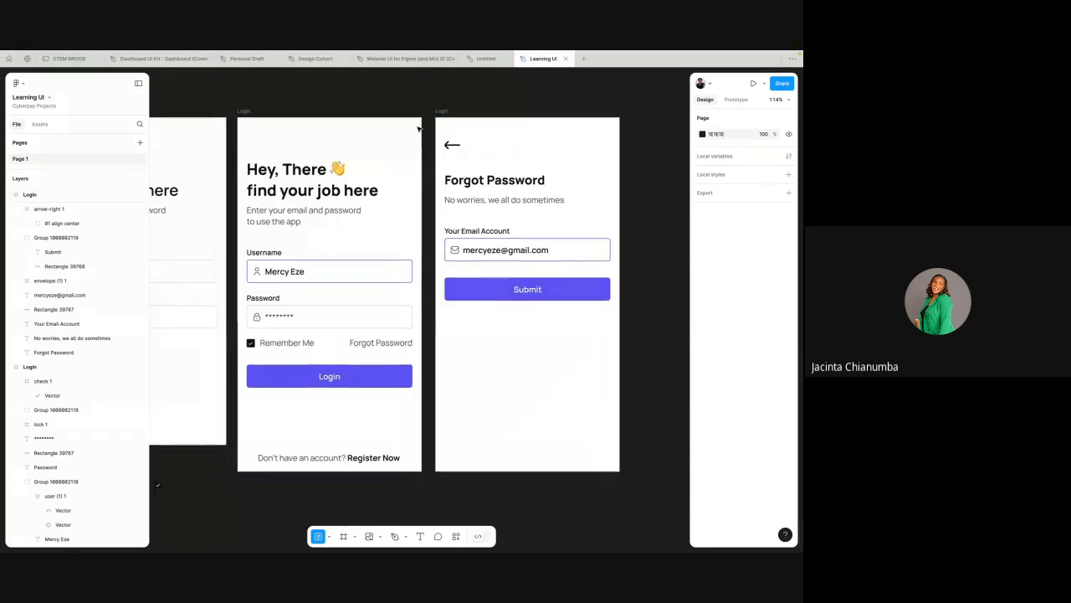
pyautogui.hscroll(-1, 418, 129)
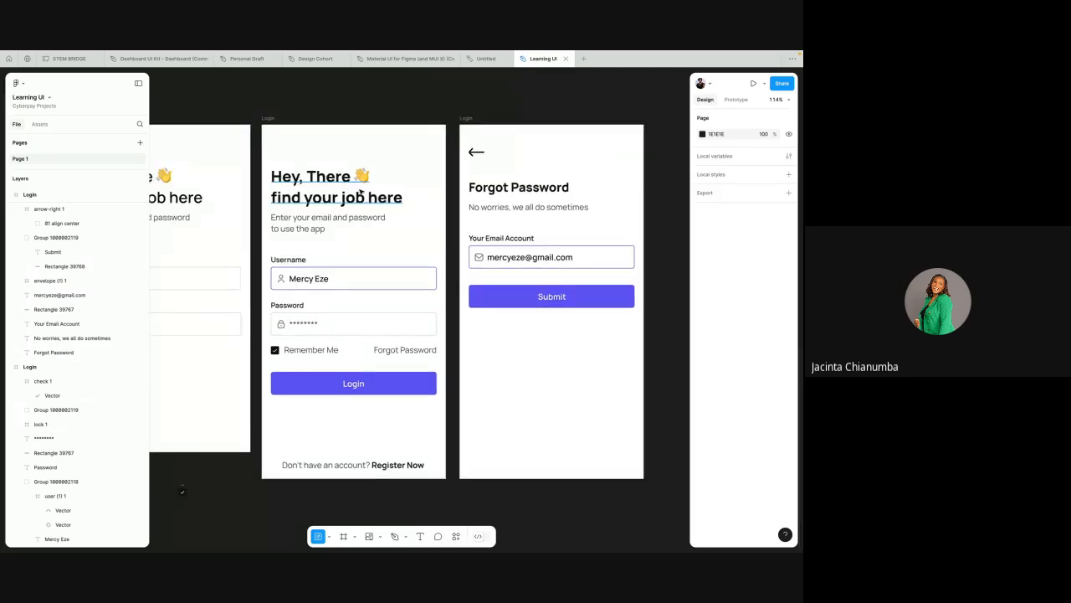
pyautogui.hscroll(-5, 360, 191)
pyautogui.hscroll(-1, 360, 192)
pyautogui.scroll(-2, 361, 192)
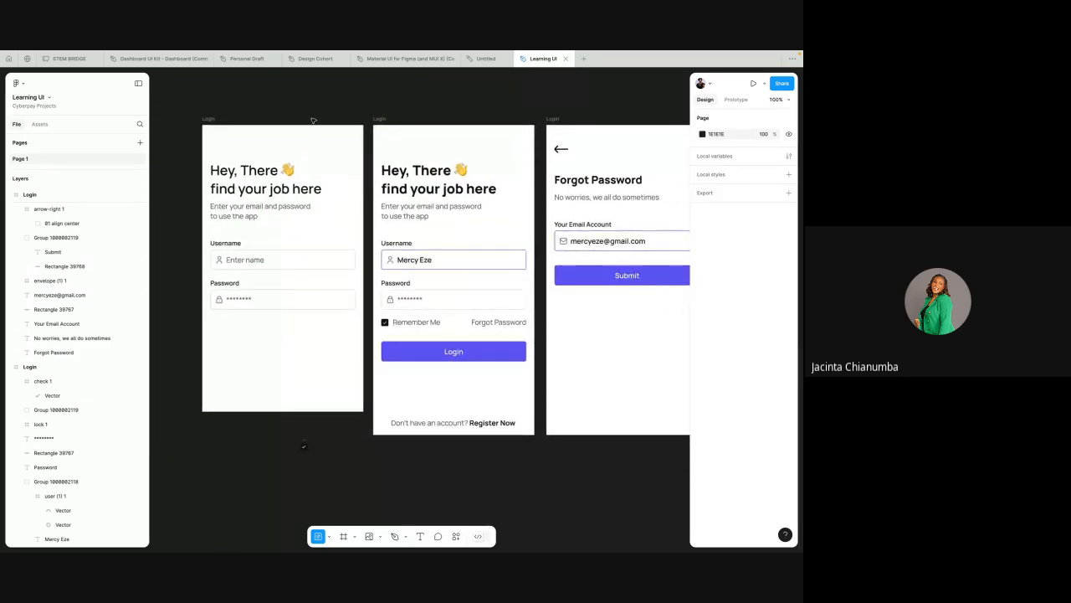
pyautogui.hscroll(1, 361, 192)
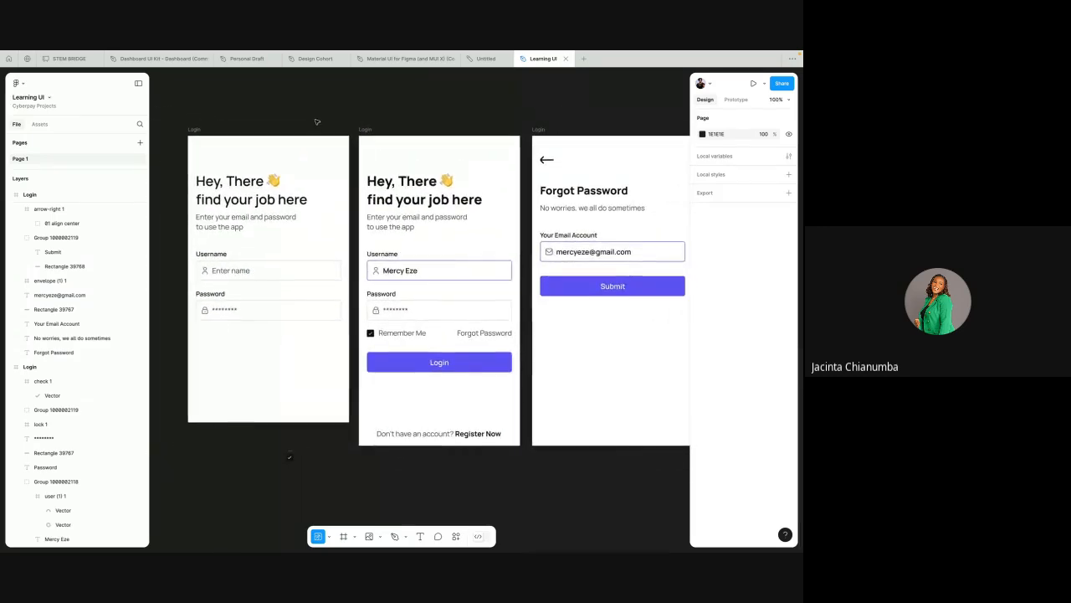
pyautogui.doubleClick(577, 191)
pyautogui.press('super+c')
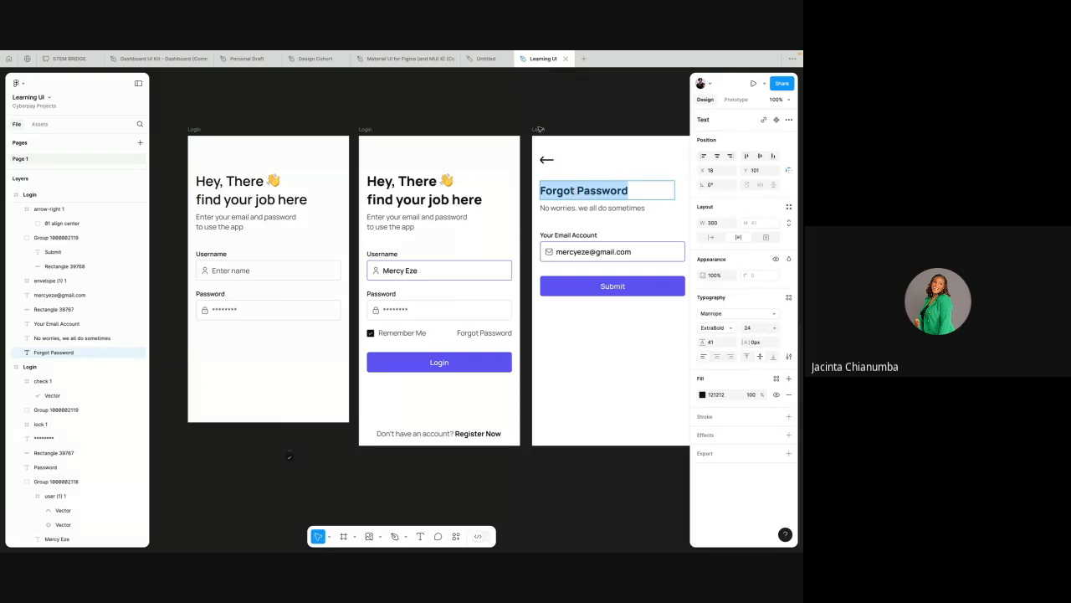
pyautogui.doubleClick(540, 129)
pyautogui.press('super+v')
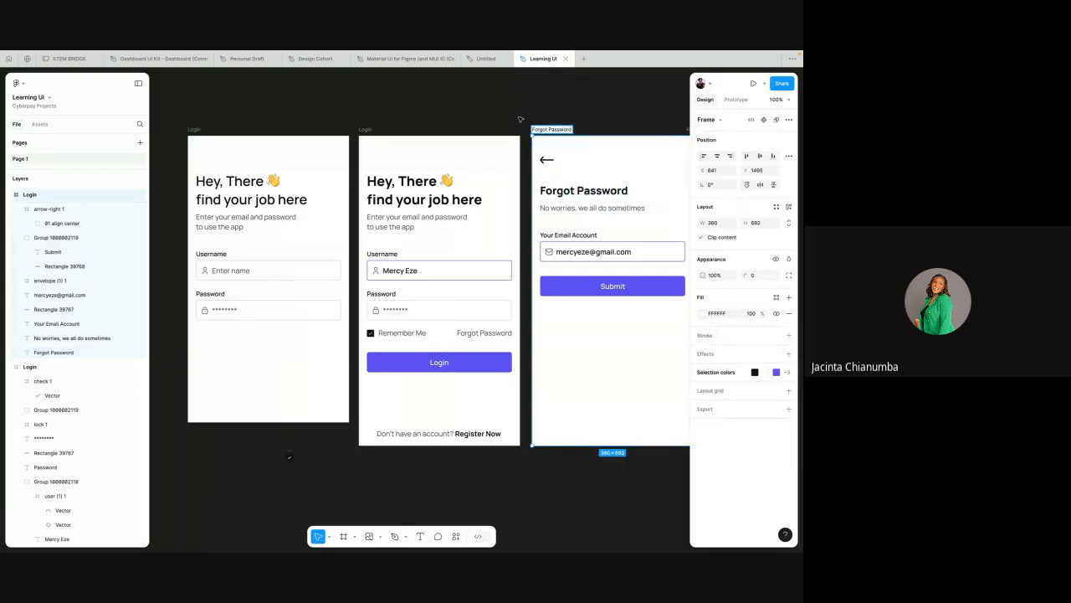
pyautogui.click(520, 119)
# Step: Review the two Login screens and the Forgot Password screen side by side
pyautogui.hscroll(3, 520, 119)
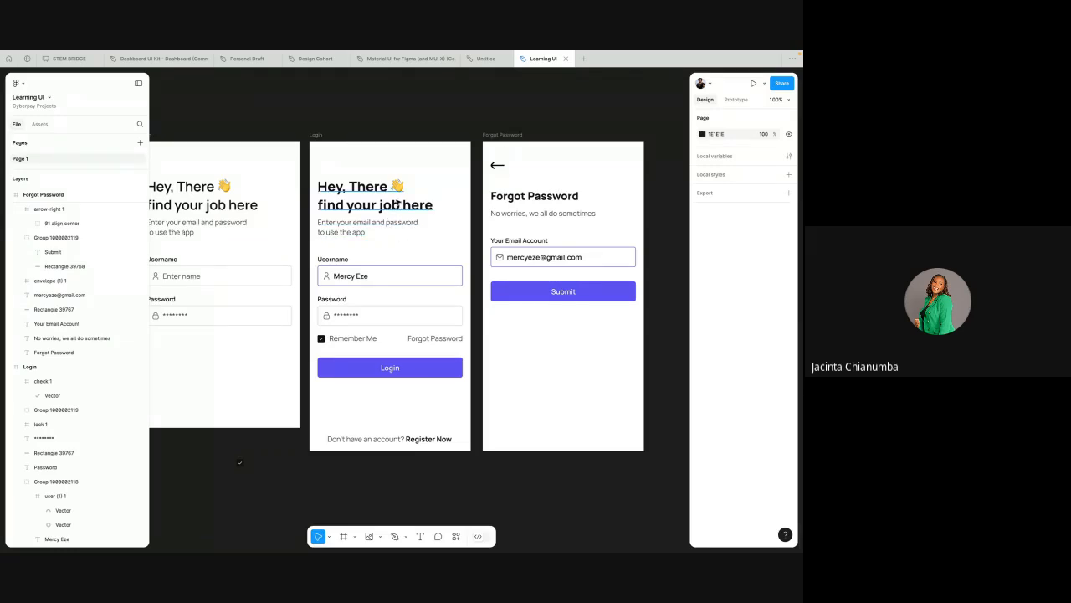
pyautogui.scroll(-2, 396, 203)
pyautogui.scroll(5, 396, 204)
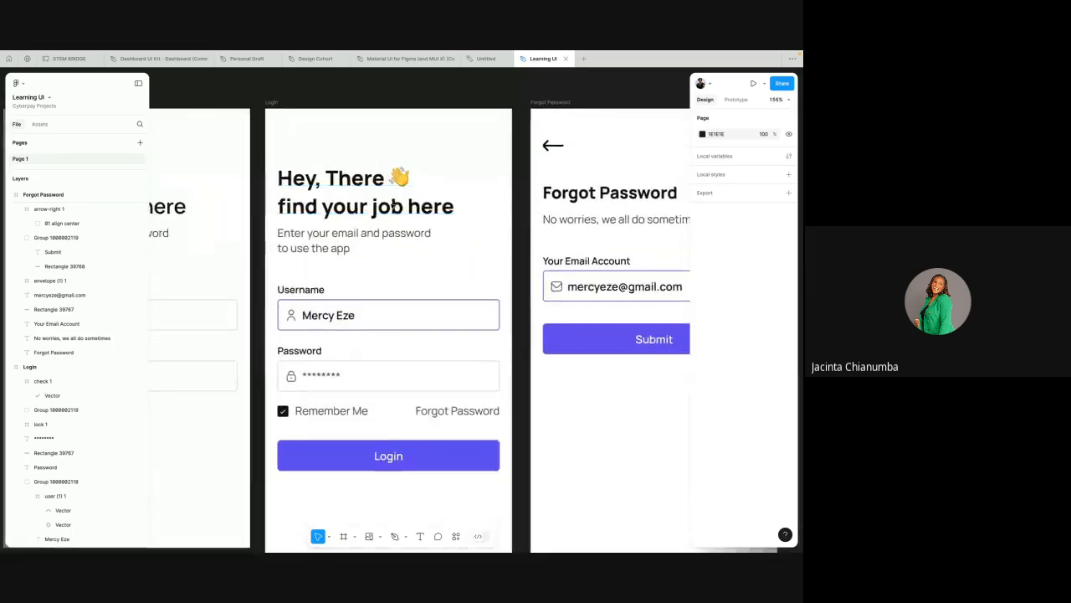
pyautogui.scroll(-5, 393, 205)
pyautogui.scroll(3, 392, 206)
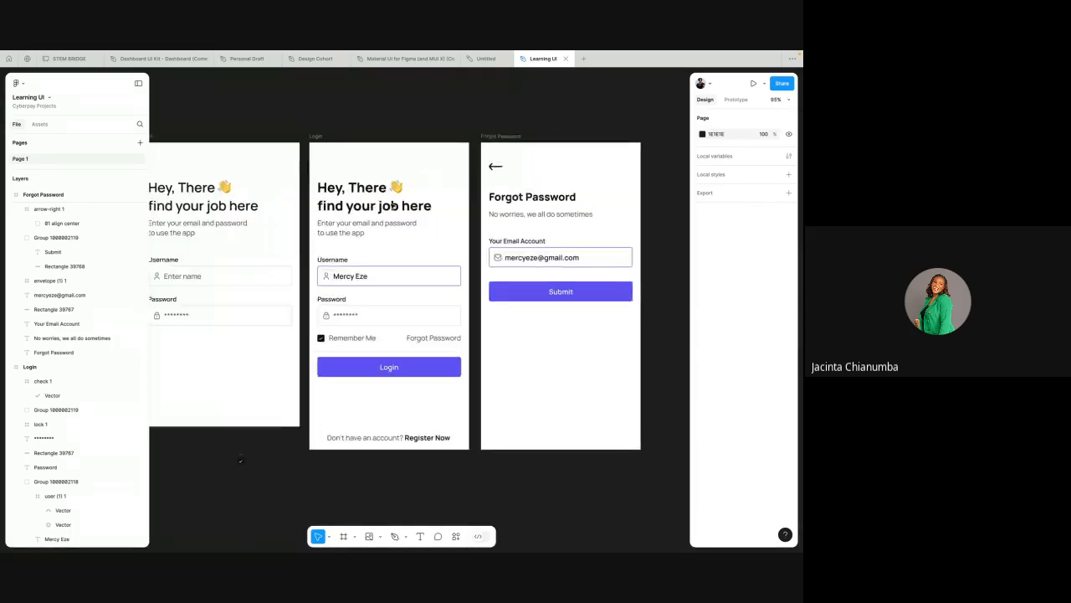
pyautogui.scroll(-6, 392, 206)
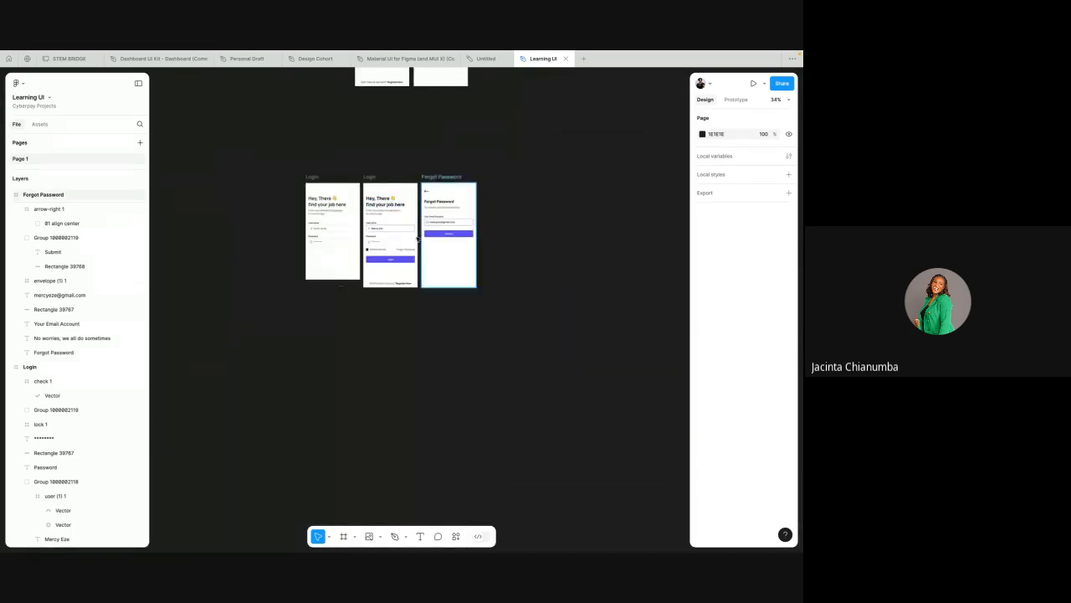
pyautogui.scroll(4, 426, 211)
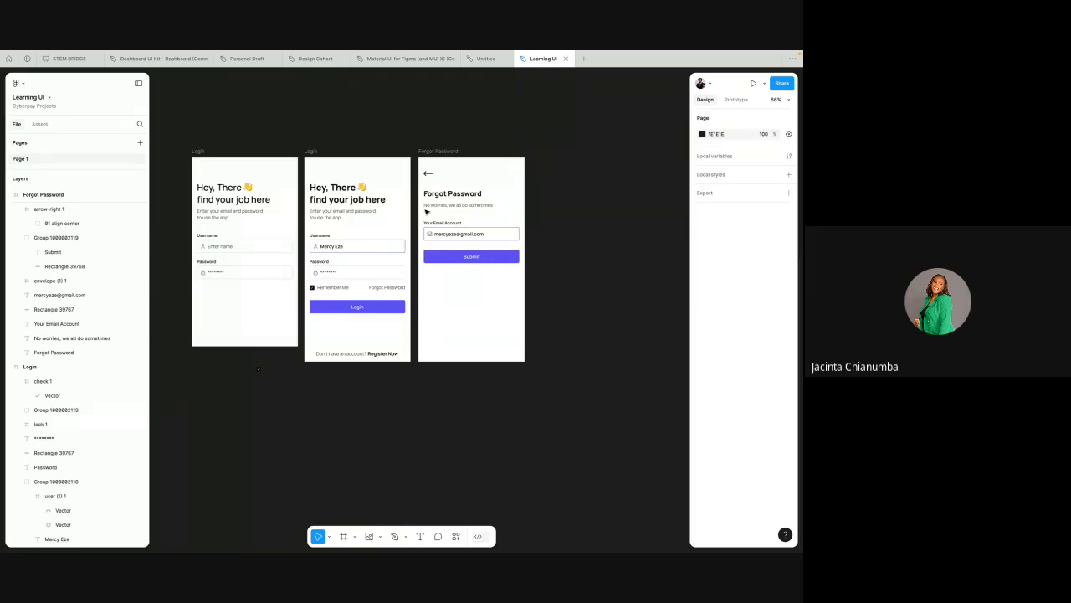
pyautogui.scroll(-3, 427, 213)
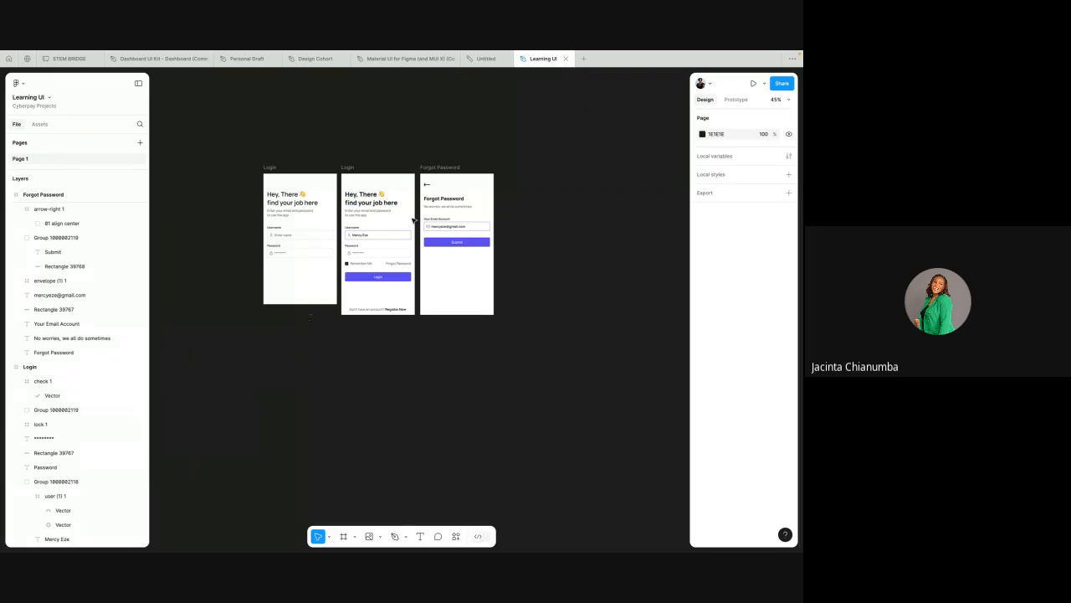
# Step: Delete the stray check icon and its rectangle from the canvas below the first Login screen
pyautogui.scroll(5, 413, 218)
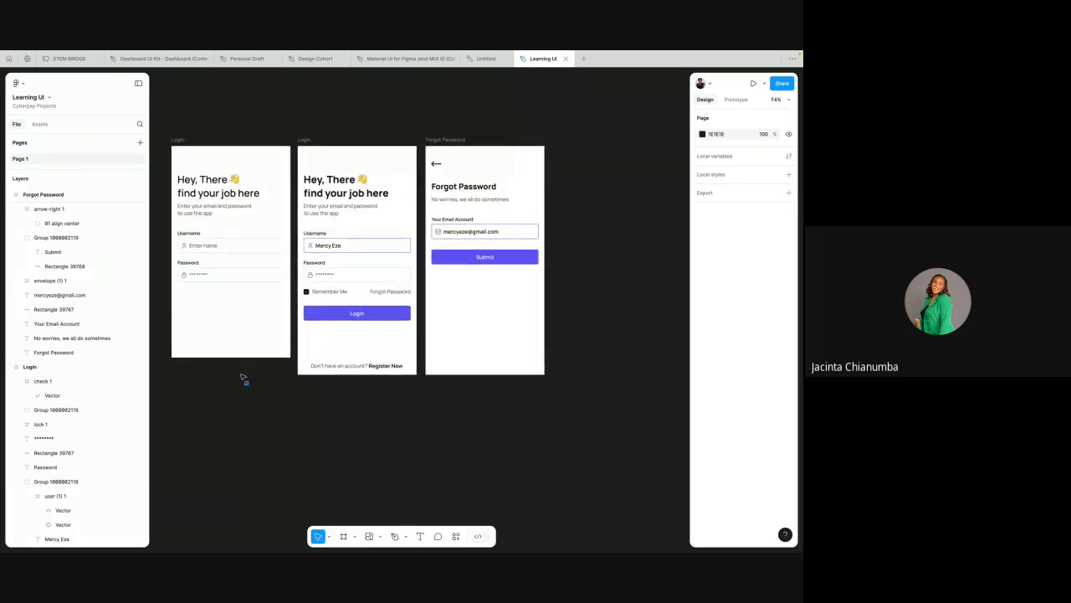
pyautogui.moveTo(245, 378); pyautogui.dragTo(259, 397)
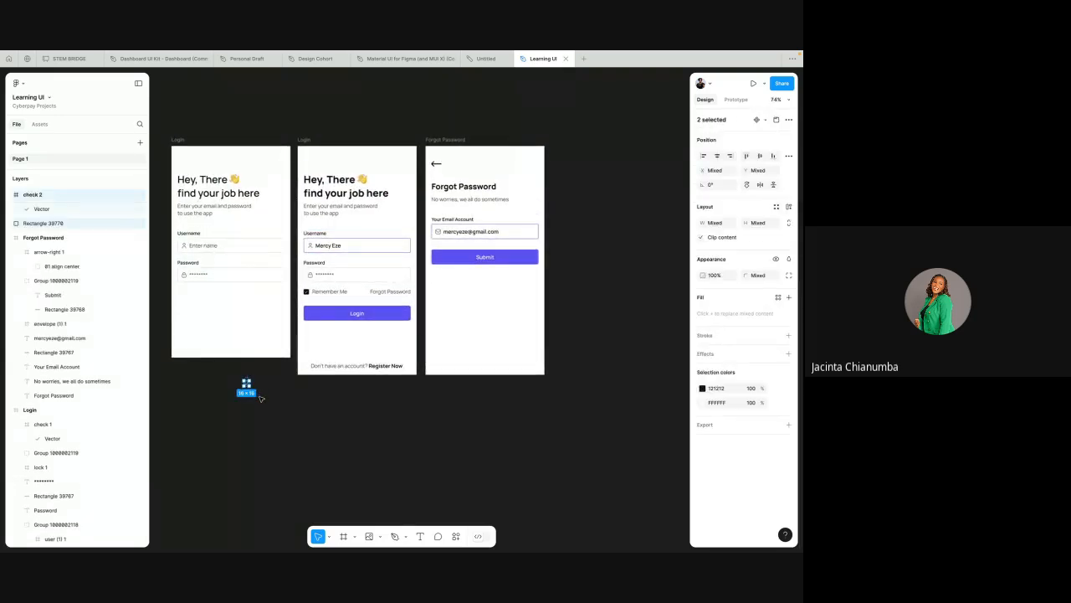
pyautogui.press('Delete')
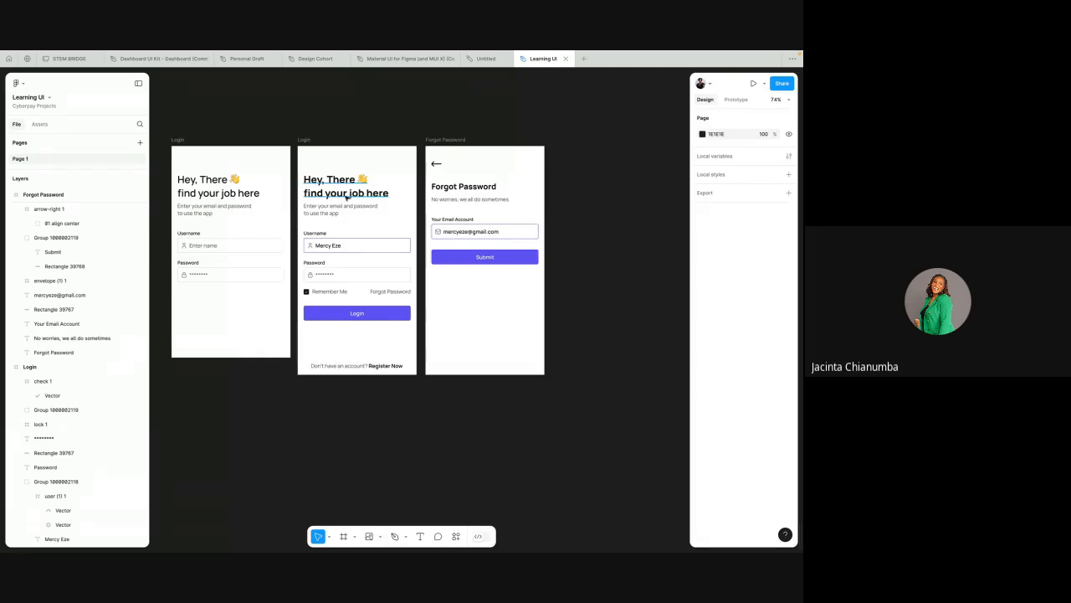
pyautogui.scroll(2, 251, 223)
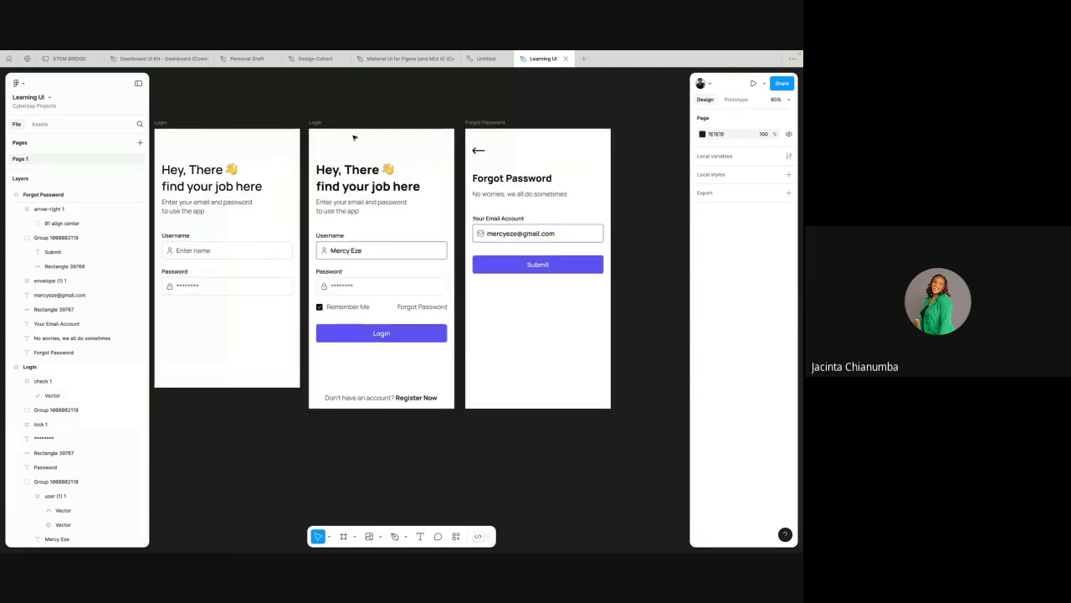
pyautogui.hscroll(2, 356, 157)
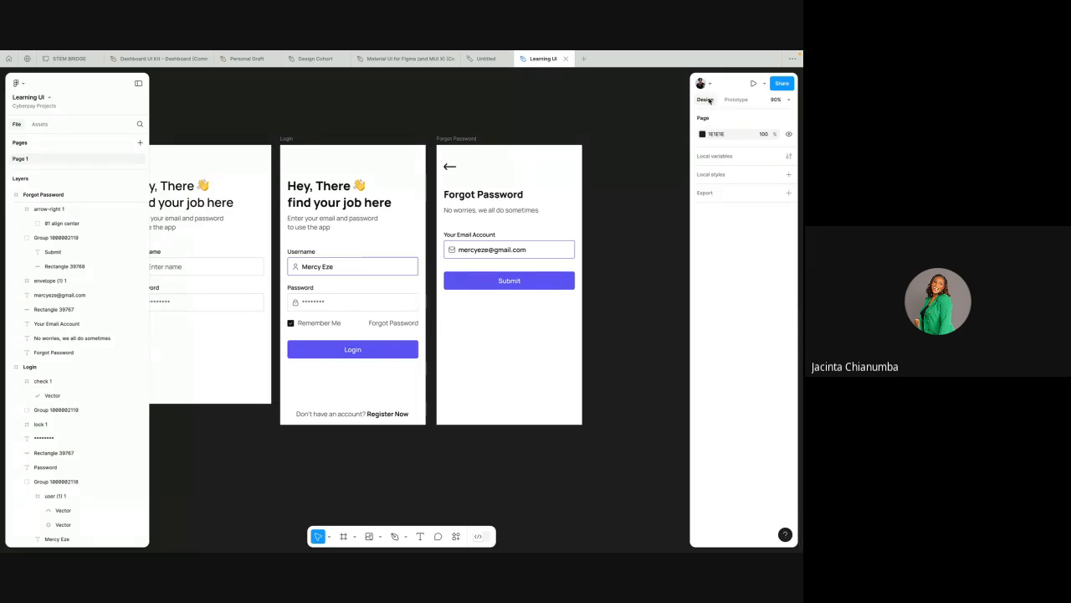
# Step: Link the "Forgot Password" text on the second Login screen to the Forgot Password screen with an on-click, instant Navigate to interaction
pyautogui.click(734, 101)
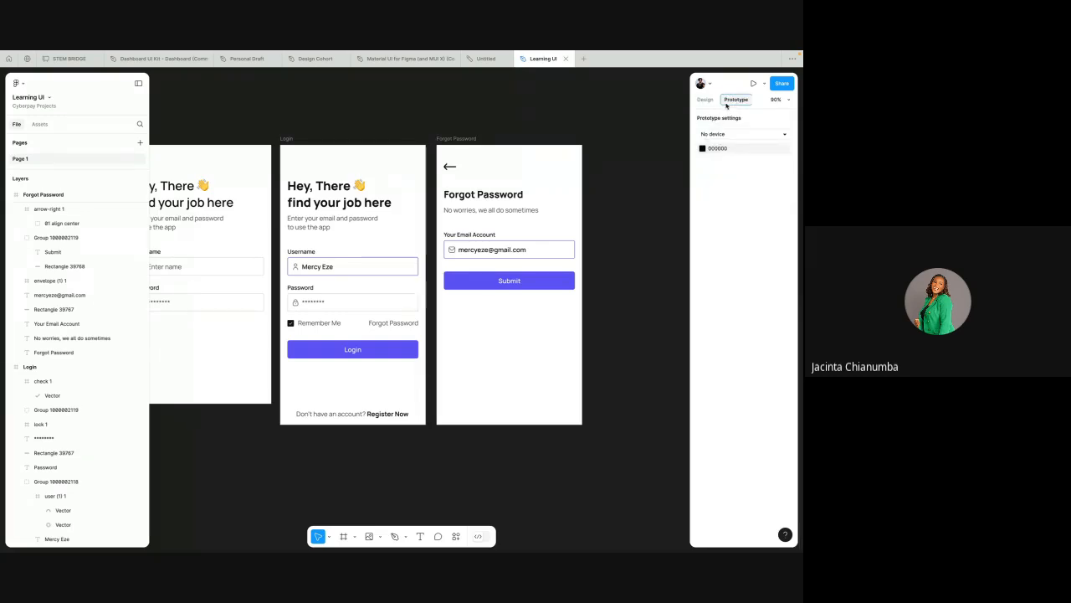
pyautogui.click(295, 139)
pyautogui.scroll(-1, 381, 141)
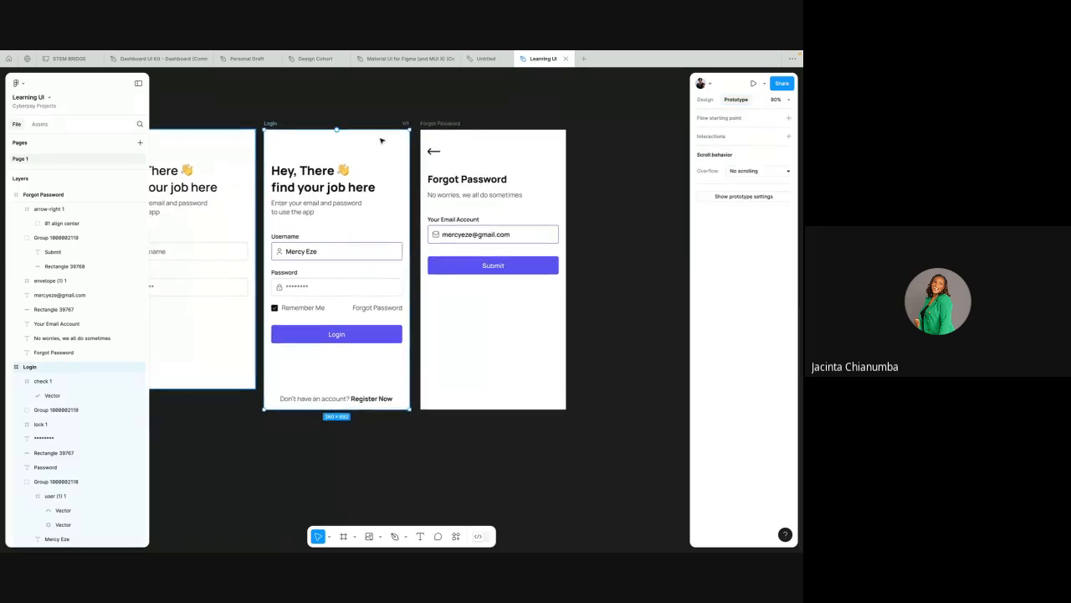
pyautogui.scroll(5, 380, 141)
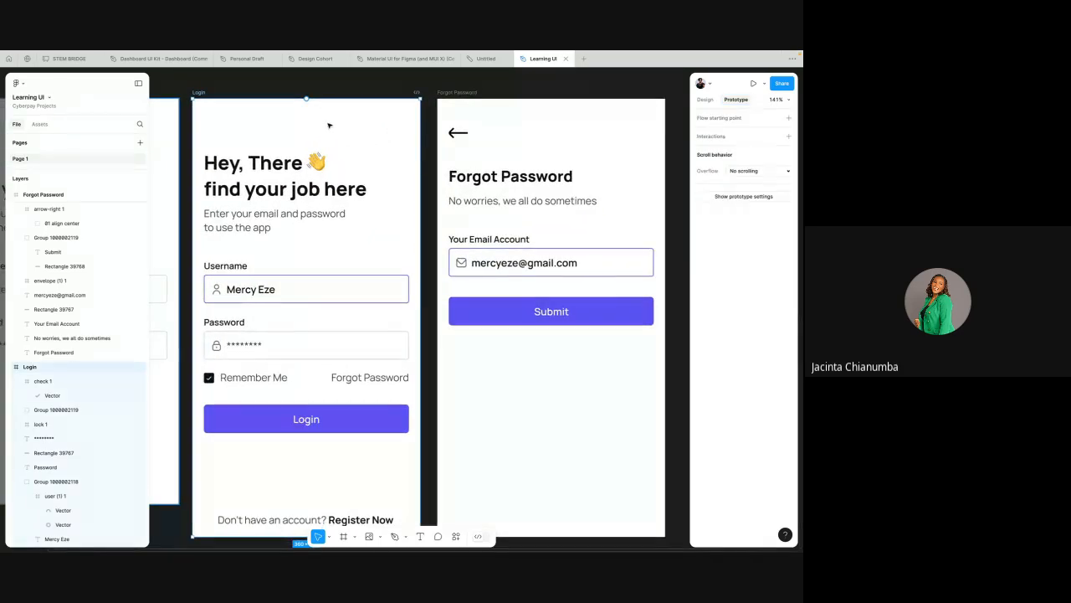
pyautogui.hscroll(-1, 328, 124)
pyautogui.scroll(-3, 327, 124)
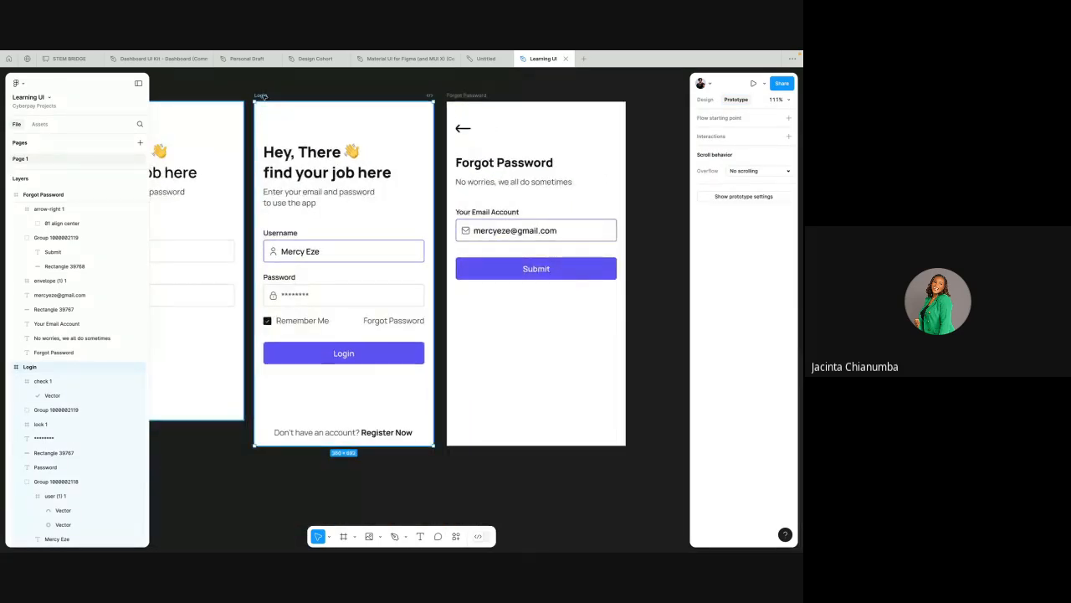
pyautogui.click(383, 322)
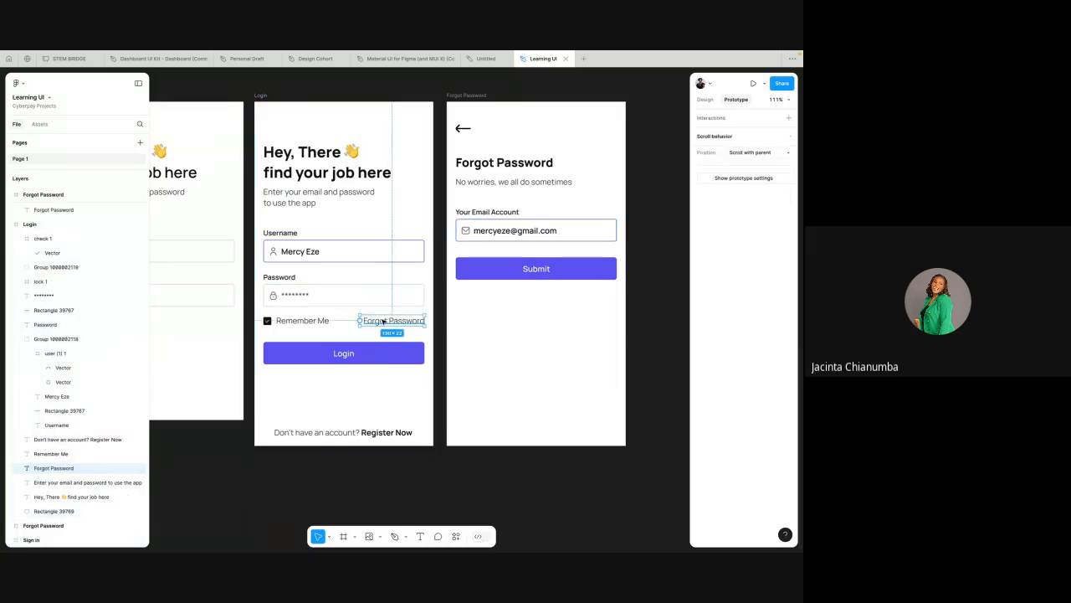
pyautogui.moveTo(426, 321); pyautogui.dragTo(461, 308)
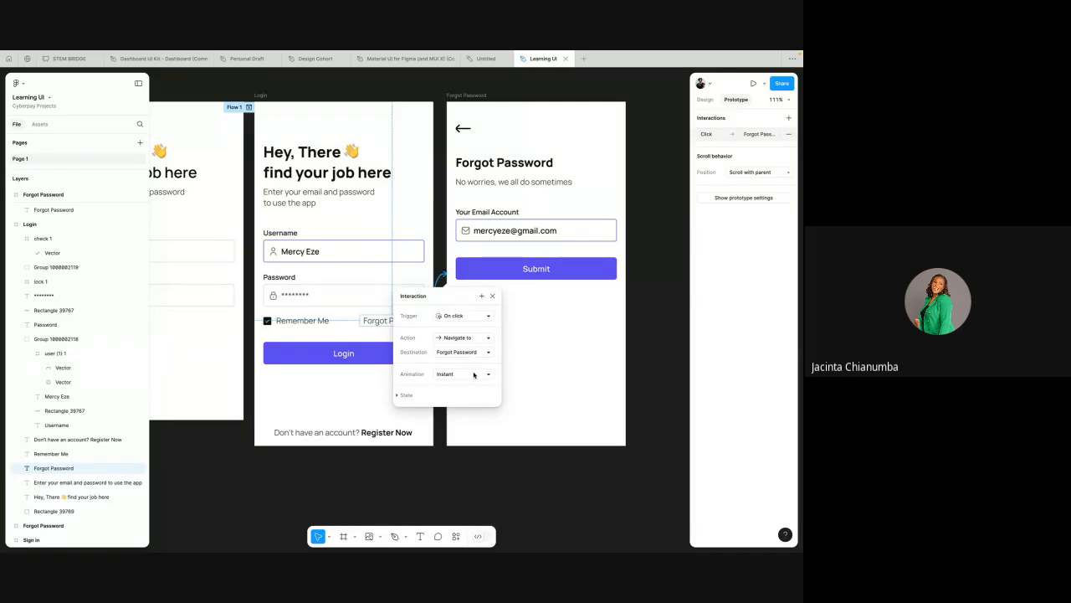
pyautogui.click(492, 297)
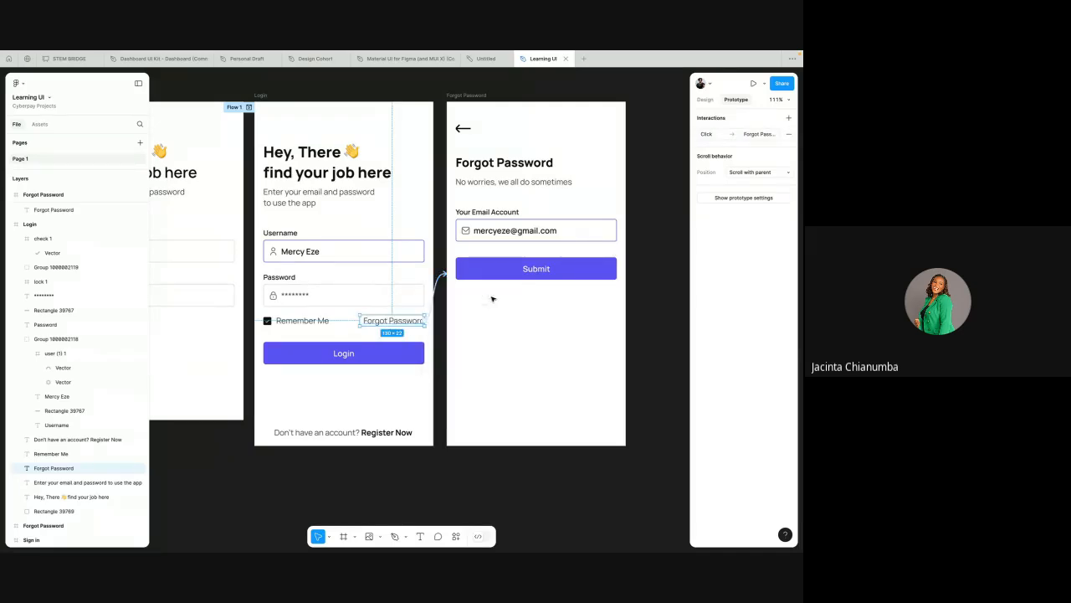
# Step: Link the back arrow on the Forgot Password screen to the second Login screen with an on-click, instant Navigate to interaction
pyautogui.scroll(2, 441, 298)
pyautogui.click(428, 301)
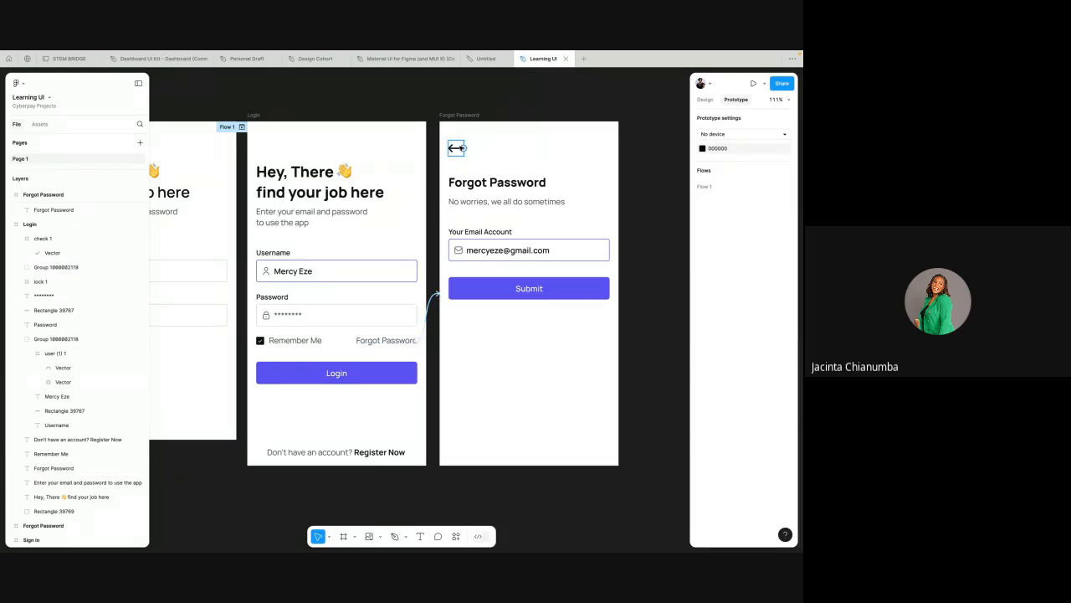
pyautogui.click(459, 148)
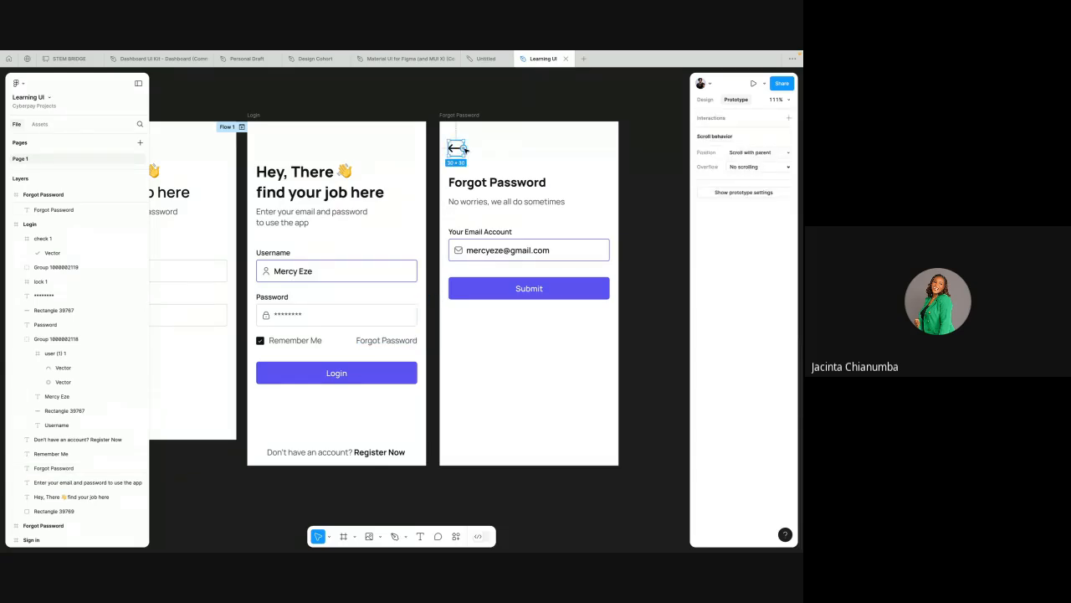
pyautogui.moveTo(464, 148); pyautogui.dragTo(413, 163)
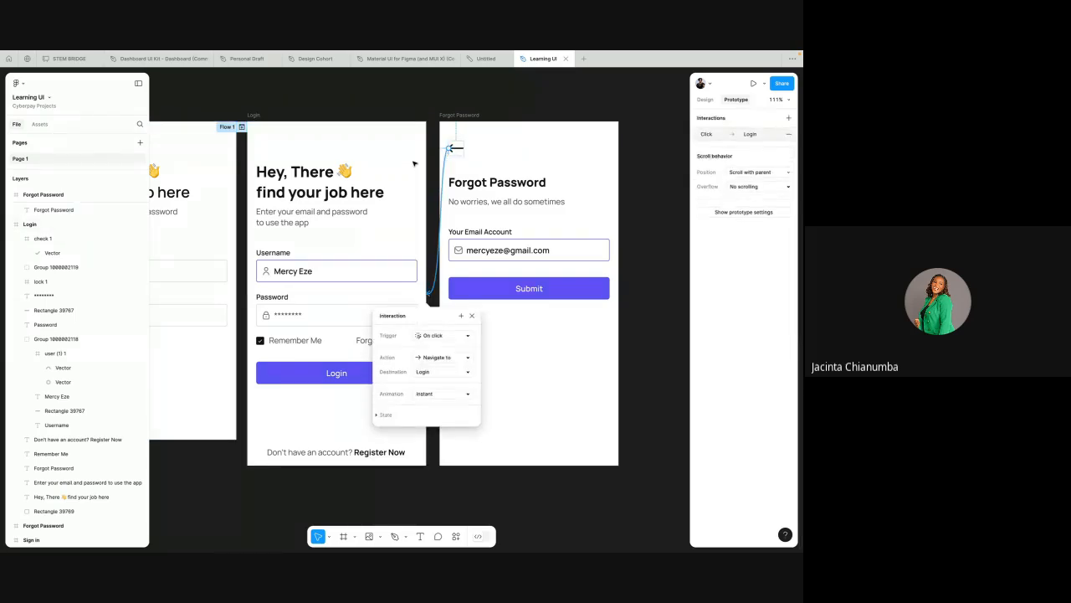
pyautogui.click(432, 234)
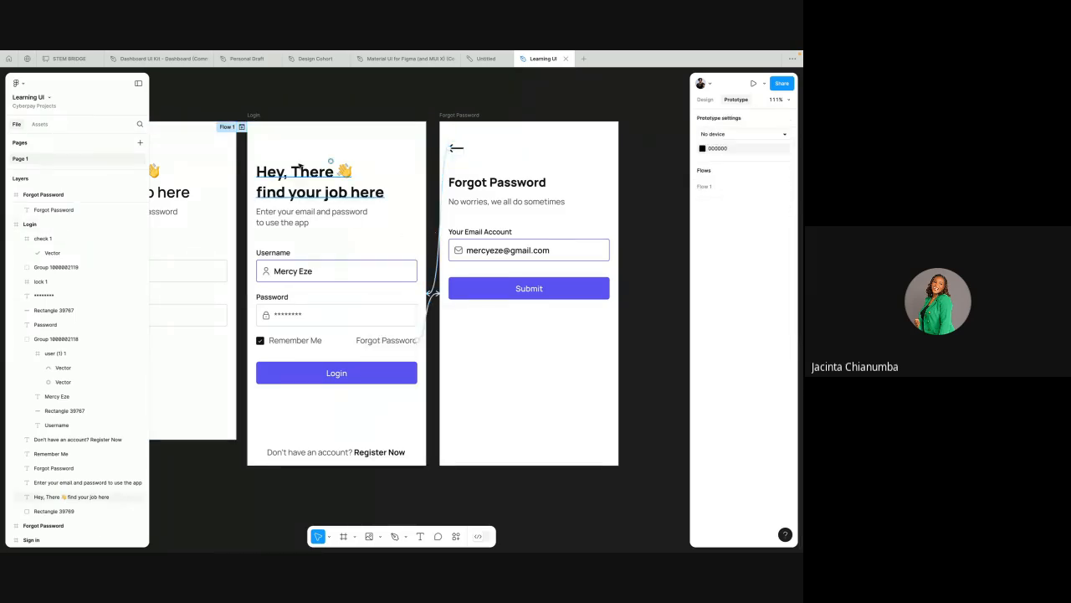
# Step: Preview Flow 1 from the Login screen in a full presentation view and test its links
pyautogui.click(241, 127)
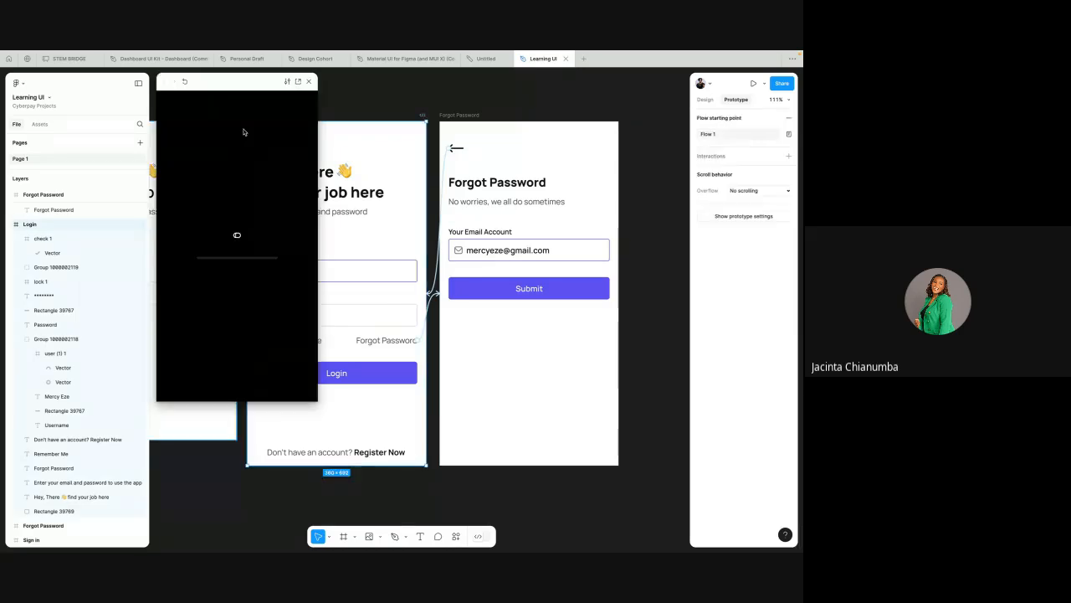
pyautogui.click(299, 82)
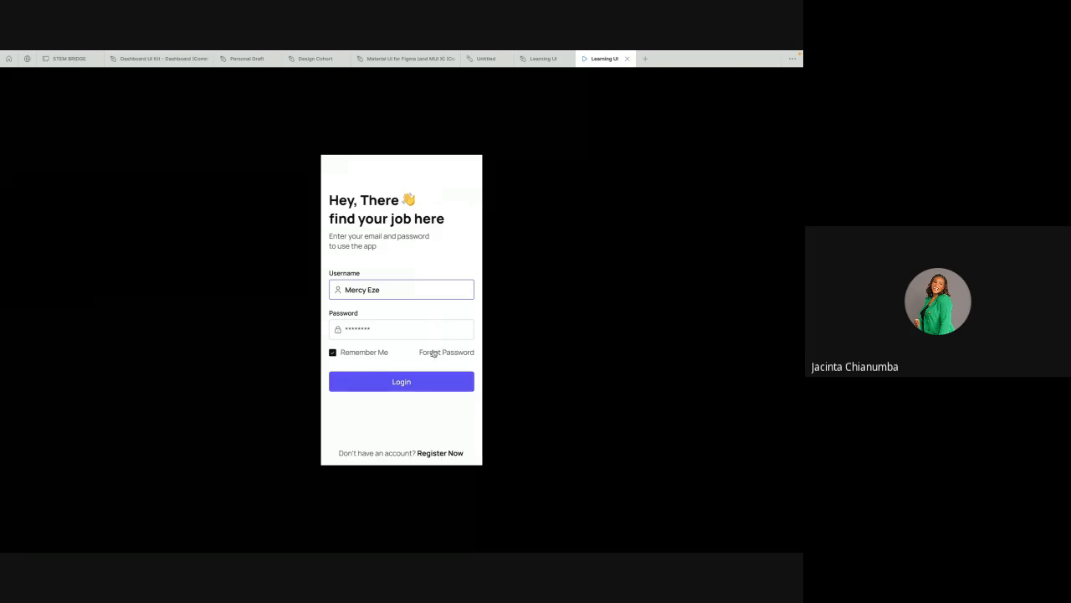
pyautogui.click(456, 259)
pyautogui.click(451, 256)
pyautogui.click(446, 219)
pyautogui.click(454, 220)
pyautogui.click(455, 231)
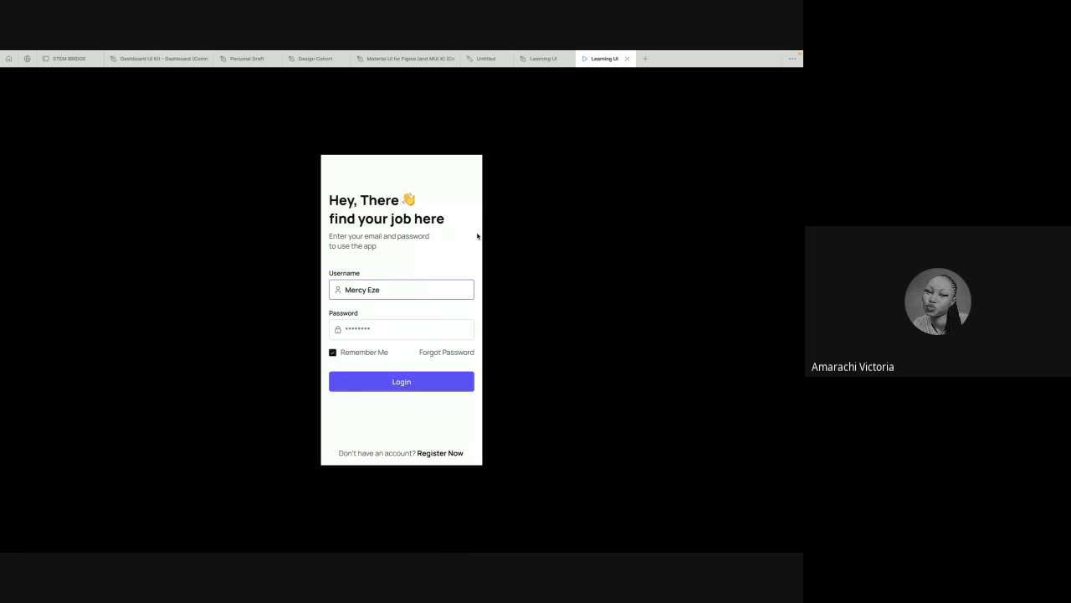
# Step: Return to the design file and open the "Forgot Password" text on the Login screen to inspect its design properties
pyautogui.click(540, 59)
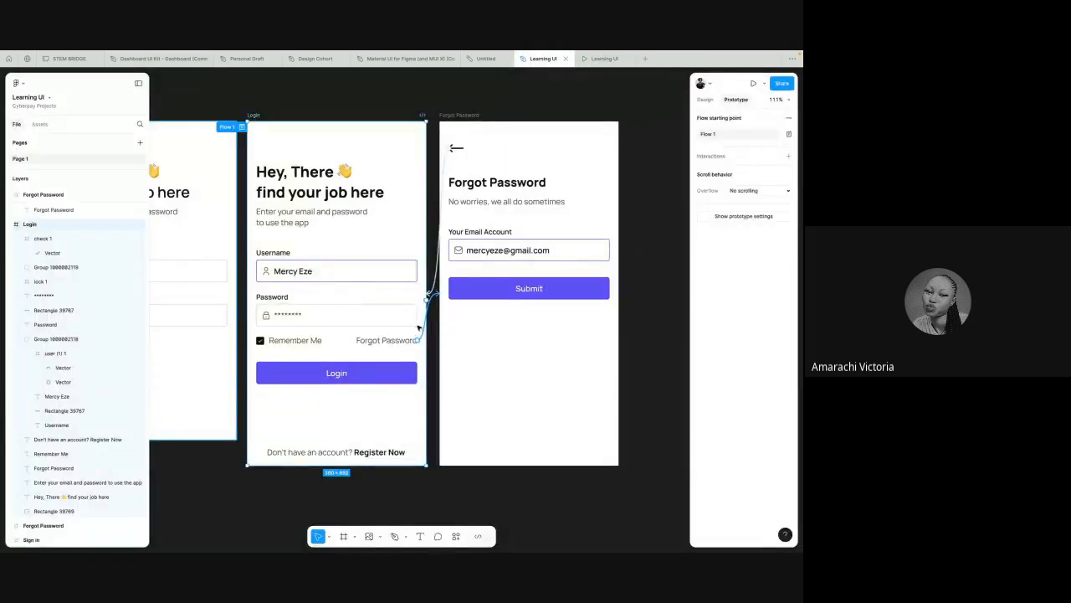
pyautogui.click(390, 340)
pyautogui.scroll(5, 390, 340)
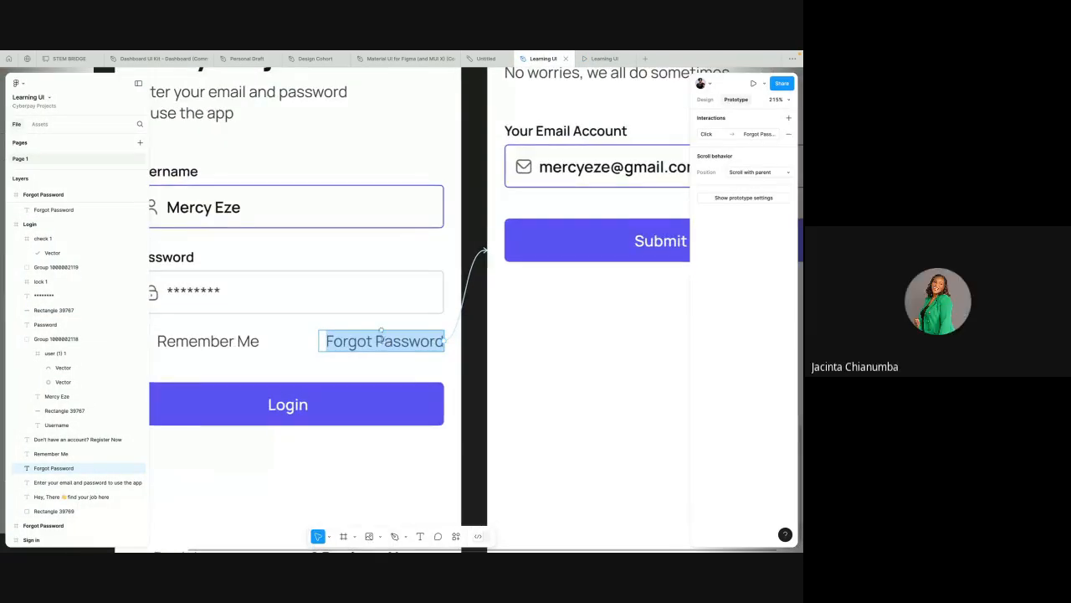
pyautogui.click(372, 342)
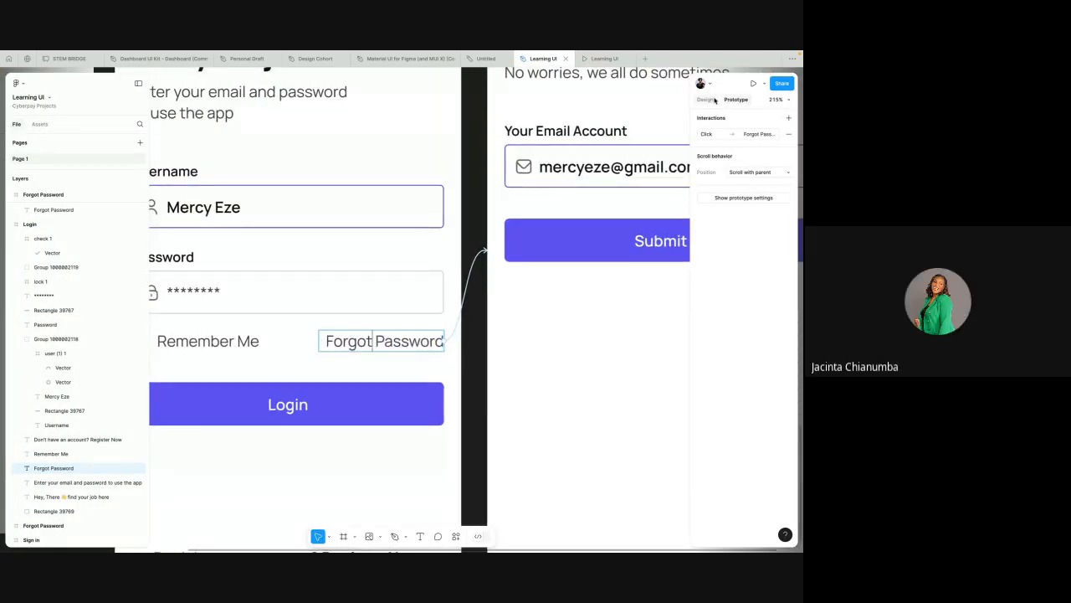
pyautogui.click(706, 100)
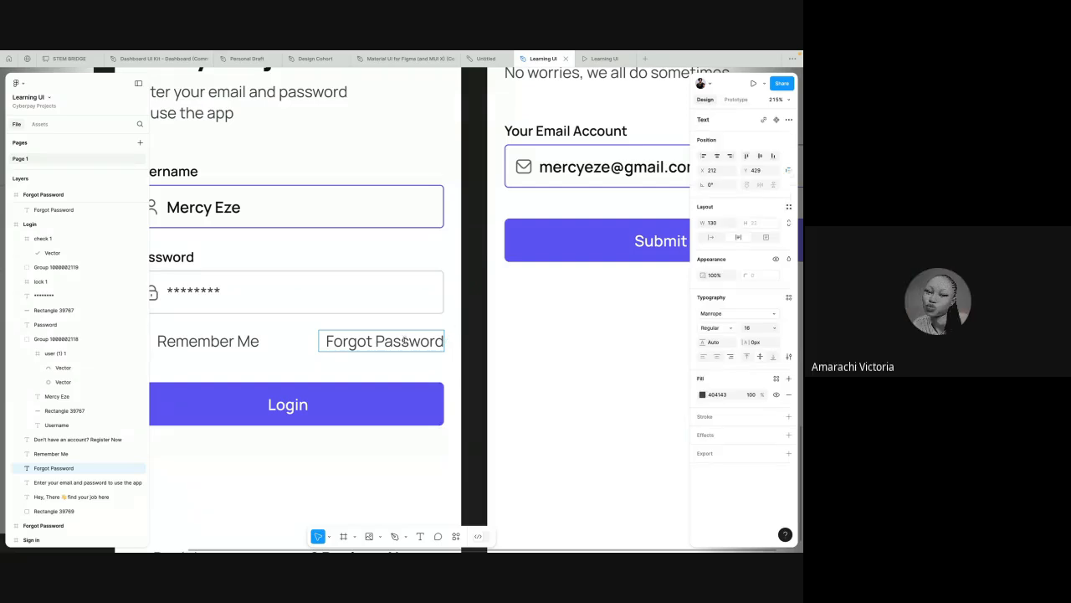
pyautogui.doubleClick(356, 342)
pyautogui.scroll(-5, 356, 342)
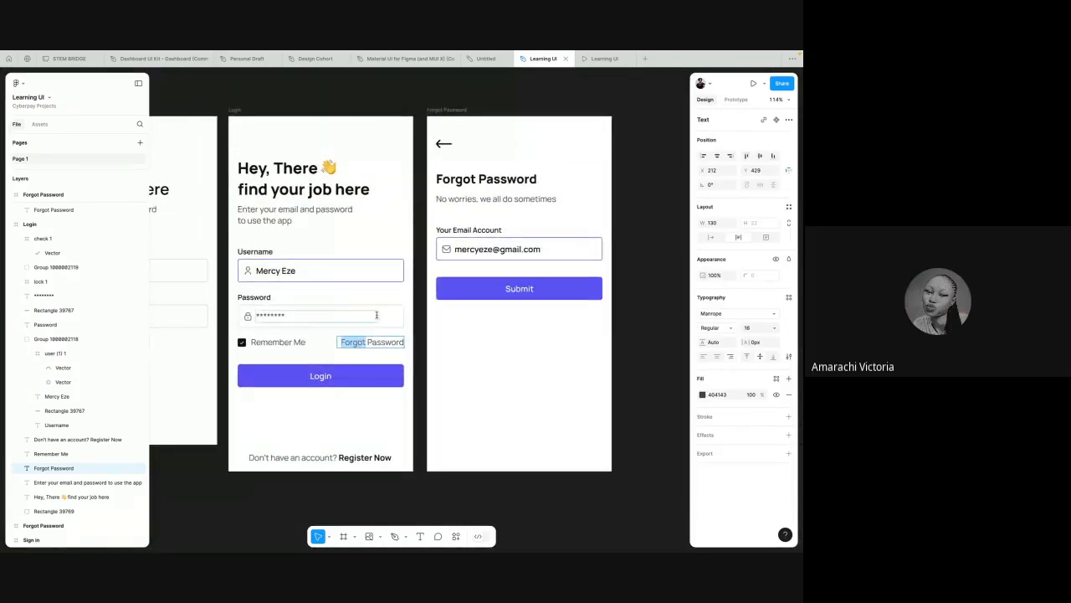
# Step: Try adding extra characters after the masked password text on the second Login screen, and remove them again
pyautogui.doubleClick(276, 315)
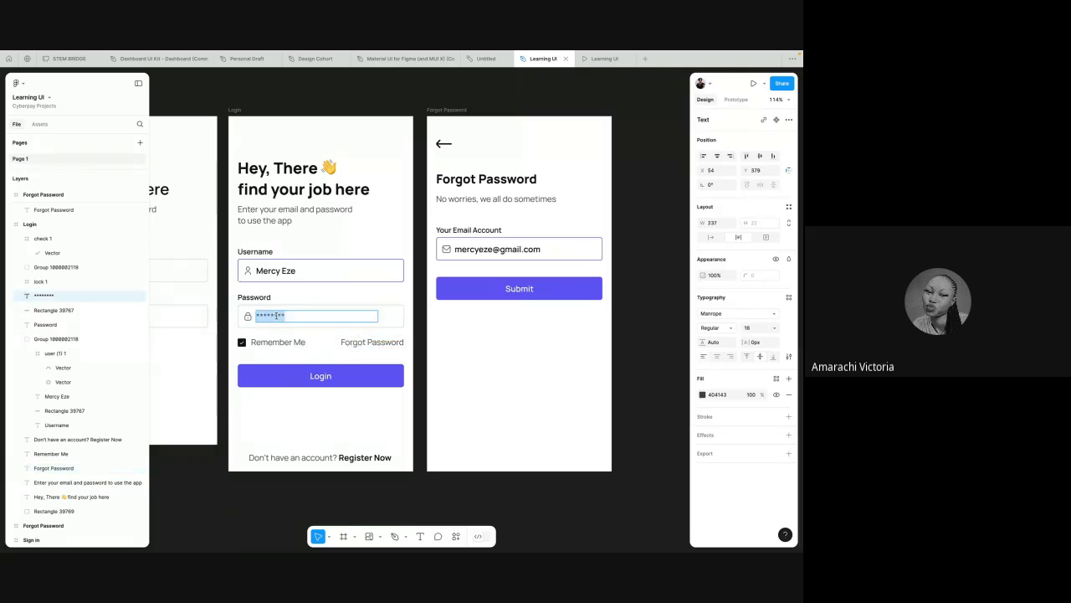
pyautogui.scroll(3, 276, 315)
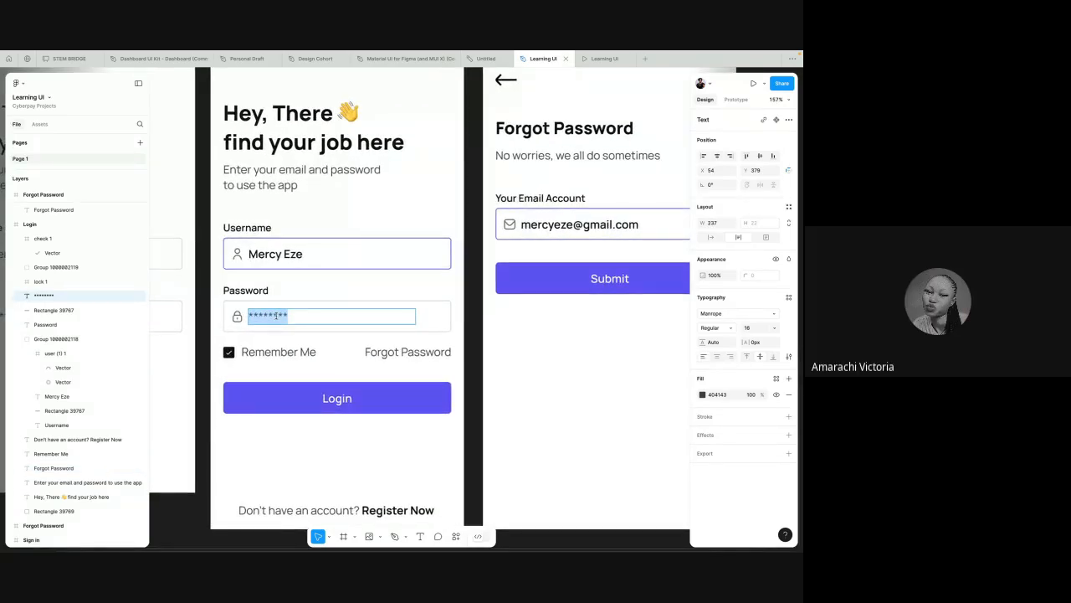
pyautogui.press('Right')
pyautogui.write('gfkl')
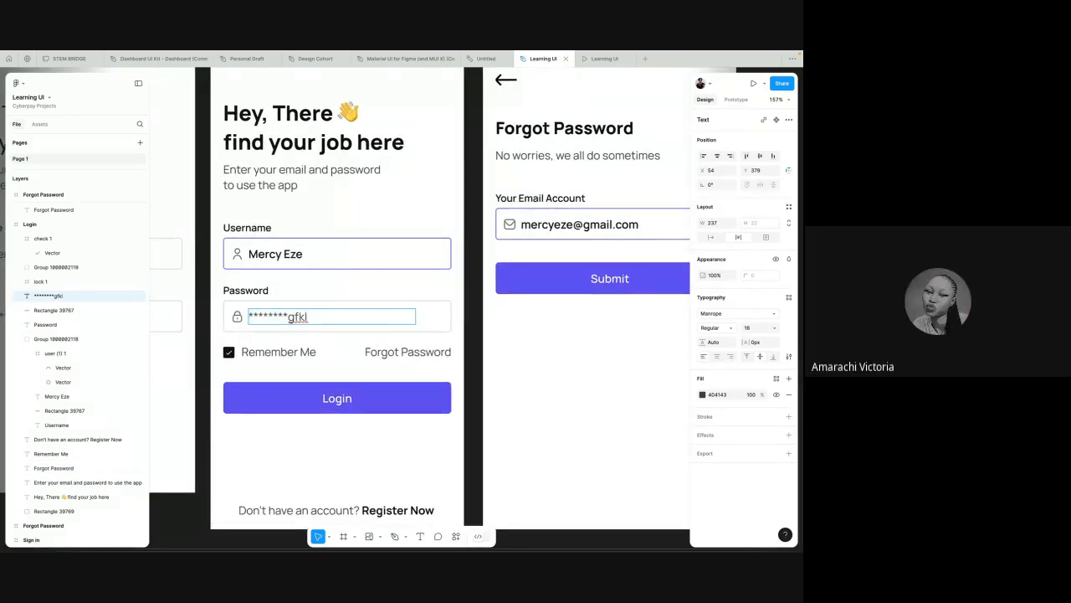
pyautogui.press('BackSpace')
pyautogui.press('BackSpace')
pyautogui.press('BackSpace')
pyautogui.press('BackSpace')
pyautogui.scroll(-4, 384, 195)
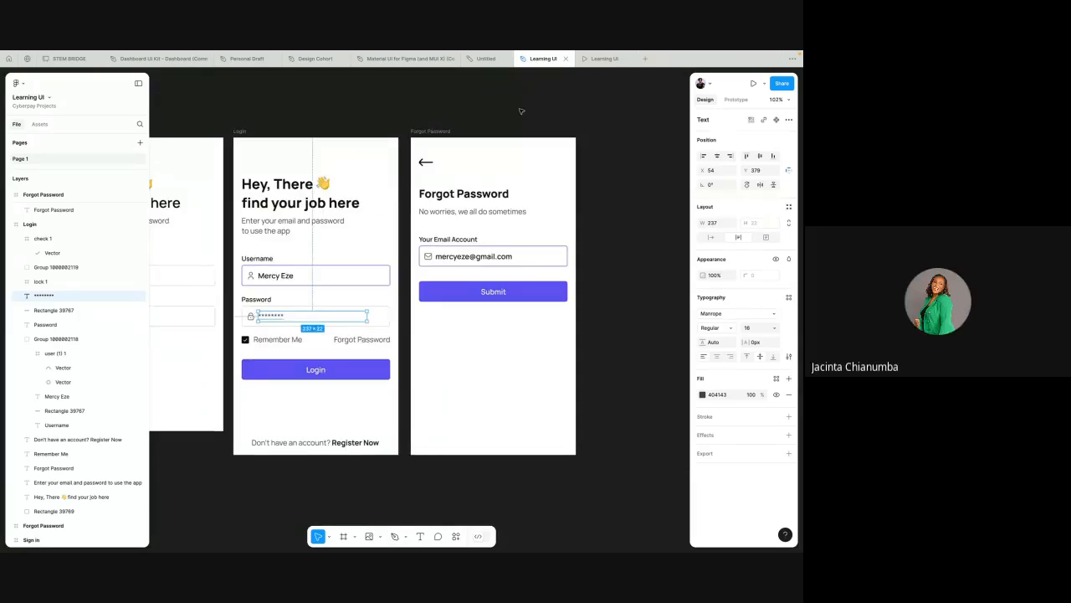
# Step: Test the prototype by going from the Login screen to the Forgot Password screen and back with the arrow, repeating the round trip
pyautogui.hotkey('ctrl', 'alt', 'Return')
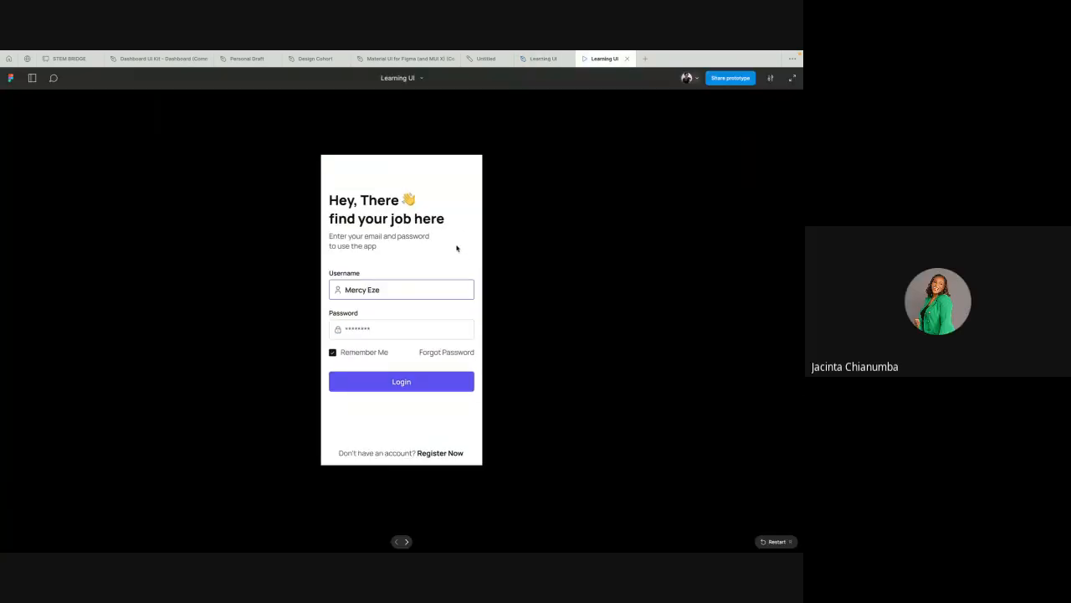
pyautogui.click(456, 247)
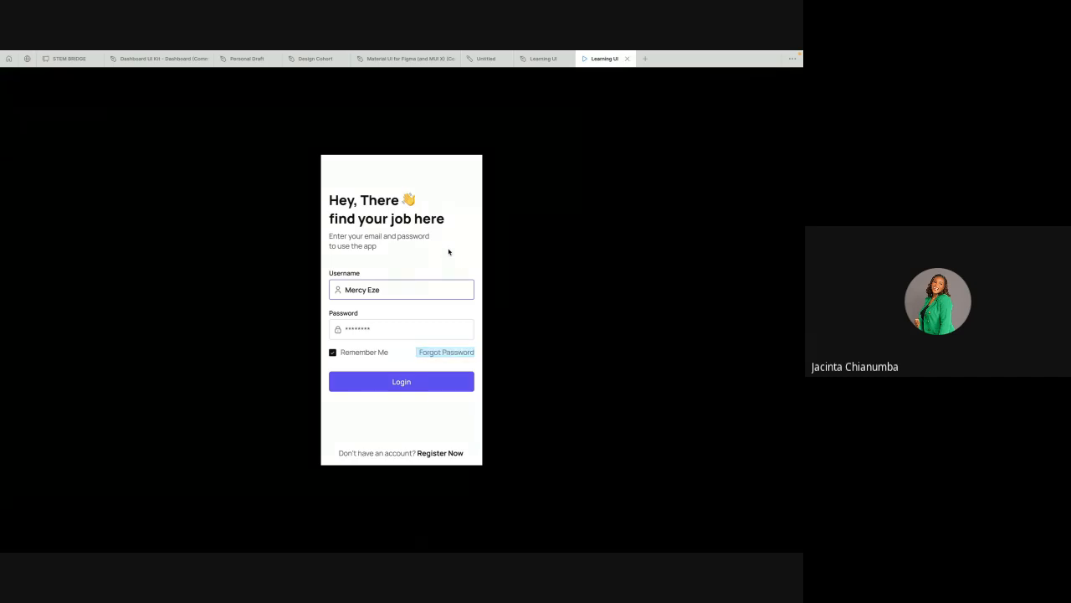
pyautogui.click(459, 245)
pyautogui.click(459, 207)
pyautogui.click(458, 206)
pyautogui.click(453, 354)
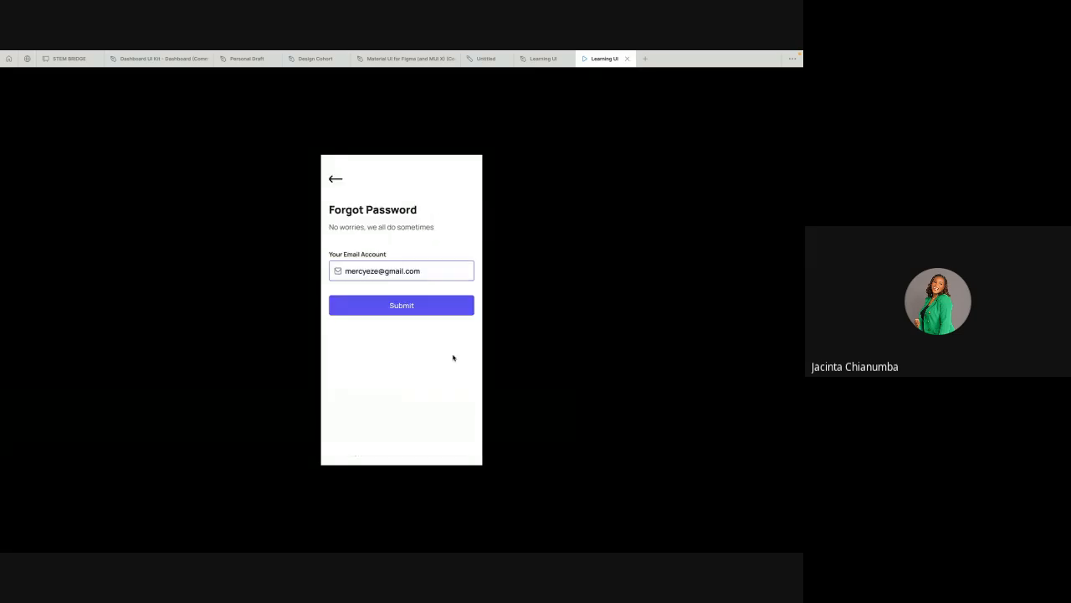
pyautogui.click(456, 210)
pyautogui.click(335, 179)
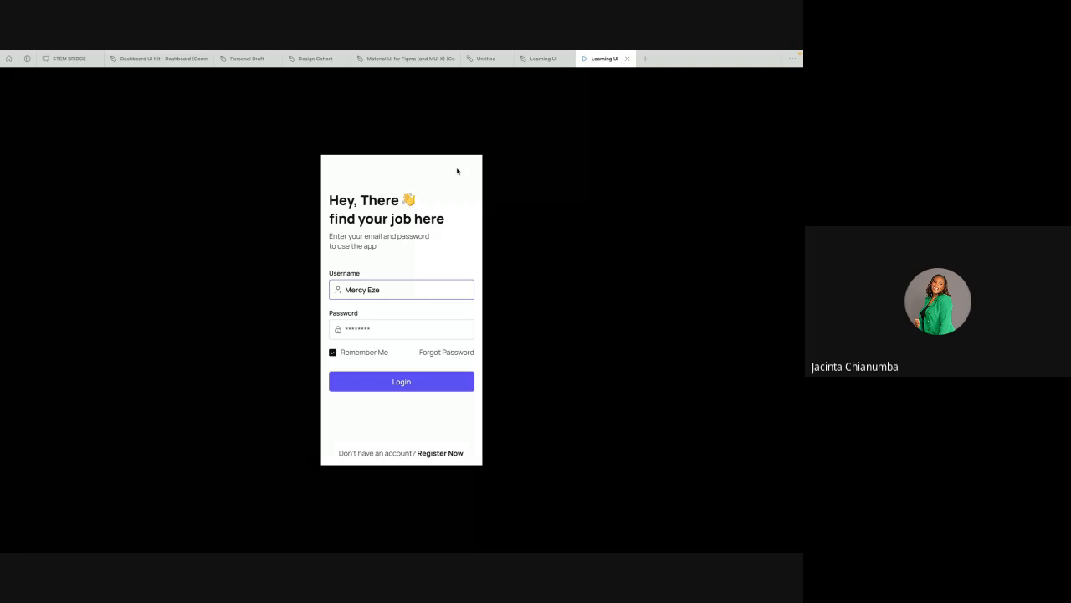
pyautogui.click(448, 353)
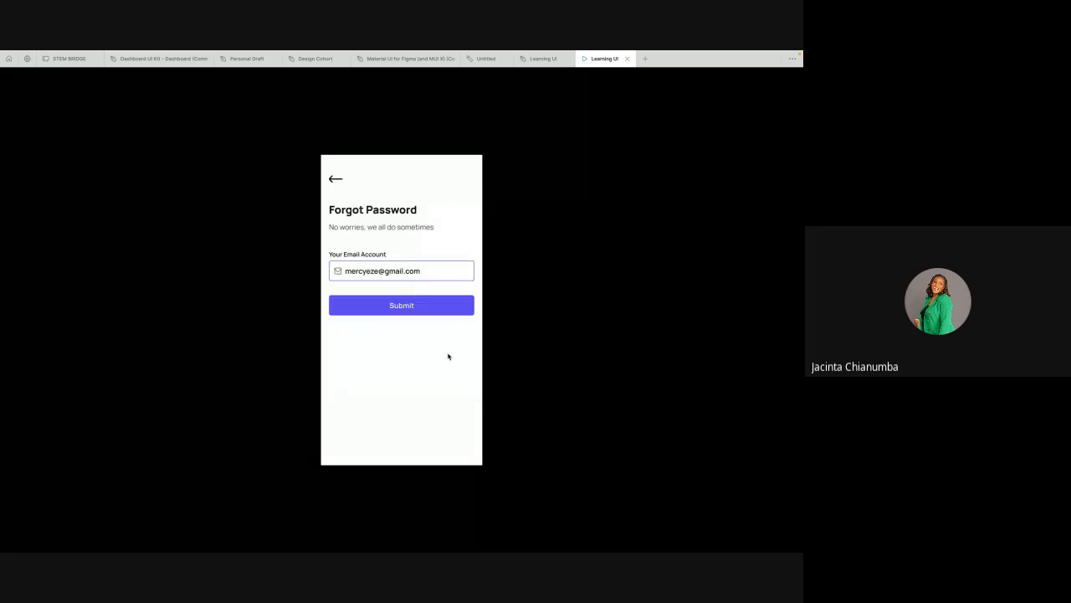
pyautogui.click(423, 144)
pyautogui.click(415, 173)
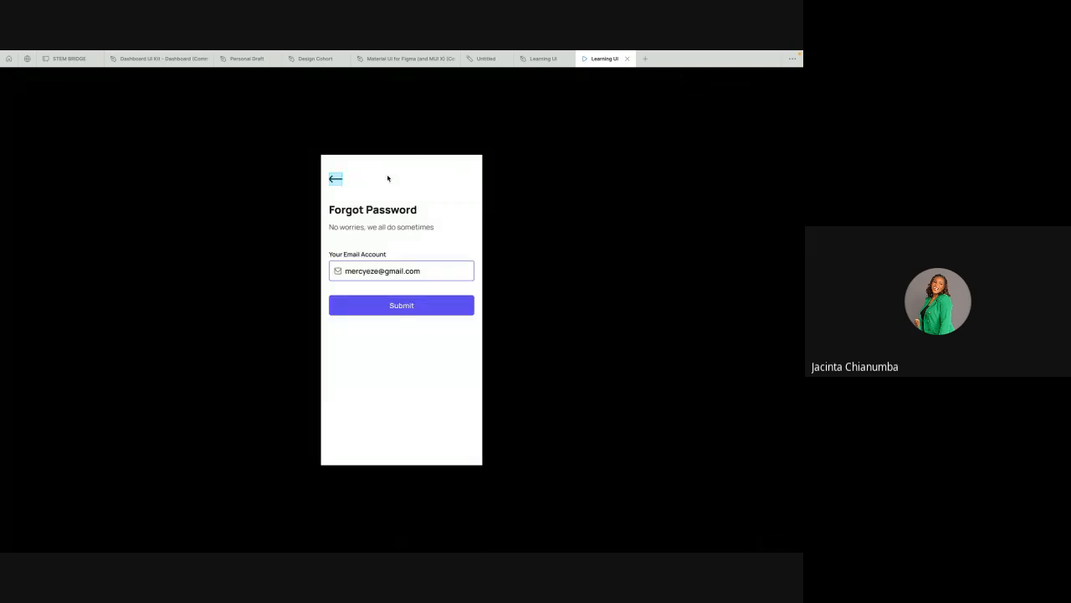
pyautogui.click(333, 181)
# Step: Return to the design file and review the two Login screens and the Forgot Password screen with nothing selected
pyautogui.click(535, 61)
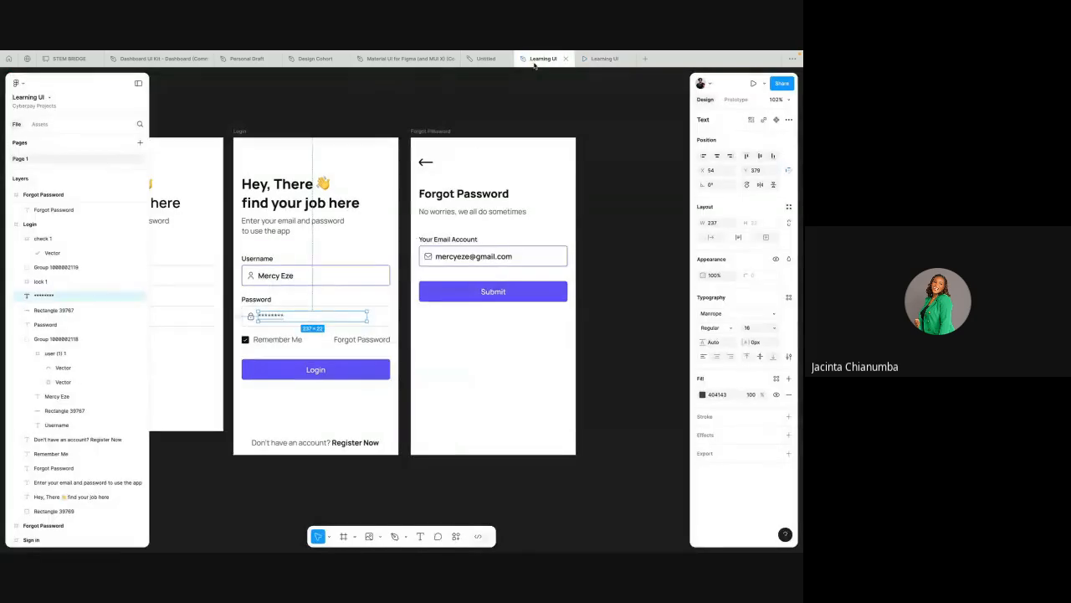
pyautogui.scroll(-3, 473, 164)
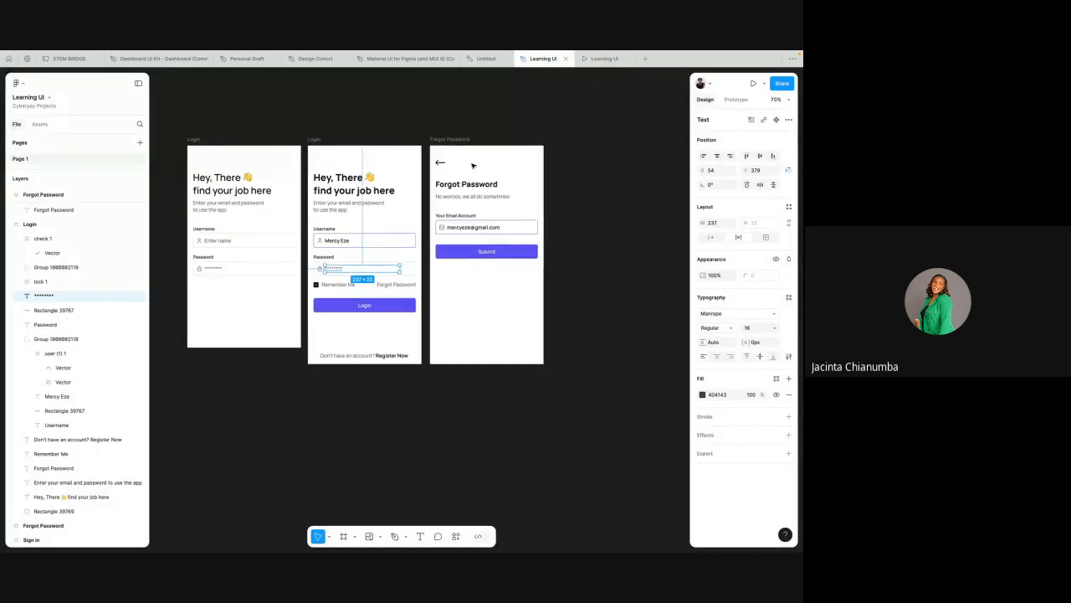
pyautogui.click(579, 175)
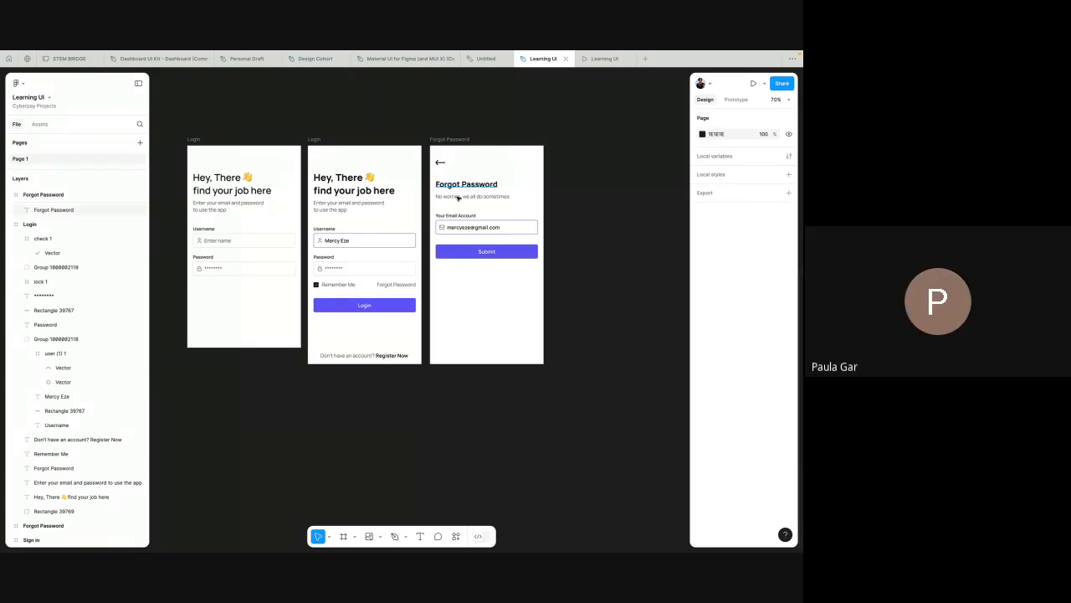
pyautogui.scroll(3, 444, 185)
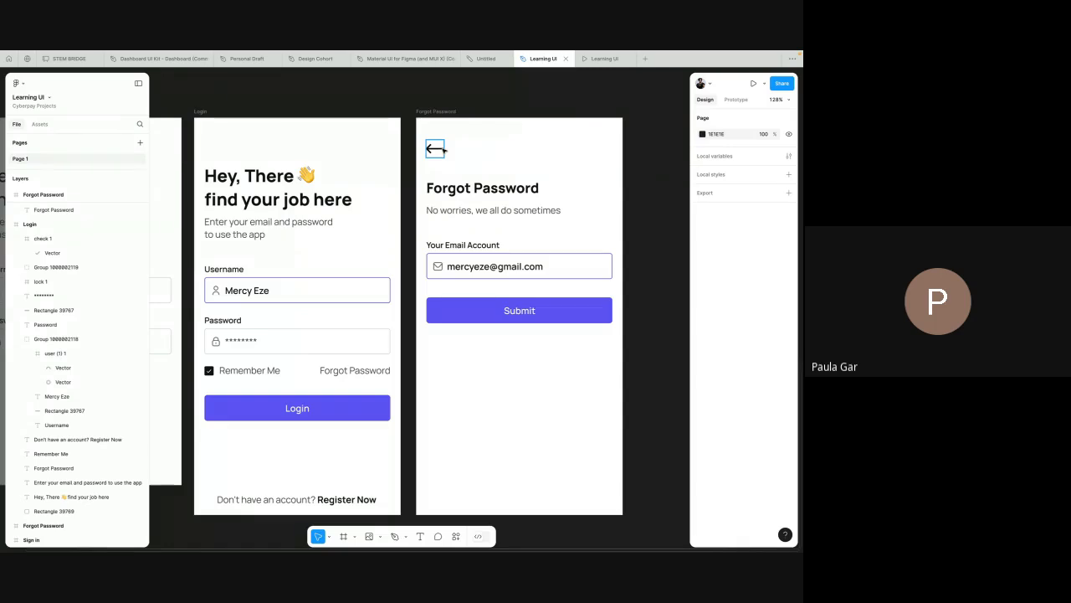
# Step: Inspect the back arrow on the Forgot Password screen, and view the downloaded icon files and the icon site page in the browser
pyautogui.click(435, 148)
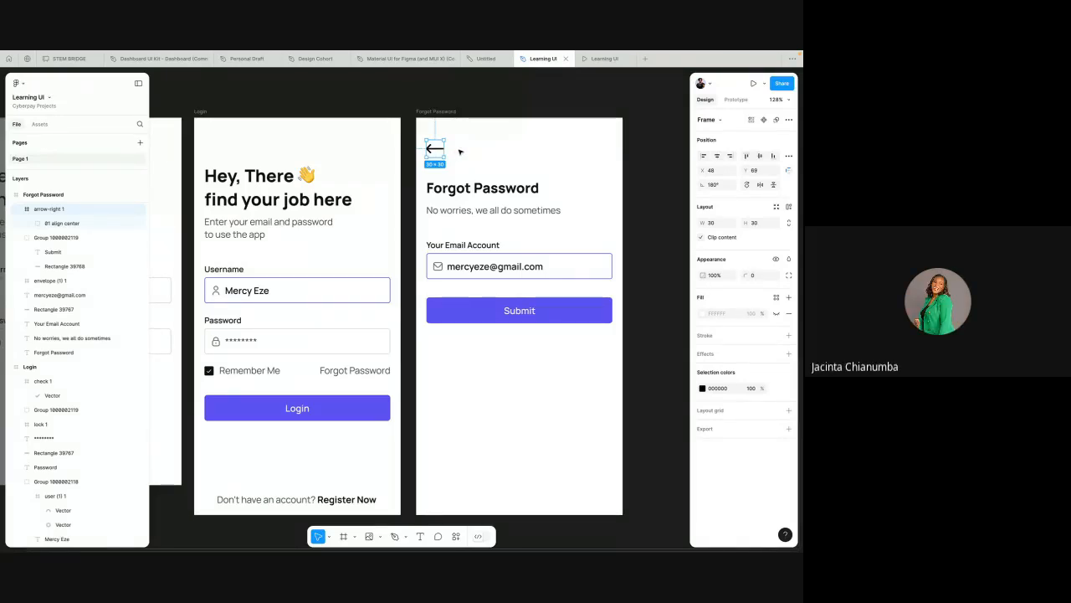
pyautogui.click(459, 151)
pyautogui.click(435, 148)
pyautogui.hotkey('ctrl', 'Left')
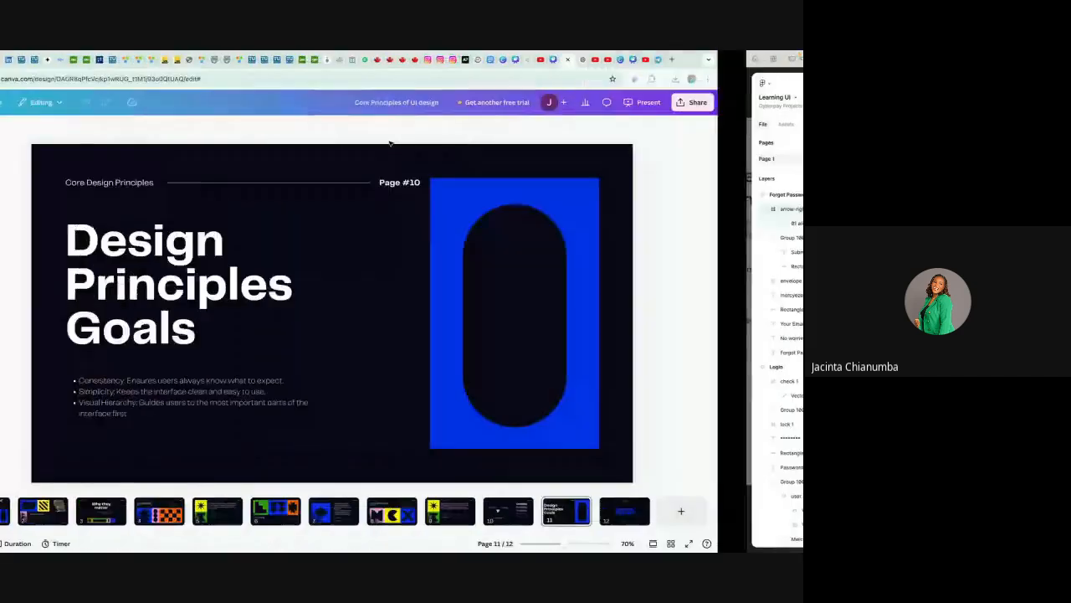
pyautogui.hotkey('ctrl', 'Left')
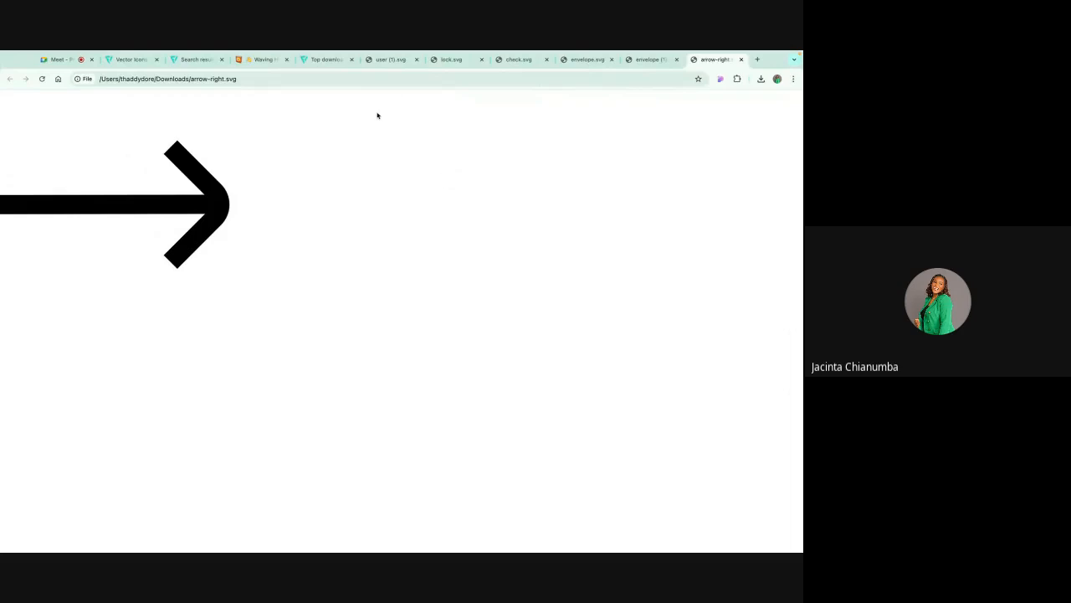
pyautogui.click(388, 60)
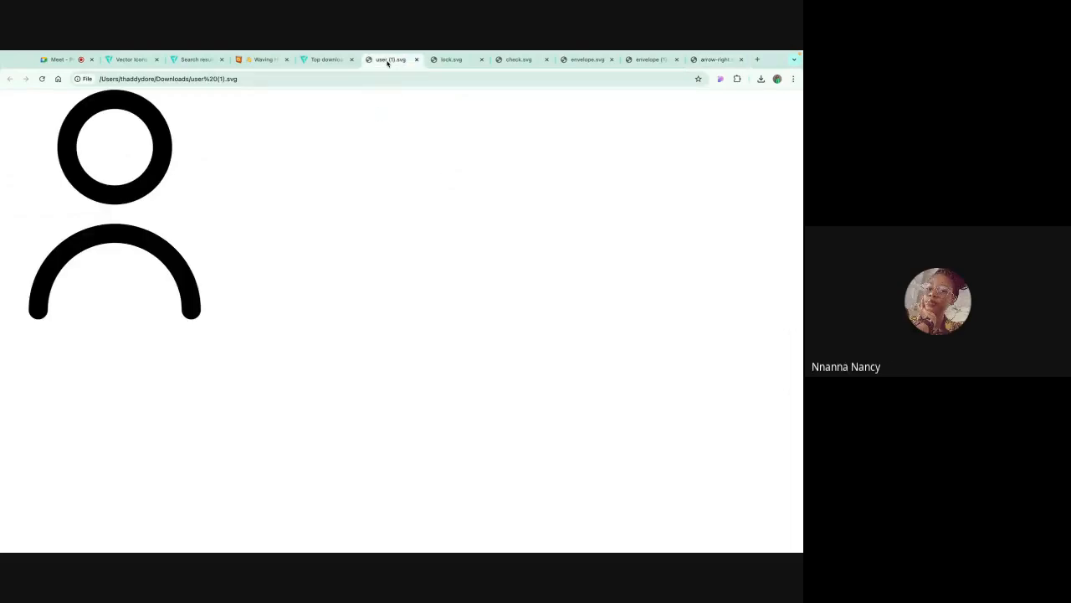
pyautogui.click(323, 59)
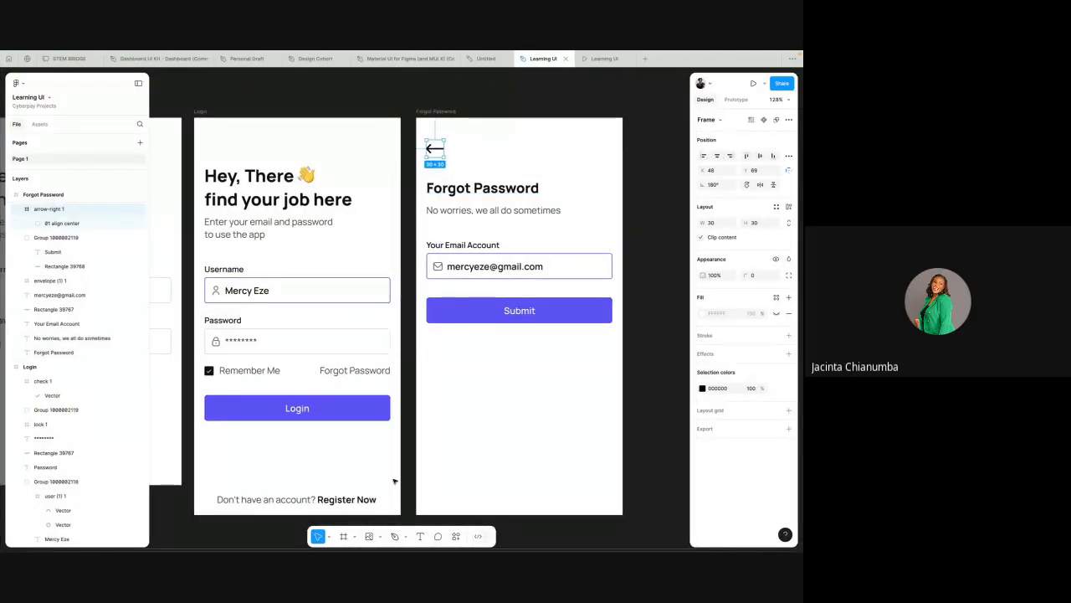
# Step: Back in the design file, draw a left-pointing arrow about 110 wide on the canvas above the Forgot Password screen
pyautogui.click(328, 537)
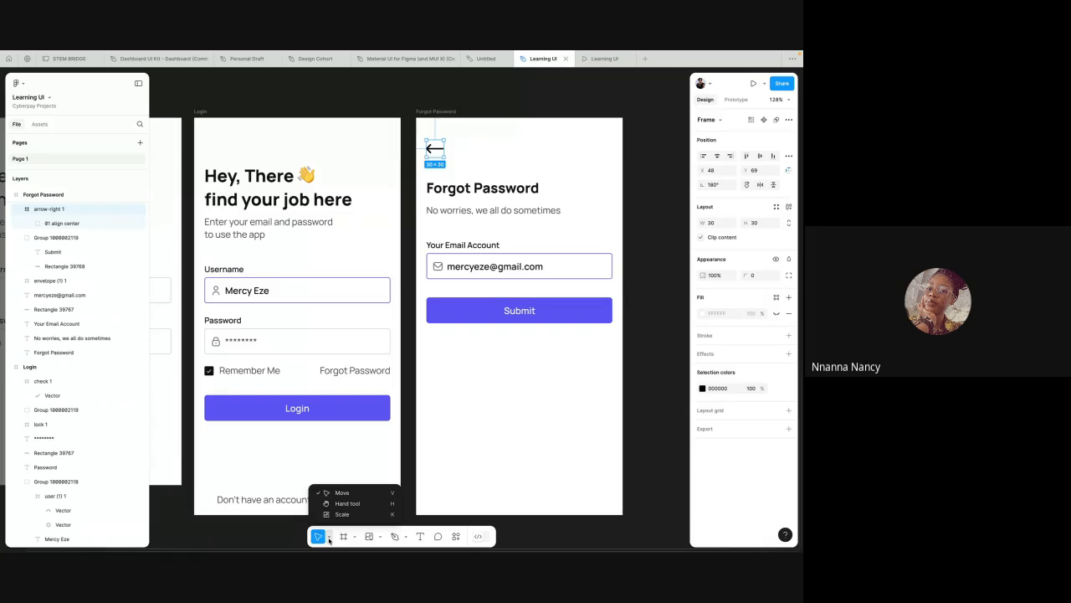
pyautogui.click(378, 536)
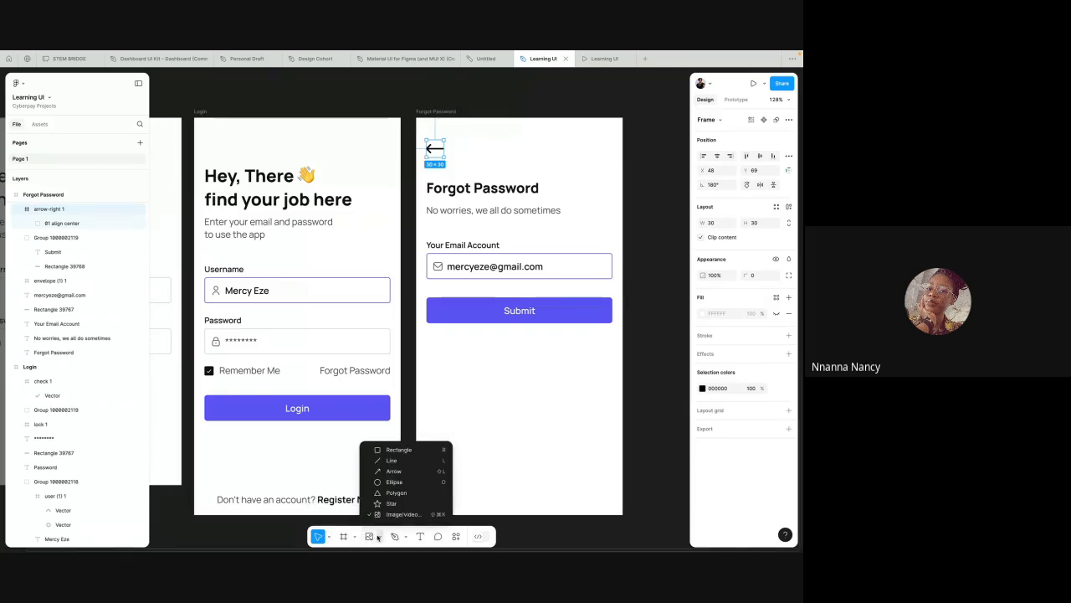
pyautogui.click(395, 473)
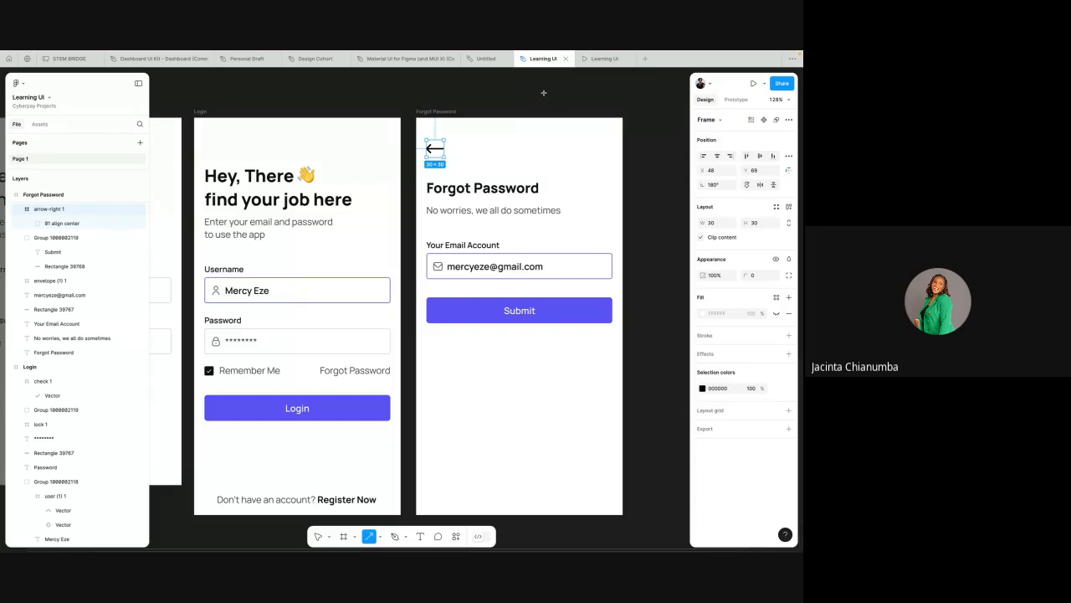
pyautogui.moveTo(544, 93); pyautogui.dragTo(481, 94)
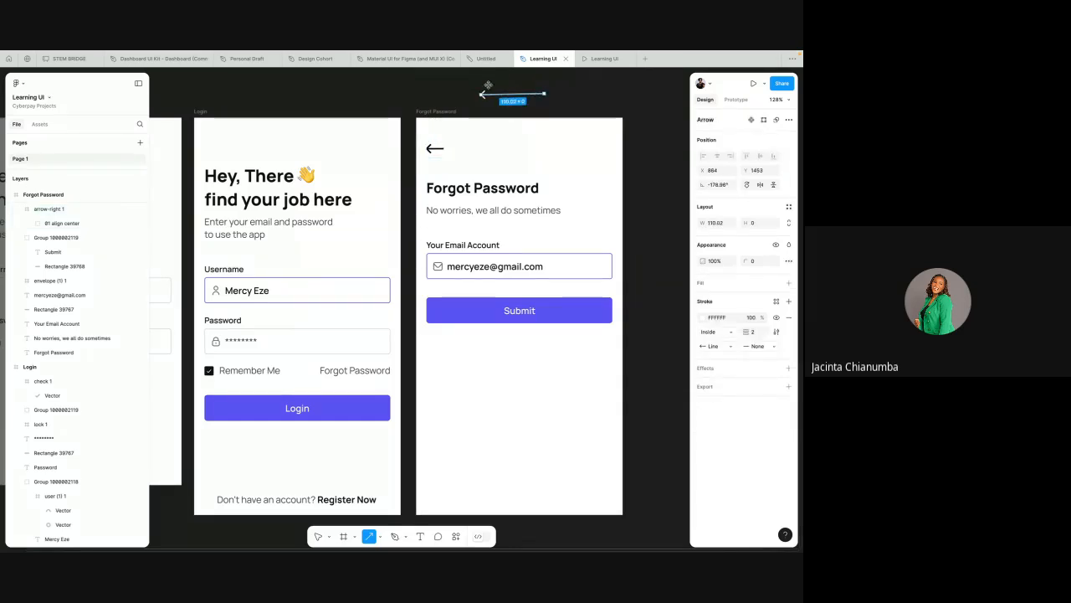
pyautogui.click(510, 95)
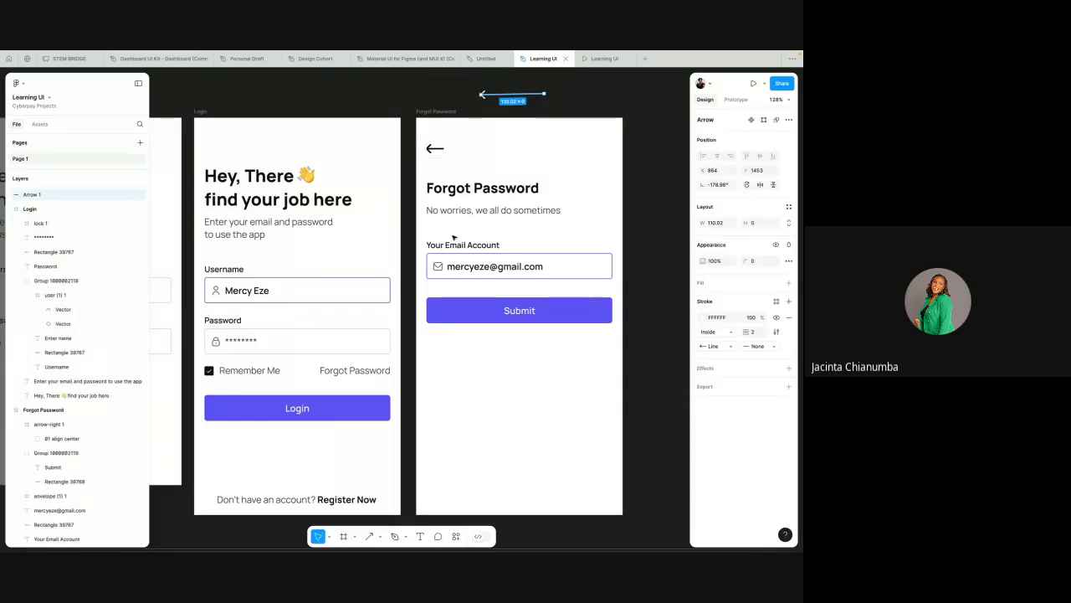
# Step: Draw a second left-pointing arrow about 48 wide beside the back arrow icon inside the Forgot Password screen
pyautogui.click(379, 535)
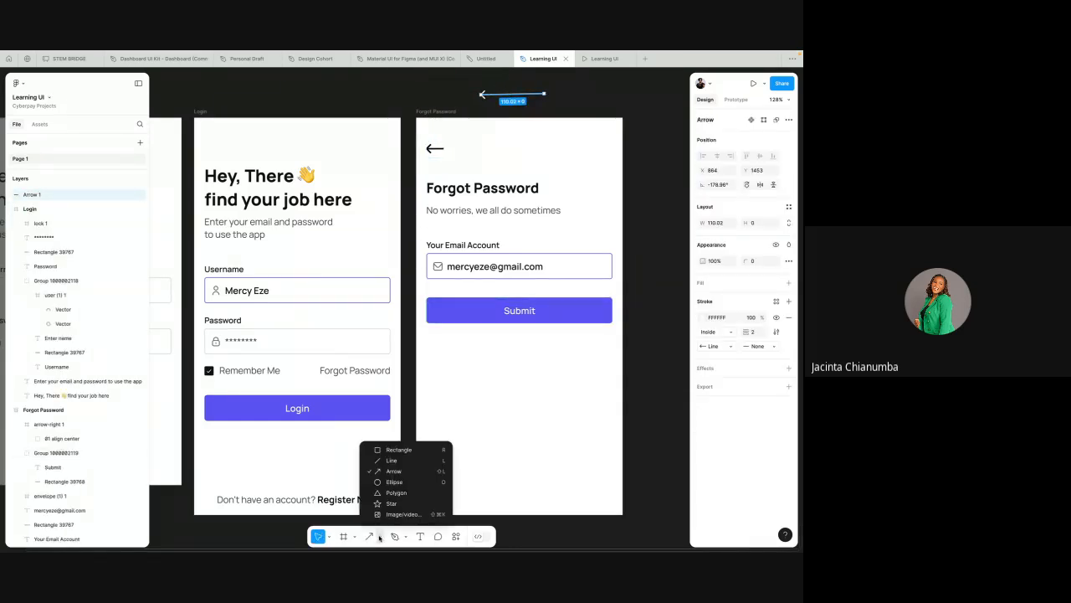
pyautogui.click(391, 471)
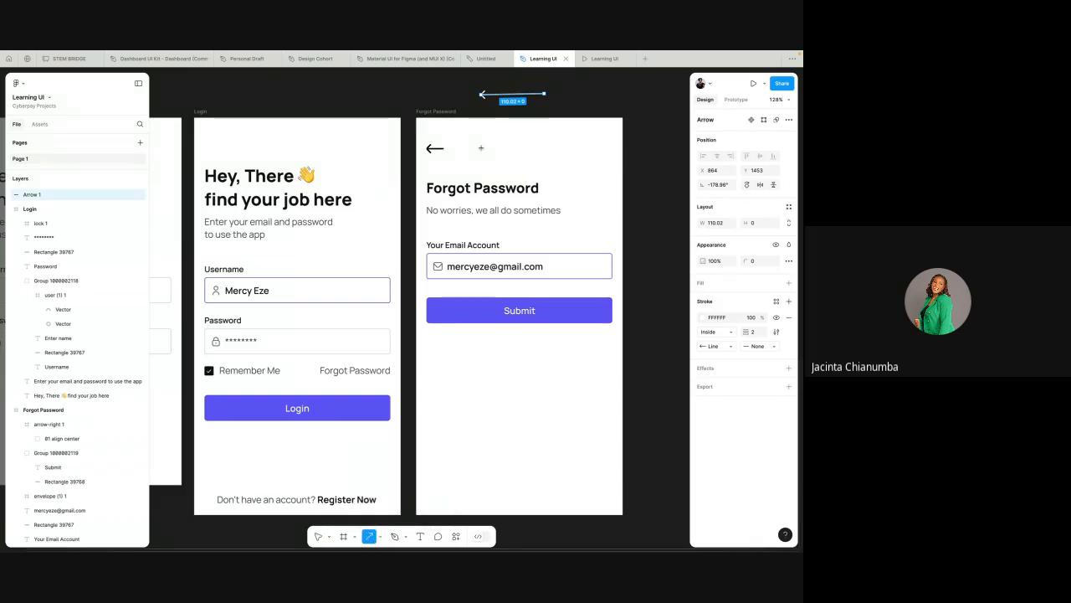
pyautogui.moveTo(479, 148); pyautogui.dragTo(452, 148)
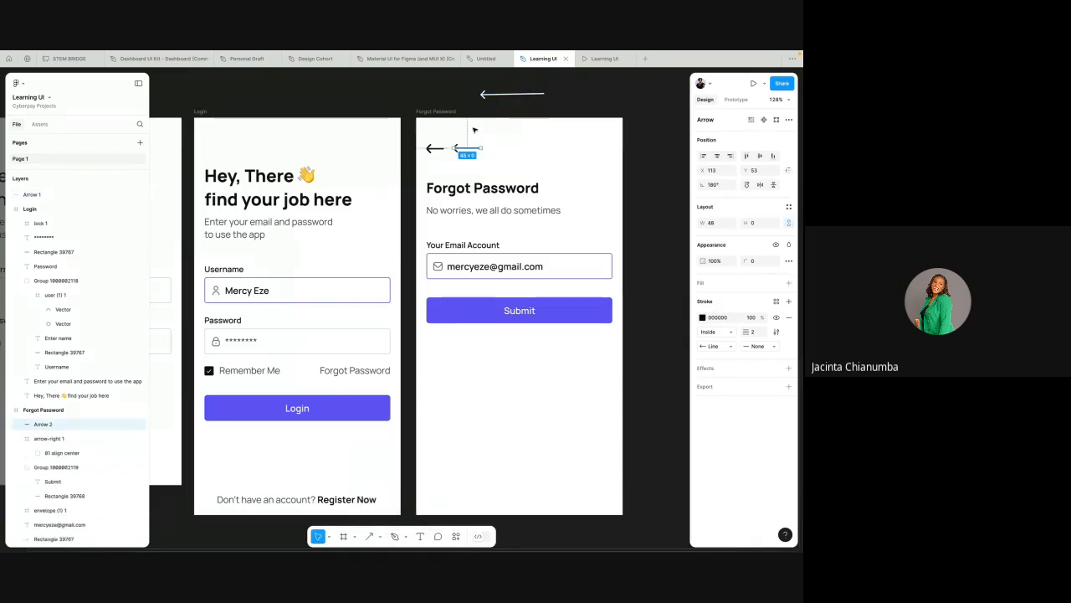
pyautogui.press('Escape')
pyautogui.scroll(2, 470, 152)
pyautogui.scroll(5, 470, 152)
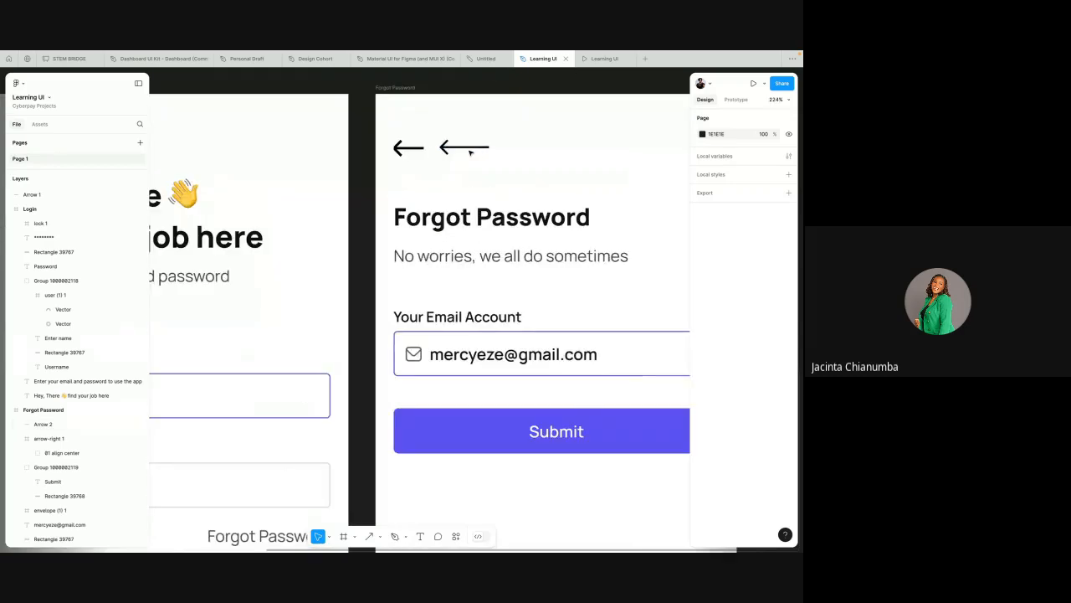
# Step: Delete the white arrow drawn on the canvas above the Forgot Password screen
pyautogui.scroll(3, 418, 150)
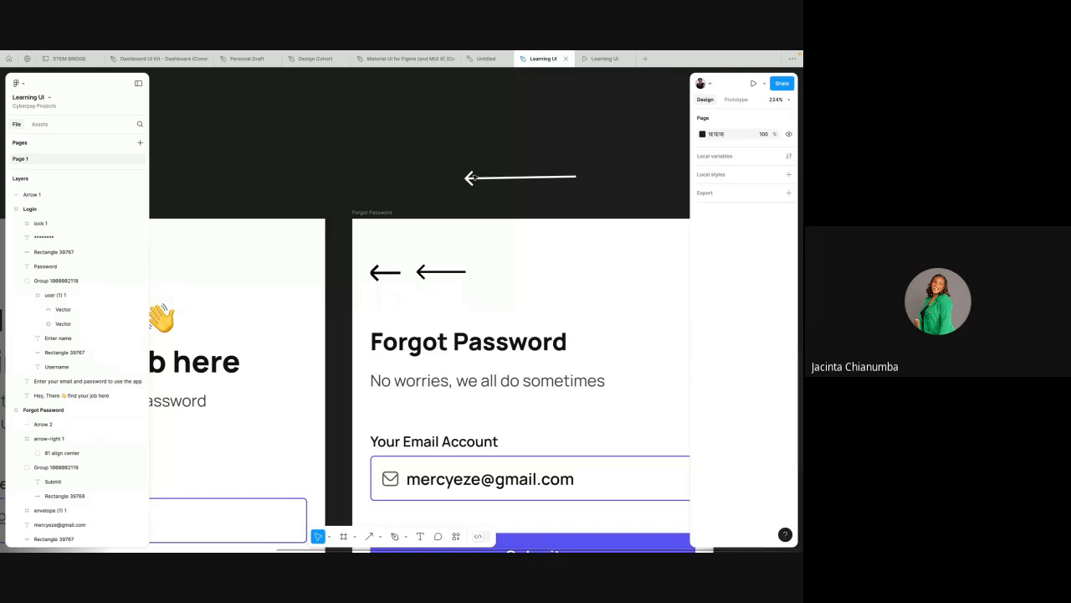
pyautogui.click(471, 178)
pyautogui.press('Delete')
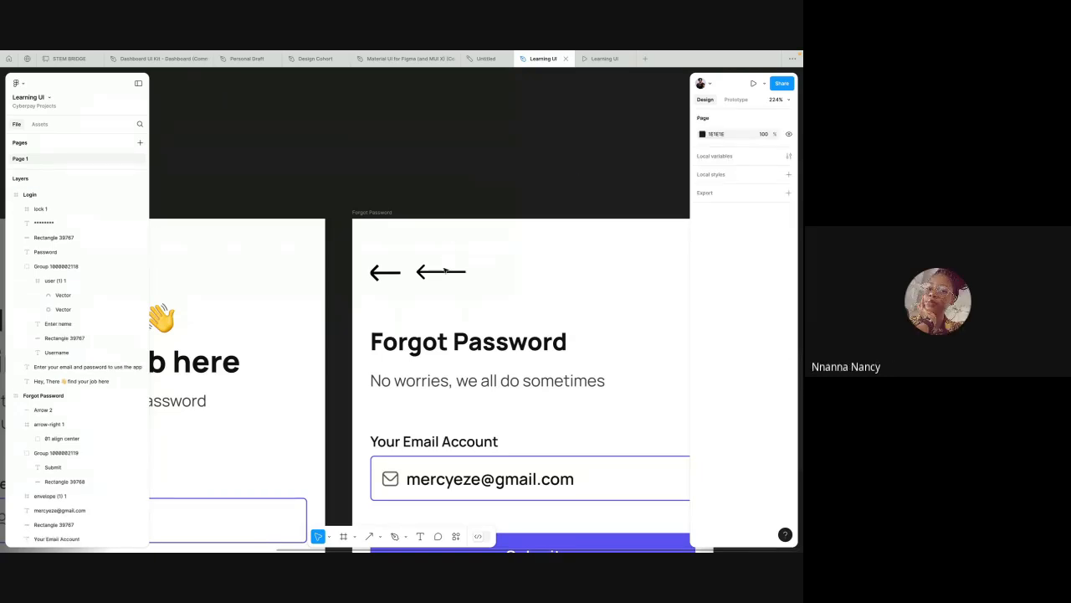
# Step: Shorten the drawn arrow beside the back arrow icon to a width of 26, keeping its arrowhead in place
pyautogui.scroll(3, 444, 272)
pyautogui.scroll(5, 445, 272)
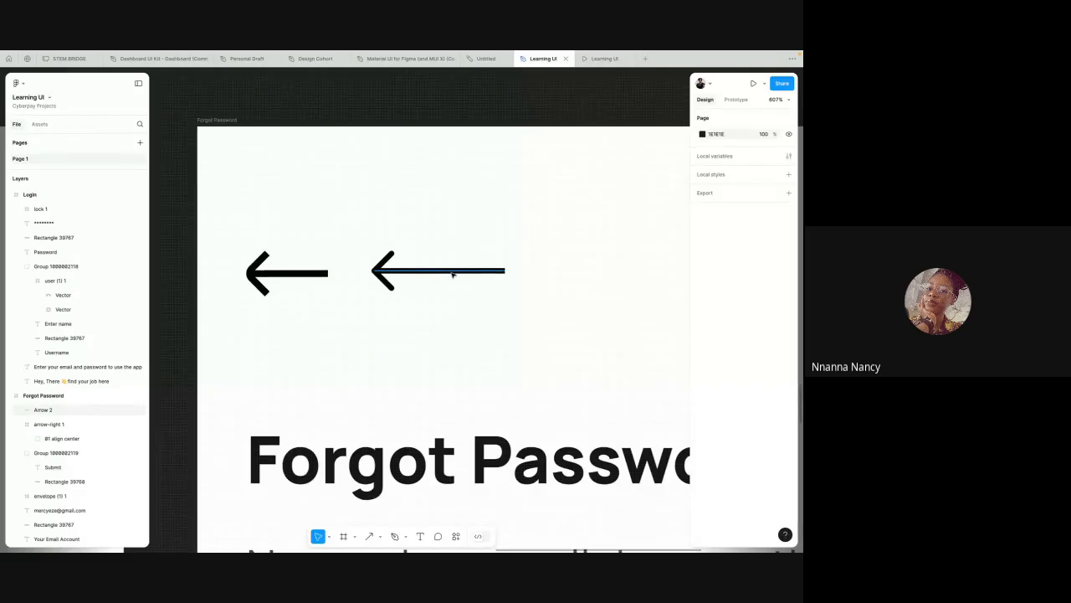
pyautogui.click(468, 271)
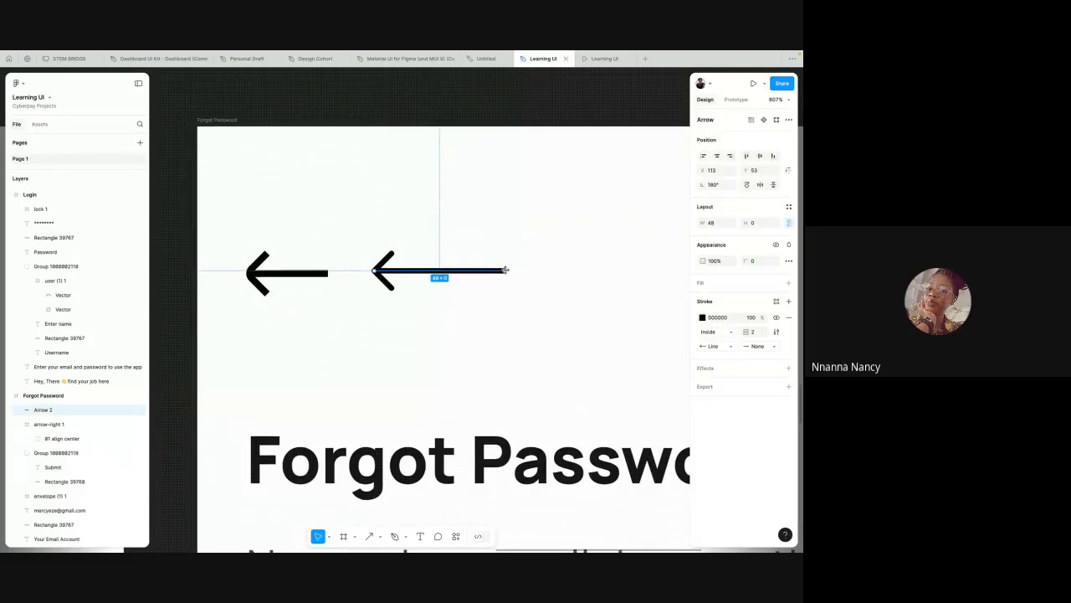
pyautogui.moveTo(505, 270); pyautogui.dragTo(446, 270)
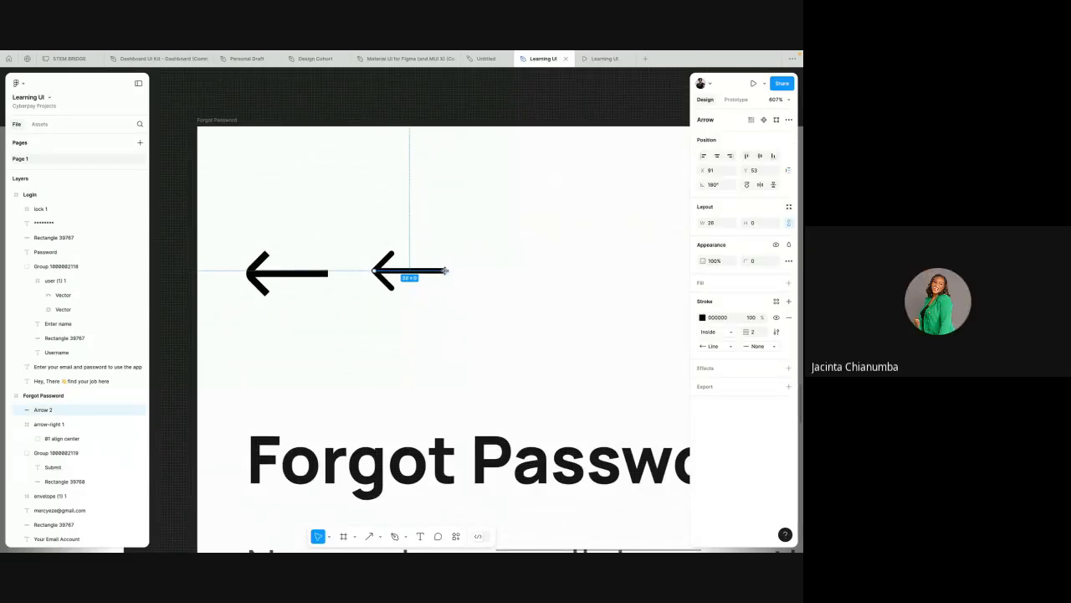
pyautogui.click(472, 236)
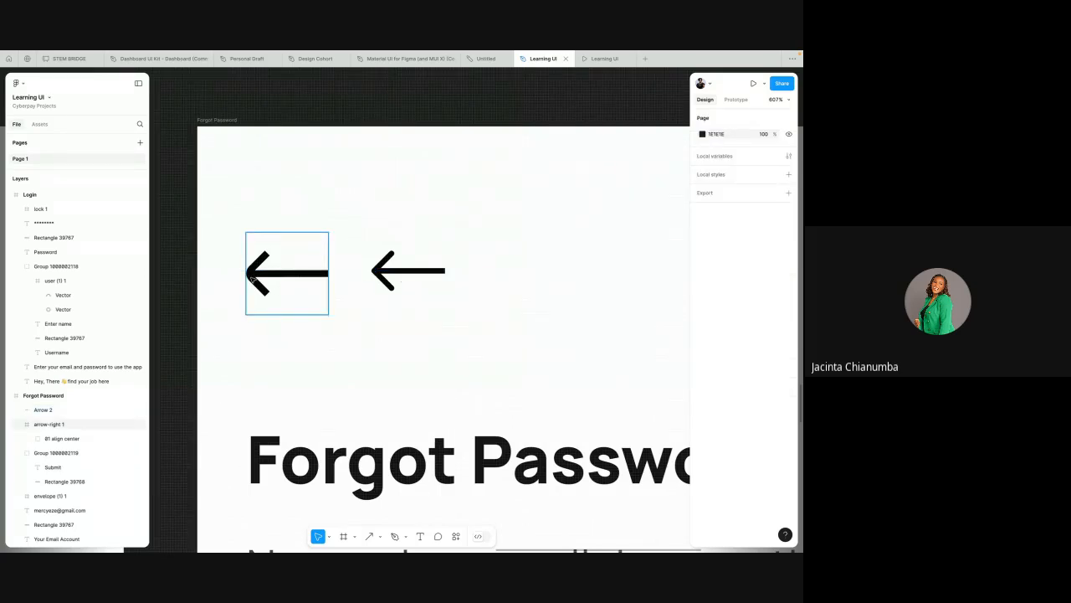
# Step: Compare the imported back arrow icon with the drawn arrow beside it, close up and at screen scale, checking the properties of each
pyautogui.click(250, 276)
pyautogui.scroll(5, 250, 276)
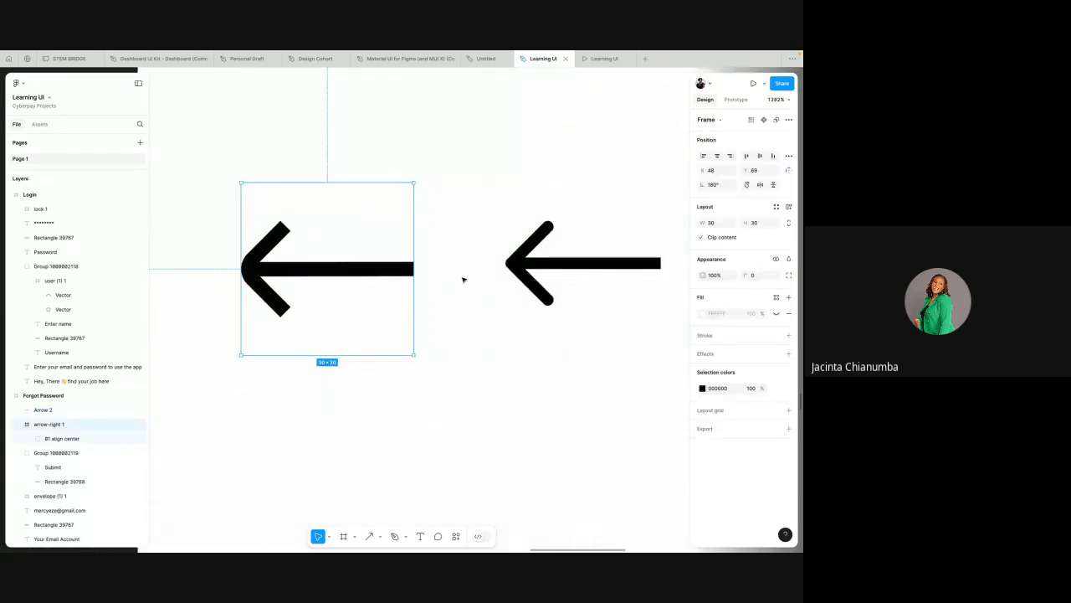
pyautogui.scroll(-10, 527, 269)
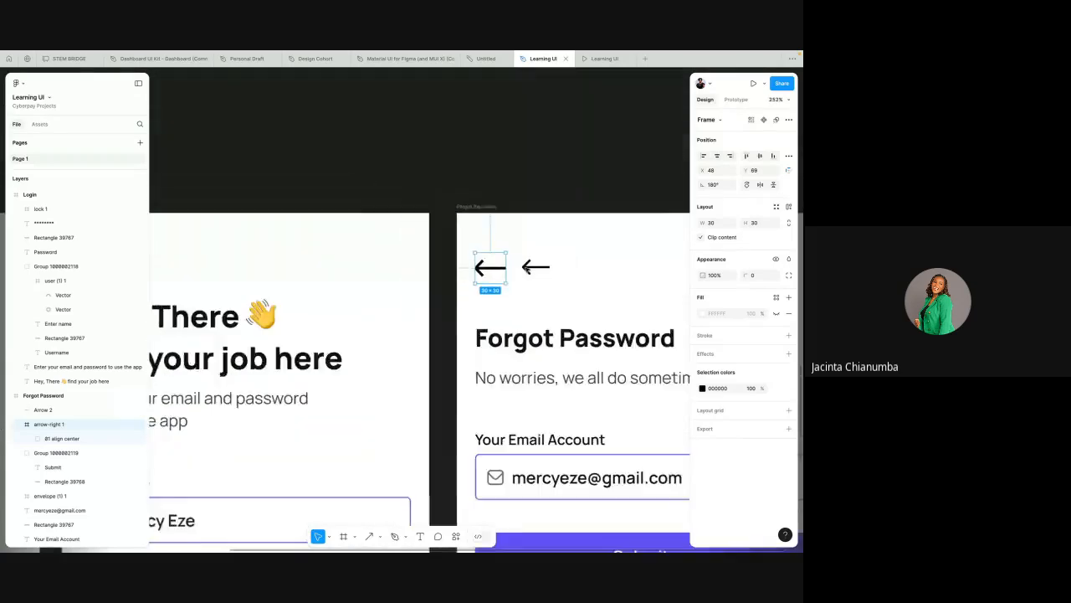
pyautogui.click(477, 217)
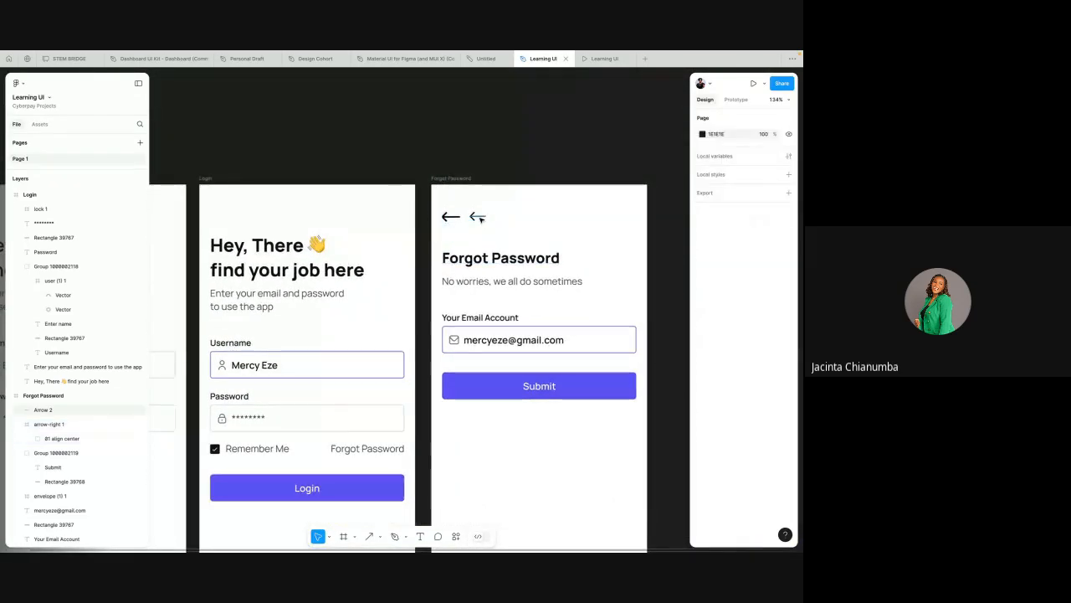
pyautogui.scroll(5, 477, 216)
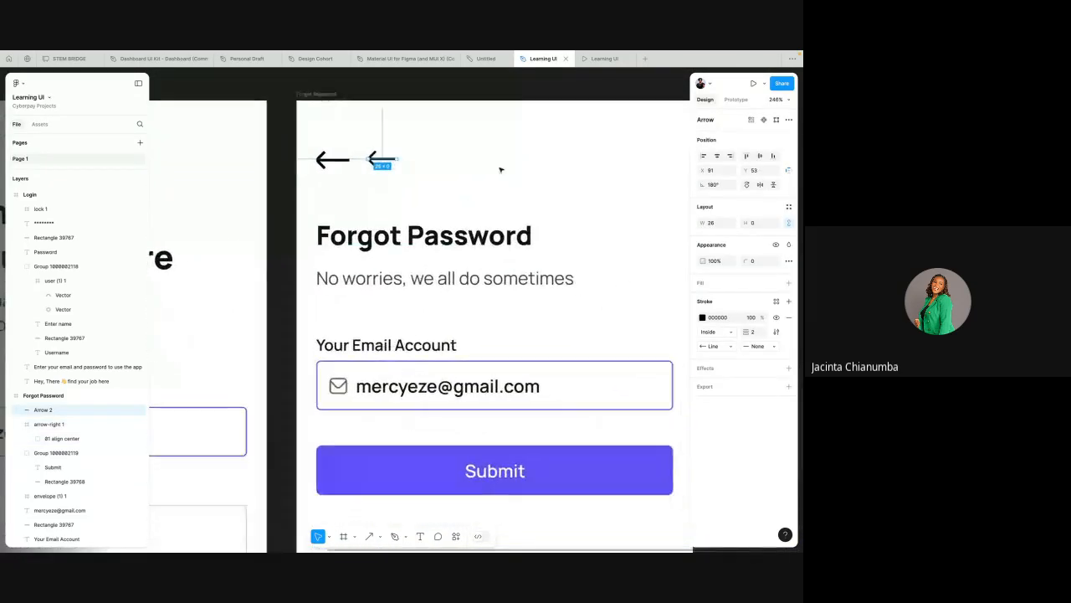
pyautogui.press('Escape')
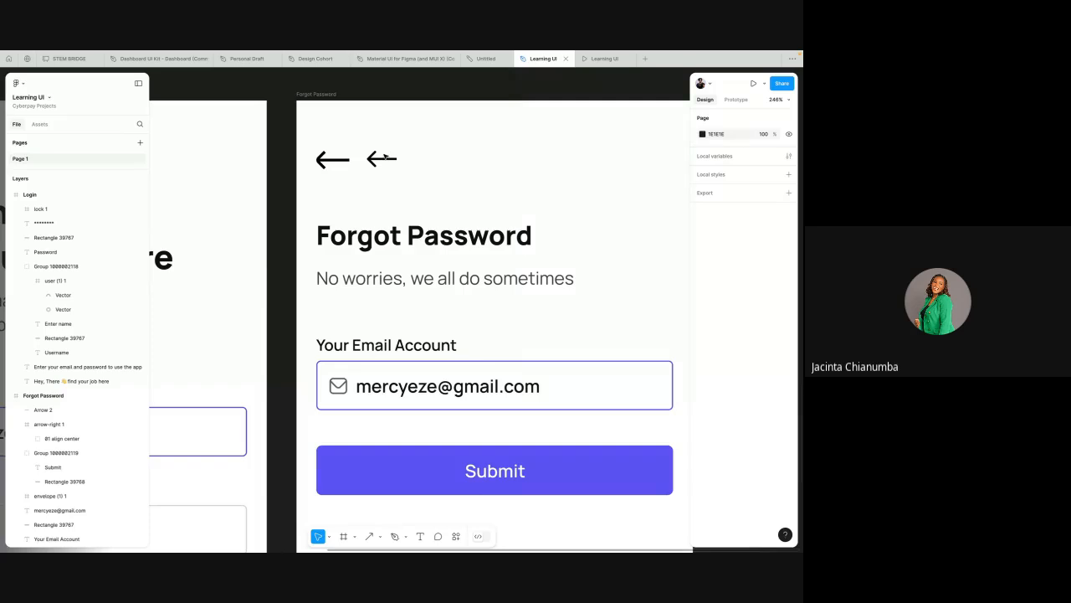
pyautogui.scroll(-4, 385, 156)
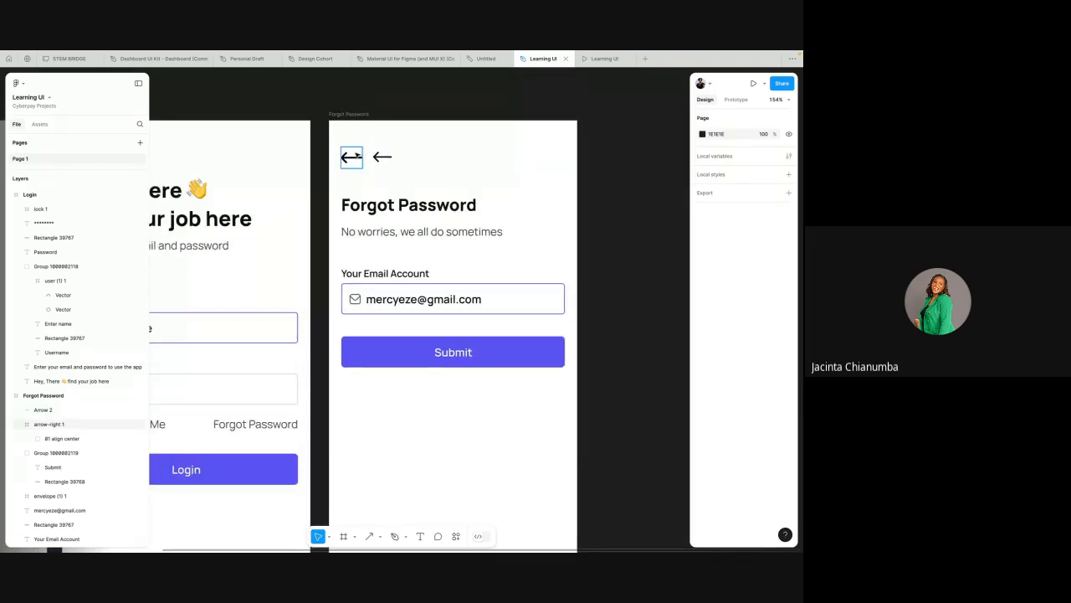
pyautogui.click(351, 156)
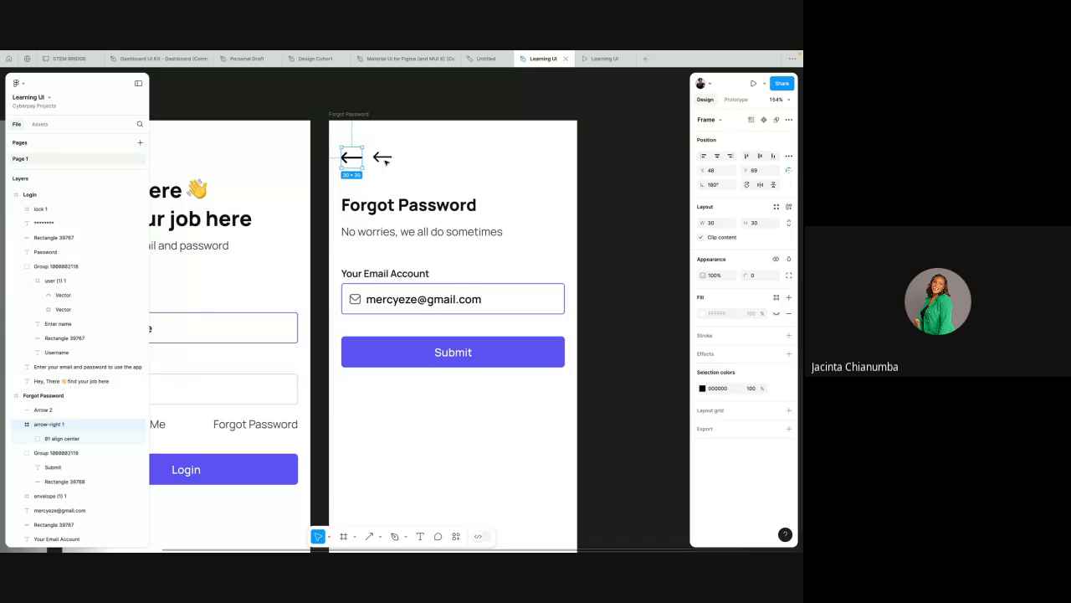
pyautogui.click(382, 157)
pyautogui.click(413, 144)
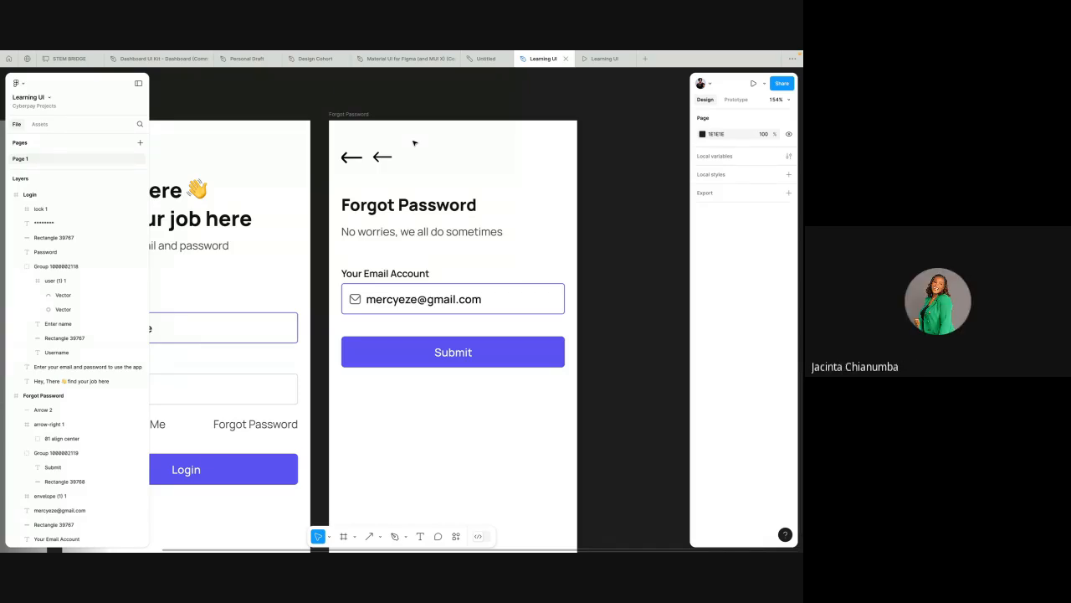
# Step: Delete the drawn arrow beside the imported back arrow icon on the Forgot Password screen
pyautogui.scroll(-3, 414, 143)
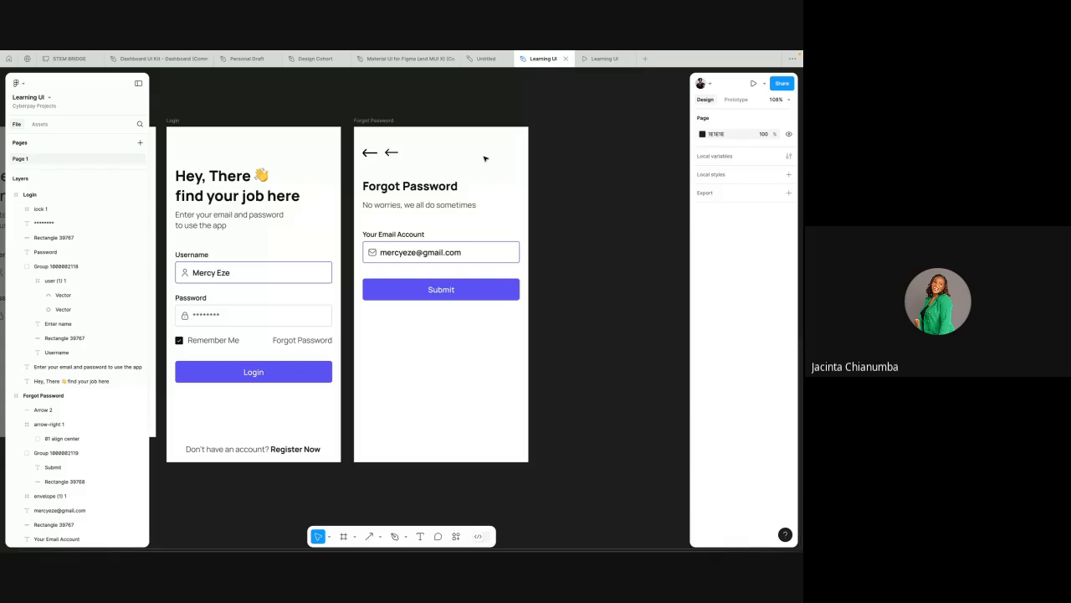
pyautogui.click(391, 154)
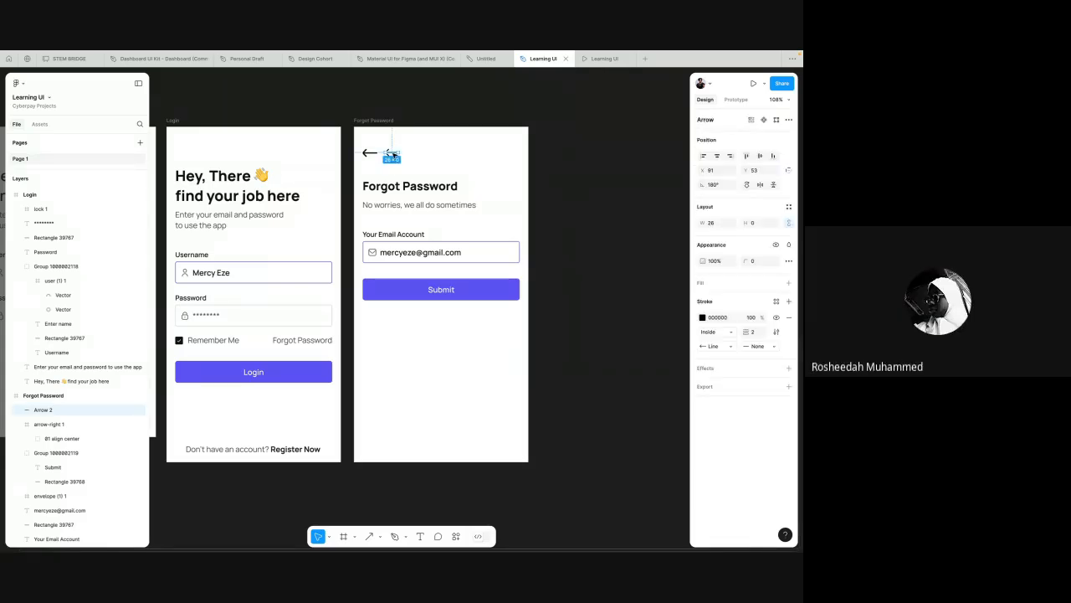
pyautogui.press('Delete')
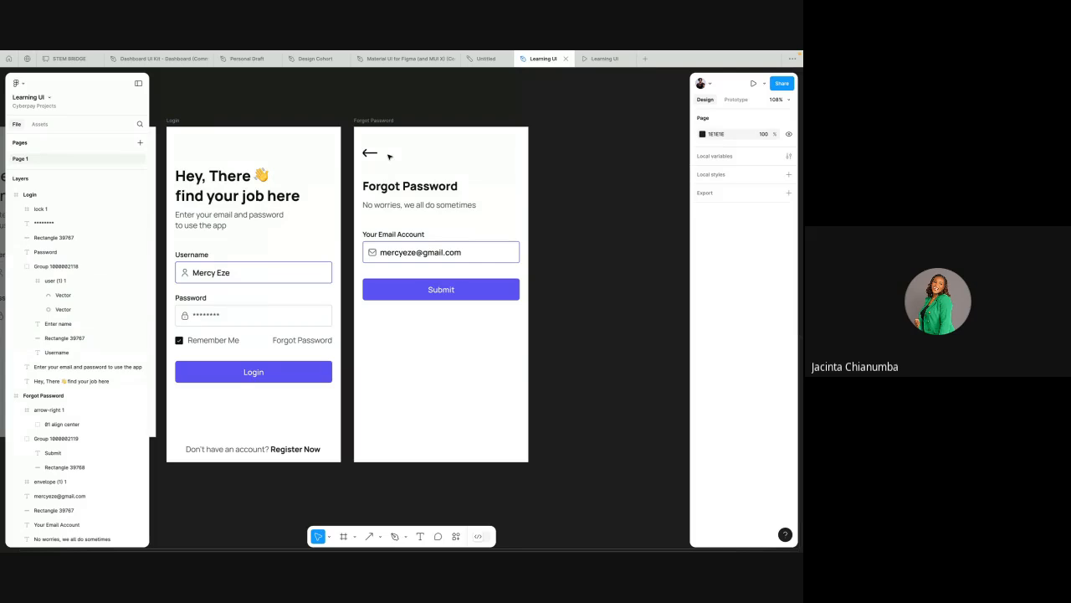
# Step: Import the arrow-right.svg file from Recents as an image and place it on the canvas
pyautogui.click(380, 539)
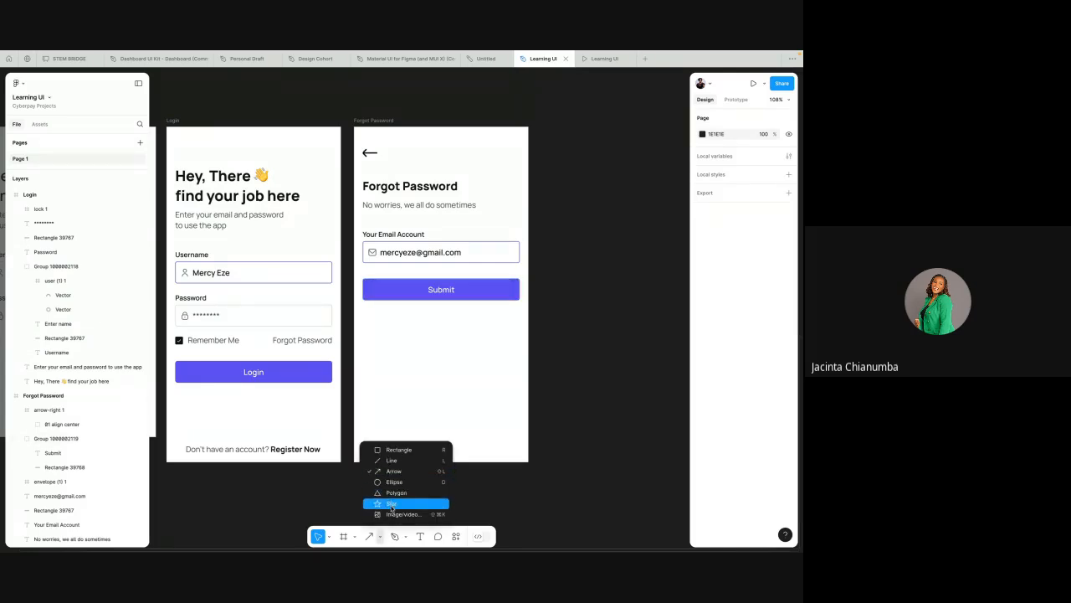
pyautogui.click(390, 513)
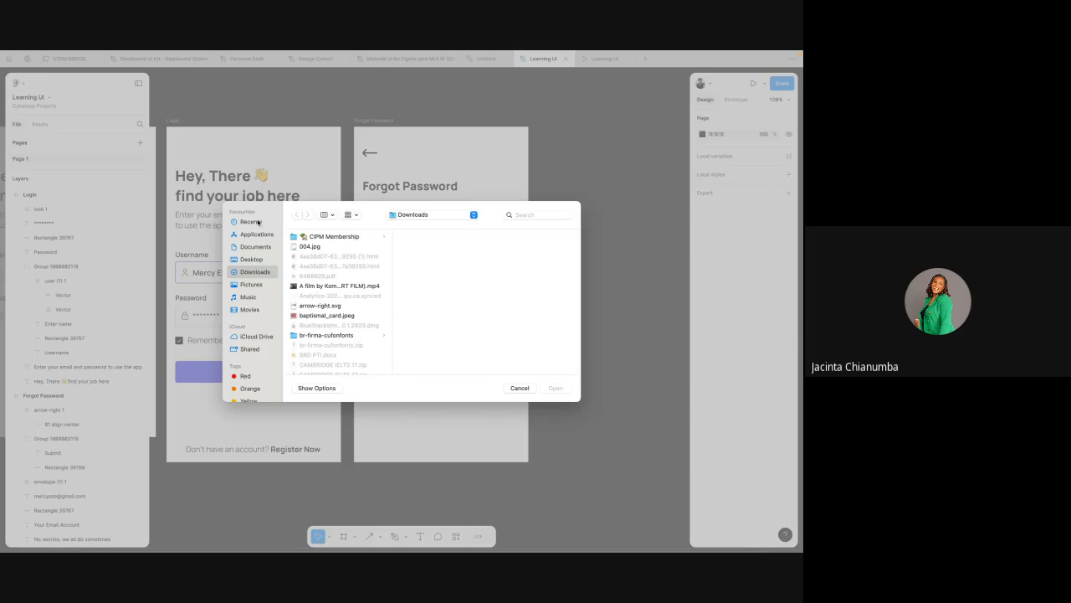
pyautogui.click(258, 222)
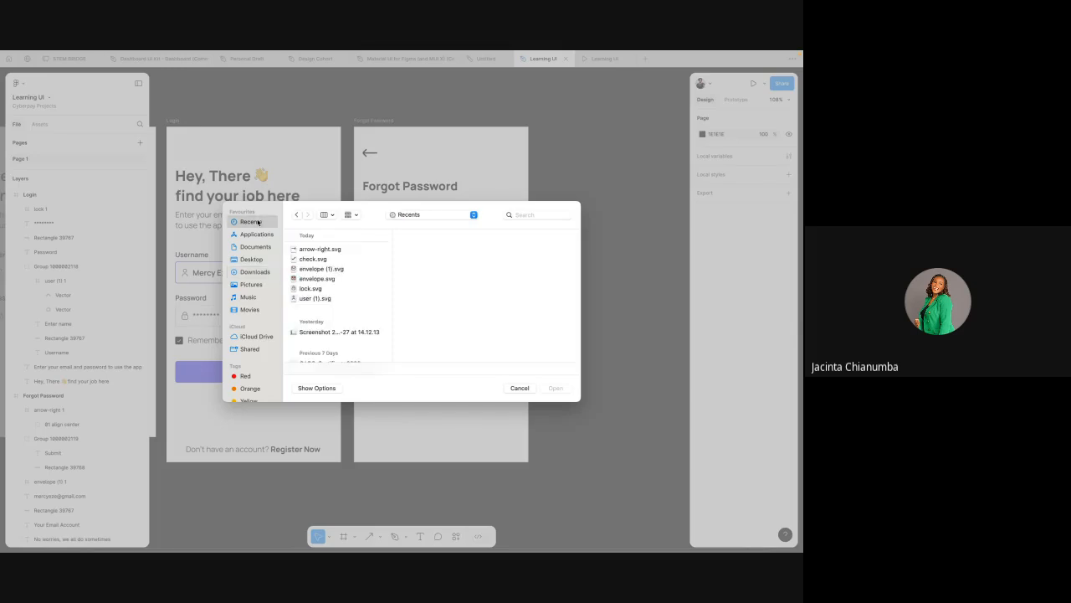
pyautogui.click(311, 250)
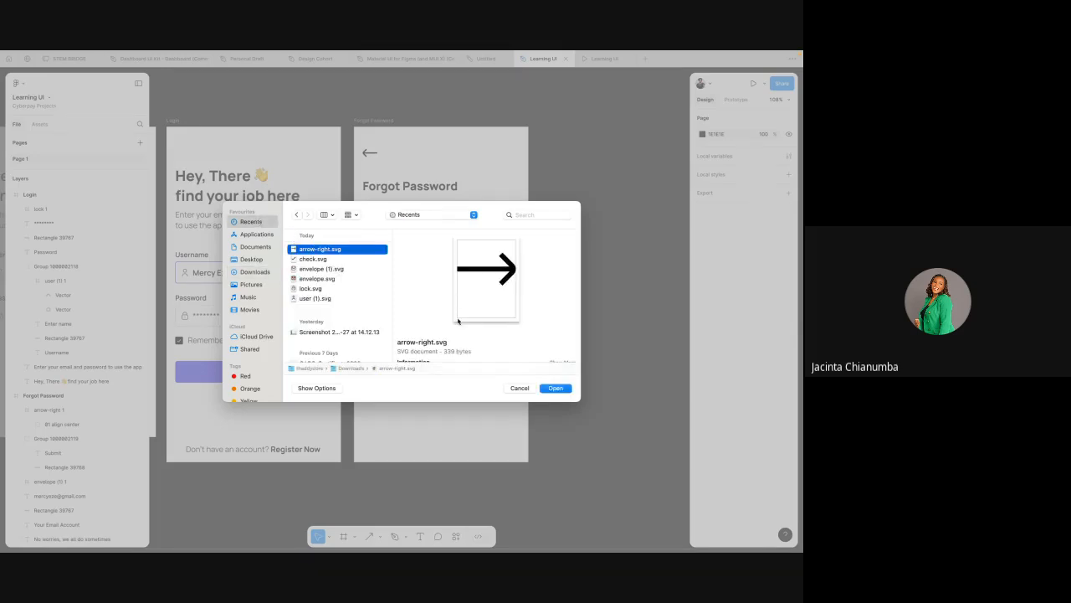
pyautogui.click(554, 388)
pyautogui.click(581, 225)
# Step: Scale the imported arrow down to about 27 × 27 with the Scale tool
pyautogui.hscroll(3, 583, 224)
pyautogui.scroll(1, 583, 224)
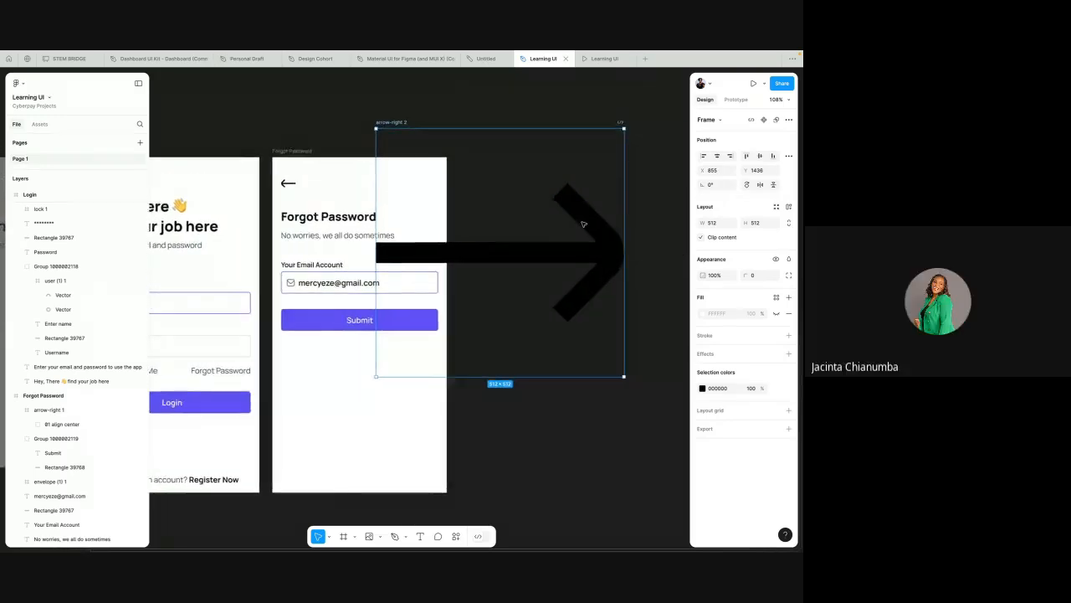
pyautogui.hscroll(2, 583, 224)
pyautogui.scroll(-3, 583, 224)
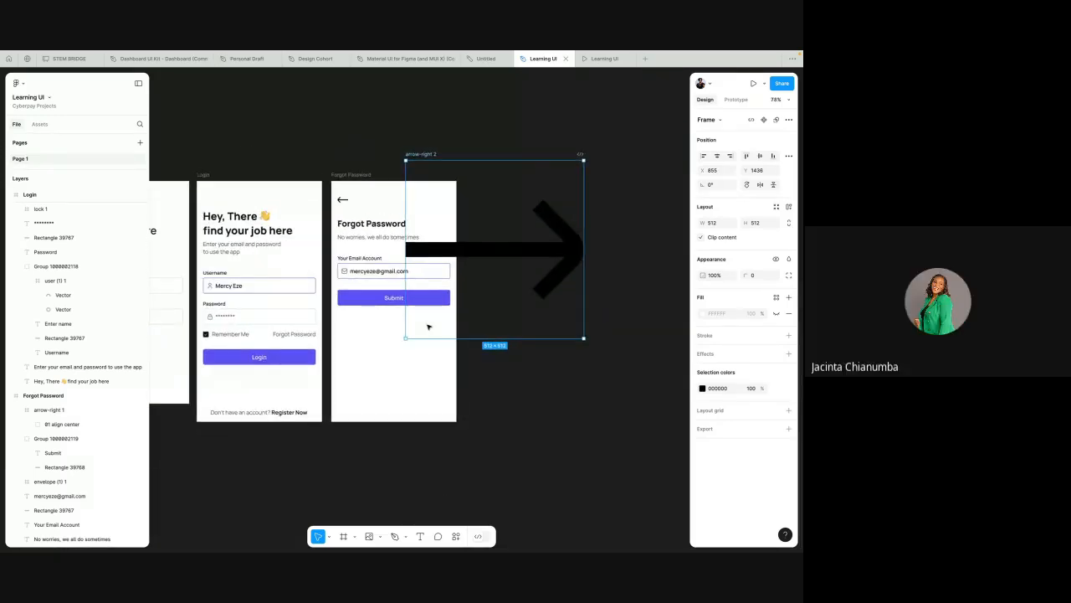
pyautogui.press('k')
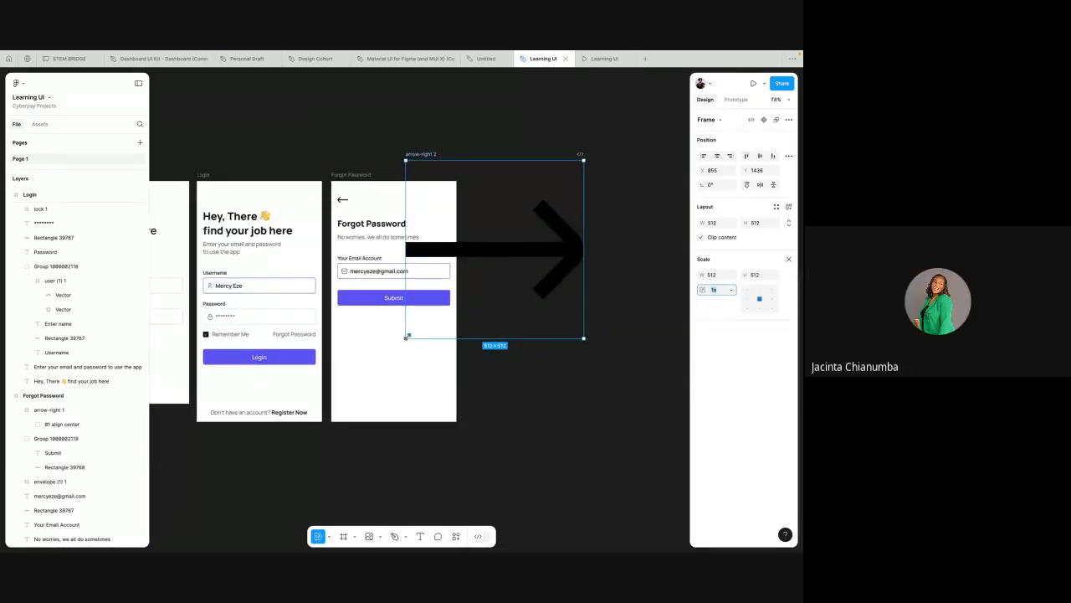
pyautogui.moveTo(408, 335); pyautogui.dragTo(454, 320)
# Step: Compare with the existing back arrow and scale the new arrow up to 30 × 30
pyautogui.scroll(-2, 380, 341)
pyautogui.hscroll(-2, 381, 342)
pyautogui.scroll(3, 377, 314)
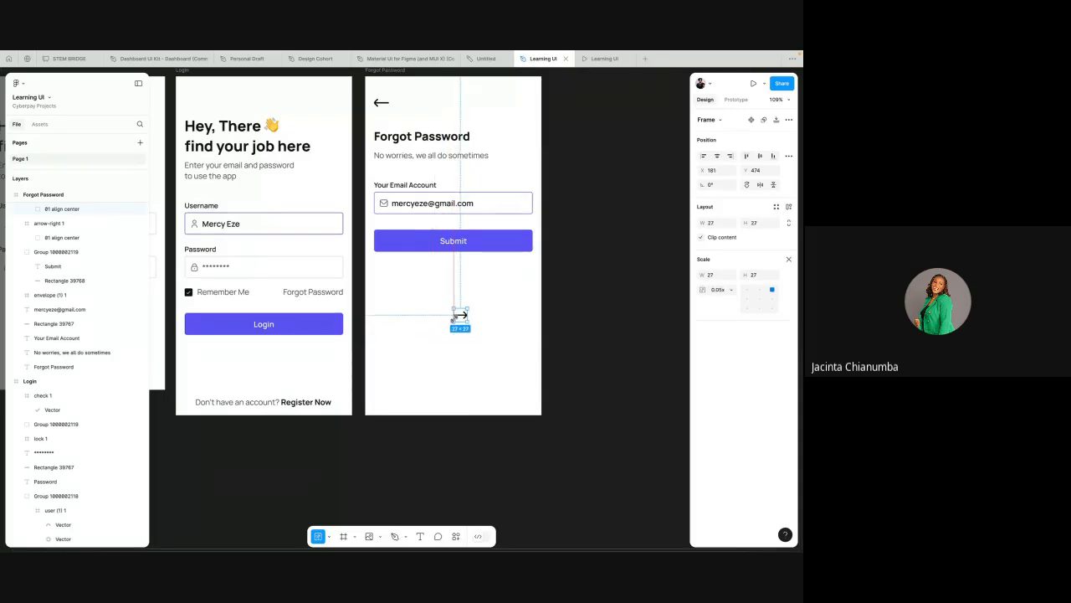
pyautogui.click(383, 104)
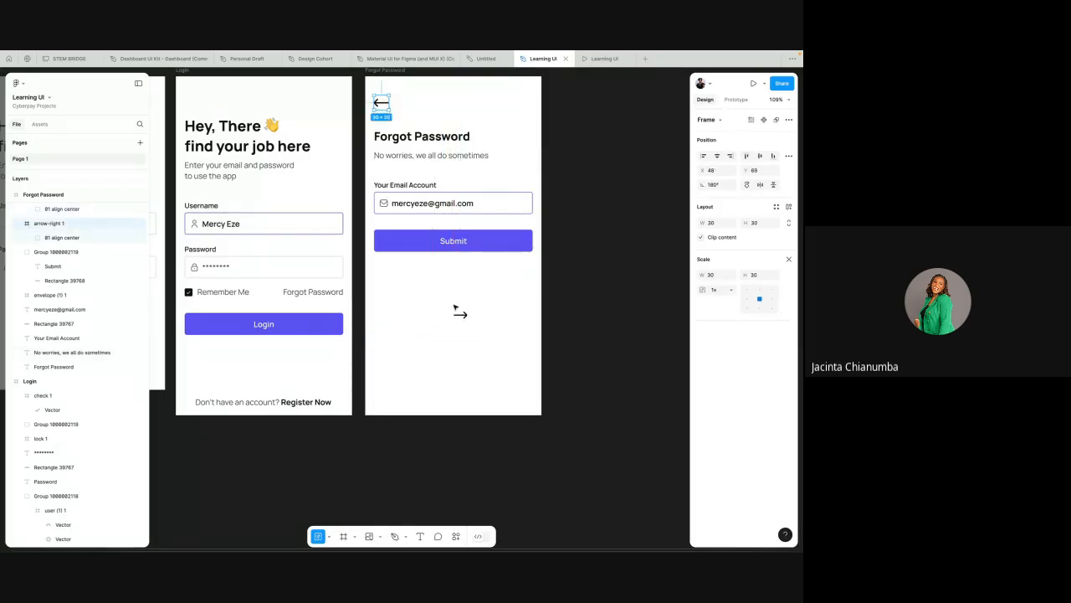
pyautogui.click(460, 312)
pyautogui.scroll(3, 457, 318)
pyautogui.scroll(5, 456, 321)
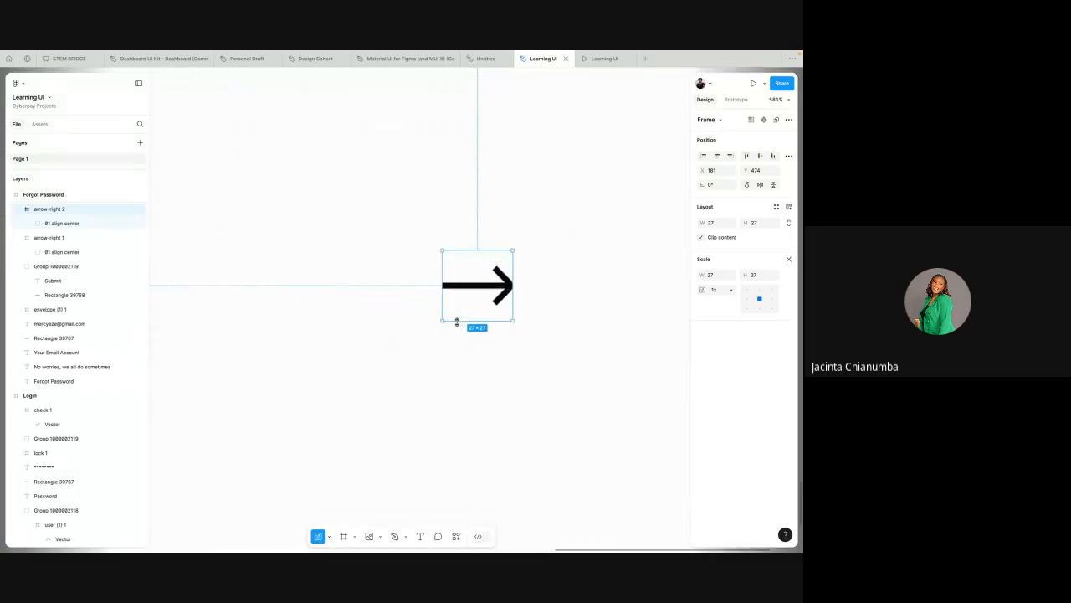
pyautogui.scroll(8, 442, 318)
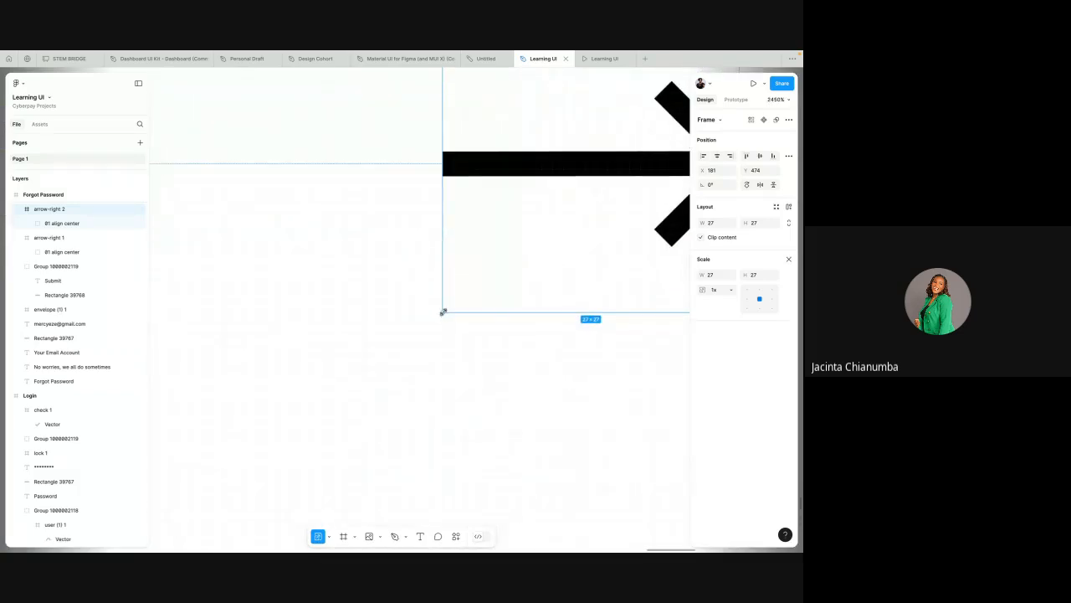
pyautogui.moveTo(443, 308); pyautogui.dragTo(411, 346)
# Step: Rotate the new arrow by hand so it points left, about 179.49°
pyautogui.scroll(-12, 411, 347)
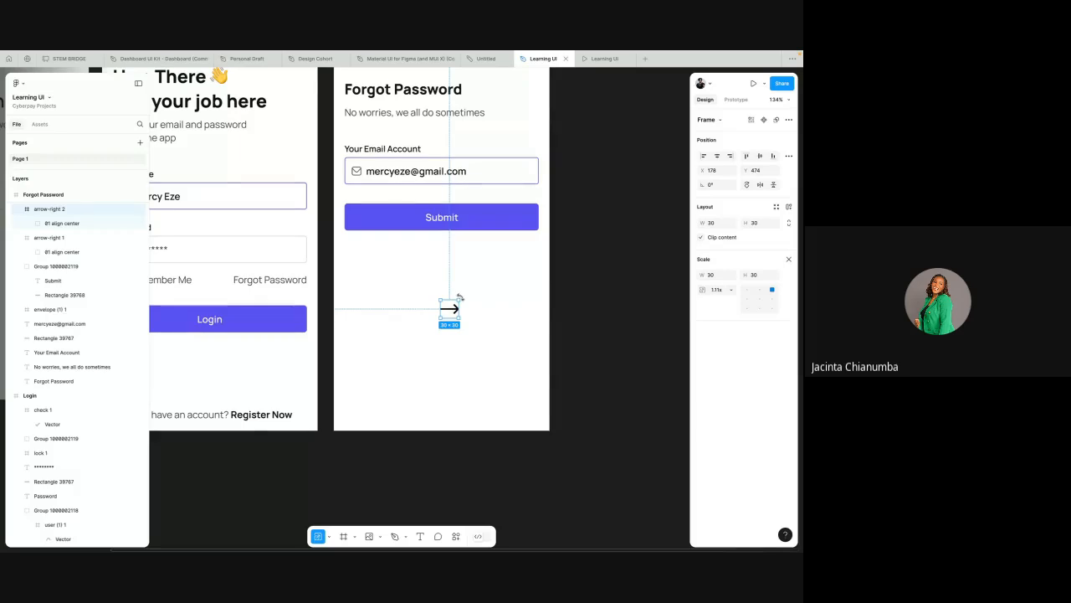
pyautogui.scroll(3, 460, 297)
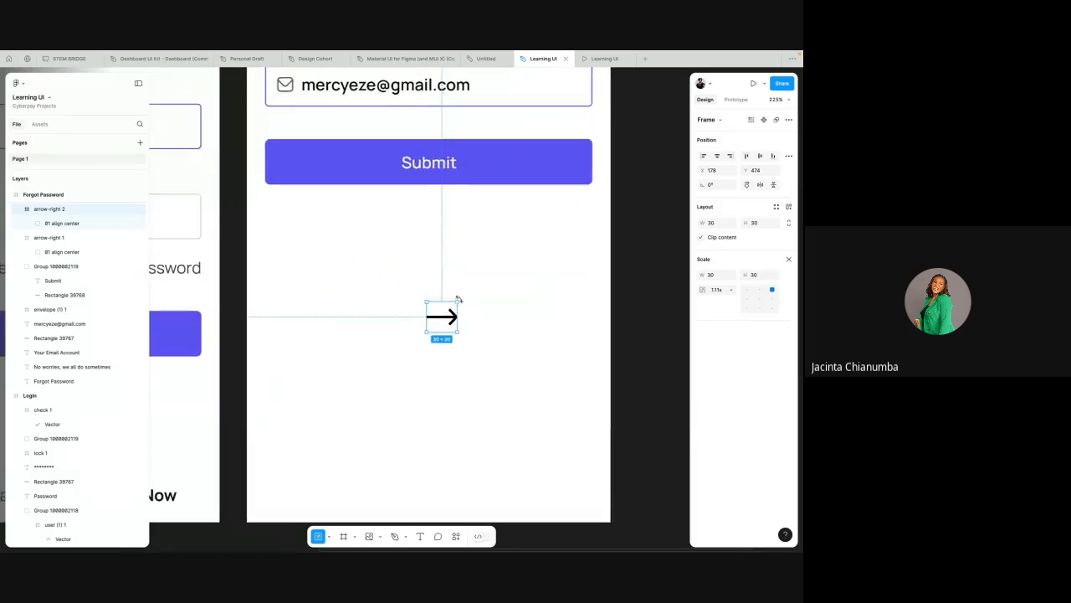
pyautogui.scroll(2, 460, 298)
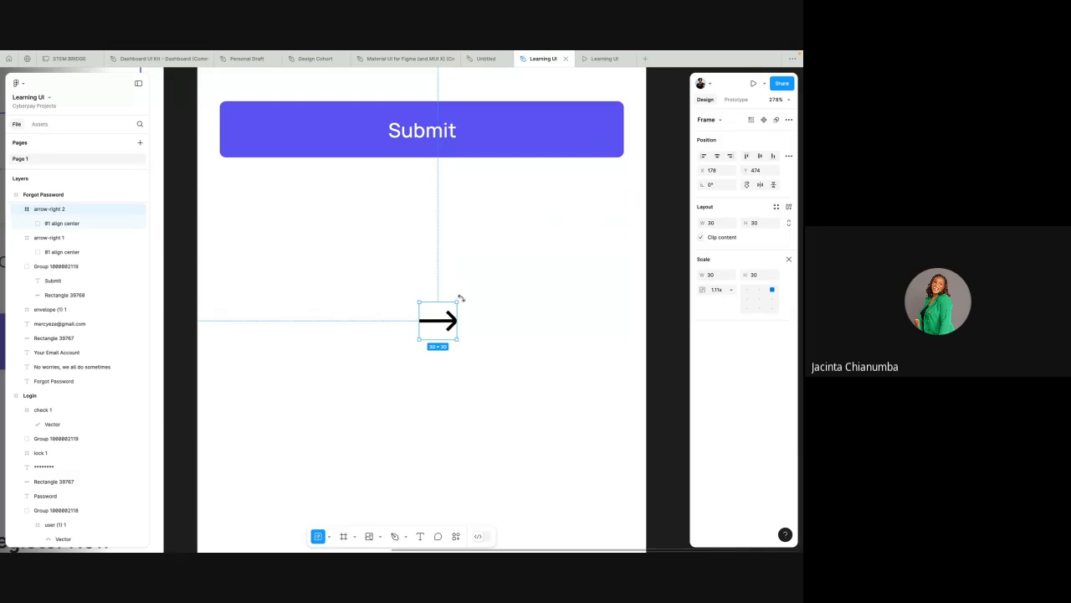
pyautogui.moveTo(459, 297); pyautogui.dragTo(478, 335)
pyautogui.moveTo(475, 340); pyautogui.dragTo(406, 350)
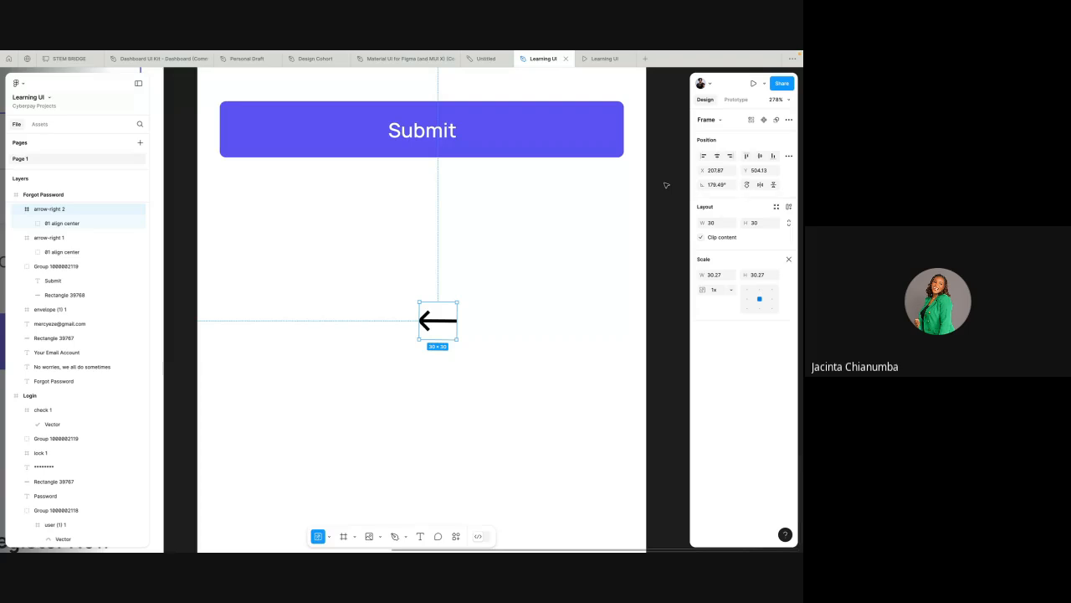
# Step: Try setting the arrow's rotation to 1°, then undo the change
pyautogui.click(715, 187)
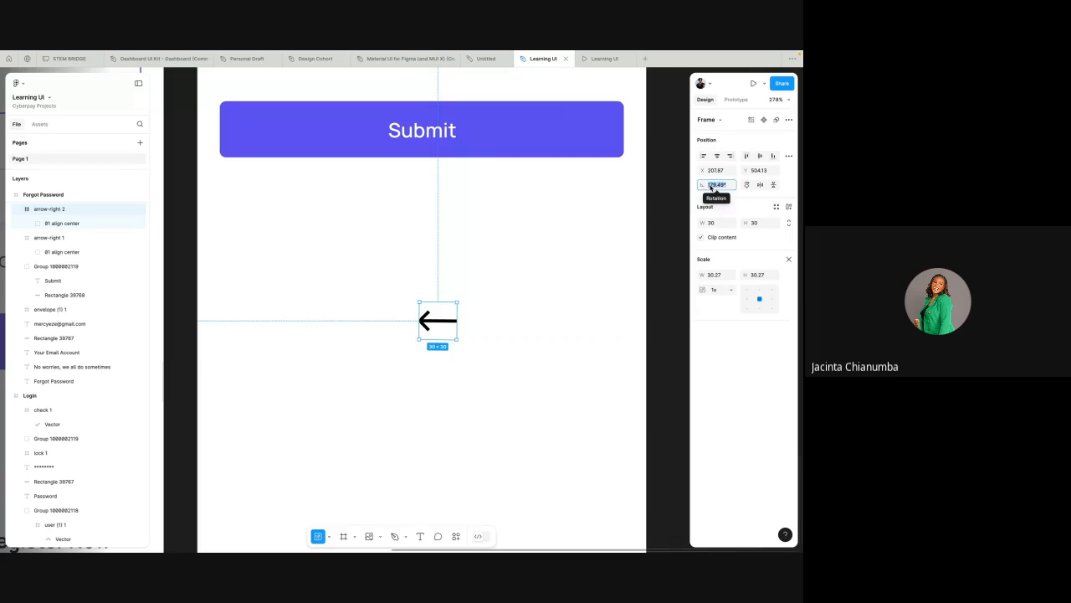
pyautogui.write('18')
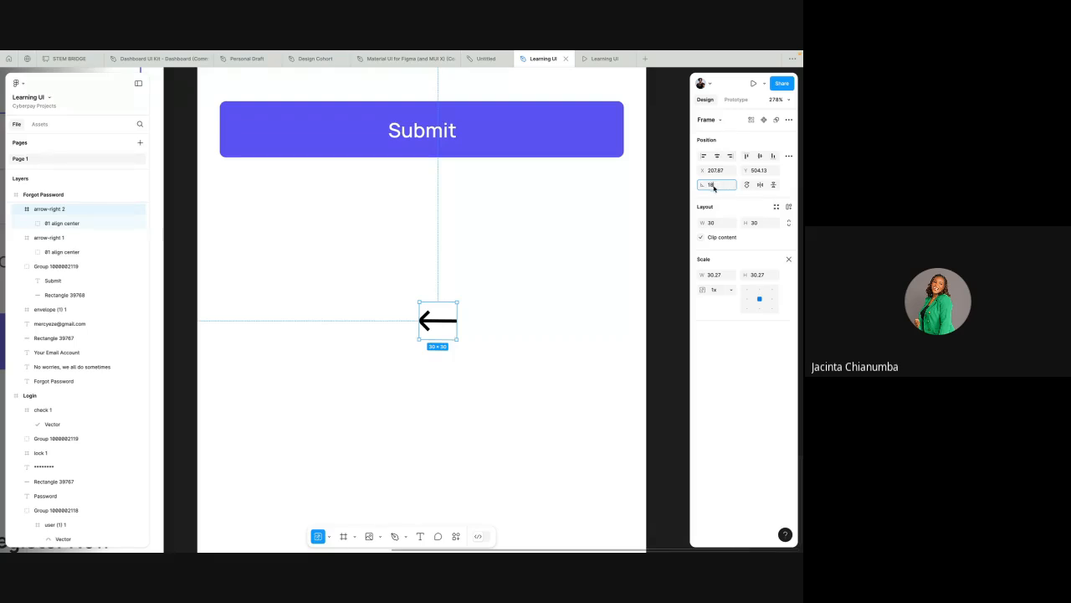
pyautogui.click(554, 350)
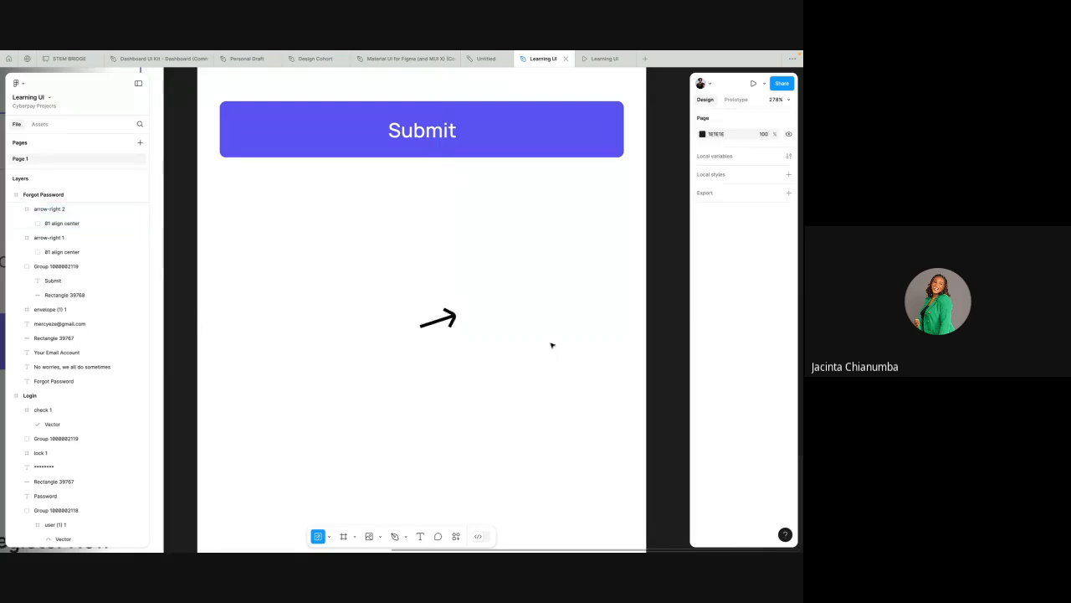
pyautogui.hotkey('ctrl', 'z')
pyautogui.hotkey('ctrl', 'z')
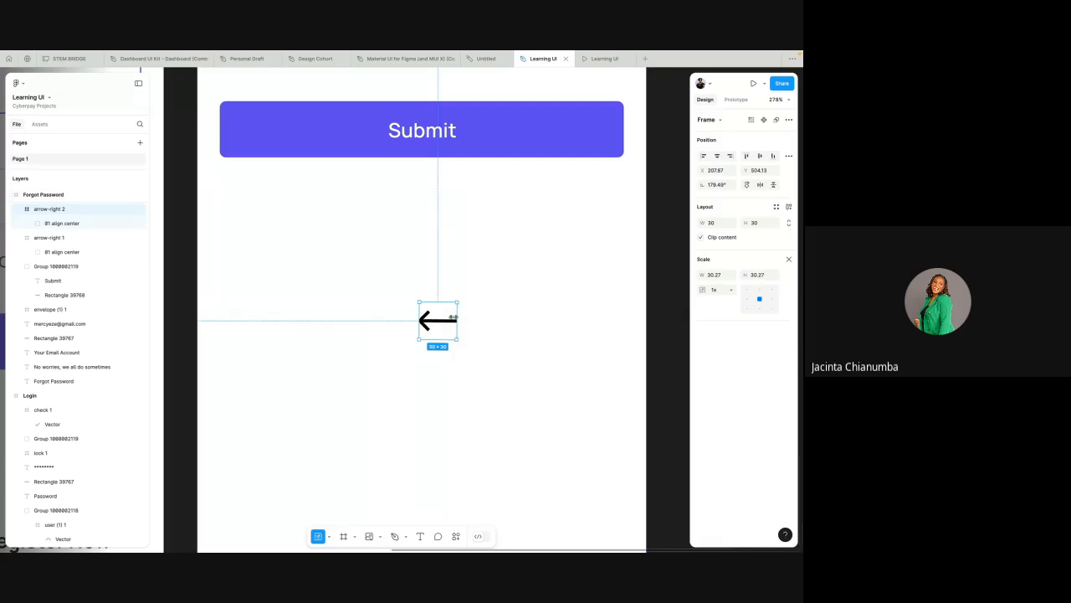
# Step: Set the new arrow's rotation to 180°
pyautogui.click(714, 185)
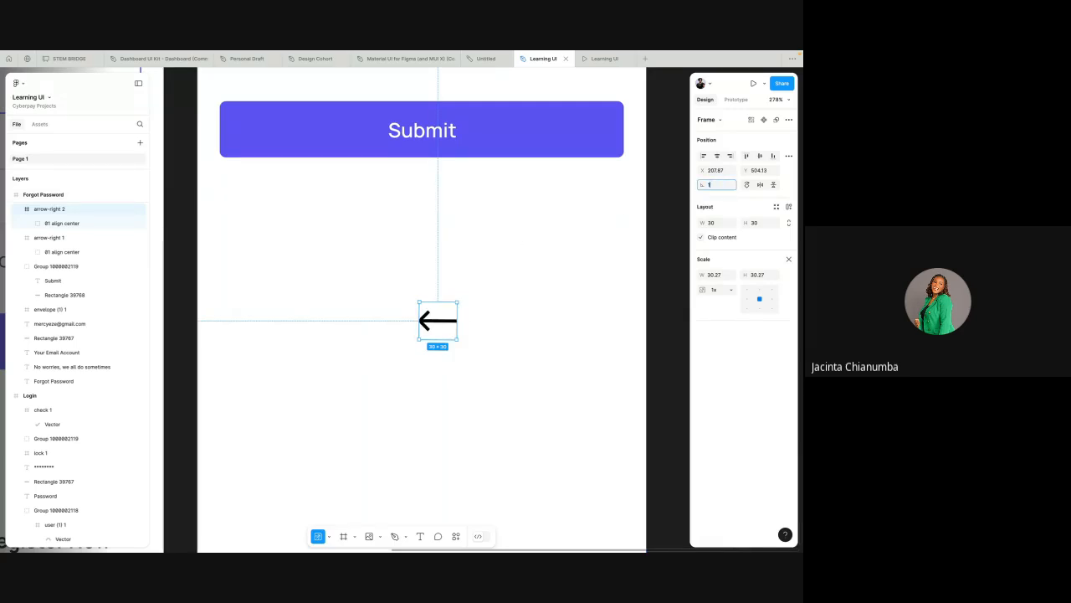
pyautogui.write('180')
pyautogui.press('Return')
# Step: Delete the new arrow from the Forgot Password frame
pyautogui.scroll(-2, 455, 302)
pyautogui.scroll(-5, 452, 302)
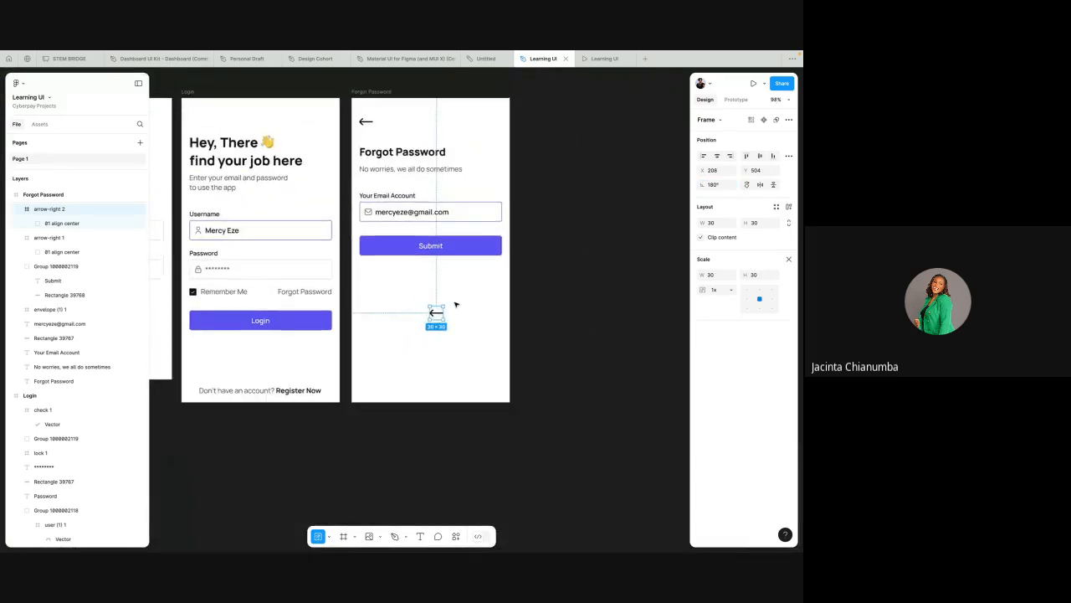
pyautogui.click(445, 298)
pyautogui.click(427, 312)
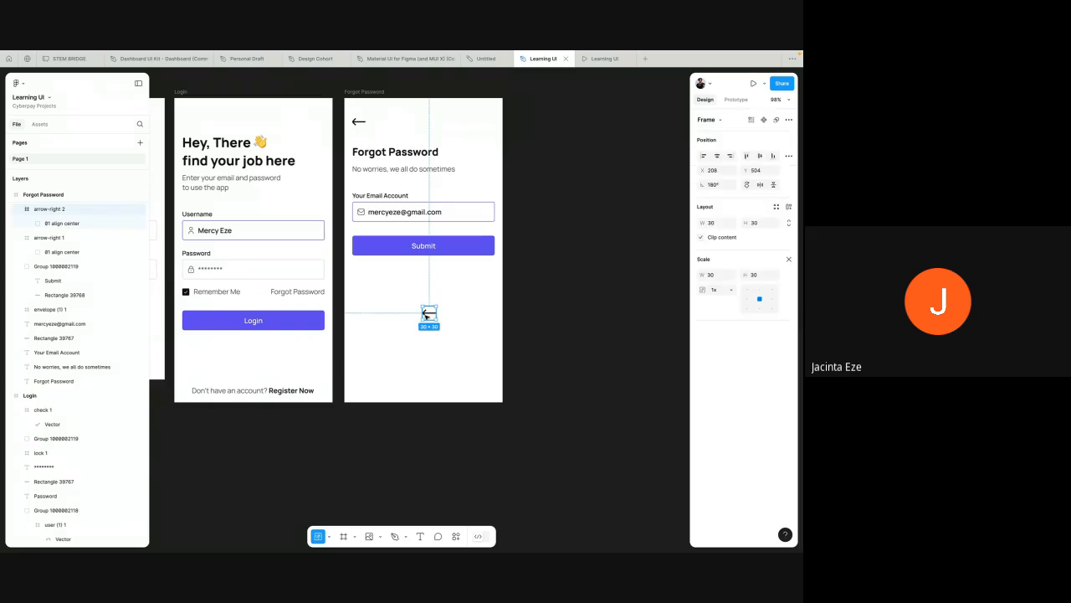
pyautogui.press('Delete')
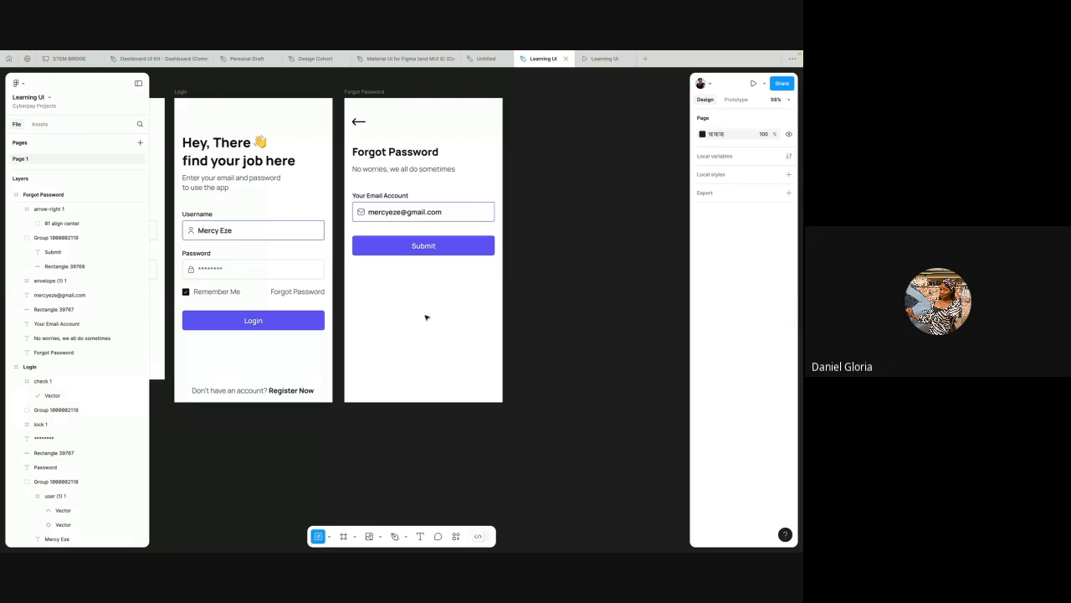
# Step: Switch to the browser and close the Flaticon arrow-right icon detail view
pyautogui.scroll(1, 445, 280)
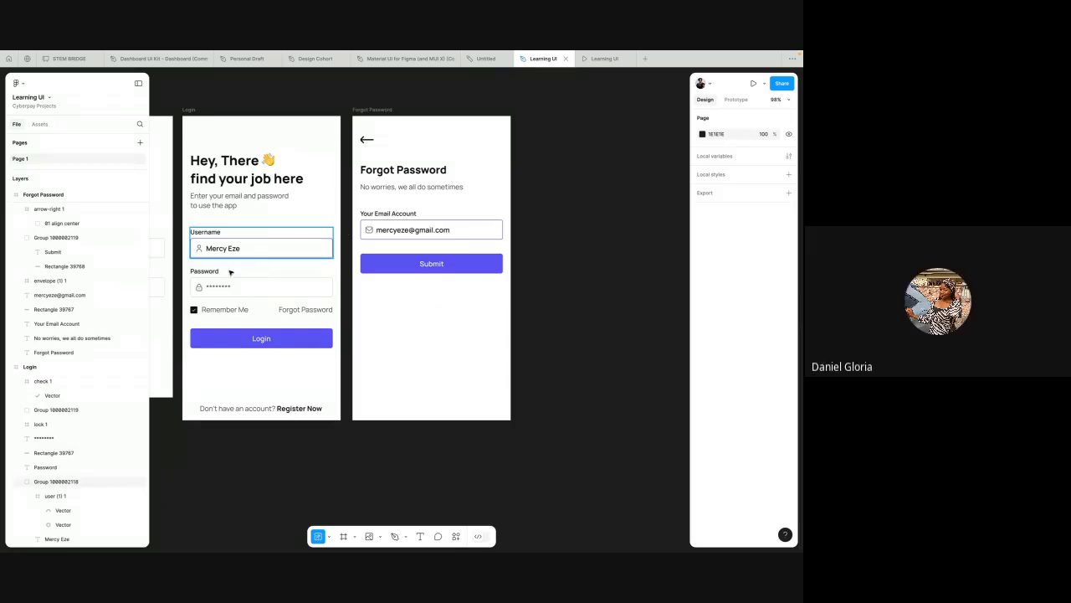
pyautogui.scroll(3, 198, 287)
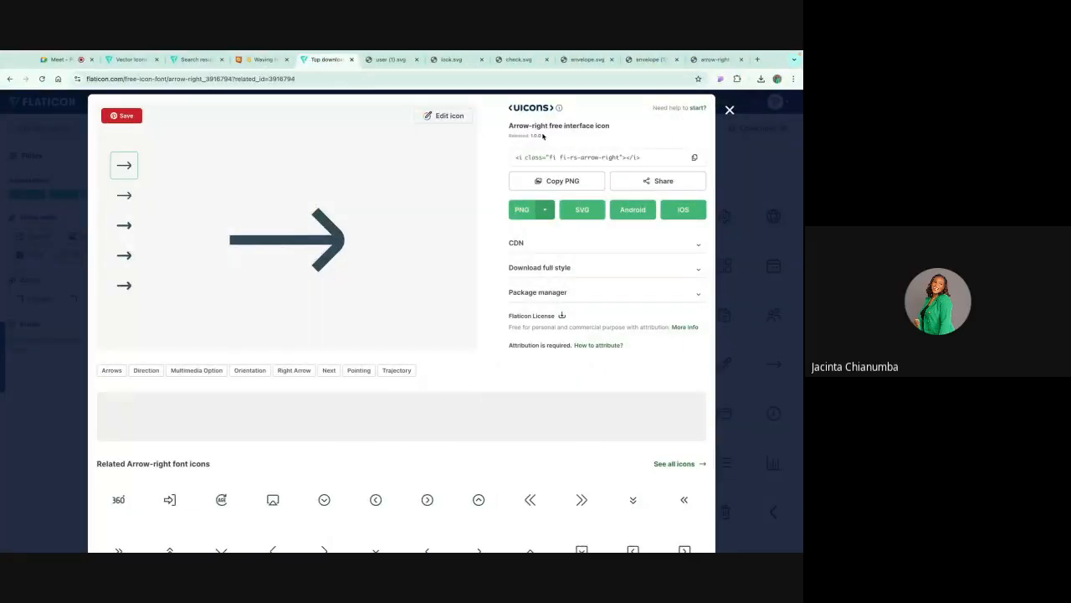
pyautogui.click(728, 110)
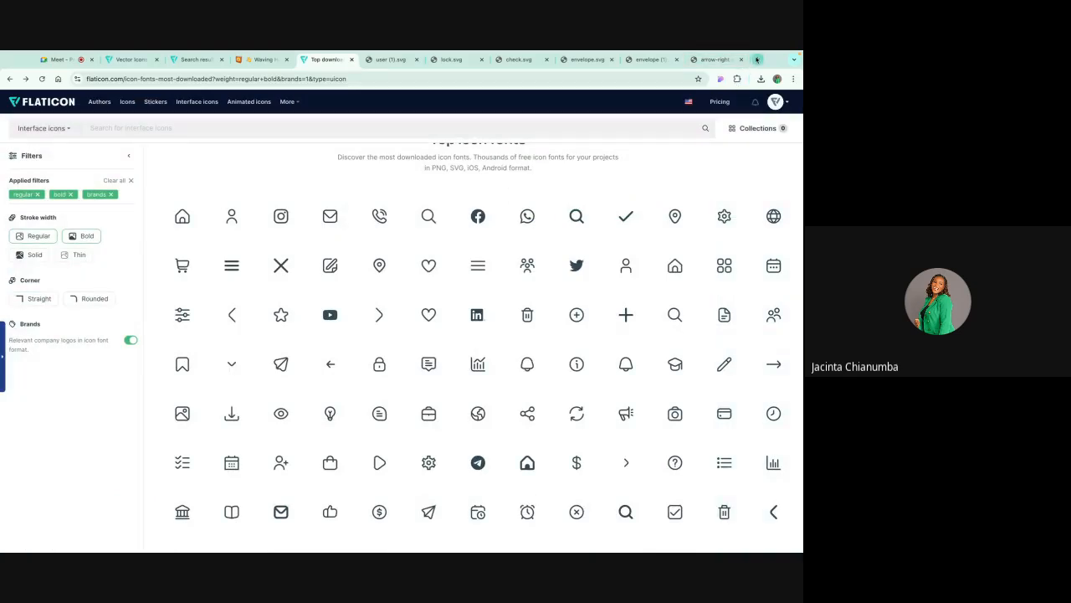
pyautogui.scroll(1, 551, 232)
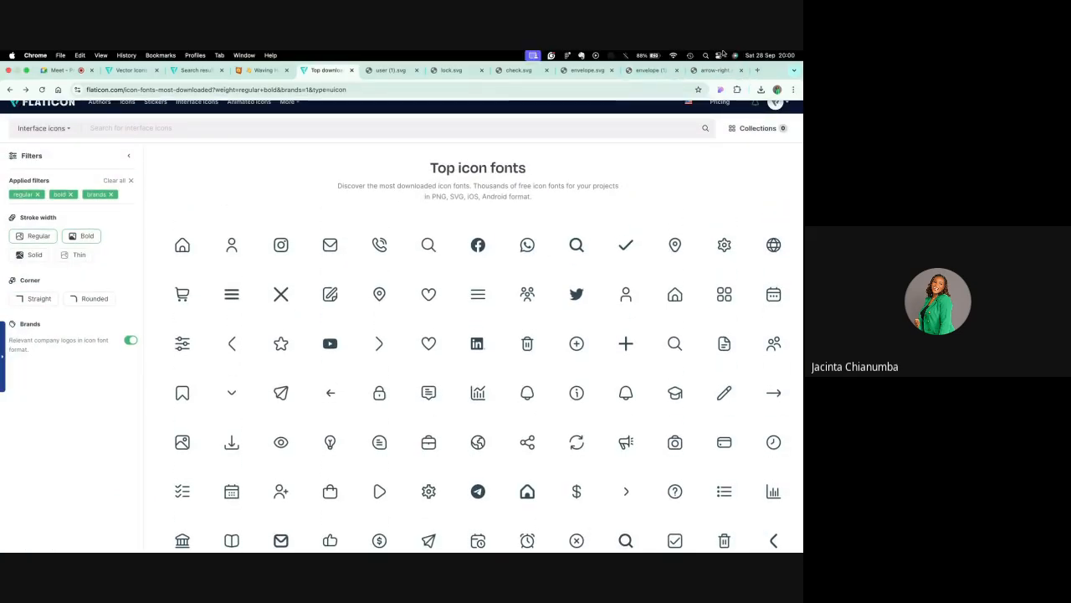
# Step: Open a new tab and search Google for icons free
pyautogui.click(755, 71)
pyautogui.write('i')
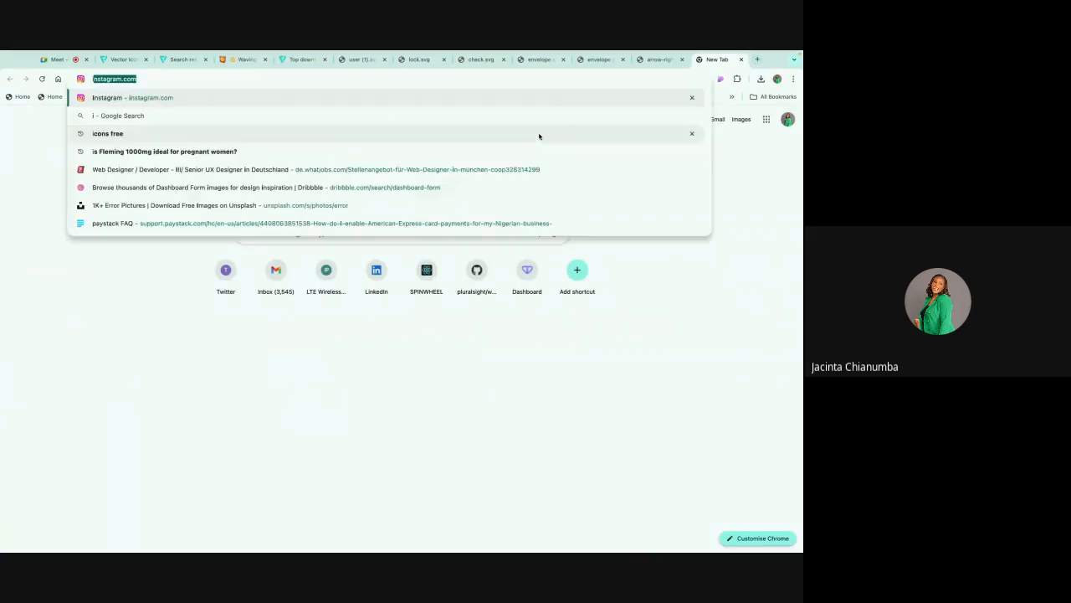
pyautogui.write('cons')
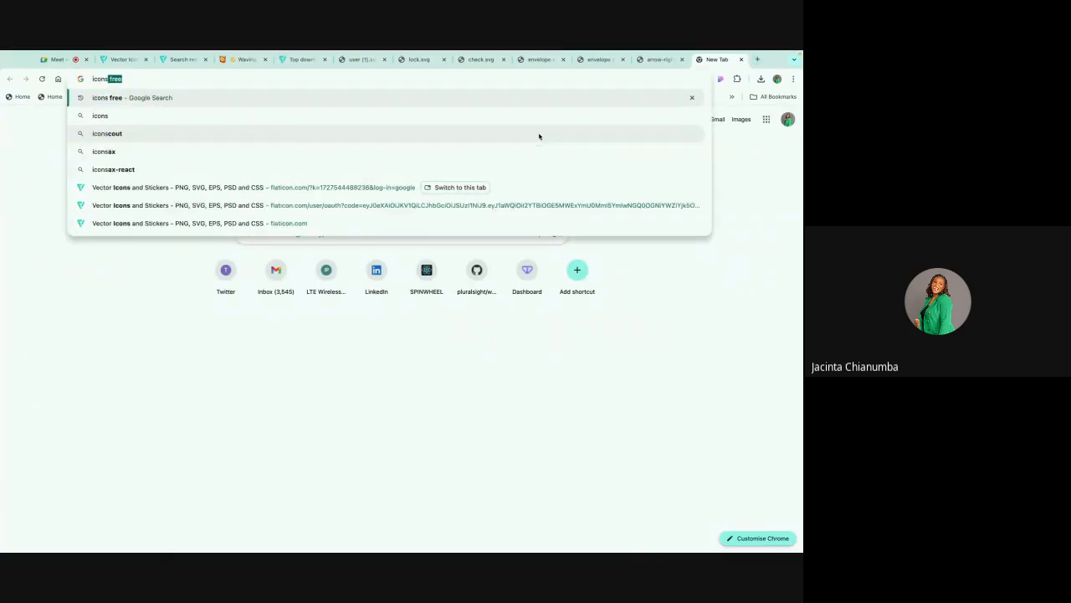
pyautogui.write(' free')
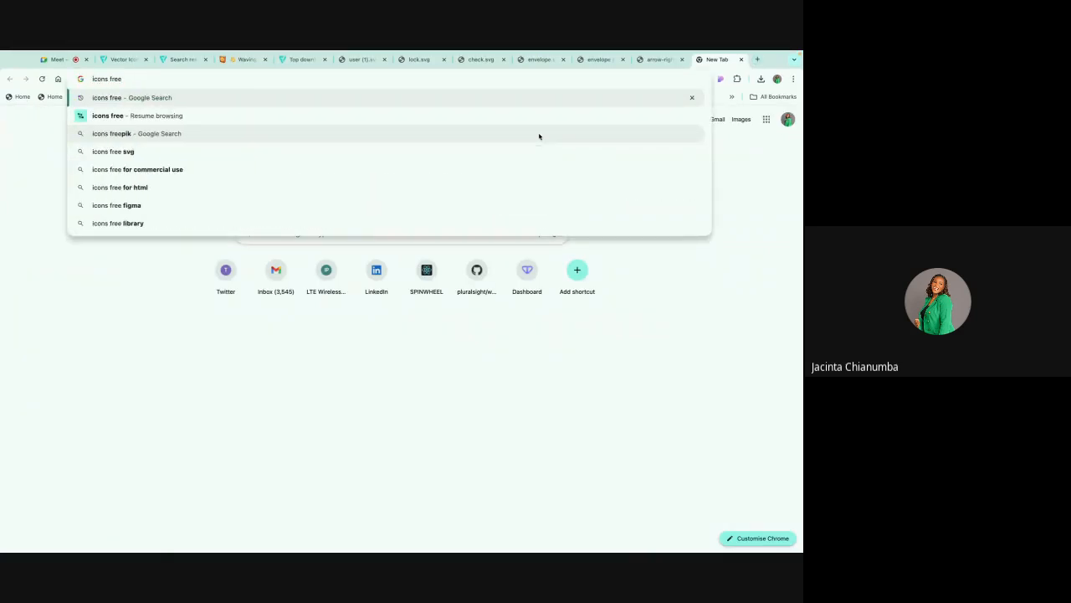
pyautogui.press('Return')
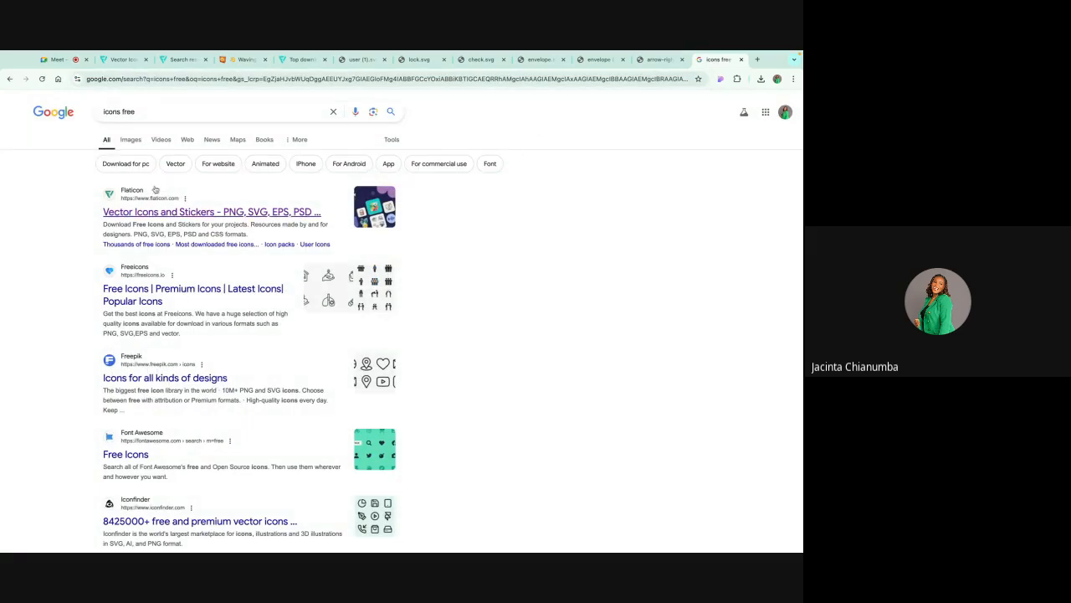
# Step: Scroll through the search results for free icon websites
pyautogui.scroll(-1, 187, 421)
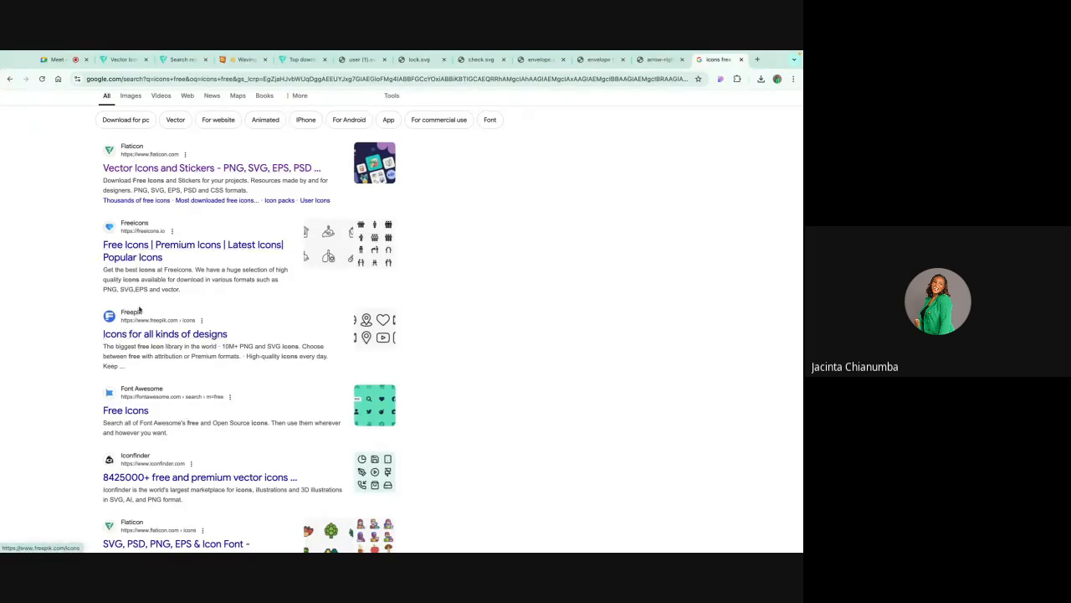
pyautogui.scroll(-3, 146, 301)
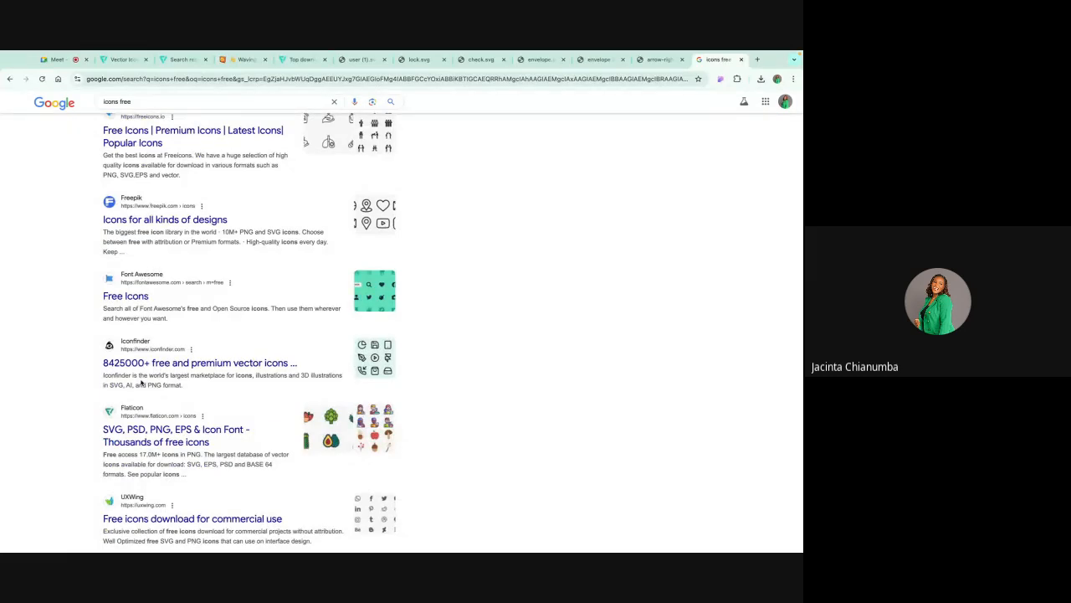
pyautogui.scroll(-2, 172, 356)
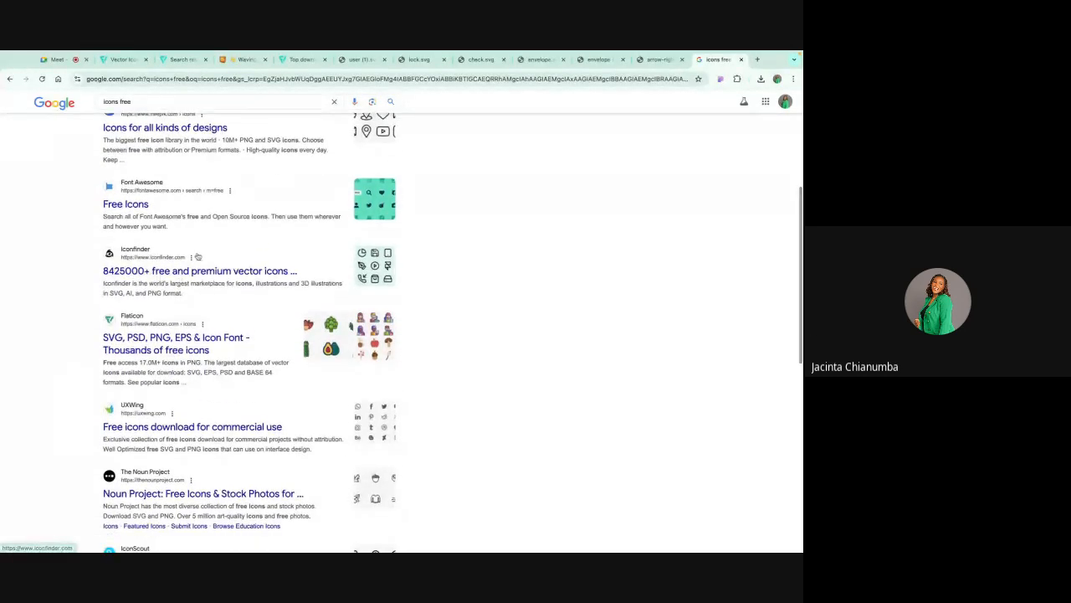
pyautogui.scroll(3, 171, 353)
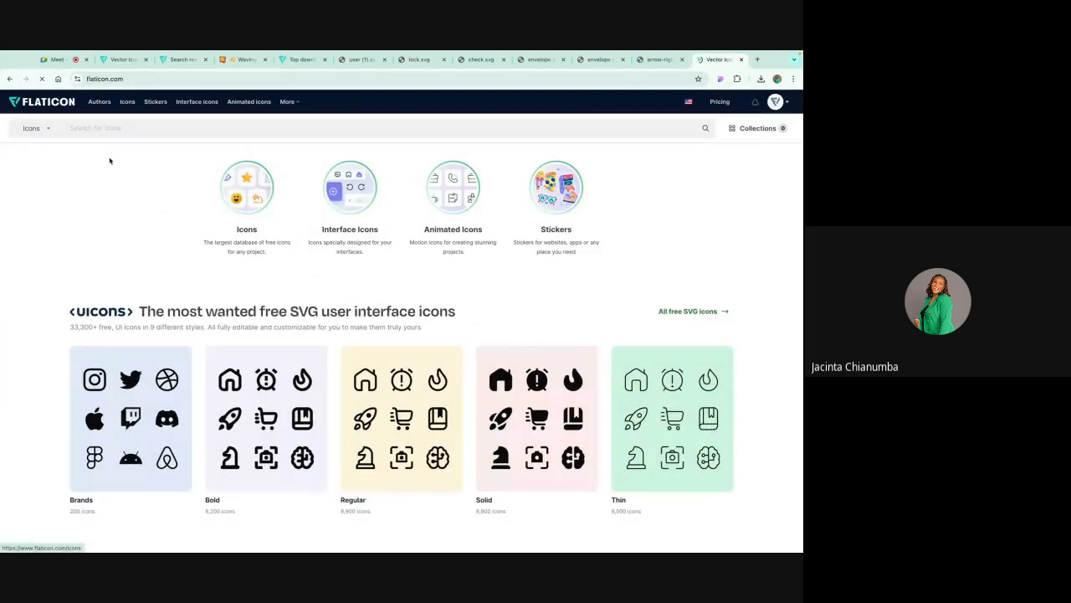
# Step: Open Flaticon's brand UIcons collection and scroll through its icons
pyautogui.scroll(-3, 180, 303)
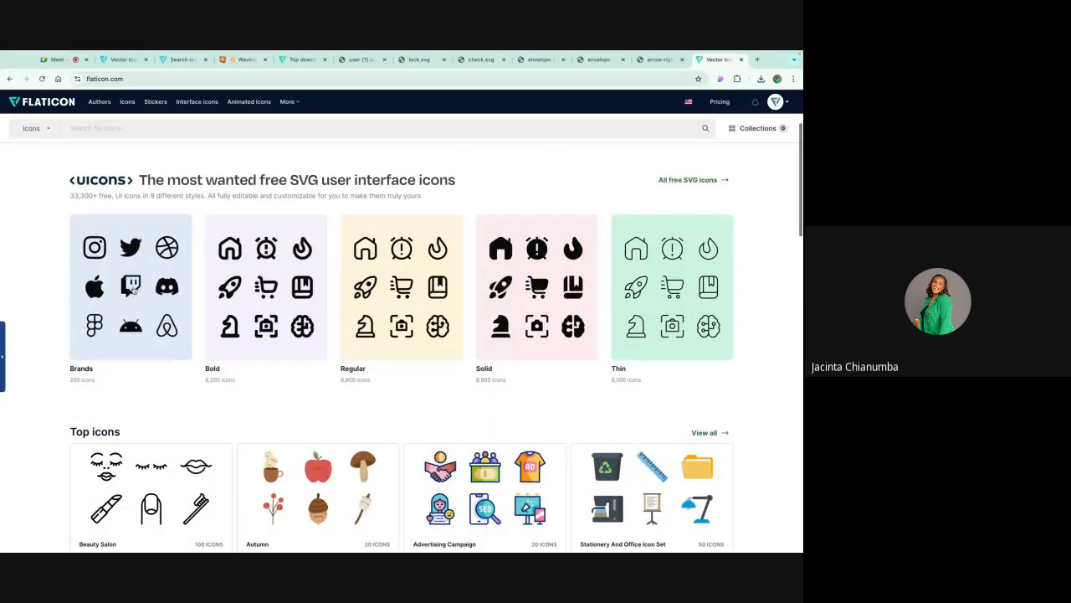
pyautogui.click(167, 248)
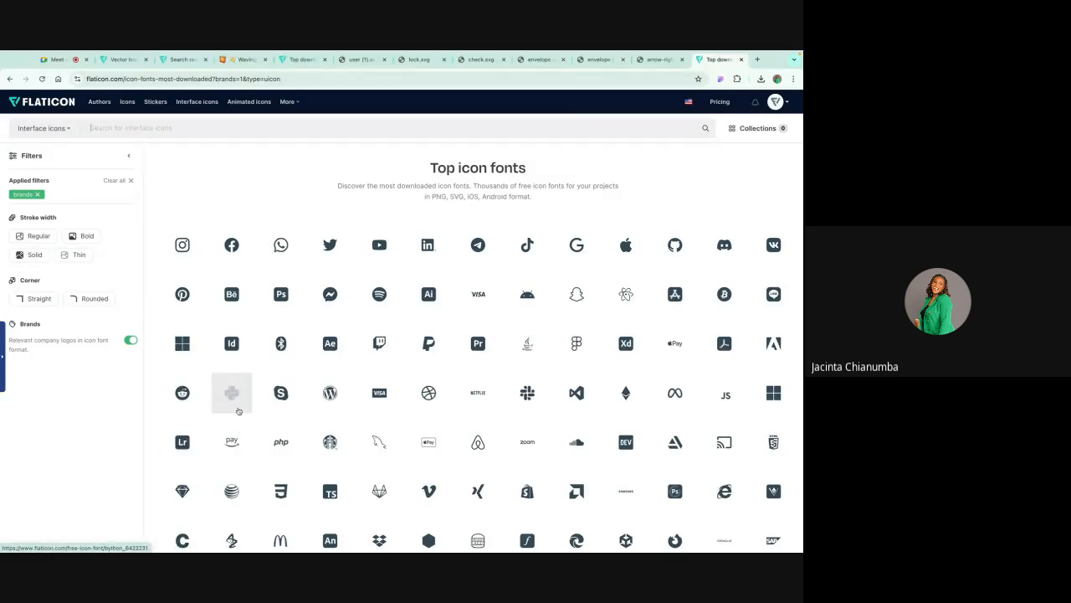
pyautogui.scroll(-3, 331, 431)
pyautogui.scroll(-5, 332, 431)
pyautogui.scroll(15, 277, 352)
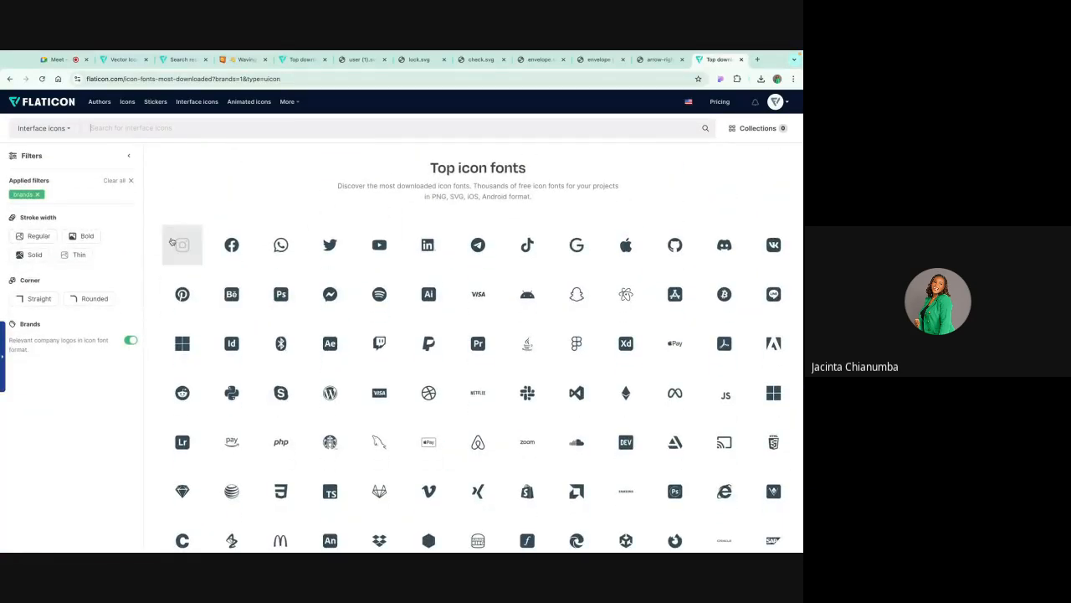
# Step: Filter the interface icons by Regular and Solid stroke widths and browse the results
pyautogui.click(43, 239)
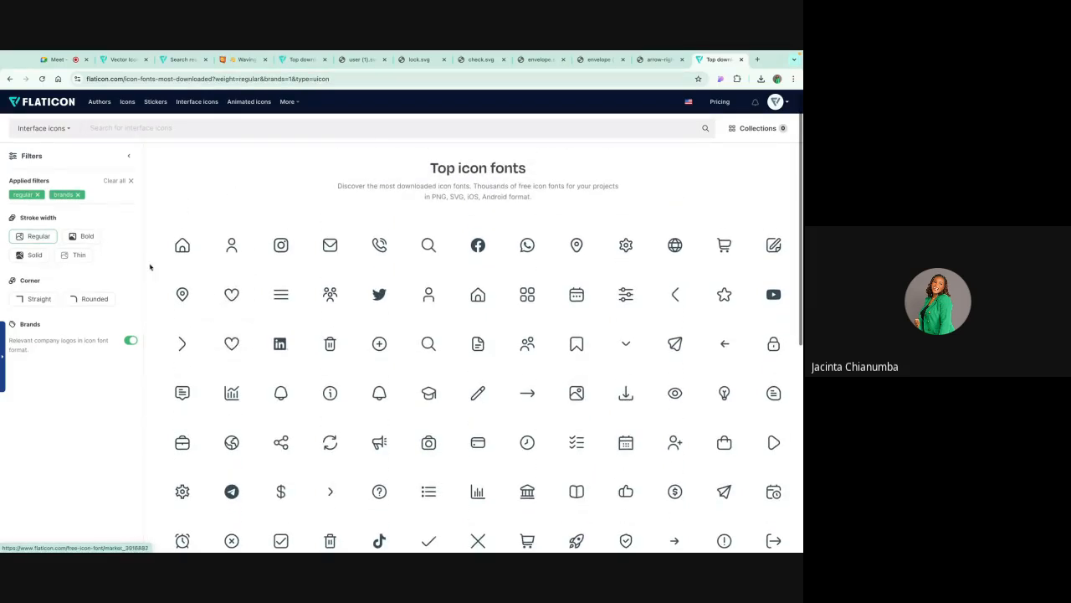
pyautogui.click(34, 257)
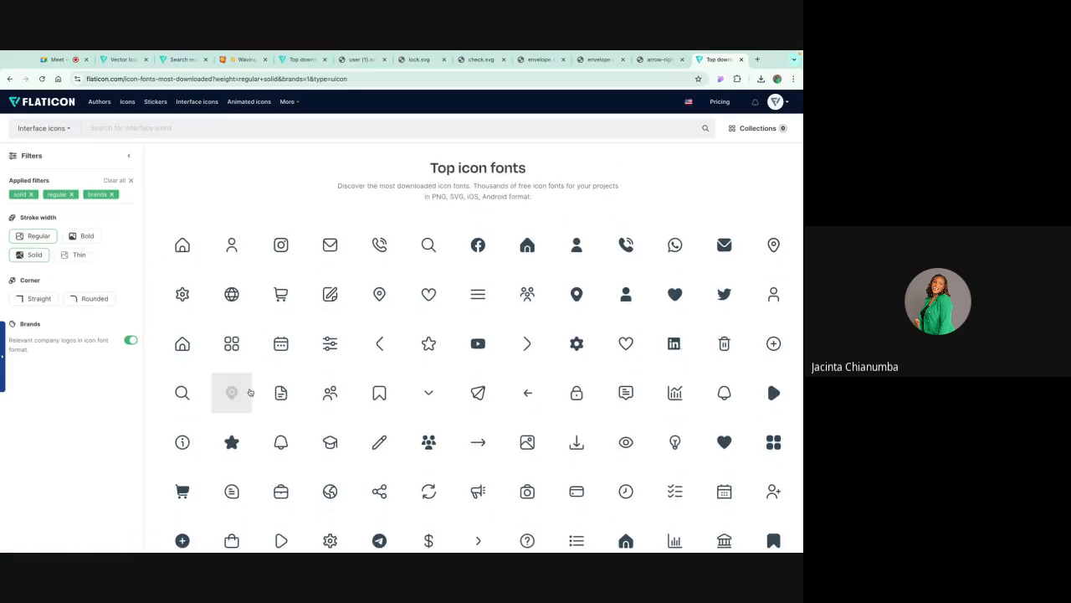
pyautogui.scroll(-5, 249, 391)
pyautogui.scroll(4, 355, 220)
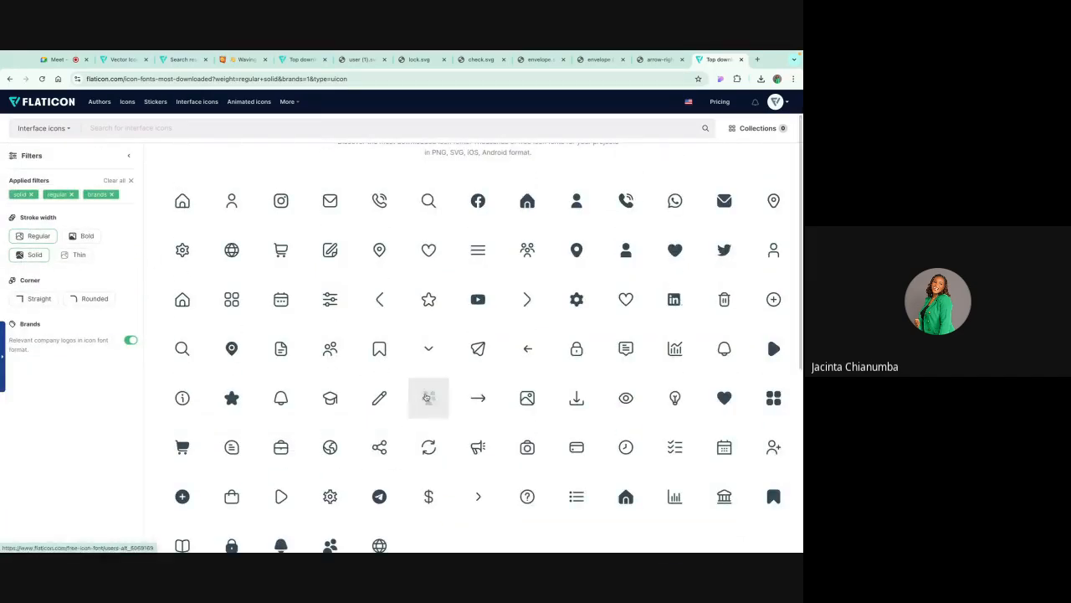
pyautogui.scroll(-5, 428, 398)
pyautogui.click(474, 382)
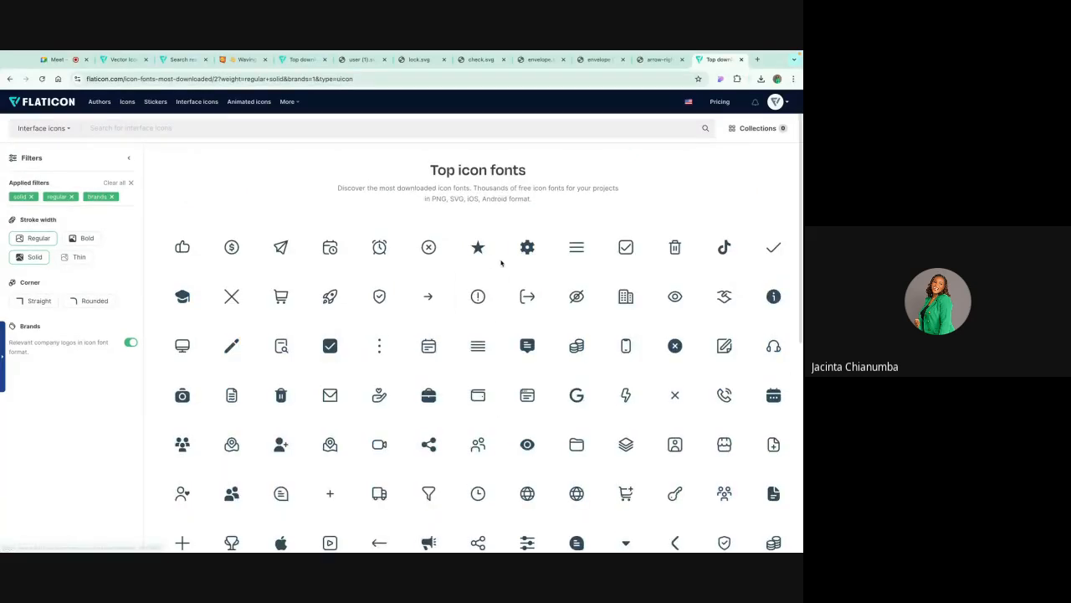
pyautogui.scroll(-5, 459, 285)
pyautogui.scroll(5, 460, 283)
pyautogui.scroll(-1, 459, 283)
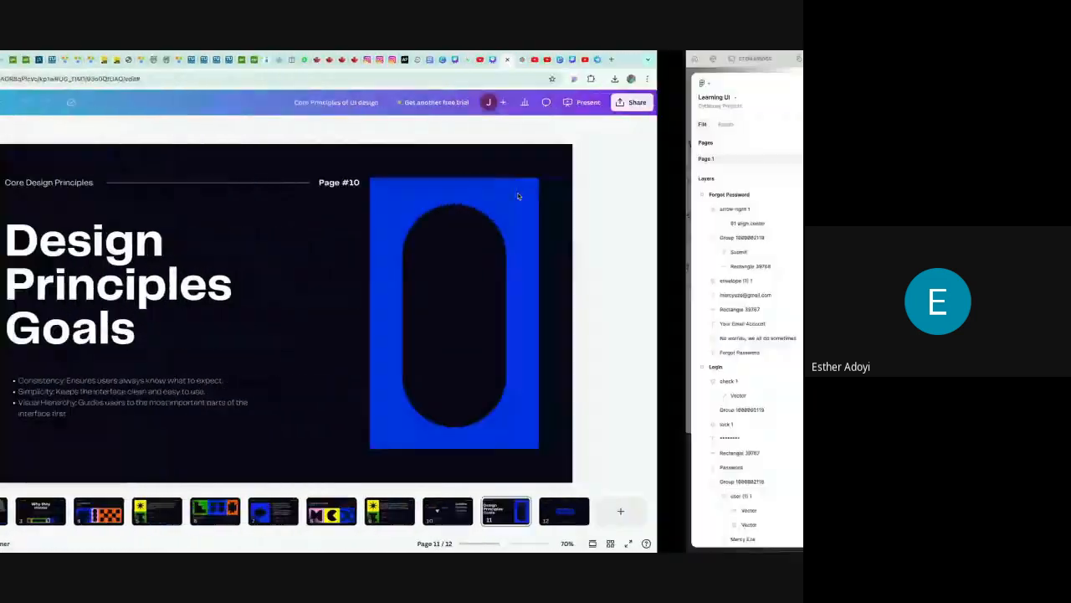
# Step: Group the Password label, field, lock icon and placeholder text in the Login frame
pyautogui.hscroll(-2, 461, 217)
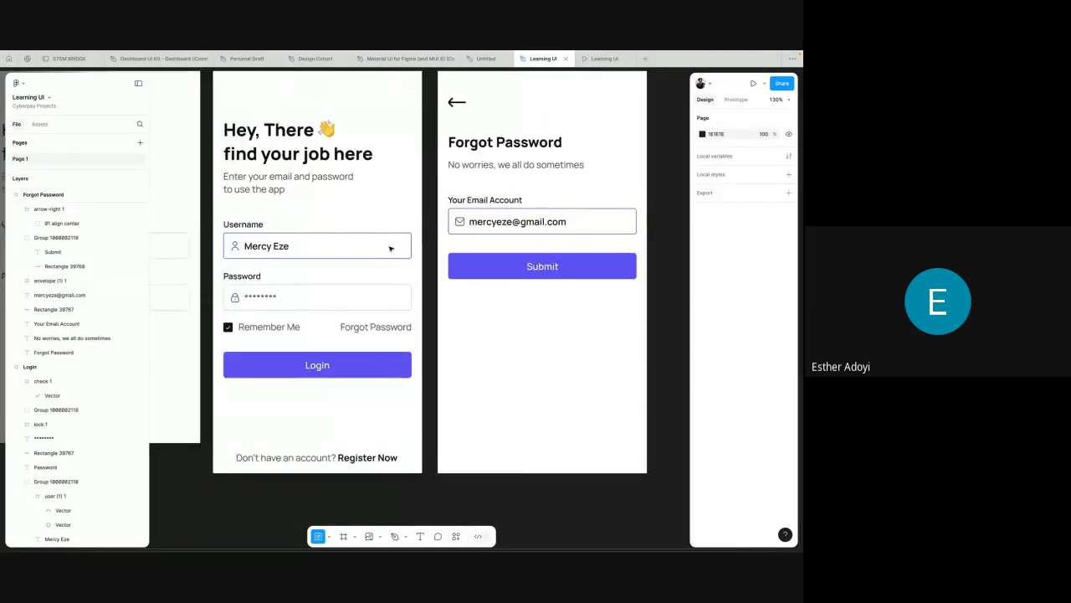
pyautogui.hscroll(-3, 360, 244)
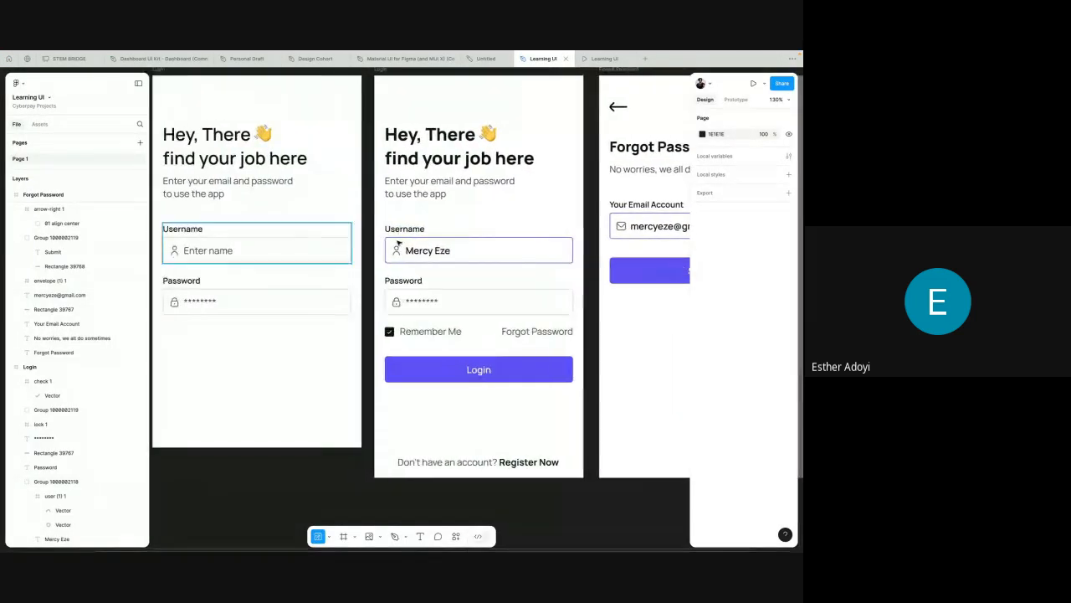
pyautogui.click(405, 251)
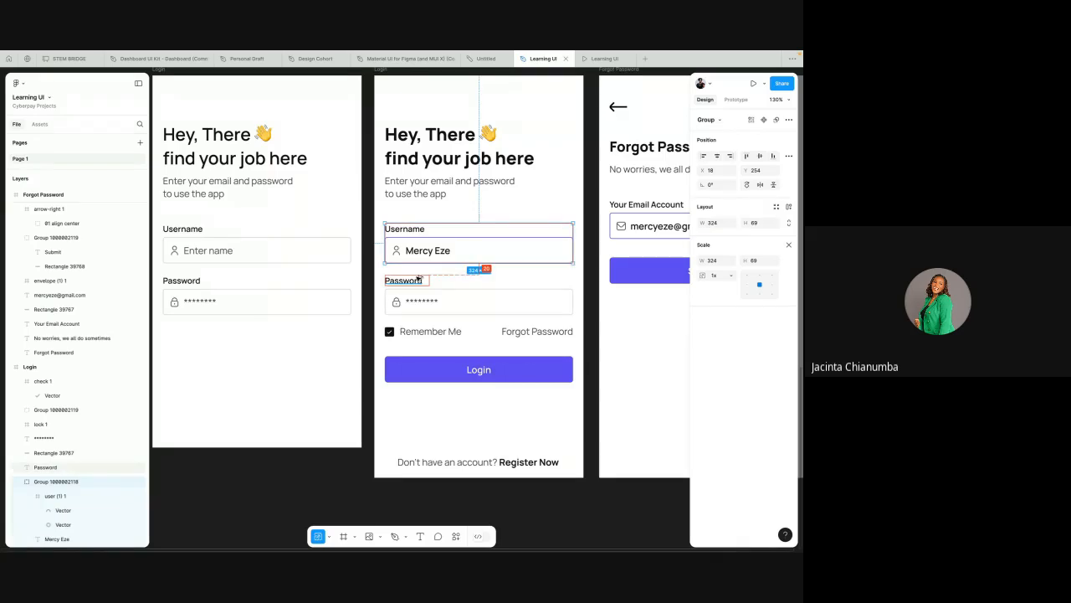
pyautogui.hscroll(2, 435, 255)
pyautogui.keyDown('ctrl'); pyautogui.scroll(5, 435, 255); pyautogui.keyUp('ctrl')
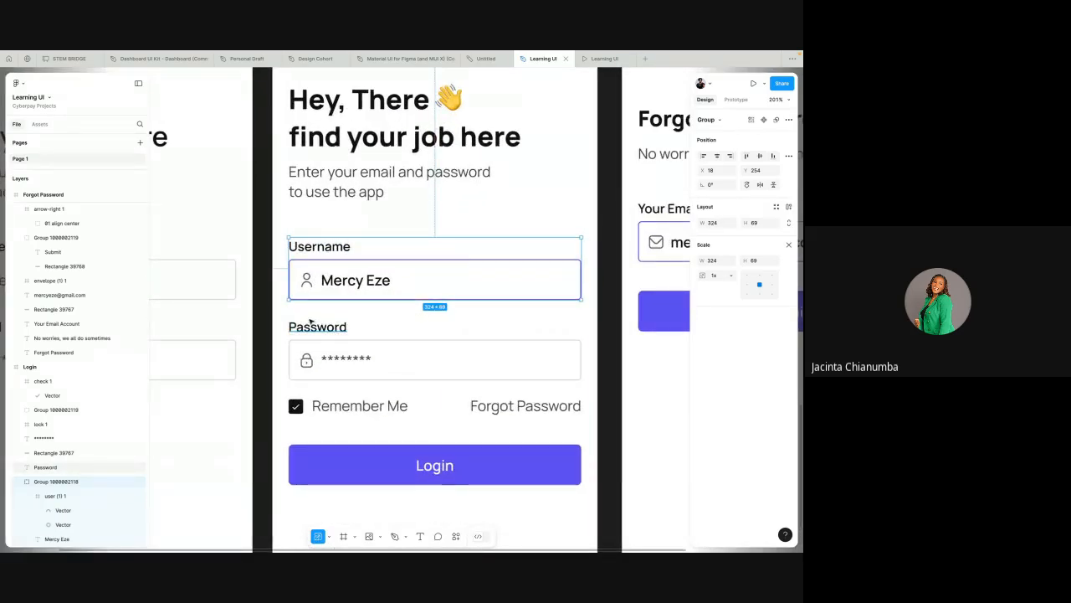
pyautogui.moveTo(283, 318); pyautogui.dragTo(335, 388)
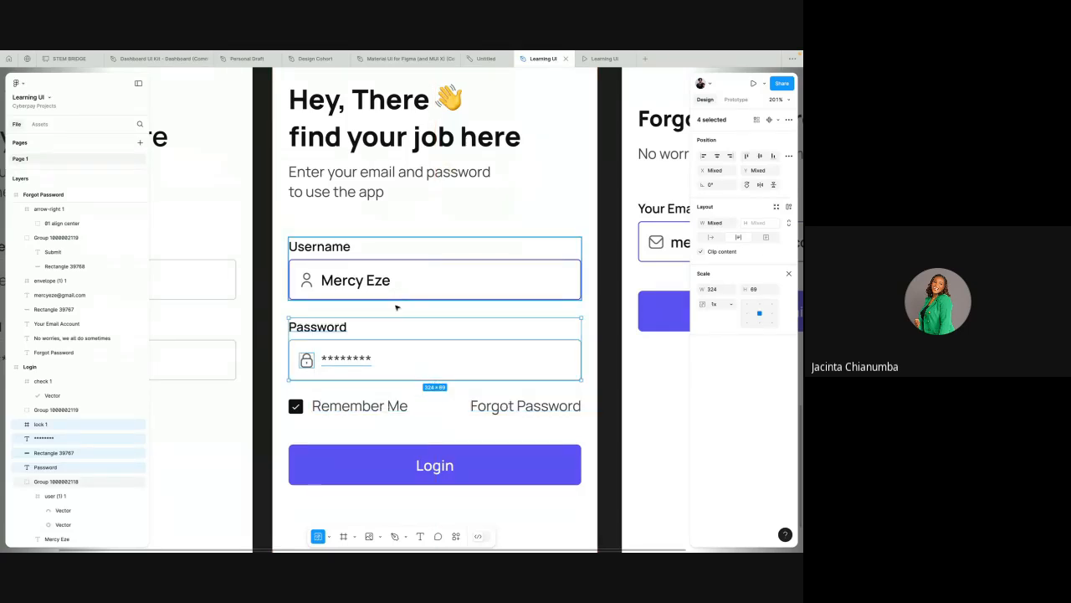
pyautogui.rightClick(392, 342)
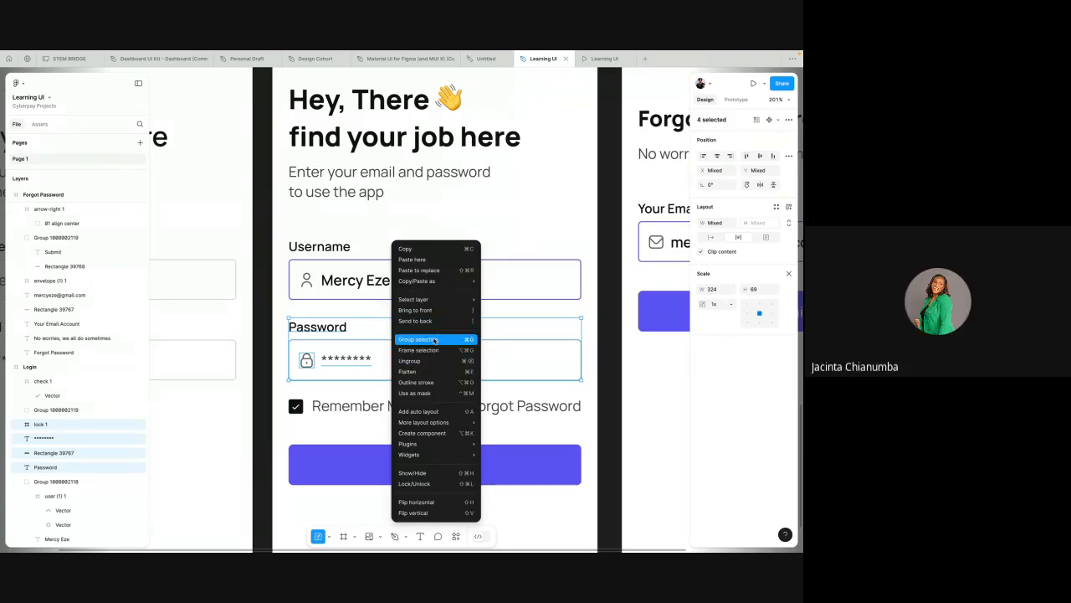
pyautogui.click(434, 340)
pyautogui.click(491, 224)
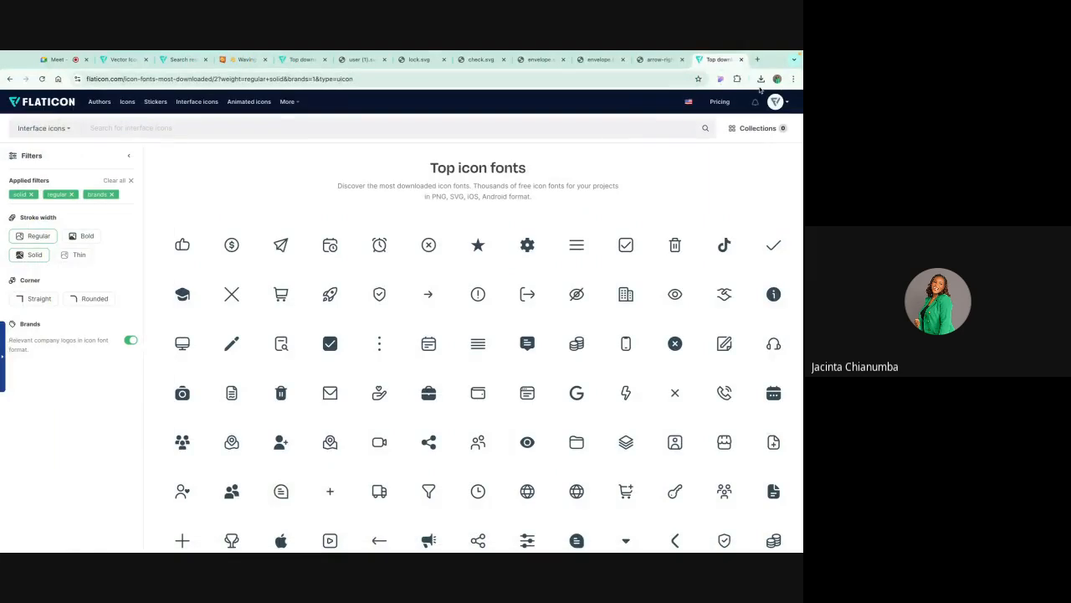
pyautogui.click(757, 60)
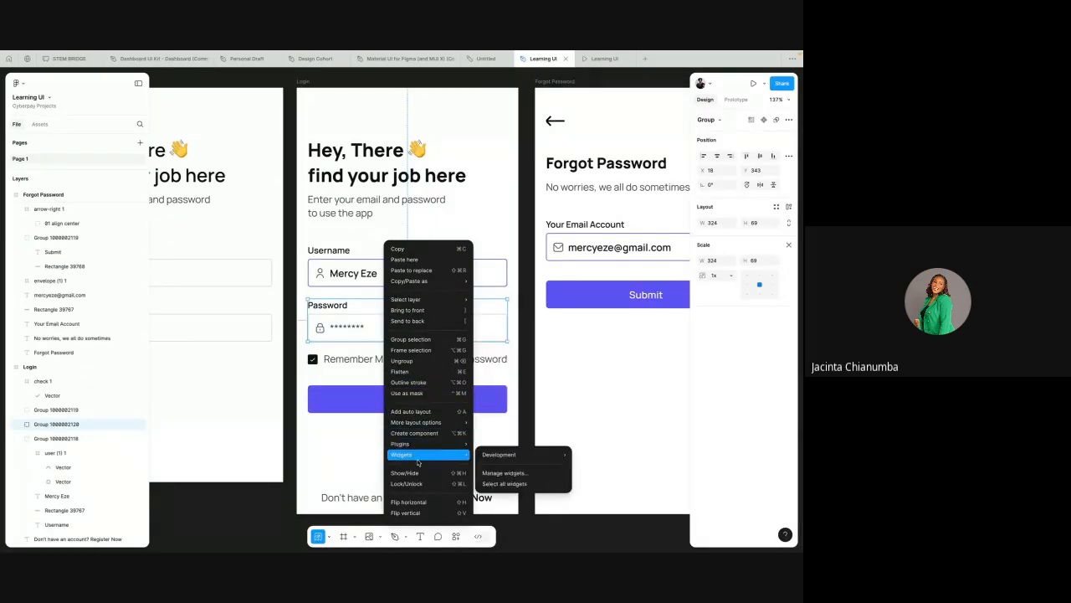
pyautogui.click(519, 302)
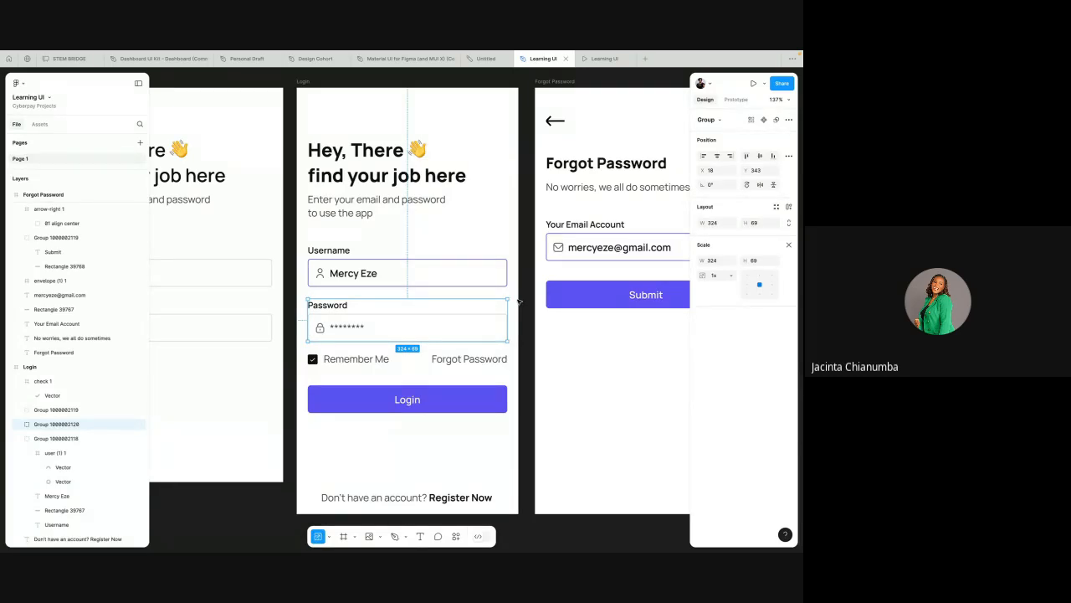
pyautogui.scroll(-5, 519, 301)
pyautogui.hscroll(2, 338, 180)
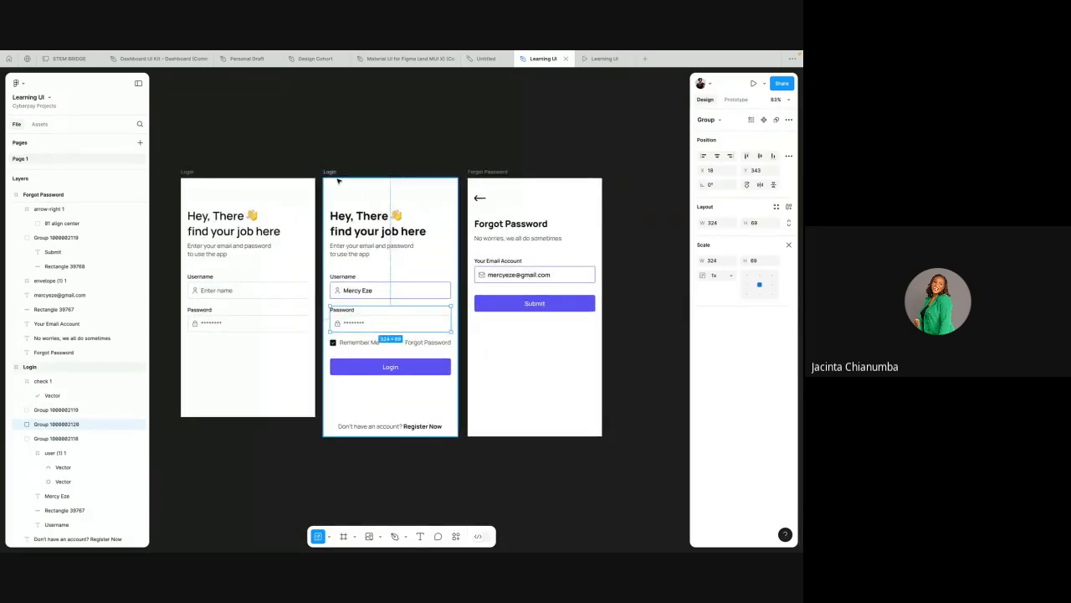
pyautogui.click(338, 180)
pyautogui.hotkey('ctrl', 'd')
pyautogui.hscroll(3, 440, 231)
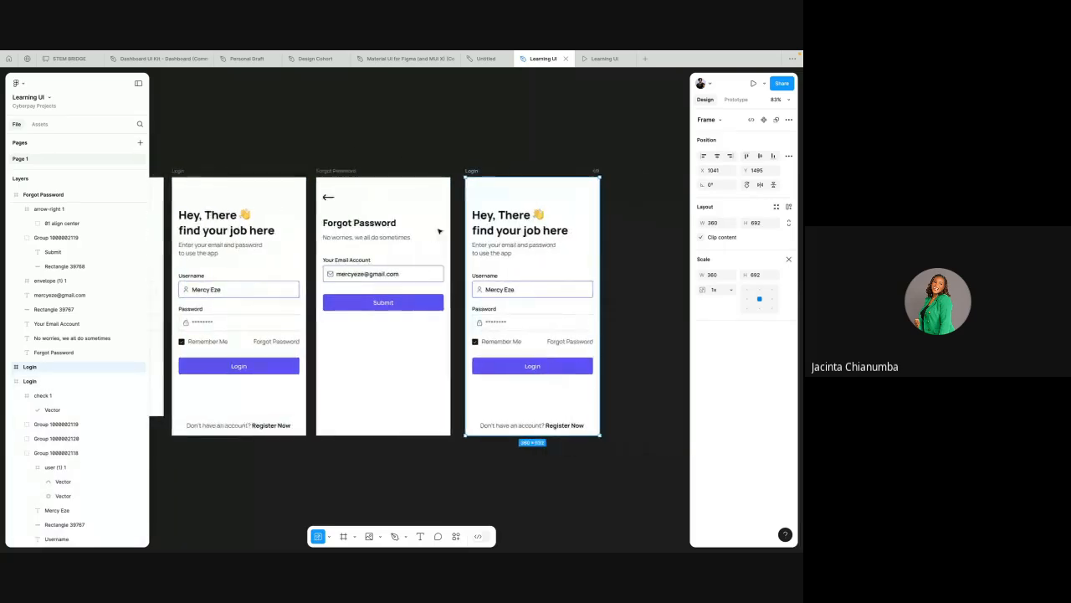
pyautogui.hscroll(3, 456, 285)
pyautogui.scroll(2, 466, 318)
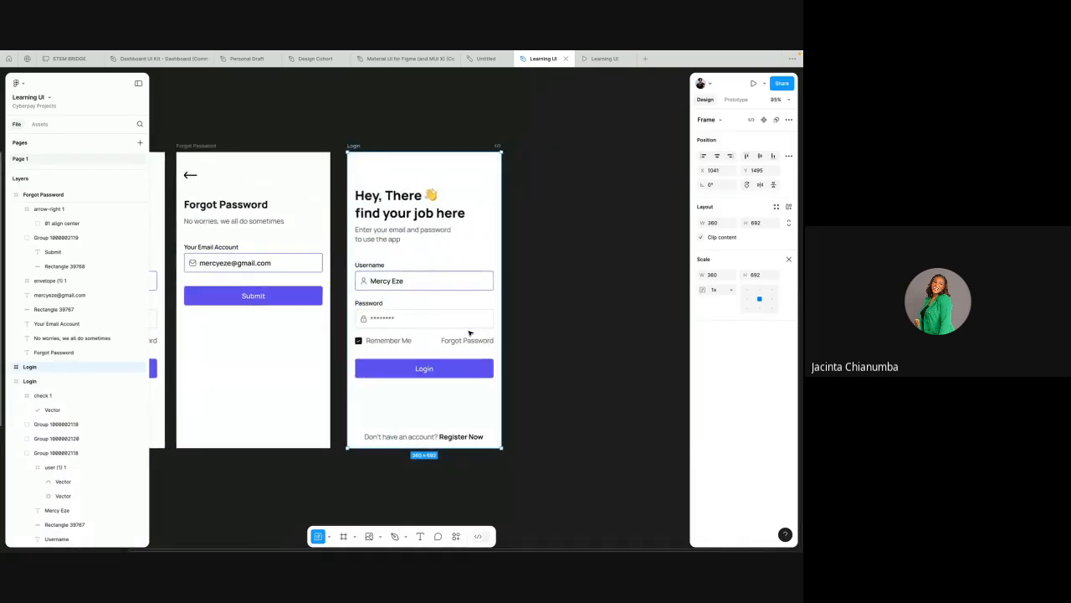
pyautogui.scroll(4, 360, 337)
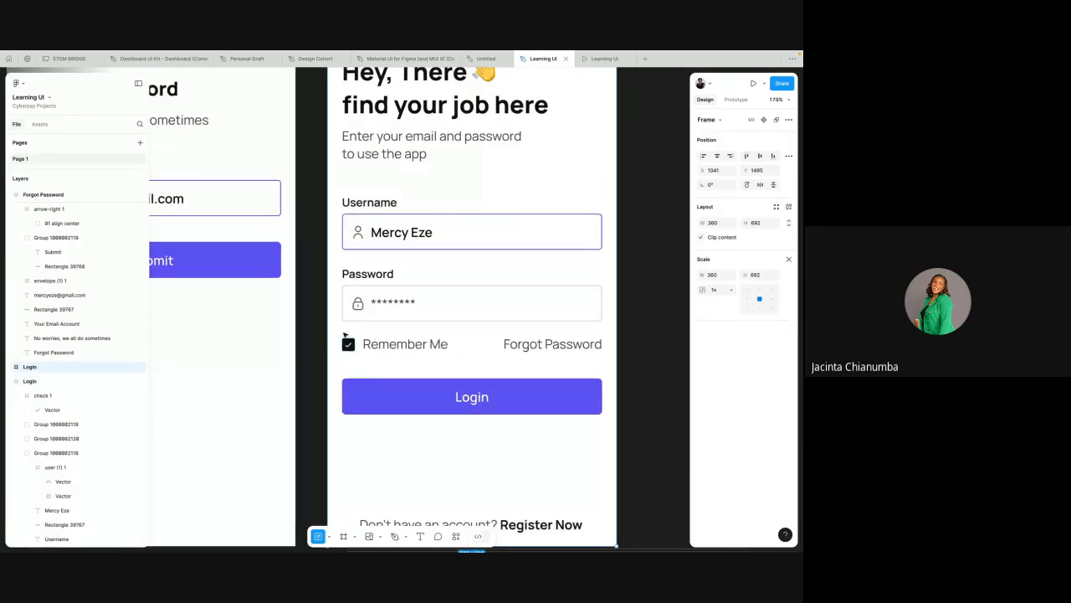
pyautogui.scroll(-5, 345, 335)
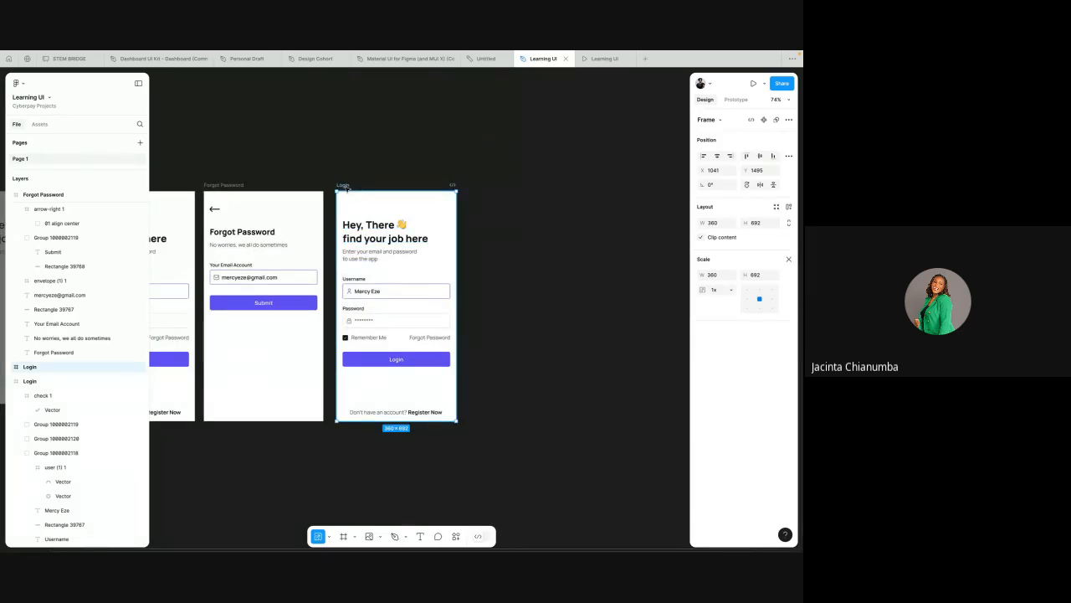
pyautogui.press('Delete')
# Step: Duplicate the Forgot Password frame and change the copy's heading to Create Account
pyautogui.click(222, 186)
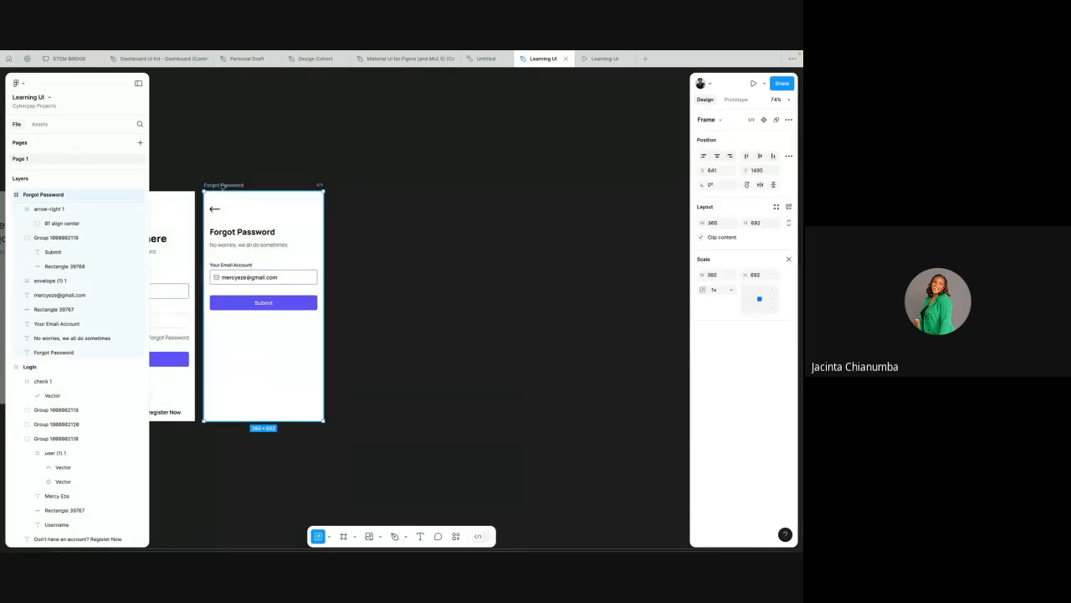
pyautogui.hotkey('ctrl', 'd')
pyautogui.doubleClick(362, 234)
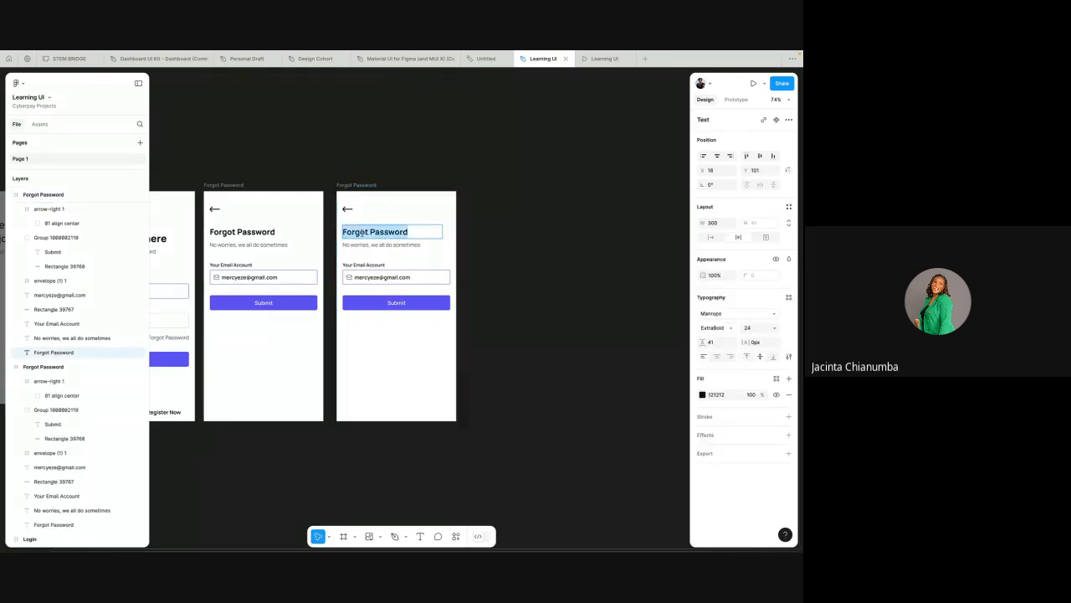
pyautogui.scroll(3, 362, 234)
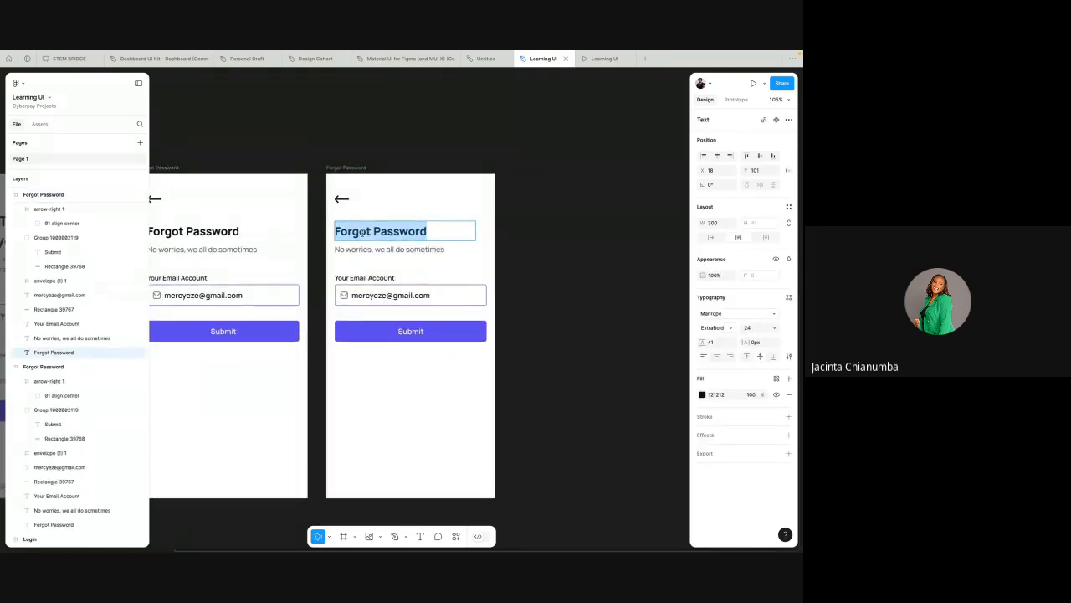
pyautogui.write('C')
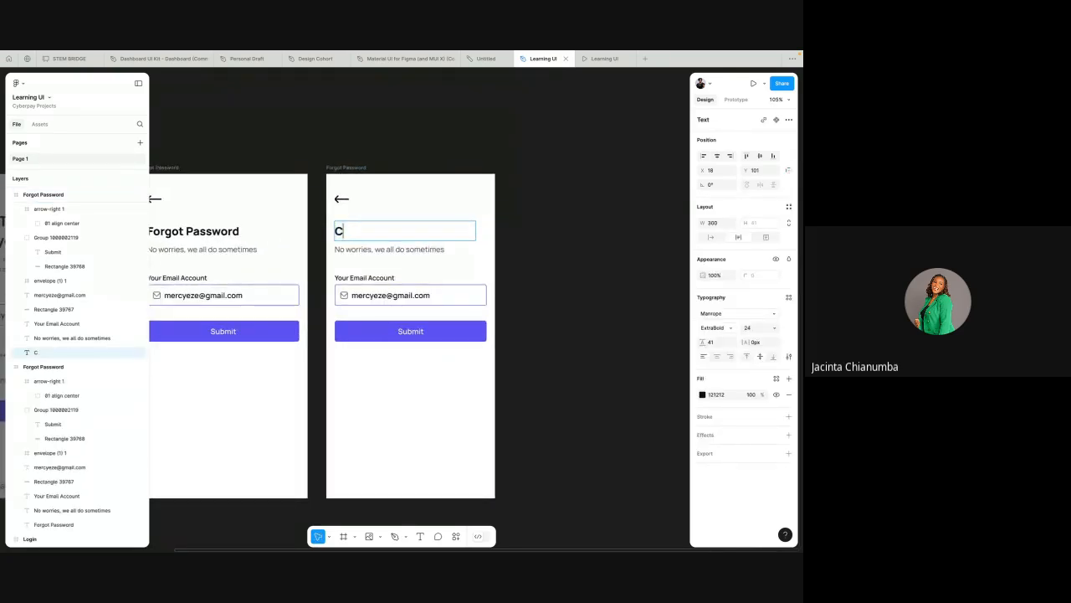
pyautogui.write('reate Account')
pyautogui.scroll(5, 372, 227)
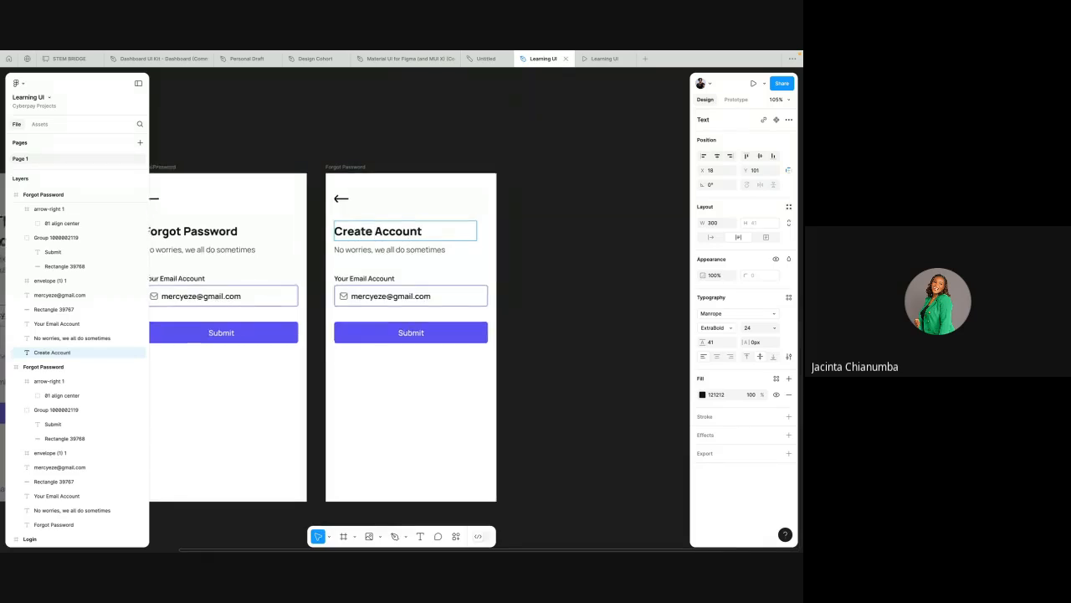
# Step: Change the copy's subtitle to Enter your details to proceed, fixing the misspelled word
pyautogui.doubleClick(361, 261)
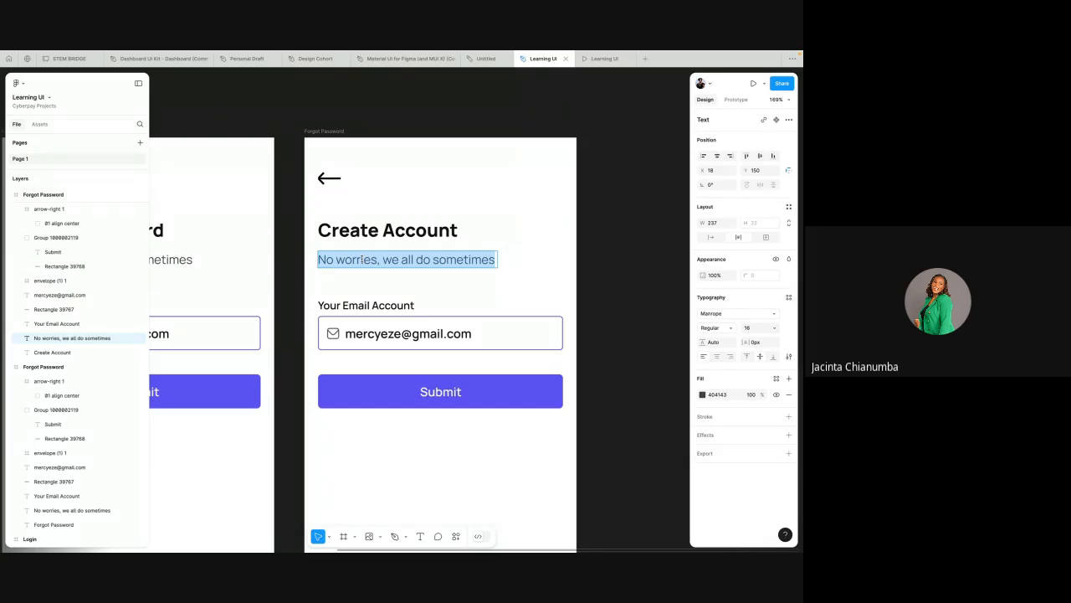
pyautogui.write('Enter')
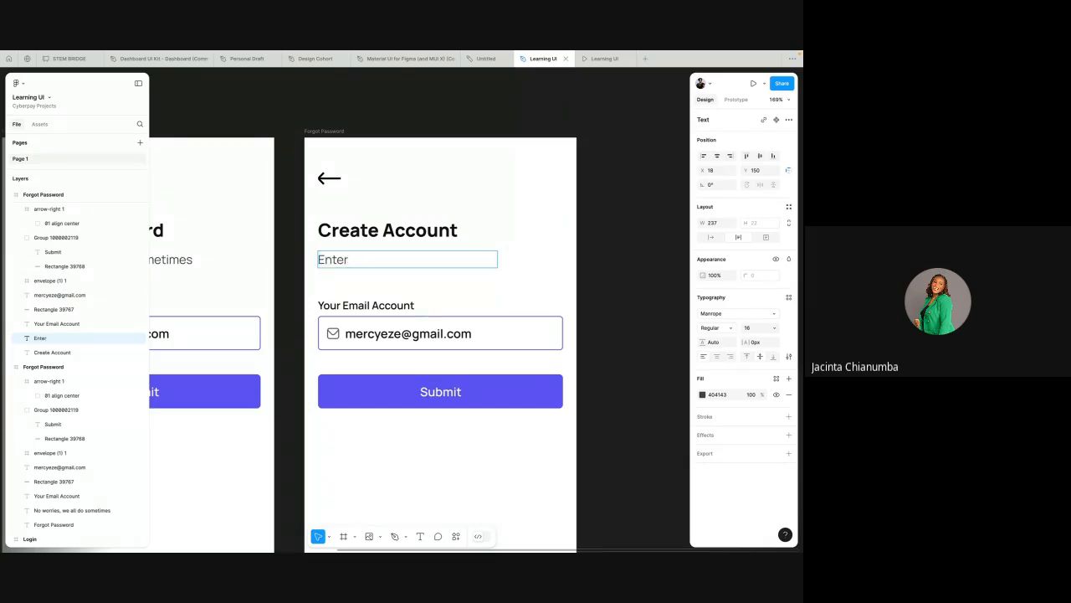
pyautogui.write(' your deatils')
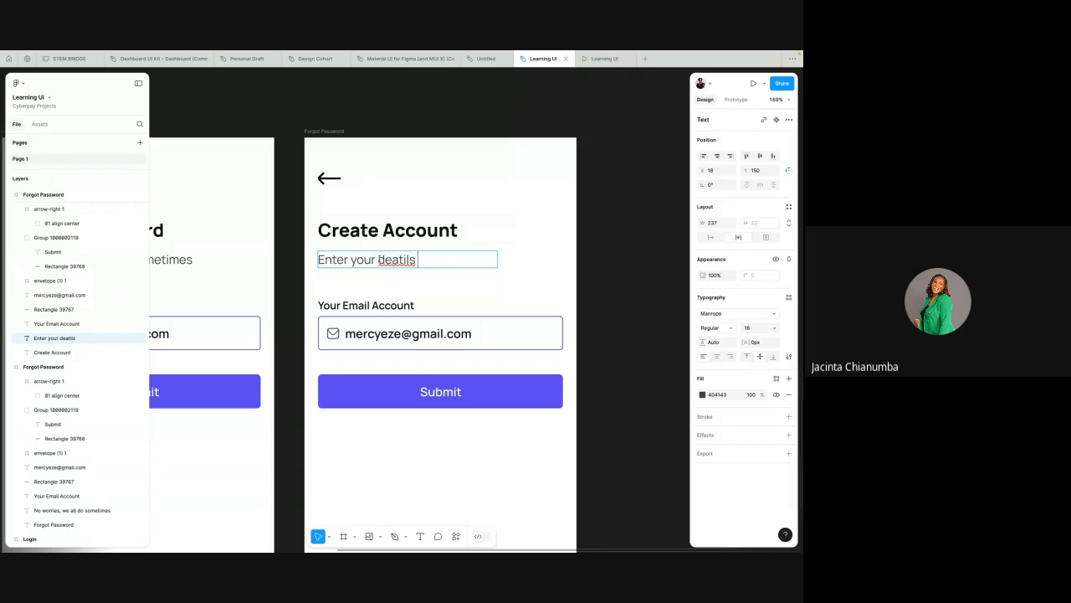
pyautogui.rightClick(386, 260)
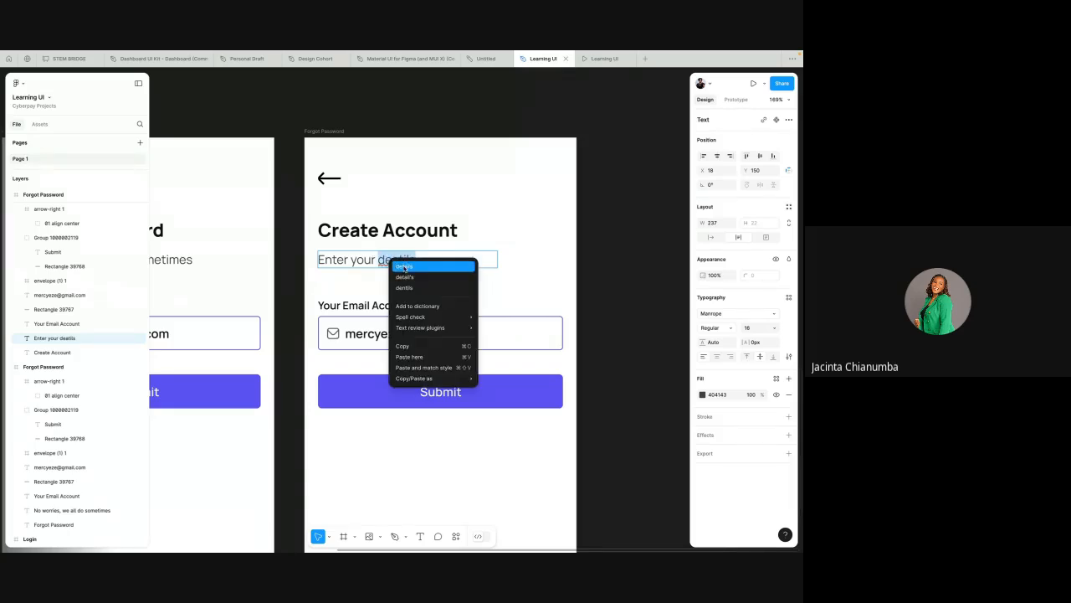
pyautogui.click(408, 266)
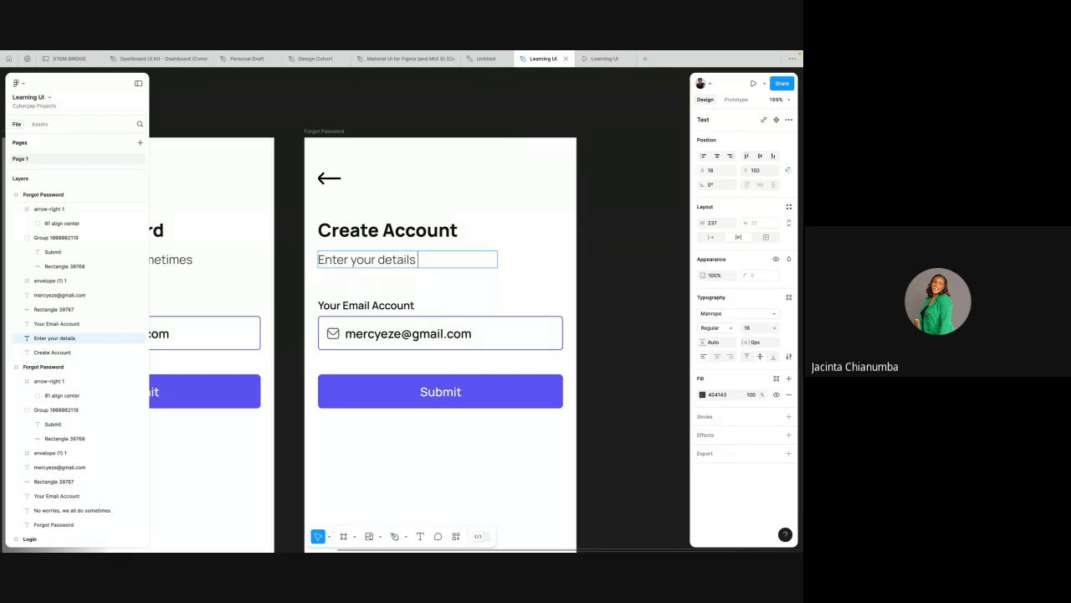
pyautogui.write('to proceed')
pyautogui.press('Escape')
# Step: Move the Submit button down to near the bottom of the Create Account frame
pyautogui.scroll(-3, 456, 291)
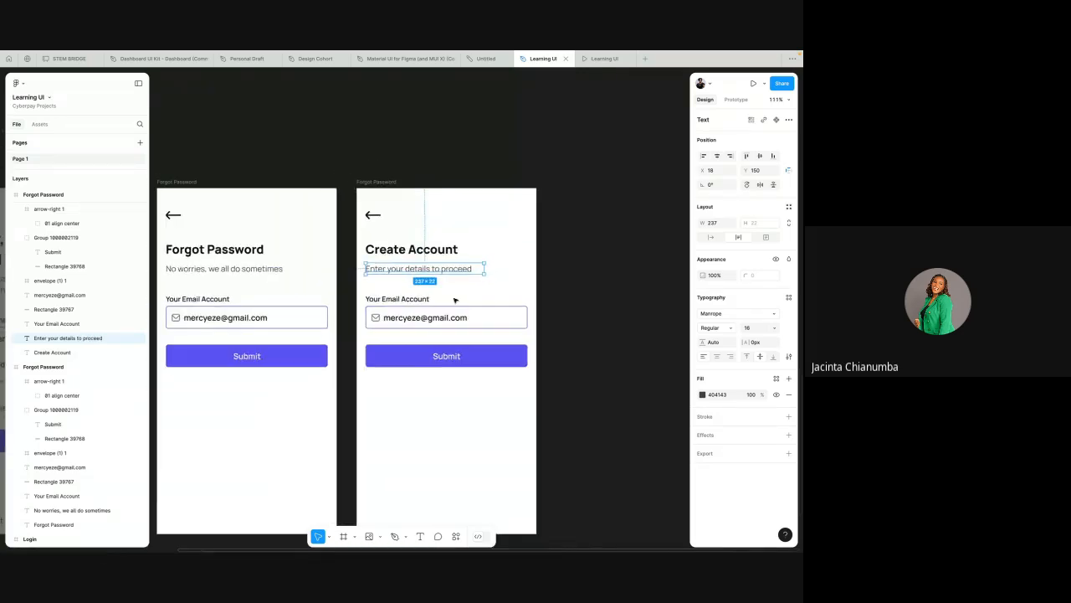
pyautogui.click(445, 356)
pyautogui.moveTo(444, 356); pyautogui.dragTo(455, 502)
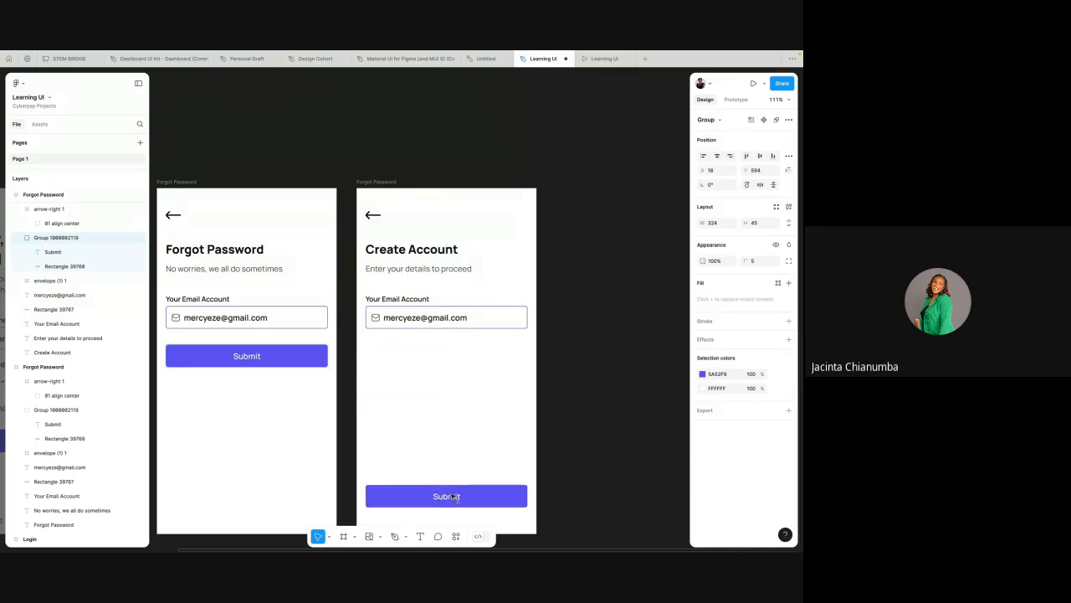
# Step: Rename the Create Account frame's field label to First Name
pyautogui.click(416, 300)
pyautogui.doubleClick(416, 300)
pyautogui.write('First a')
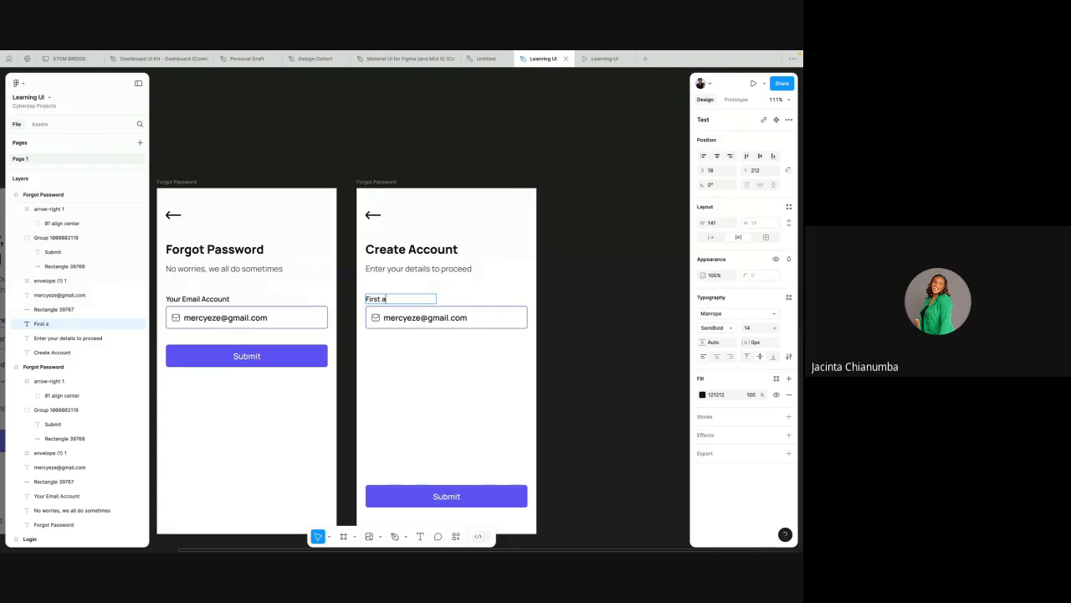
pyautogui.press('BackSpace')
pyautogui.press('BackSpace')
pyautogui.press('BackSpace')
pyautogui.write('Name')
# Step: Wrap the First Name label and its email field together in a frame
pyautogui.scroll(5, 431, 285)
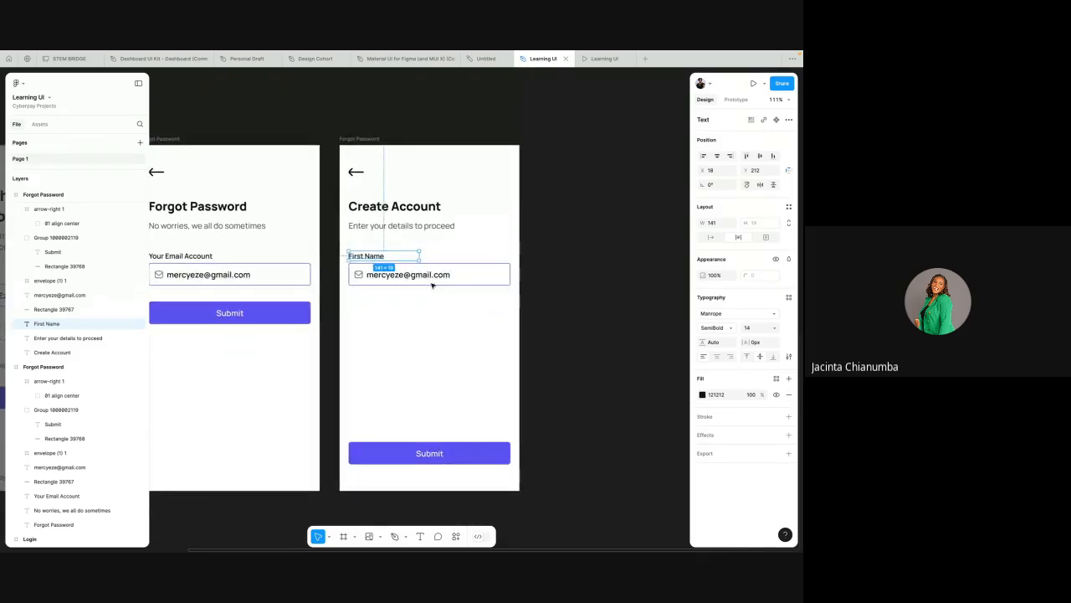
pyautogui.click(442, 242)
pyautogui.scroll(-3, 442, 243)
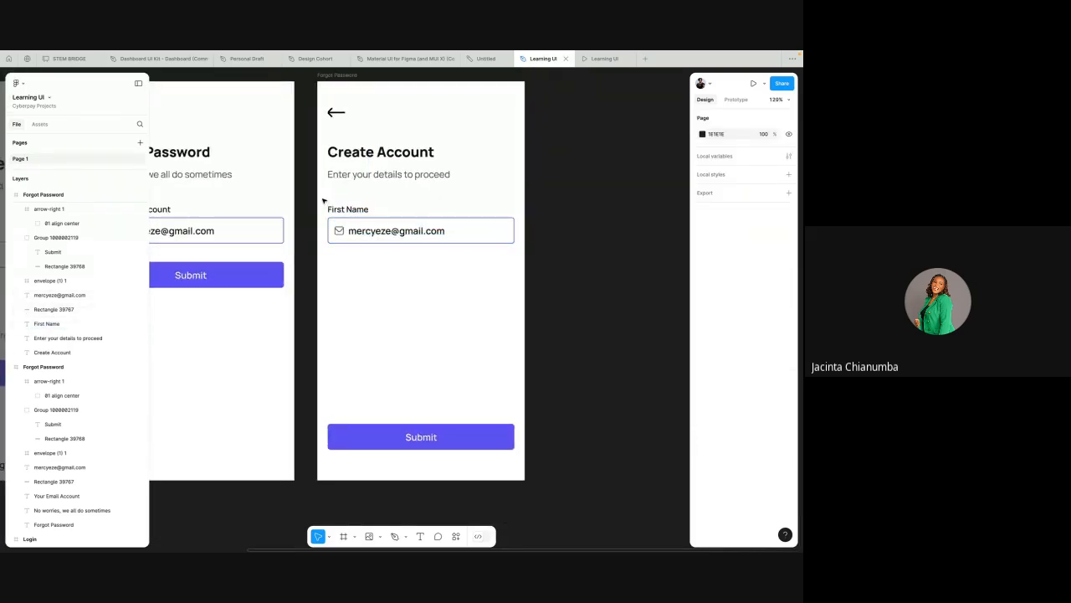
pyautogui.click(341, 209)
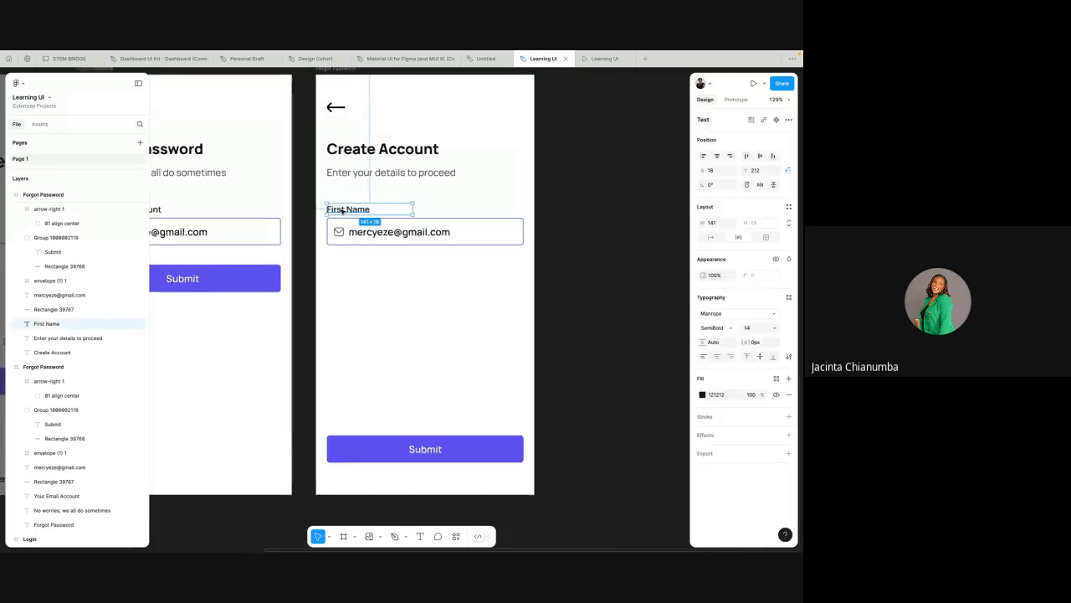
pyautogui.scroll(5, 341, 209)
pyautogui.click(351, 226)
pyautogui.click(359, 244)
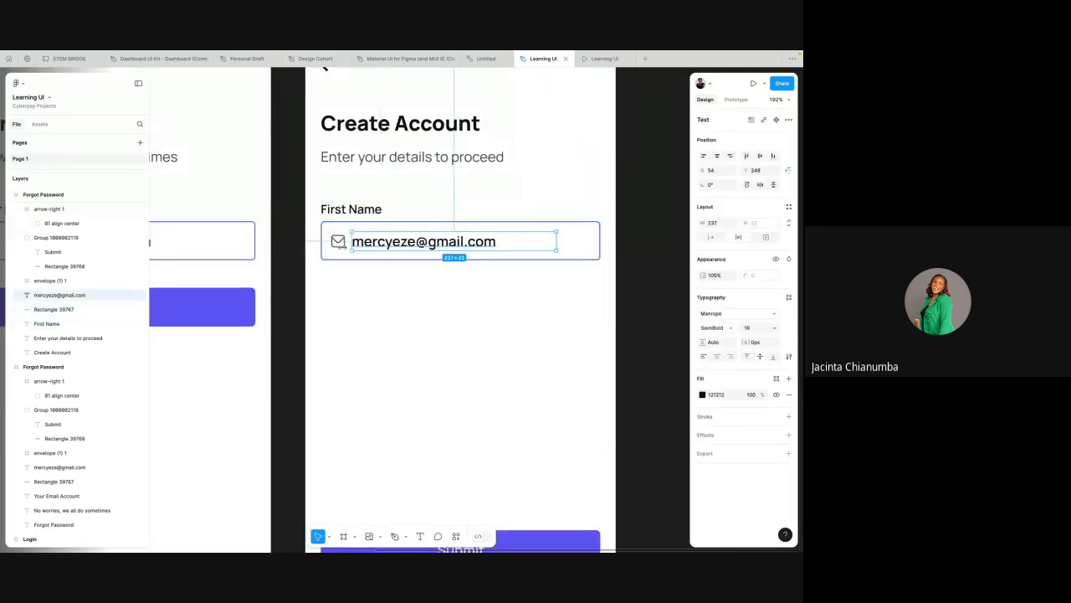
pyautogui.click(340, 244)
pyautogui.click(357, 244)
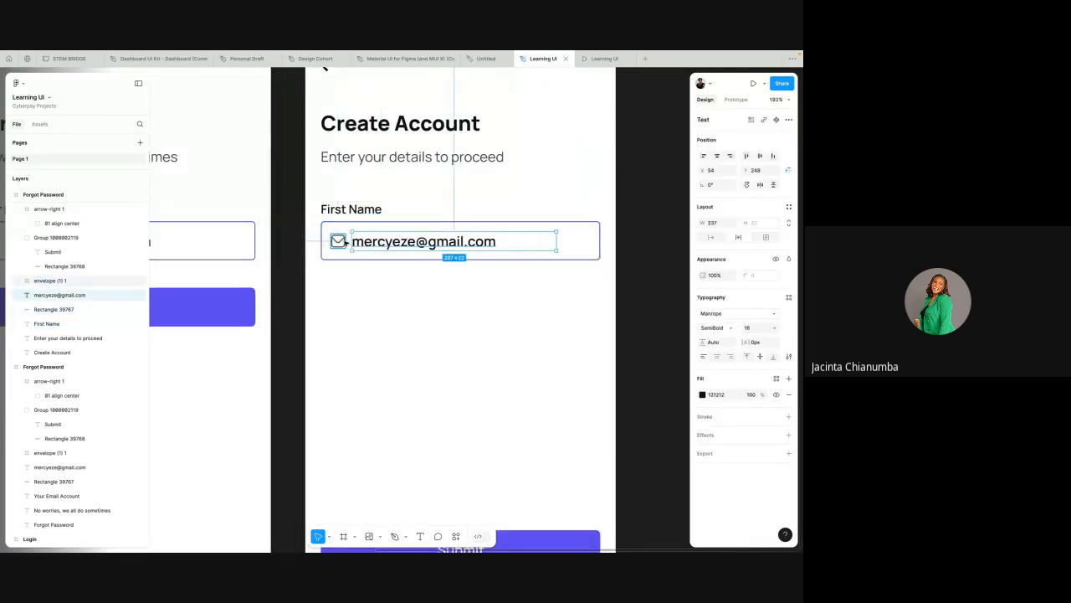
pyautogui.click(341, 243)
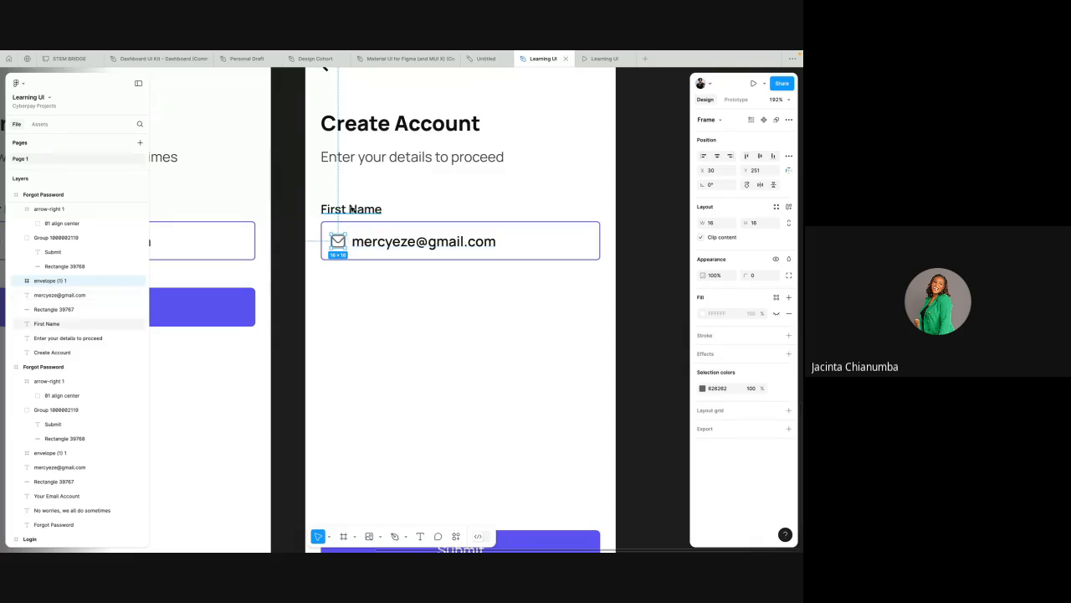
pyautogui.moveTo(314, 196); pyautogui.dragTo(419, 236)
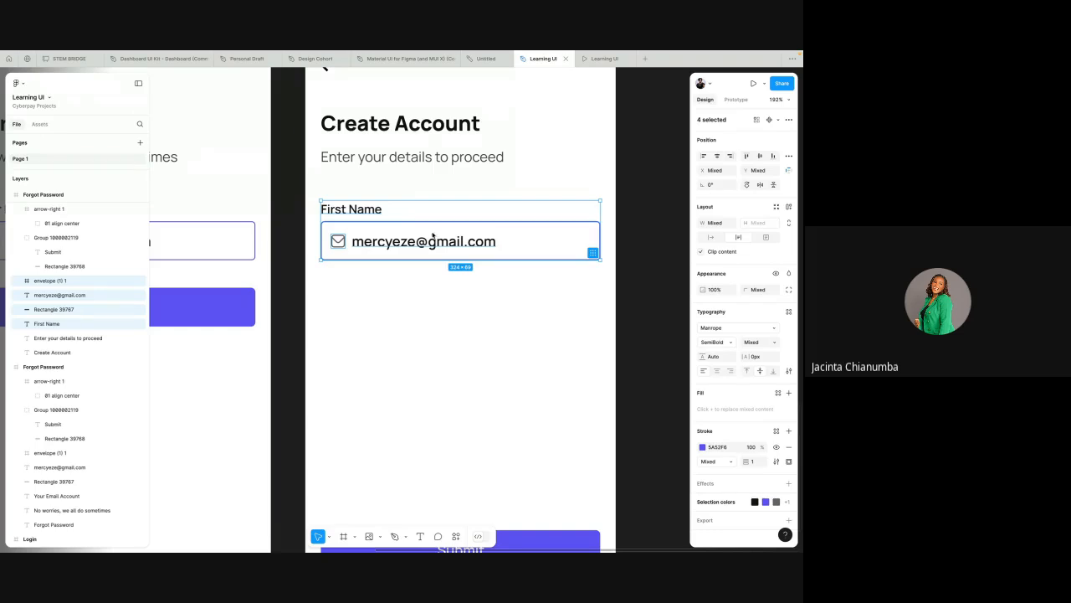
pyautogui.rightClick(432, 236)
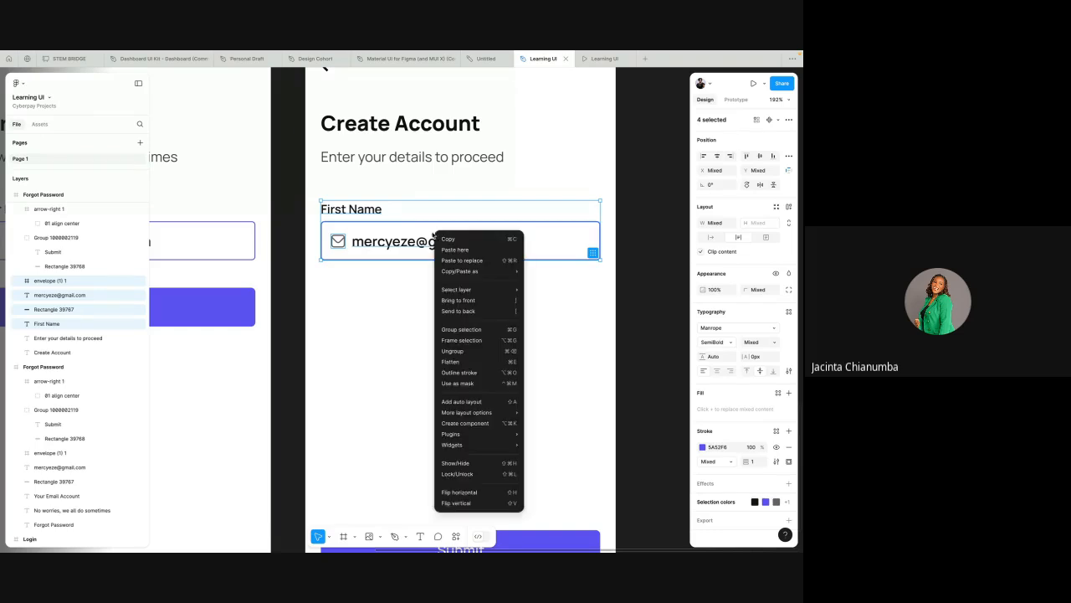
pyautogui.click(471, 341)
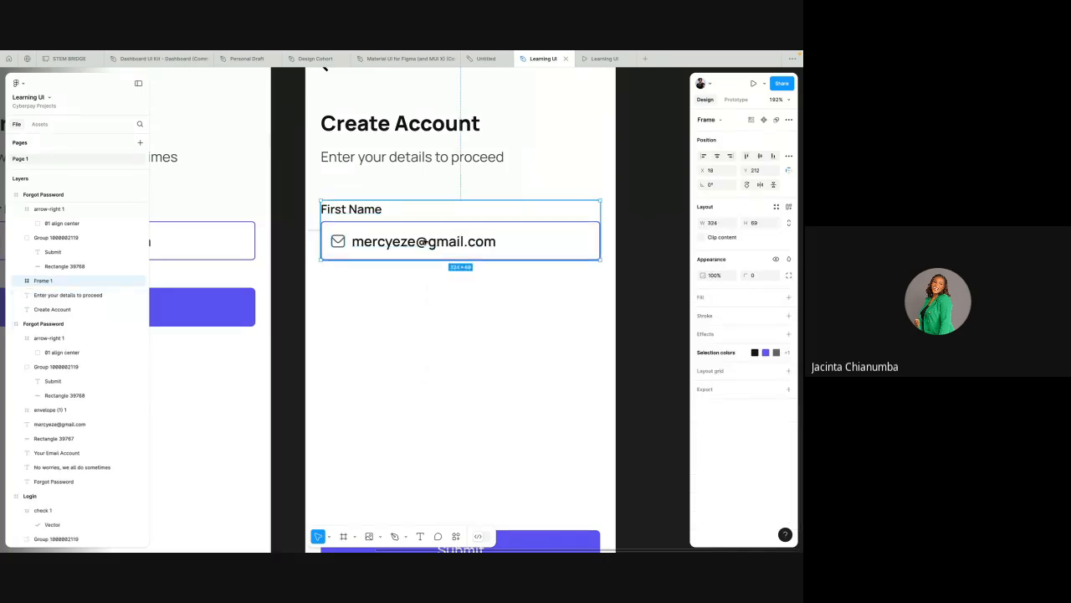
# Step: Duplicate the First Name field frame and place the copy just below the original
pyautogui.scroll(-3, 425, 241)
pyautogui.scroll(-1, 424, 241)
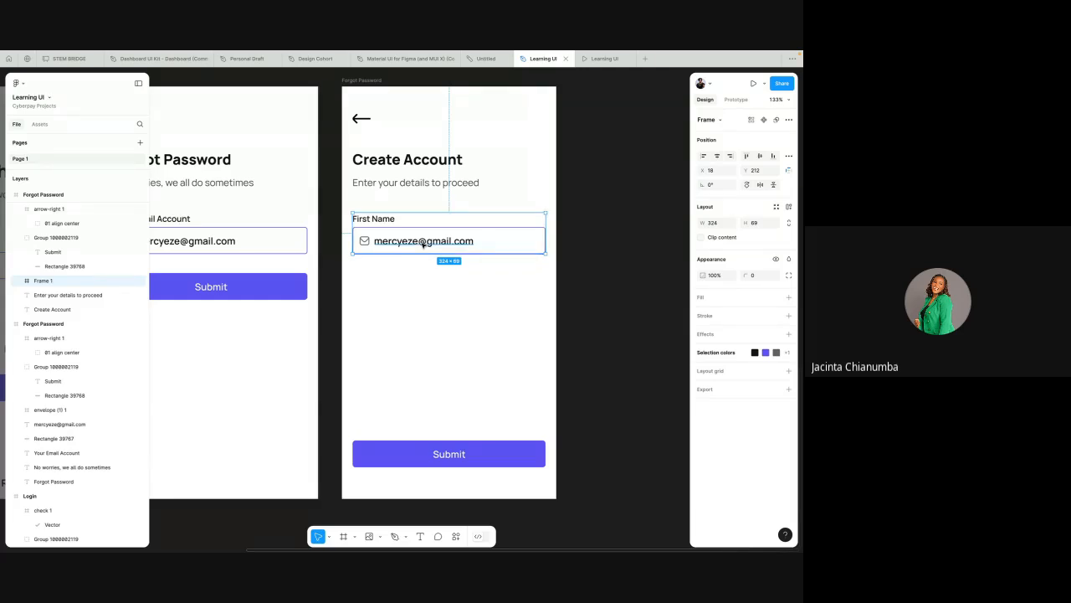
pyautogui.hotkey('ctrl', 'd')
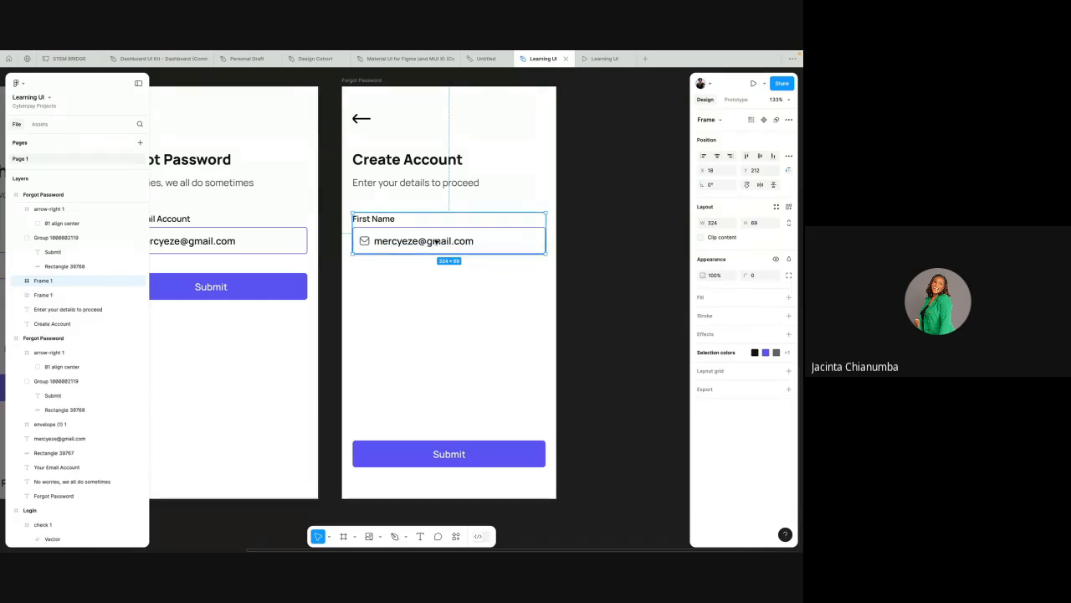
pyautogui.moveTo(436, 241); pyautogui.dragTo(435, 290)
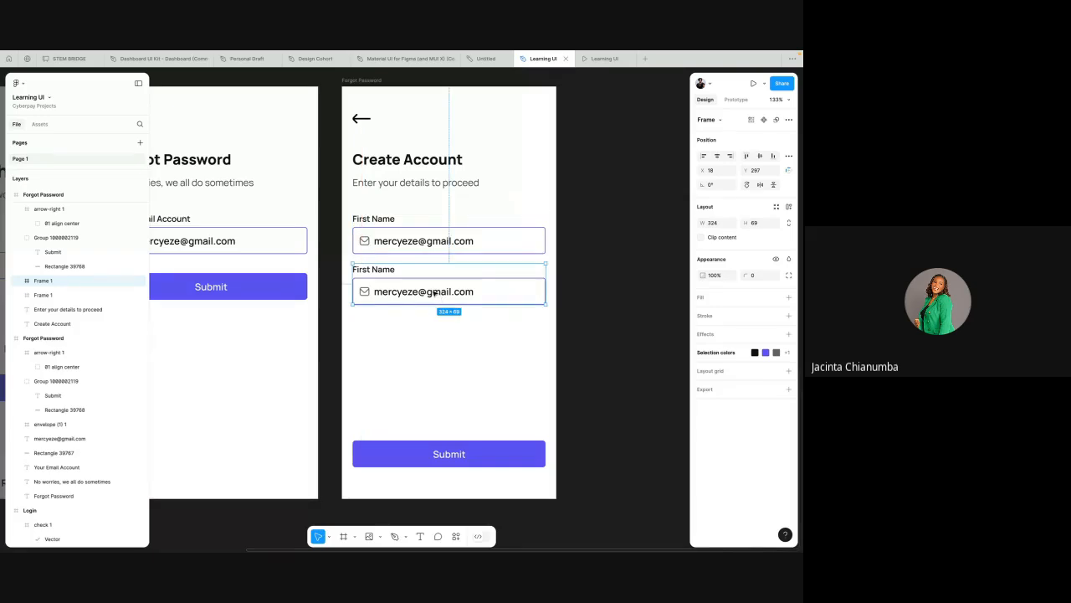
pyautogui.press('alt')
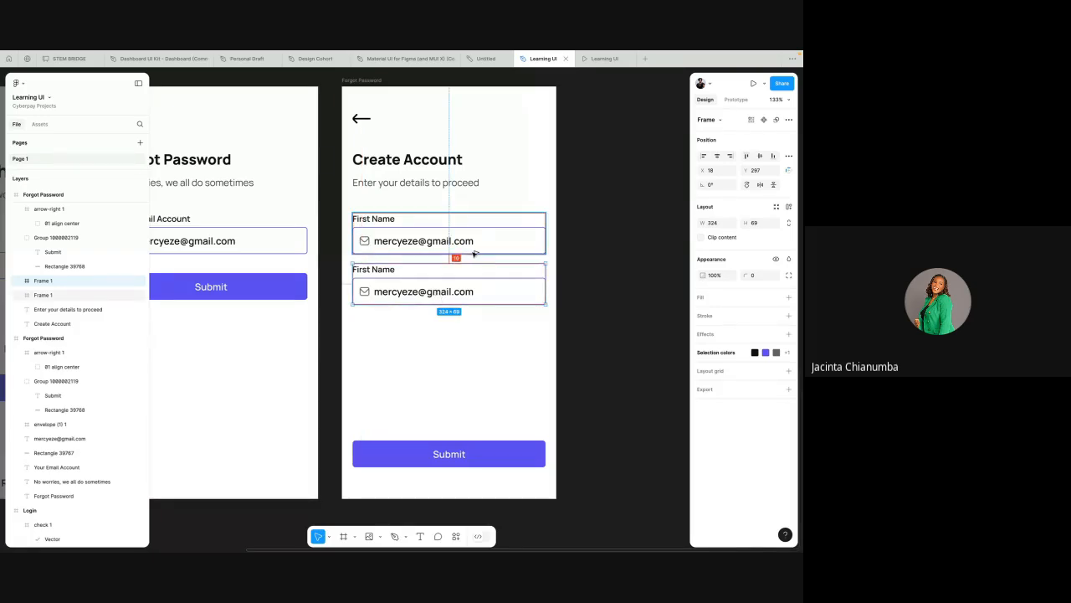
pyautogui.press('Down')
pyautogui.press('Down')
pyautogui.press('Down')
pyautogui.press('Down')
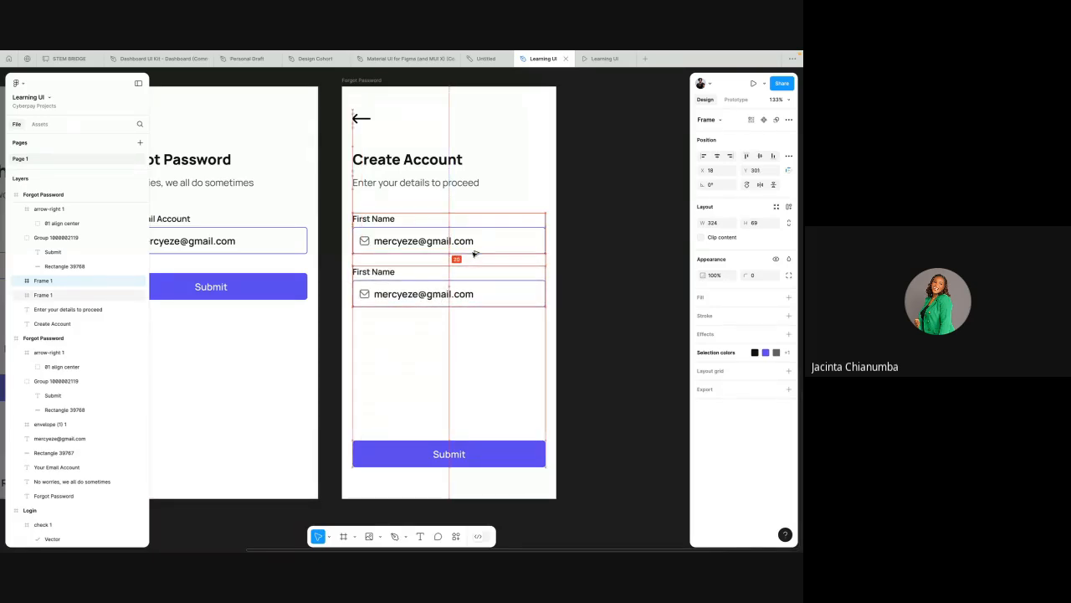
# Step: Select both field frames and apply auto layout to them
pyautogui.click(386, 230)
pyautogui.scroll(3, 386, 230)
pyautogui.click(385, 308)
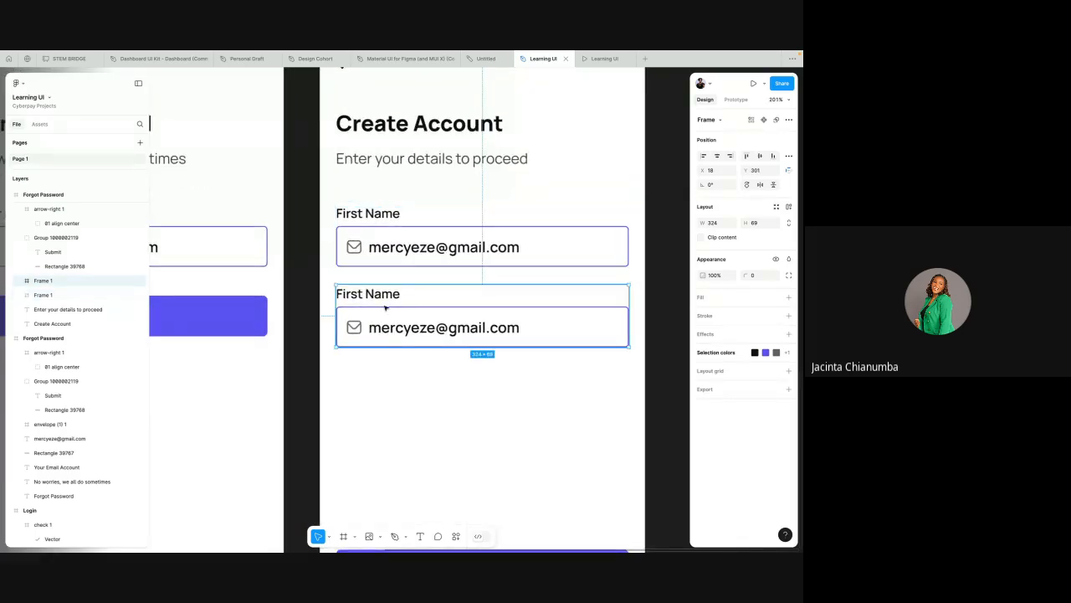
pyautogui.scroll(-3, 385, 308)
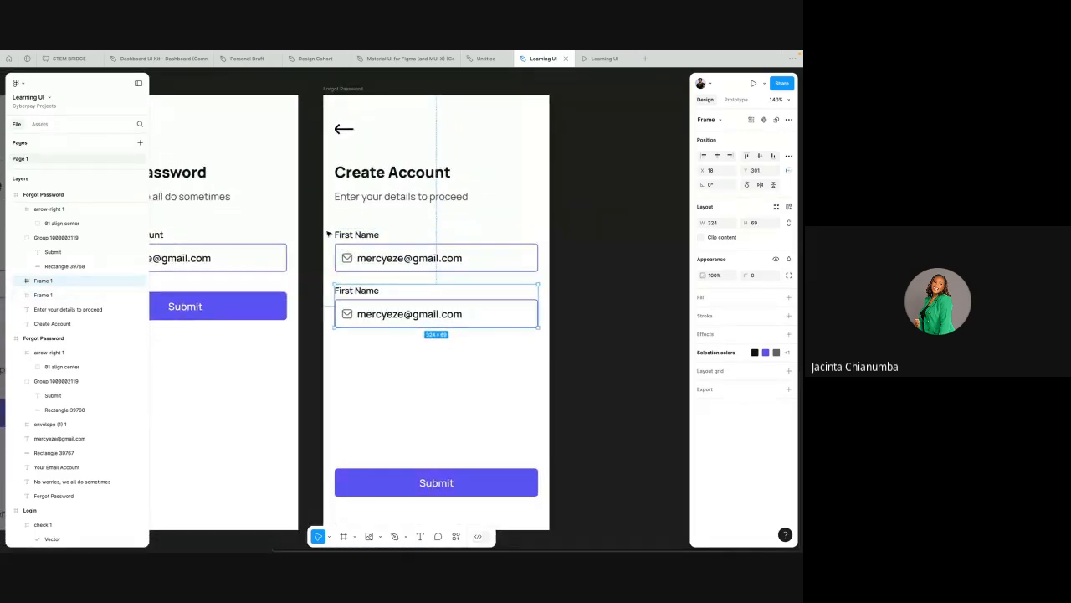
pyautogui.moveTo(327, 222); pyautogui.dragTo(544, 343)
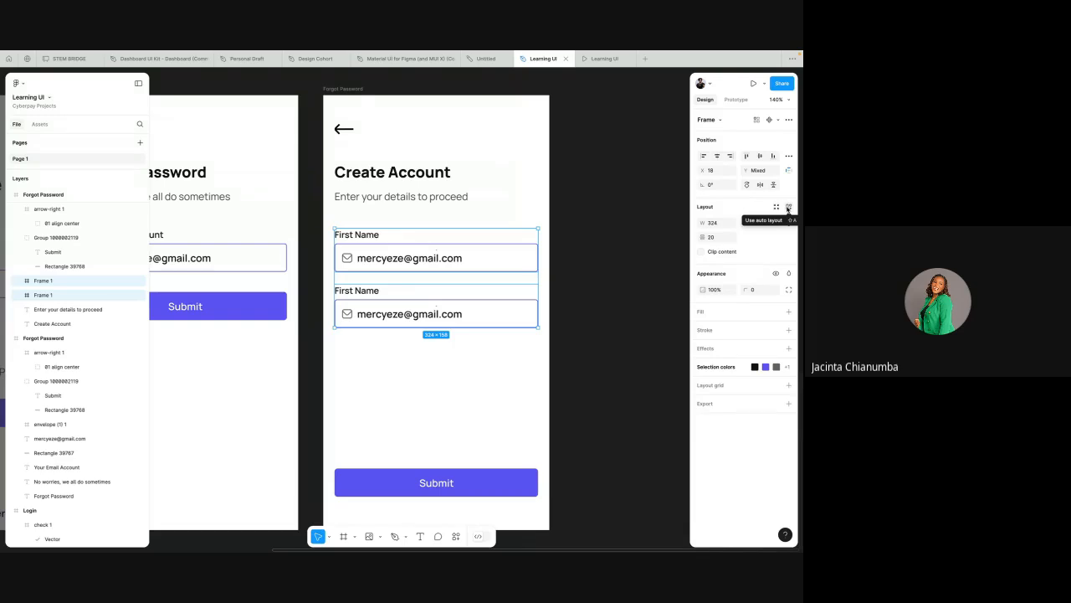
pyautogui.click(787, 208)
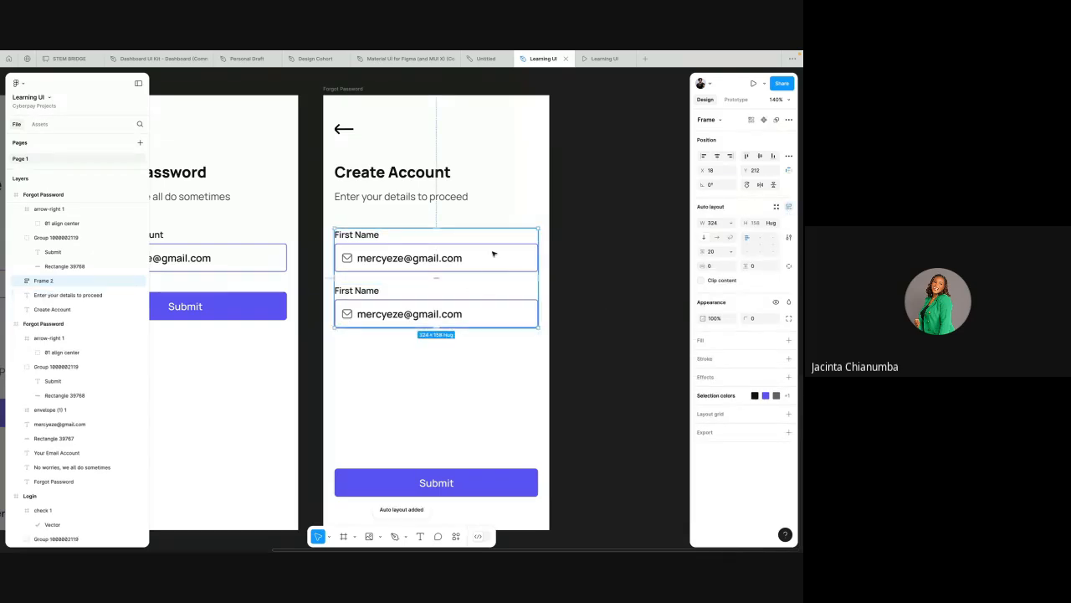
# Step: Duplicate the field frames inside the auto layout until there are four input fields
pyautogui.click(449, 299)
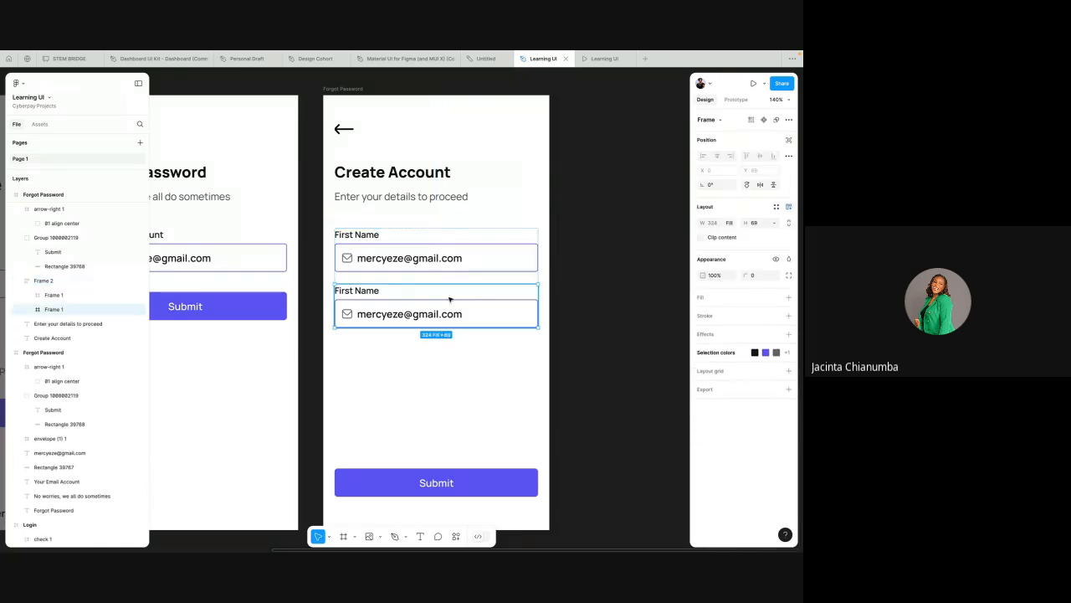
pyautogui.rightClick(448, 299)
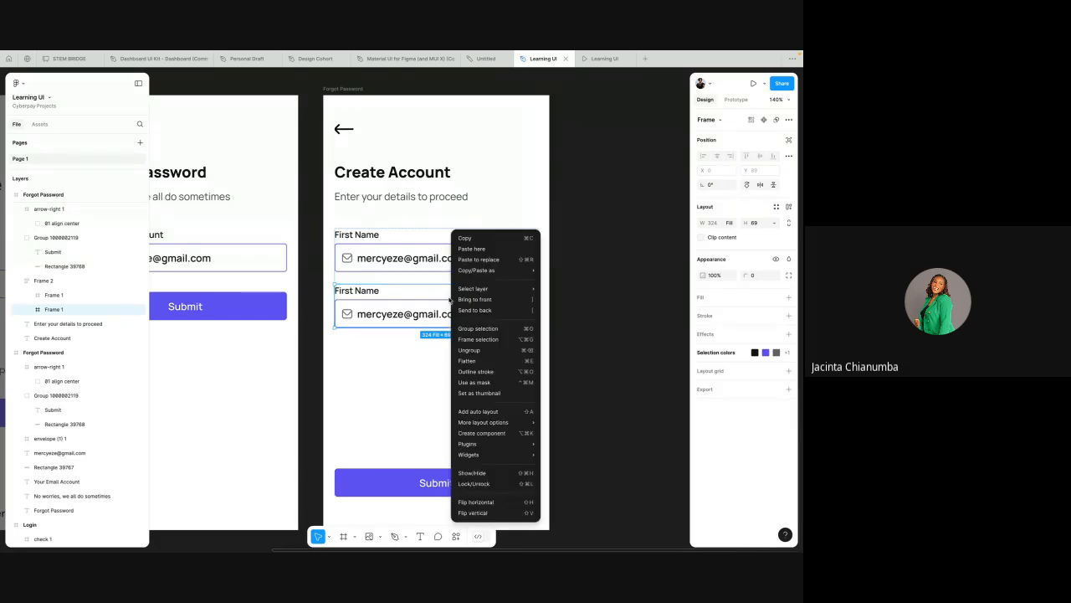
pyautogui.press('Escape')
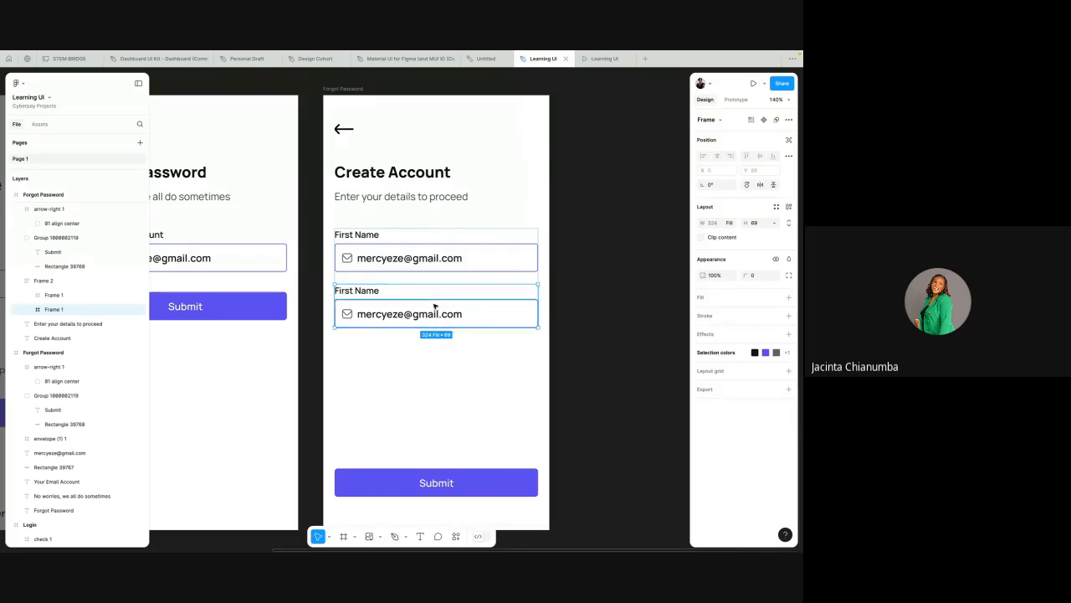
pyautogui.press('super+d')
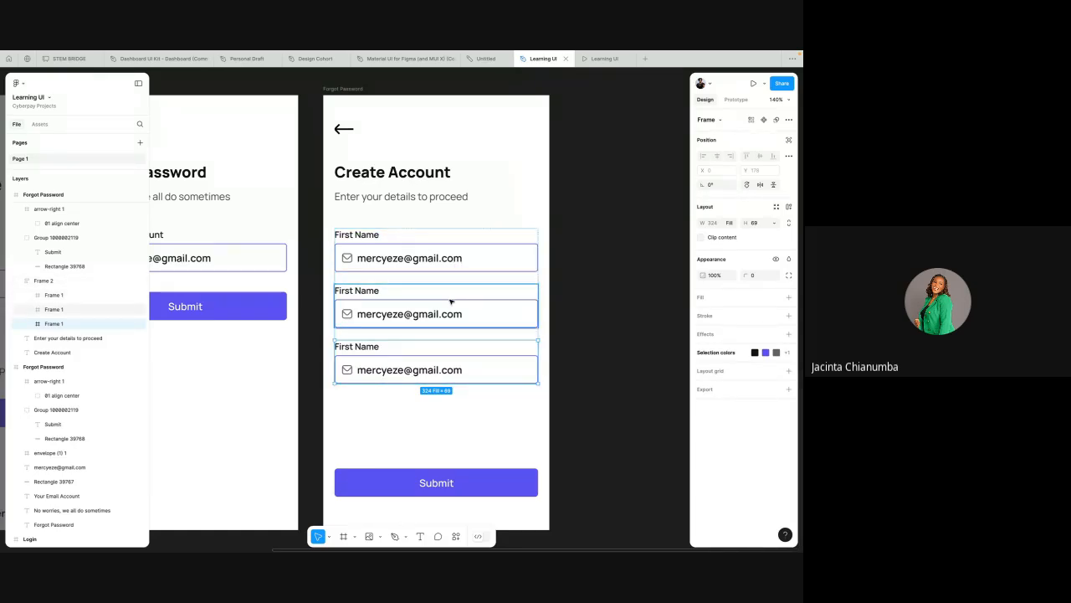
pyautogui.click(451, 301)
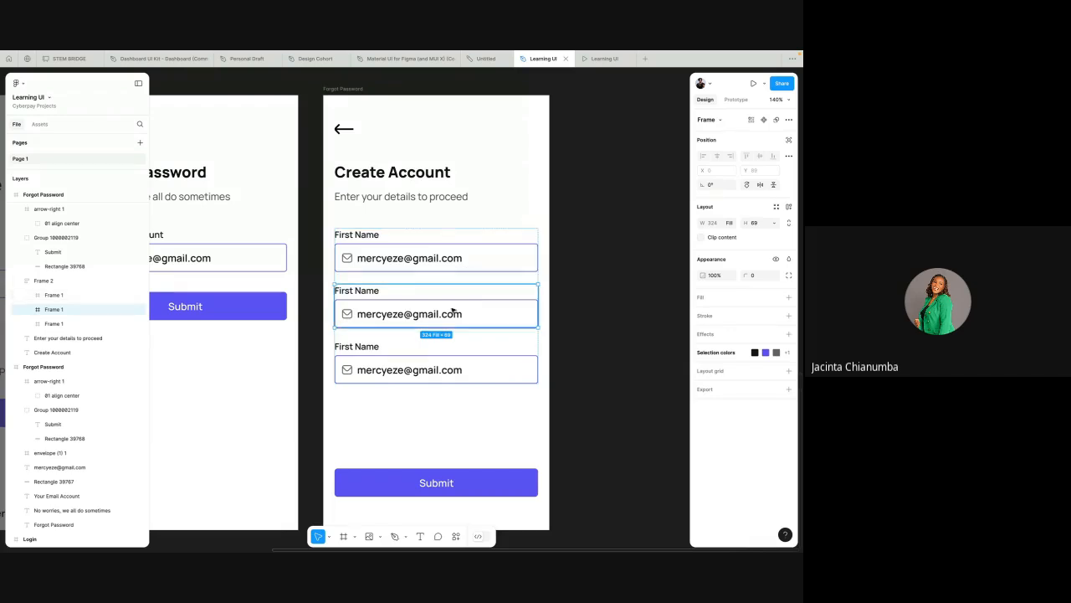
pyautogui.click(435, 366)
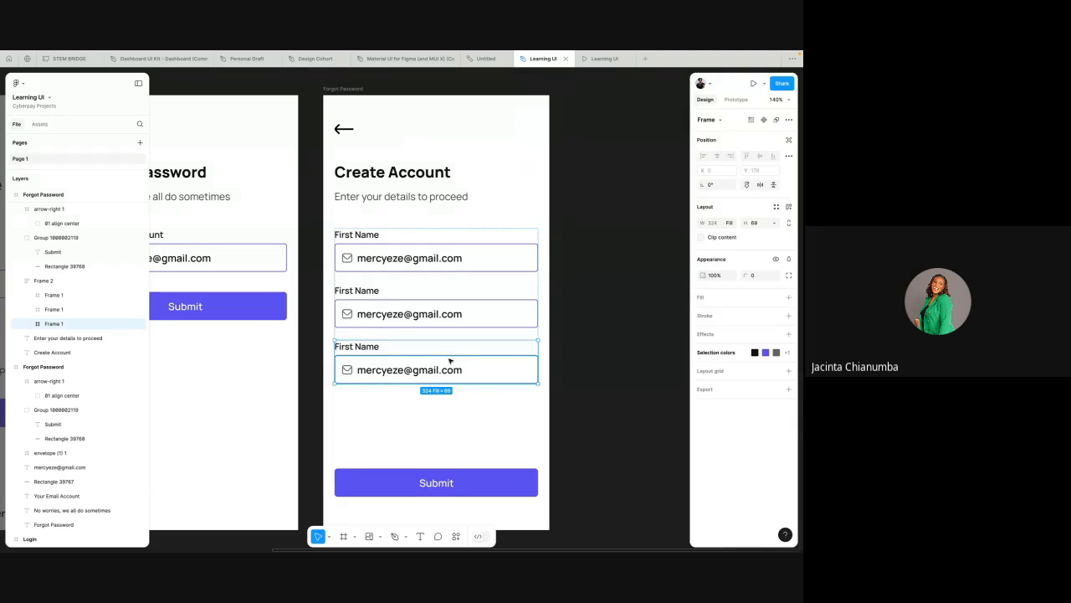
pyautogui.hotkey('ctrl', 'd')
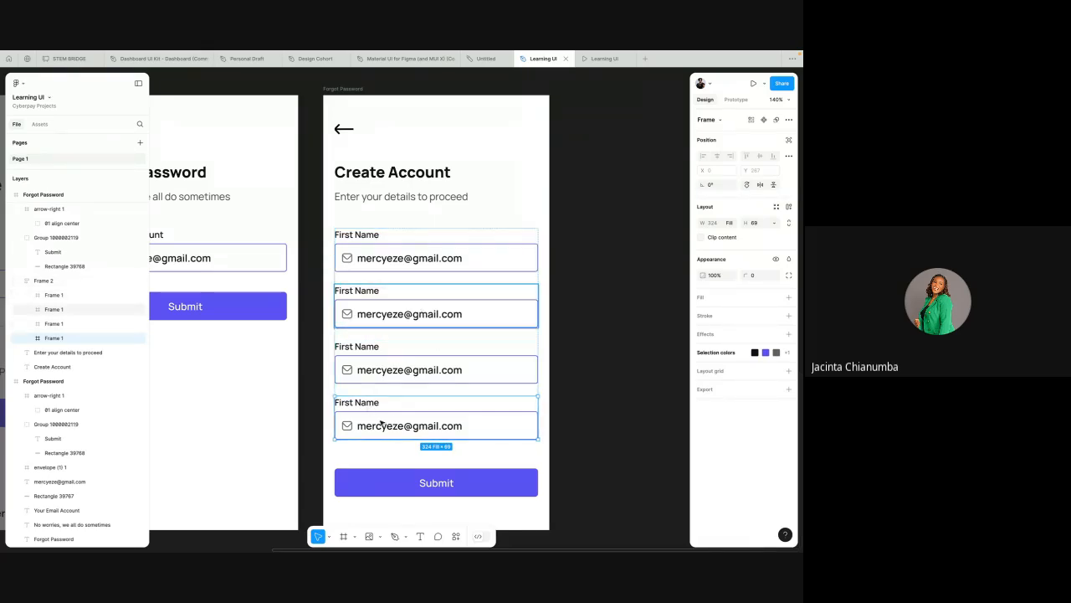
# Step: Rename the second and third field labels to Last Name and Email Address
pyautogui.doubleClick(350, 290)
pyautogui.doubleClick(345, 290)
pyautogui.press('BackSpace')
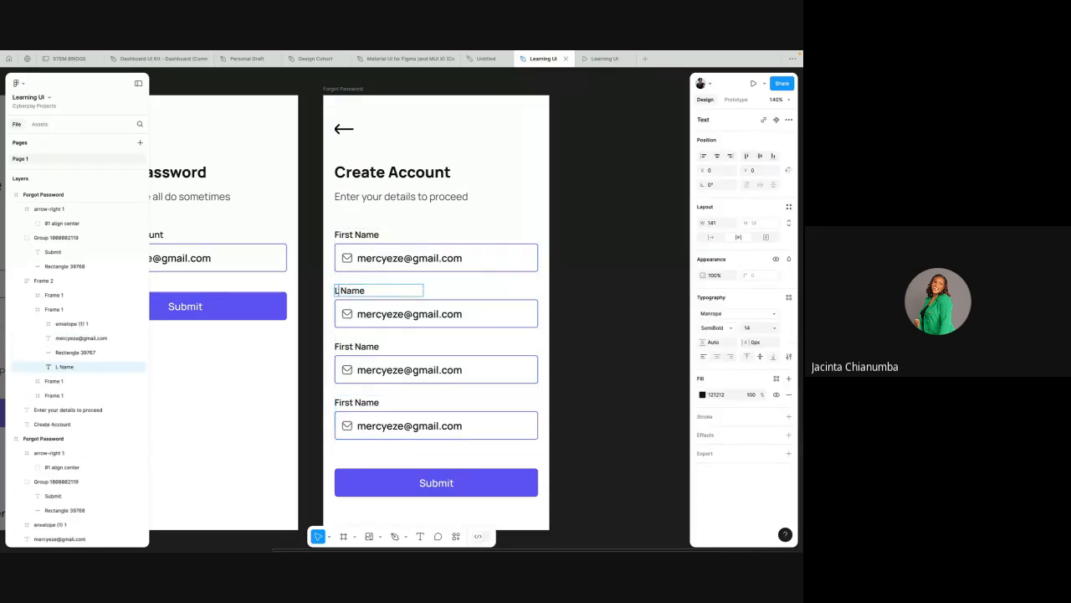
pyautogui.write('Last')
pyautogui.doubleClick(345, 346)
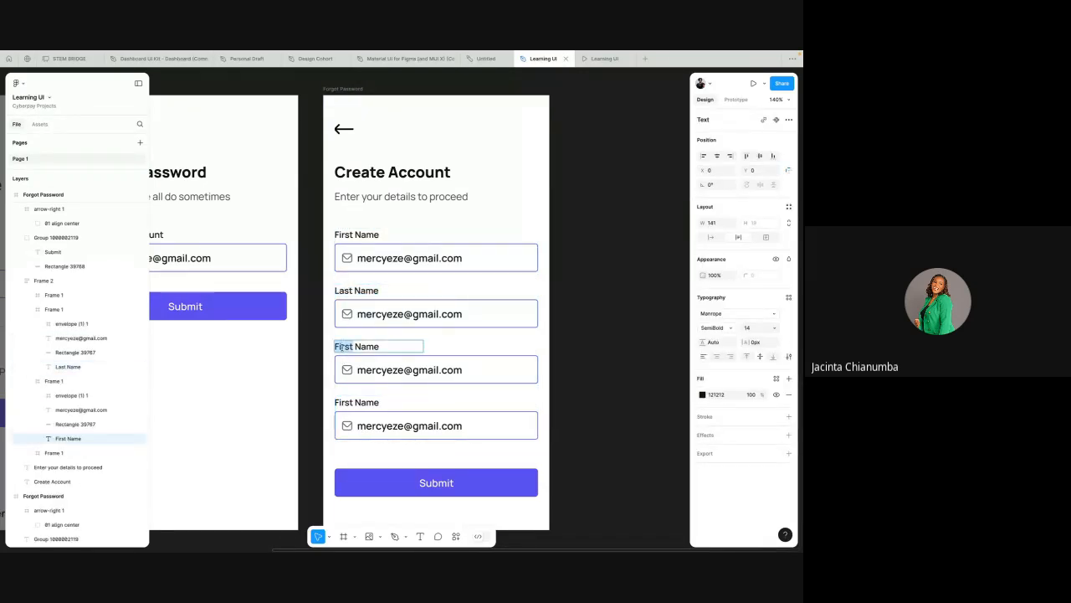
pyautogui.write('Email Address')
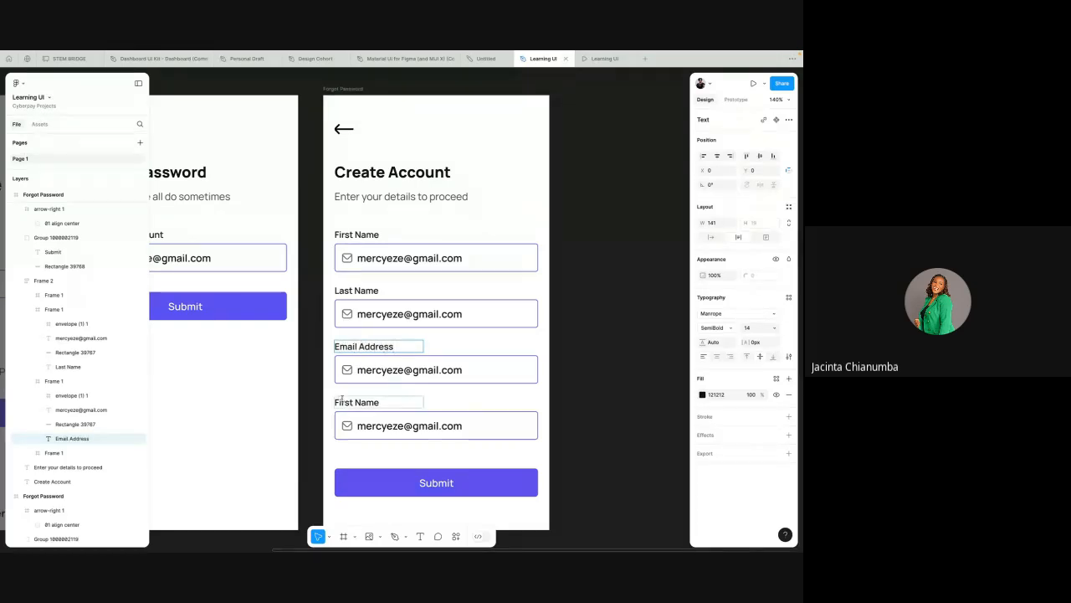
# Step: Rename the fourth field label to Password
pyautogui.doubleClick(347, 402)
pyautogui.write('Password')
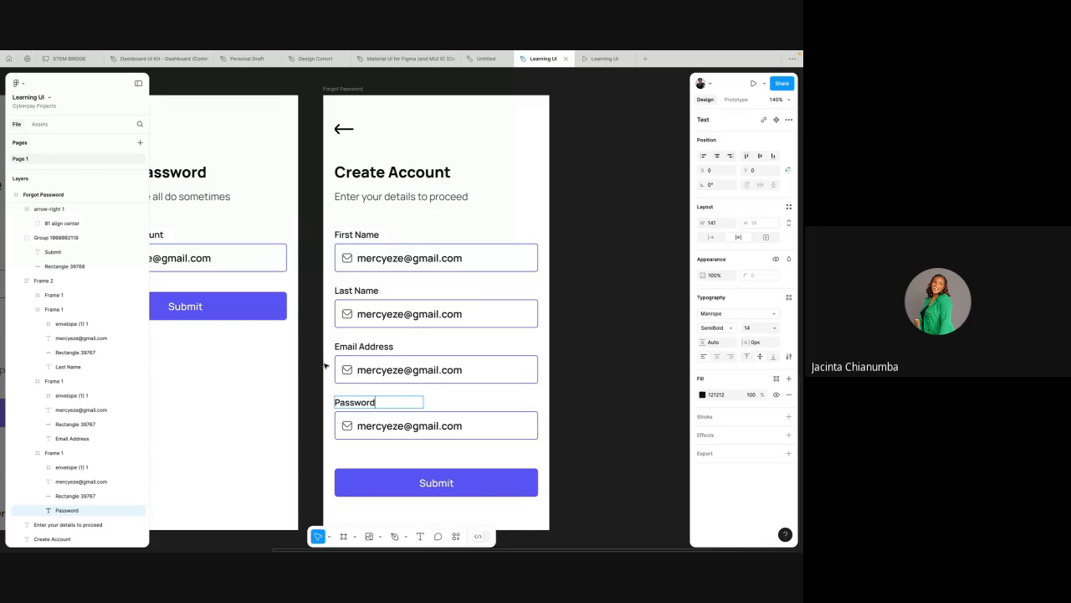
pyautogui.press('Escape')
pyautogui.scroll(-3, 419, 402)
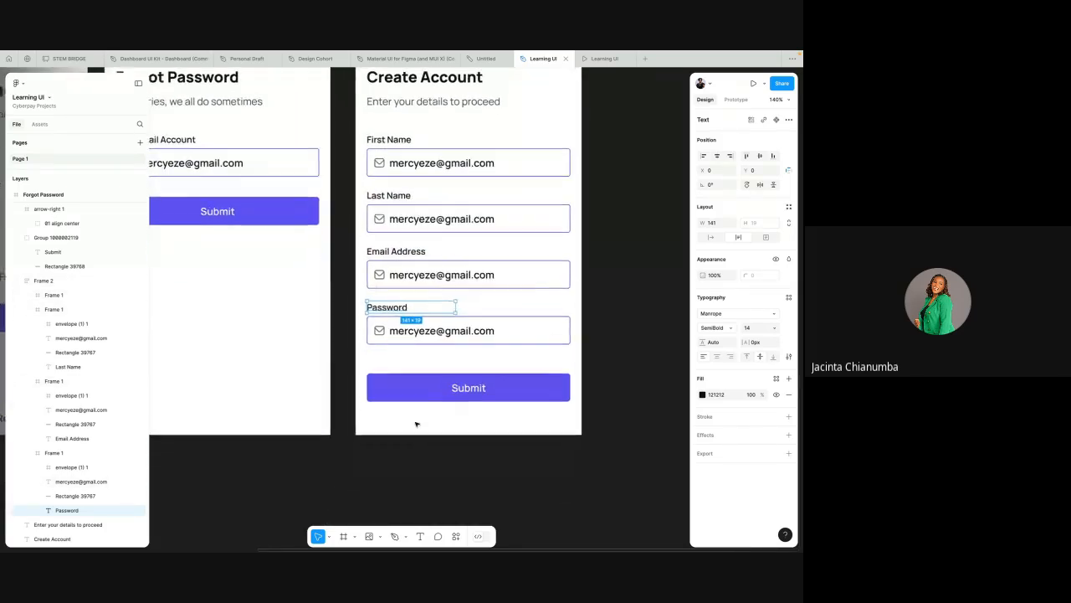
# Step: Give the Last Name, Email Address and Password input boxes the same light grey stroke colour as the Login screen's fields
pyautogui.click(451, 362)
pyautogui.scroll(-3, 496, 266)
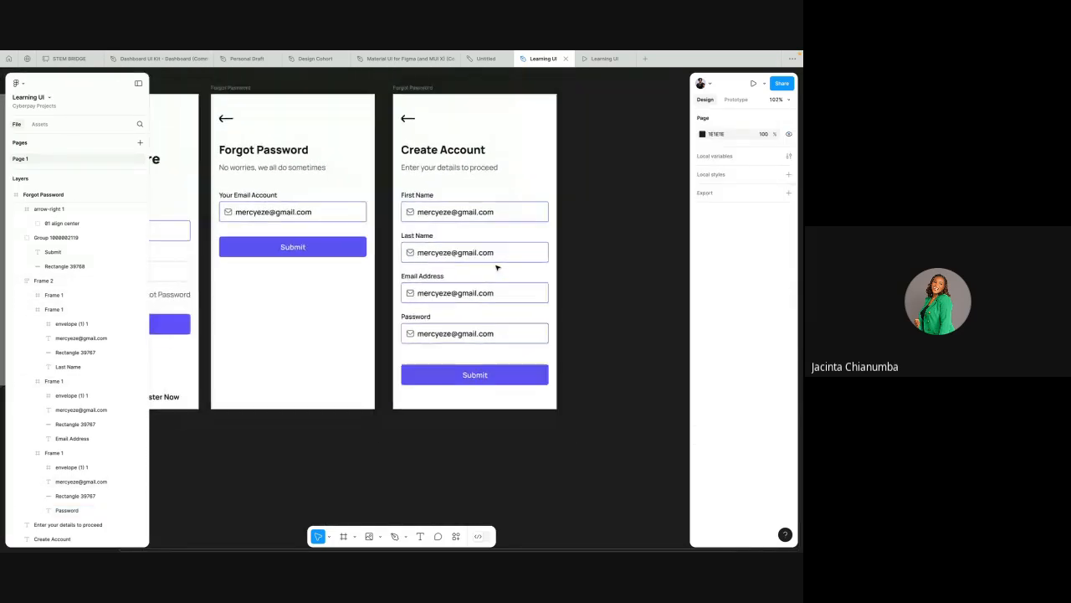
pyautogui.hscroll(-2, 397, 276)
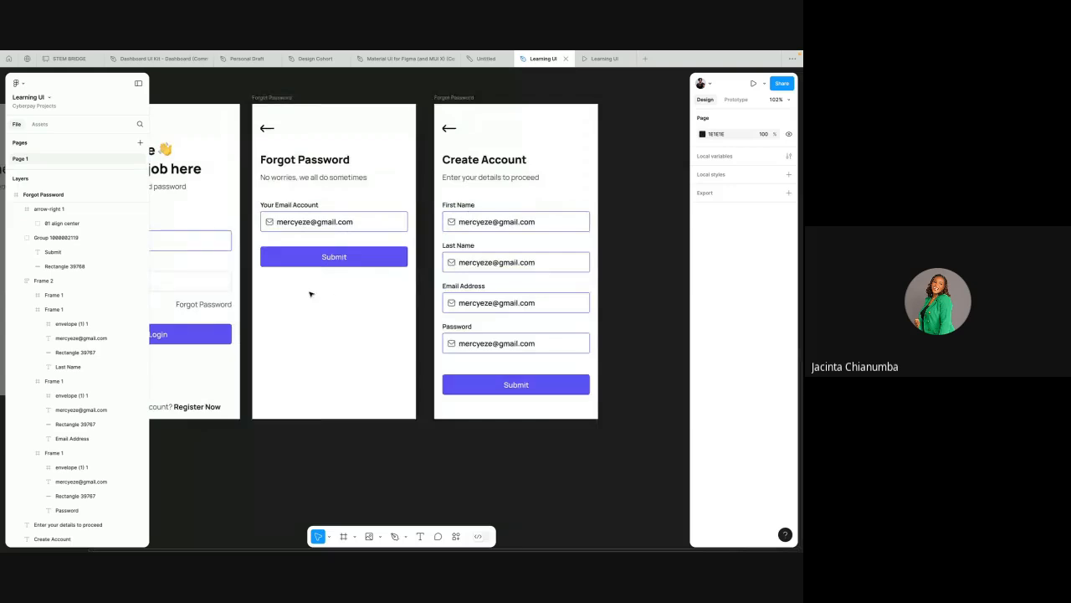
pyautogui.click(229, 286)
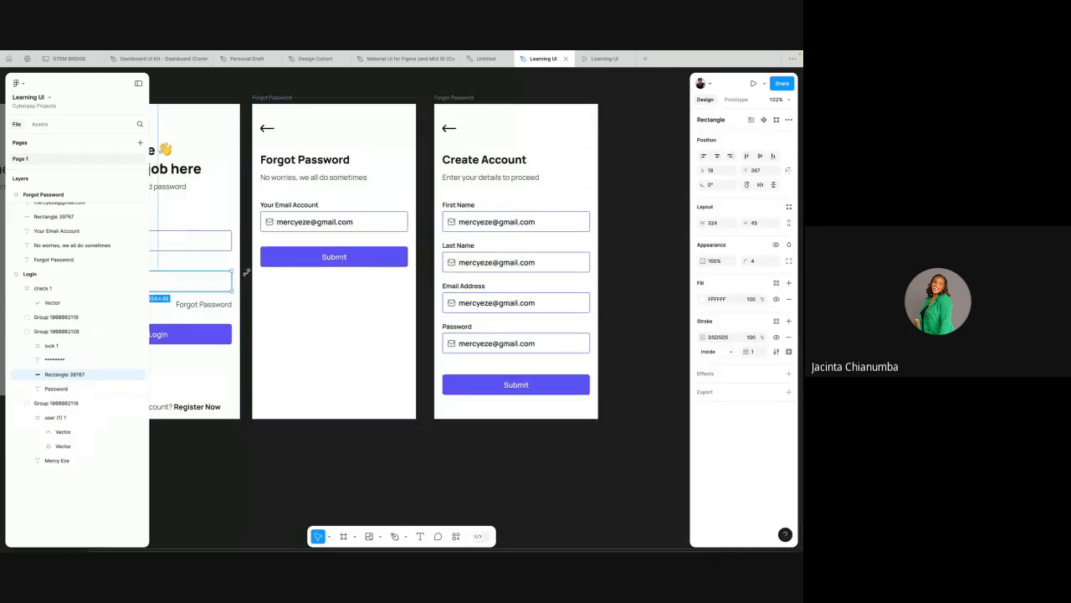
pyautogui.click(717, 336)
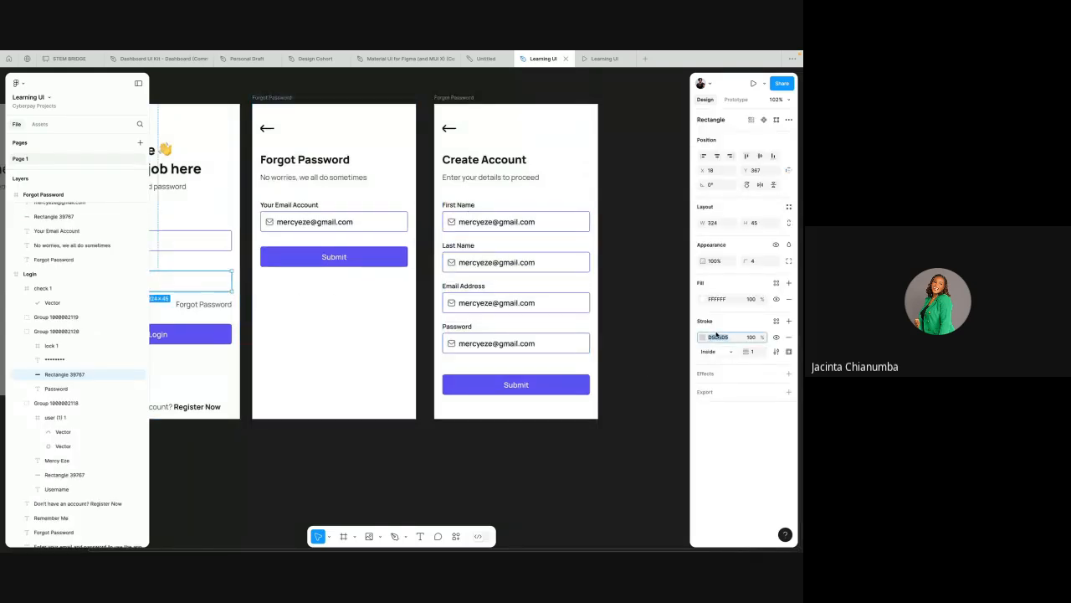
pyautogui.scroll(5, 554, 294)
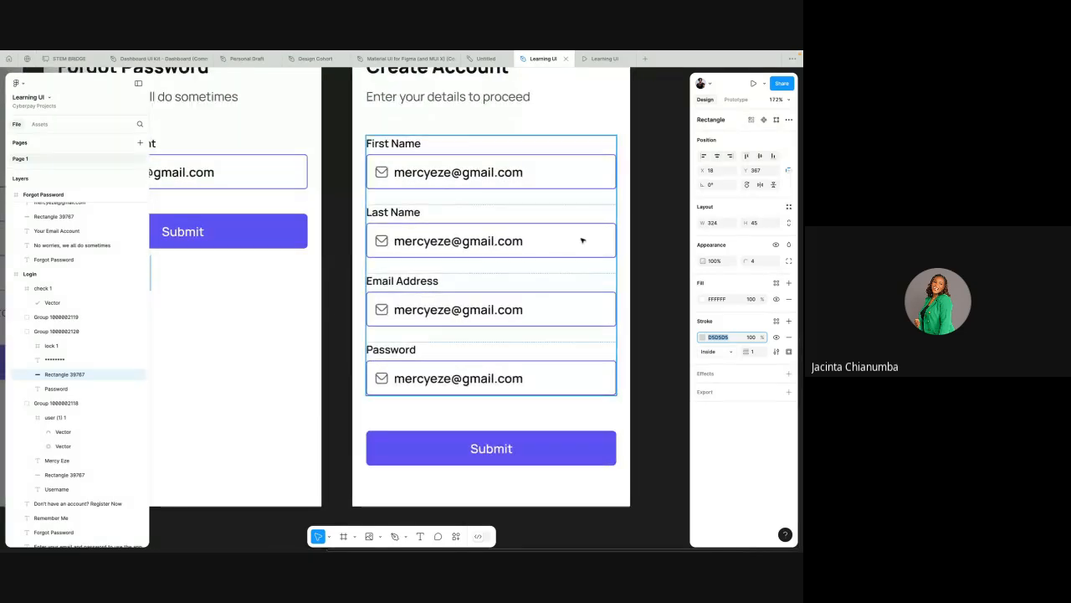
pyautogui.click(593, 228)
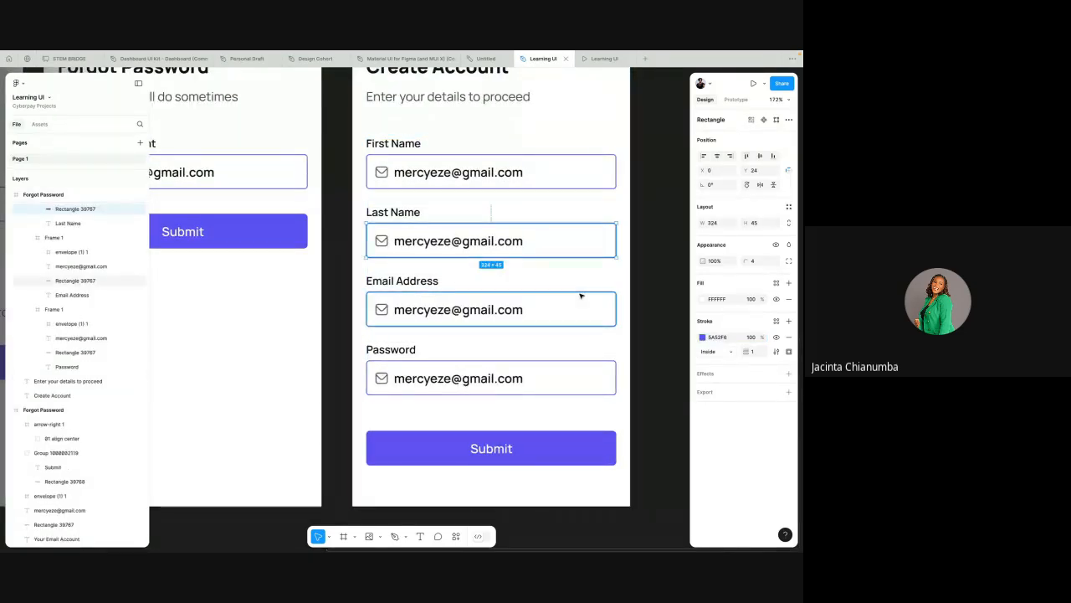
pyautogui.keyDown('shift'); pyautogui.click(581, 294); pyautogui.keyUp('shift')
pyautogui.keyDown('shift'); pyautogui.click(574, 363); pyautogui.keyUp('shift')
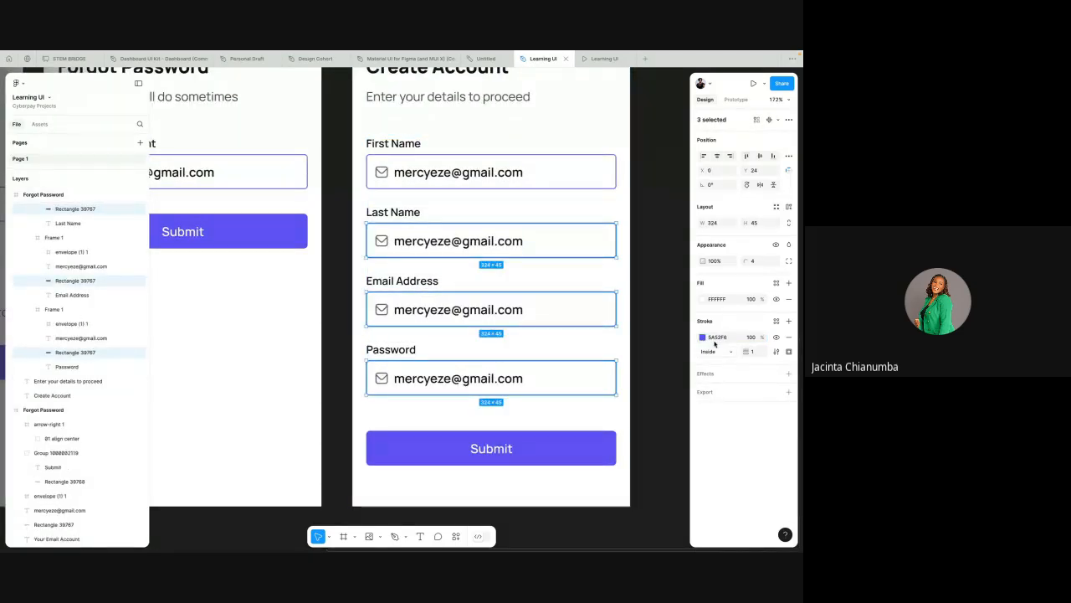
pyautogui.click(646, 326)
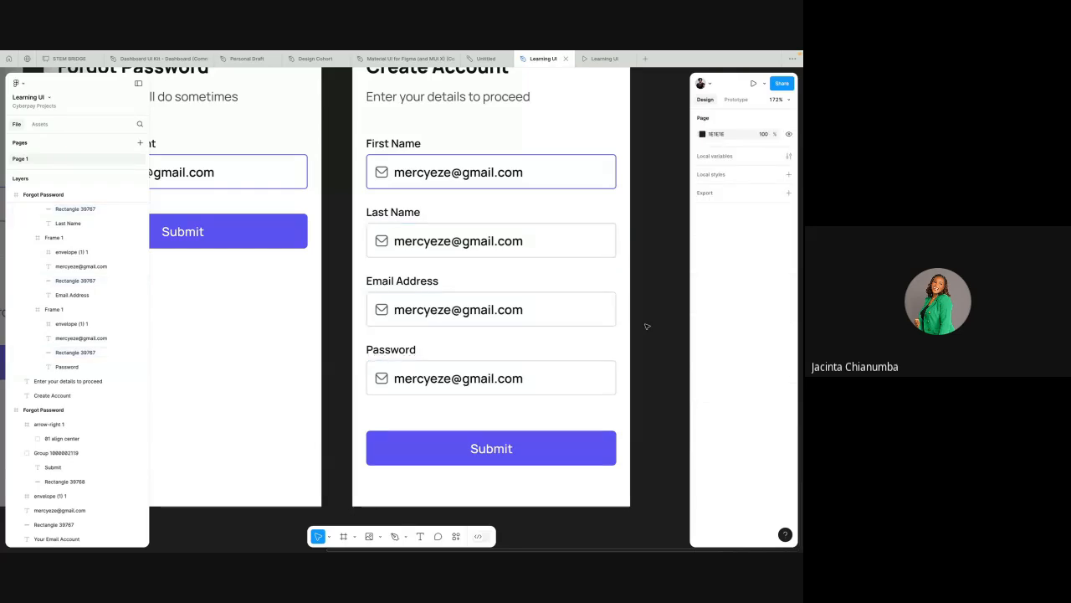
# Step: Inspect the field frames, the Submit button and the envelope icons in the Create Account layout
pyautogui.scroll(-5, 646, 326)
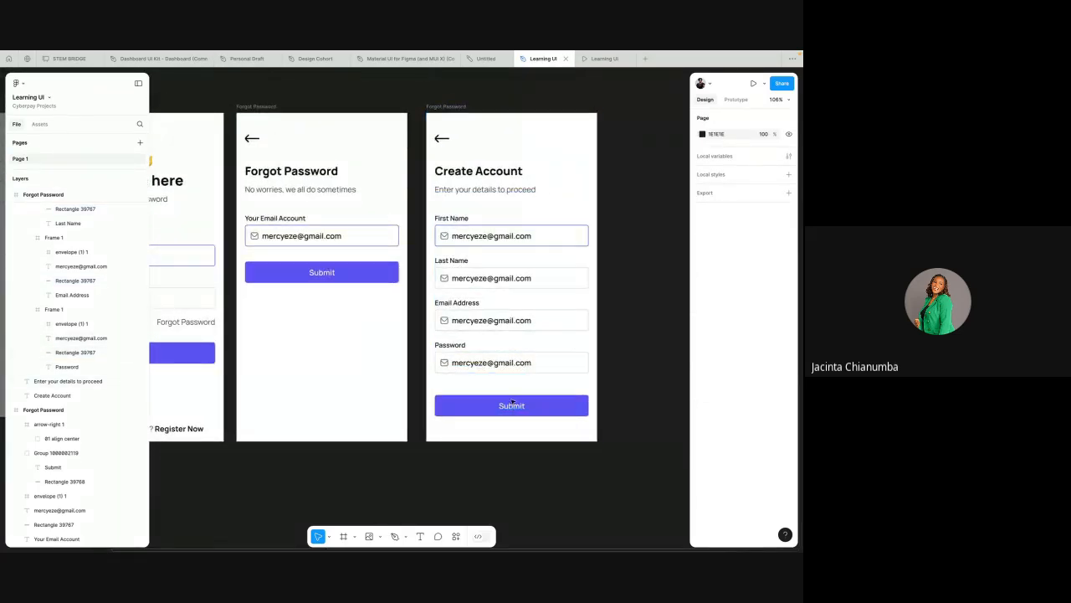
pyautogui.click(505, 266)
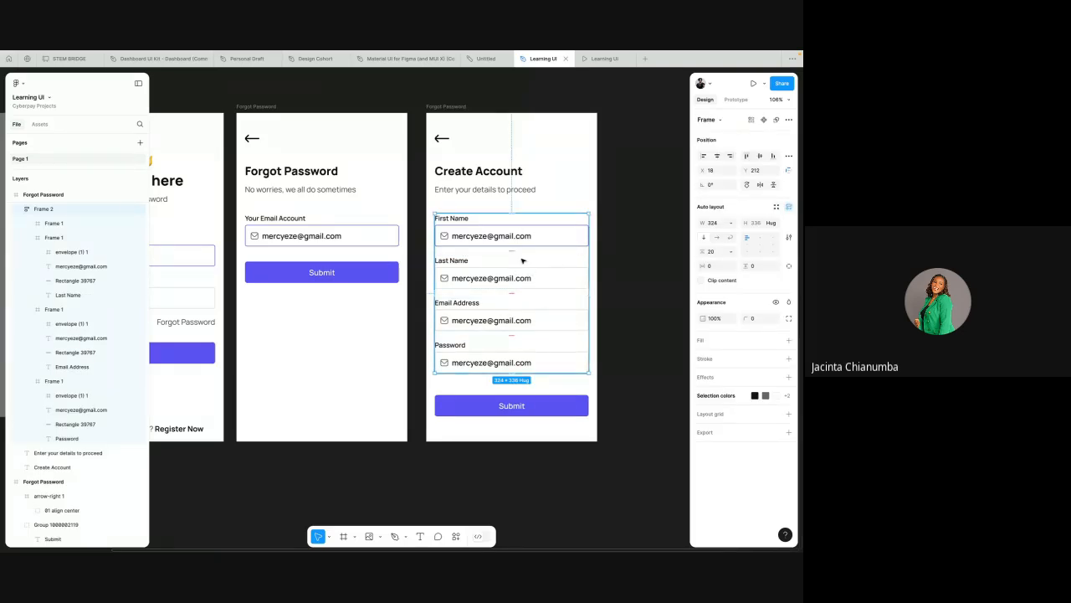
pyautogui.click(539, 269)
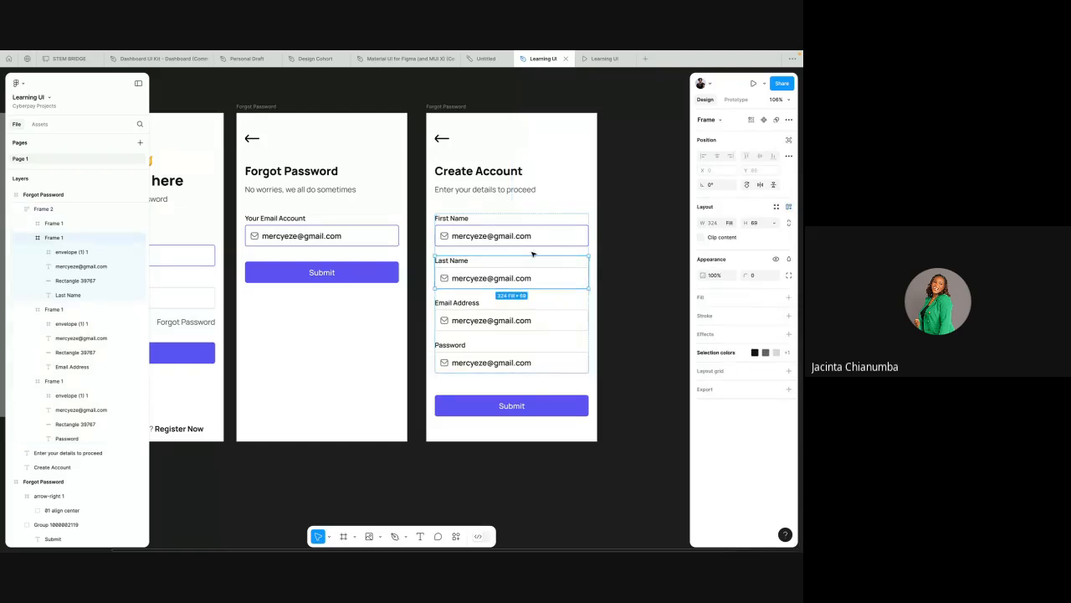
pyautogui.click(527, 298)
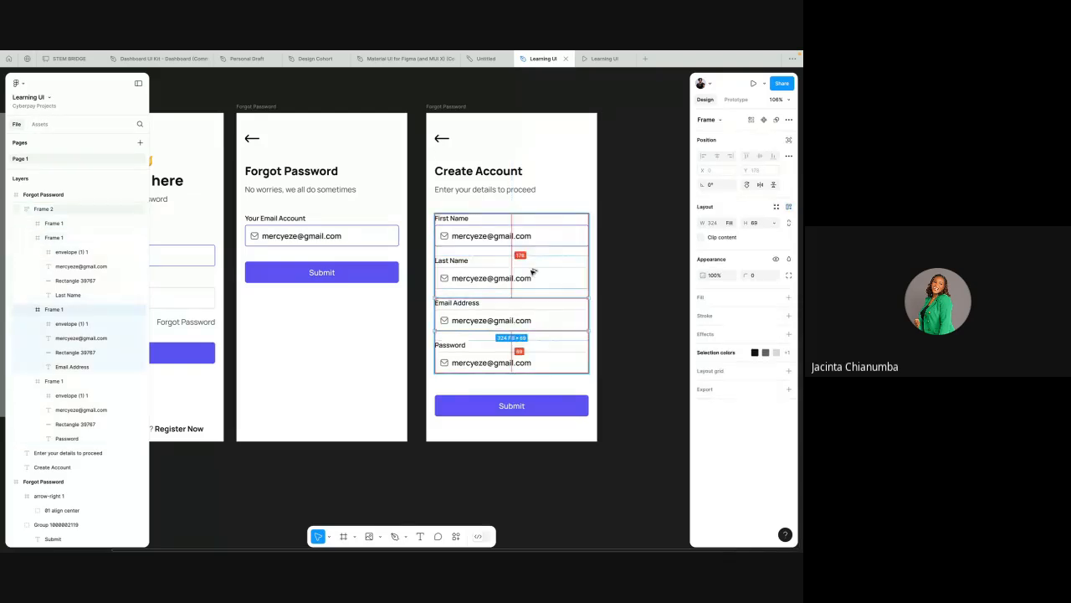
pyautogui.click(510, 343)
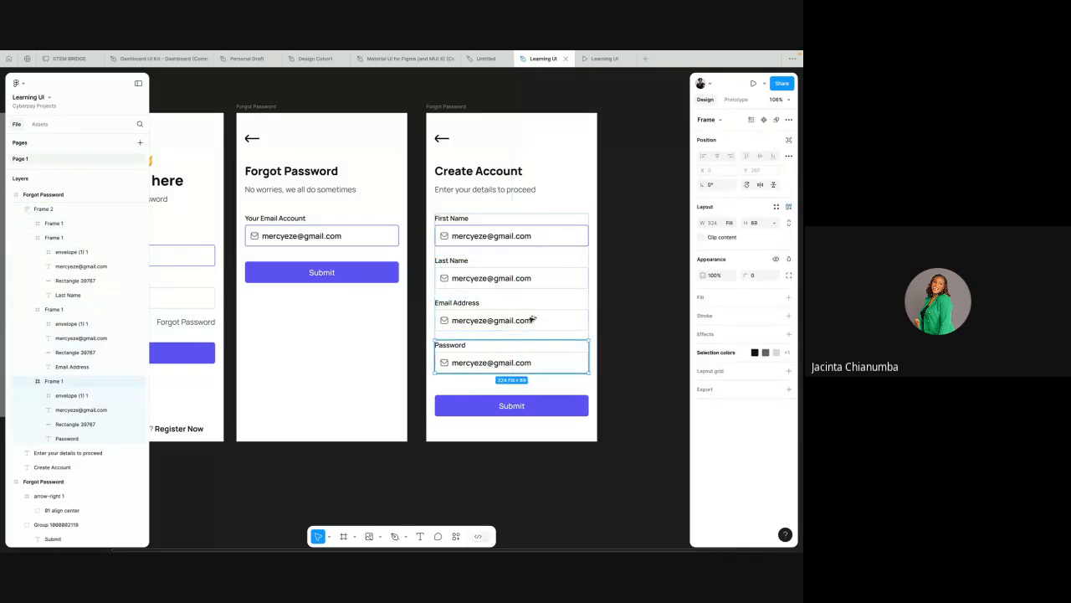
pyautogui.click(589, 256)
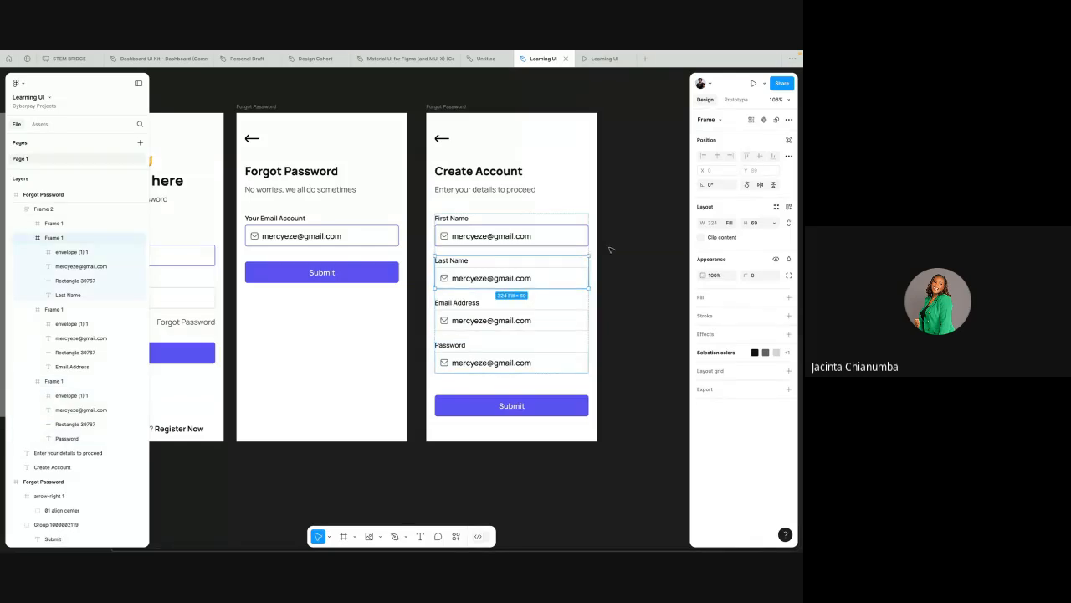
pyautogui.click(611, 250)
pyautogui.click(471, 412)
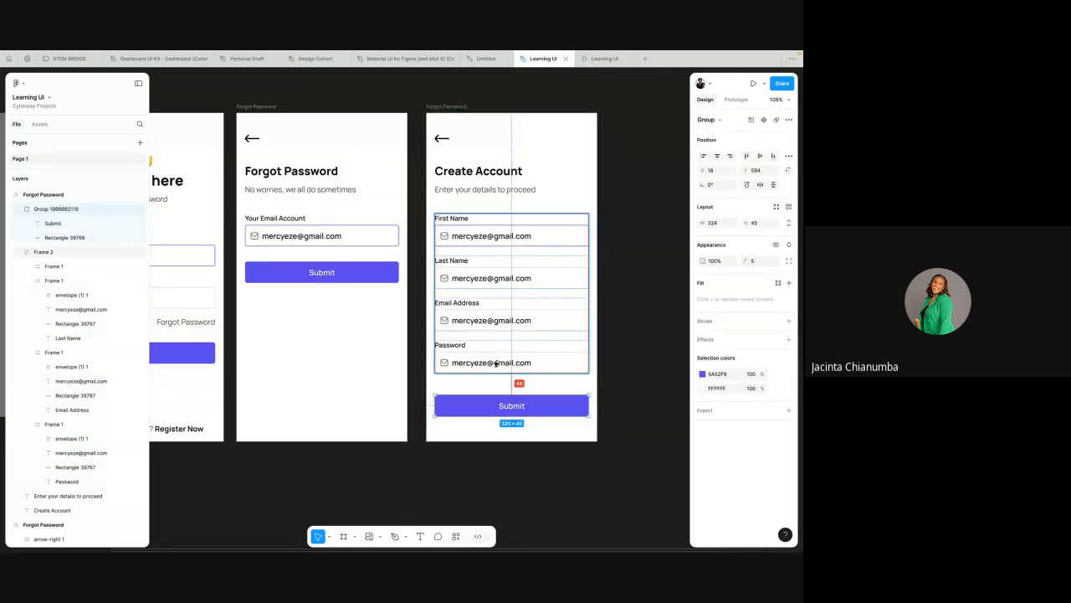
pyautogui.click(615, 265)
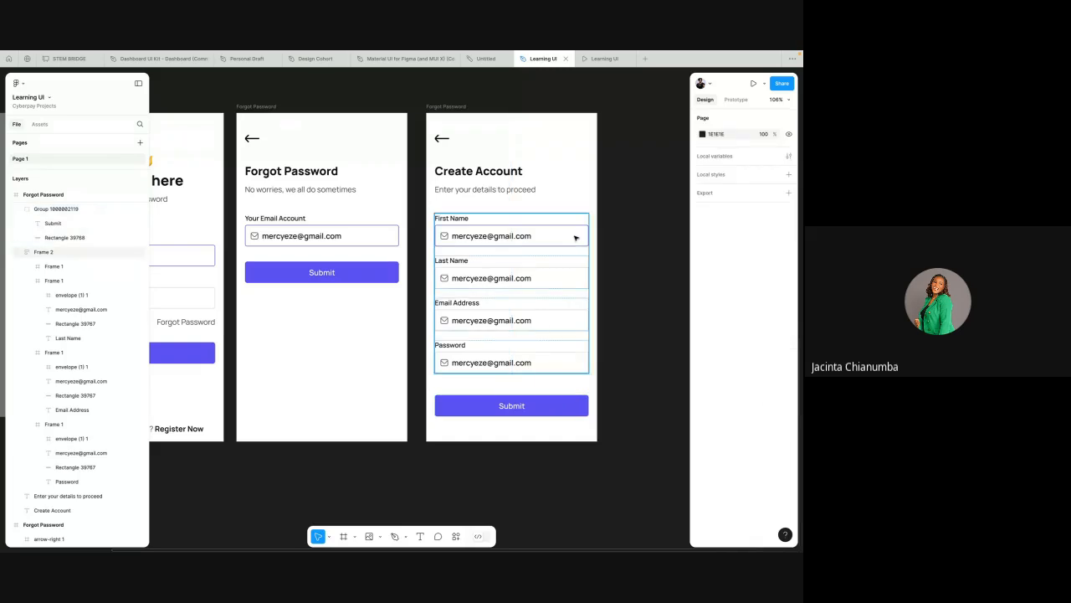
pyautogui.click(575, 237)
pyautogui.press('alt')
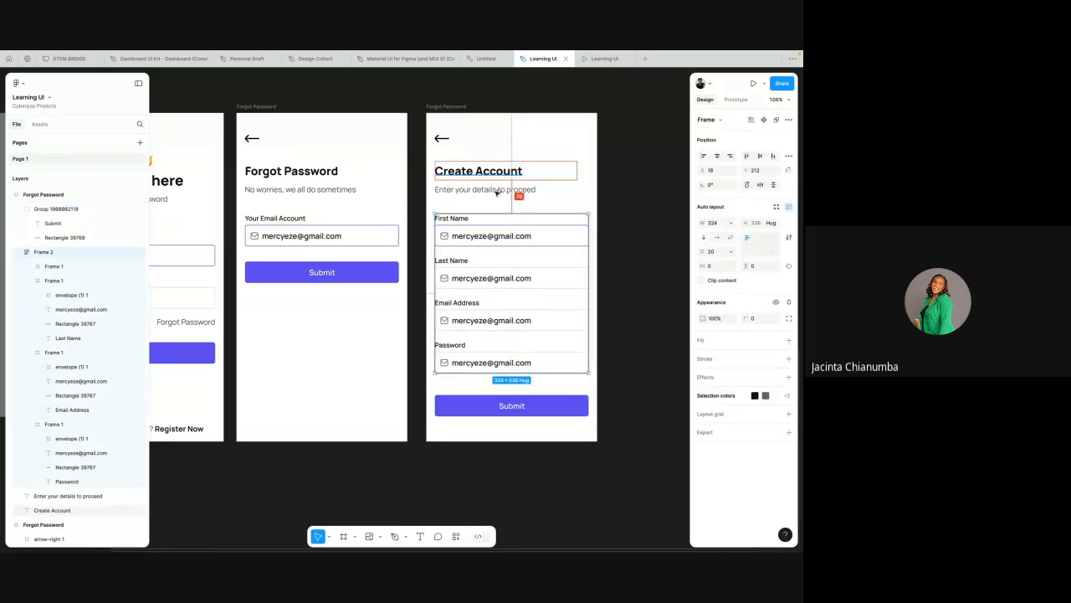
pyautogui.click(576, 165)
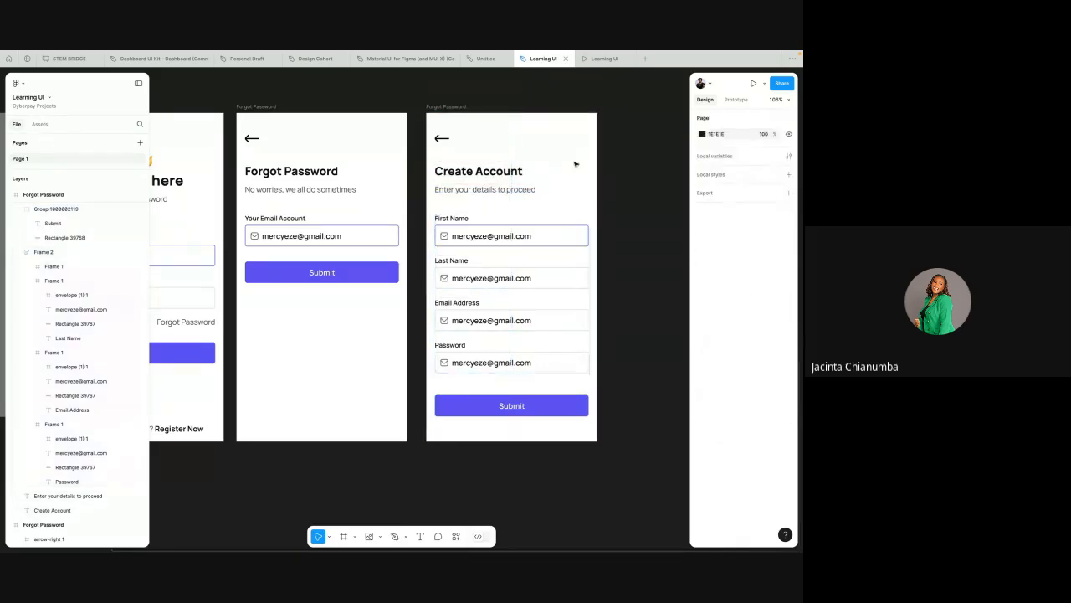
pyautogui.doubleClick(446, 282)
pyautogui.doubleClick(446, 281)
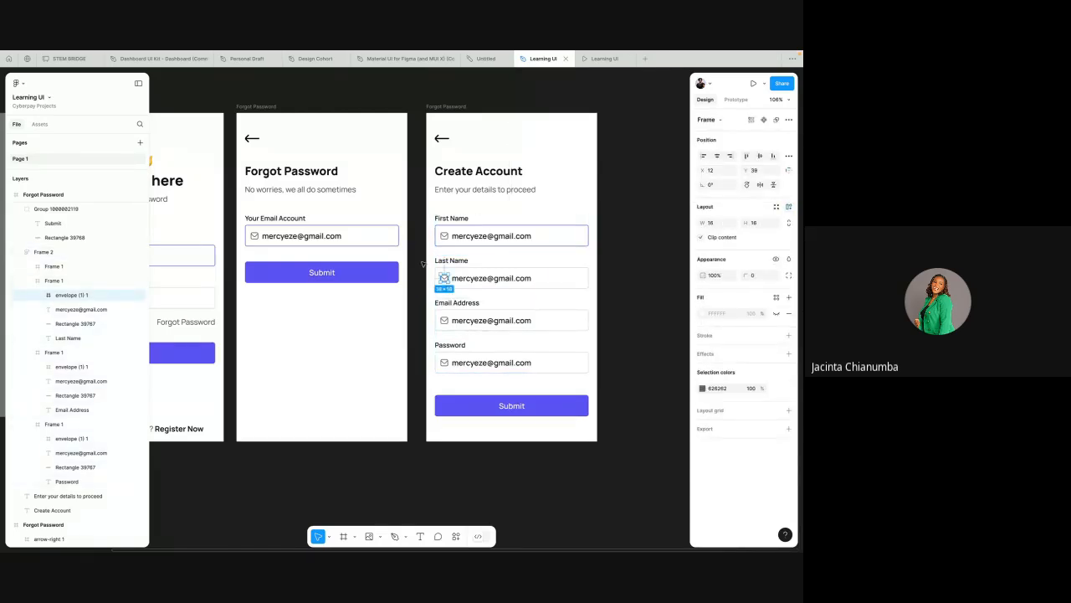
pyautogui.click(426, 256)
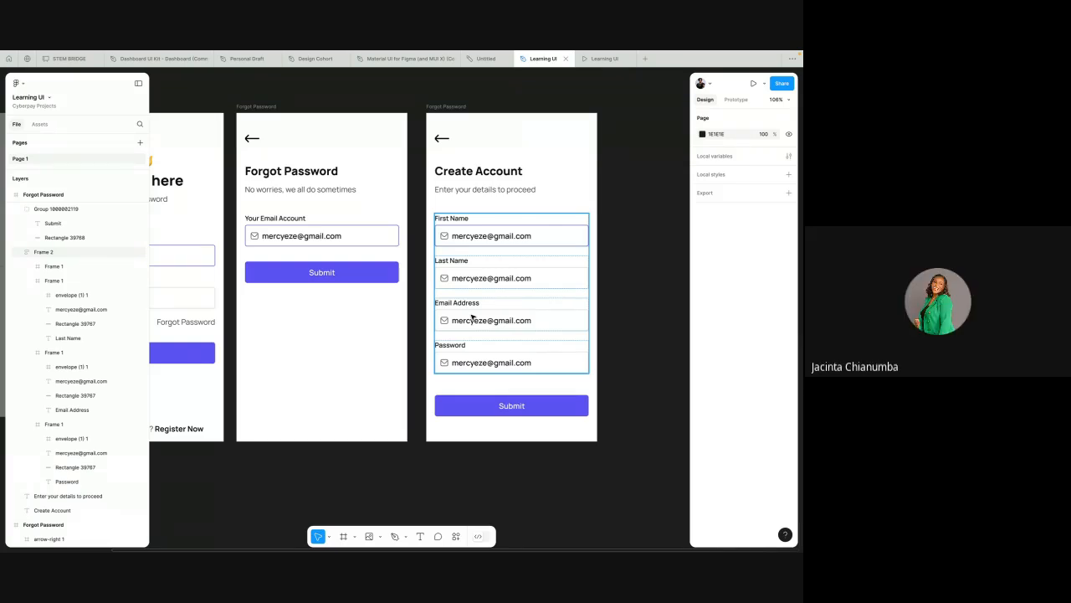
# Step: Duplicate the Create Account screen and delete the group of input fields from the copy
pyautogui.moveTo(565, 54)
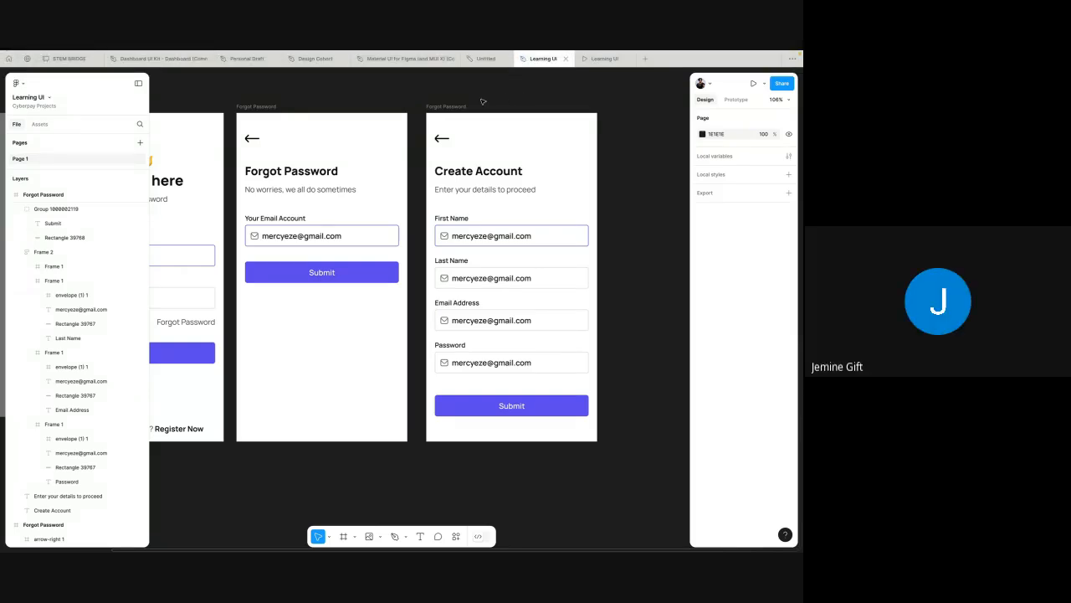
pyautogui.click(446, 107)
pyautogui.hscroll(3, 447, 107)
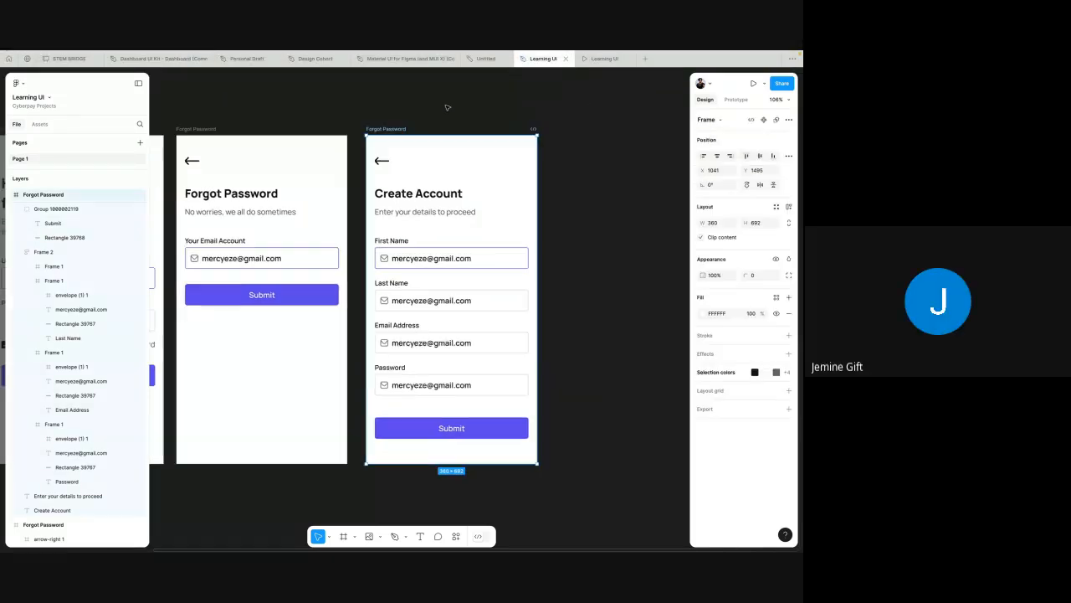
pyautogui.press('super+d')
pyautogui.hscroll(3, 481, 273)
pyautogui.click(481, 272)
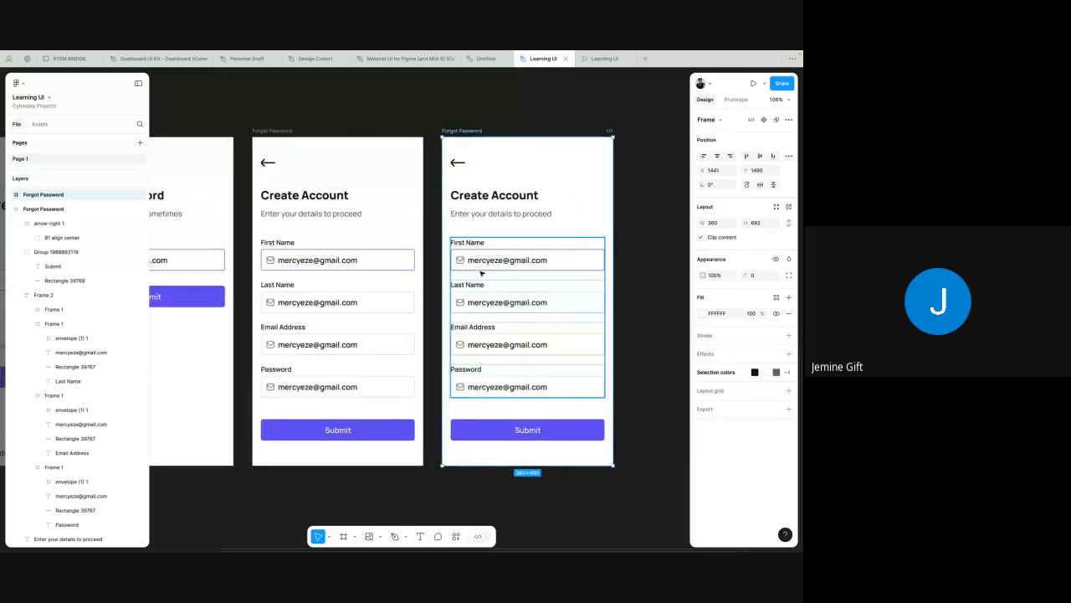
pyautogui.press('Delete')
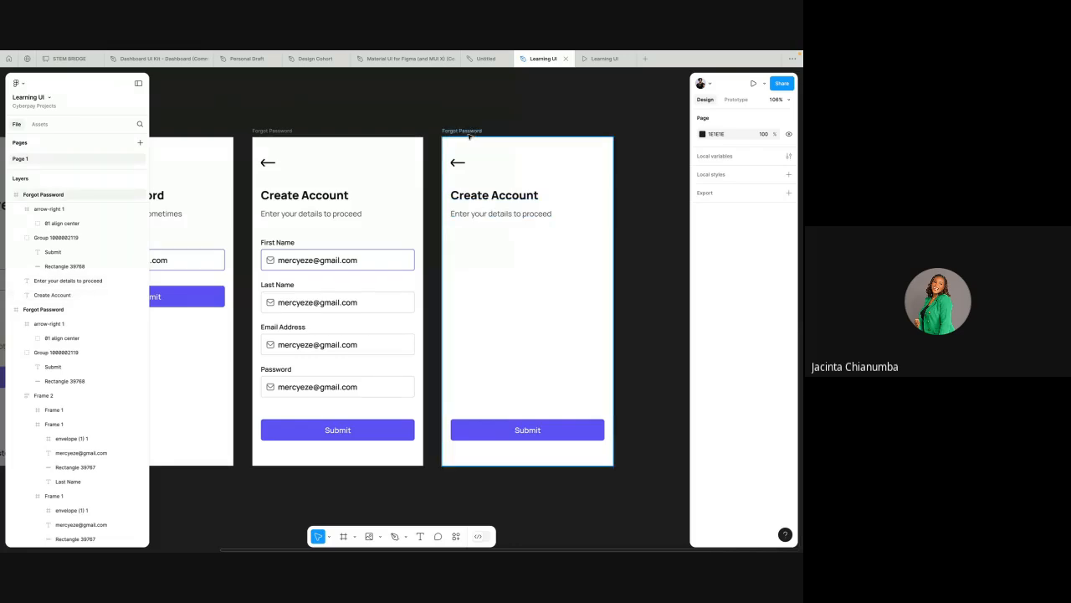
# Step: Copy the Your Email Account field from the Forgot Password screen into the new screen, just below the subtitle
pyautogui.scroll(3, 470, 137)
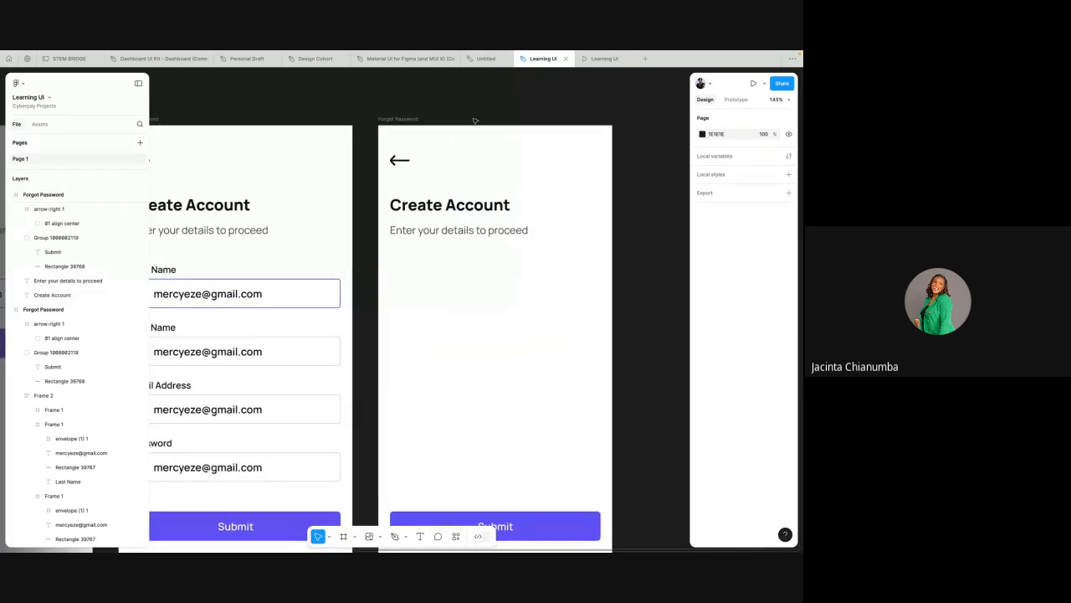
pyautogui.scroll(2, 475, 205)
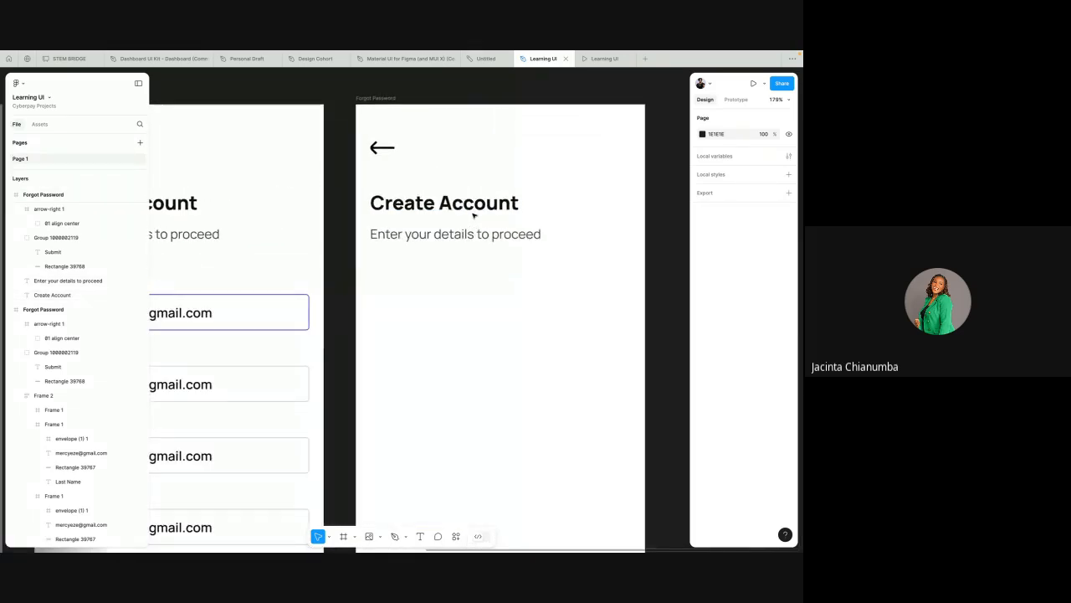
pyautogui.scroll(-2, 473, 214)
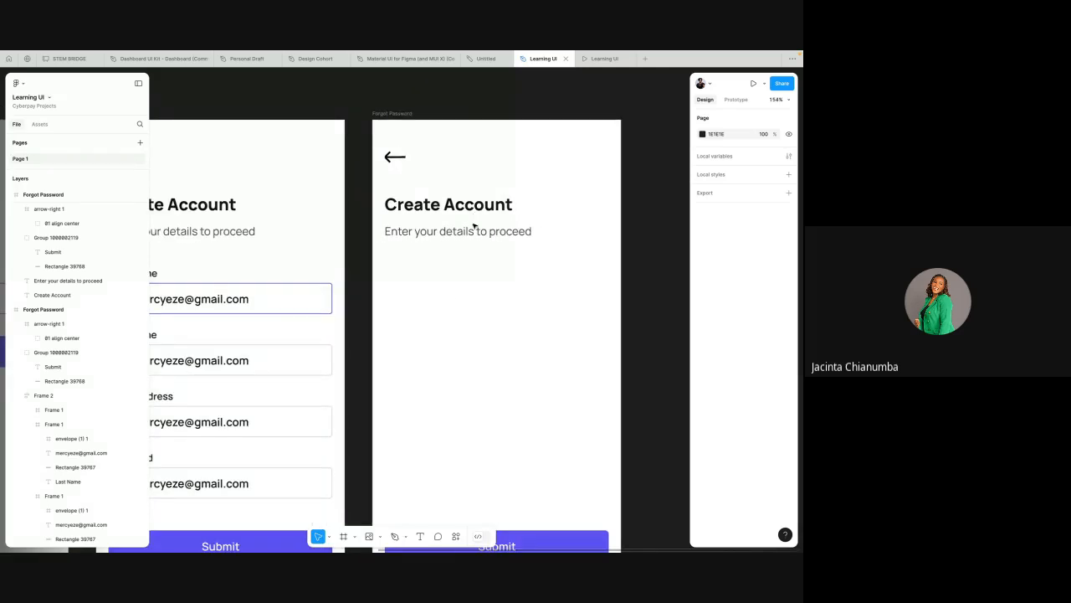
pyautogui.scroll(-2, 456, 293)
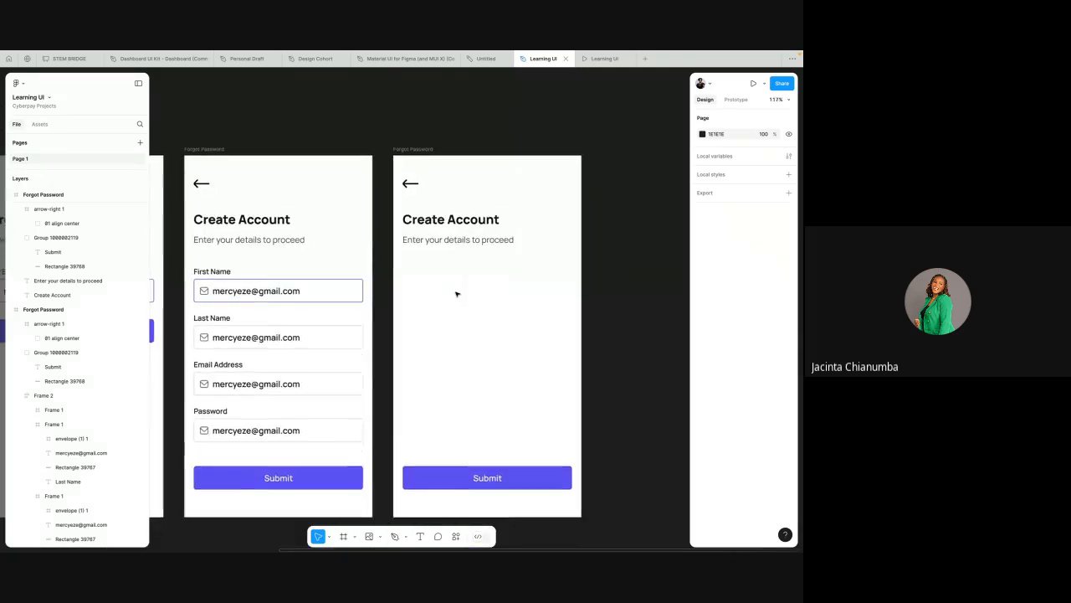
pyautogui.hscroll(-5, 418, 242)
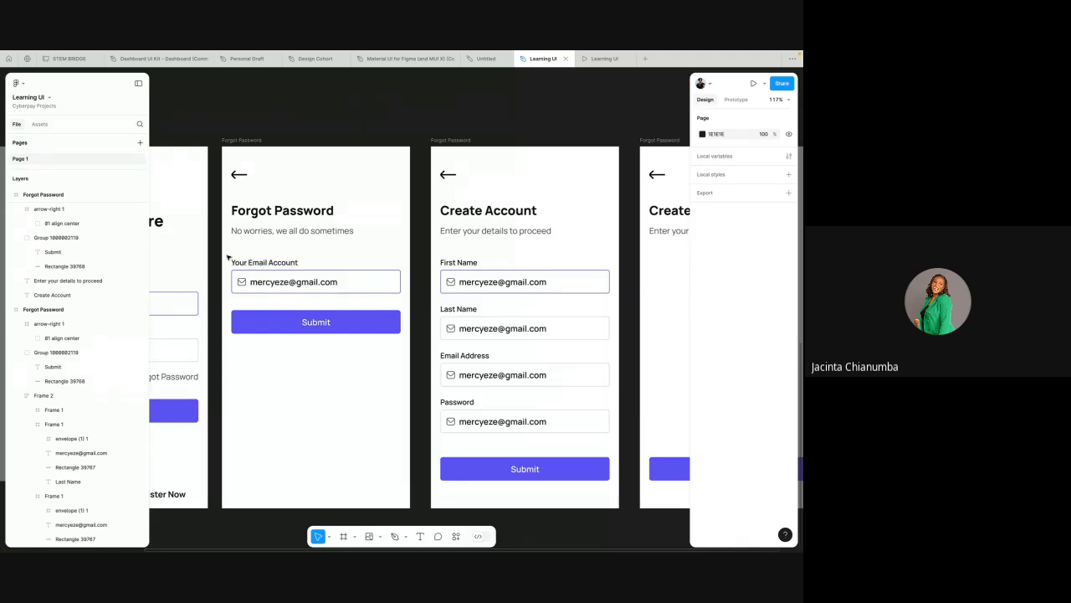
pyautogui.click(275, 286)
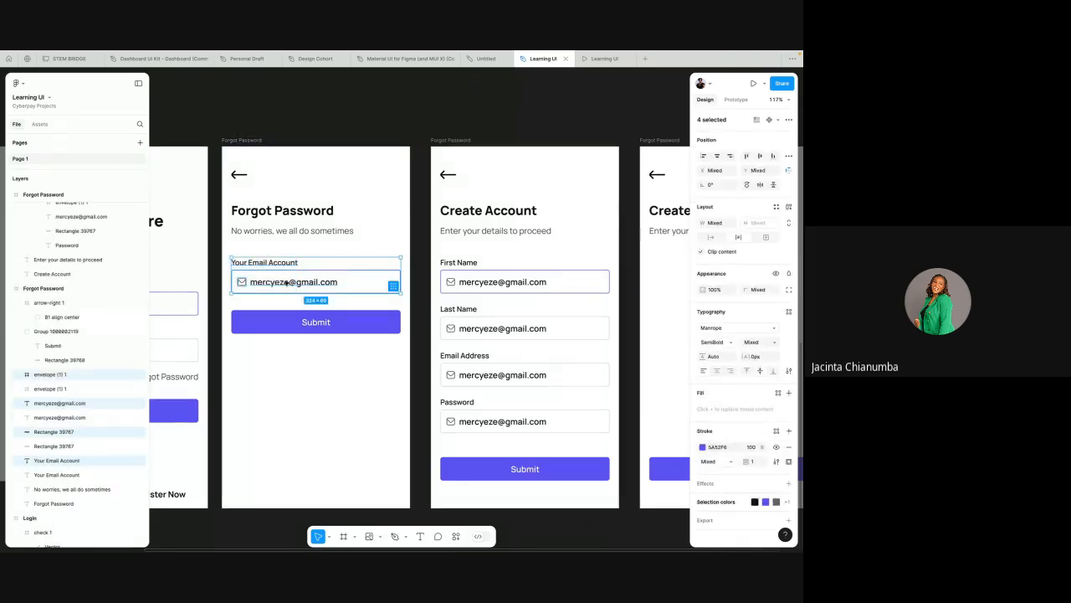
pyautogui.scroll(-2, 283, 284)
pyautogui.moveTo(284, 282); pyautogui.dragTo(604, 270)
pyautogui.hscroll(2, 605, 269)
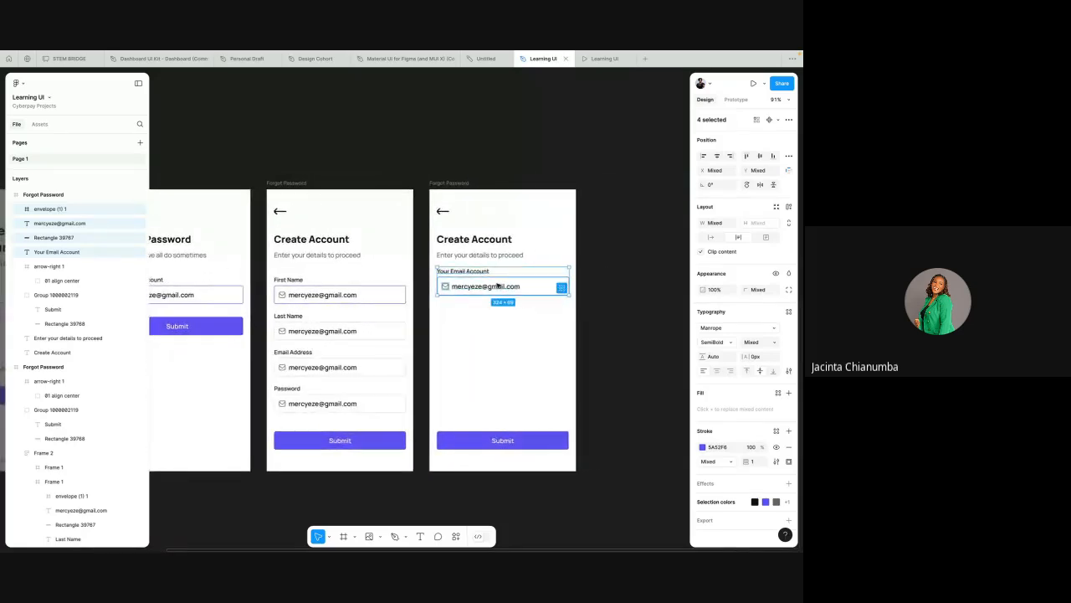
pyautogui.scroll(1, 499, 285)
pyautogui.scroll(4, 499, 284)
pyautogui.press('alt')
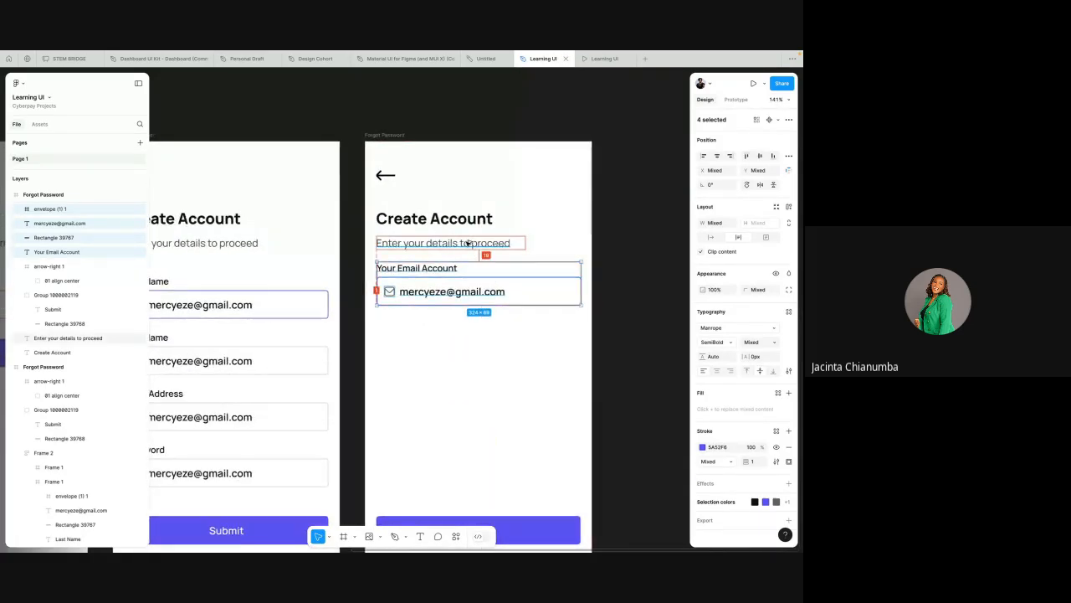
pyautogui.hotkey('shift', 'Down')
pyautogui.hotkey('shift', 'Down')
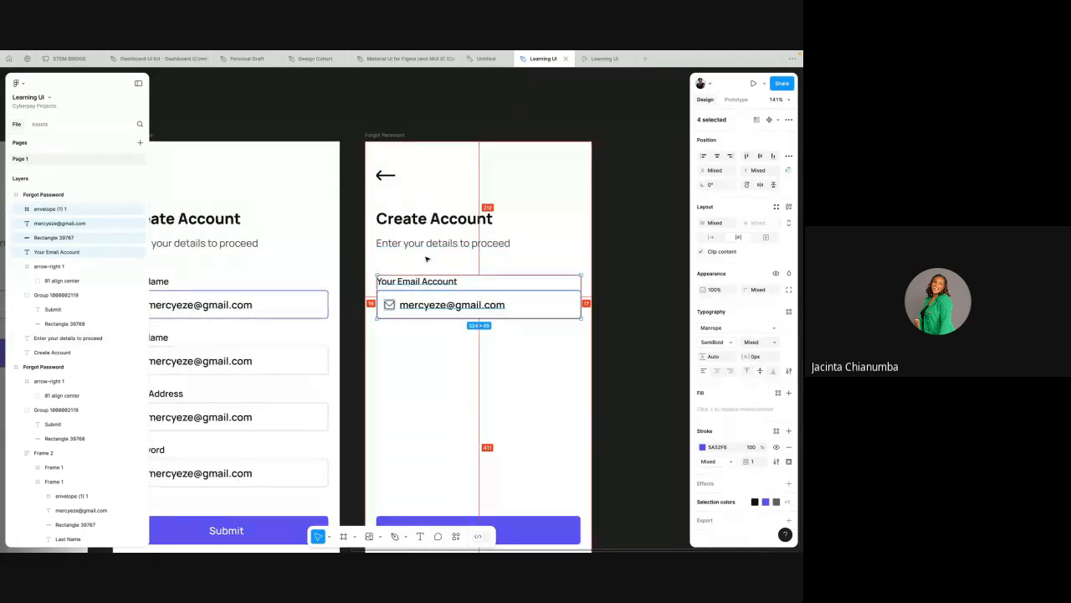
pyautogui.hscroll(2, 419, 318)
pyautogui.scroll(-1, 418, 318)
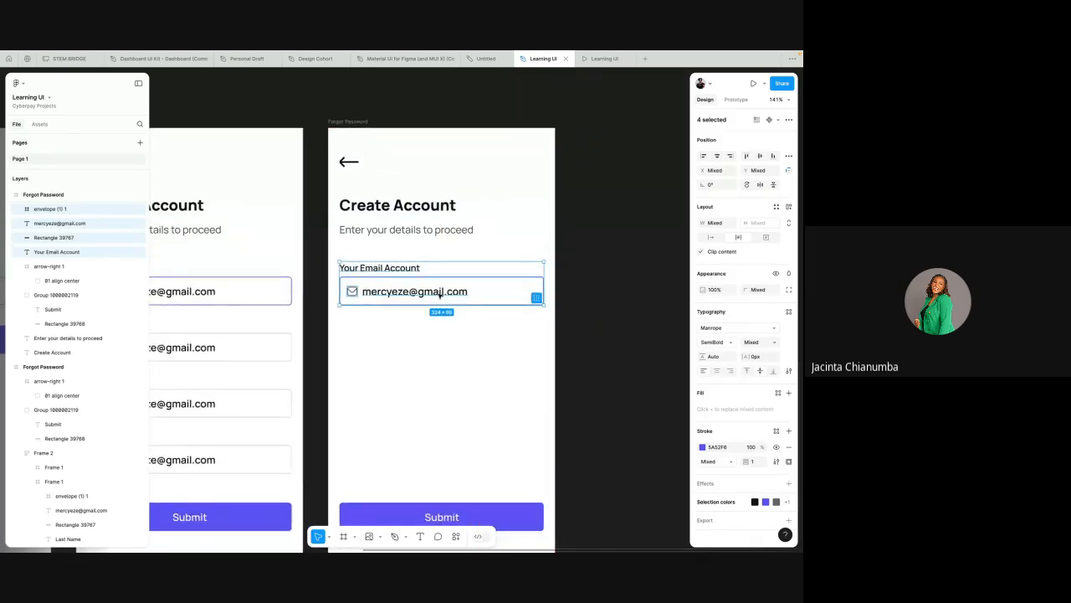
pyautogui.click(393, 325)
# Step: Move the Your Email Account label up towards the subtitle in the new screen
pyautogui.scroll(3, 393, 325)
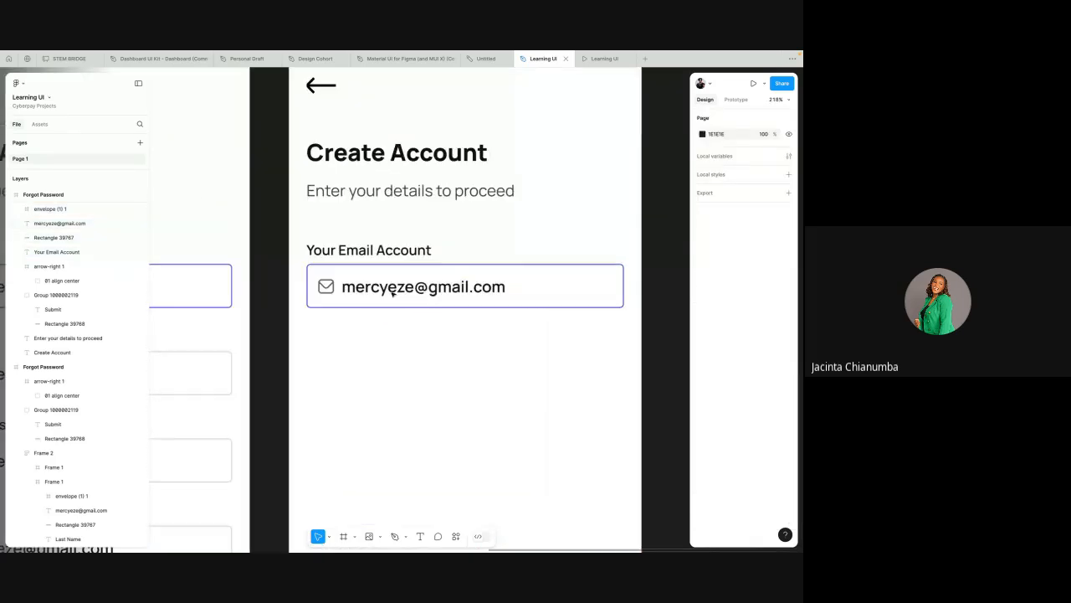
pyautogui.click(380, 249)
pyautogui.moveTo(380, 249); pyautogui.dragTo(402, 215)
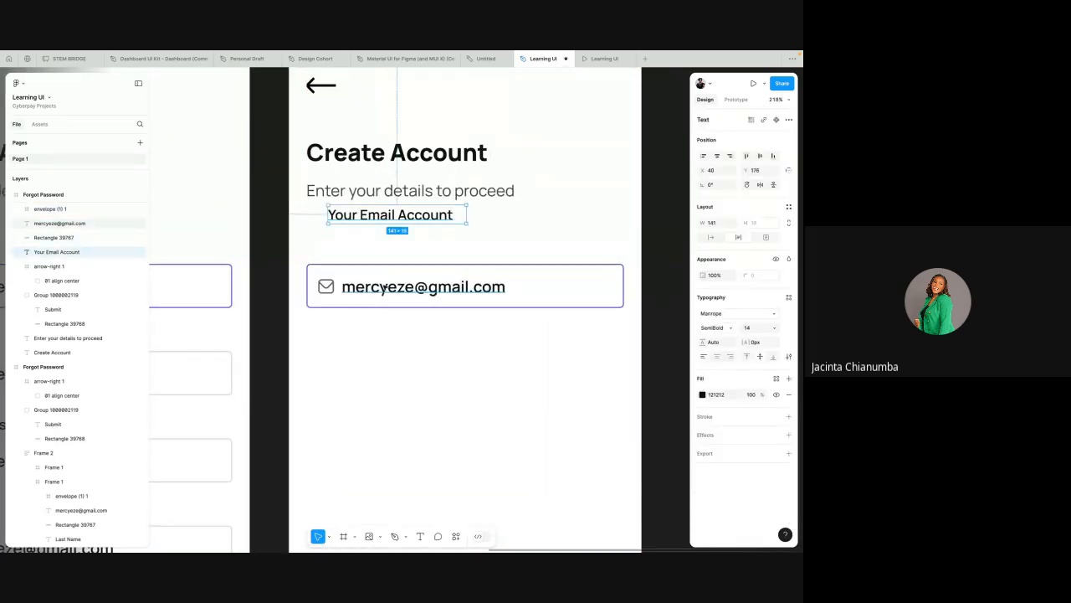
# Step: Drag the email text out of its field and undo the move
pyautogui.click(384, 286)
pyautogui.doubleClick(422, 287)
pyautogui.press('Escape')
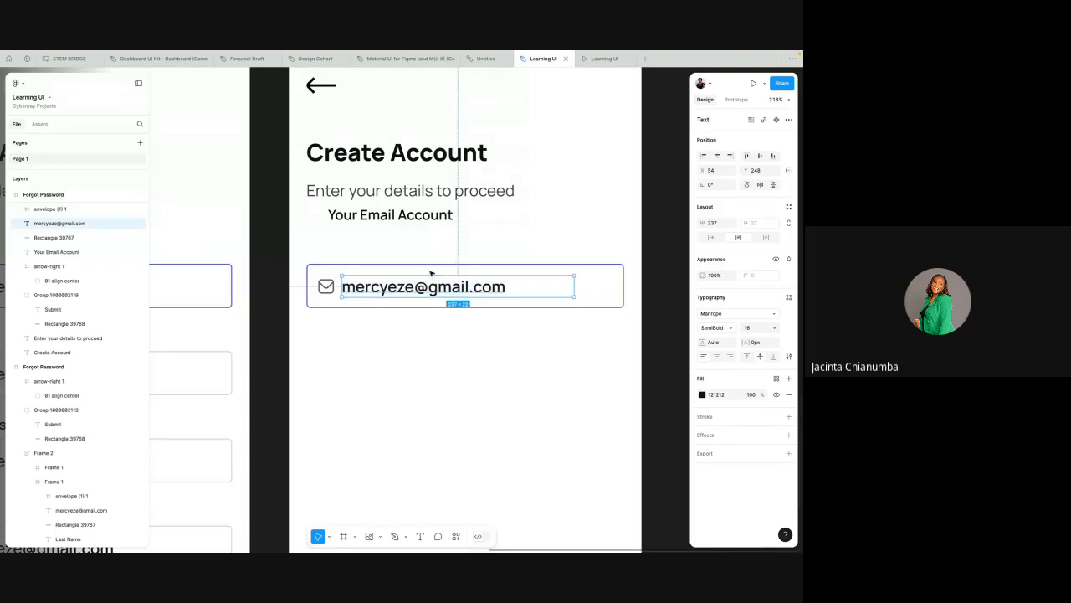
pyautogui.moveTo(431, 287); pyautogui.dragTo(439, 317)
pyautogui.click(444, 273)
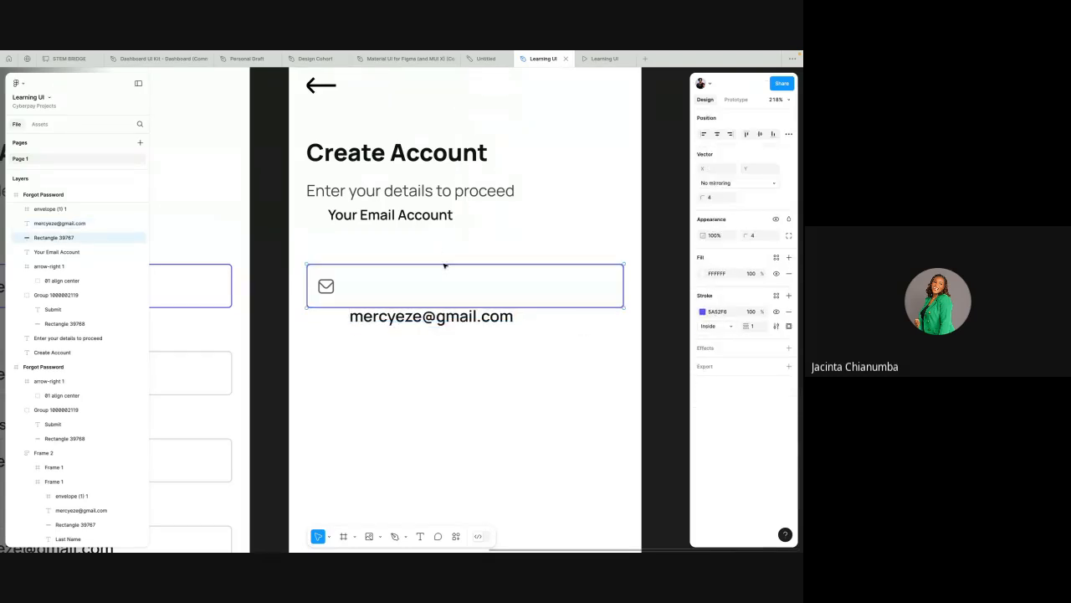
pyautogui.hotkey('ctrl', 'z')
pyautogui.hotkey('ctrl', 'z')
pyautogui.hotkey('ctrl', 'z')
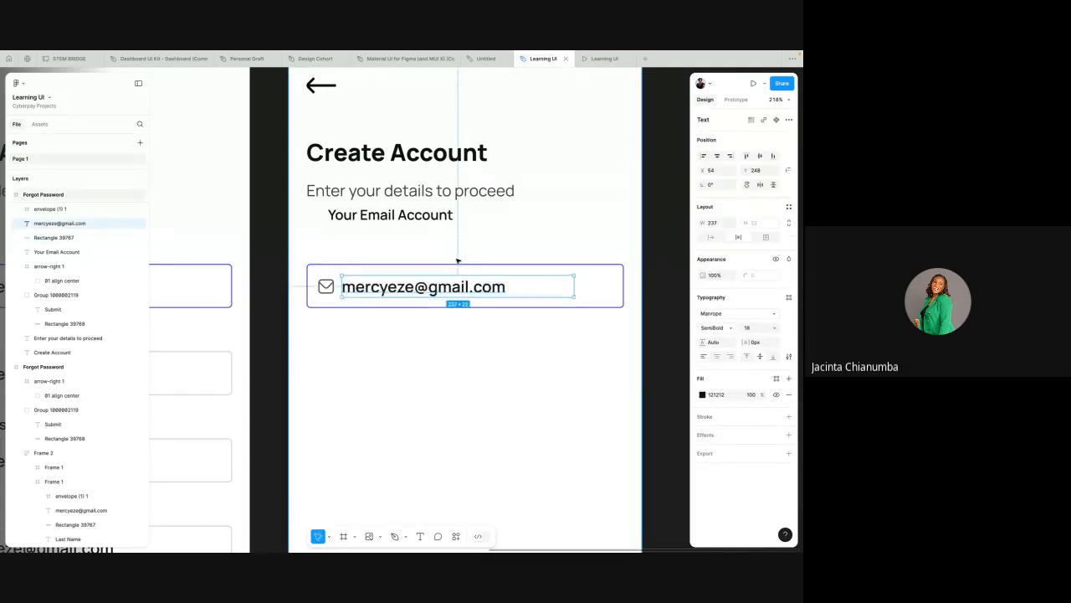
pyautogui.hotkey('ctrl', 'z')
pyautogui.scroll(-3, 458, 260)
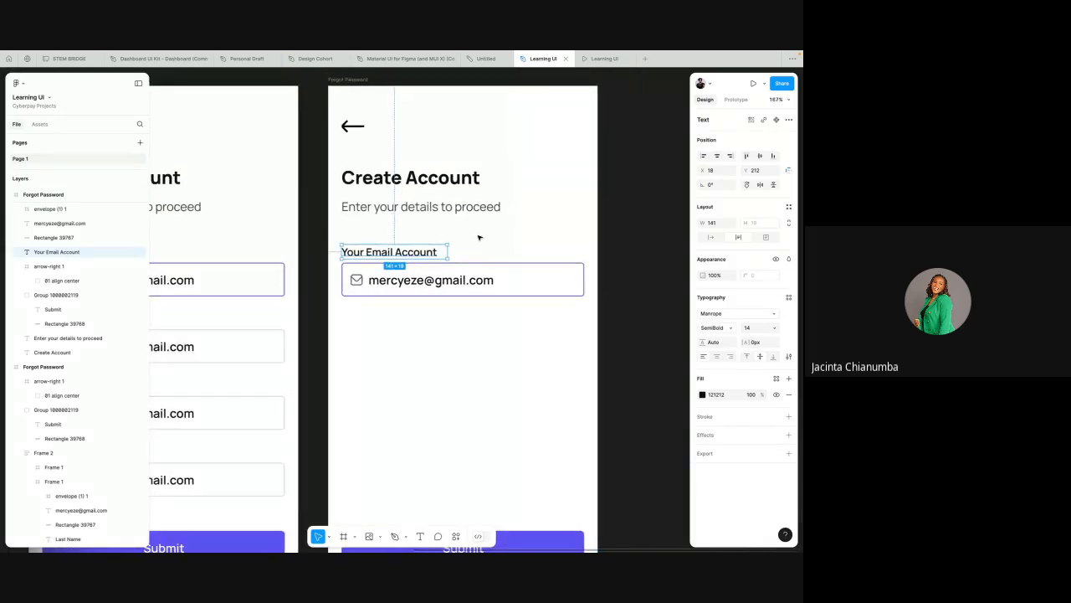
pyautogui.click(479, 238)
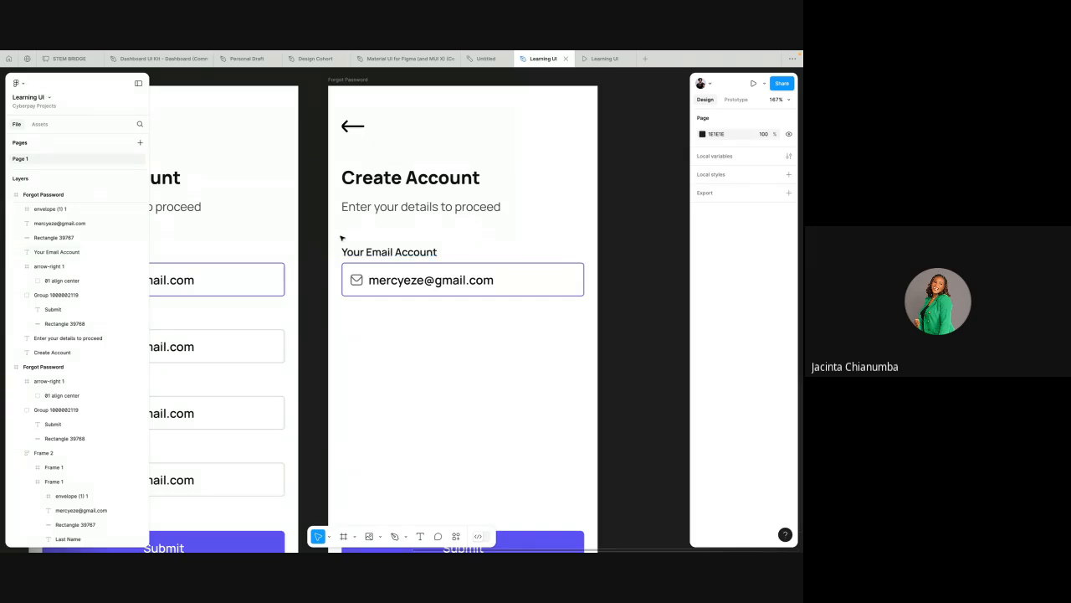
pyautogui.hscroll(1, 338, 235)
pyautogui.scroll(-2, 339, 235)
pyautogui.hscroll(-2, 338, 235)
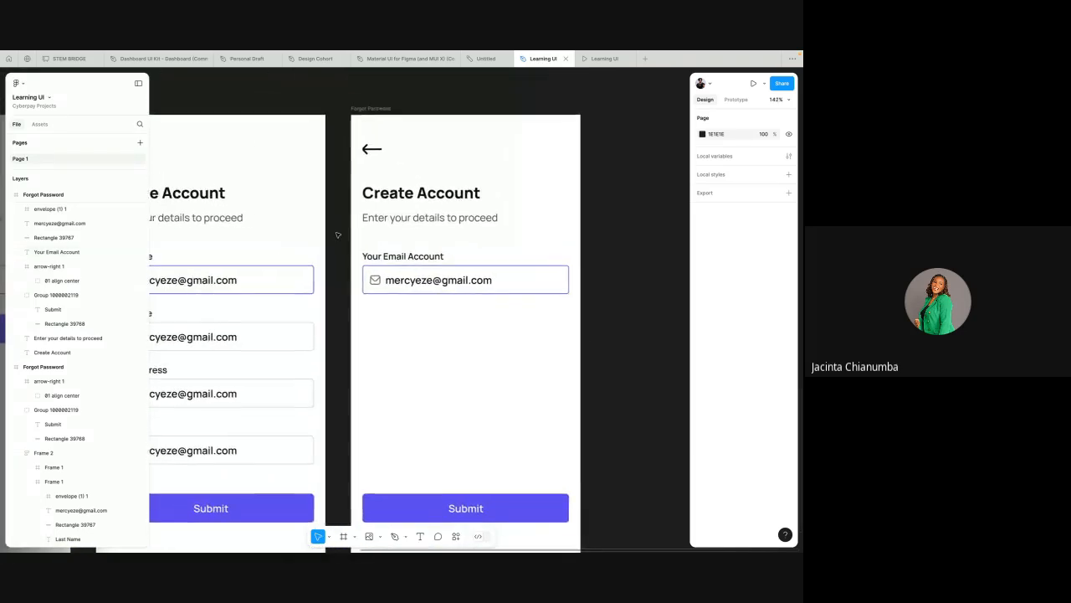
pyautogui.hscroll(-1, 249, 144)
pyautogui.click(182, 118)
pyautogui.press('Delete')
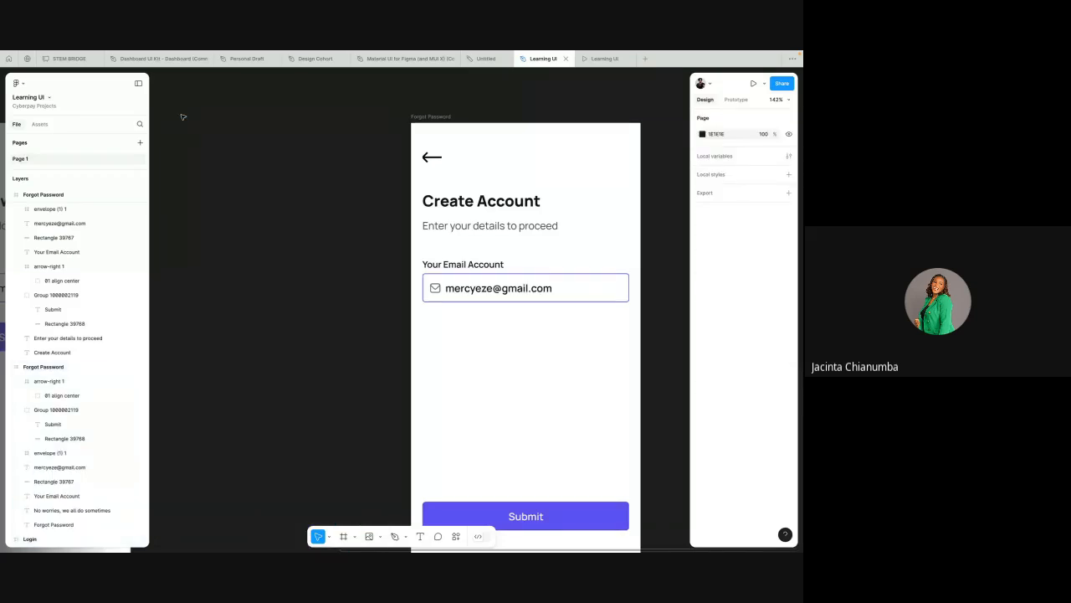
pyautogui.hscroll(2, 315, 172)
pyautogui.scroll(-1, 315, 172)
pyautogui.hscroll(1, 352, 239)
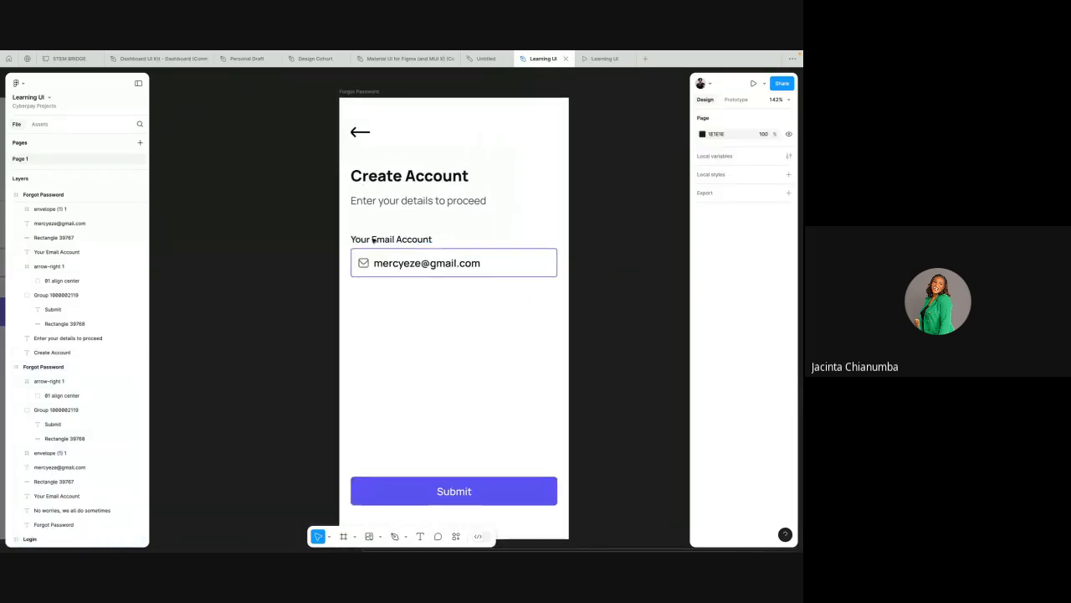
pyautogui.hscroll(2, 339, 232)
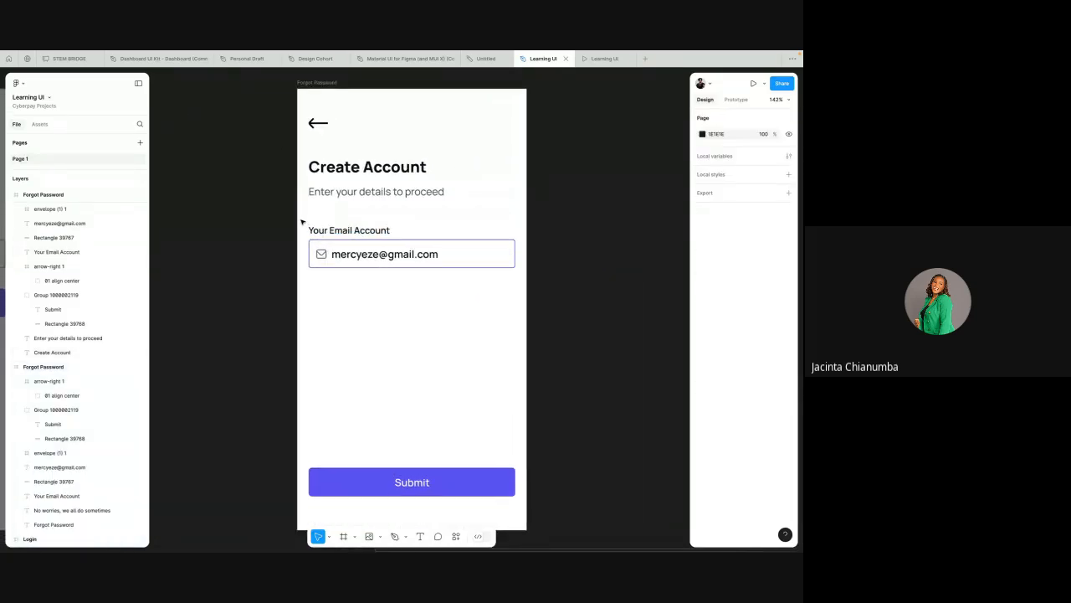
# Step: Wrap the Your Email Account label and its field in a frame and nudge it up toward the subtitle
pyautogui.moveTo(301, 221); pyautogui.dragTo(424, 265)
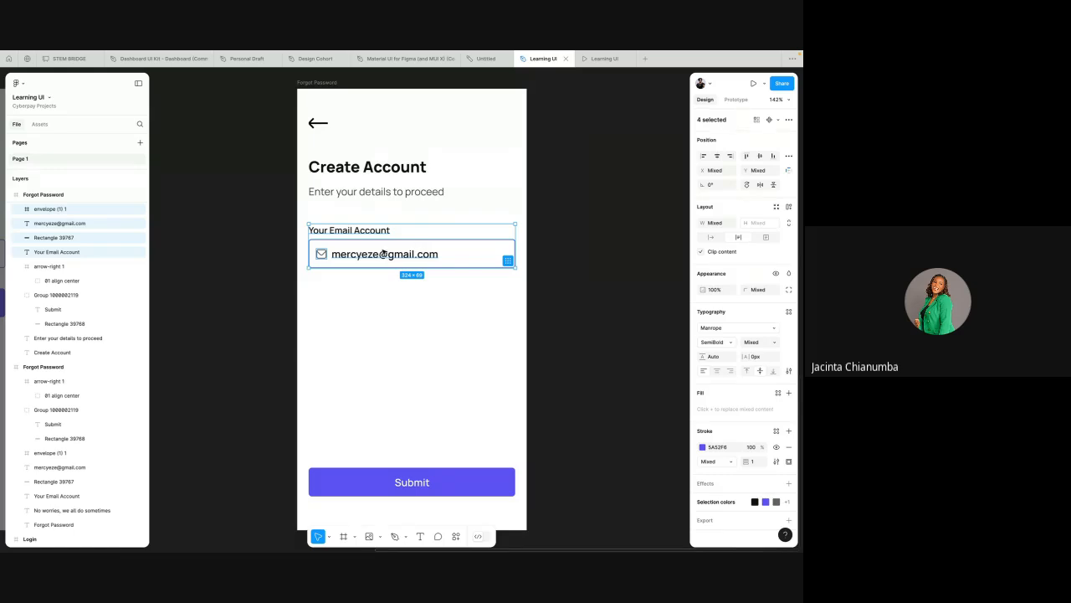
pyautogui.scroll(2, 384, 253)
pyautogui.rightClick(385, 243)
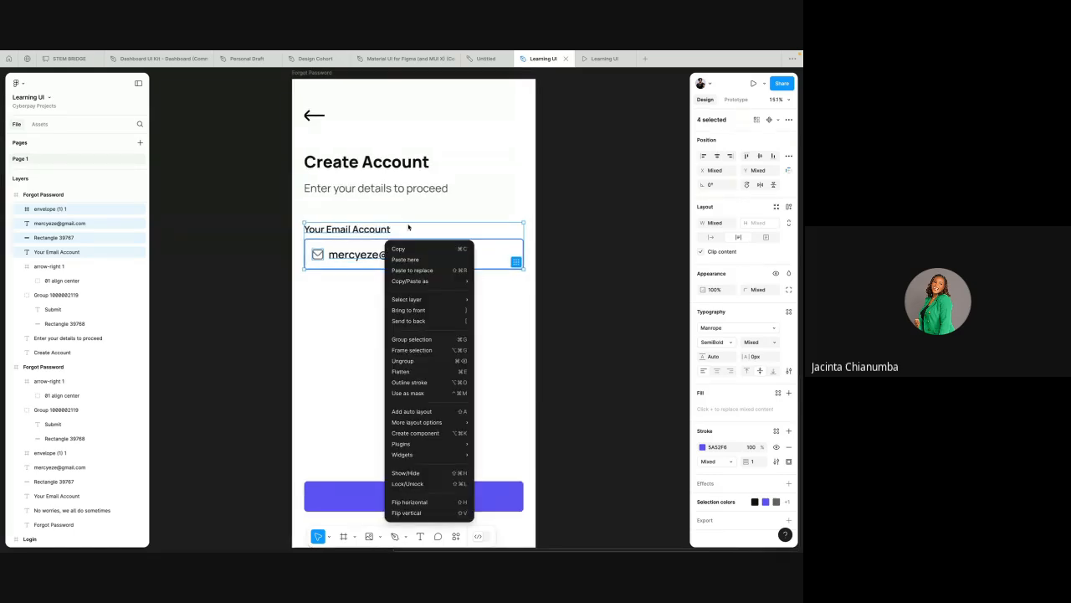
pyautogui.click(425, 355)
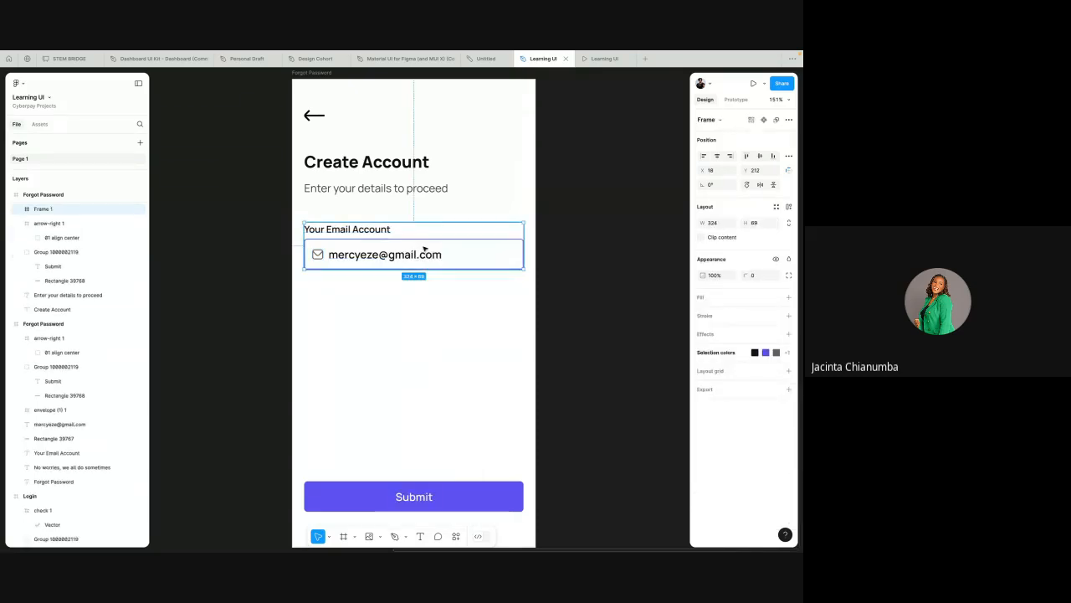
pyautogui.moveTo(424, 249)
pyautogui.mouseDown()
pyautogui.moveTo(425, 232)
pyautogui.moveTo(424, 245)
pyautogui.mouseUp()
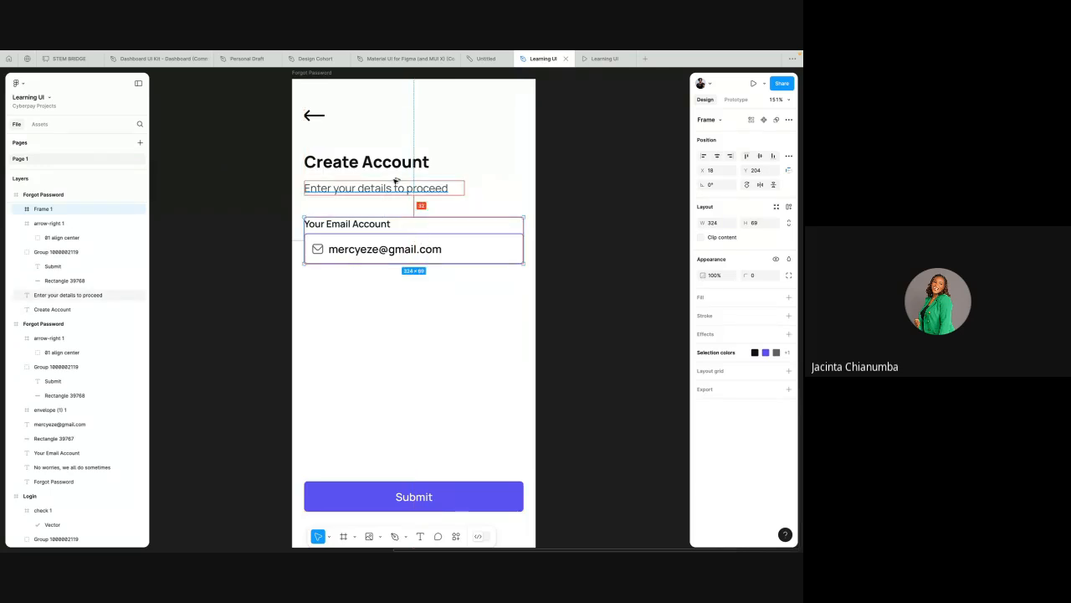
pyautogui.click(439, 207)
pyautogui.click(404, 239)
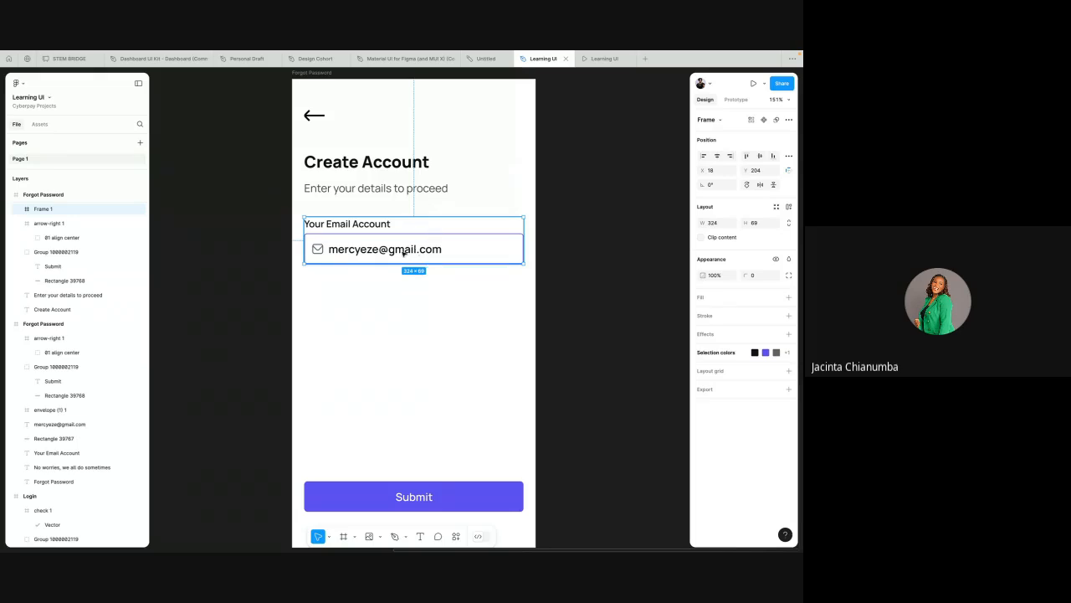
# Step: Rename the field label to First Name
pyautogui.doubleClick(355, 226)
pyautogui.doubleClick(356, 226)
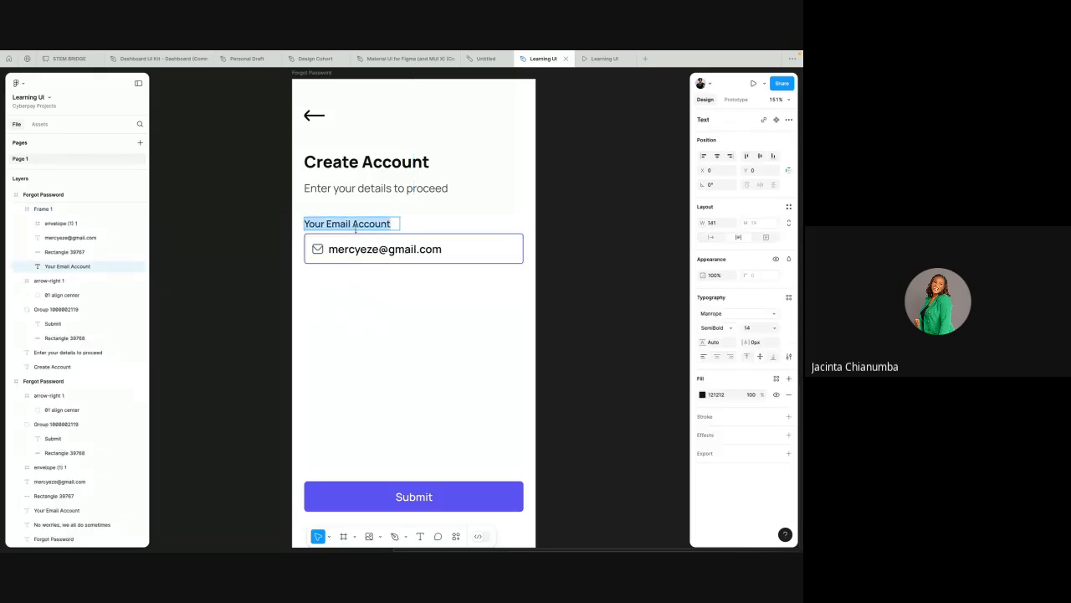
pyautogui.write('F')
pyautogui.write('irst')
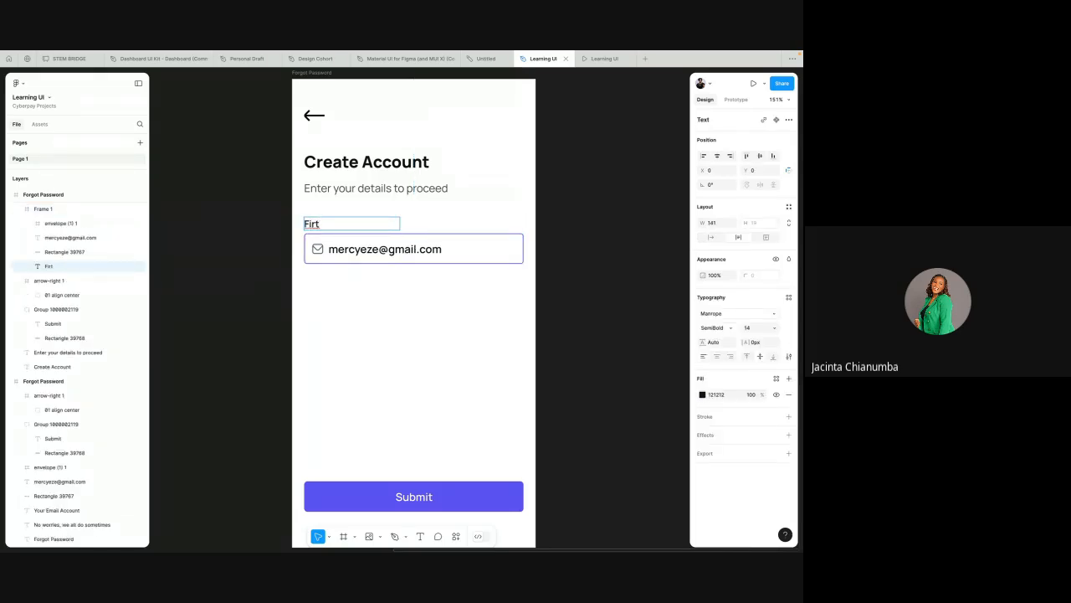
pyautogui.press('BackSpace')
pyautogui.write('st Name')
pyautogui.press('Escape')
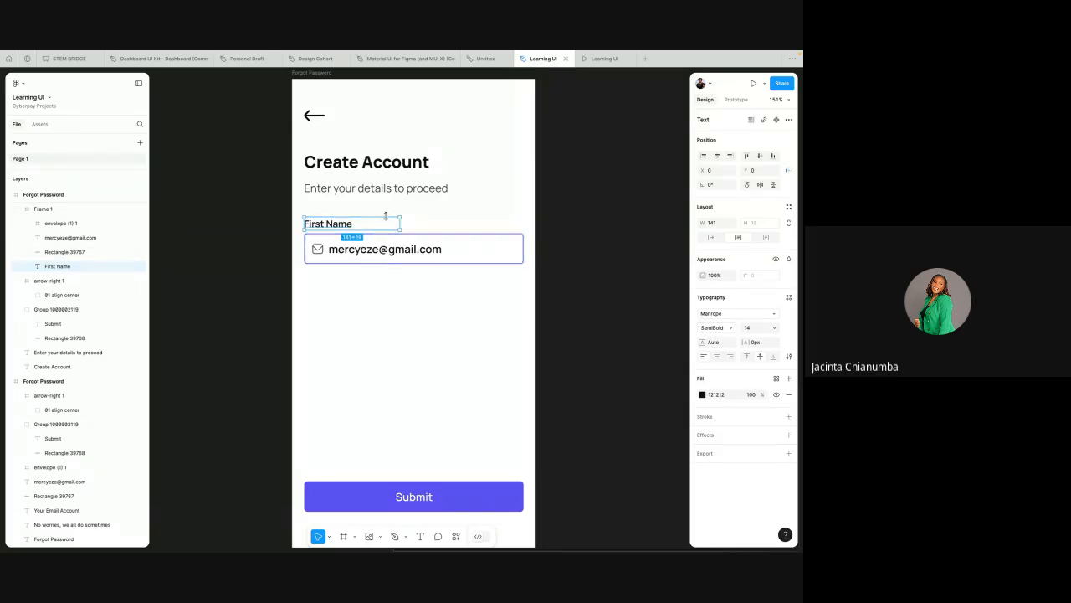
# Step: Duplicate the First Name field frame and place the copy just below the original
pyautogui.click(385, 237)
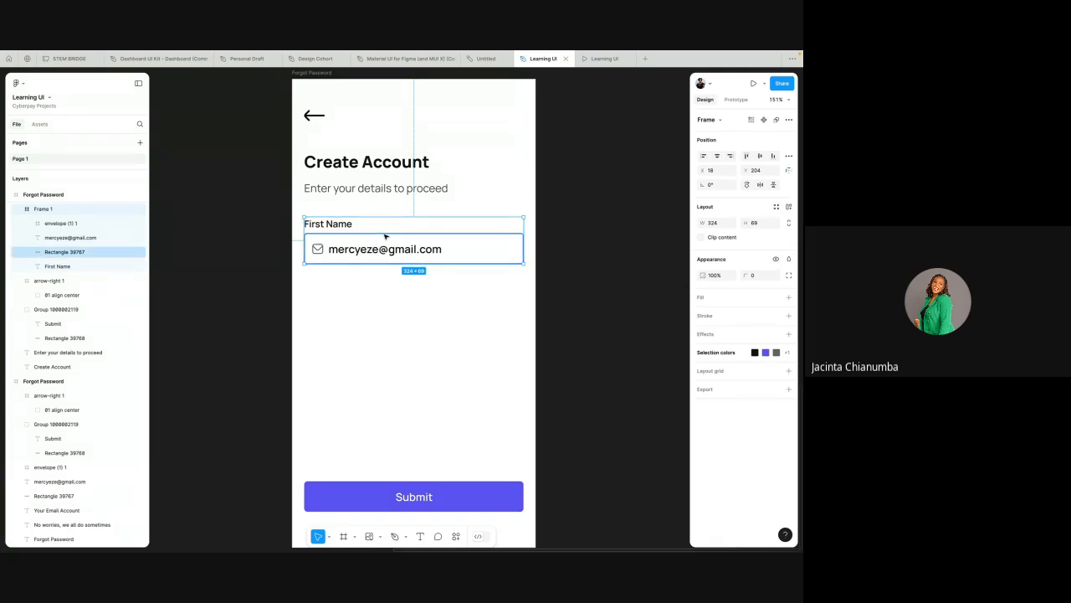
pyautogui.keyDown('alt'); pyautogui.moveTo(388, 244); pyautogui.dragTo(390, 304); pyautogui.keyUp('alt')
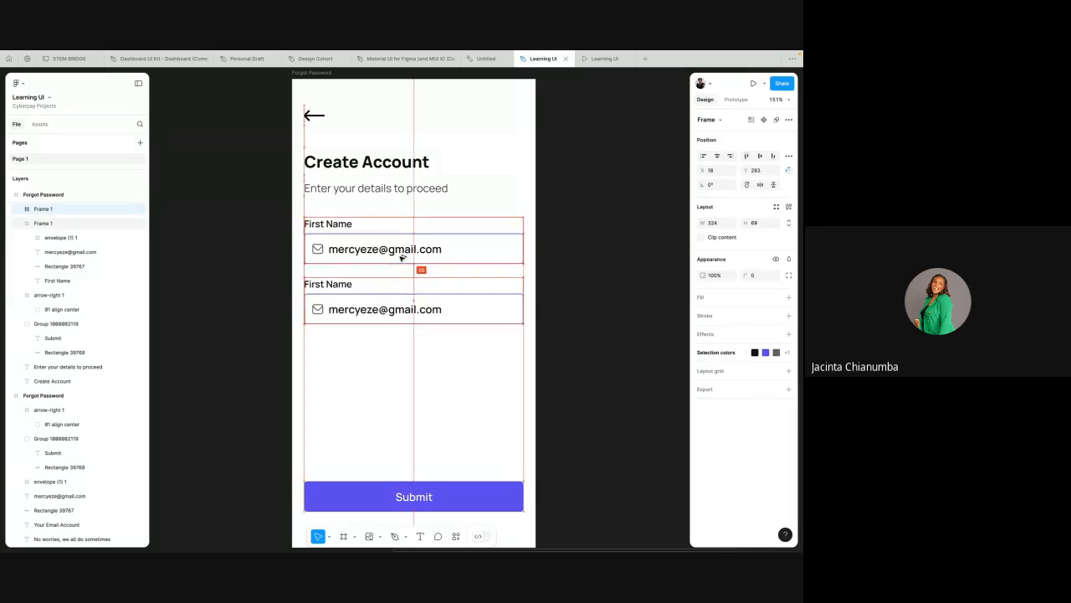
pyautogui.press('Down')
pyautogui.press('Down')
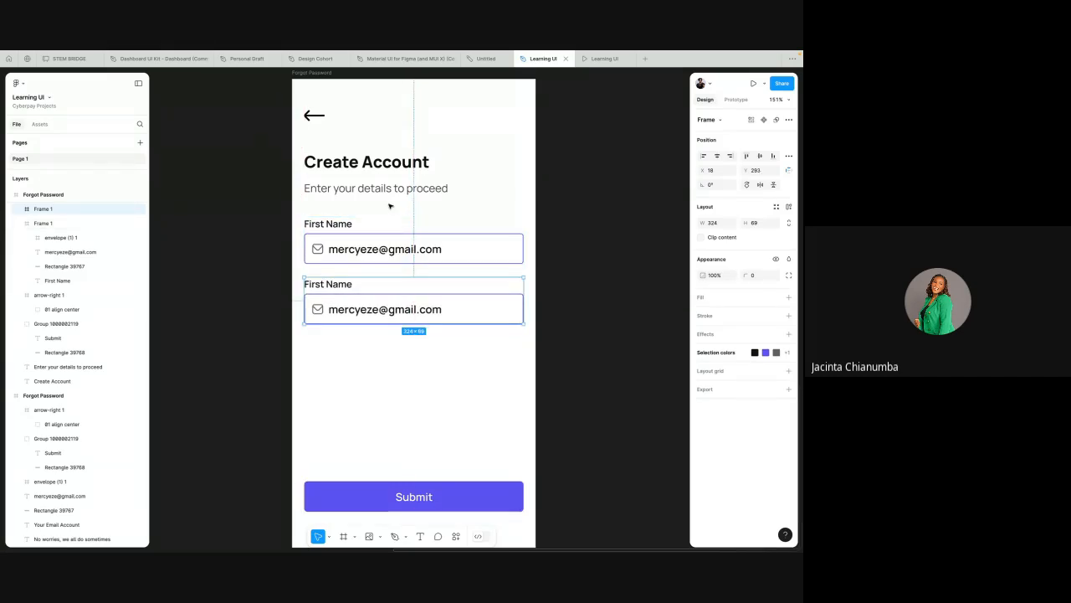
# Step: Select both field frames and wrap them in a vertical auto layout
pyautogui.click(375, 208)
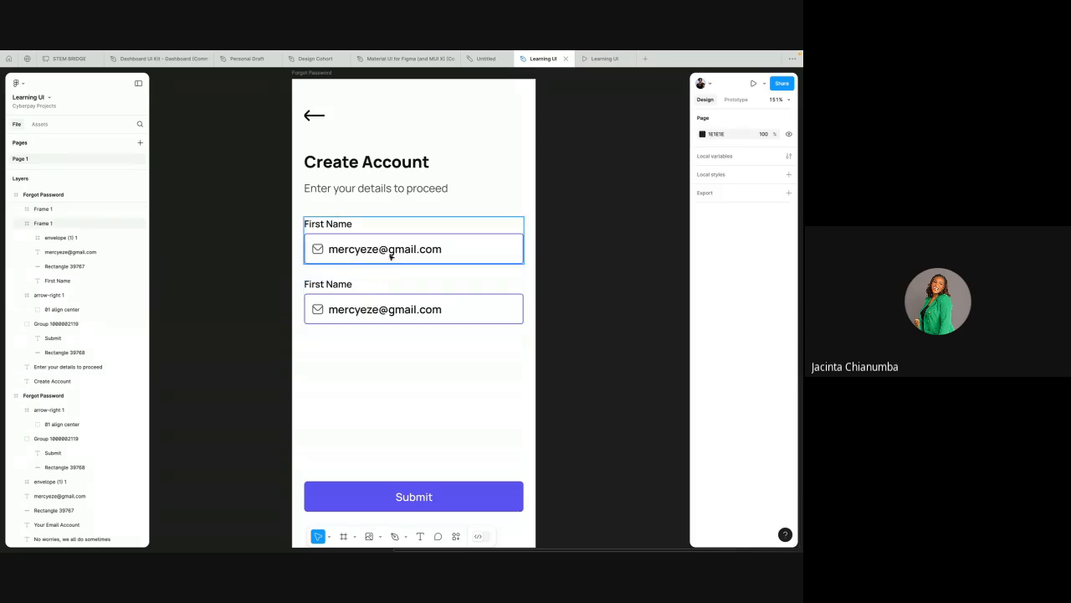
pyautogui.click(327, 232)
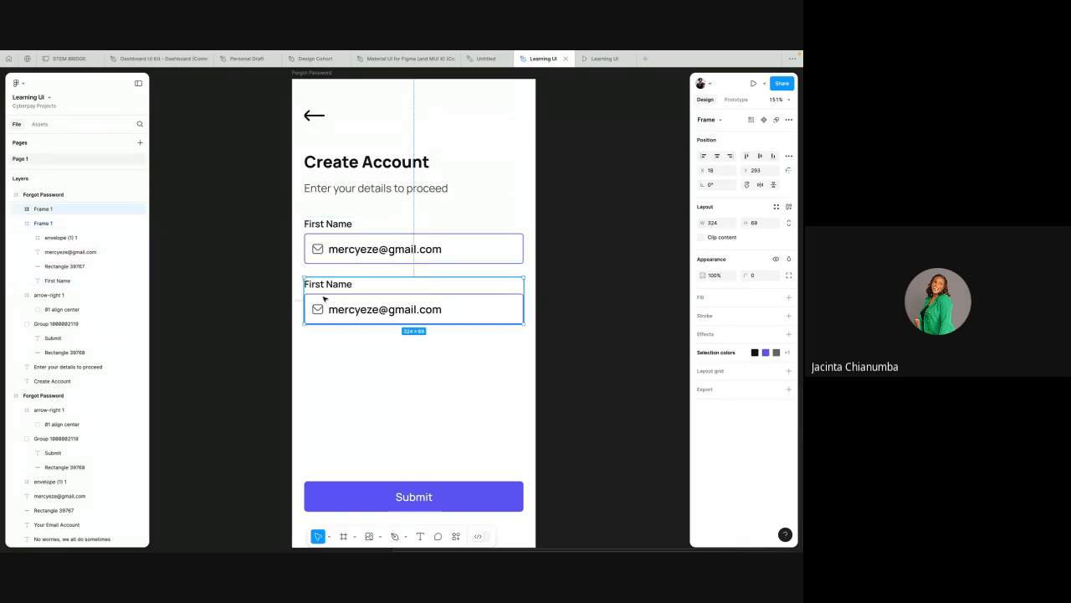
pyautogui.click(301, 216)
pyautogui.moveTo(299, 213); pyautogui.dragTo(531, 335)
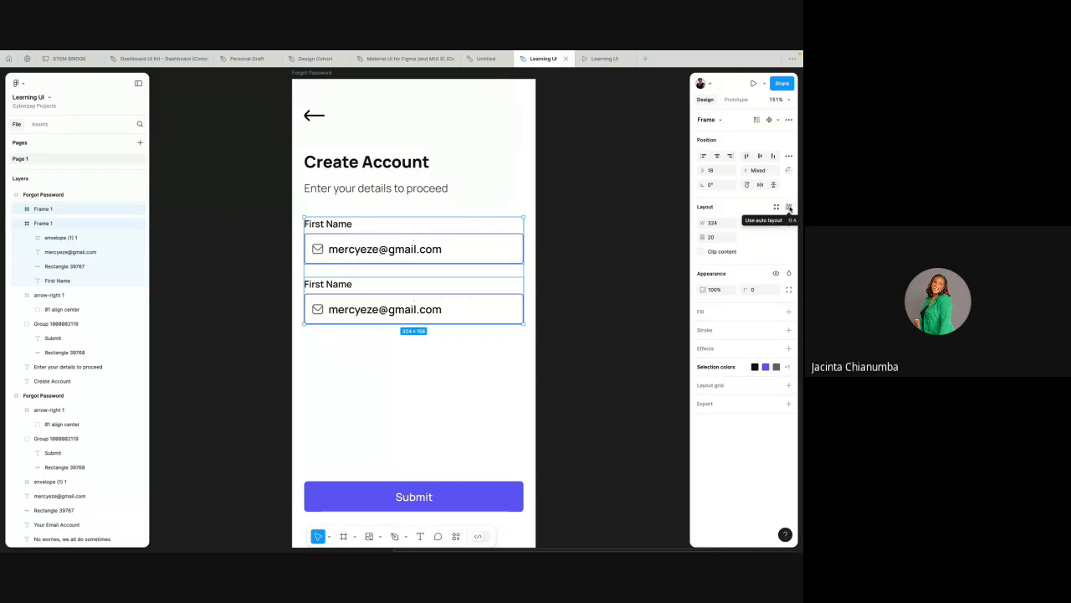
pyautogui.click(789, 209)
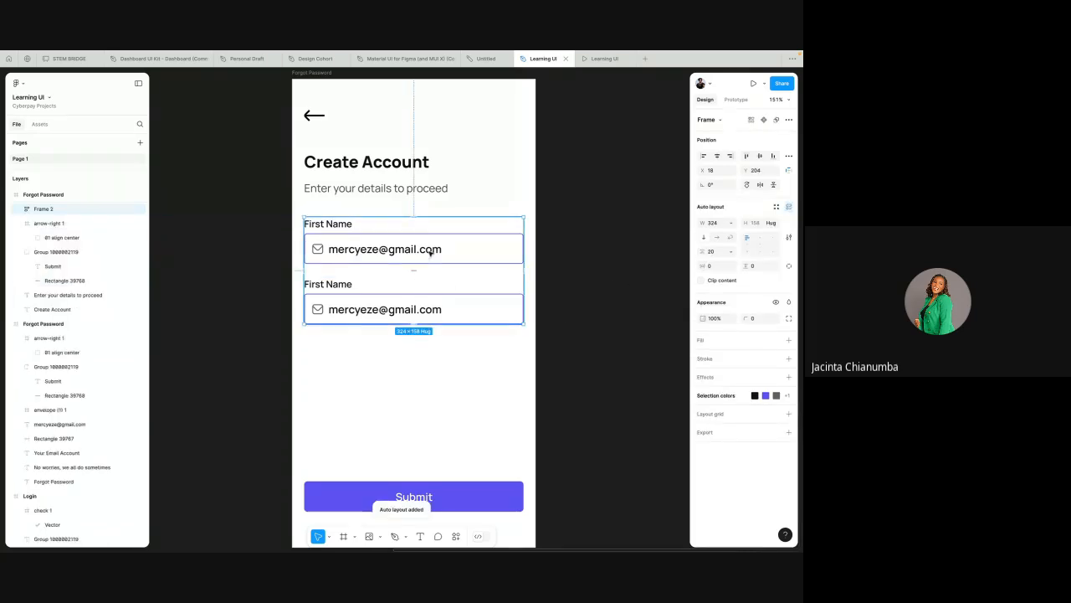
# Step: Duplicate the second field frame three times inside the auto layout stack to get five fields
pyautogui.click(402, 304)
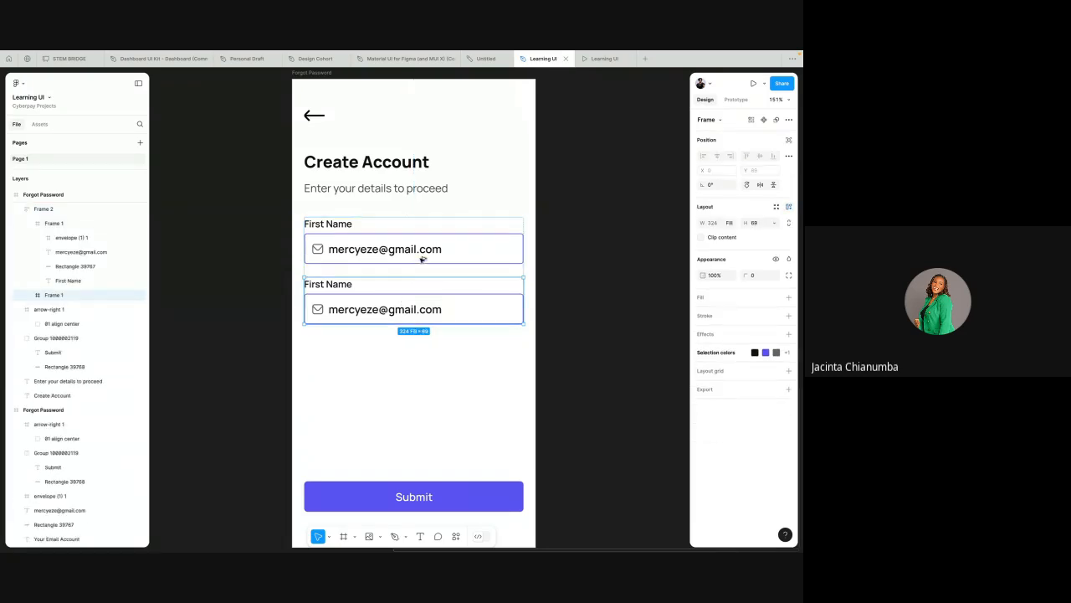
pyautogui.press('alt')
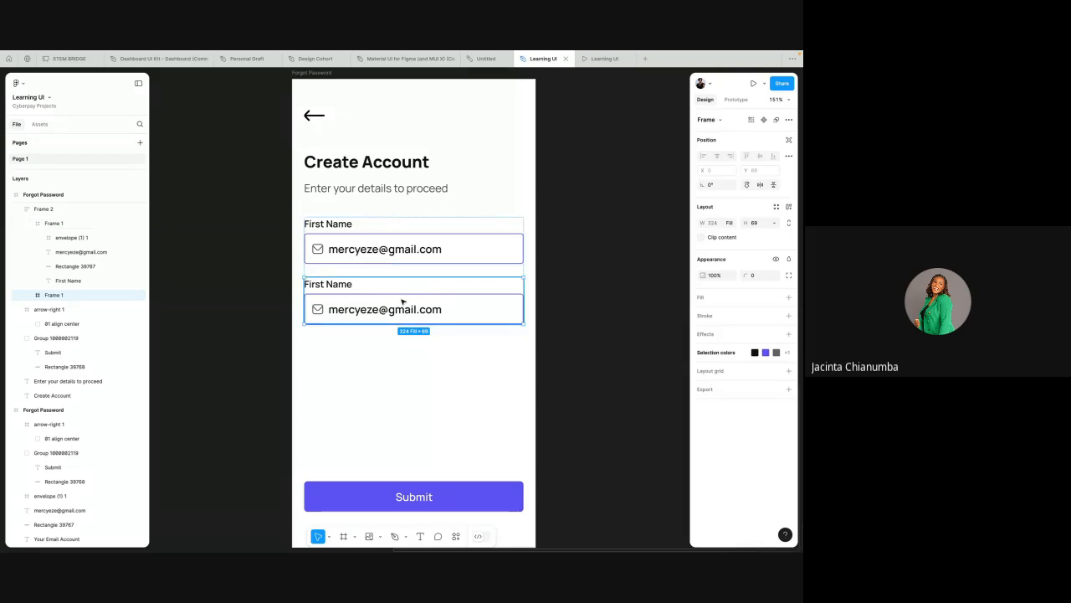
pyautogui.press('alt')
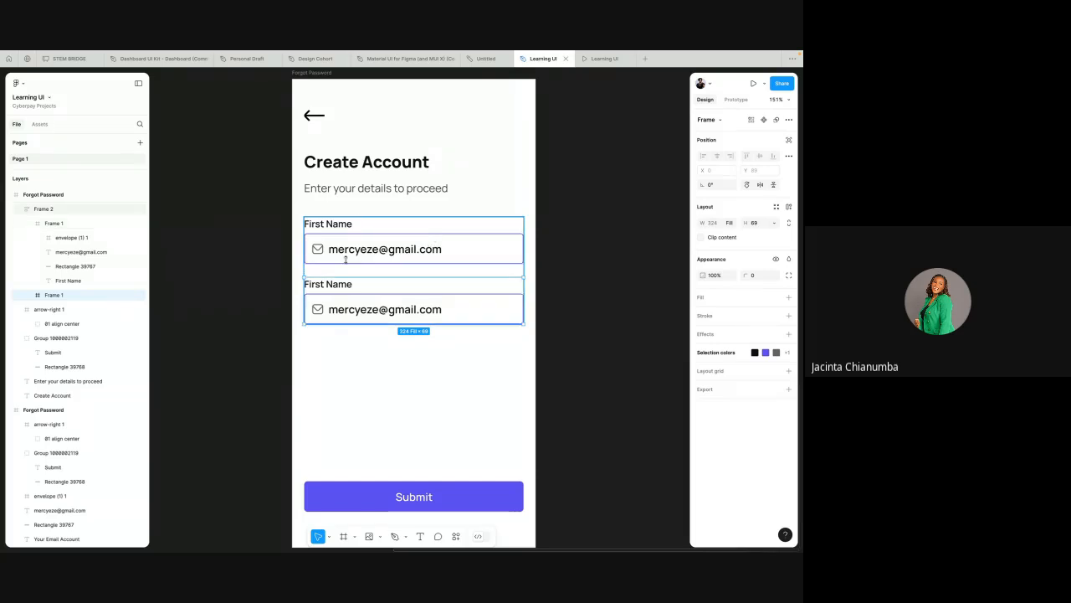
pyautogui.moveTo(304, 206); pyautogui.dragTo(392, 289)
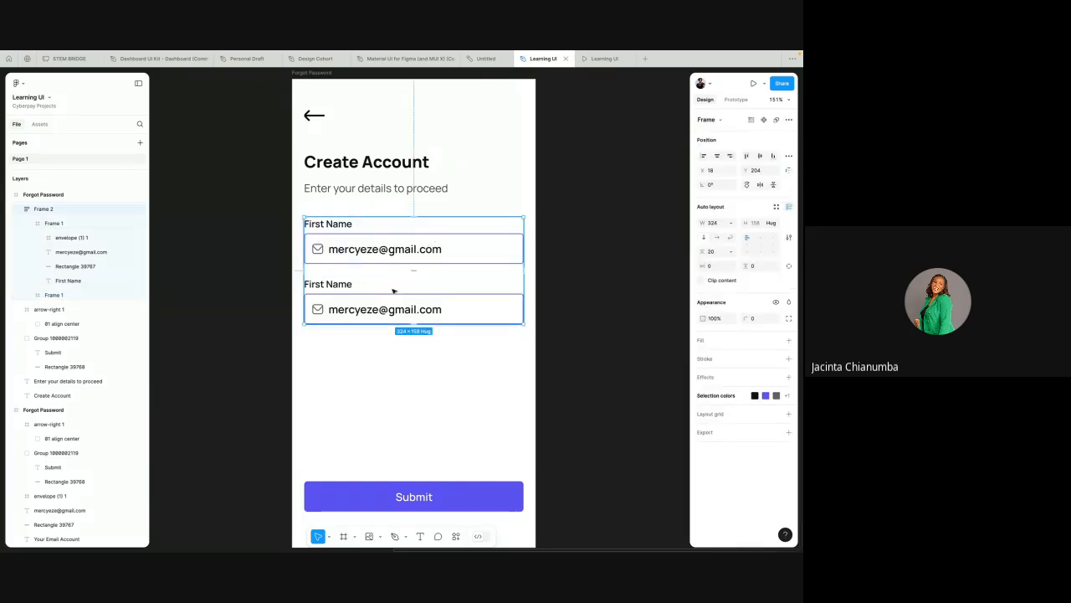
pyautogui.click(396, 309)
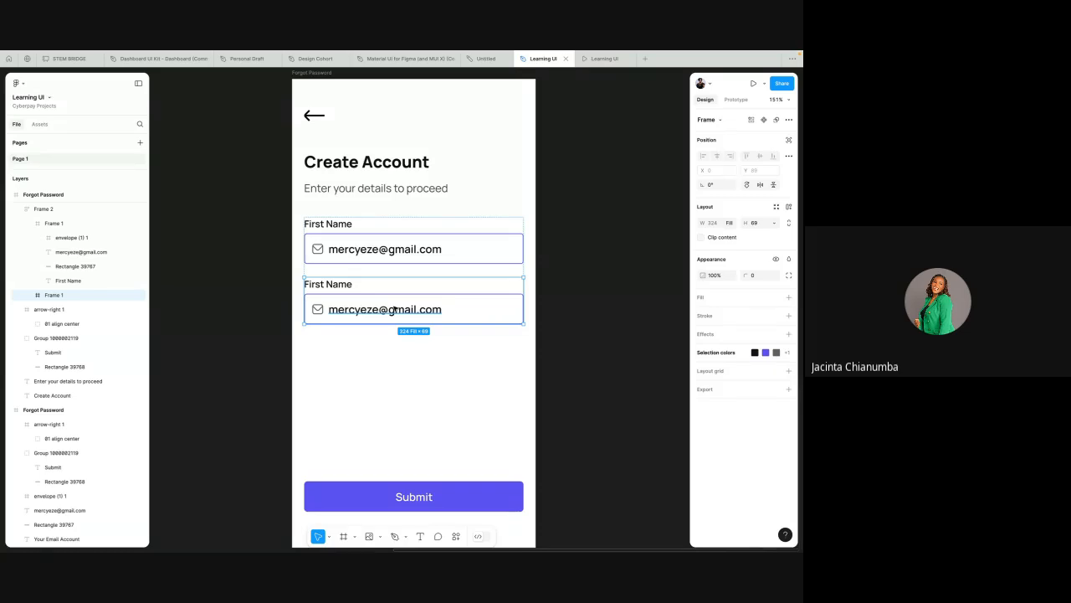
pyautogui.hotkey('ctrl', 'd')
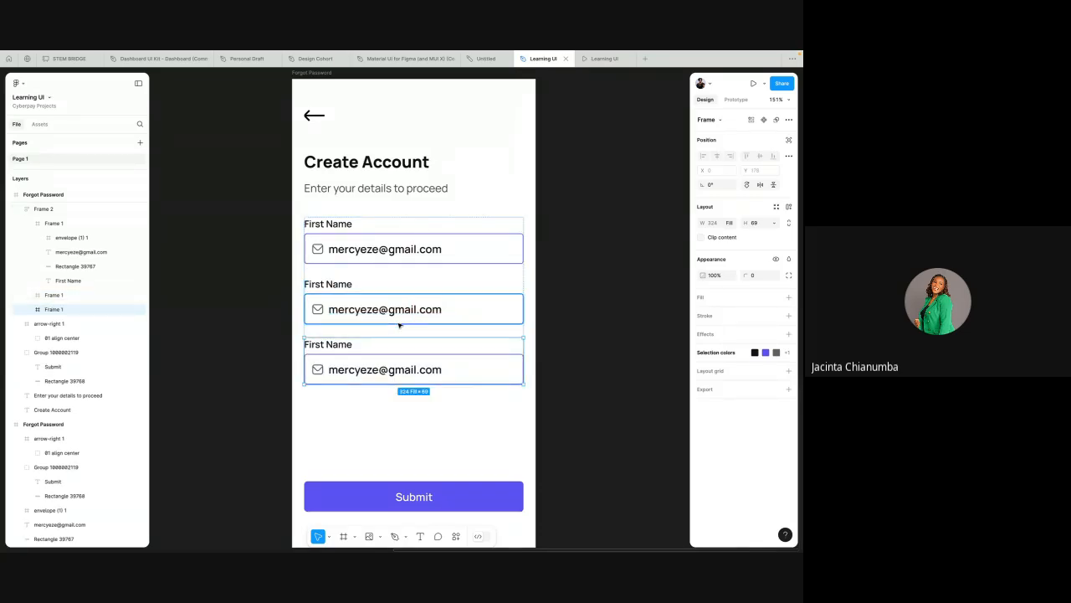
pyautogui.hotkey('ctrl', 'd')
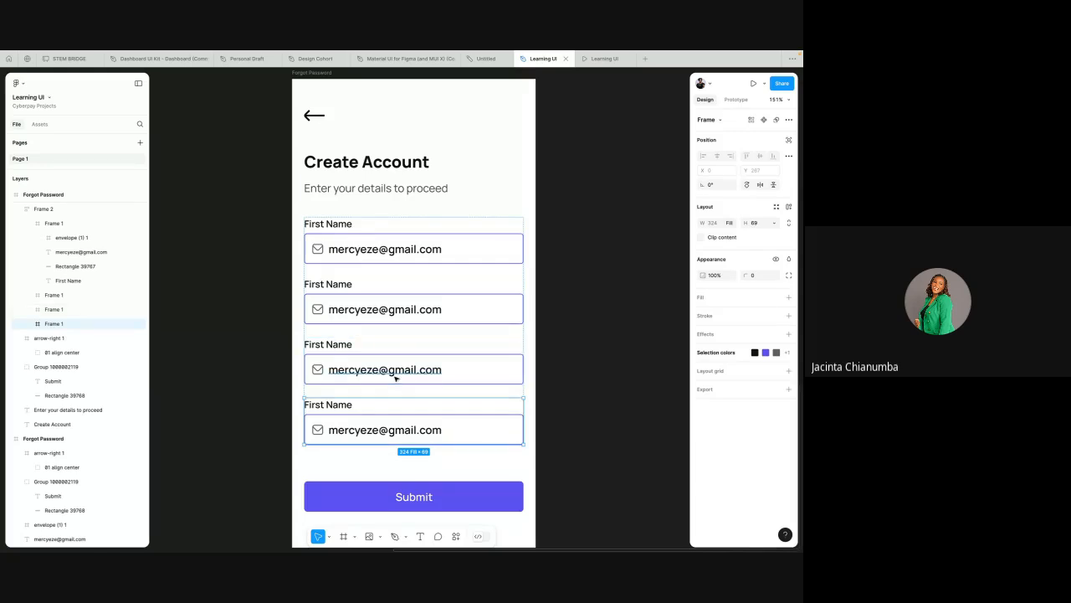
pyautogui.hotkey('ctrl', 'd')
pyautogui.scroll(-5, 394, 433)
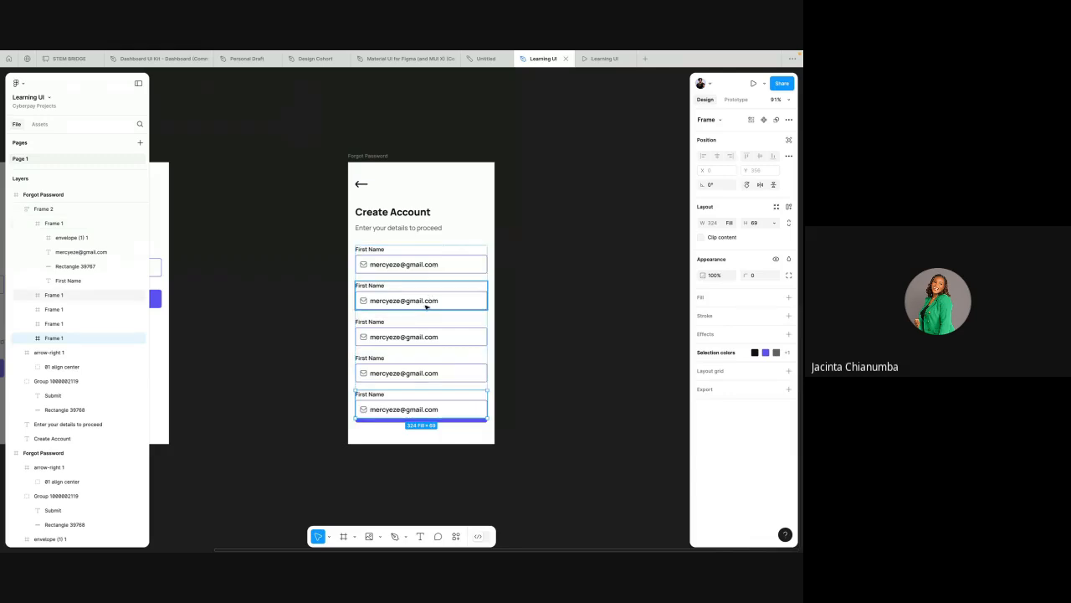
pyautogui.scroll(4, 426, 307)
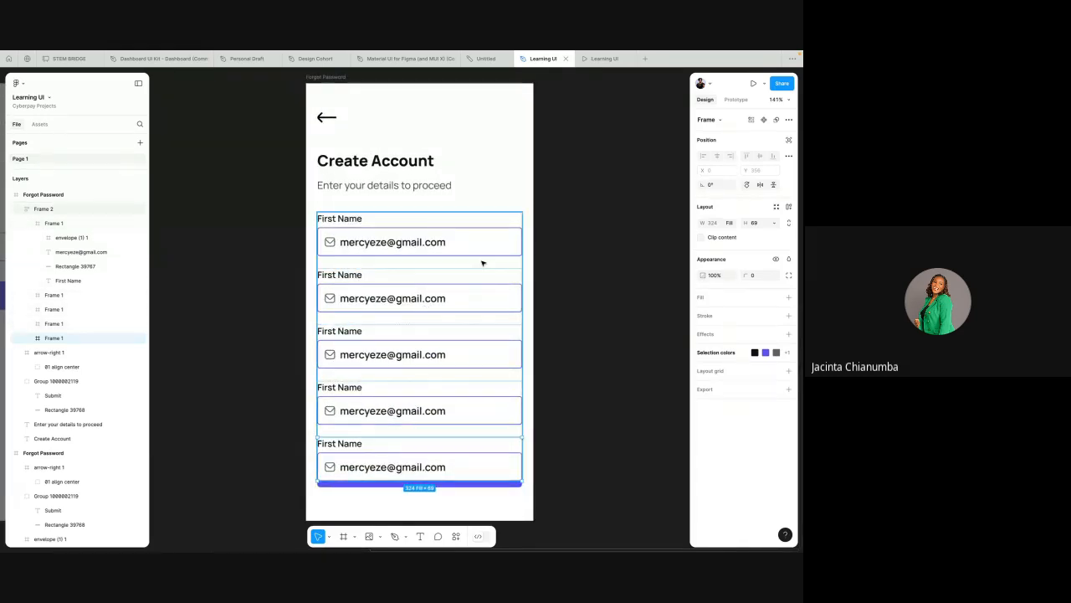
pyautogui.click(473, 186)
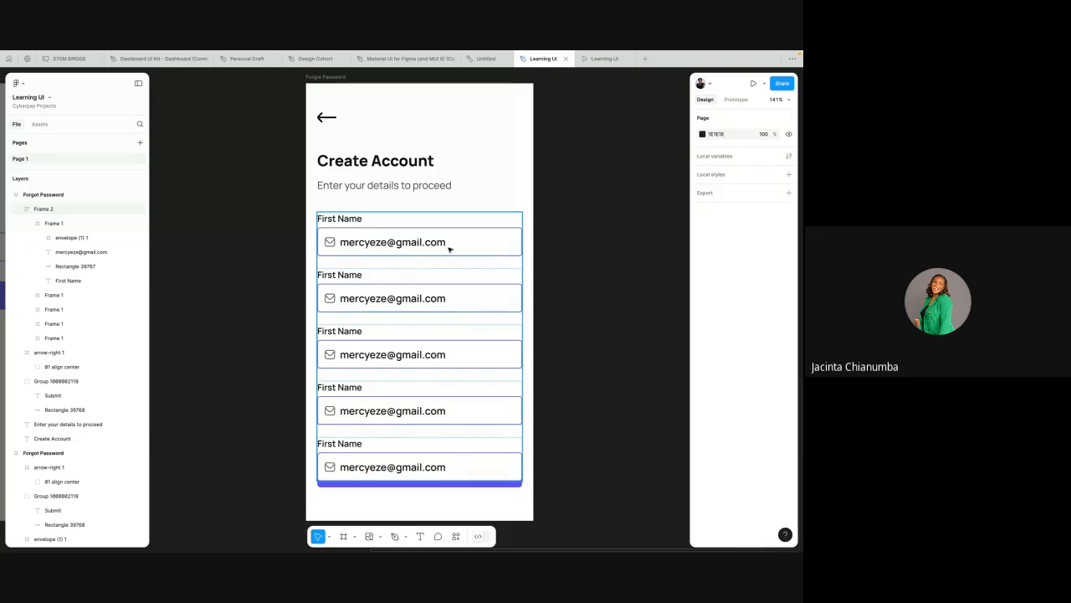
# Step: Switch to the Google Meet tab and stop presenting the screen
pyautogui.moveTo(567, 54)
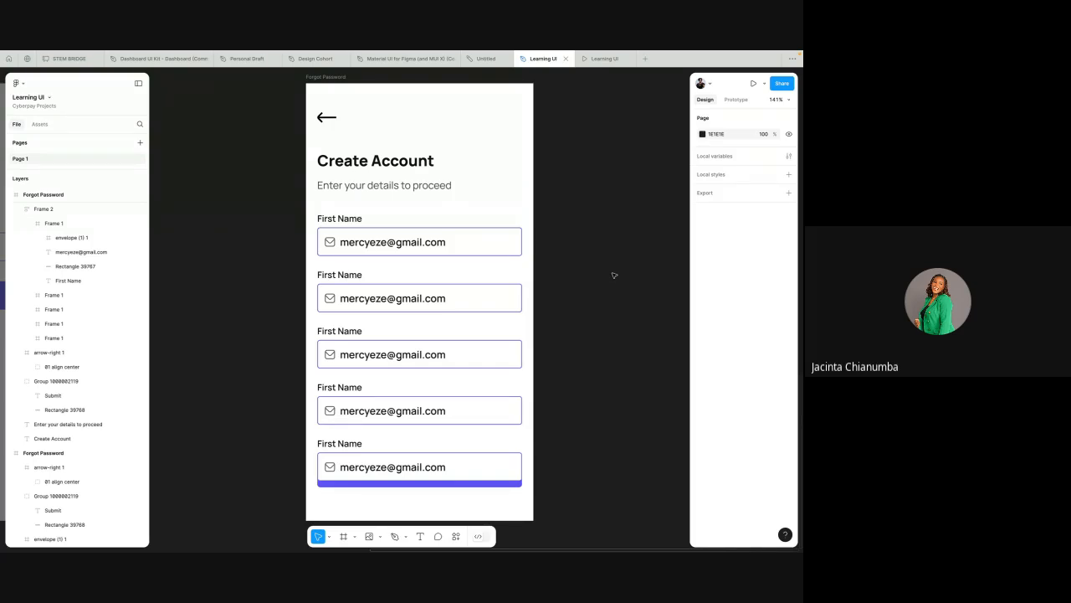
pyautogui.hotkey('ctrl', 'Left')
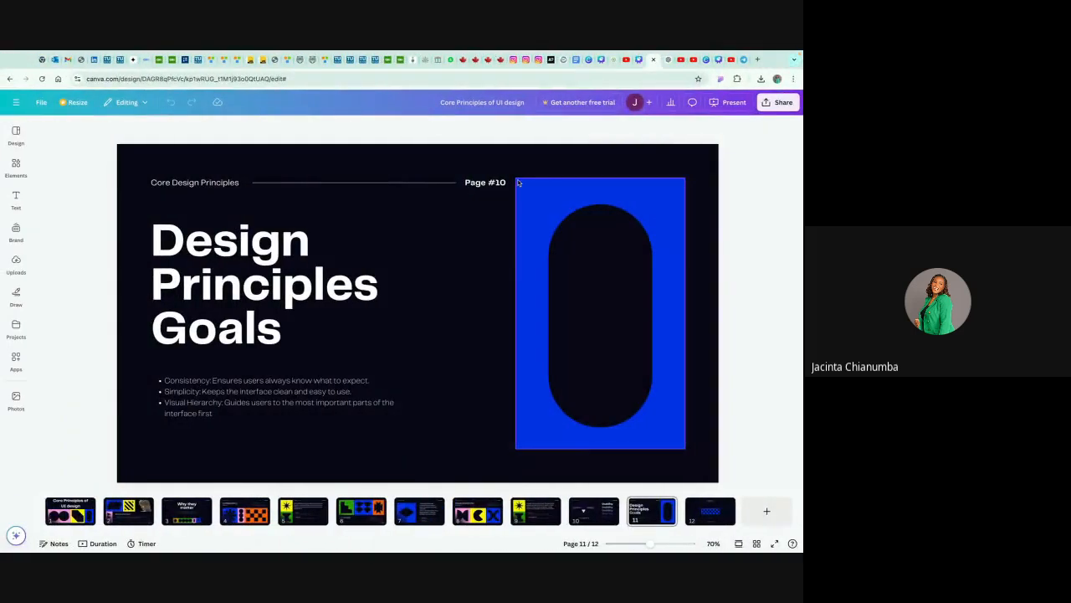
pyautogui.hotkey('ctrl', 'Left')
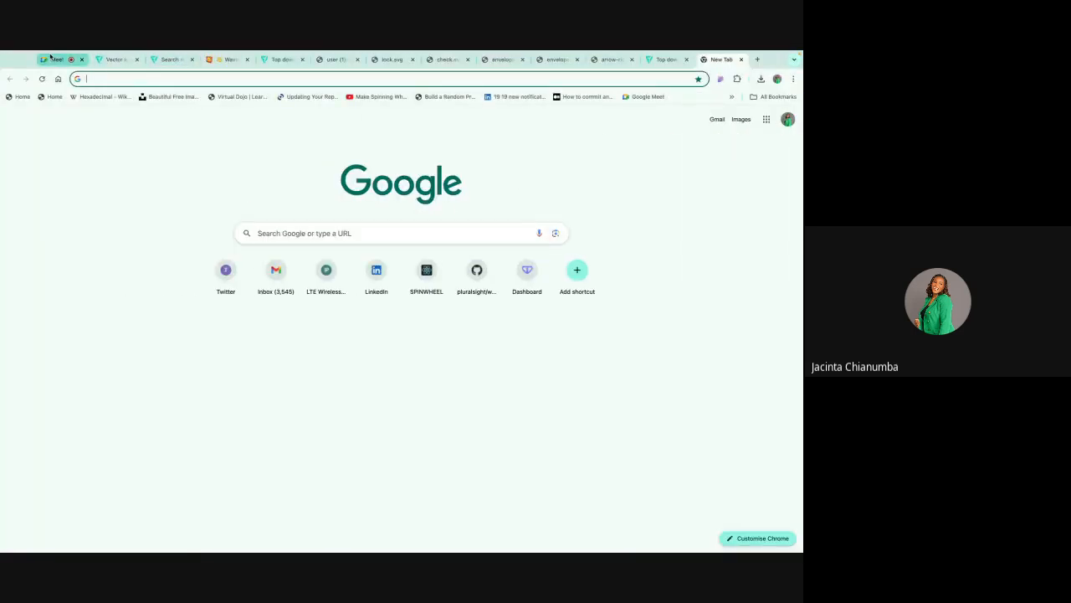
pyautogui.click(50, 59)
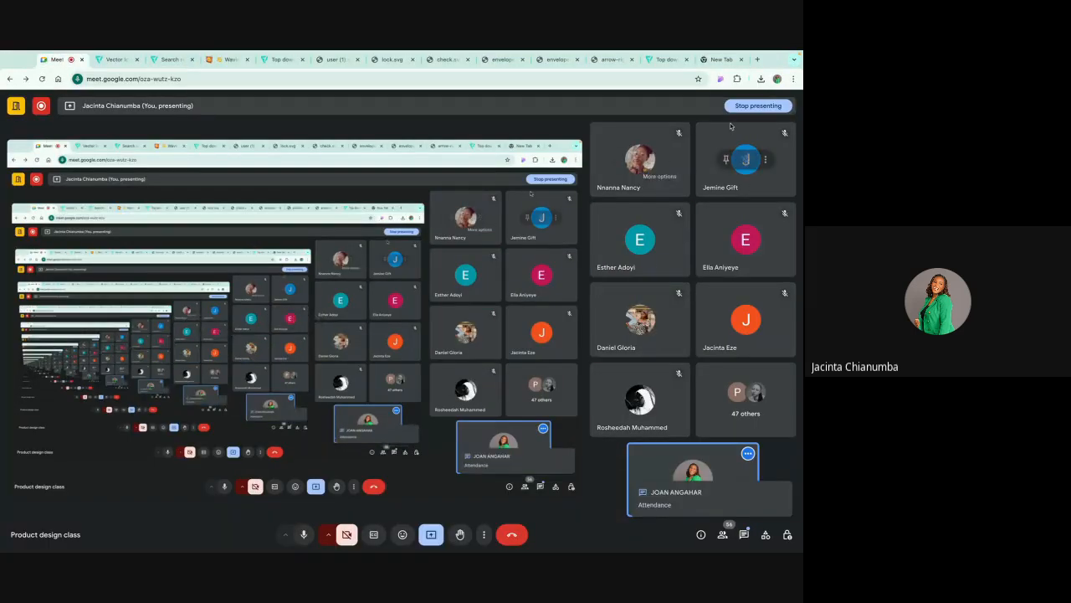
pyautogui.click(758, 106)
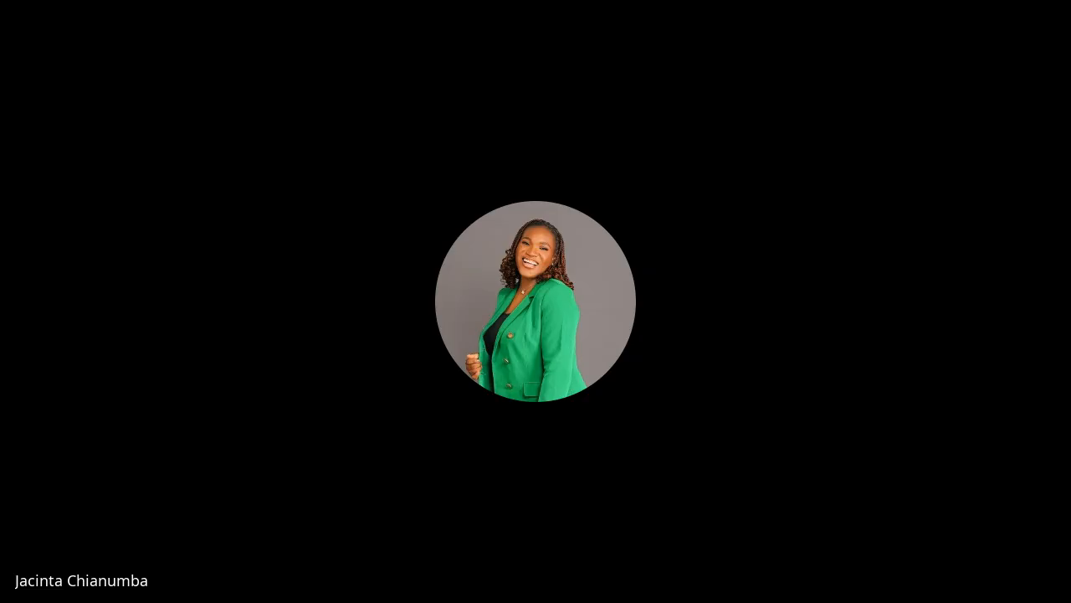